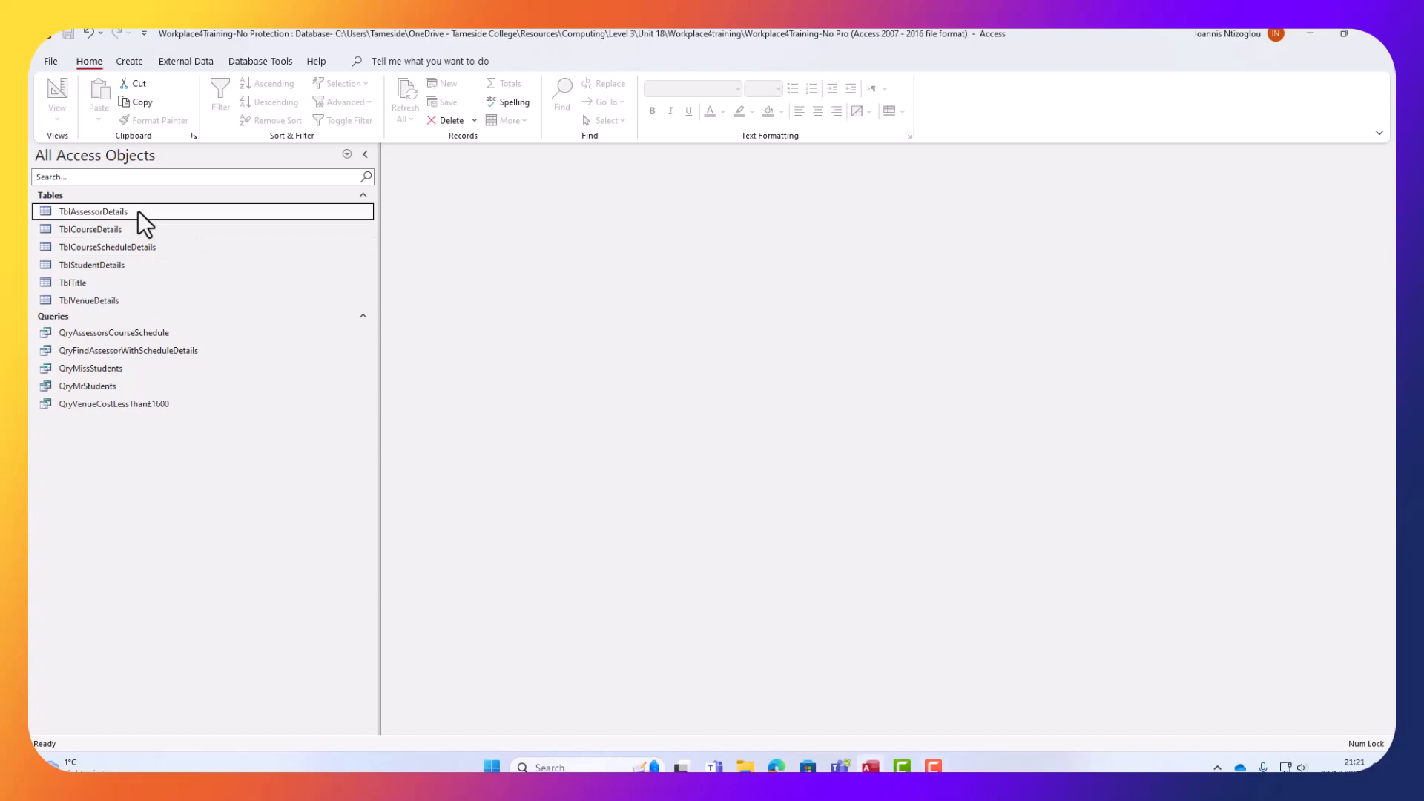
# Create a form from TblAssessorDetails and save it as FrmAssessorDetails.
pyautogui.click(138, 211)
pyautogui.click(129, 62)
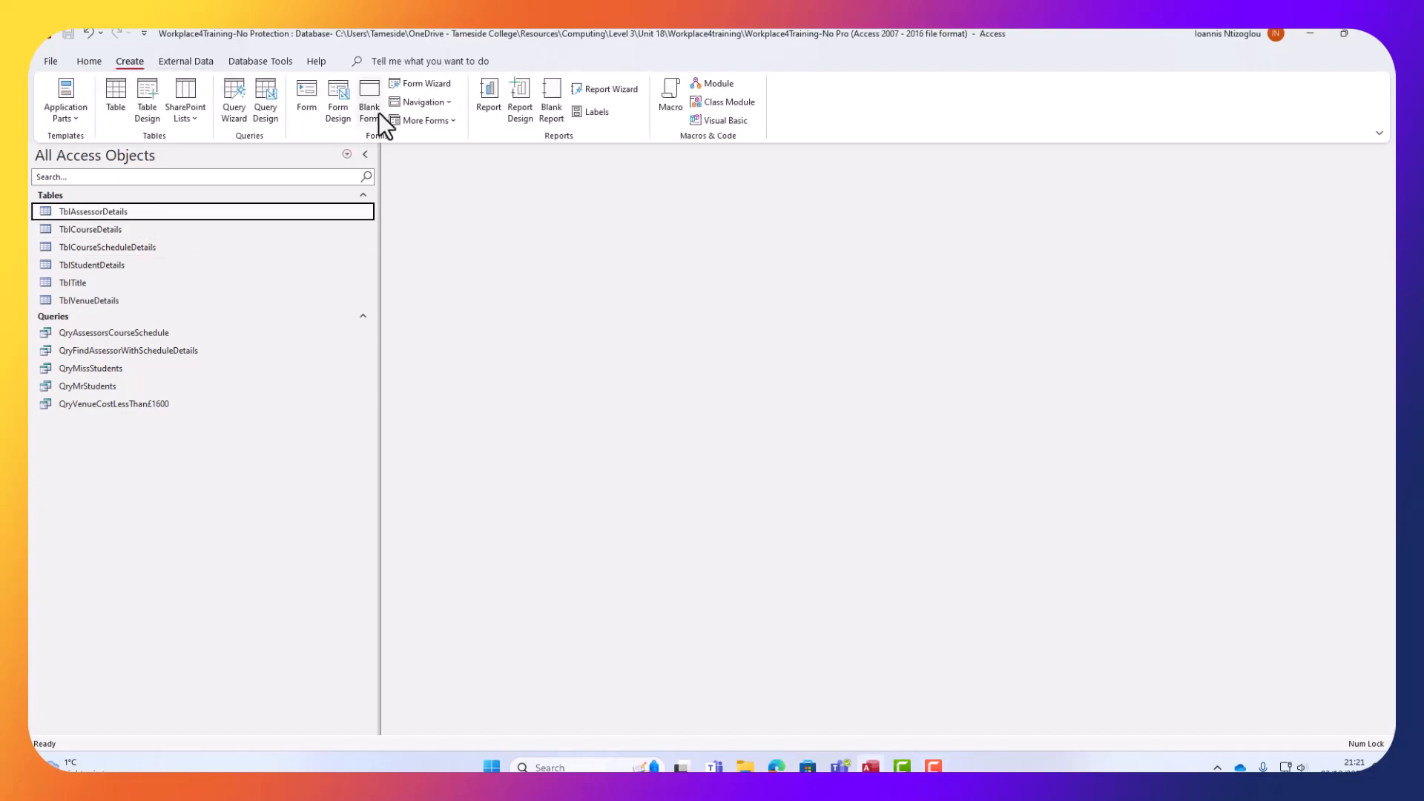
pyautogui.click(304, 100)
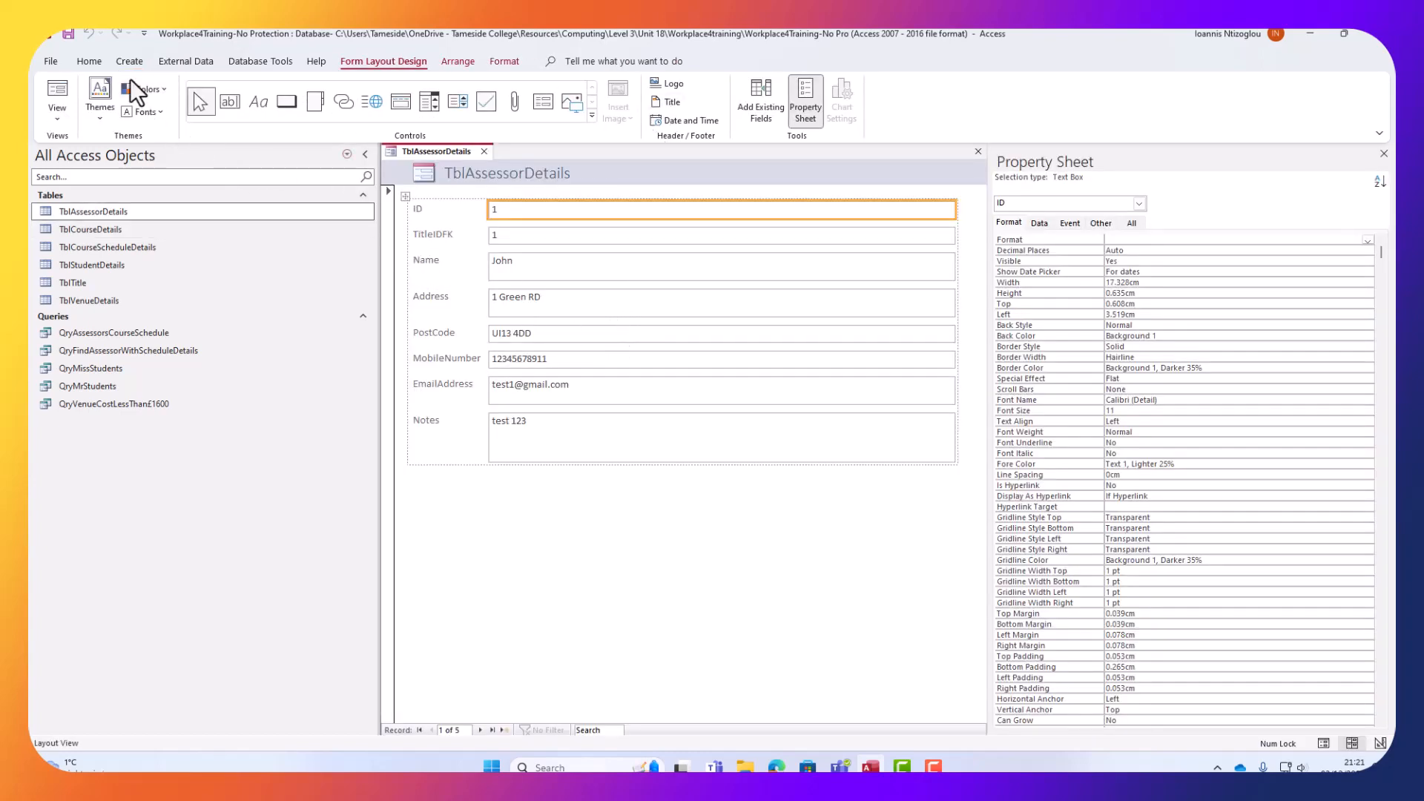
pyautogui.click(70, 34)
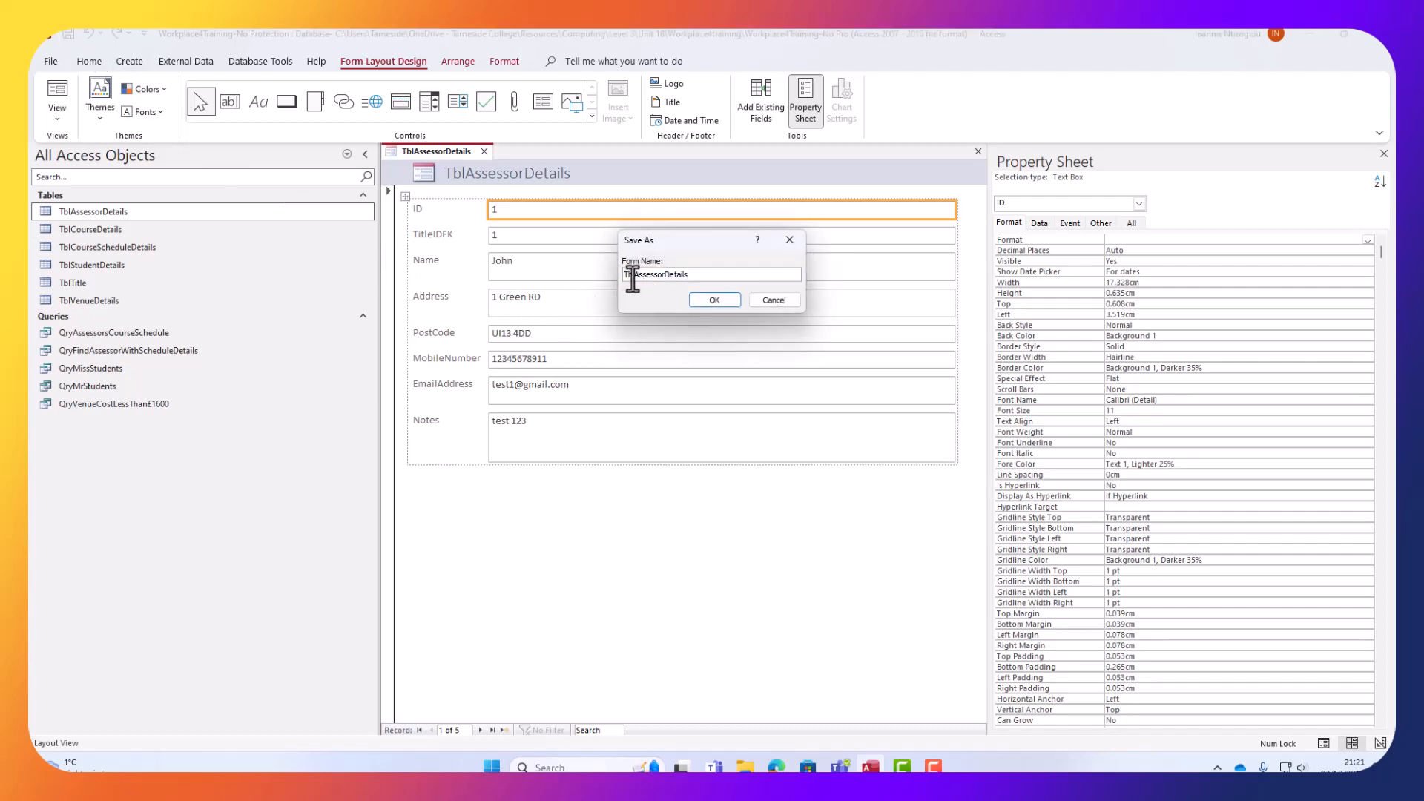
pyautogui.moveTo(634, 276); pyautogui.dragTo(598, 284)
pyautogui.write('Frm')
pyautogui.click(709, 297)
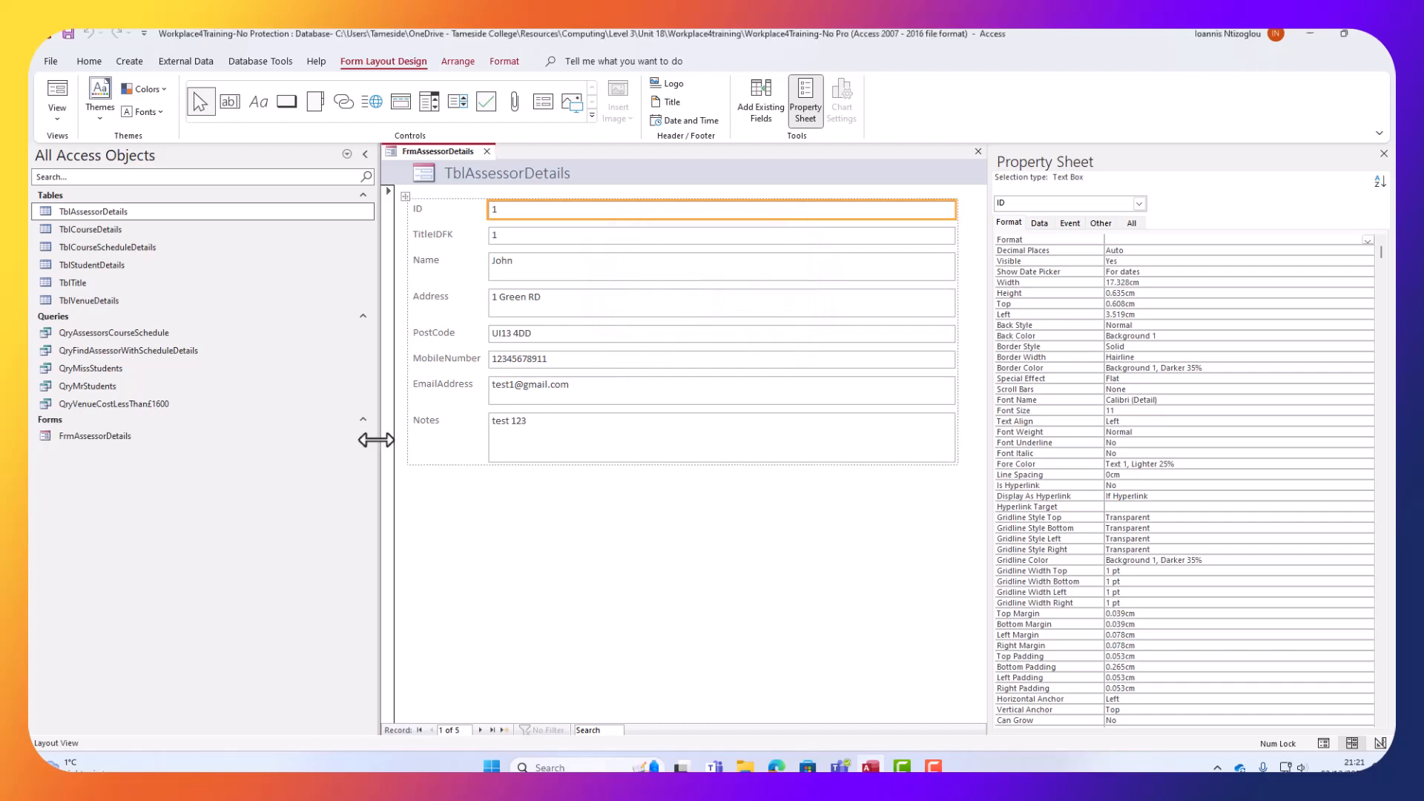
pyautogui.click(80, 236)
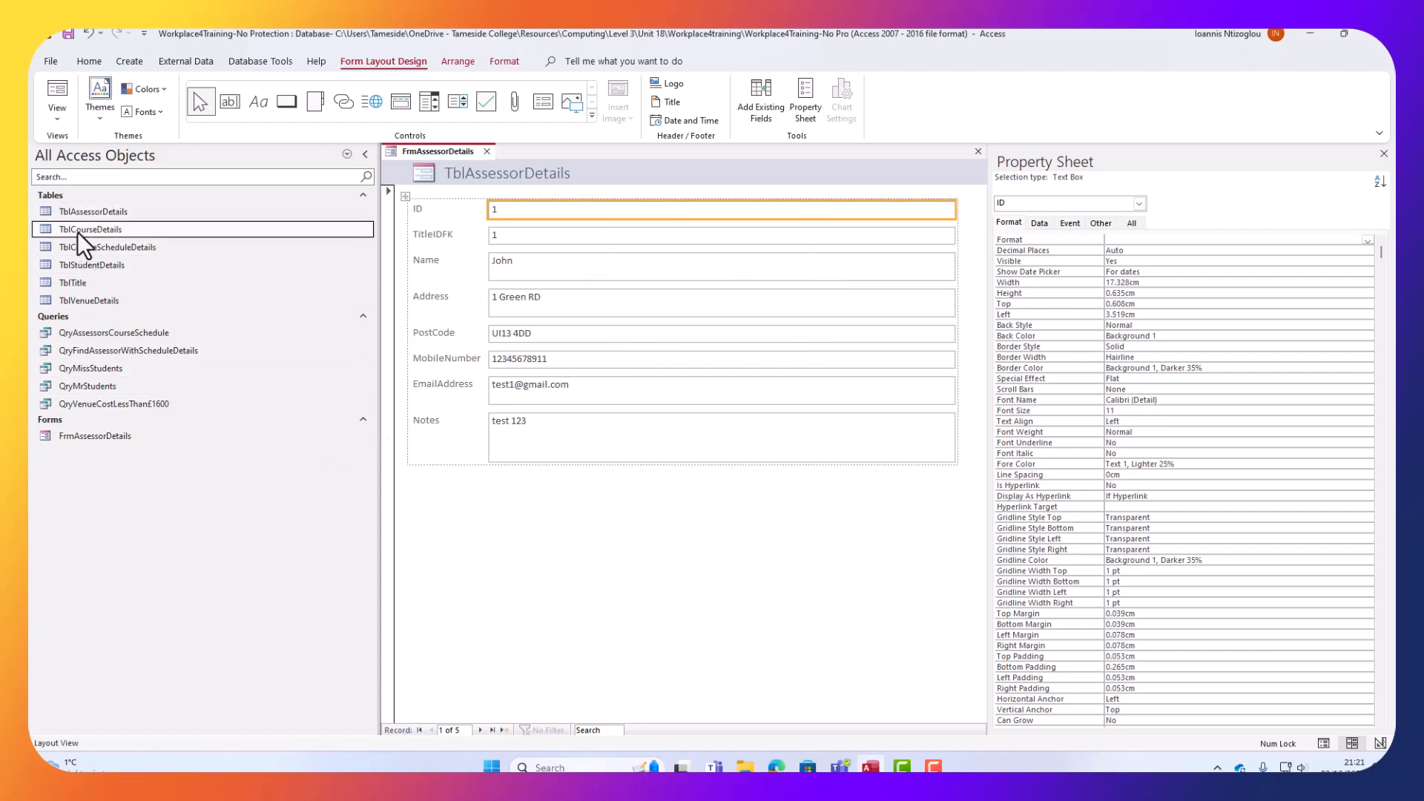
# Create a form from TblCourseDetails and save it as FrmCourseDetails.
pyautogui.click(130, 62)
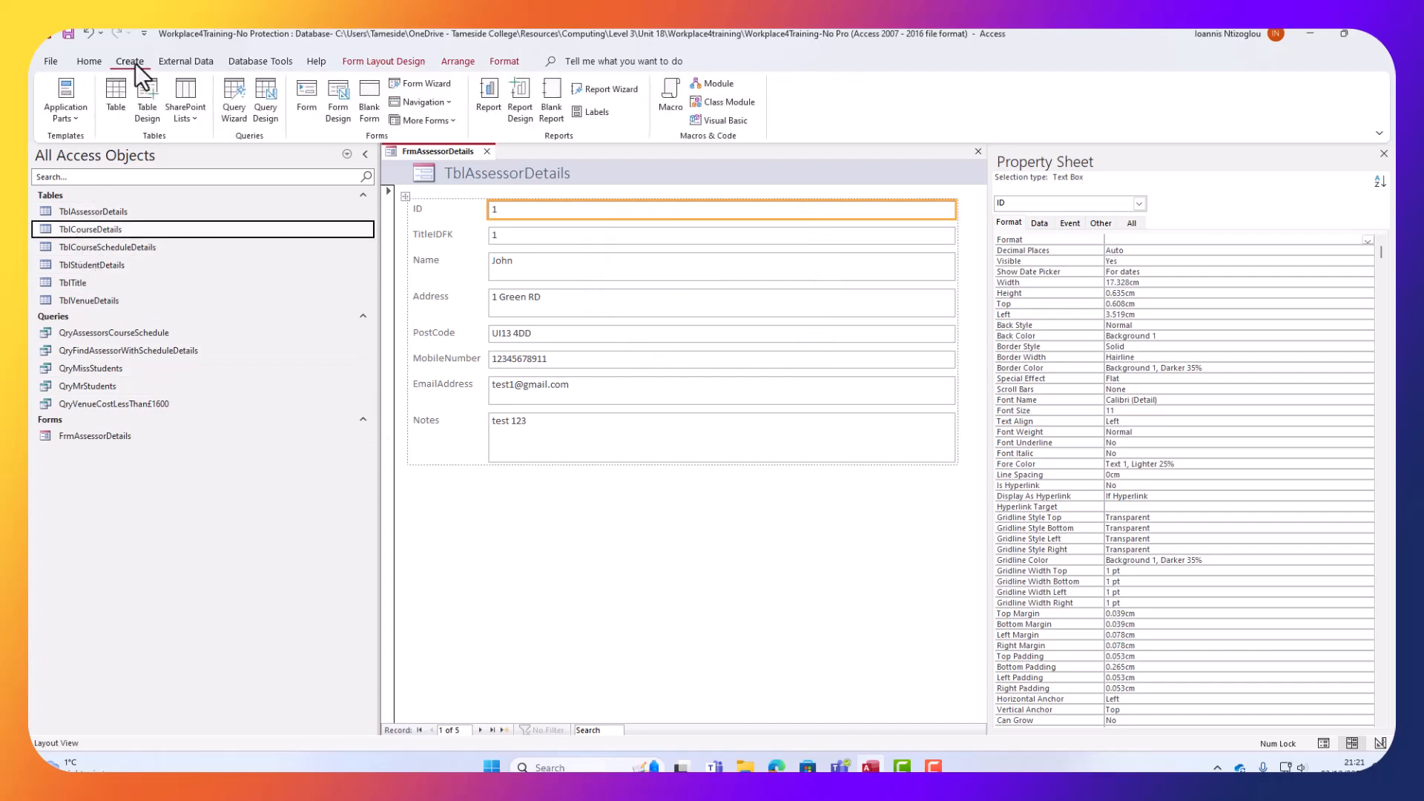
pyautogui.click(306, 100)
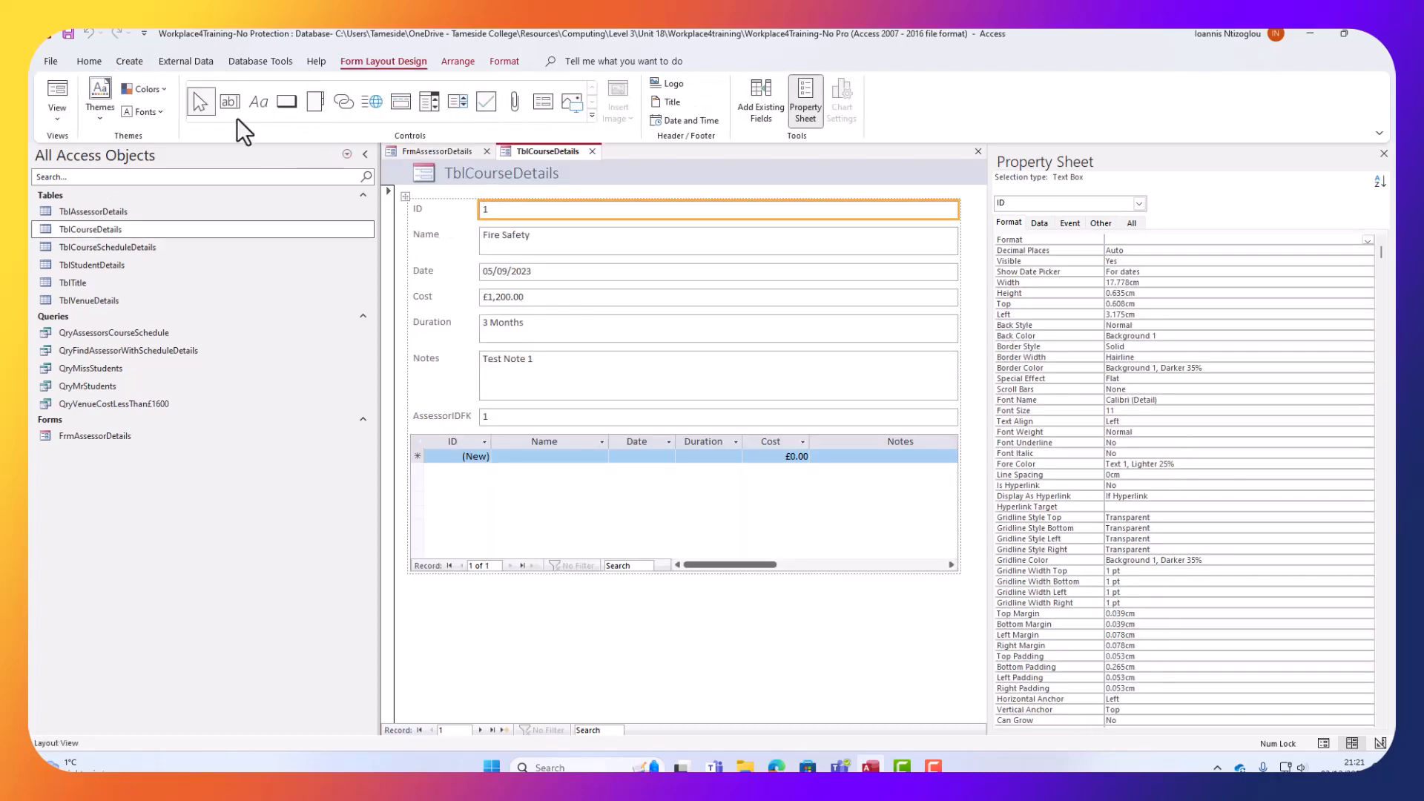
pyautogui.click(69, 34)
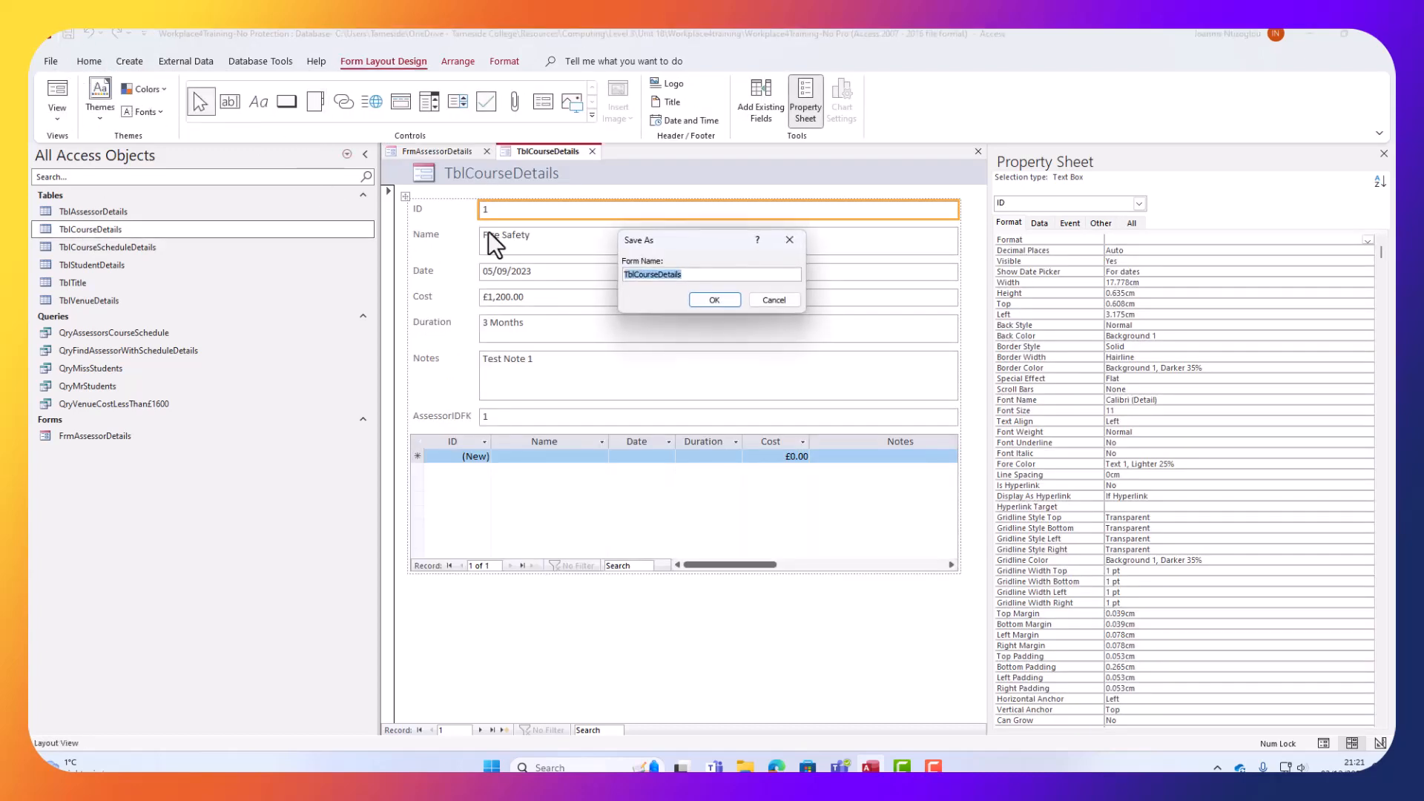
pyautogui.moveTo(635, 276); pyautogui.dragTo(371, 294)
pyautogui.press('BackSpace')
pyautogui.write('Frm')
pyautogui.click(723, 296)
# Create a form from TblCourseScheduleDetails and enter FrmCourseScheduleDetails as its save name.
pyautogui.click(100, 243)
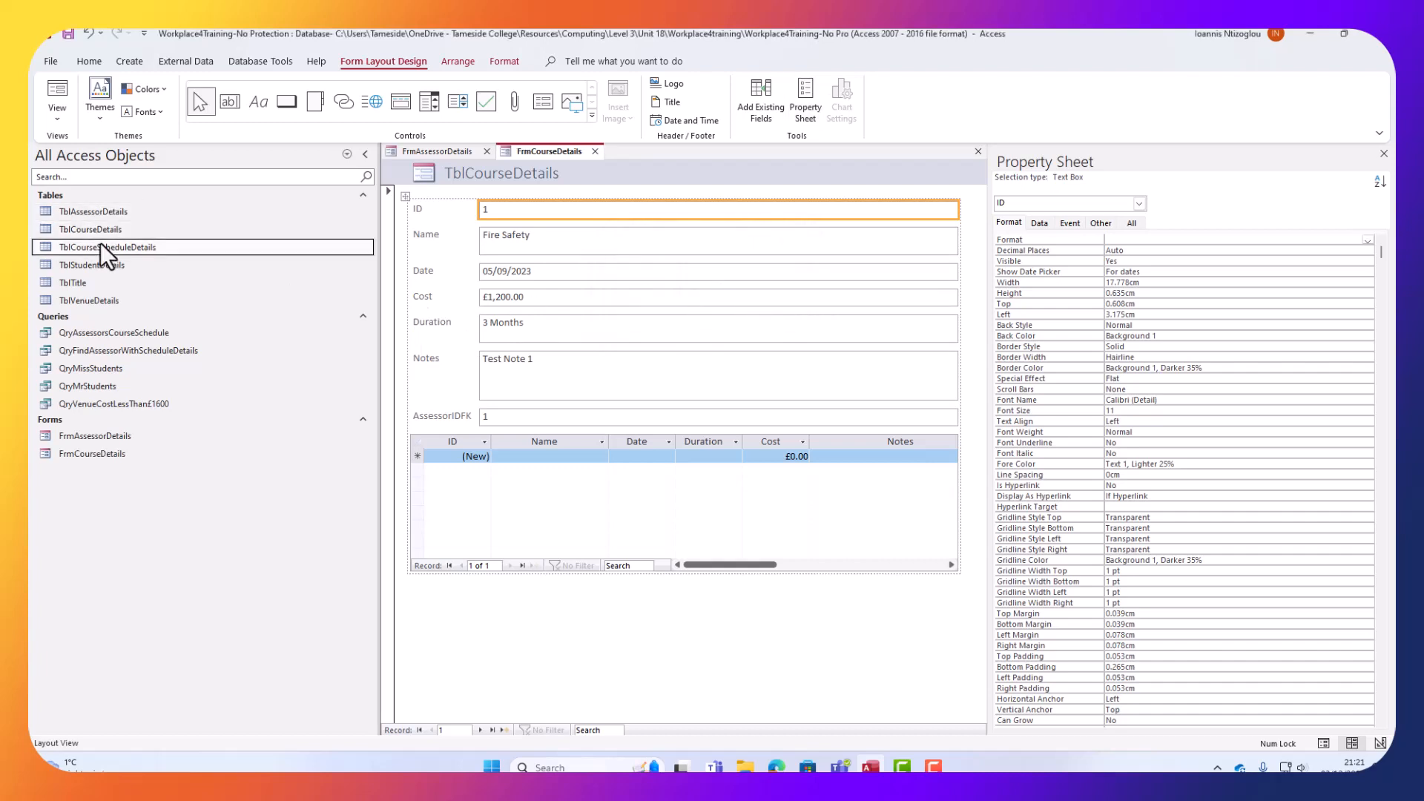
pyautogui.click(137, 67)
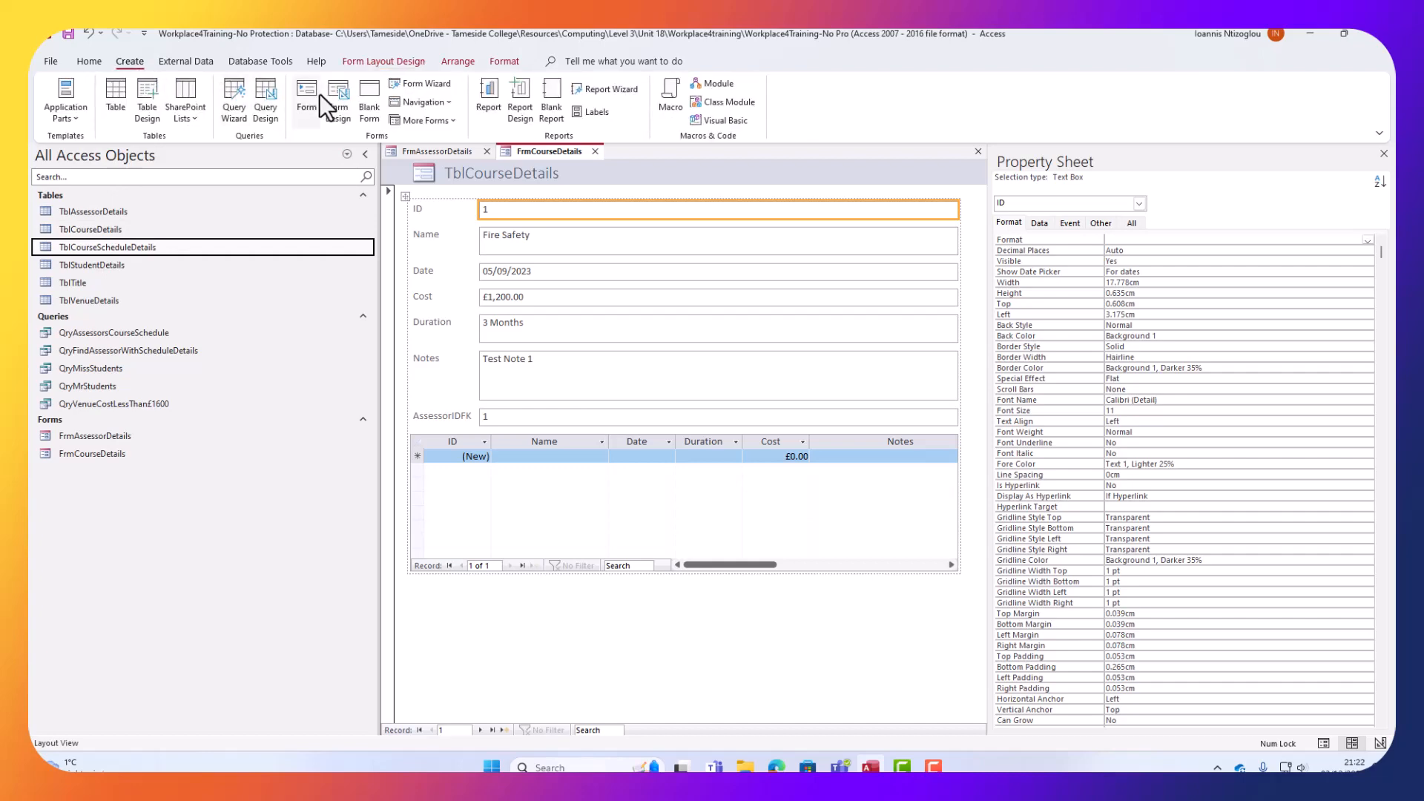
pyautogui.click(311, 96)
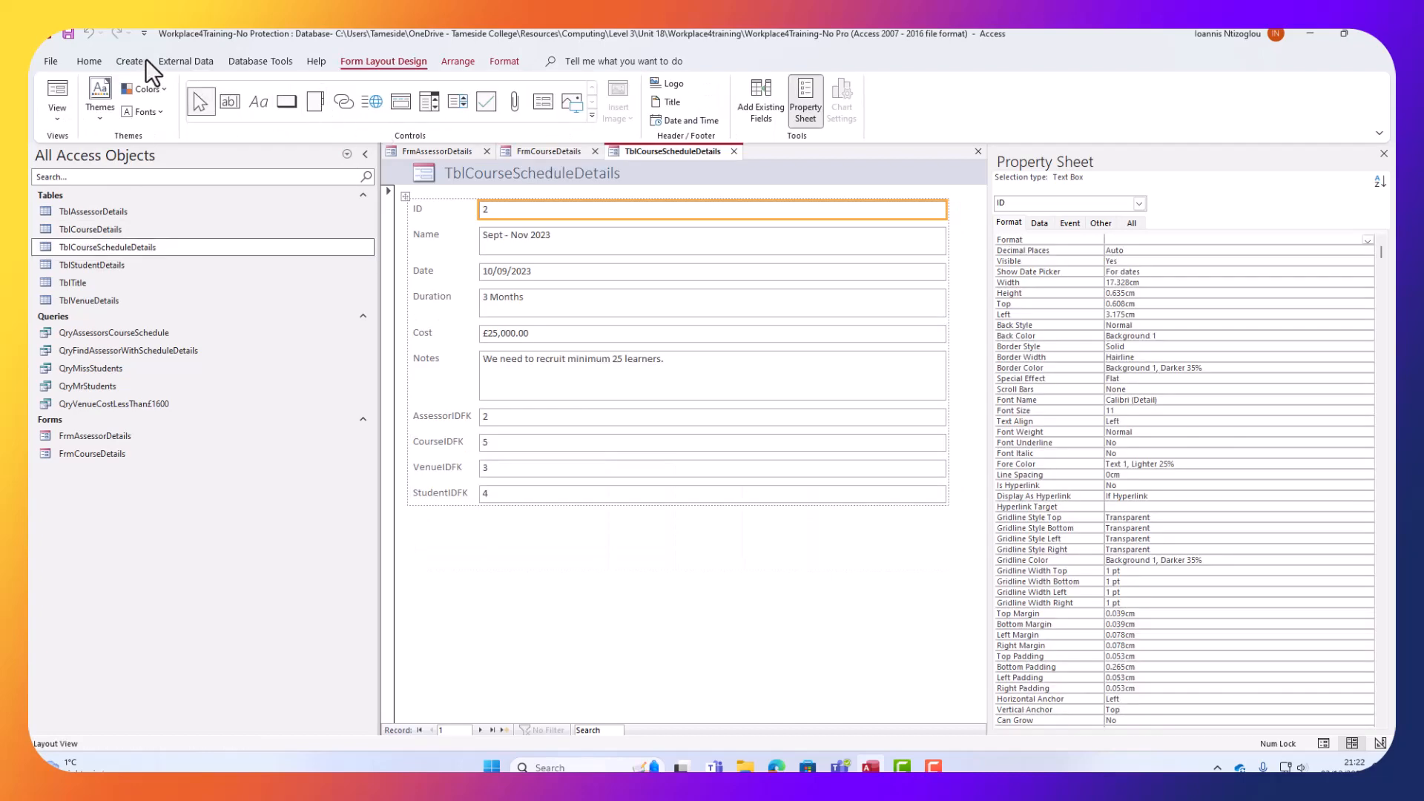
pyautogui.click(69, 35)
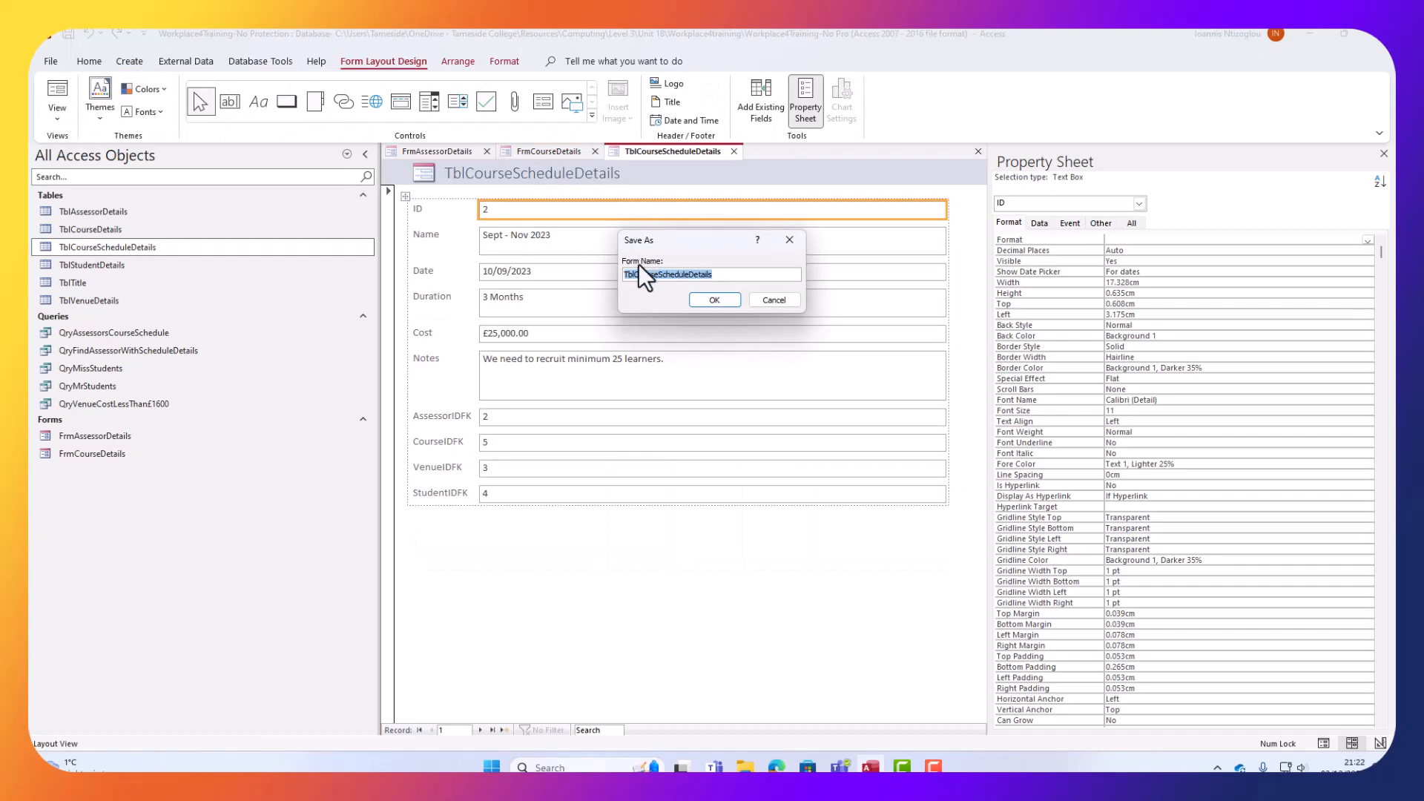
pyautogui.moveTo(638, 273); pyautogui.dragTo(625, 274)
pyautogui.write('Frm')
# Finish saving FrmCourseScheduleDetails, then create a student details form saved as FrmStudentDetails.
pyautogui.click(713, 300)
pyautogui.click(72, 270)
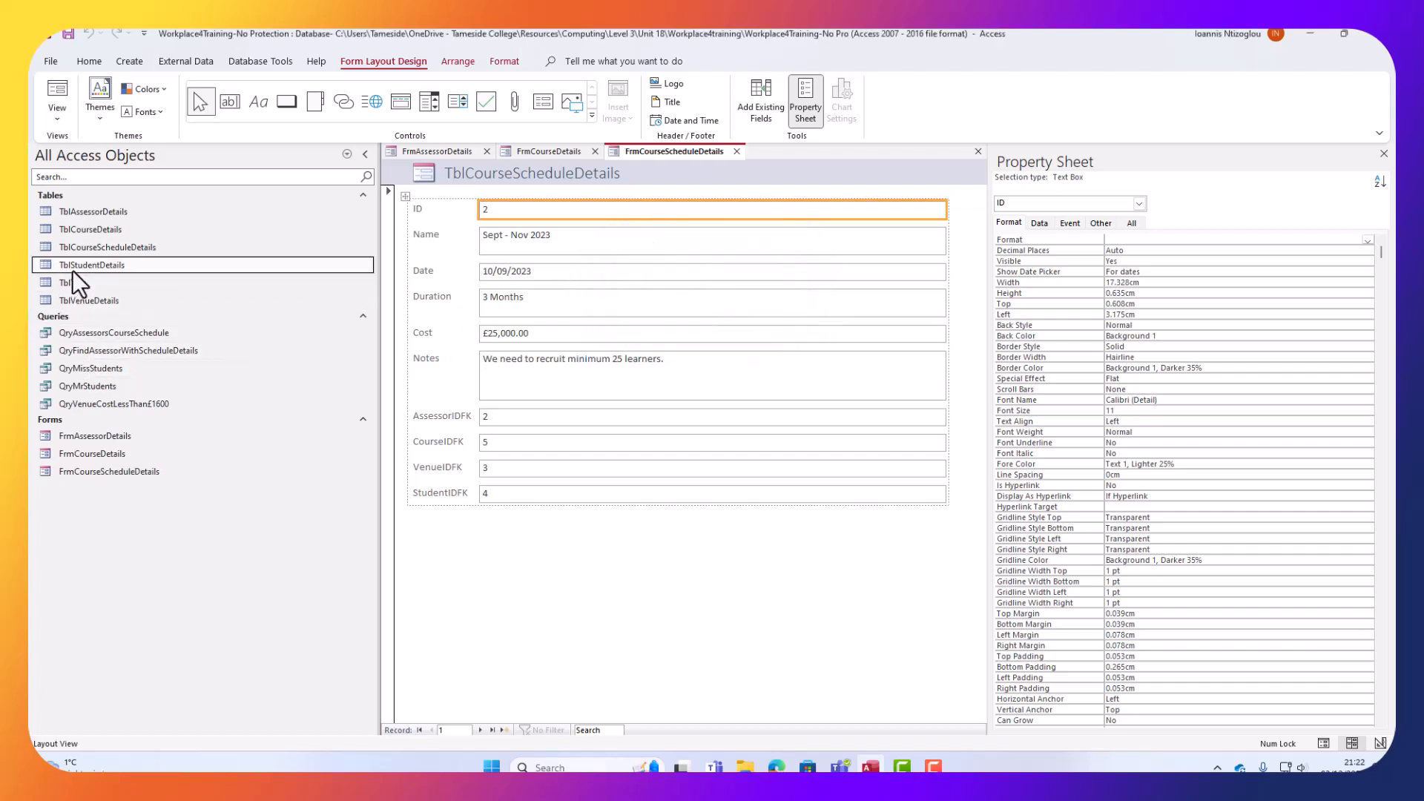
pyautogui.click(123, 59)
pyautogui.click(308, 88)
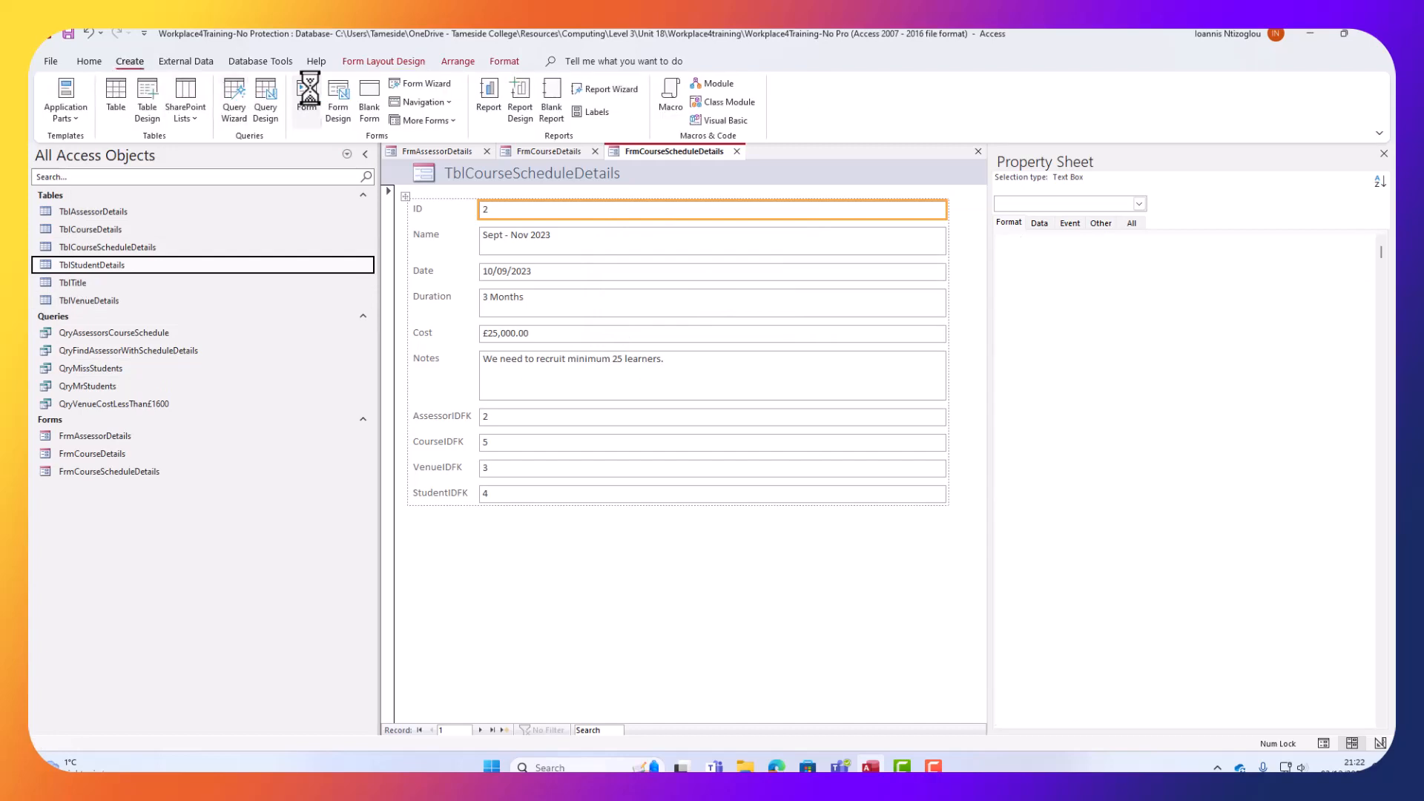
pyautogui.click(66, 33)
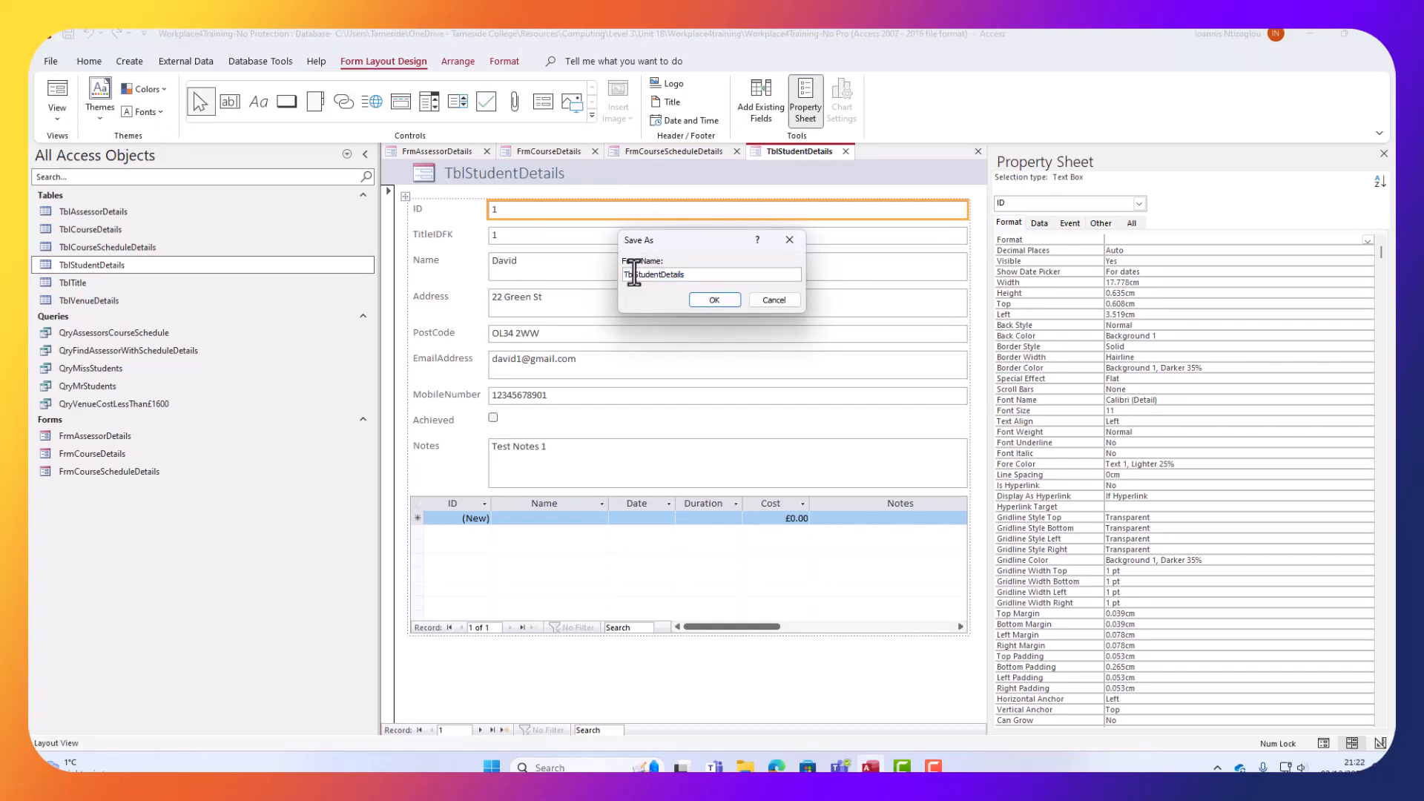
pyautogui.moveTo(640, 275); pyautogui.dragTo(550, 282)
pyautogui.write('Frm')
pyautogui.click(715, 300)
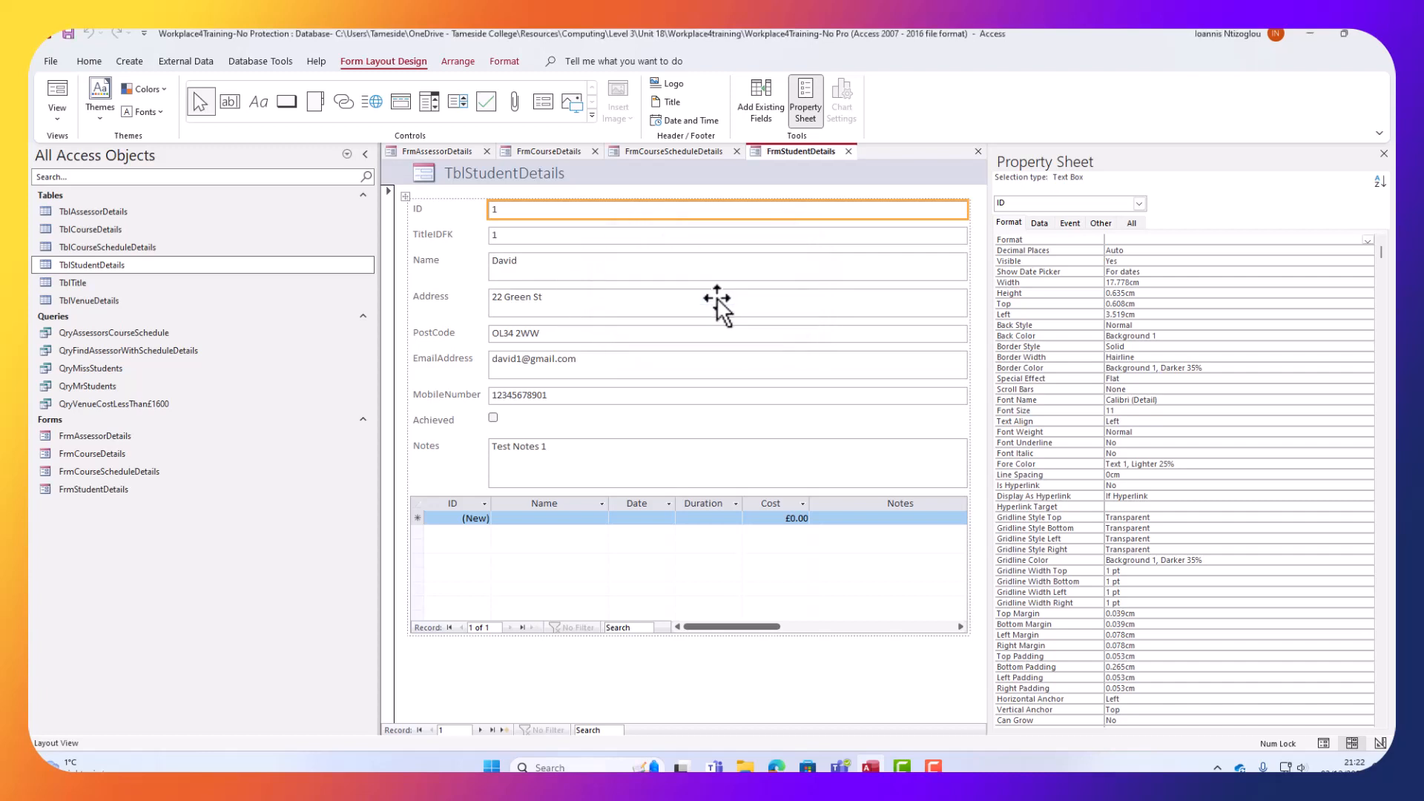
# Create a form from TblTitle and save it as FrmTitle.
pyautogui.click(115, 283)
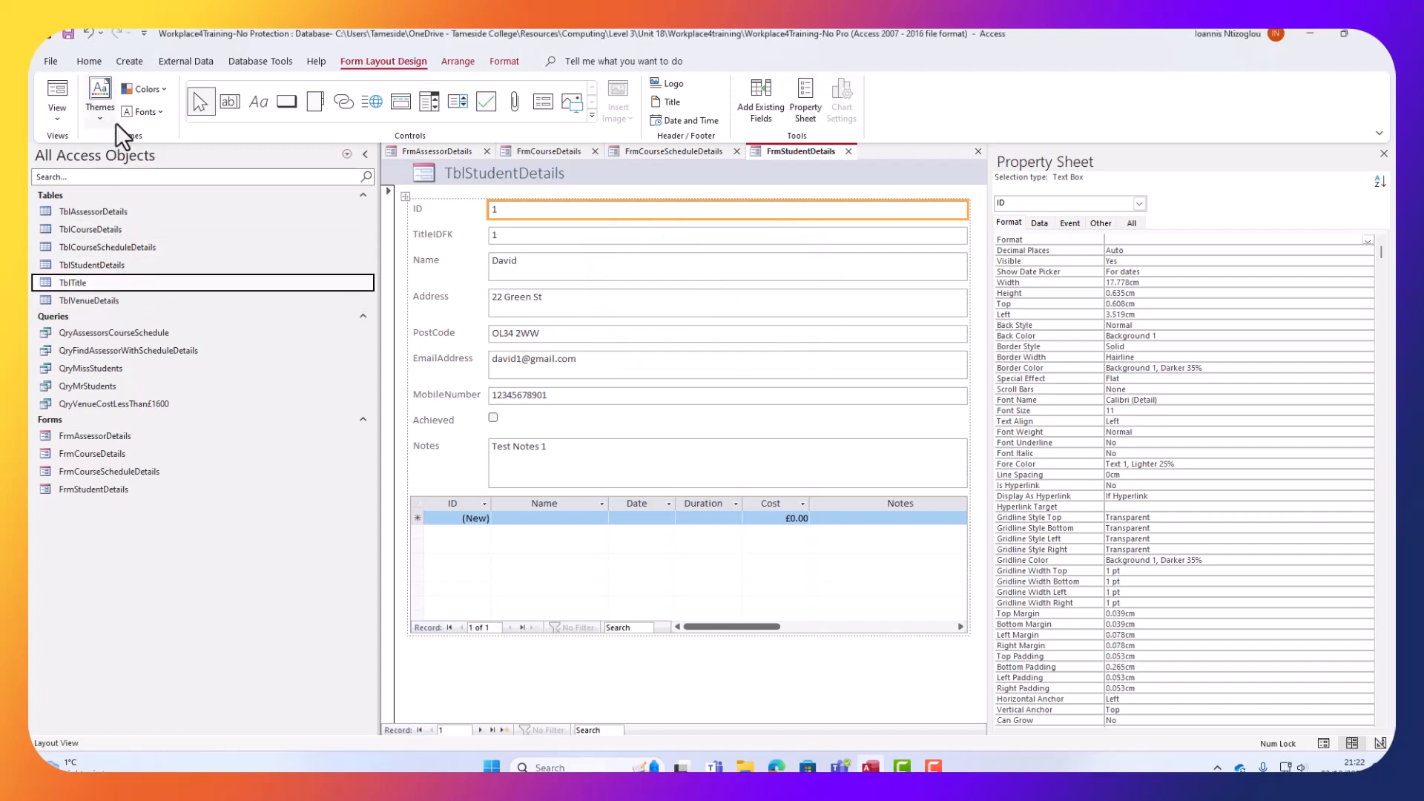
pyautogui.click(130, 64)
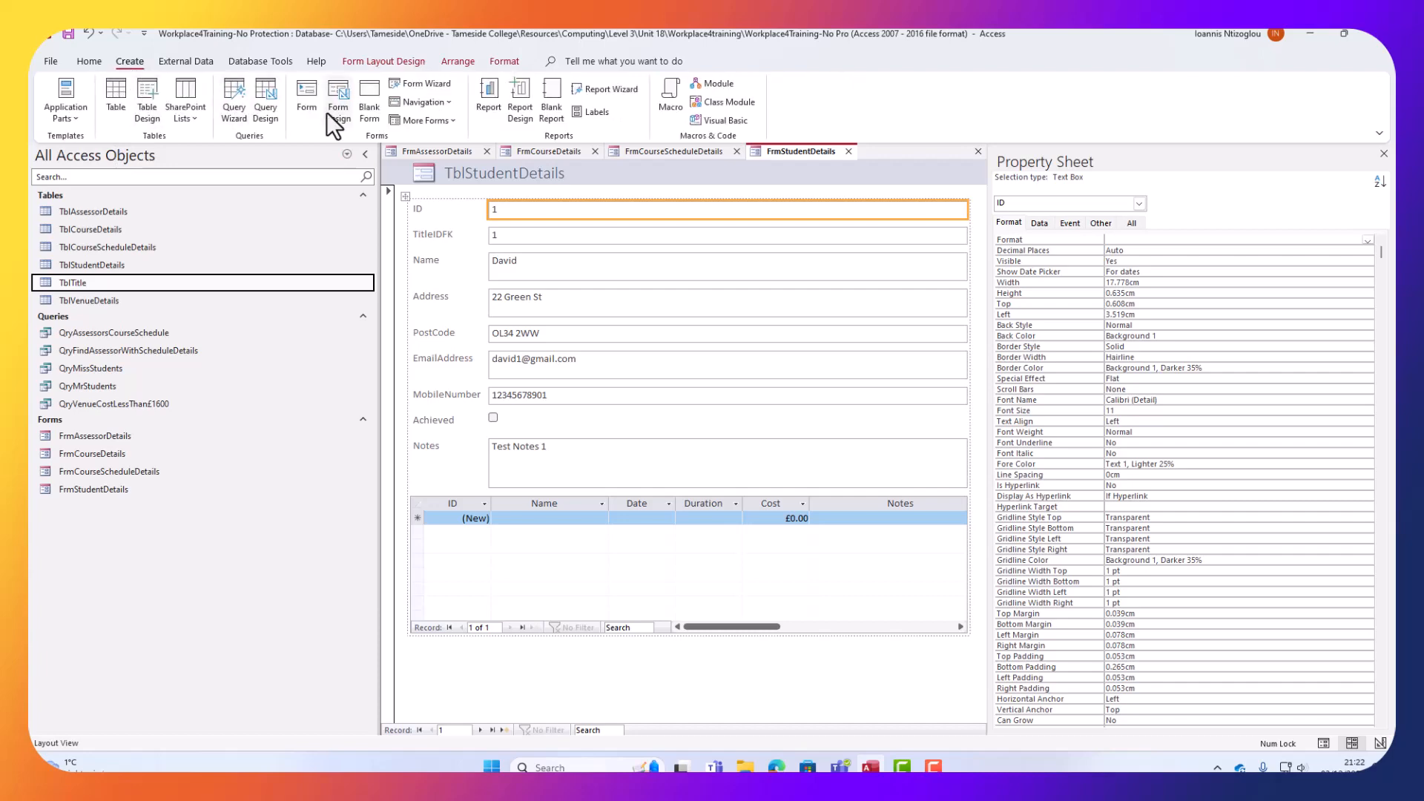
pyautogui.click(308, 97)
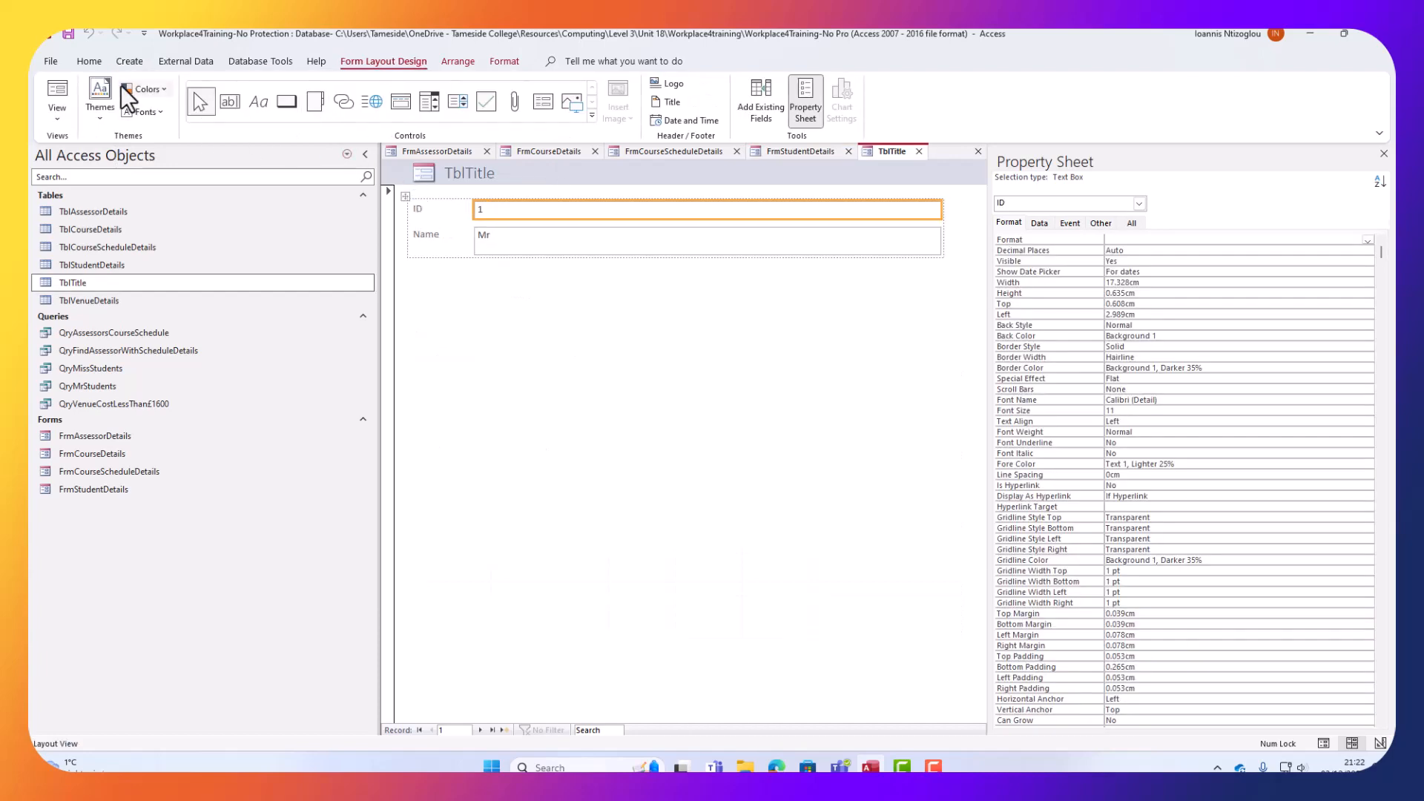
pyautogui.click(68, 35)
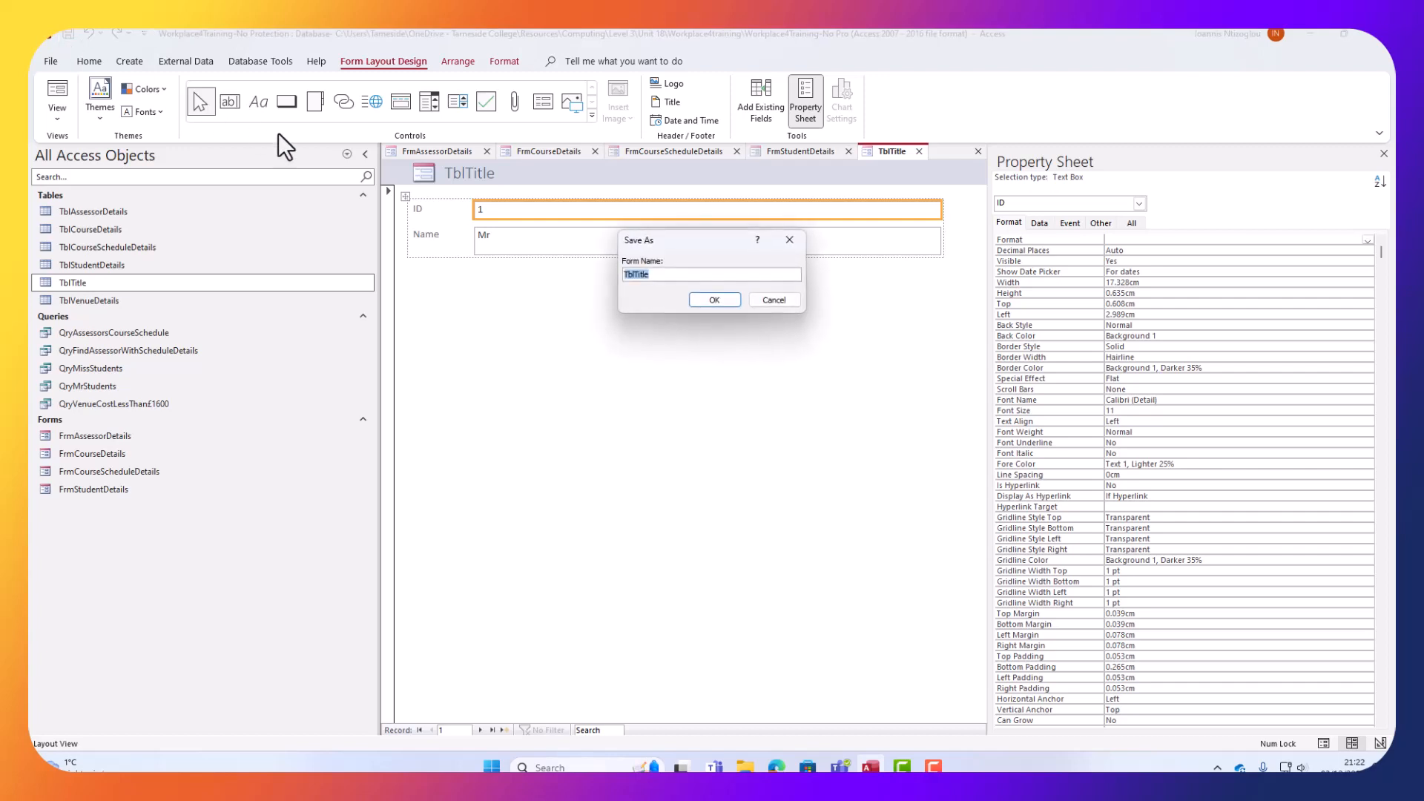
pyautogui.click(627, 274)
pyautogui.press('Delete')
pyautogui.press('Delete')
pyautogui.press('Delete')
pyautogui.write('Frm')
pyautogui.click(724, 299)
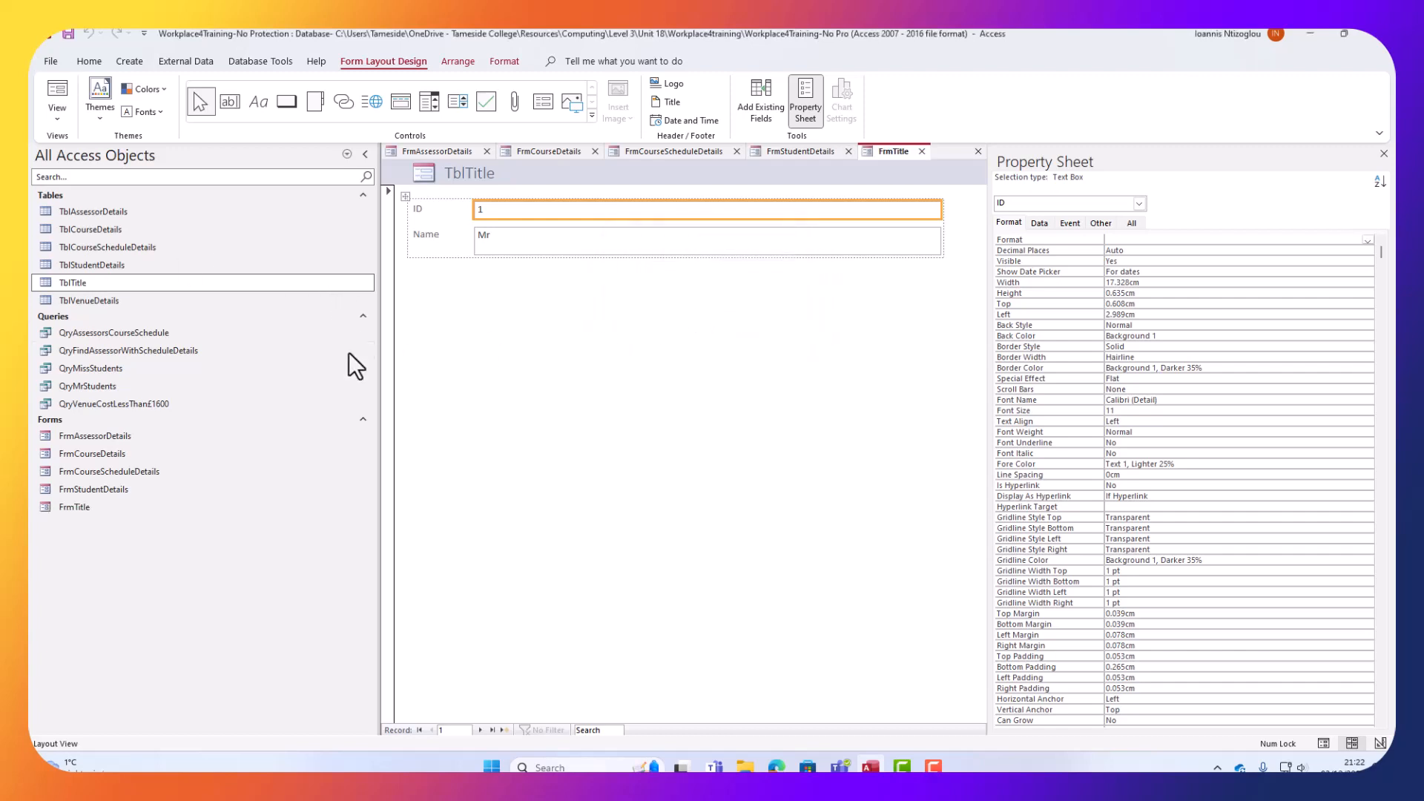
pyautogui.click(89, 304)
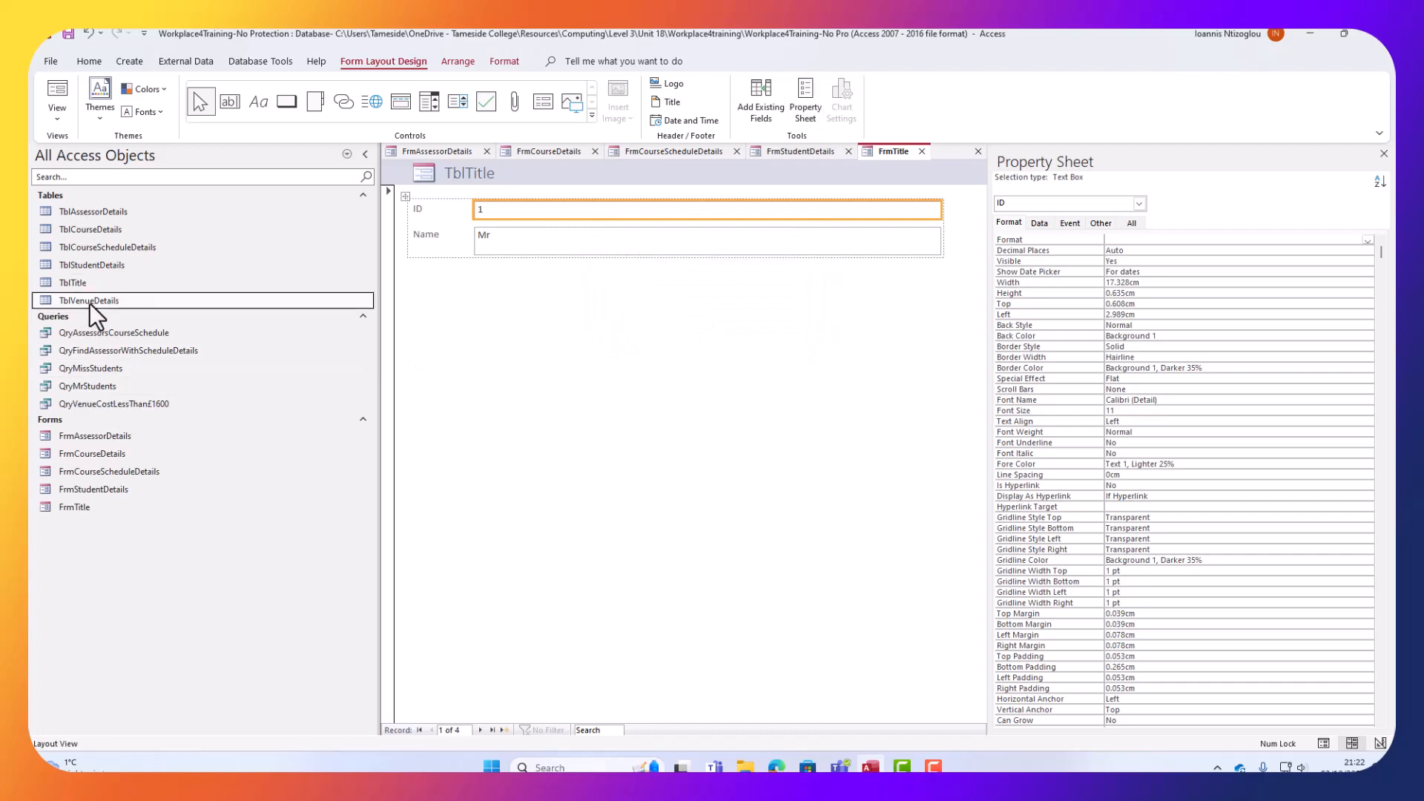
pyautogui.click(130, 60)
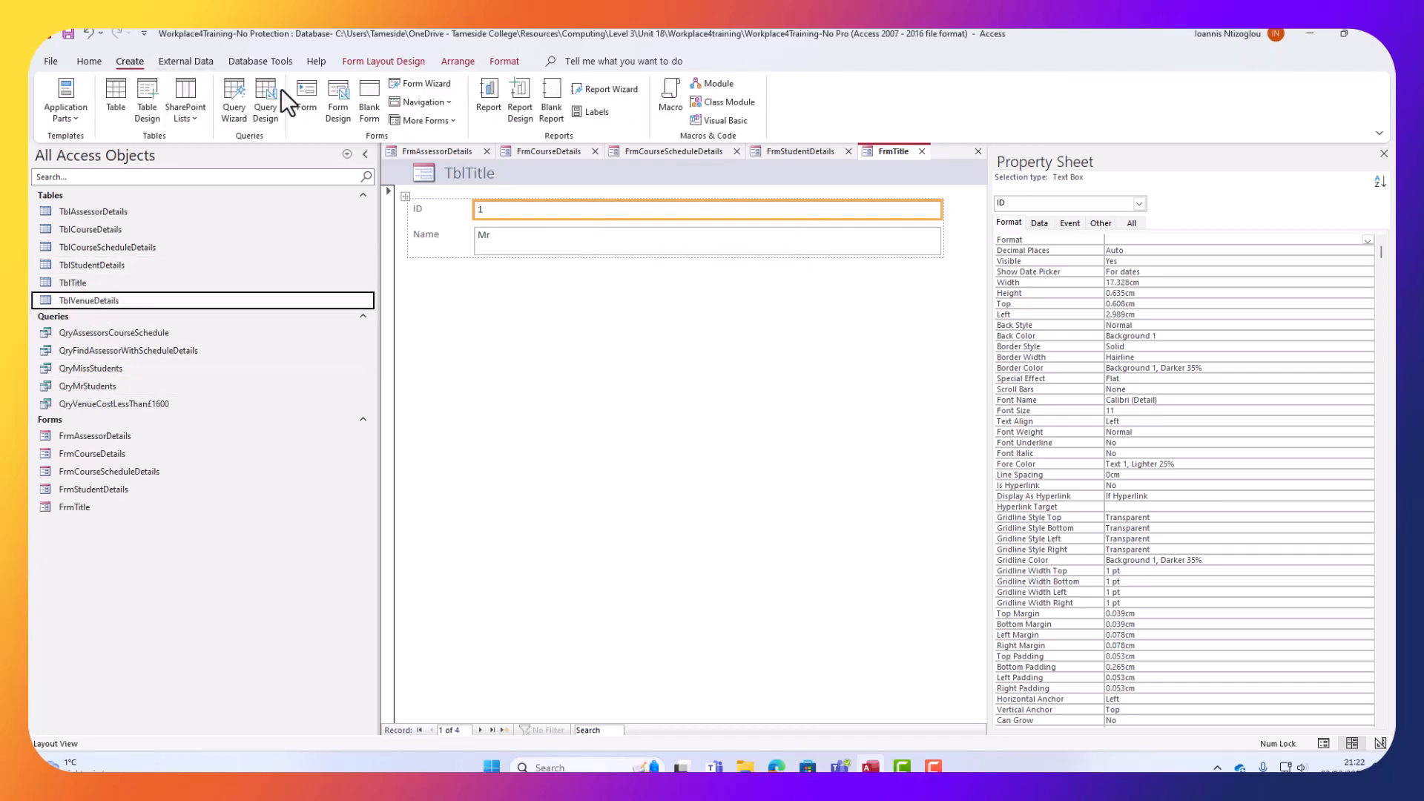
# Save the new venue details form as FrmVenueDetails and close all open forms.
pyautogui.click(306, 92)
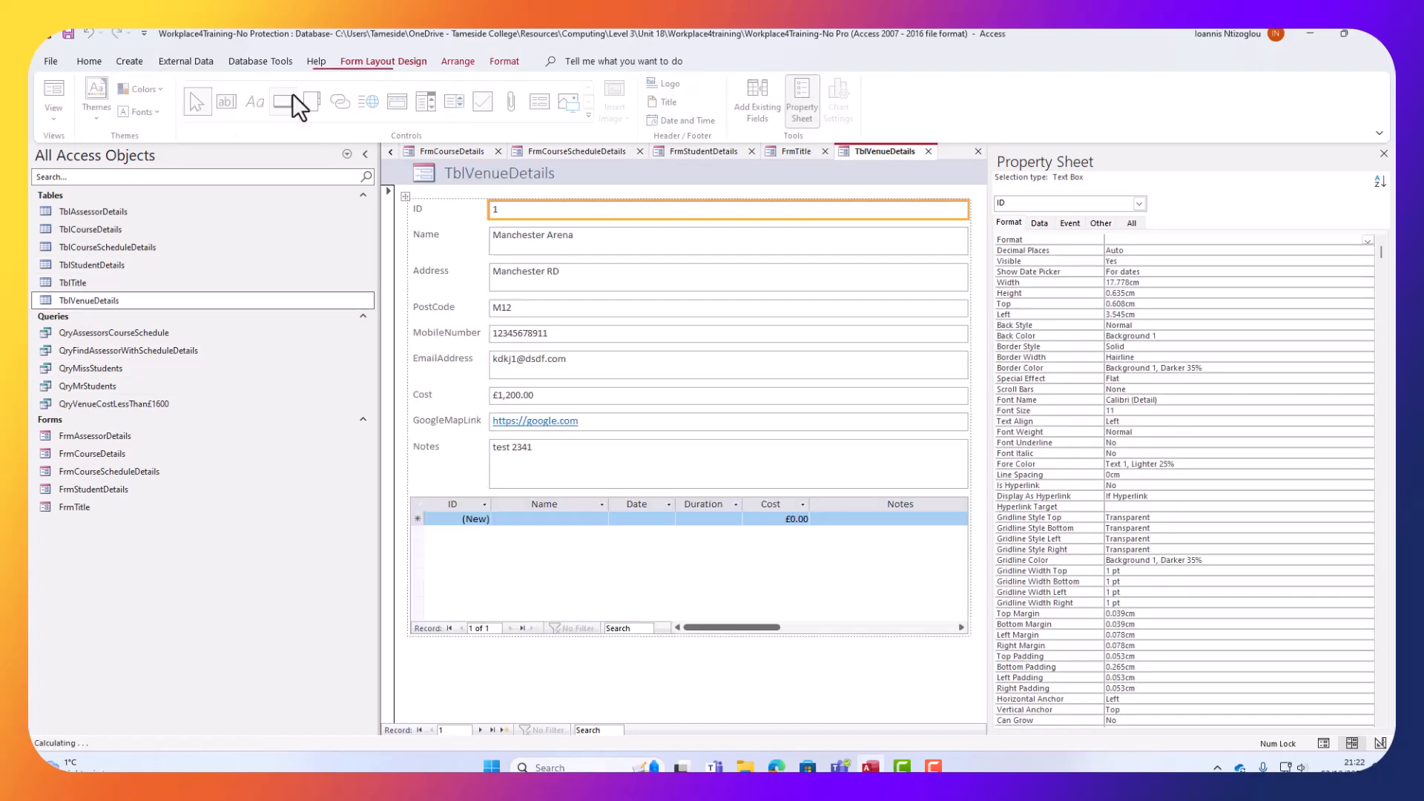
pyautogui.click(67, 34)
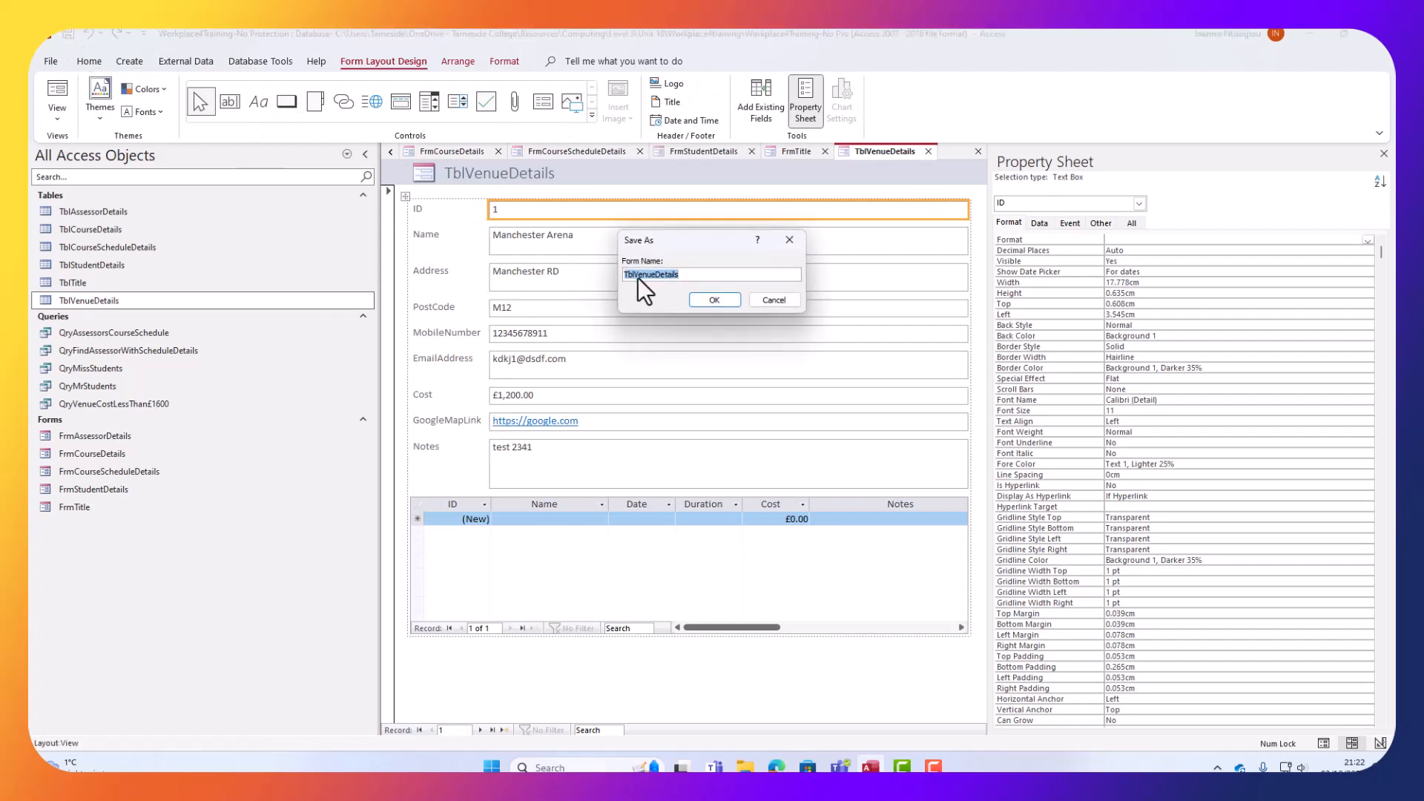
pyautogui.moveTo(636, 275); pyautogui.dragTo(624, 274)
pyautogui.write('Frm')
pyautogui.click(711, 302)
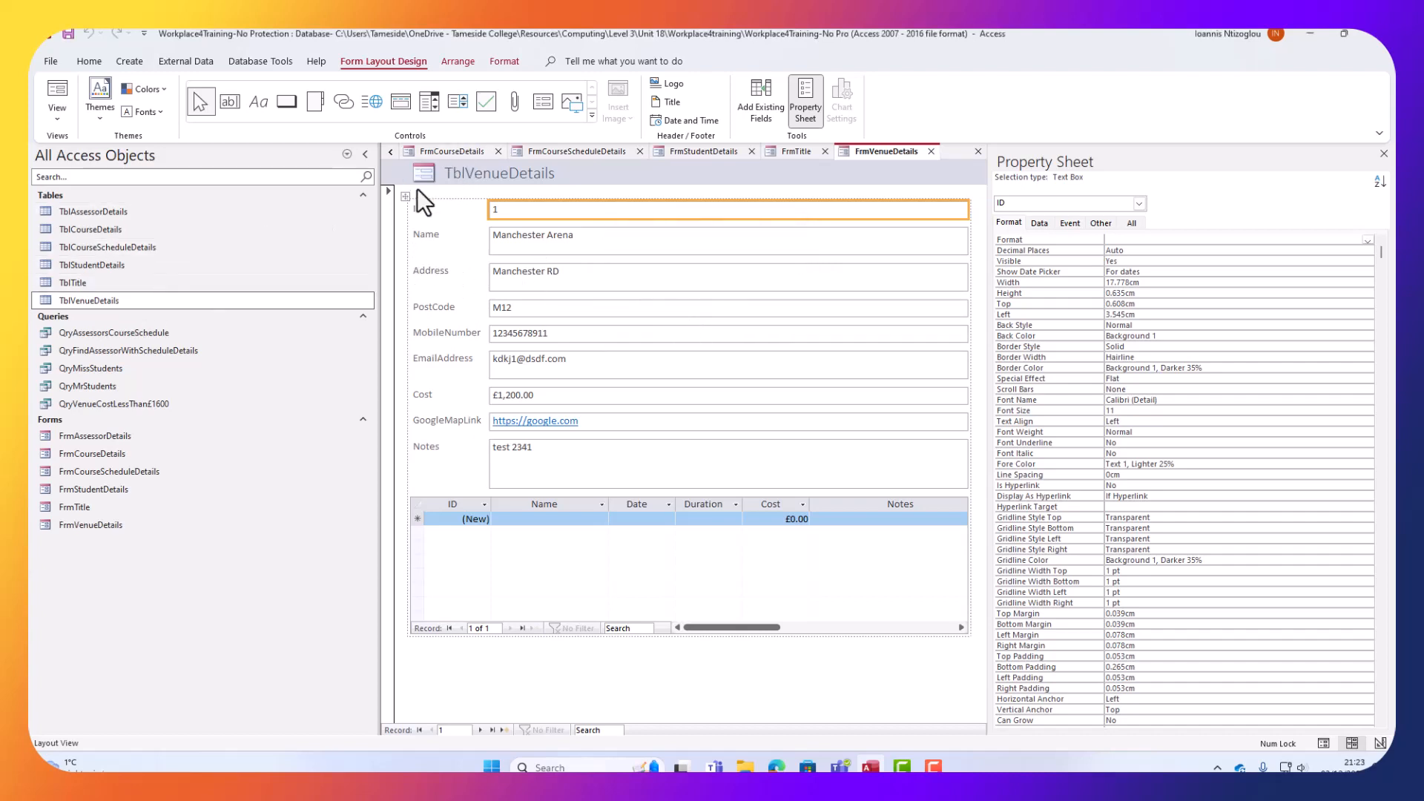
pyautogui.rightClick(443, 156)
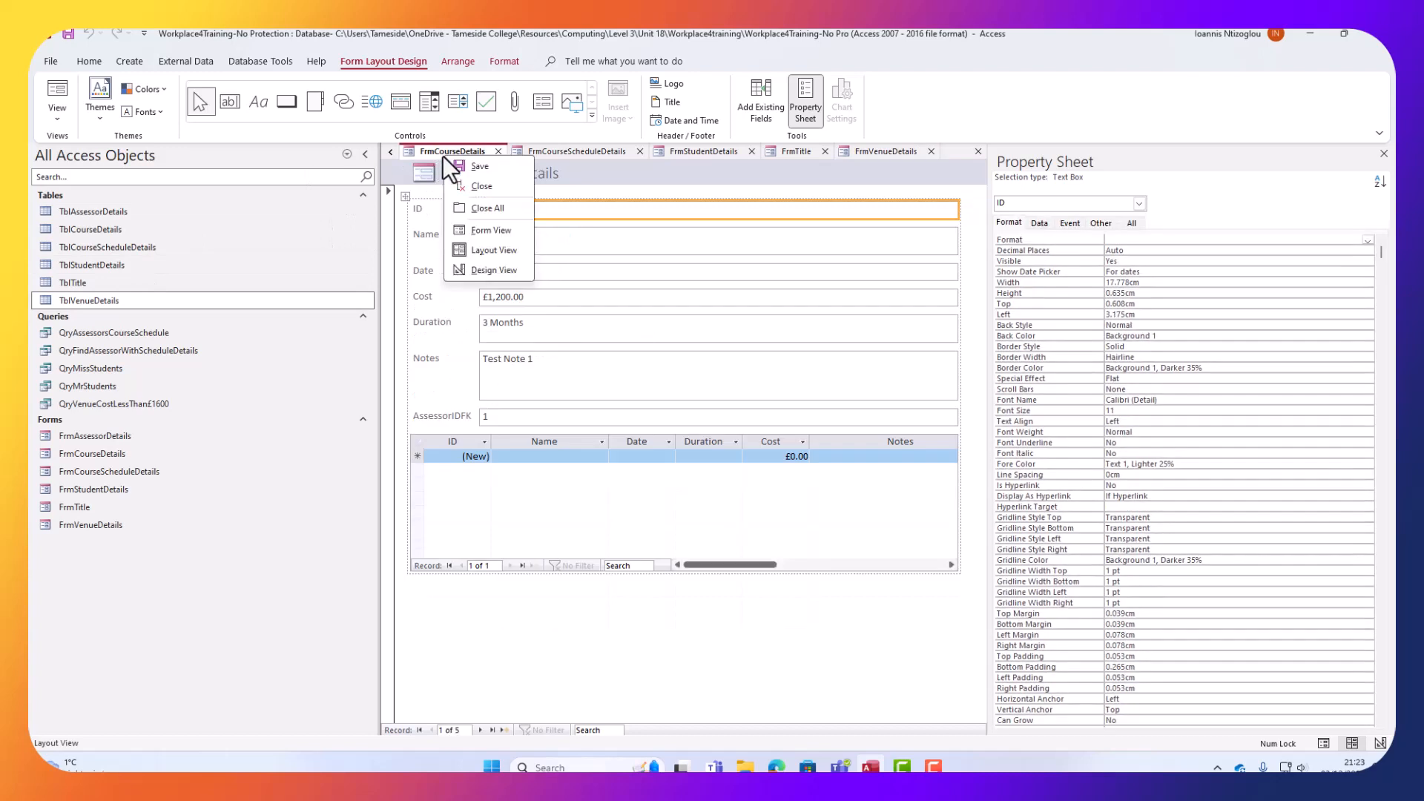
pyautogui.click(472, 209)
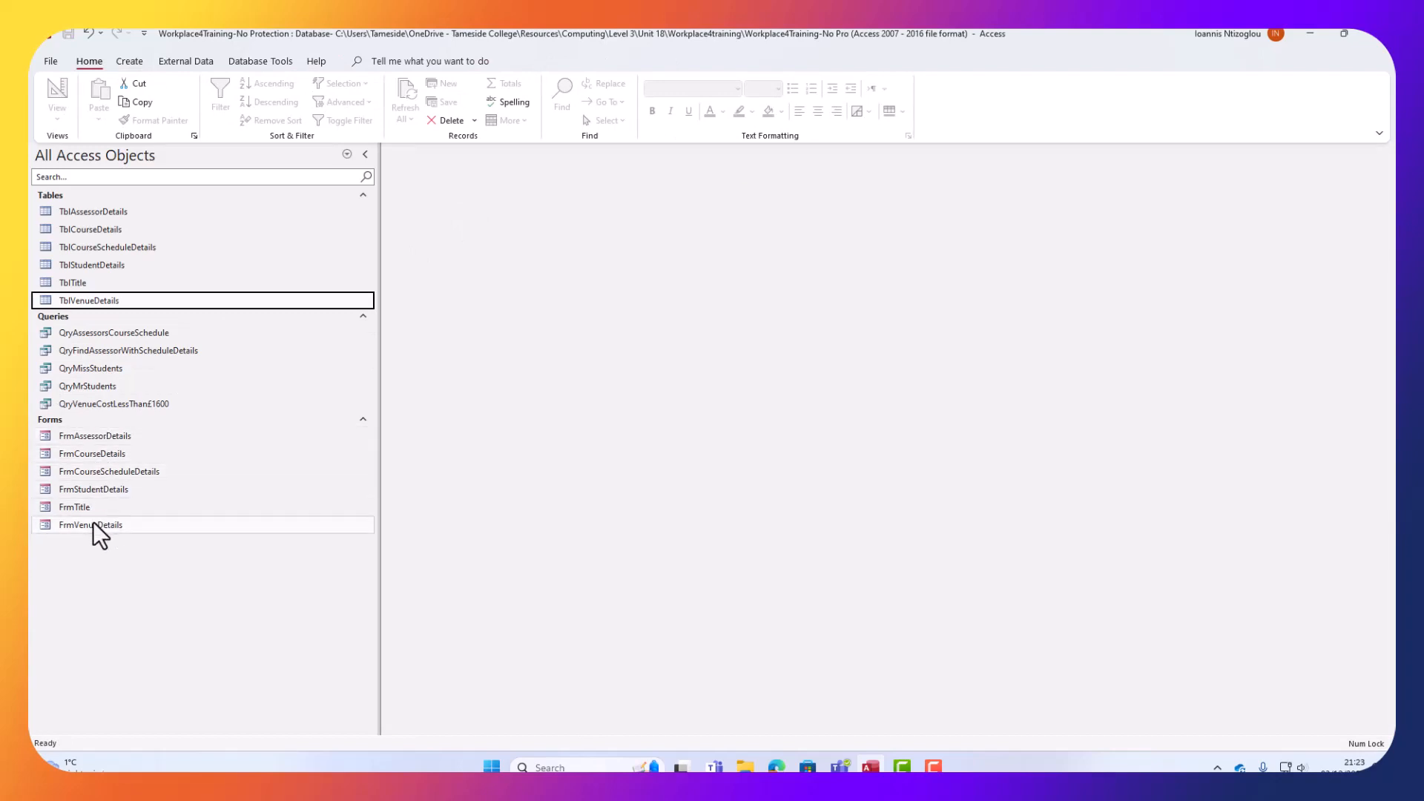
# Open FrmAssessorDetails in Design View with the Property Sheet closed.
pyautogui.rightClick(86, 442)
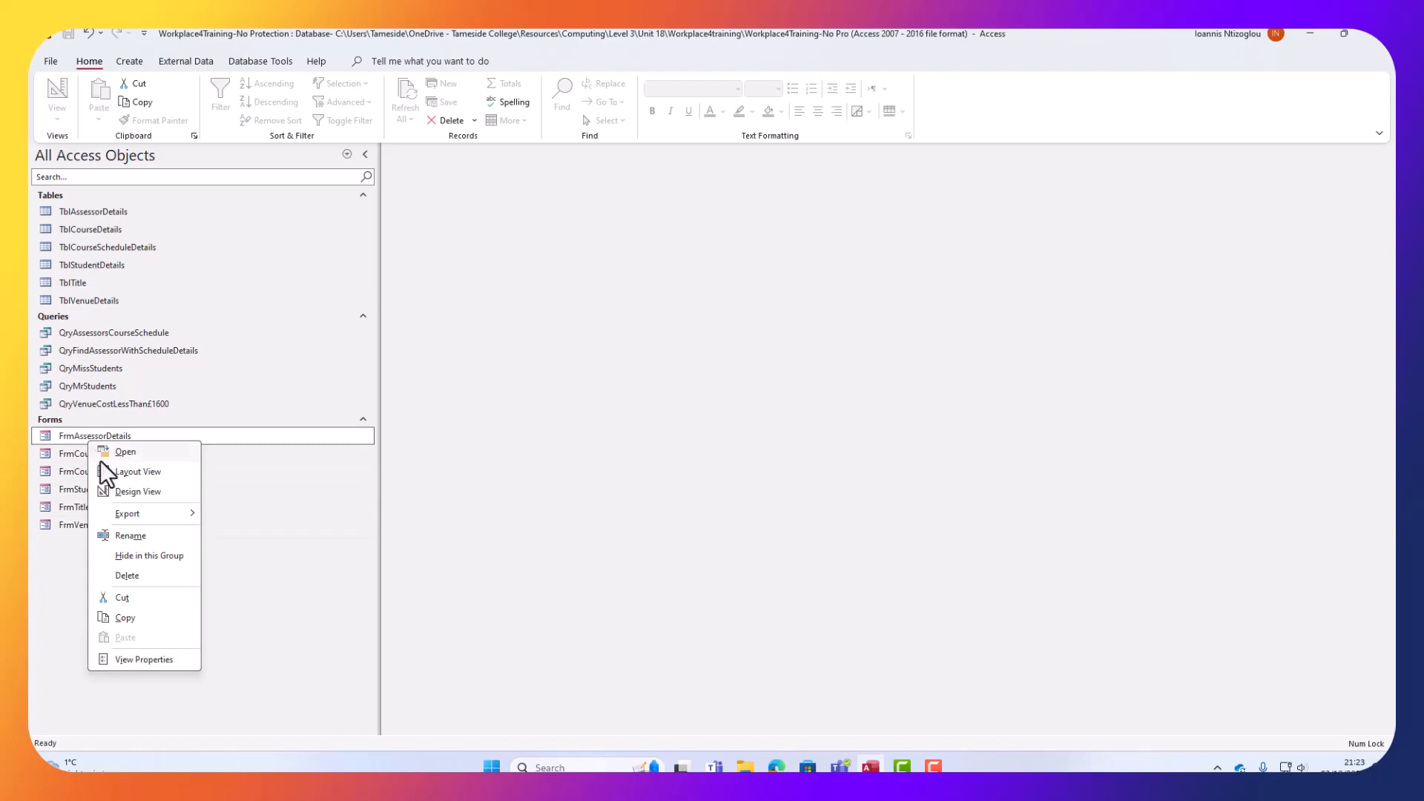
pyautogui.click(113, 491)
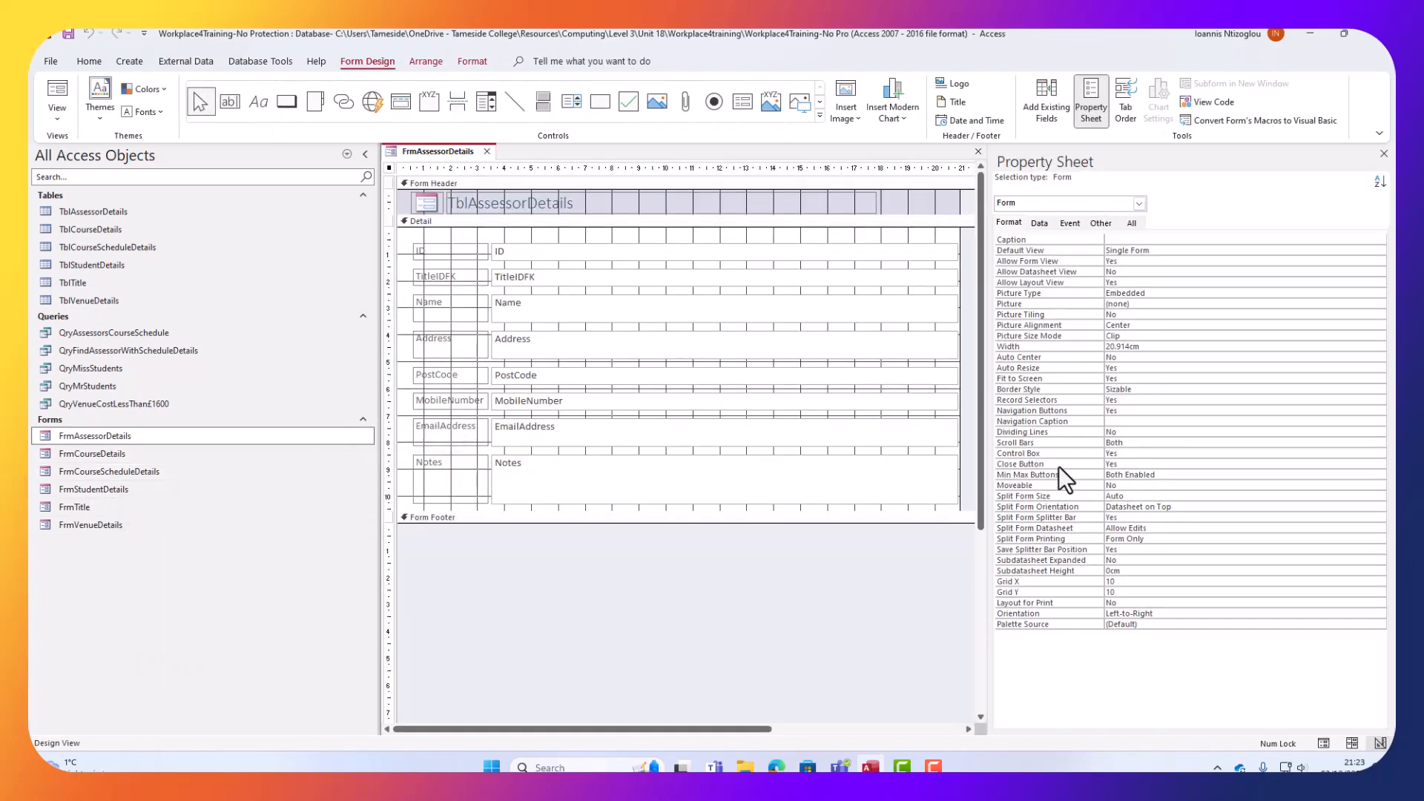
pyautogui.click(1092, 113)
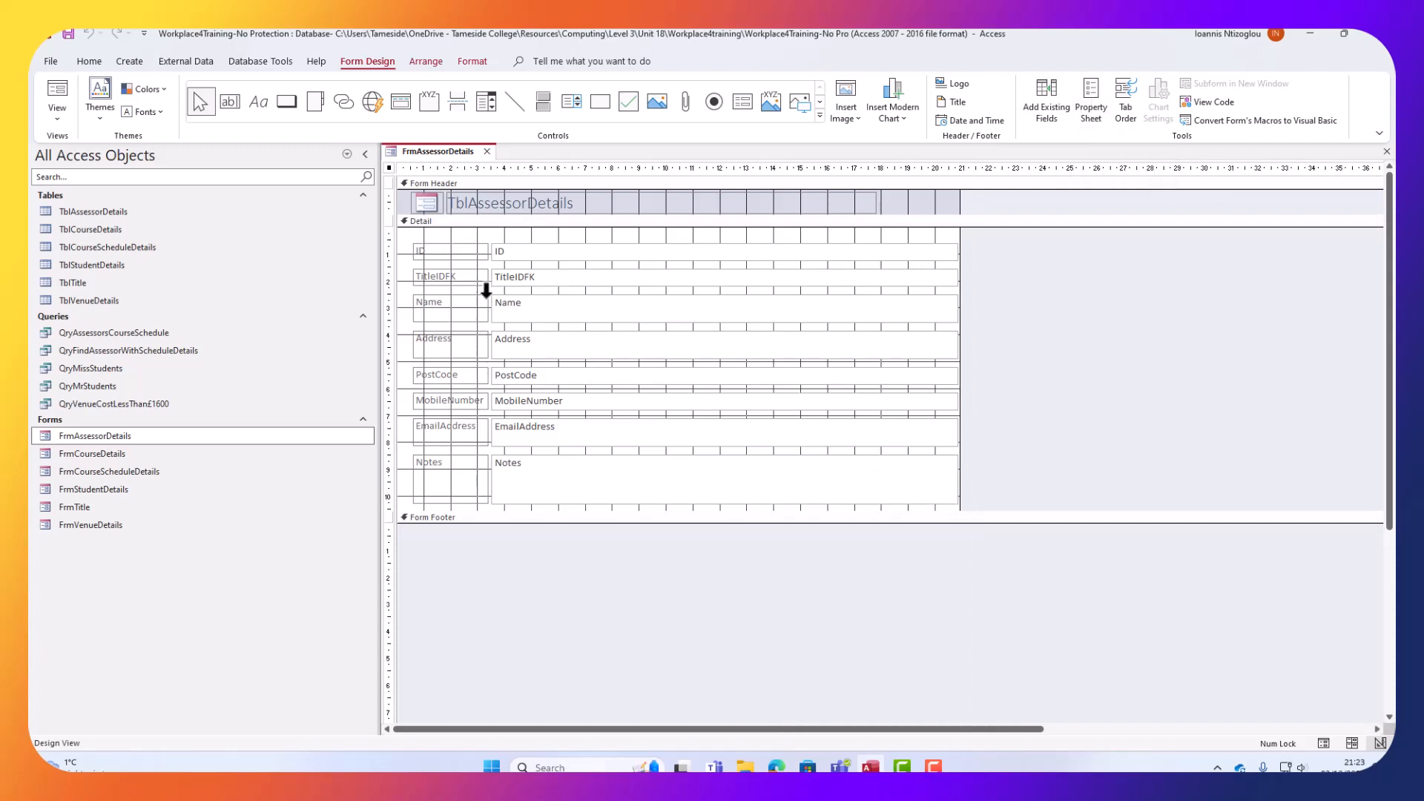
# Select all controls in the grouped layout and remove the layout.
pyautogui.click(613, 281)
pyautogui.click(624, 397)
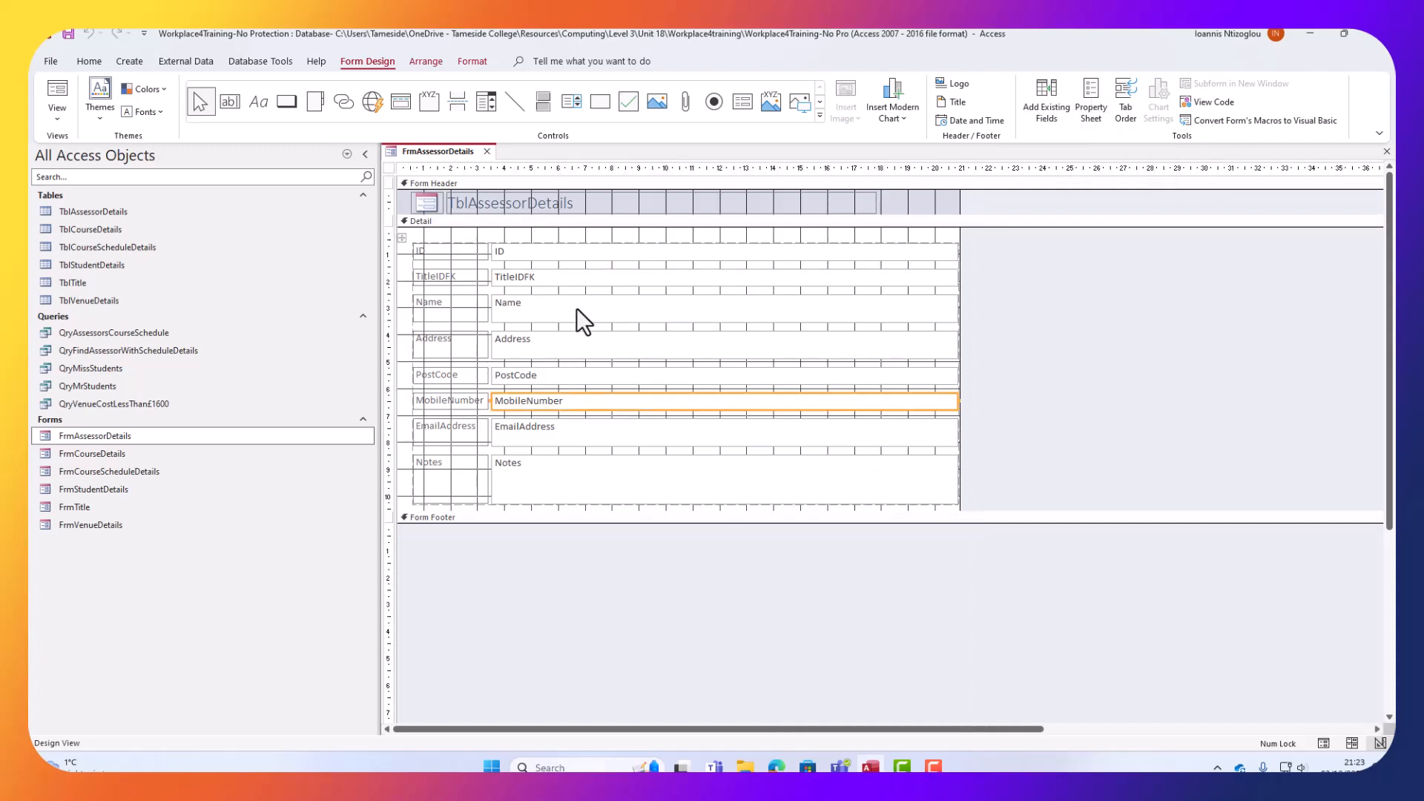
pyautogui.click(401, 237)
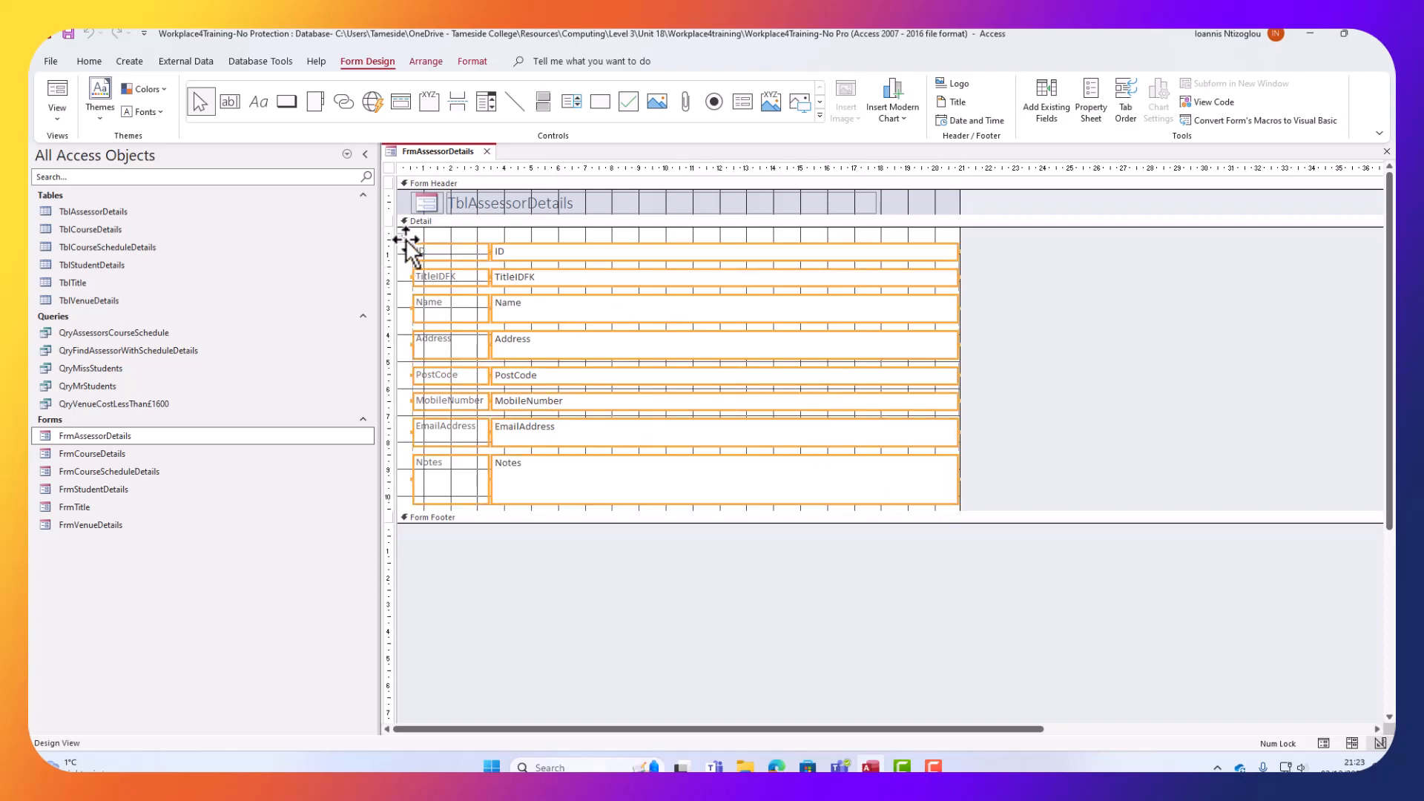
pyautogui.rightClick(467, 264)
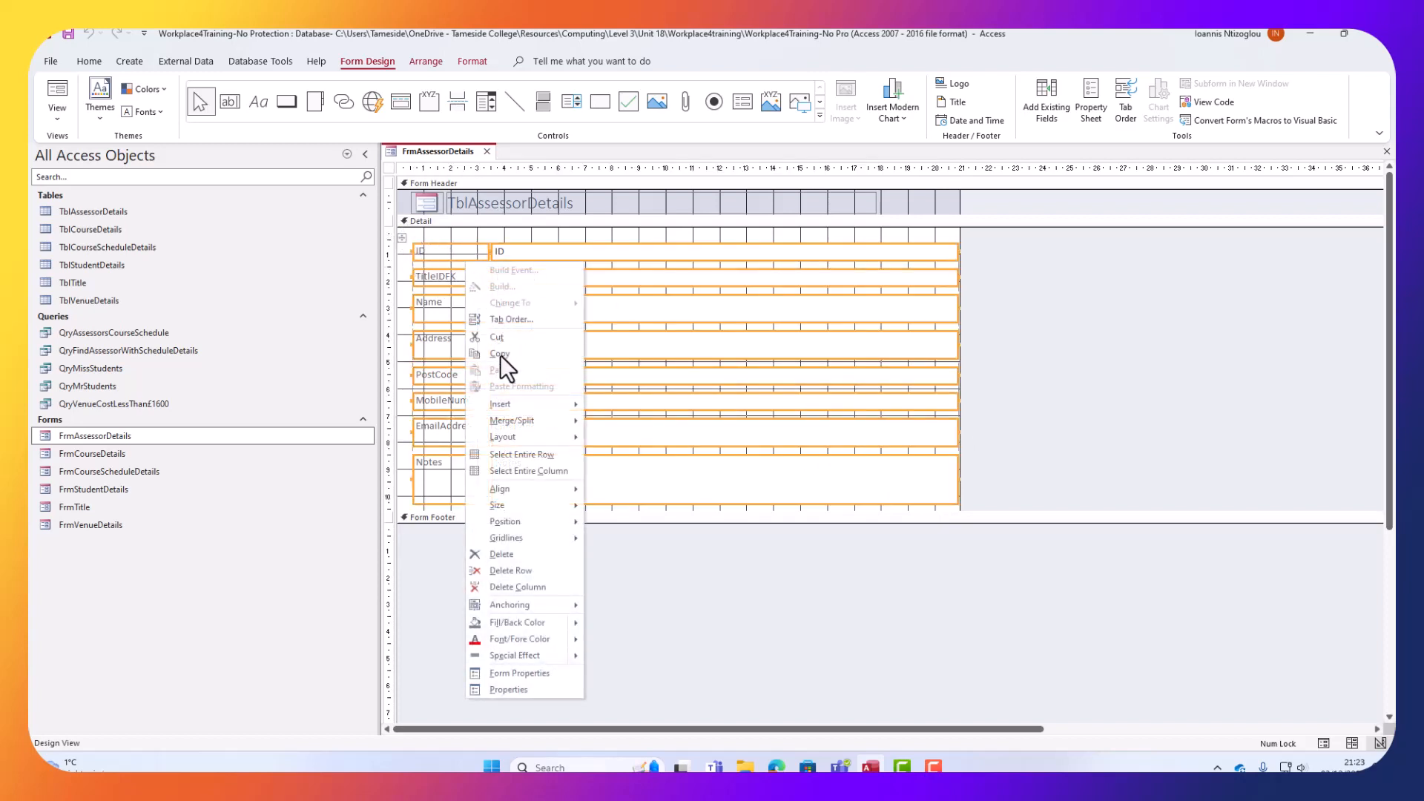
pyautogui.moveTo(520, 440)
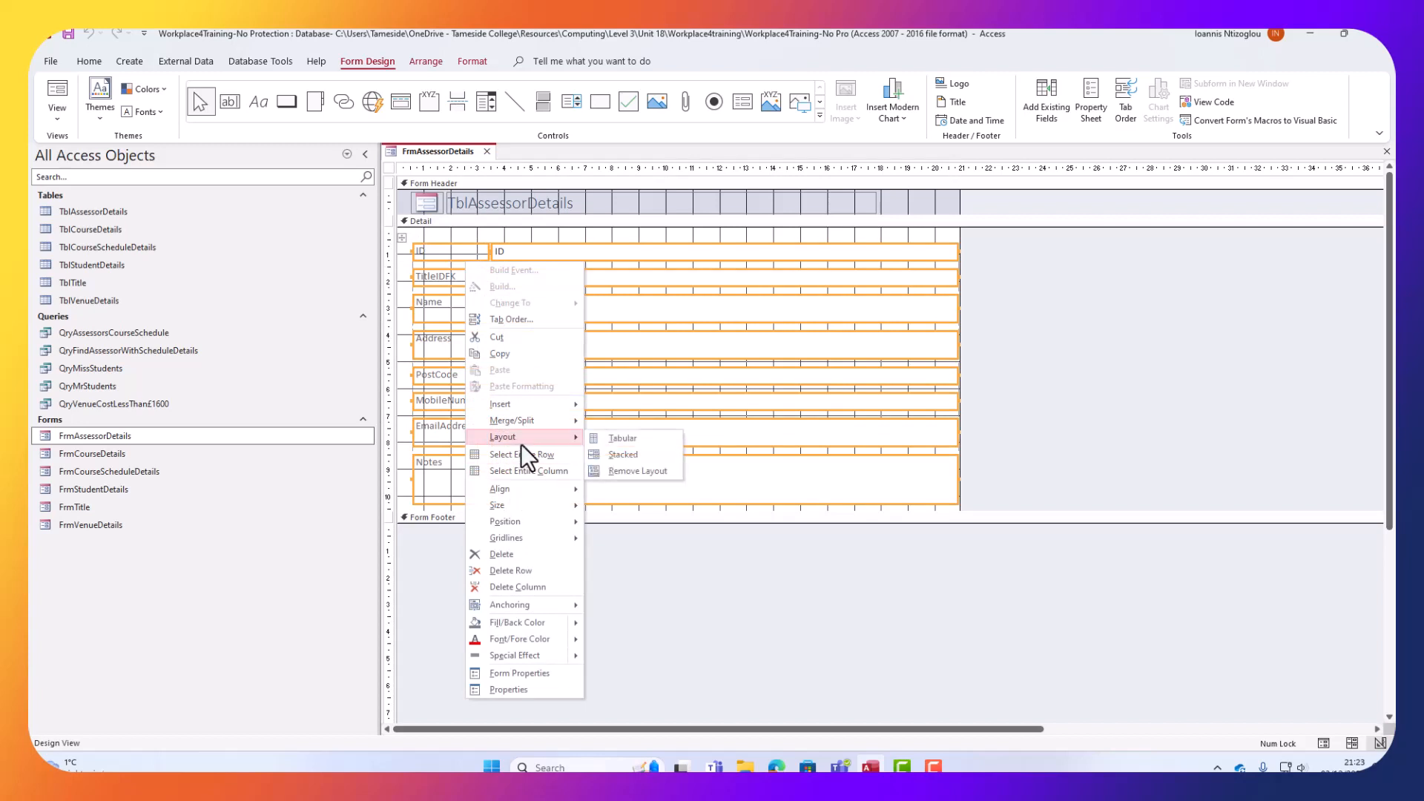
pyautogui.click(628, 470)
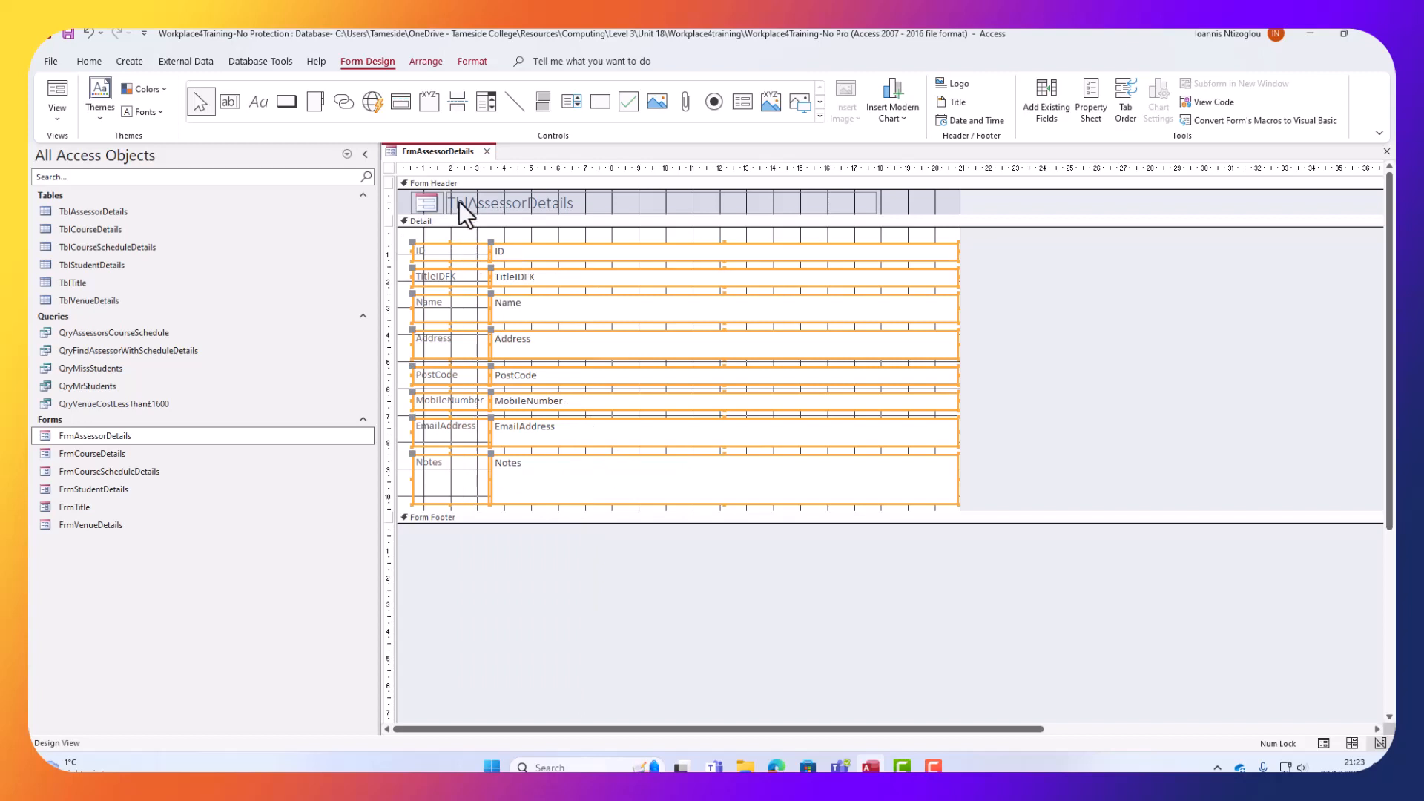
# Make the selected field text black.
pyautogui.click(89, 61)
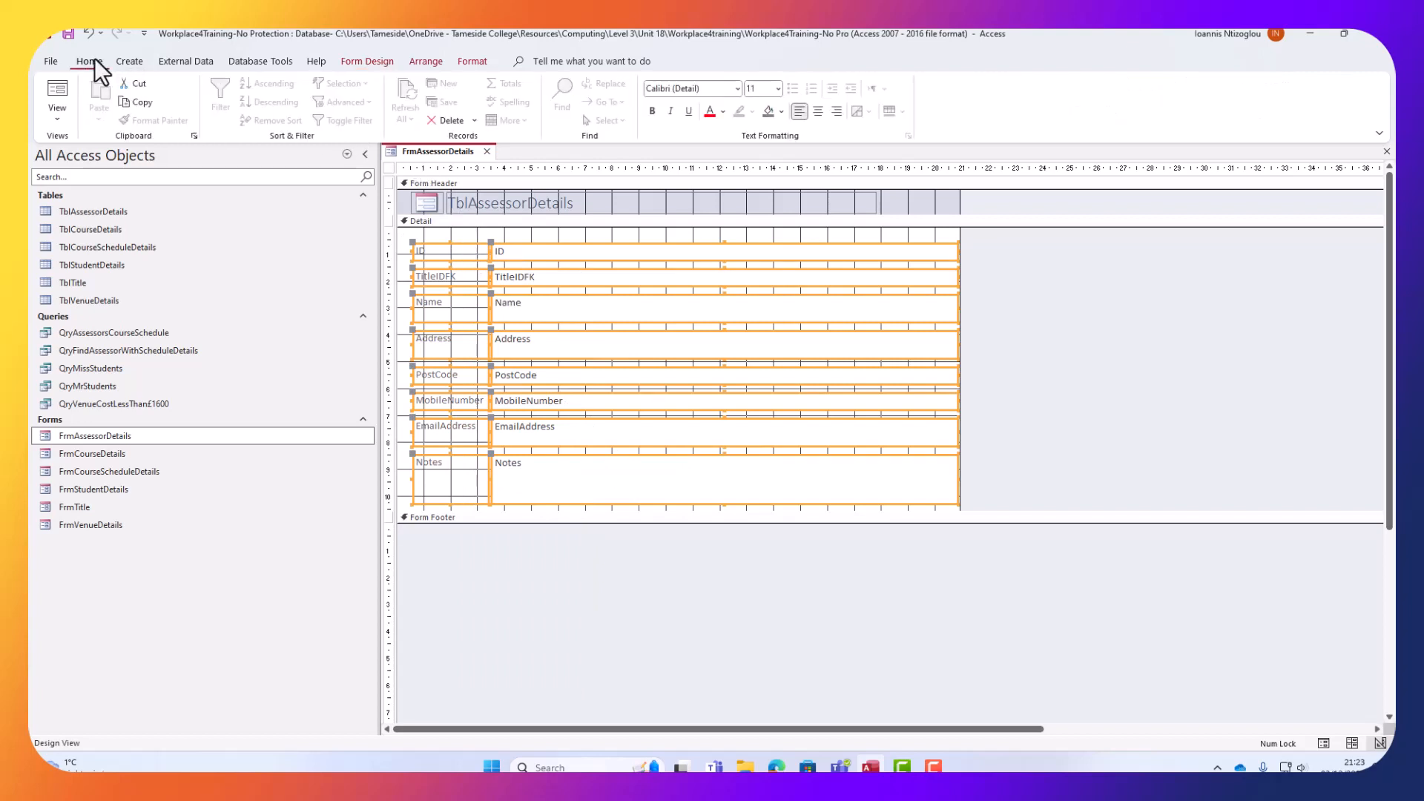
pyautogui.click(723, 111)
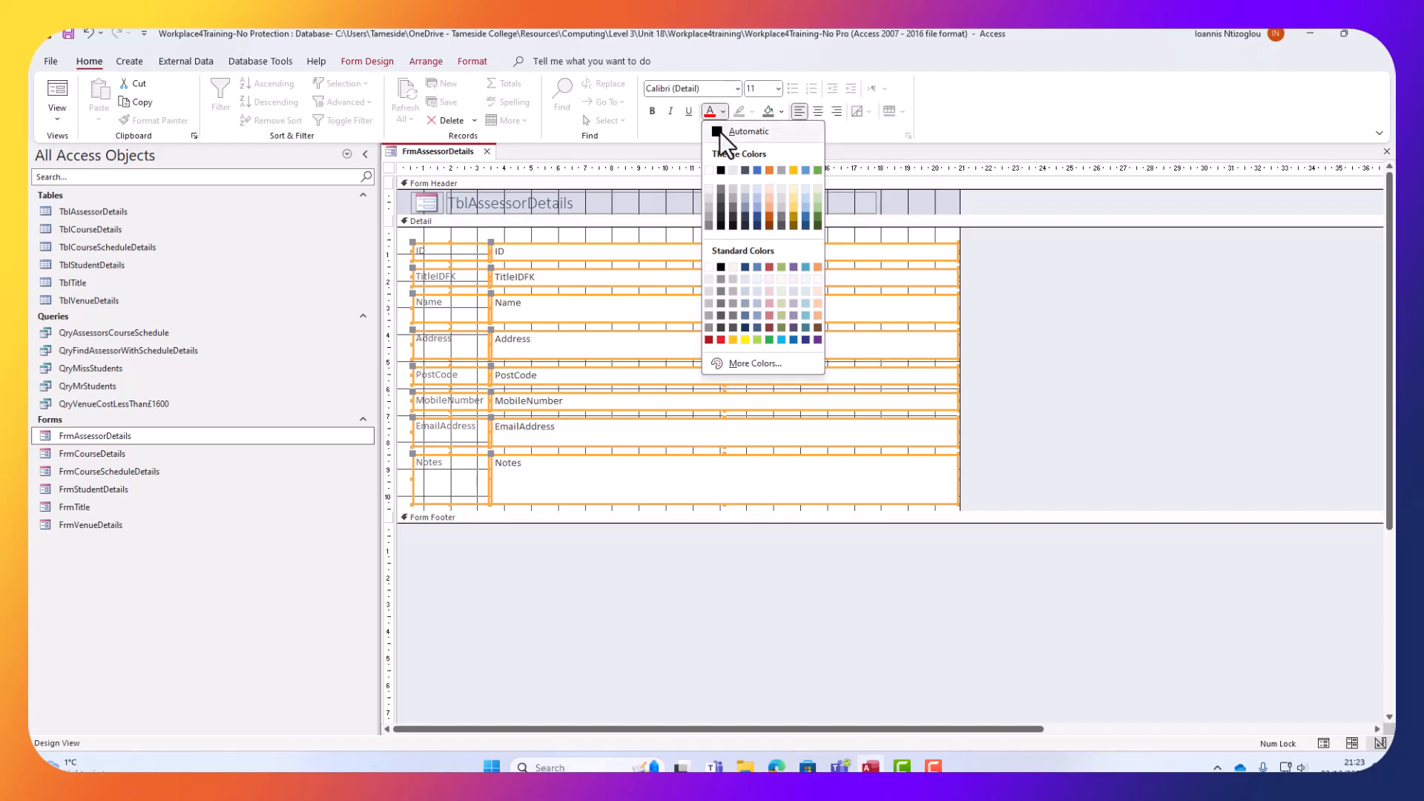
pyautogui.click(718, 171)
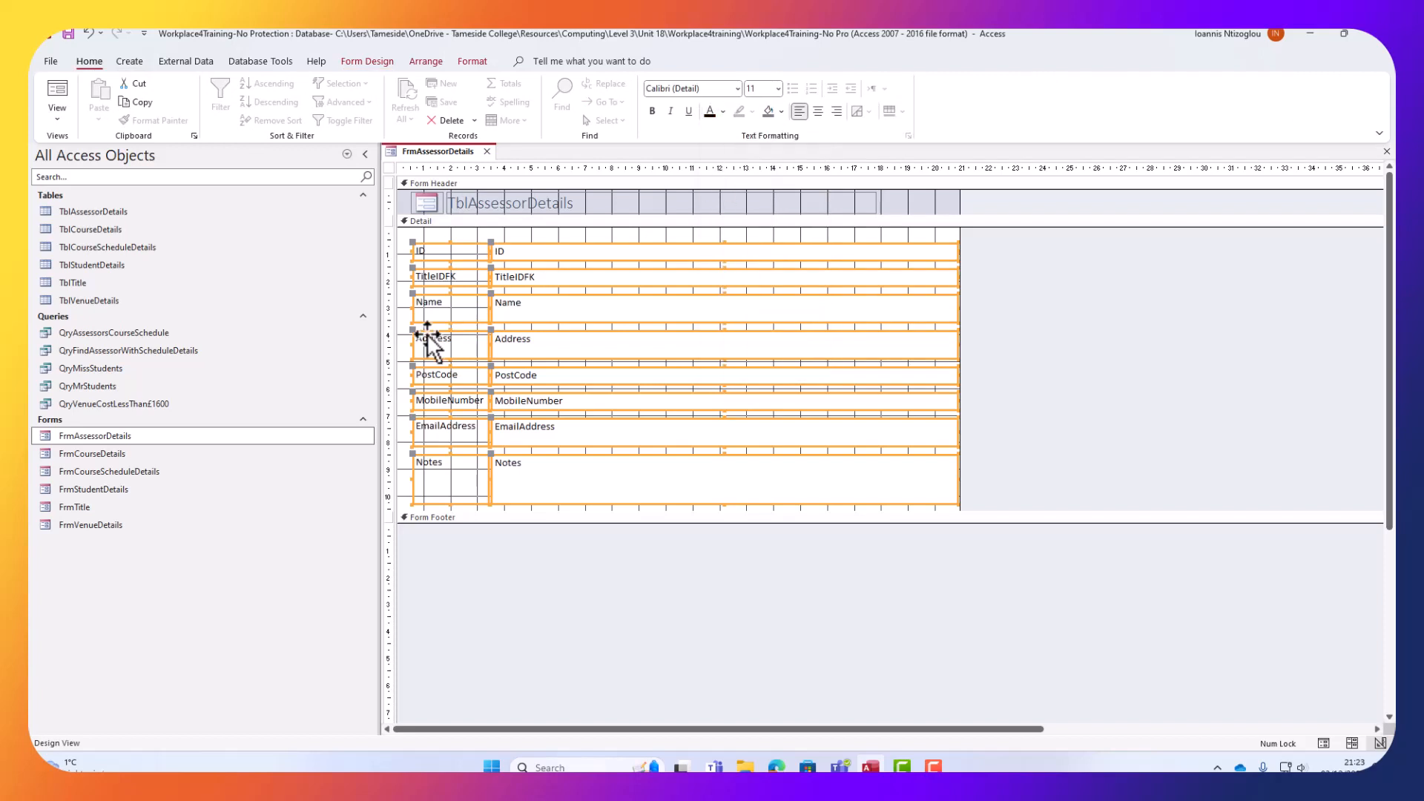
# Make the eight field labels, ID to Notes, bold.
pyautogui.click(411, 233)
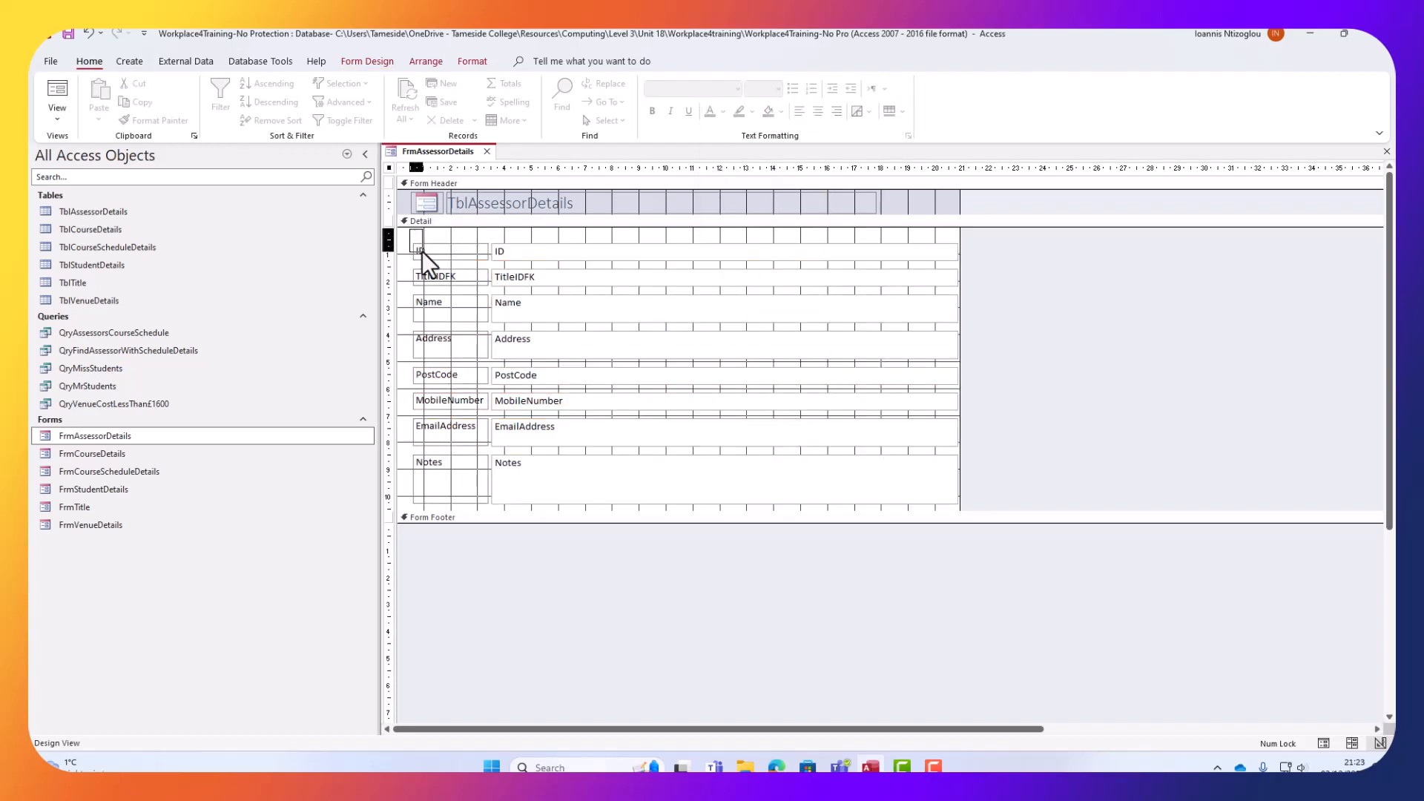
pyautogui.moveTo(421, 246); pyautogui.dragTo(462, 509)
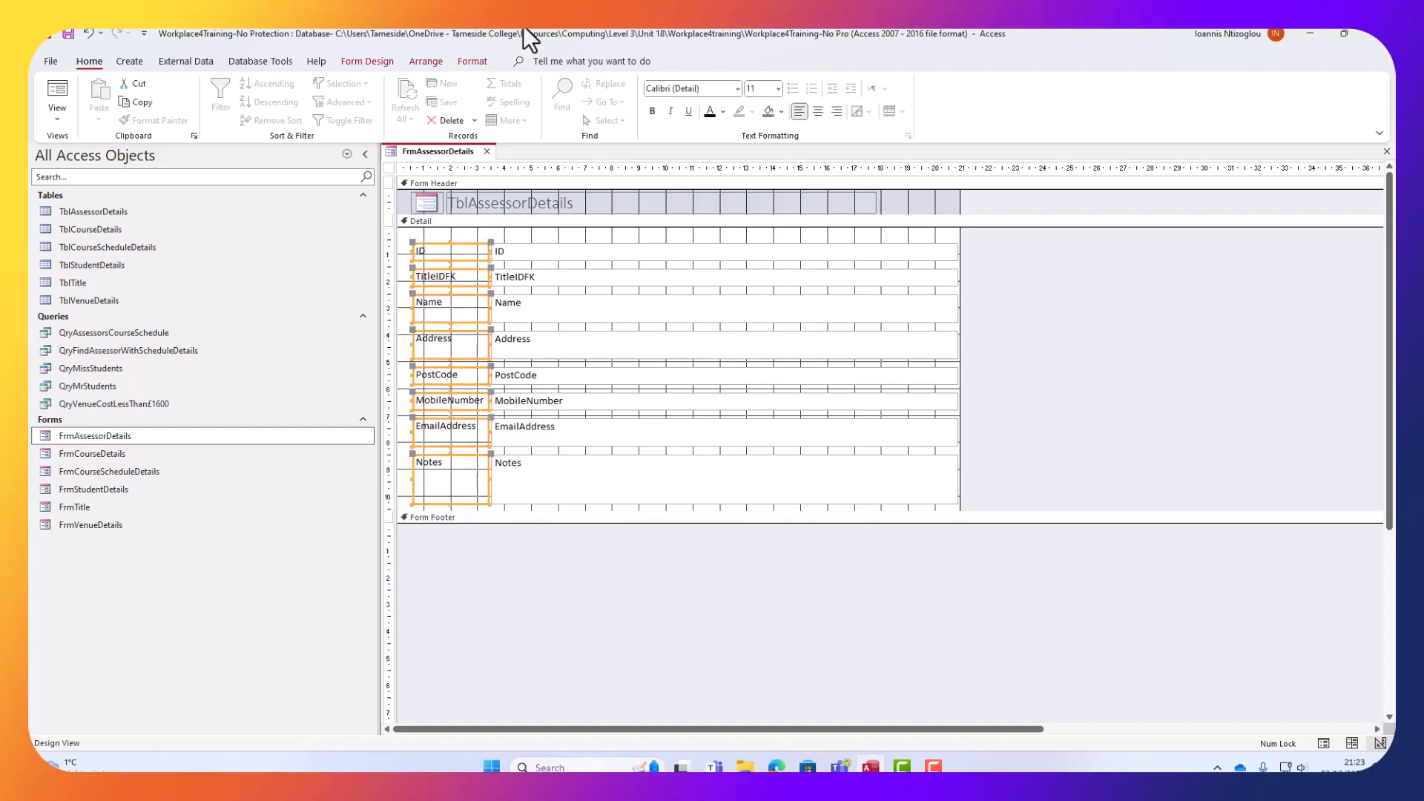
pyautogui.click(653, 111)
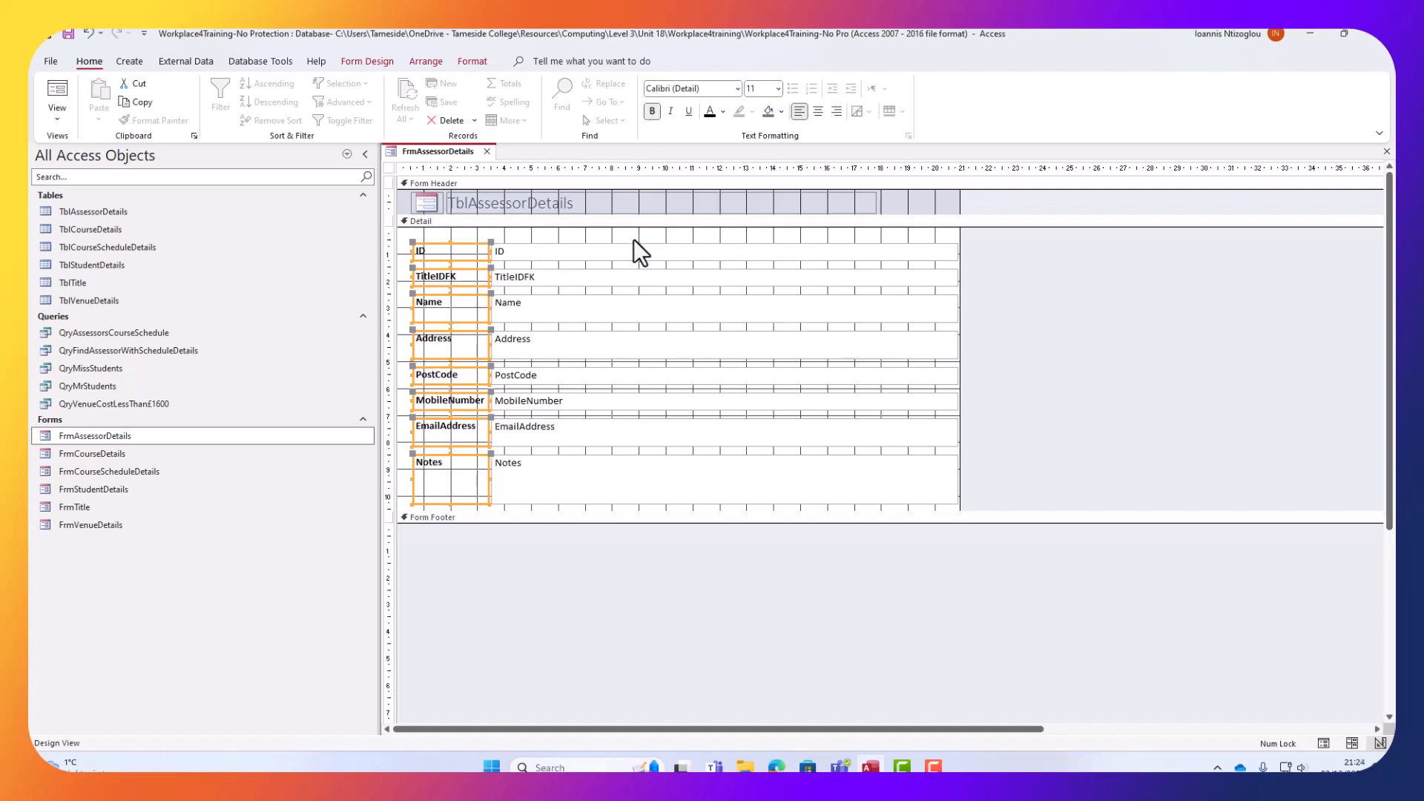
# Narrow the eight text boxes to about half their width.
pyautogui.moveTo(931, 245); pyautogui.dragTo(928, 505)
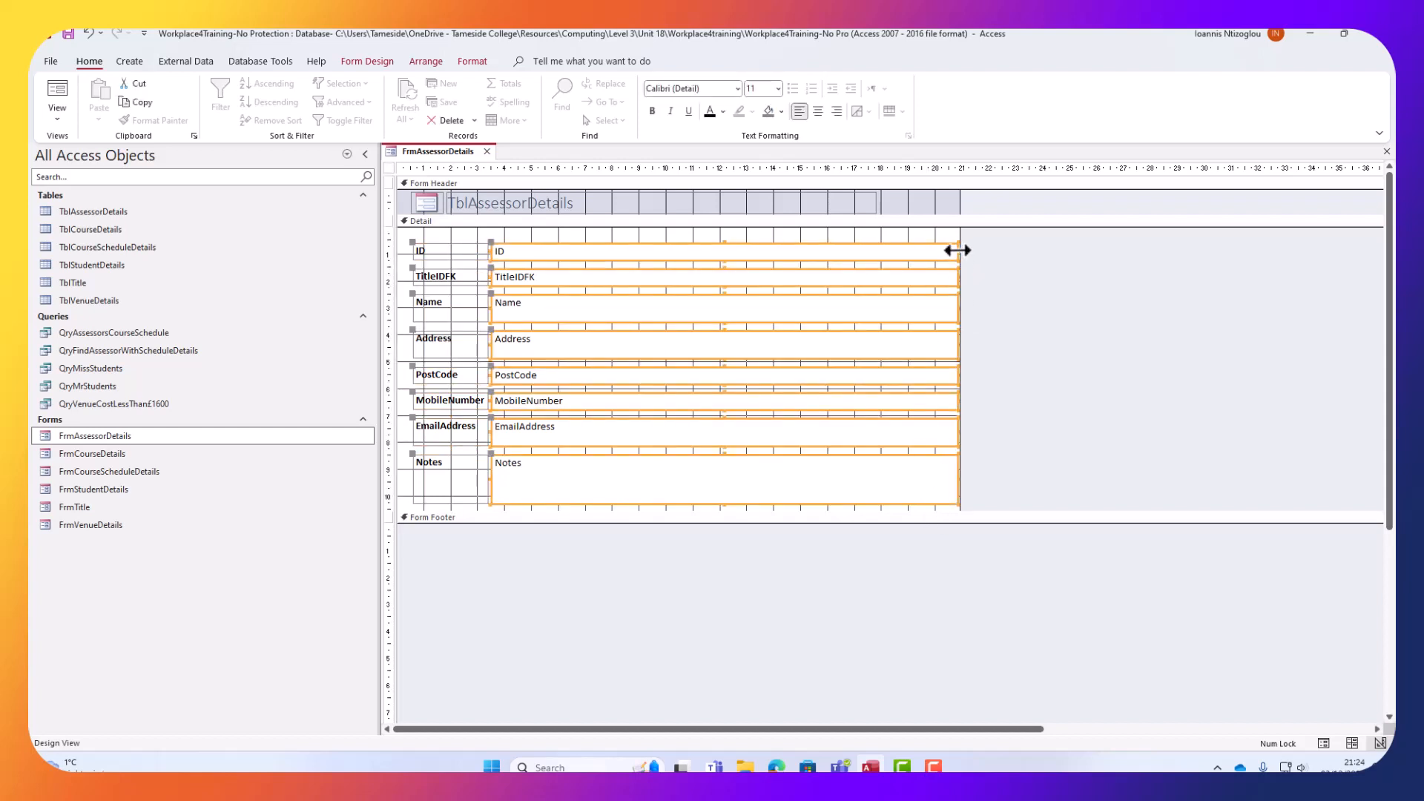
pyautogui.moveTo(957, 251); pyautogui.dragTo(677, 275)
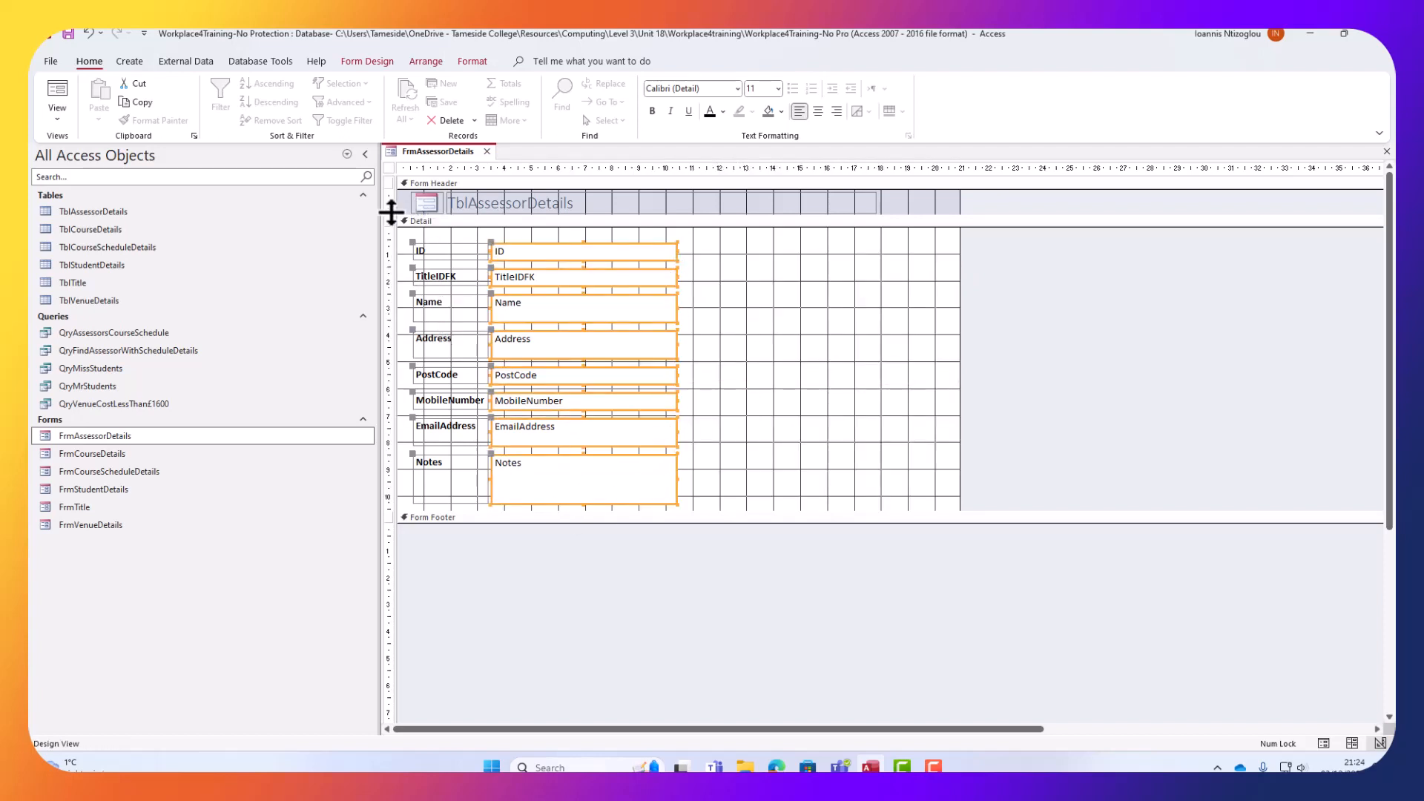
pyautogui.moveTo(406, 238); pyautogui.dragTo(470, 519)
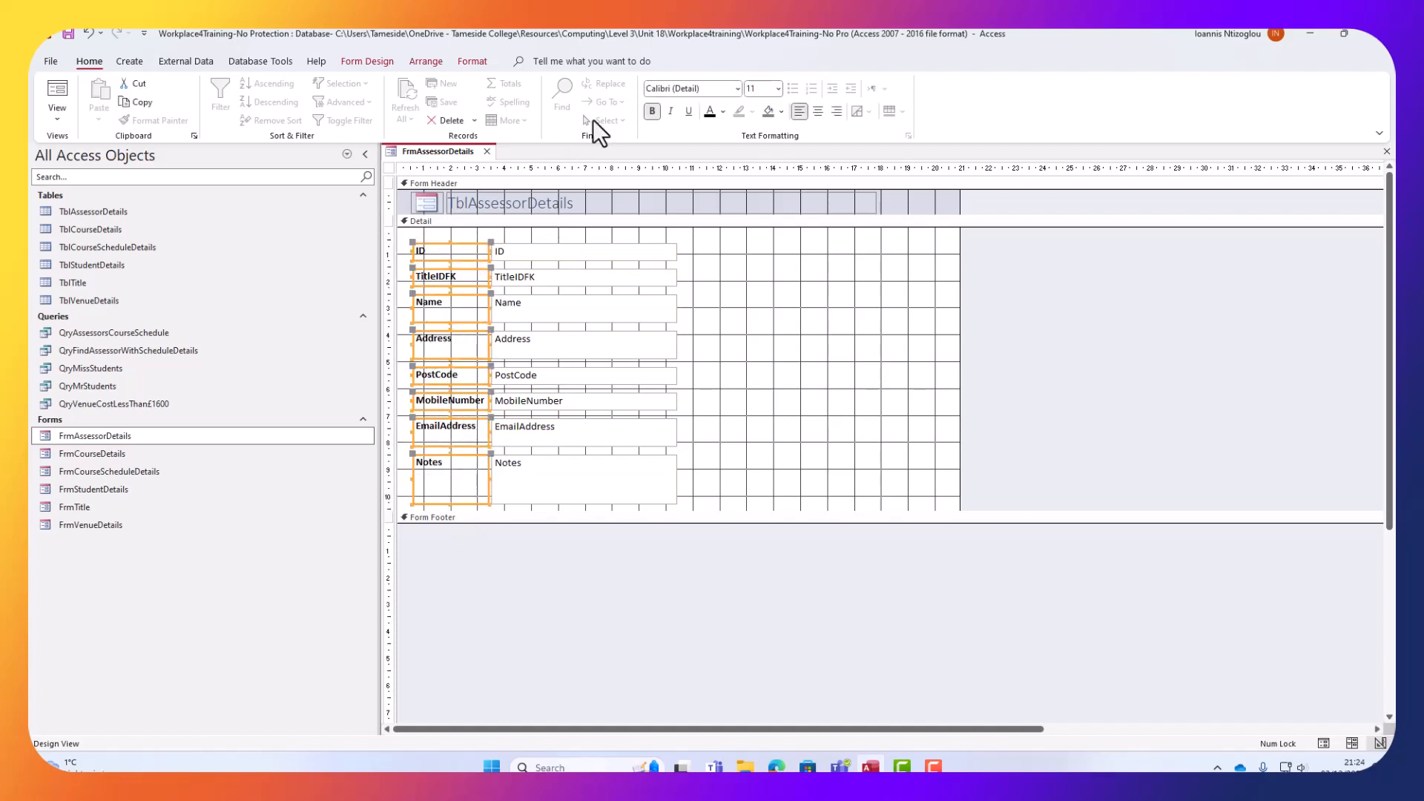
# Give the eight field labels a blue background with white, right-aligned text.
pyautogui.click(781, 110)
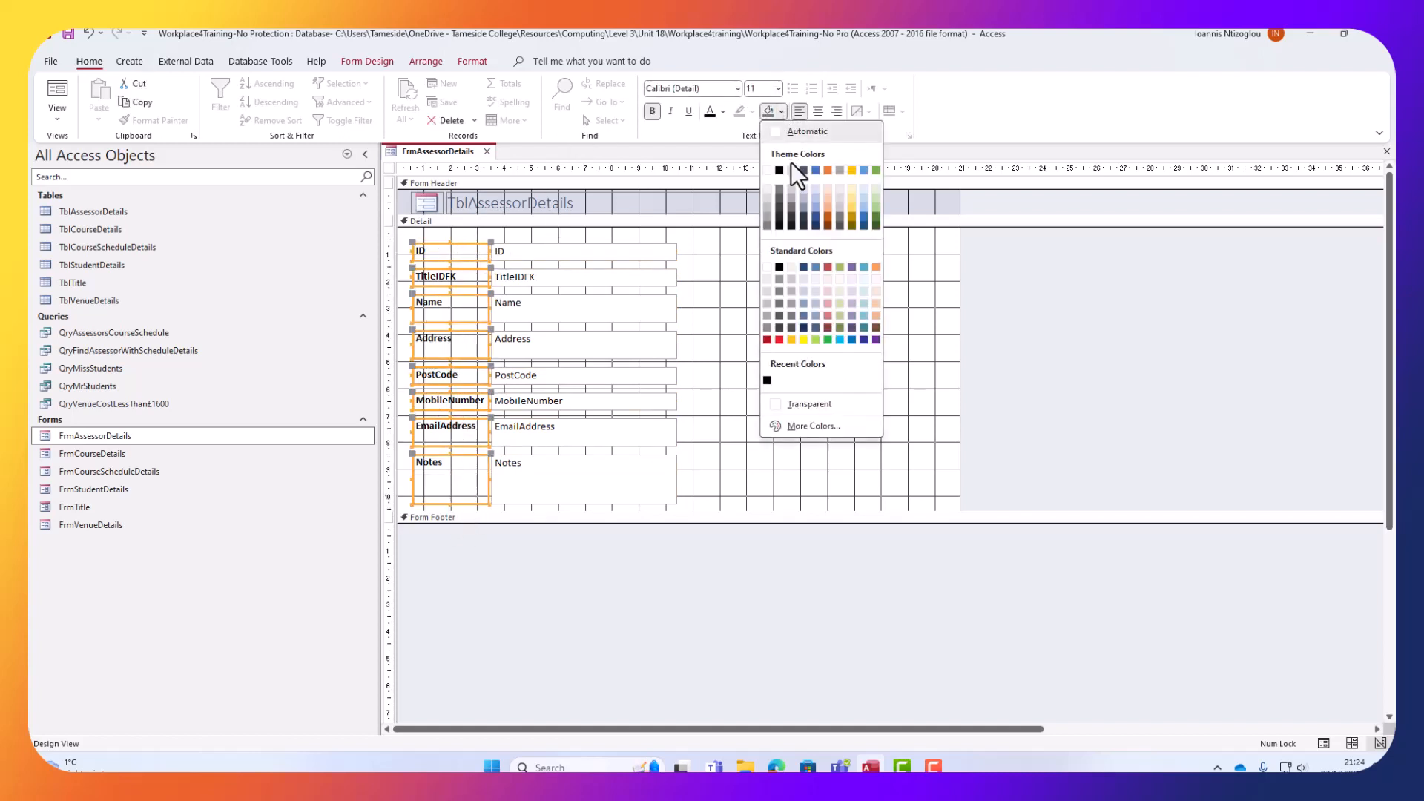
pyautogui.click(865, 267)
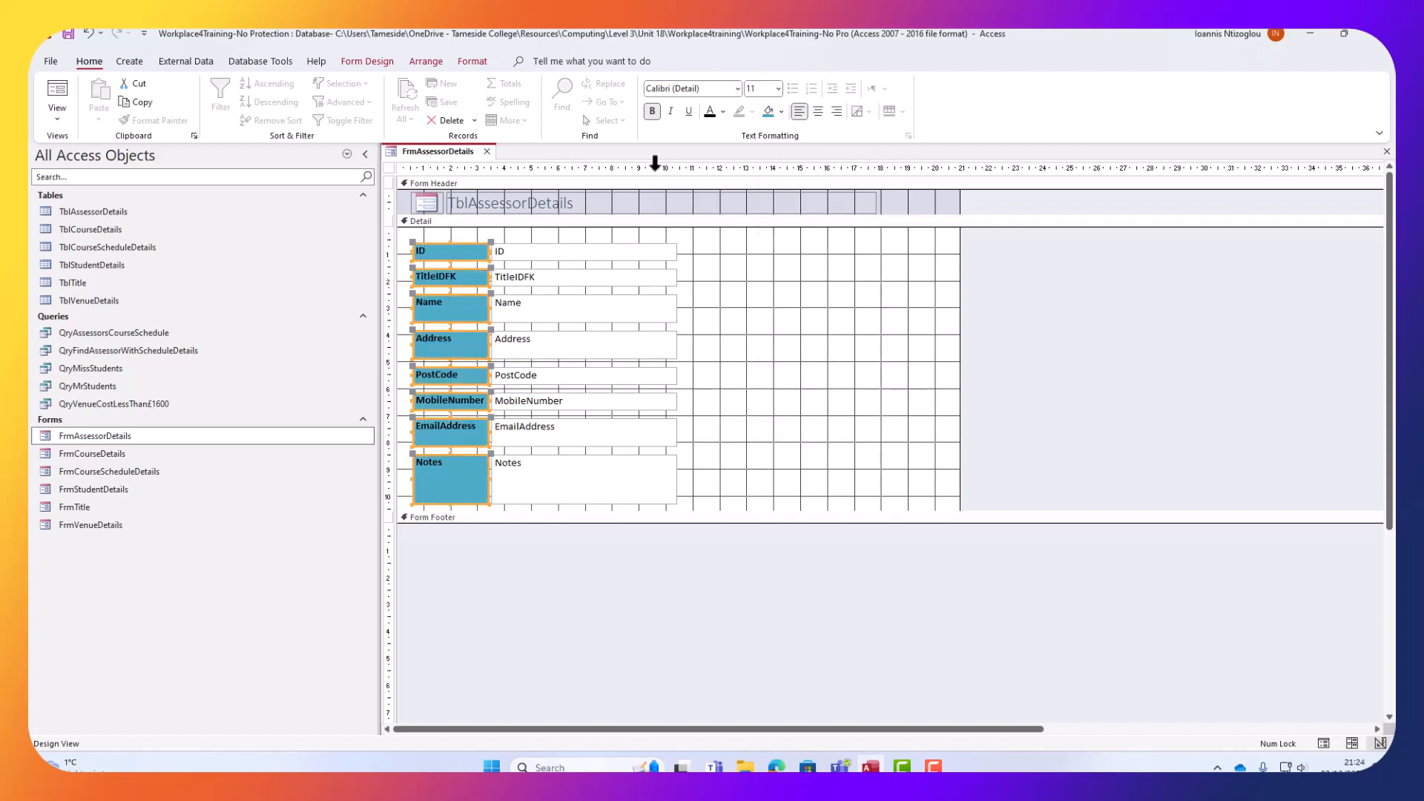
pyautogui.click(724, 112)
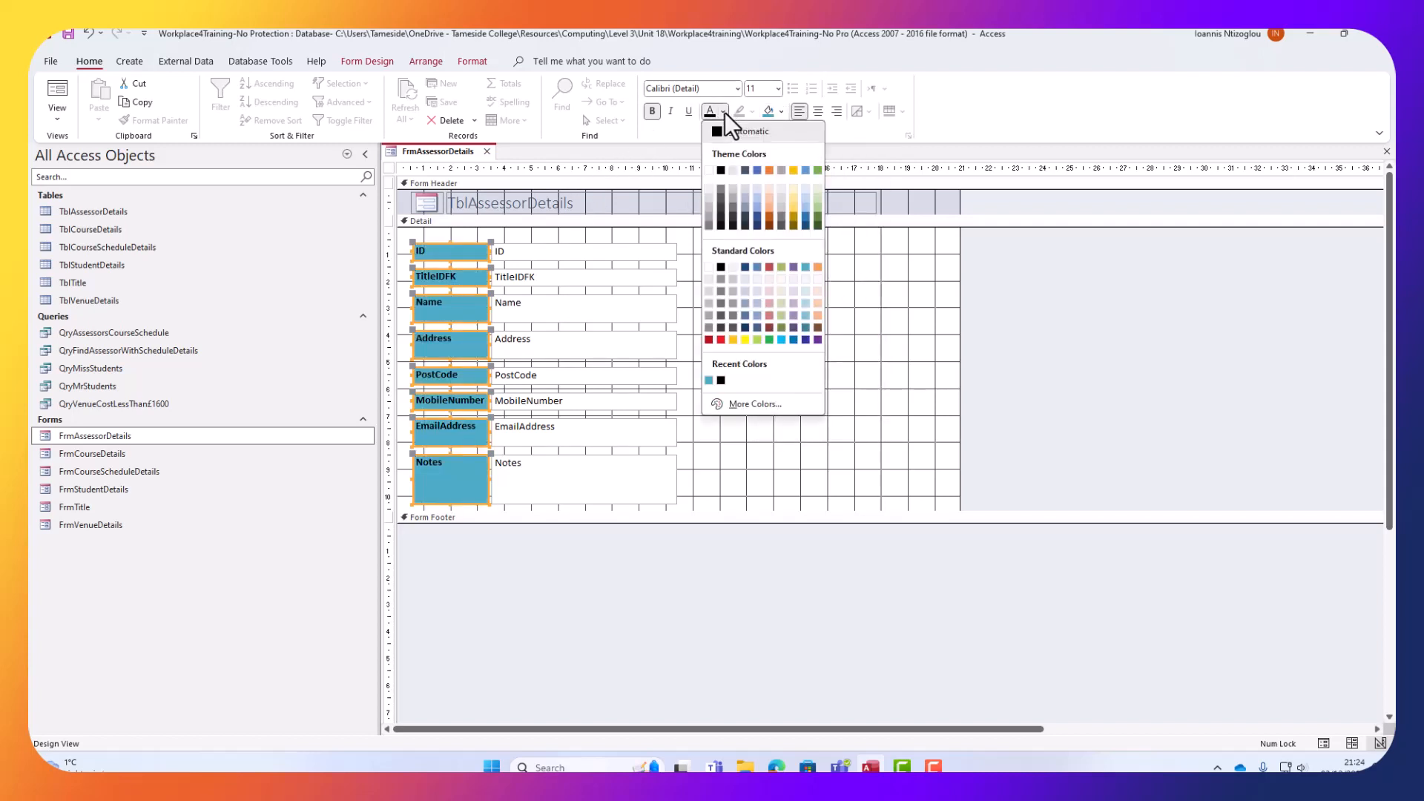
pyautogui.click(710, 268)
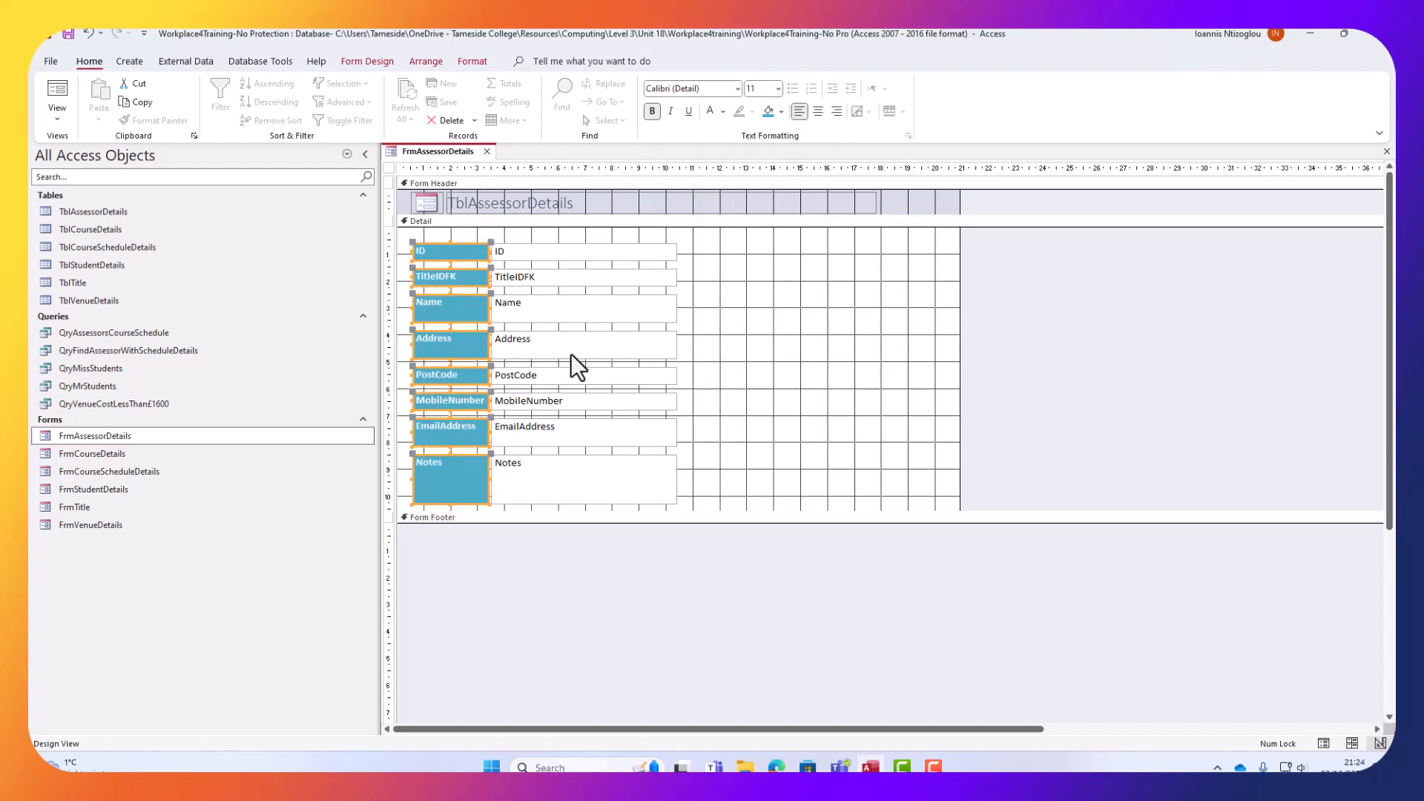
pyautogui.click(834, 109)
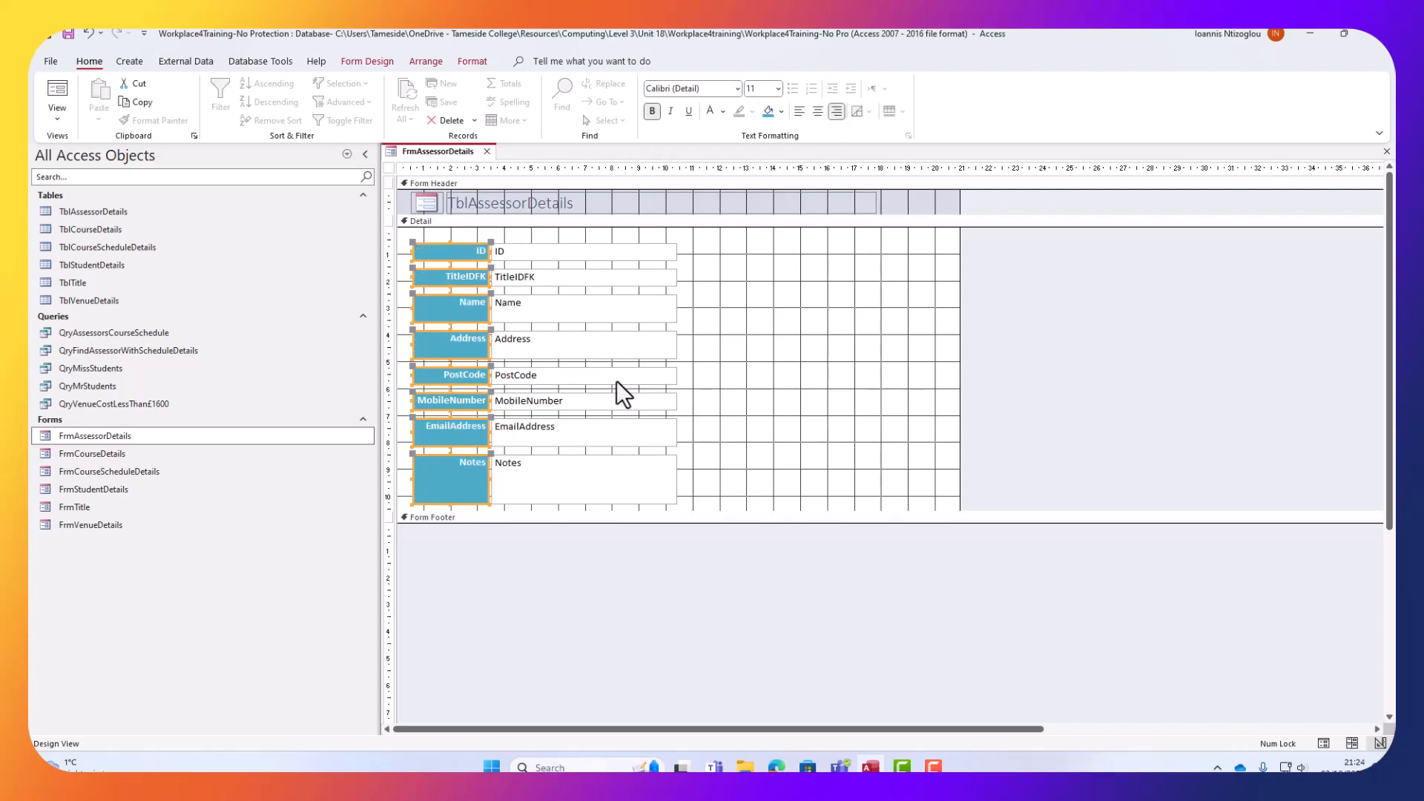
pyautogui.click(785, 402)
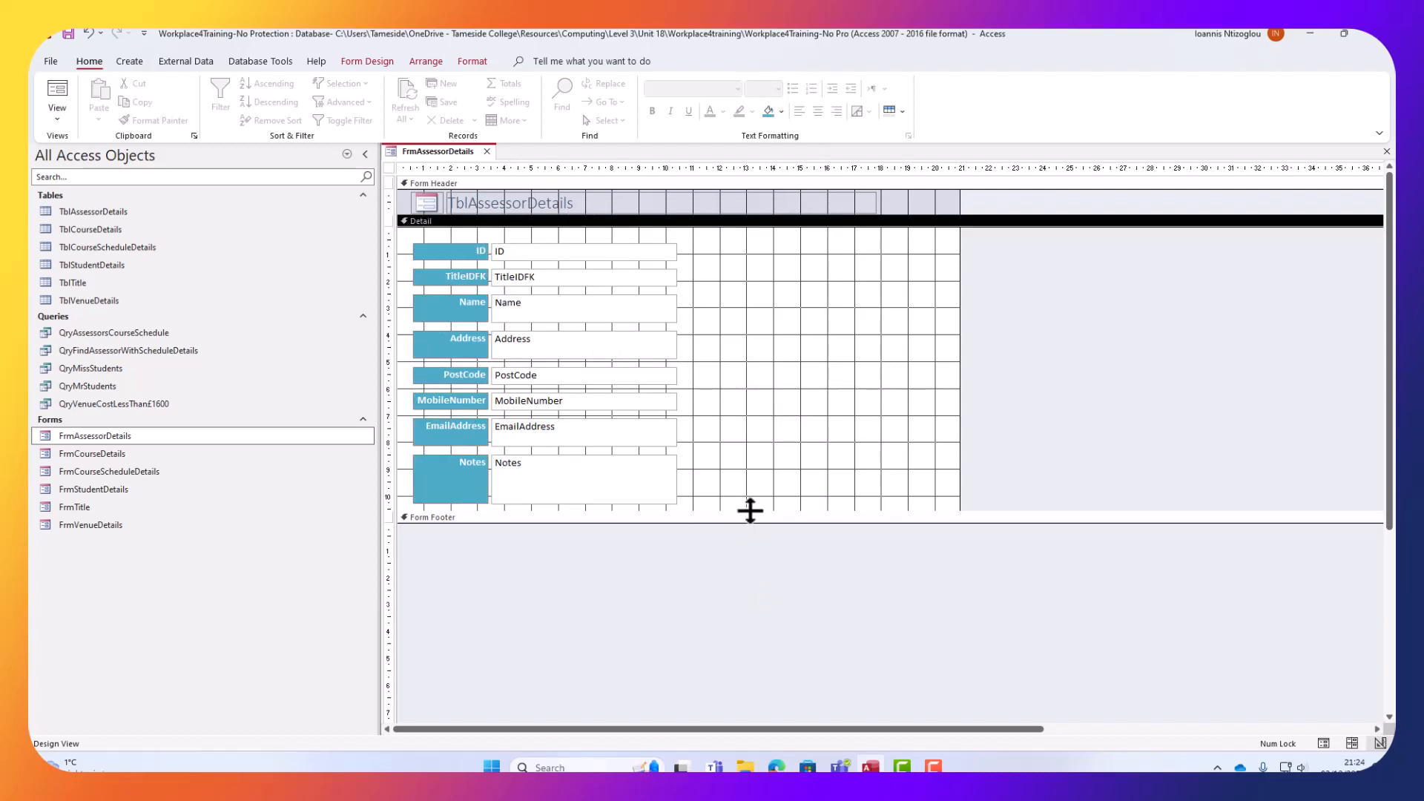
# Enlarge the Detail section and set the Form Header back colour to blue #4BACC6.
pyautogui.moveTo(750, 511); pyautogui.dragTo(741, 630)
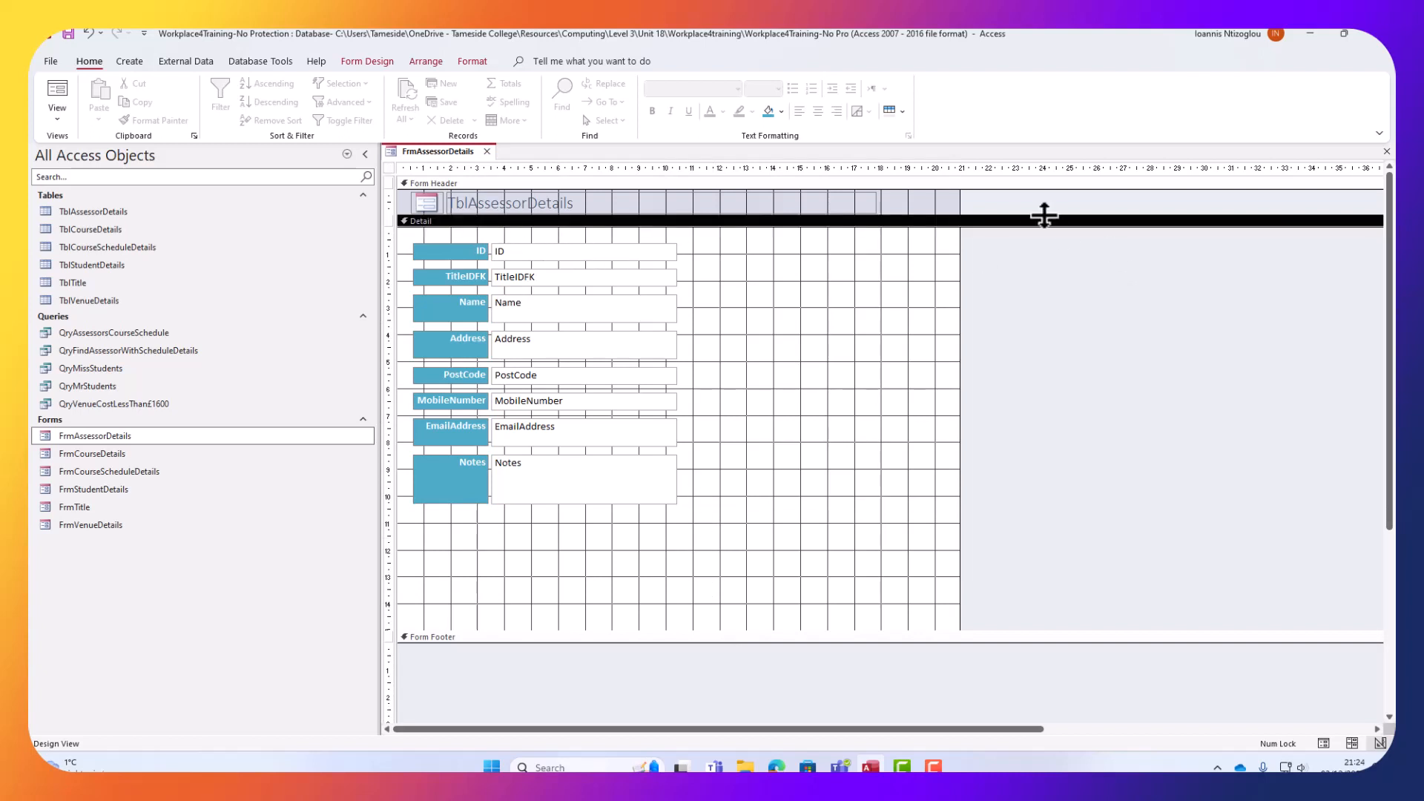
pyautogui.click(936, 198)
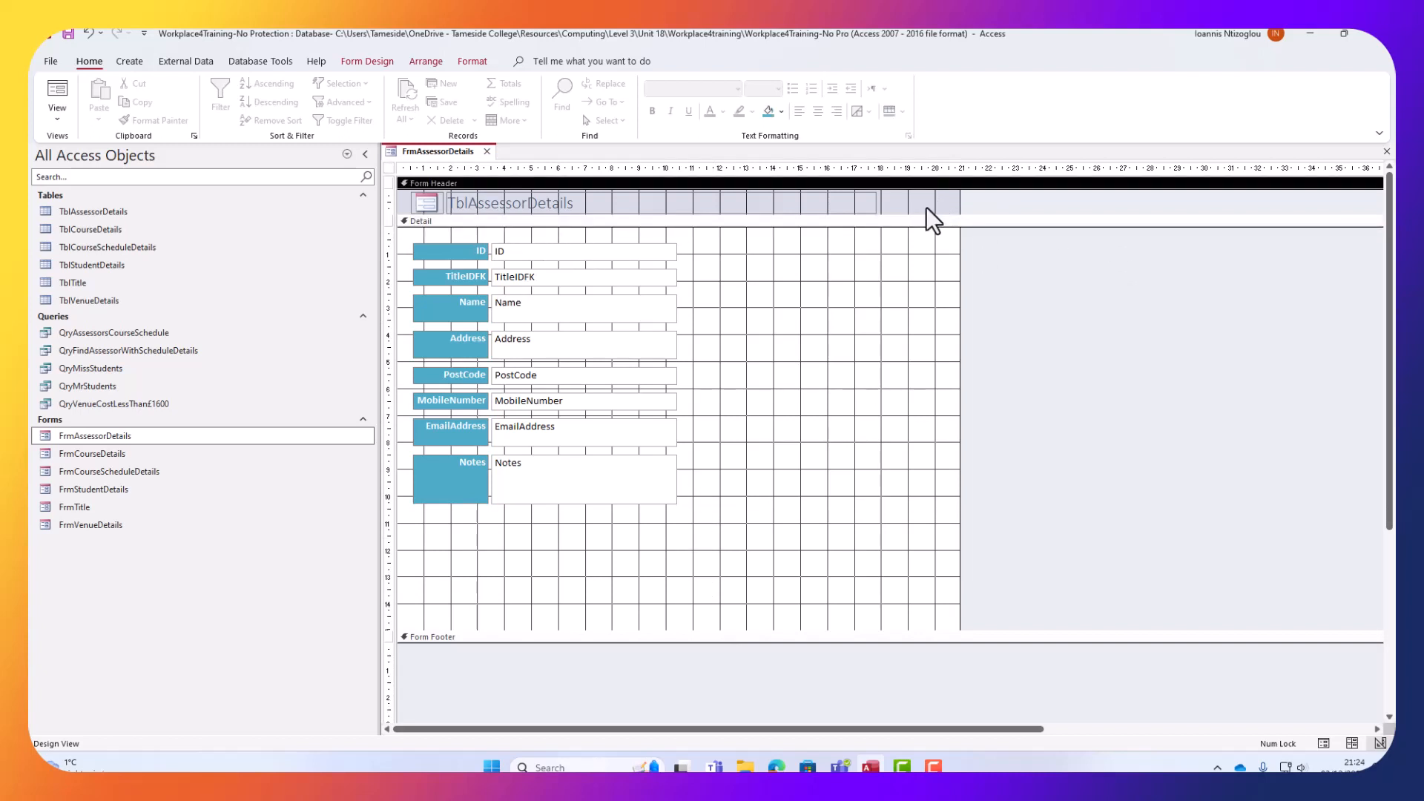
pyautogui.click(379, 60)
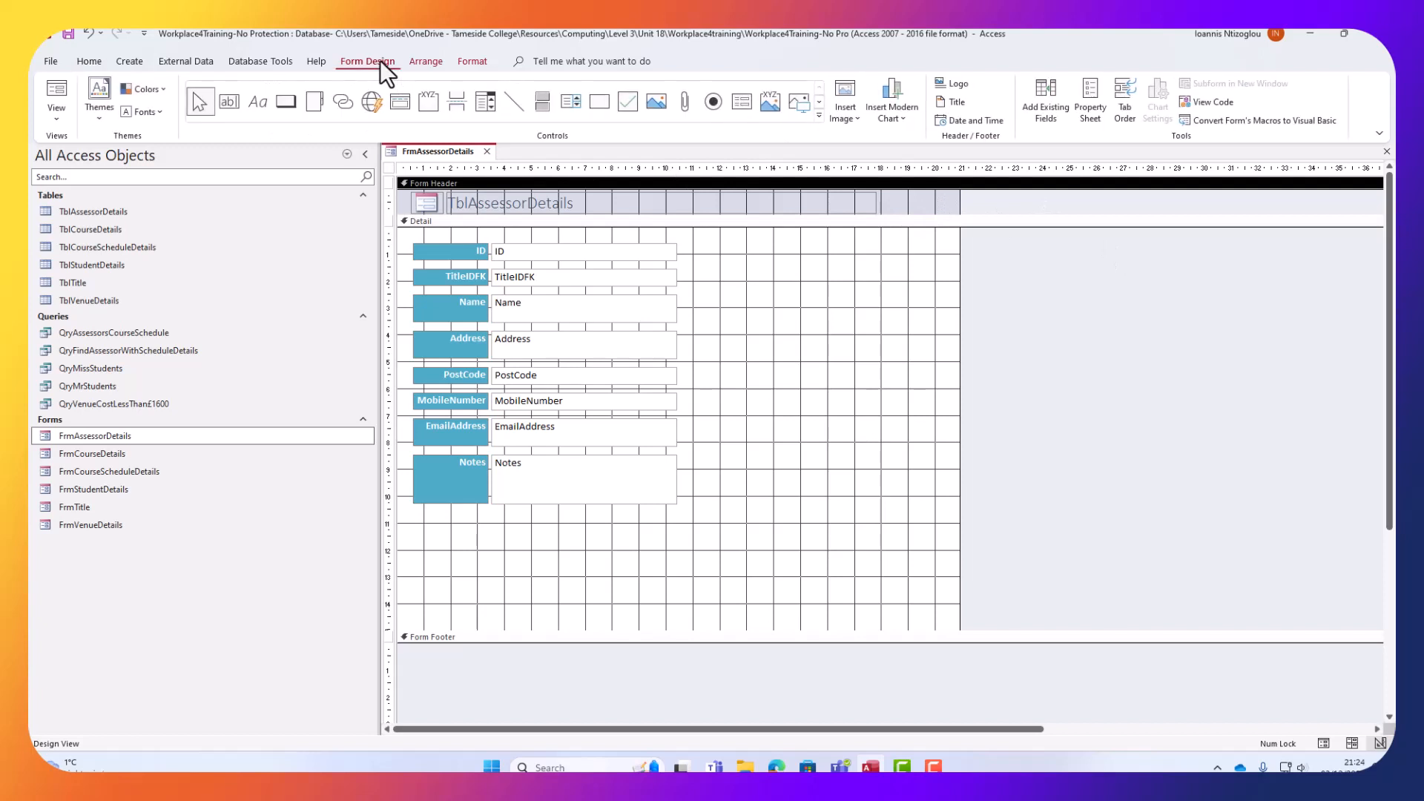
pyautogui.click(1091, 96)
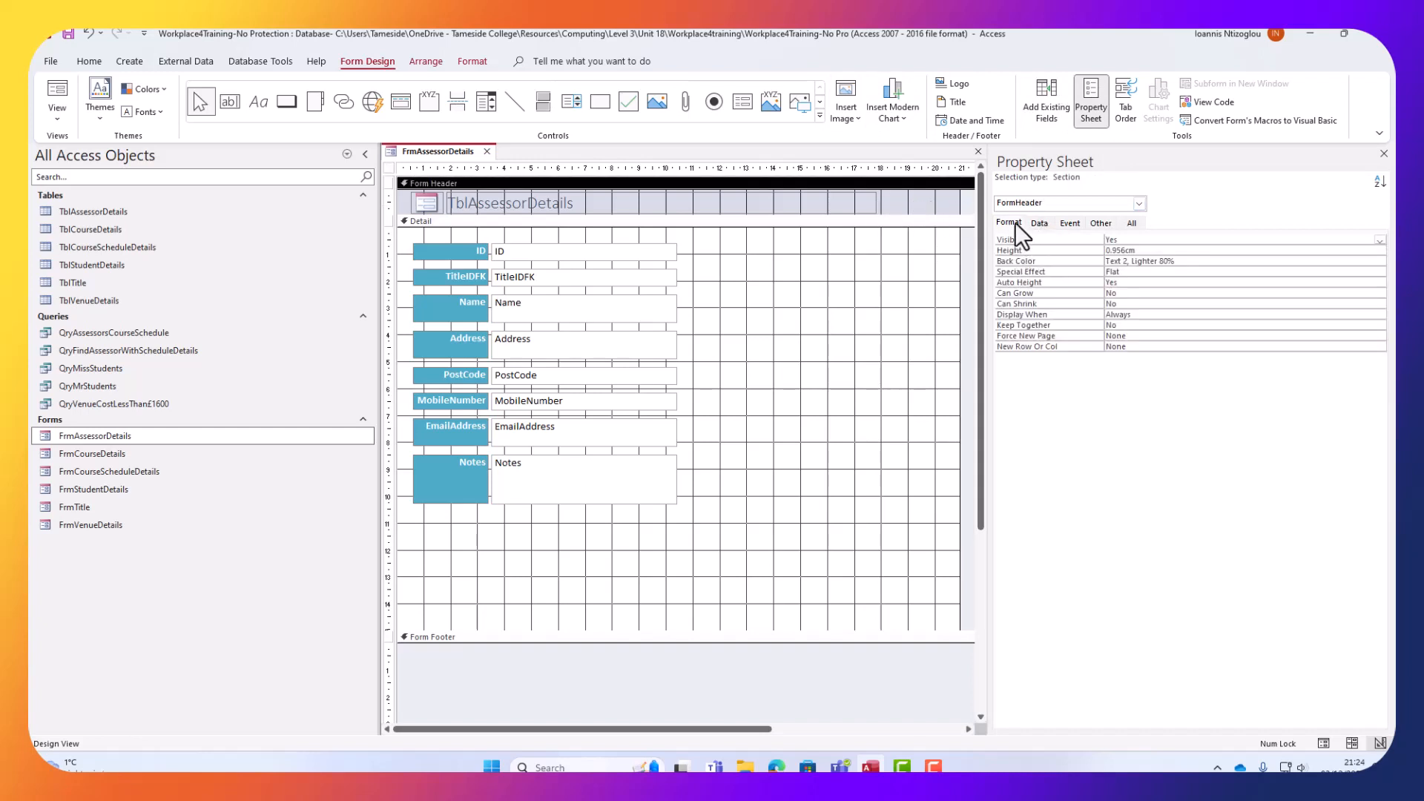
pyautogui.click(1157, 262)
pyautogui.click(1378, 262)
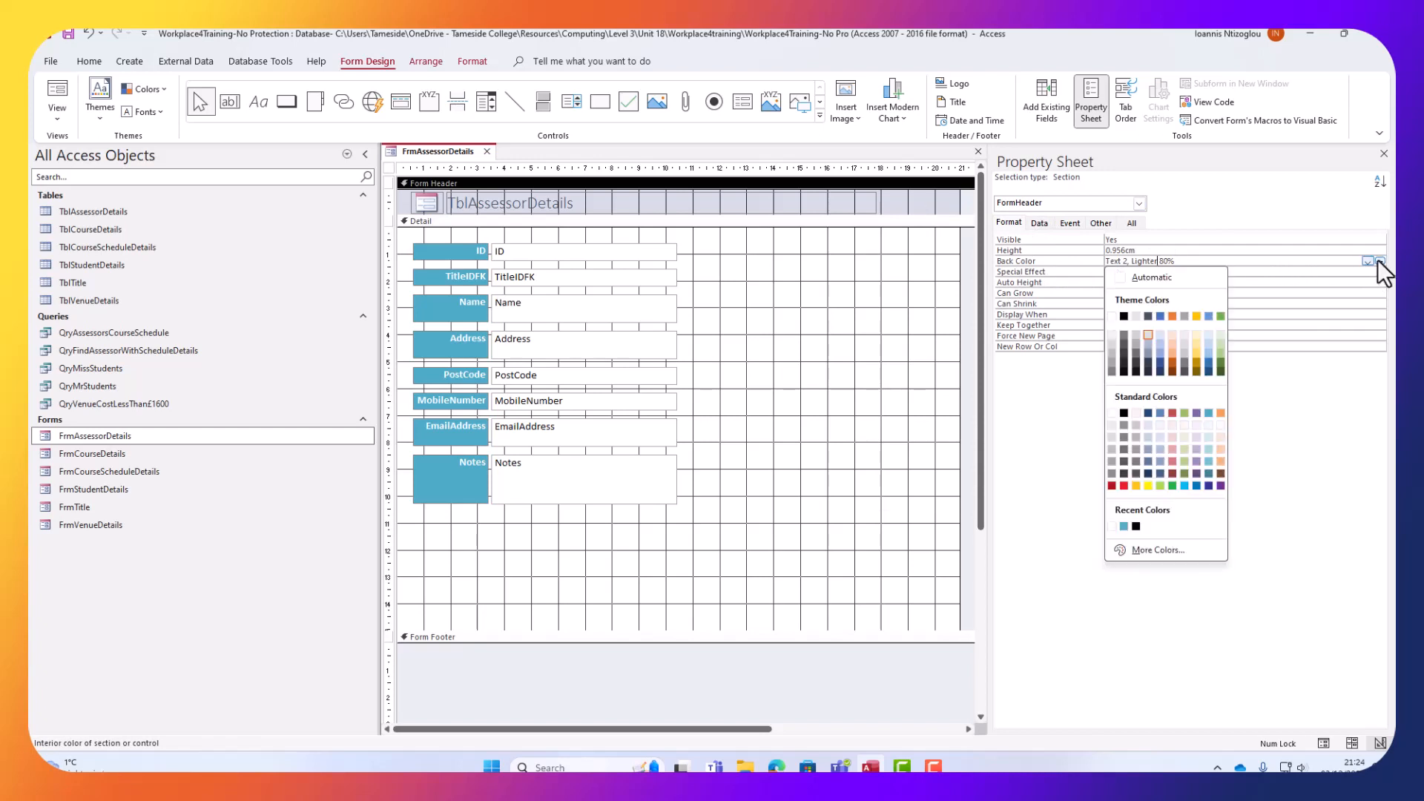
pyautogui.click(1209, 414)
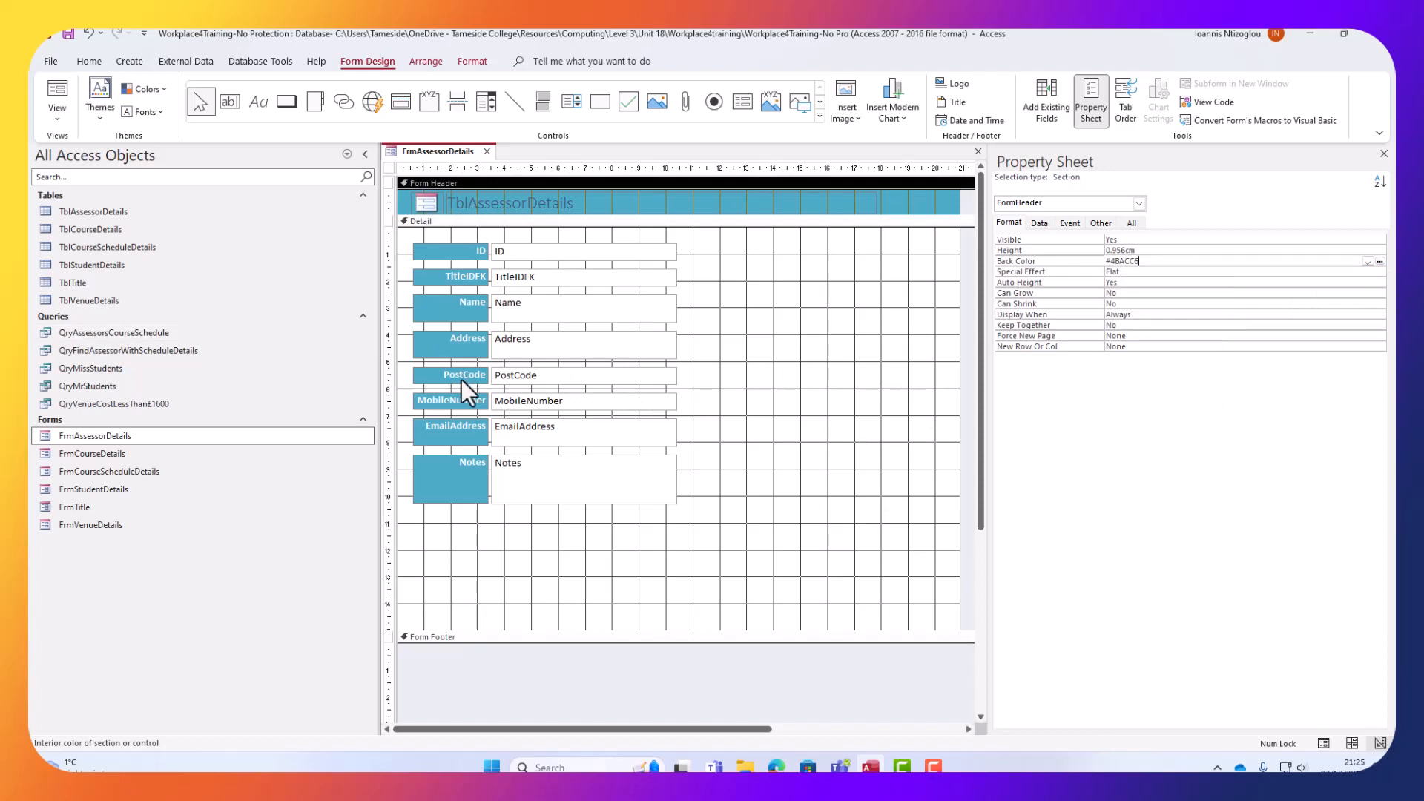
pyautogui.click(558, 208)
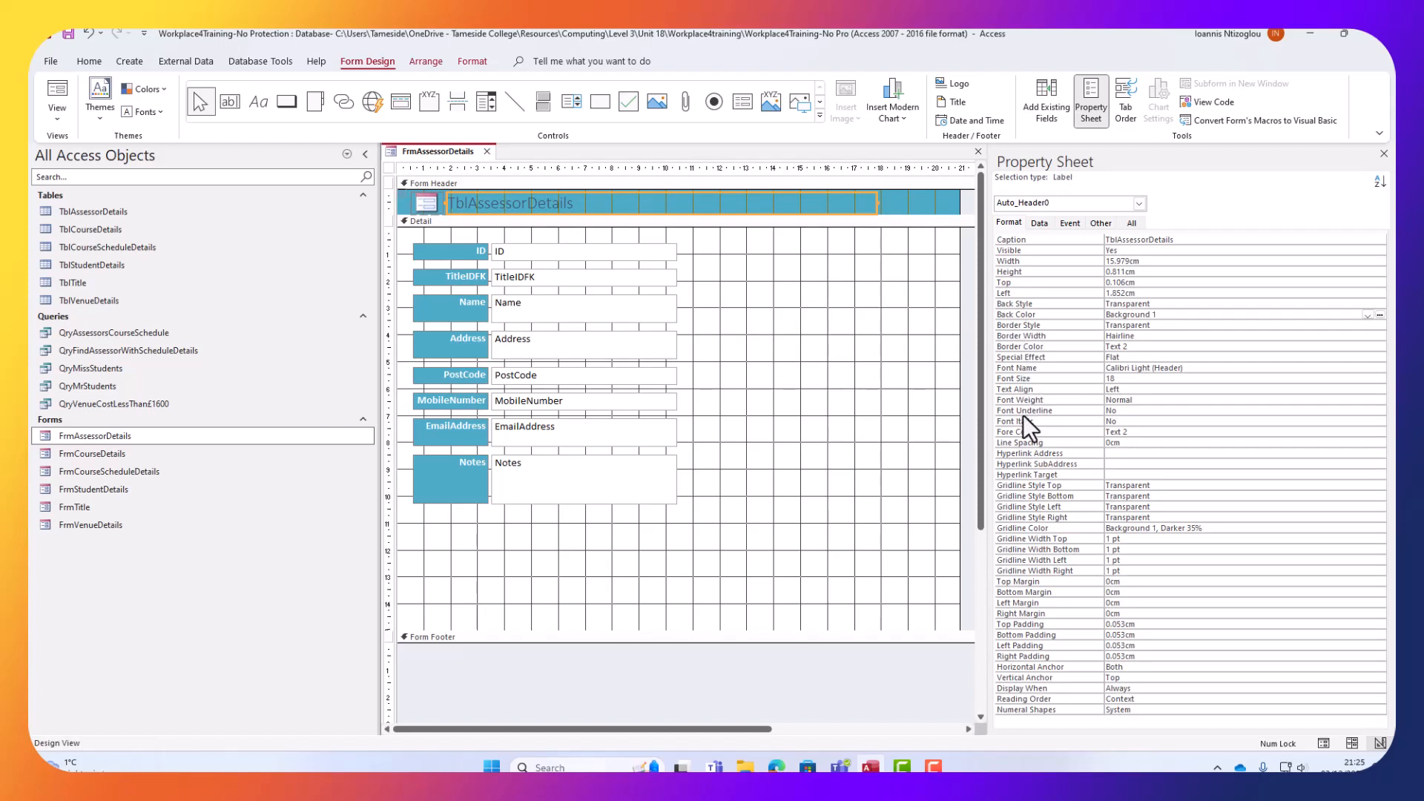
# Set the header title's Fore Color to white (Background 1) and Font Weight to Extra Bold.
pyautogui.click(1109, 422)
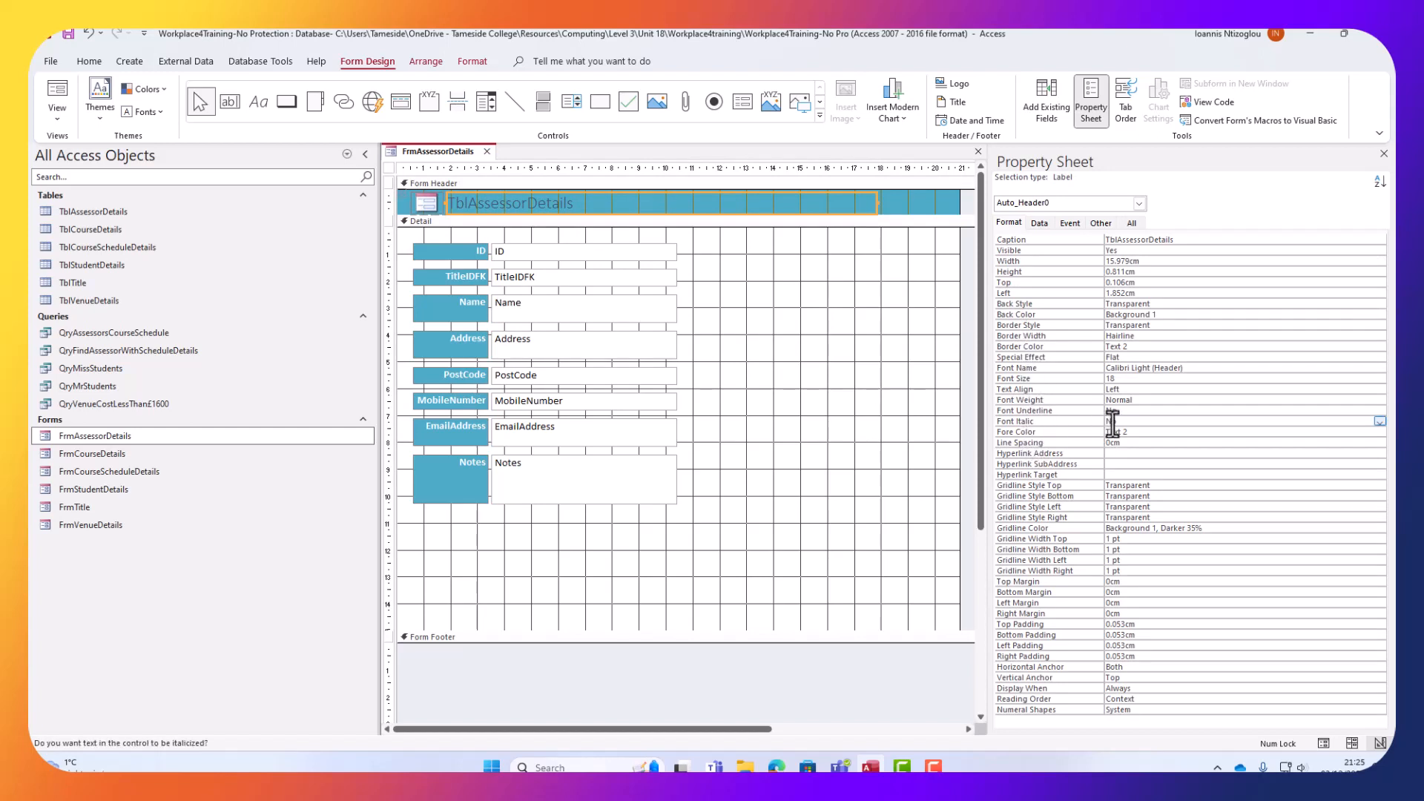
pyautogui.click(1118, 432)
pyautogui.click(1378, 435)
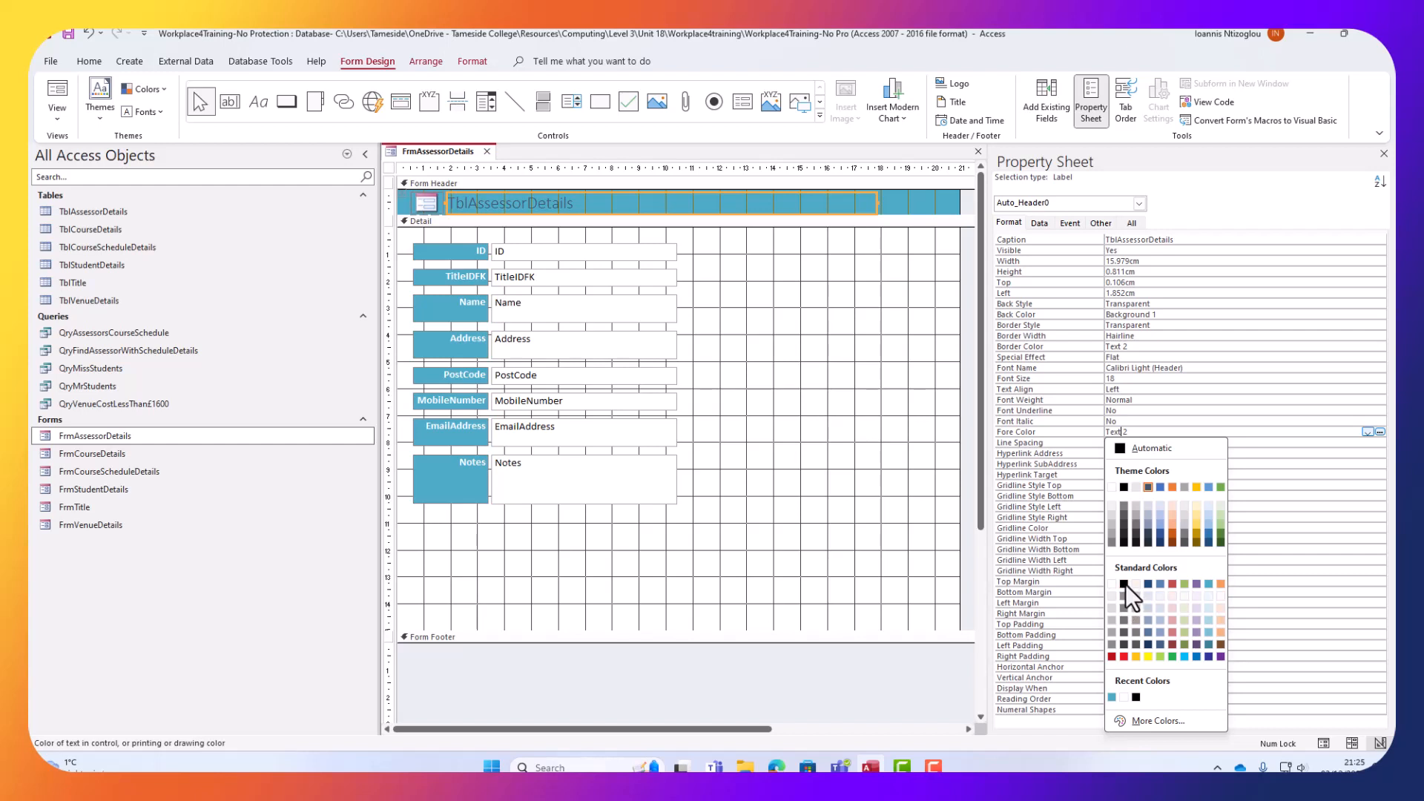
pyautogui.click(1111, 486)
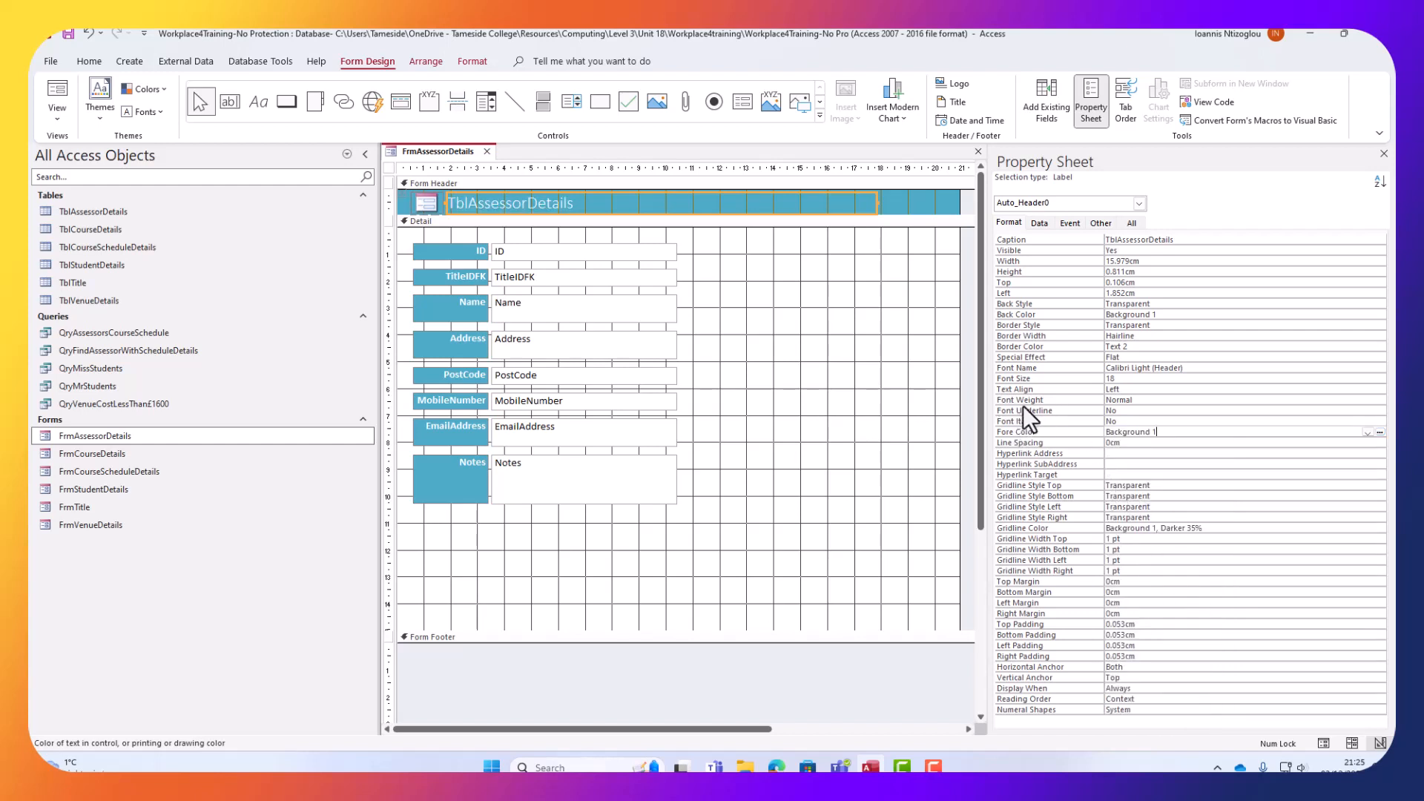
pyautogui.click(1149, 400)
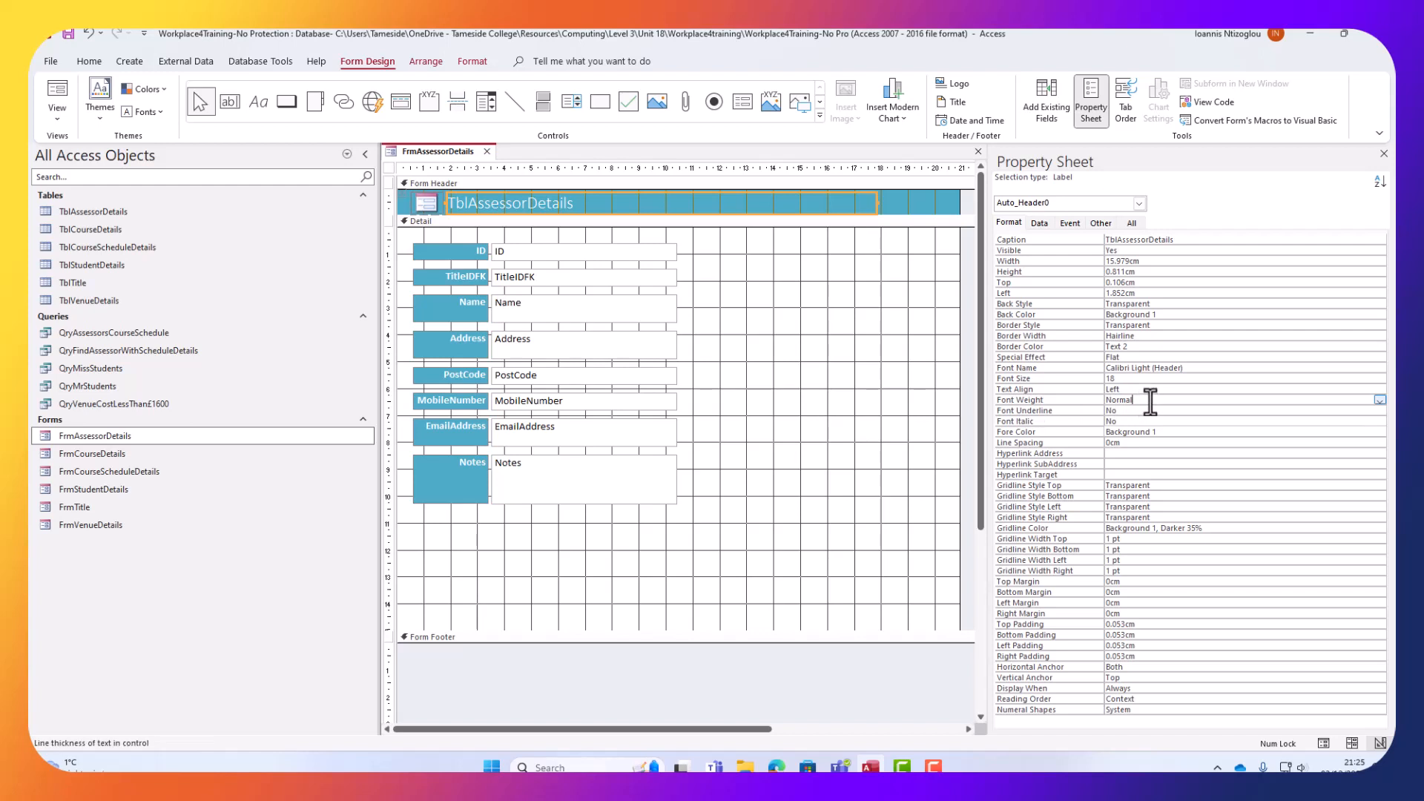
pyautogui.click(1378, 401)
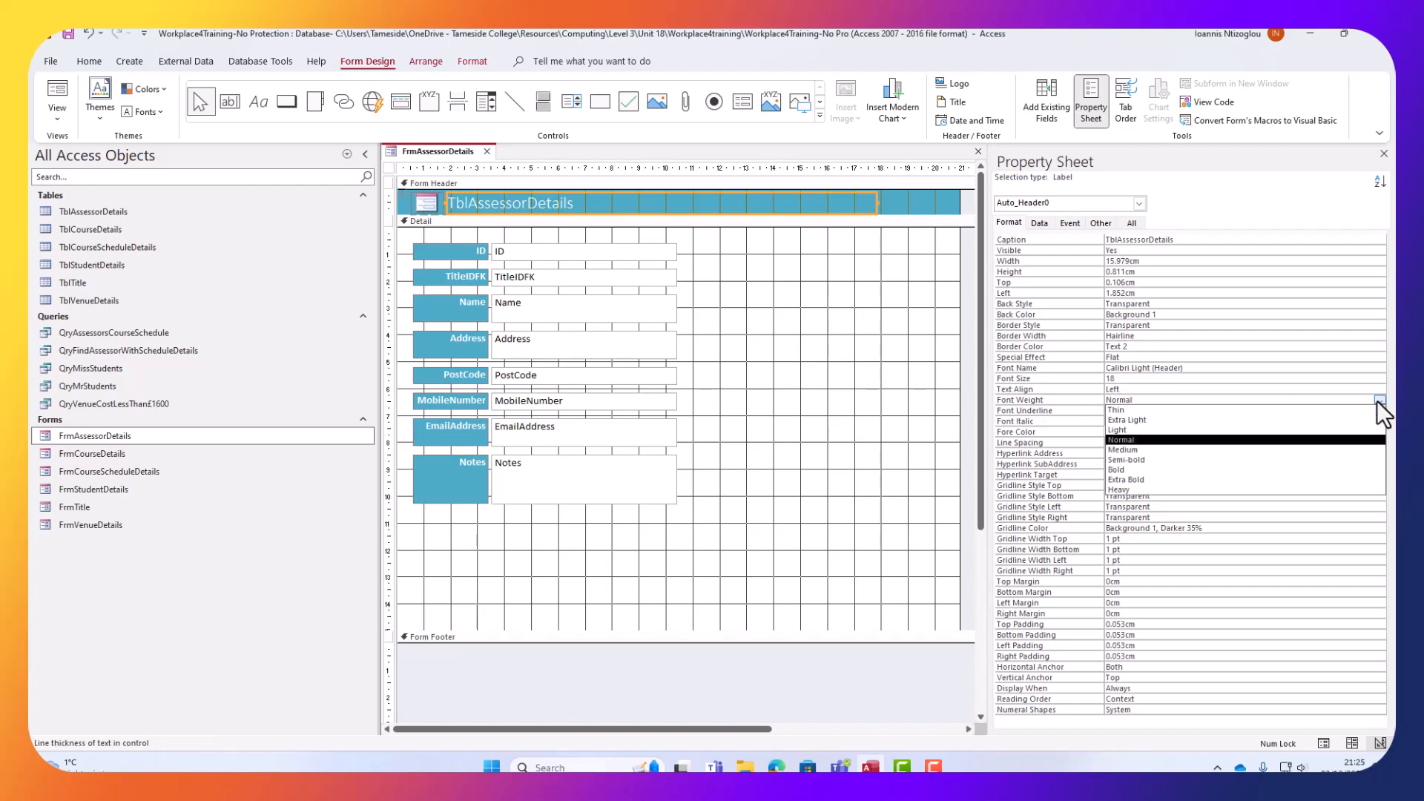
pyautogui.click(1169, 479)
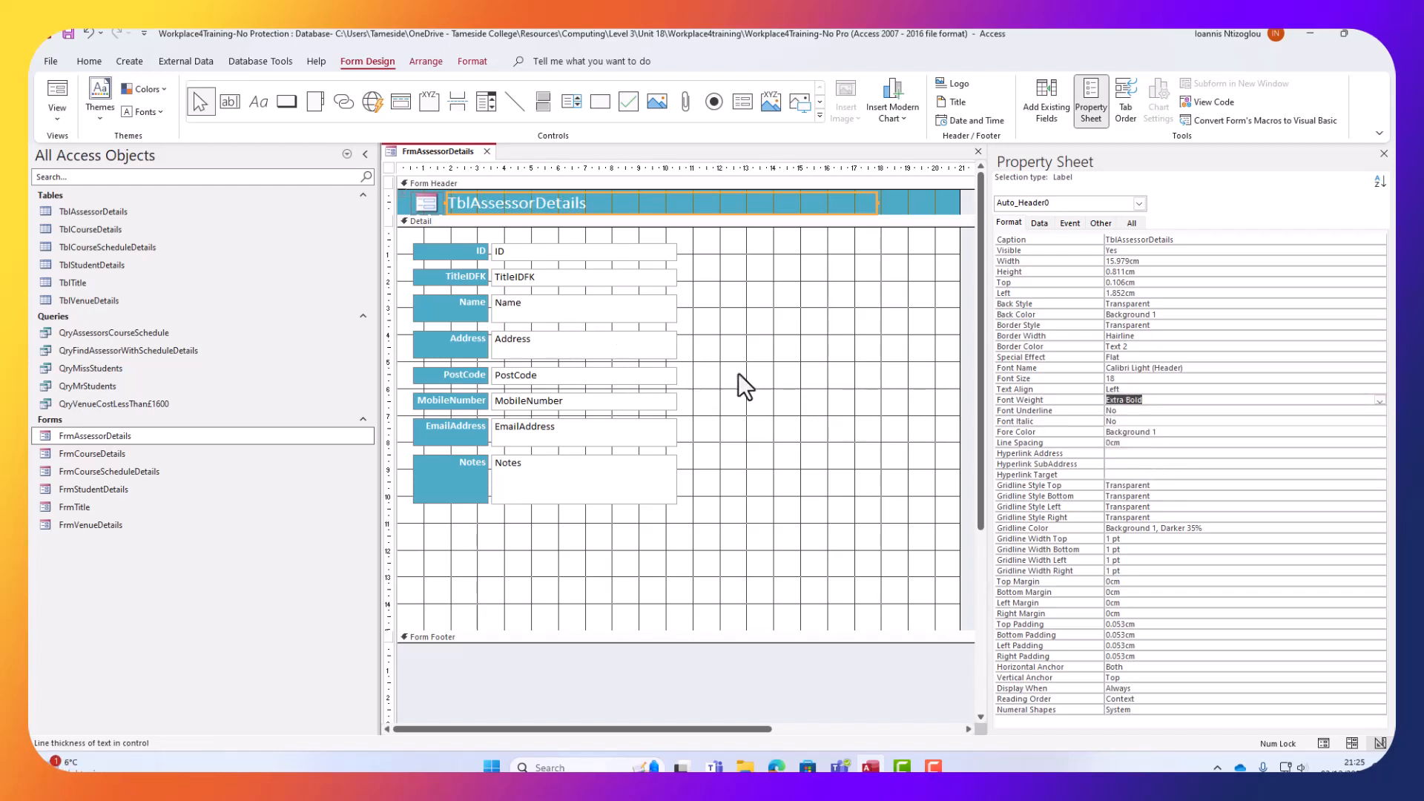
pyautogui.click(433, 199)
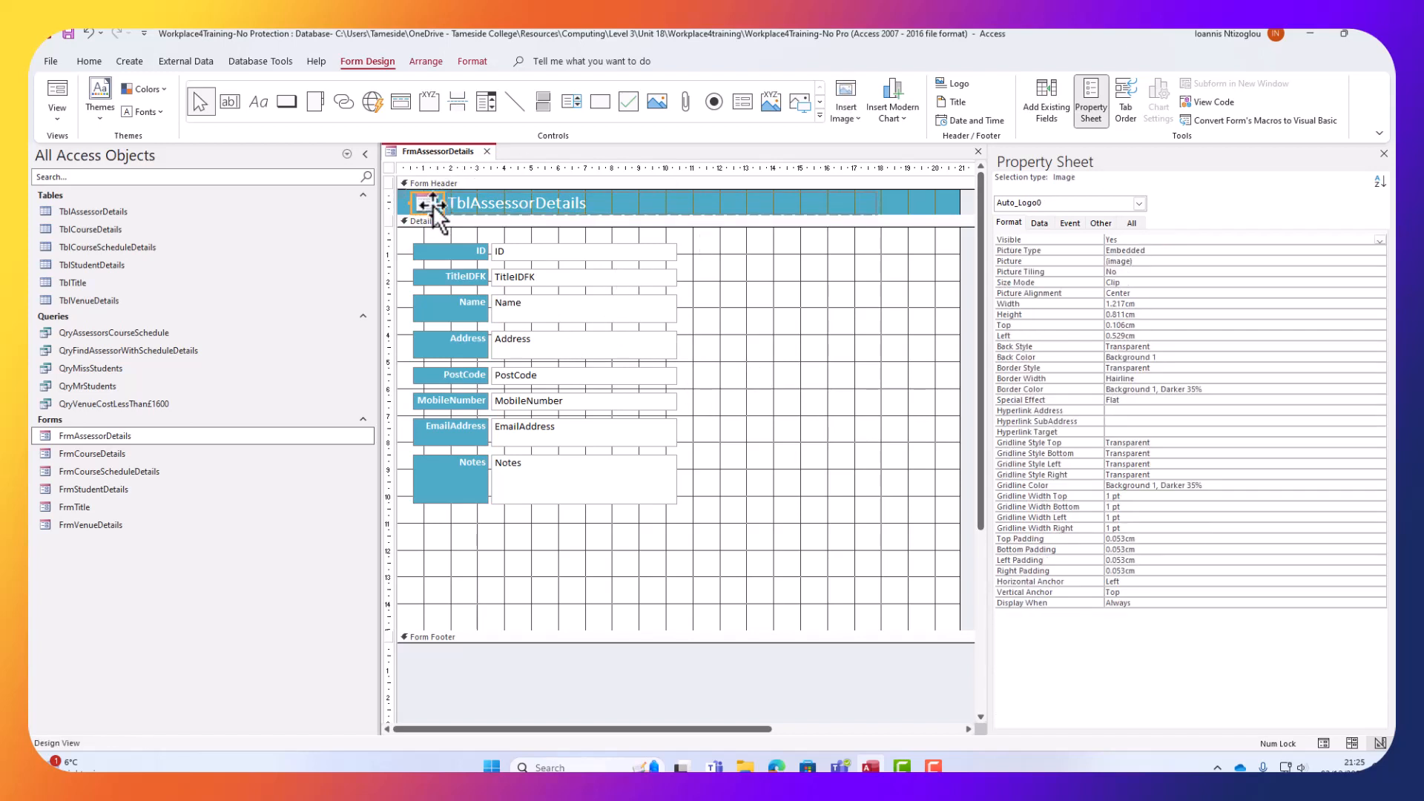
# Replace the header logo's picture with the TamesideTitans image from Pictures > Camera Roll.
pyautogui.click(1131, 263)
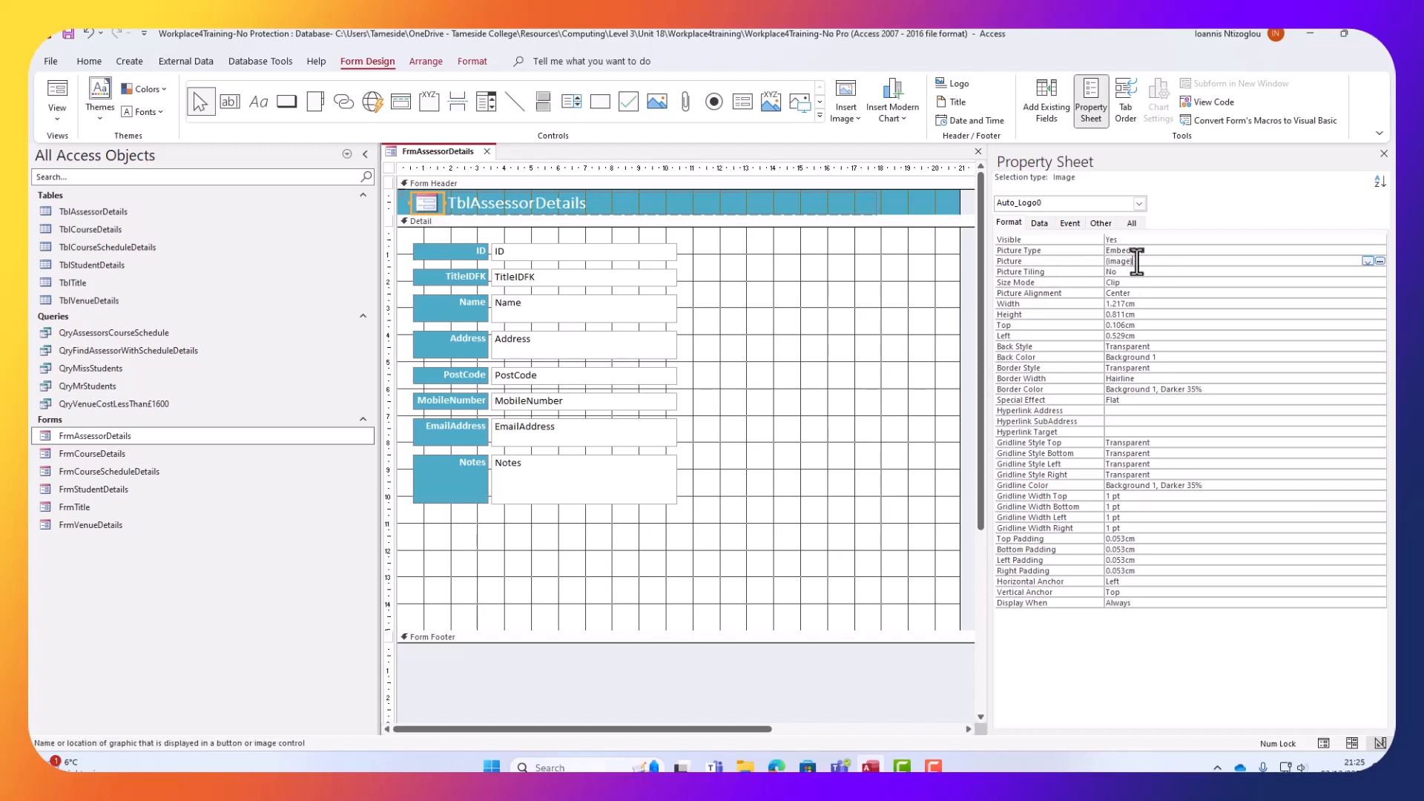
pyautogui.click(1380, 261)
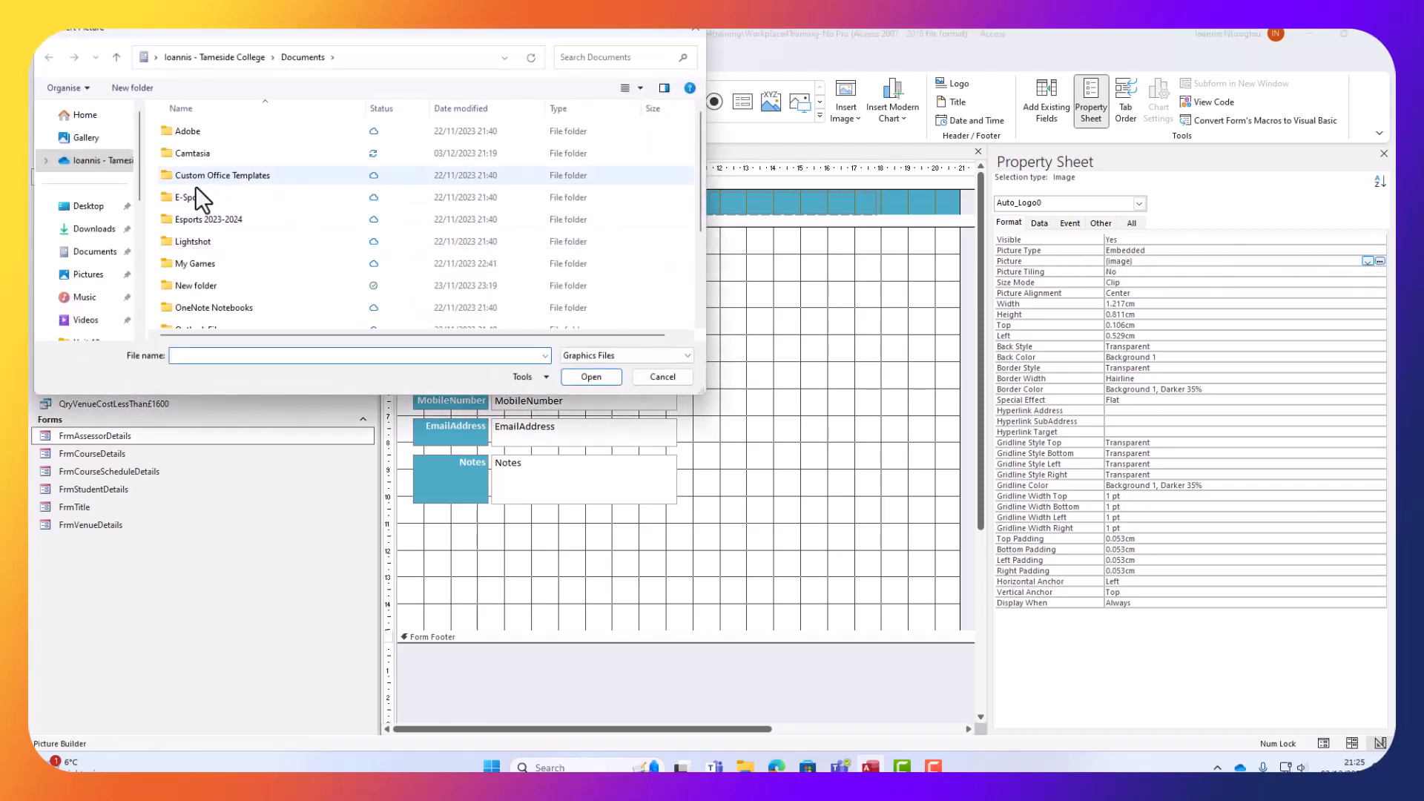
pyautogui.click(104, 276)
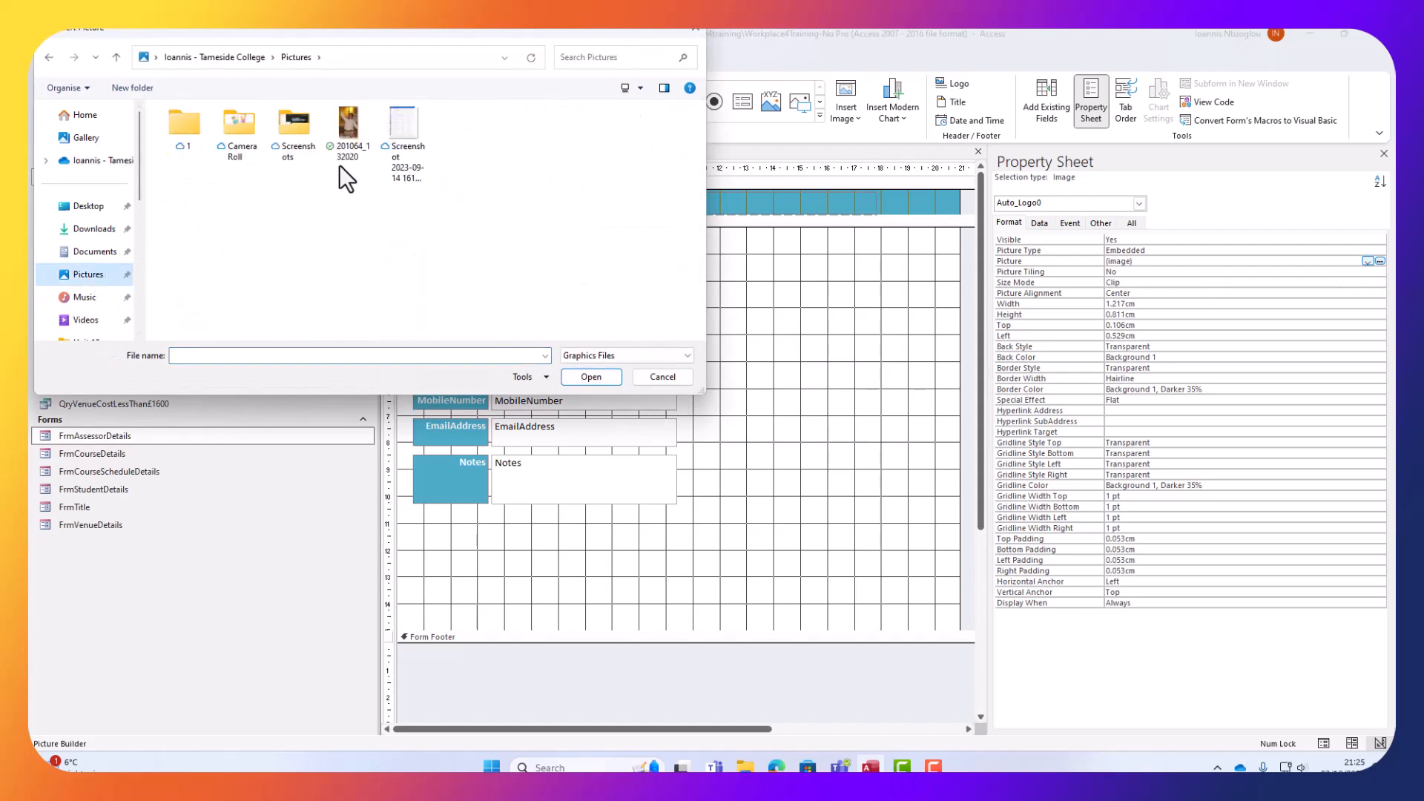
pyautogui.doubleClick(245, 137)
pyautogui.click(199, 150)
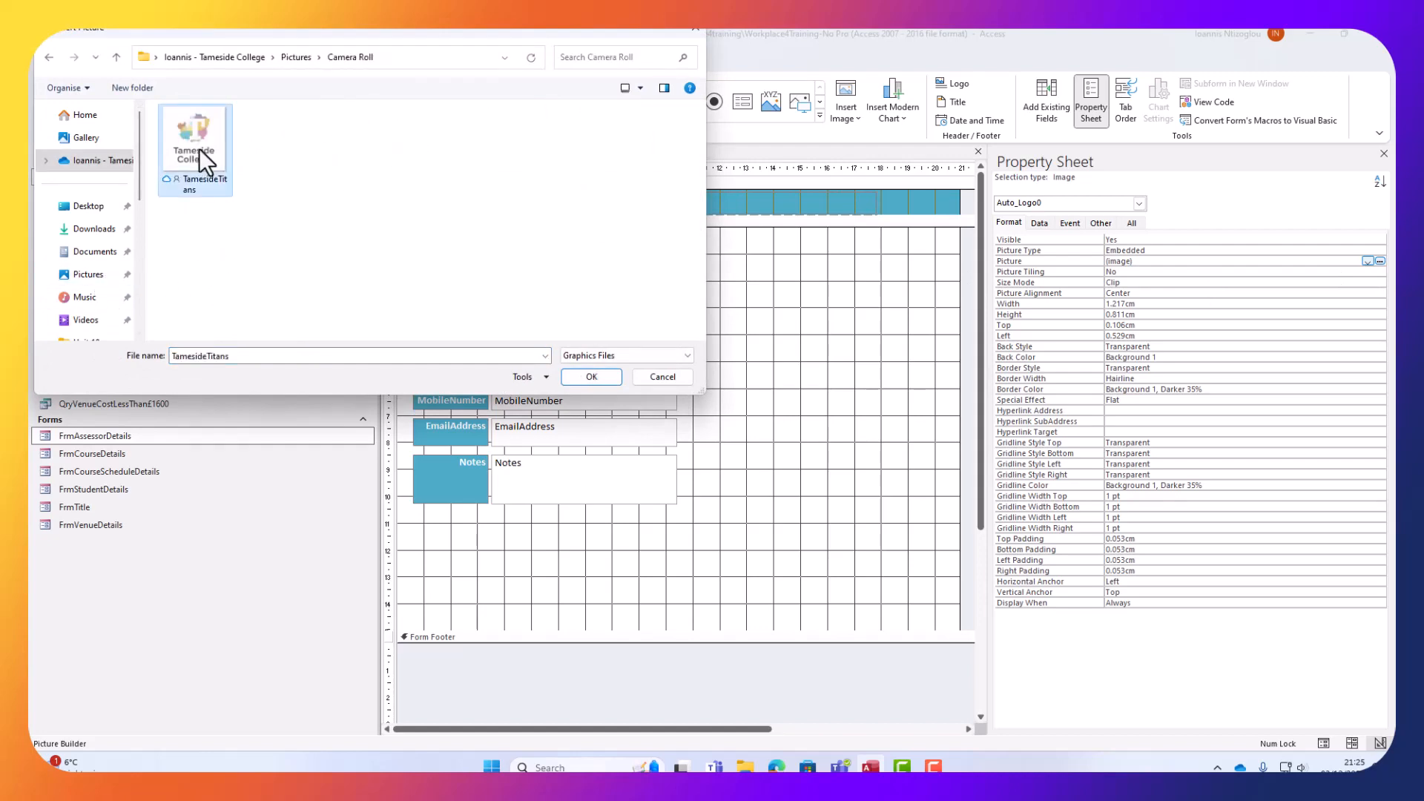
pyautogui.doubleClick(199, 149)
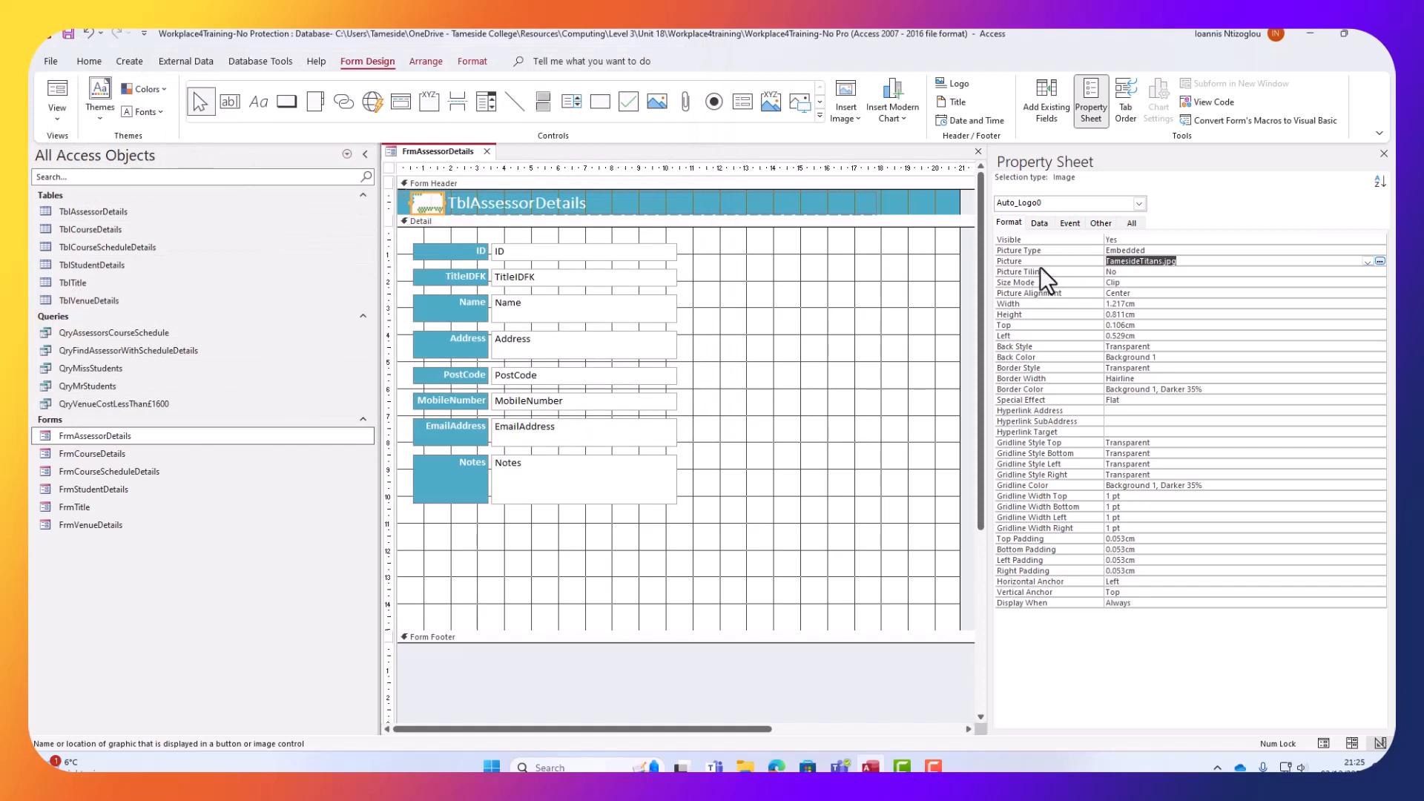
# Set the logo's Size Mode to Stretch and make the form header band taller.
pyautogui.click(1128, 283)
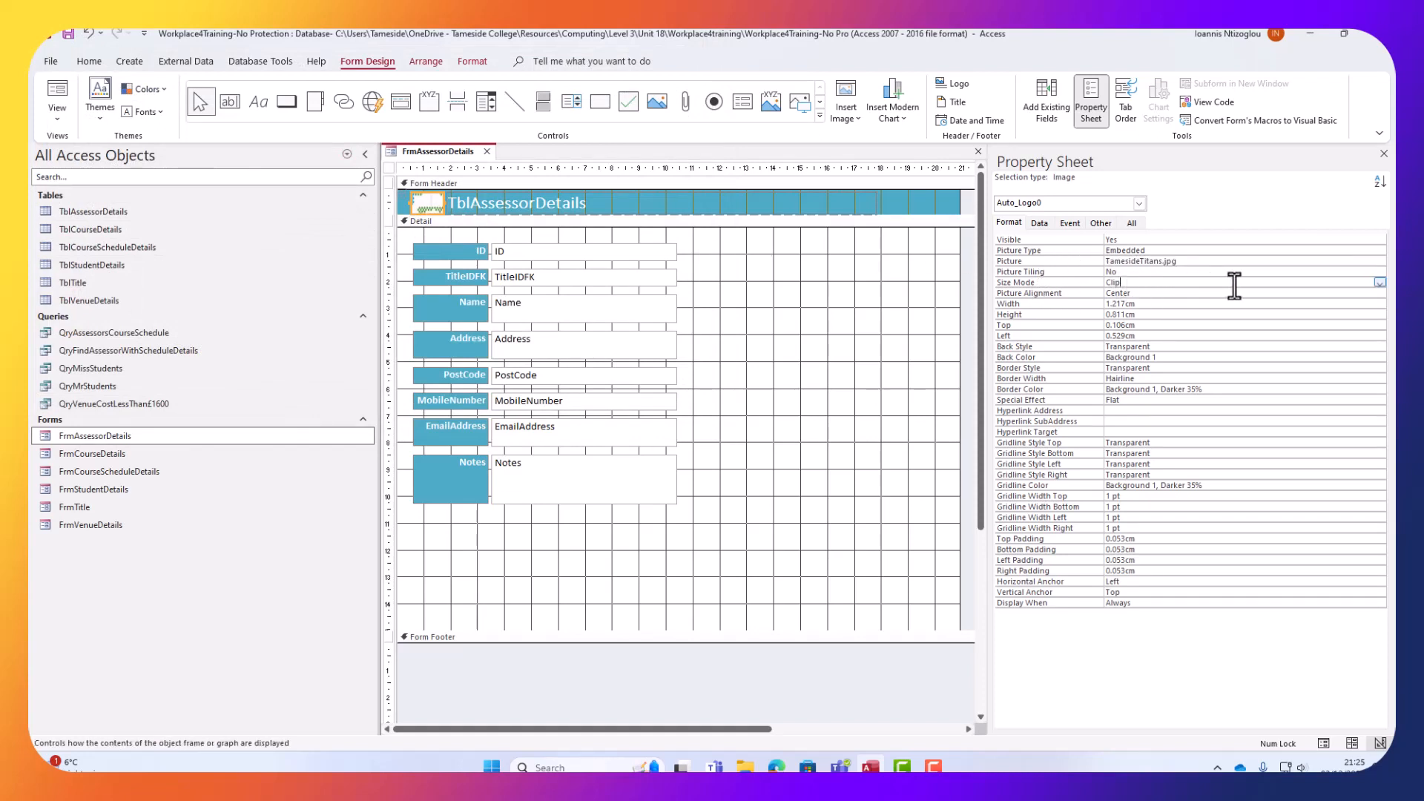
pyautogui.click(1383, 283)
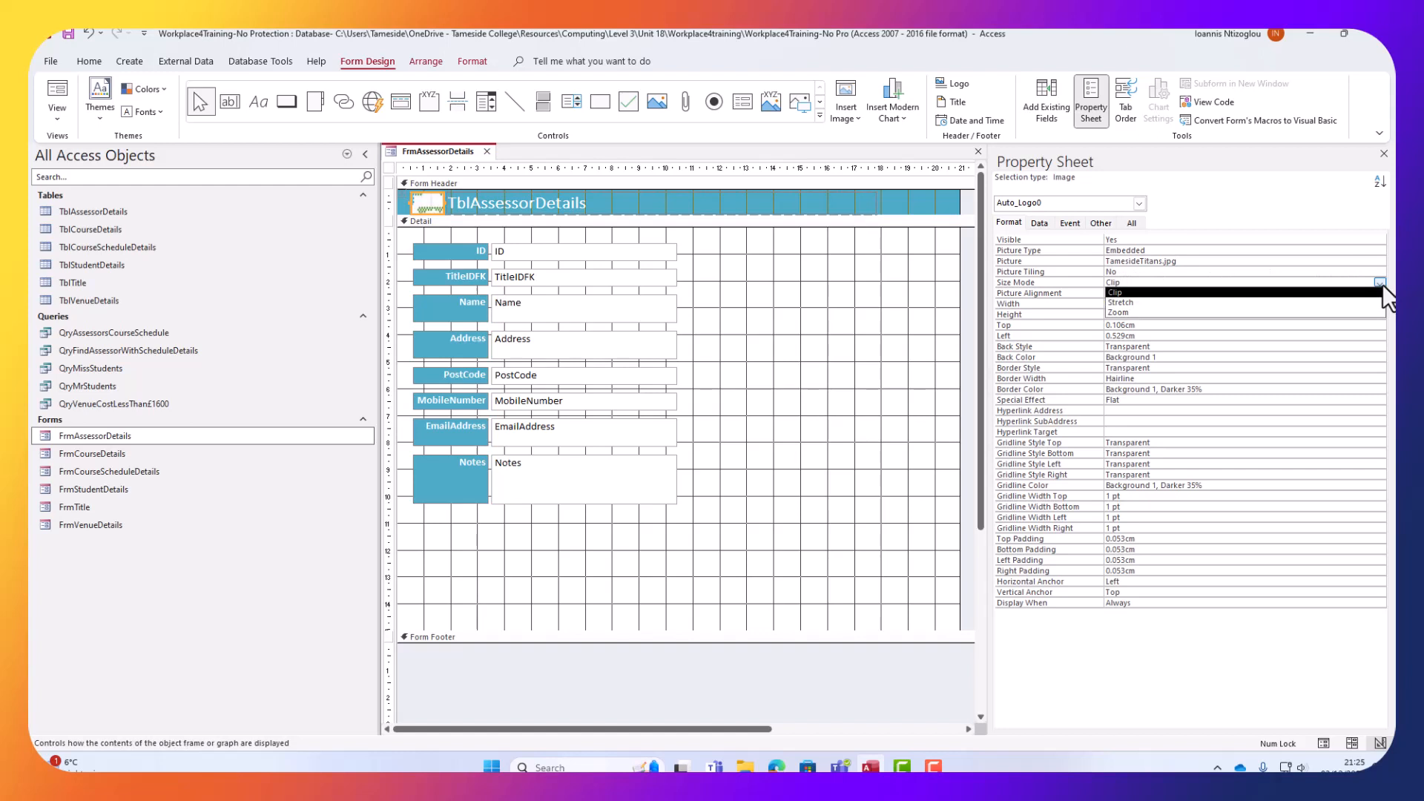
pyautogui.click(1155, 303)
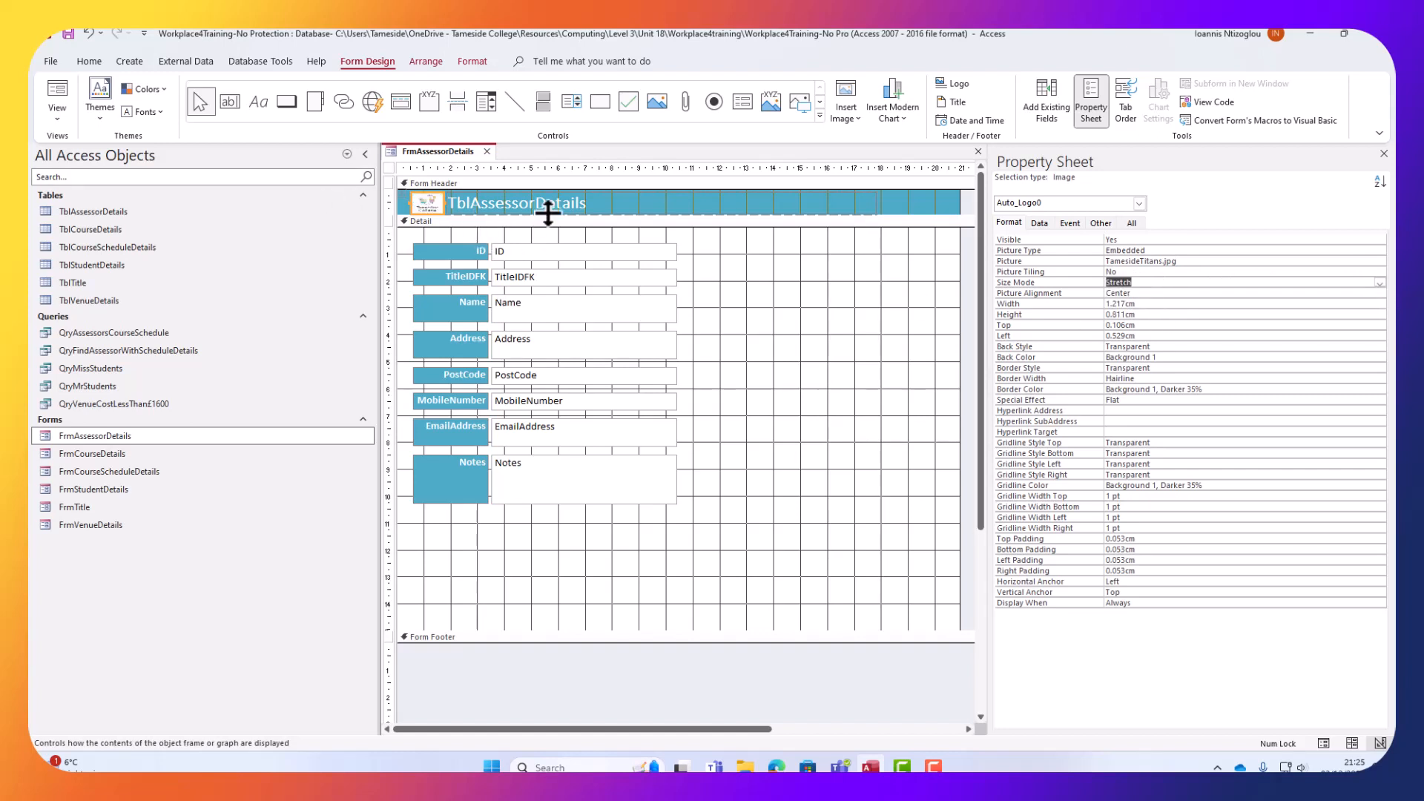
pyautogui.moveTo(555, 213); pyautogui.dragTo(557, 230)
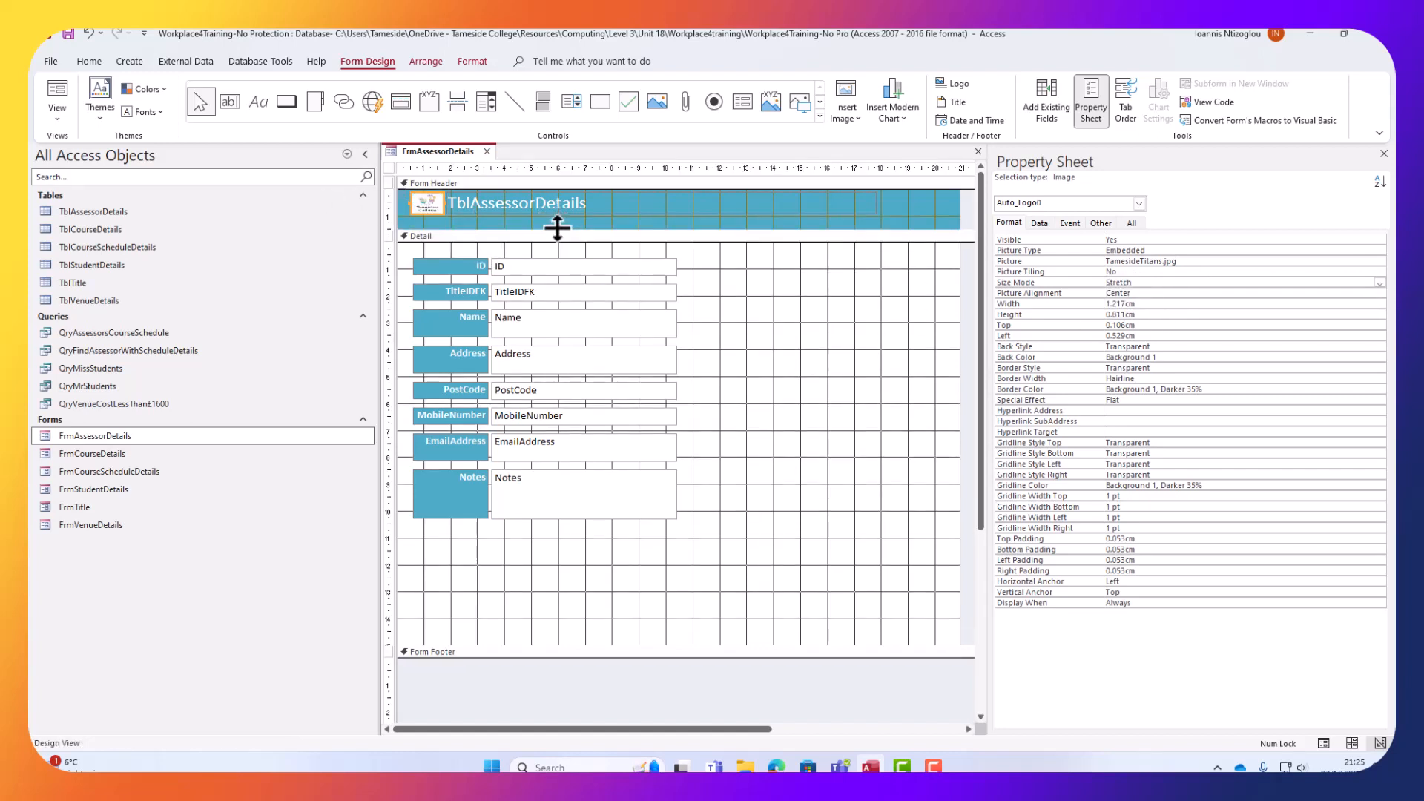
pyautogui.keyDown('shift'); pyautogui.click(448, 202); pyautogui.keyUp('shift')
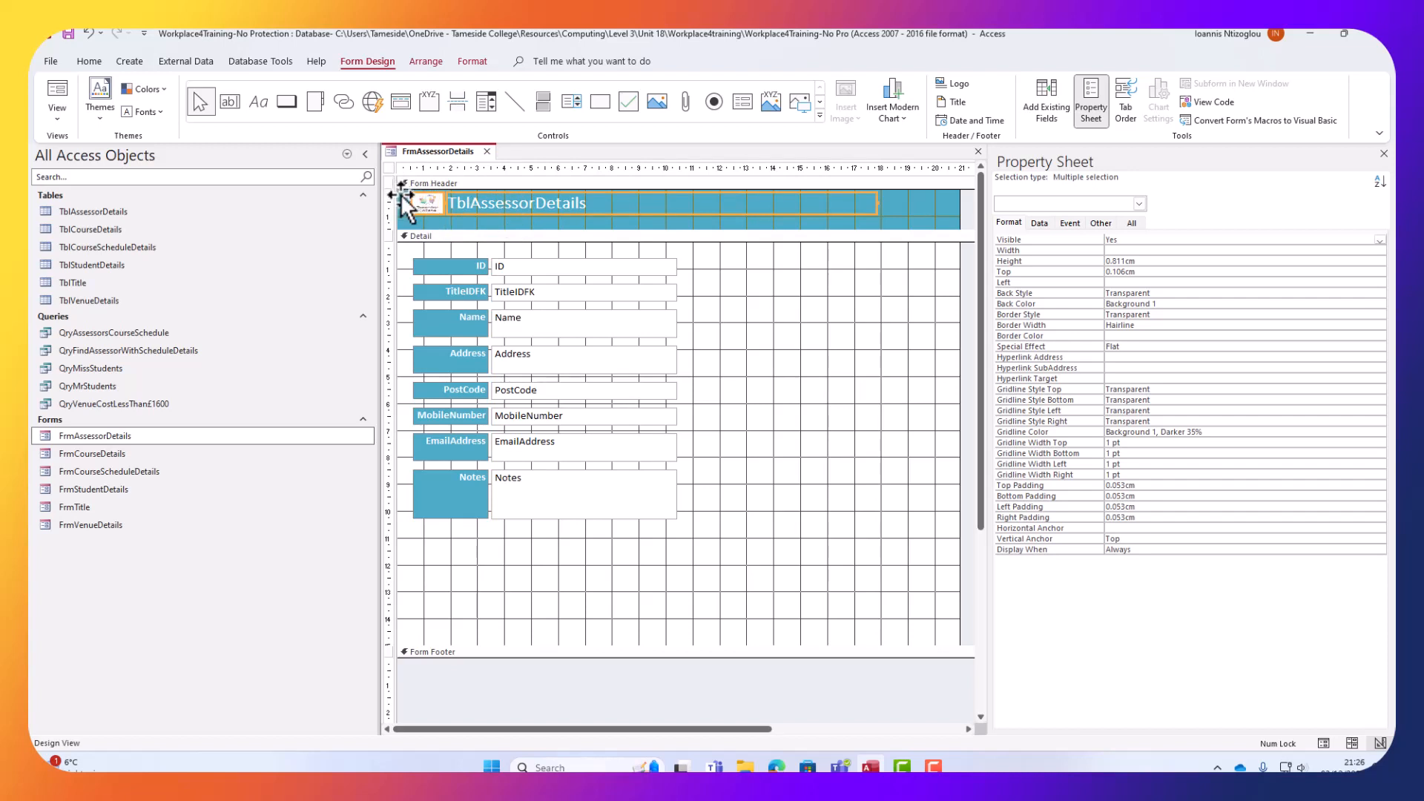
# Remove the layout grouping from the header logo and title so the logo stands alone.
pyautogui.rightClick(440, 202)
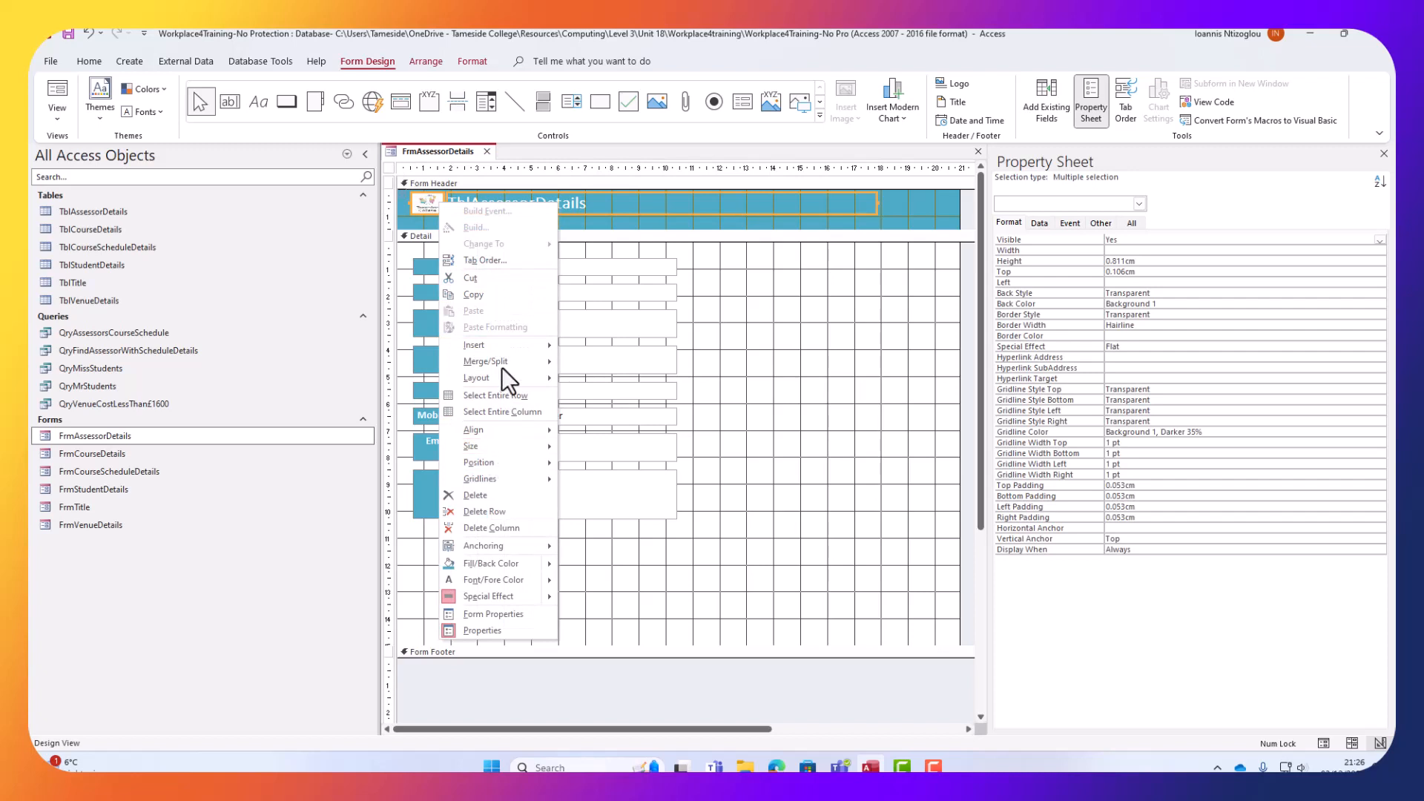
pyautogui.moveTo(515, 380)
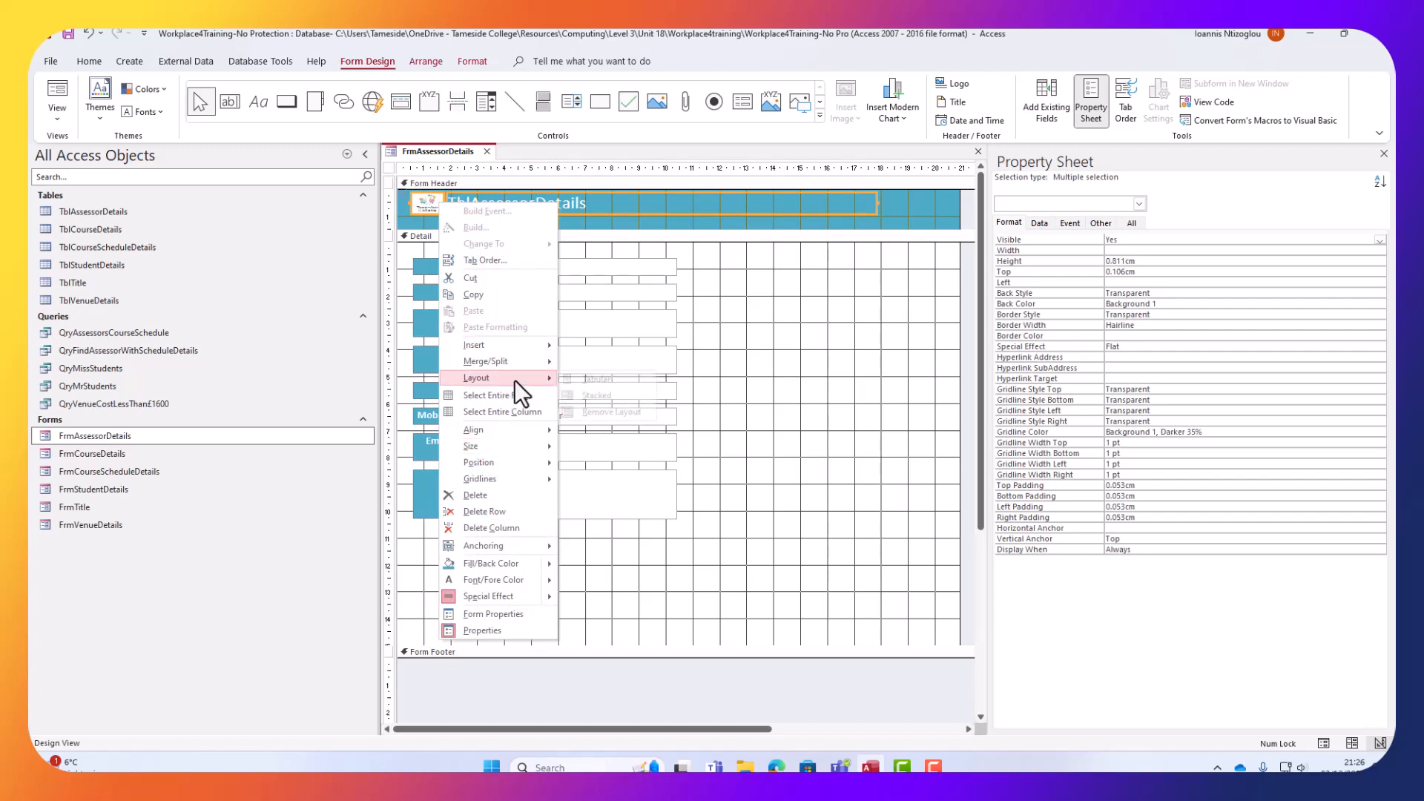
pyautogui.click(612, 416)
pyautogui.click(469, 221)
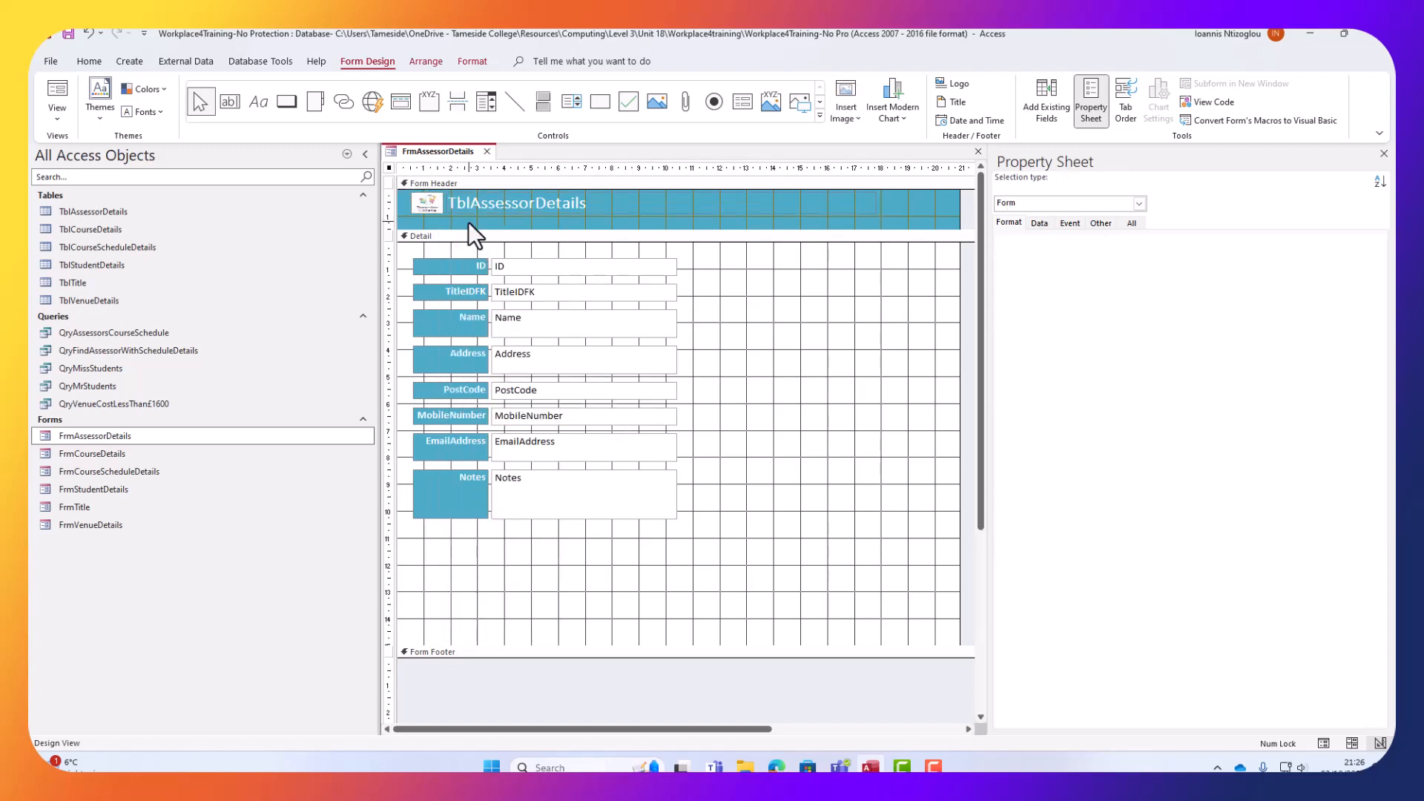
pyautogui.click(430, 200)
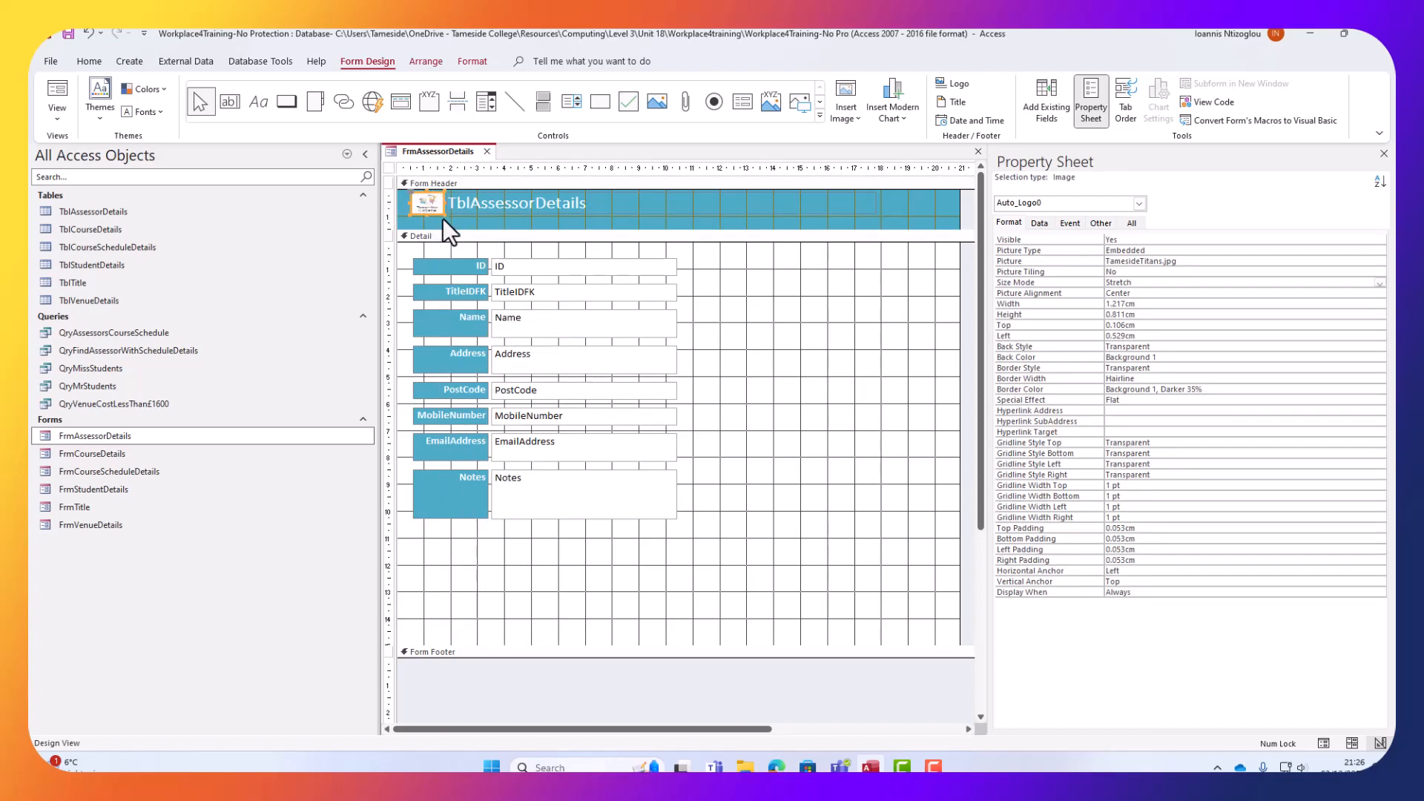
# Enlarge the logo with Zoom size mode, sizing it to about 1.376 cm by 1.499 cm.
pyautogui.moveTo(445, 216); pyautogui.dragTo(458, 229)
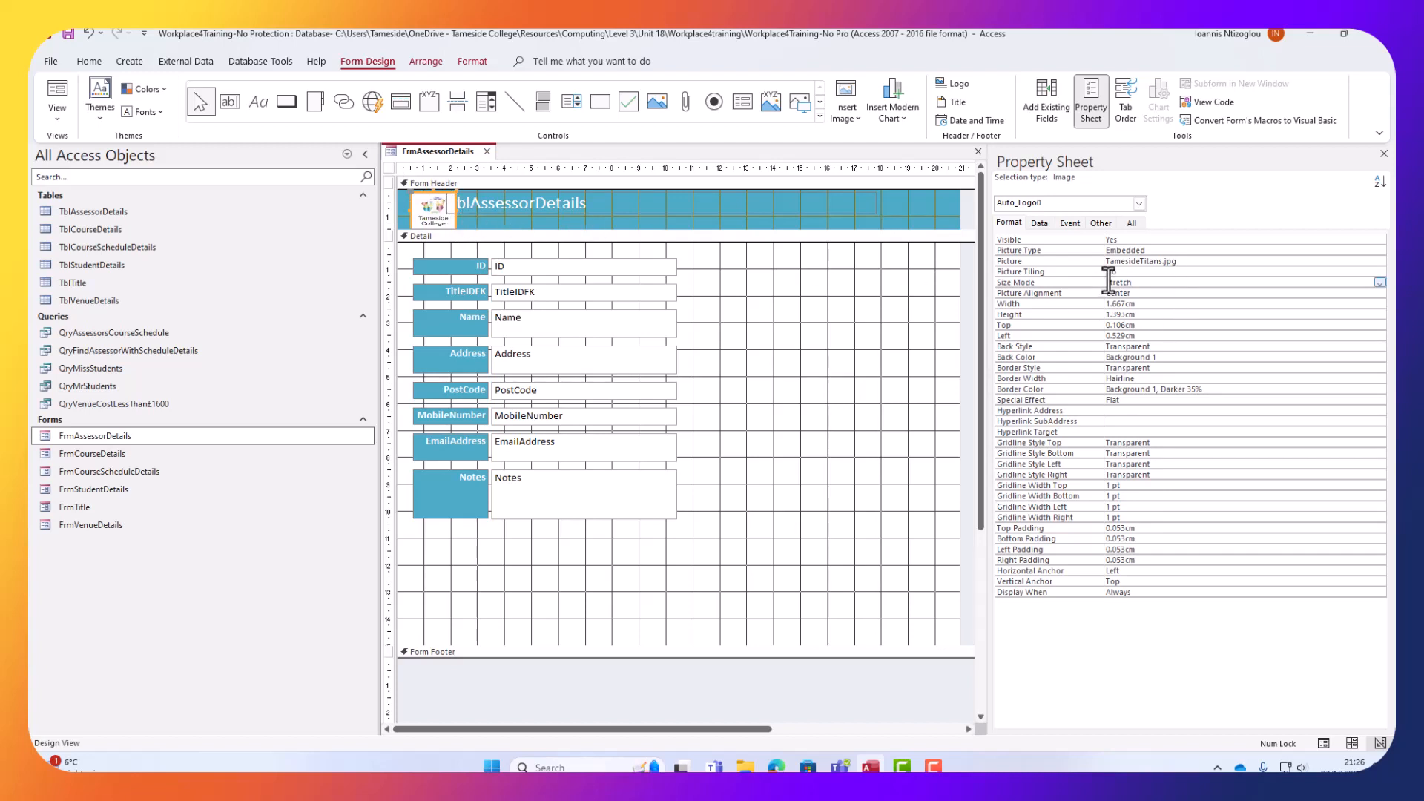
pyautogui.click(1114, 272)
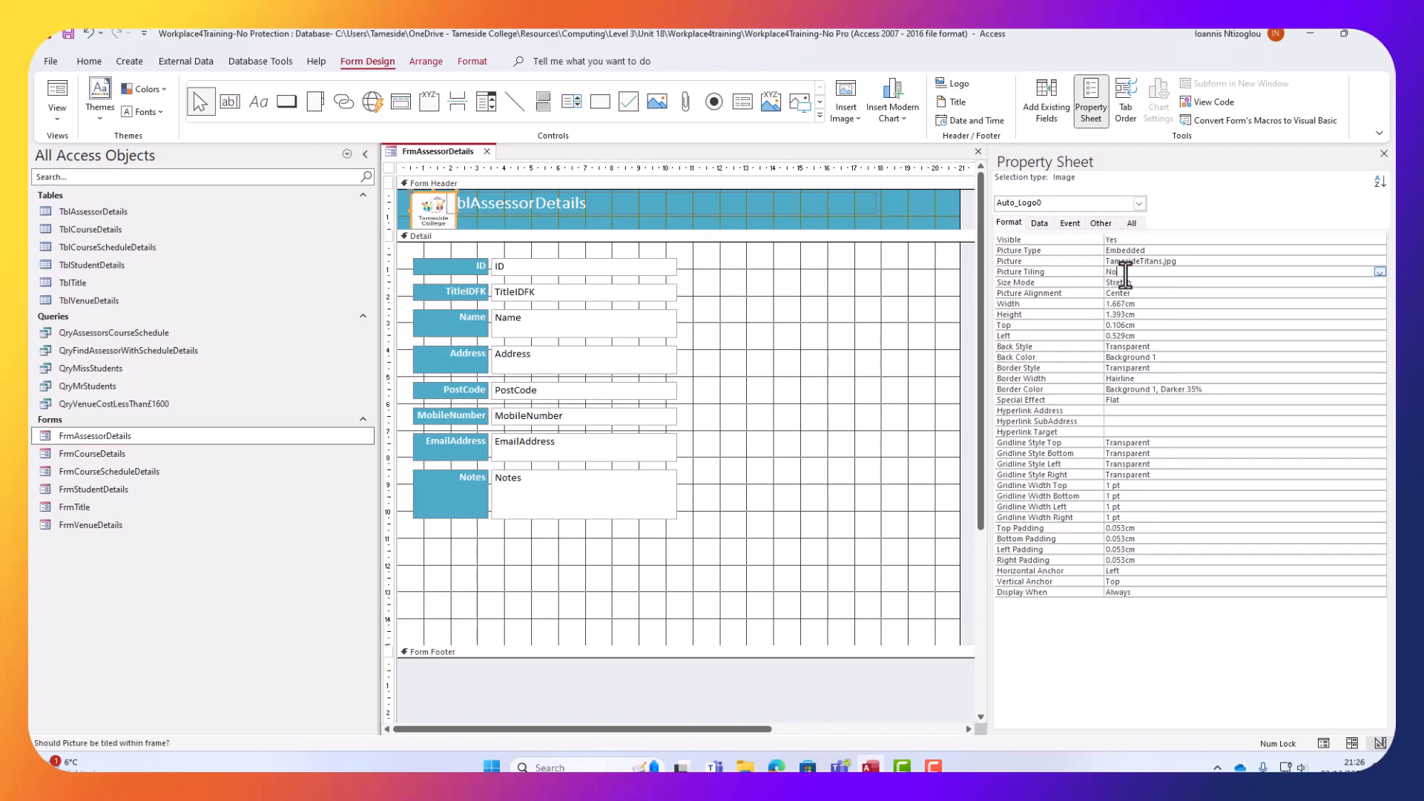
pyautogui.click(1135, 282)
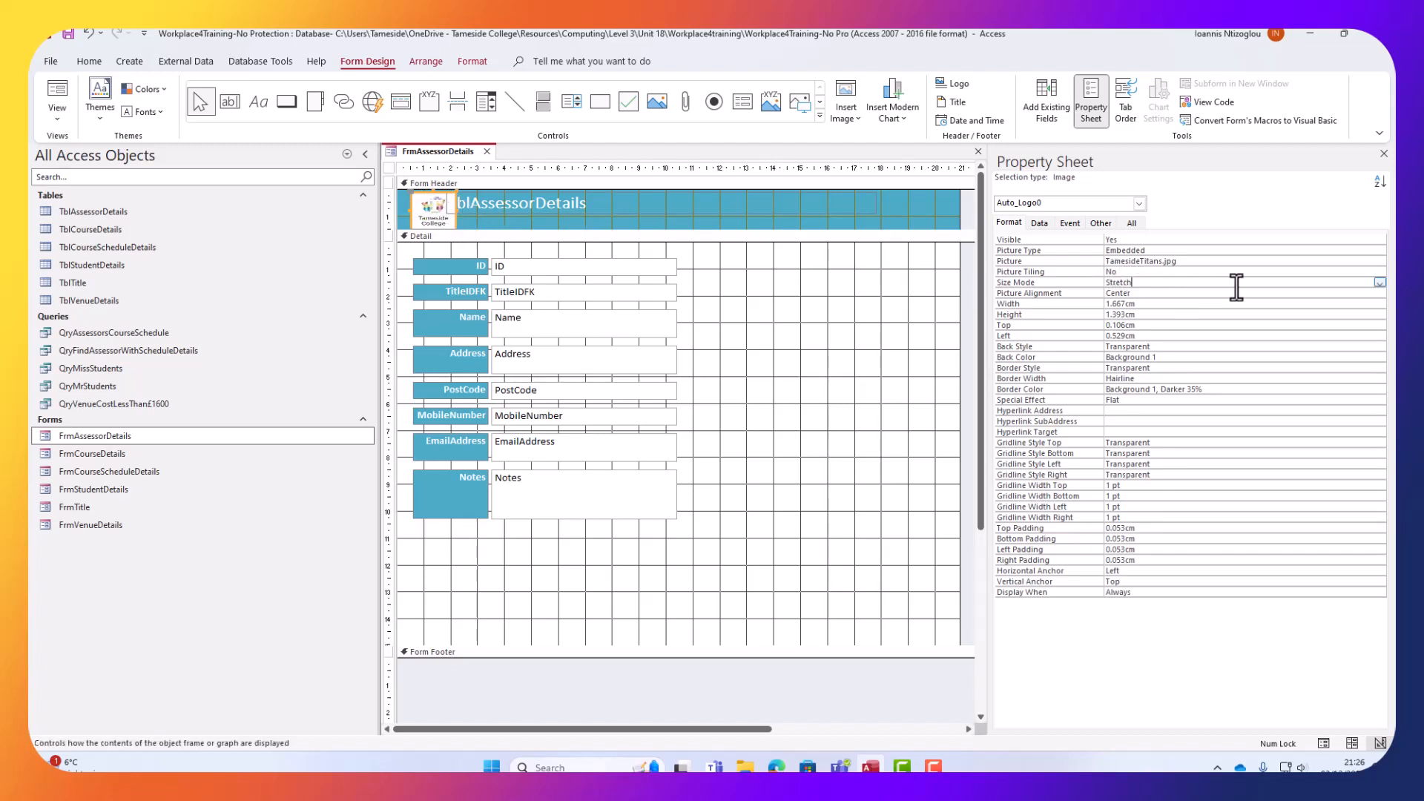
pyautogui.click(1380, 283)
pyautogui.click(1118, 310)
pyautogui.moveTo(456, 191)
pyautogui.mouseDown()
pyautogui.moveTo(449, 199)
pyautogui.moveTo(466, 181)
pyautogui.mouseUp()
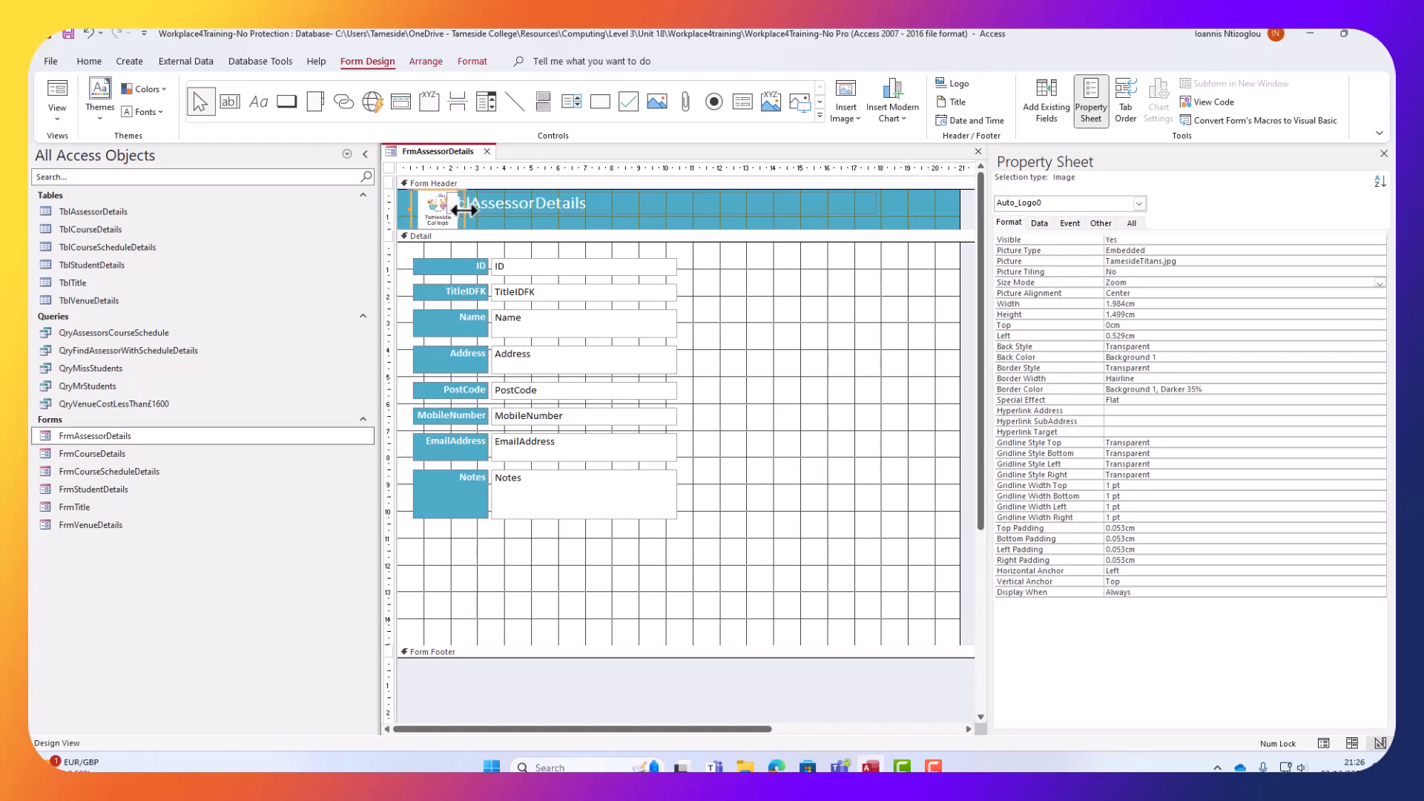
pyautogui.click(465, 210)
pyautogui.moveTo(466, 211); pyautogui.dragTo(449, 213)
# Reposition the header title and delete 'Tbl' from its text.
pyautogui.click(502, 205)
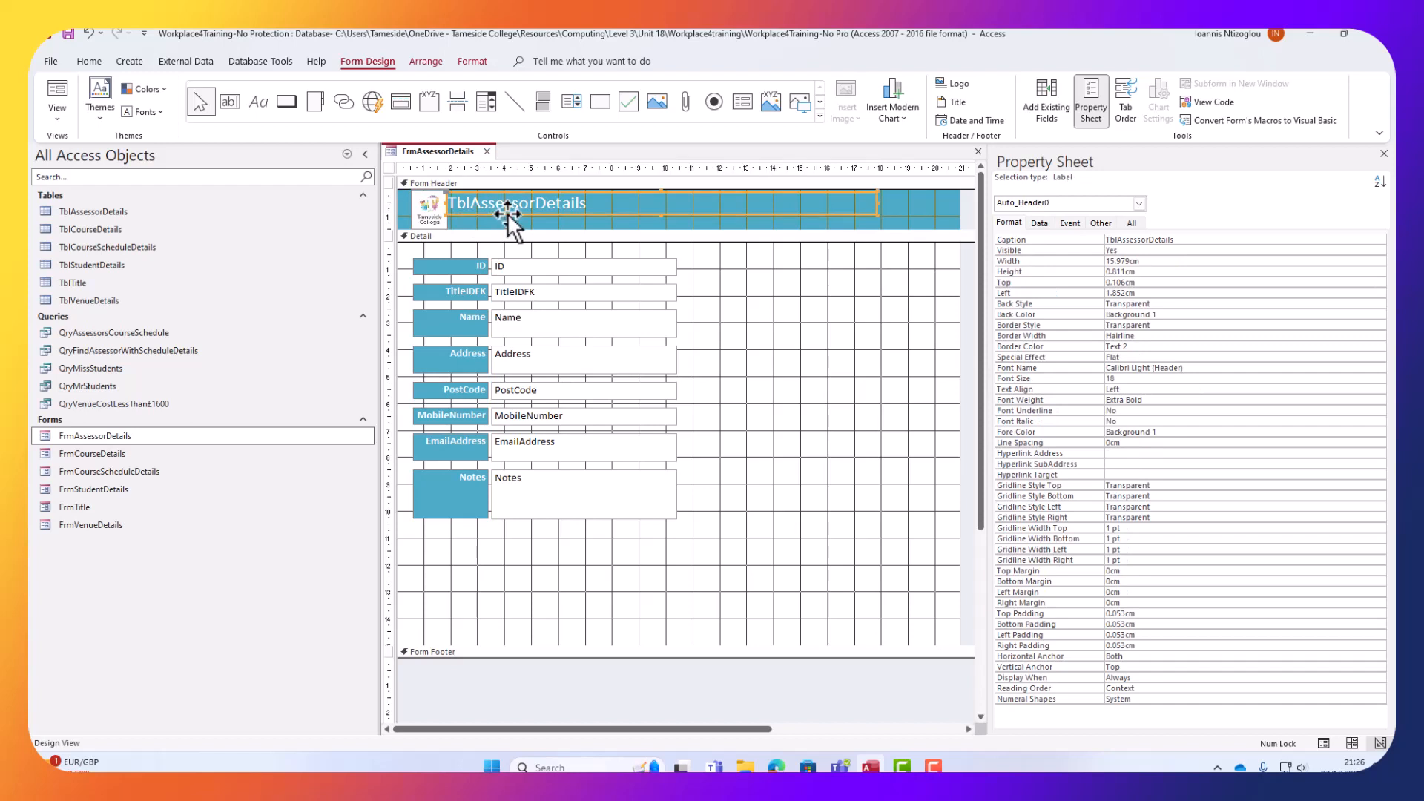
pyautogui.moveTo(507, 212); pyautogui.dragTo(425, 211)
pyautogui.click(478, 211)
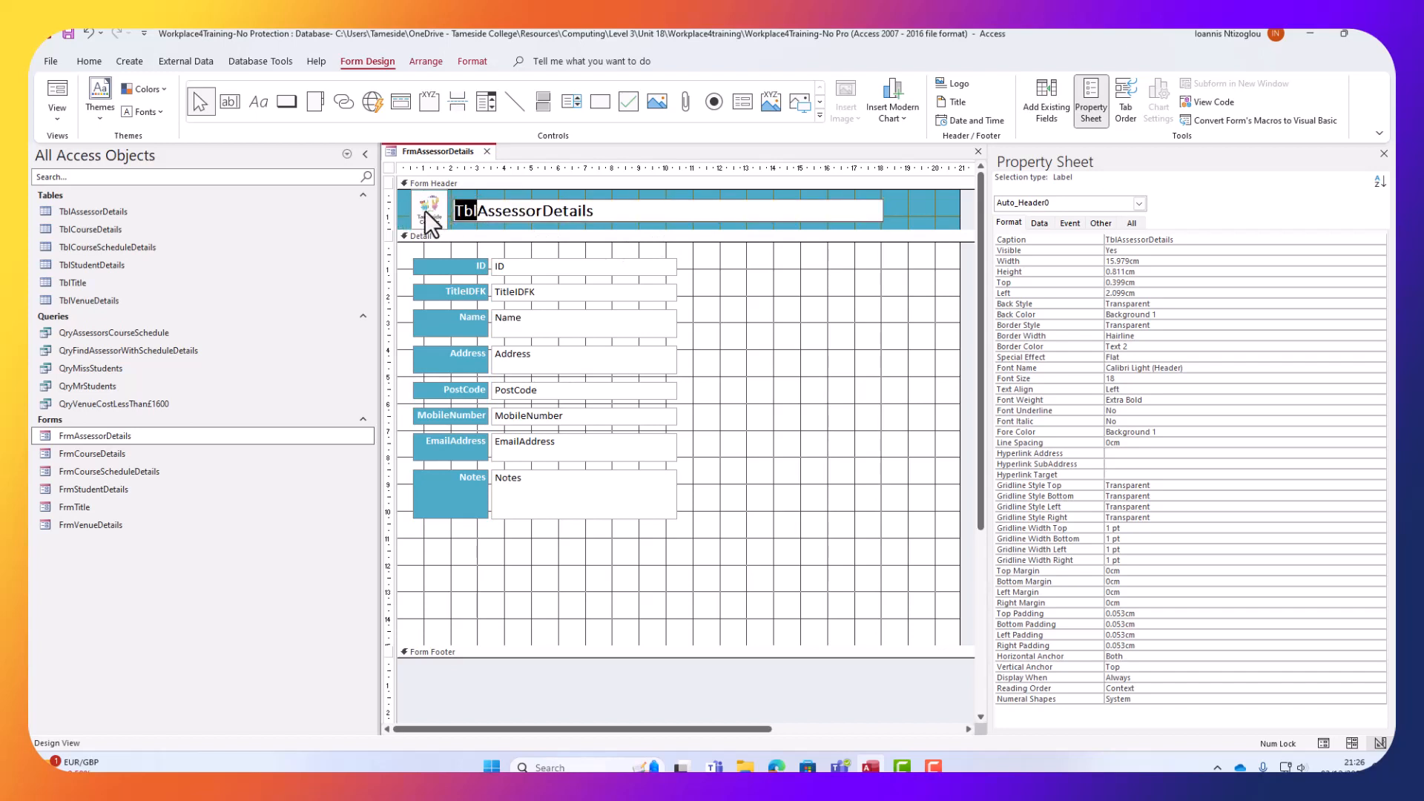
pyautogui.press('BackSpace')
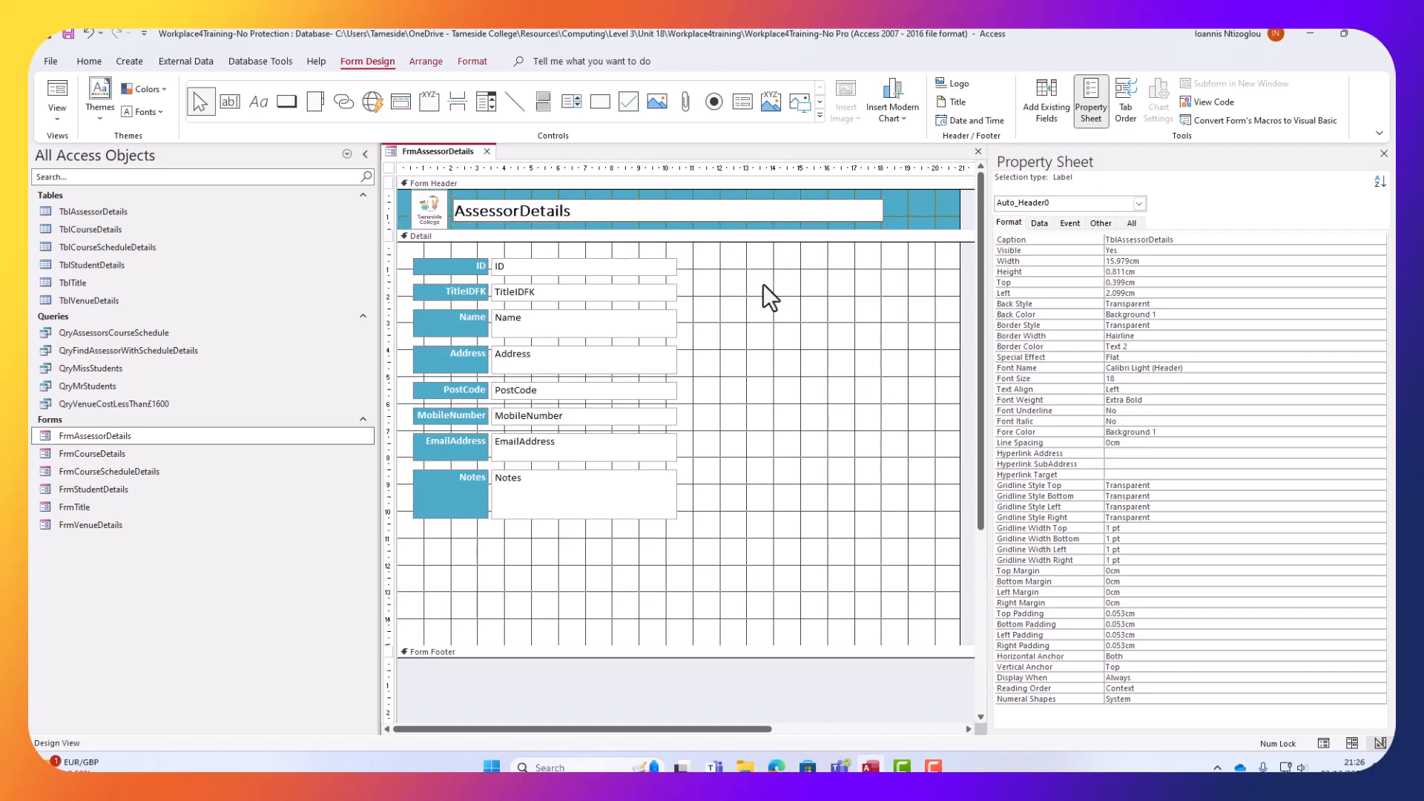
pyautogui.click(773, 287)
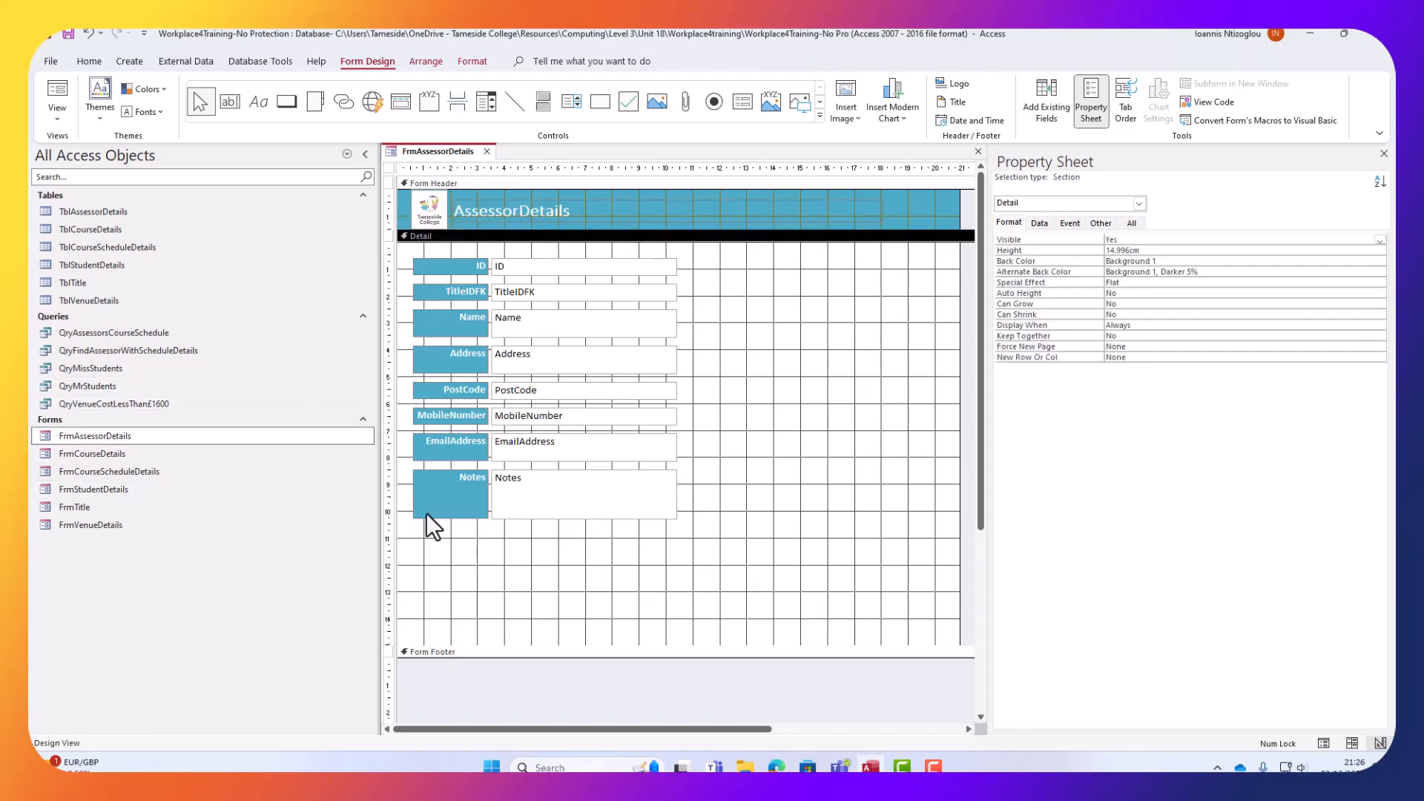
# Widen the eight field labels leftward to 3.303 cm, starting at 0.106 cm.
pyautogui.moveTo(451, 549); pyautogui.dragTo(466, 256)
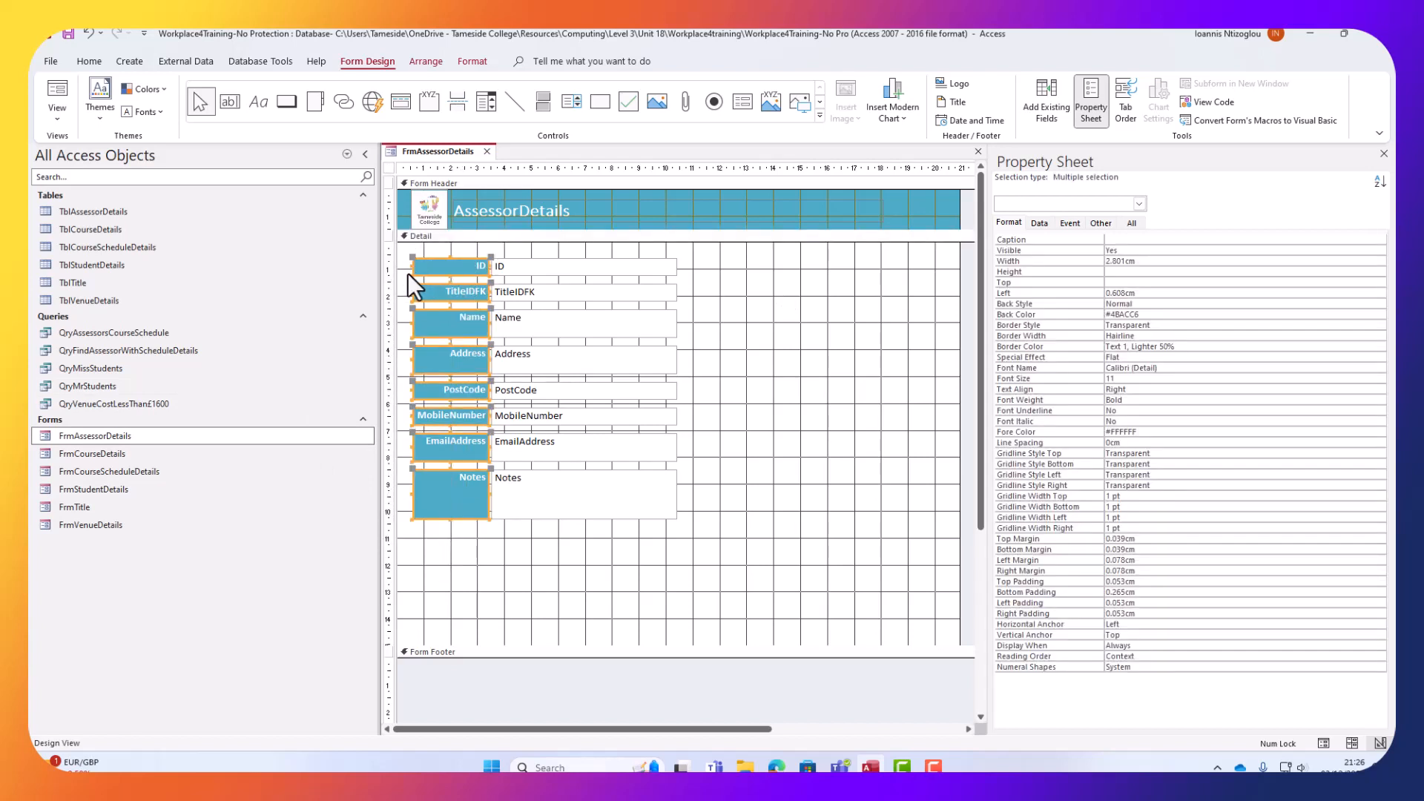
pyautogui.moveTo(412, 270); pyautogui.dragTo(399, 273)
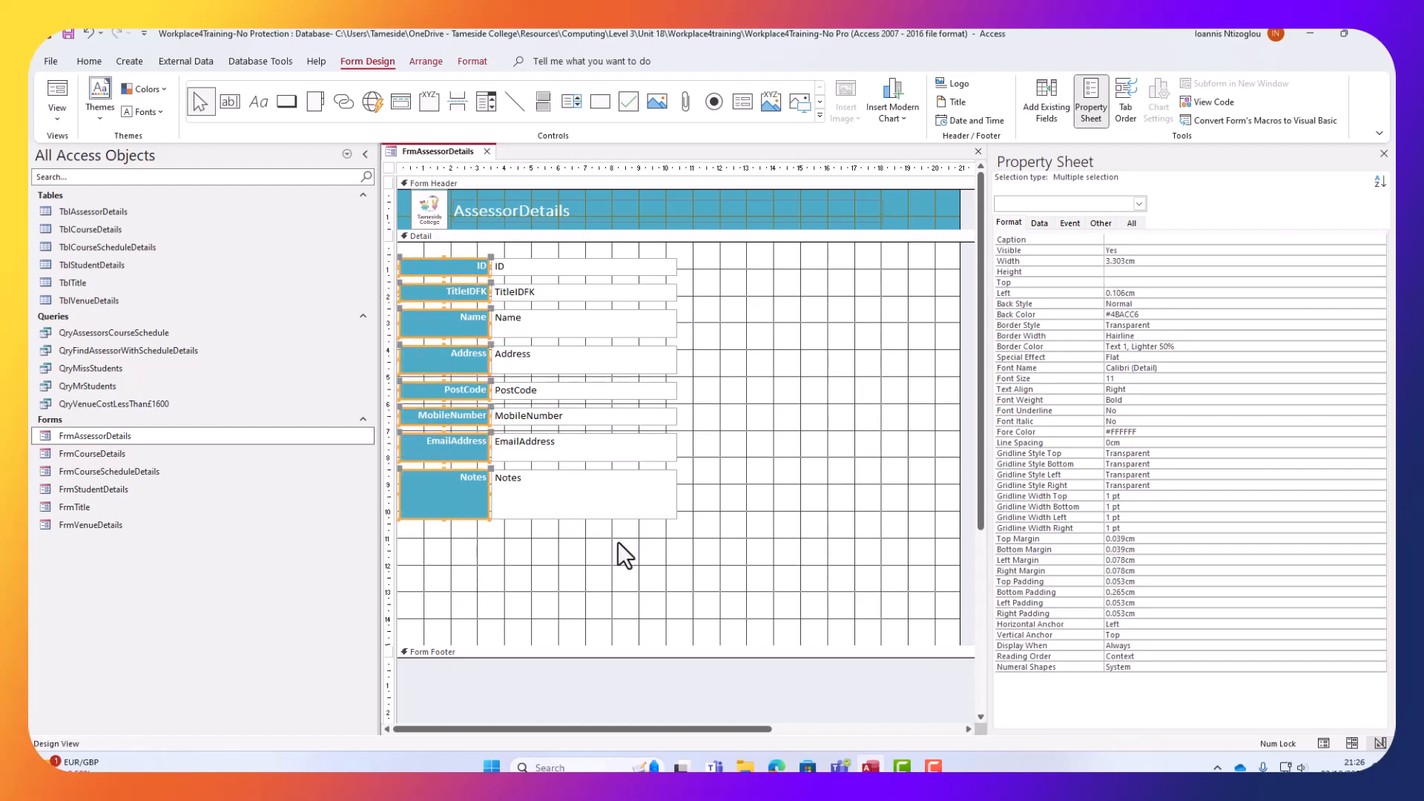
pyautogui.moveTo(616, 543)
pyautogui.mouseDown()
pyautogui.moveTo(604, 240)
pyautogui.moveTo(596, 290)
pyautogui.moveTo(595, 252)
pyautogui.mouseUp()
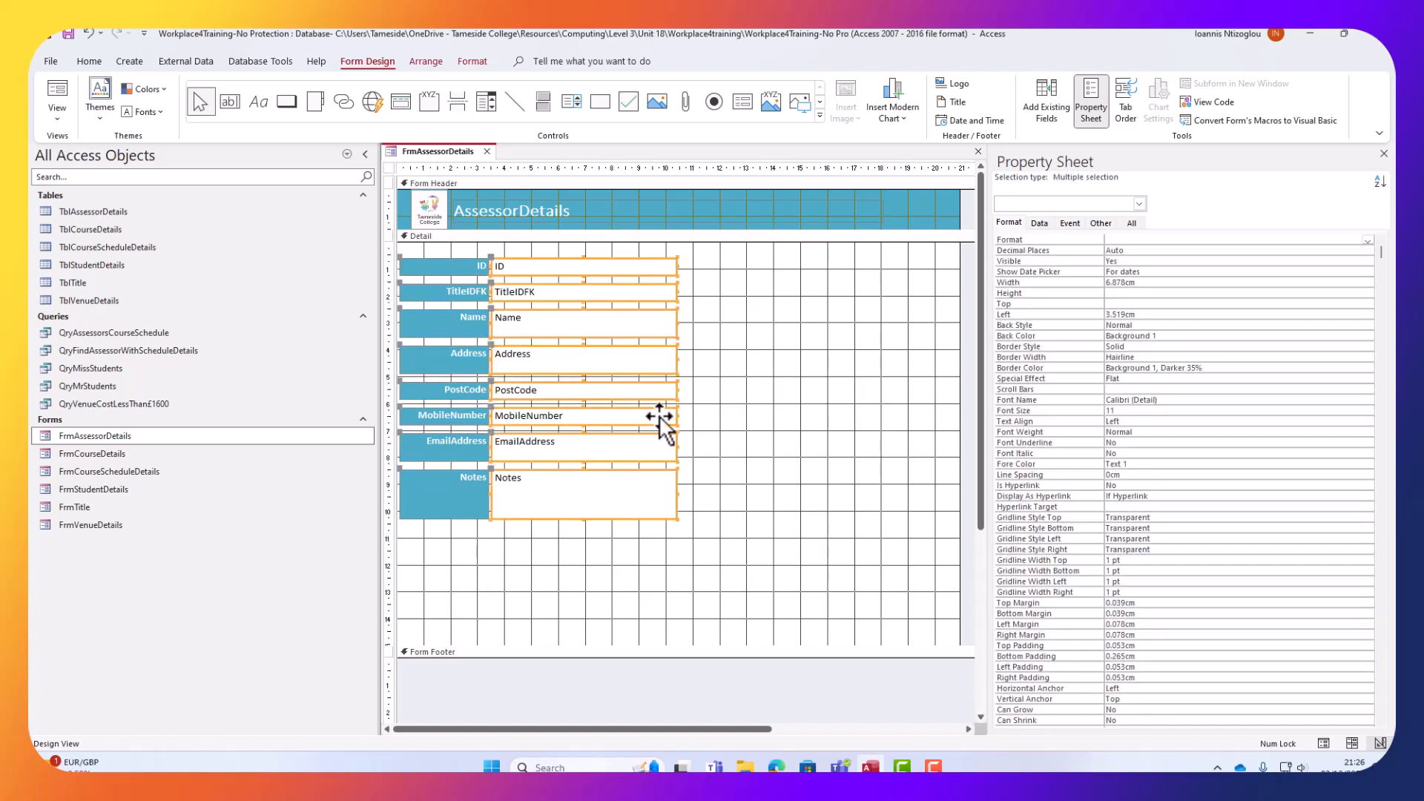
pyautogui.click(749, 490)
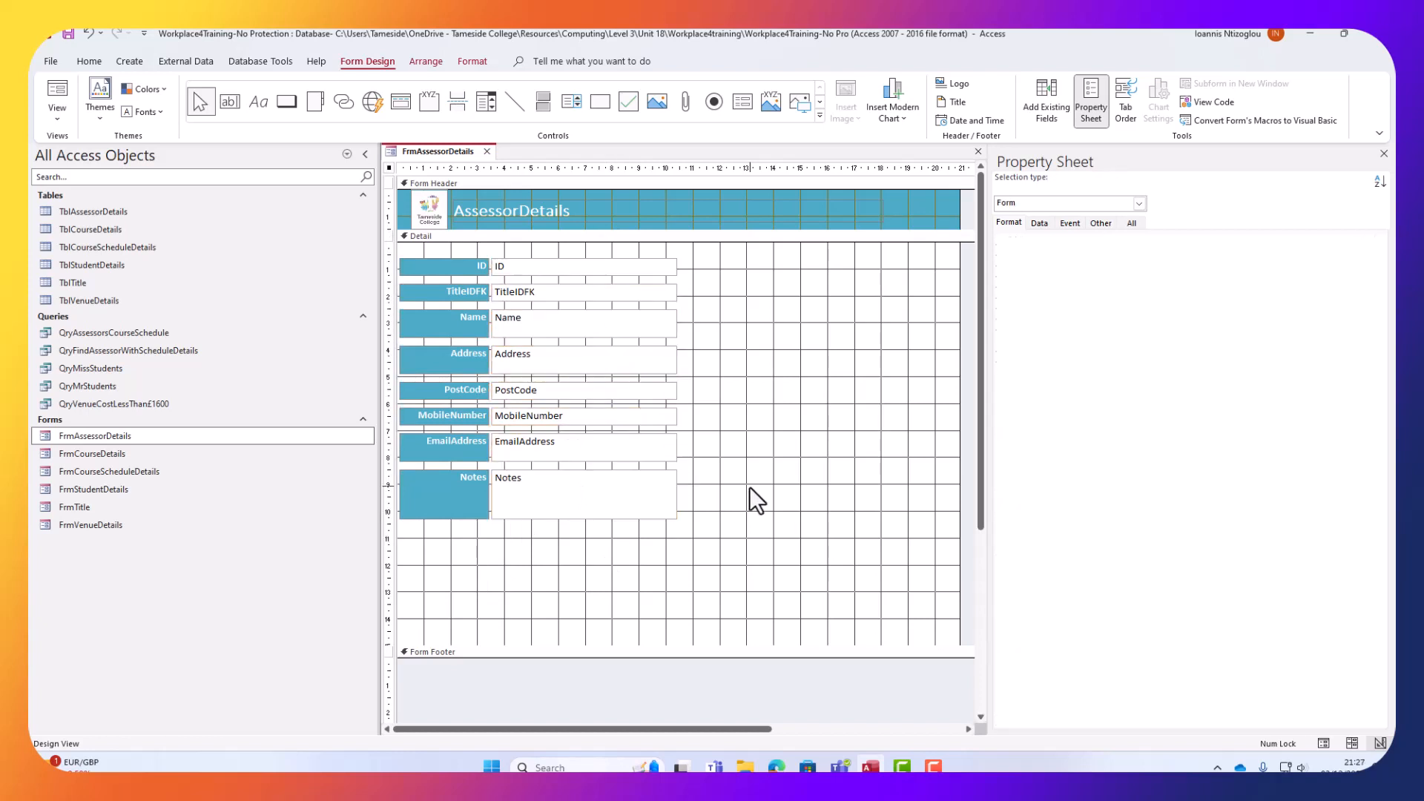
# Draw a rectangle over the fields, fill it #D1EAF0 light blue, and send it to back.
pyautogui.click(602, 109)
pyautogui.moveTo(755, 560); pyautogui.dragTo(396, 240)
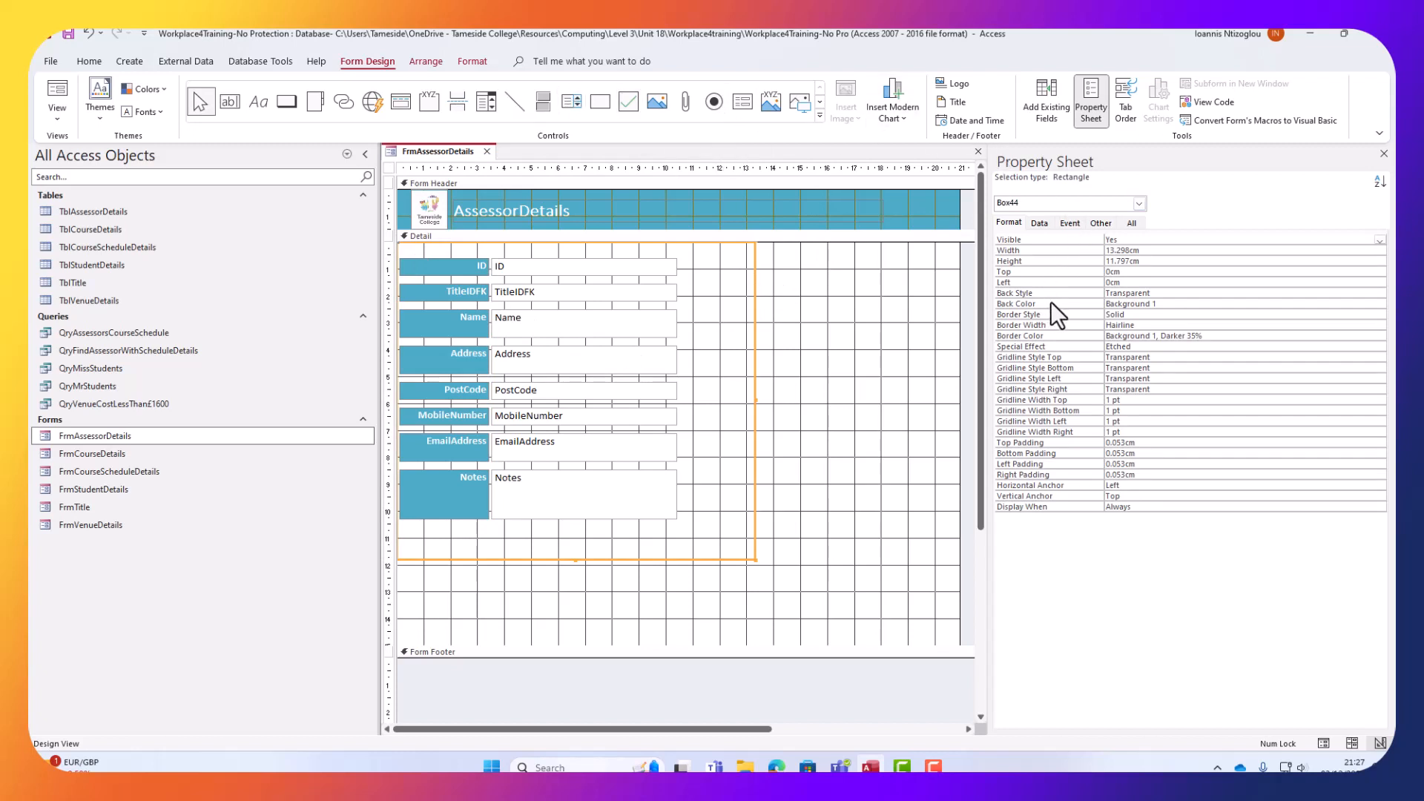
pyautogui.click(1160, 304)
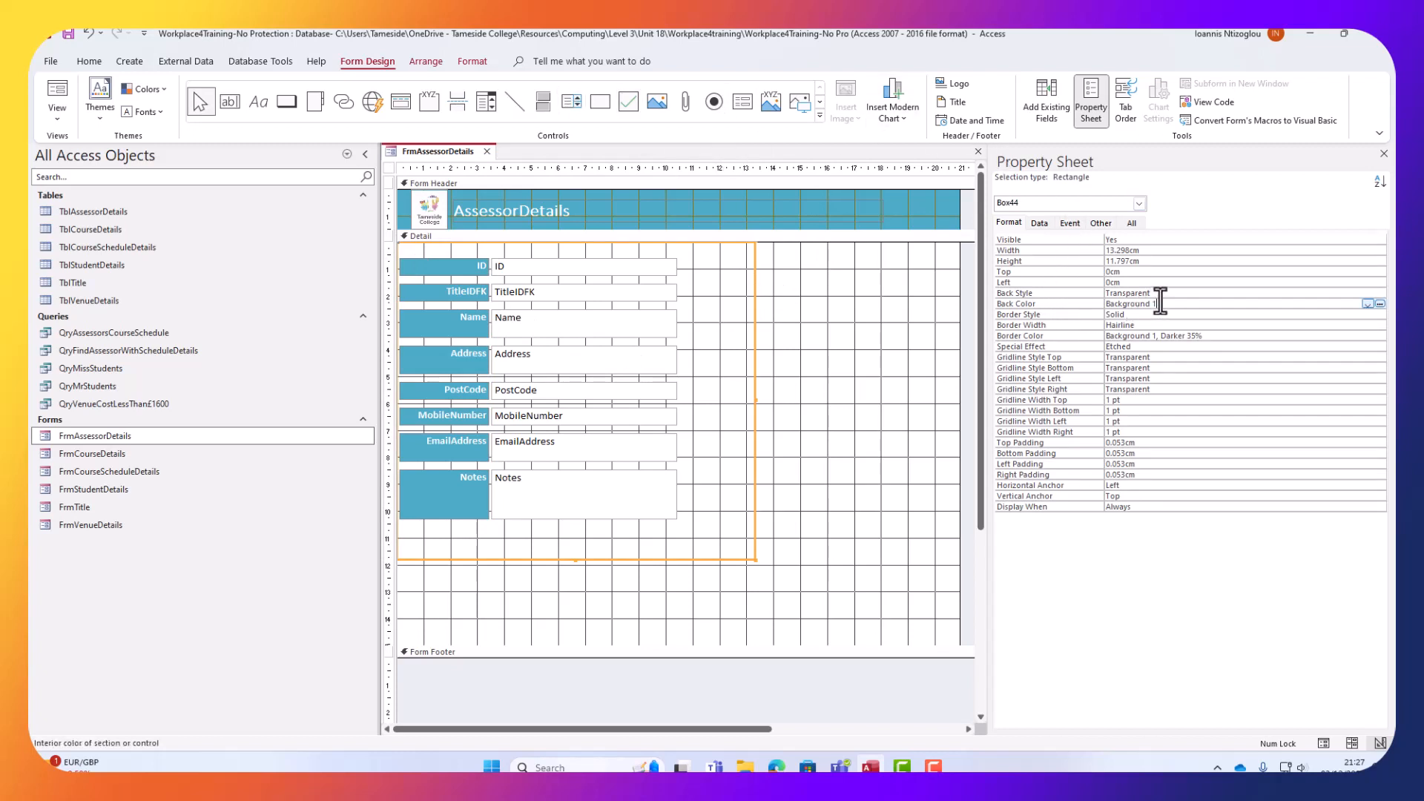
pyautogui.click(1380, 304)
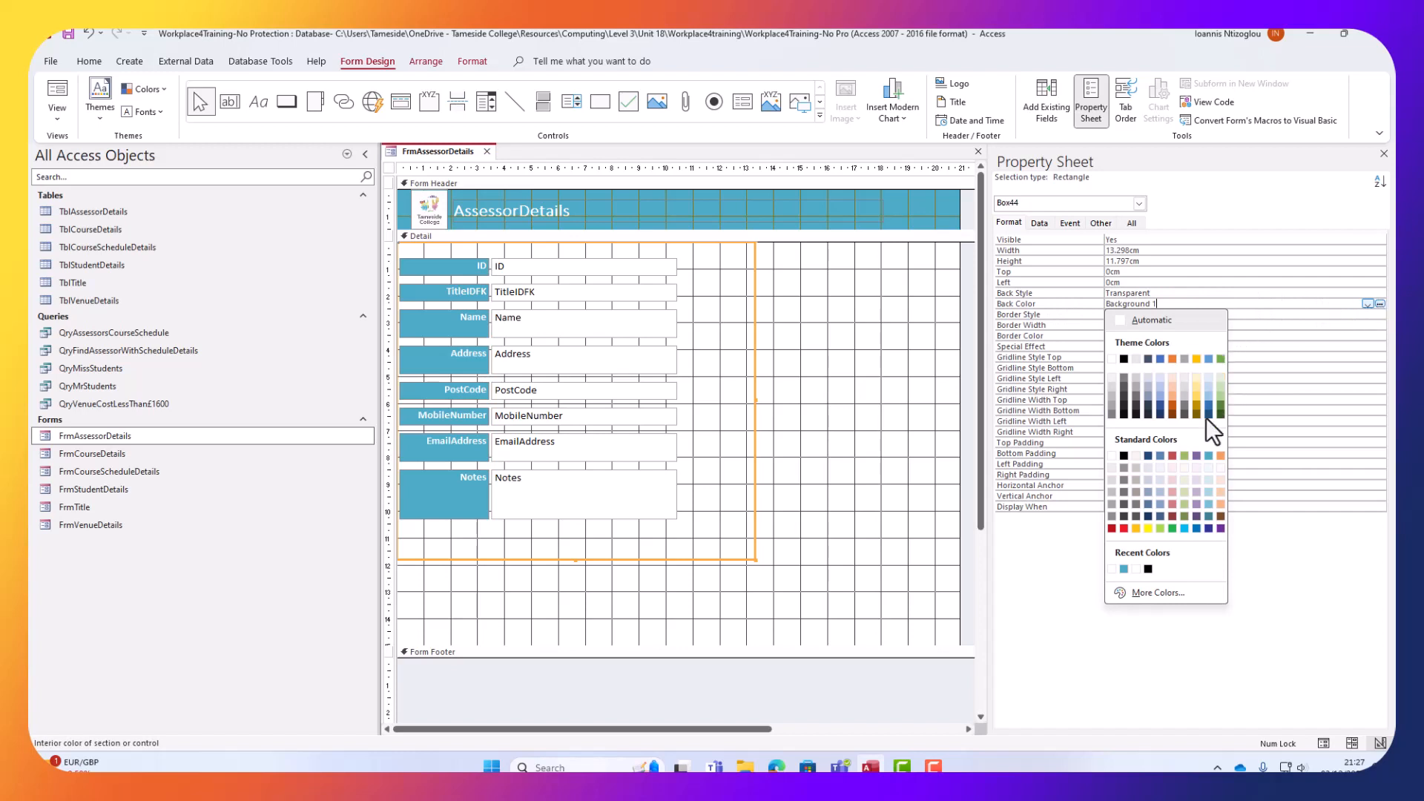
pyautogui.click(1210, 478)
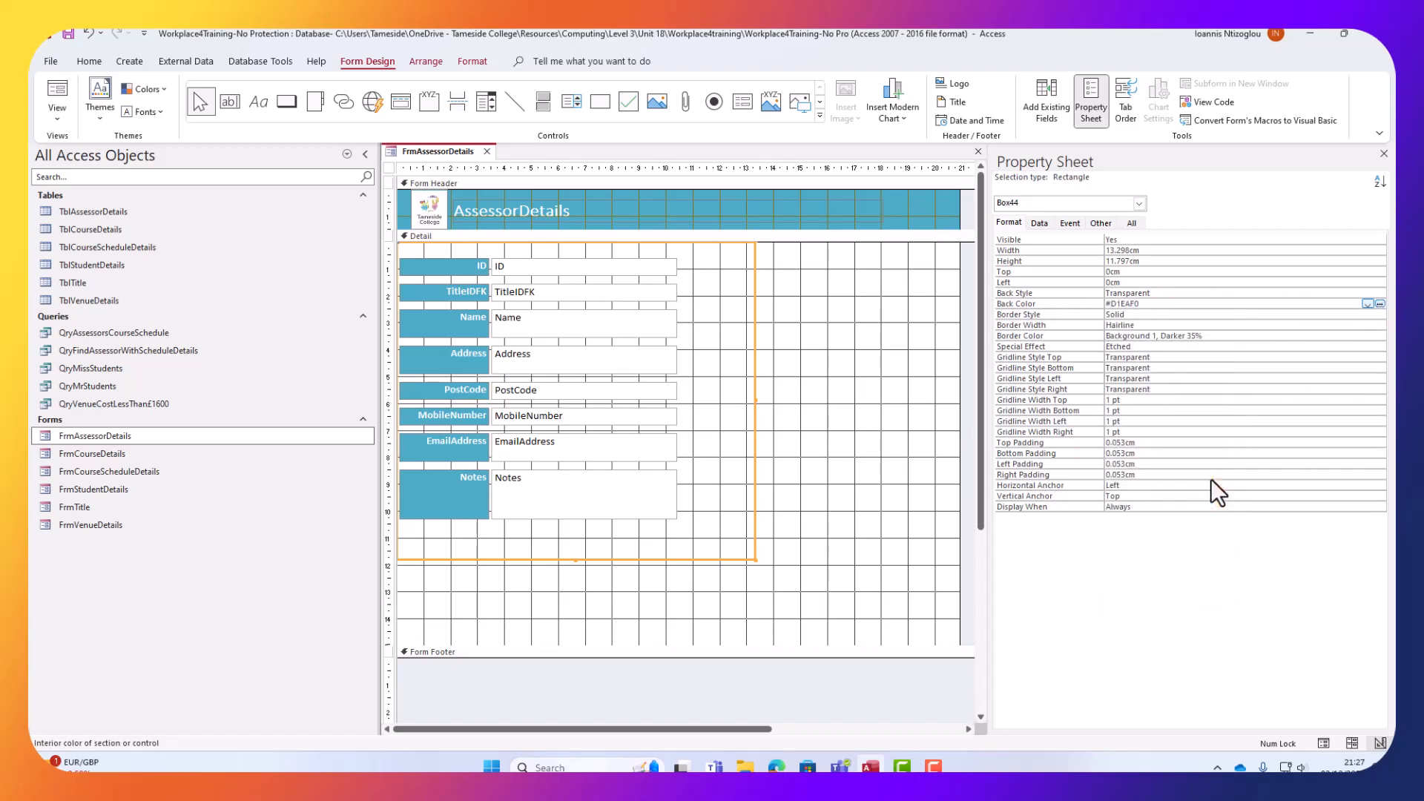
pyautogui.rightClick(508, 308)
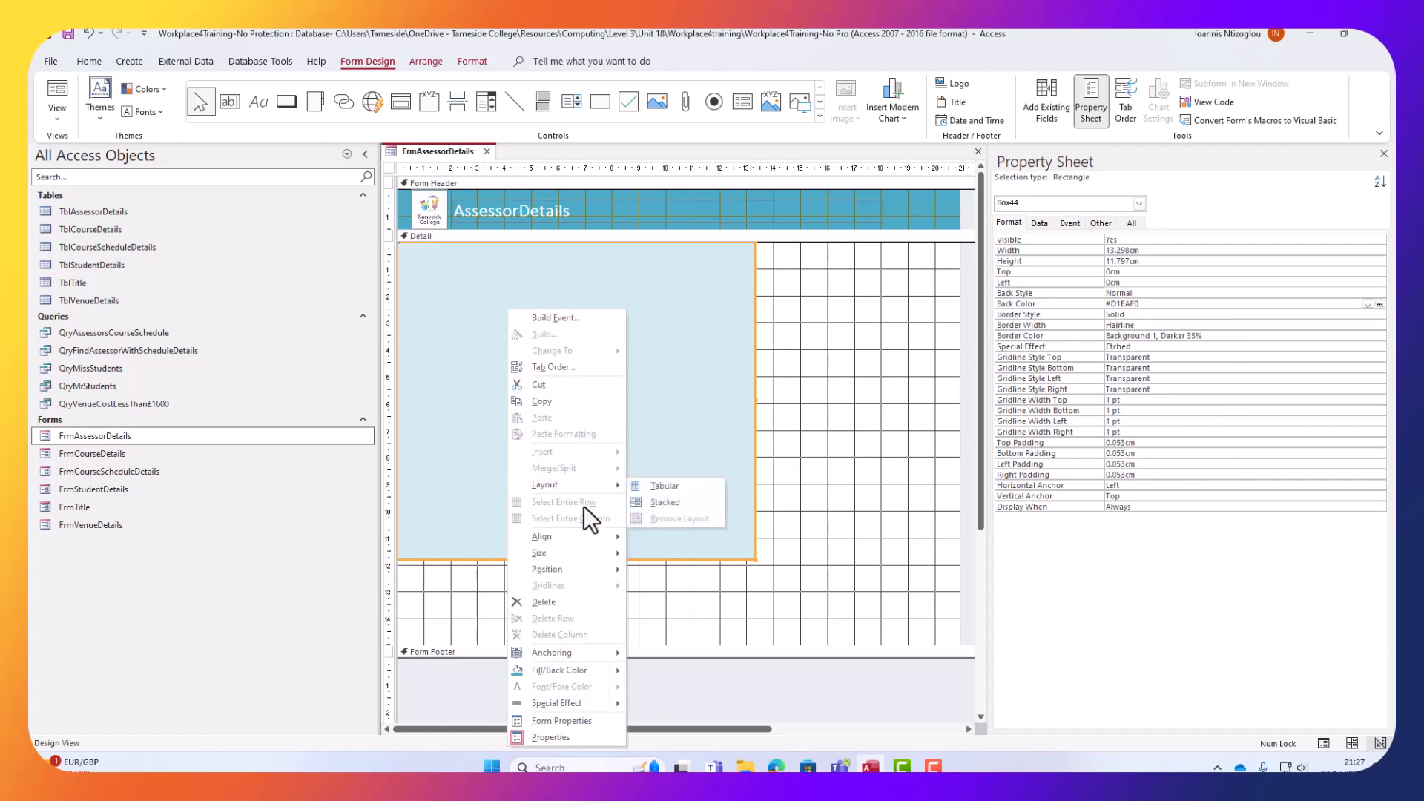
pyautogui.moveTo(586, 568)
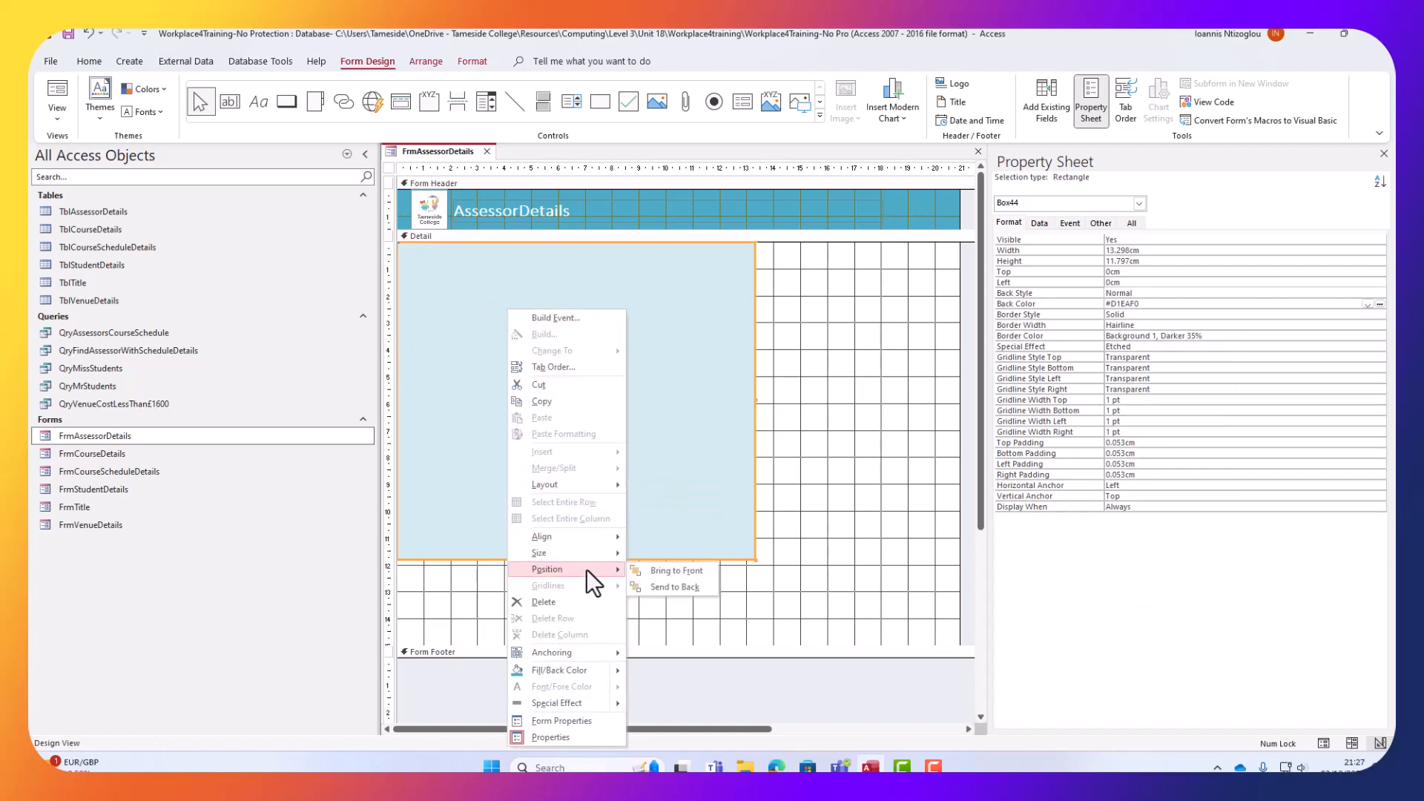
pyautogui.click(679, 586)
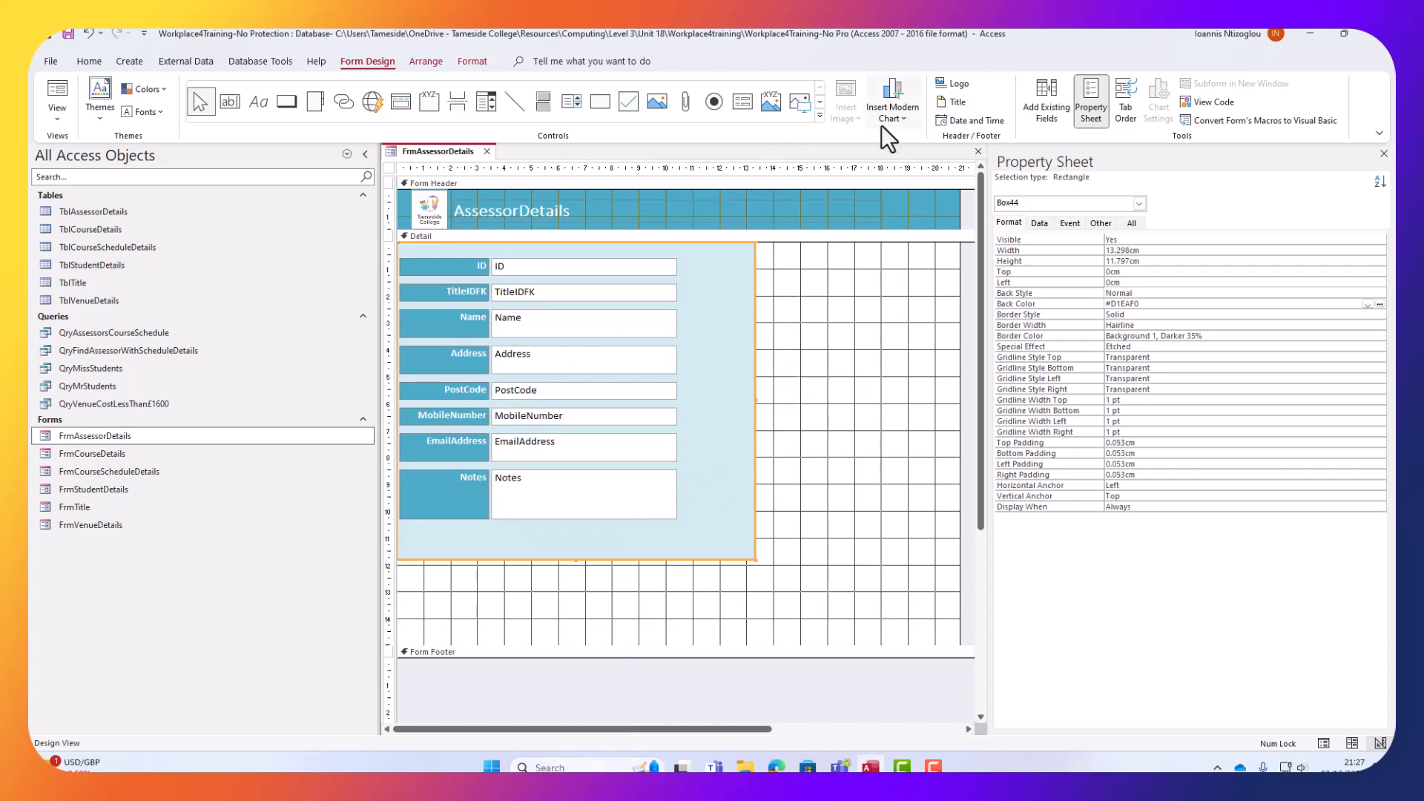
# Enlarge the light-blue panel to frame the fields, reaching just below the Notes box.
pyautogui.click(474, 62)
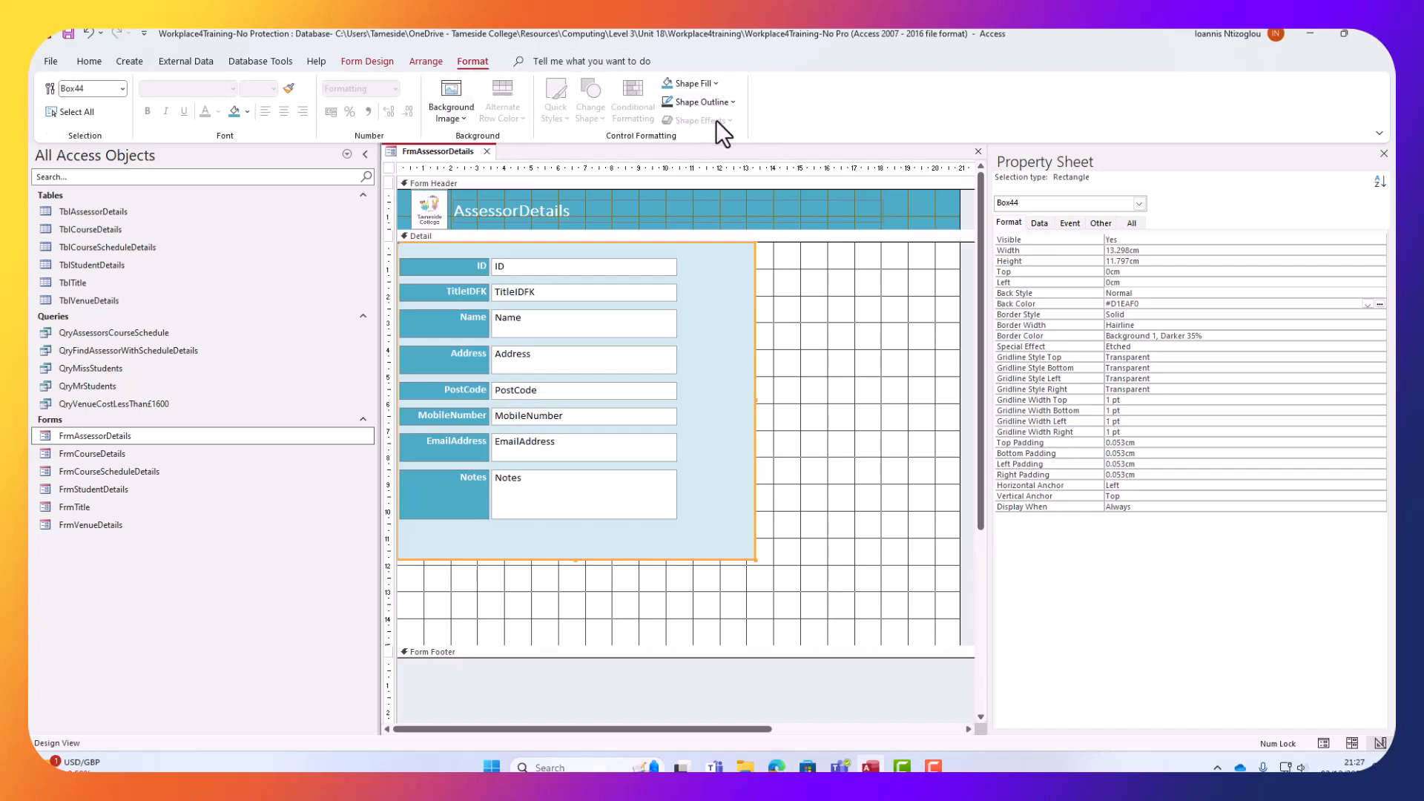
pyautogui.click(707, 82)
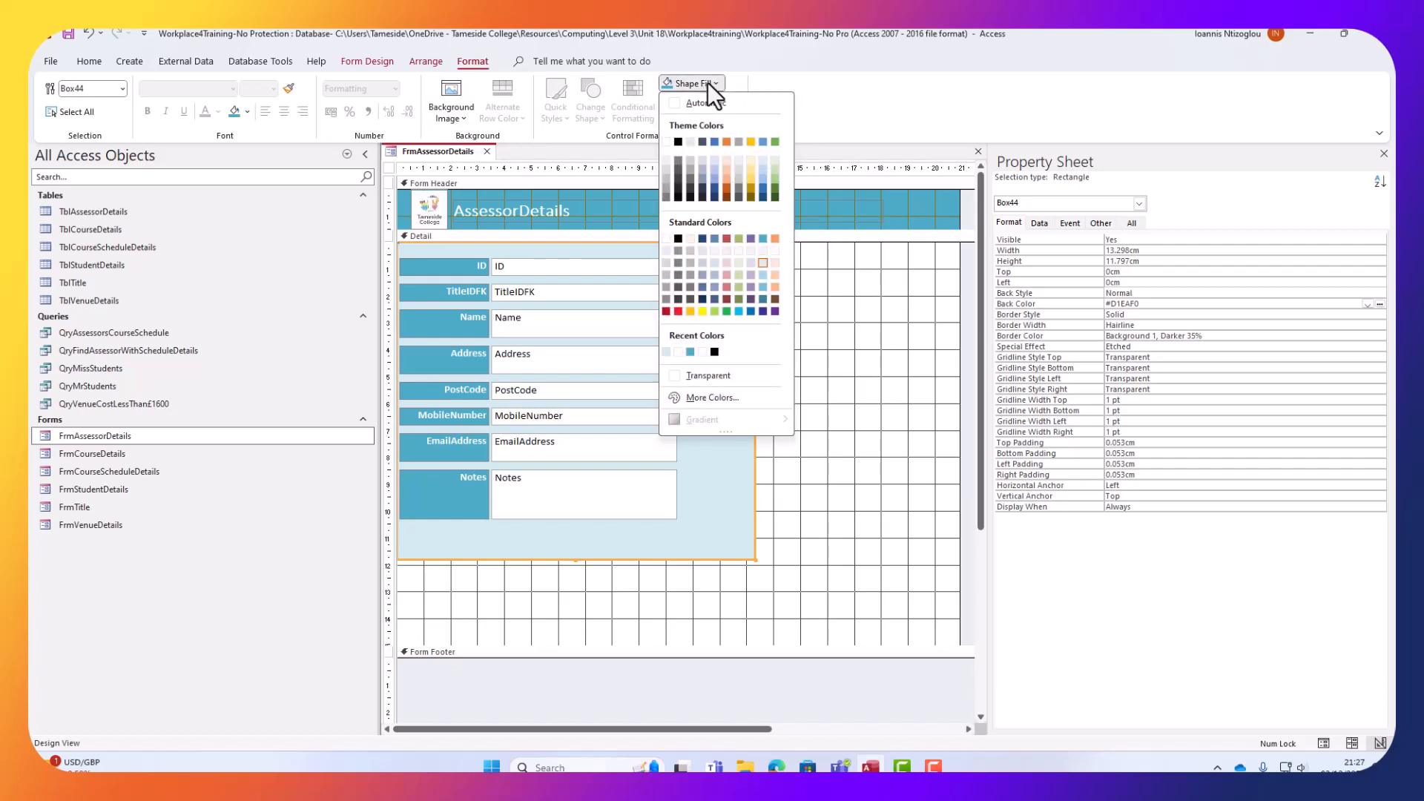
pyautogui.click(707, 83)
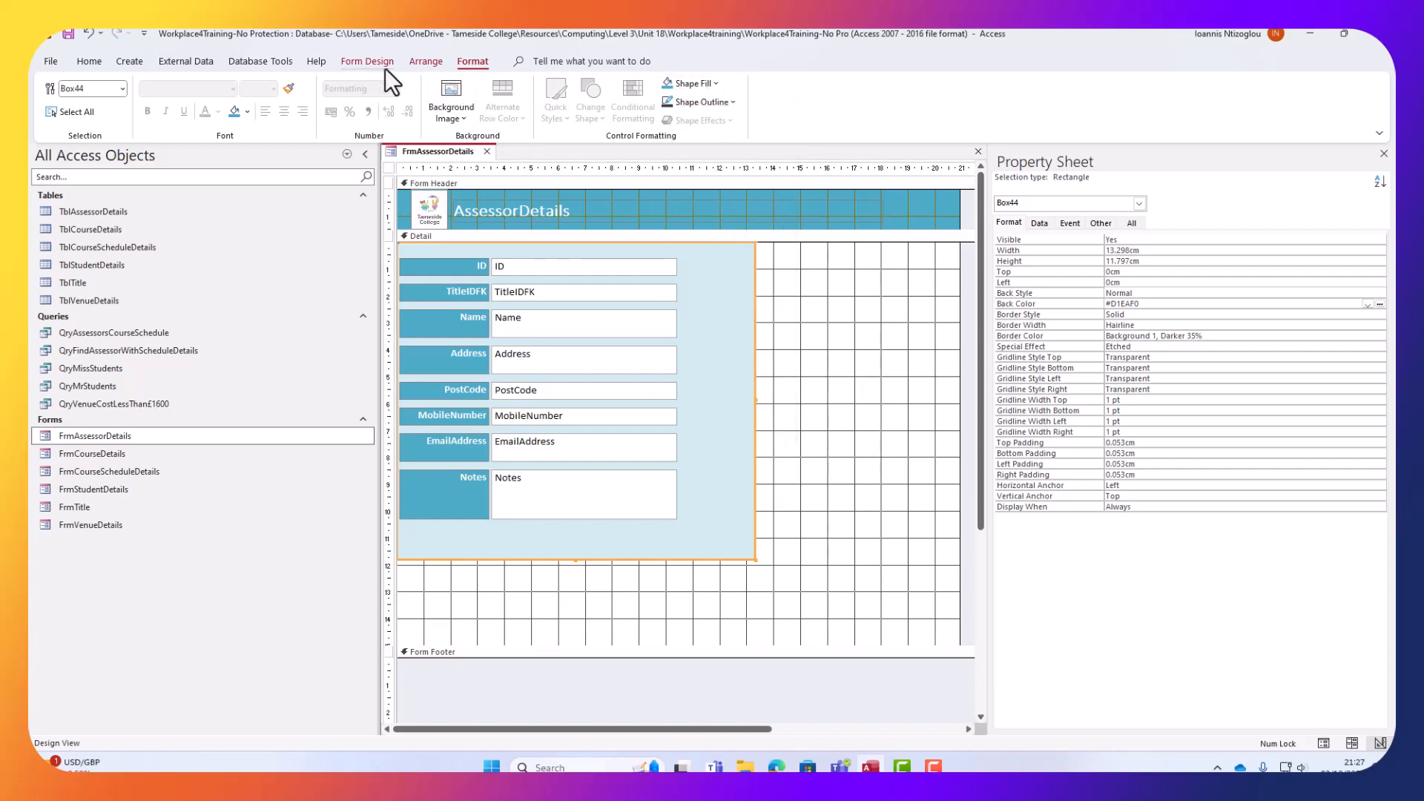
pyautogui.click(430, 62)
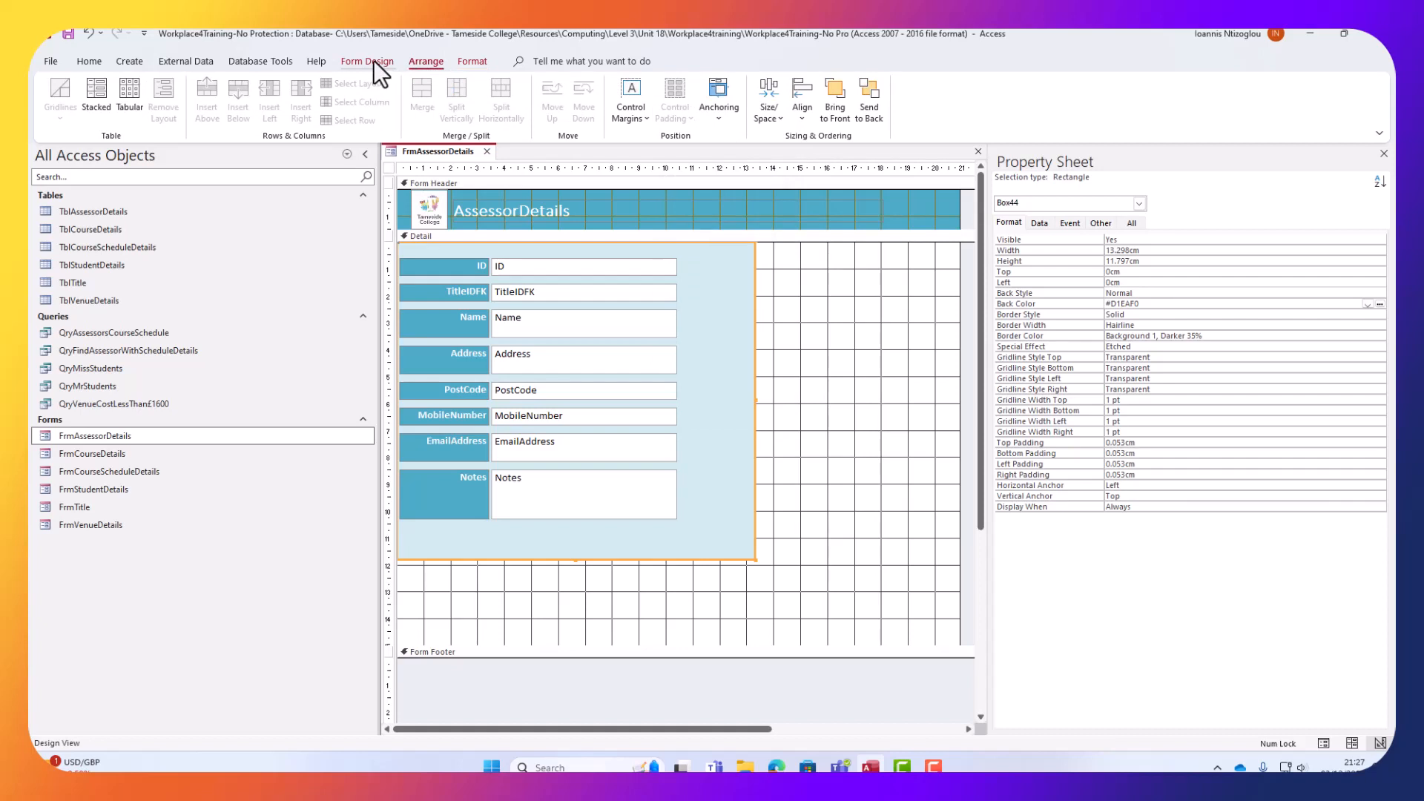
pyautogui.click(373, 61)
pyautogui.click(874, 457)
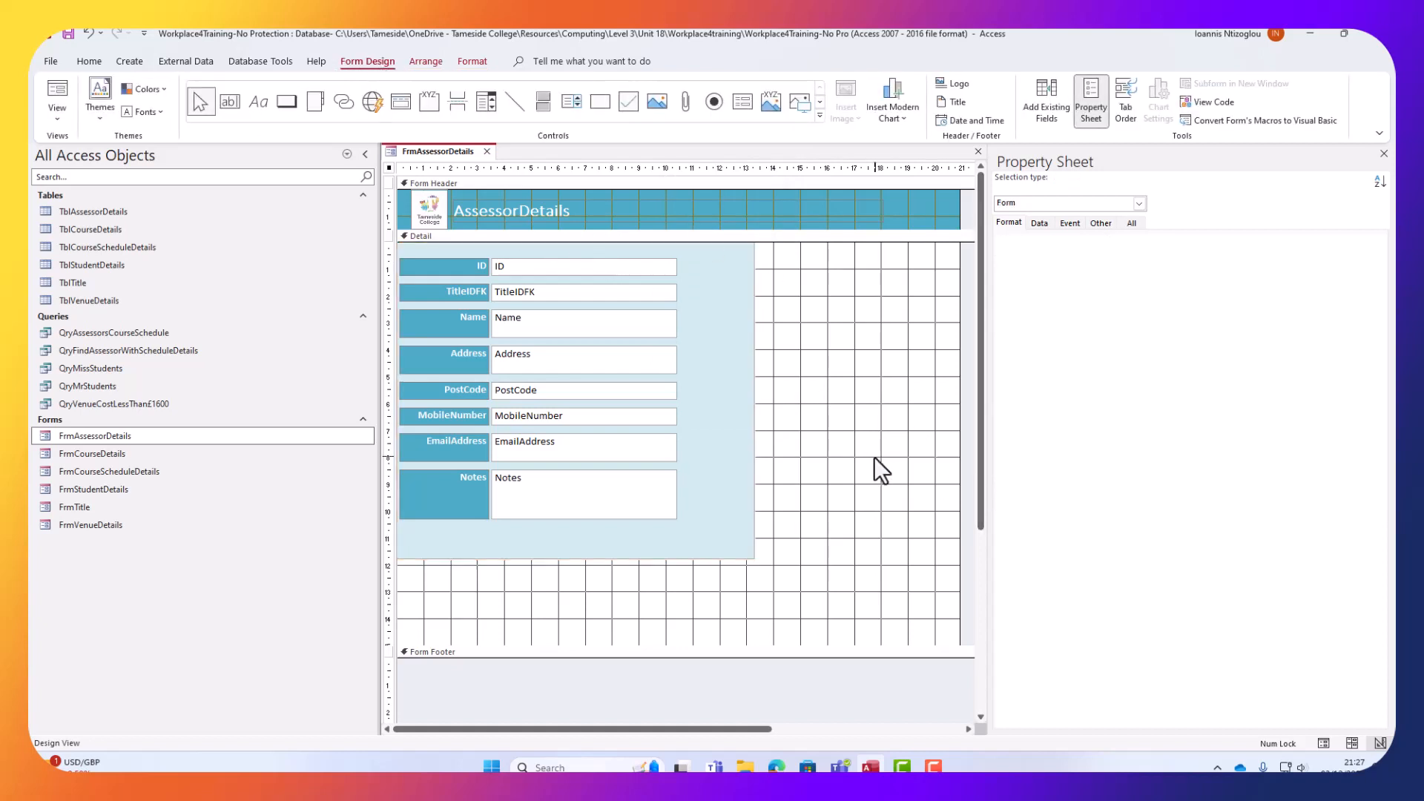
pyautogui.click(679, 530)
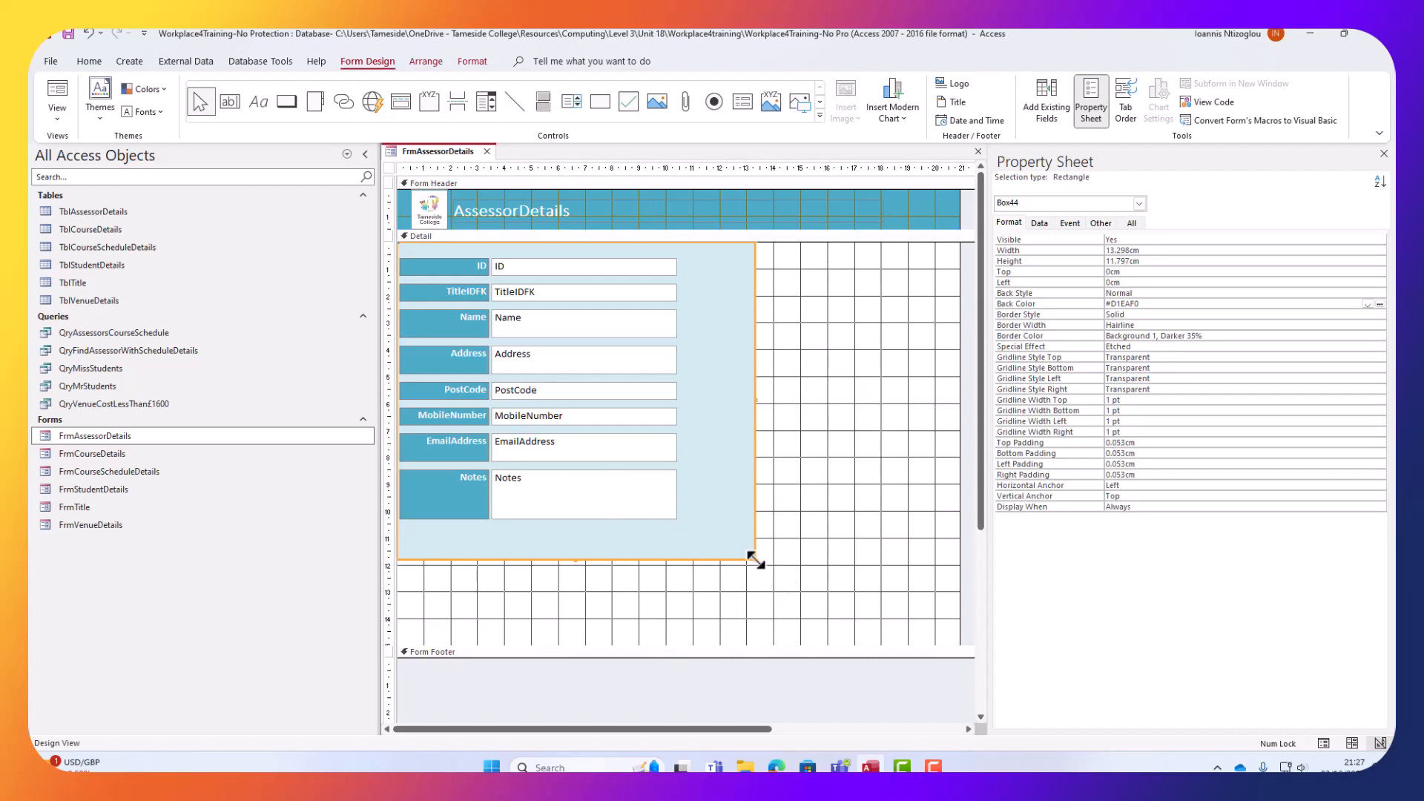
pyautogui.moveTo(754, 558); pyautogui.dragTo(550, 507)
pyautogui.click(847, 604)
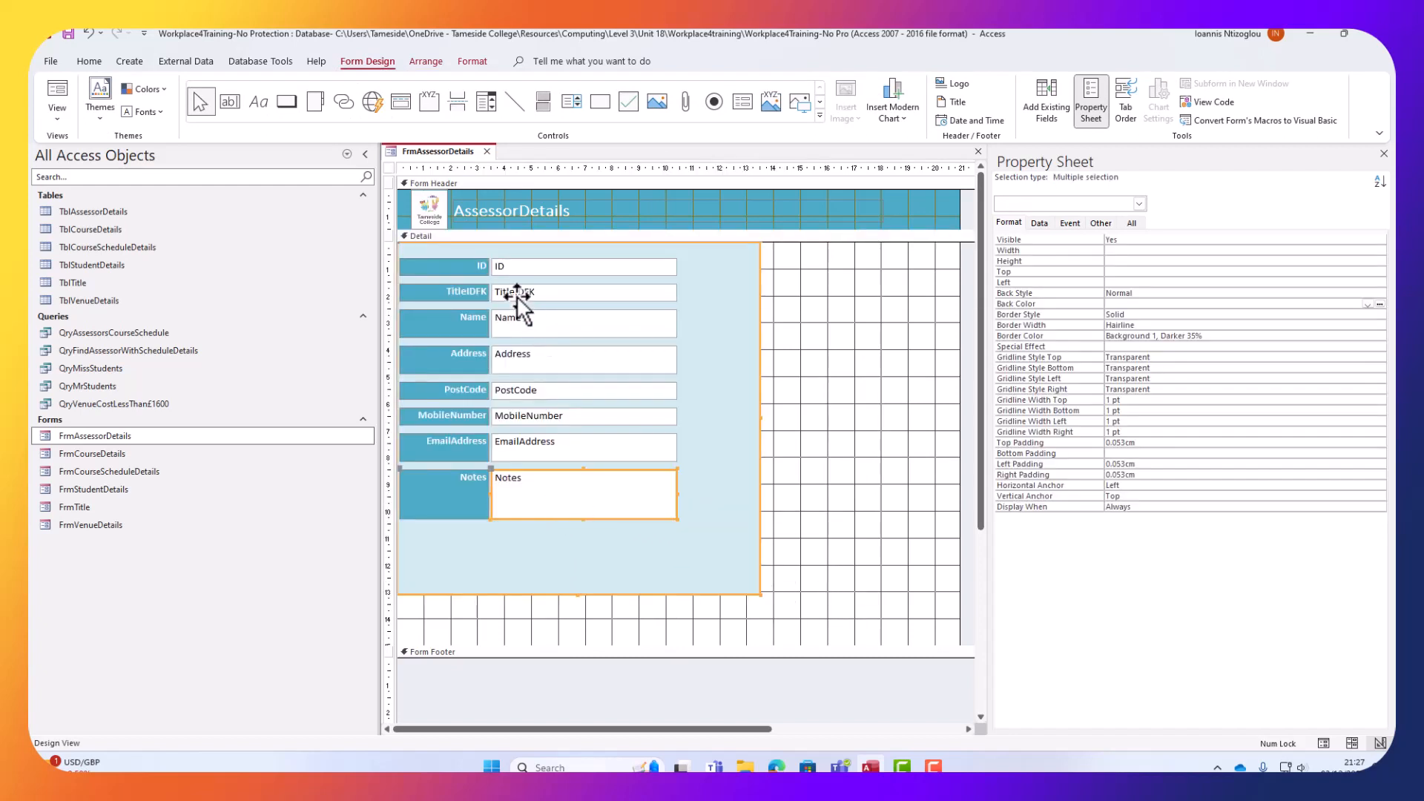
# Drag the TitleIDFK label and text box out to the right of the light-blue panel.
pyautogui.click(850, 347)
pyautogui.click(526, 296)
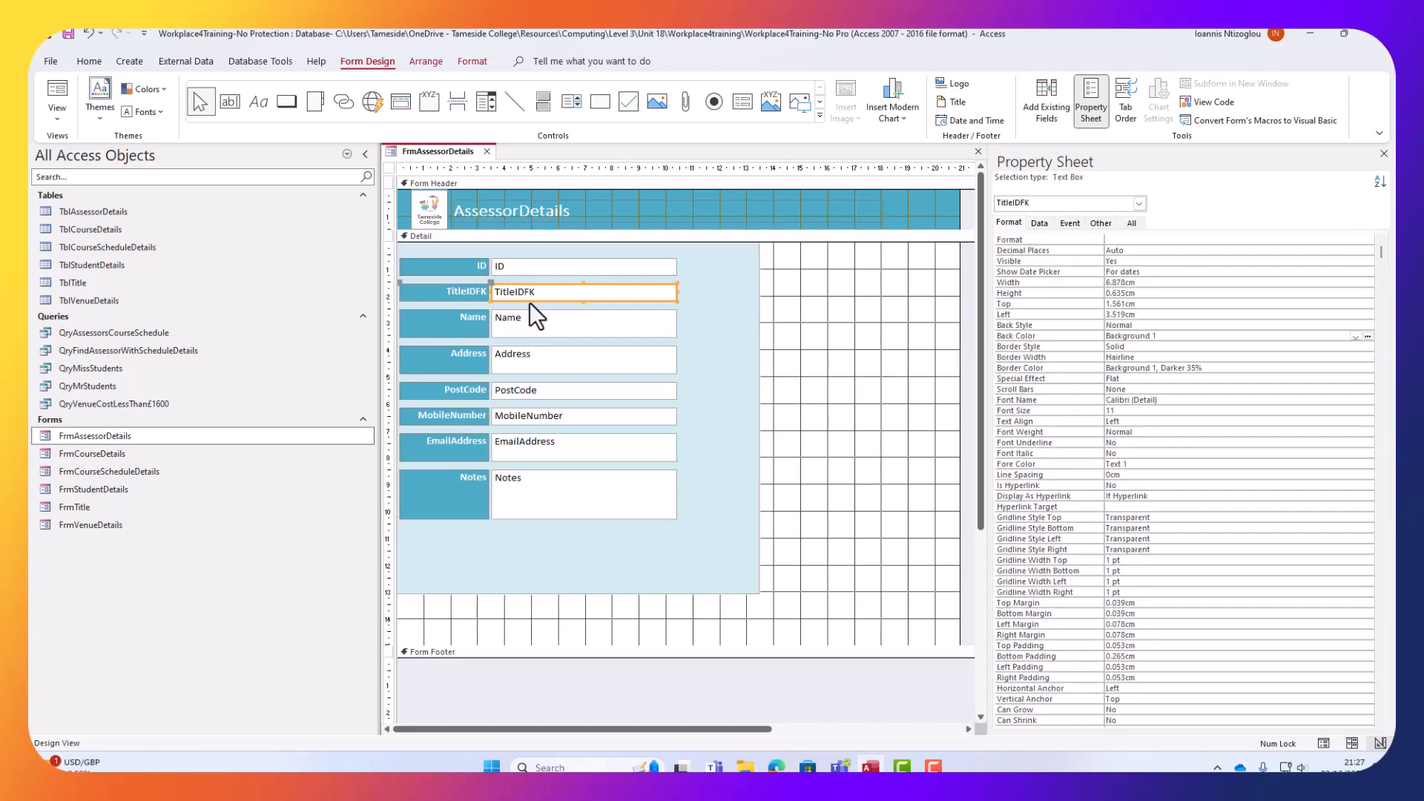
pyautogui.moveTo(530, 303); pyautogui.dragTo(646, 313)
pyautogui.moveTo(857, 343)
pyautogui.mouseDown()
pyautogui.moveTo(839, 338)
pyautogui.moveTo(867, 350)
pyautogui.moveTo(851, 357)
pyautogui.mouseUp()
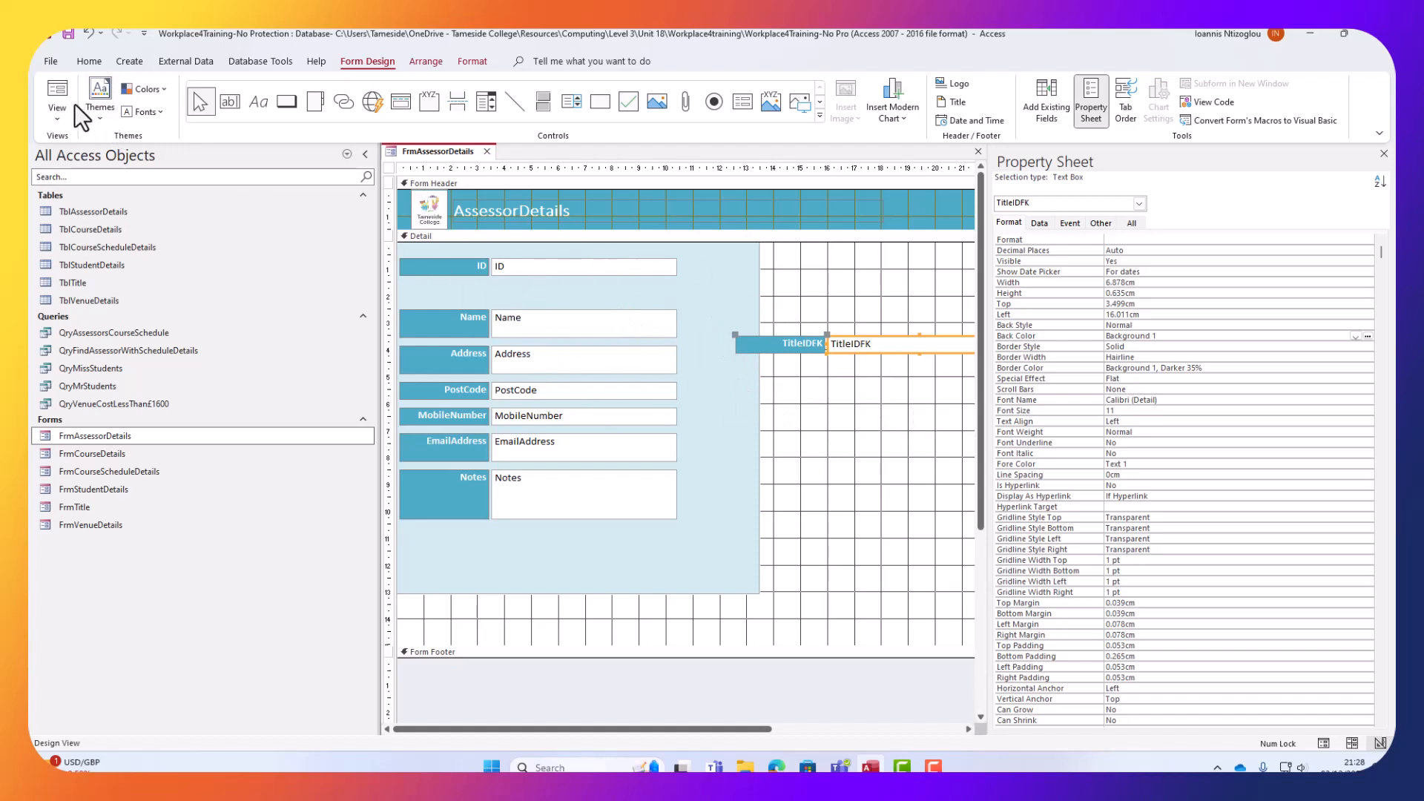
pyautogui.click(60, 123)
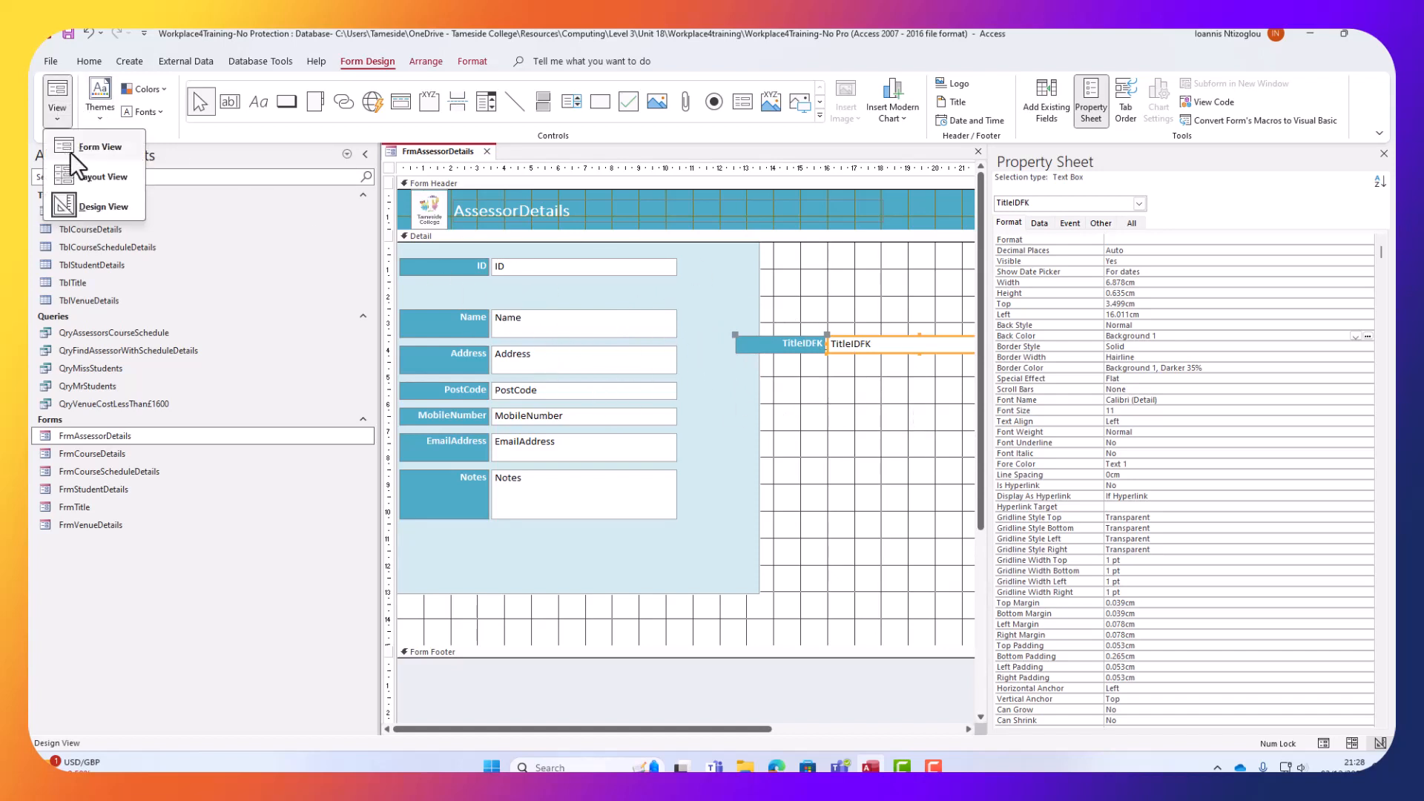
pyautogui.click(77, 145)
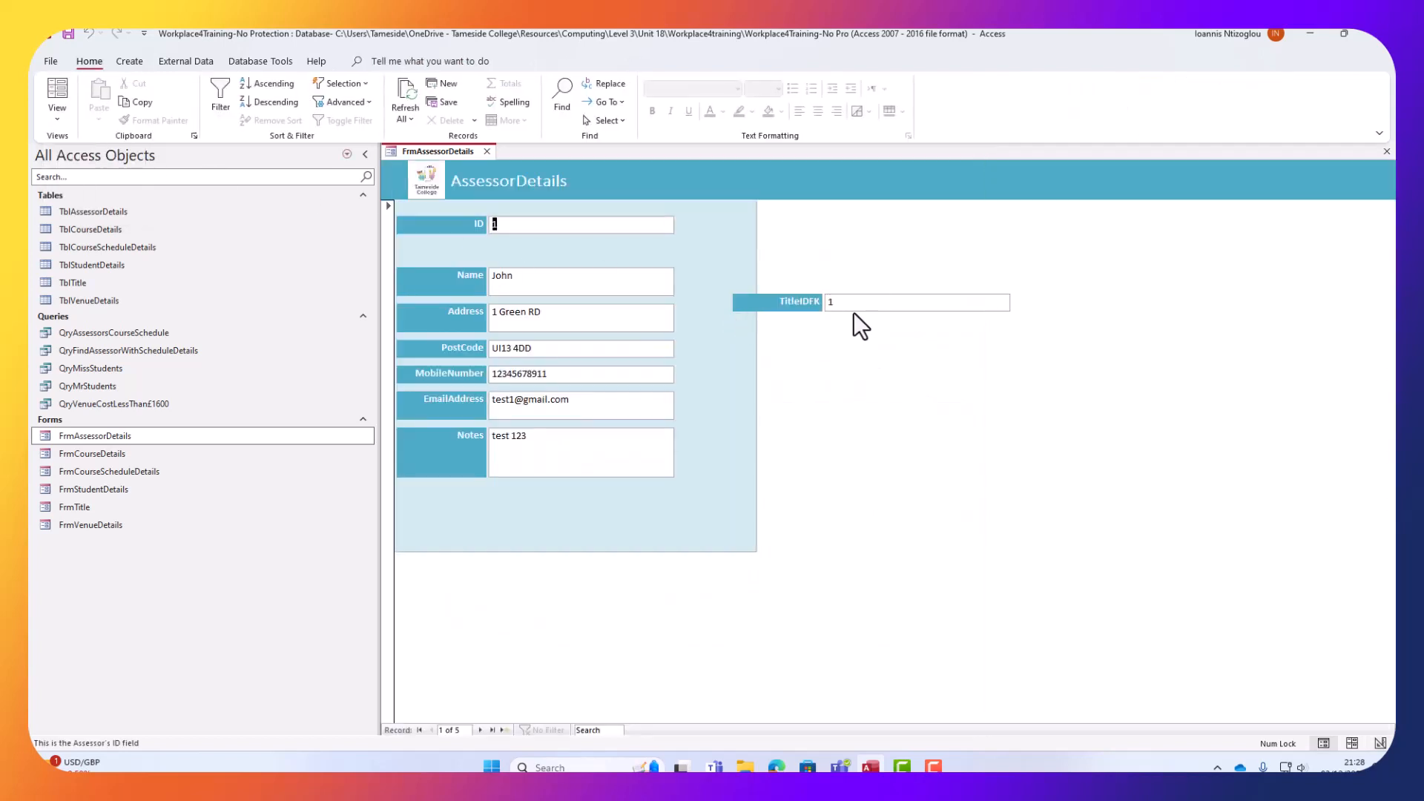
pyautogui.click(480, 731)
pyautogui.click(480, 731)
pyautogui.click(479, 730)
pyautogui.click(796, 301)
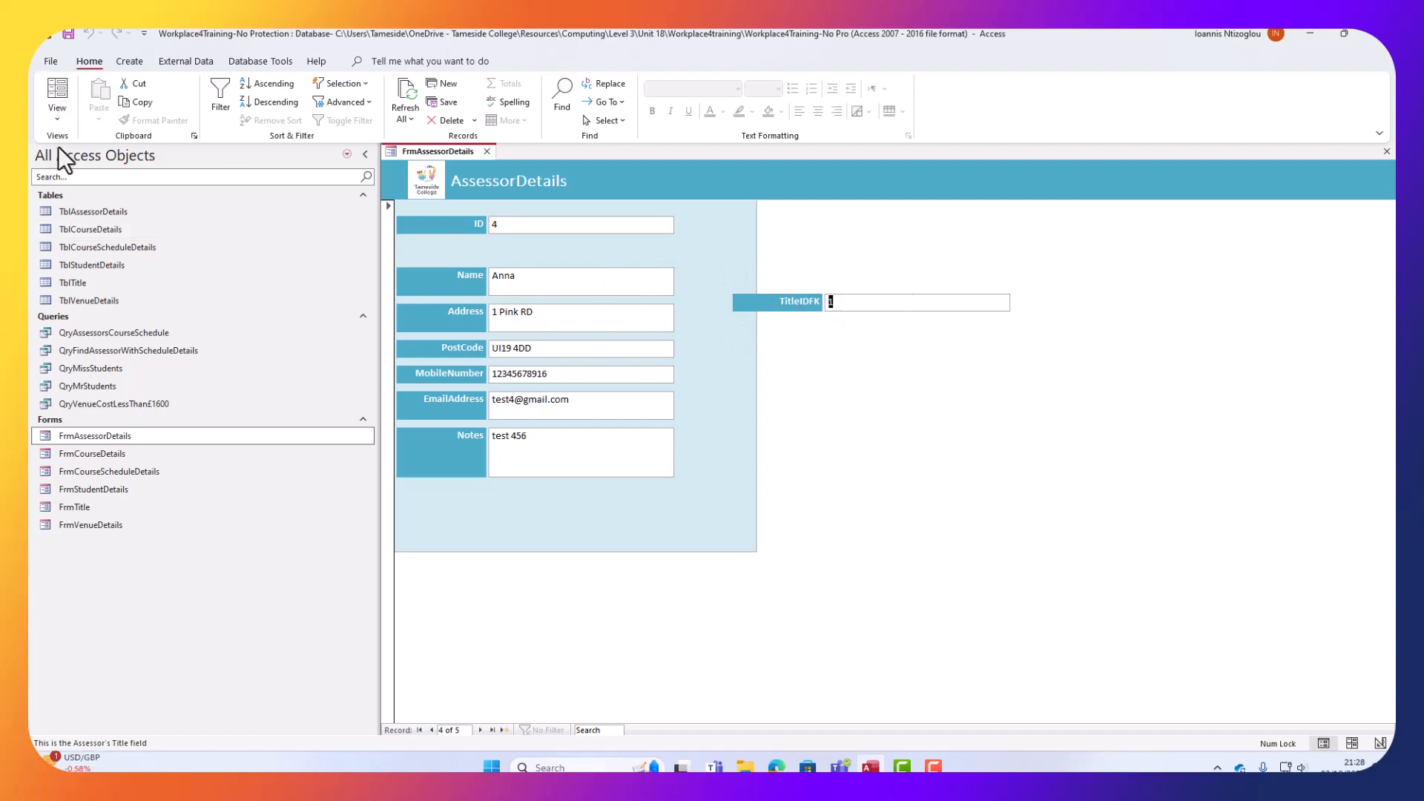
pyautogui.click(57, 119)
pyautogui.click(76, 199)
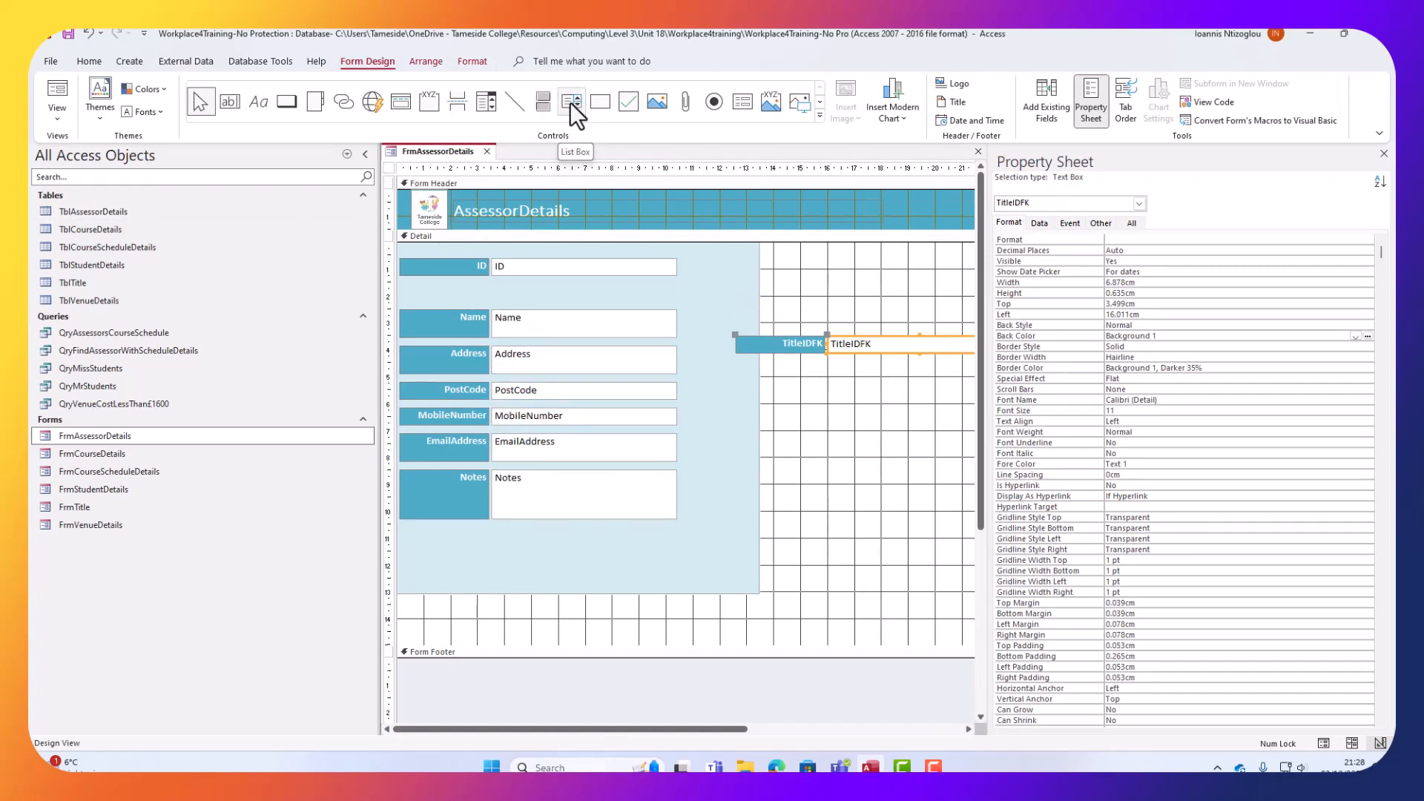
# Draw a combo box below ID that takes its values from the TblTitle table.
pyautogui.click(479, 104)
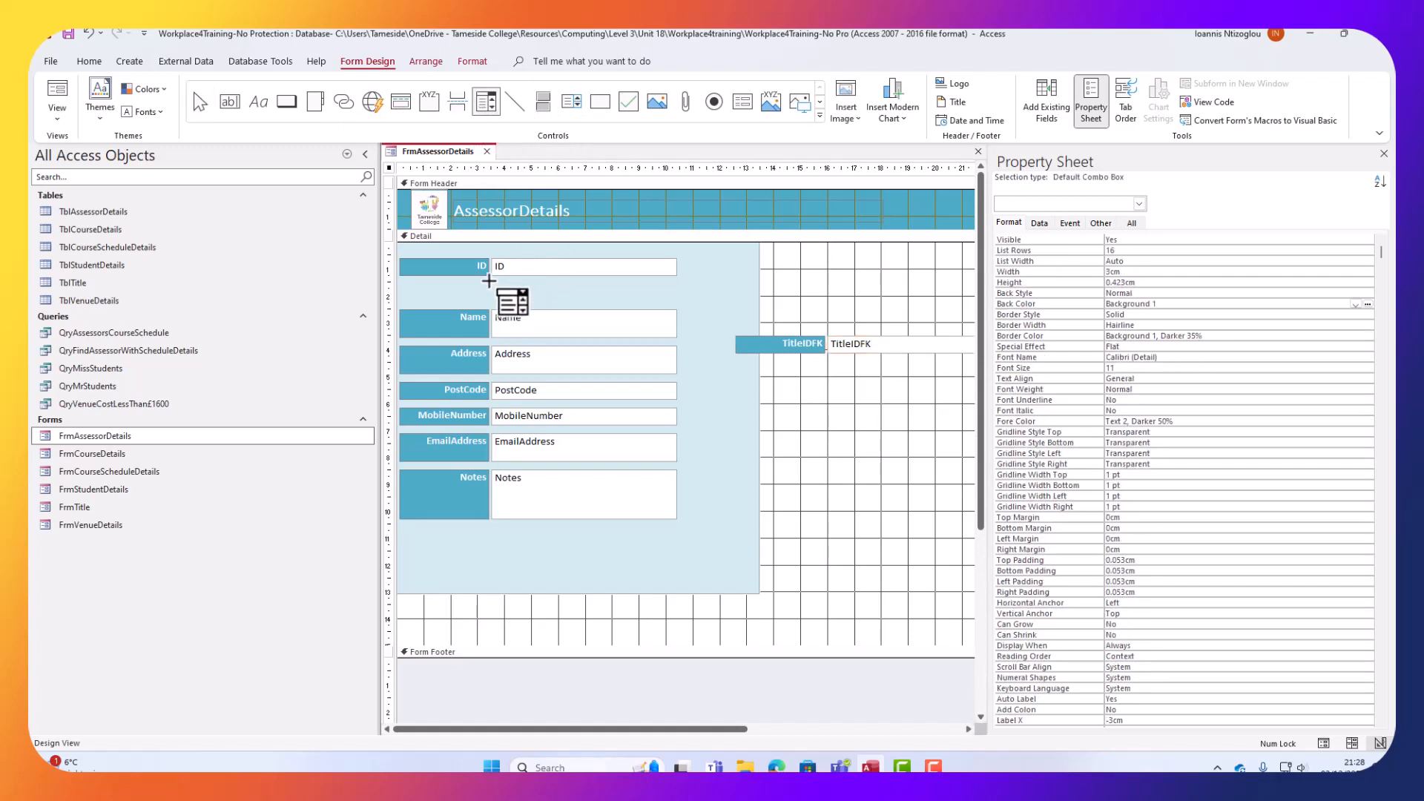
pyautogui.moveTo(491, 283); pyautogui.dragTo(673, 299)
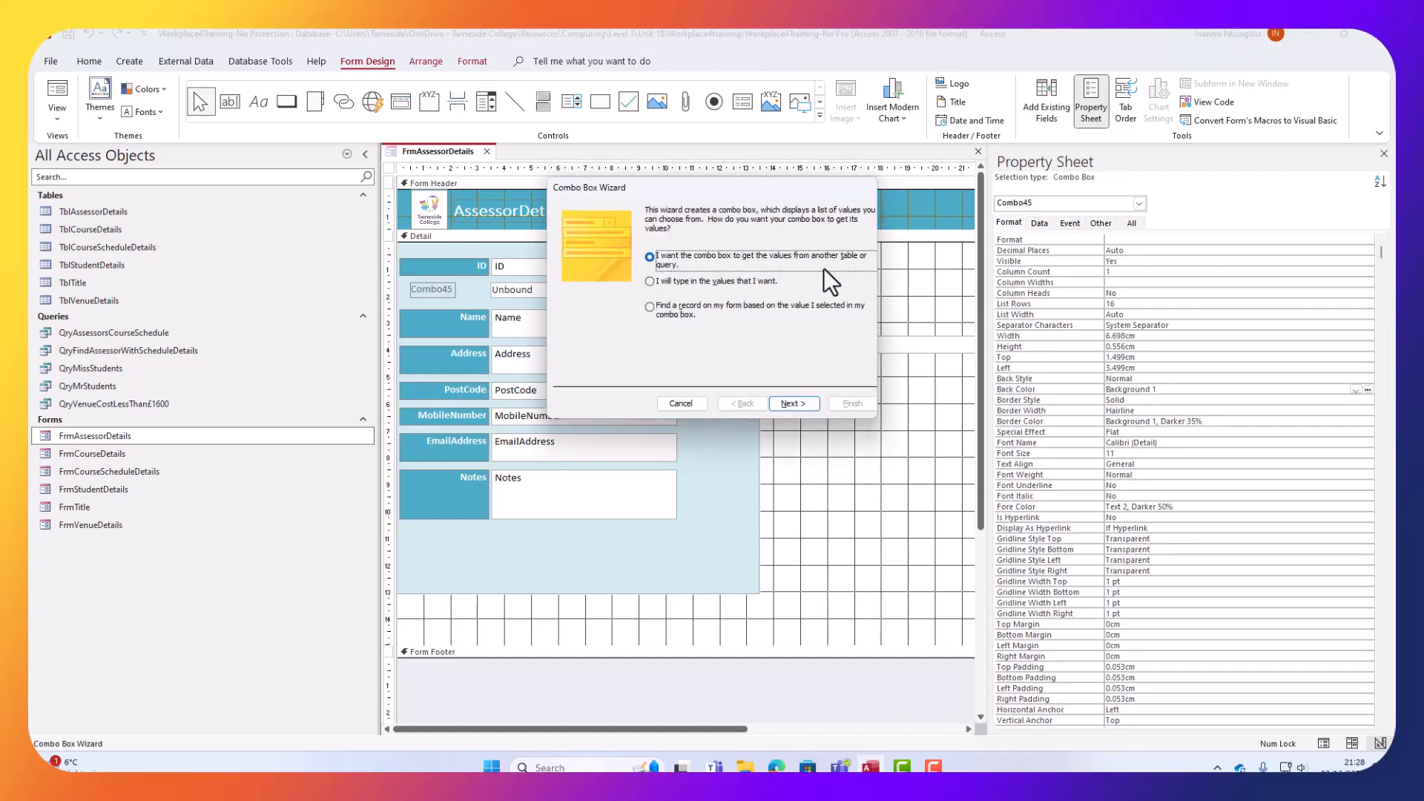
pyautogui.click(789, 406)
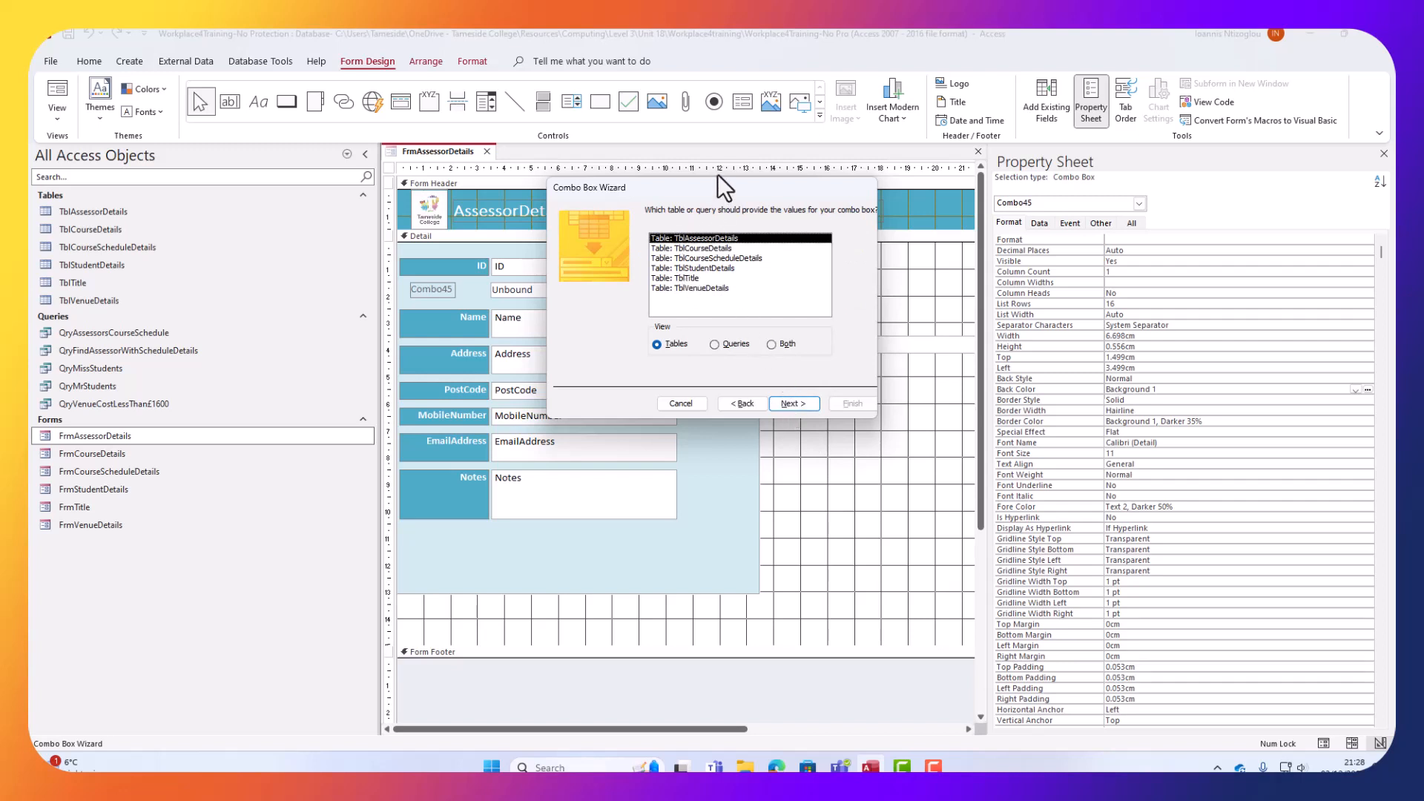
pyautogui.moveTo(713, 189); pyautogui.dragTo(510, 383)
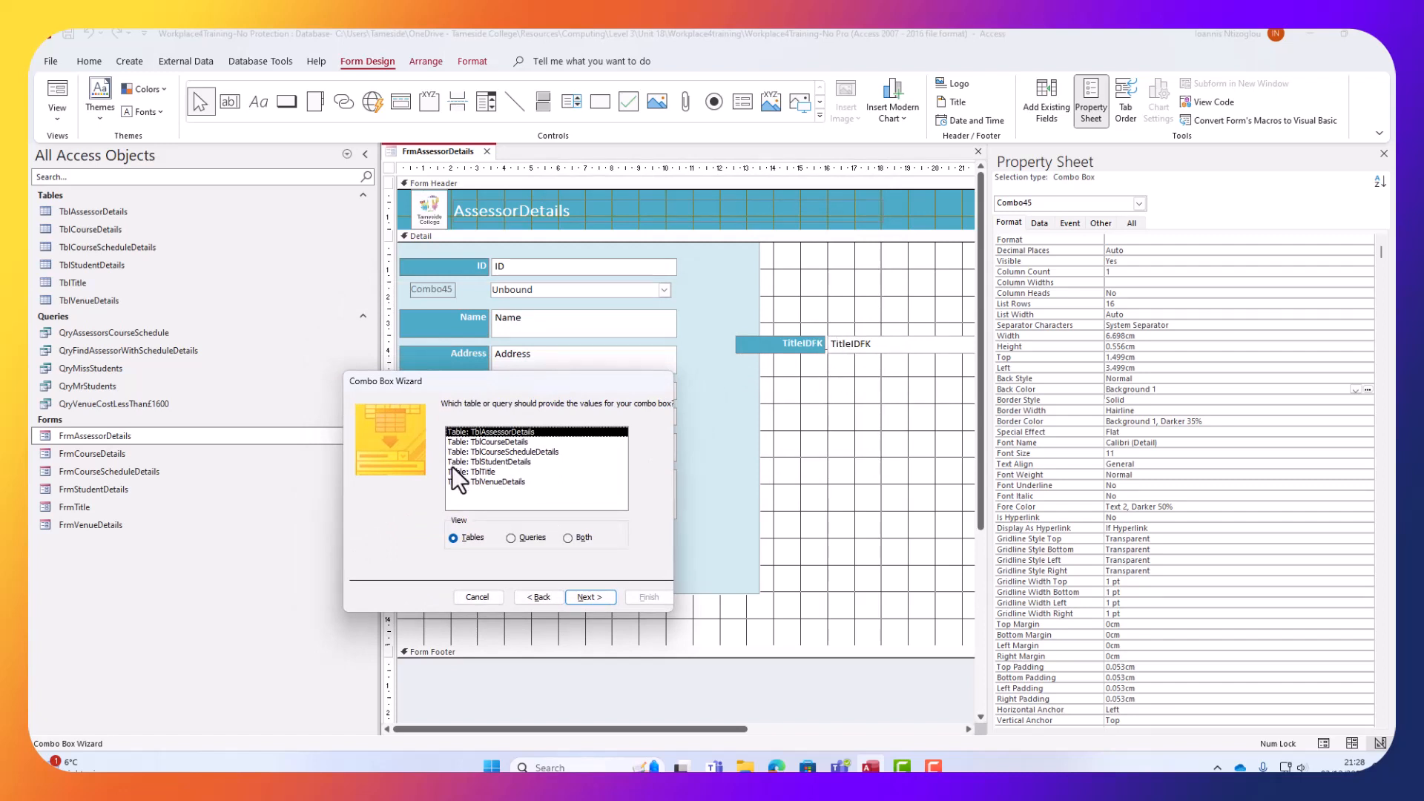
pyautogui.click(493, 473)
pyautogui.click(571, 598)
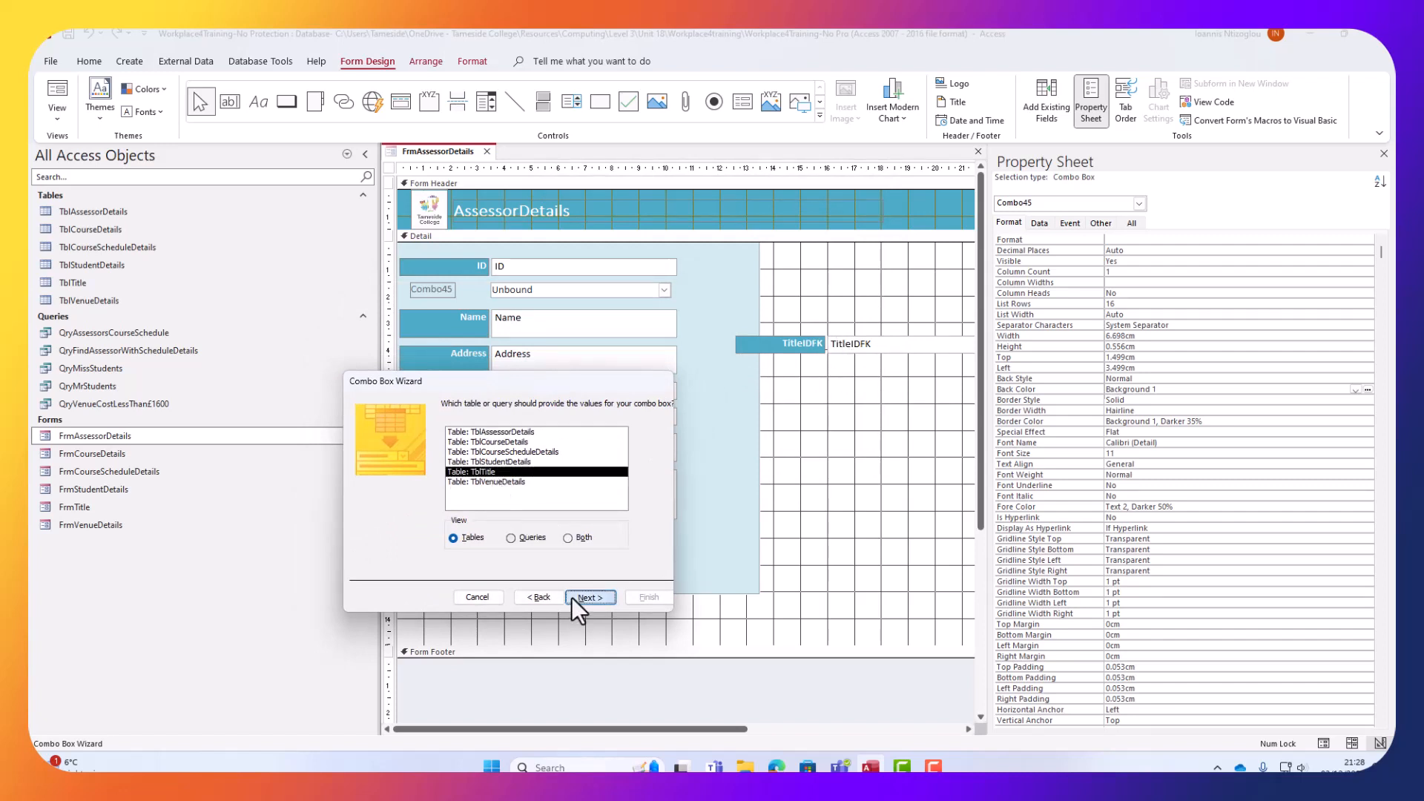
# Use the Name field for the combo box list, sorted by Name.
pyautogui.click(365, 511)
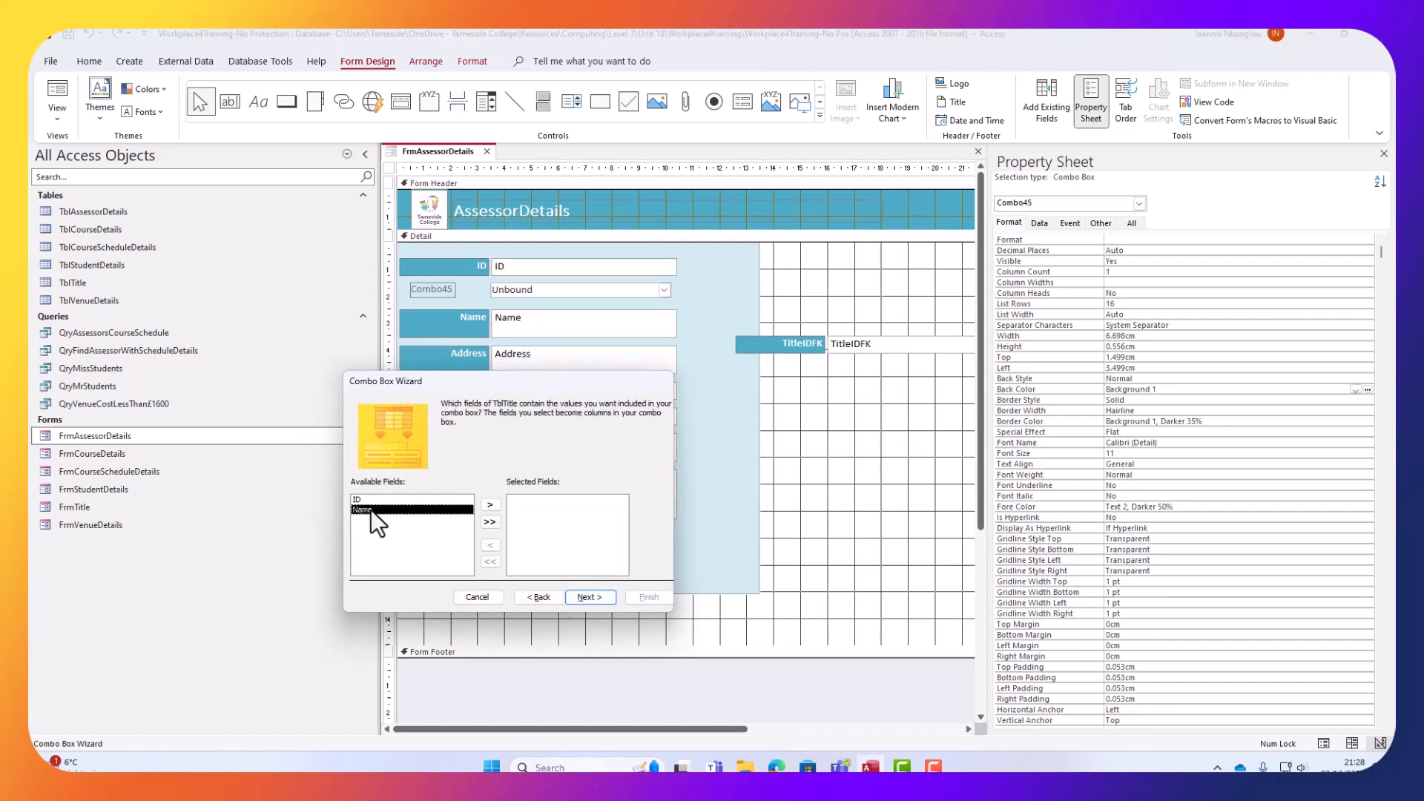
pyautogui.click(483, 509)
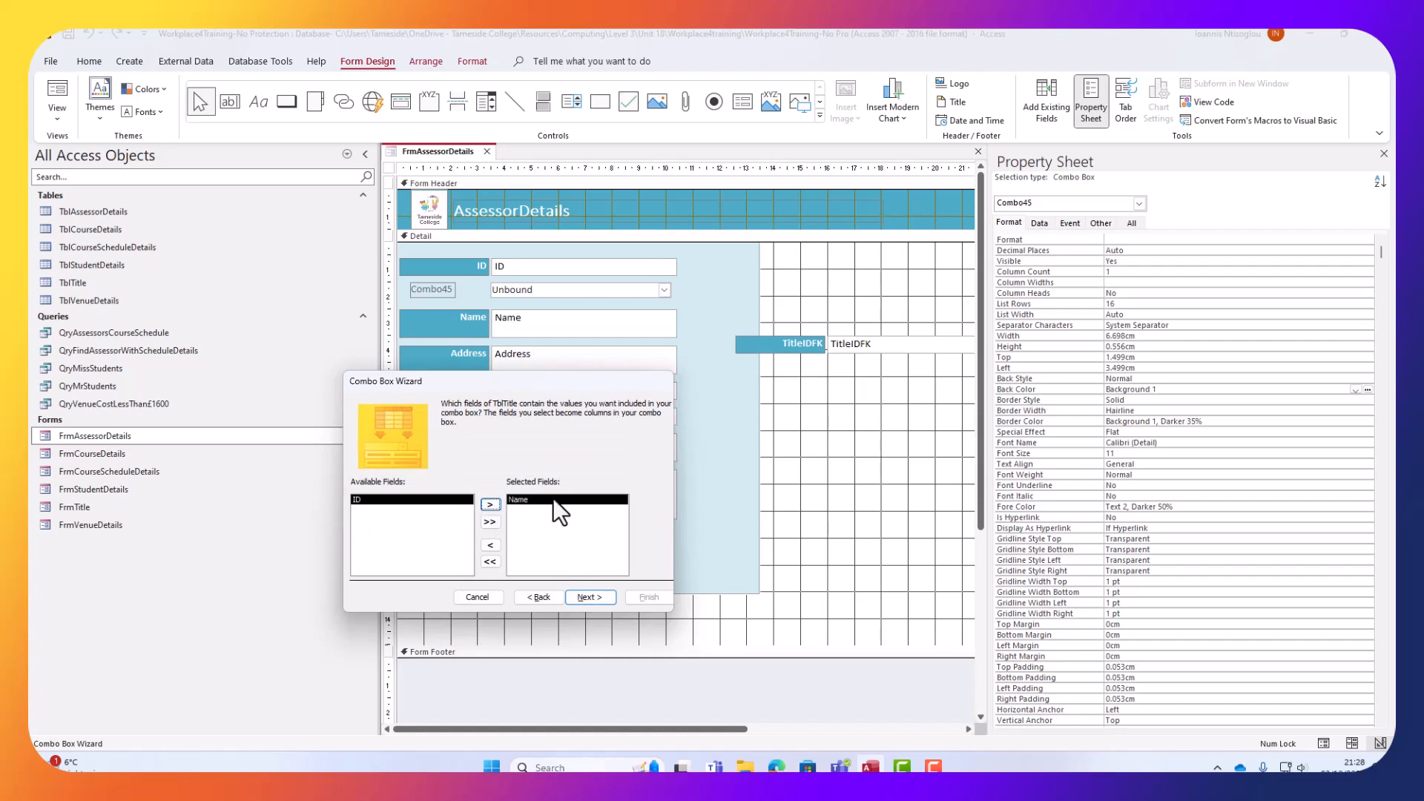
pyautogui.click(576, 596)
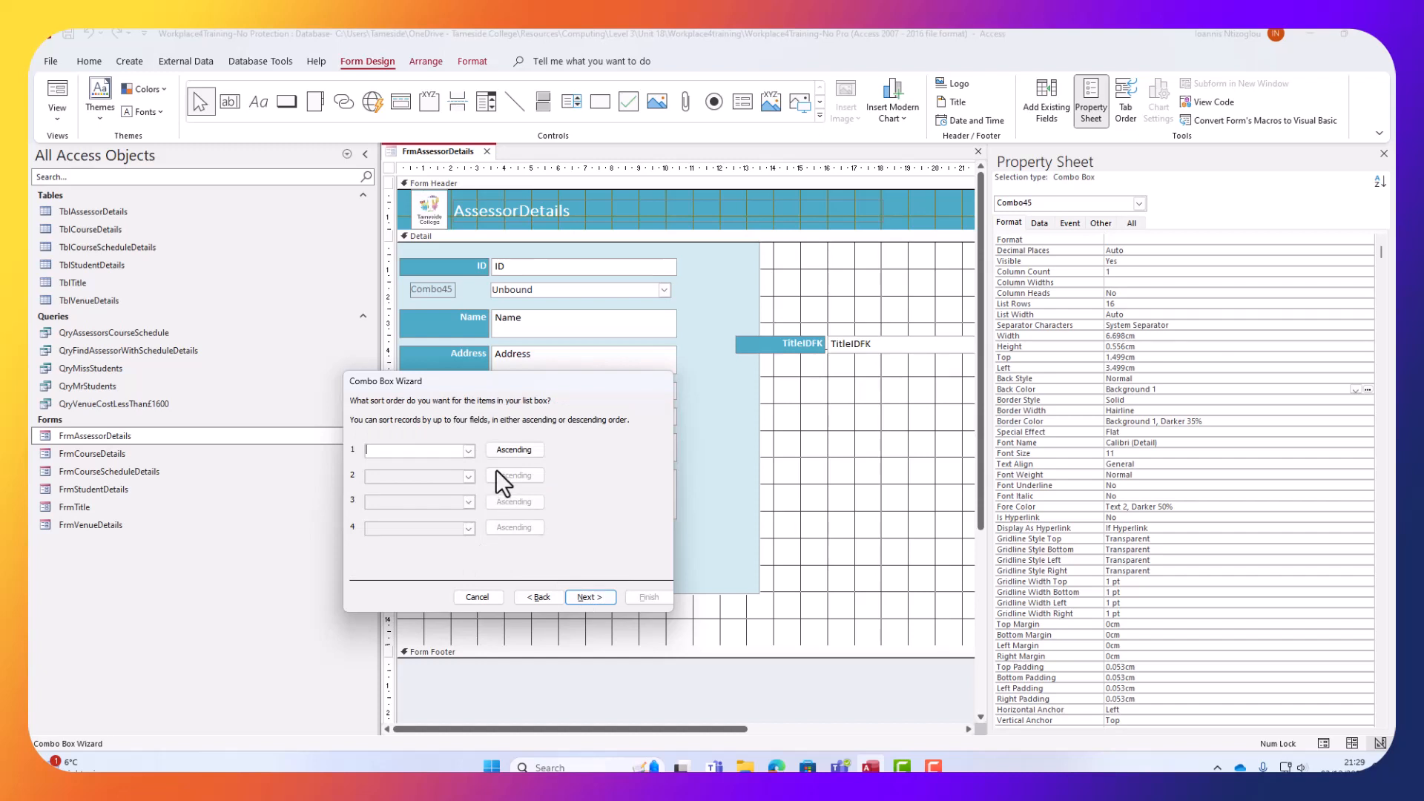
pyautogui.click(471, 452)
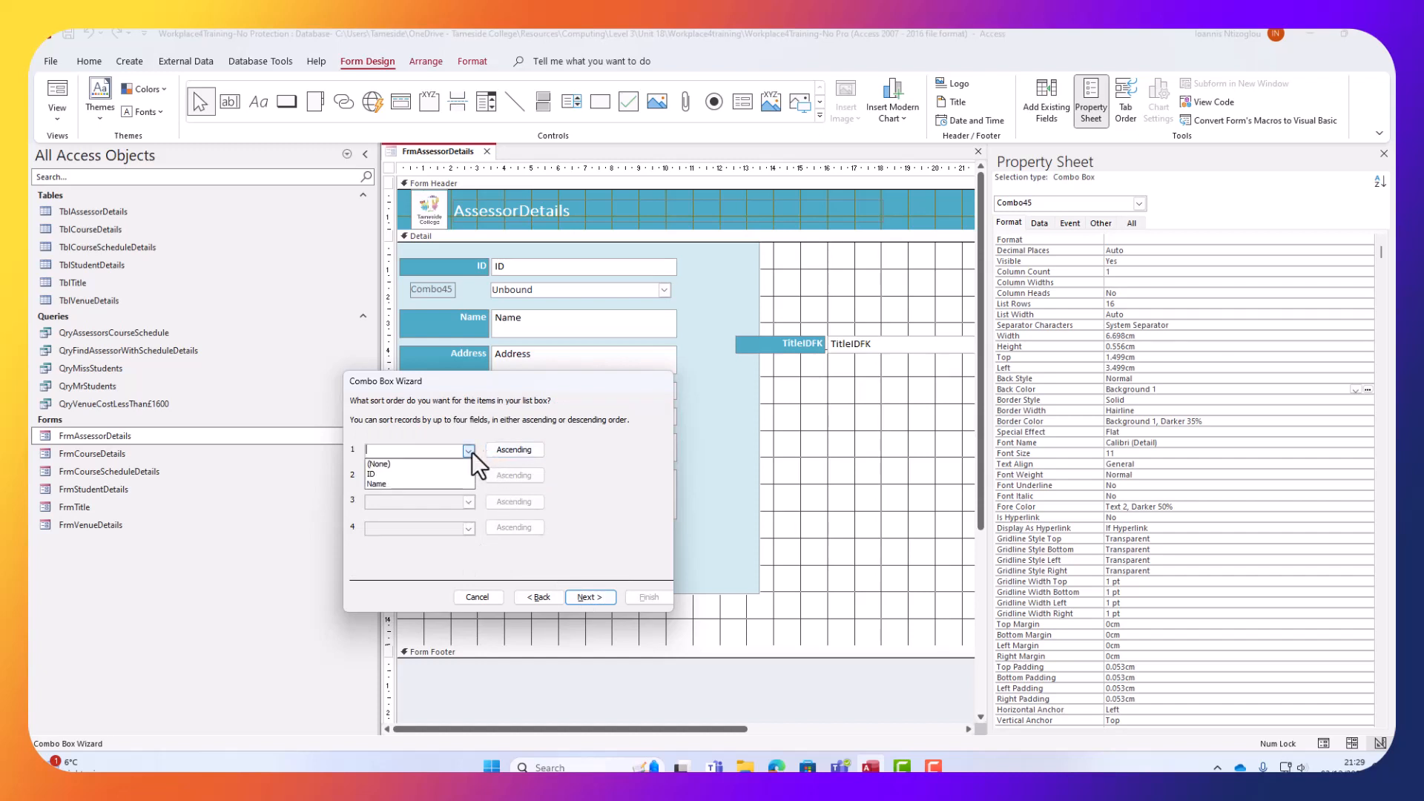
pyautogui.click(398, 485)
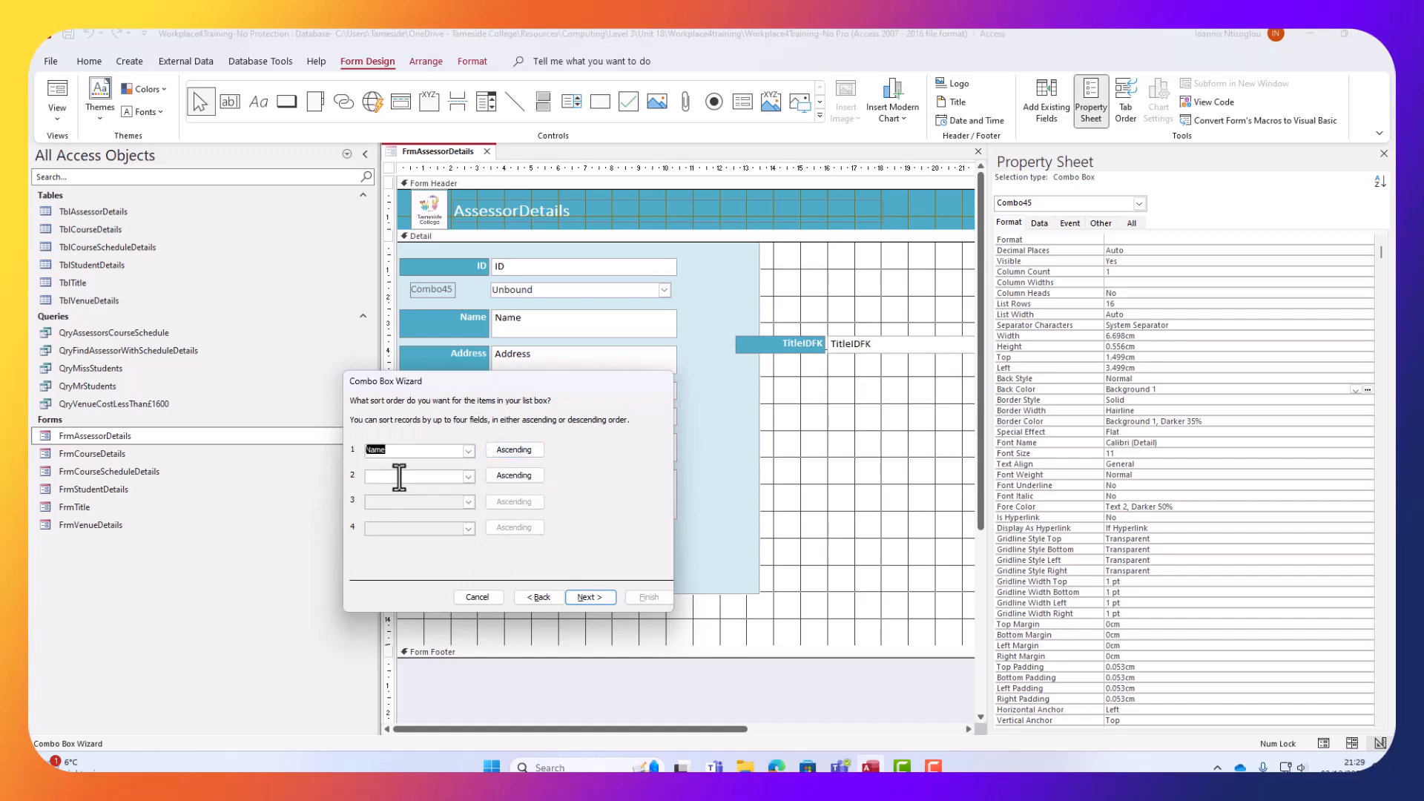
pyautogui.click(584, 598)
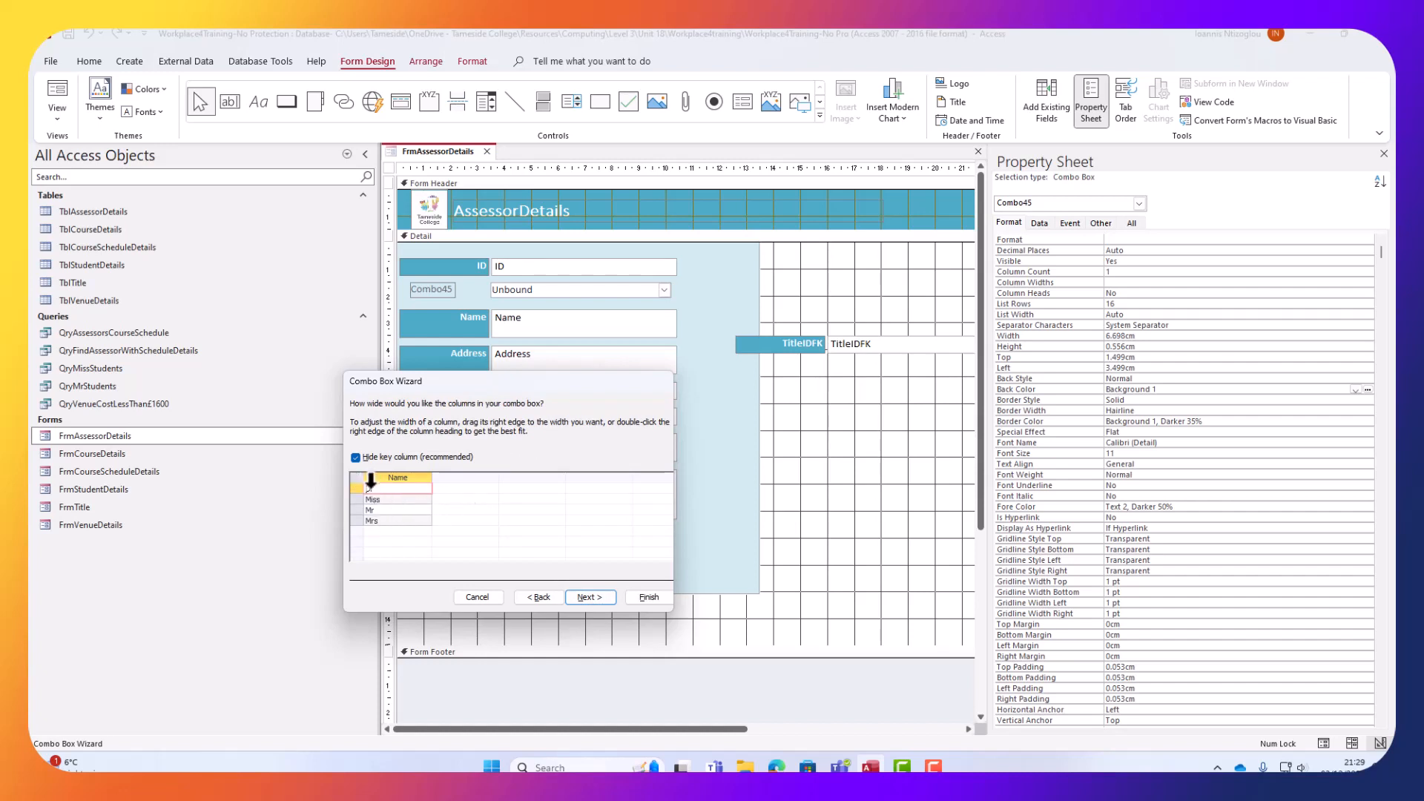
# Store the chosen value in TitleIDFK and label the combo box cmdTitle.
pyautogui.click(577, 594)
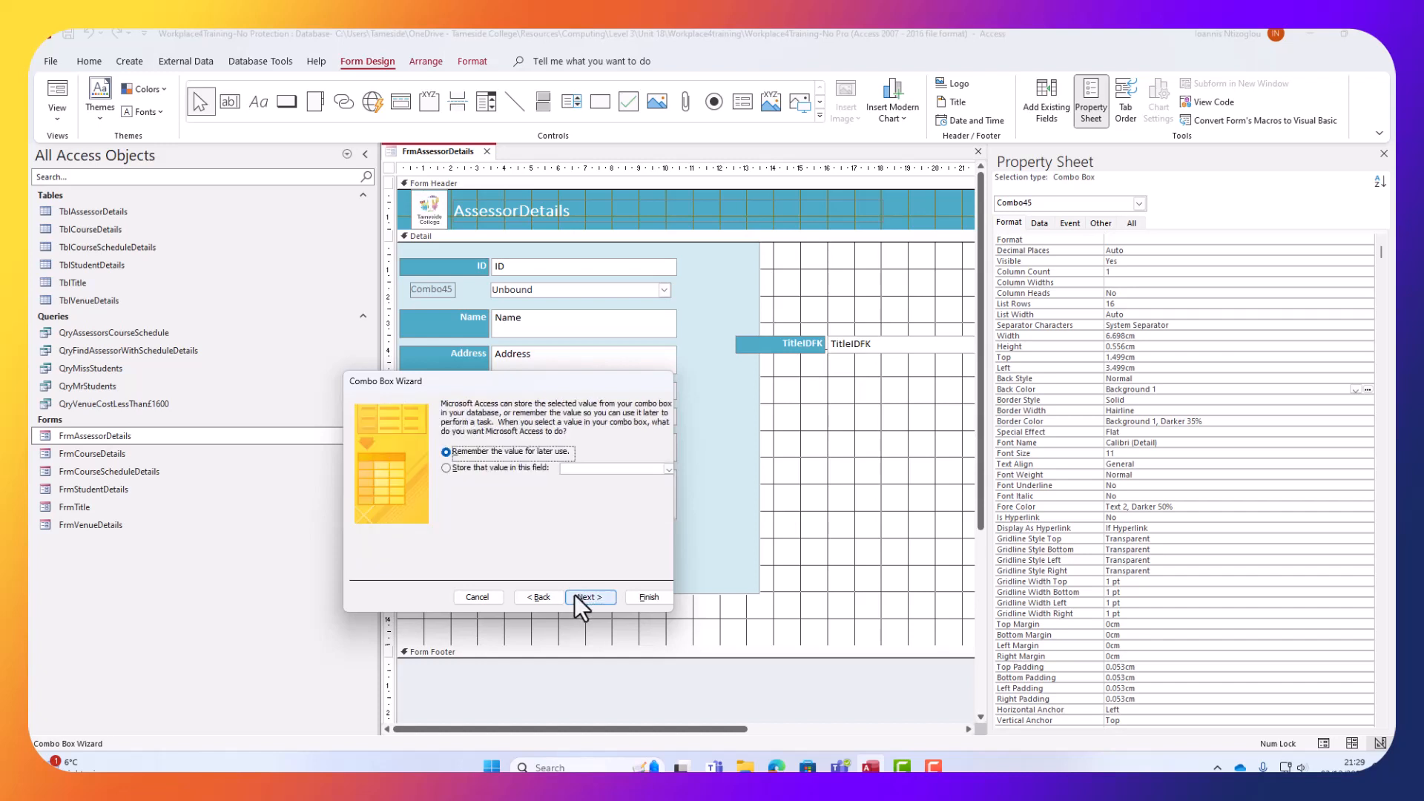
pyautogui.click(451, 467)
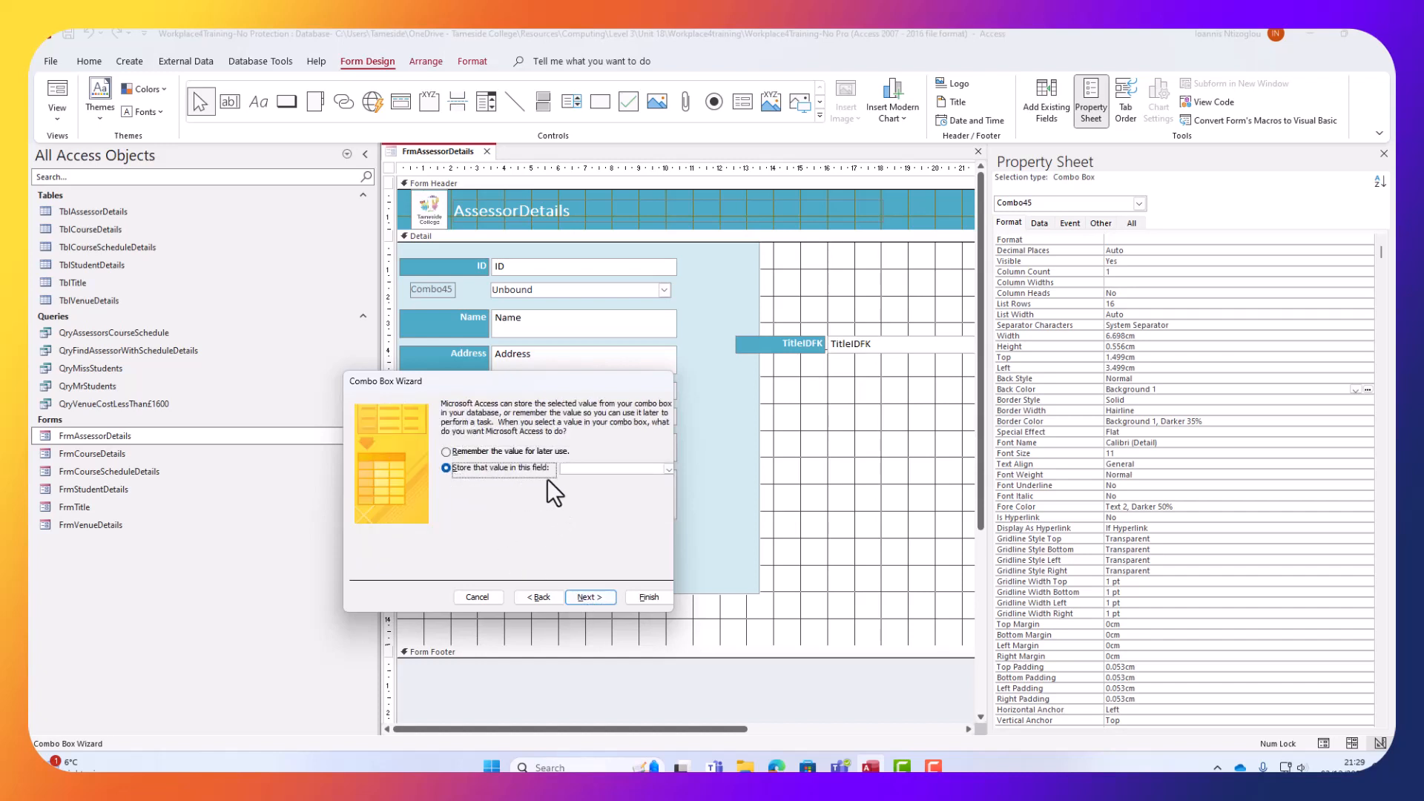
pyautogui.click(668, 470)
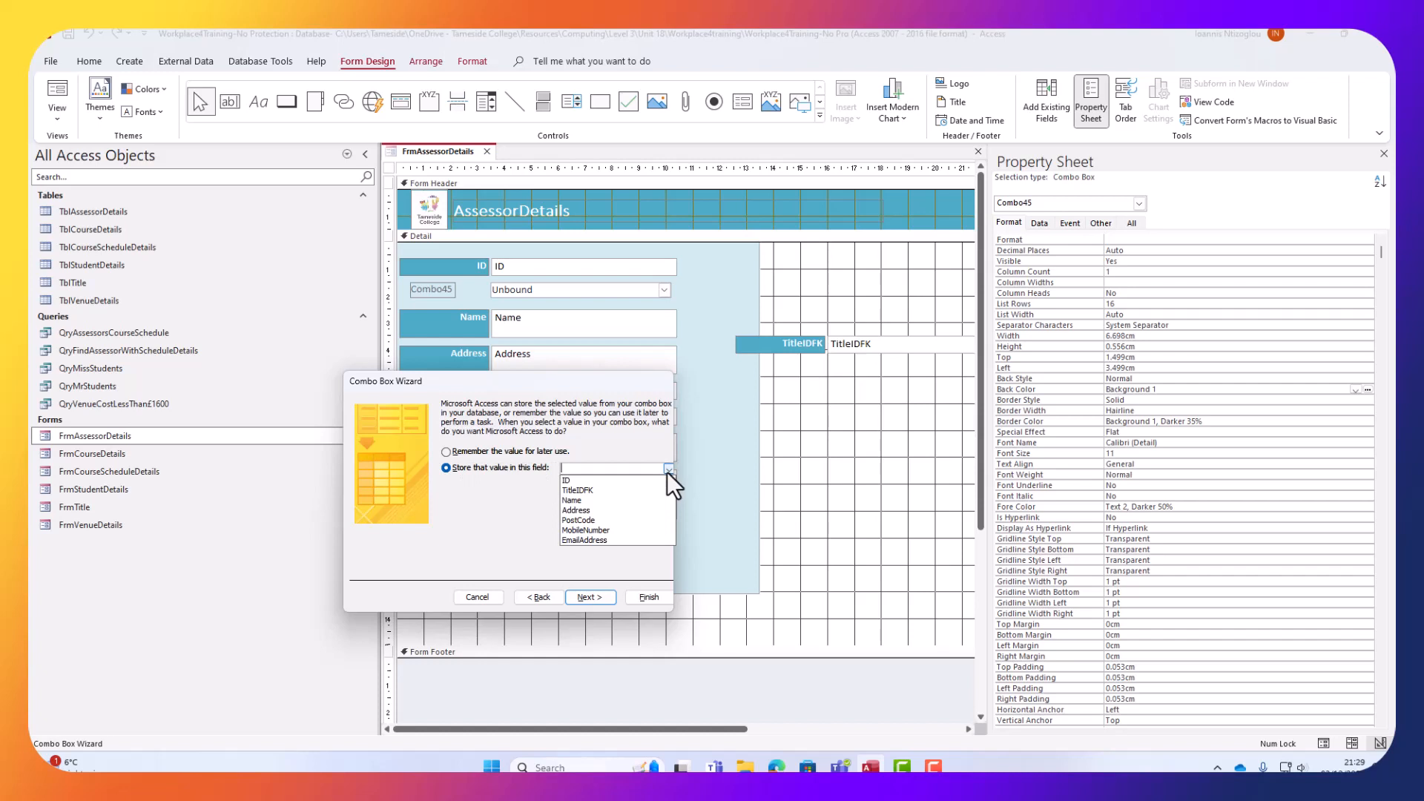
pyautogui.click(592, 492)
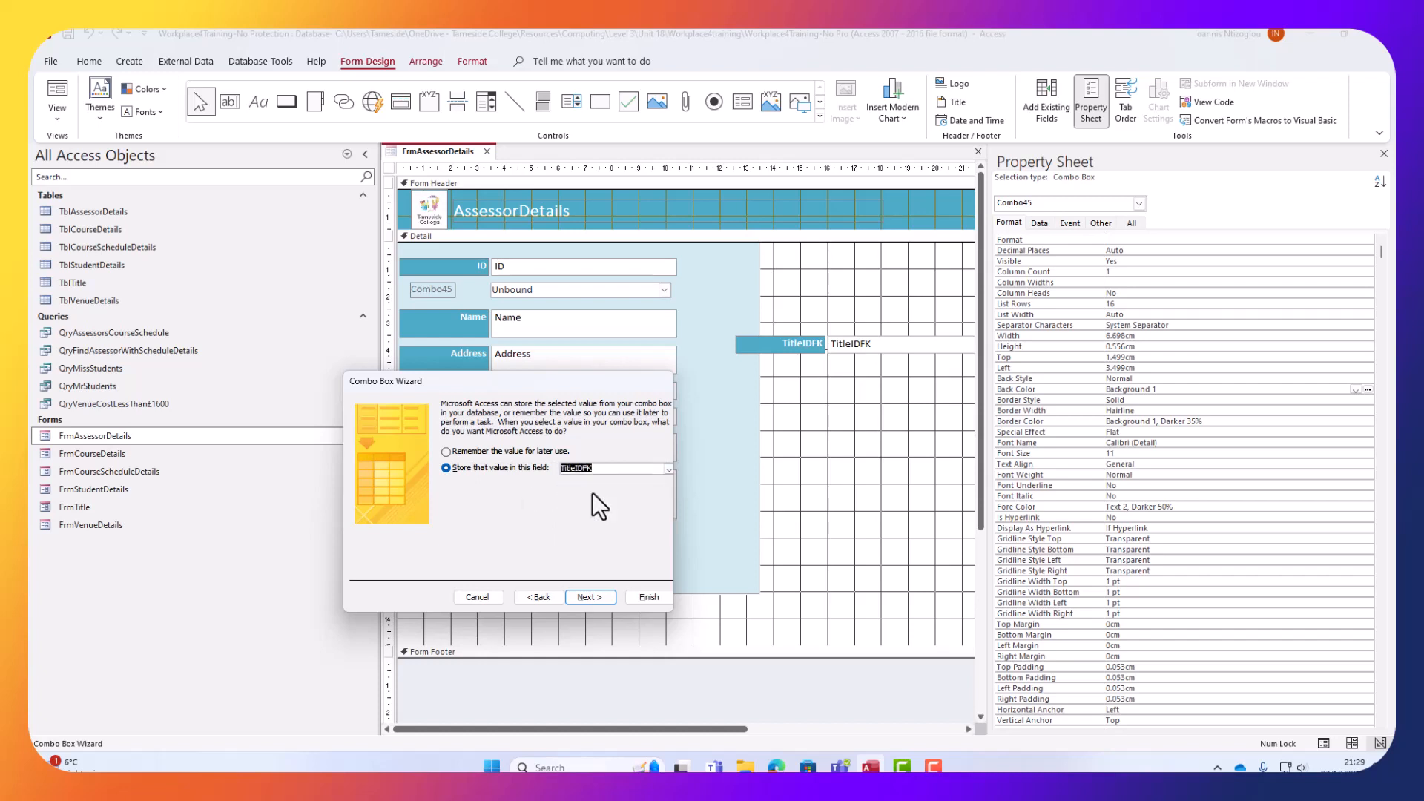
pyautogui.click(588, 598)
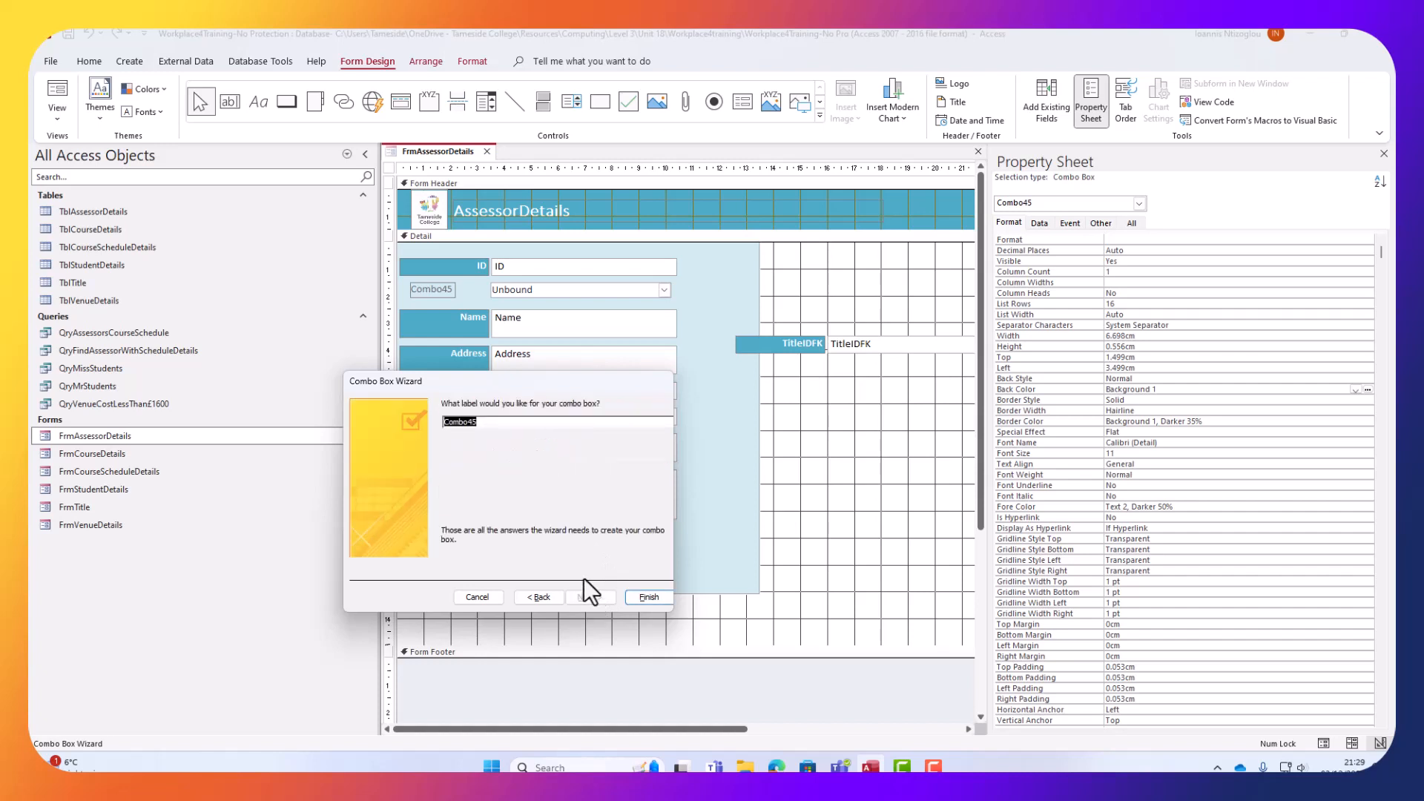
pyautogui.write('cmdTitle')
# Finish the combo box and copy the TitleIDFK label and text box styles onto it with Format Painter.
pyautogui.click(649, 597)
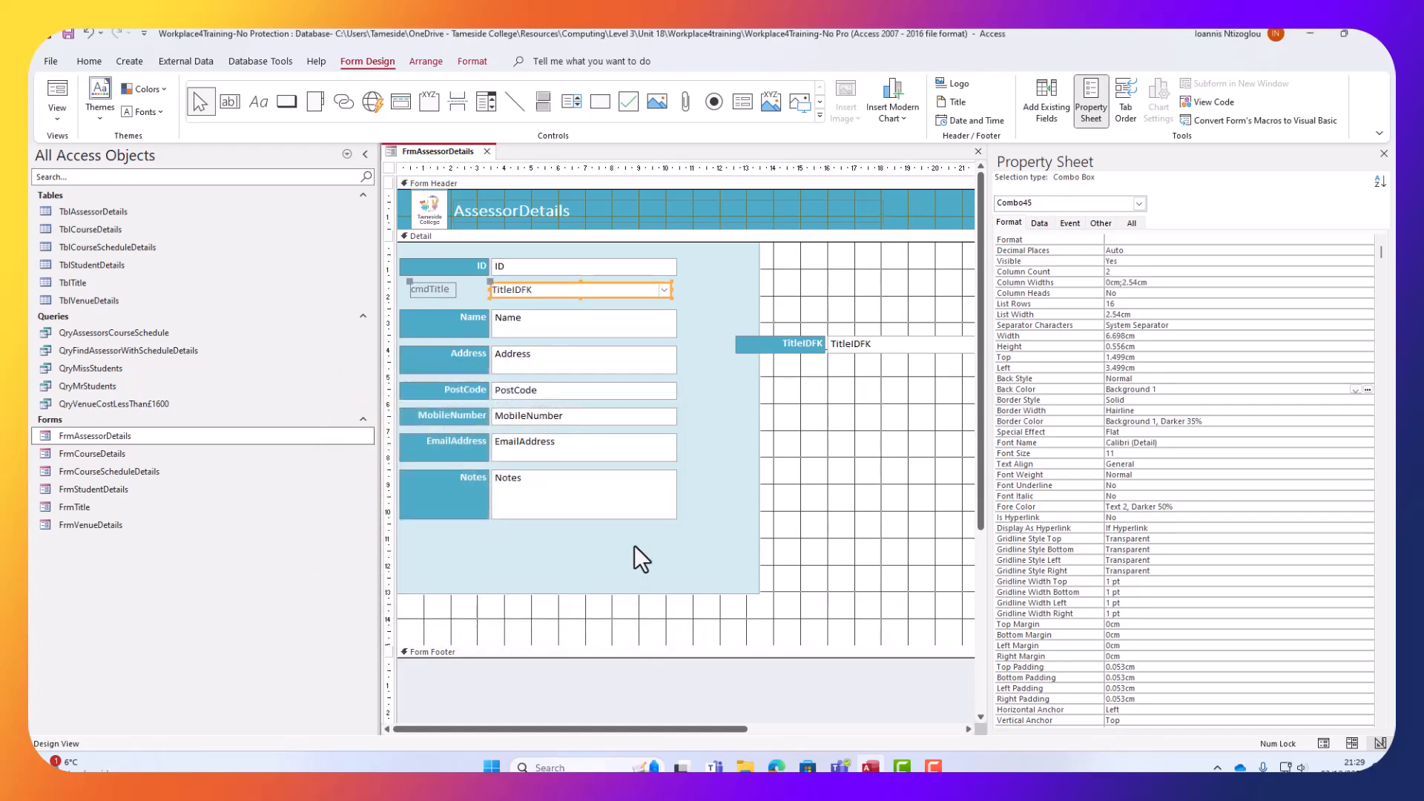
pyautogui.click(807, 341)
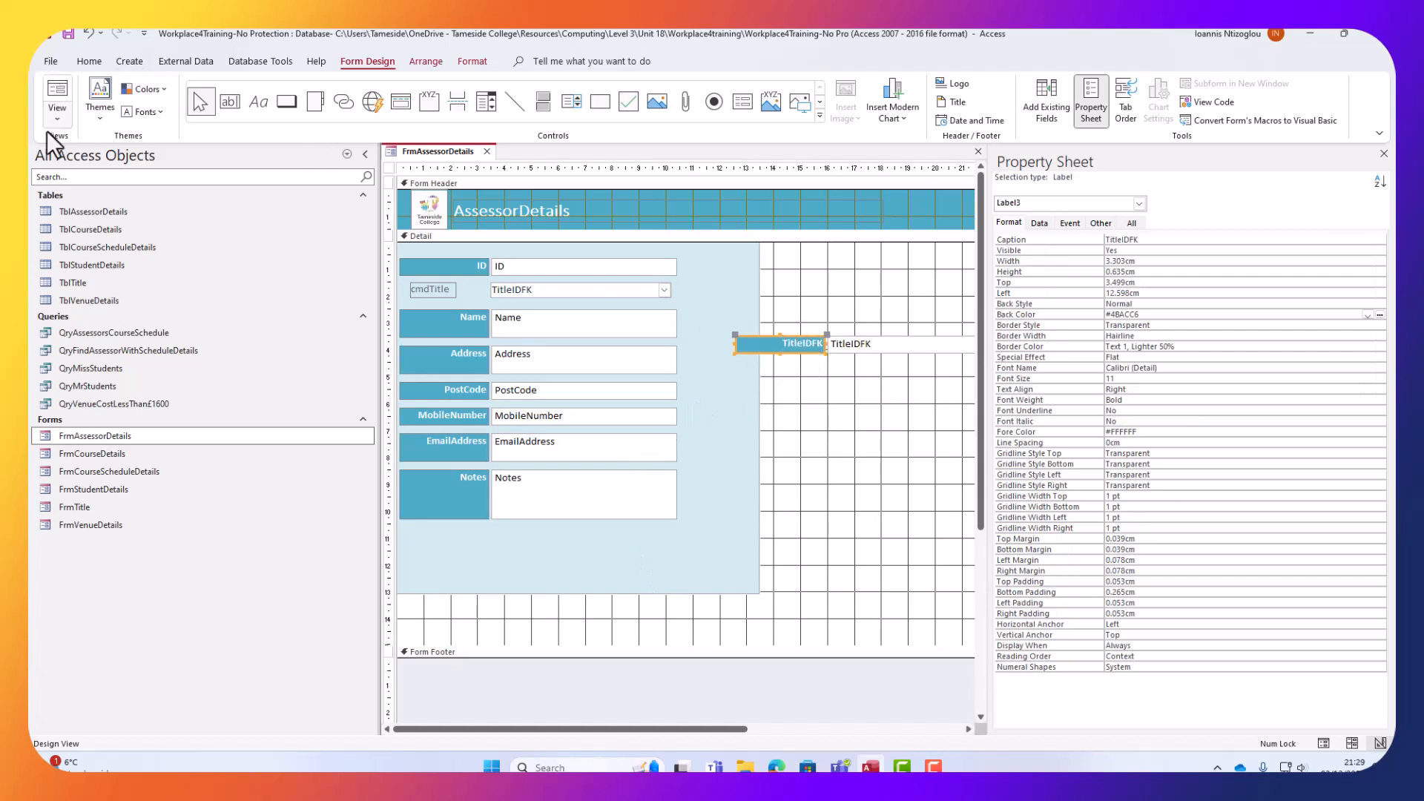
pyautogui.click(89, 62)
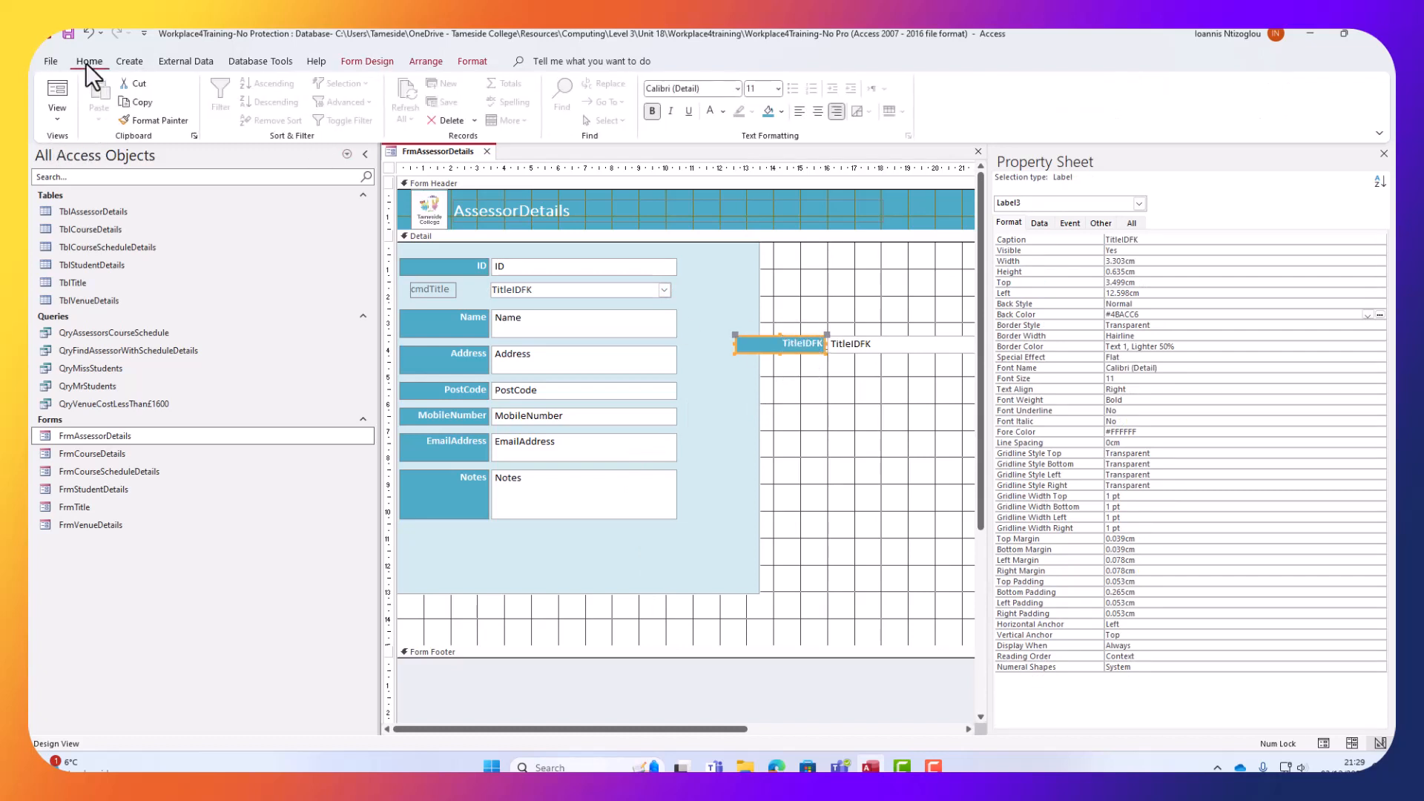
pyautogui.click(134, 118)
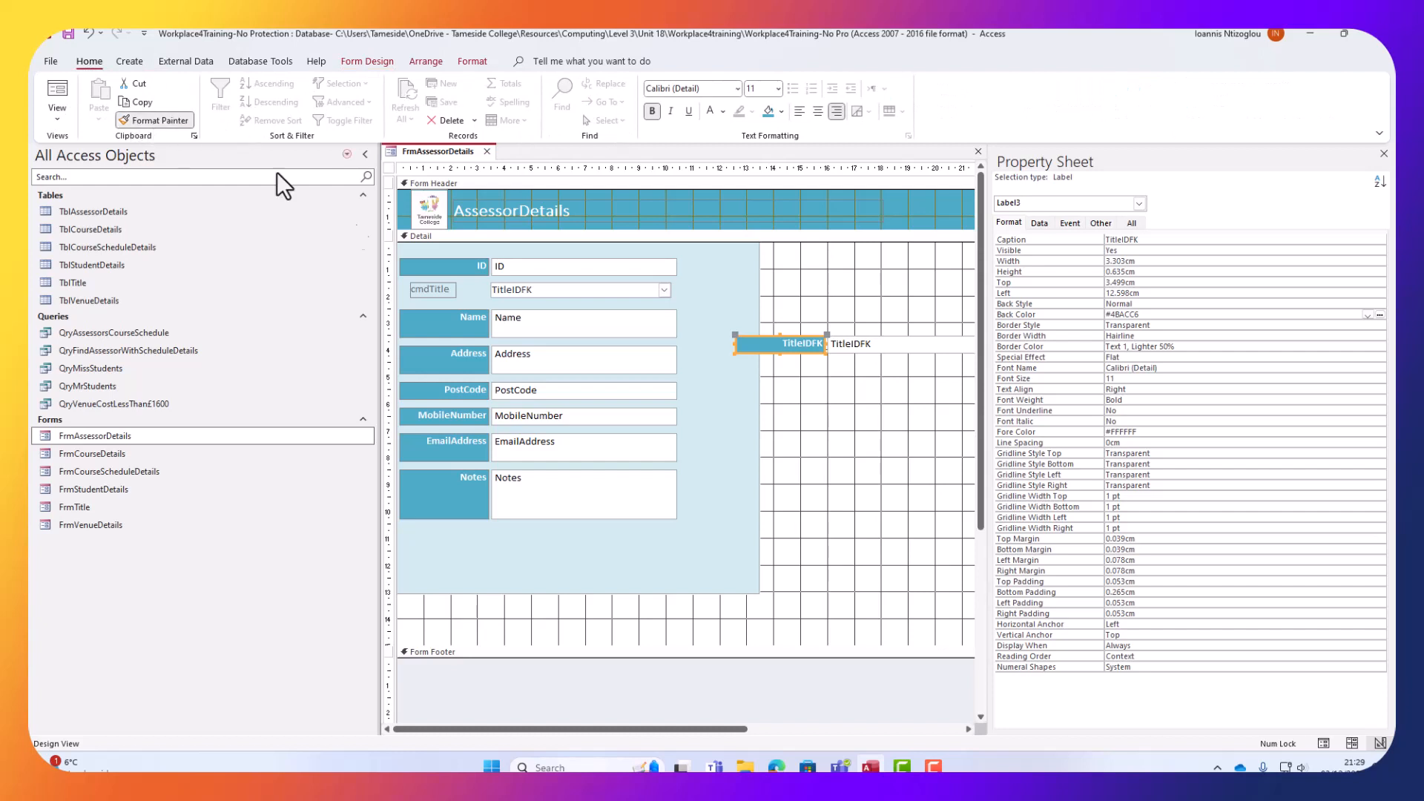
pyautogui.click(433, 290)
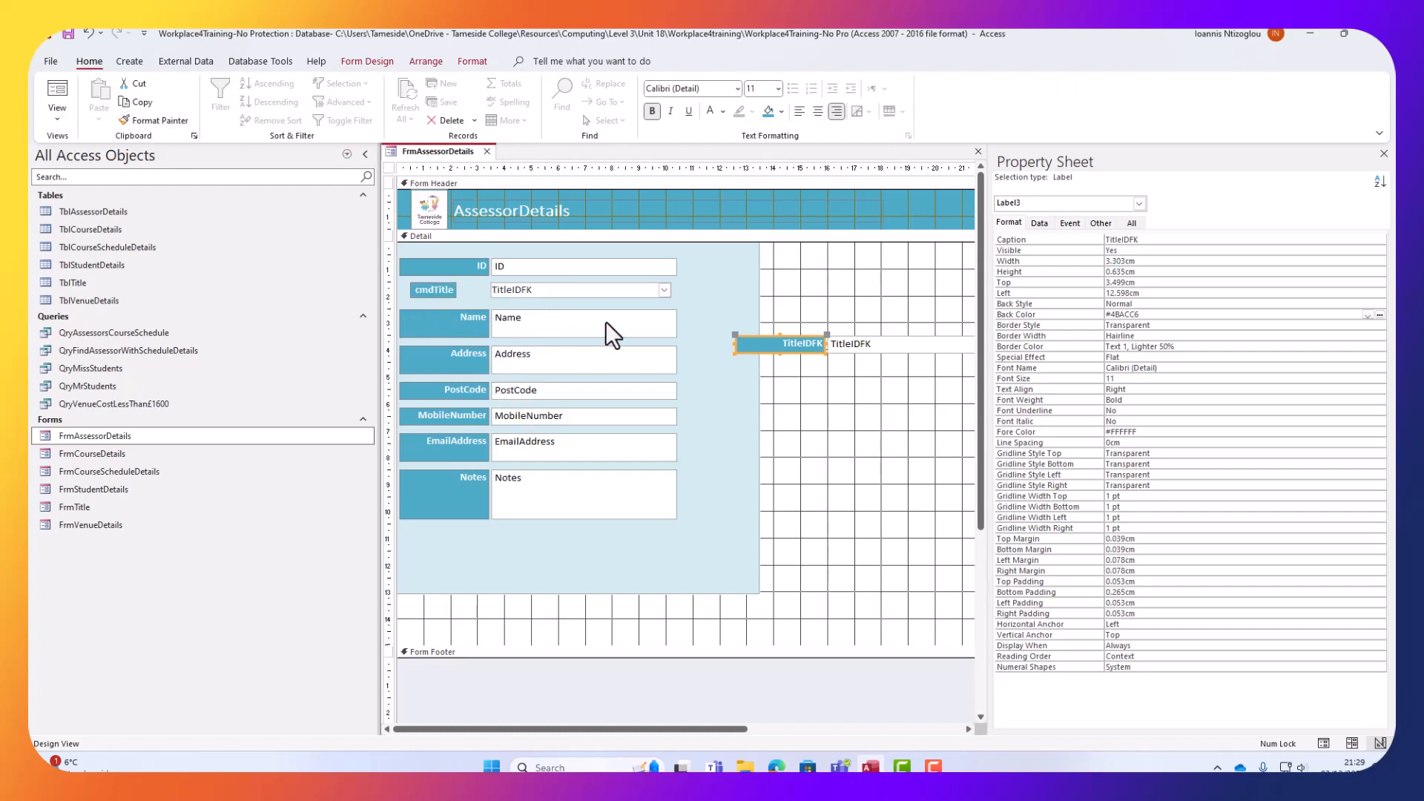
pyautogui.click(855, 350)
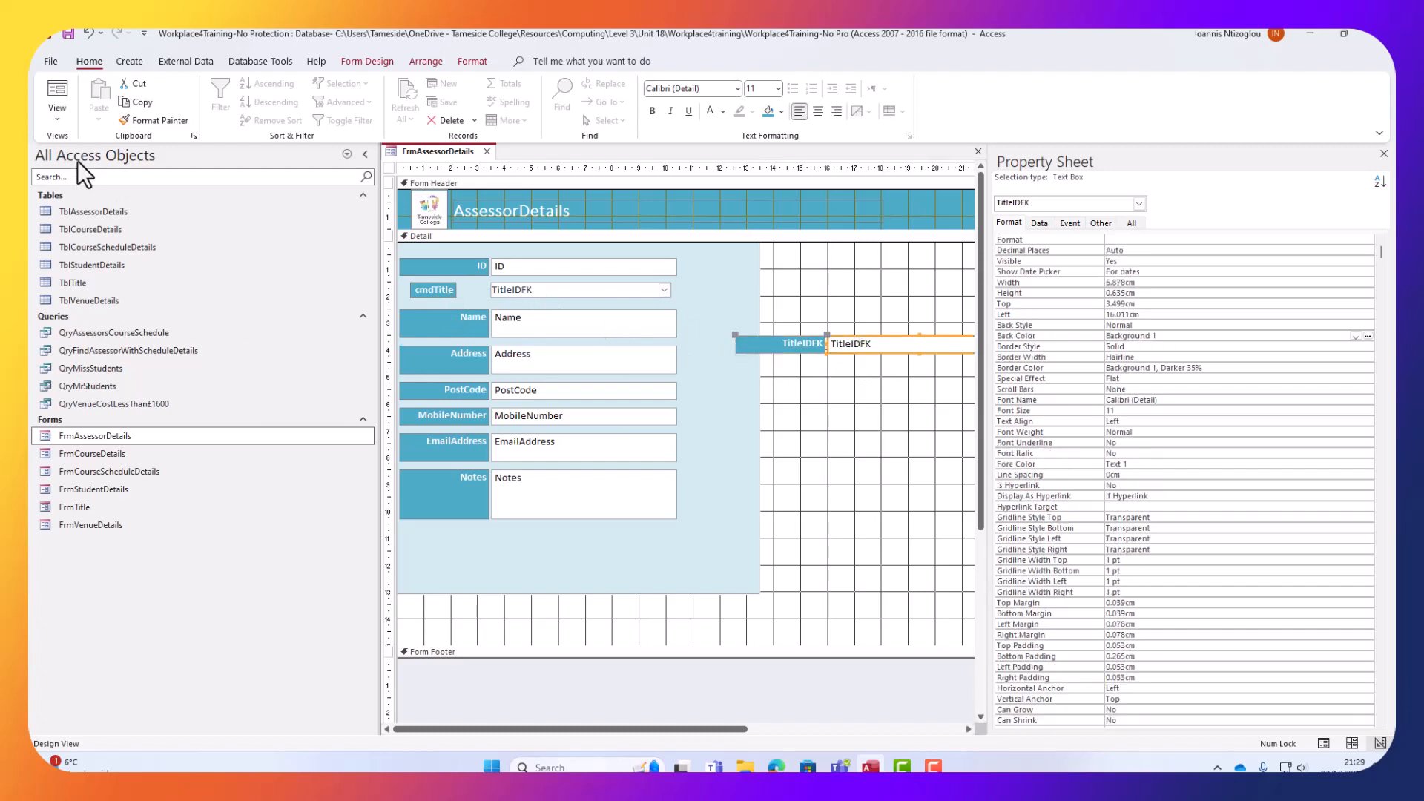
pyautogui.click(558, 283)
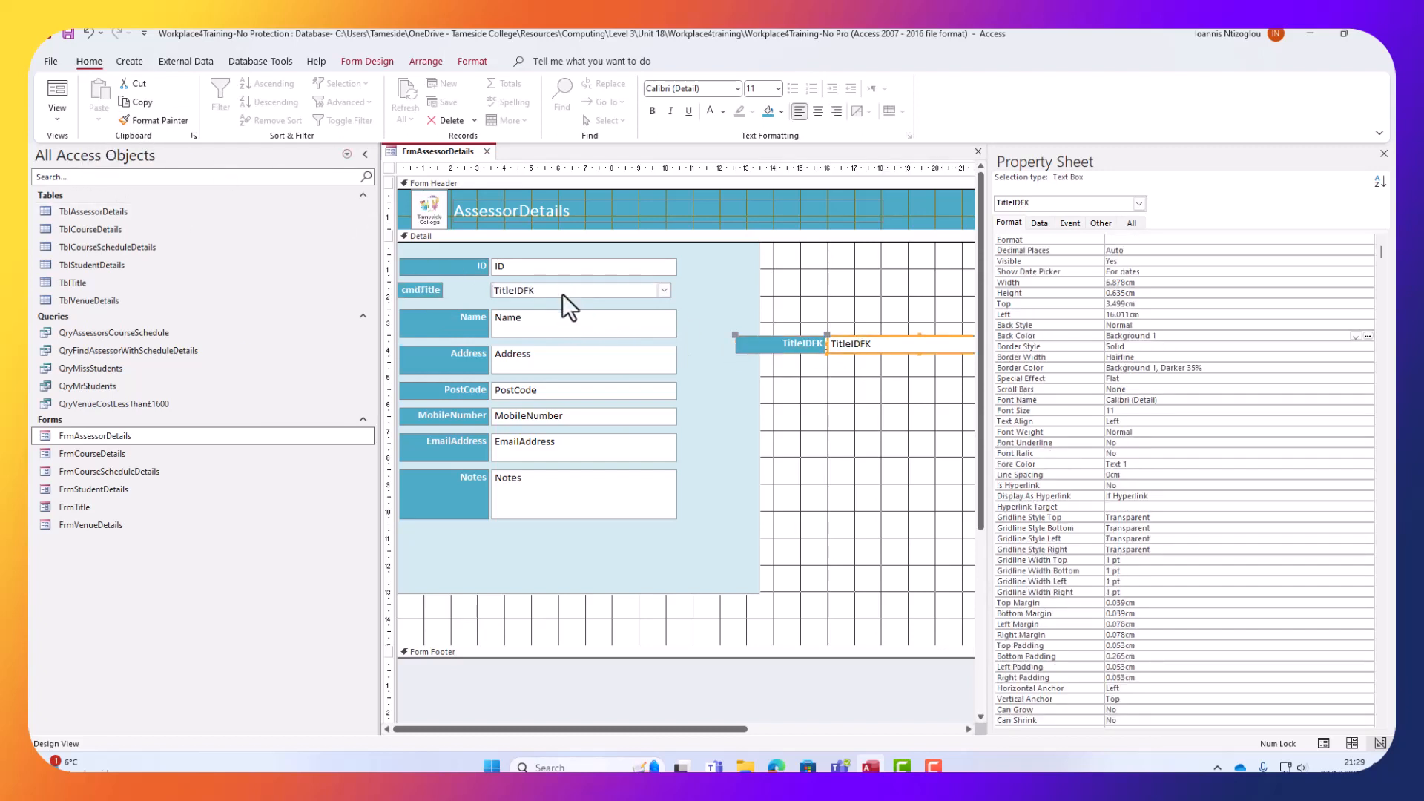
# Delete 'cmd' from the label so it reads Title.
pyautogui.click(420, 292)
pyautogui.moveTo(420, 289); pyautogui.dragTo(387, 289)
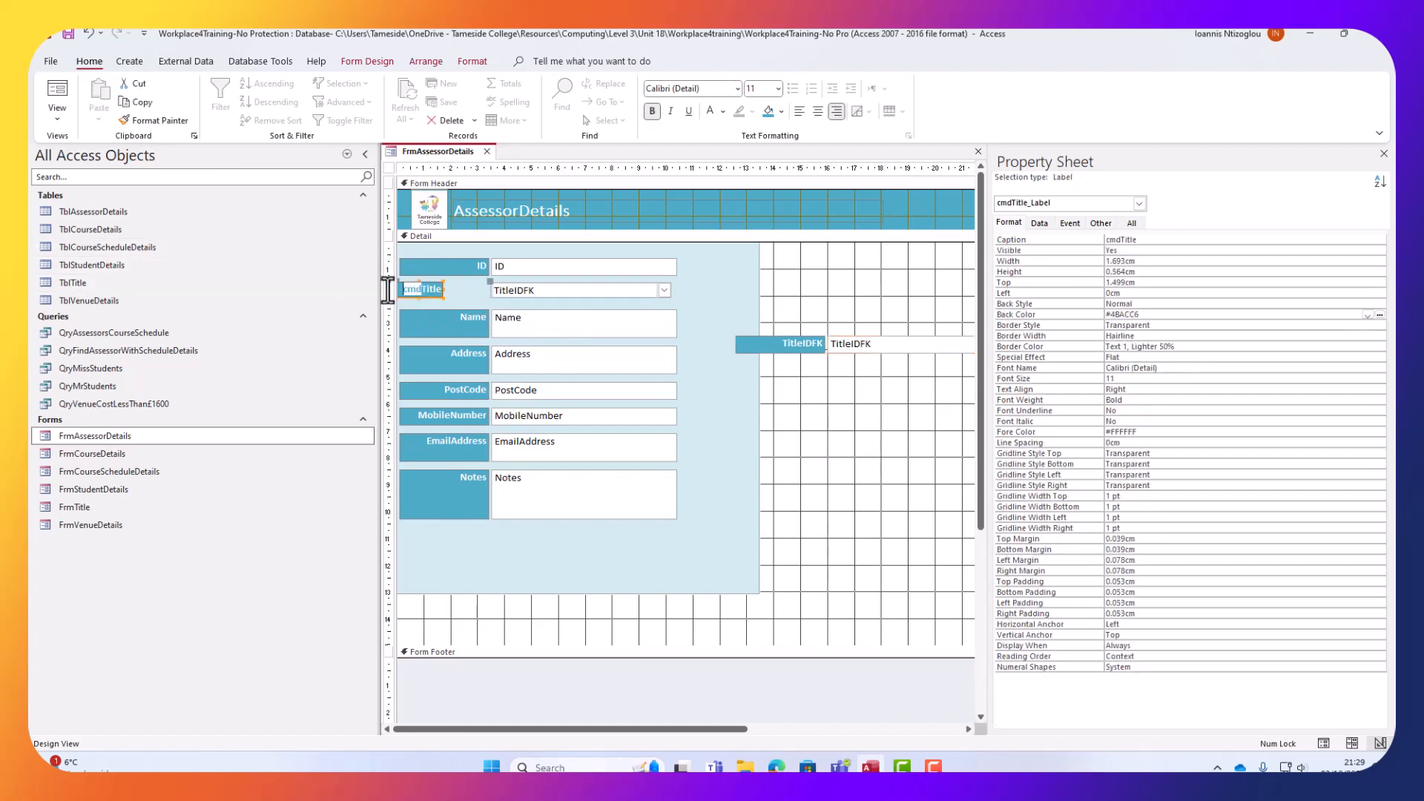
pyautogui.press('Delete')
pyautogui.click(874, 358)
# Align the Title combo box with the other boxes and widen its label to 3.386 cm.
pyautogui.click(511, 286)
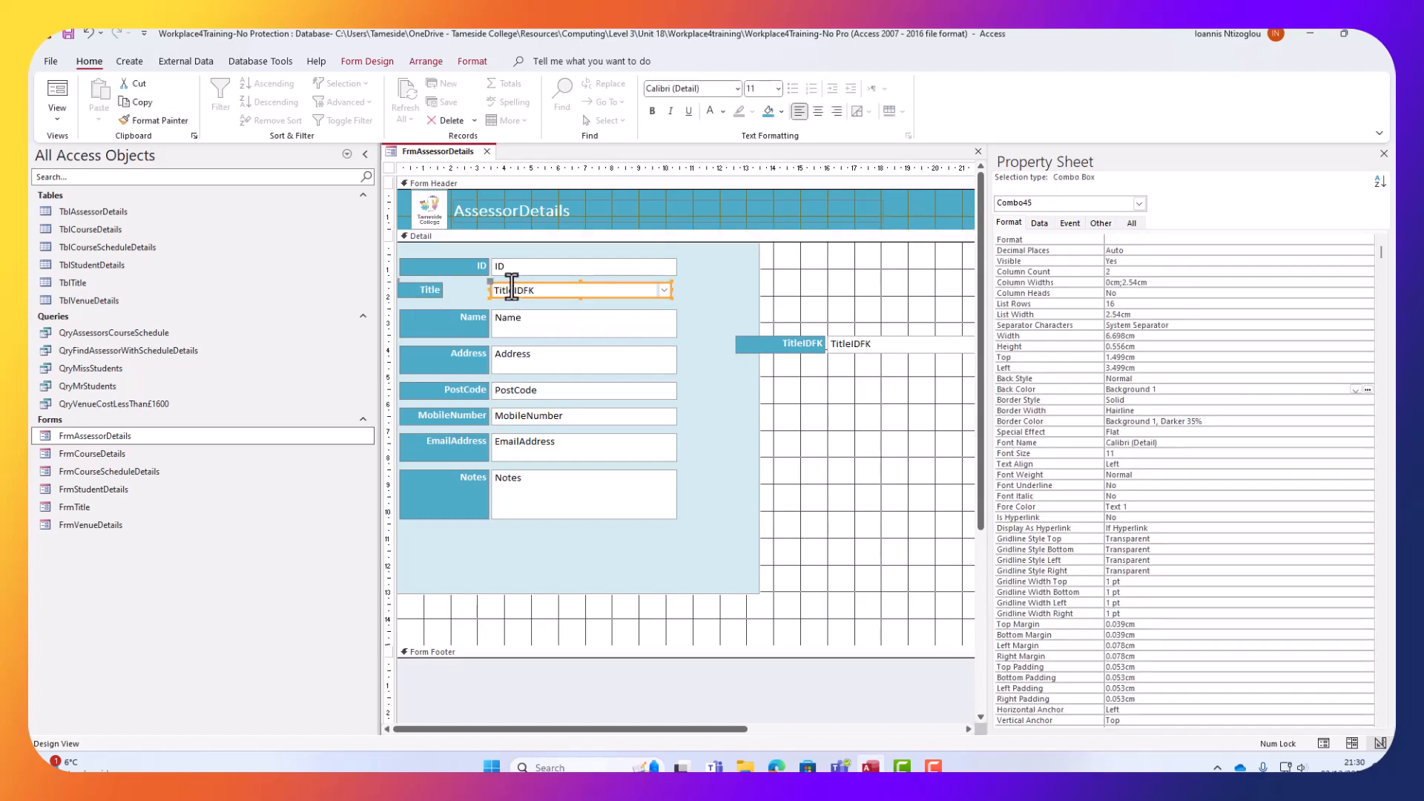
pyautogui.moveTo(513, 283); pyautogui.dragTo(537, 280)
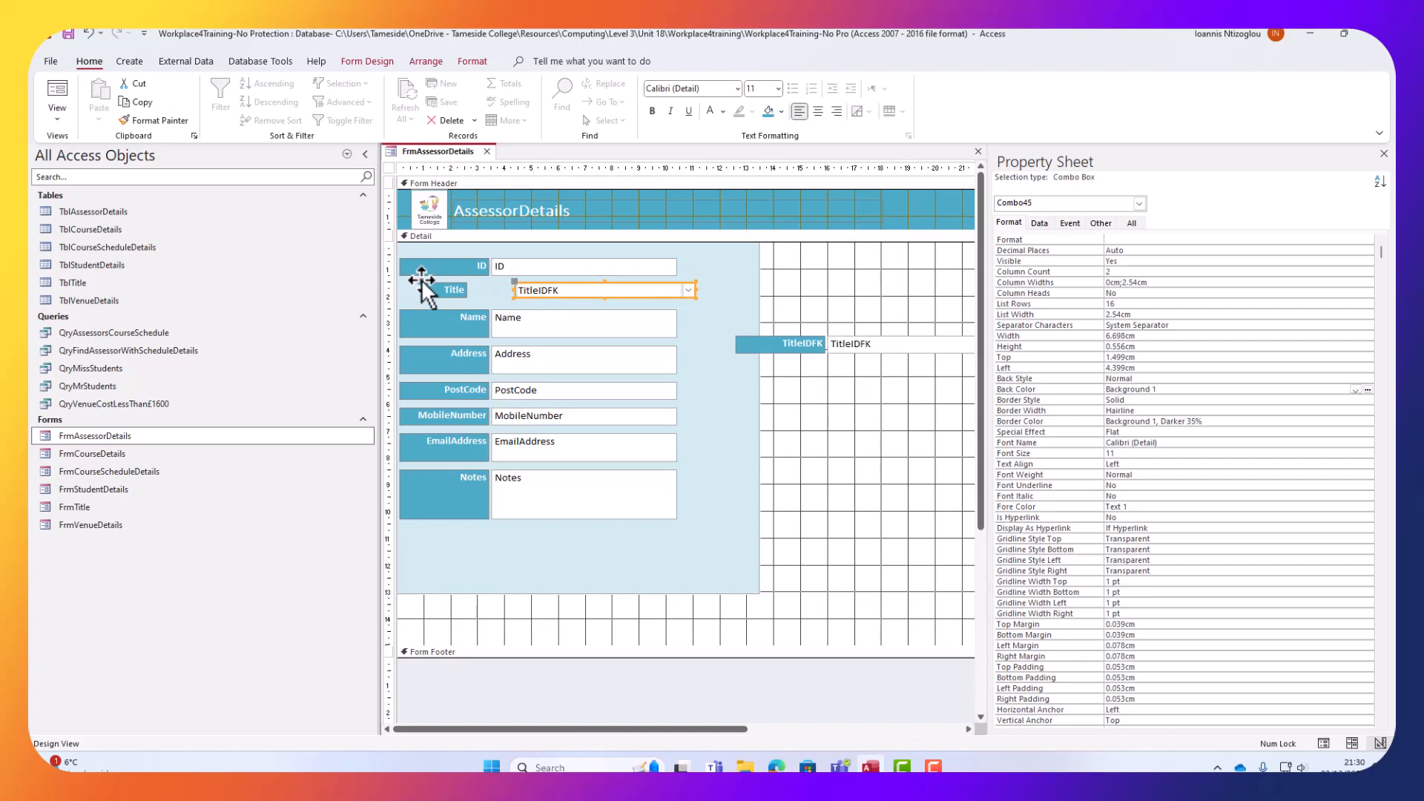
pyautogui.moveTo(430, 283); pyautogui.dragTo(413, 272)
pyautogui.press('Left')
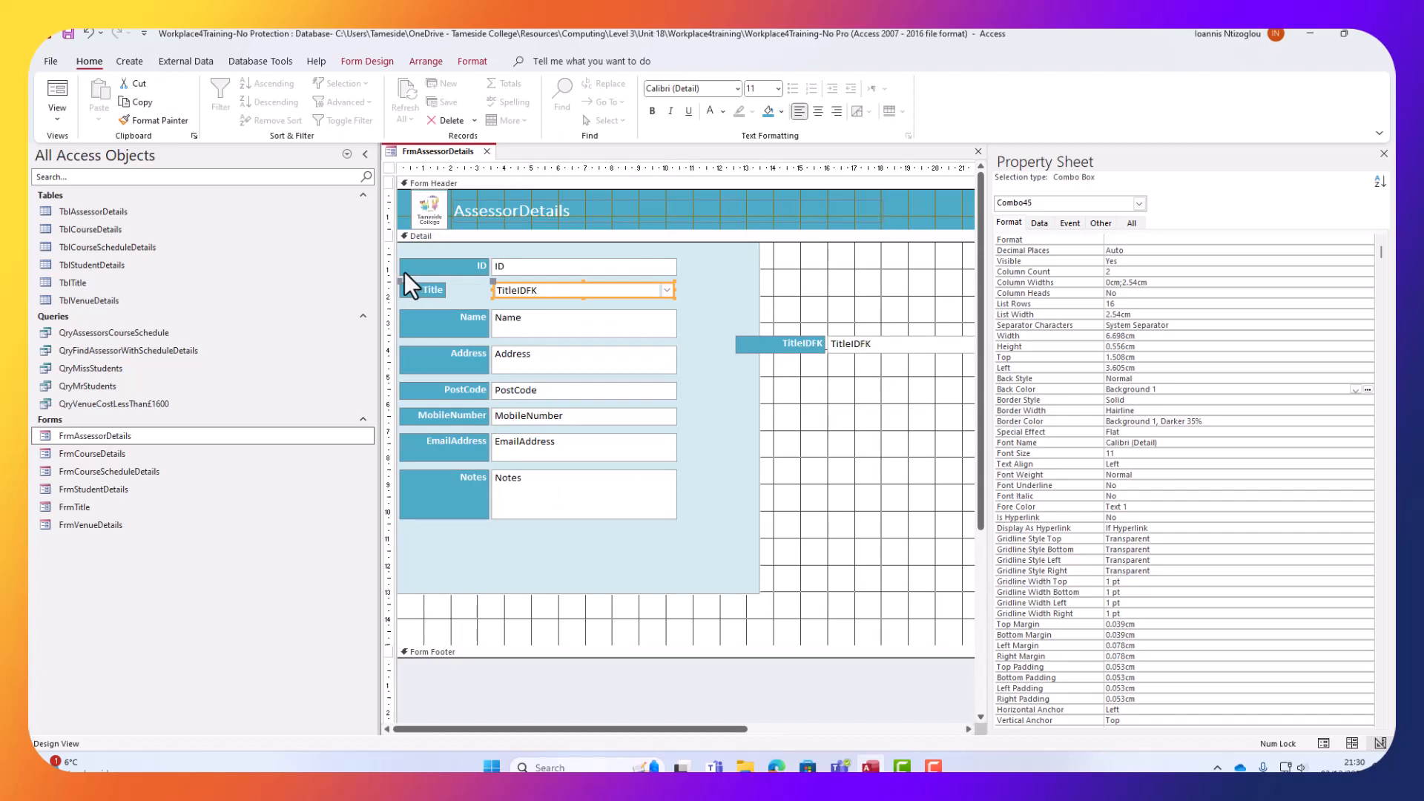
pyautogui.click(442, 295)
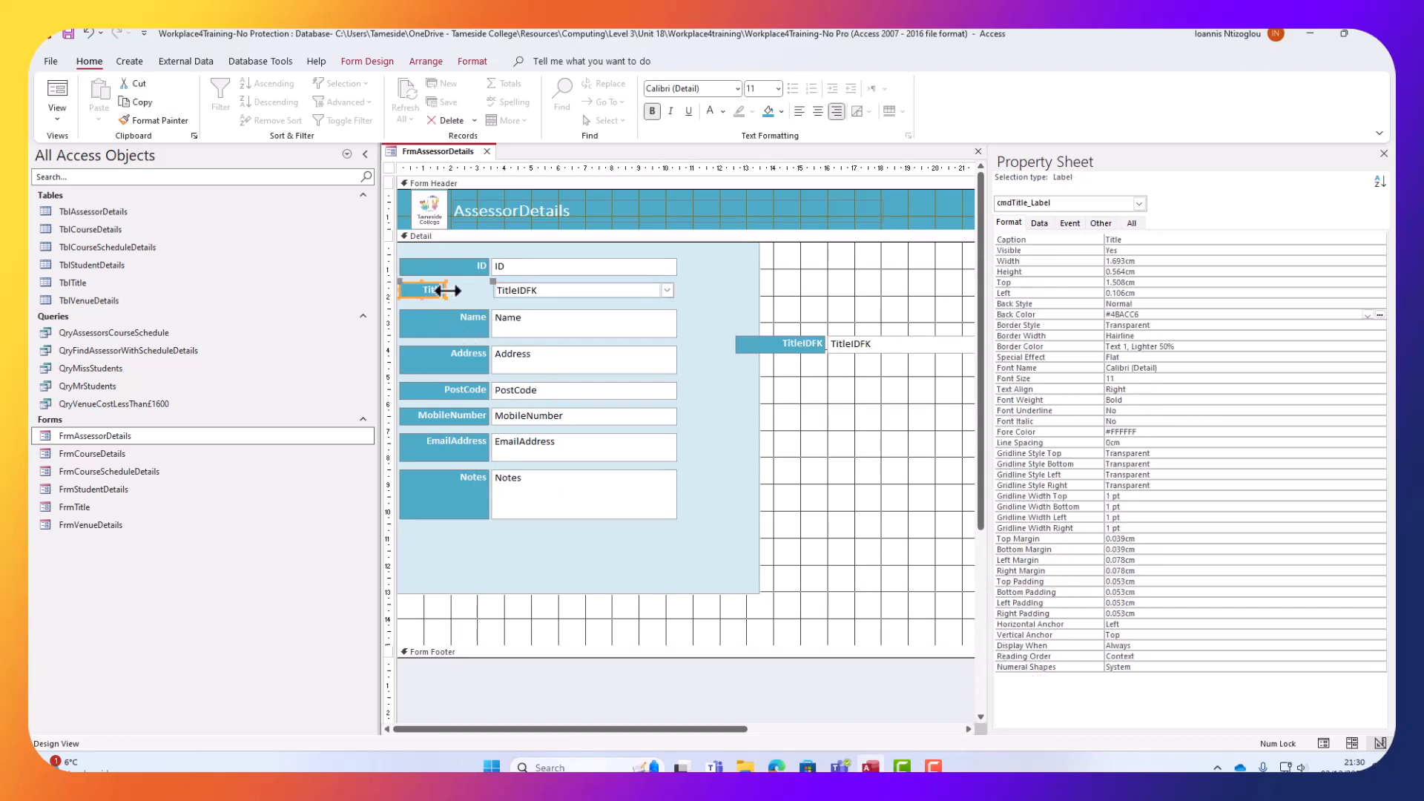
pyautogui.moveTo(460, 291); pyautogui.dragTo(489, 287)
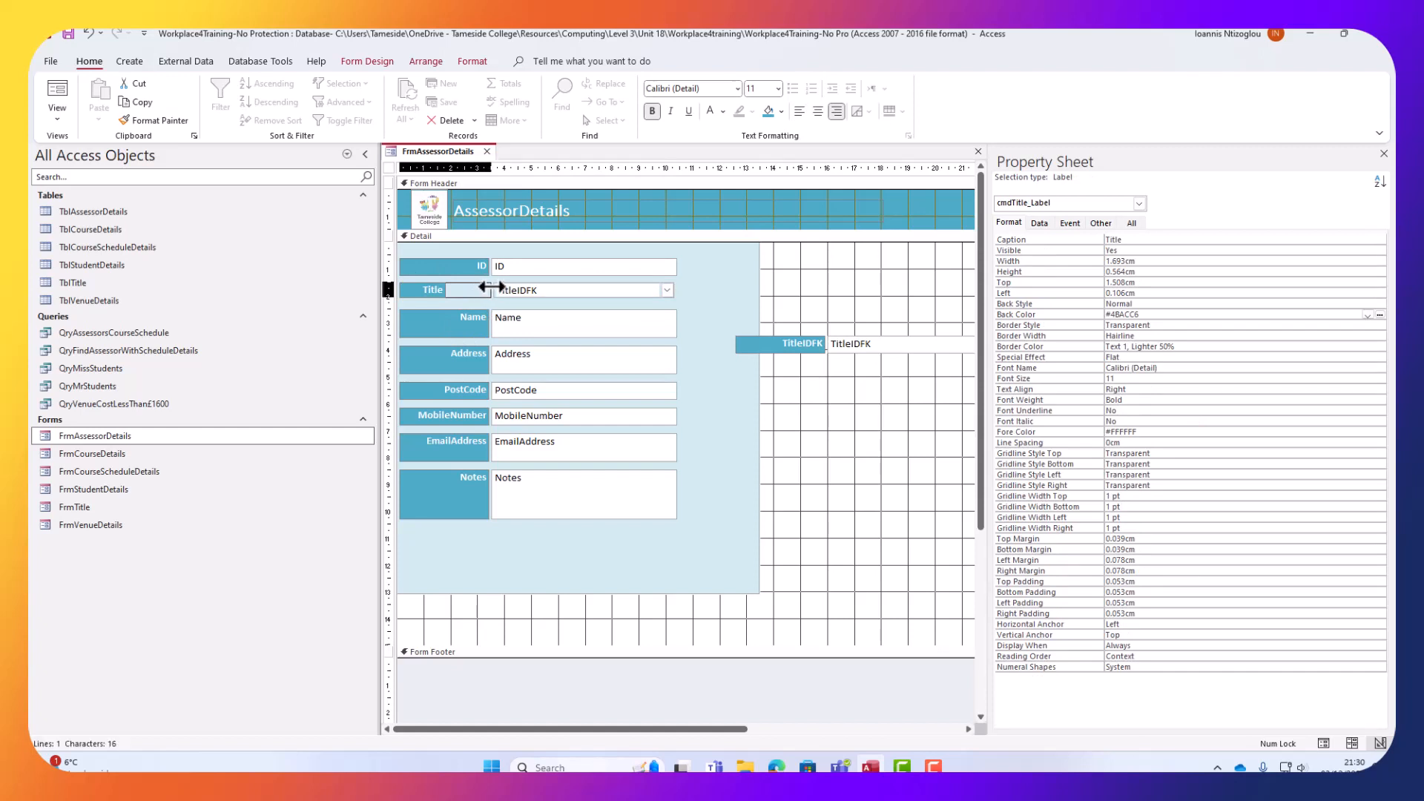
pyautogui.moveTo(490, 286); pyautogui.dragTo(490, 287)
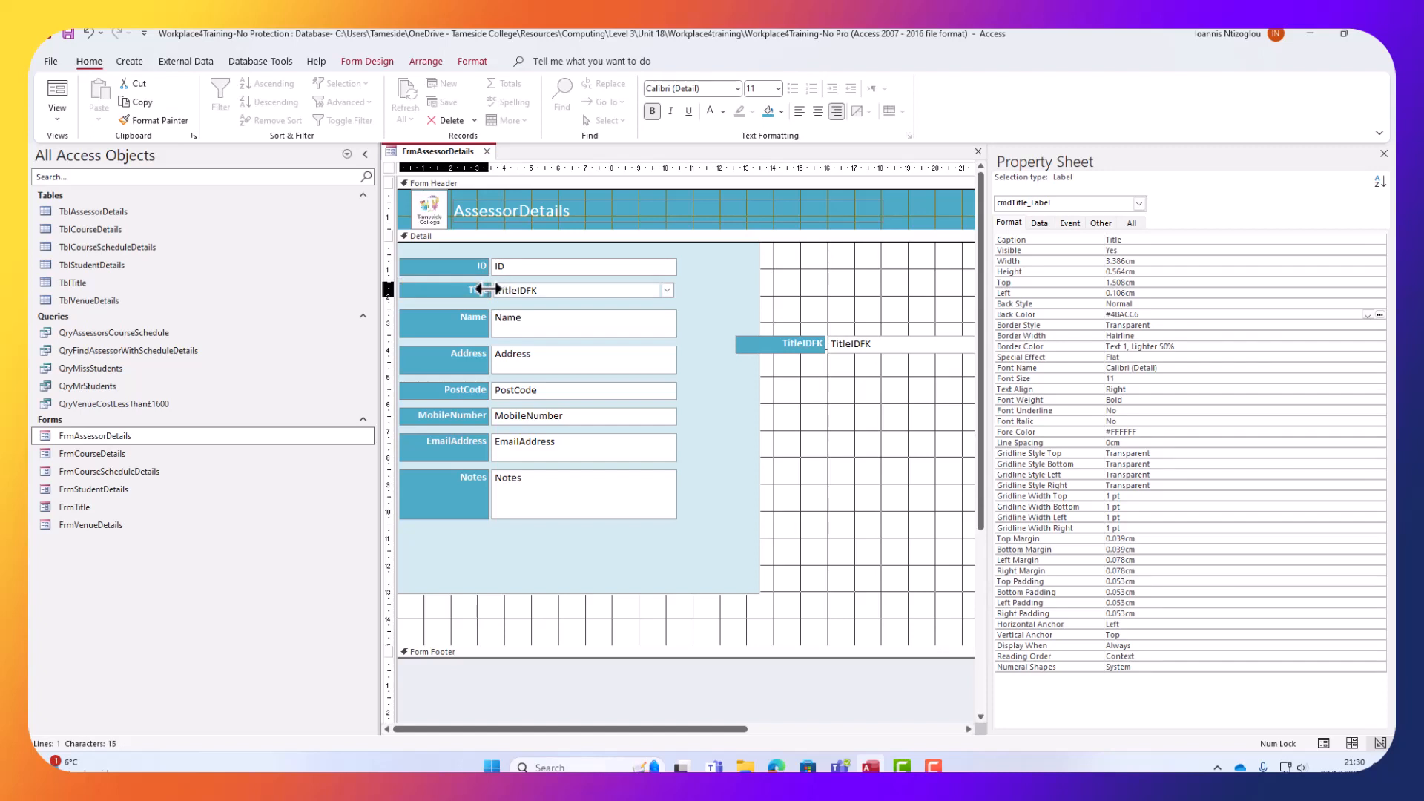
# Give the Title label and combo box the ID label's 0.635 cm height.
pyautogui.click(865, 343)
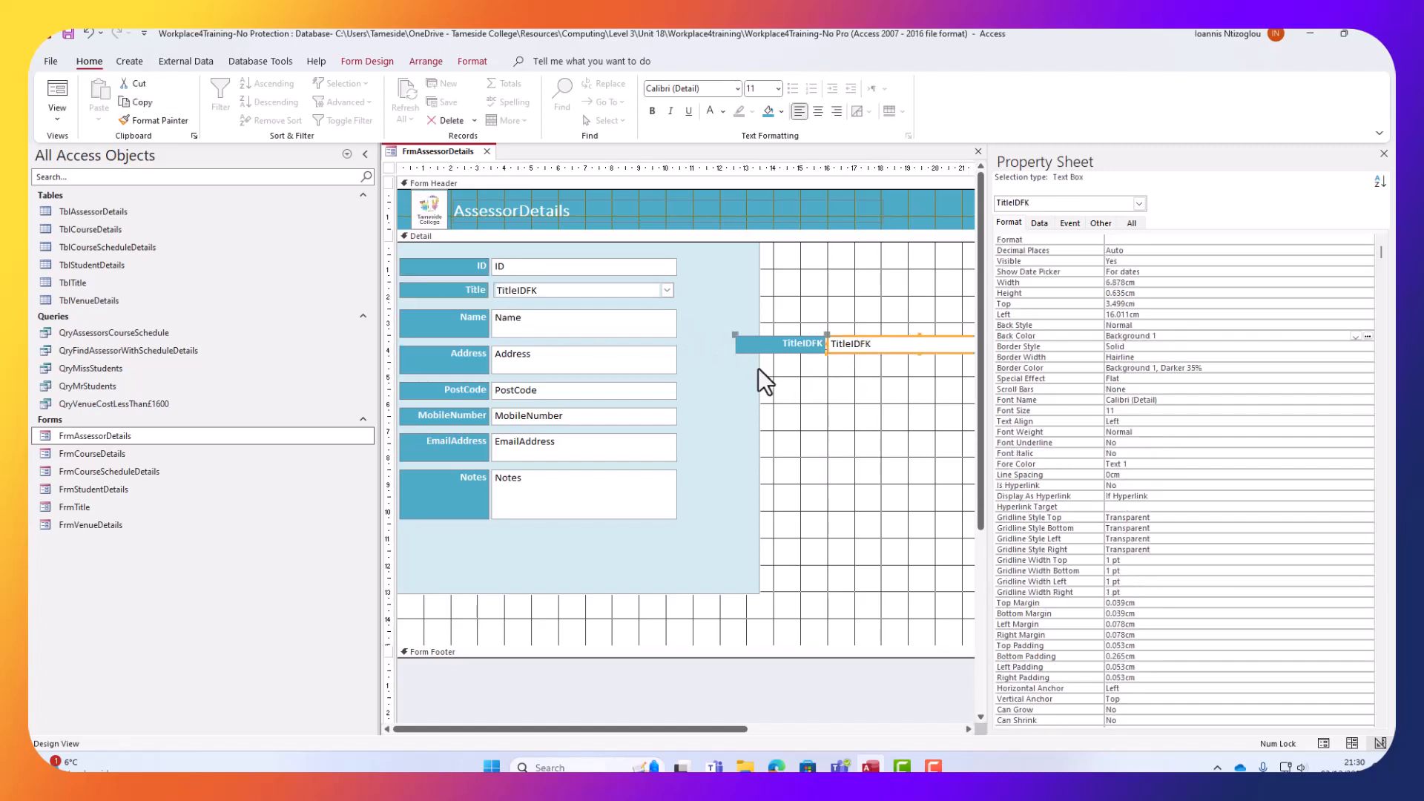
pyautogui.click(469, 267)
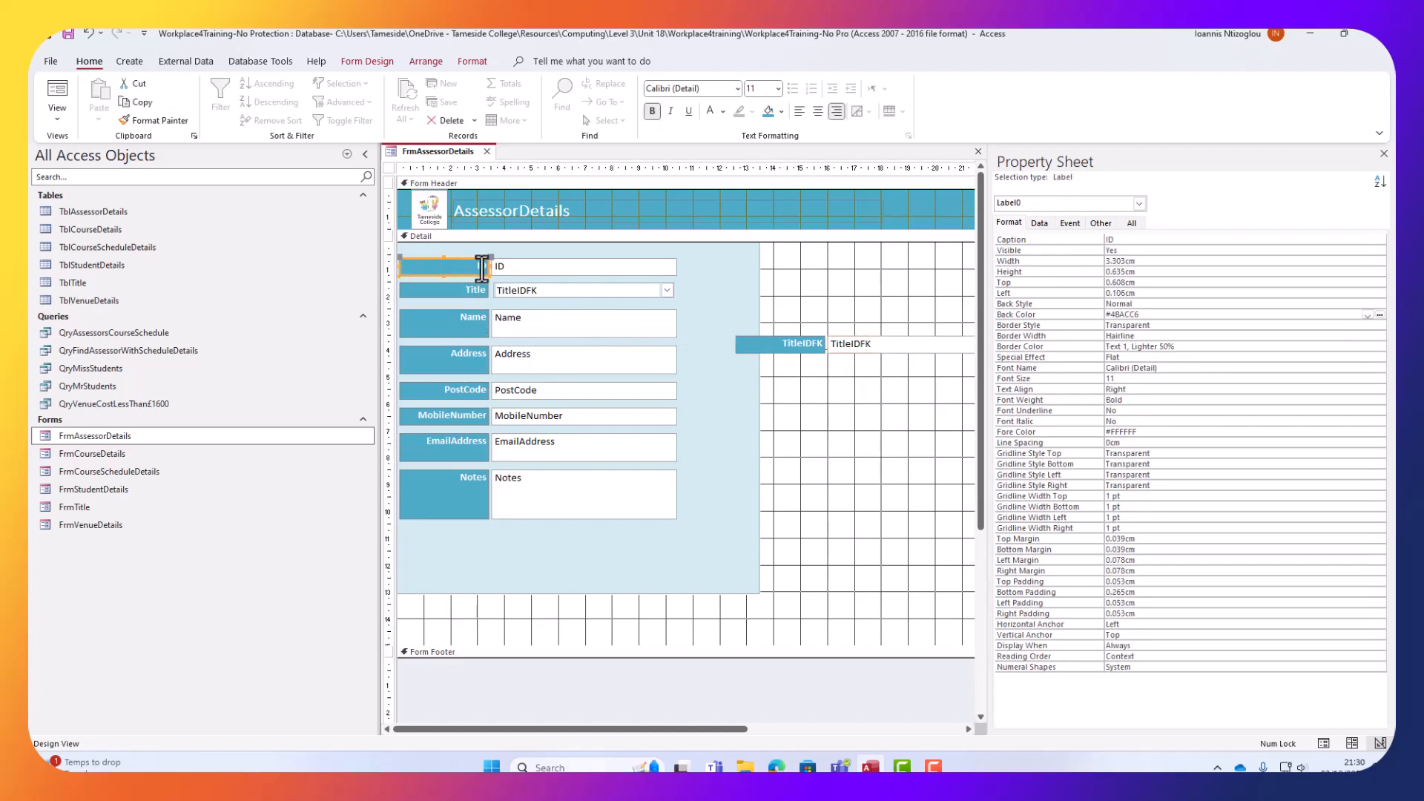
pyautogui.doubleClick(1118, 272)
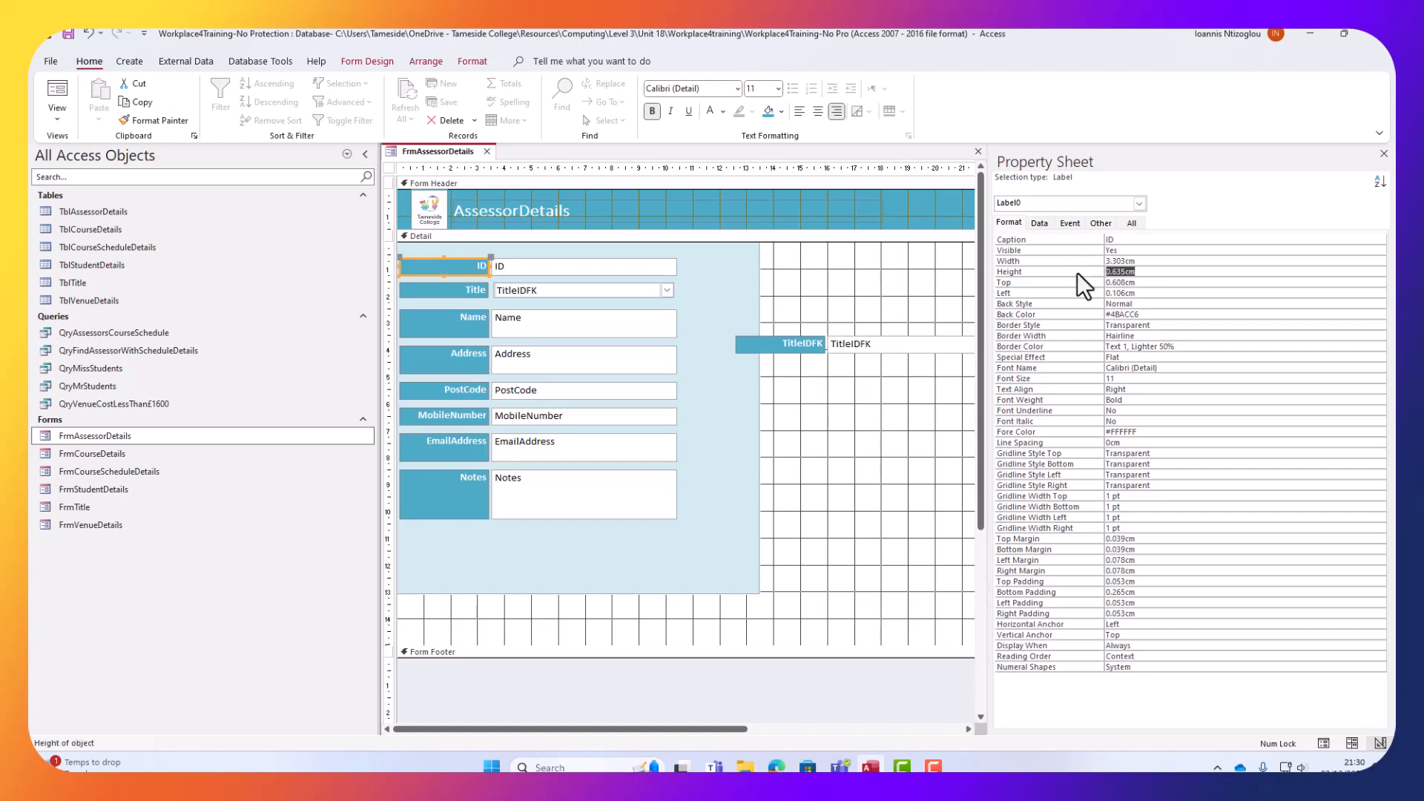
pyautogui.rightClick(1115, 275)
pyautogui.click(1142, 331)
pyautogui.click(477, 294)
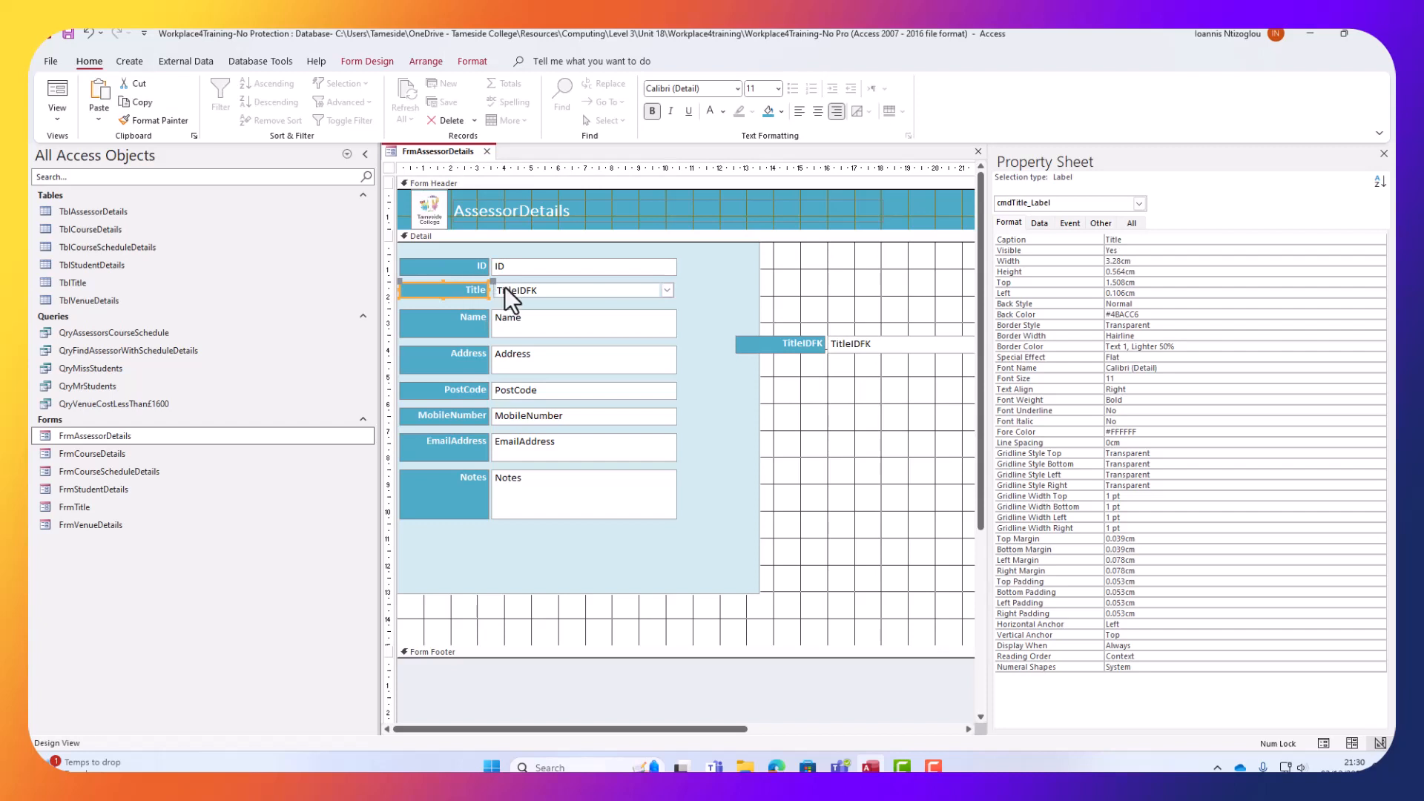
pyautogui.keyDown('shift'); pyautogui.click(574, 293); pyautogui.keyUp('shift')
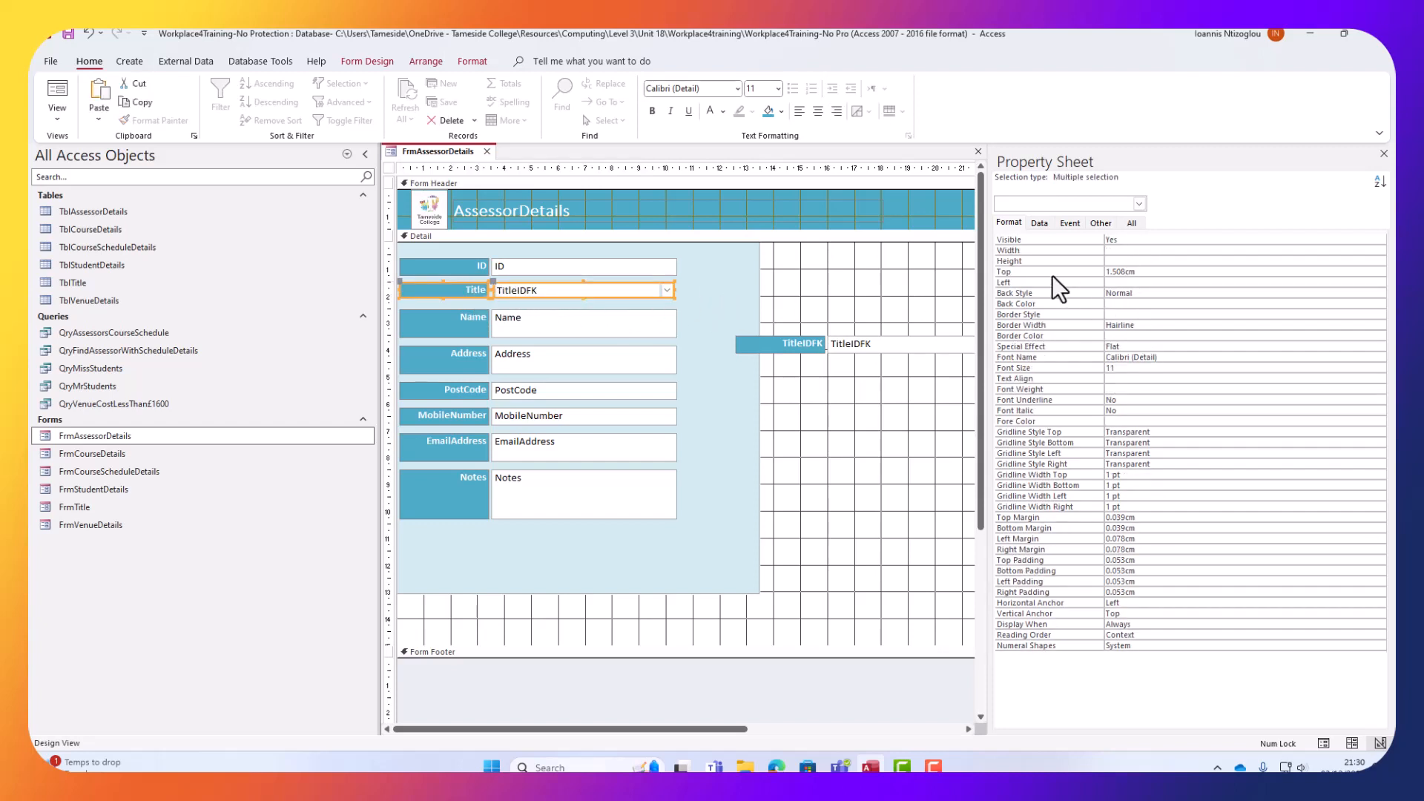
pyautogui.rightClick(1109, 261)
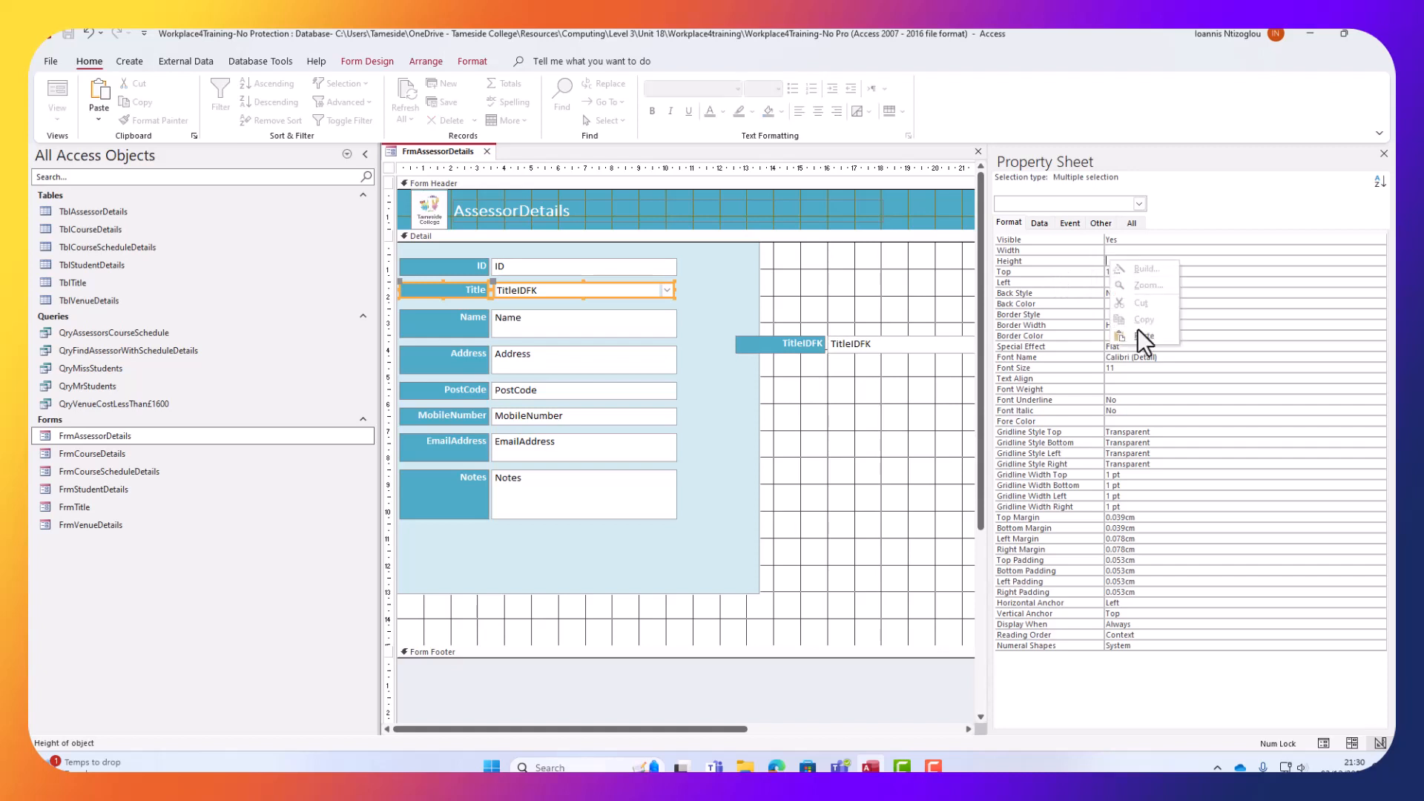
pyautogui.click(1145, 335)
pyautogui.press('Return')
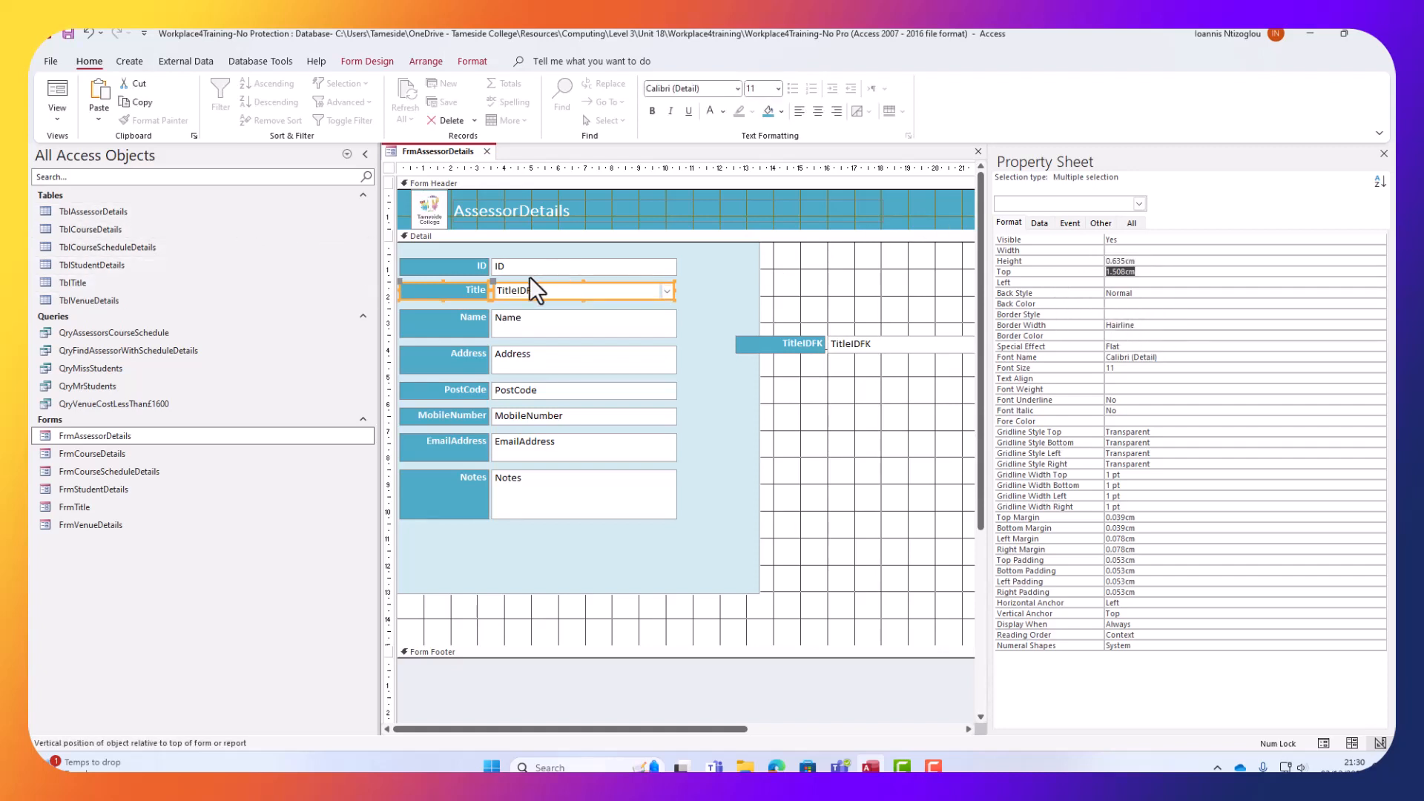
pyautogui.click(937, 413)
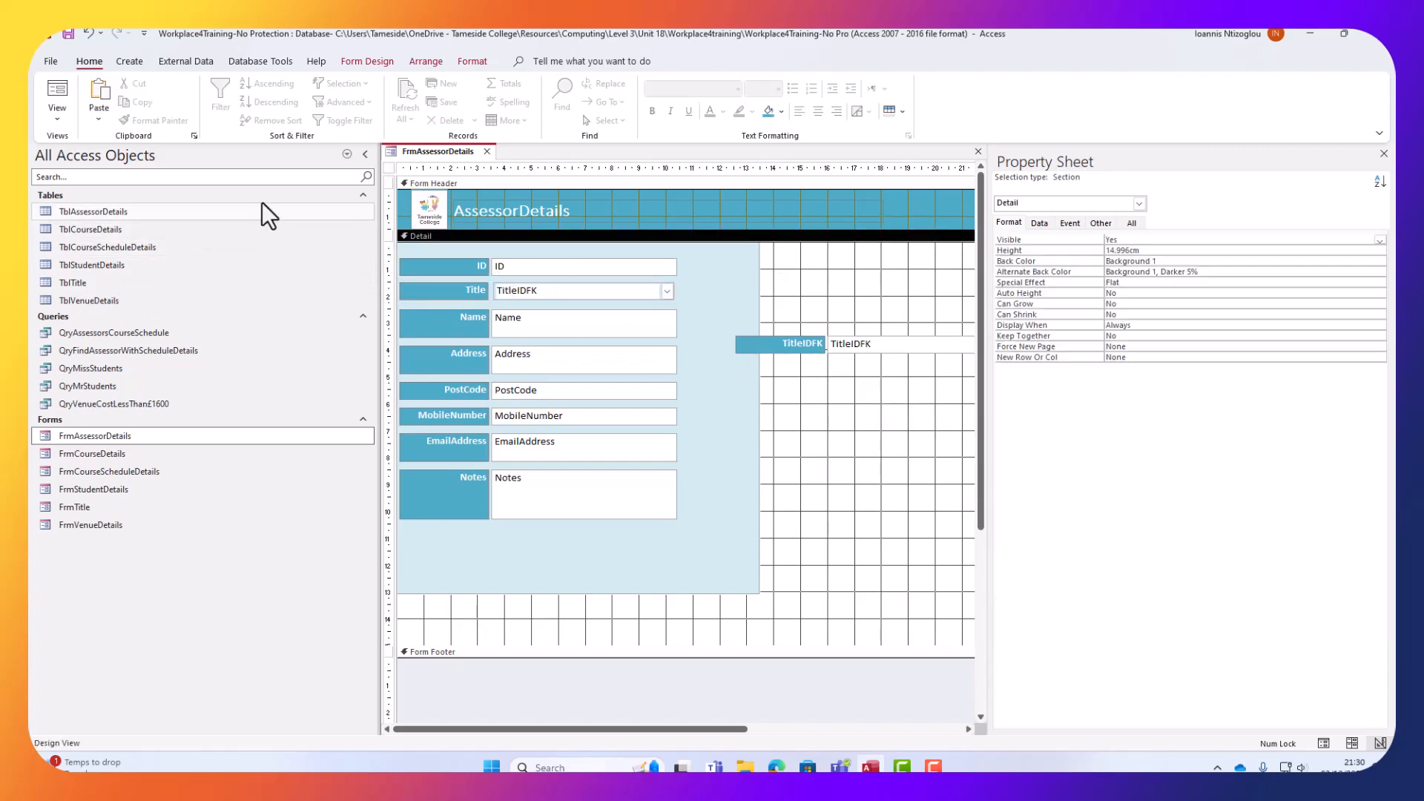
pyautogui.click(65, 119)
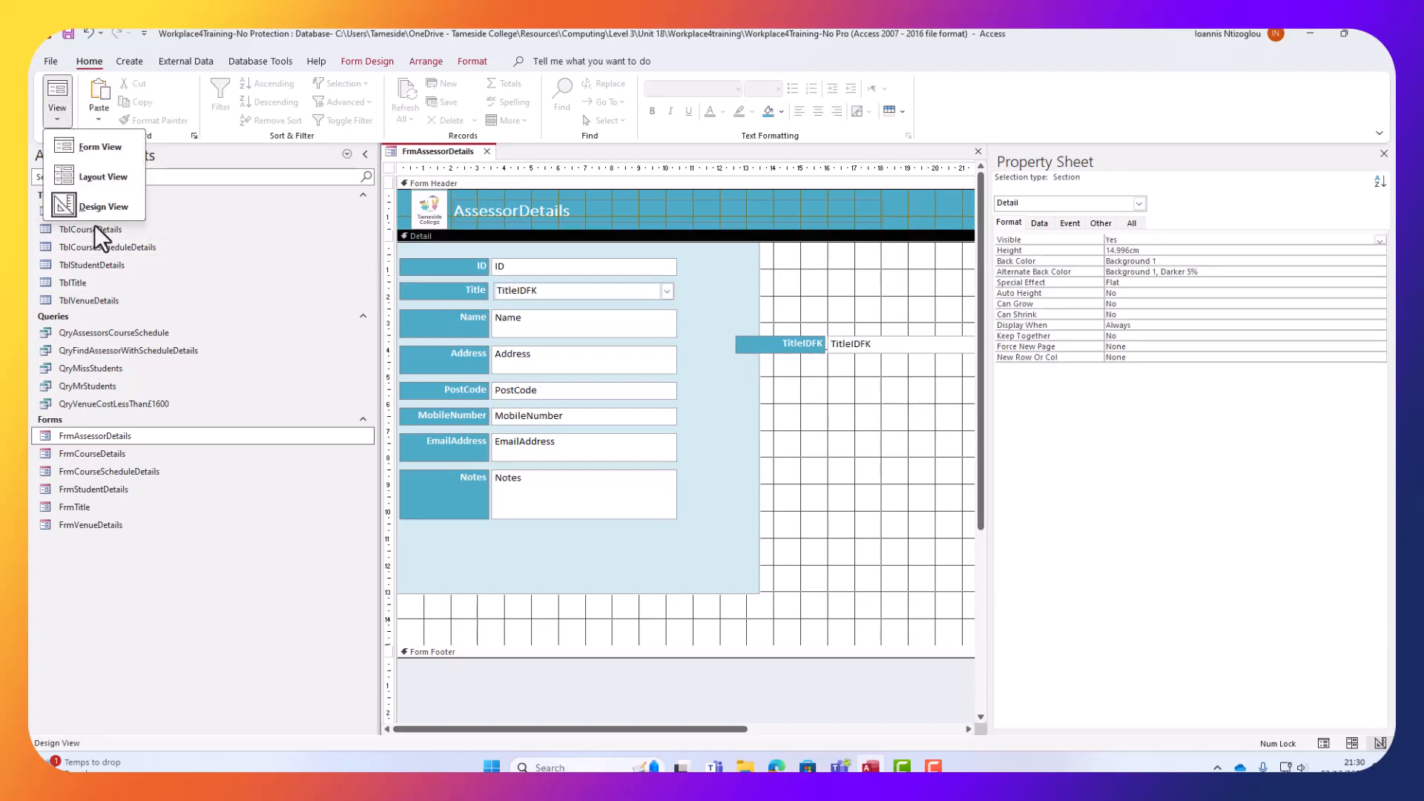
# In Form View, change record 1's Title to Miss, then Mrs, then back to Miss.
pyautogui.click(100, 146)
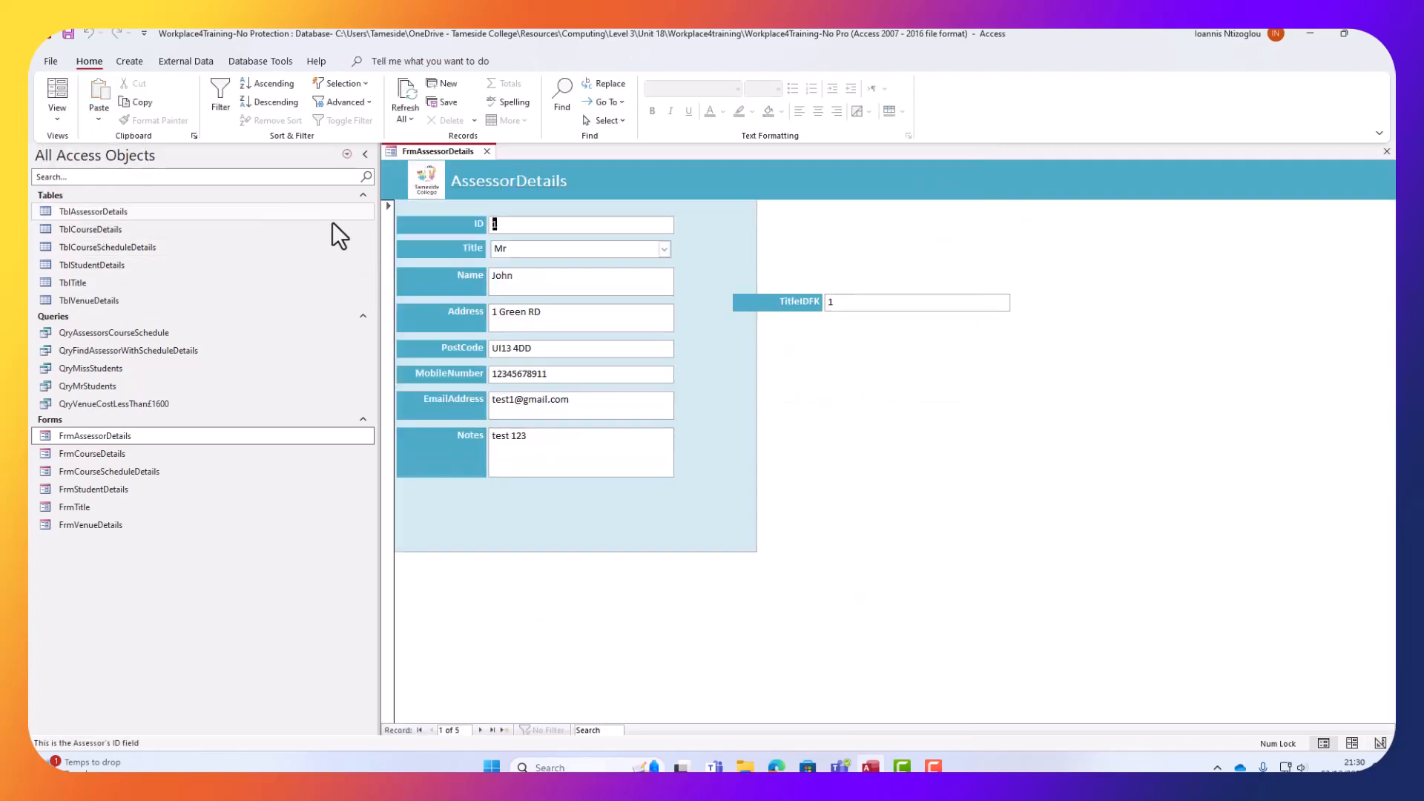
pyautogui.click(665, 250)
pyautogui.click(614, 280)
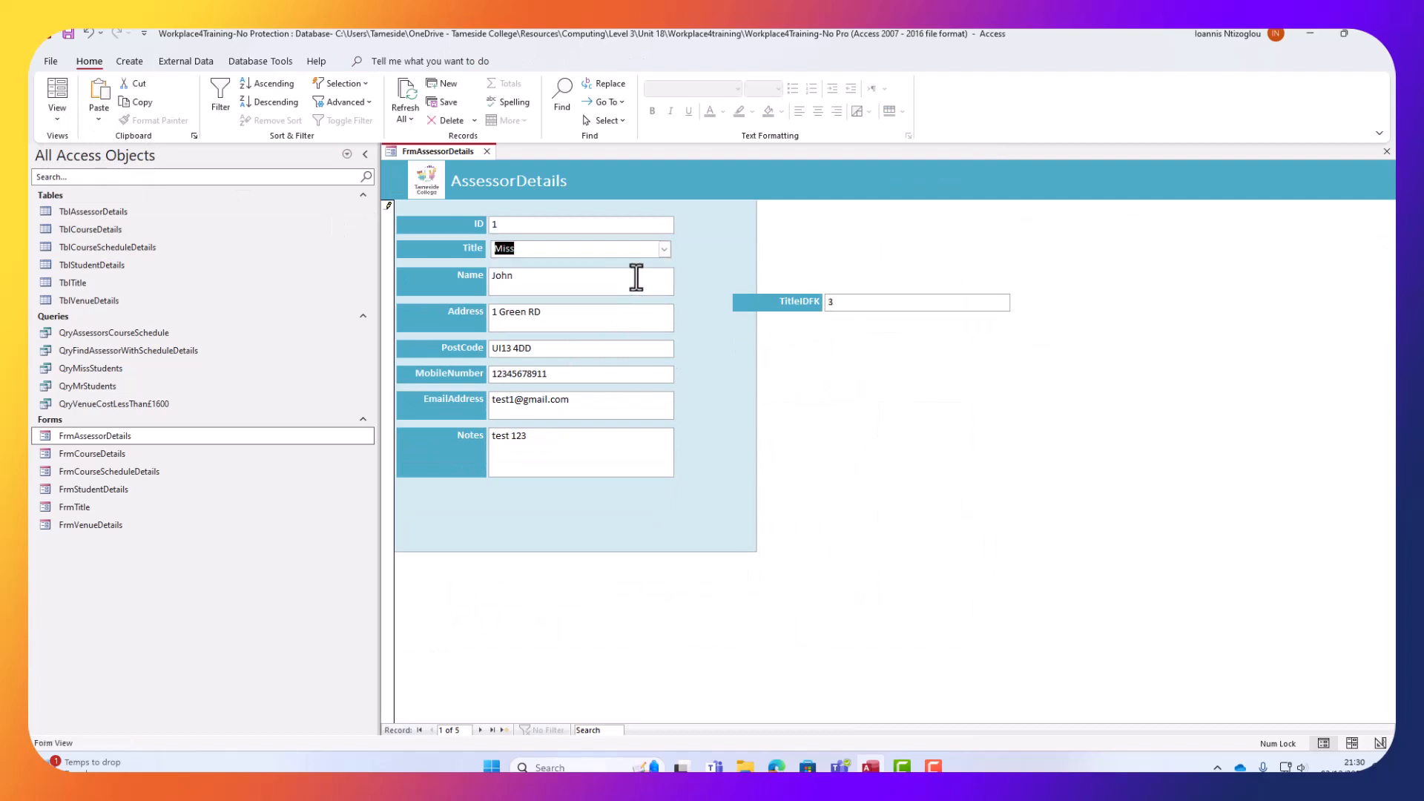
pyautogui.click(665, 250)
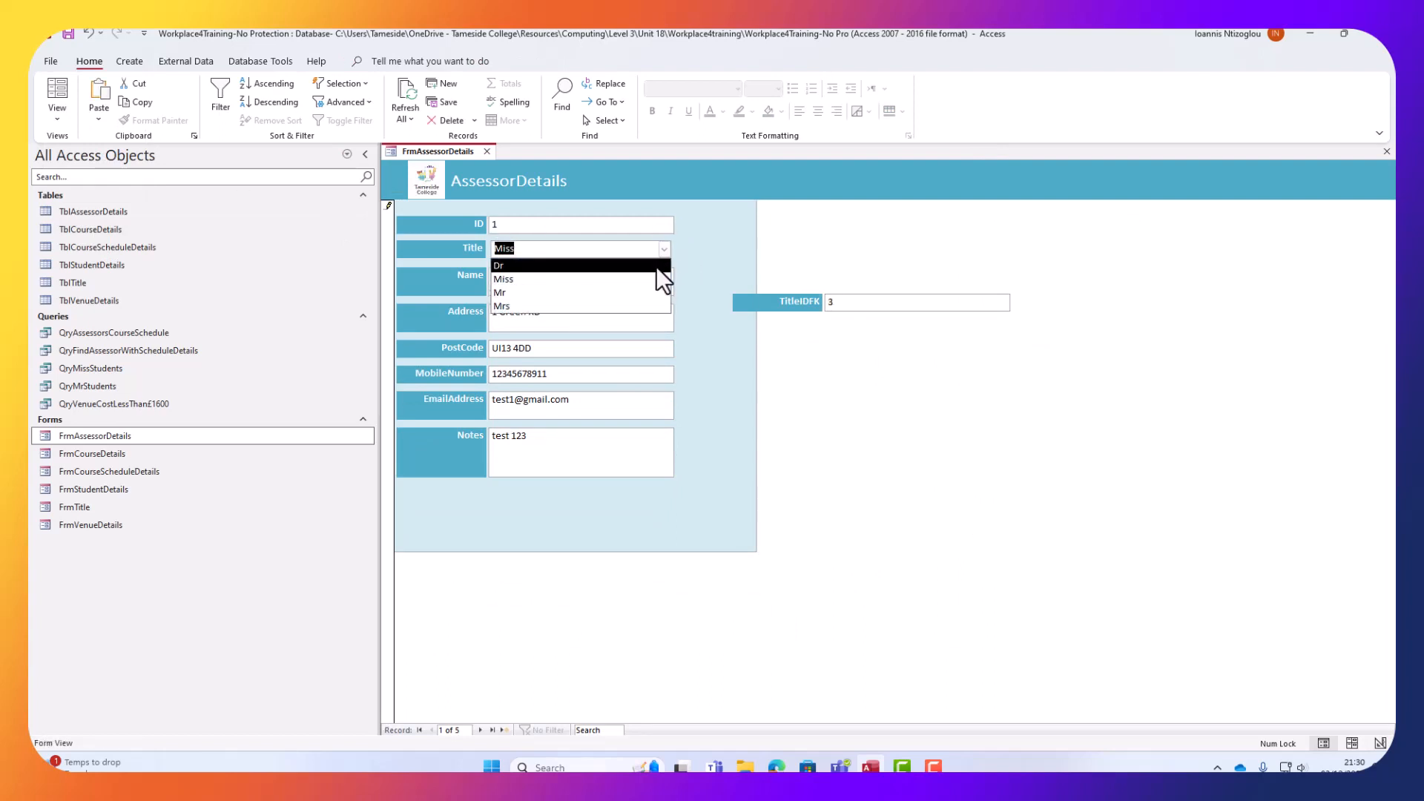
pyautogui.click(619, 307)
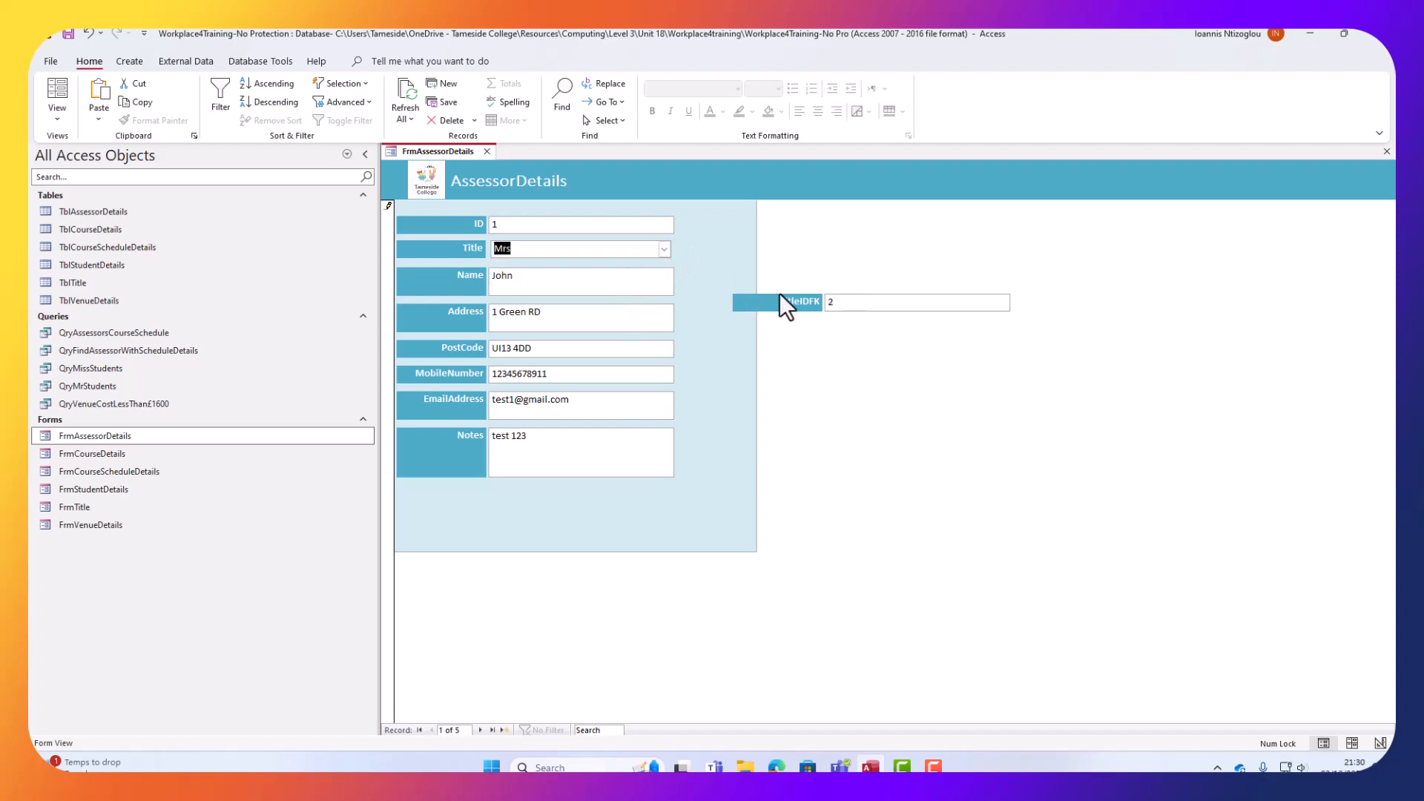
pyautogui.click(659, 247)
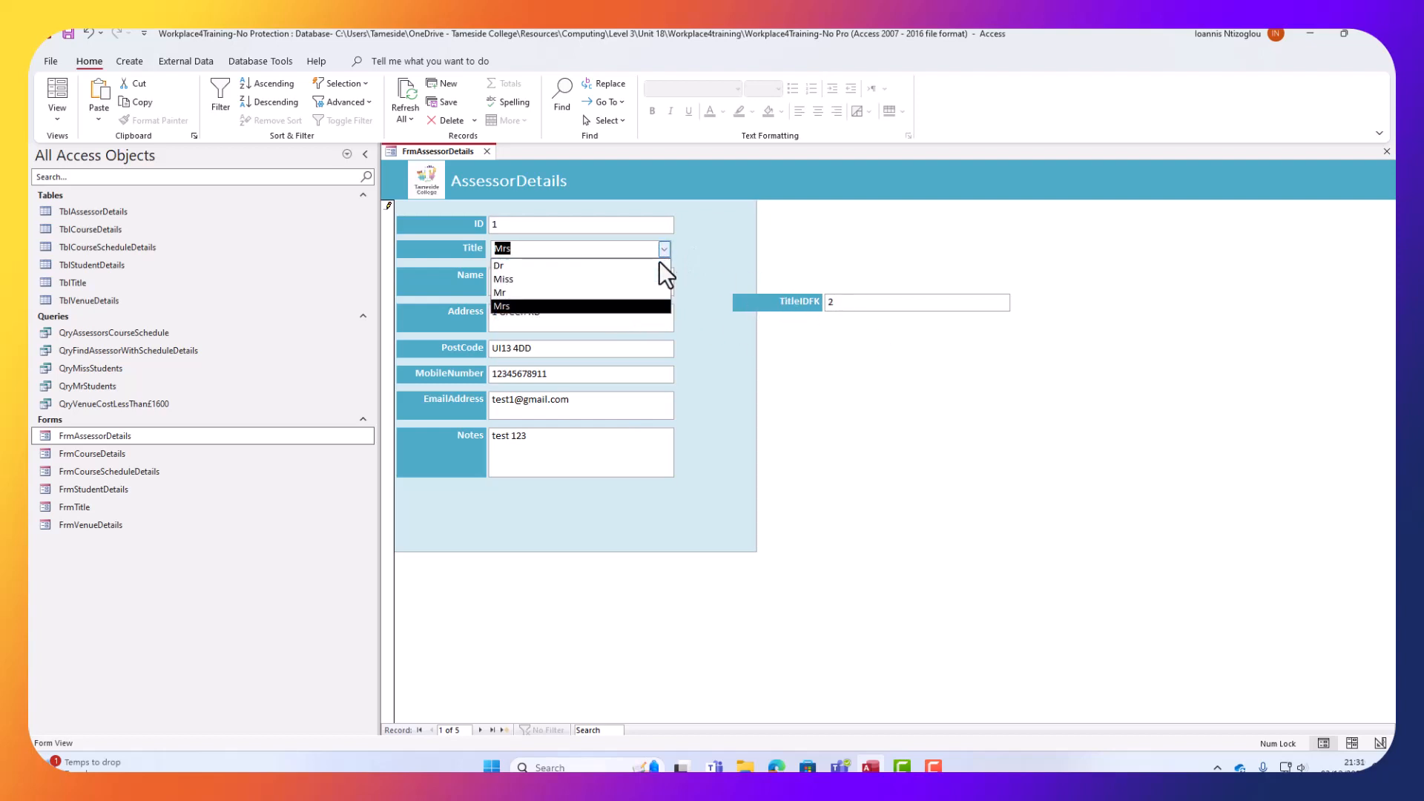
pyautogui.click(620, 279)
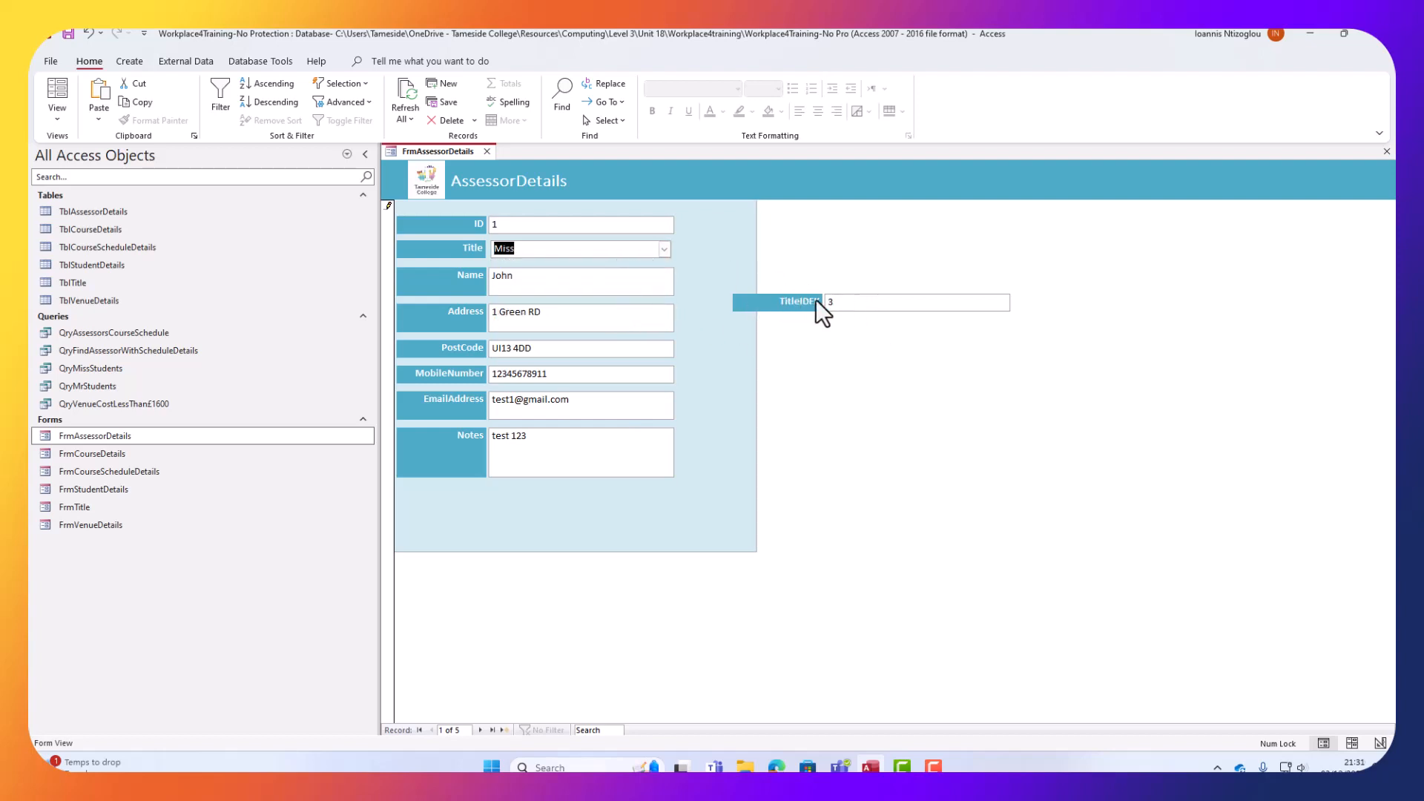
pyautogui.click(57, 116)
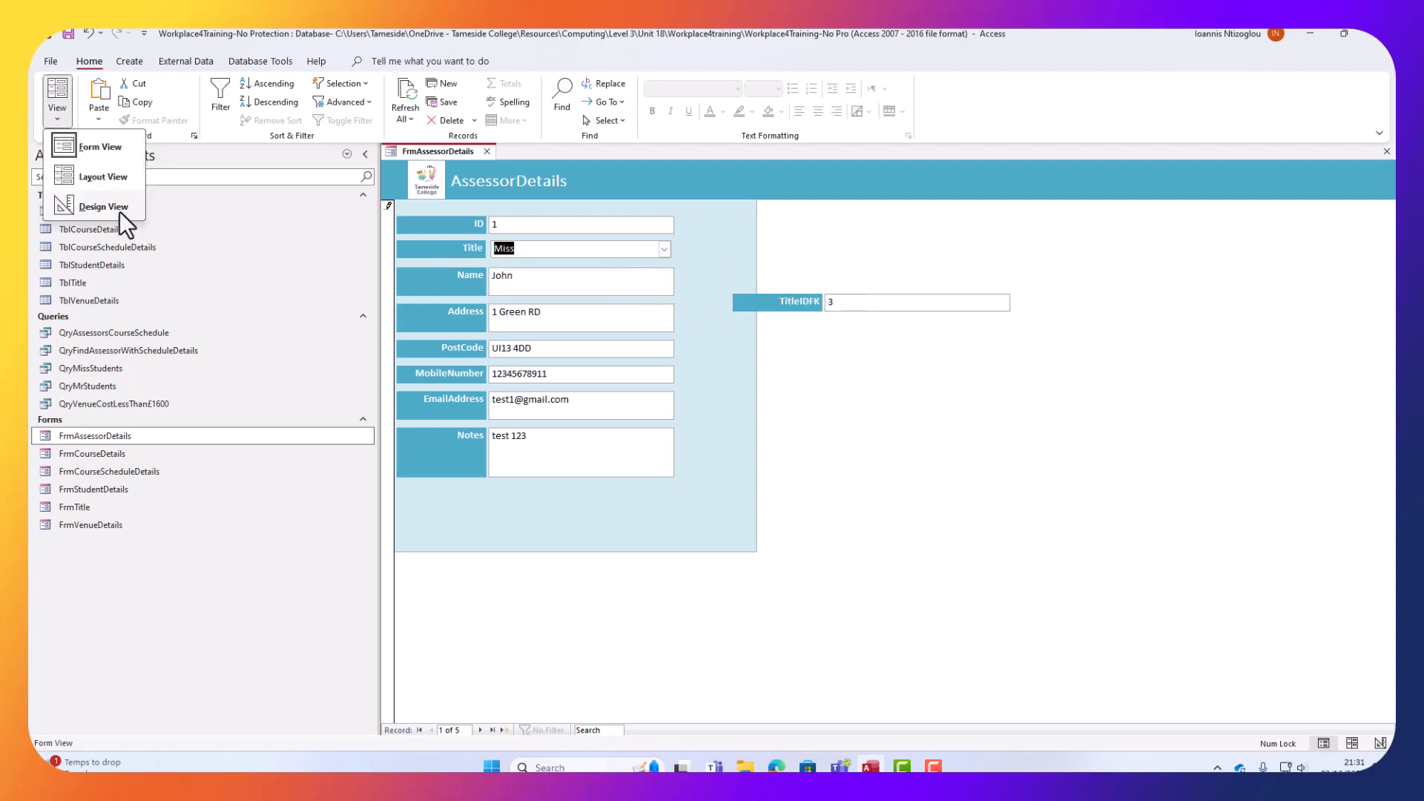
# Back in Design View, delete the separate TitleIDFK field and its label.
pyautogui.click(104, 206)
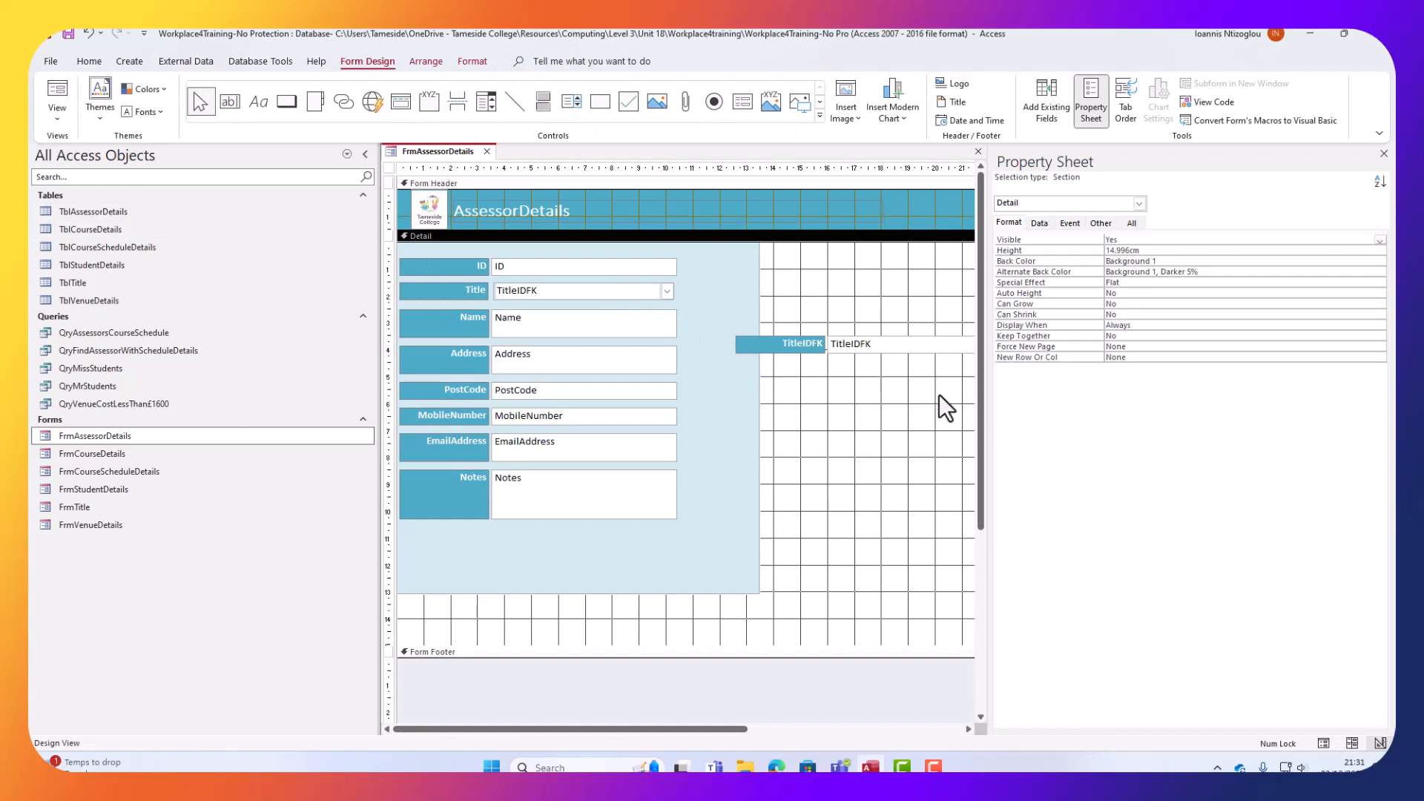
pyautogui.click(853, 341)
pyautogui.press('Delete')
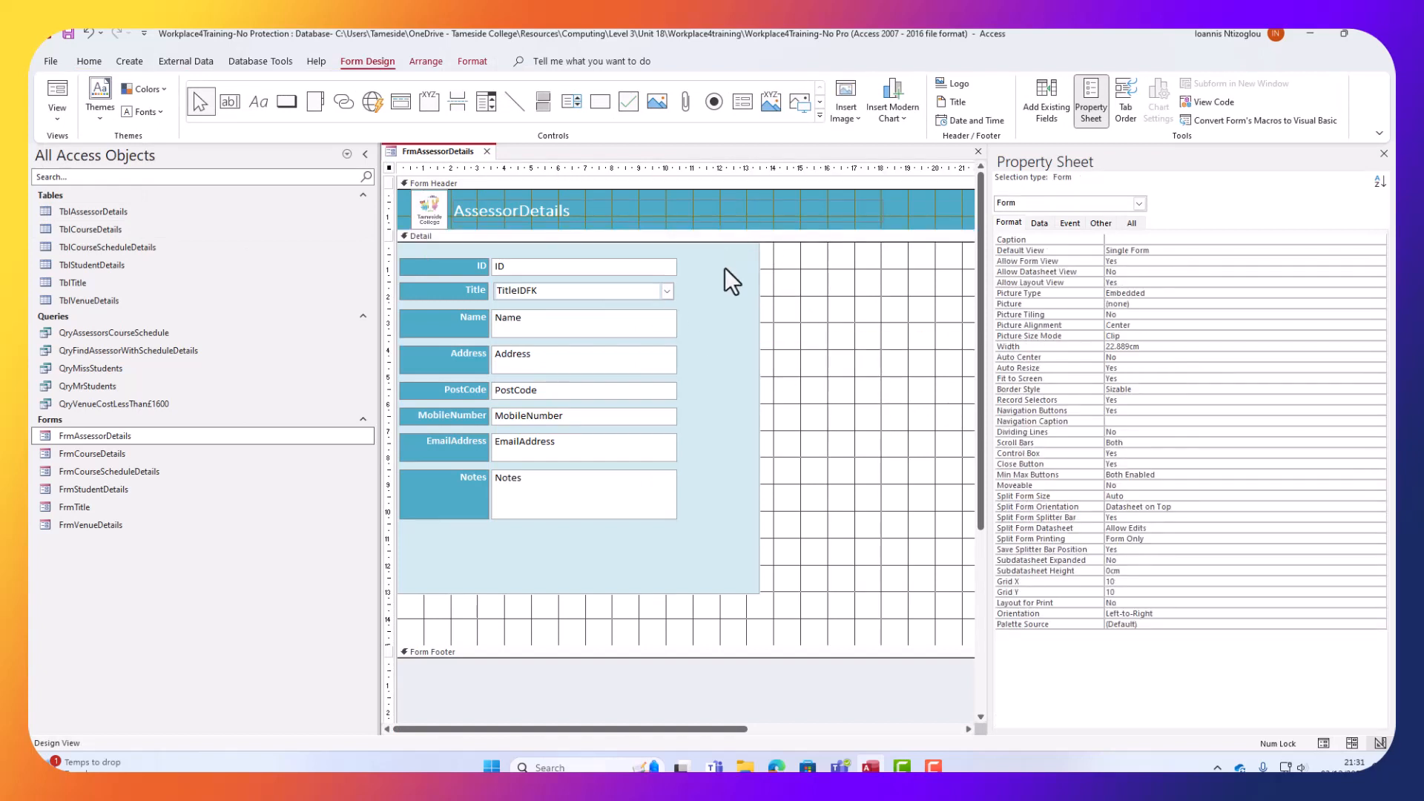
# Copy the Notes field and label together with the light-blue panel.
pyautogui.click(944, 218)
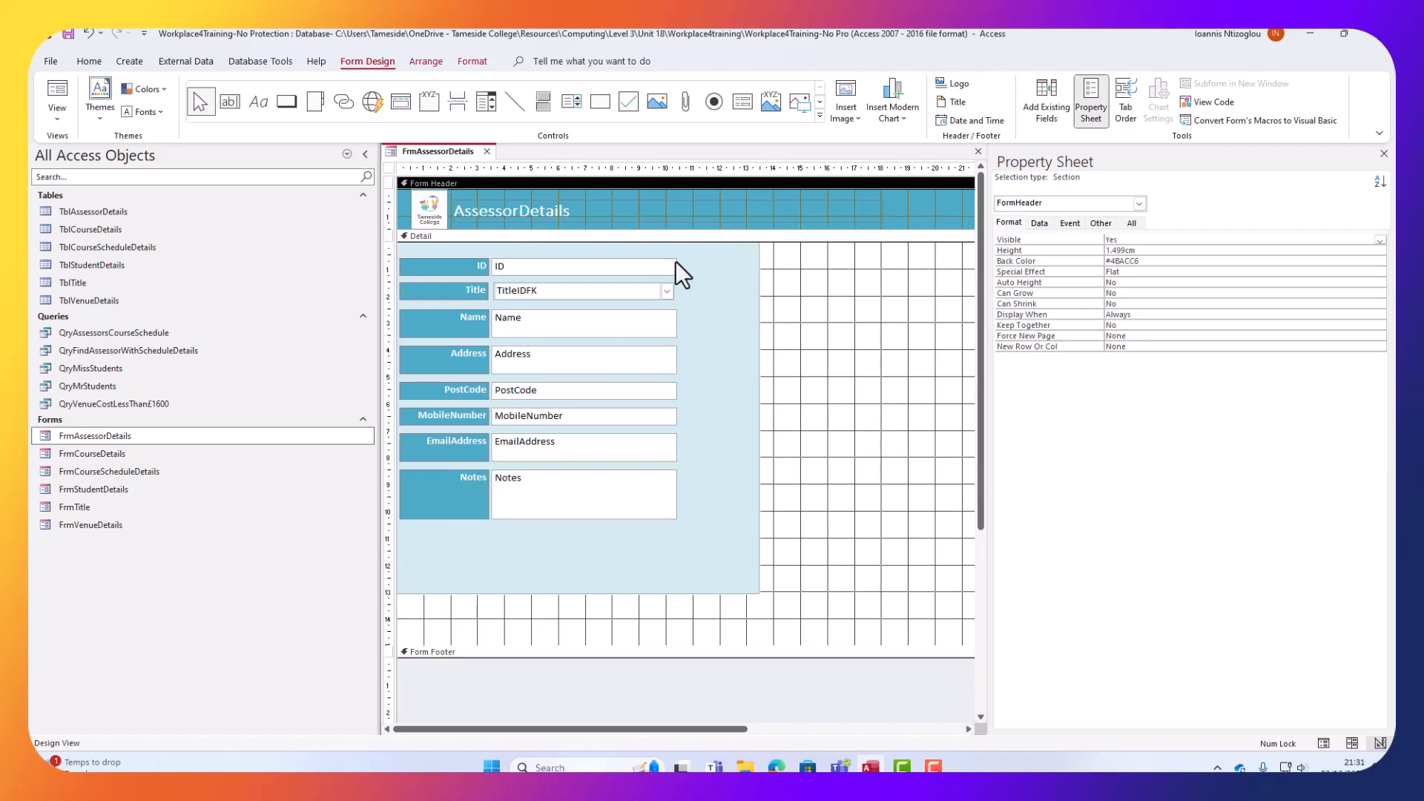
pyautogui.click(710, 487)
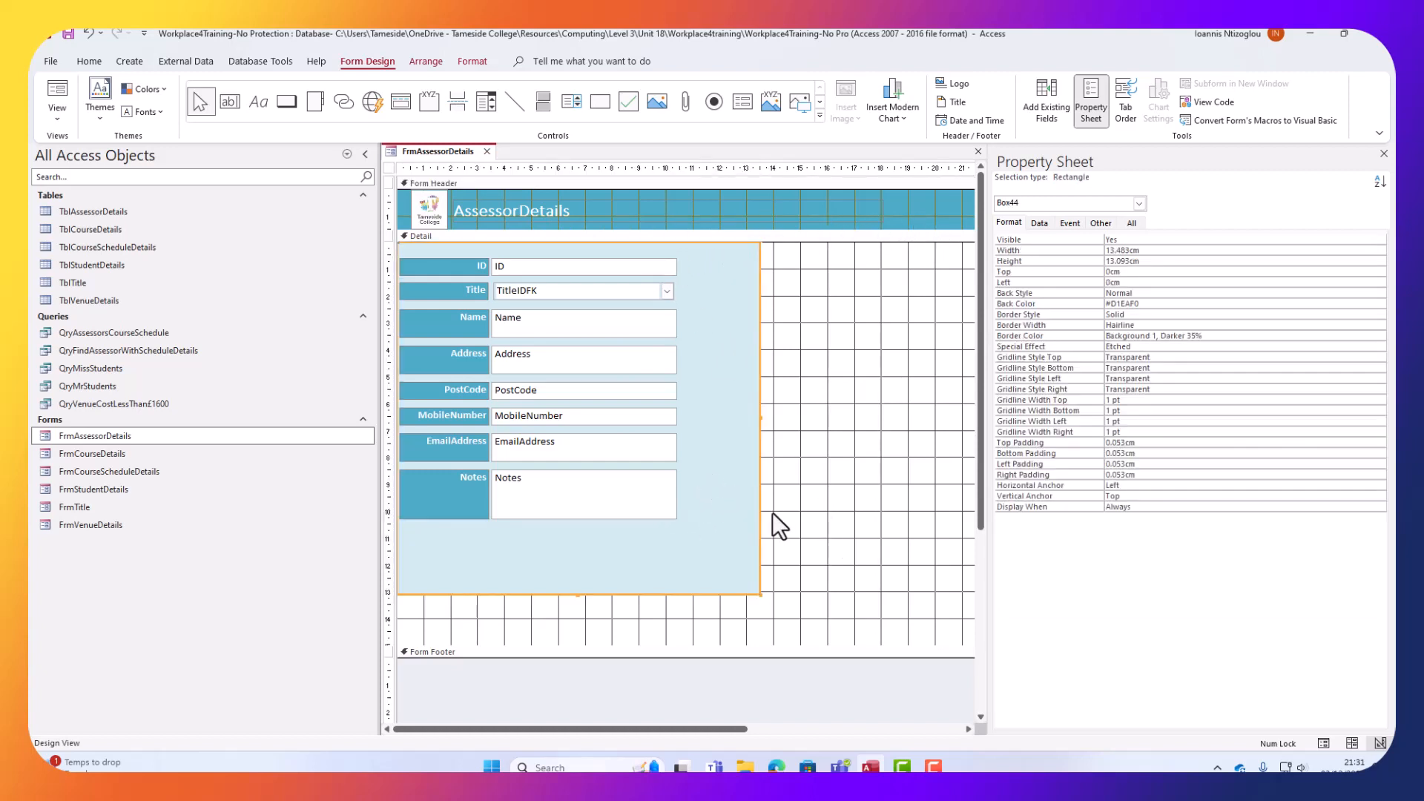
pyautogui.moveTo(831, 577); pyautogui.dragTo(439, 481)
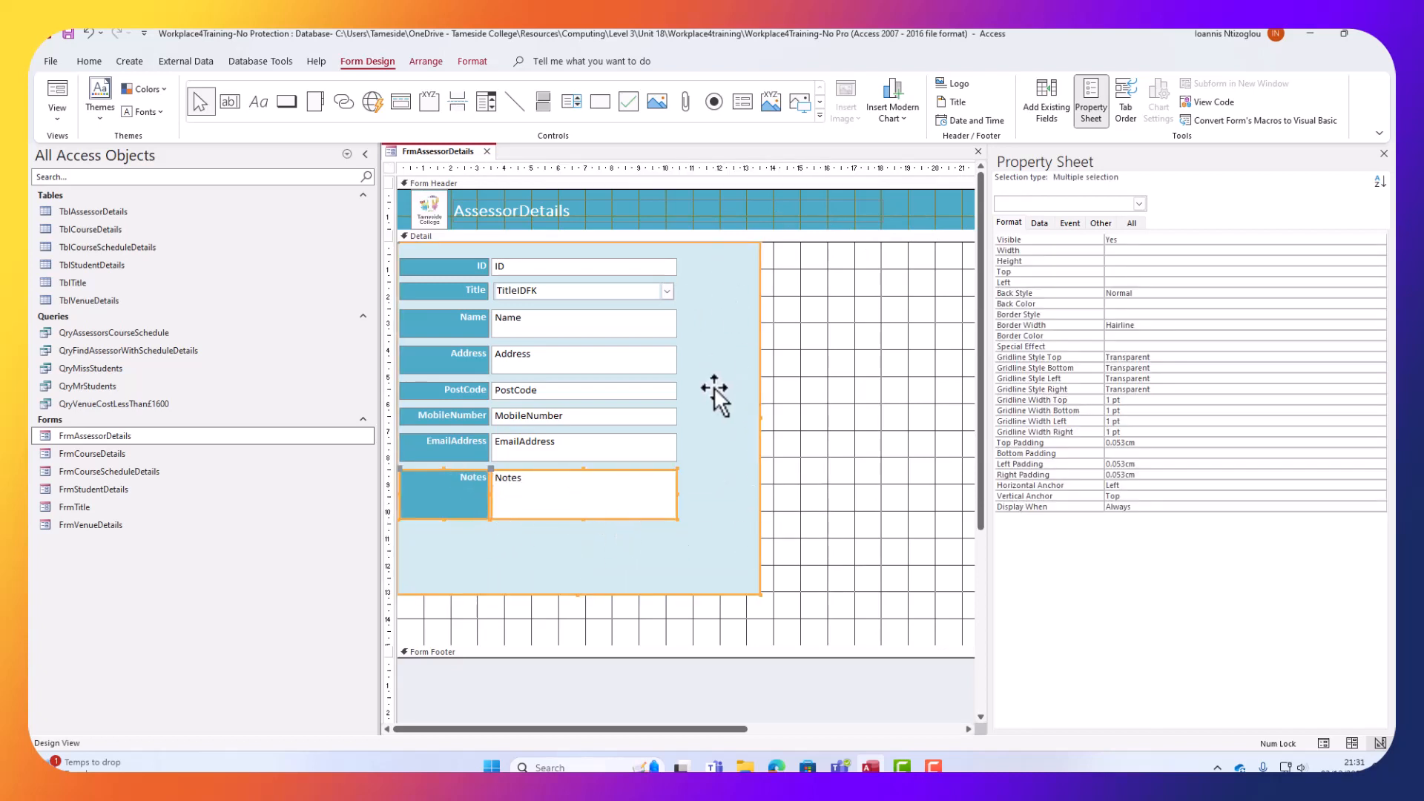
pyautogui.rightClick(478, 502)
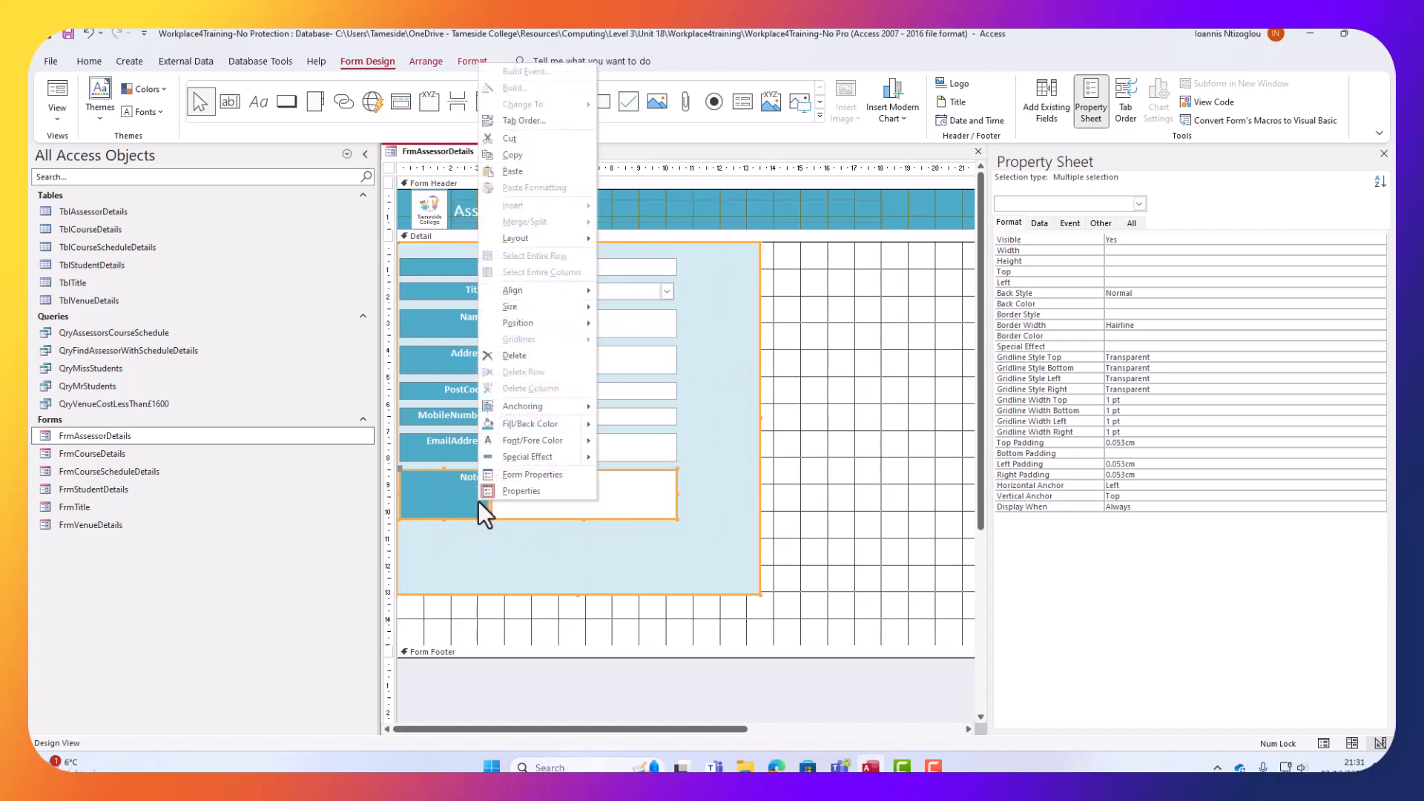
pyautogui.click(538, 156)
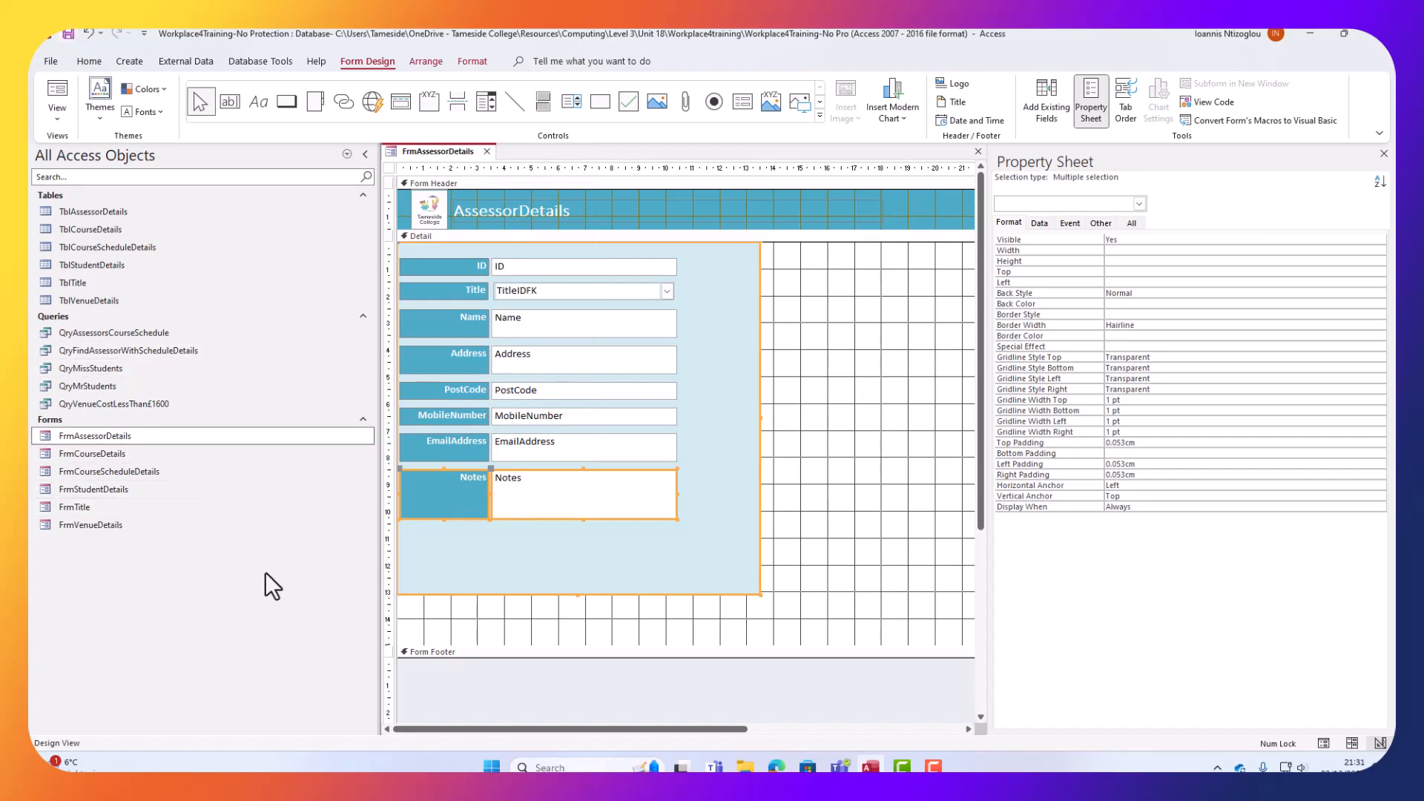
# Open FrmCourseDetails in Design View and delete the course-schedule subform.
pyautogui.rightClick(114, 456)
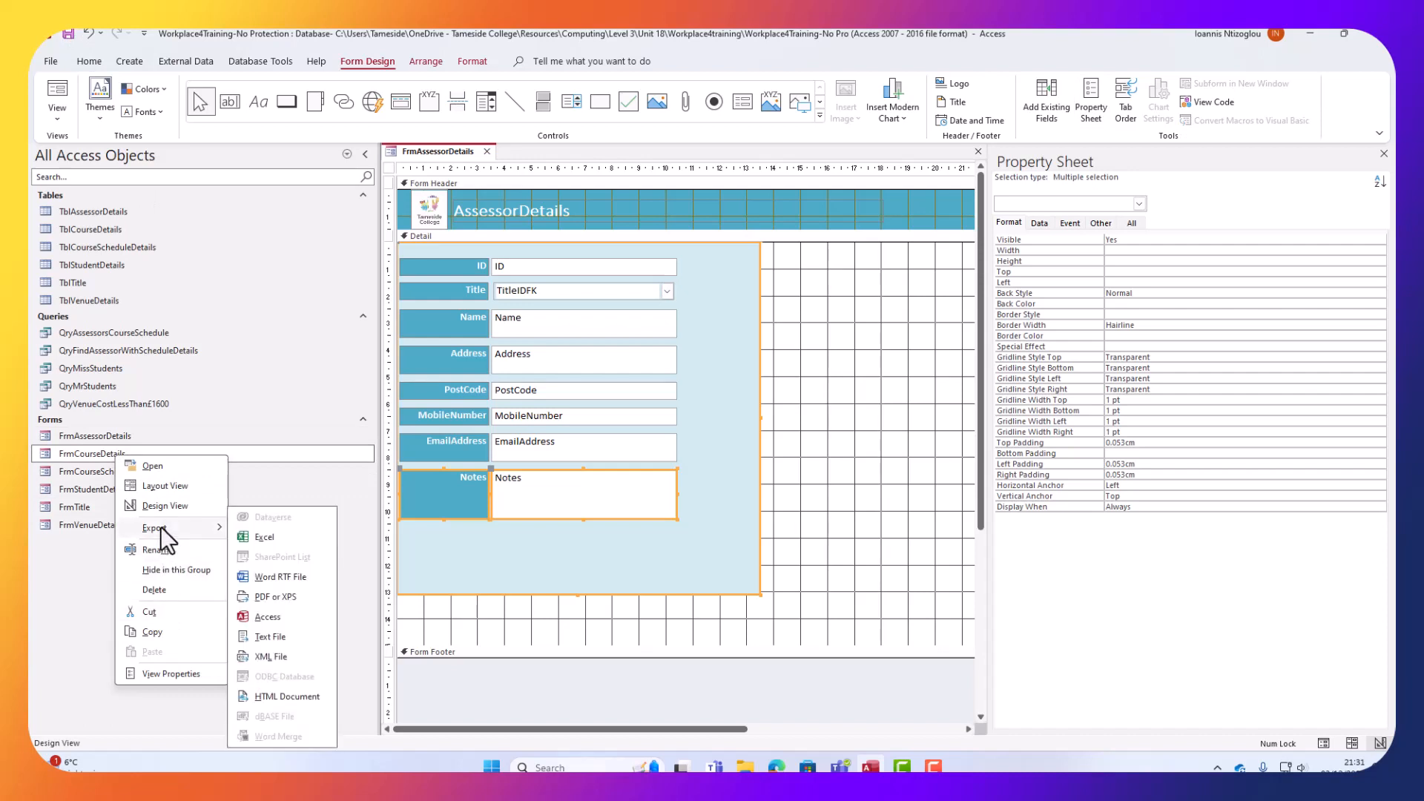
pyautogui.click(158, 505)
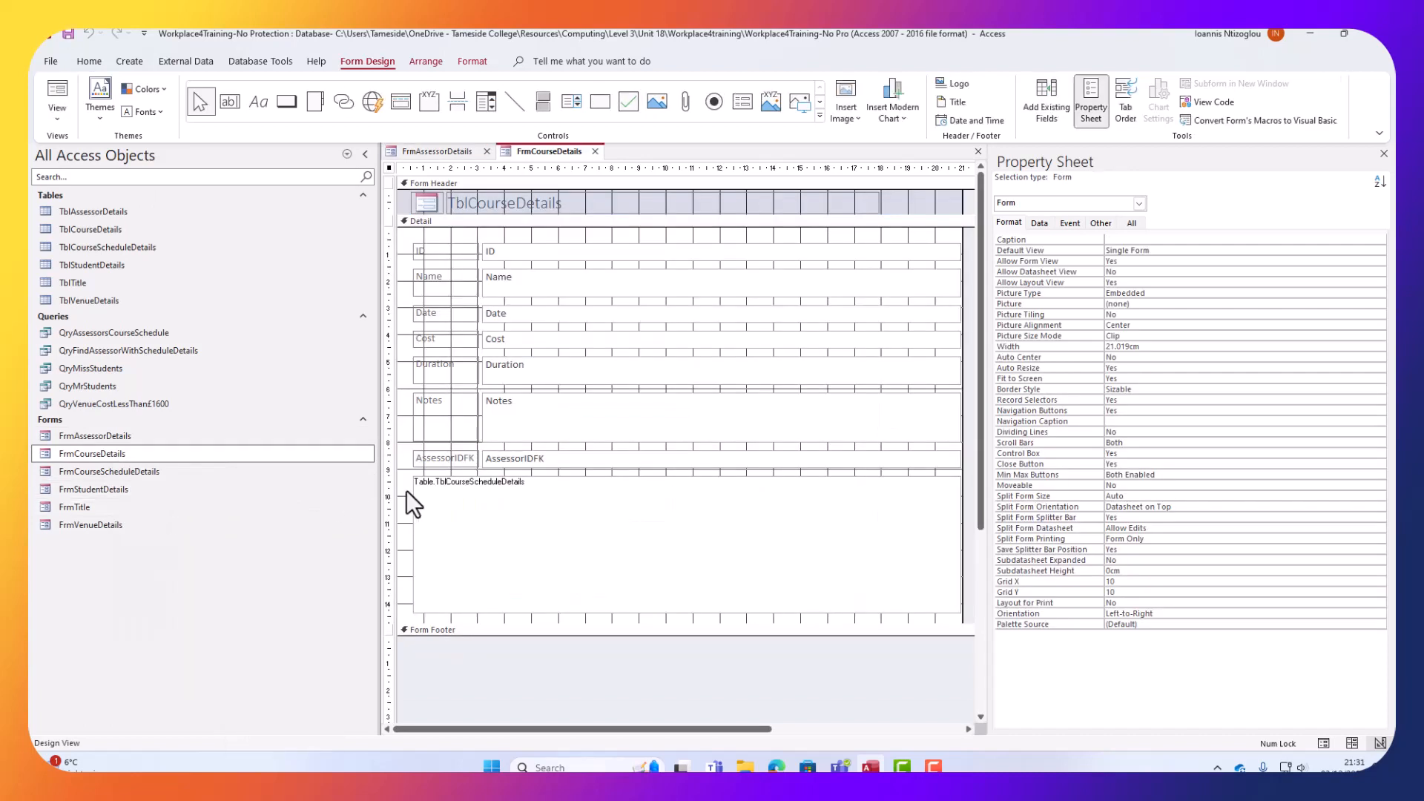
pyautogui.click(1104, 95)
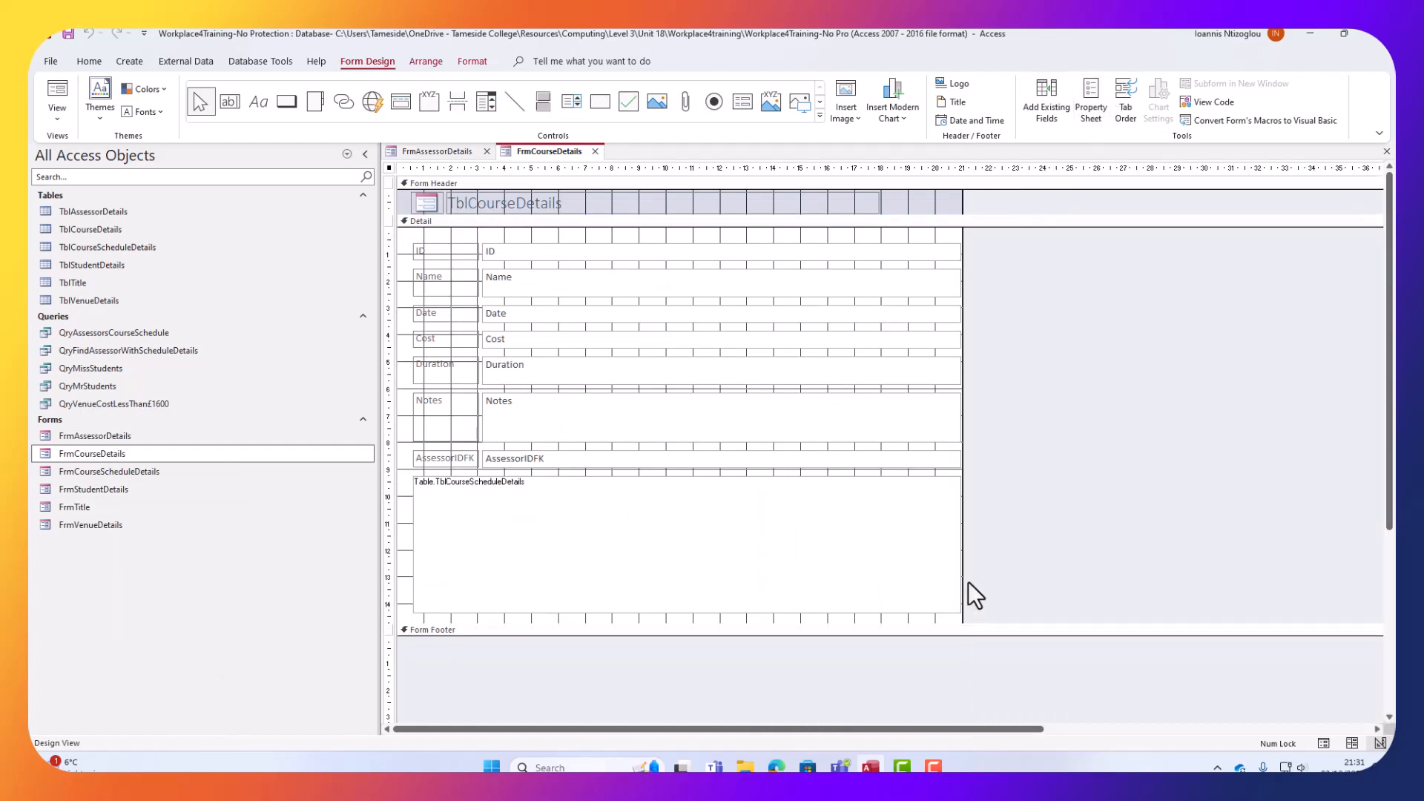
pyautogui.click(953, 550)
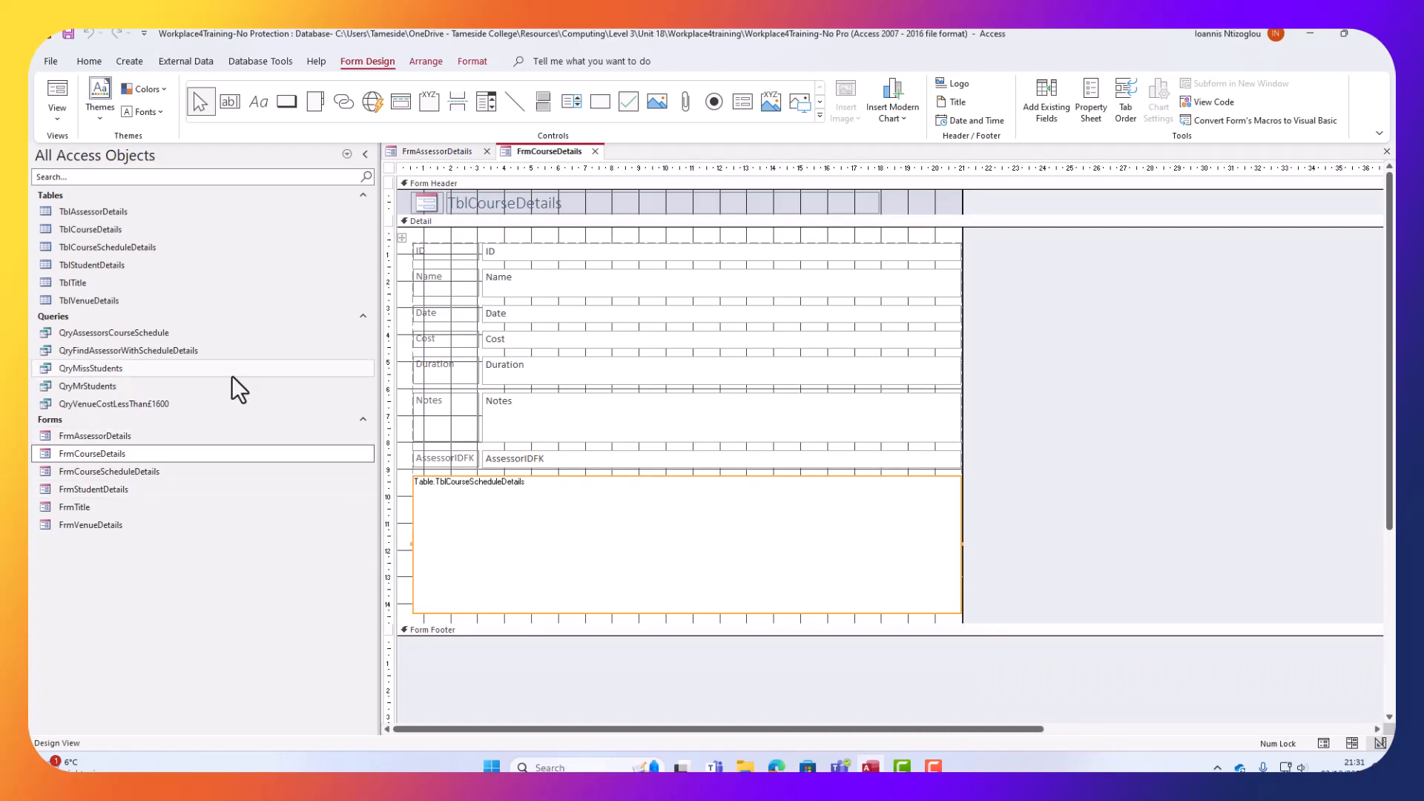
pyautogui.press('Delete')
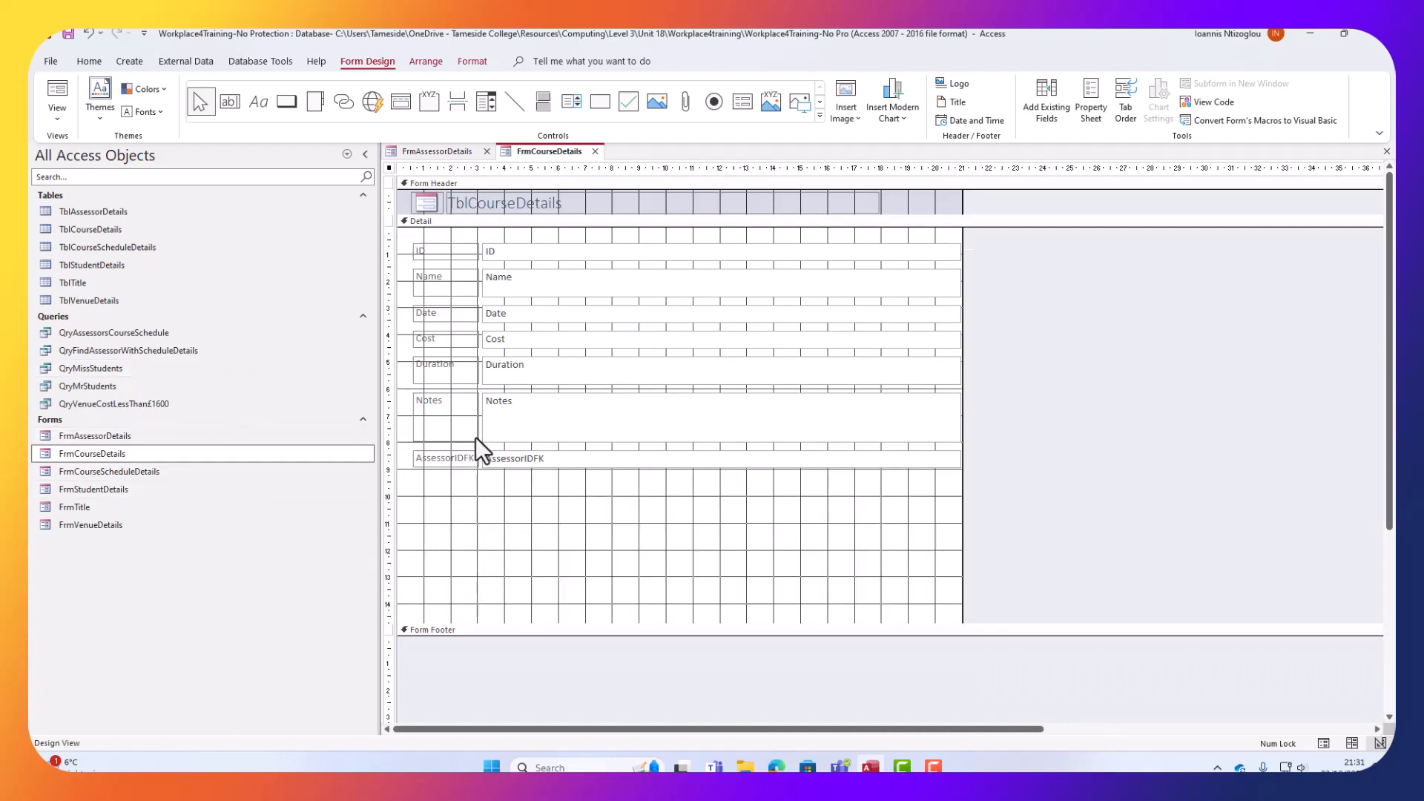
# Paste the light-blue Notes panel and drag it to the right of the existing fields.
pyautogui.click(449, 279)
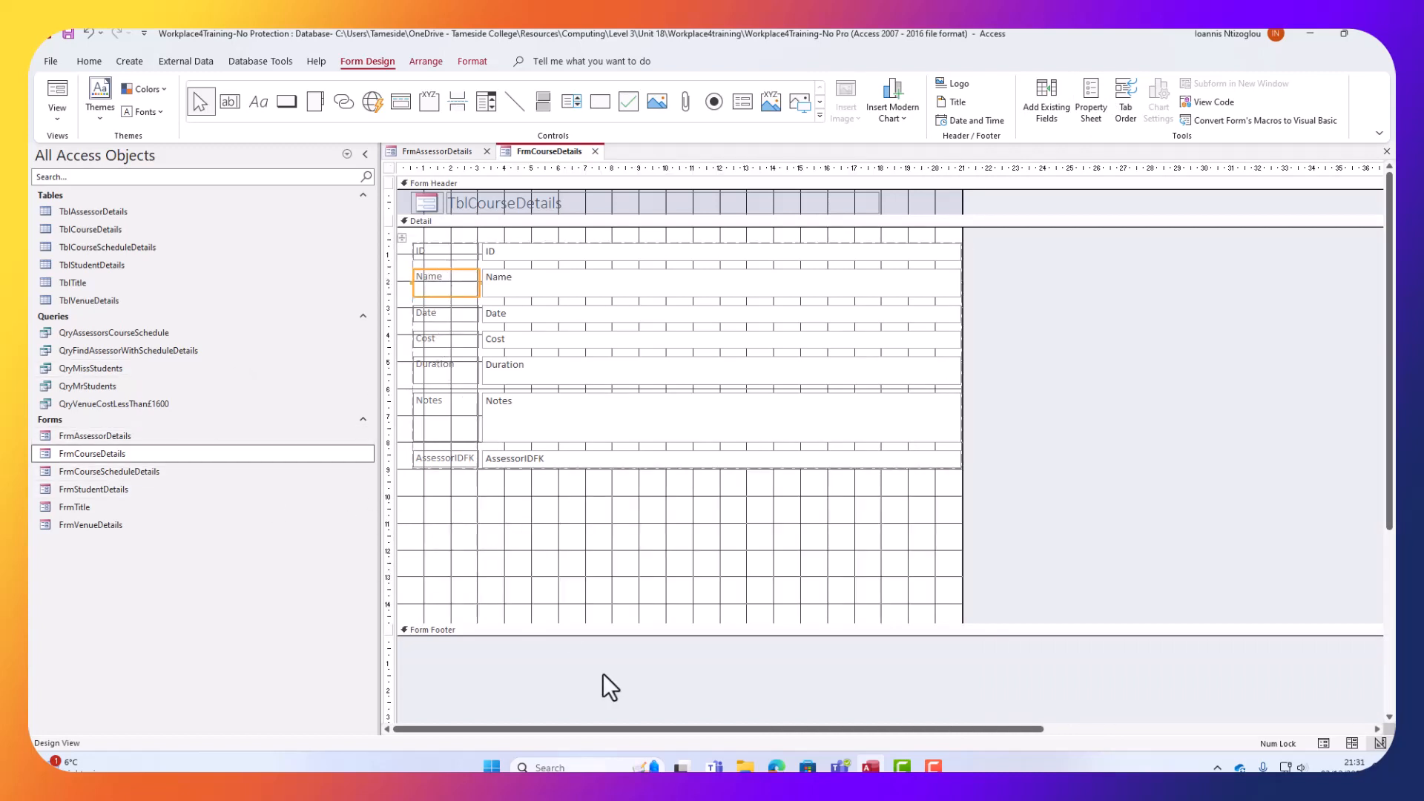
pyautogui.click(624, 608)
pyautogui.hotkey('ctrl', 'v')
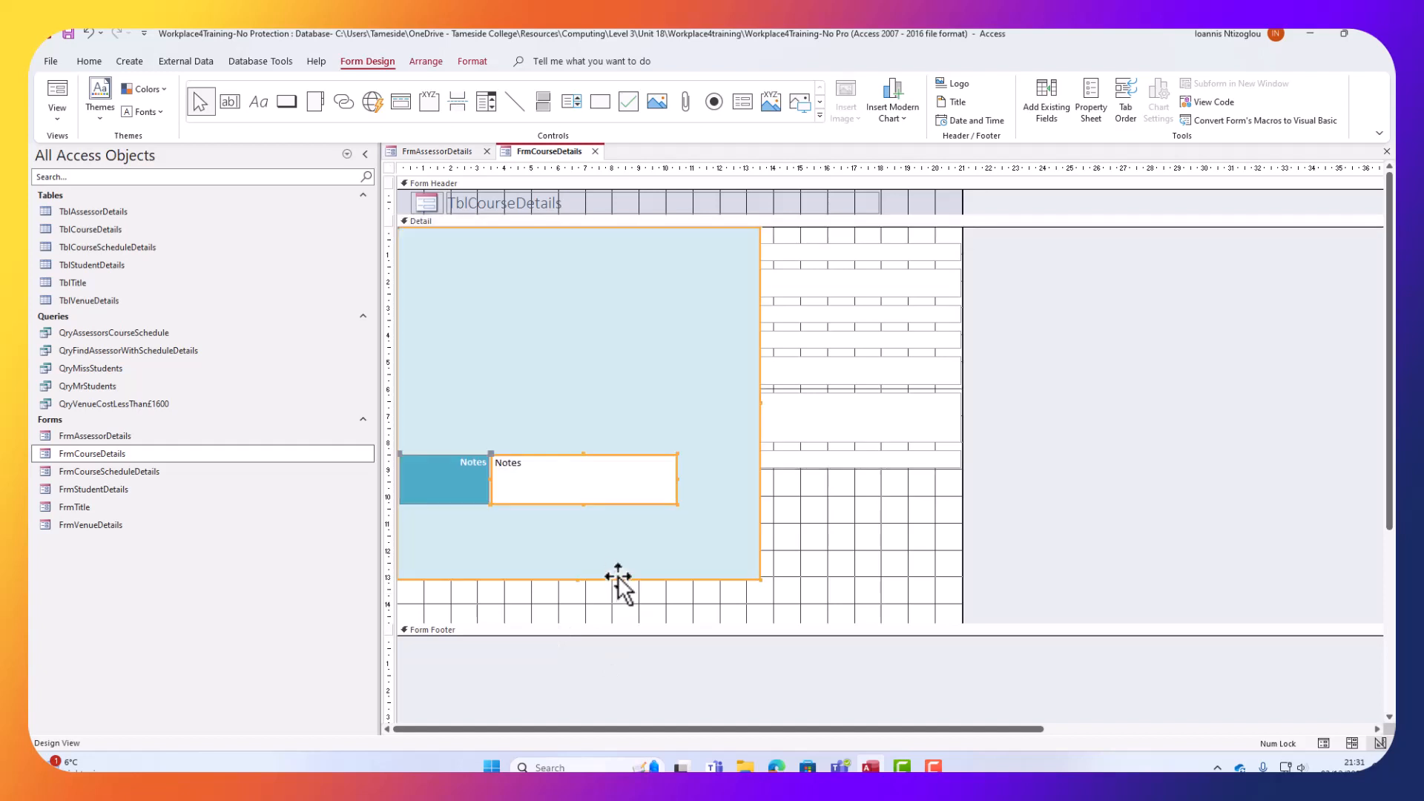
pyautogui.moveTo(531, 306); pyautogui.dragTo(1098, 344)
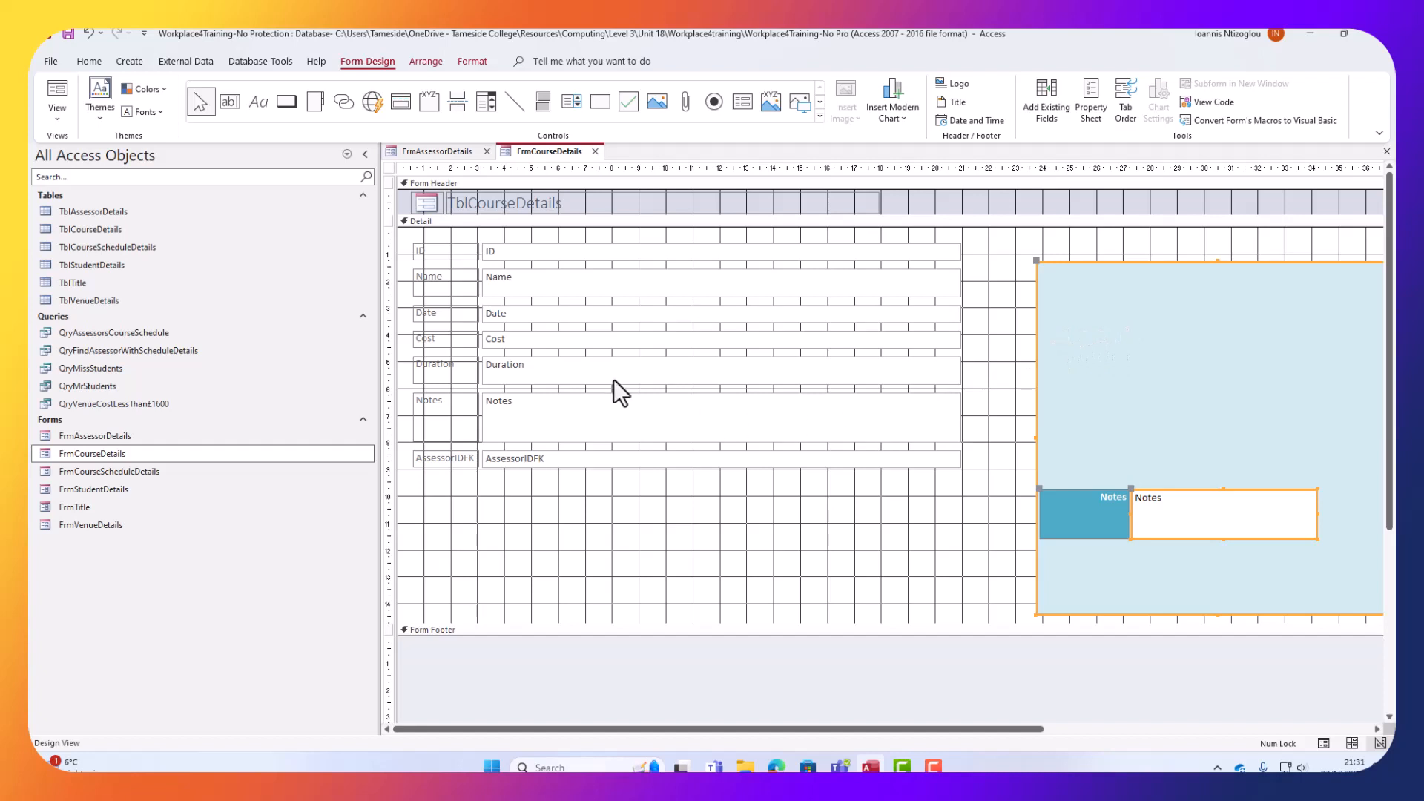
# Select all the course field controls and remove their stacked layout.
pyautogui.click(532, 383)
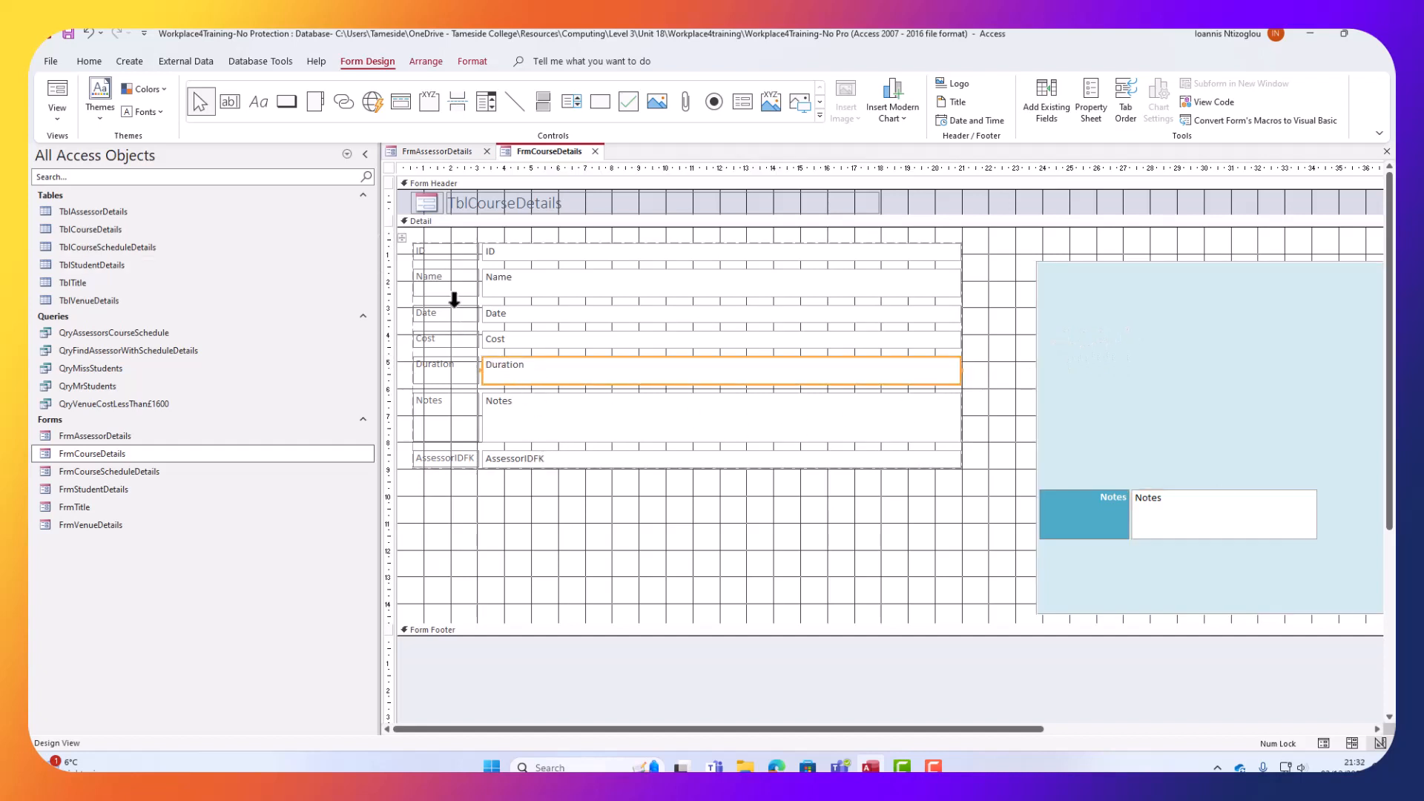
pyautogui.click(406, 240)
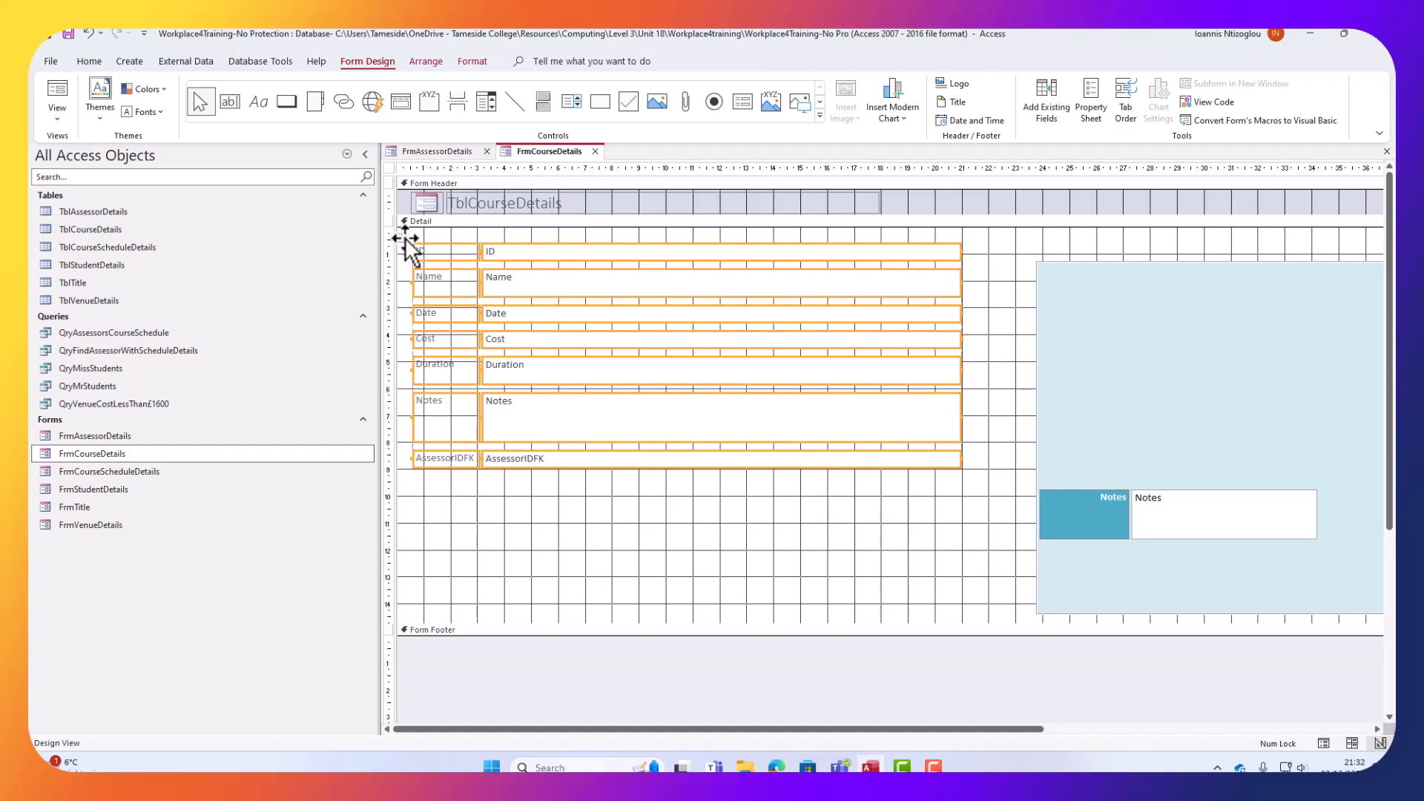
pyautogui.rightClick(486, 268)
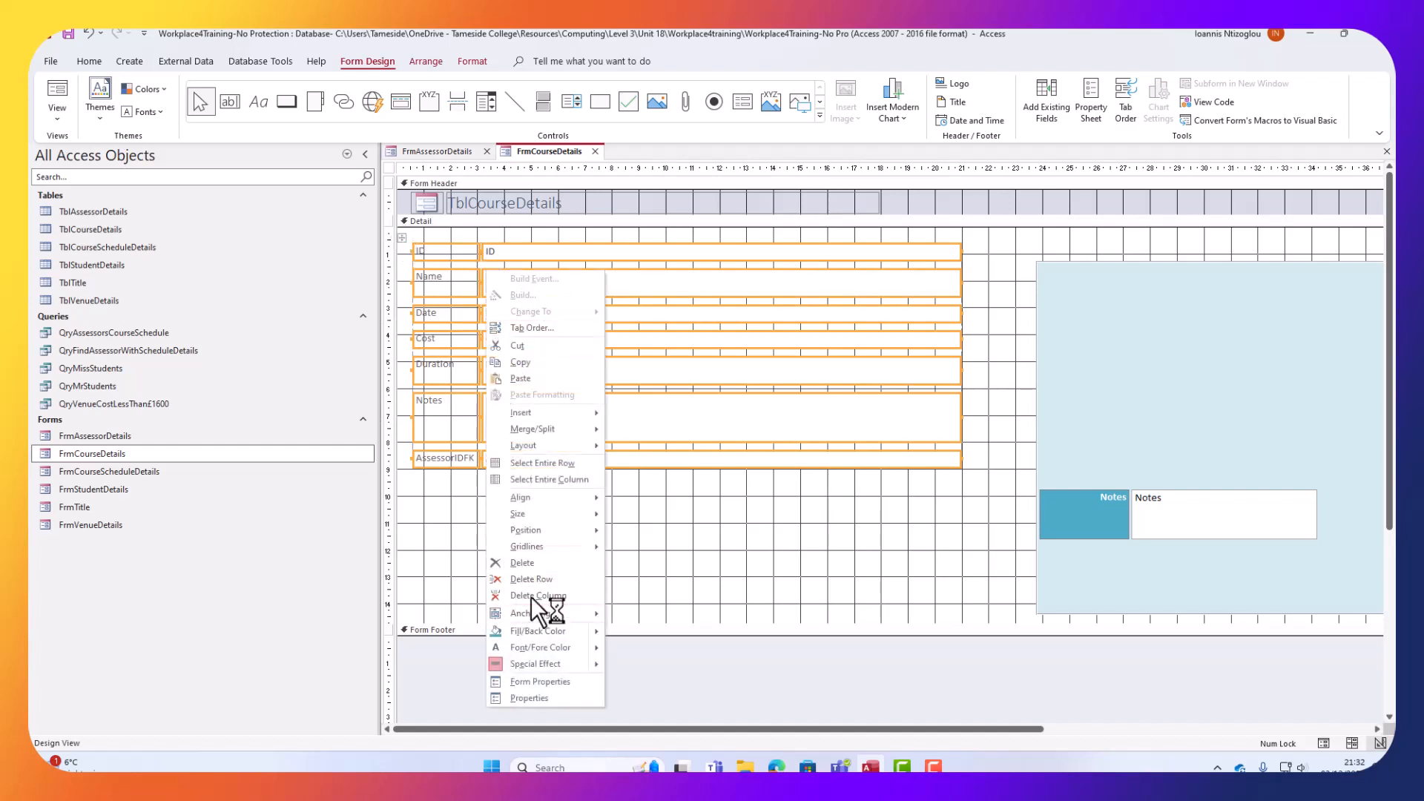
pyautogui.moveTo(567, 452)
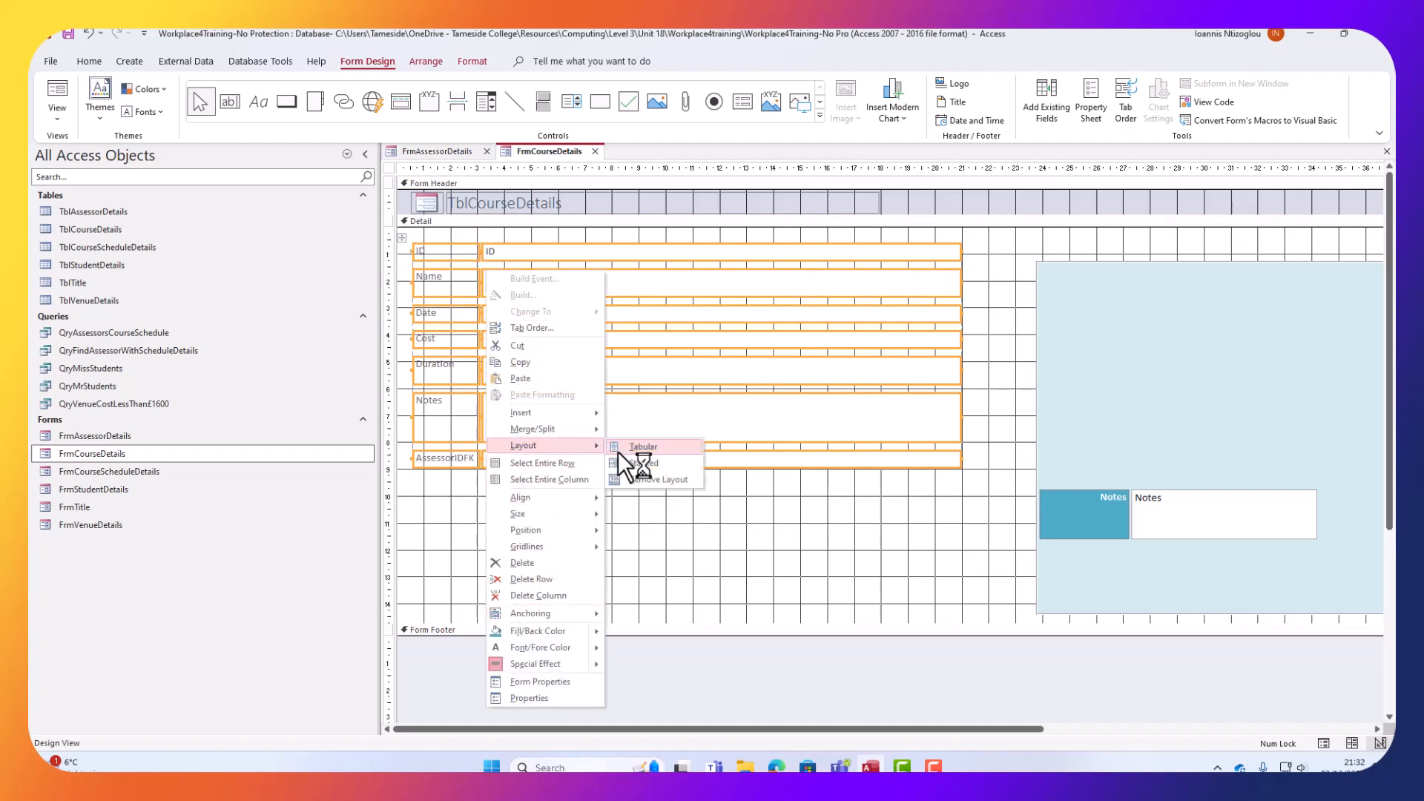
pyautogui.click(652, 476)
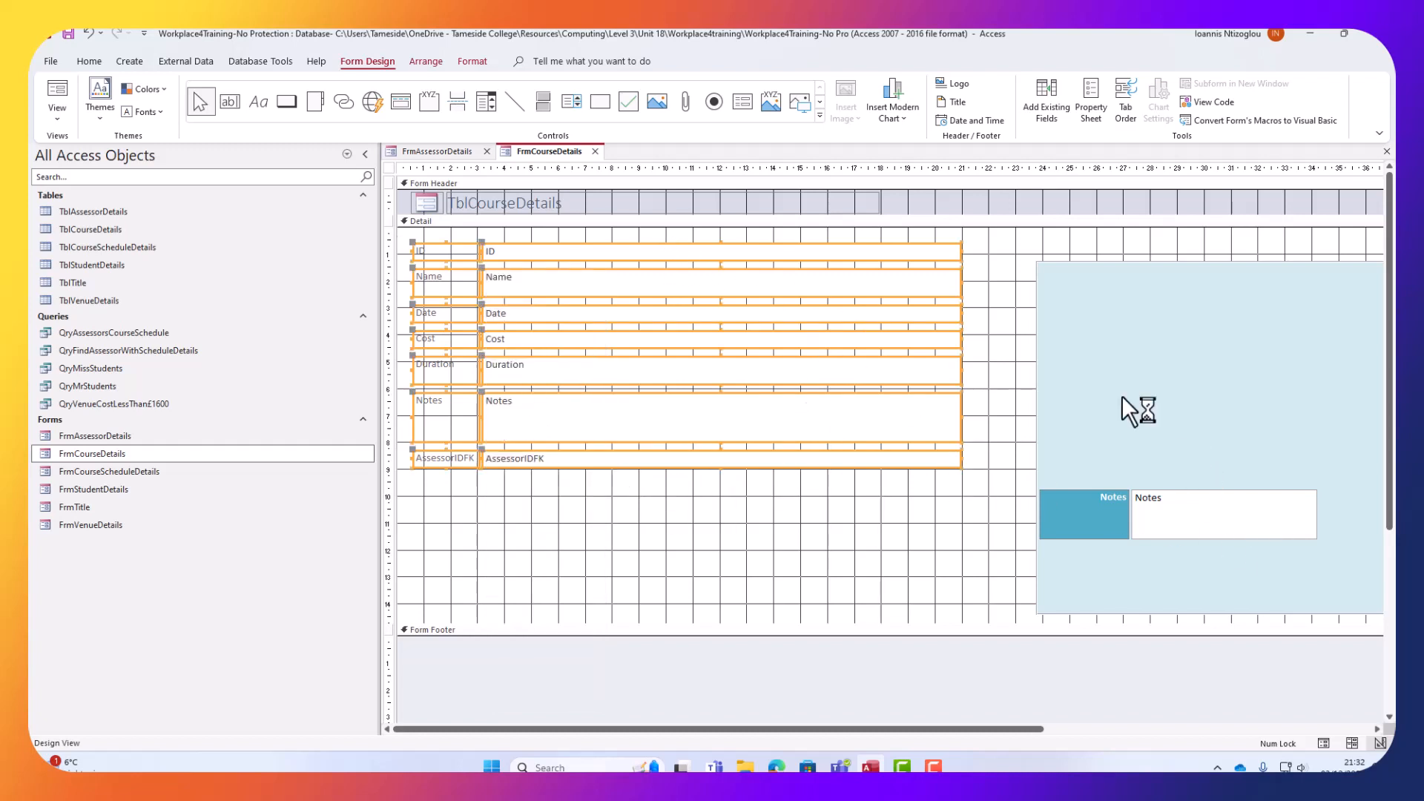
# Copy the college logo and AssessorDetails title from FrmAssessorDetails' header.
pyautogui.click(453, 153)
pyautogui.moveTo(896, 215); pyautogui.dragTo(430, 193)
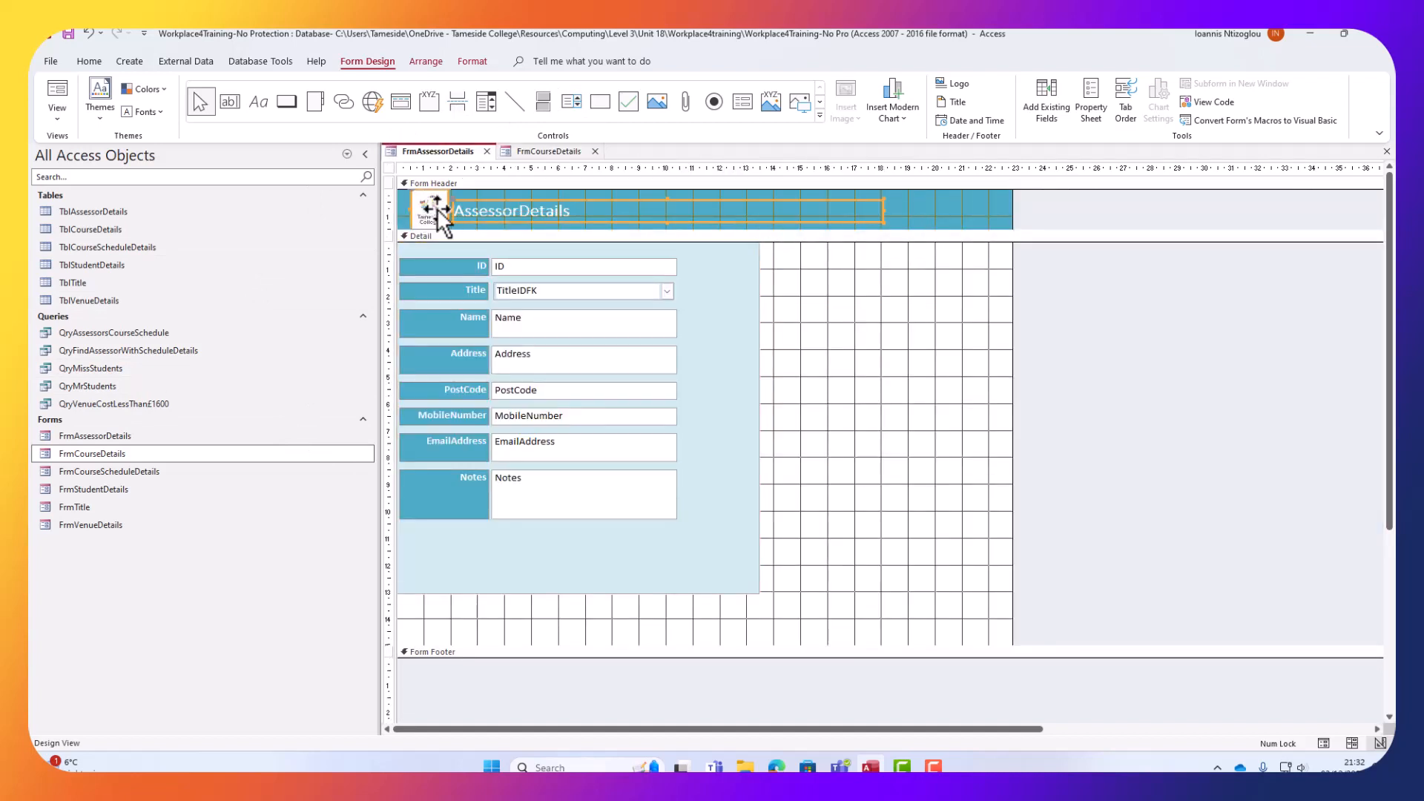
pyautogui.rightClick(449, 210)
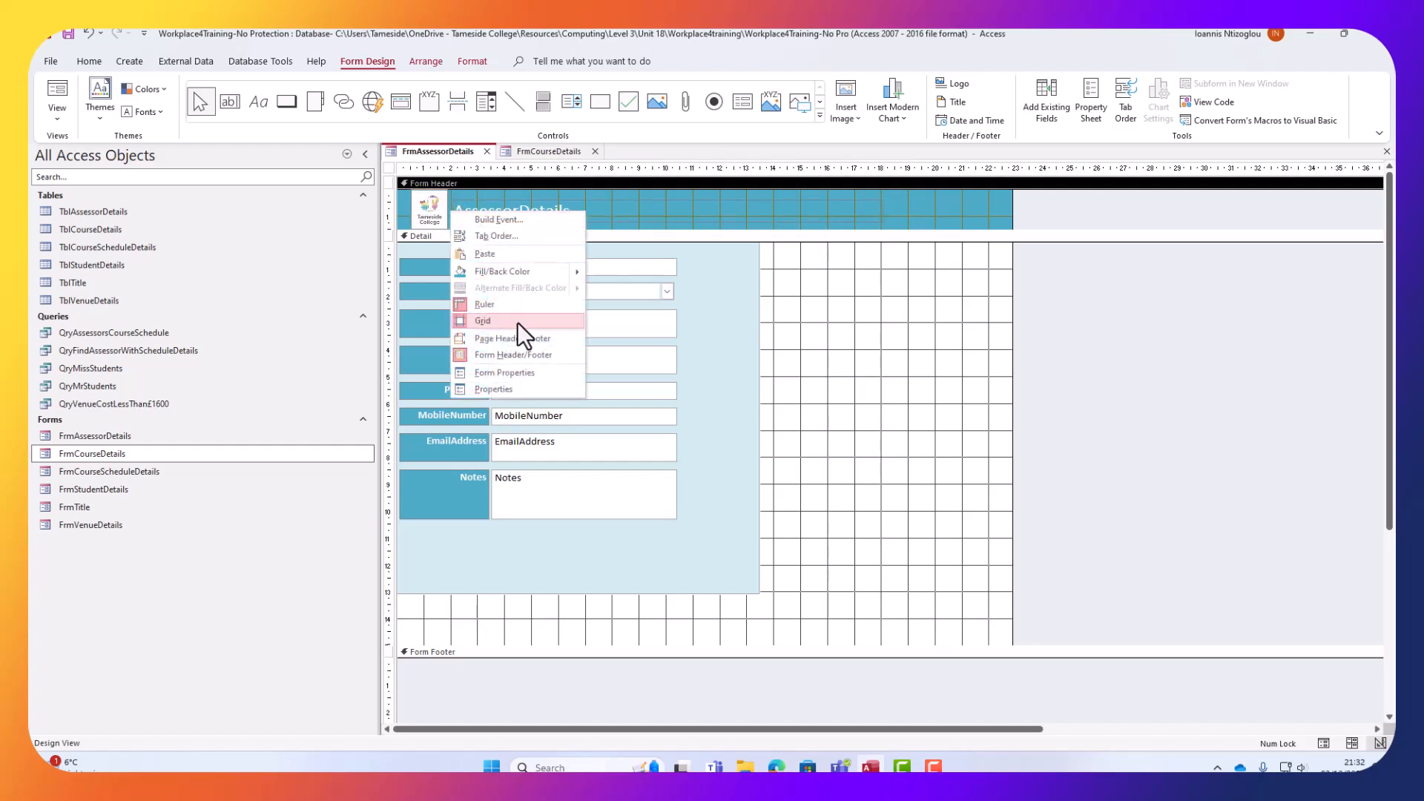
pyautogui.click(933, 215)
pyautogui.click(502, 222)
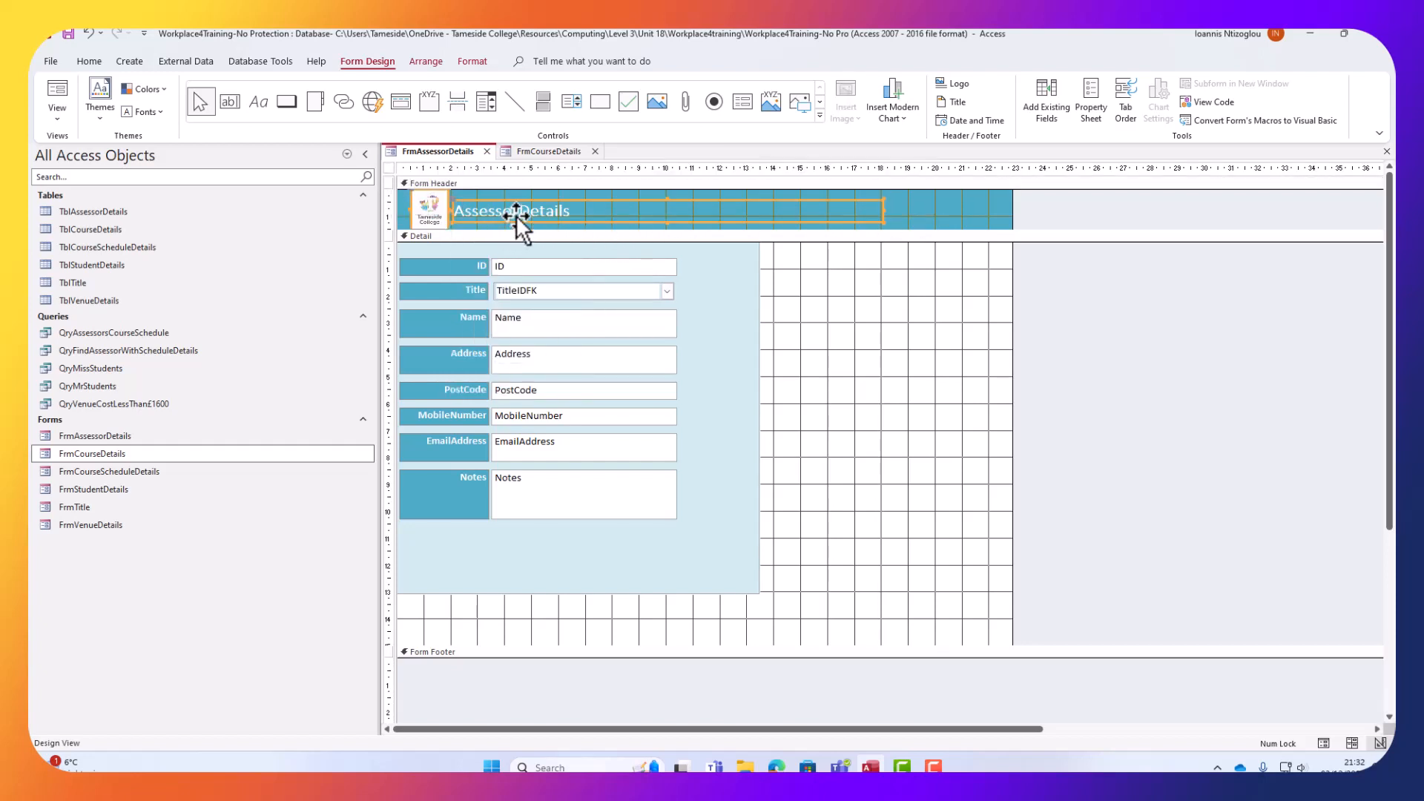
pyautogui.rightClick(515, 216)
pyautogui.click(582, 312)
# Replace FrmCourseDetails' old logo and TblCourseDetails title with the pasted logo and title.
pyautogui.click(532, 154)
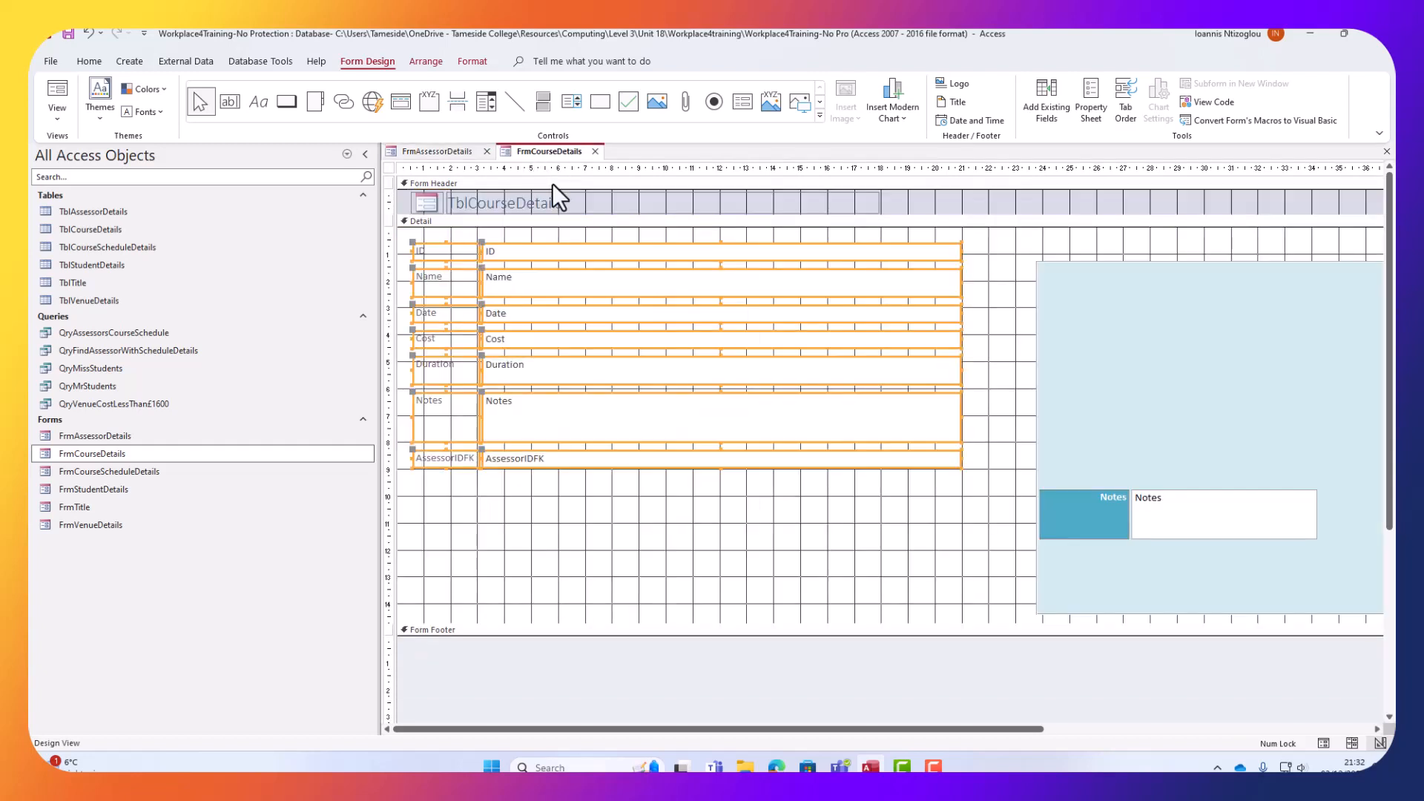
pyautogui.moveTo(929, 198); pyautogui.dragTo(399, 198)
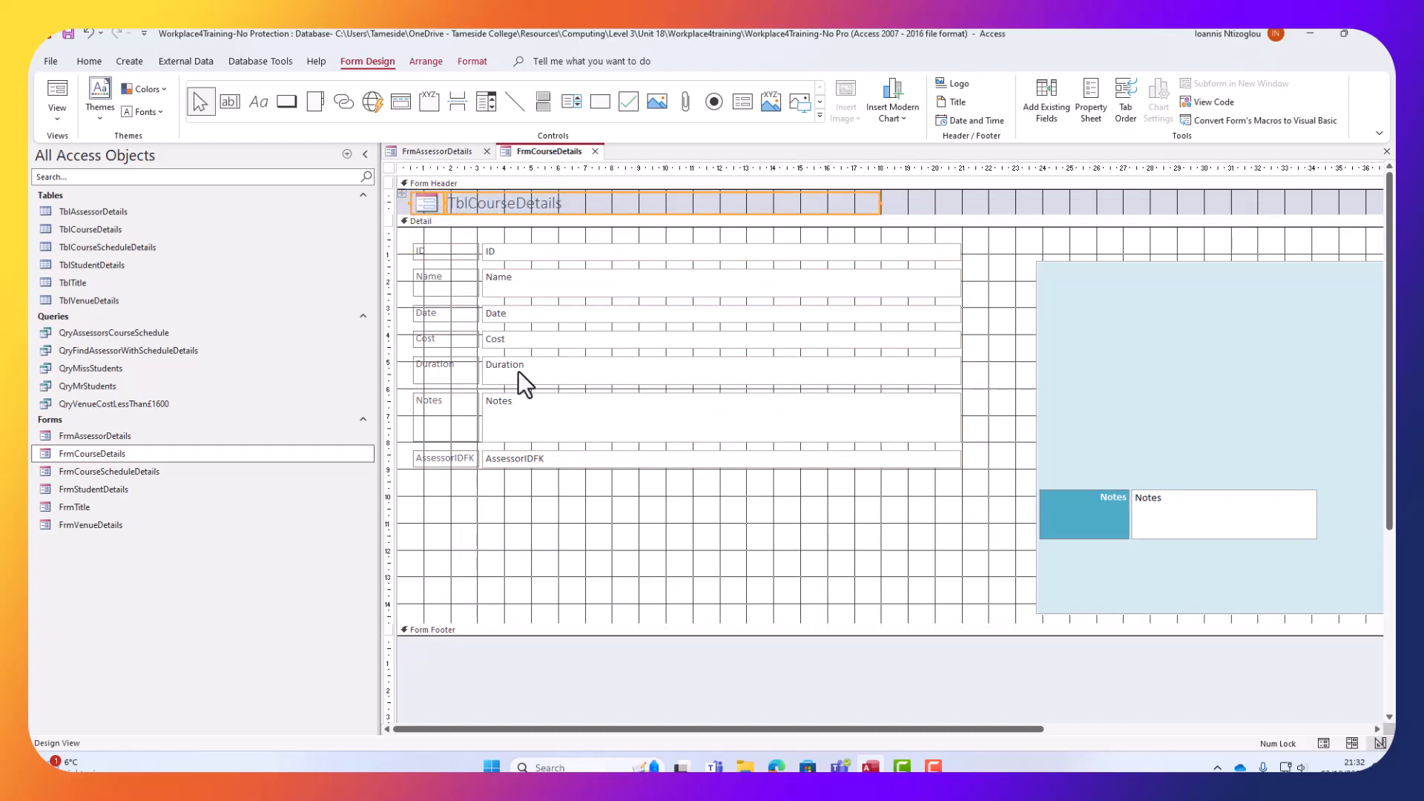
pyautogui.press('Delete')
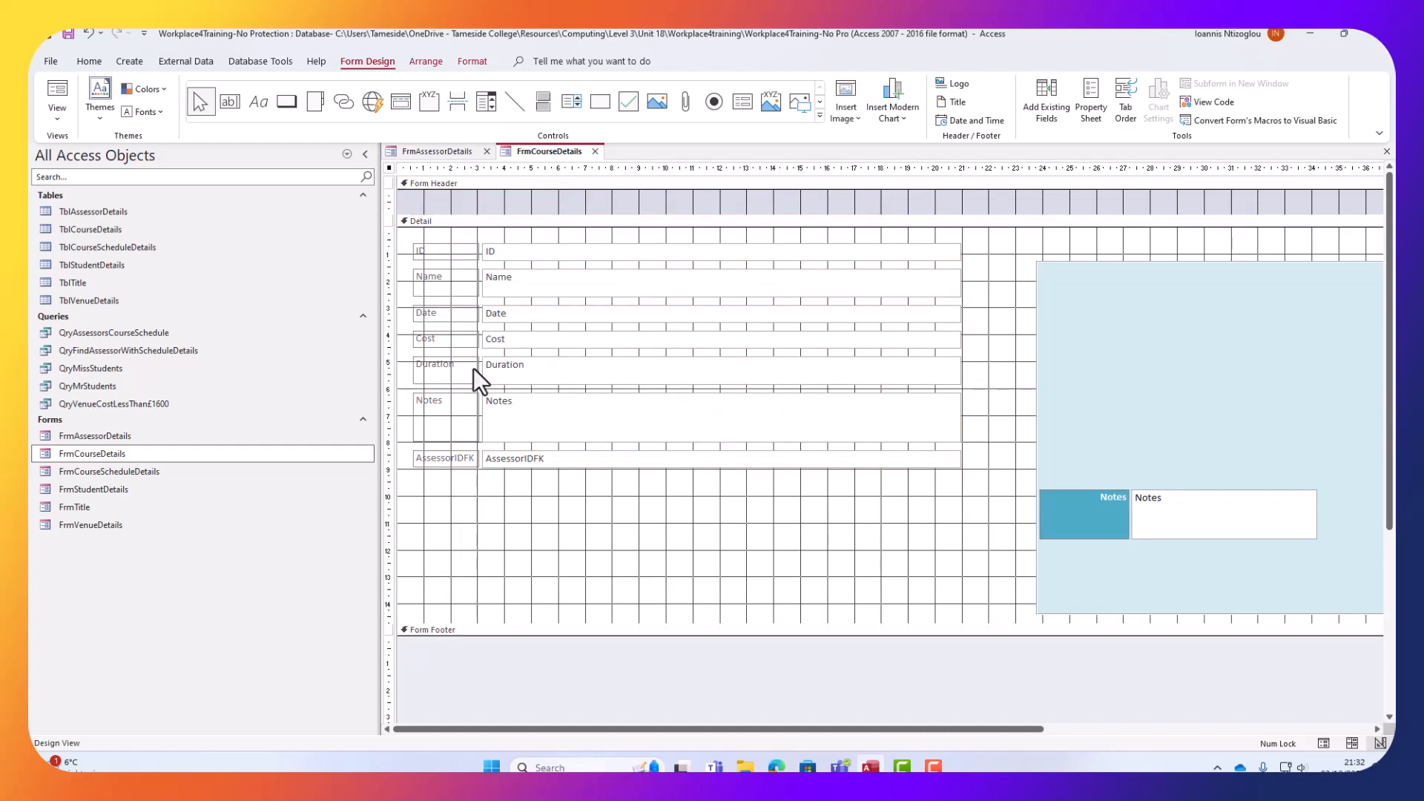
pyautogui.hotkey('ctrl', 'v')
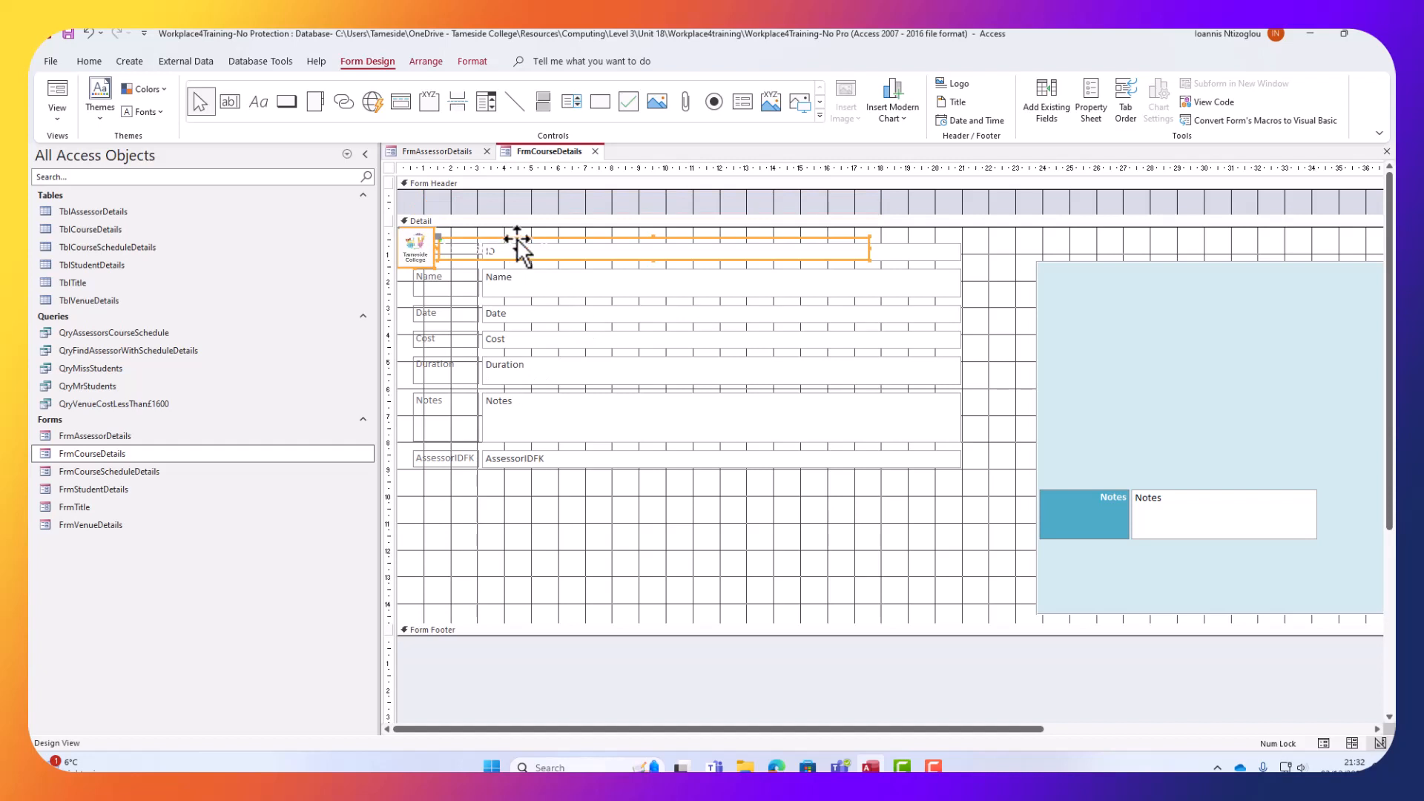
pyautogui.moveTo(509, 239); pyautogui.dragTo(501, 205)
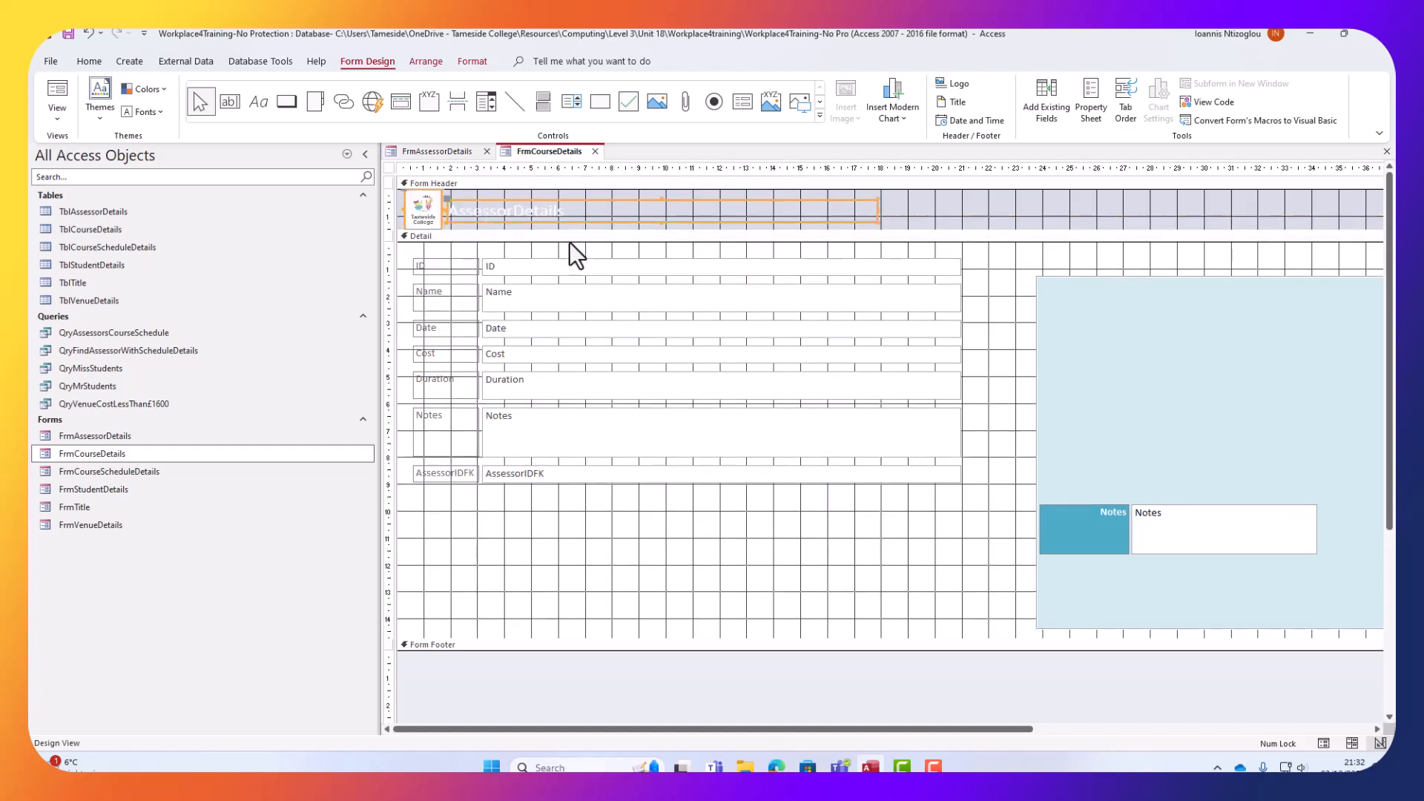
pyautogui.click(960, 211)
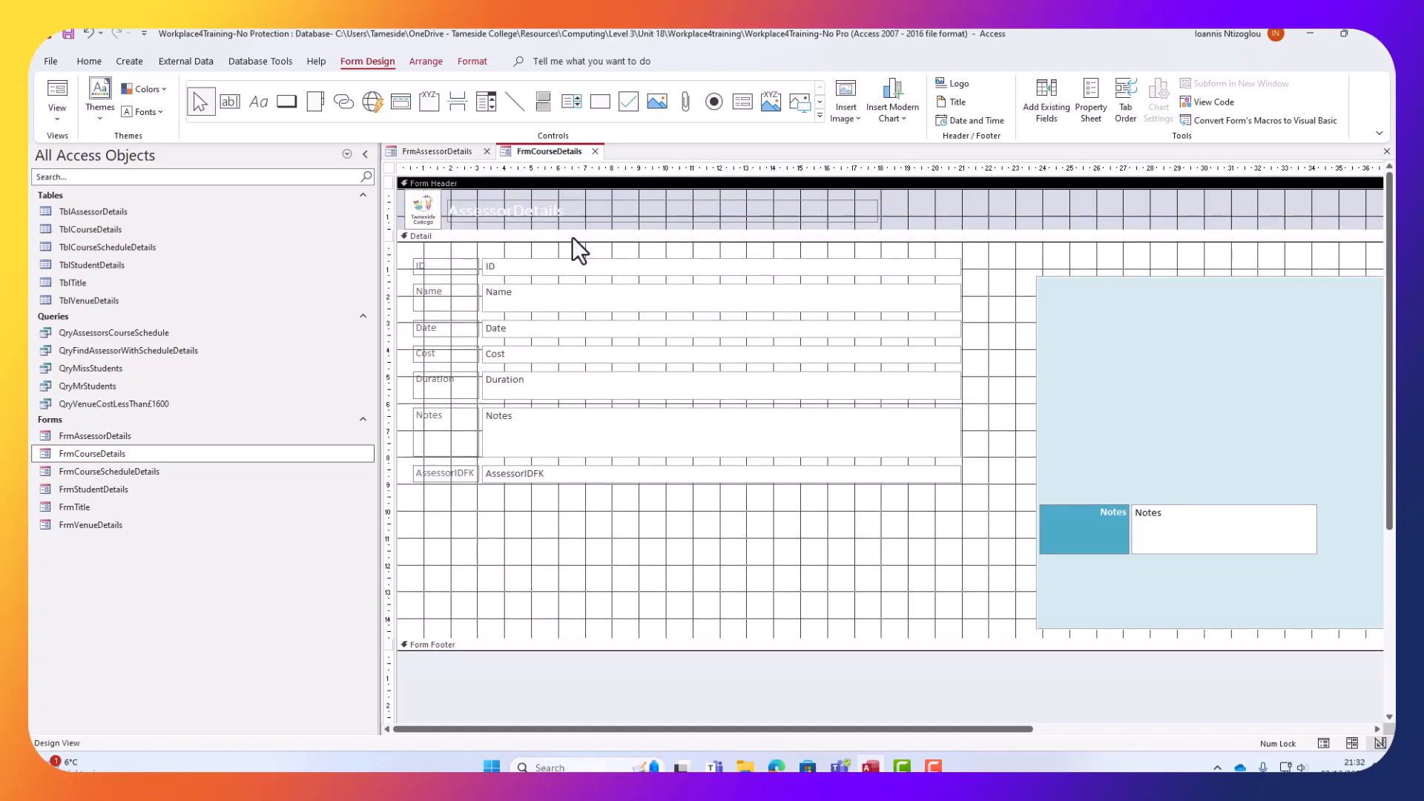
pyautogui.click(506, 209)
pyautogui.doubleClick(487, 216)
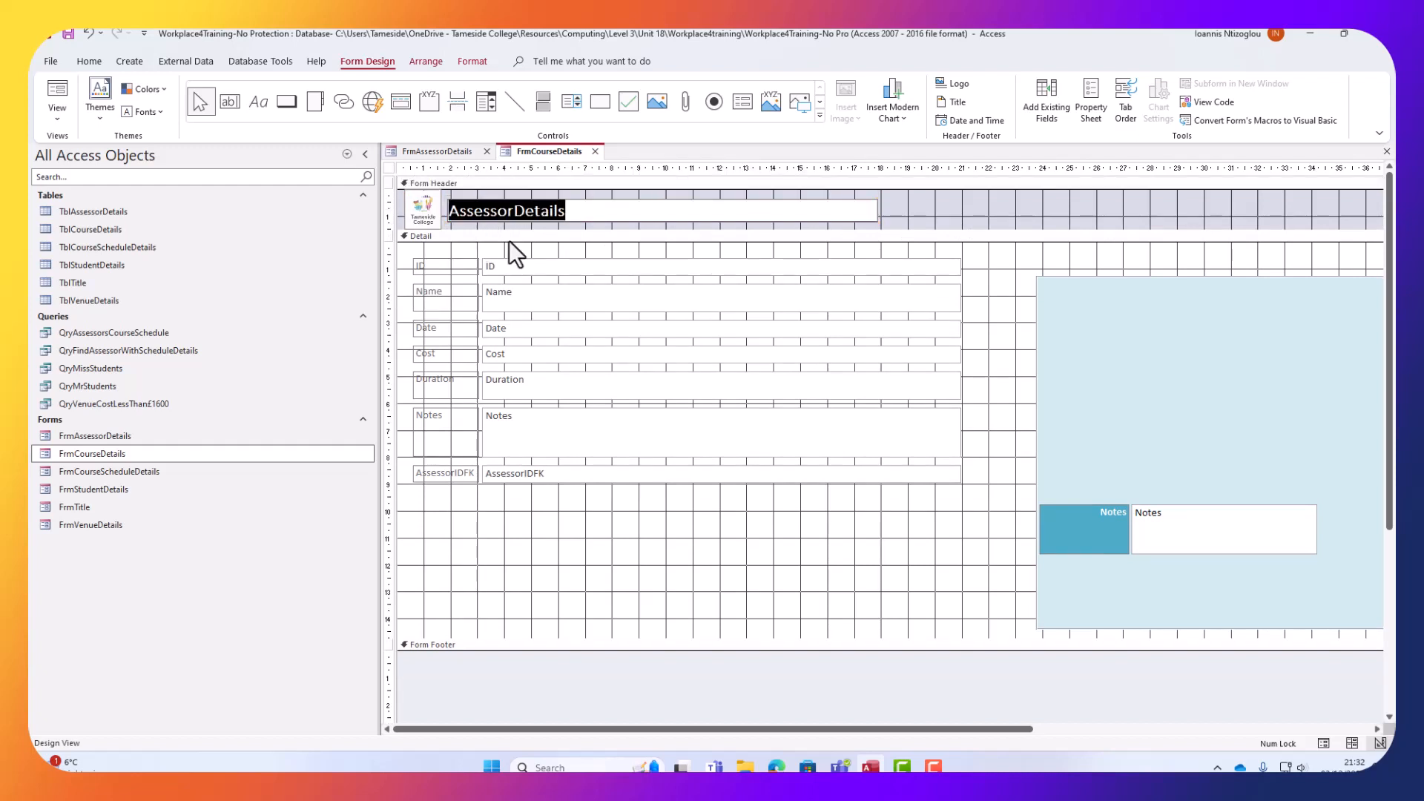
# Change the course form's header title to 'Course Details'.
pyautogui.click(513, 211)
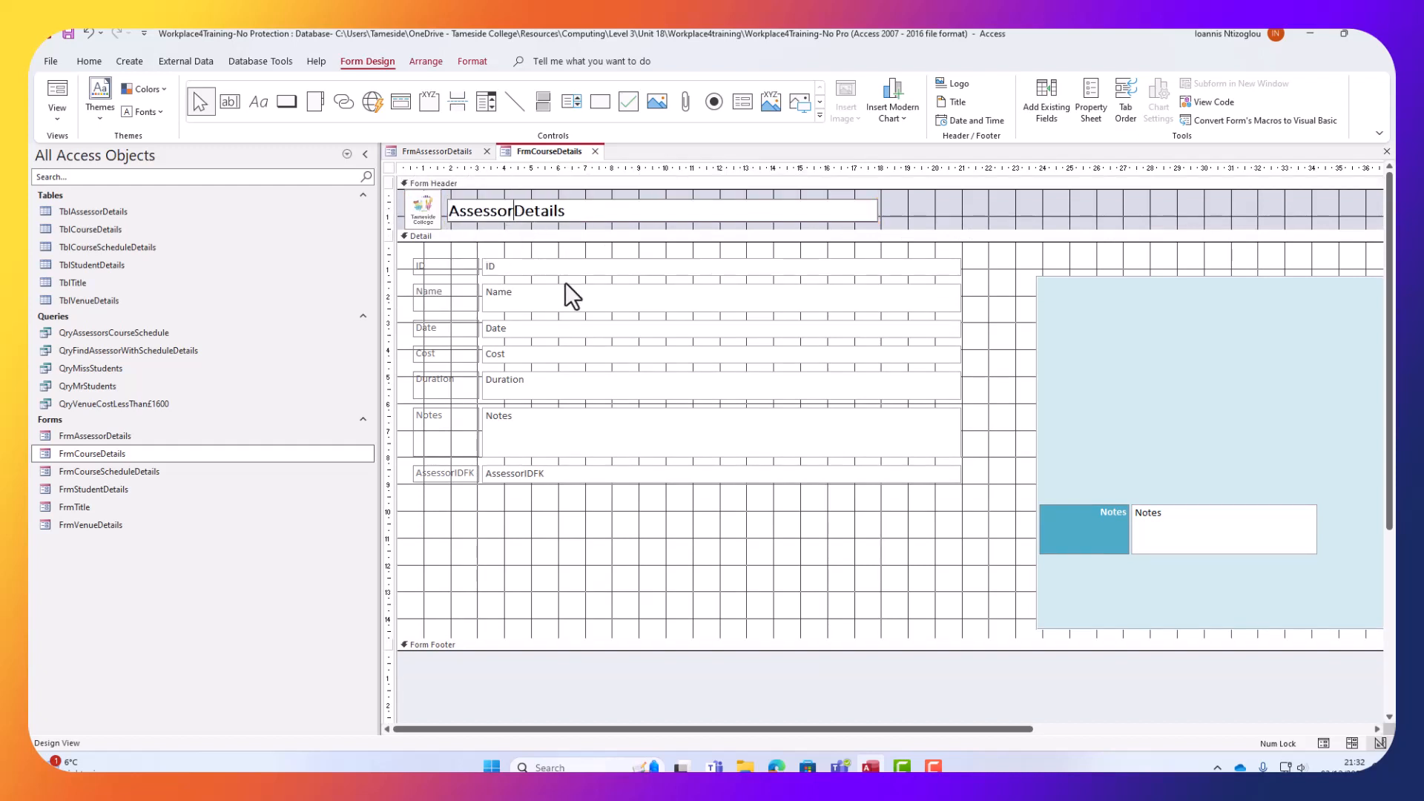
pyautogui.press('BackSpace')
pyautogui.press('BackSpace')
pyautogui.press('BackSpace')
pyautogui.press('BackSpace')
pyautogui.press('BackSpace')
pyautogui.press('BackSpace')
pyautogui.press('BackSpace')
pyautogui.press('BackSpace')
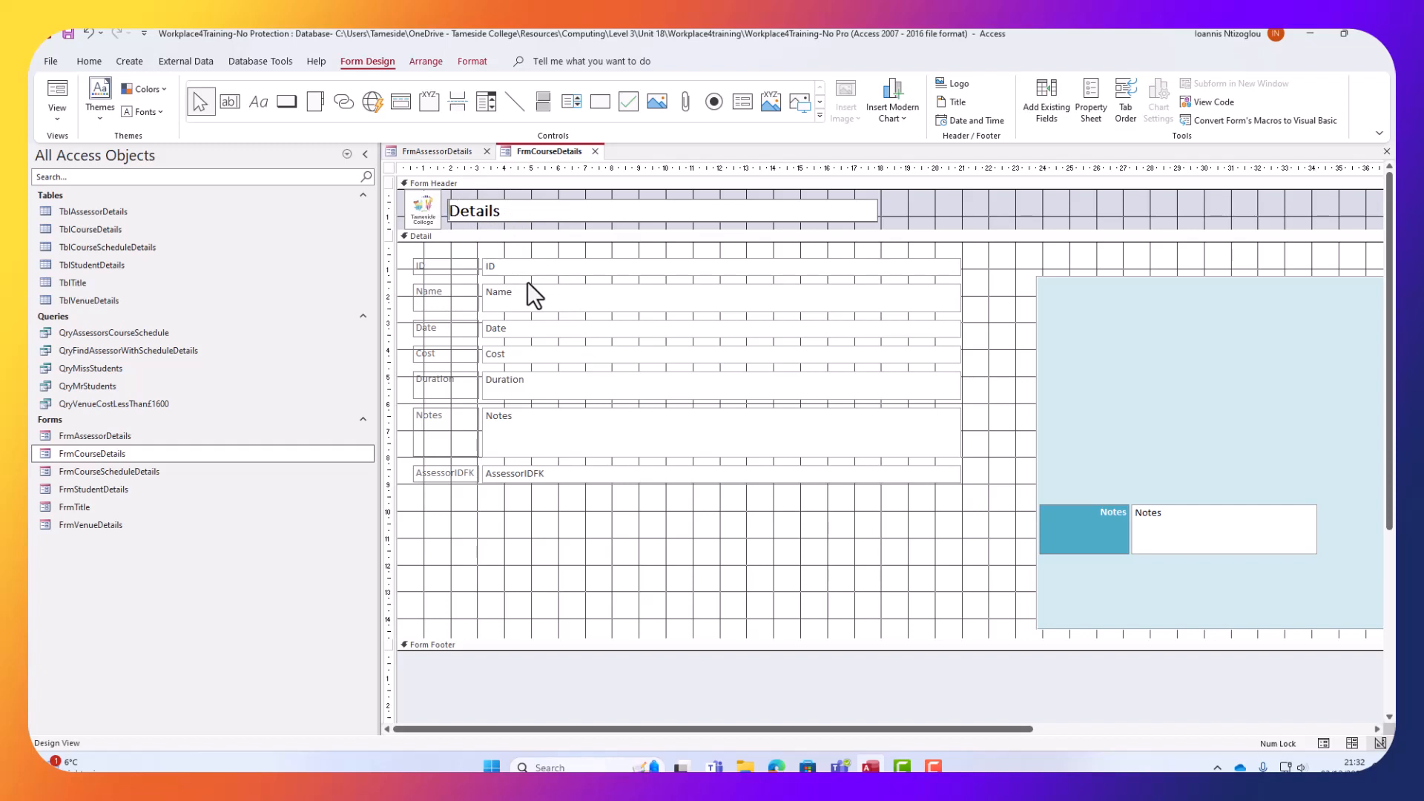
pyautogui.write('Course')
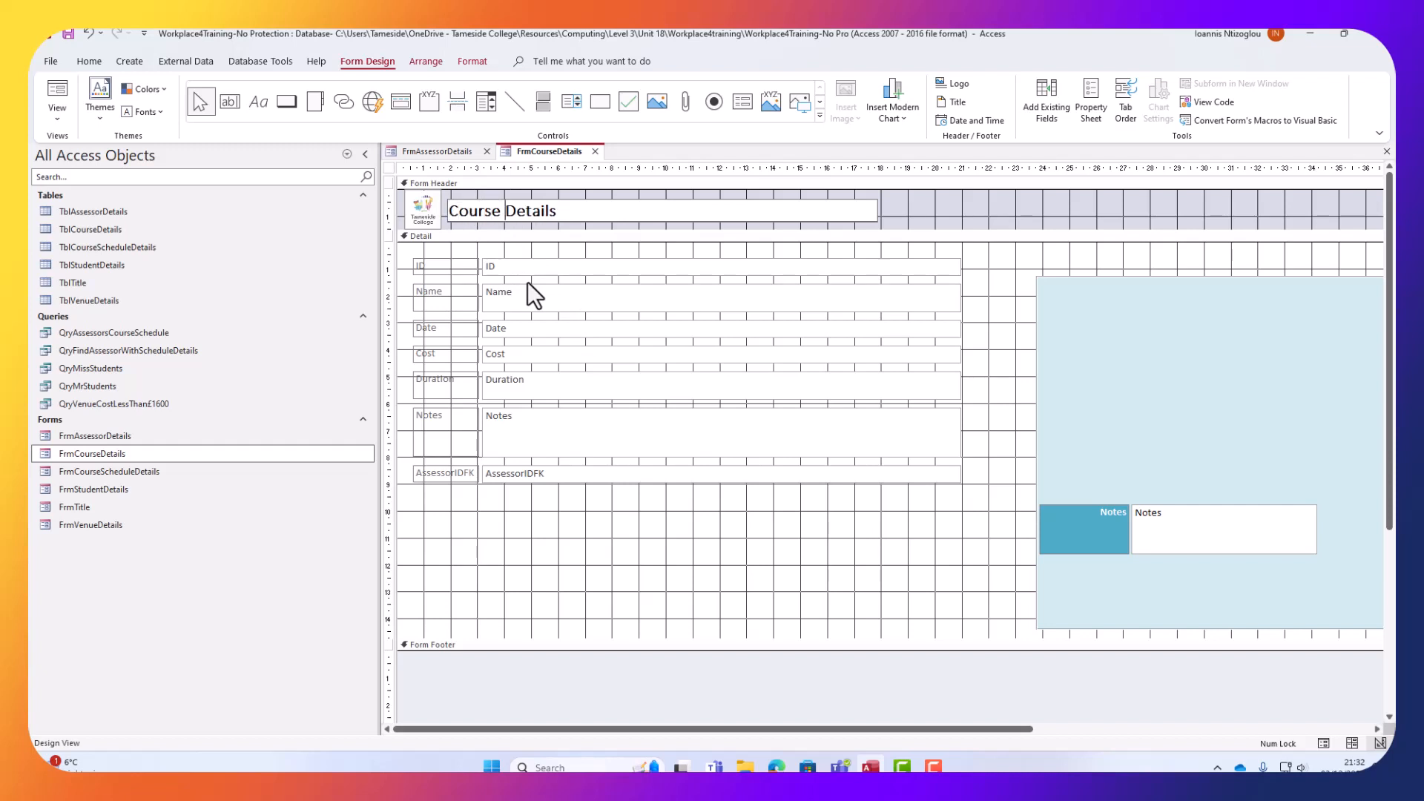
# Correct the FrmAssessorDetails header title to read 'Assessor Details'.
pyautogui.click(420, 151)
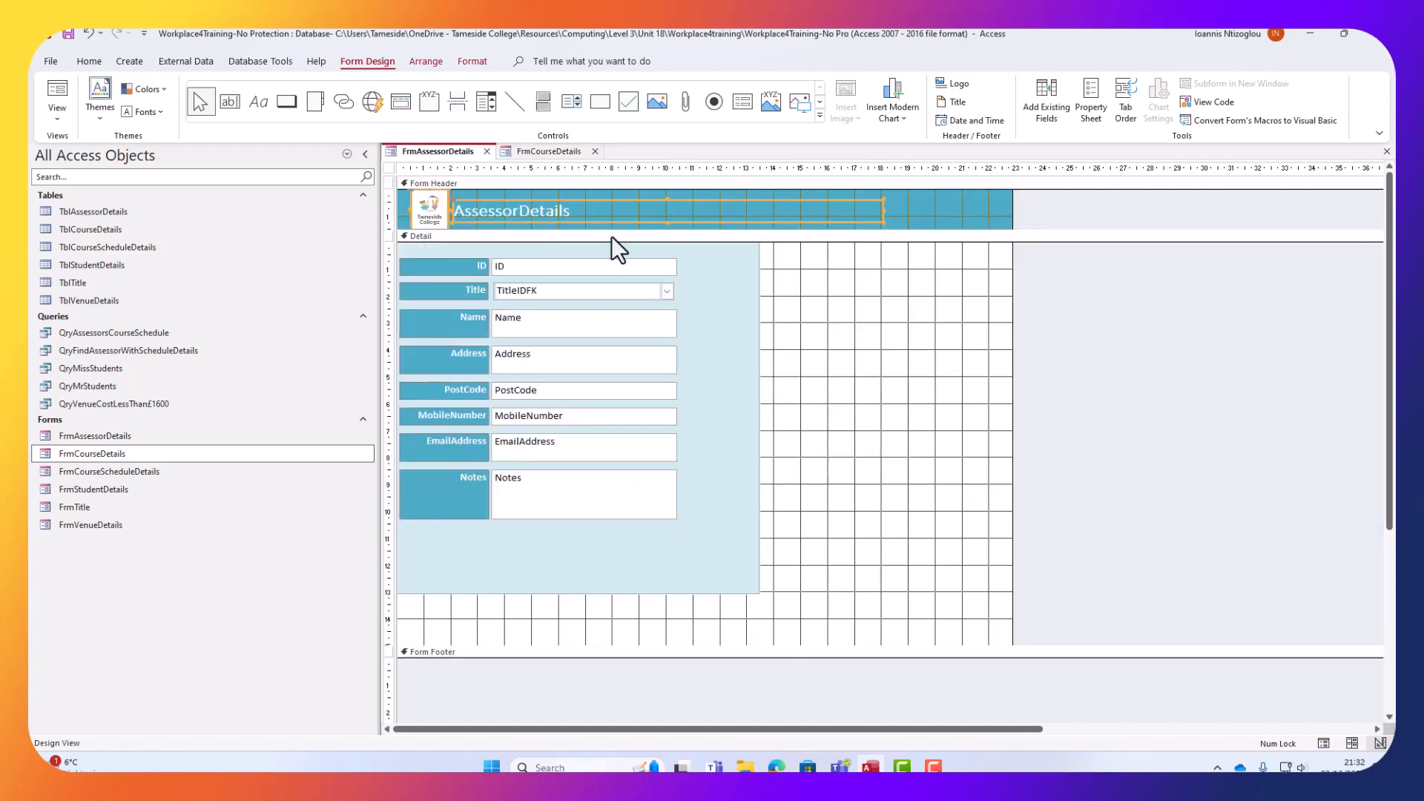
pyautogui.click(978, 212)
pyautogui.click(515, 208)
pyautogui.click(517, 210)
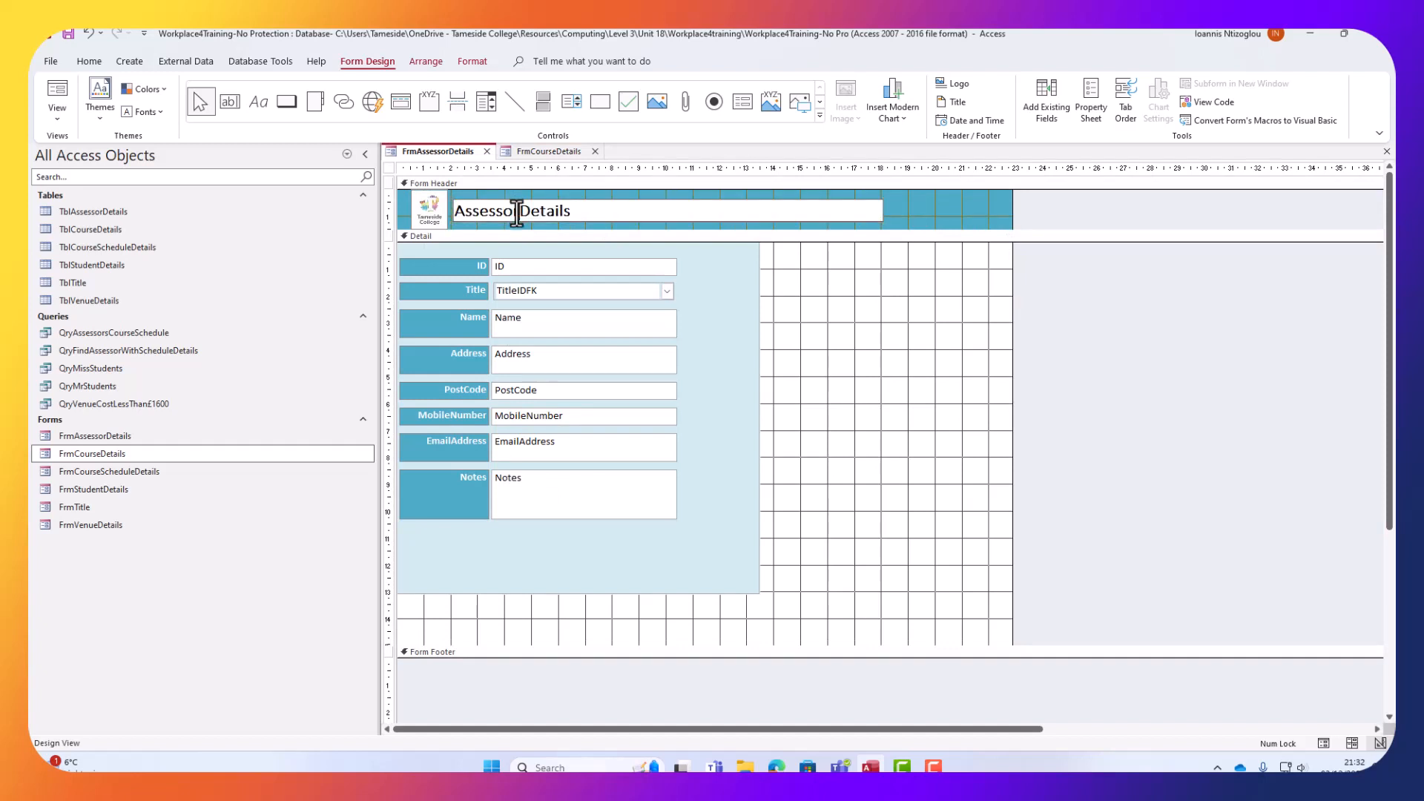
pyautogui.click(937, 196)
# Set FrmCourseDetails' Form Header background colour to teal #4BACC6.
pyautogui.click(524, 149)
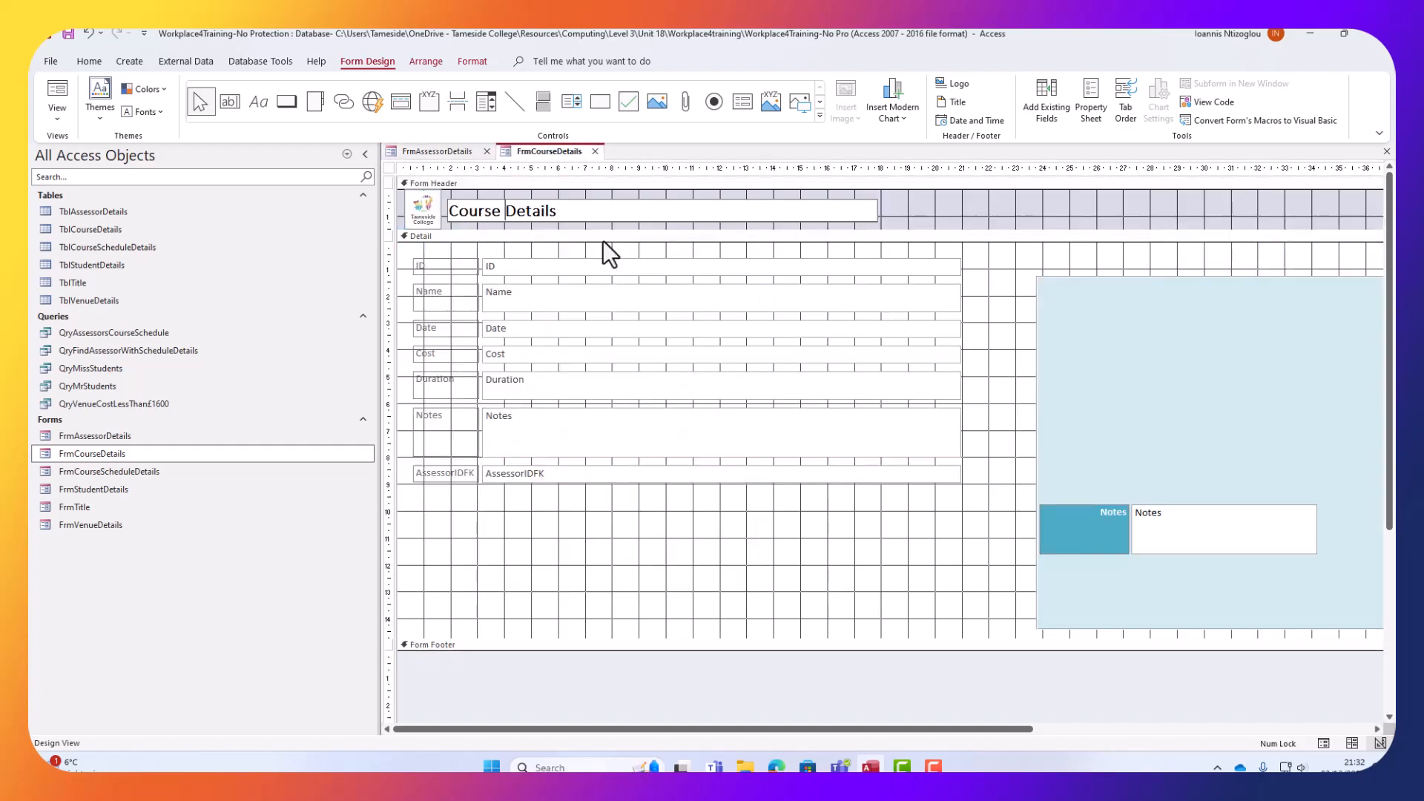
pyautogui.click(920, 221)
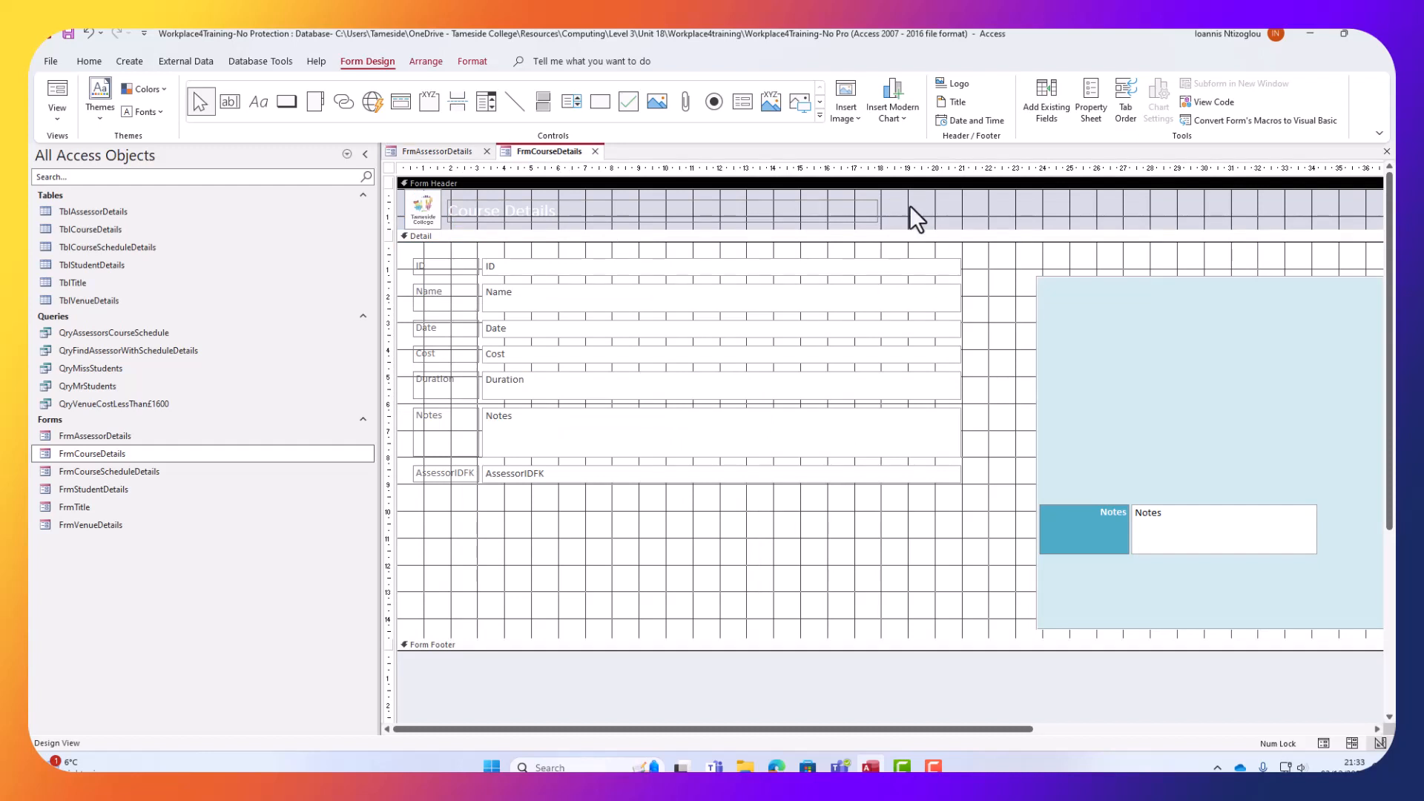
pyautogui.click(1093, 99)
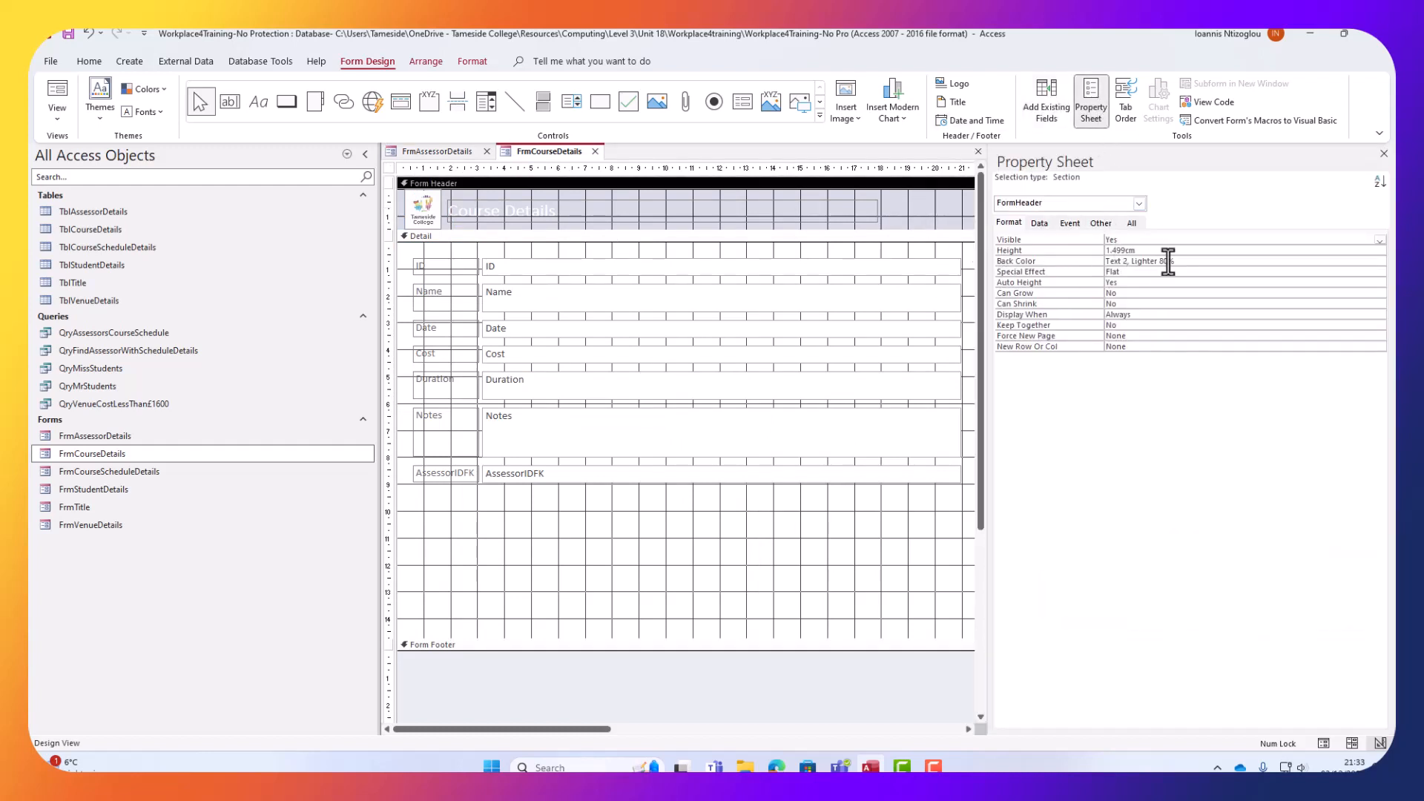
pyautogui.click(1217, 261)
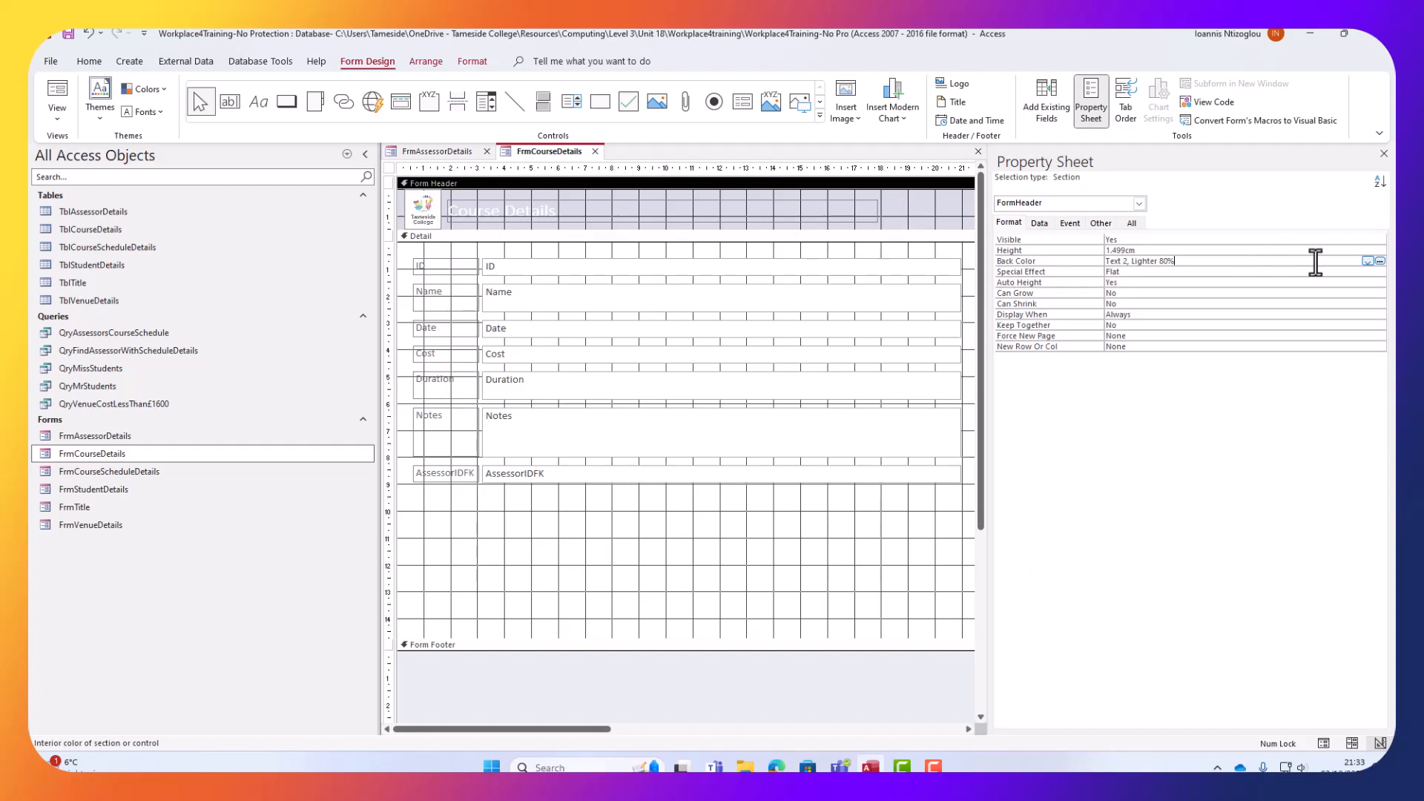
pyautogui.click(1379, 262)
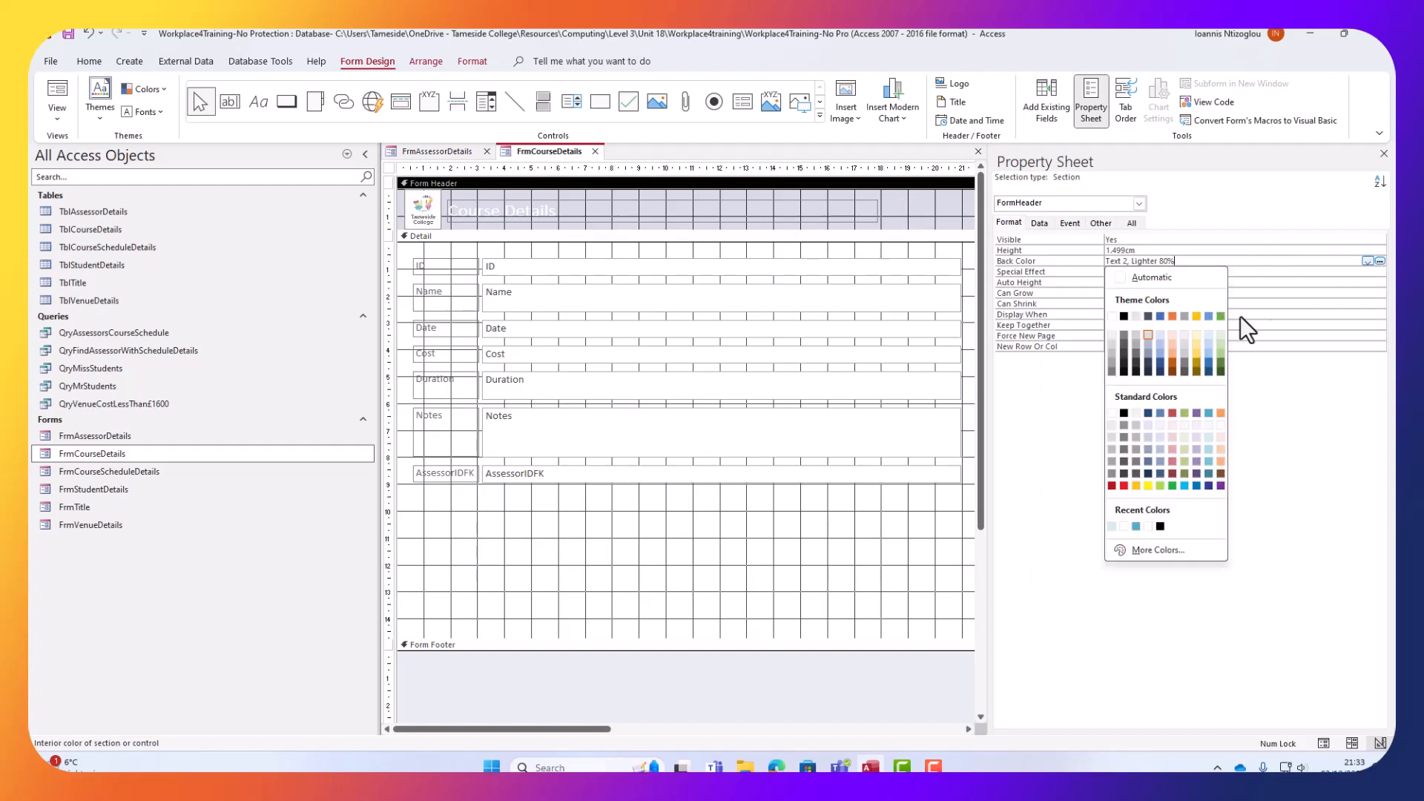
pyautogui.click(1211, 413)
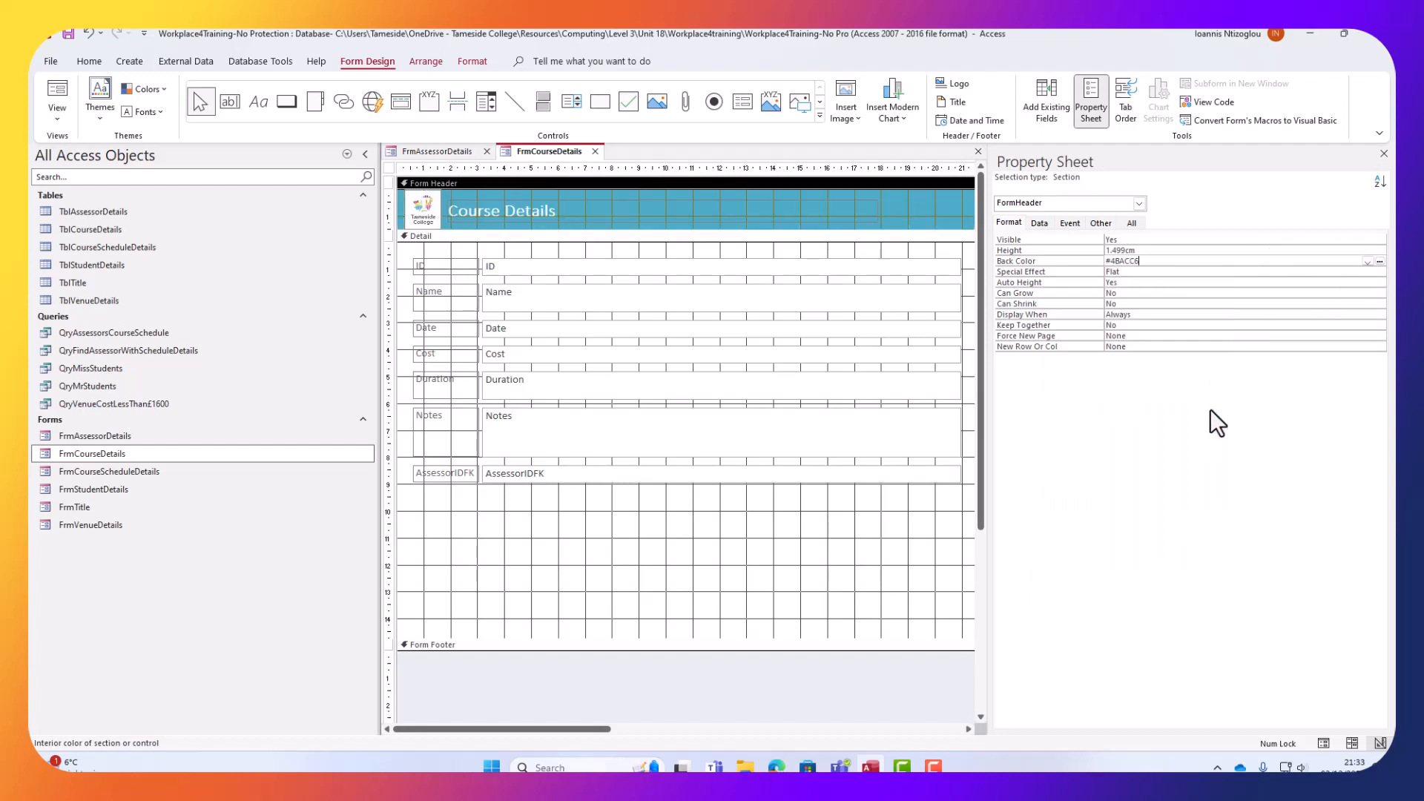
pyautogui.click(445, 153)
pyautogui.click(532, 150)
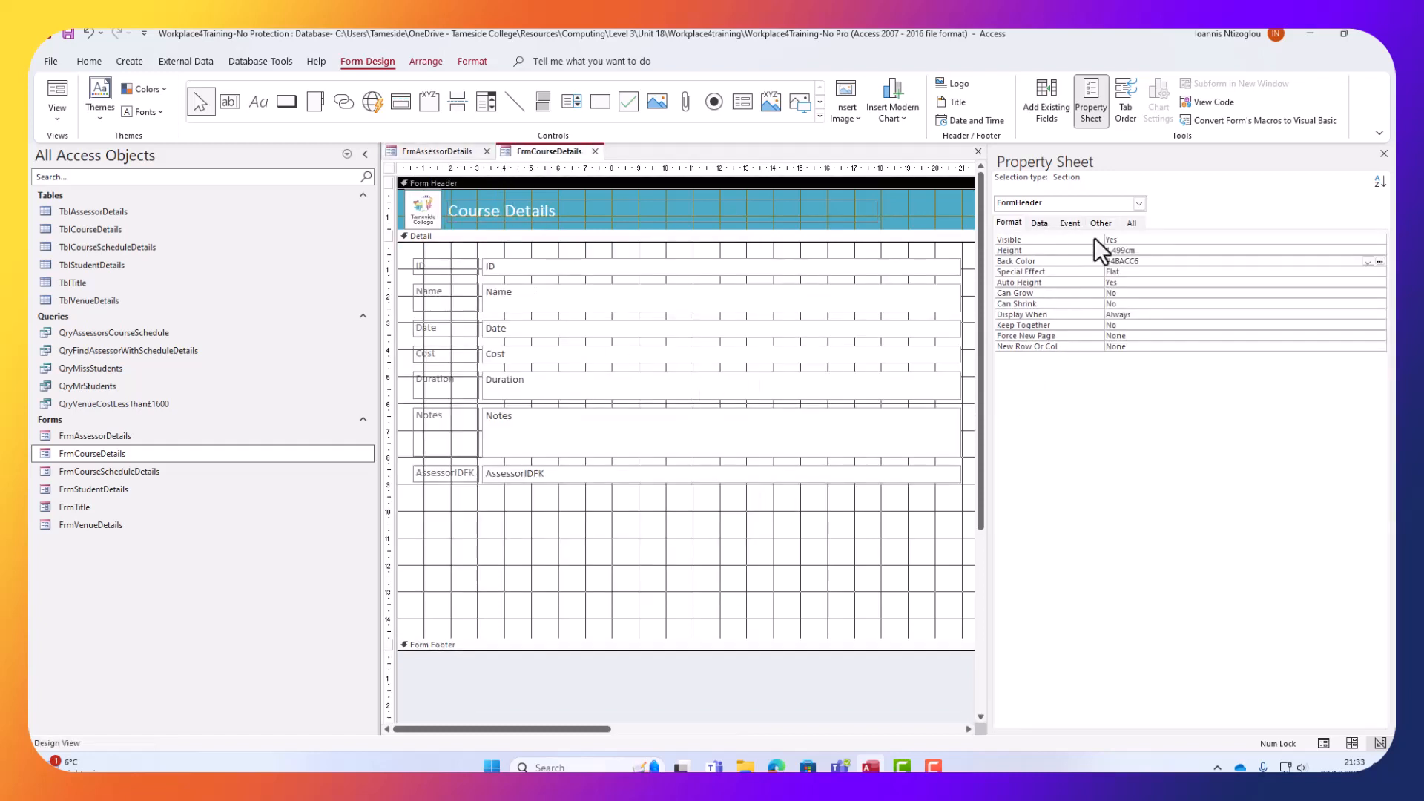
pyautogui.click(1083, 105)
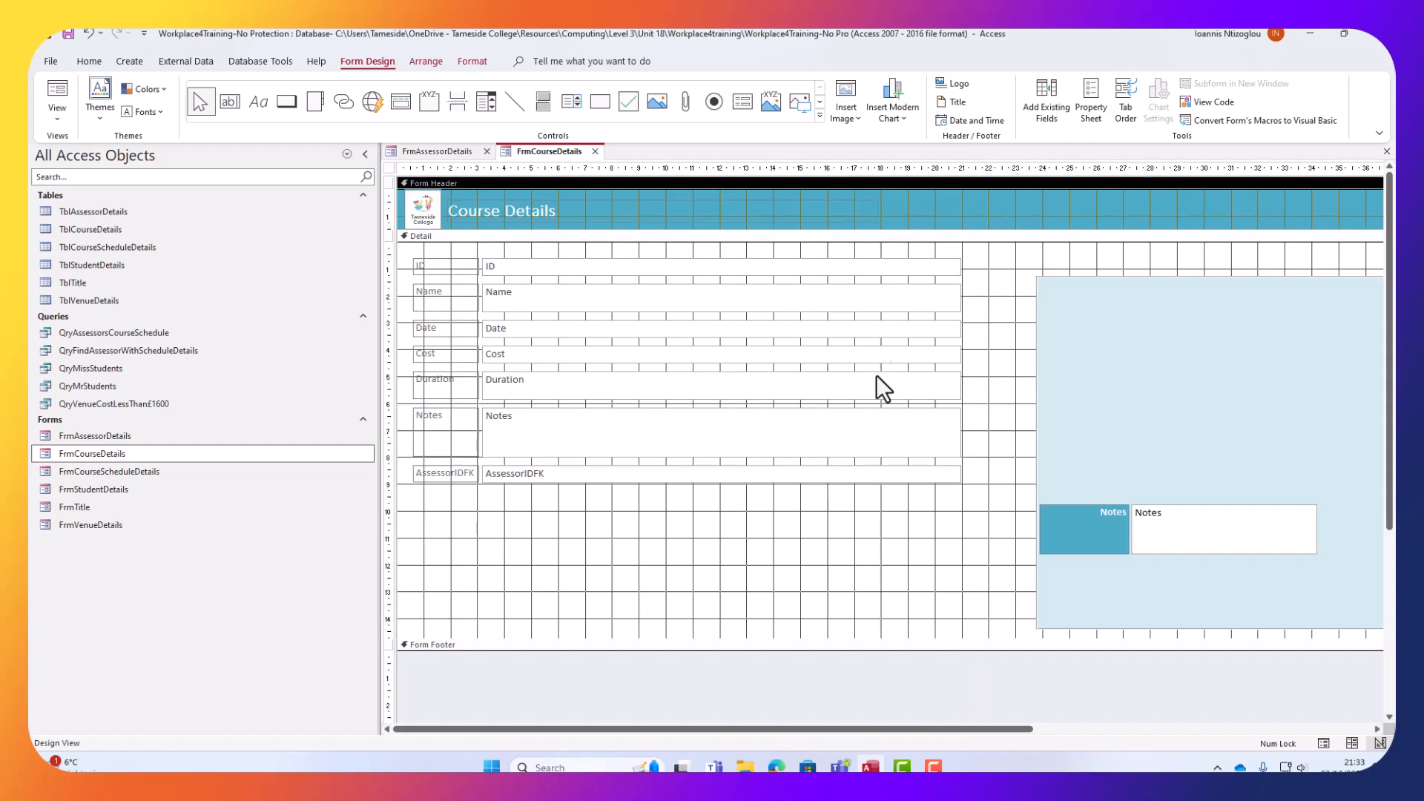
pyautogui.click(782, 528)
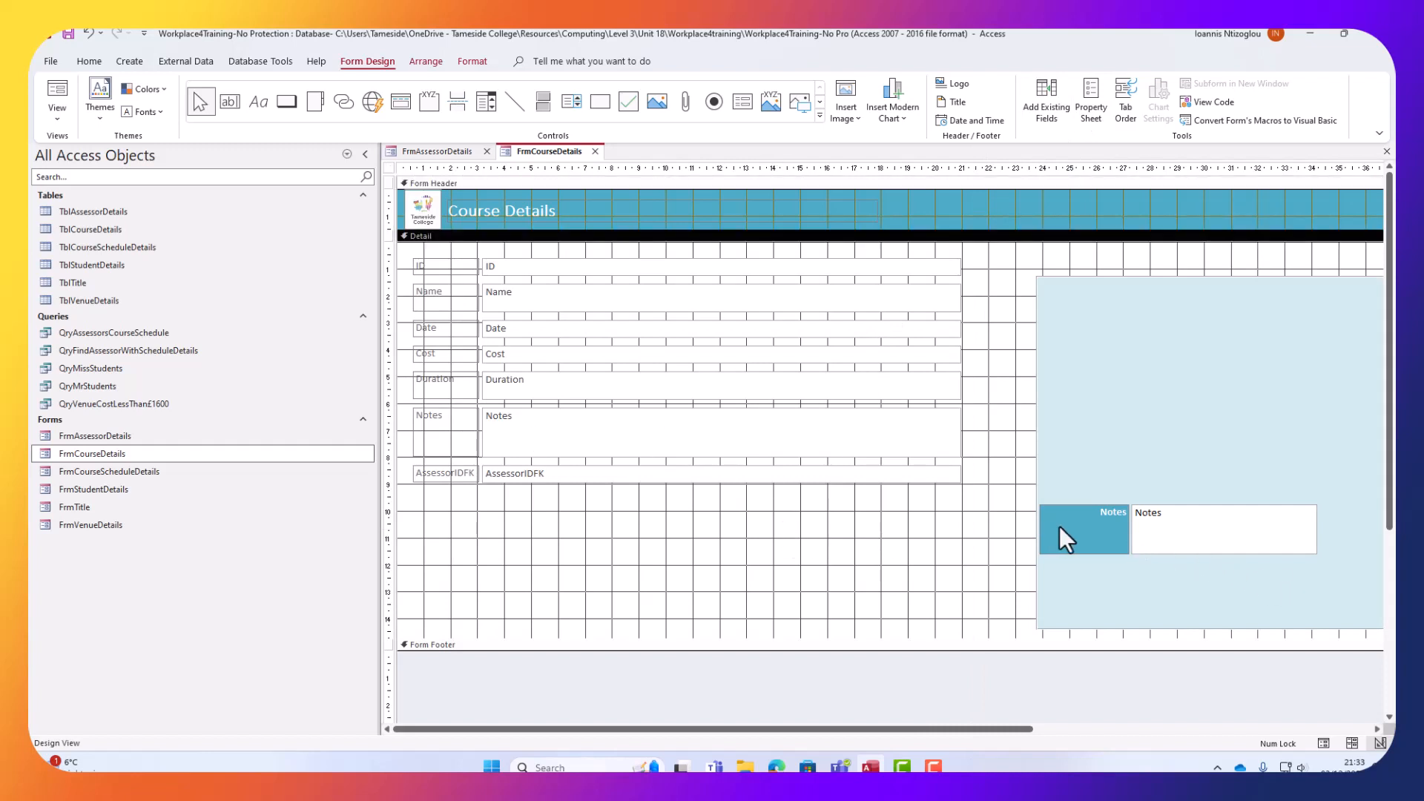
# Drag the light-blue panel left under the ID–AssessorIDFK fields and send it to back.
pyautogui.click(1088, 428)
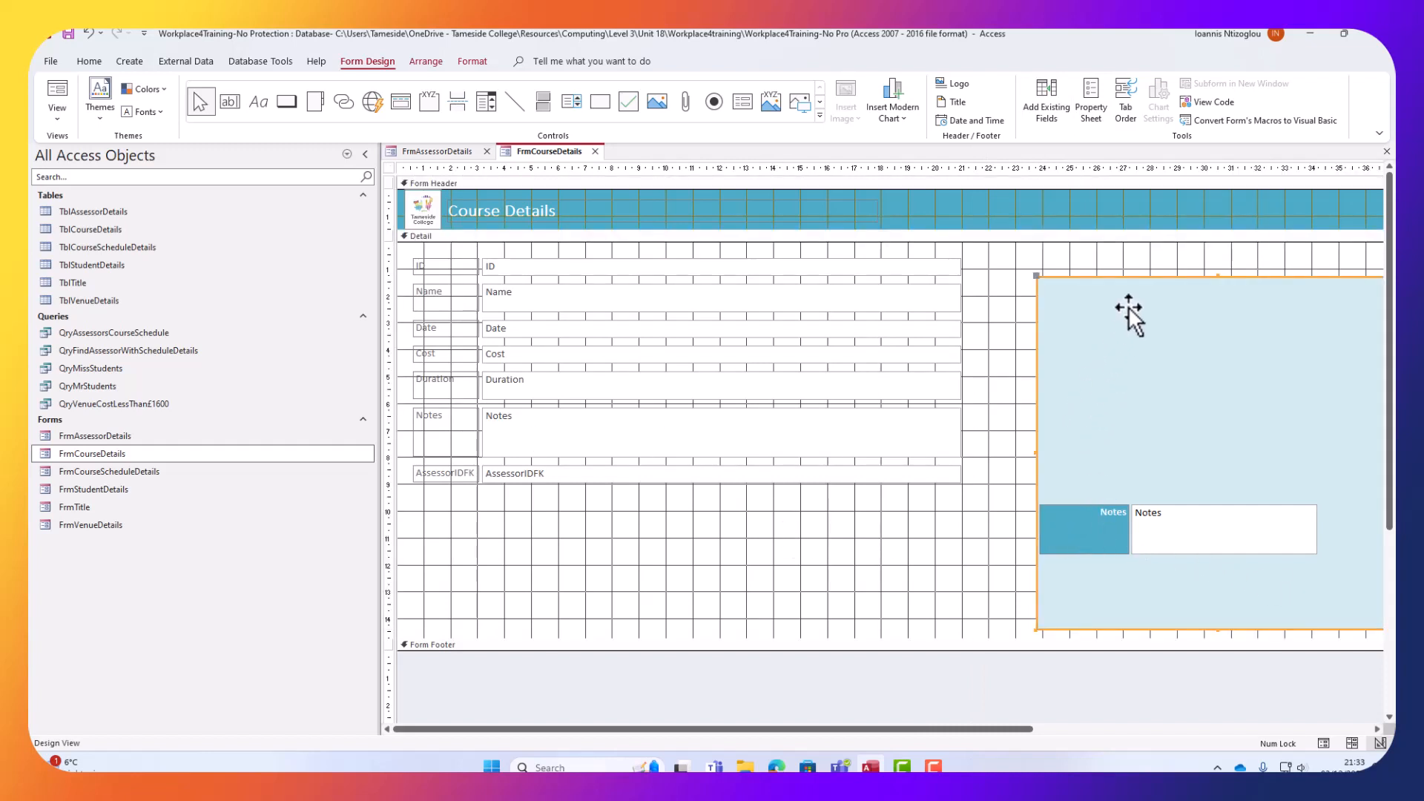
pyautogui.moveTo(1125, 320); pyautogui.dragTo(499, 290)
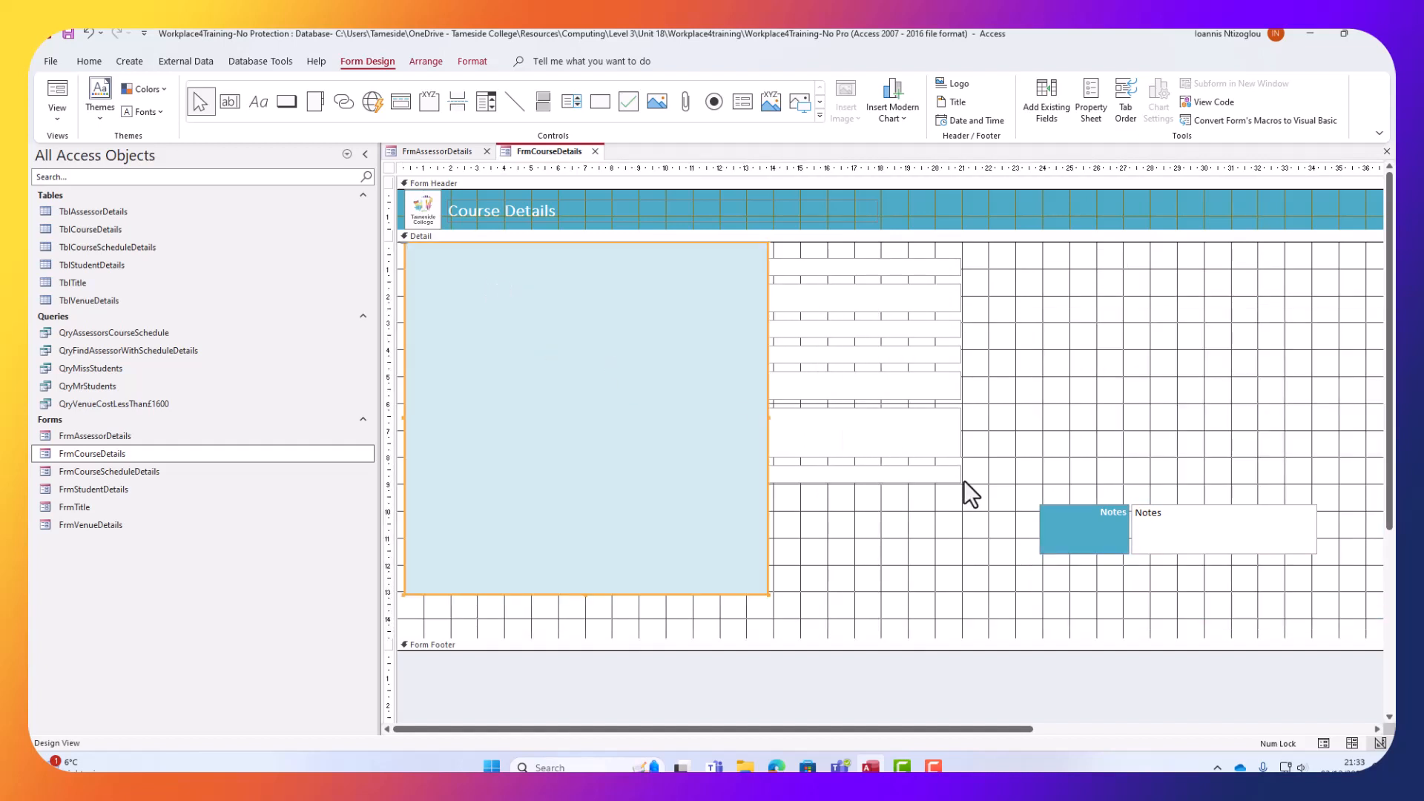
pyautogui.moveTo(914, 559); pyautogui.dragTo(745, 291)
pyautogui.click(893, 612)
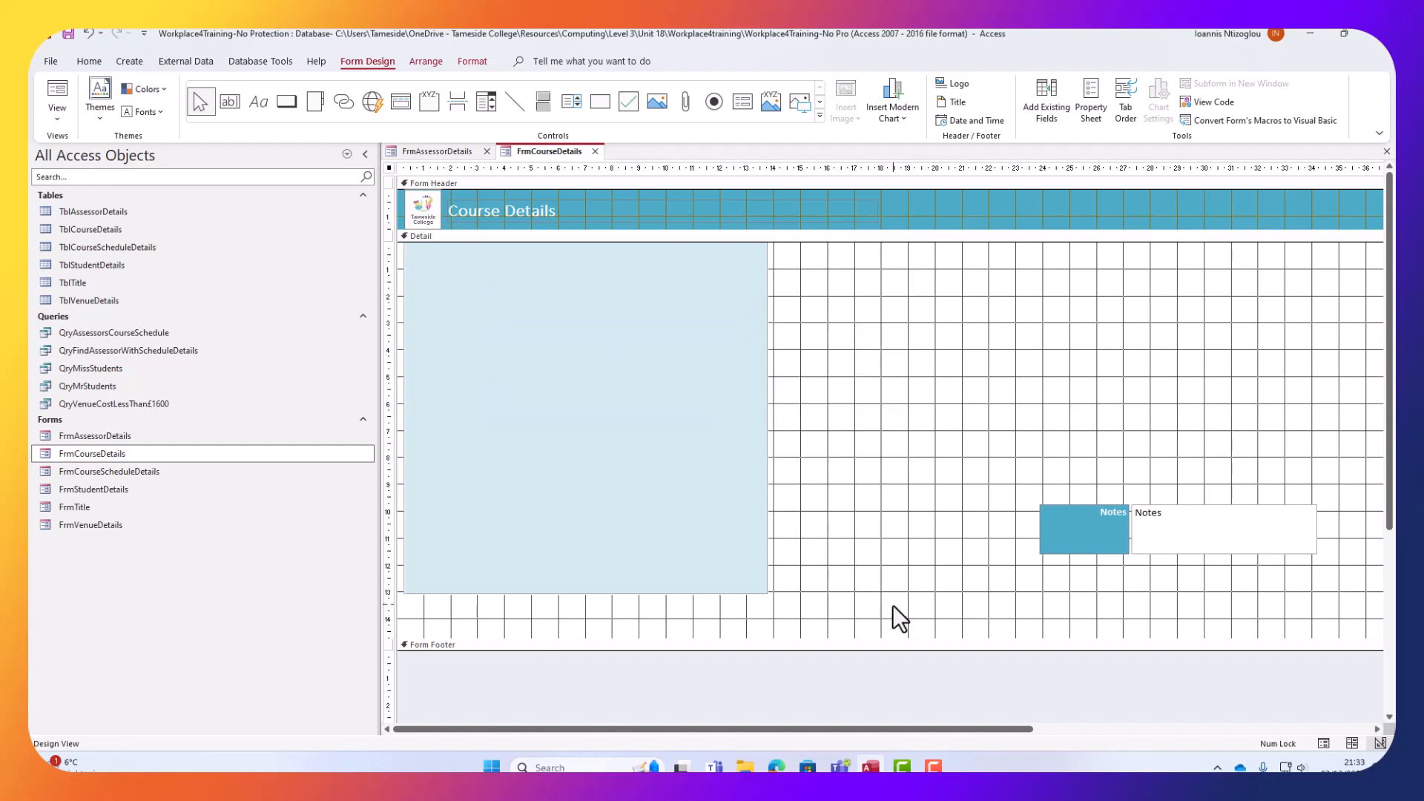
pyautogui.rightClick(644, 528)
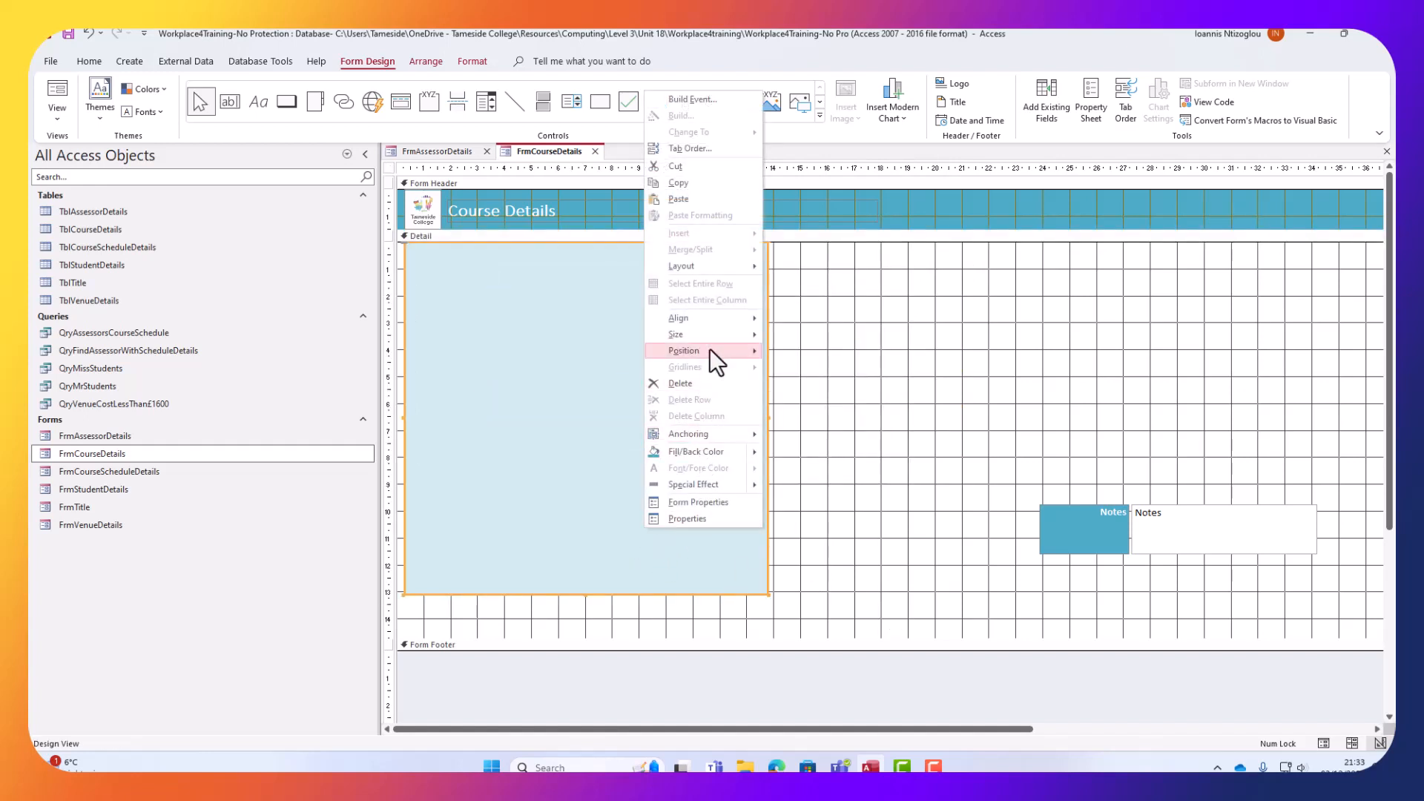
pyautogui.moveTo(710, 350)
pyautogui.click(829, 371)
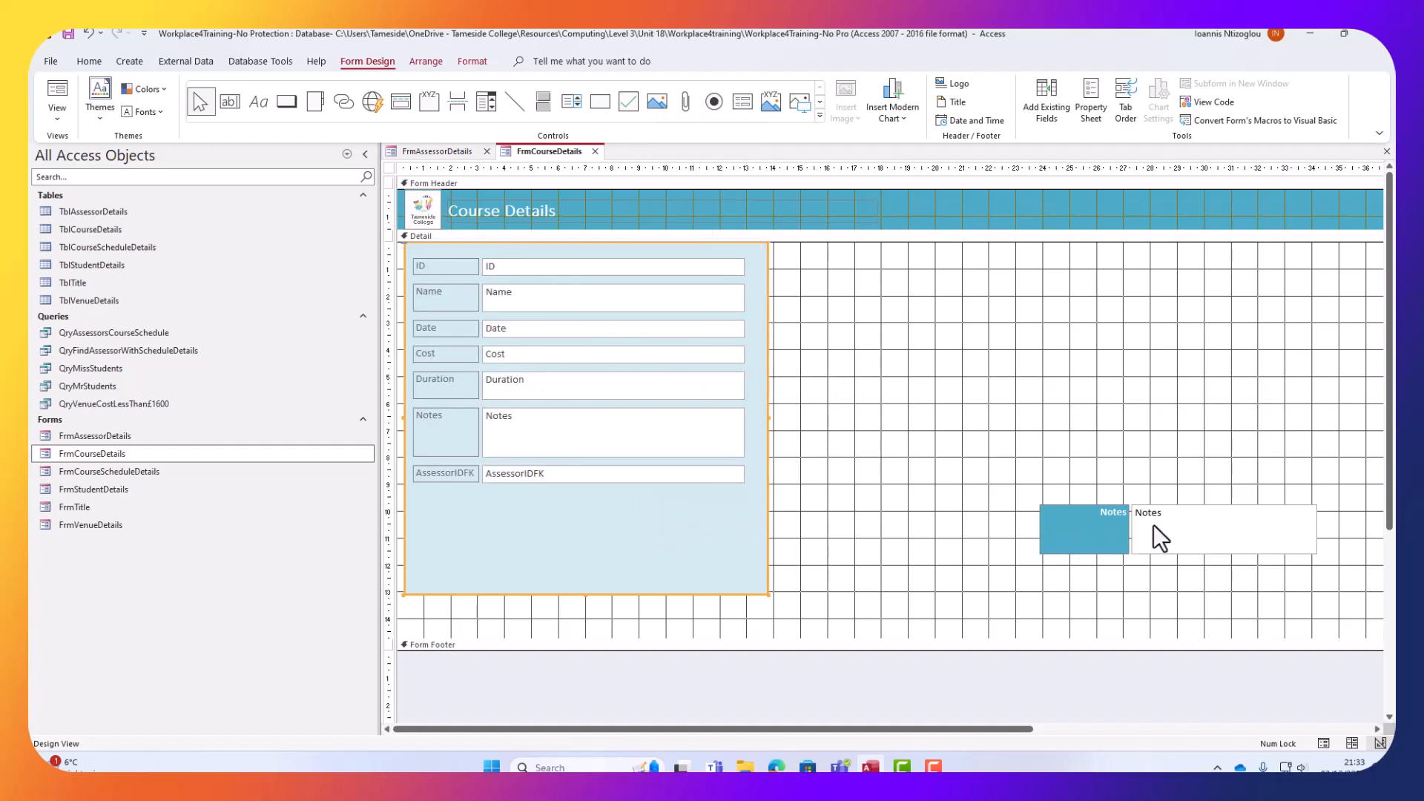
pyautogui.moveTo(1091, 469); pyautogui.dragTo(1201, 558)
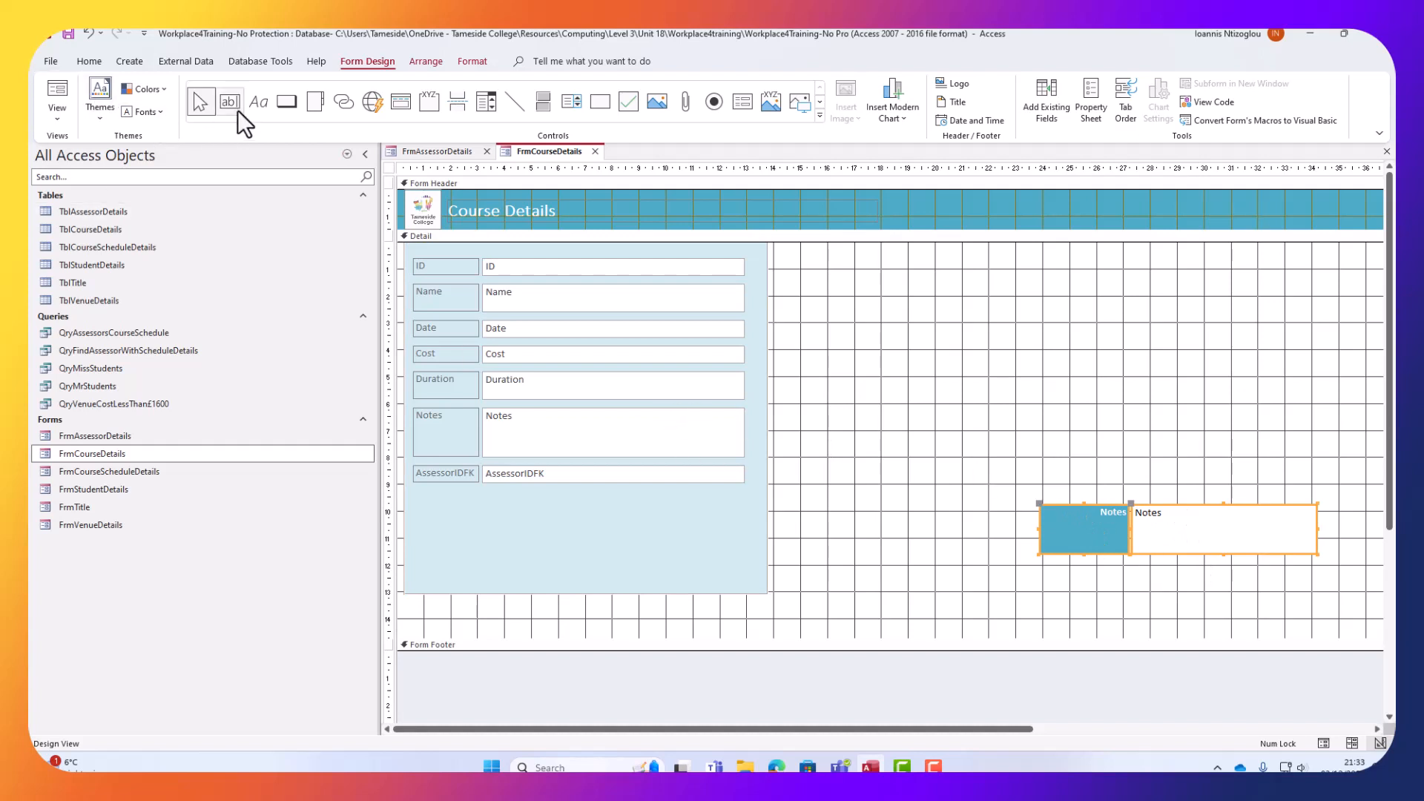
# Apply the teal Notes label's formatting to the course labels with Format Painter.
pyautogui.click(95, 61)
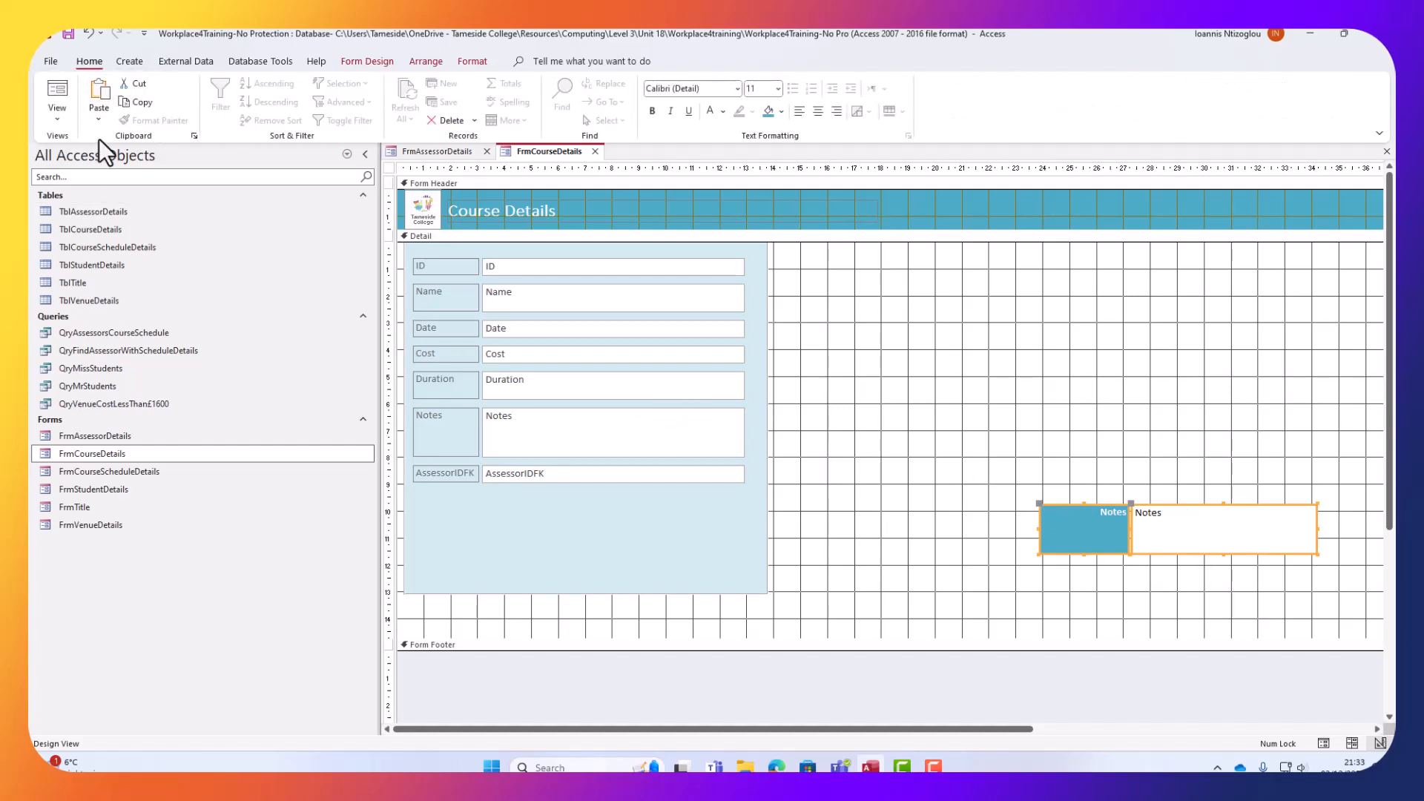
pyautogui.click(1275, 416)
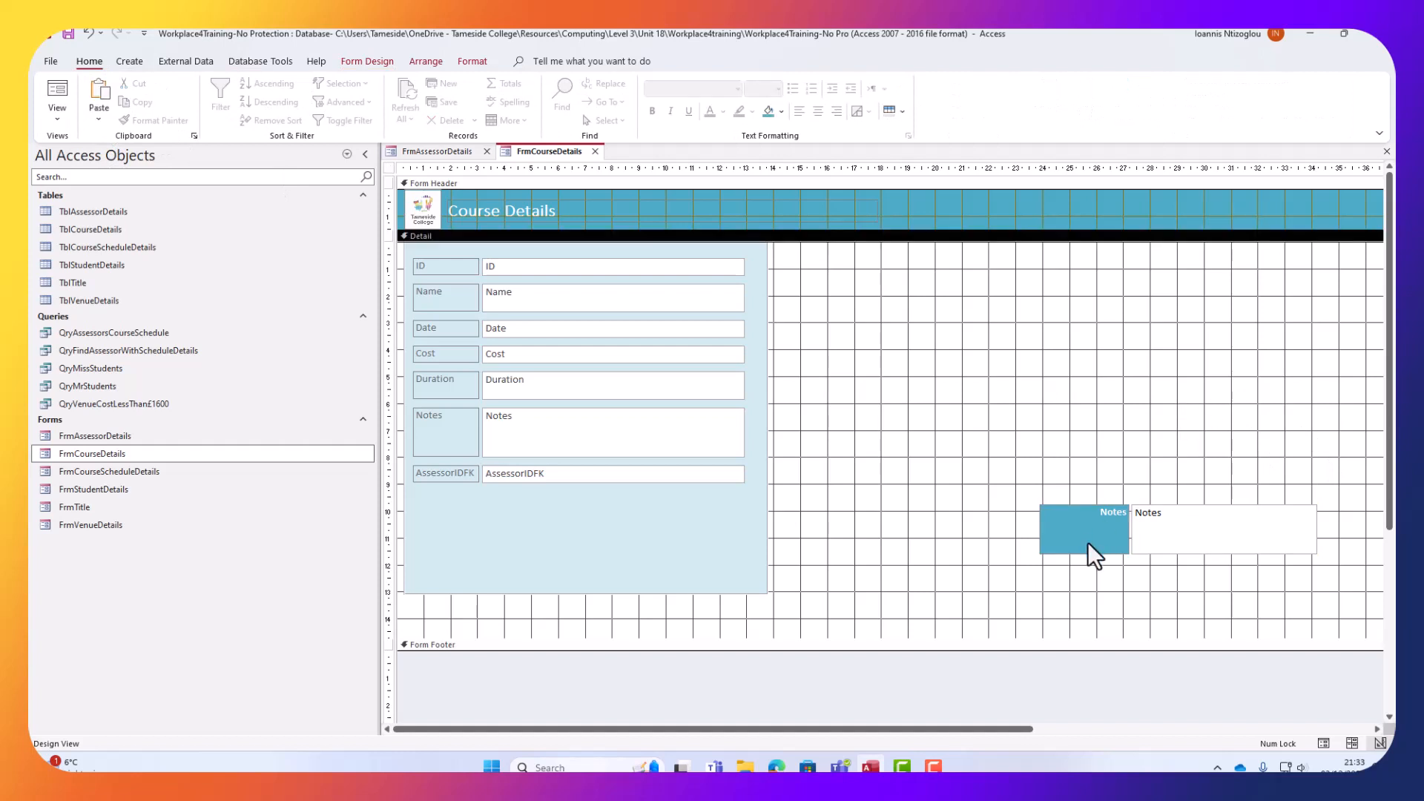
pyautogui.click(1084, 544)
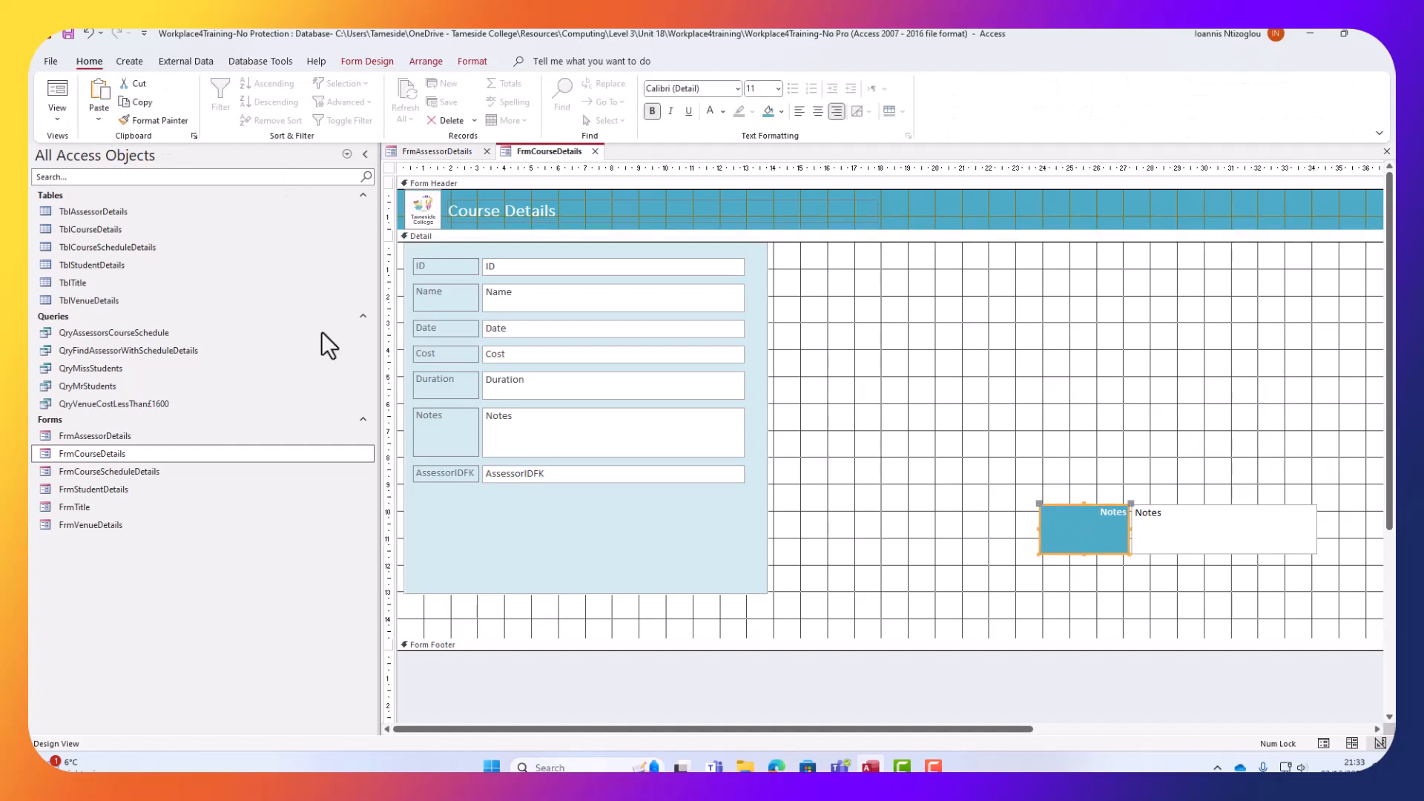
pyautogui.click(167, 122)
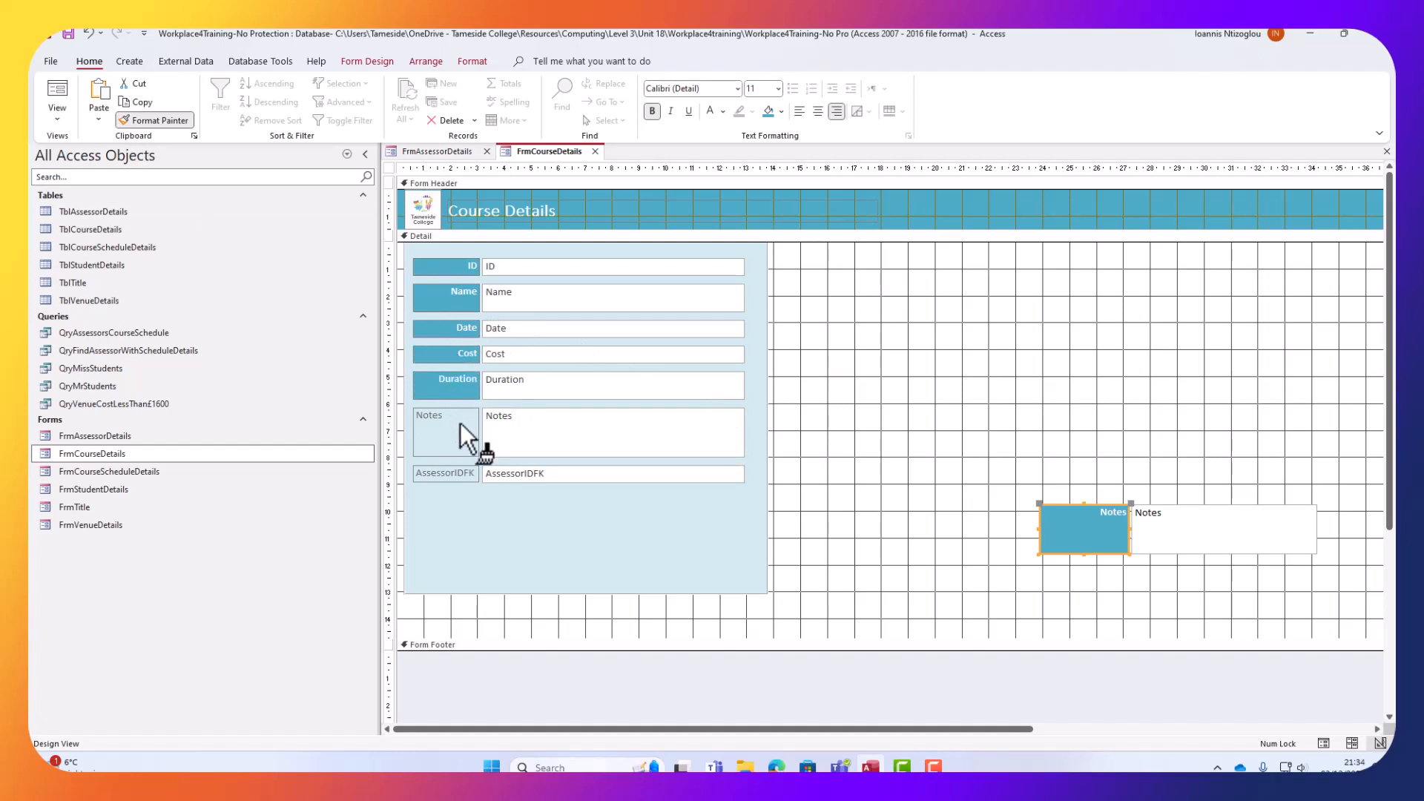
pyautogui.click(435, 479)
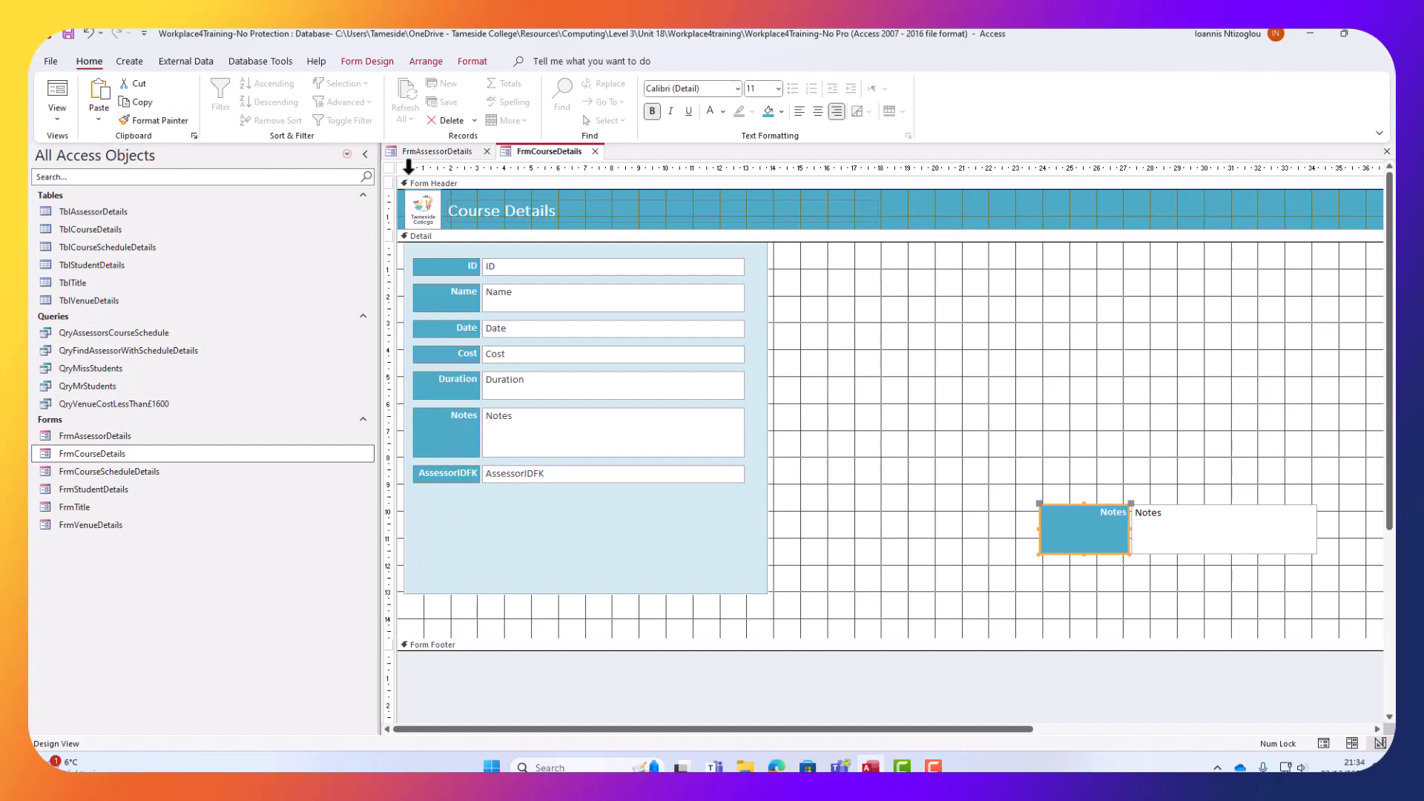
# Restyle the ID, Name, Date, Cost, Duration, Notes and AssessorIDFK fields to match the Notes text box.
pyautogui.click(1216, 515)
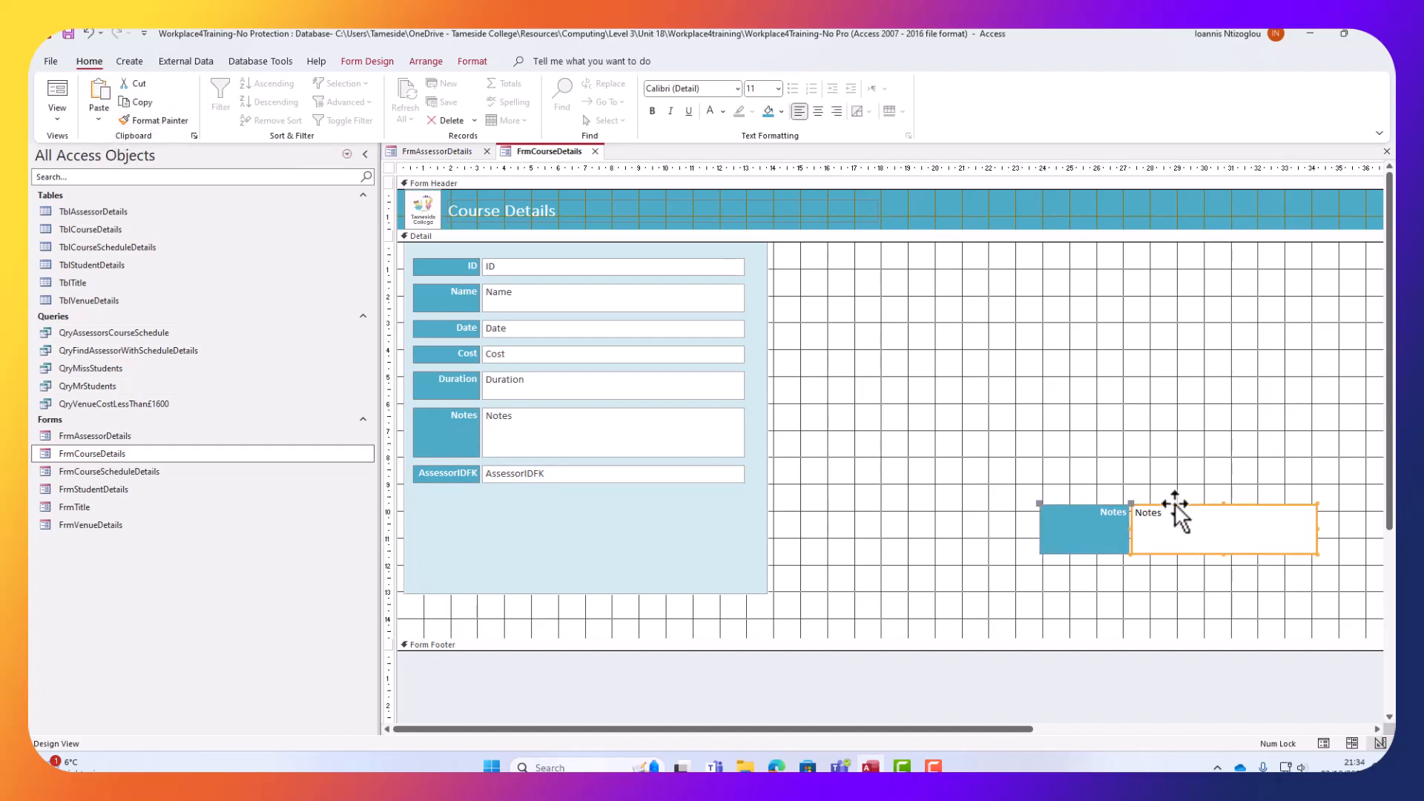
pyautogui.click(165, 122)
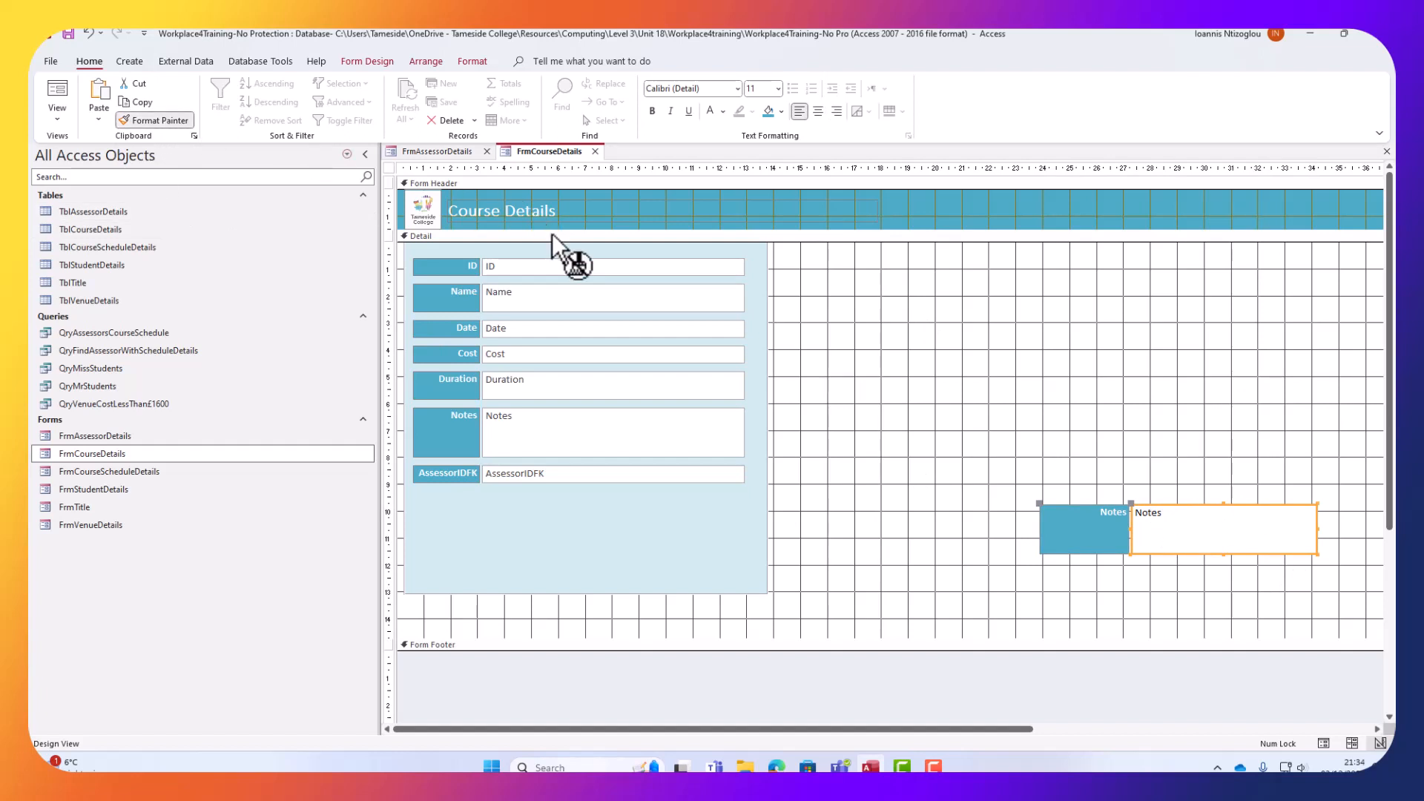
pyautogui.click(580, 266)
pyautogui.click(559, 297)
pyautogui.click(555, 328)
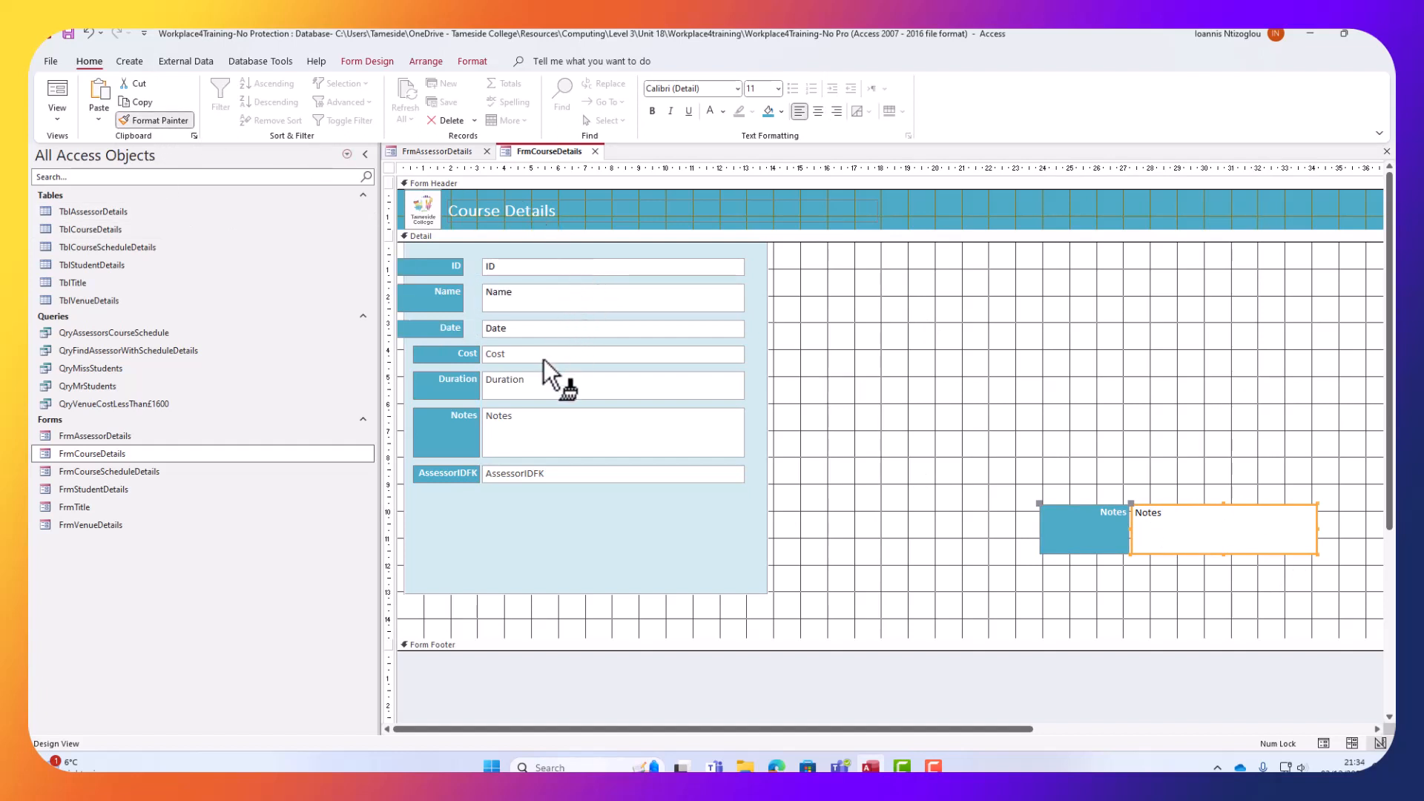
pyautogui.click(543, 355)
pyautogui.click(540, 381)
pyautogui.click(532, 426)
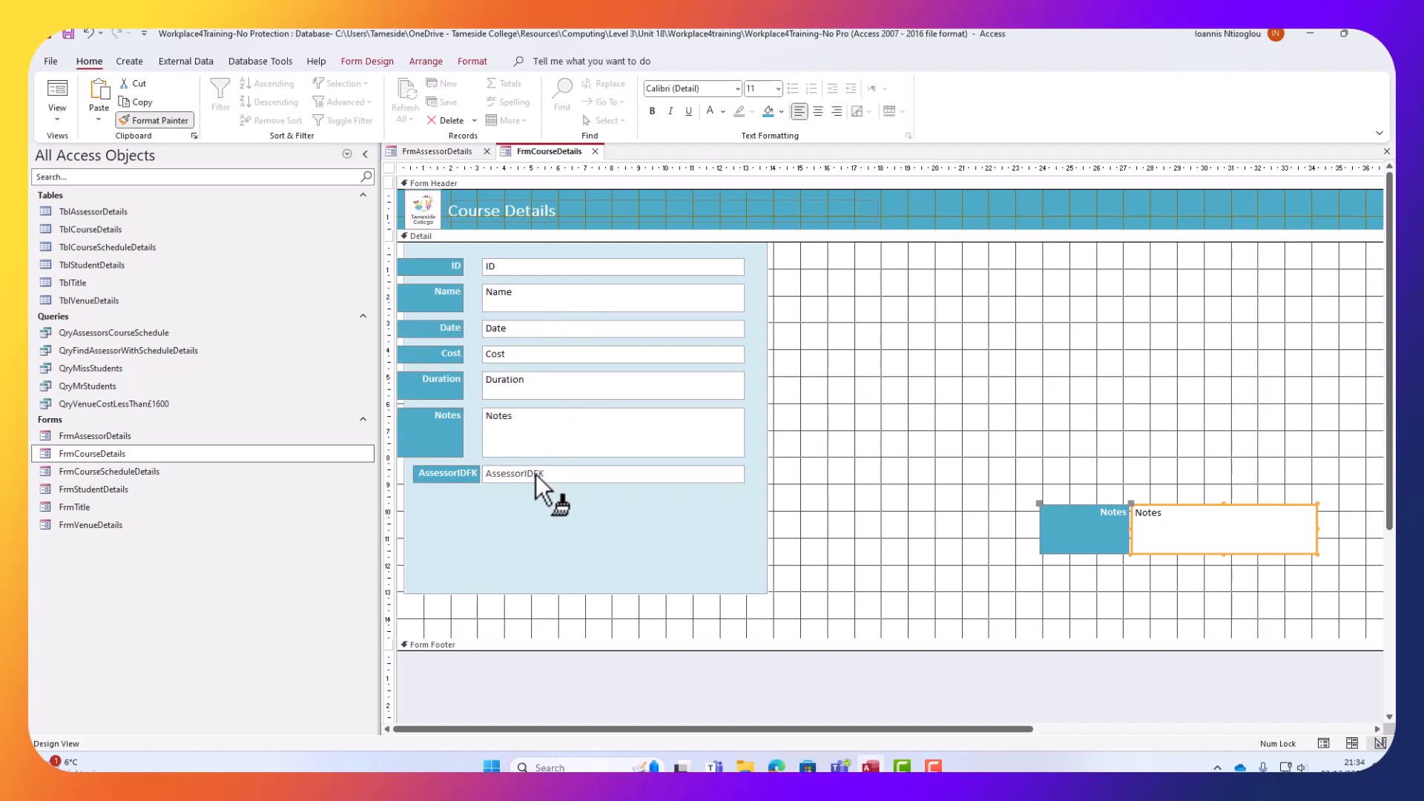
pyautogui.click(536, 474)
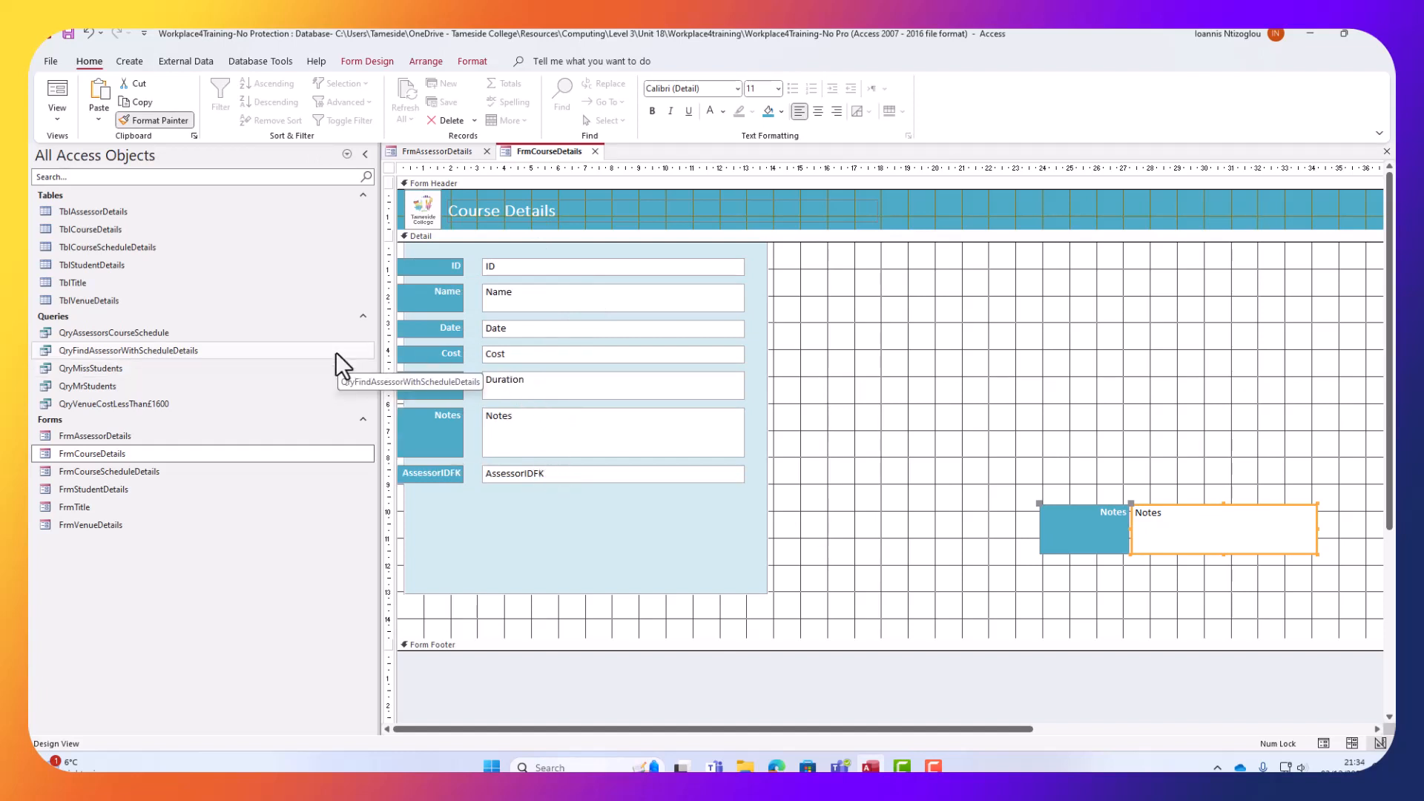
pyautogui.click(146, 123)
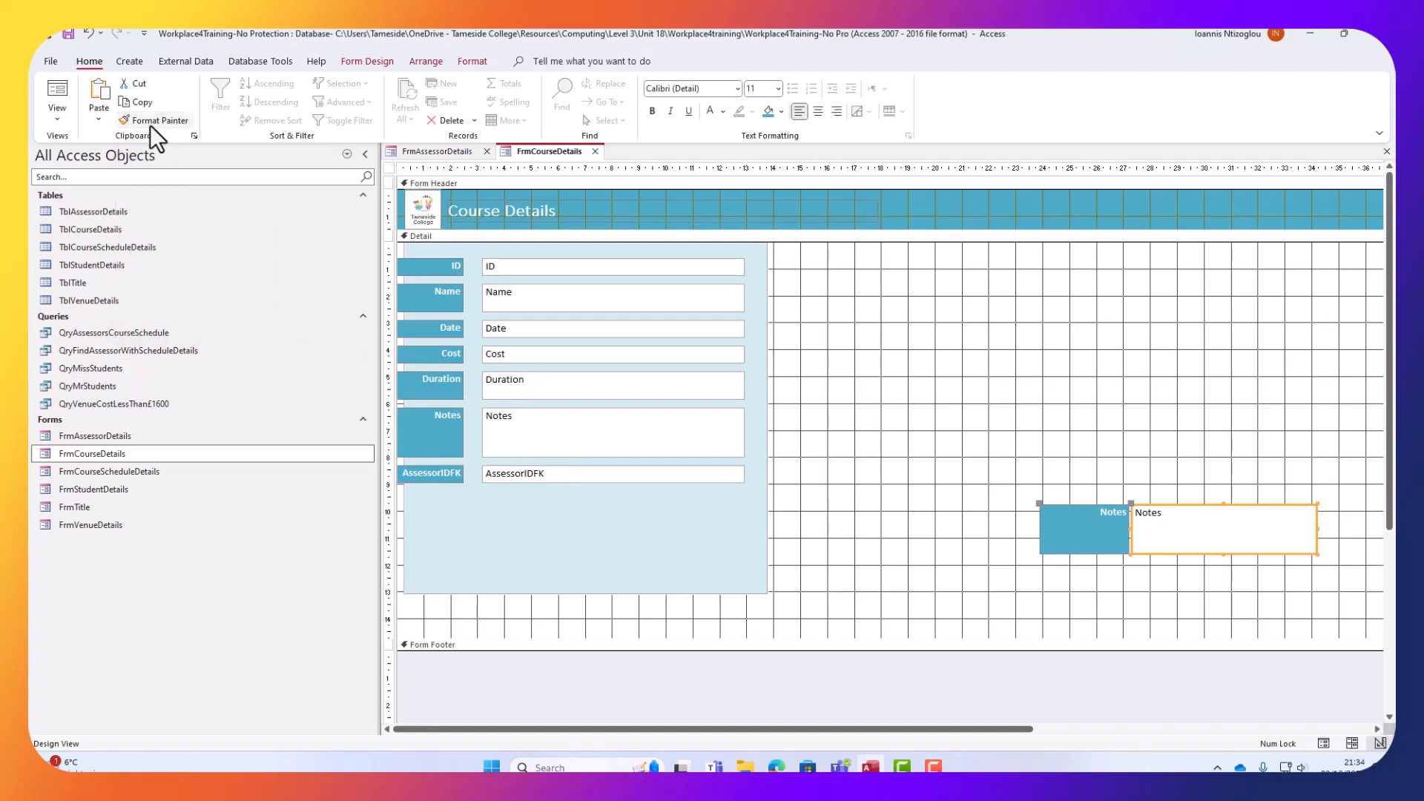
# Select the ID, Name, Cost and AssessorIDFK labels, nudge them right and widen them.
pyautogui.click(427, 269)
pyautogui.keyDown('shift'); pyautogui.click(431, 300); pyautogui.keyUp('shift')
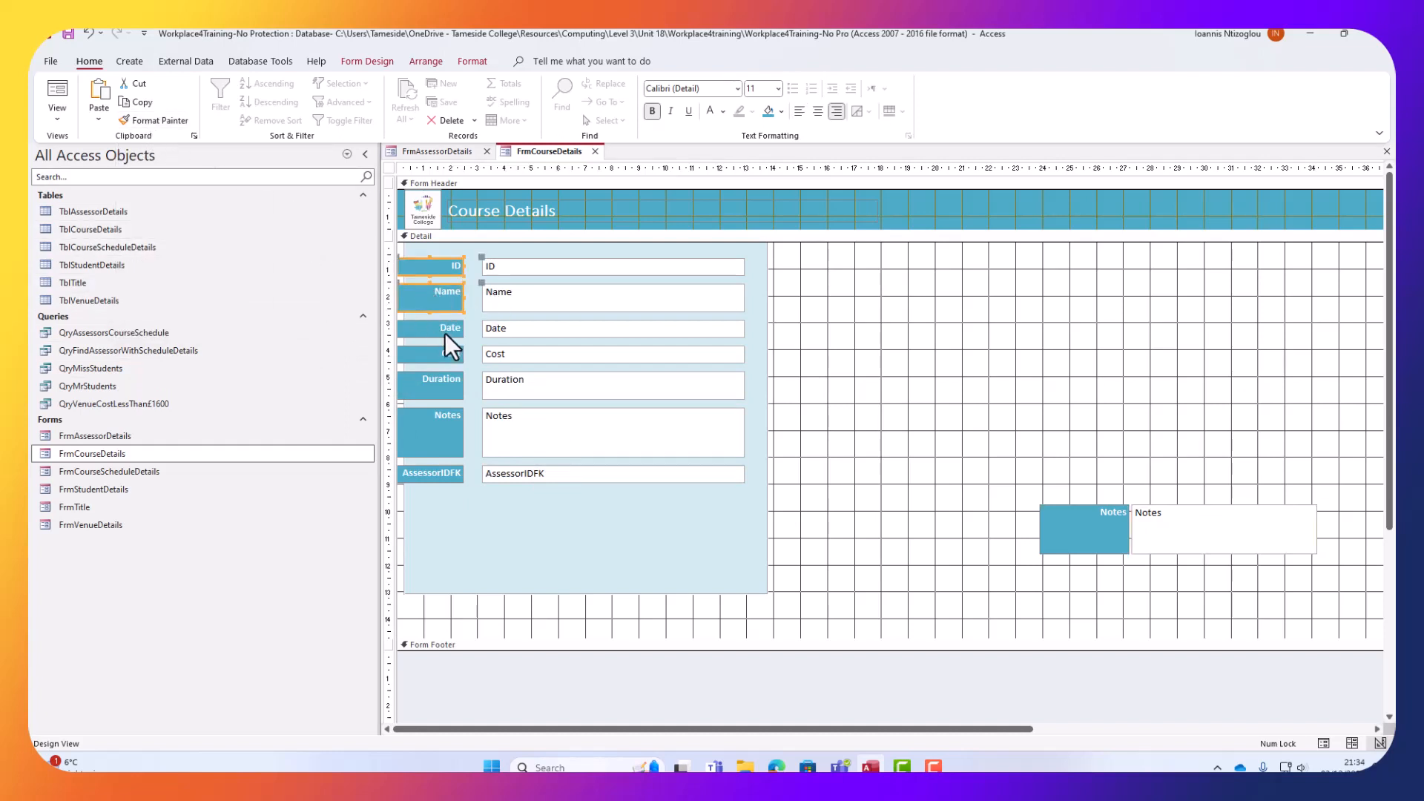
pyautogui.keyDown('shift'); pyautogui.click(446, 361); pyautogui.keyUp('shift')
pyautogui.keyDown('shift'); pyautogui.click(442, 478); pyautogui.keyUp('shift')
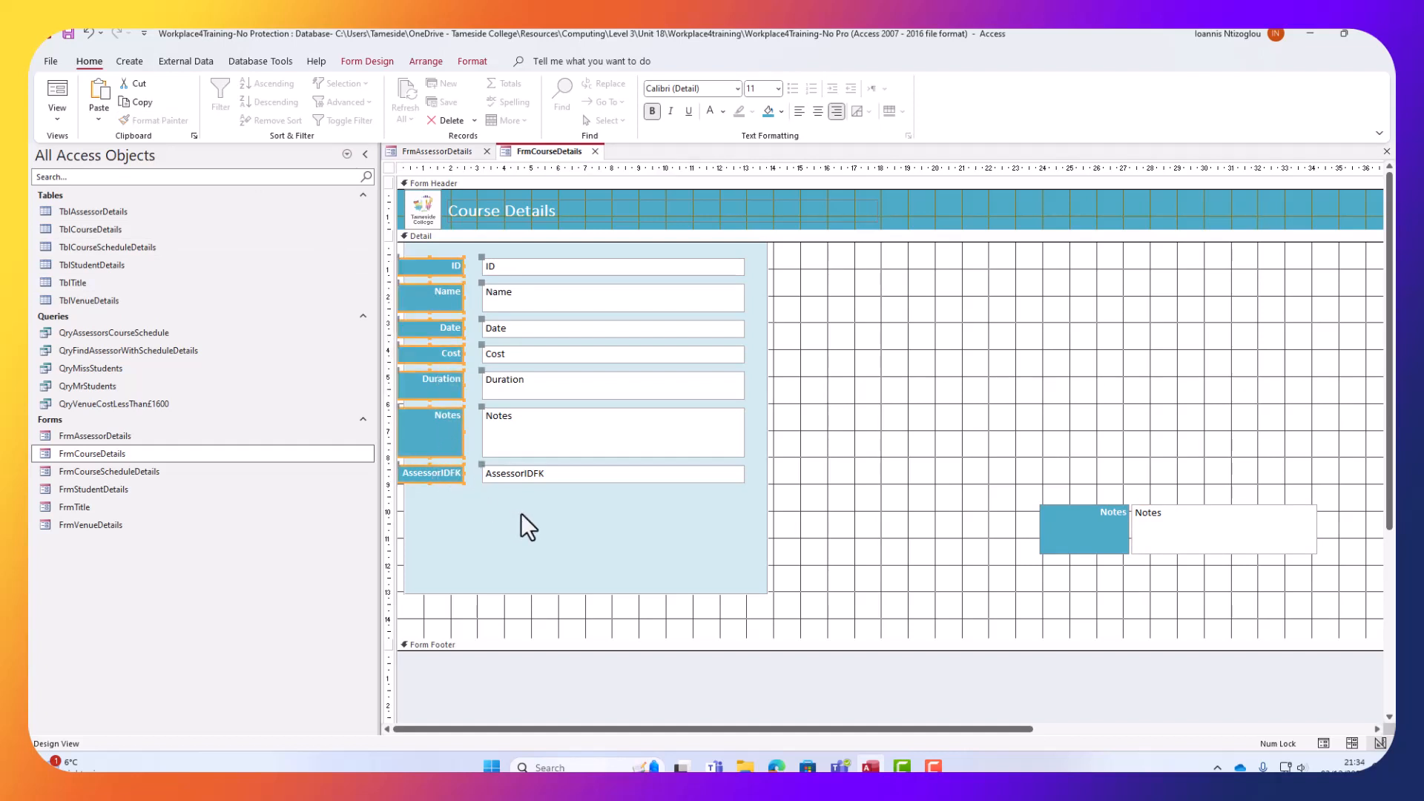
pyautogui.press('Right')
pyautogui.press('Right')
pyautogui.press('Right')
pyautogui.press('Right')
pyautogui.press('Right')
pyautogui.press('Right')
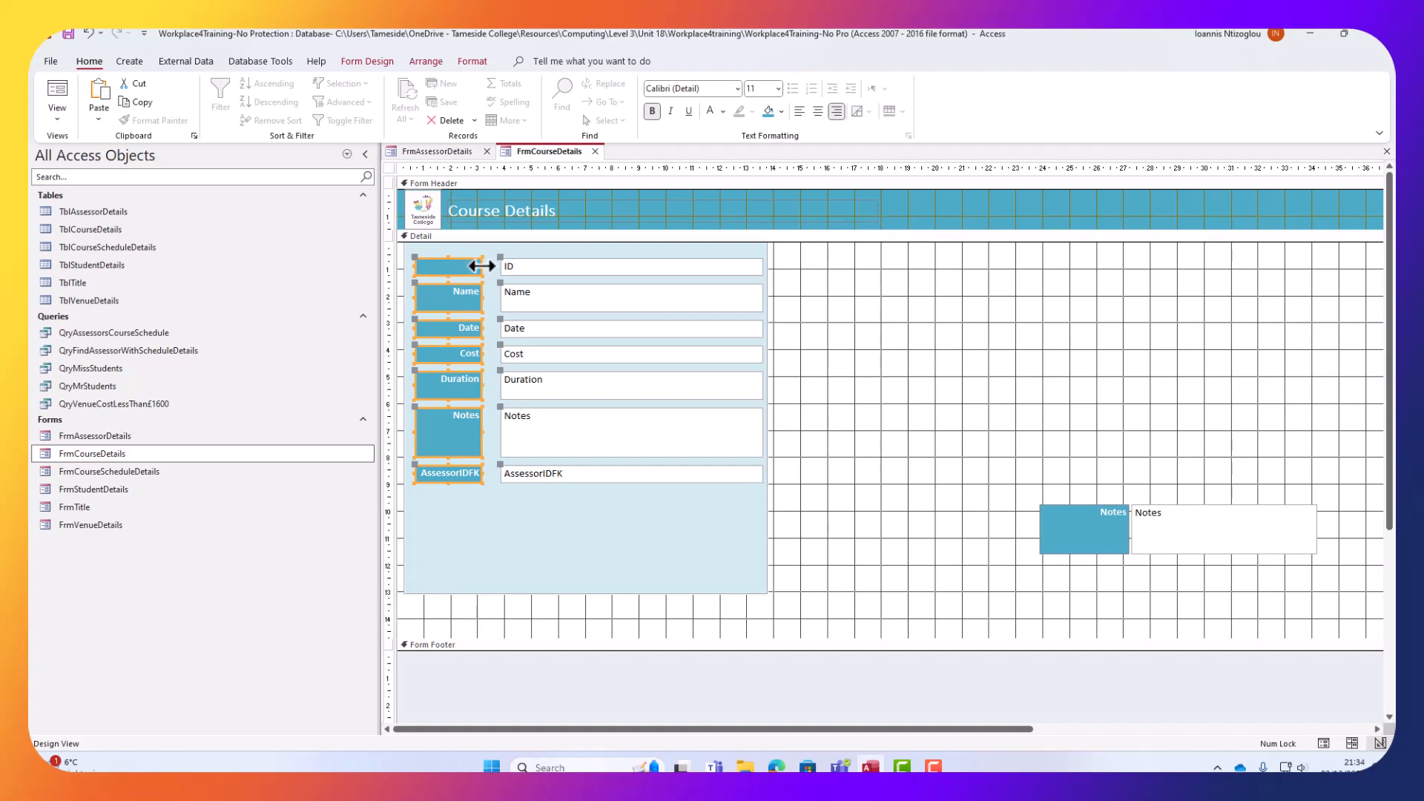
pyautogui.moveTo(483, 266); pyautogui.dragTo(496, 264)
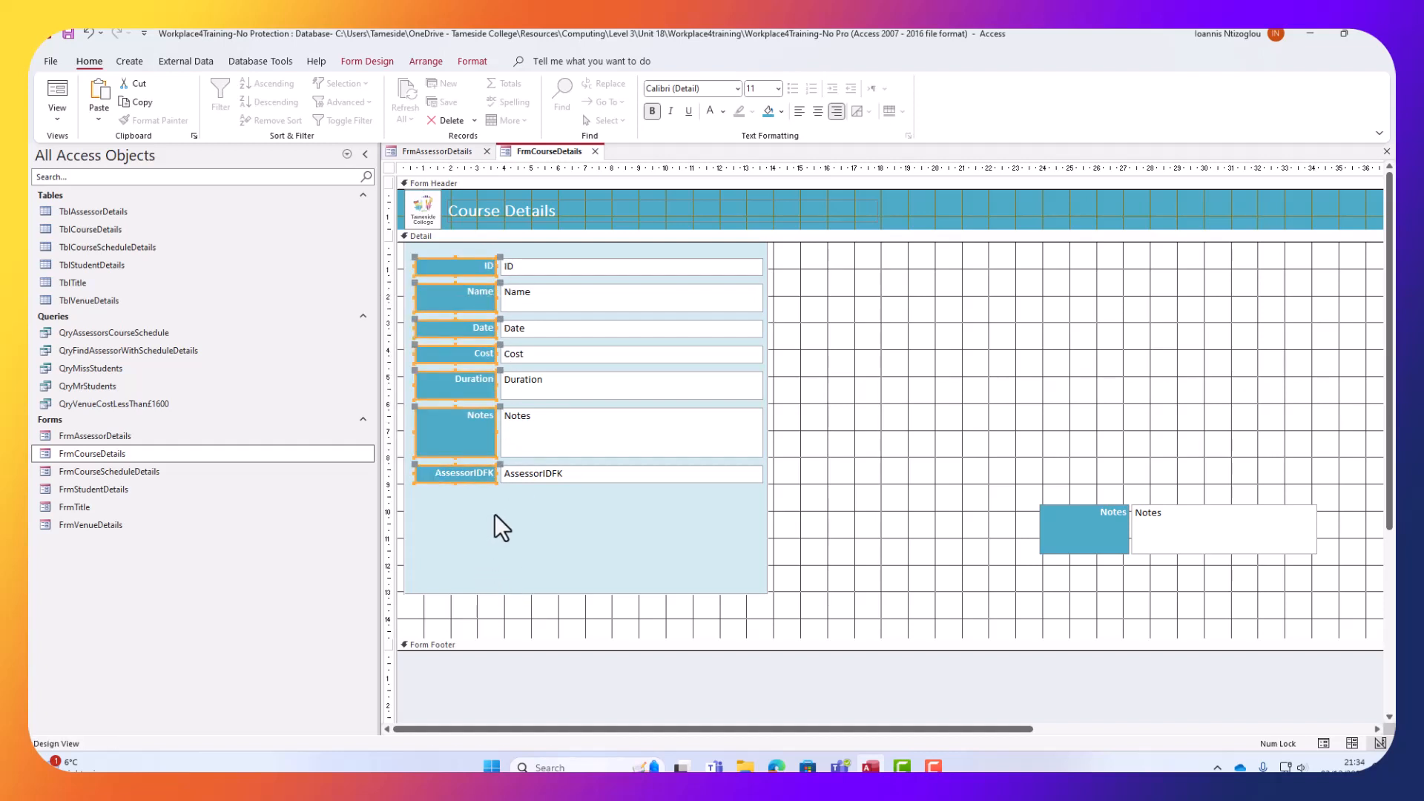
# Delete the stray separate Notes label and text box.
pyautogui.click(912, 465)
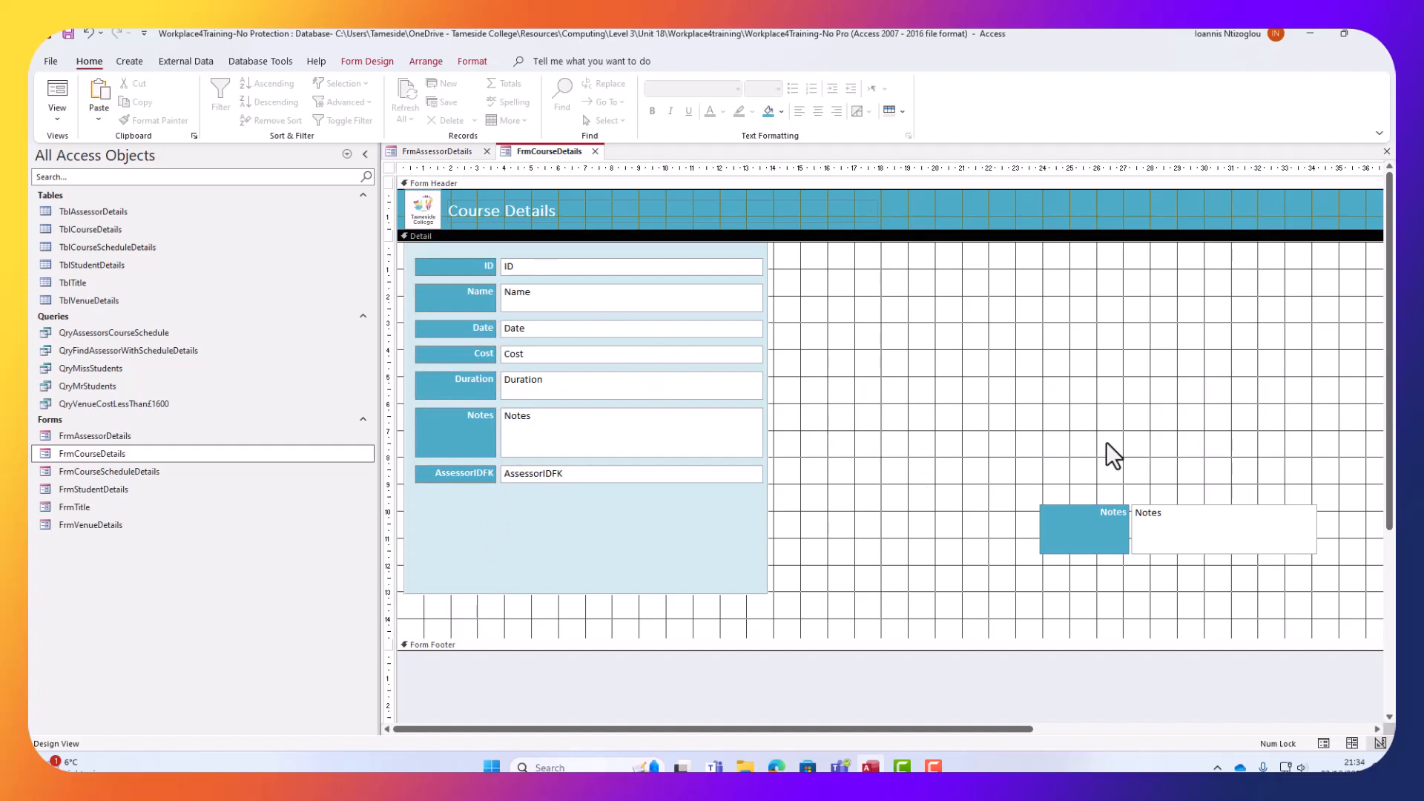
pyautogui.moveTo(996, 458); pyautogui.dragTo(1268, 591)
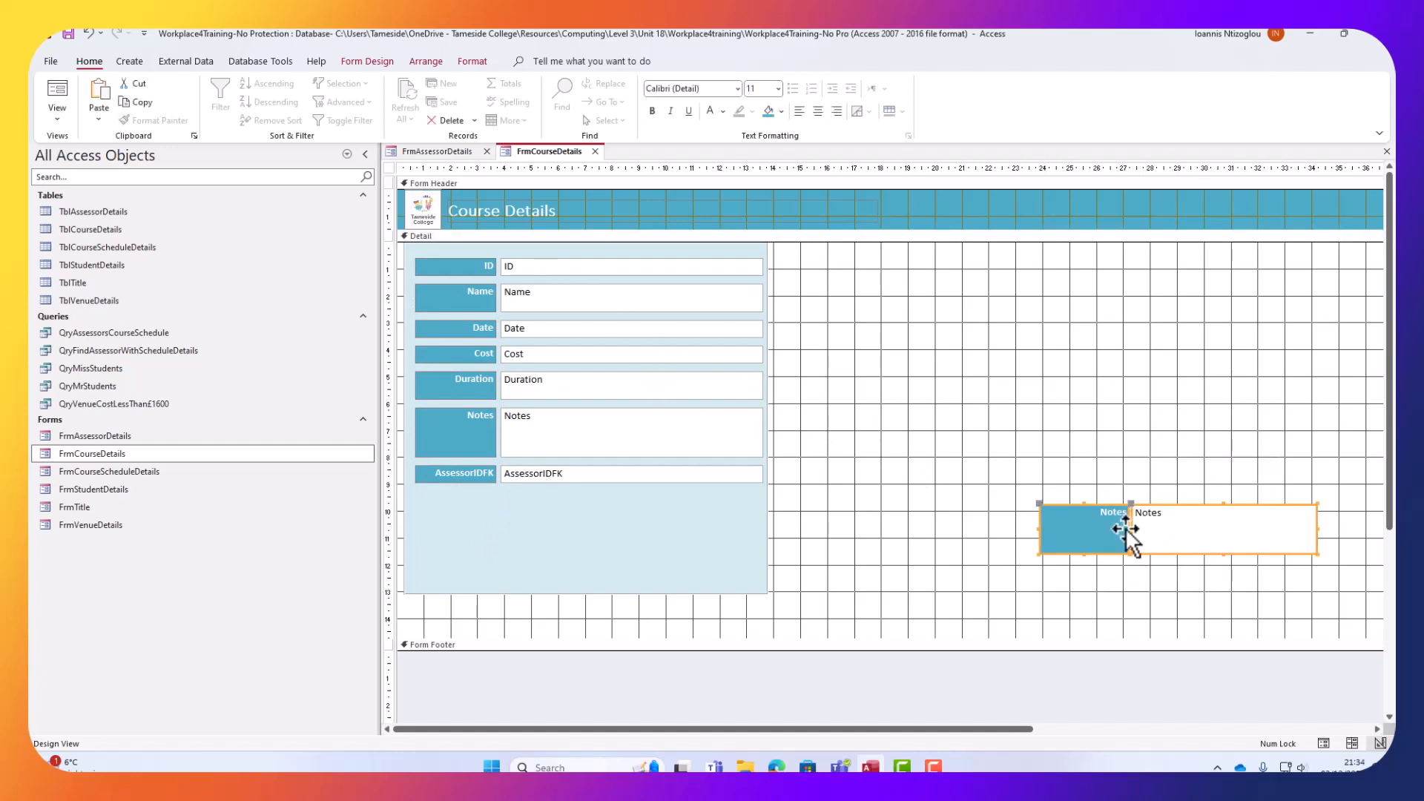
pyautogui.press('Delete')
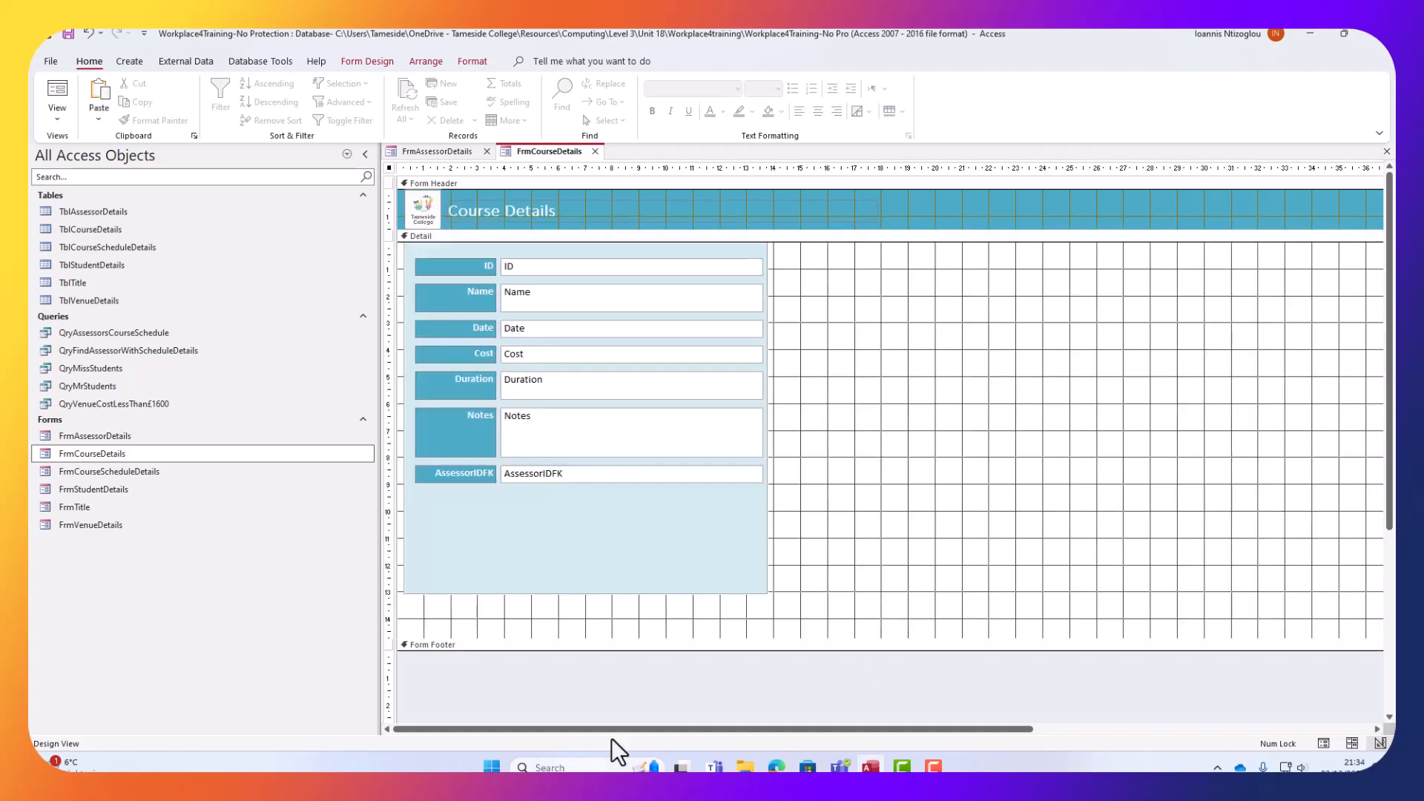
# Move the AssessorIDFK label and field right, outside the light-blue panel.
pyautogui.click(466, 478)
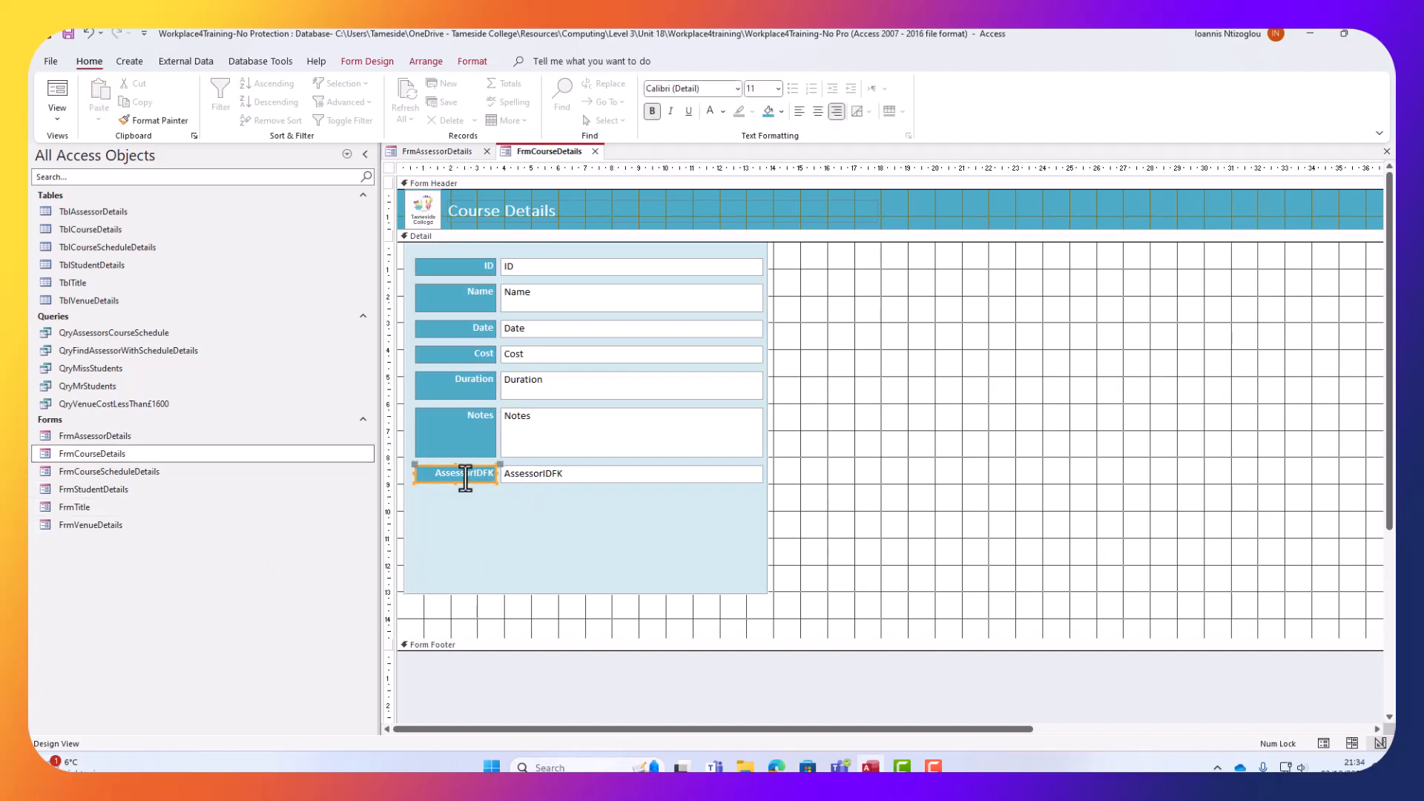
pyautogui.click(531, 475)
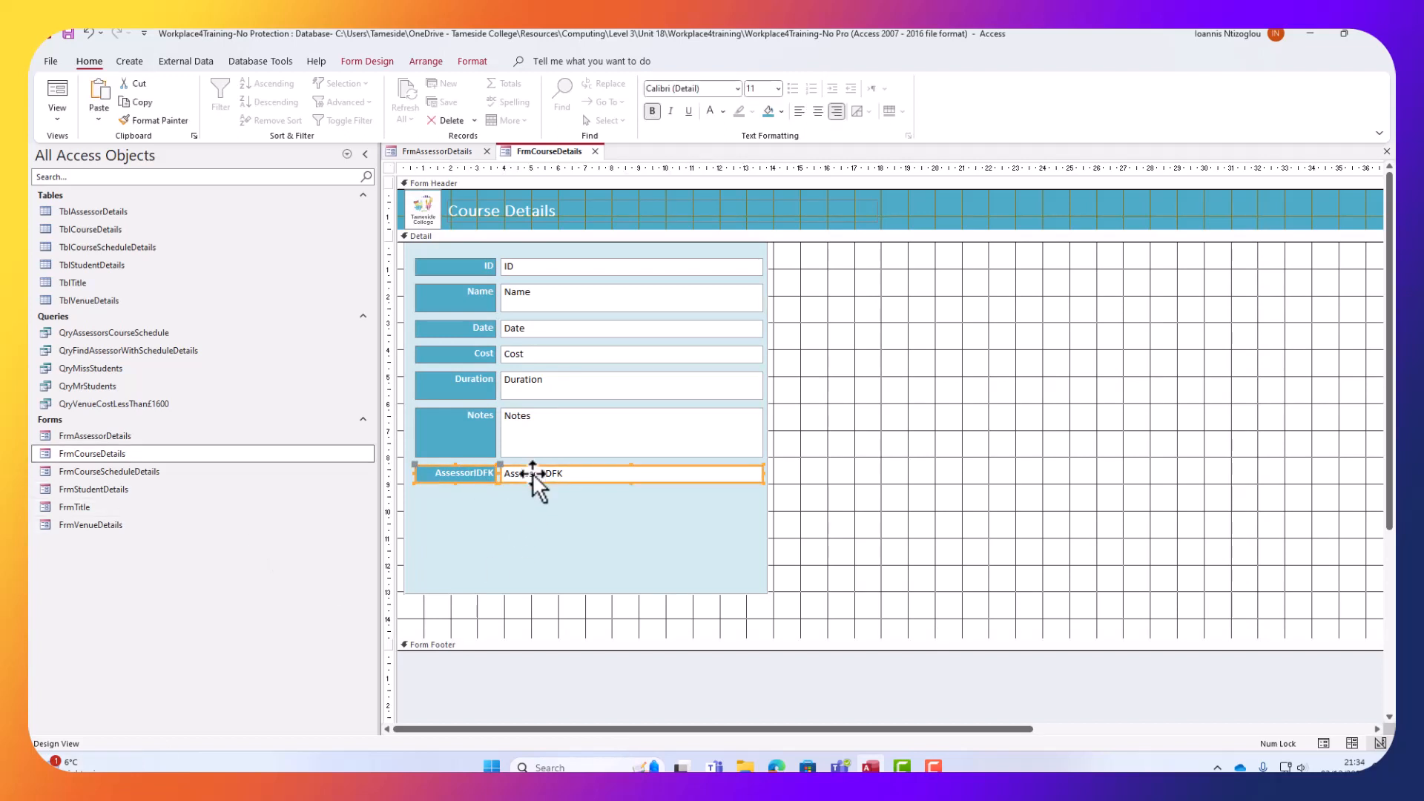
pyautogui.moveTo(536, 482); pyautogui.dragTo(924, 480)
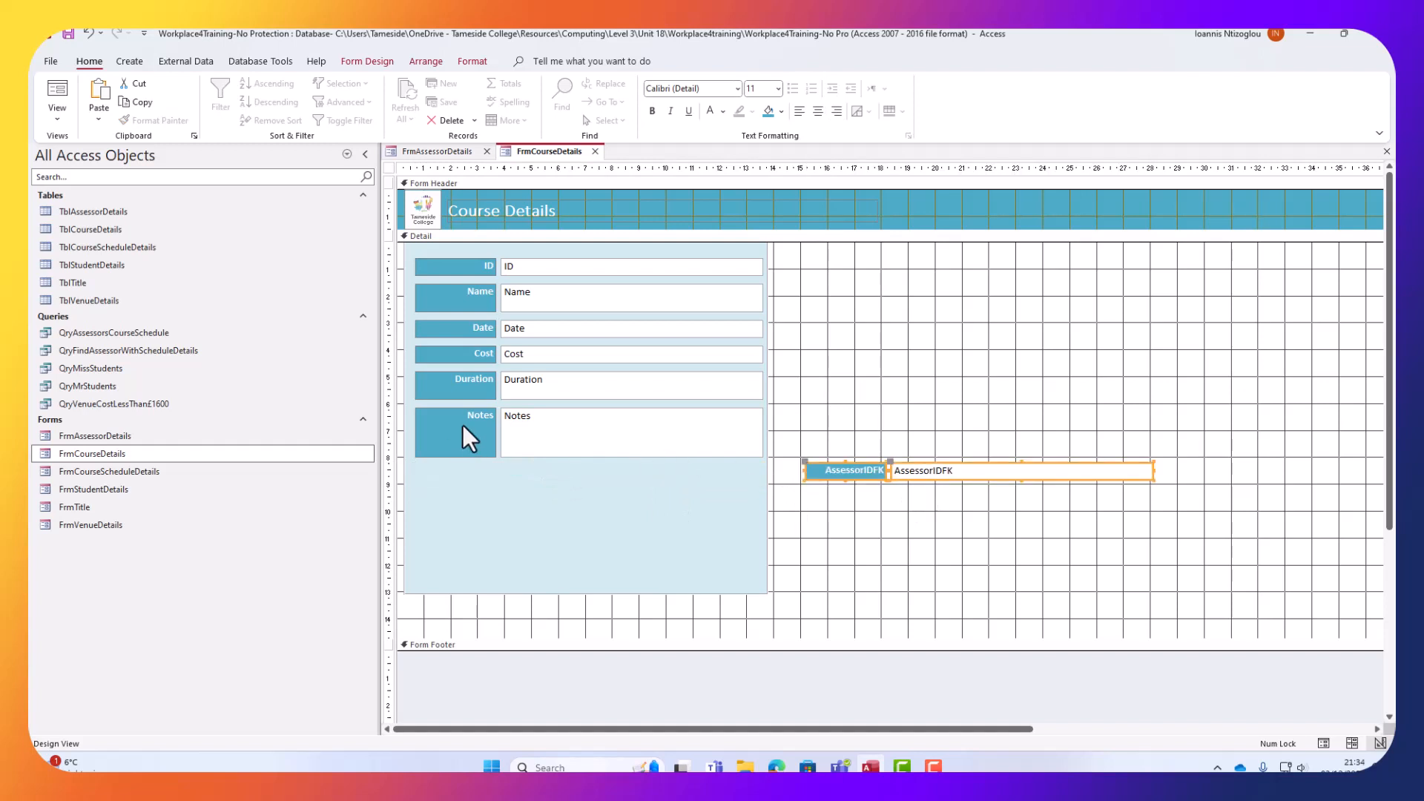
pyautogui.click(370, 61)
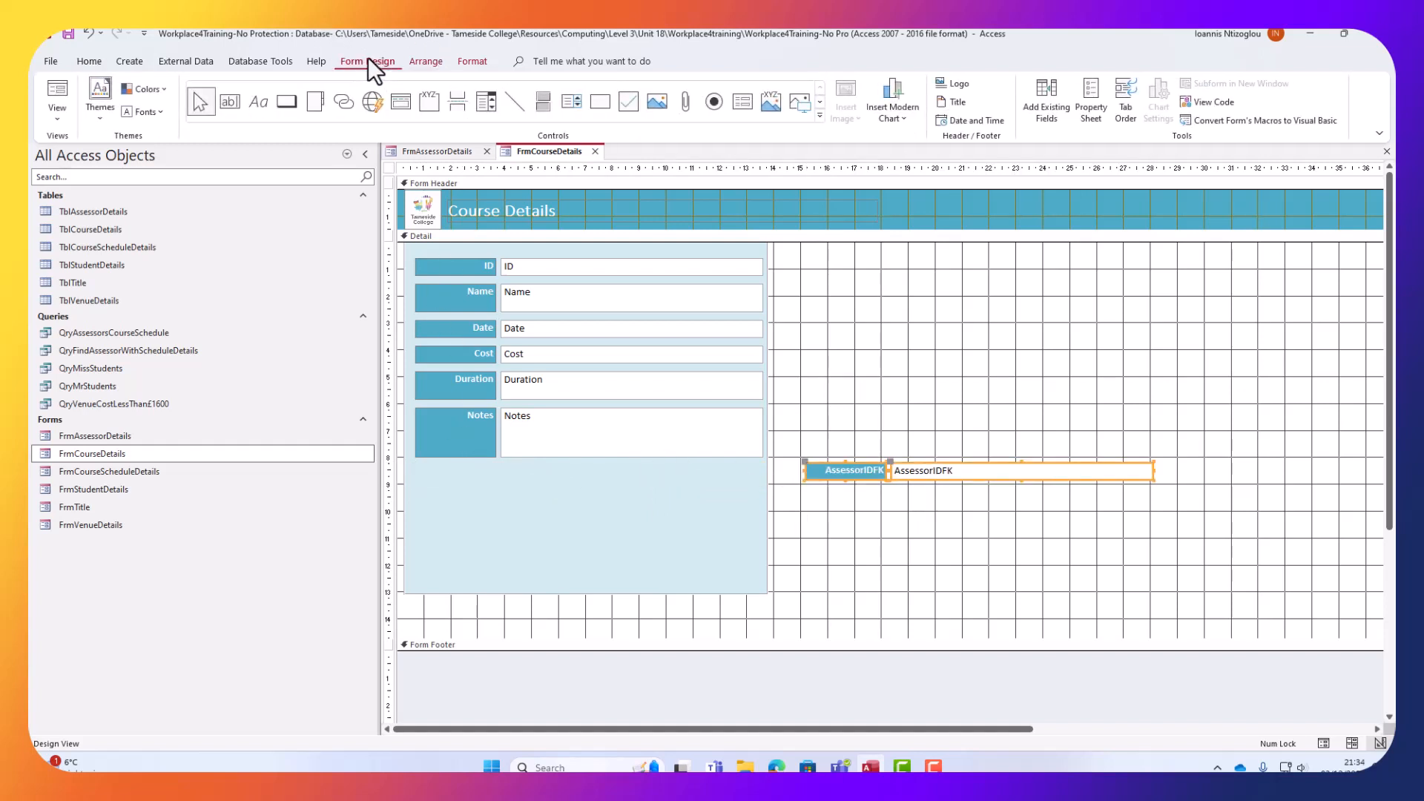
# Draw a combo box below Notes and set it to take values from TblAssessorDetails.
pyautogui.click(484, 104)
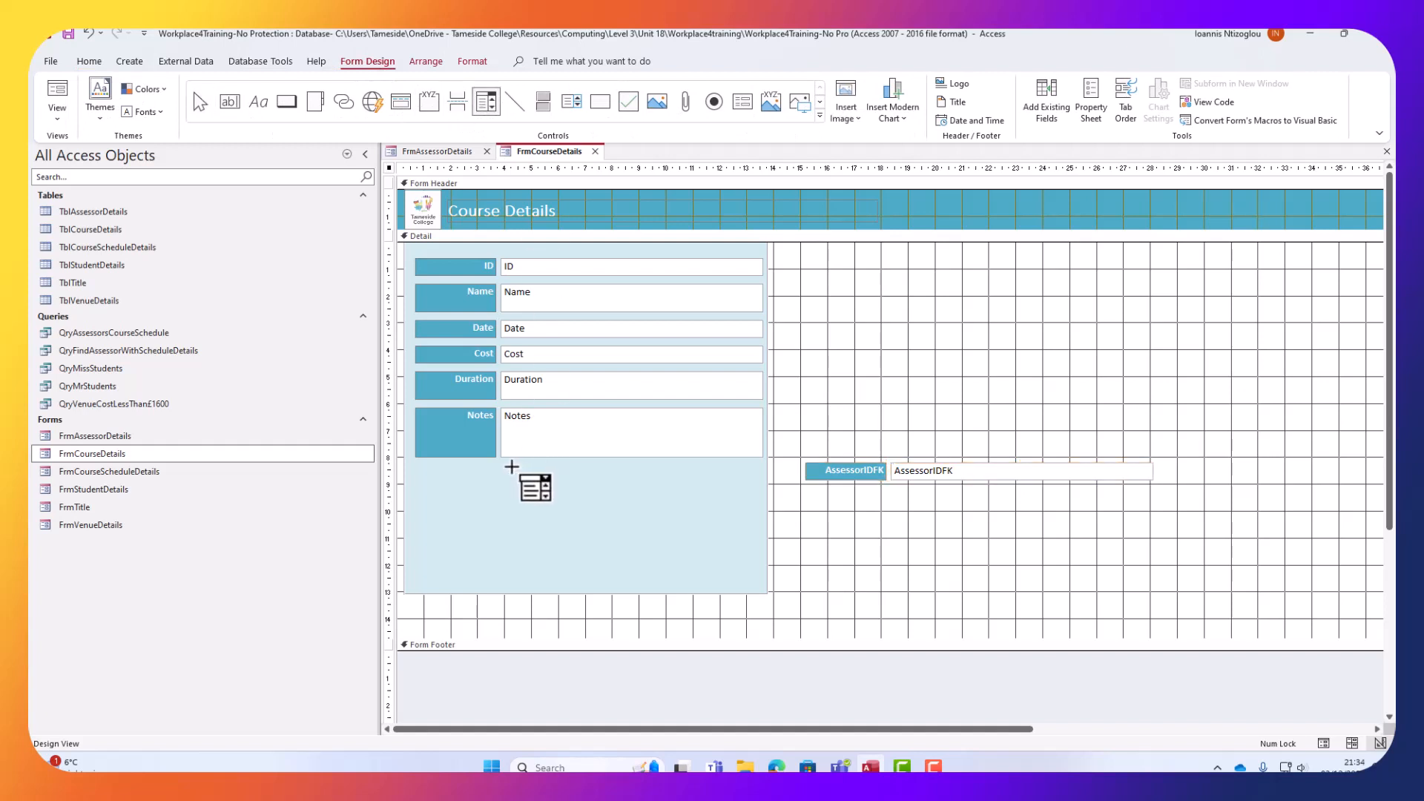
pyautogui.moveTo(505, 467); pyautogui.dragTo(758, 484)
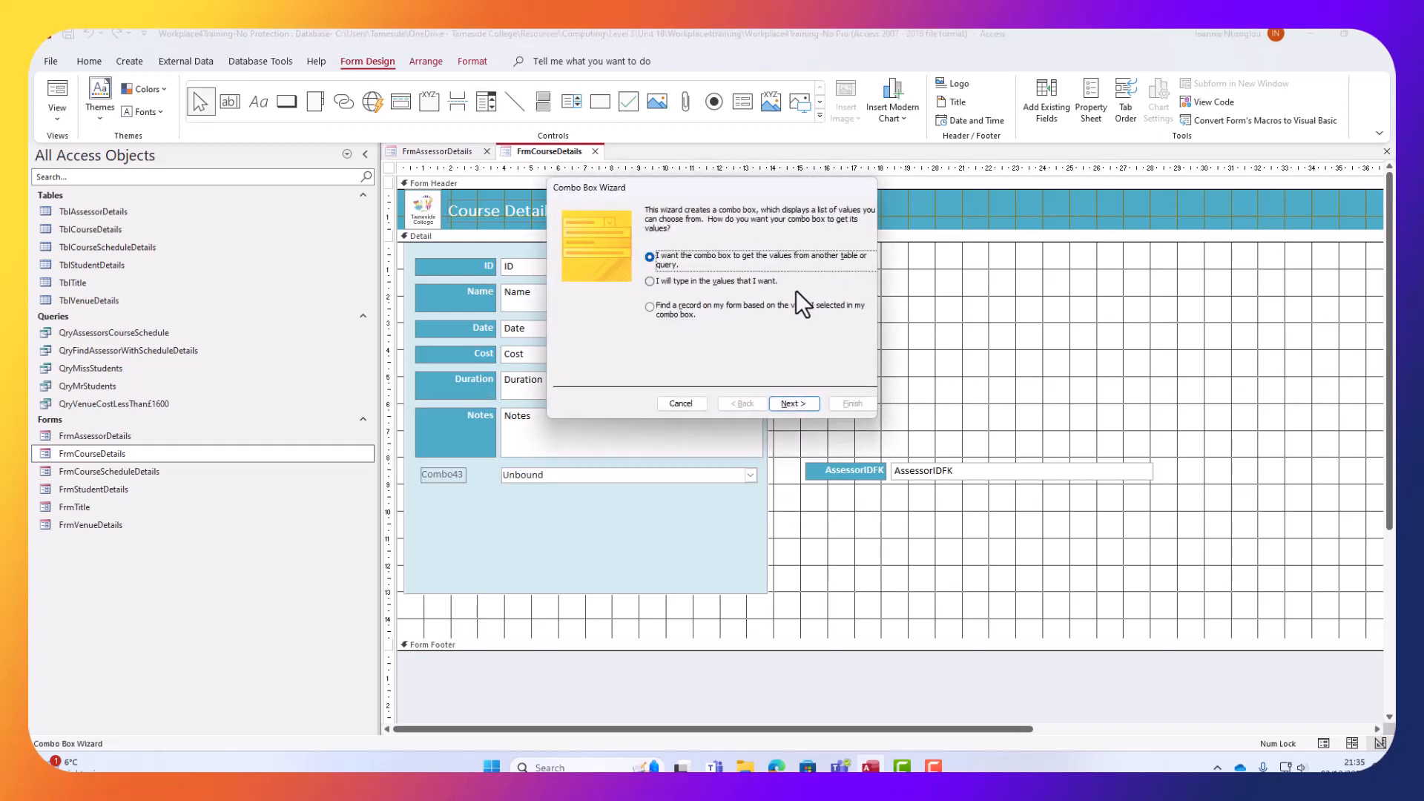
pyautogui.click(795, 407)
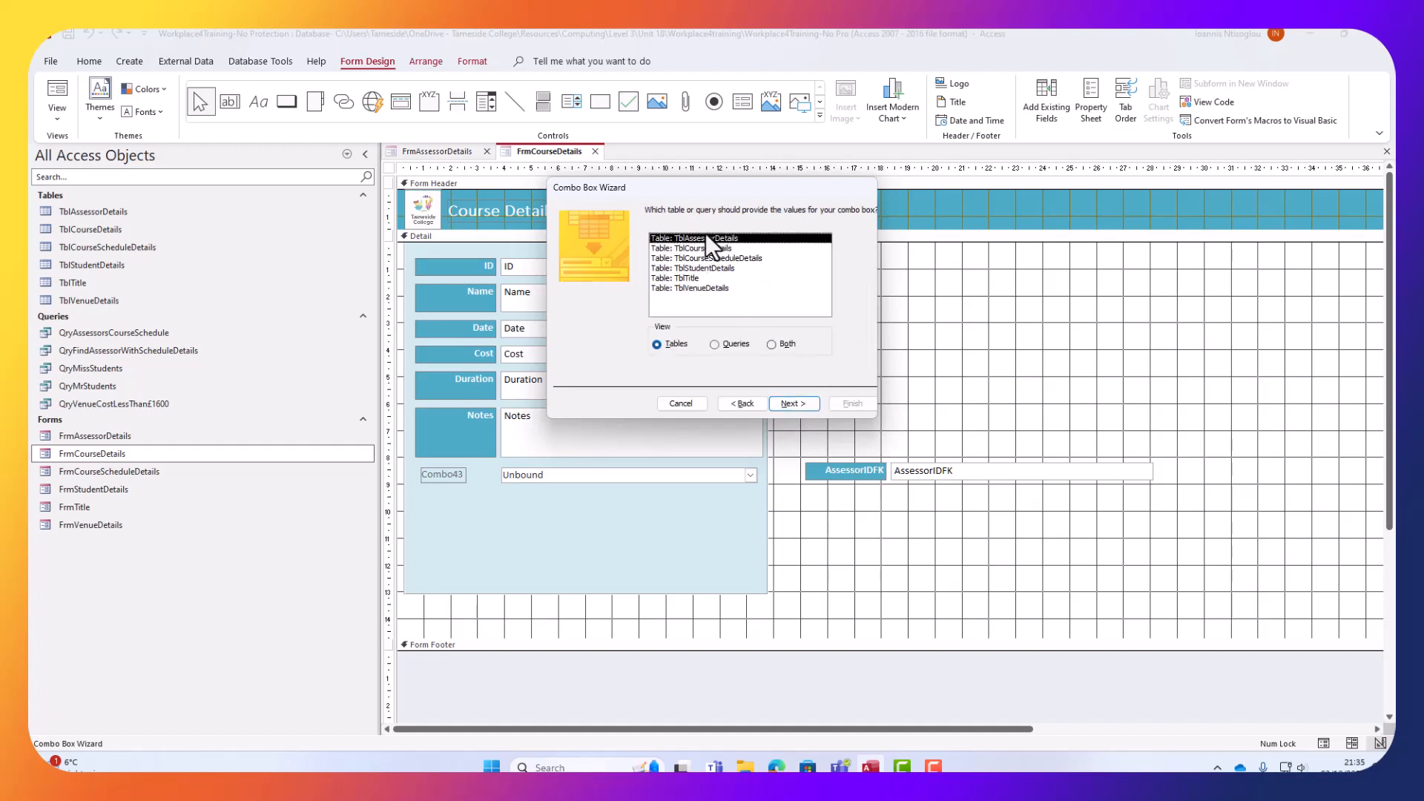
pyautogui.click(799, 403)
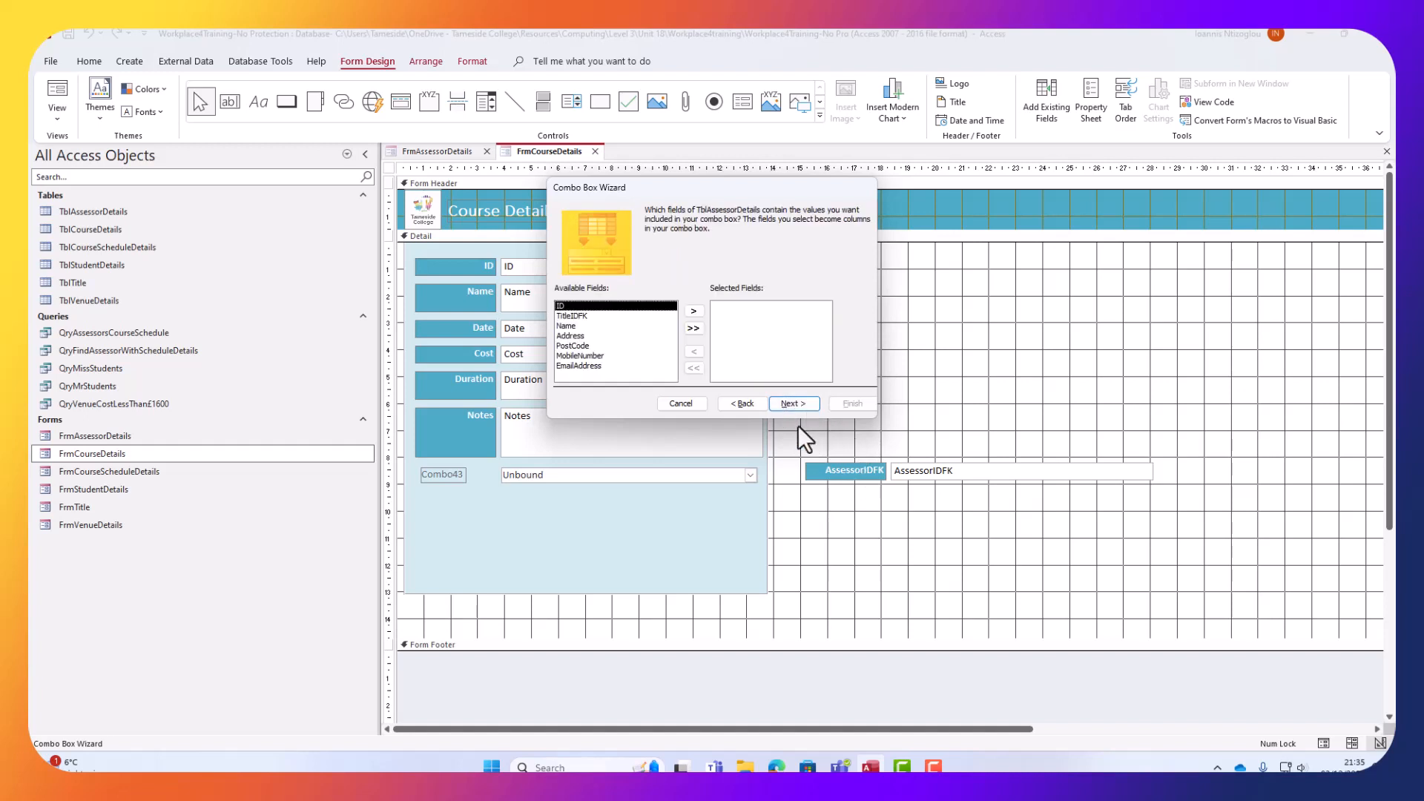
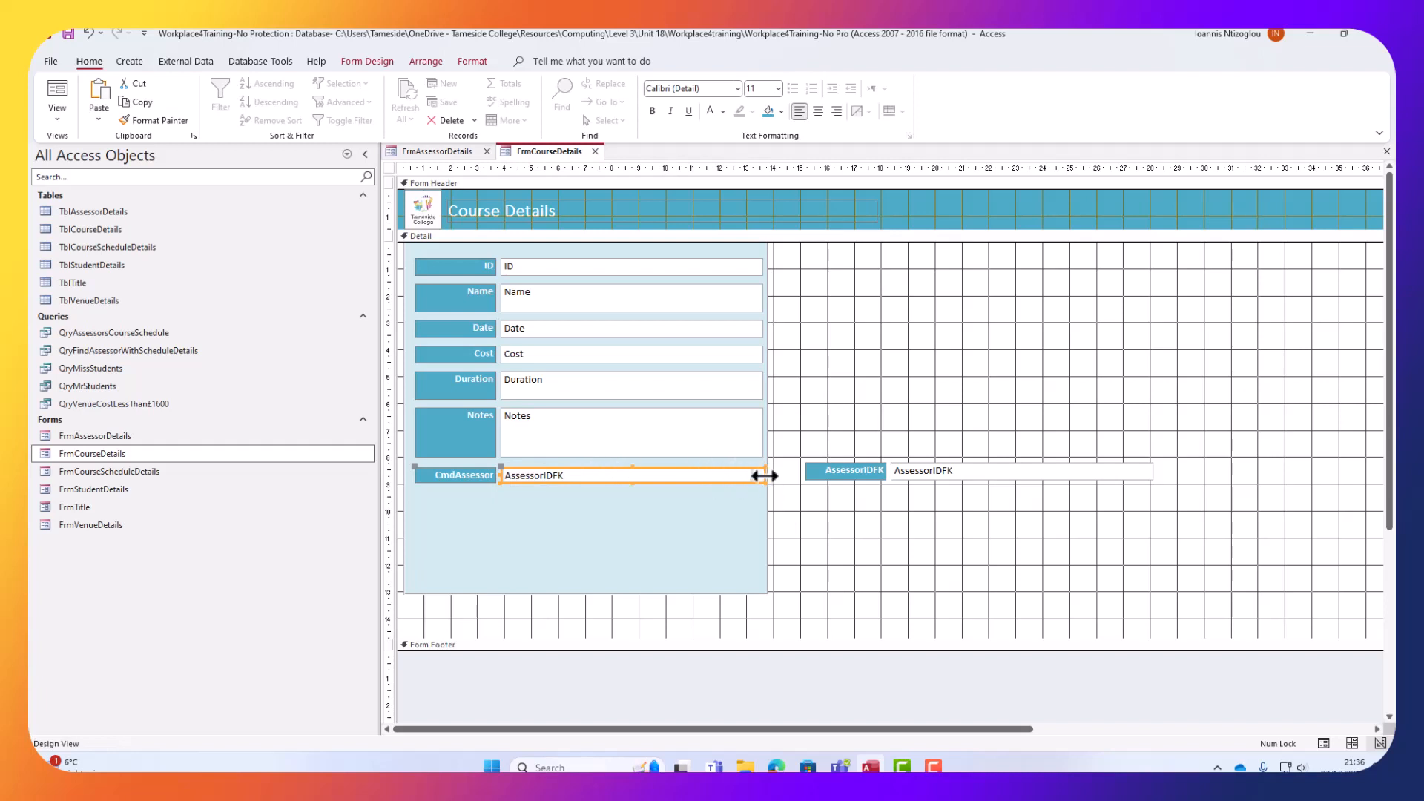
# Copy the Cost label's 0.635cm Height value from the Property Sheet.
pyautogui.click(763, 476)
pyautogui.click(761, 475)
pyautogui.click(481, 356)
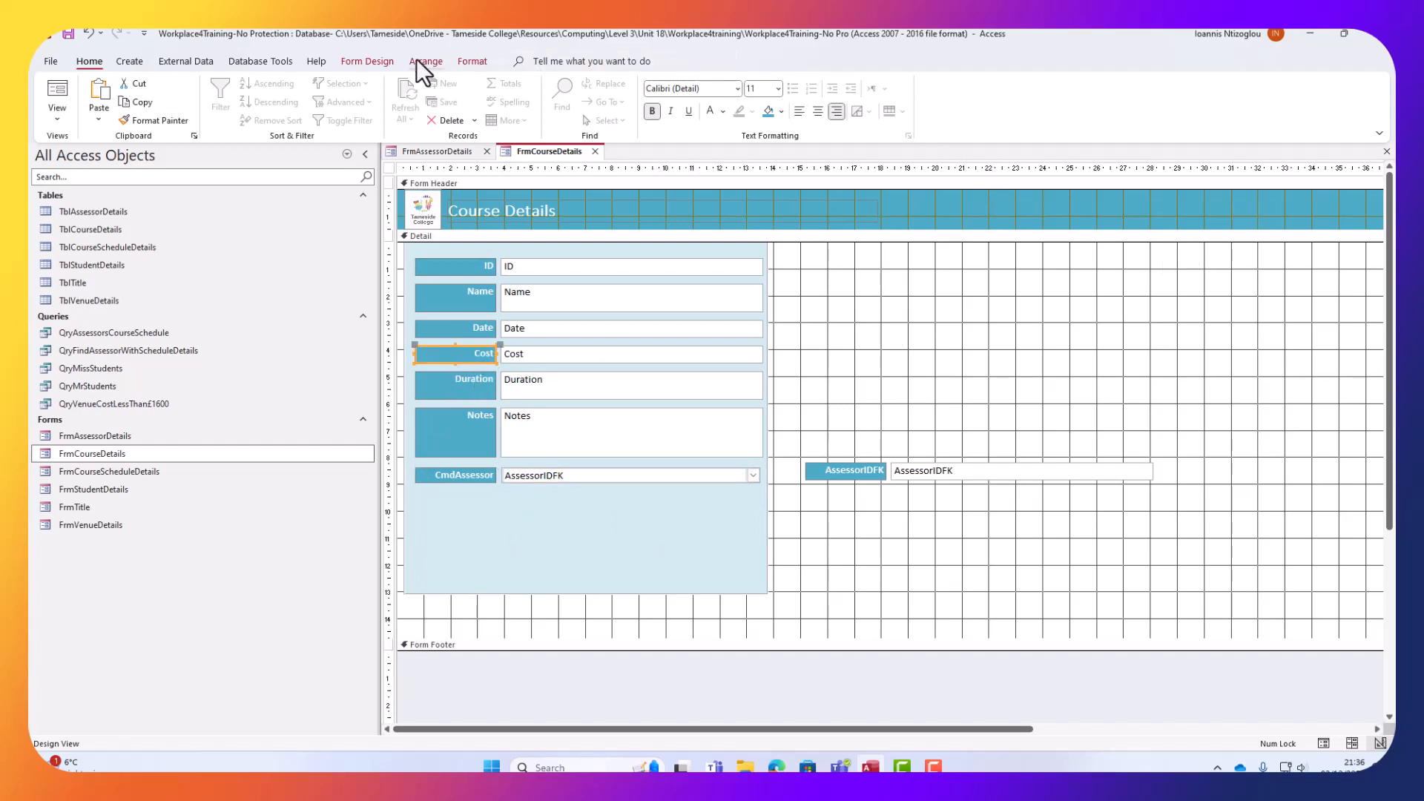
pyautogui.click(390, 62)
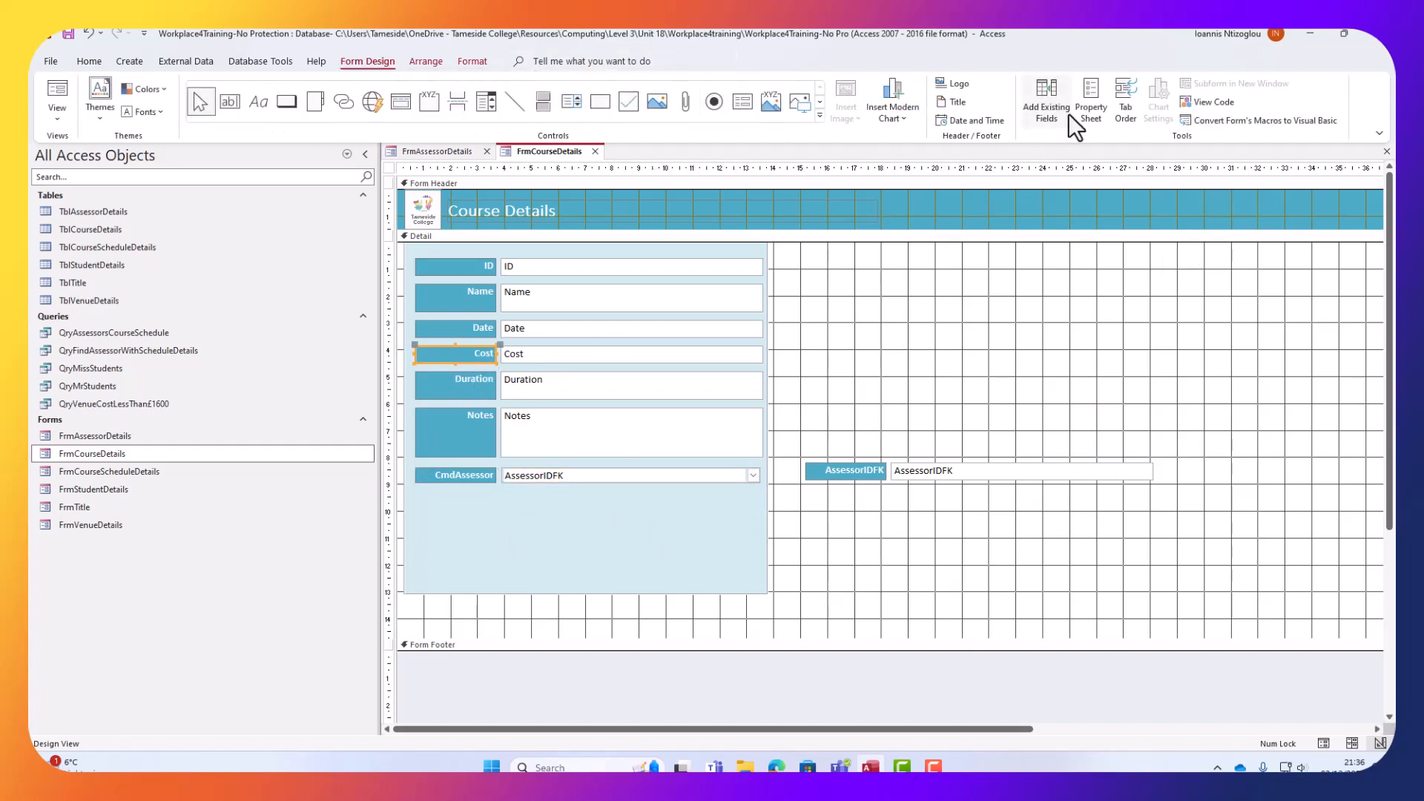
pyautogui.click(1089, 104)
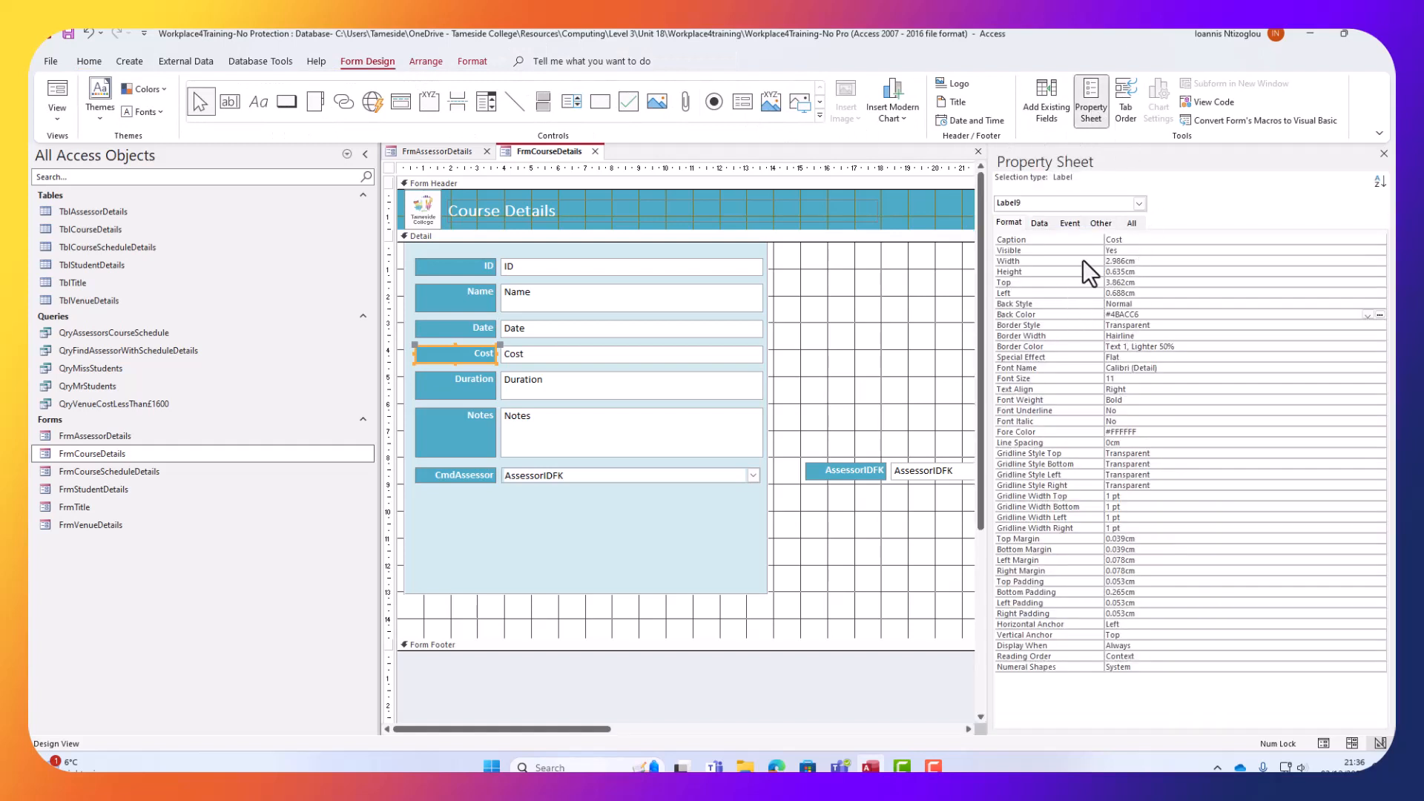
pyautogui.click(1109, 275)
pyautogui.doubleClick(1120, 271)
pyautogui.rightClick(1137, 271)
pyautogui.click(1180, 335)
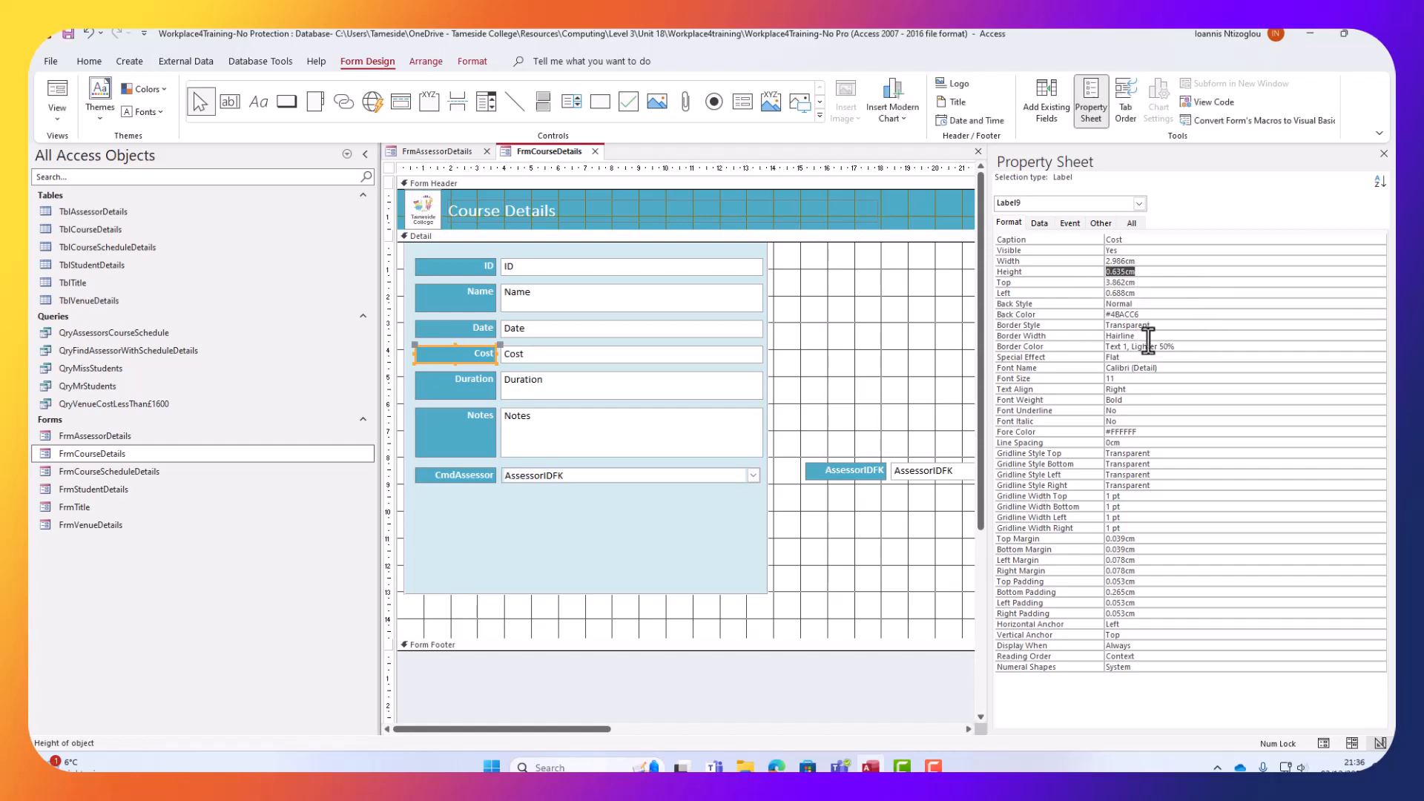
# Give the CmdAssessor label and combo box a 0.635cm height and nudge them up slightly.
pyautogui.click(480, 481)
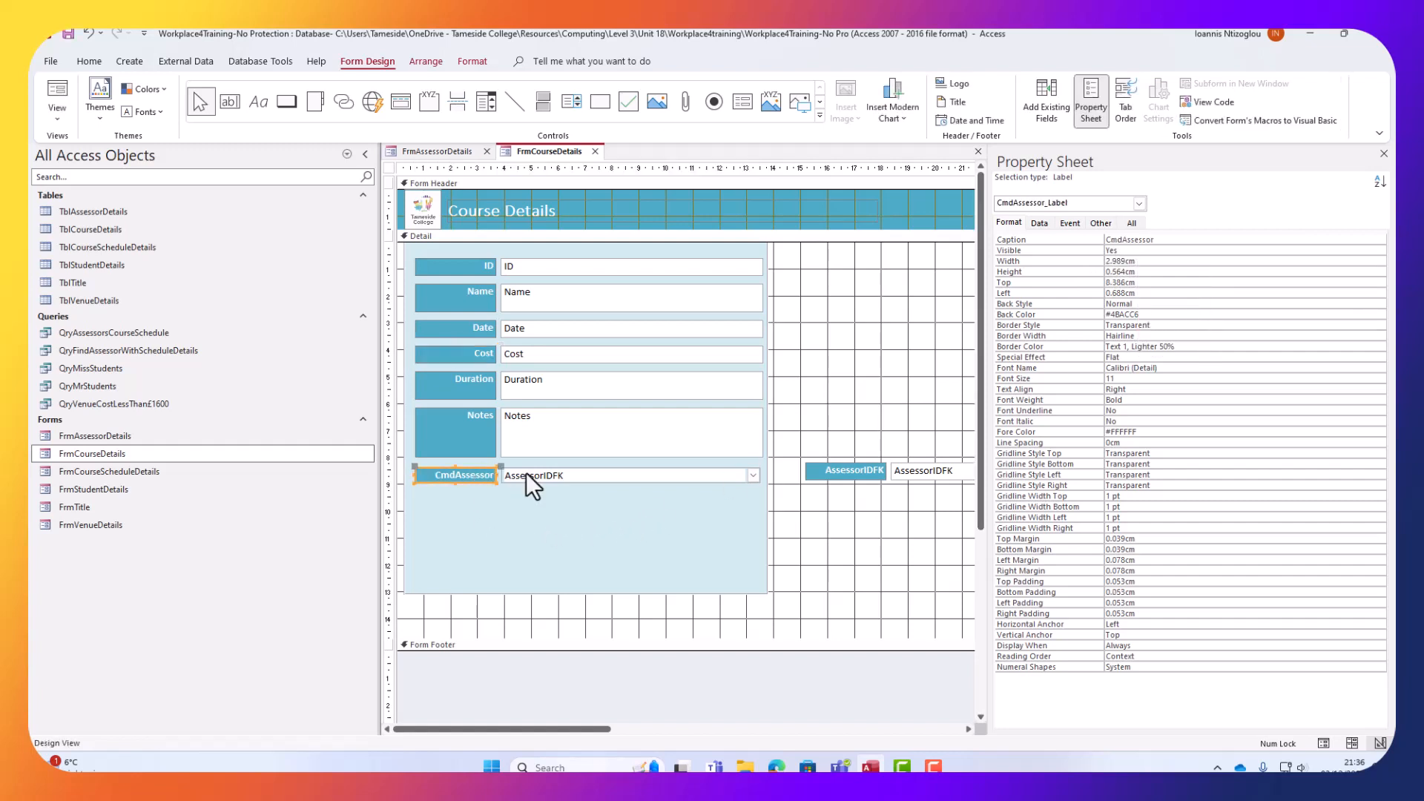
pyautogui.keyDown('shift'); pyautogui.click(546, 478); pyautogui.keyUp('shift')
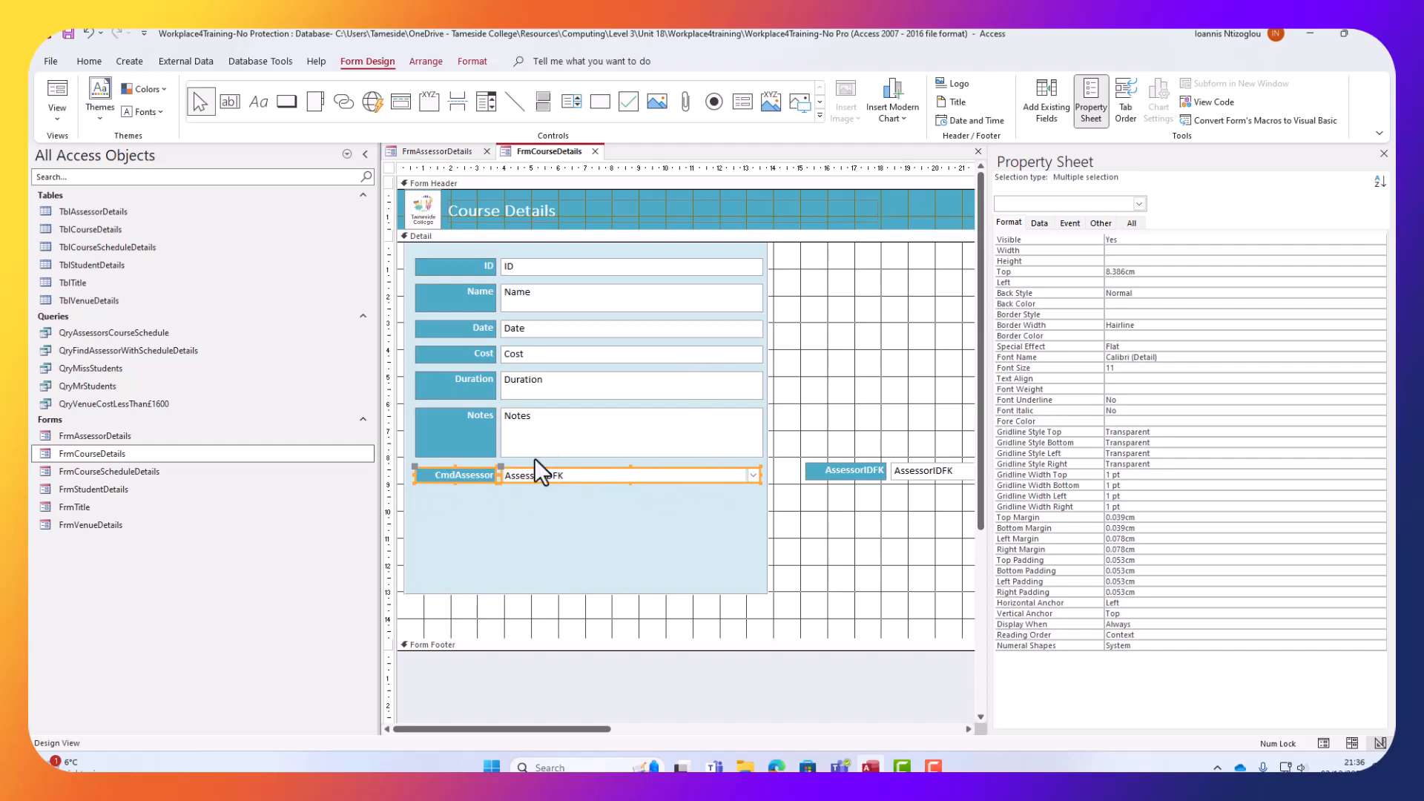
pyautogui.rightClick(1129, 261)
pyautogui.click(1162, 335)
pyautogui.press('Return')
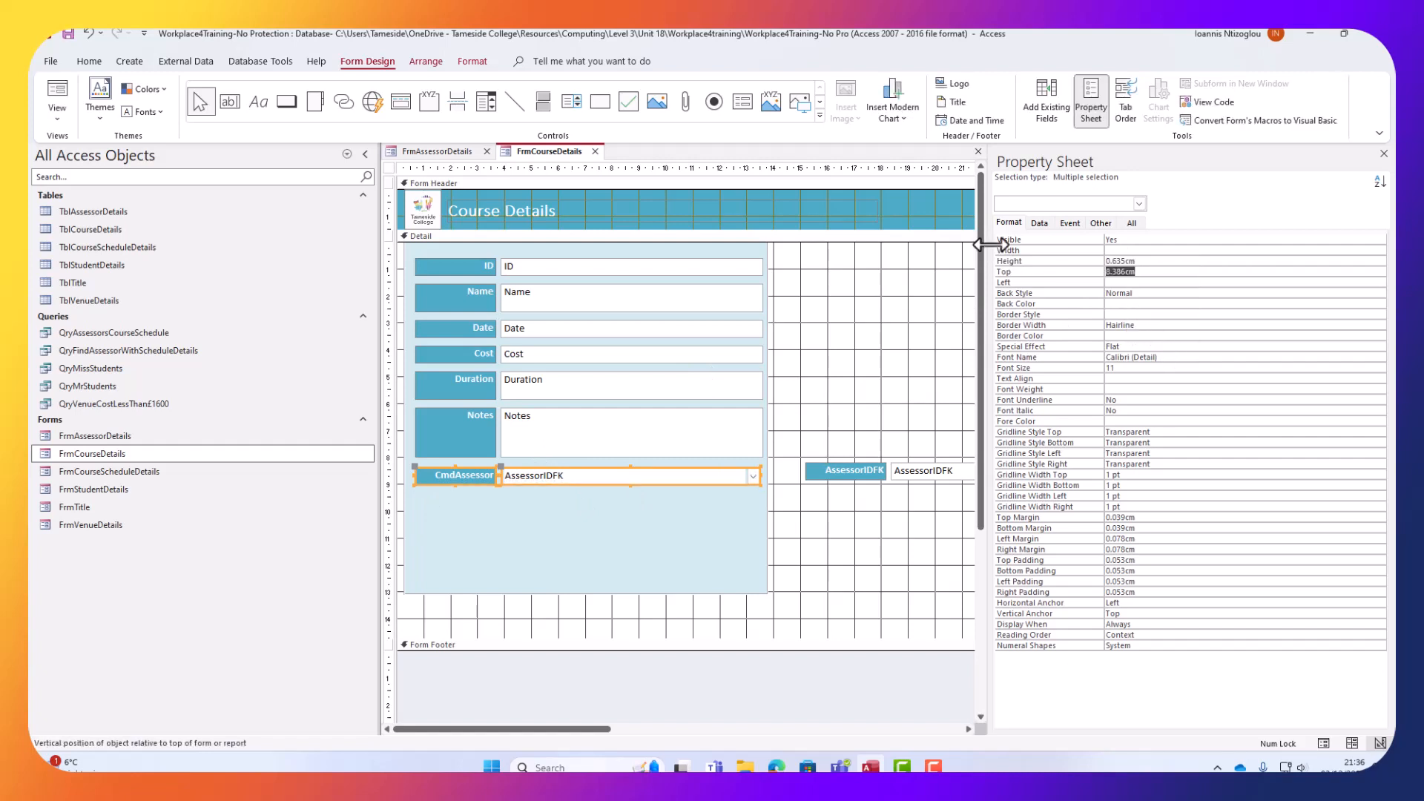
pyautogui.press('Up')
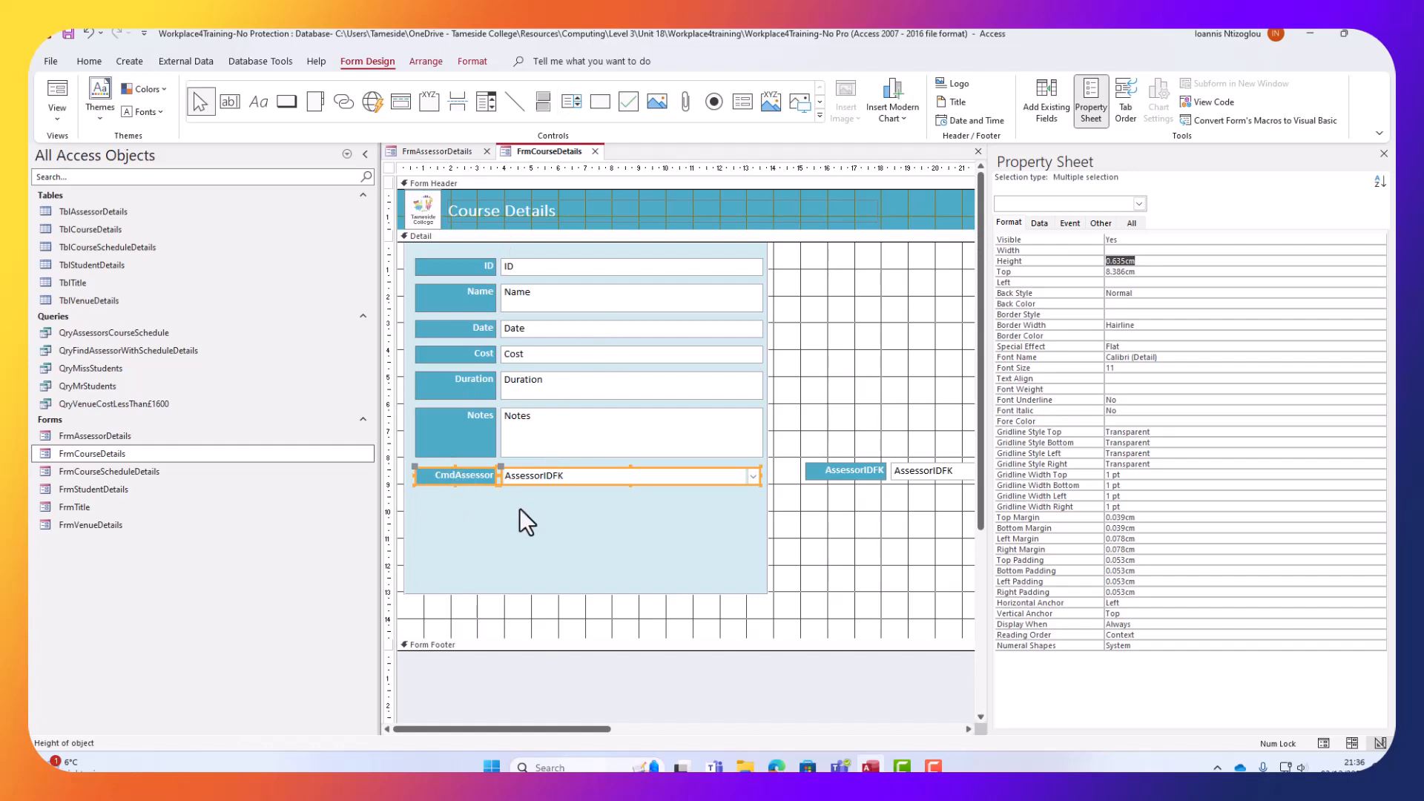
pyautogui.click(726, 479)
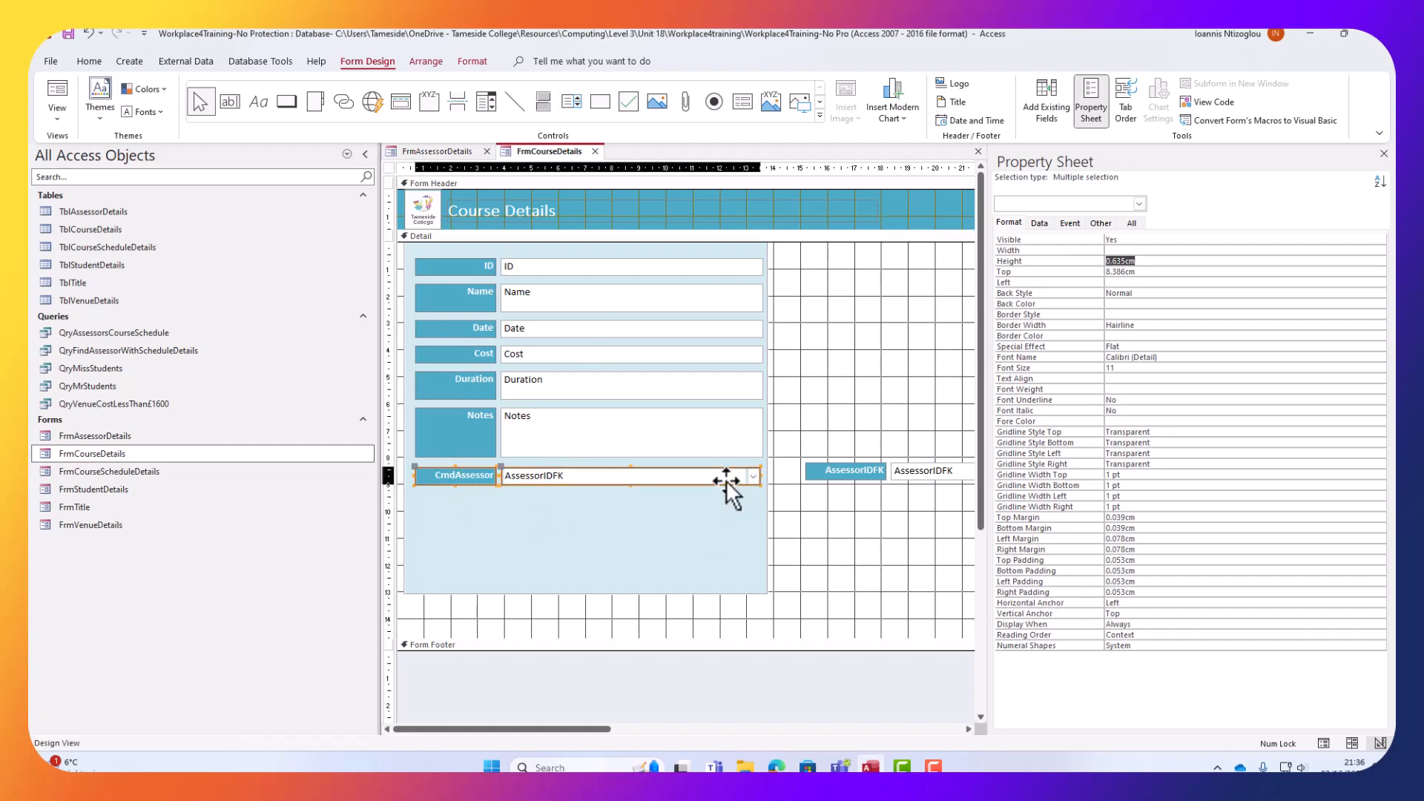
pyautogui.press('Up')
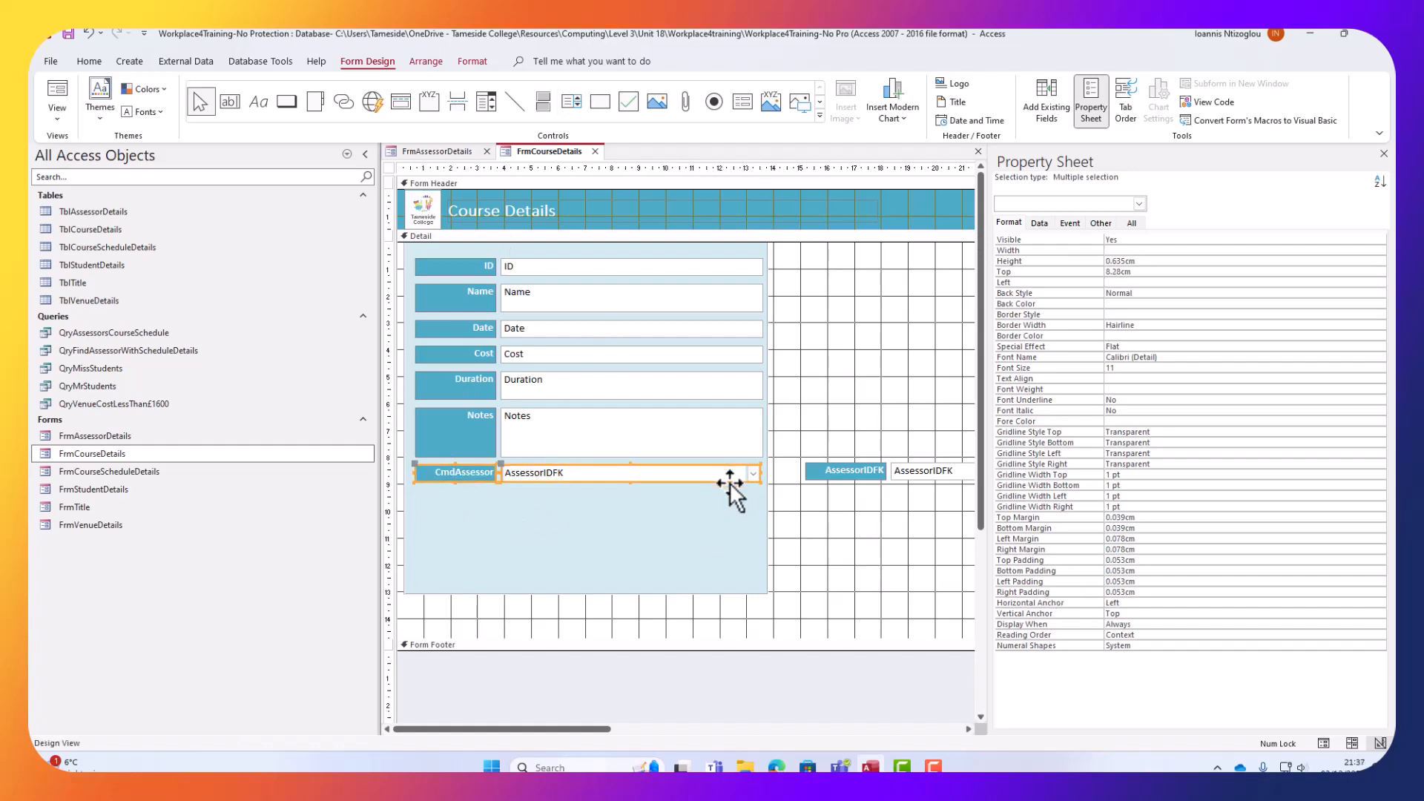
pyautogui.click(52, 121)
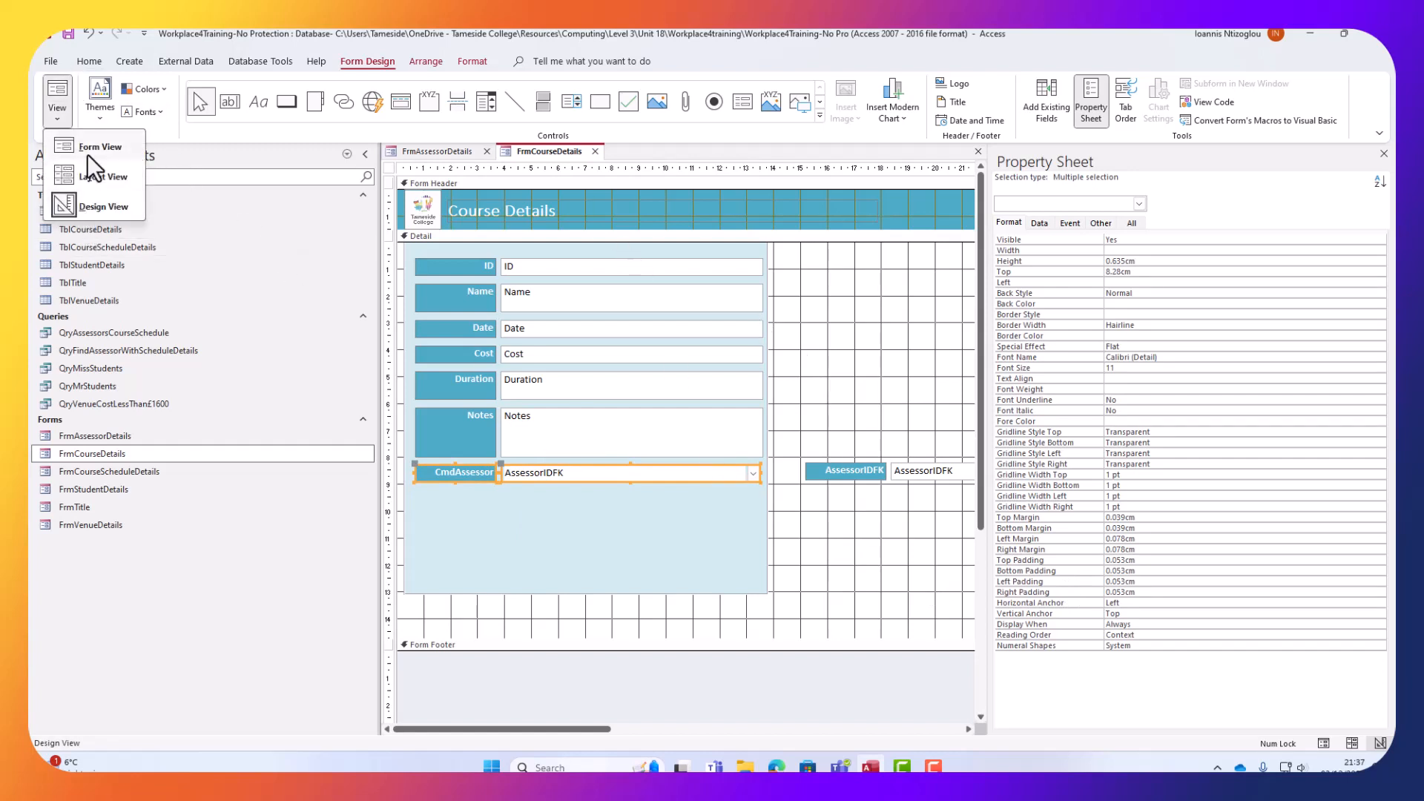
# In Form View, try Alex, David, then Anna as the course's assessor, then return to Design View.
pyautogui.click(88, 152)
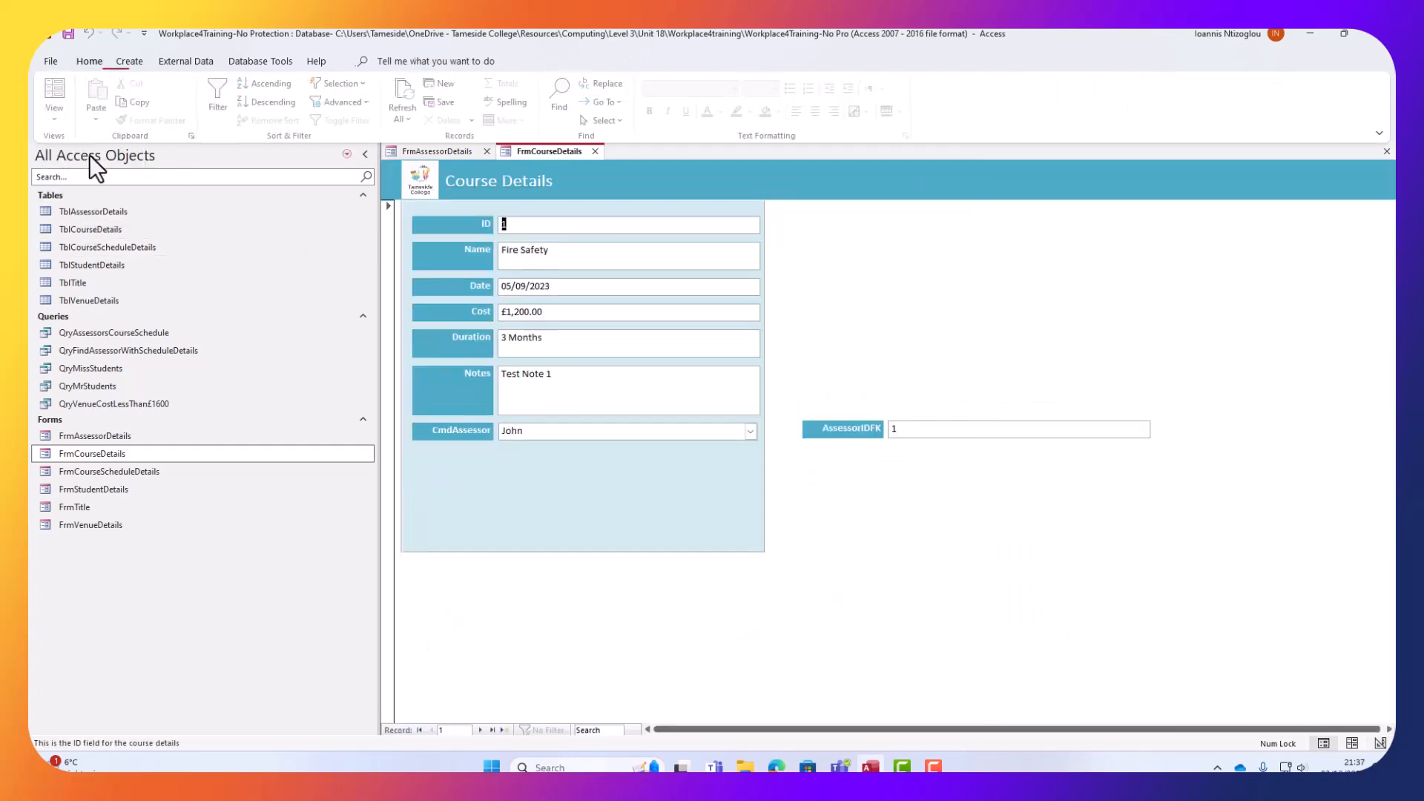
pyautogui.click(751, 432)
pyautogui.click(531, 452)
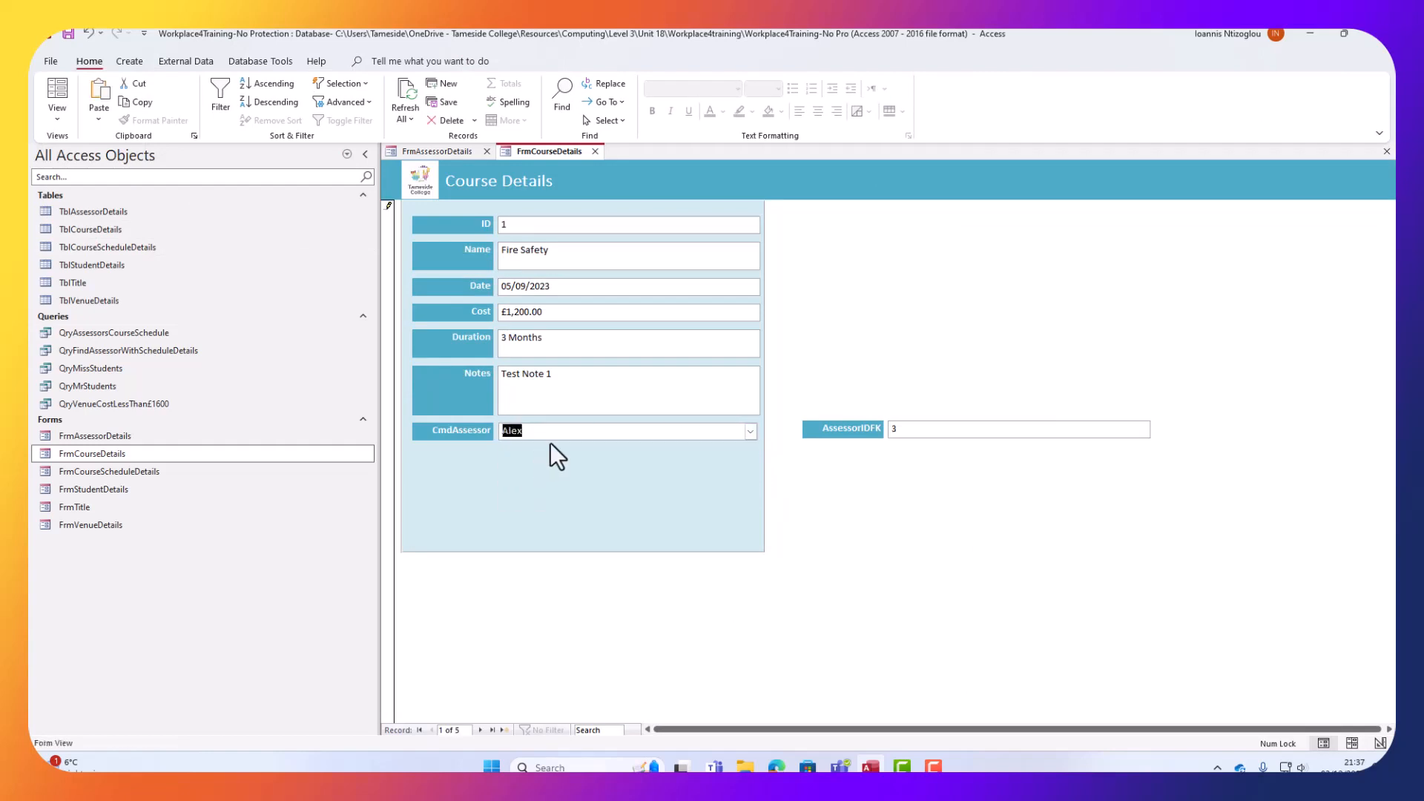
pyautogui.click(750, 431)
pyautogui.click(675, 467)
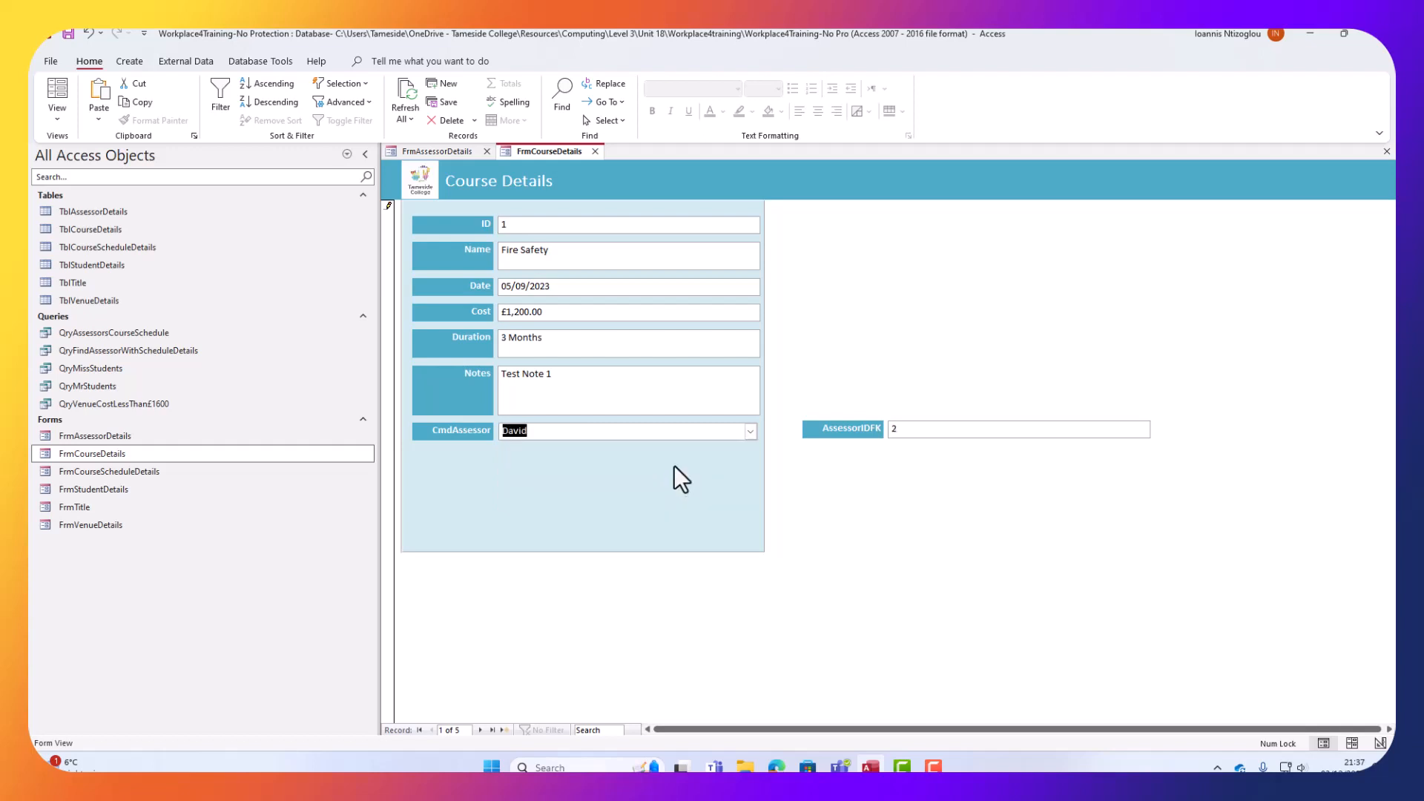
pyautogui.click(750, 432)
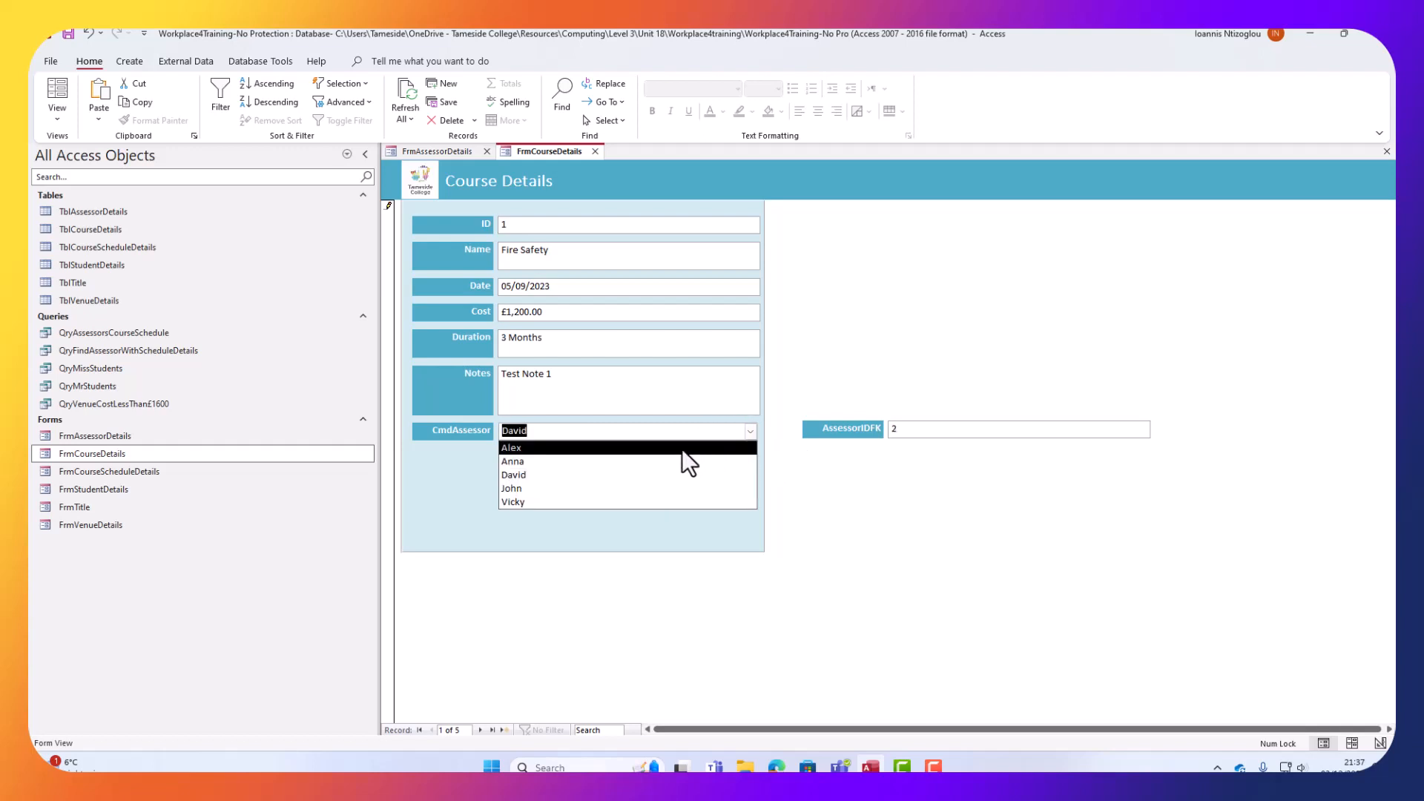
pyautogui.click(678, 455)
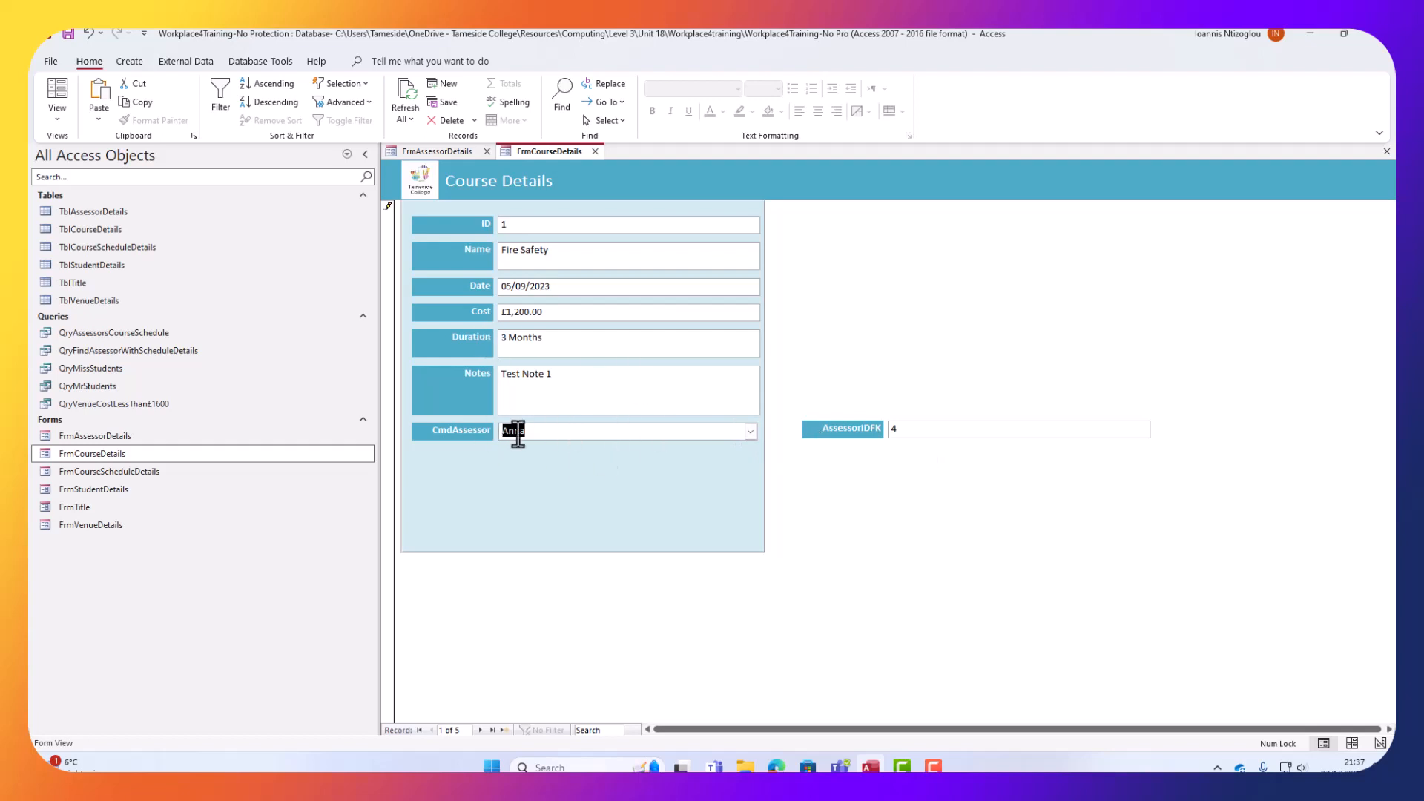
pyautogui.click(56, 120)
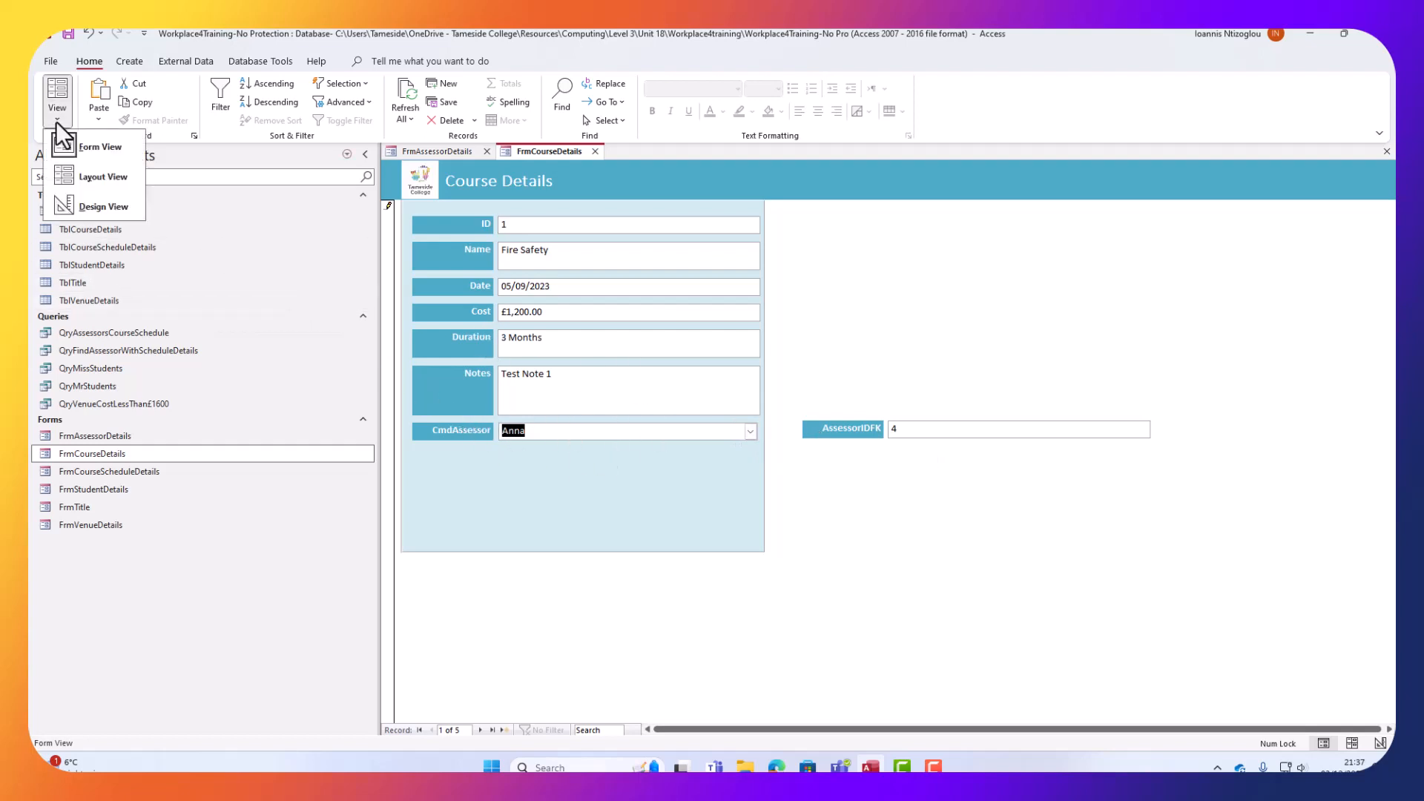
pyautogui.click(79, 208)
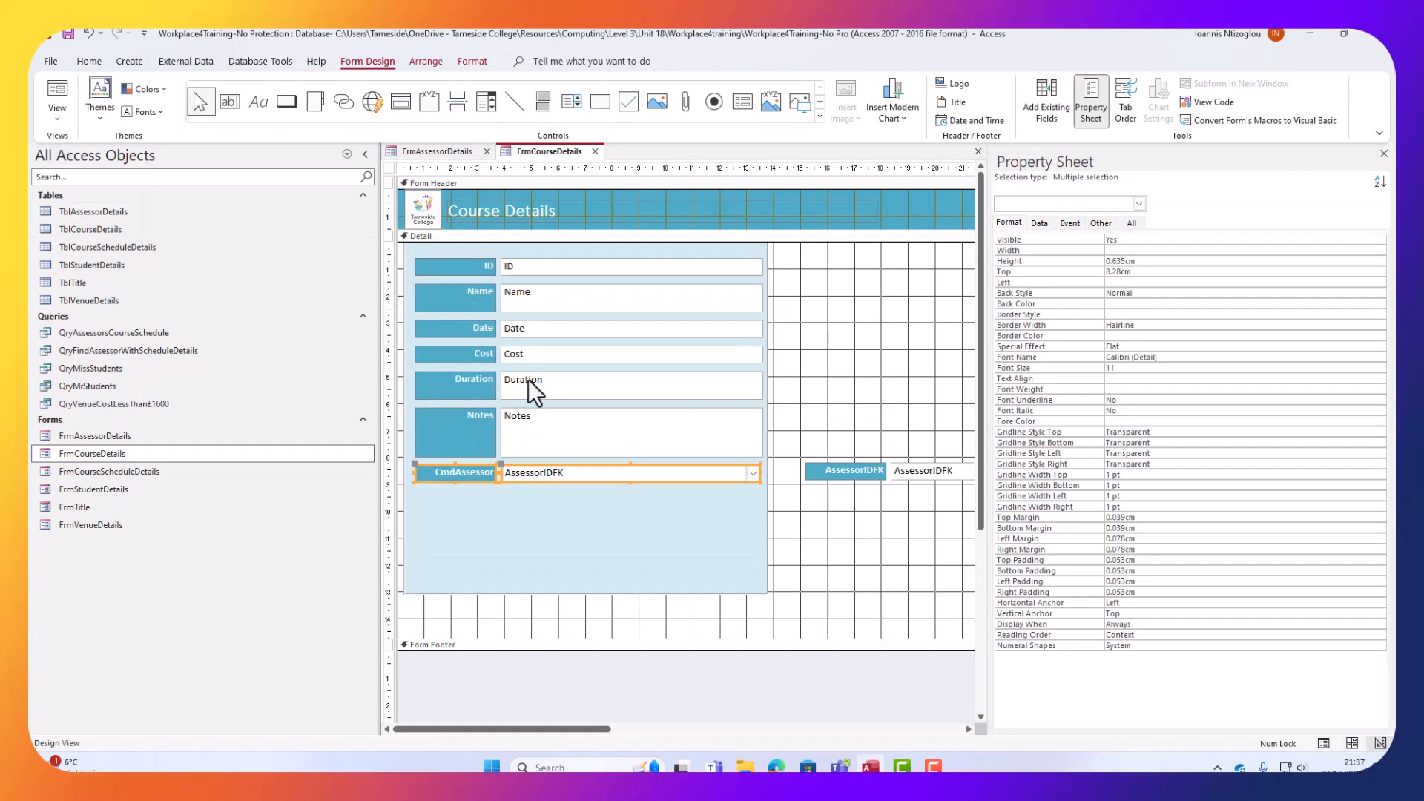
# Delete the standalone AssessorIDFK label and text box, then select the header logo and Course Details title.
pyautogui.moveTo(833, 432); pyautogui.dragTo(848, 501)
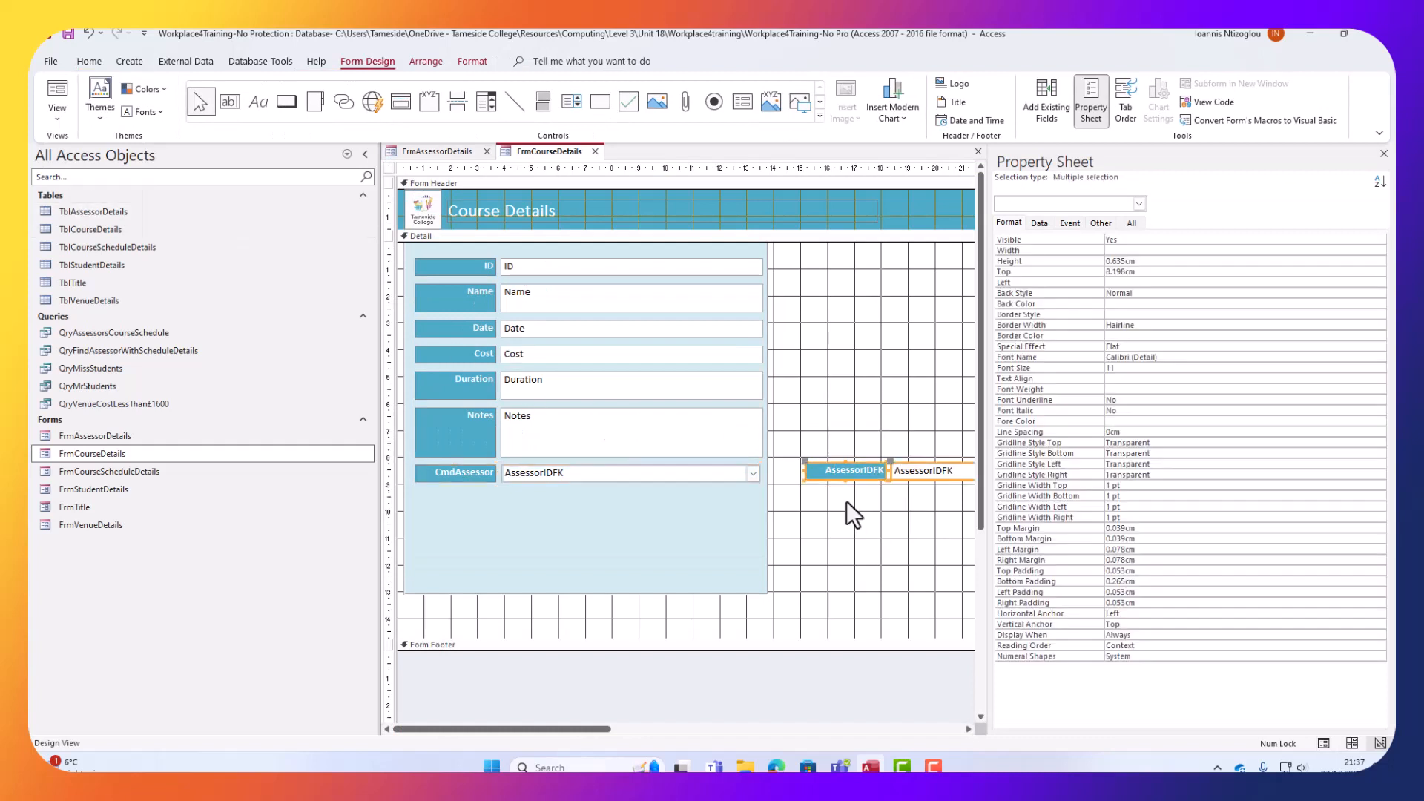
pyautogui.press('Delete')
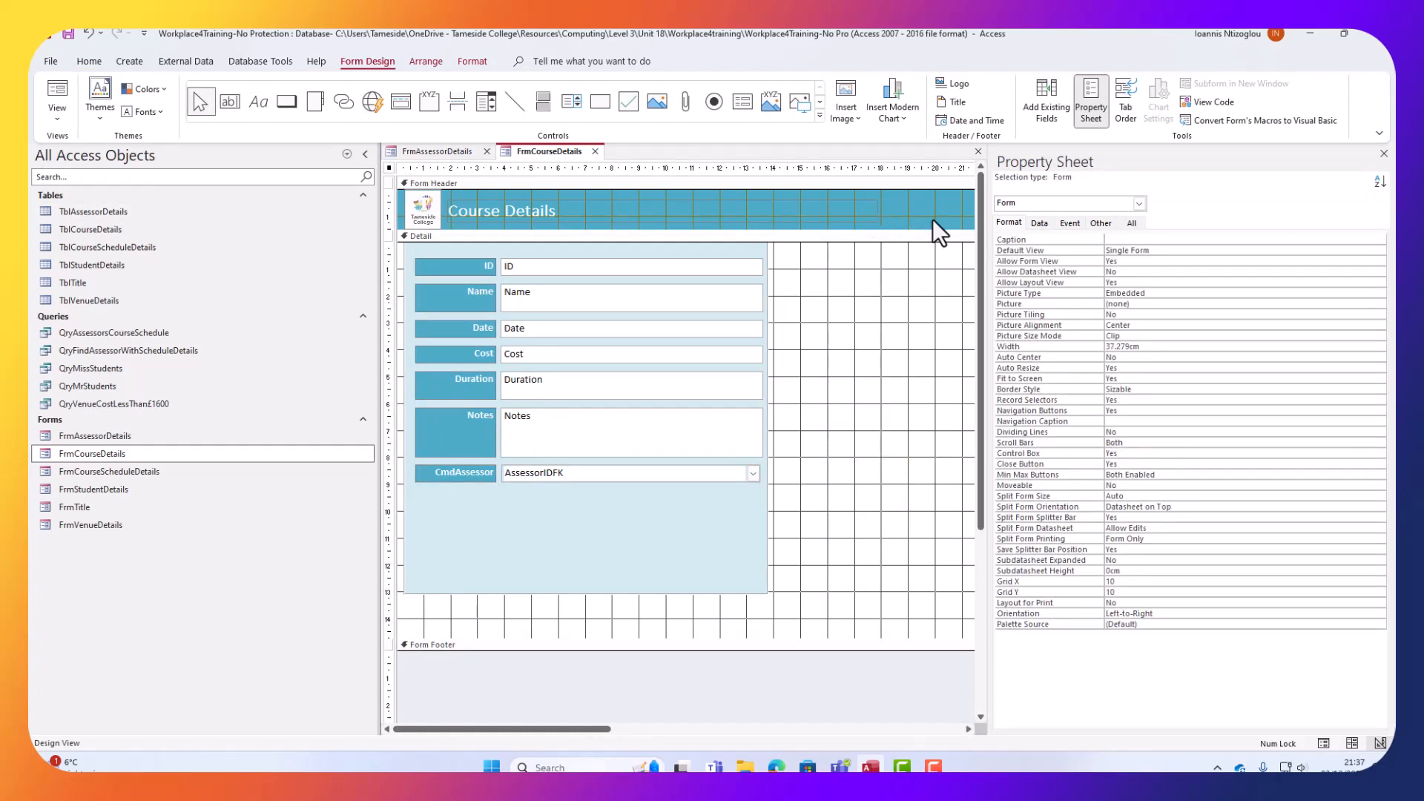
pyautogui.moveTo(920, 217); pyautogui.dragTo(319, 178)
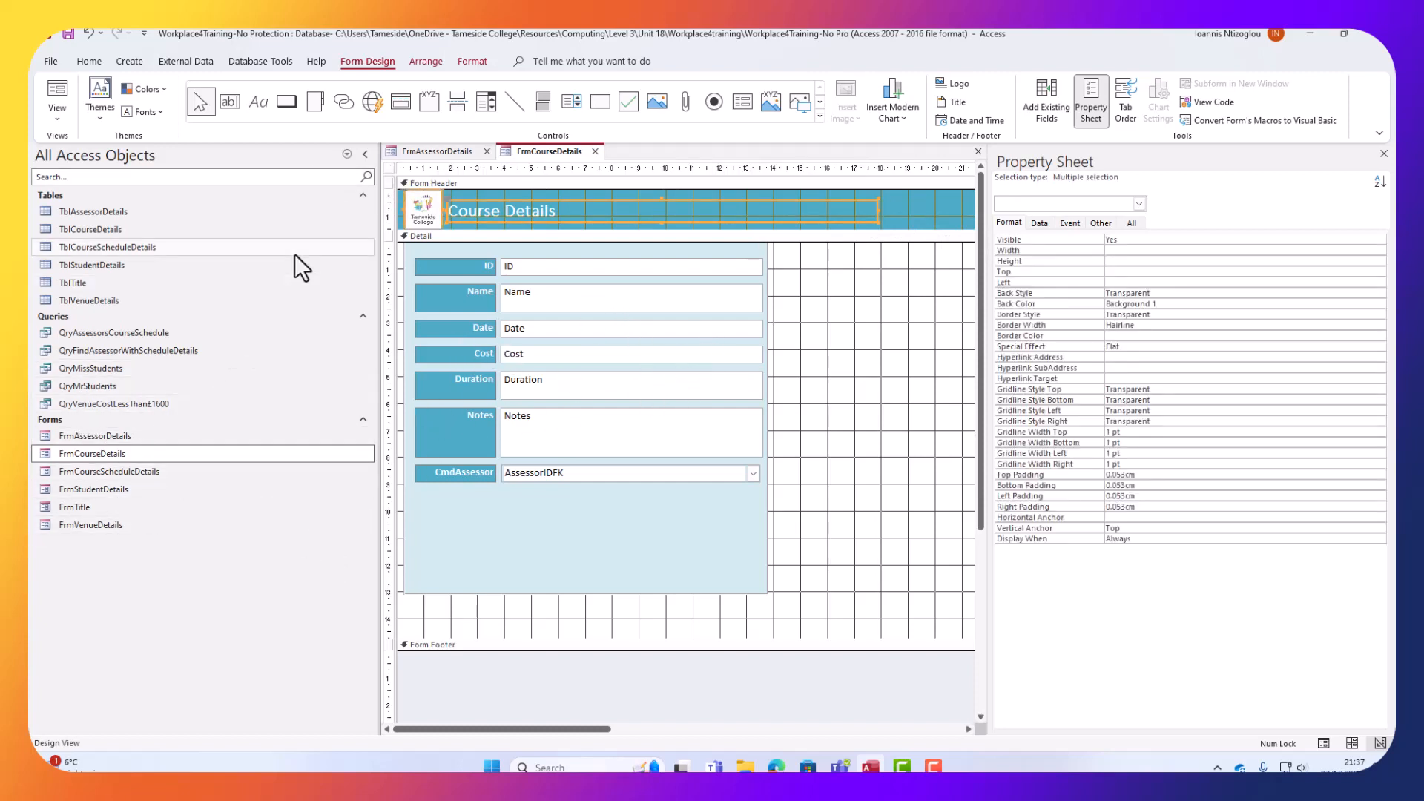
pyautogui.click(115, 476)
# In FrmCourseScheduleDetails design, replace the old header logo and title with the pasted Course Details ones.
pyautogui.rightClick(114, 478)
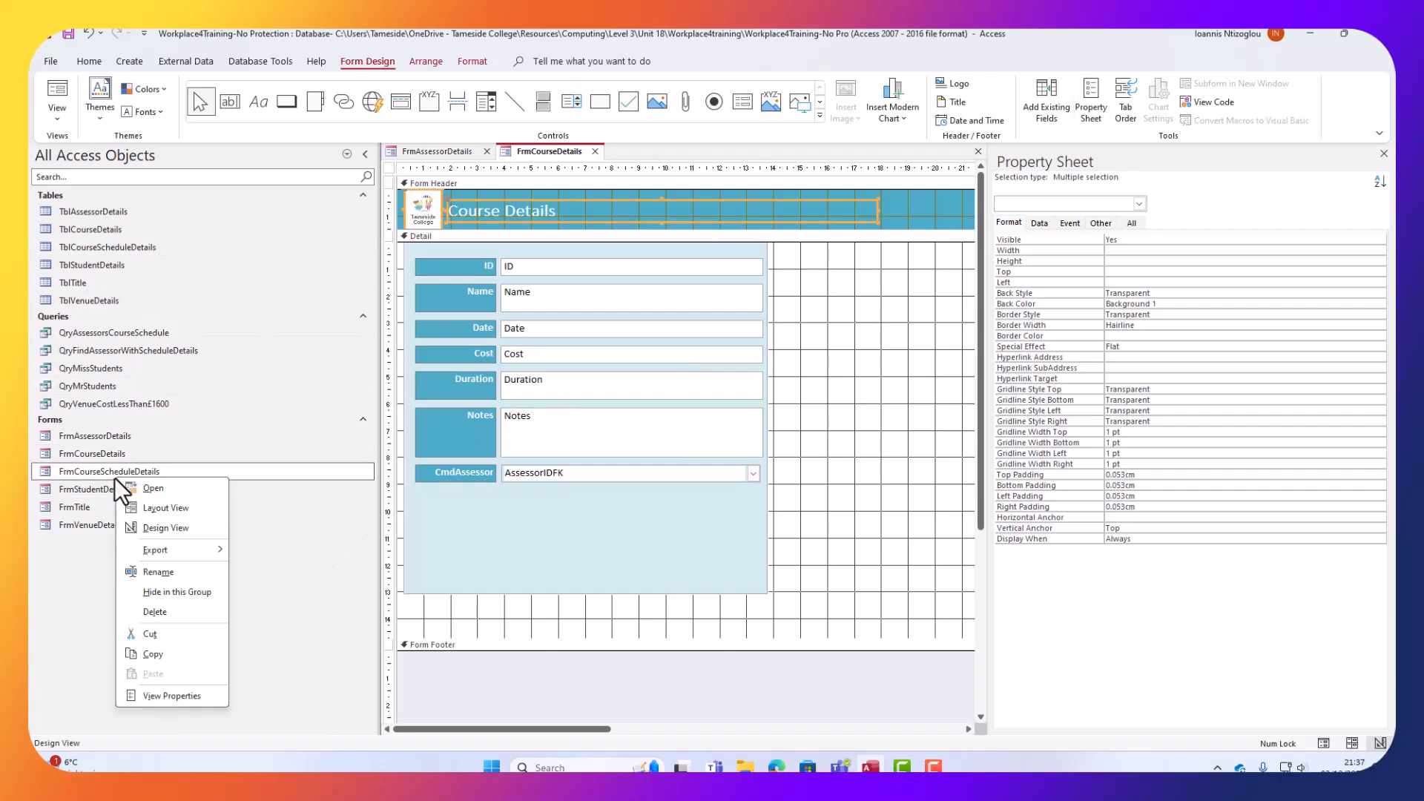
pyautogui.click(174, 533)
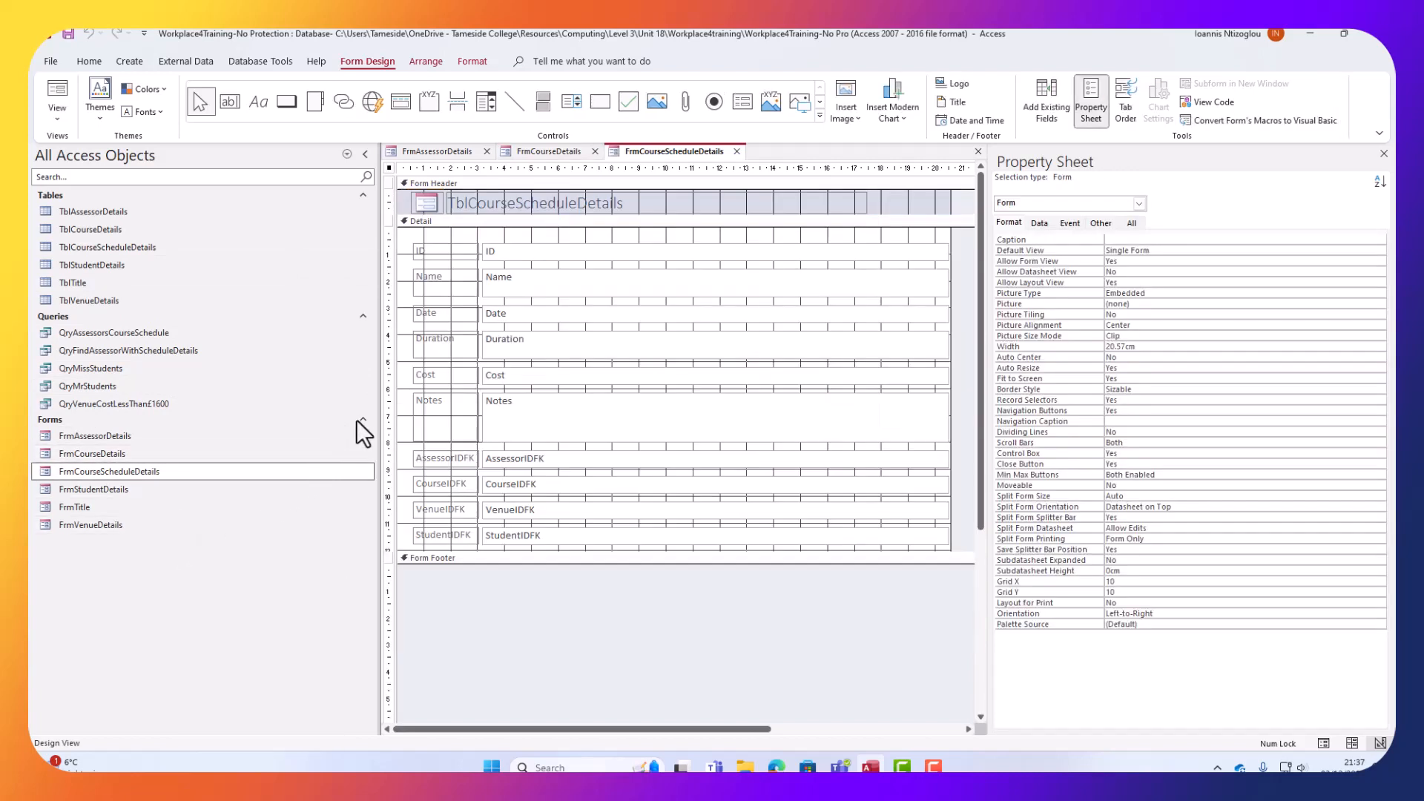
pyautogui.click(547, 153)
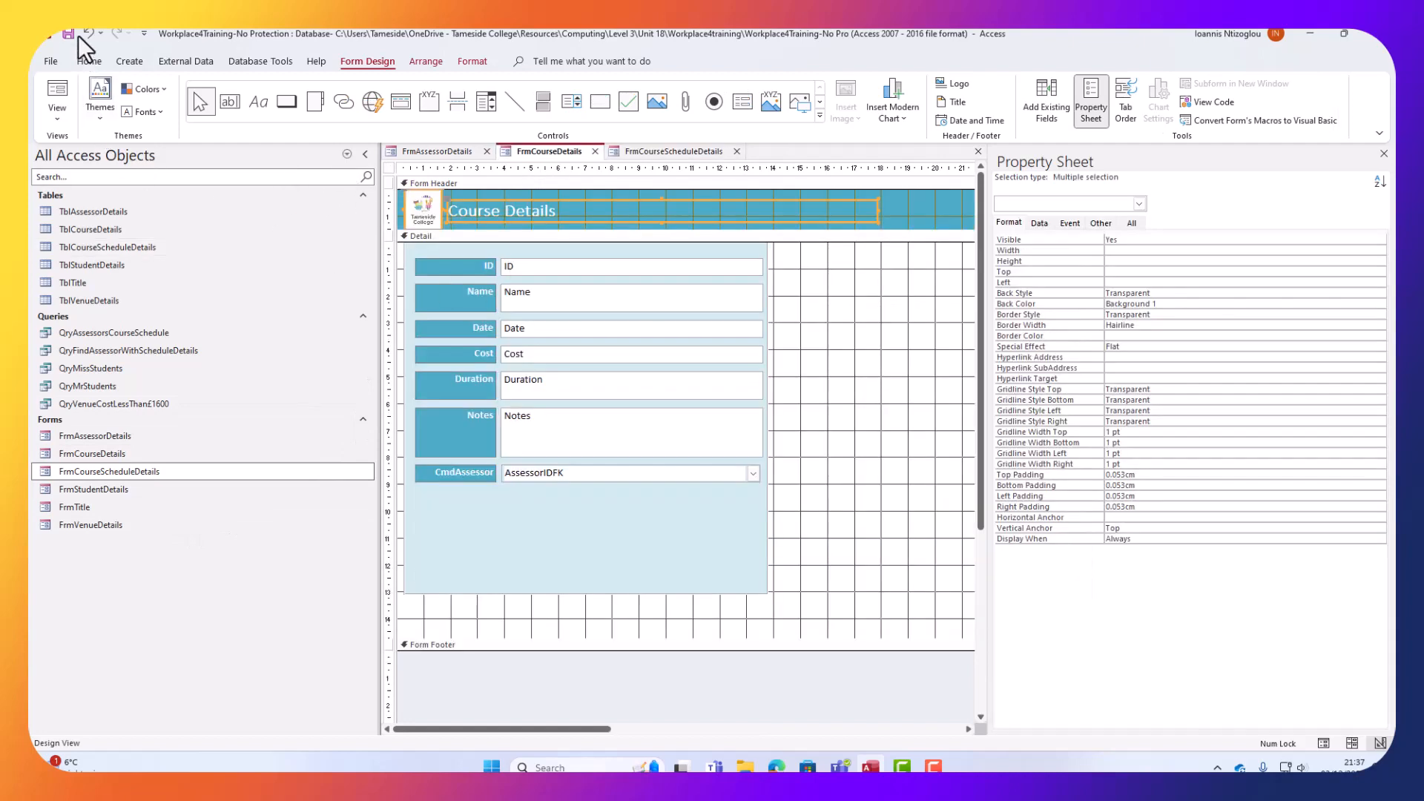
pyautogui.click(652, 149)
pyautogui.moveTo(873, 203); pyautogui.dragTo(404, 199)
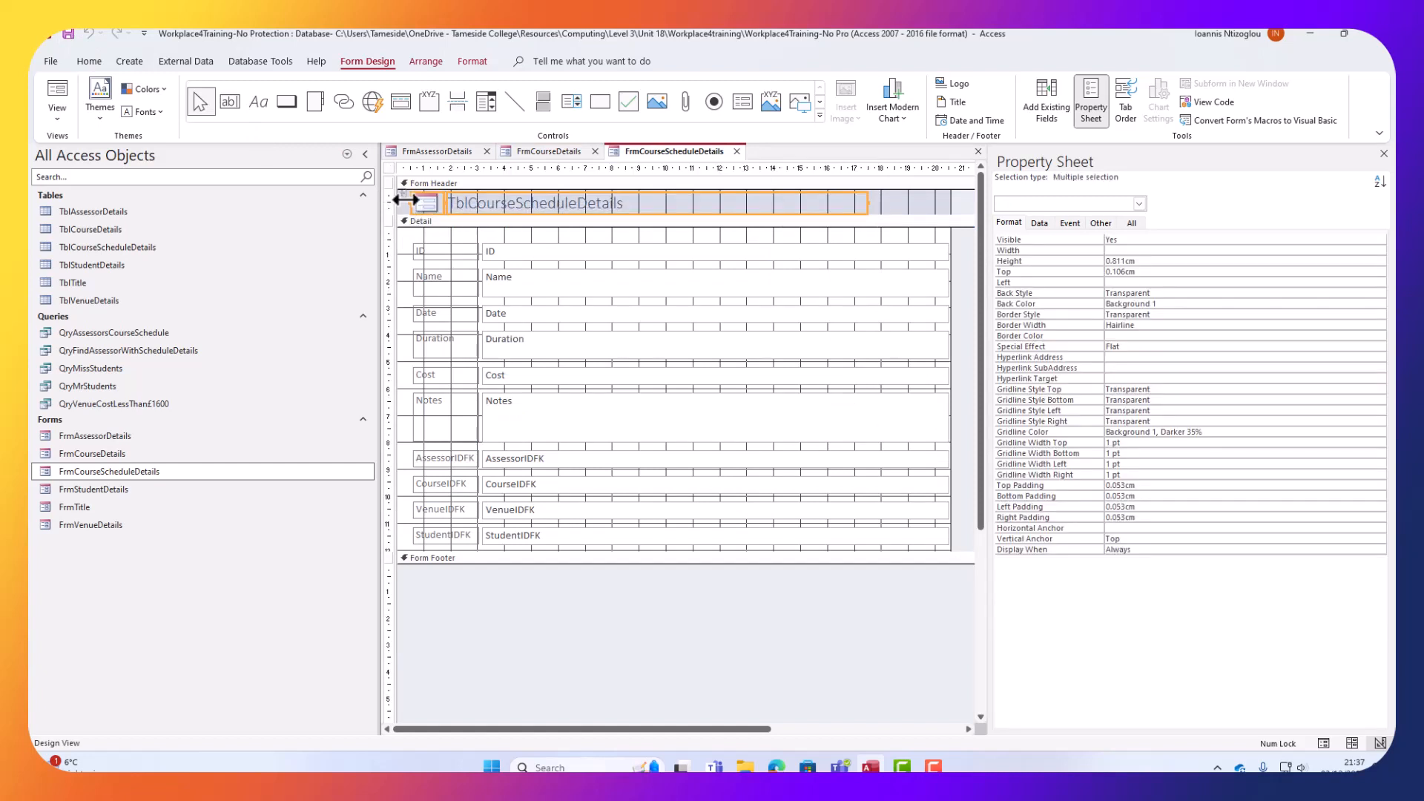
pyautogui.press('Delete')
pyautogui.hotkey('ctrl', 'v')
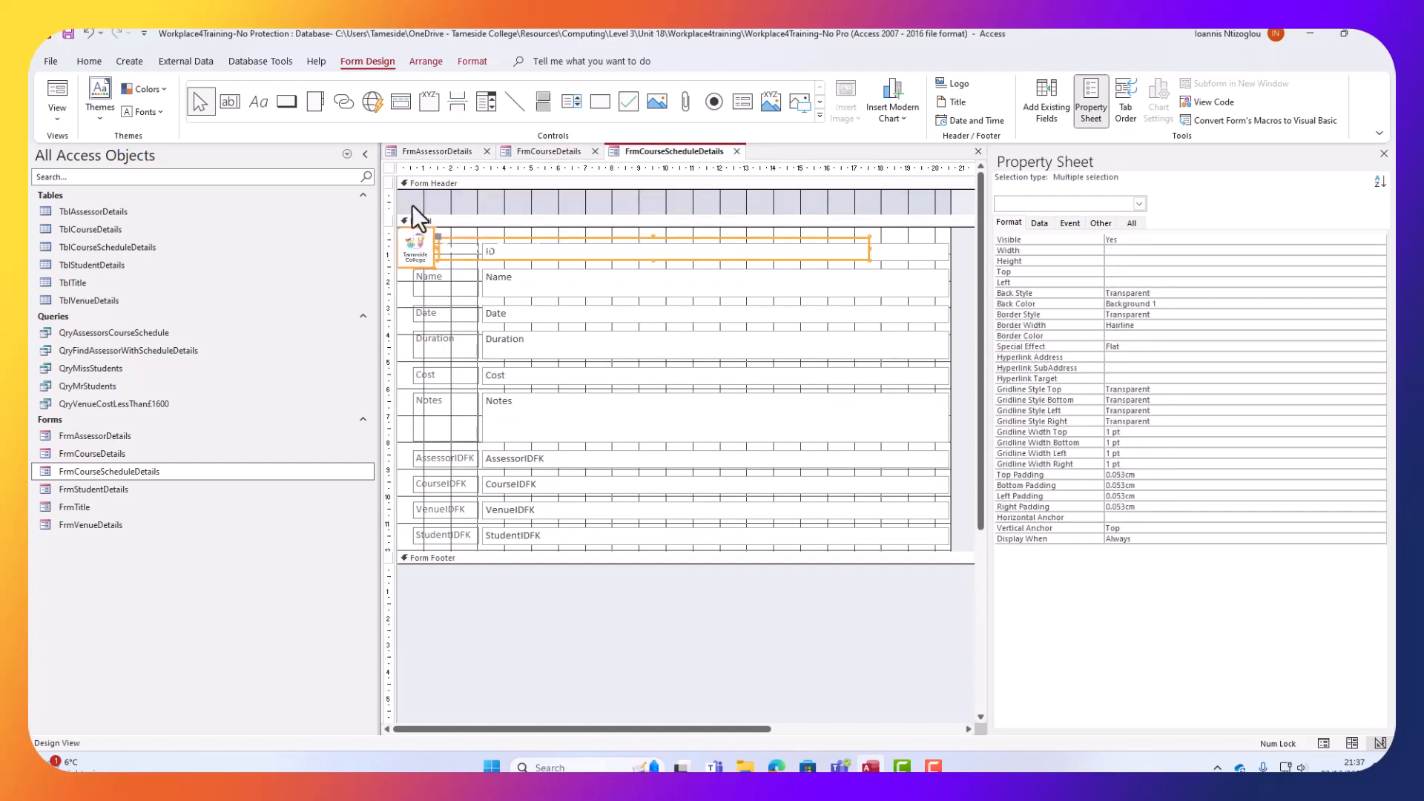
pyautogui.moveTo(521, 238); pyautogui.dragTo(520, 189)
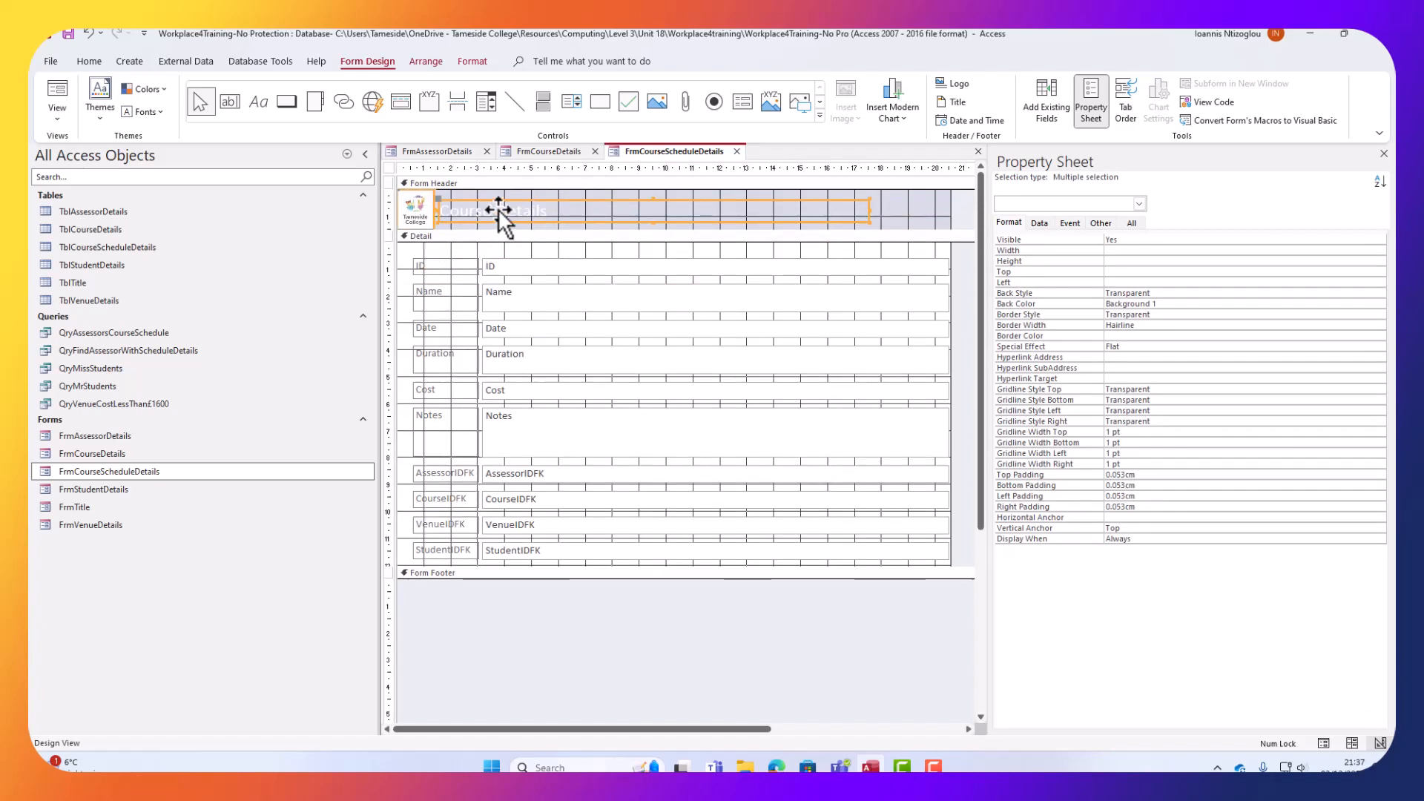
# Change the header title to 'Course Schedule Details'.
pyautogui.click(497, 209)
pyautogui.click(497, 210)
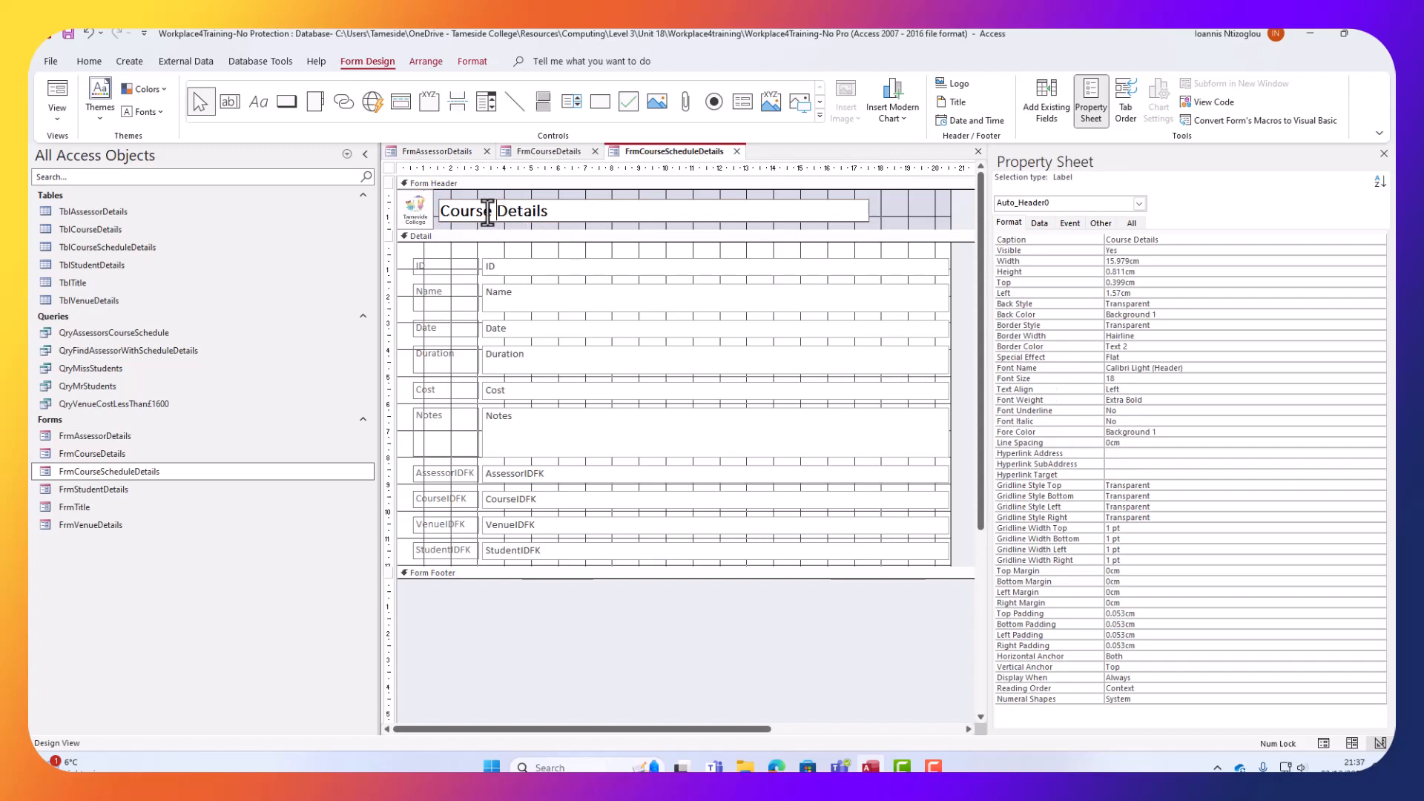
pyautogui.doubleClick(487, 211)
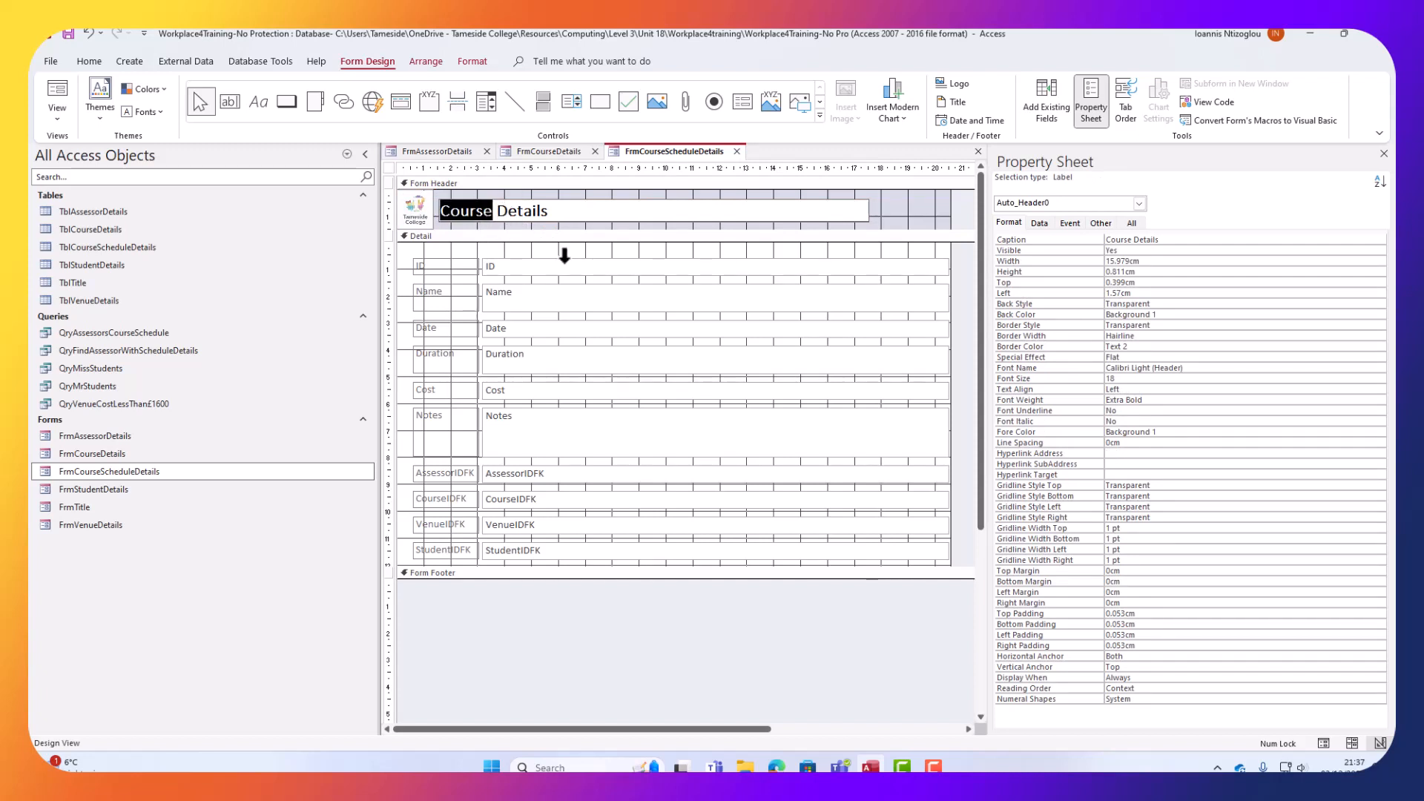
pyautogui.press('Right')
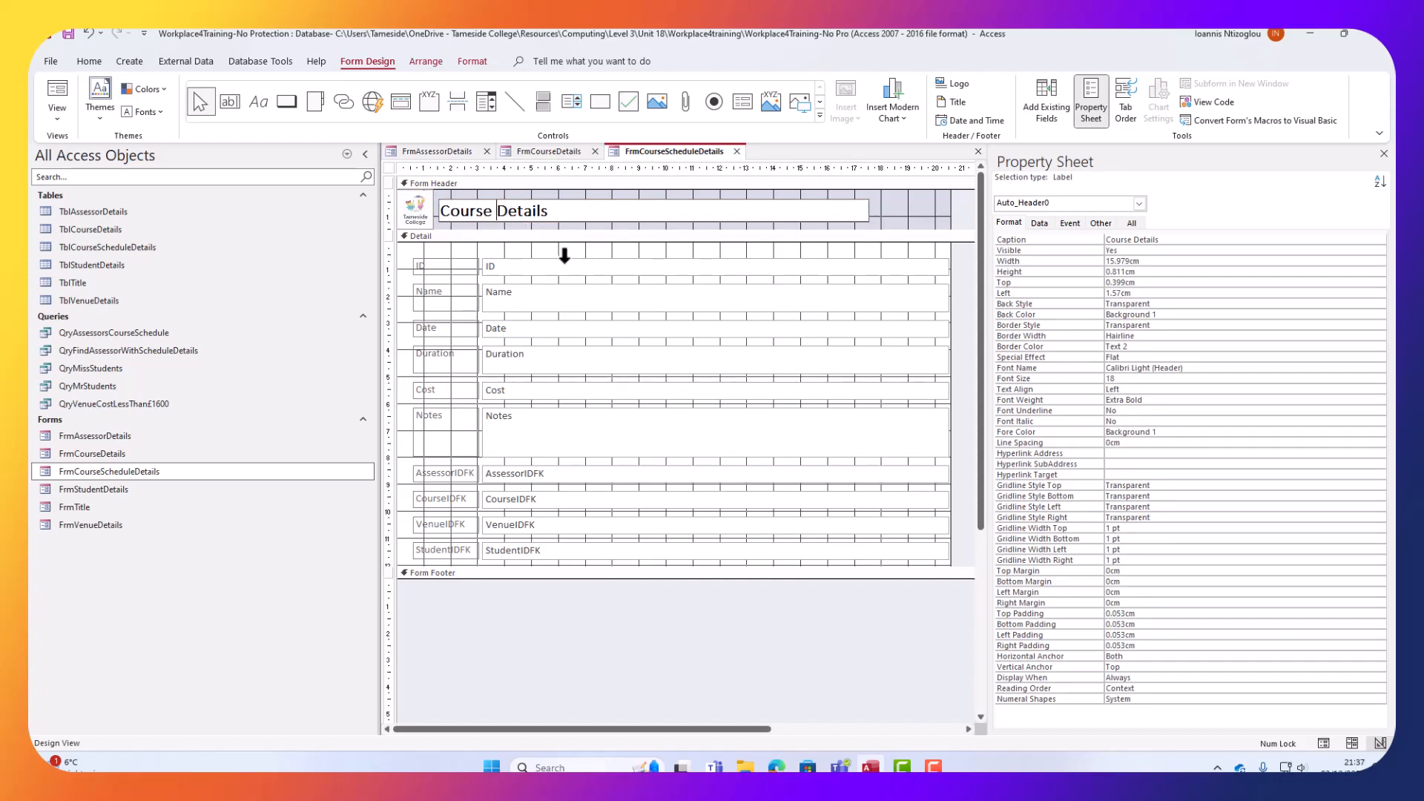
pyautogui.write('Schedule')
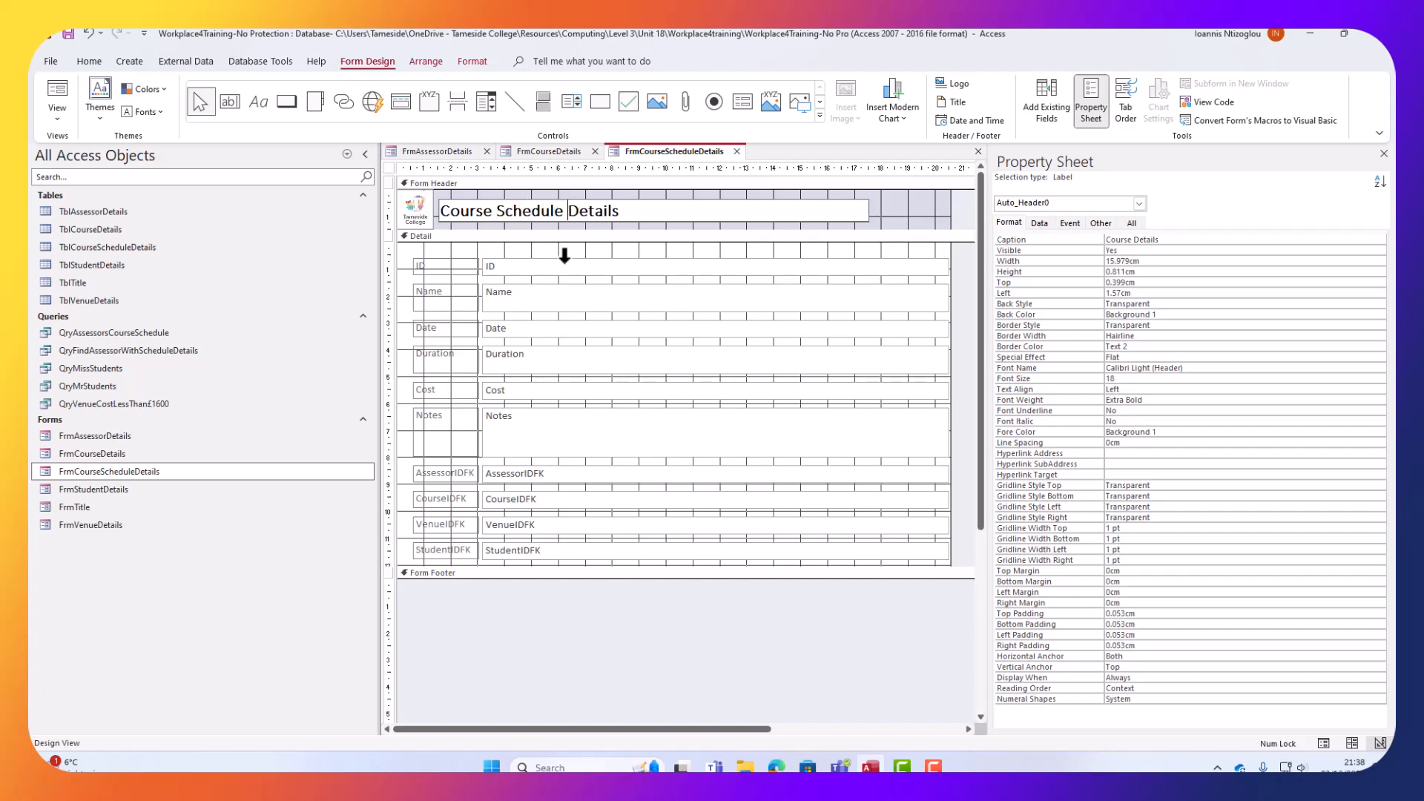
# Set the Form Header background to the blue #4BACC6.
pyautogui.click(918, 225)
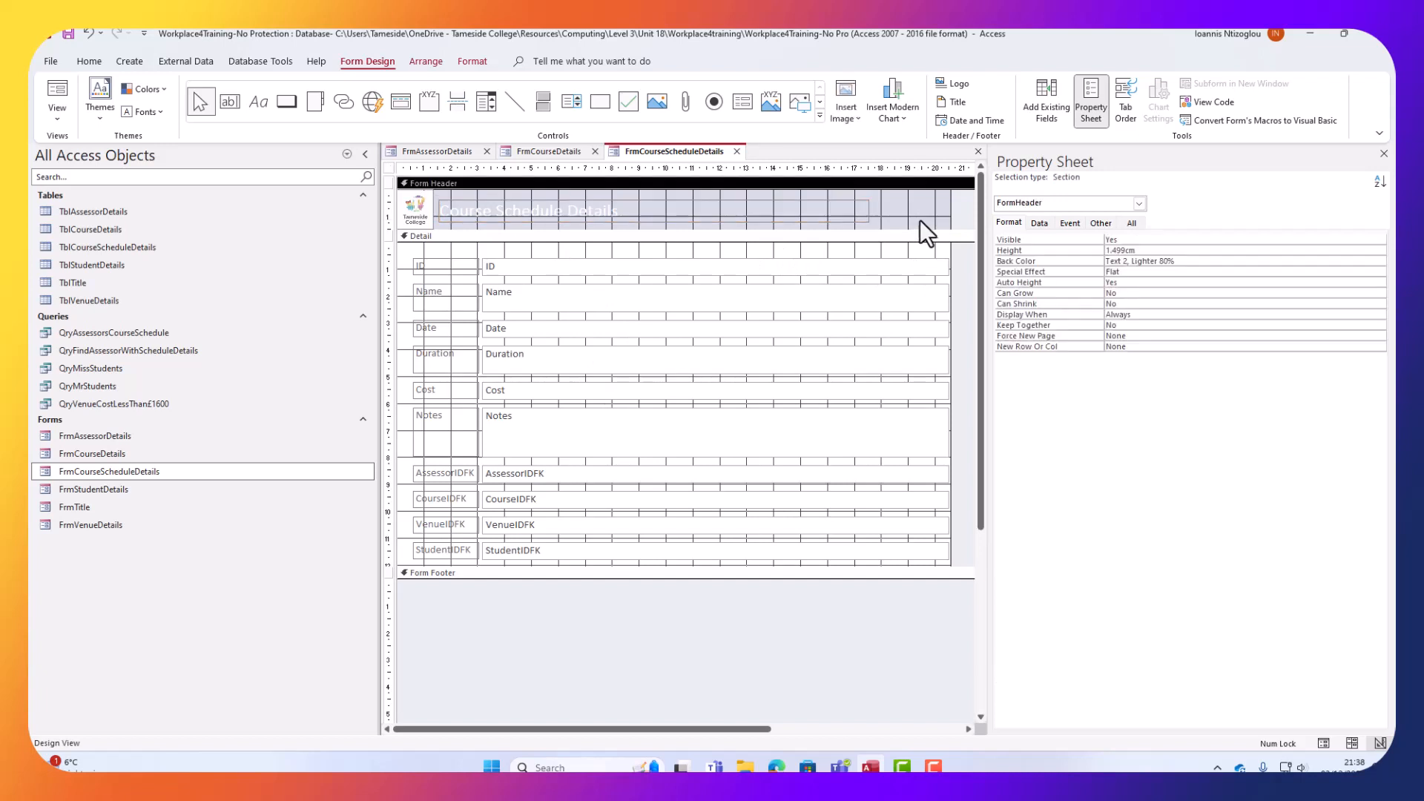
pyautogui.click(1199, 261)
pyautogui.click(1382, 261)
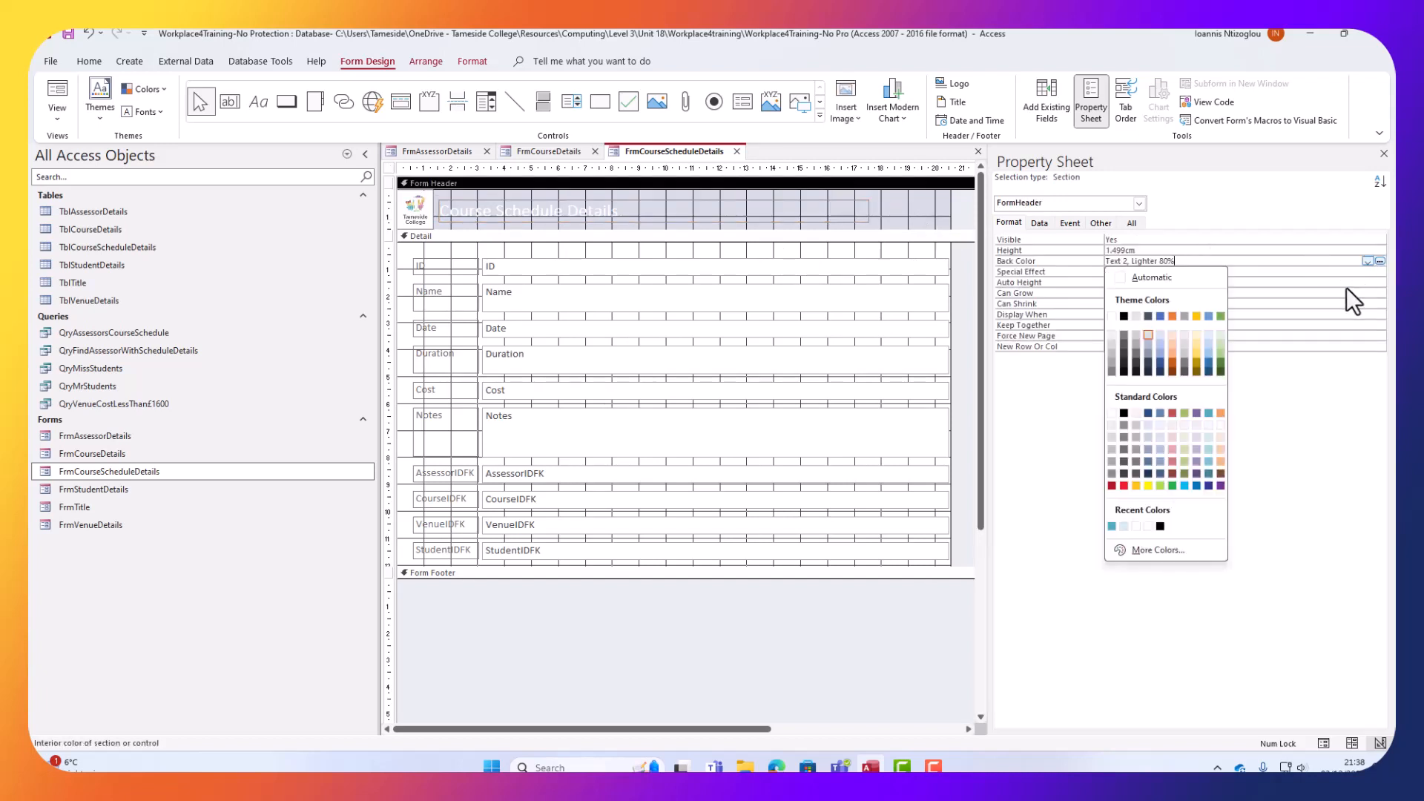
pyautogui.click(1210, 413)
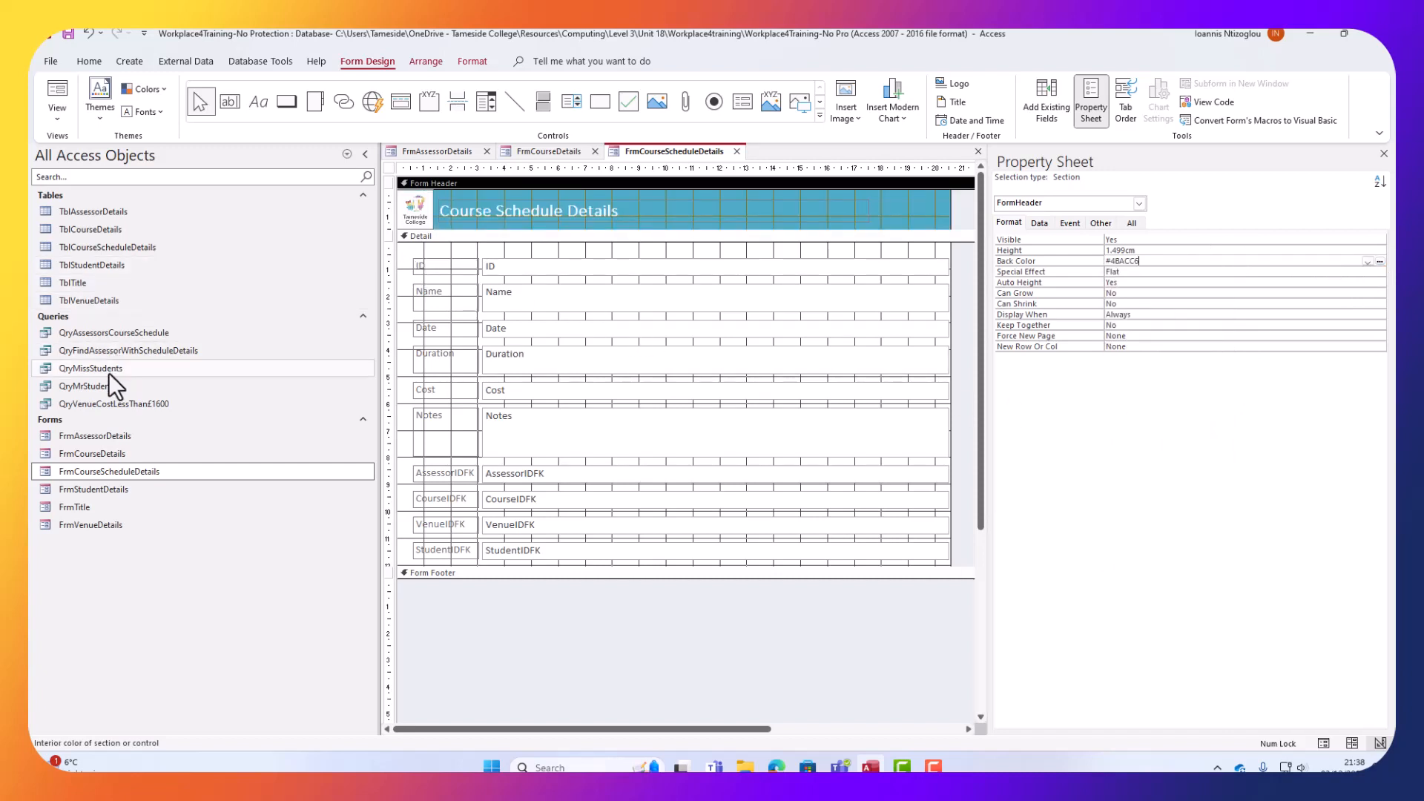
# Copy the CmdAssessor label, combo box and light blue panel from FrmCourseDetails for the schedule form.
pyautogui.click(566, 153)
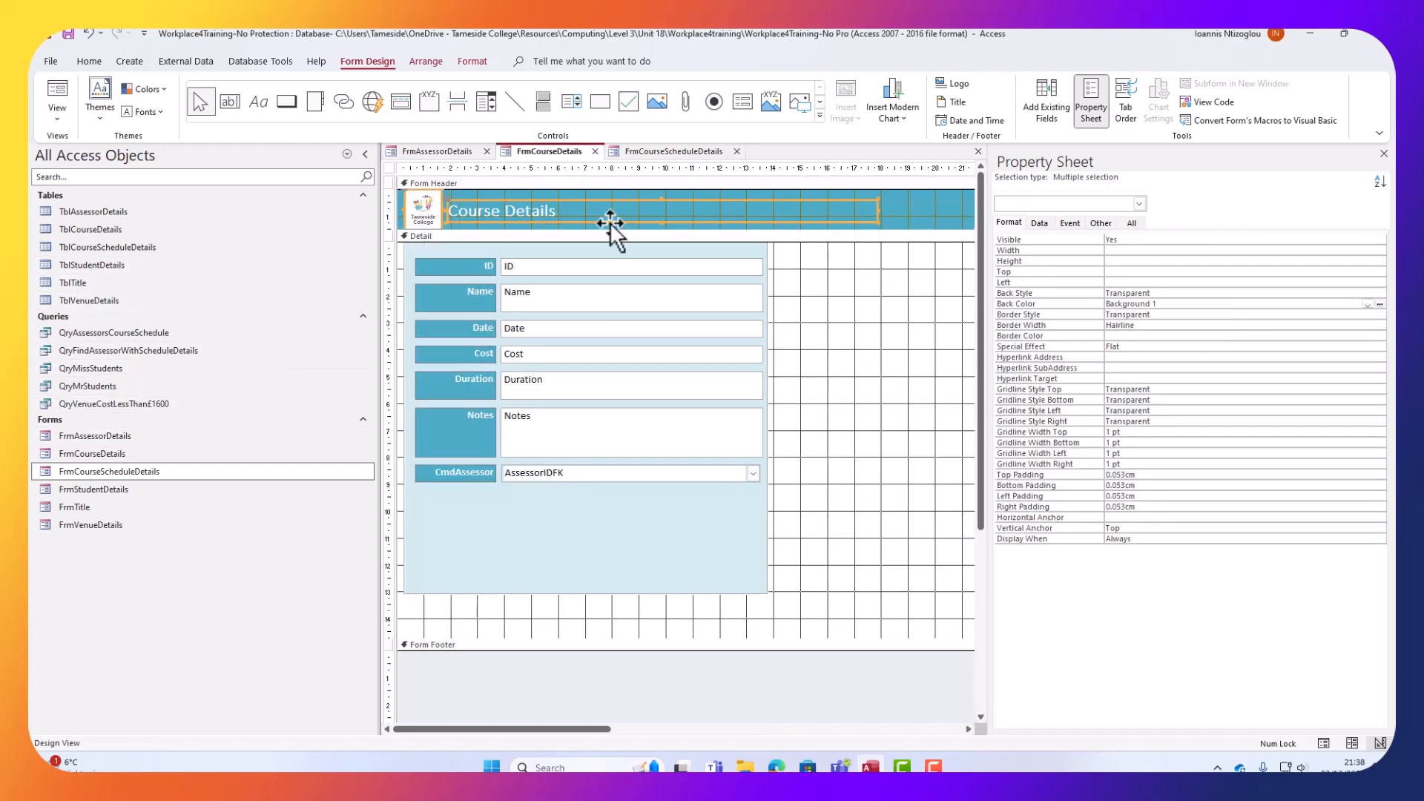
pyautogui.moveTo(902, 580); pyautogui.dragTo(444, 461)
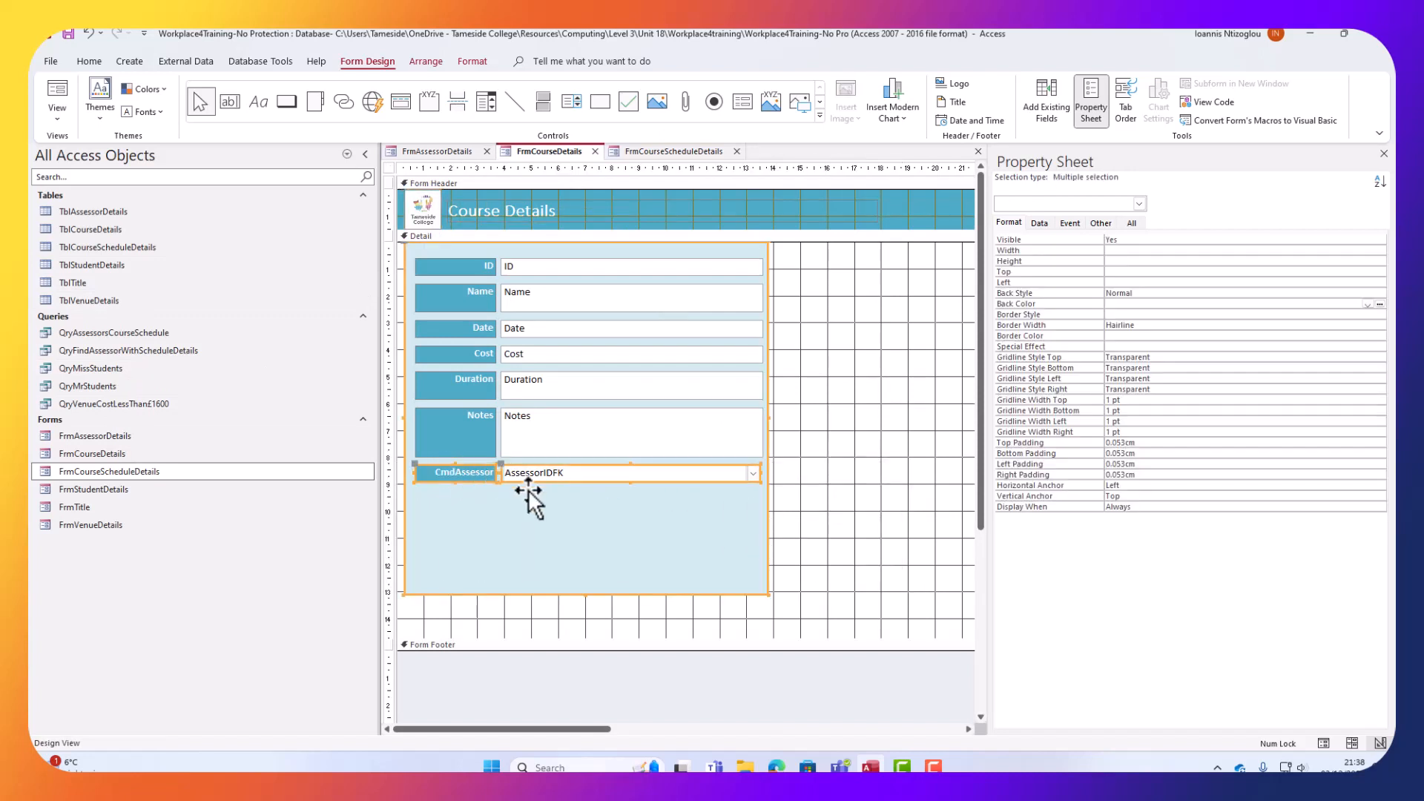
pyautogui.rightClick(540, 501)
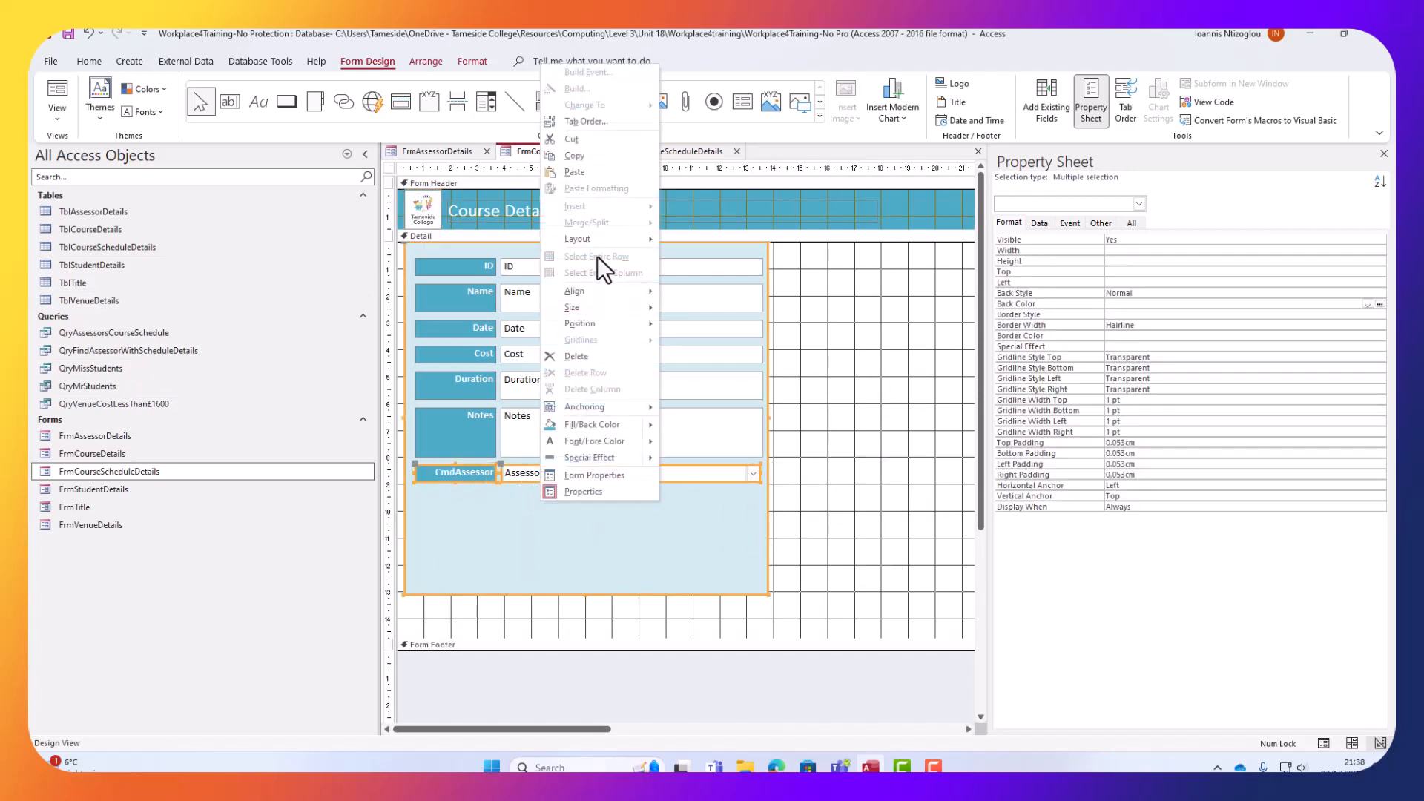
pyautogui.click(586, 155)
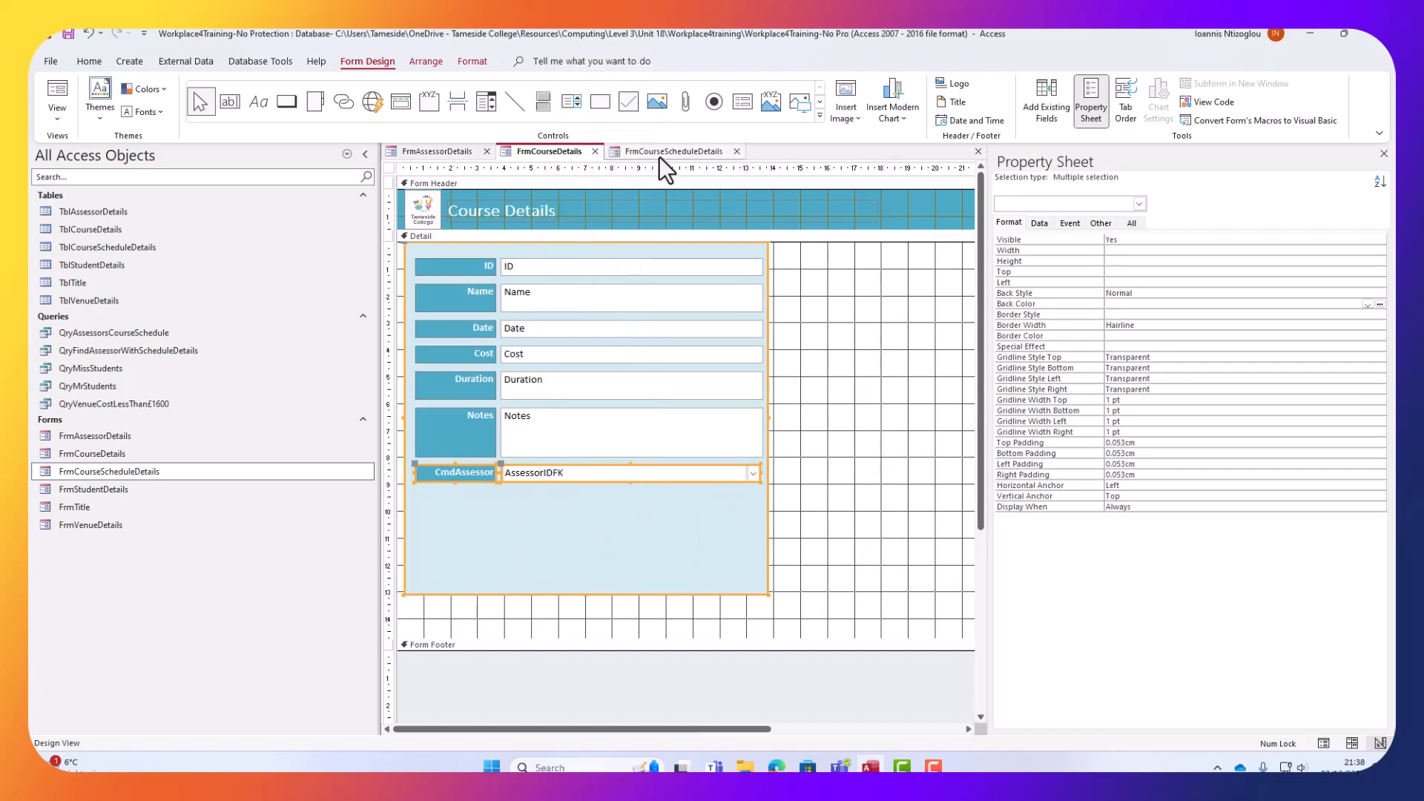
pyautogui.click(659, 155)
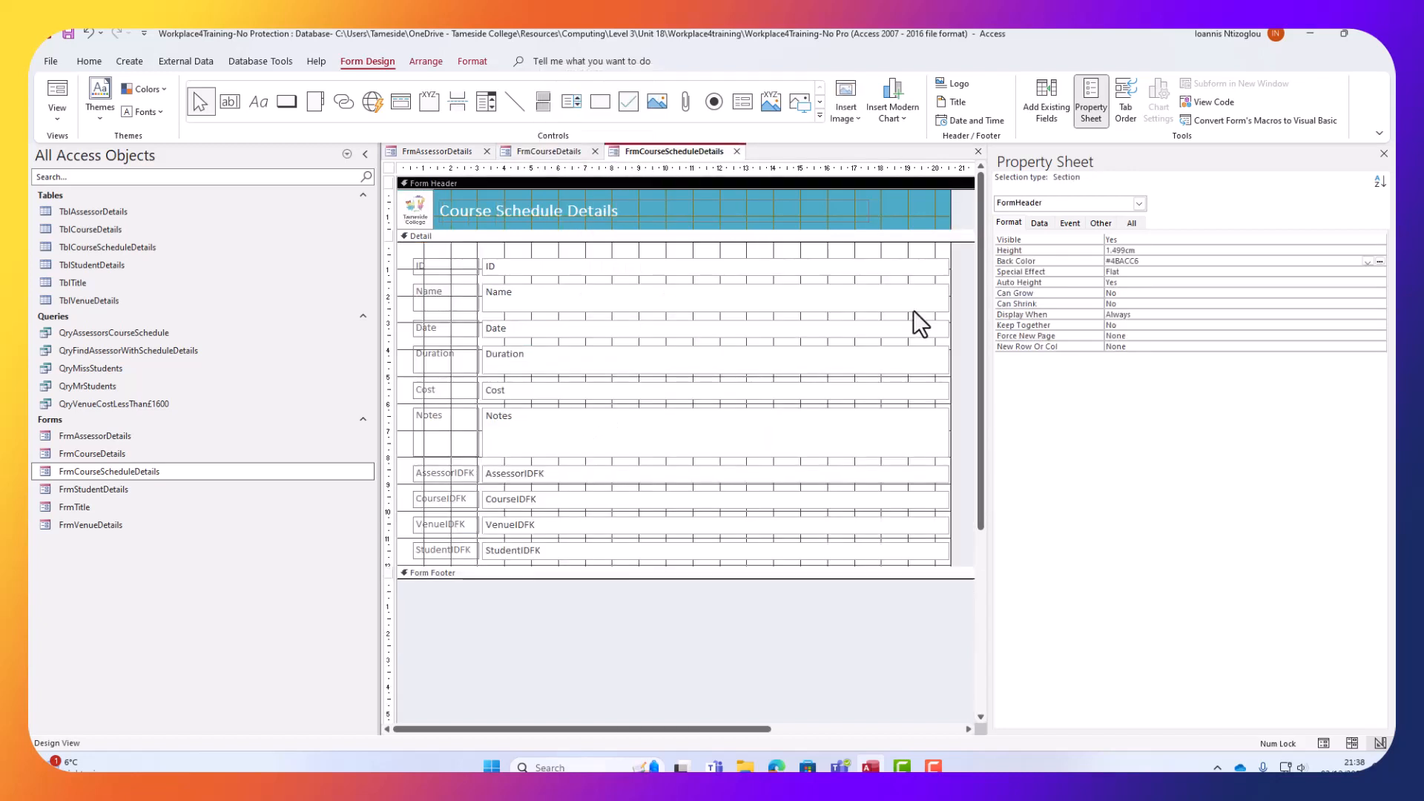
pyautogui.click(1084, 95)
# Paste the assessor panel right of the schedule fields and remove the fields' grouped layout.
pyautogui.hotkey('ctrl', 'v')
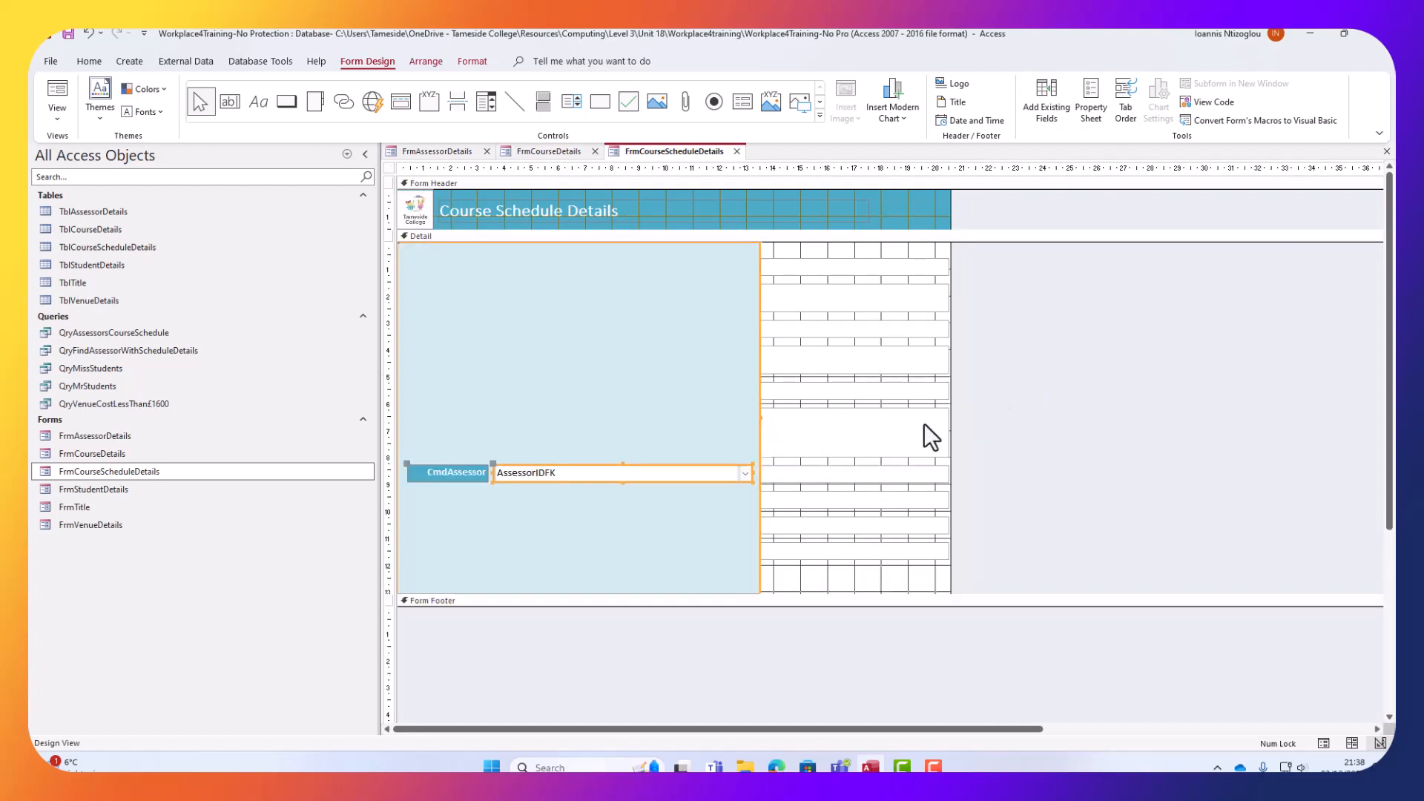
pyautogui.moveTo(636, 375); pyautogui.dragTo(1238, 381)
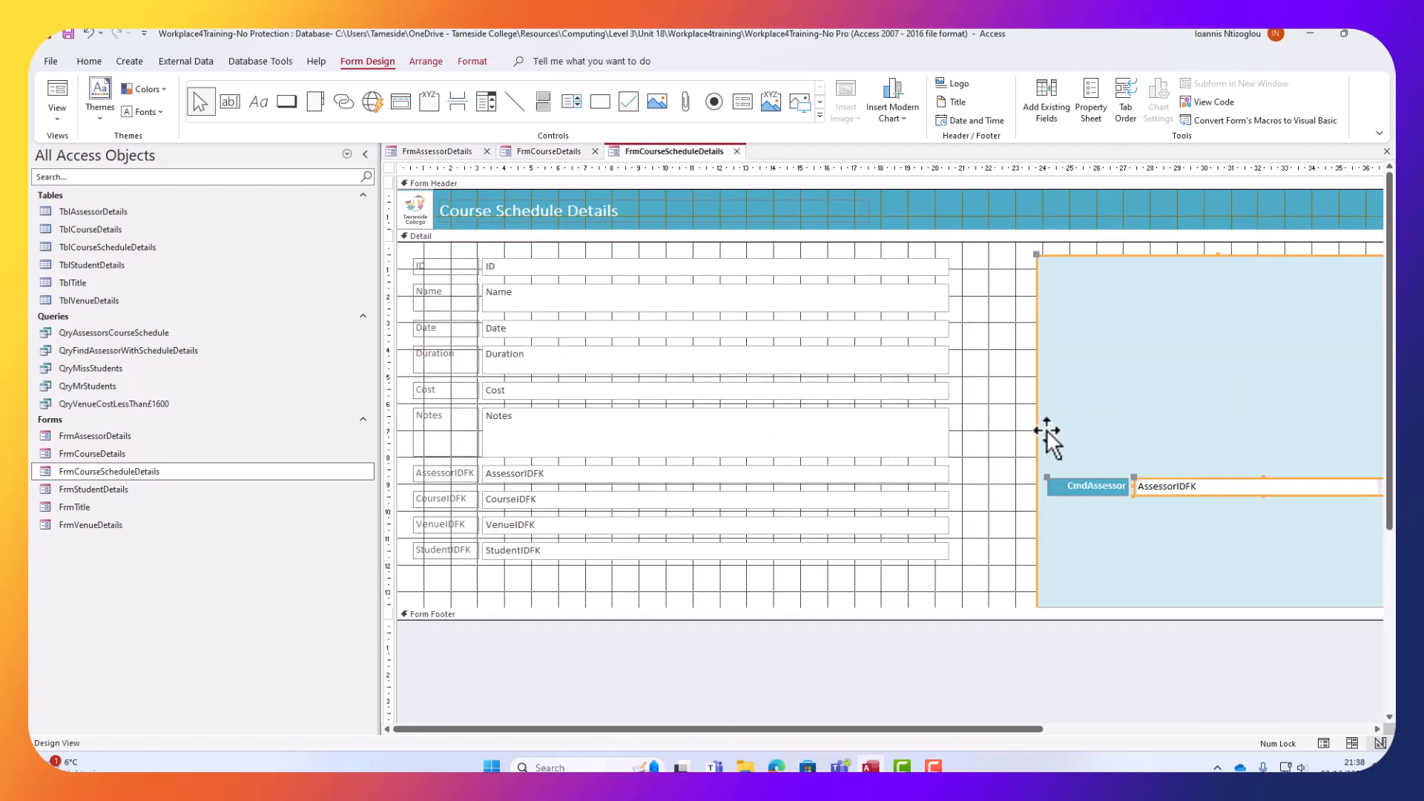
pyautogui.click(617, 328)
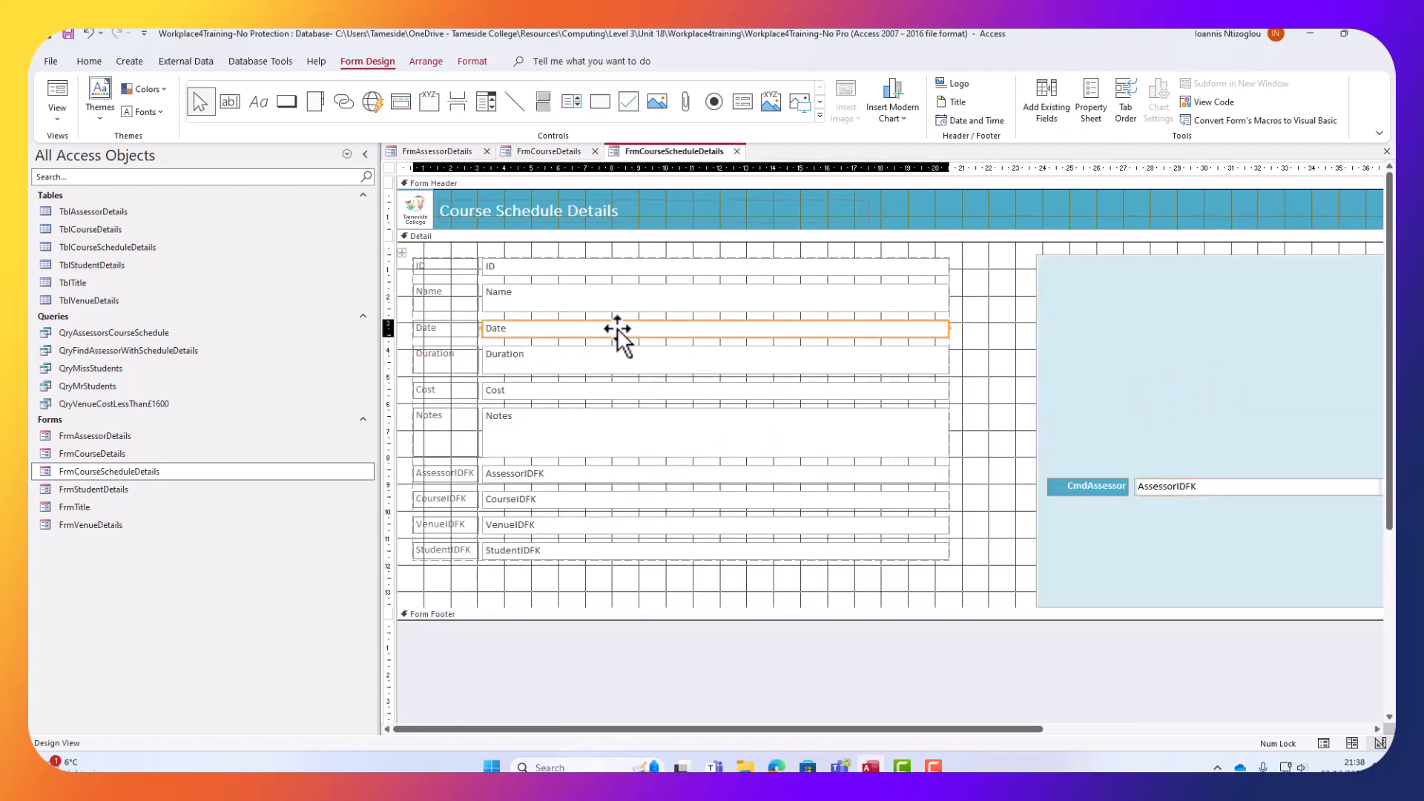
pyautogui.click(403, 252)
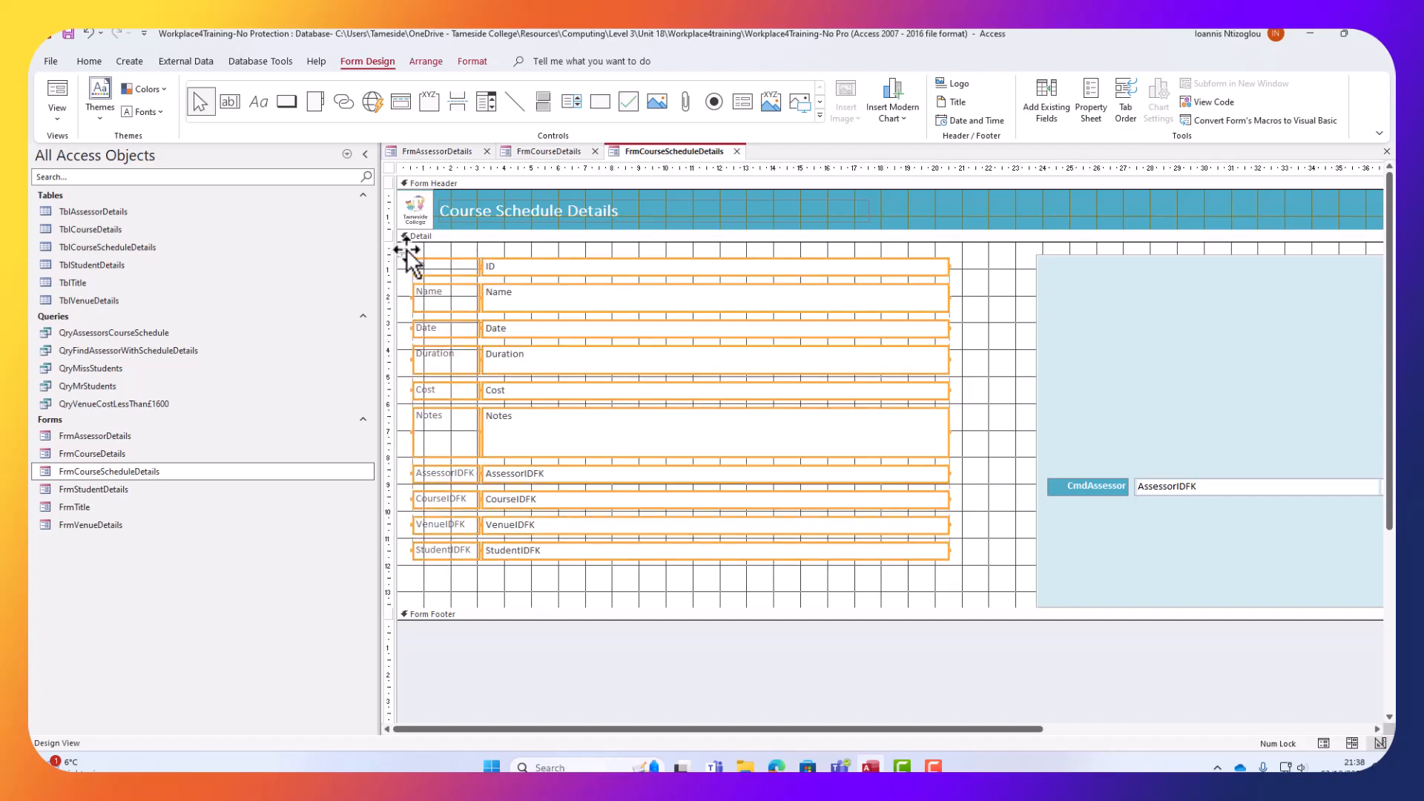
pyautogui.rightClick(438, 266)
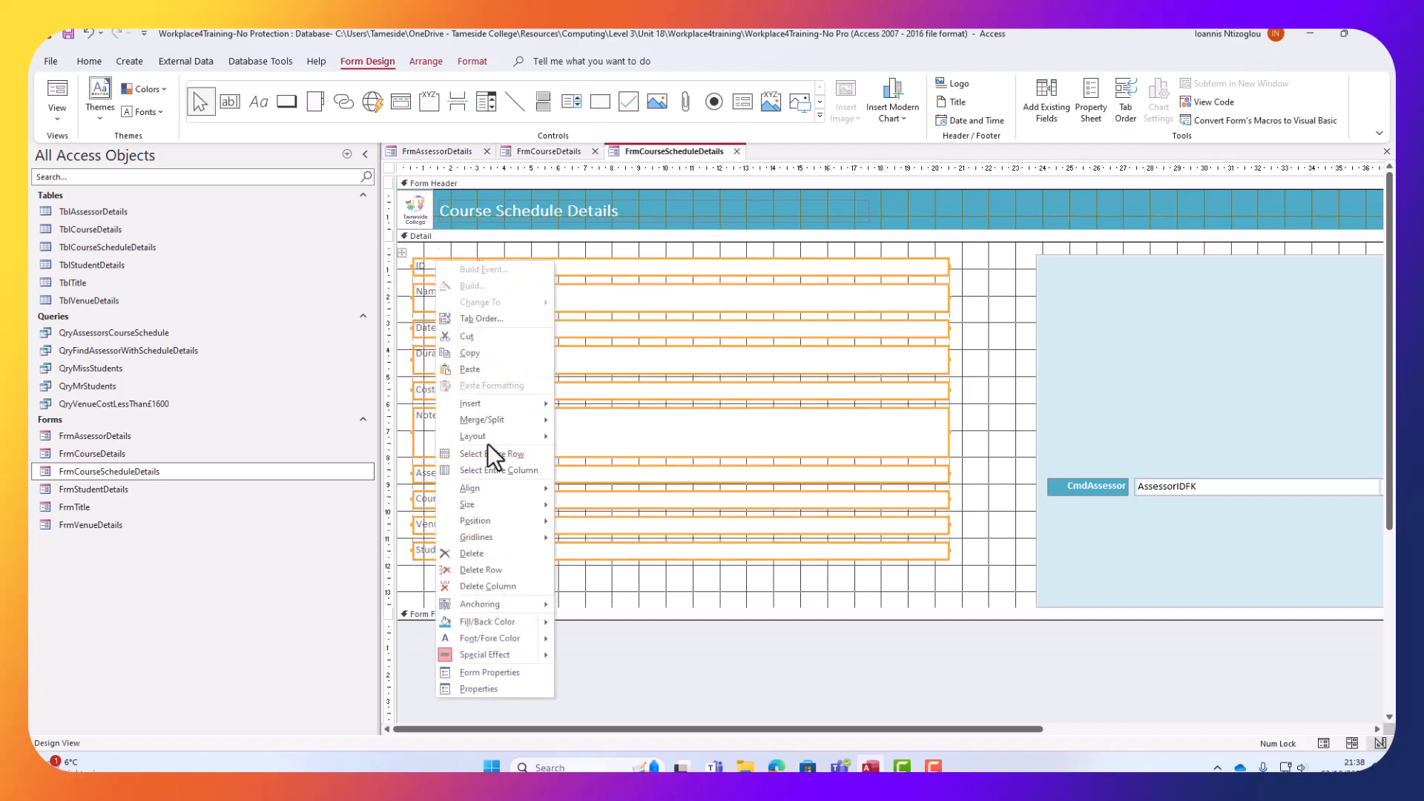
pyautogui.moveTo(488, 438)
pyautogui.click(609, 470)
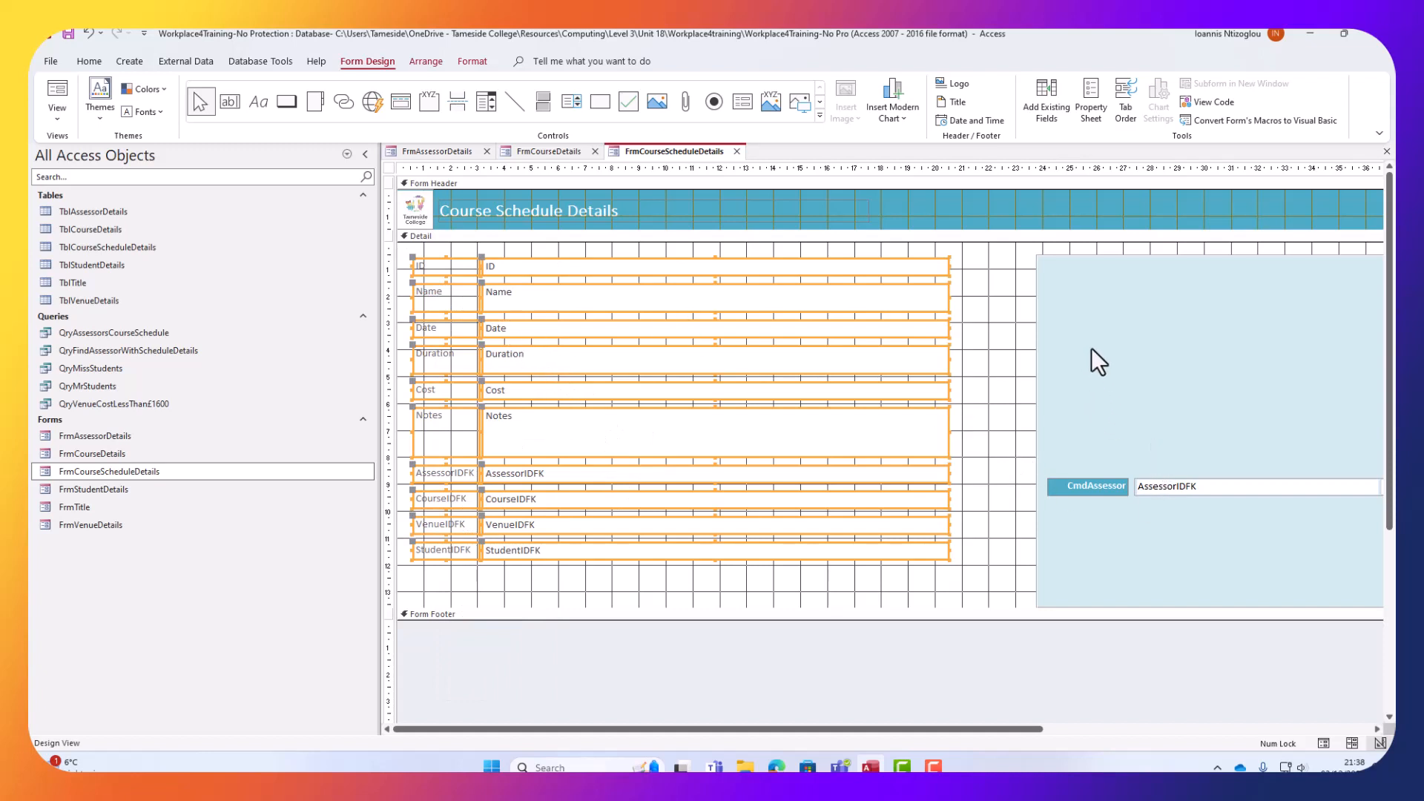
pyautogui.click(976, 308)
pyautogui.click(1068, 317)
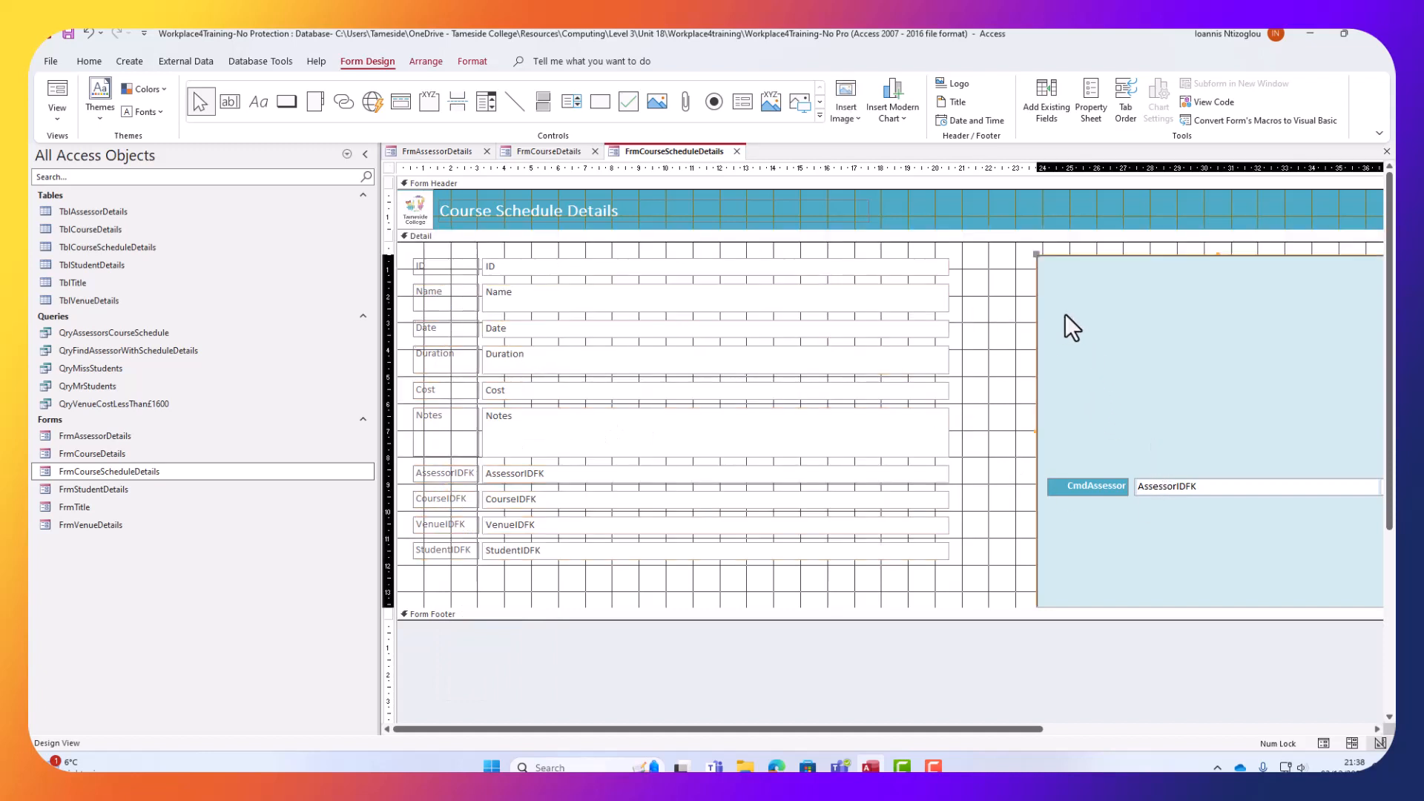
# Move the blue panel over the fields and make the schedule text boxes narrower.
pyautogui.moveTo(1167, 330); pyautogui.dragTo(527, 316)
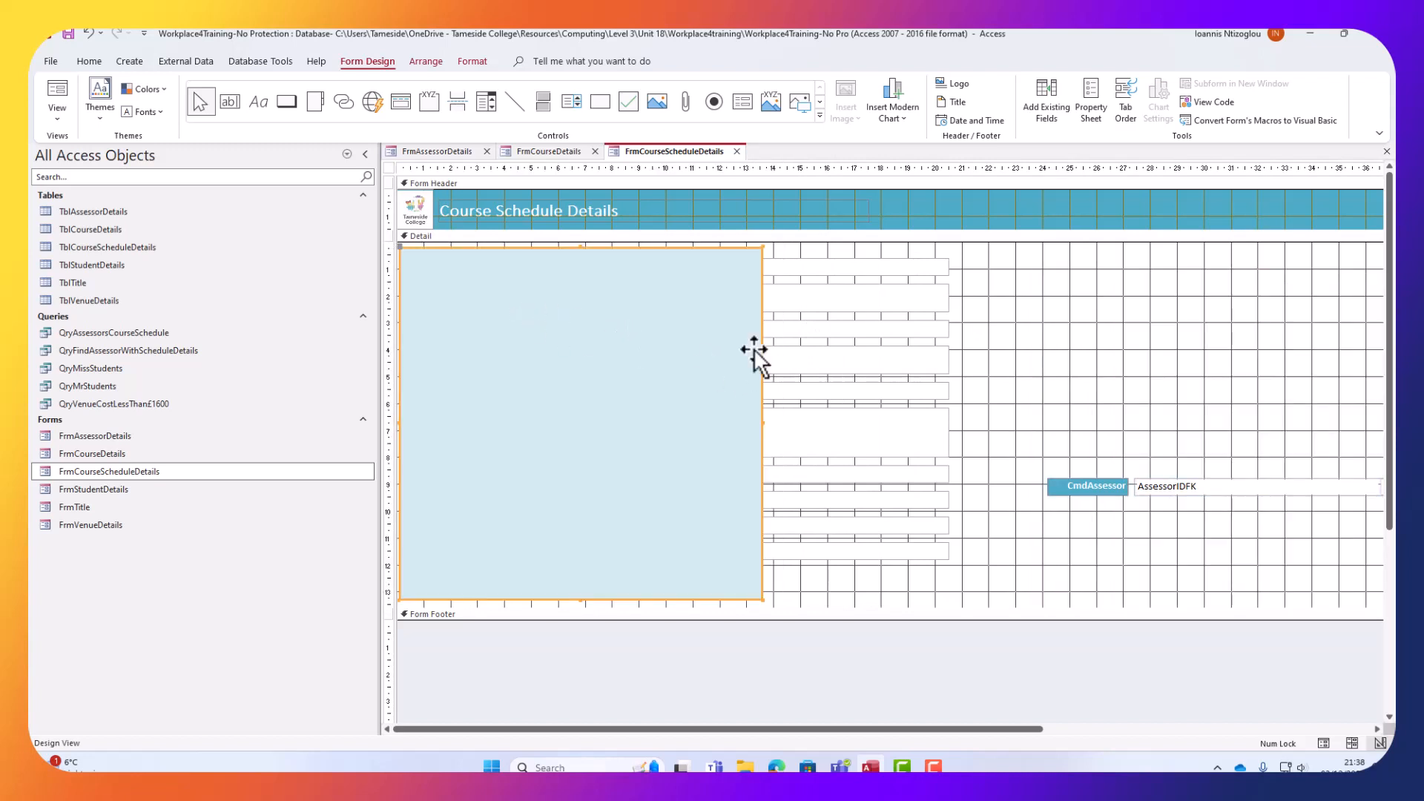
pyautogui.moveTo(941, 581); pyautogui.dragTo(853, 244)
pyautogui.moveTo(949, 263); pyautogui.dragTo(747, 267)
# Send the light blue panel behind the schedule fields.
pyautogui.click(615, 572)
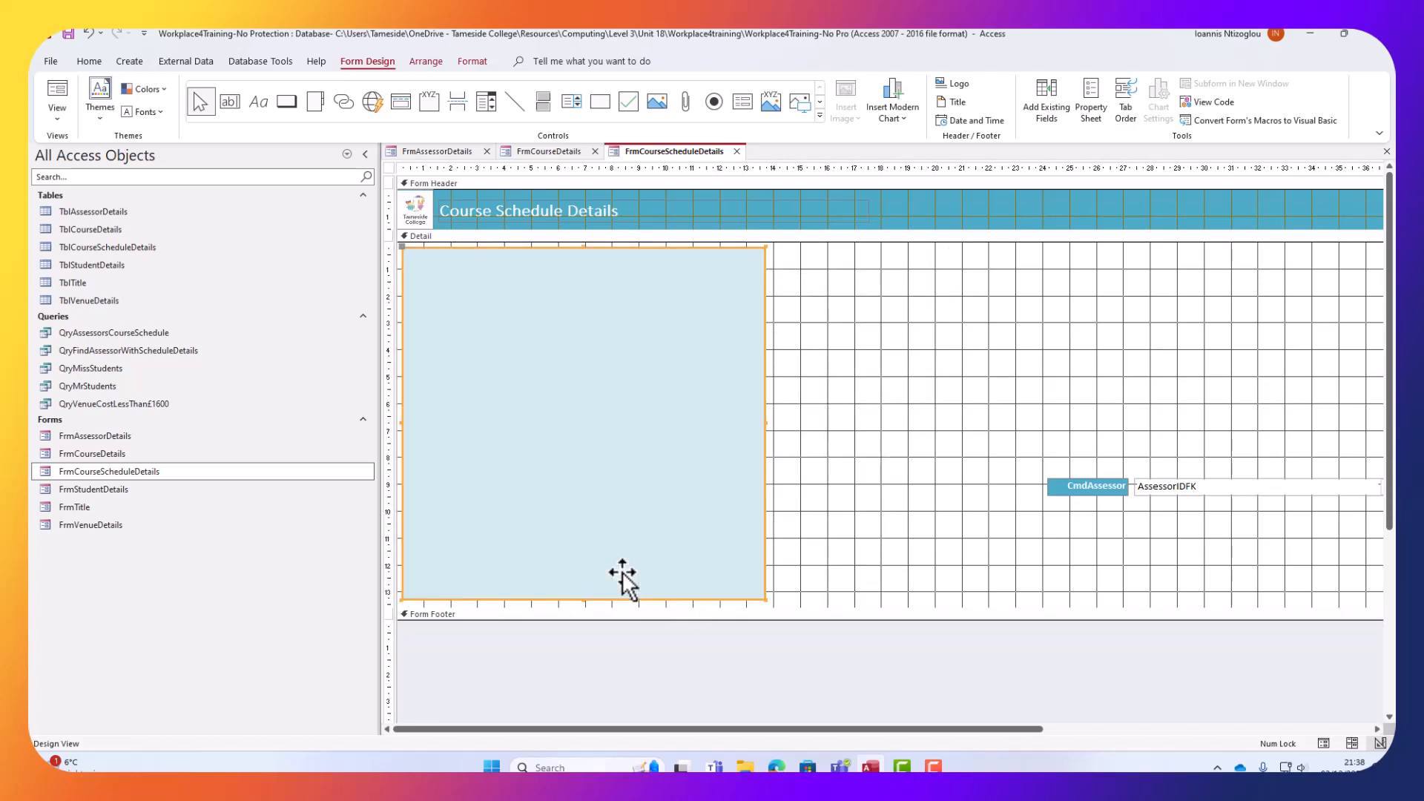
pyautogui.rightClick(623, 579)
pyautogui.moveTo(698, 396)
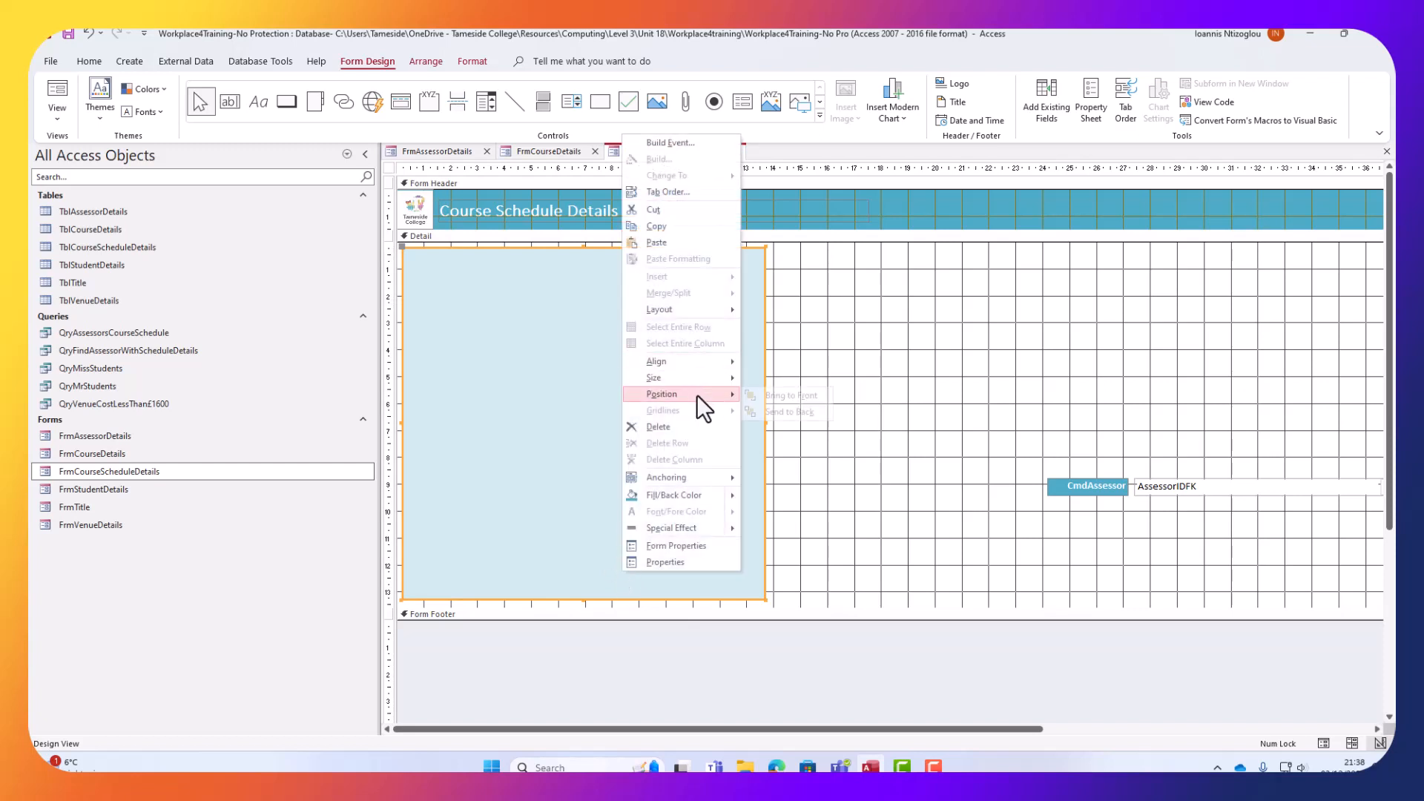
pyautogui.click(779, 410)
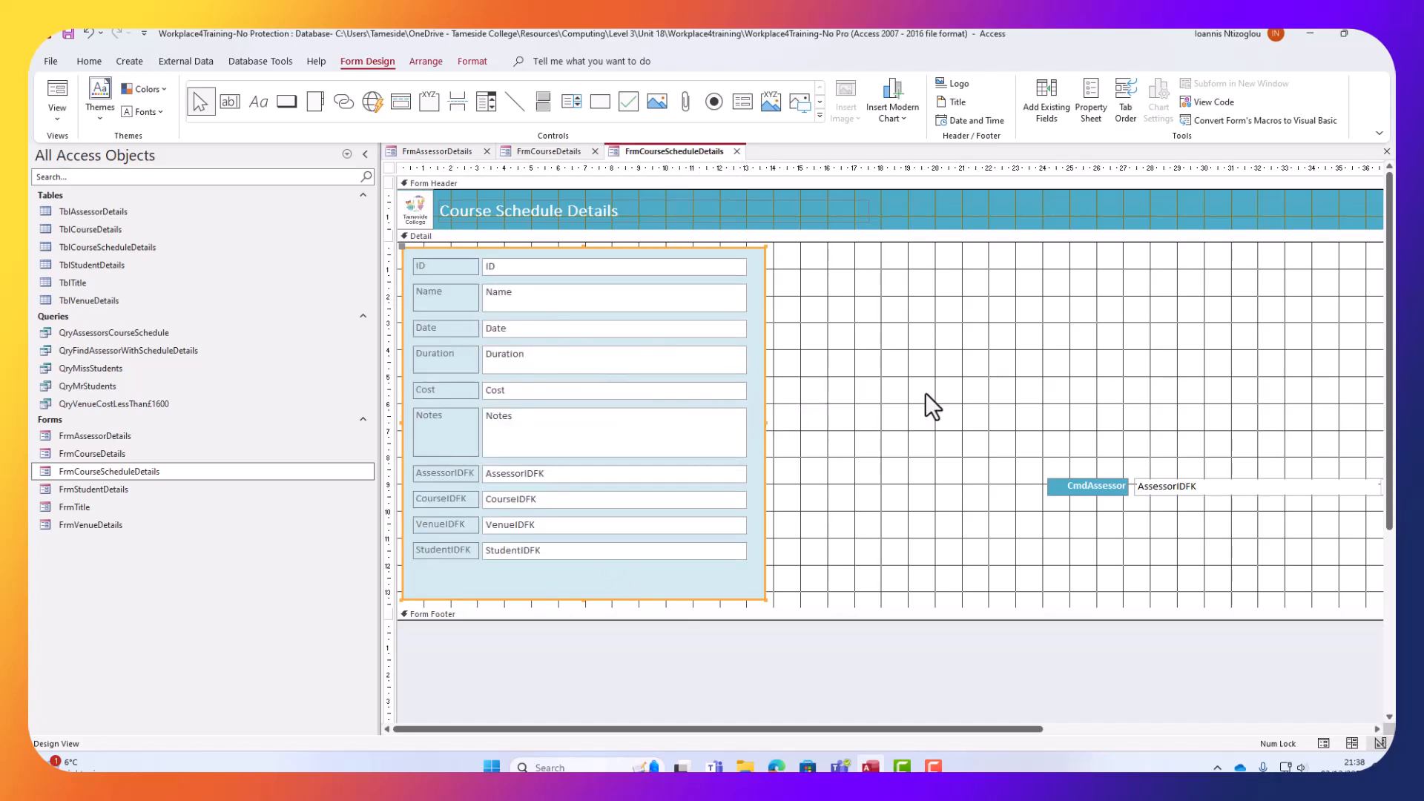
pyautogui.click(1106, 487)
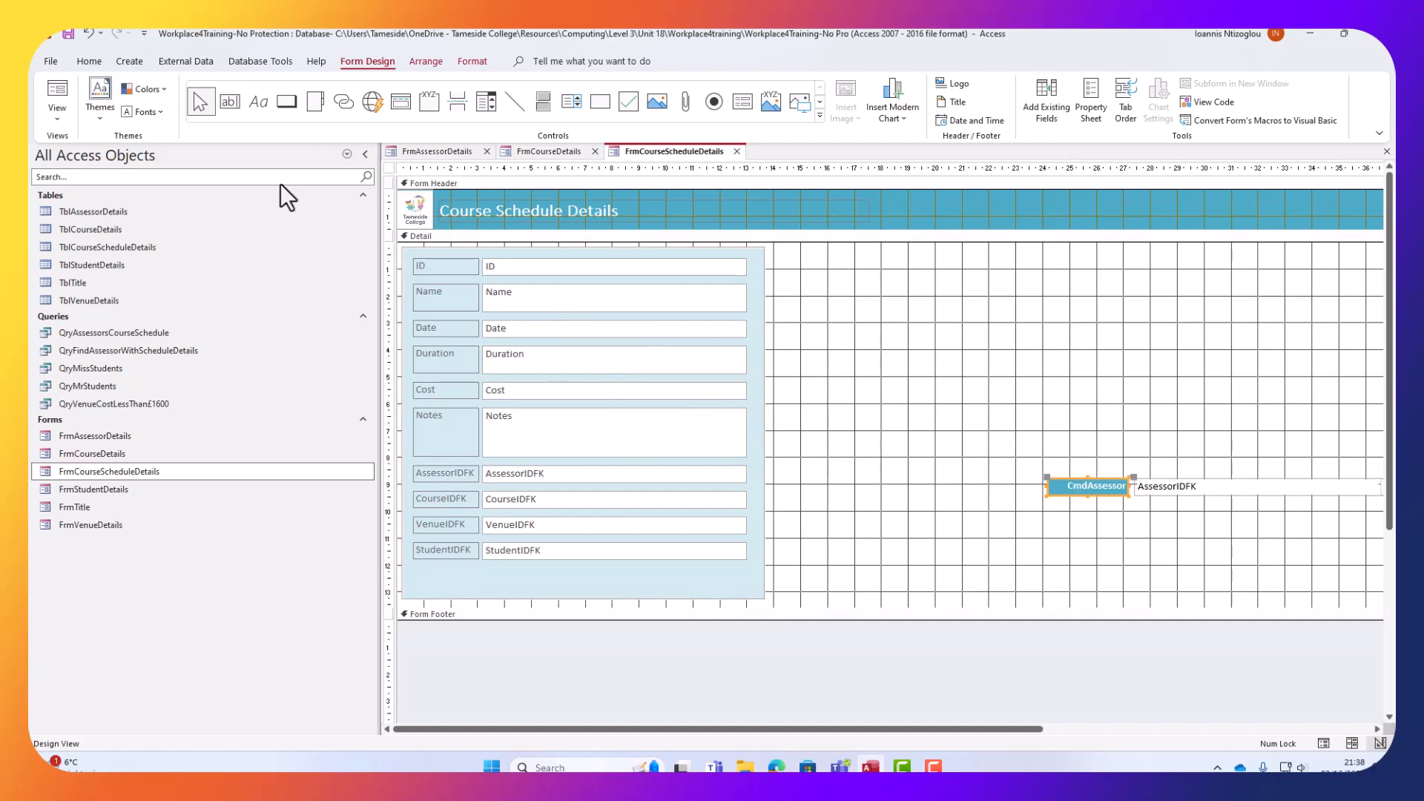
pyautogui.click(86, 62)
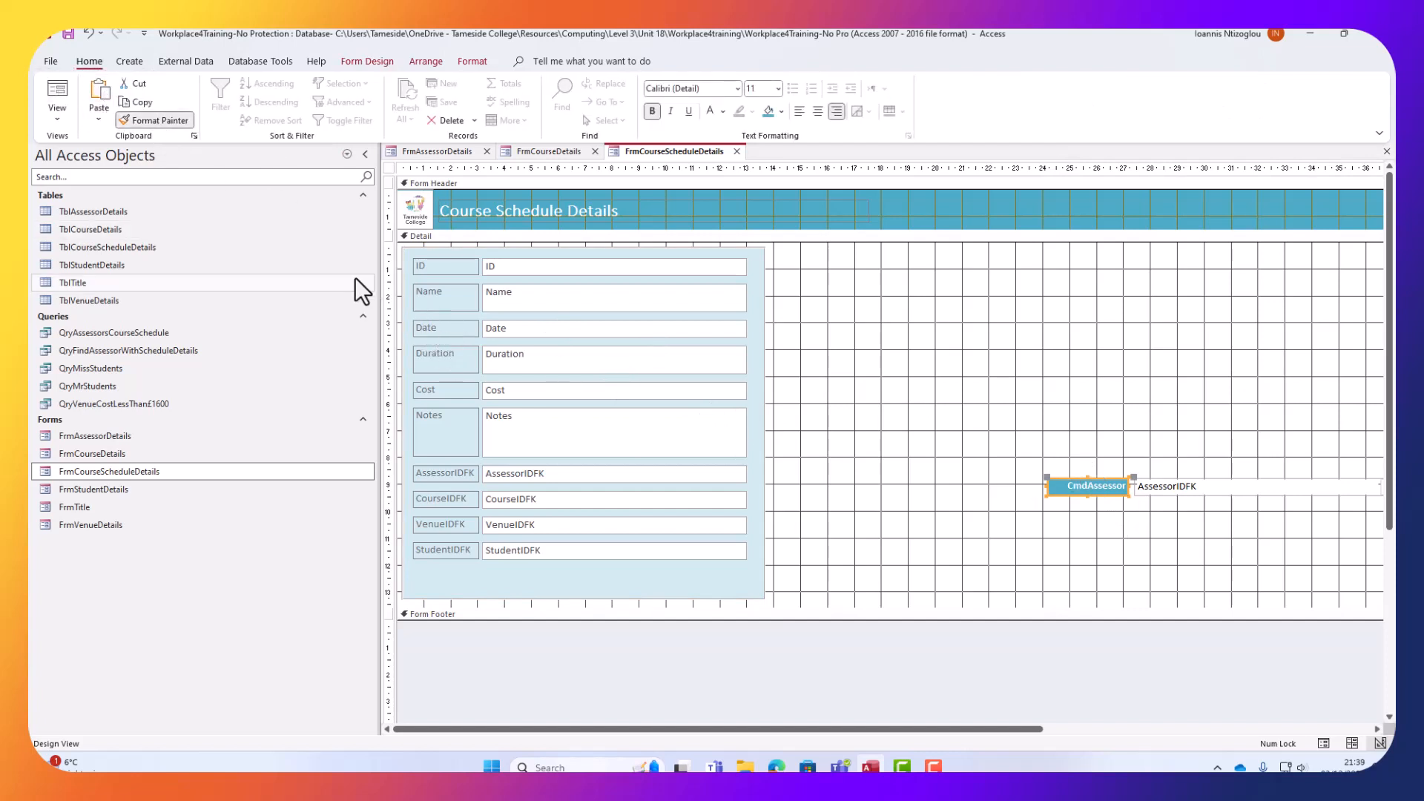
# Apply the CmdAssessor label formatting to the ID, Name, Duration and StudentIDFK labels.
pyautogui.click(435, 267)
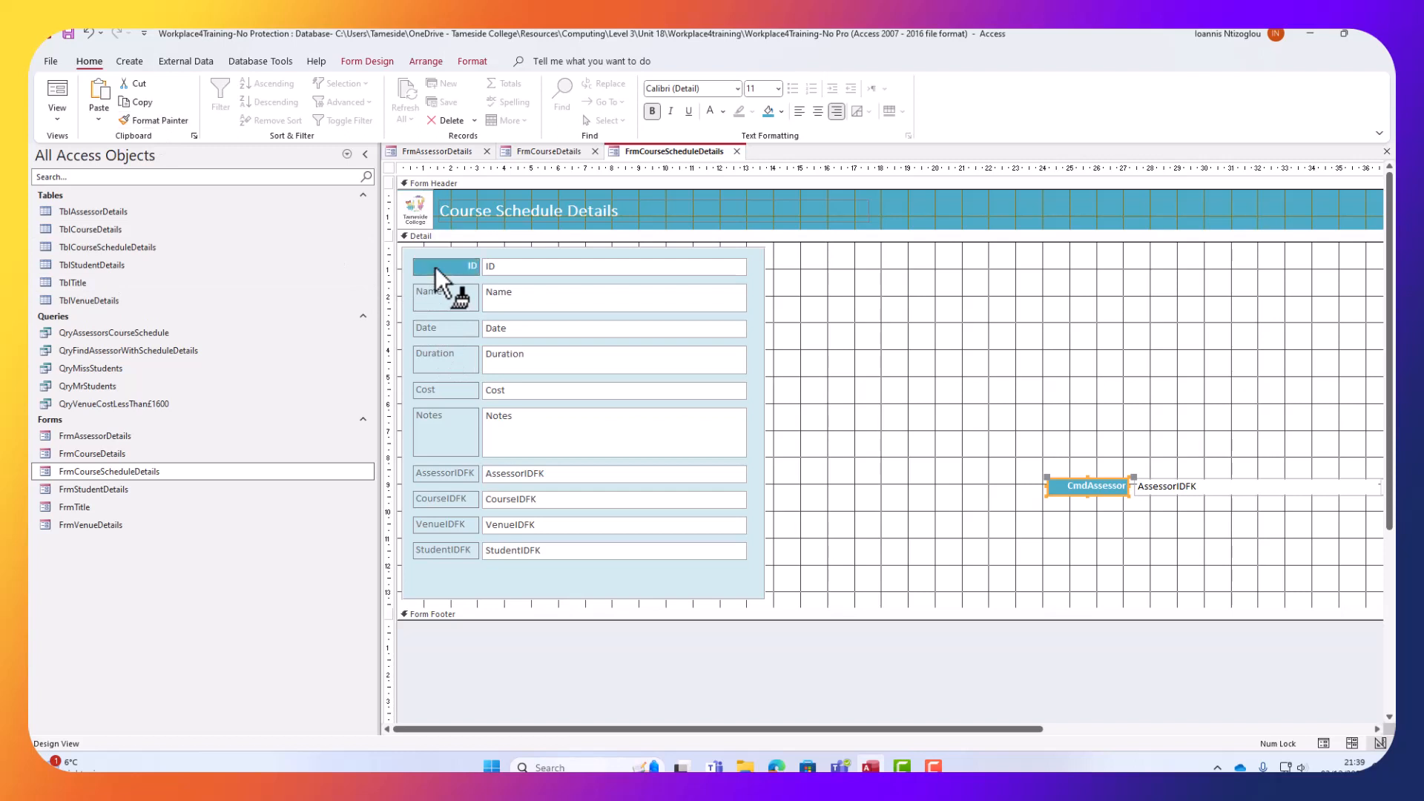
pyautogui.click(140, 123)
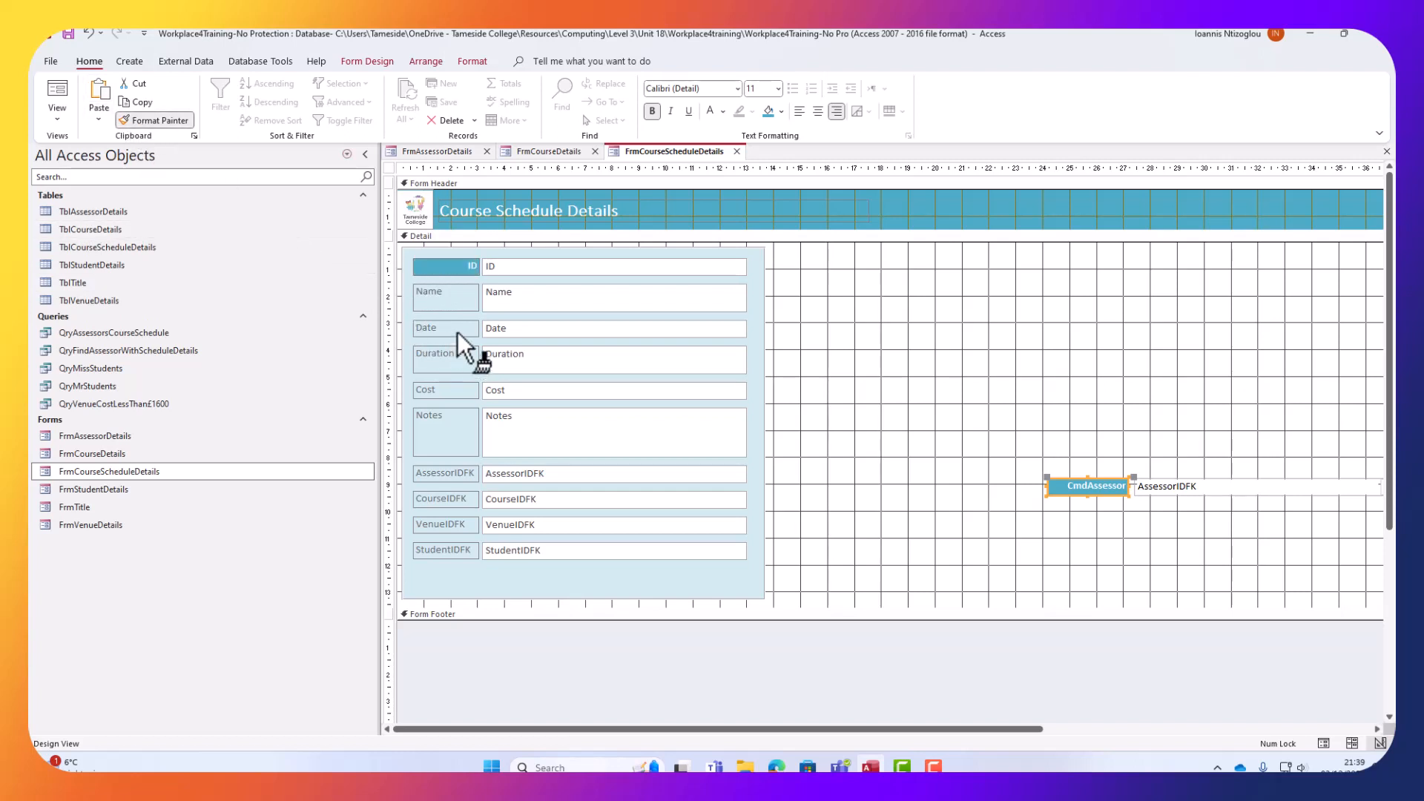
pyautogui.click(456, 293)
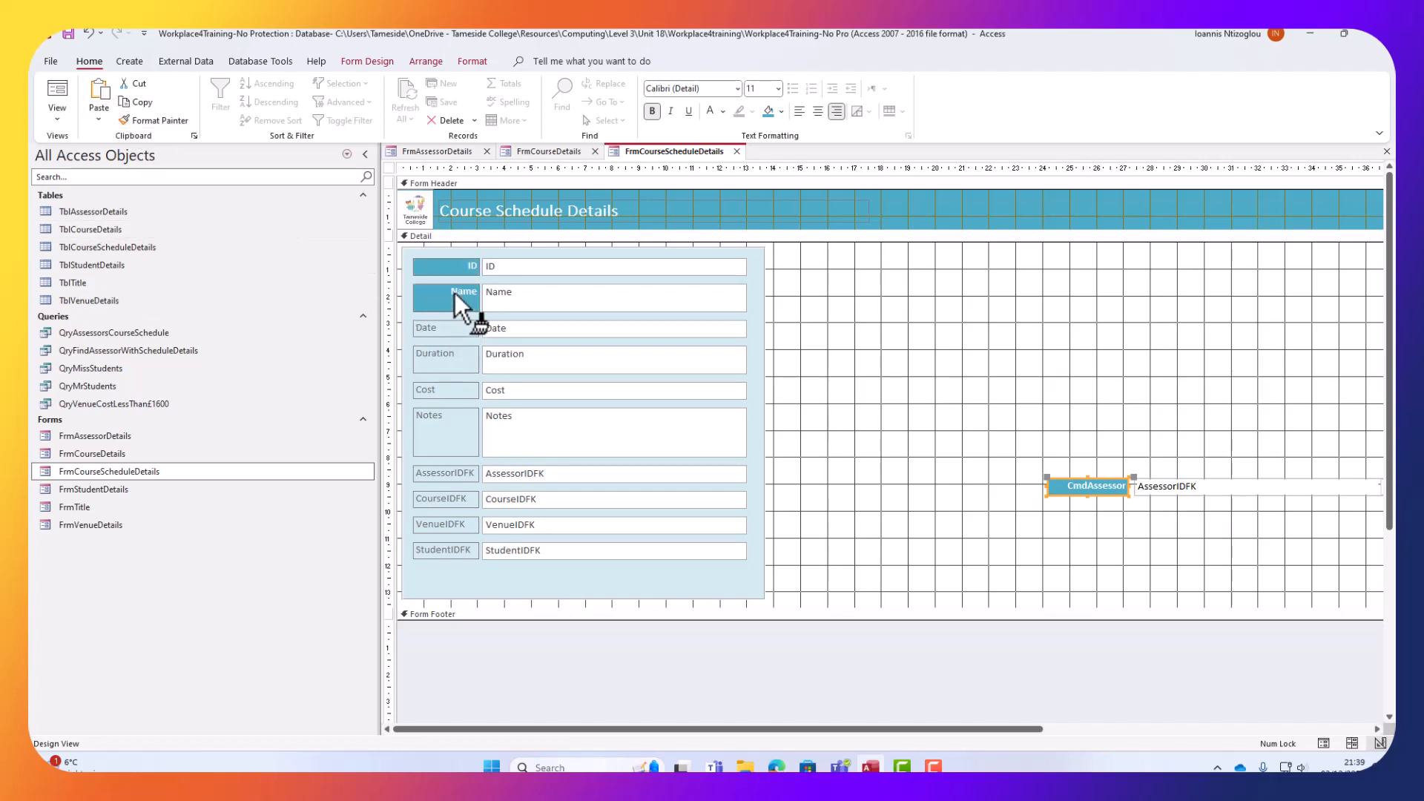
pyautogui.click(140, 120)
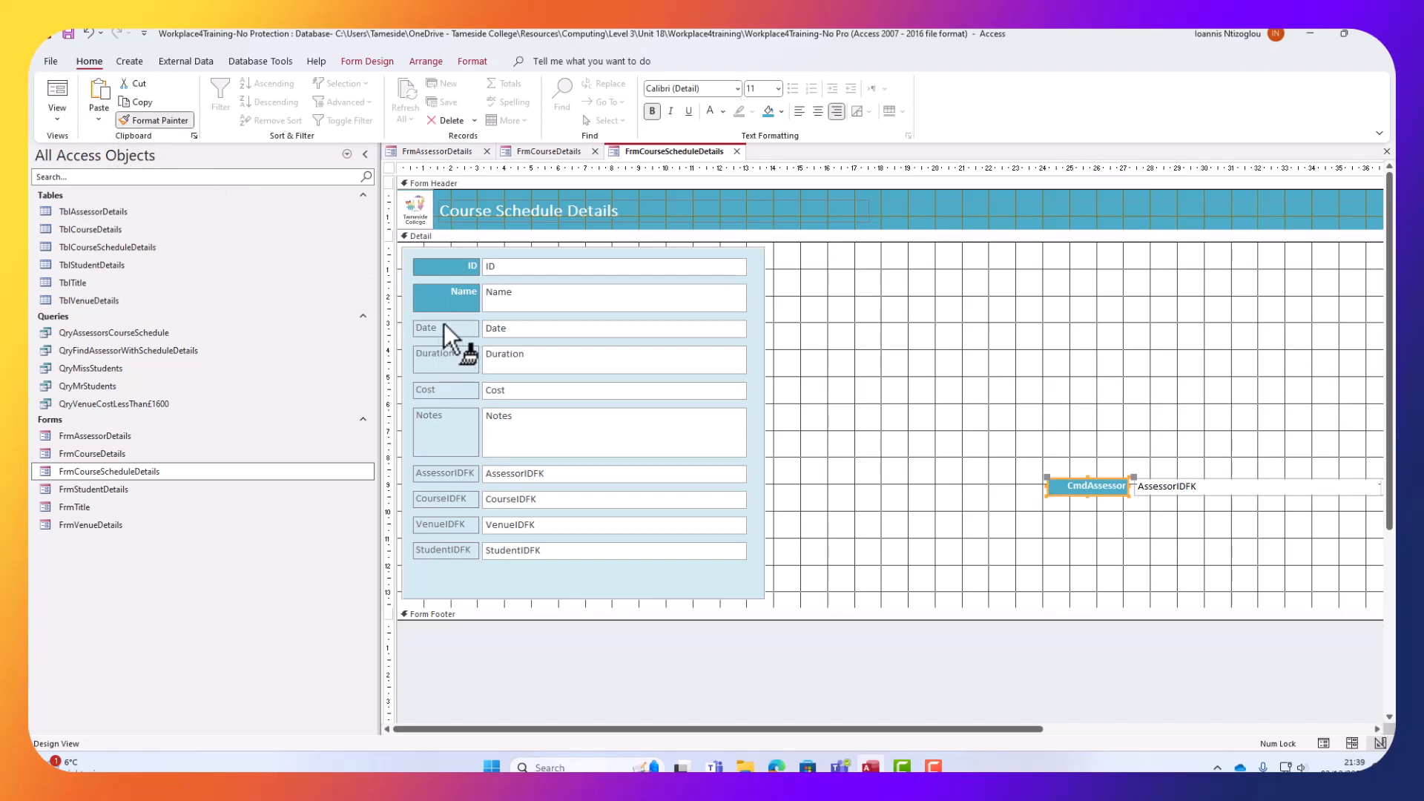
pyautogui.click(438, 357)
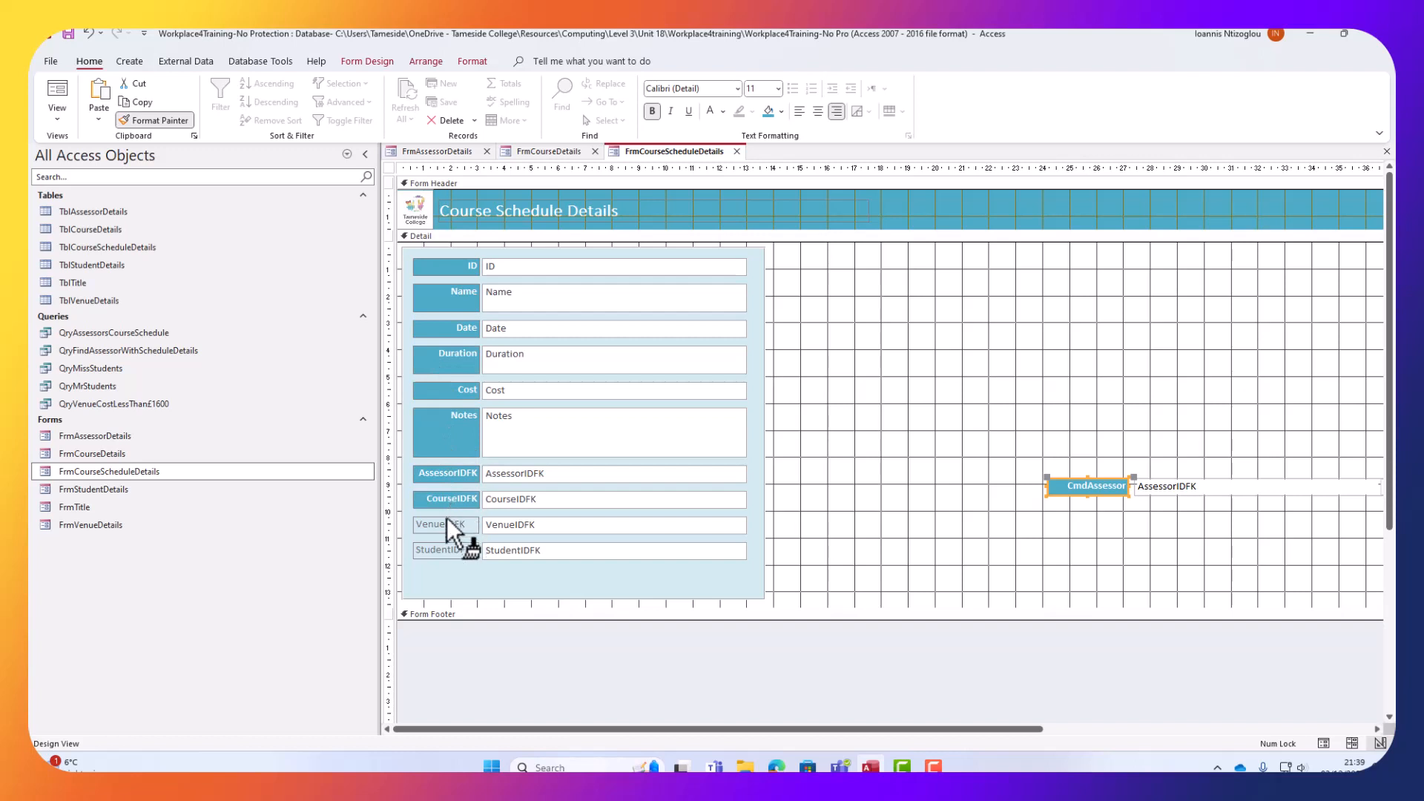
pyautogui.click(447, 549)
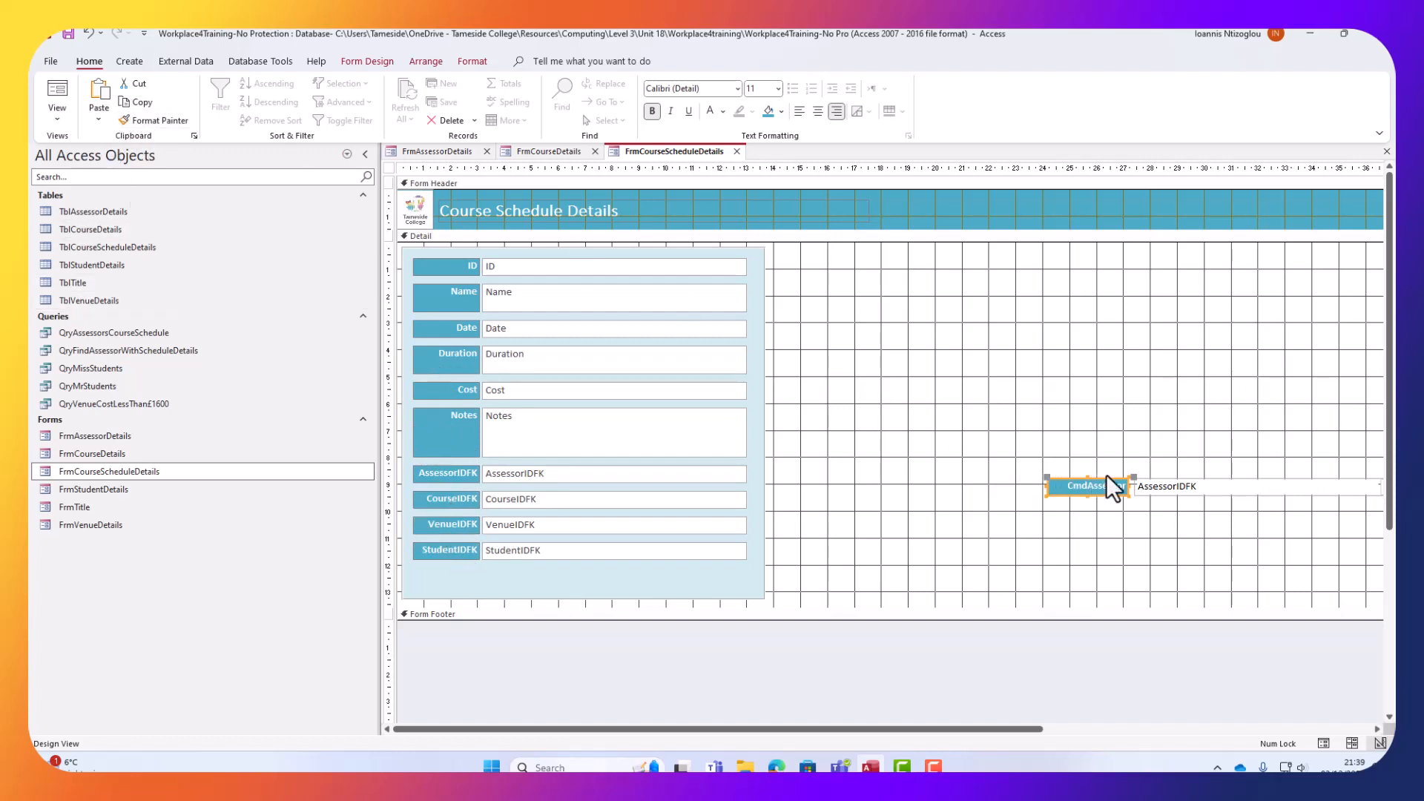
# Paint the assessor formatting onto the ID, Name, Date, Duration, Cost, Notes and four IDFK rows.
pyautogui.click(1172, 488)
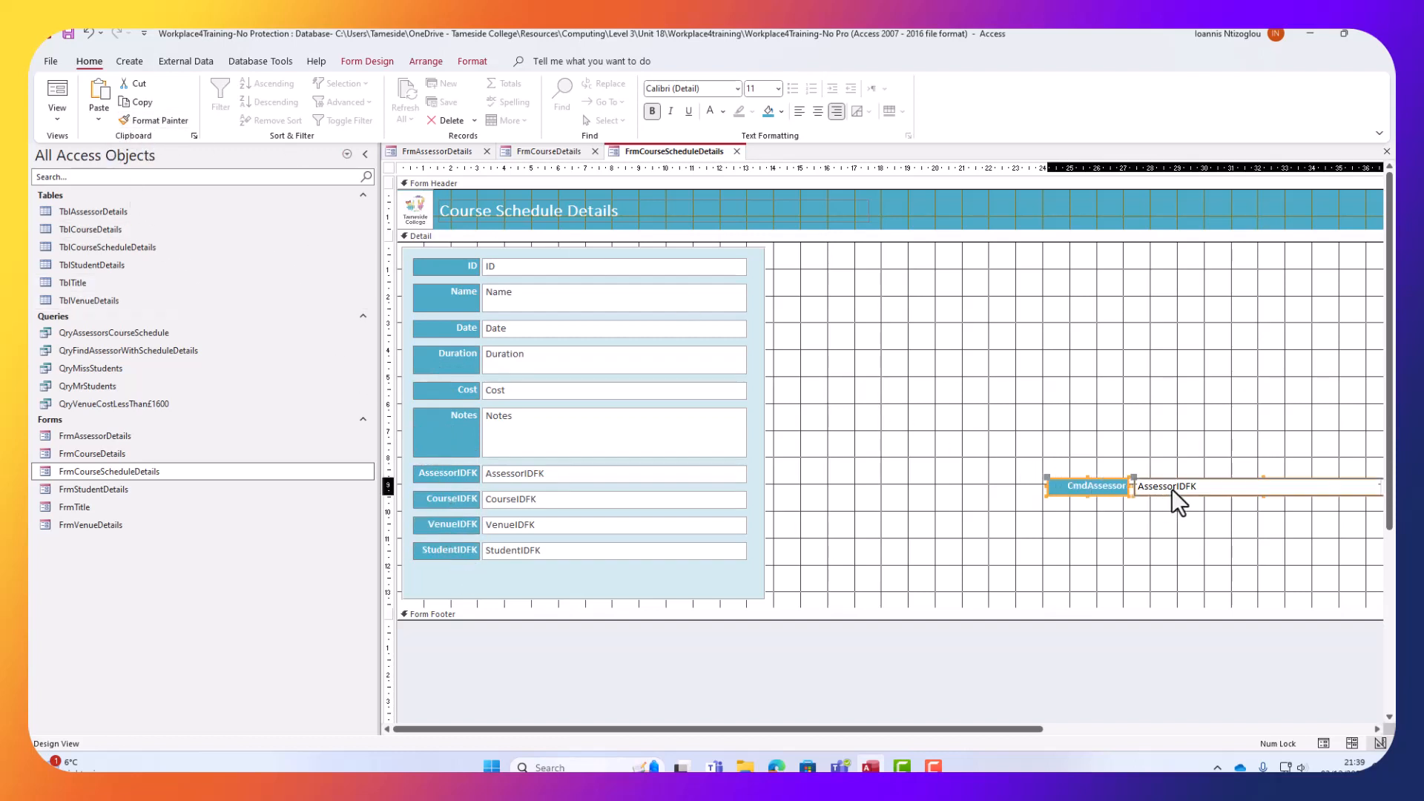
pyautogui.click(156, 120)
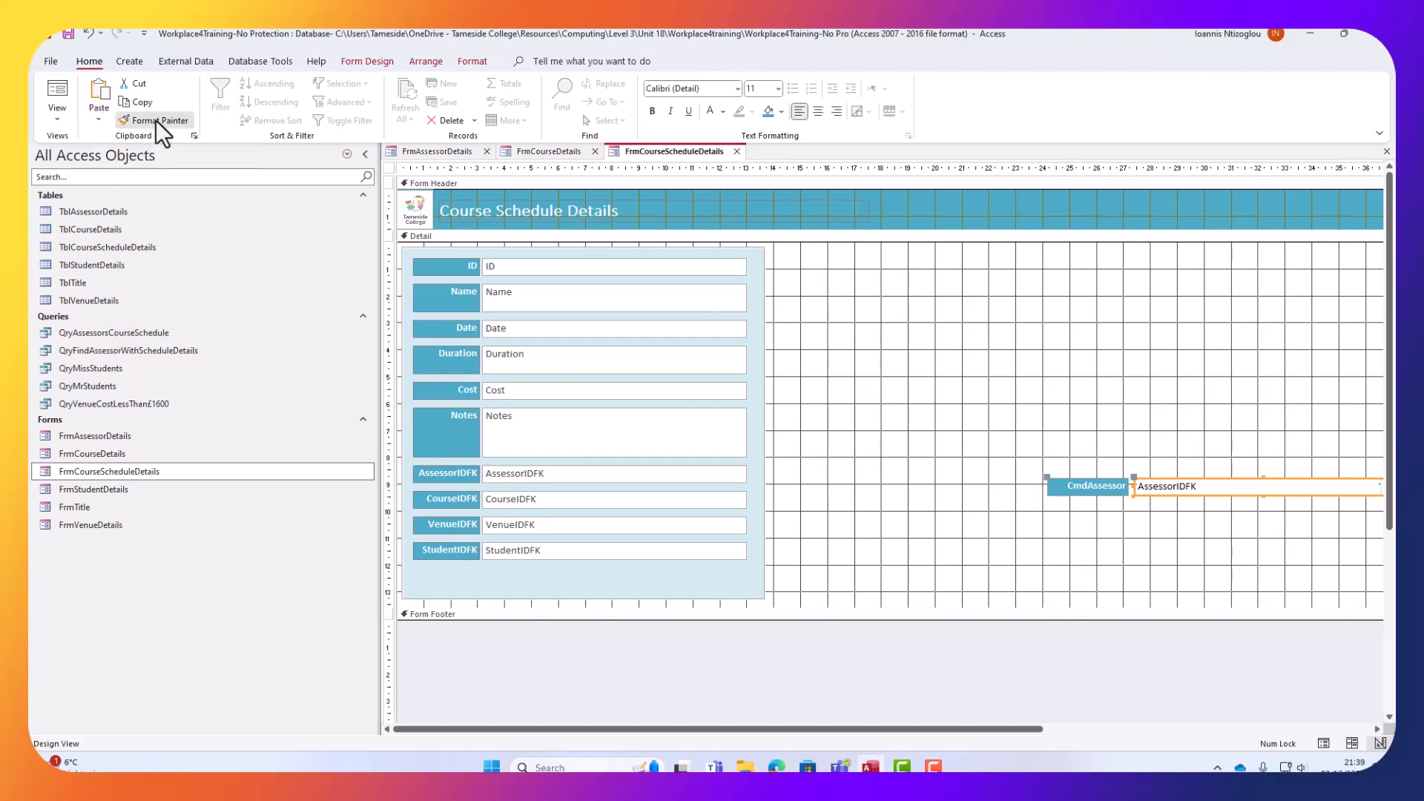
pyautogui.click(568, 269)
pyautogui.click(565, 306)
pyautogui.click(553, 331)
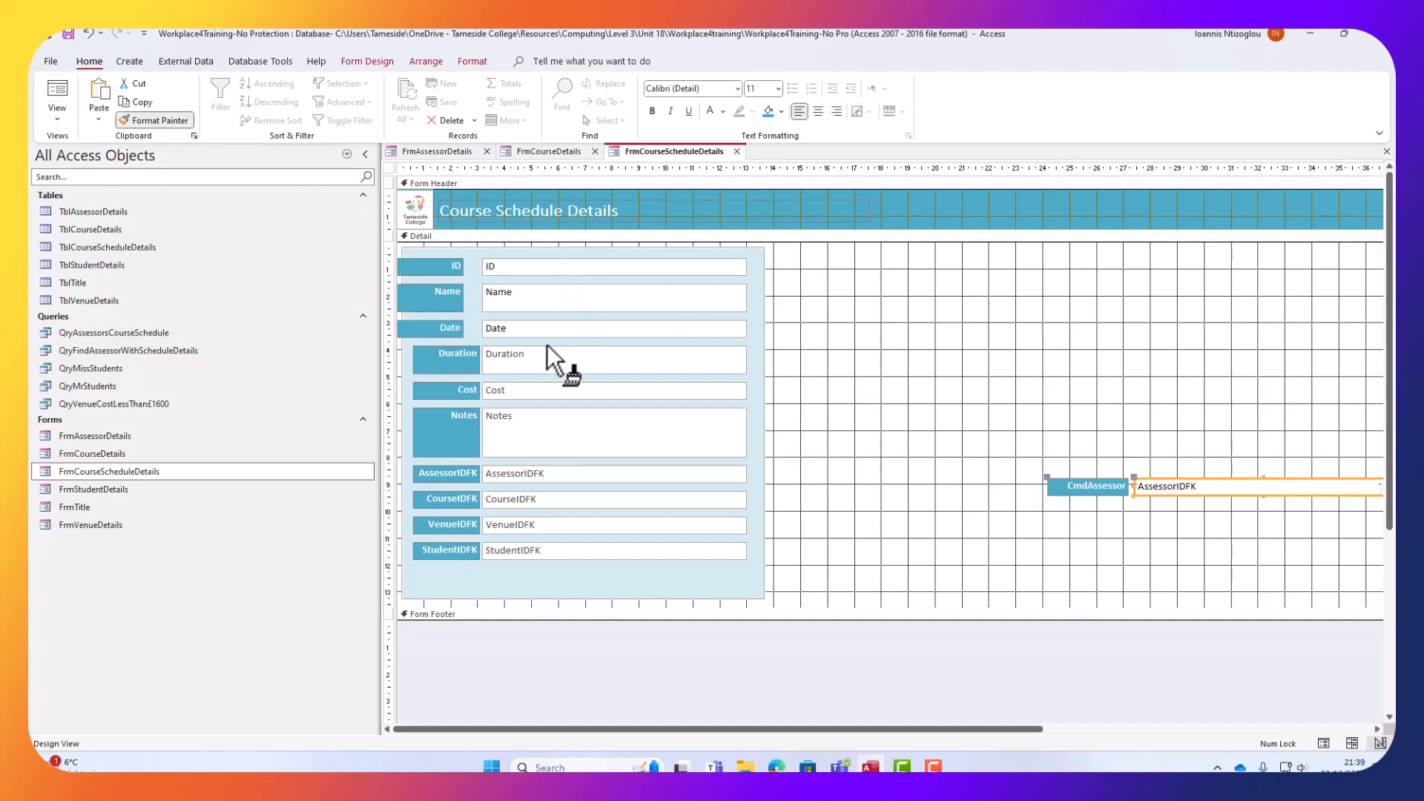
pyautogui.click(546, 358)
pyautogui.click(544, 393)
pyautogui.click(547, 420)
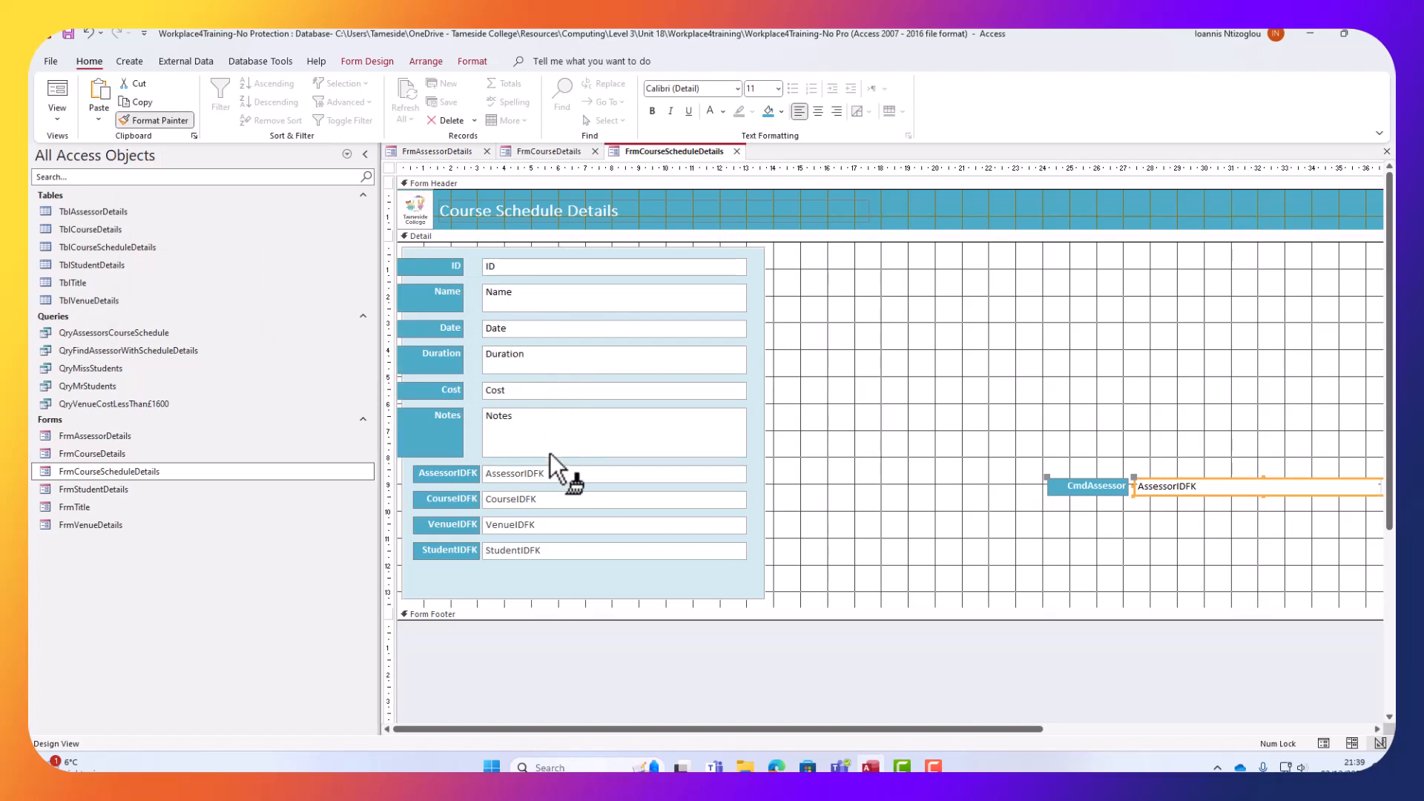
pyautogui.click(554, 478)
pyautogui.click(553, 499)
pyautogui.click(549, 526)
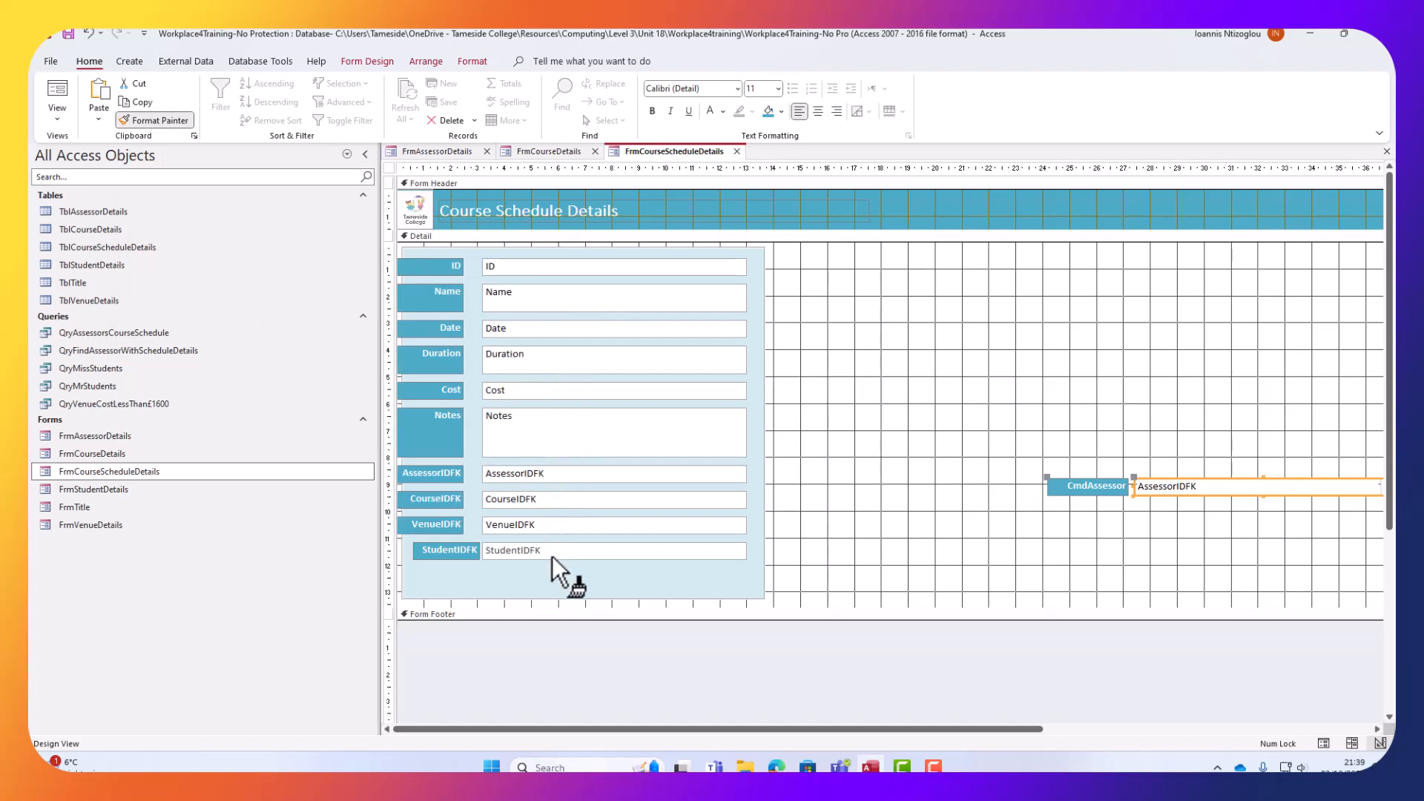
pyautogui.click(551, 556)
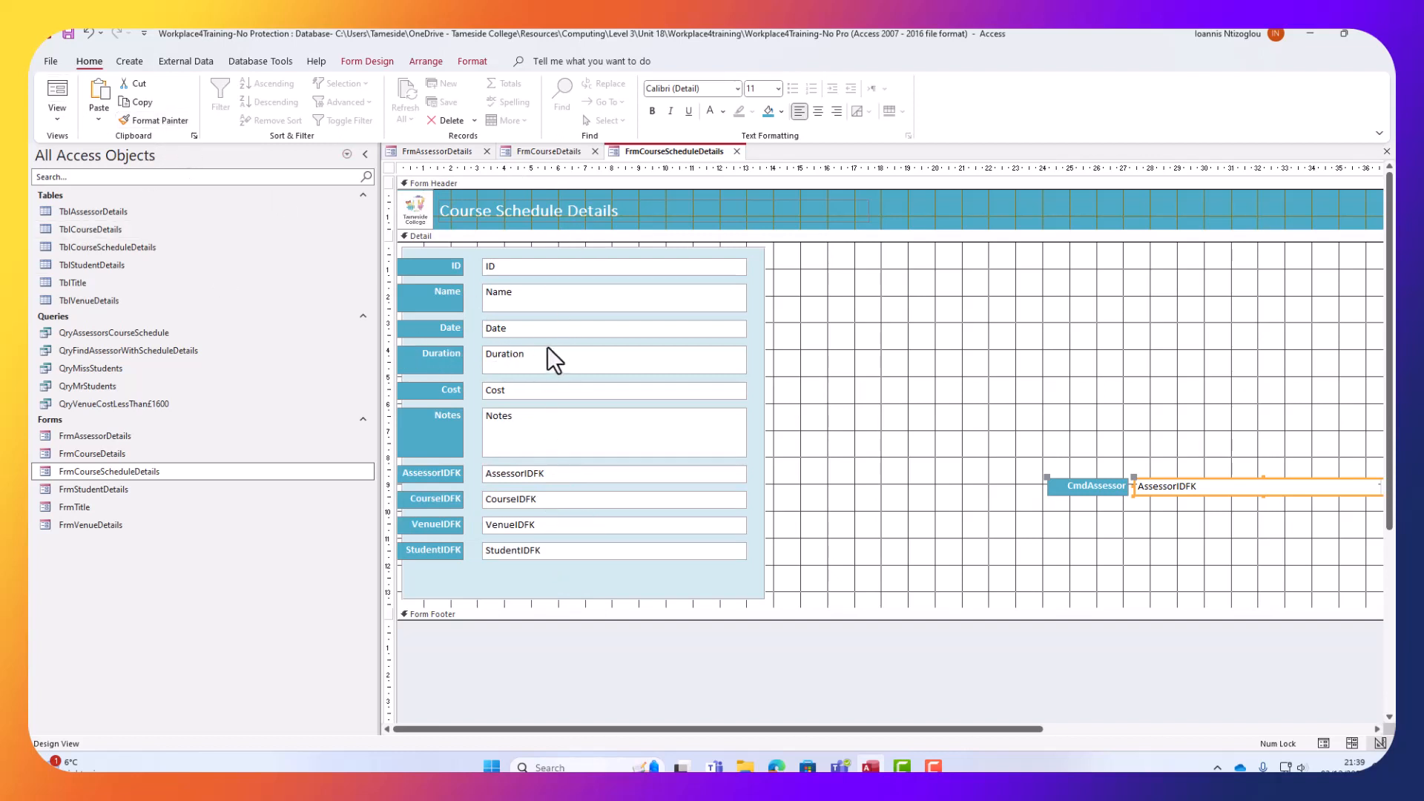
# Nudge the field labels right and widen them to a uniform width.
pyautogui.click(452, 274)
pyautogui.keyDown('shift'); pyautogui.click(435, 299); pyautogui.keyUp('shift')
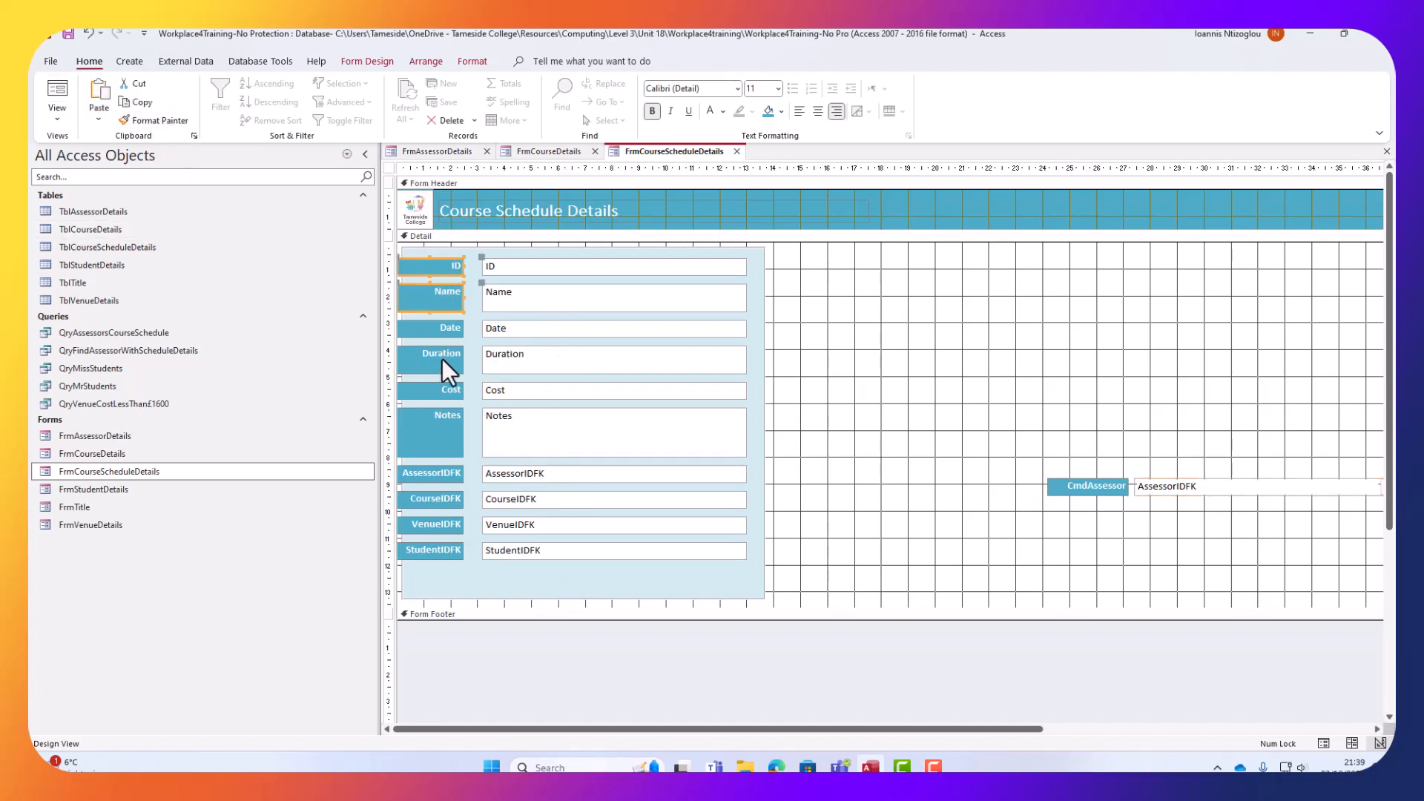
pyautogui.keyDown('shift'); pyautogui.click(435, 329); pyautogui.keyUp('shift')
pyautogui.keyDown('shift'); pyautogui.click(444, 398); pyautogui.keyUp('shift')
pyautogui.keyDown('shift'); pyautogui.click(446, 423); pyautogui.keyUp('shift')
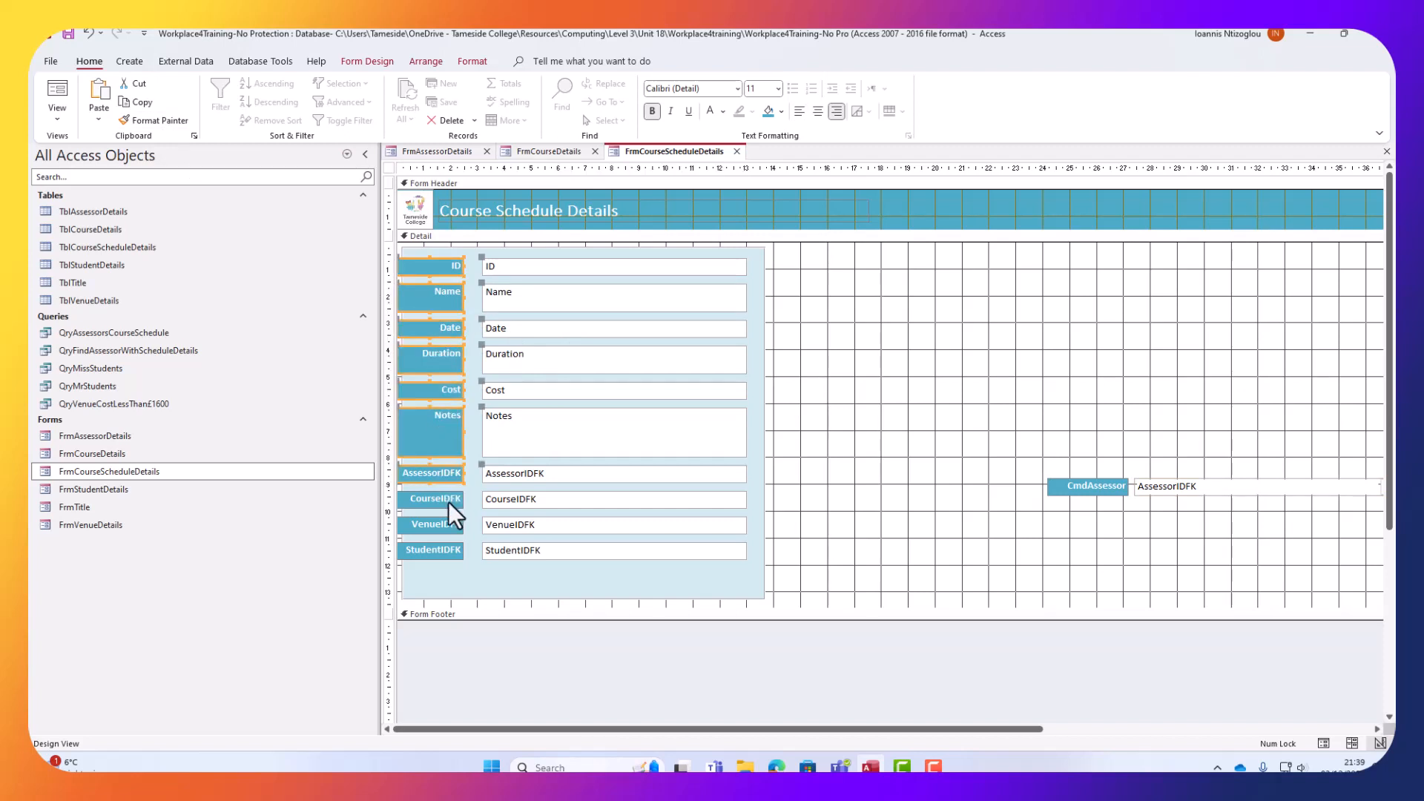
pyautogui.keyDown('shift'); pyautogui.click(442, 552); pyautogui.keyUp('shift')
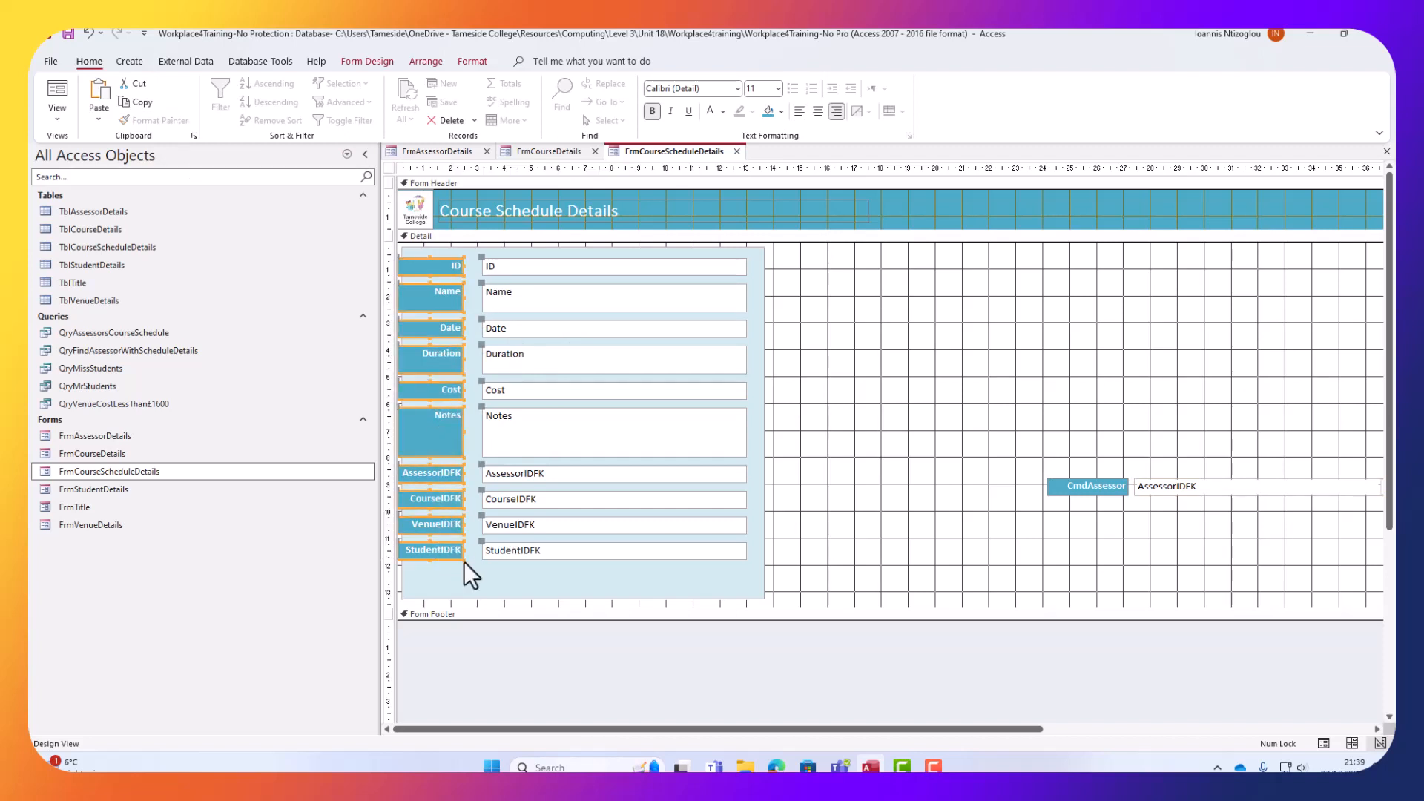
pyautogui.press('Right')
pyautogui.press('Right')
pyautogui.press('Right')
pyautogui.press('Right')
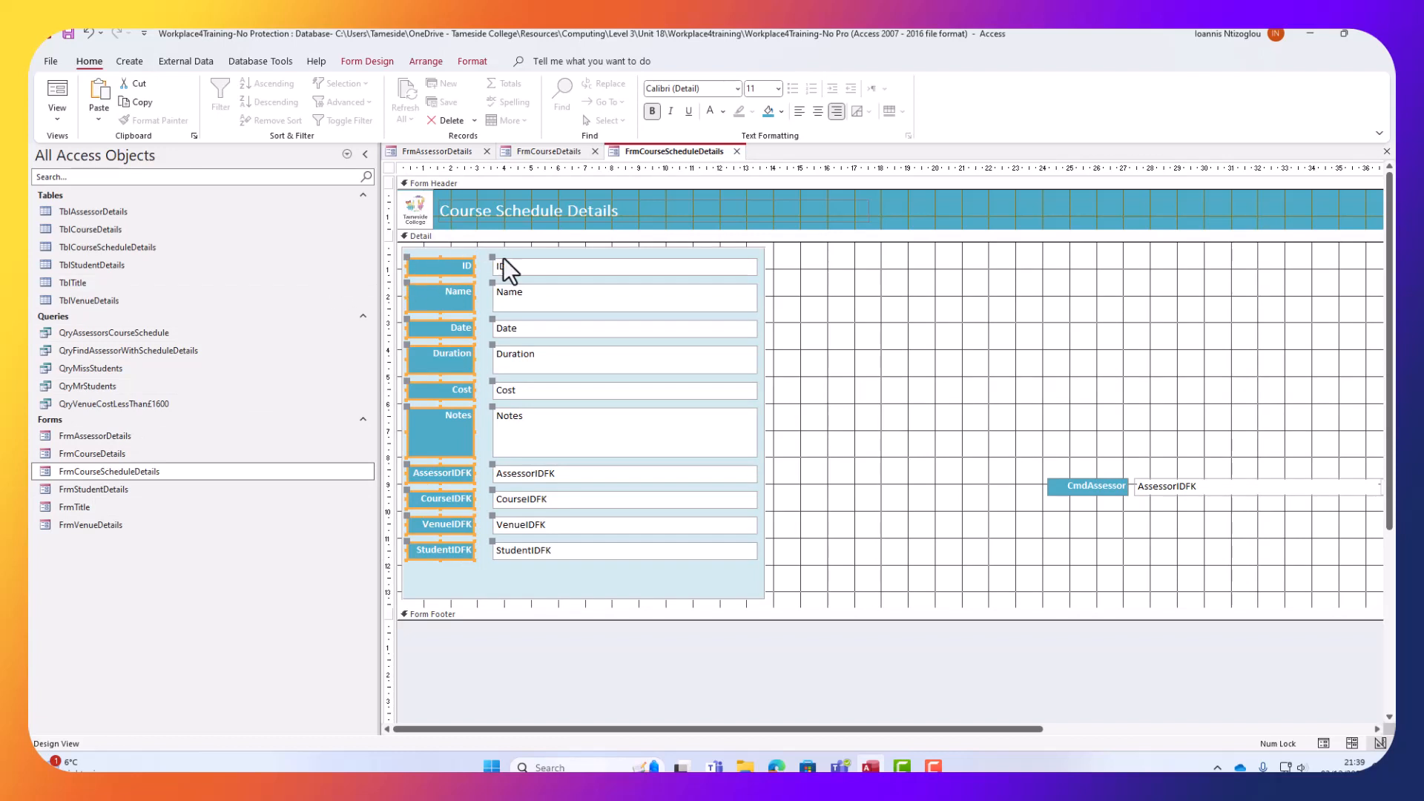
pyautogui.moveTo(475, 267); pyautogui.dragTo(487, 268)
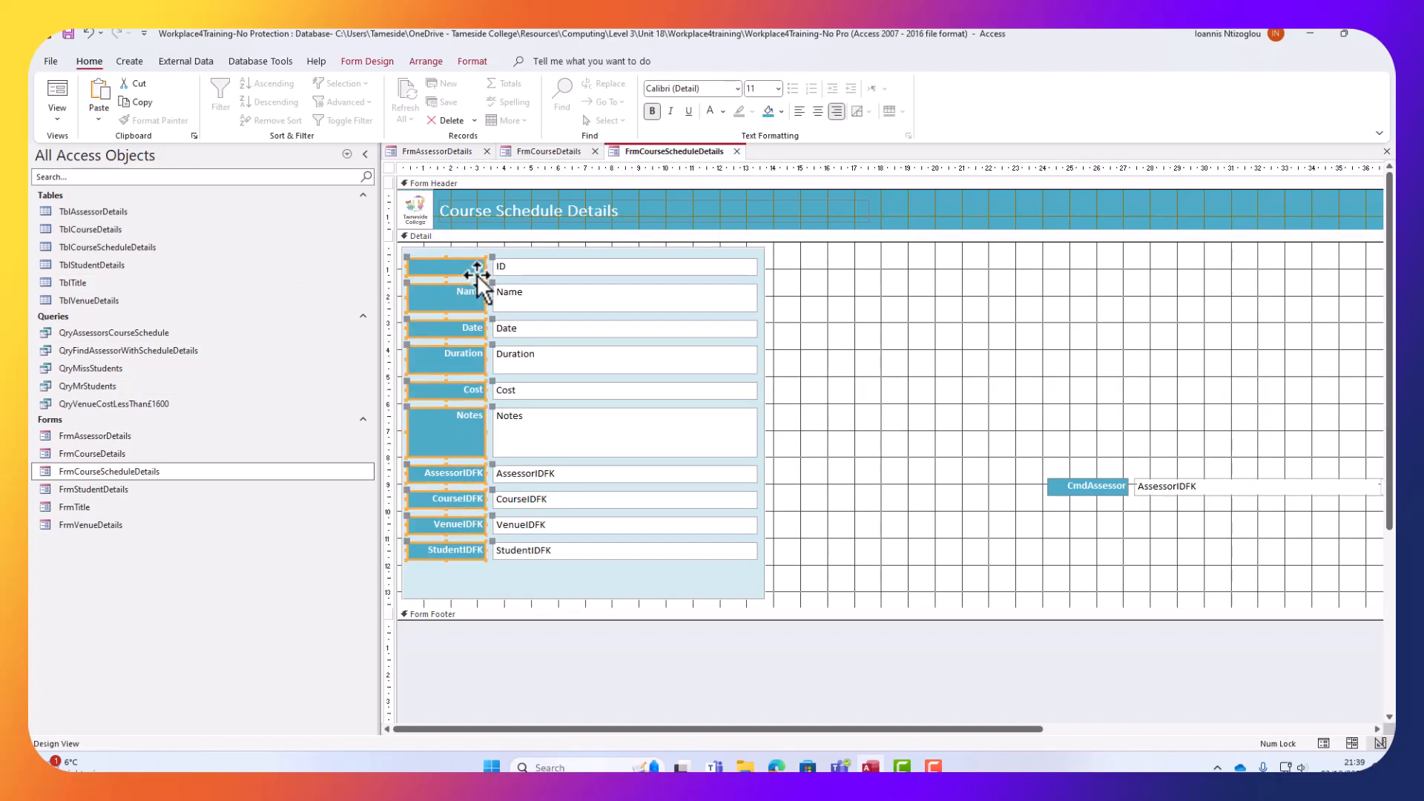
# Move the AssessorIDFK, CourseIDFK, VenueIDFK and StudentIDFK fields to the right of the panel.
pyautogui.click(816, 552)
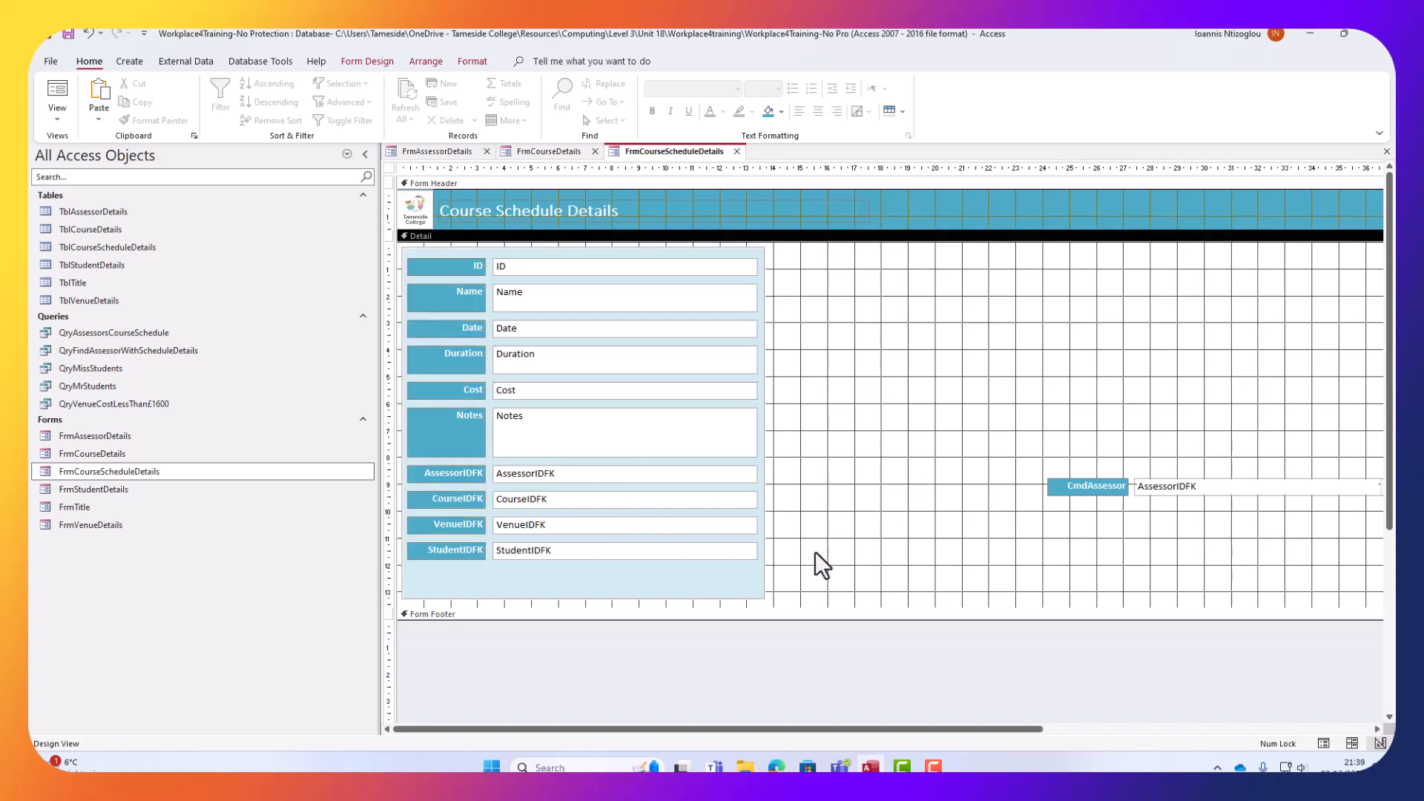
pyautogui.click(562, 549)
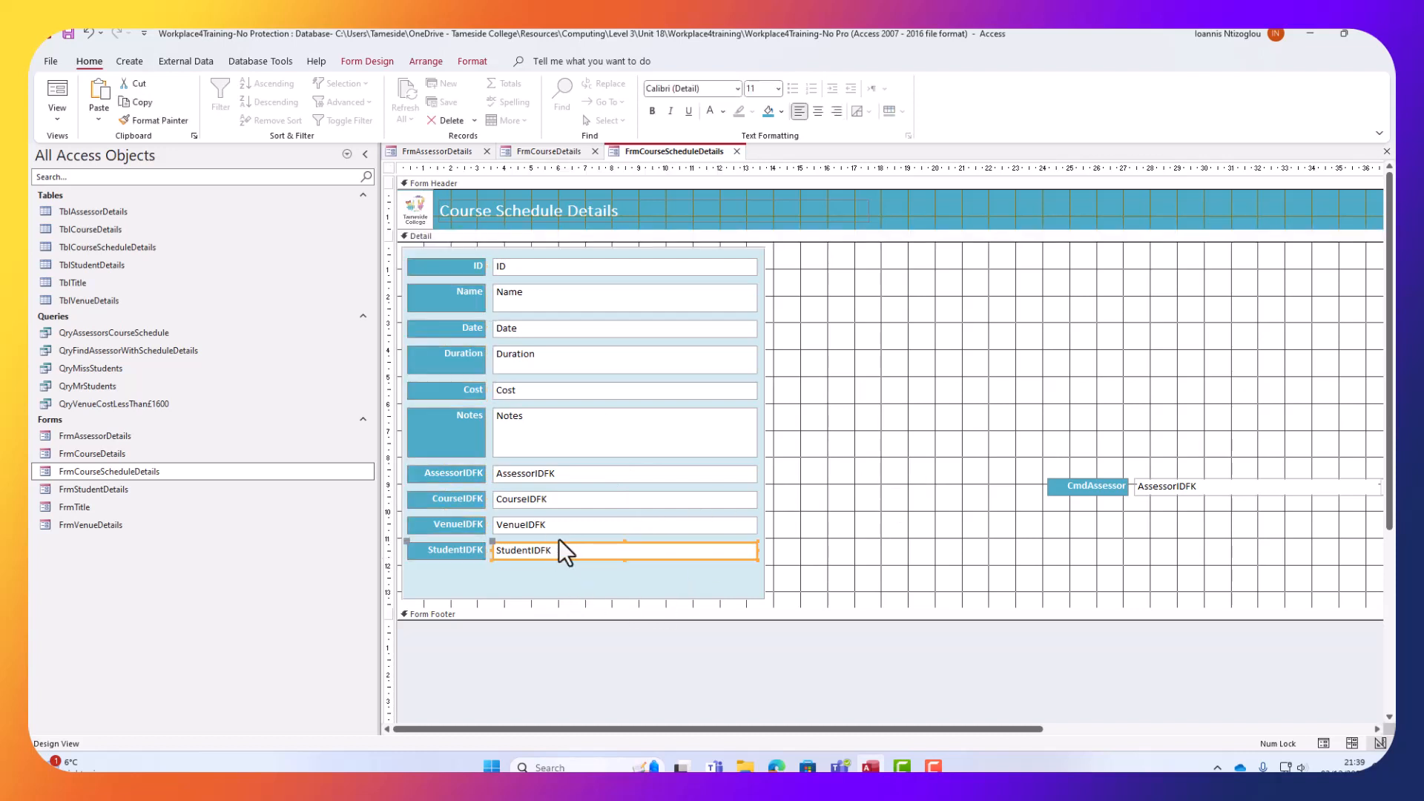
pyautogui.keyDown('shift'); pyautogui.click(557, 528); pyautogui.keyUp('shift')
pyautogui.keyDown('shift'); pyautogui.click(554, 499); pyautogui.keyUp('shift')
pyautogui.keyDown('shift'); pyautogui.click(556, 475); pyautogui.keyUp('shift')
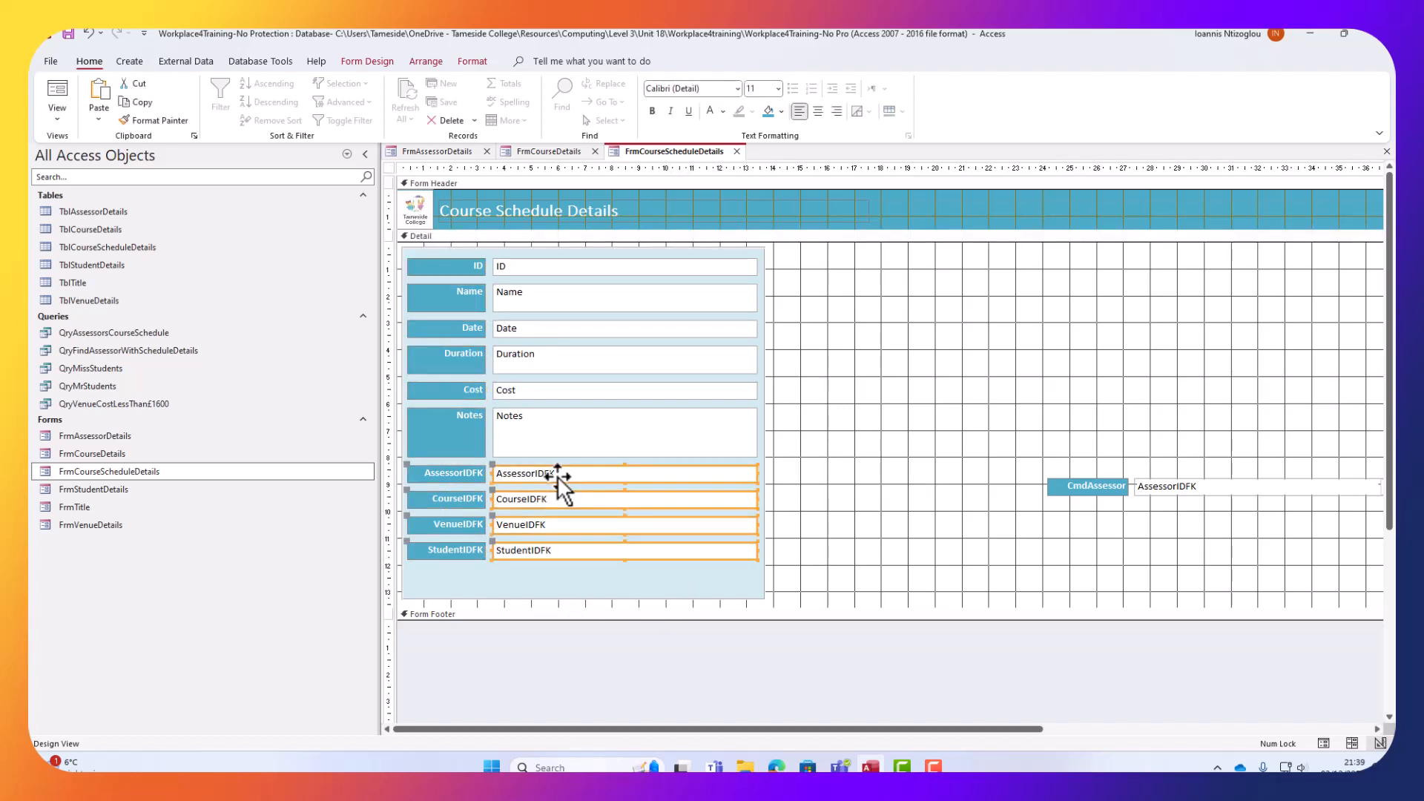
pyautogui.moveTo(554, 481); pyautogui.dragTo(956, 333)
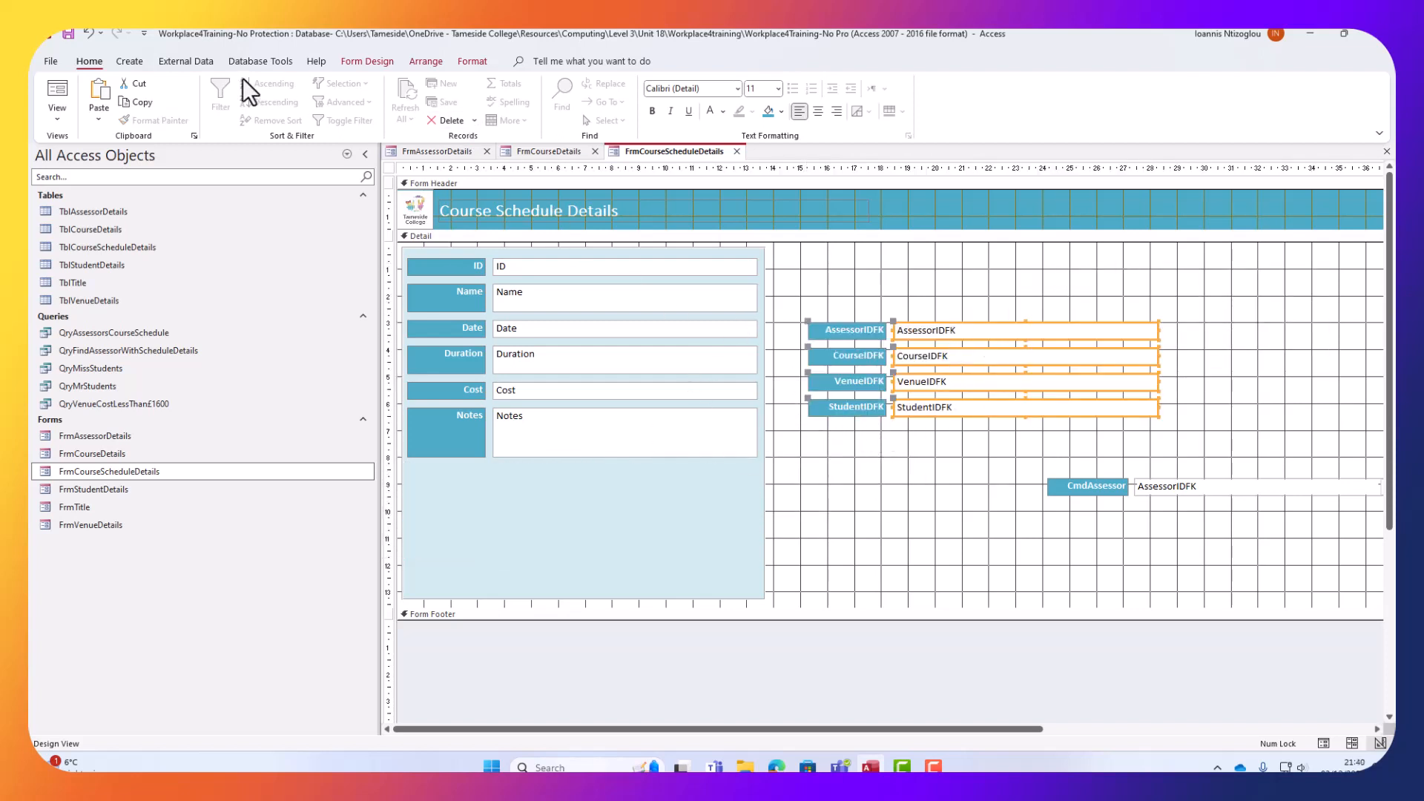
pyautogui.click(371, 62)
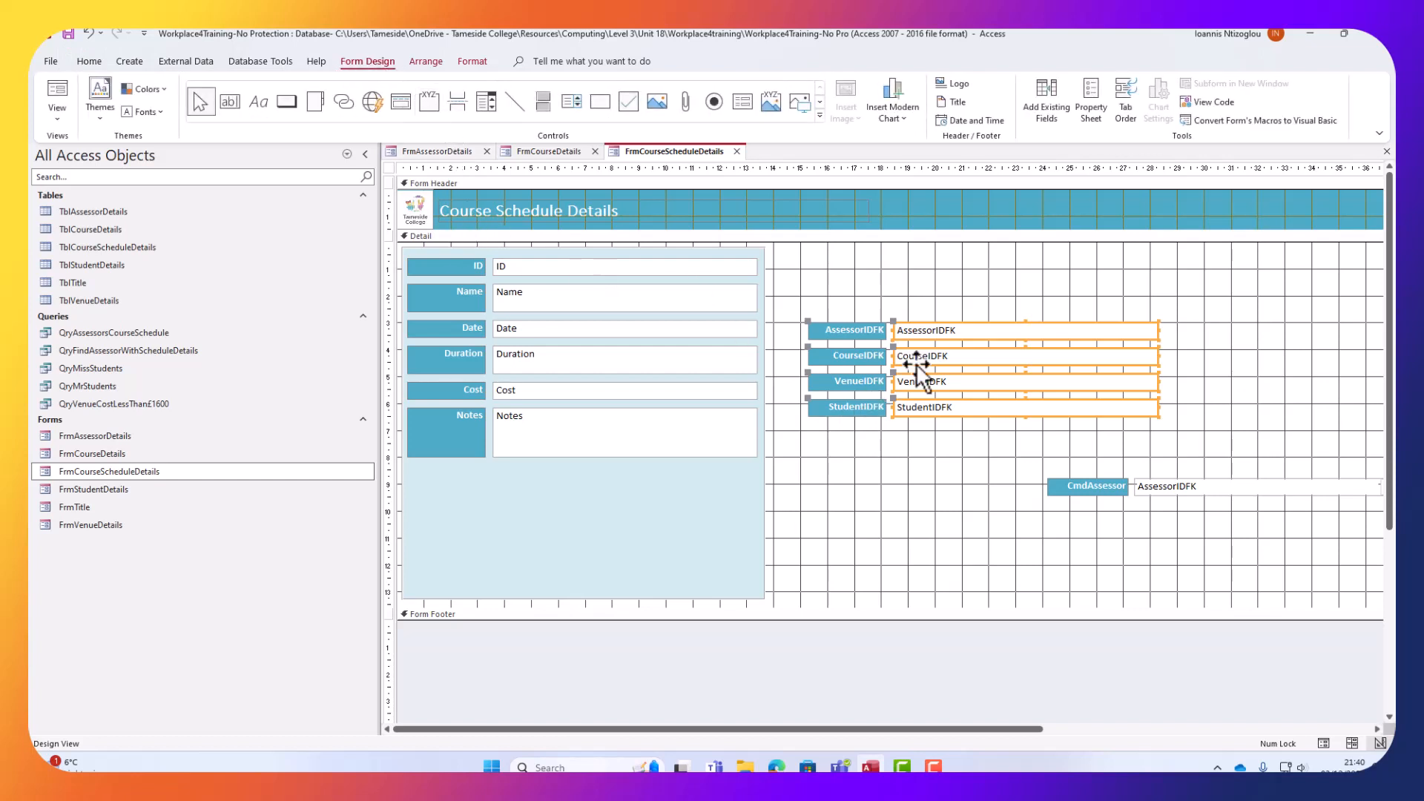
pyautogui.click(486, 102)
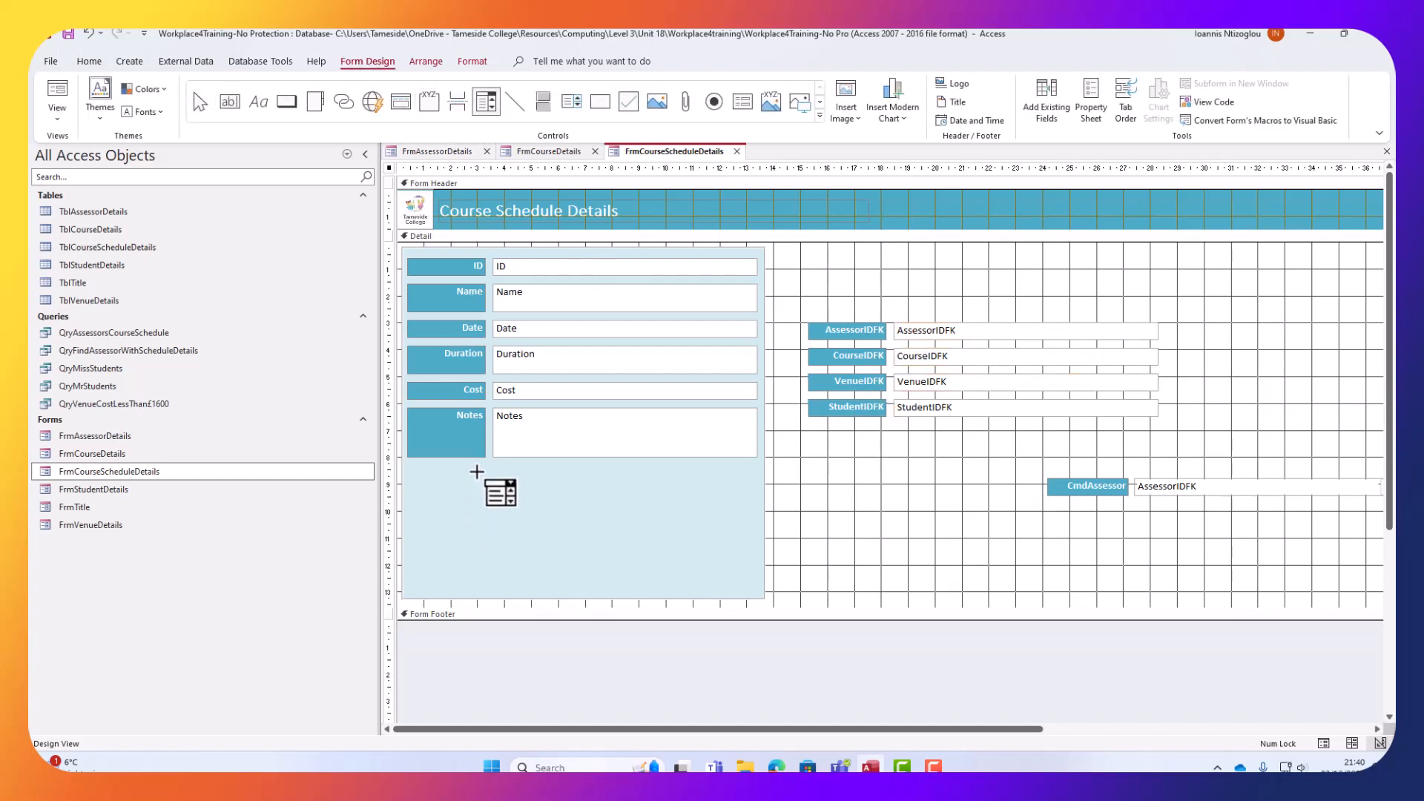
# Draw a combo box below Notes, cancel its wizard and delete it, then switch to FrmCourseDetails.
pyautogui.moveTo(493, 468); pyautogui.dragTo(768, 494)
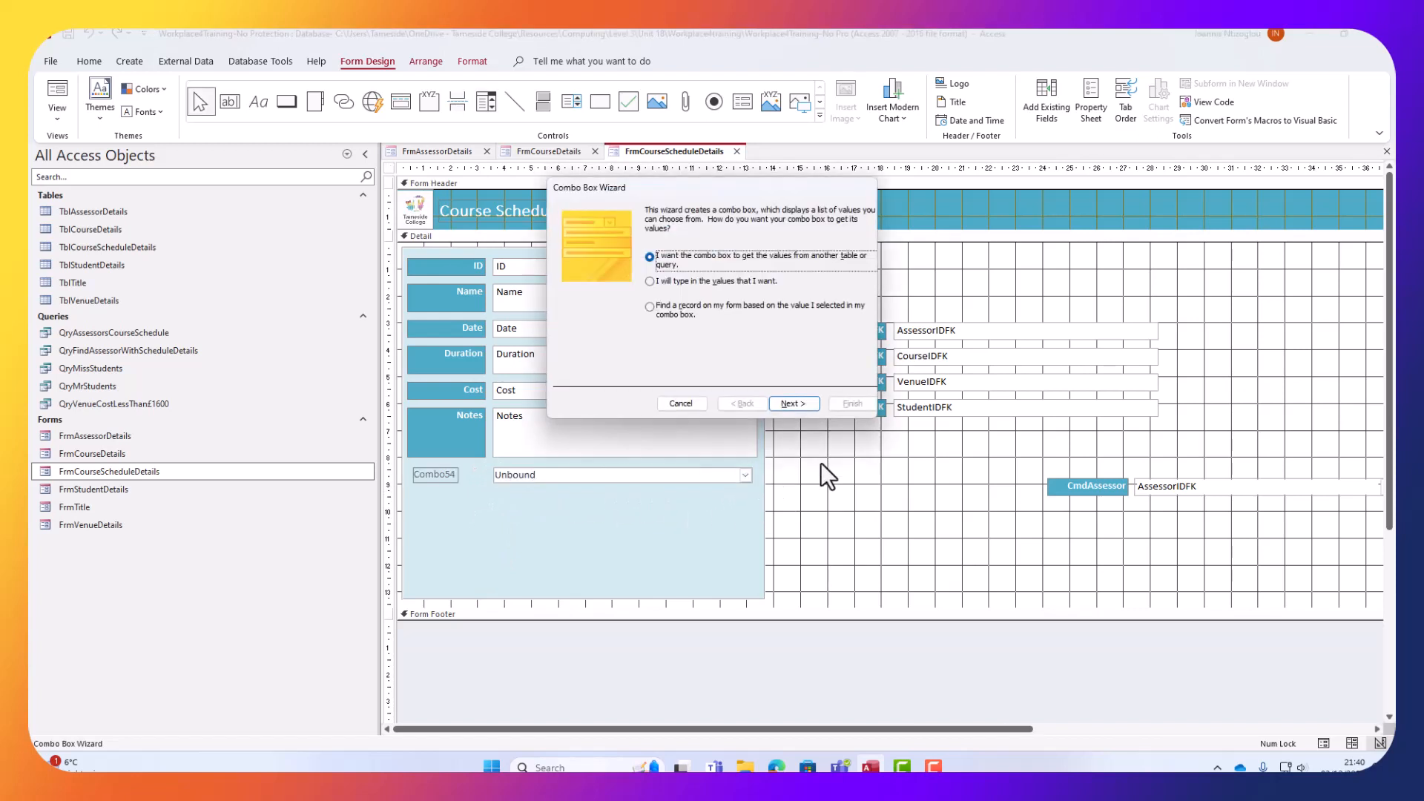
pyautogui.click(791, 403)
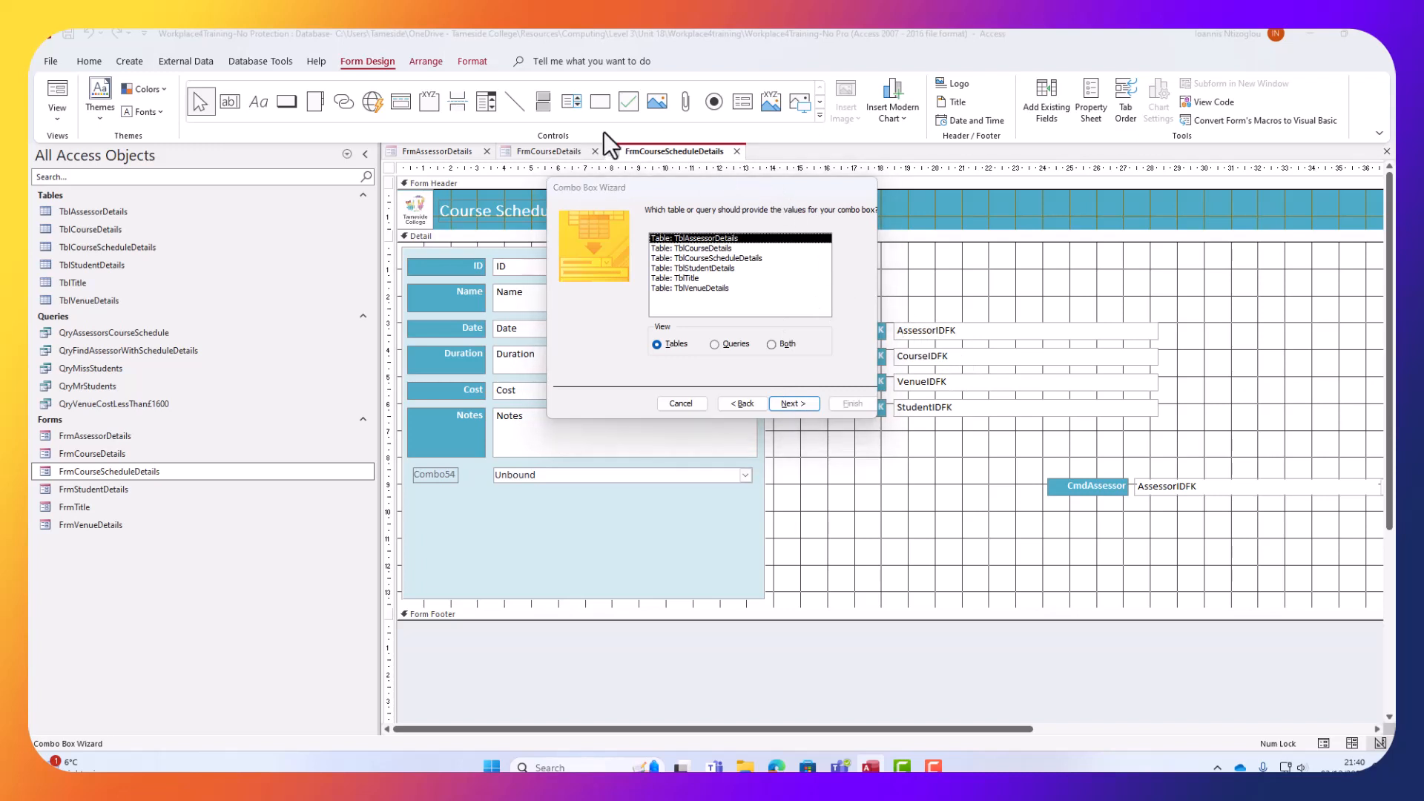
pyautogui.moveTo(723, 184); pyautogui.dragTo(606, 153)
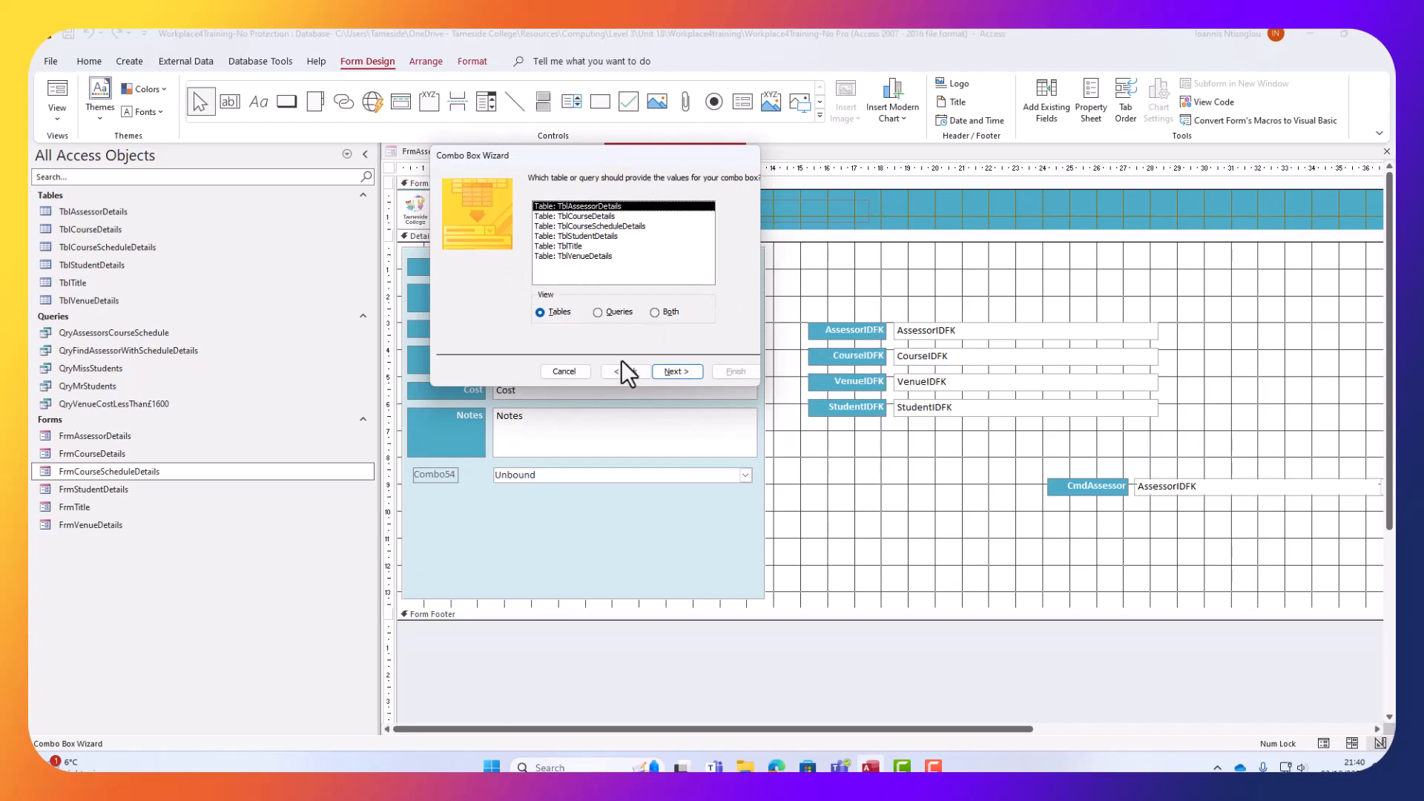
pyautogui.click(566, 371)
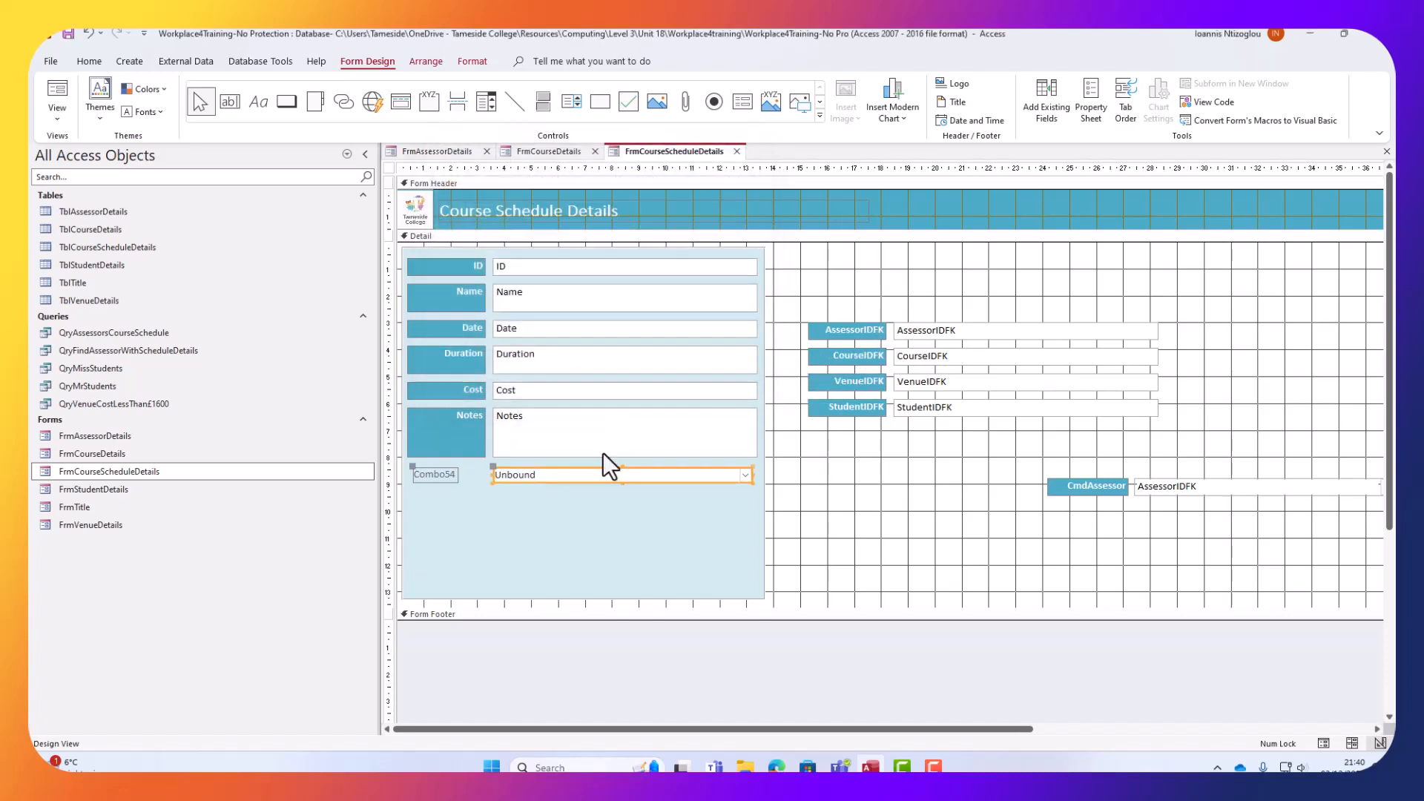
pyautogui.press('Delete')
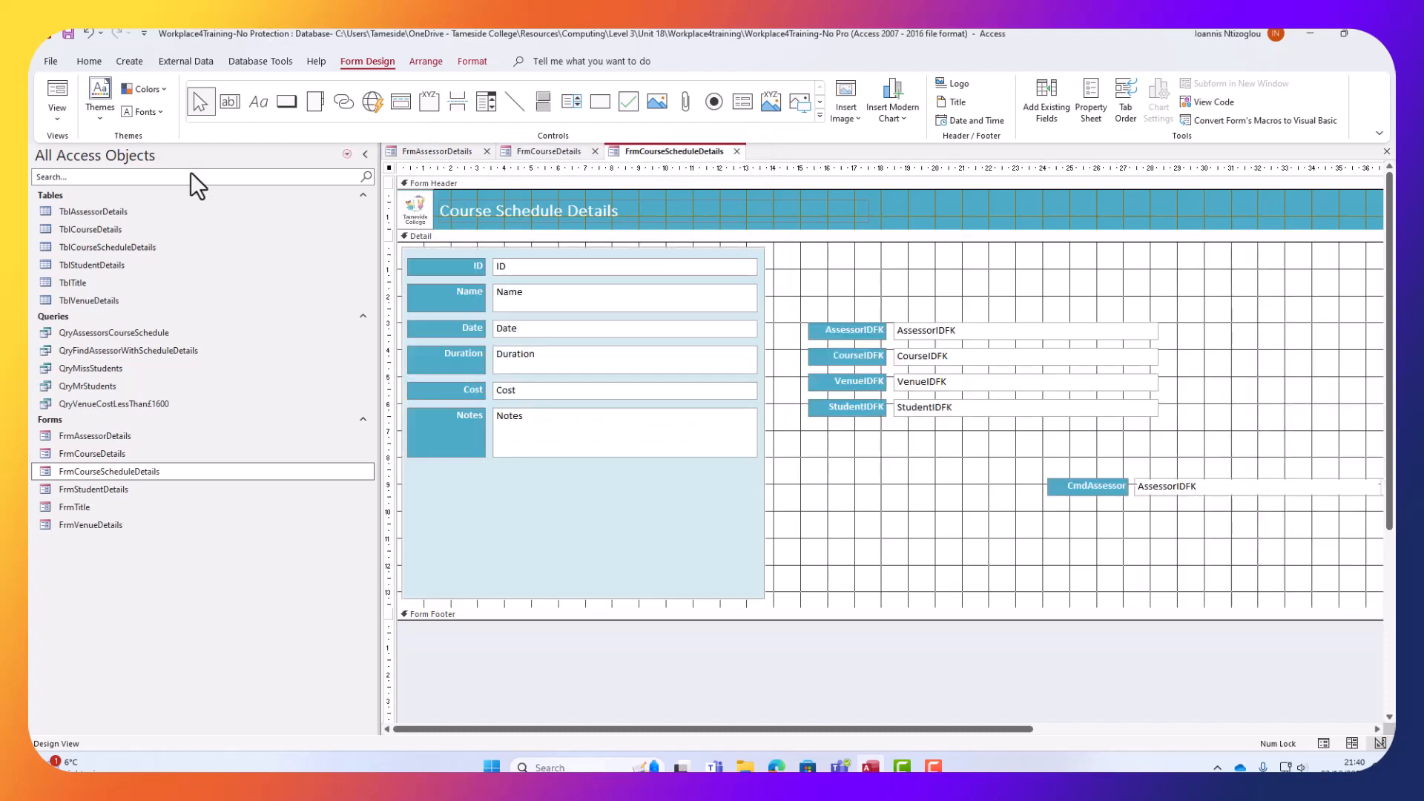
pyautogui.click(549, 151)
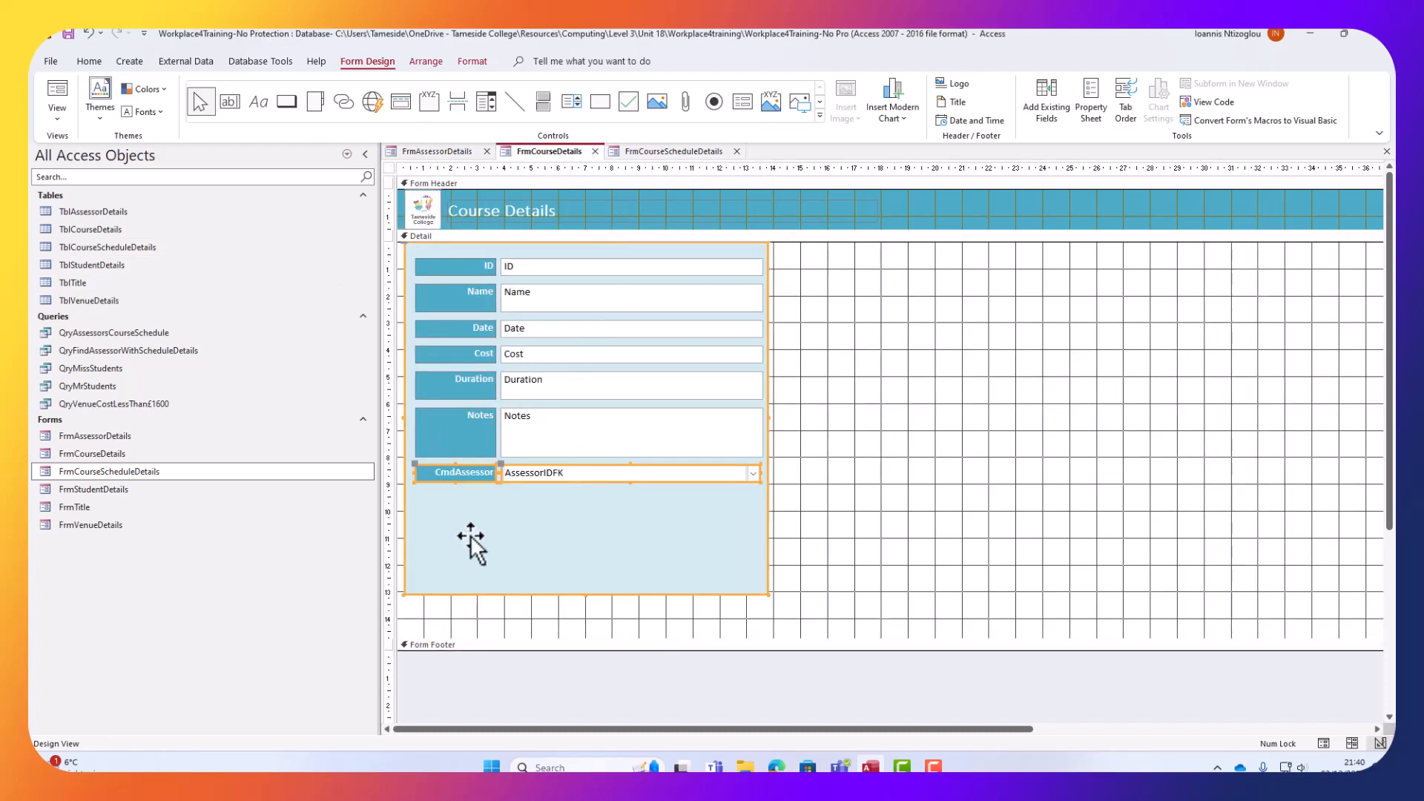
# Rename the CmdAssessor label to 'Assessor' by removing the 'Cmd' prefix.
pyautogui.rightClick(541, 477)
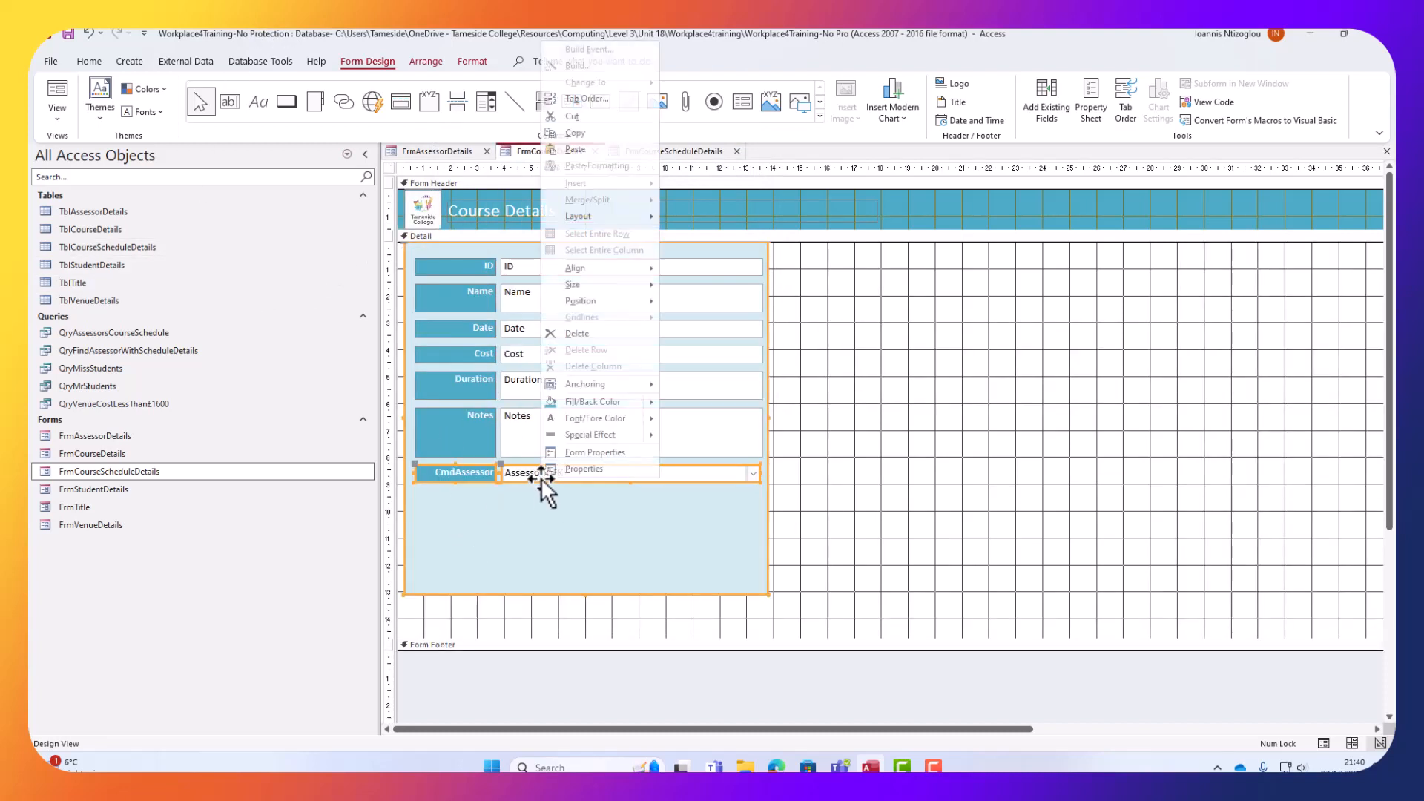
pyautogui.click(446, 473)
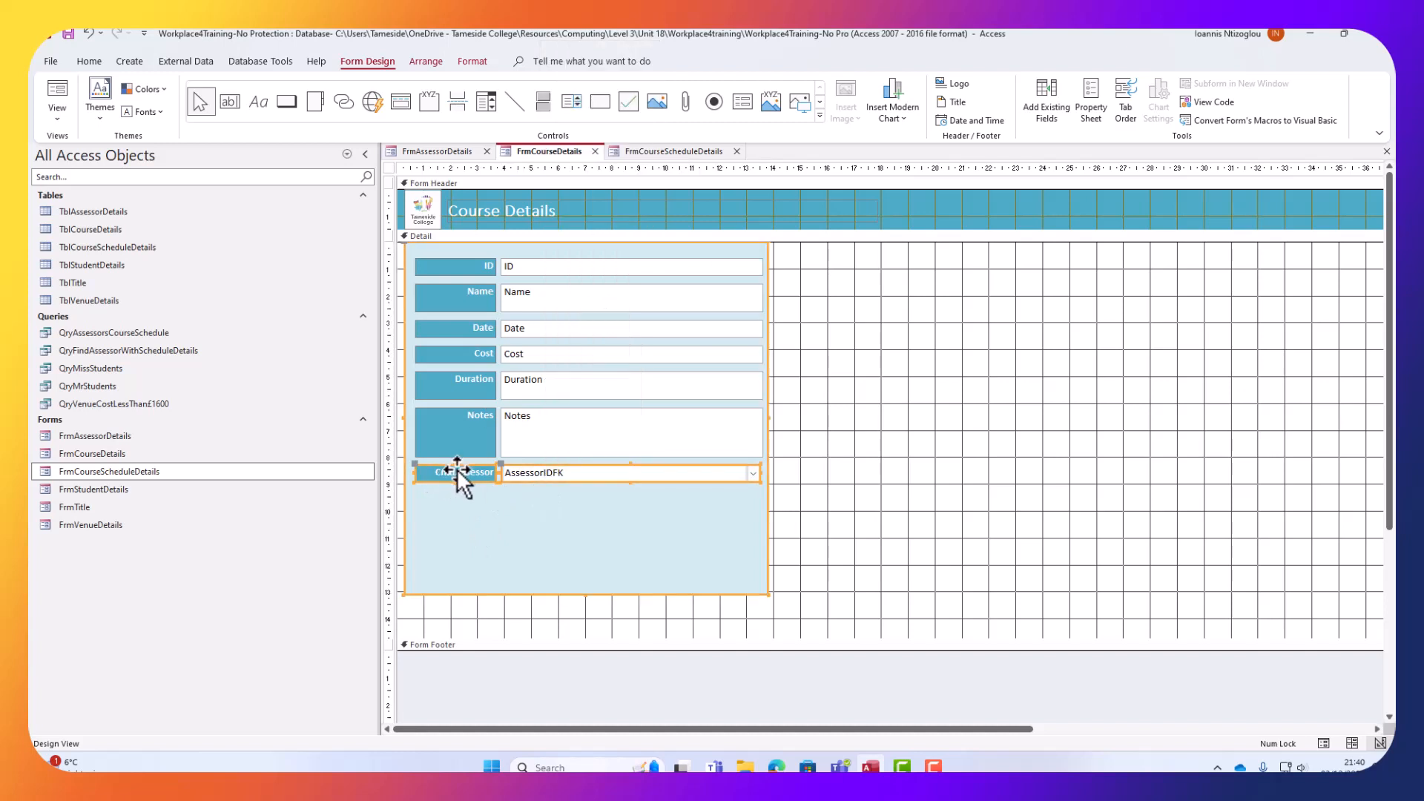
pyautogui.click(675, 492)
pyautogui.click(451, 475)
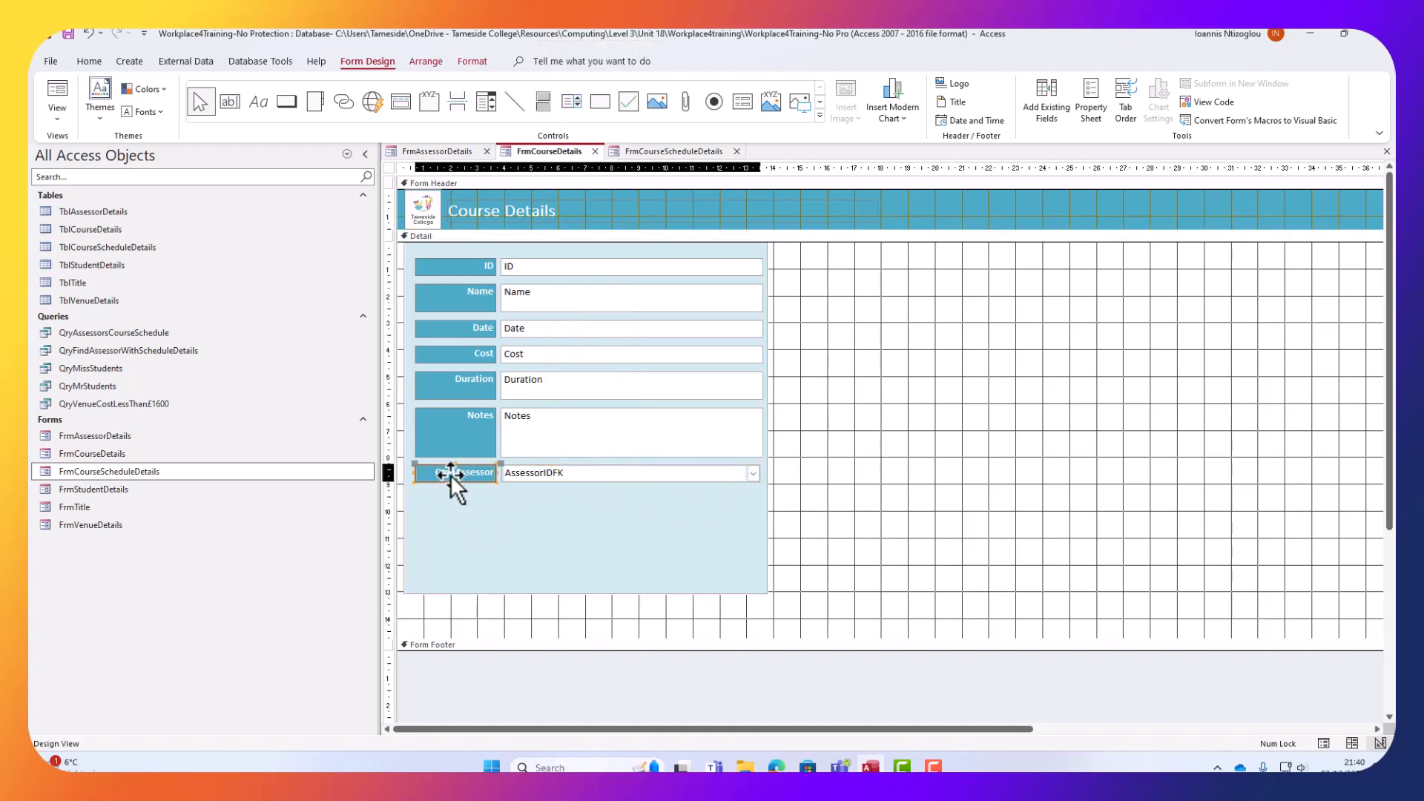
pyautogui.moveTo(456, 472); pyautogui.dragTo(366, 477)
pyautogui.press('BackSpace')
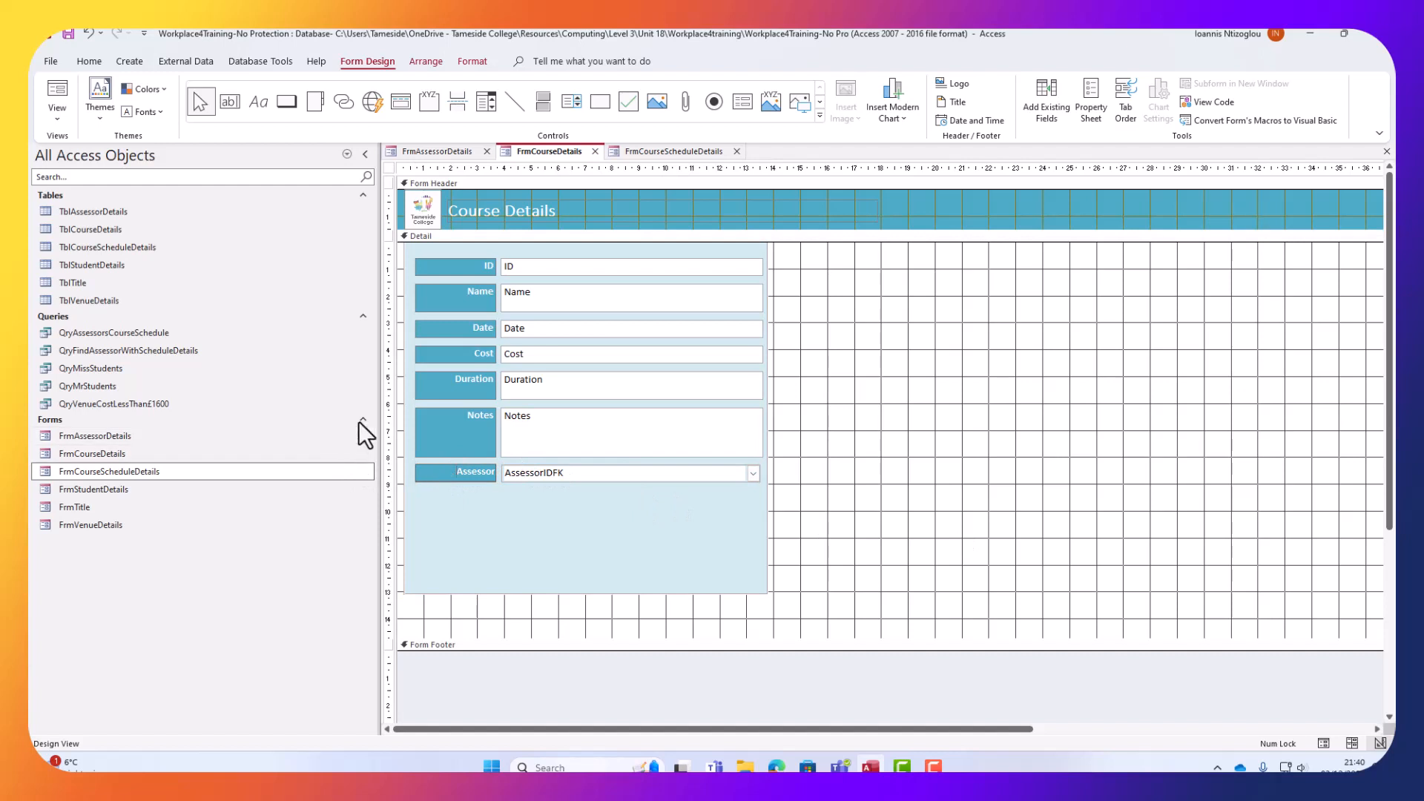
pyautogui.click(1027, 454)
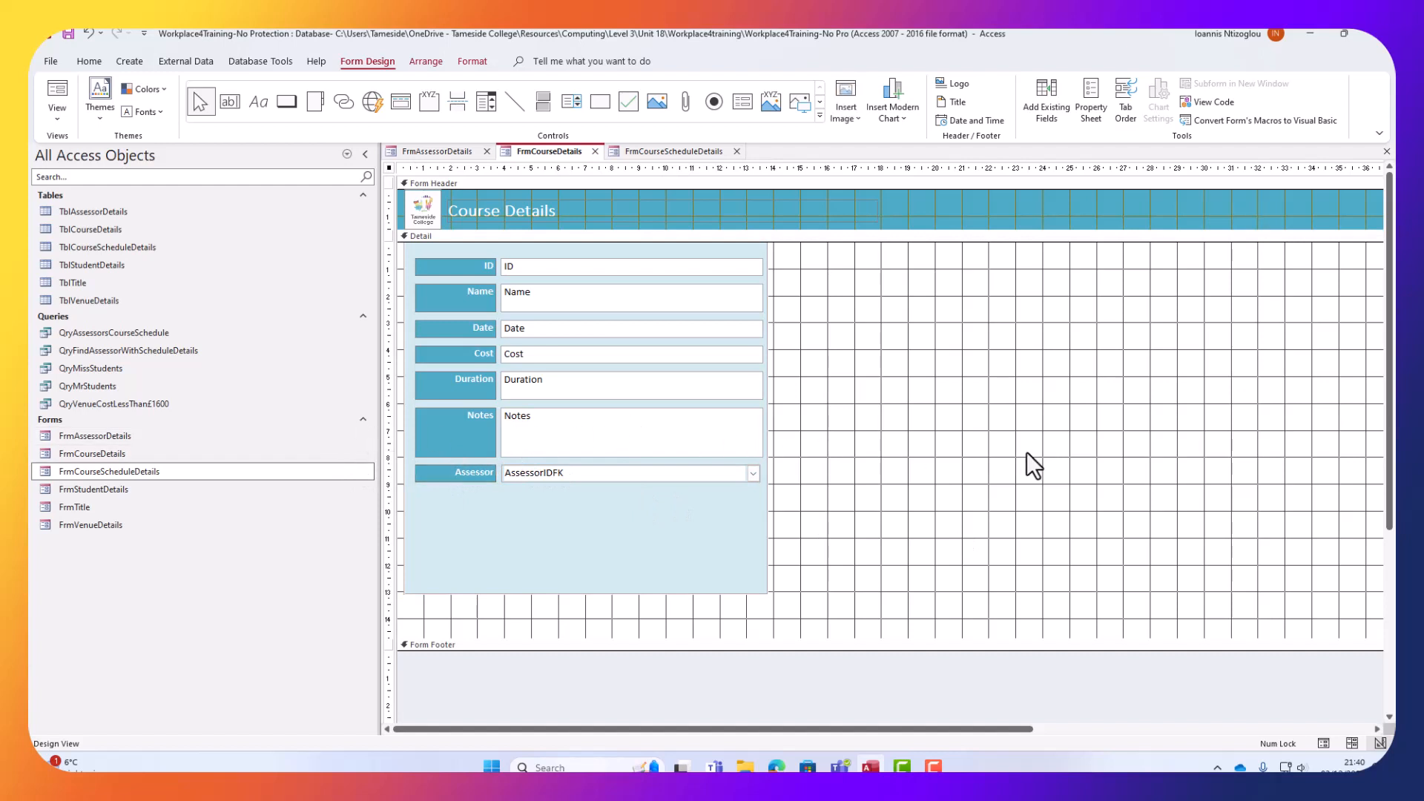
# Copy the Assessor label and AssessorIDFK combo onto the Course Schedule Details form.
pyautogui.click(475, 472)
pyautogui.keyDown('shift'); pyautogui.click(569, 474); pyautogui.keyUp('shift')
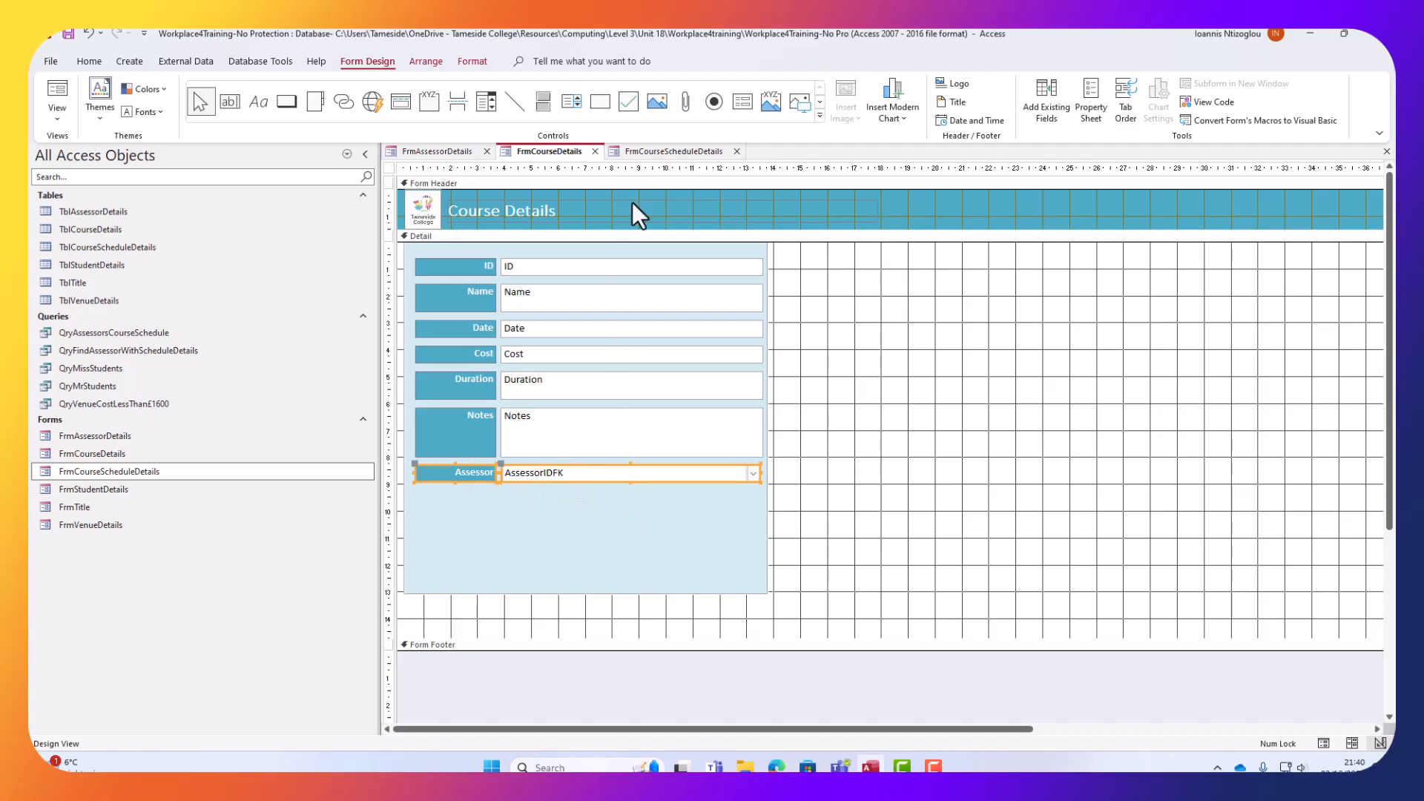
pyautogui.click(647, 149)
pyautogui.hotkey('ctrl', 'v')
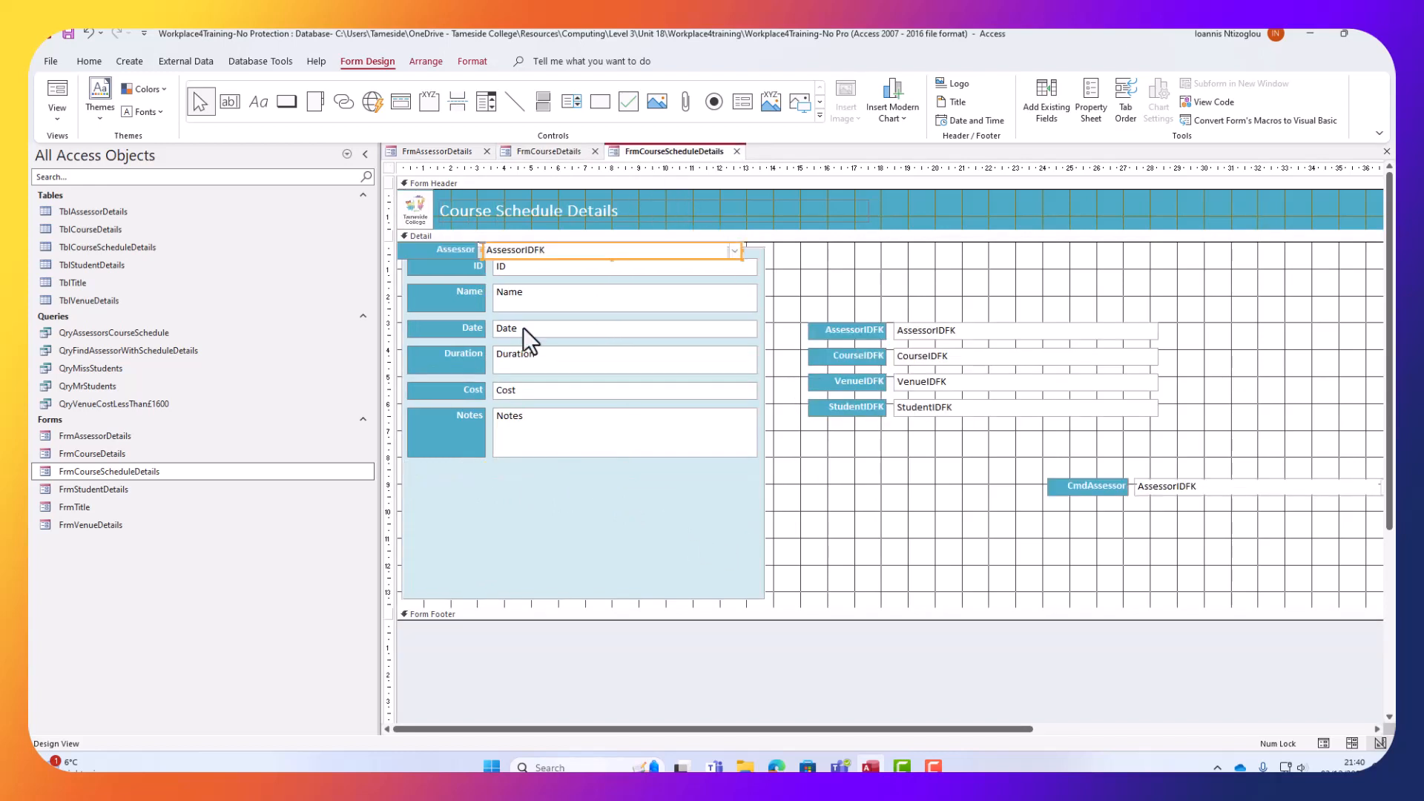
# Drag the ID text box below Notes and preview the schedule form in Form View.
pyautogui.click(527, 265)
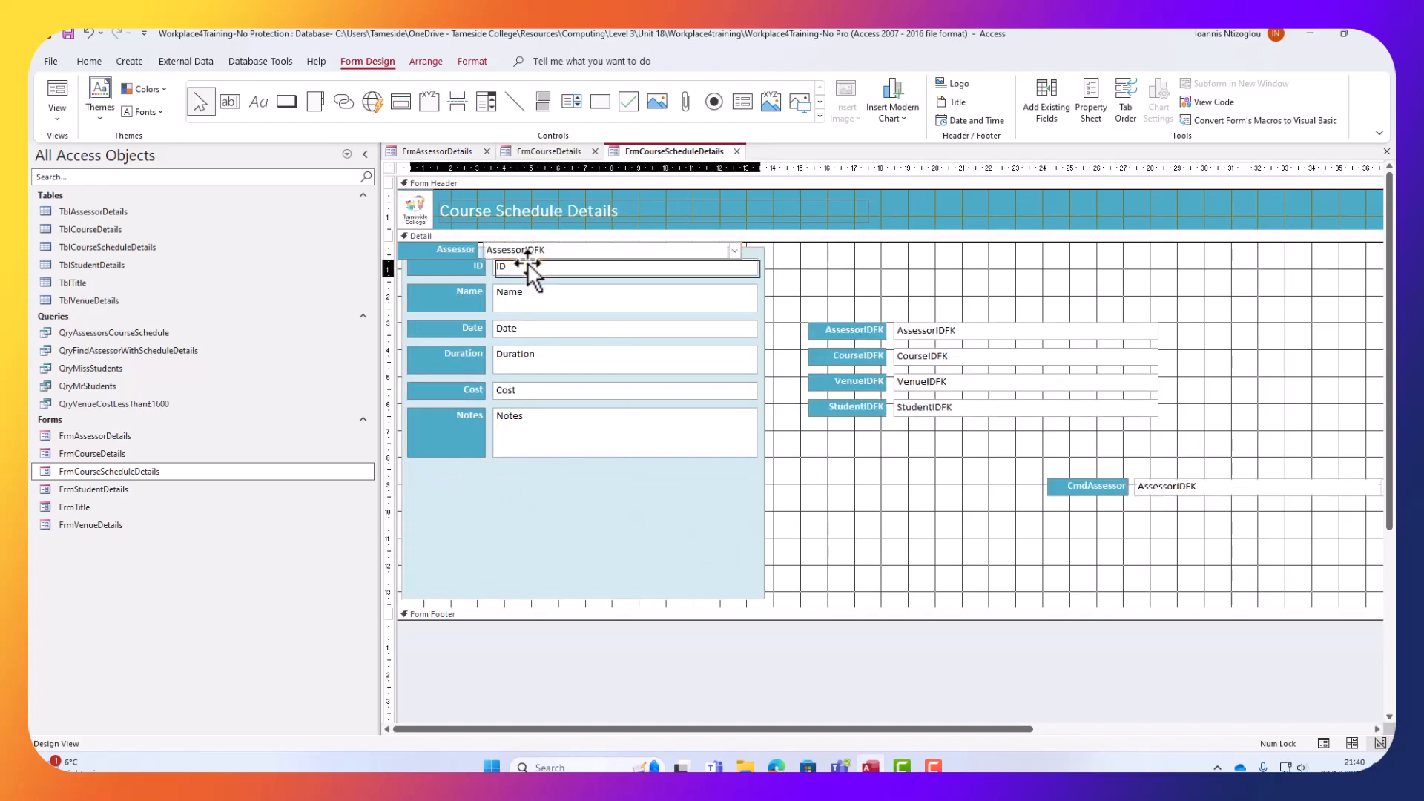
pyautogui.moveTo(527, 263); pyautogui.dragTo(526, 468)
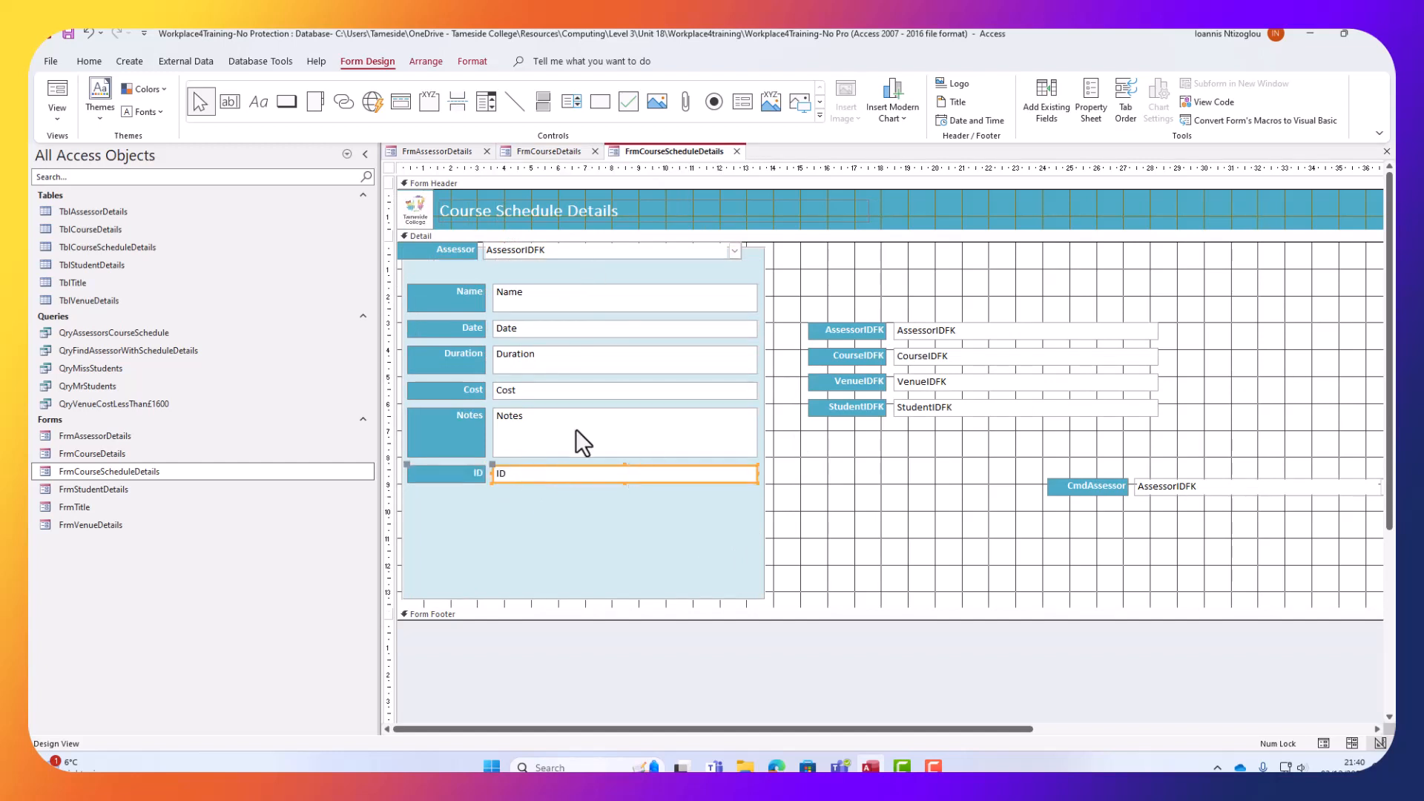
pyautogui.click(48, 110)
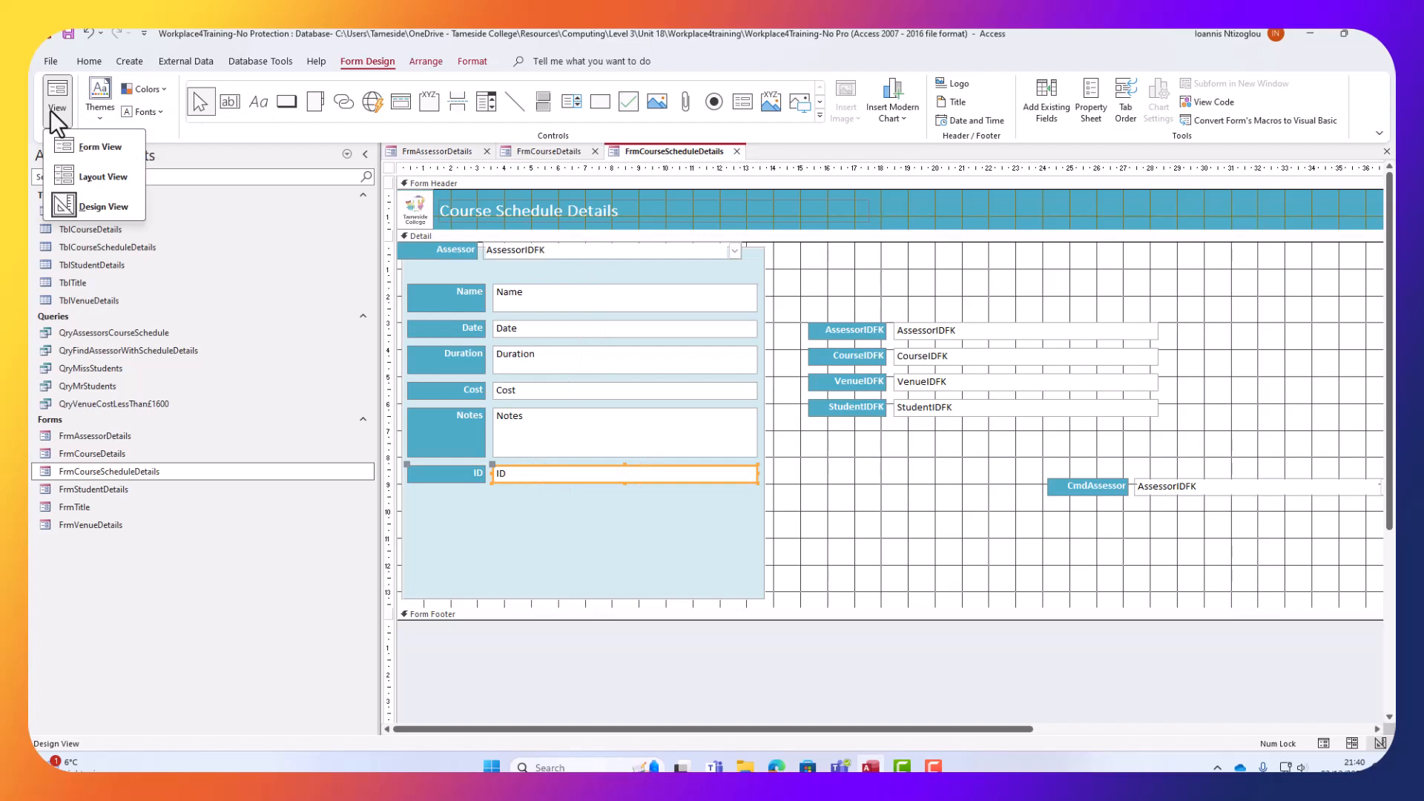
pyautogui.click(97, 149)
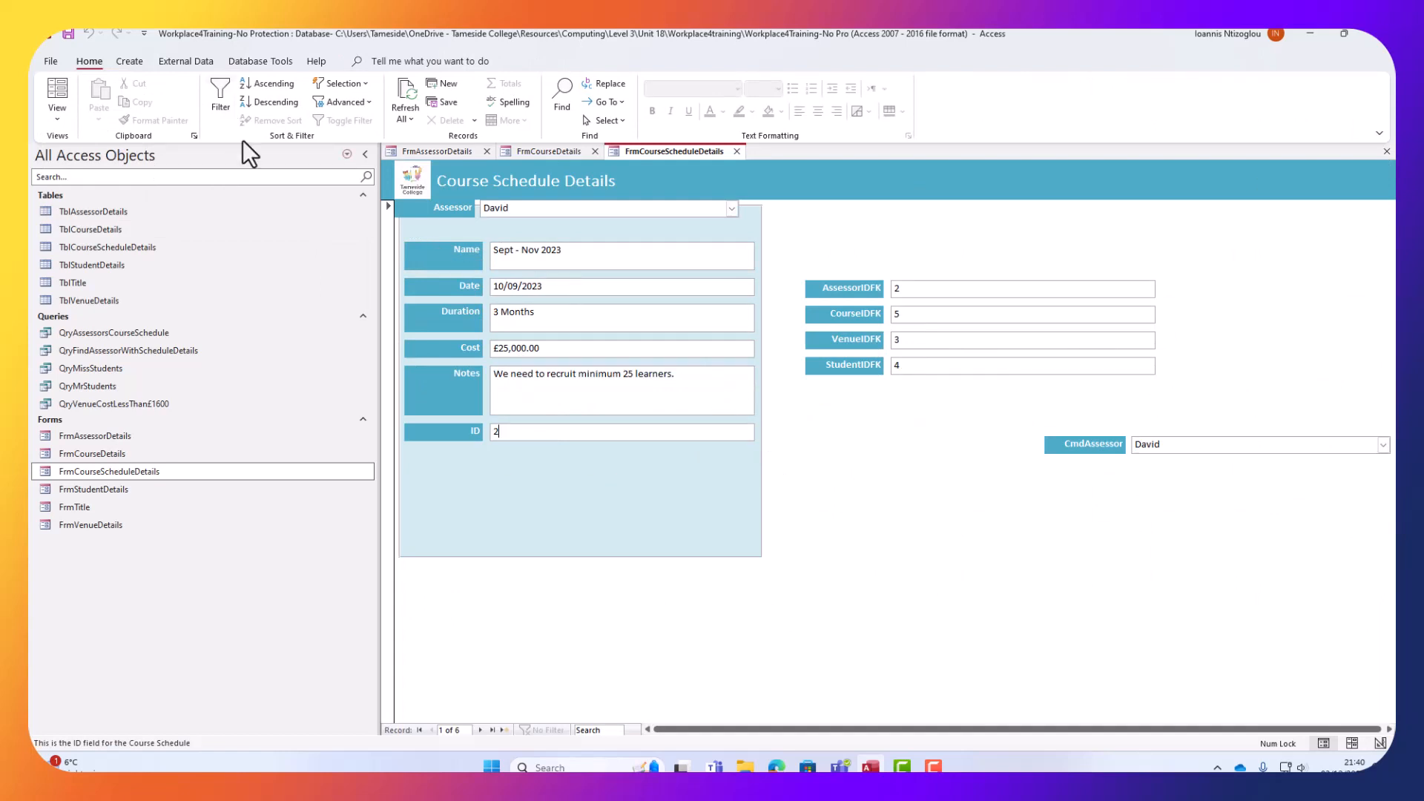
# Return the schedule form to Design View and compare its layout with FrmCourseDetails.
pyautogui.click(59, 117)
pyautogui.click(103, 208)
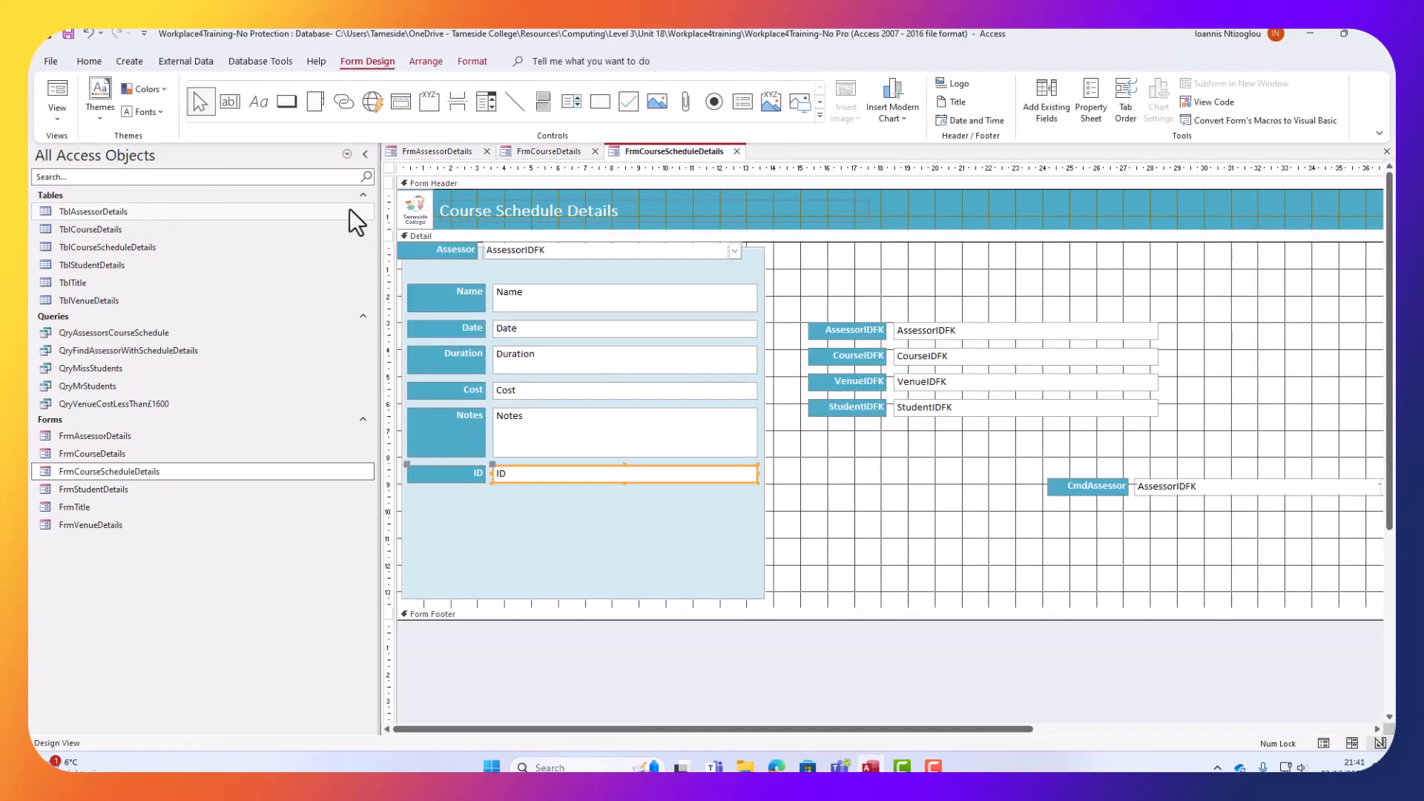
pyautogui.click(536, 153)
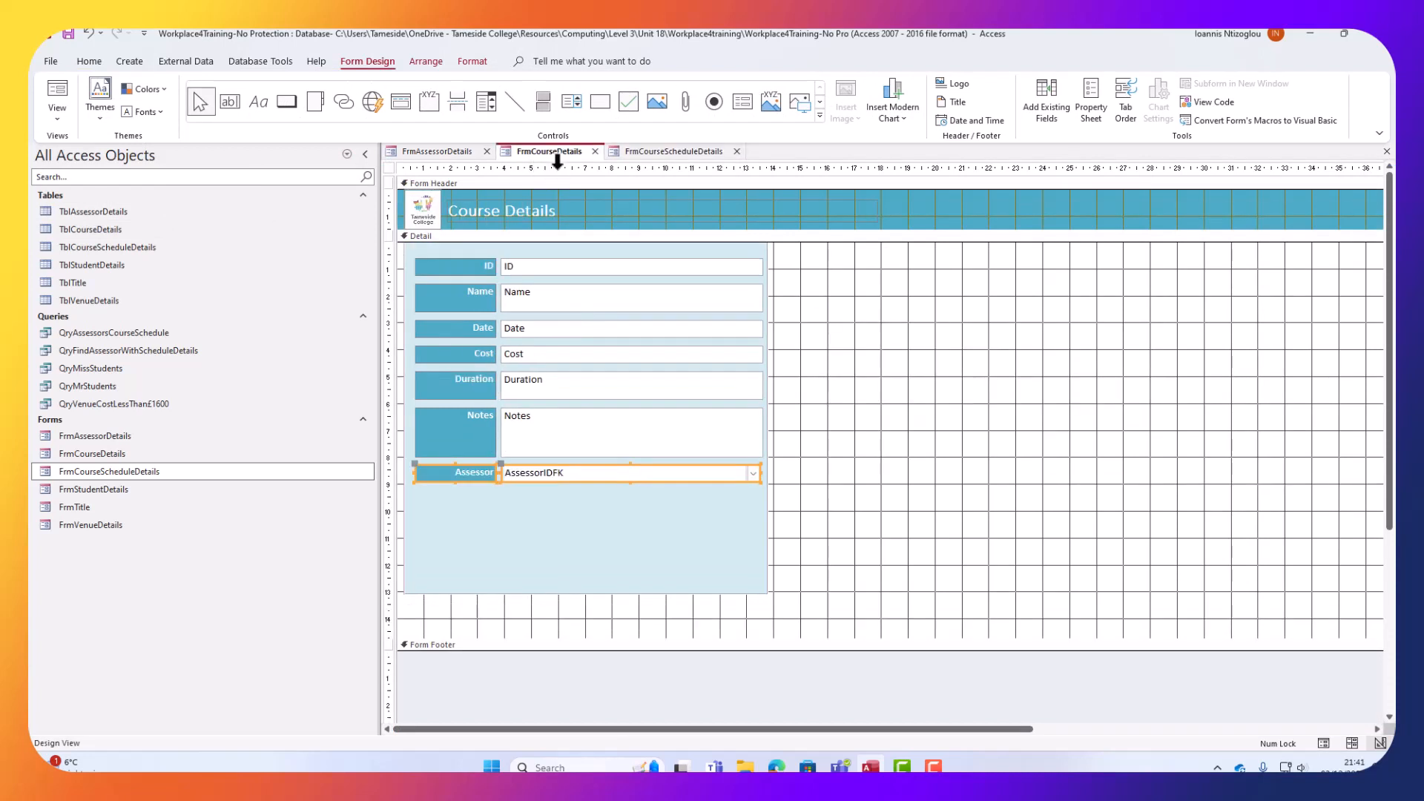
pyautogui.click(839, 375)
pyautogui.click(586, 477)
pyautogui.keyDown('shift'); pyautogui.click(451, 465); pyautogui.keyUp('shift')
pyautogui.click(688, 152)
# Move the ID field back to the top and place the Assessor lookup below Notes.
pyautogui.click(668, 478)
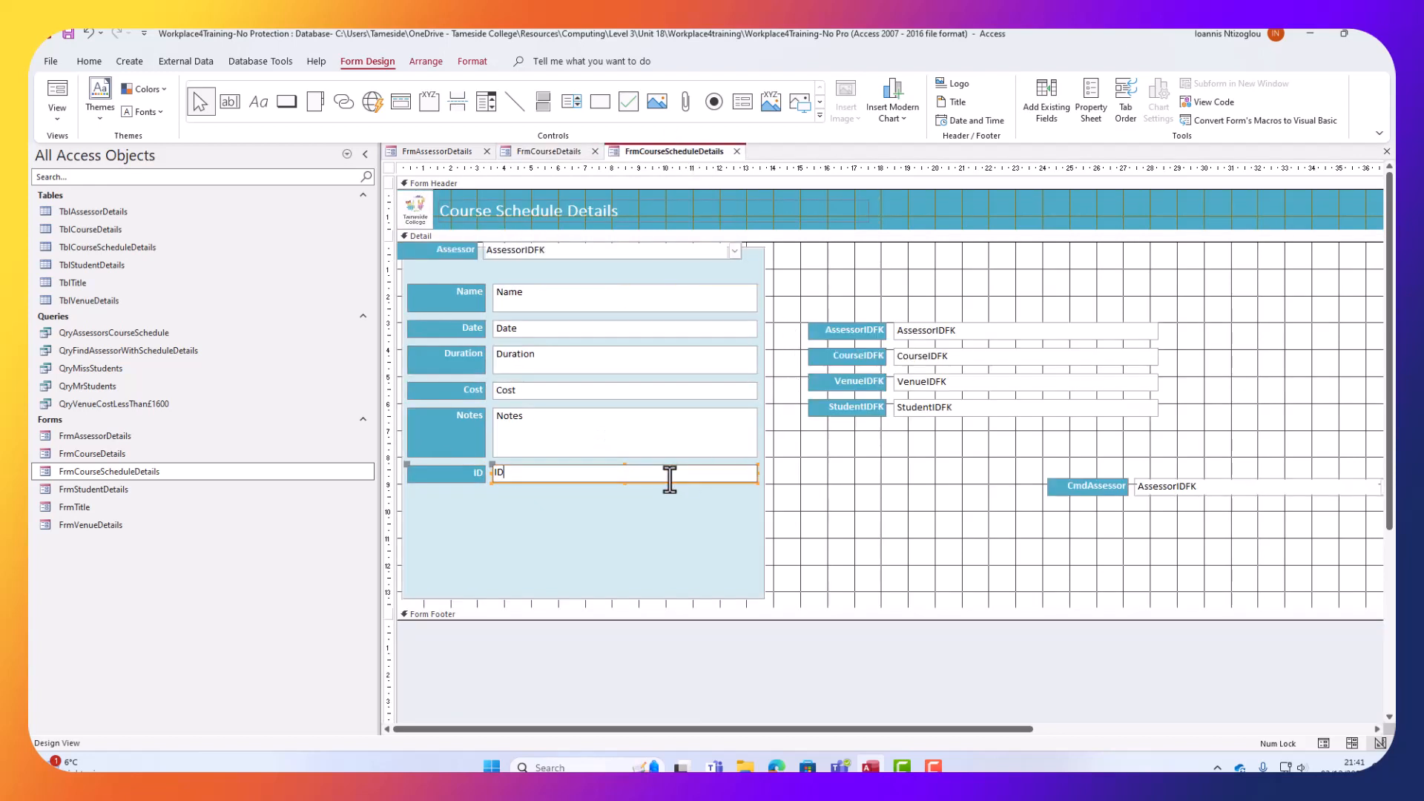
pyautogui.click(448, 464)
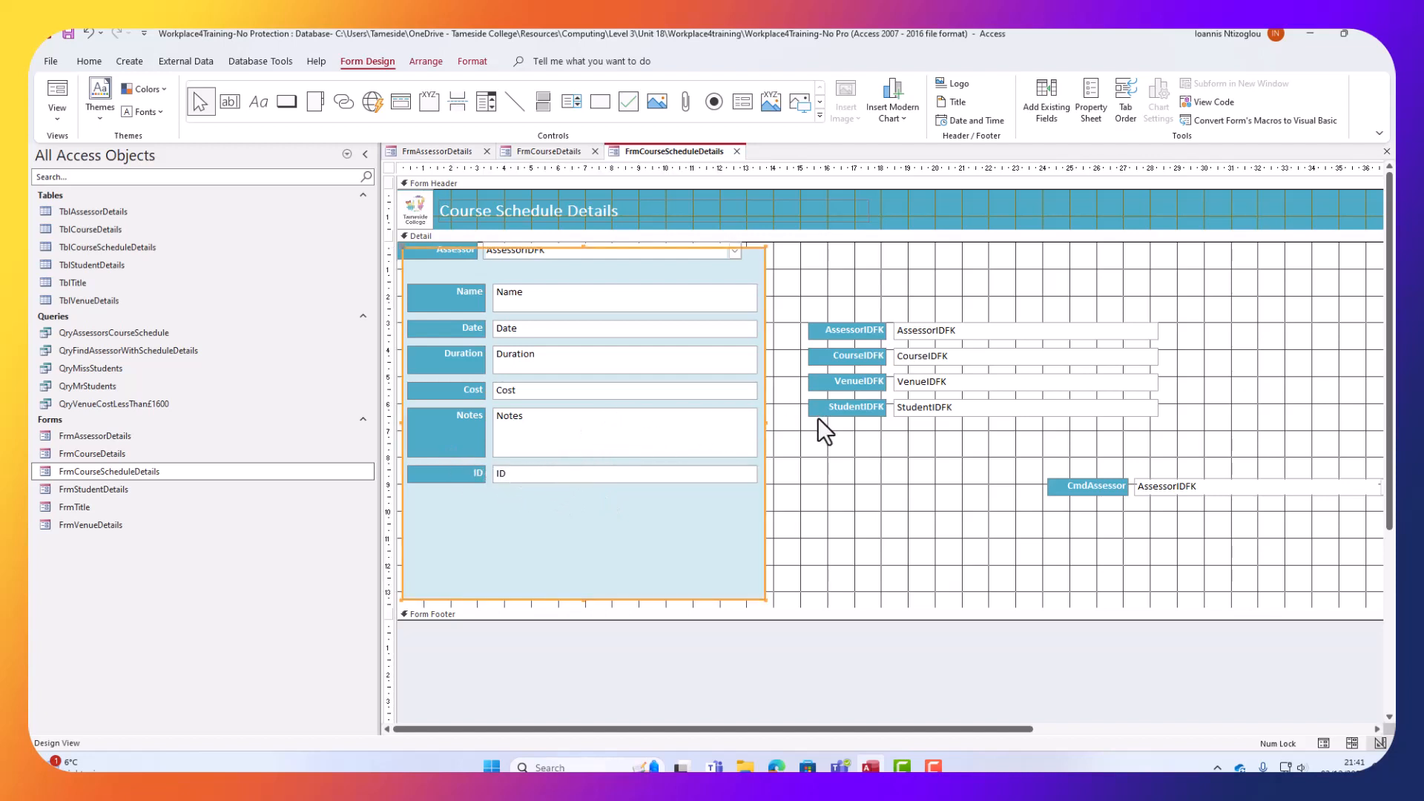
pyautogui.hotkey('ctrl', 'z')
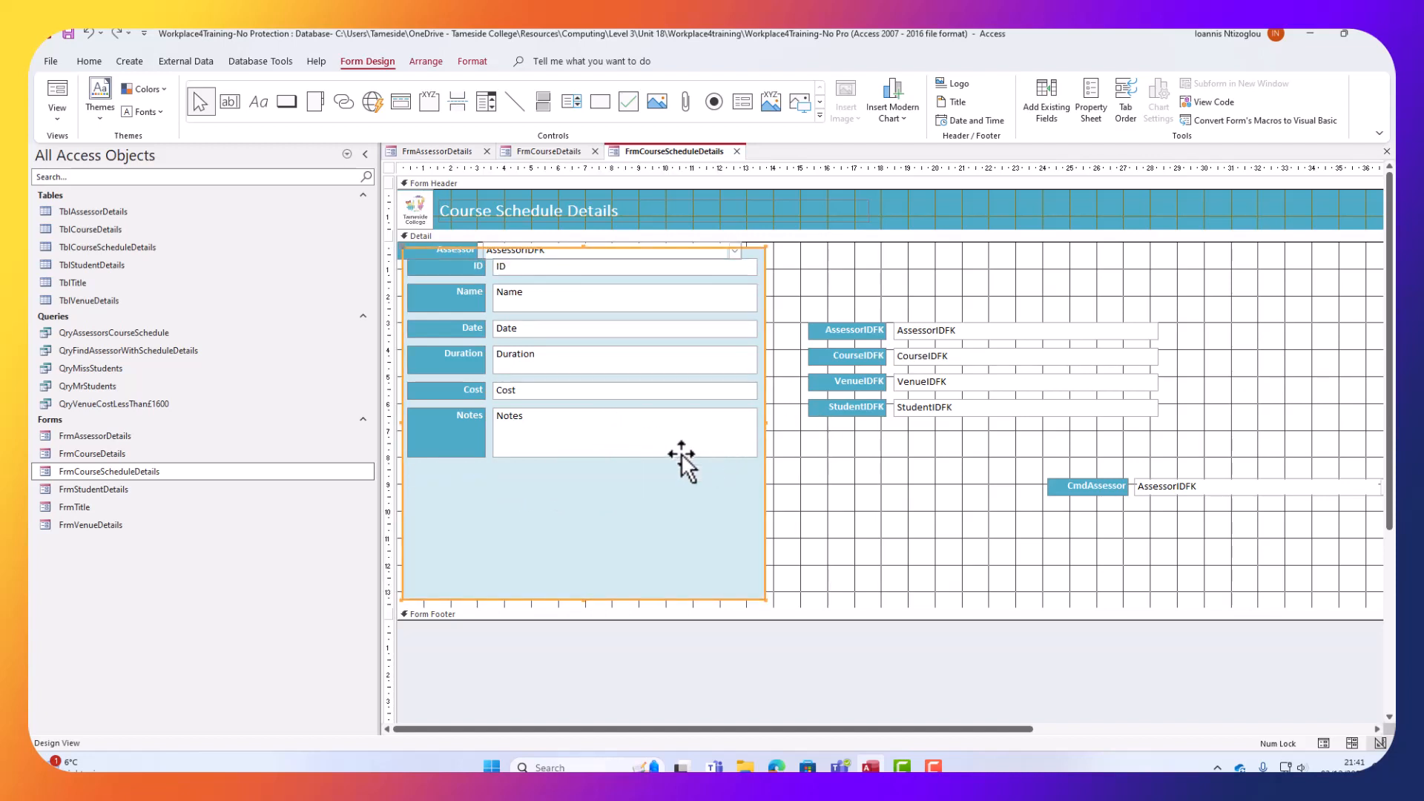
pyautogui.click(808, 280)
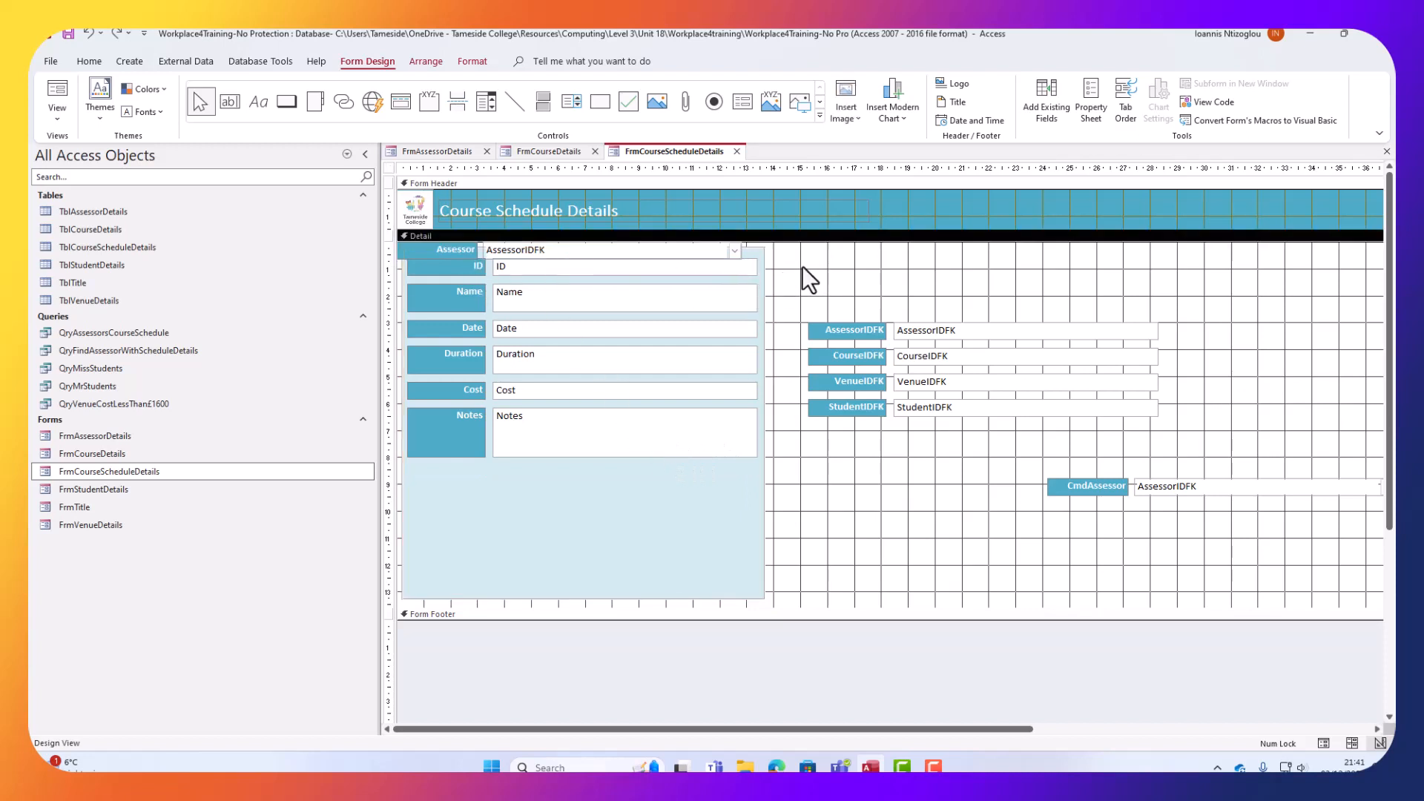
pyautogui.click(708, 255)
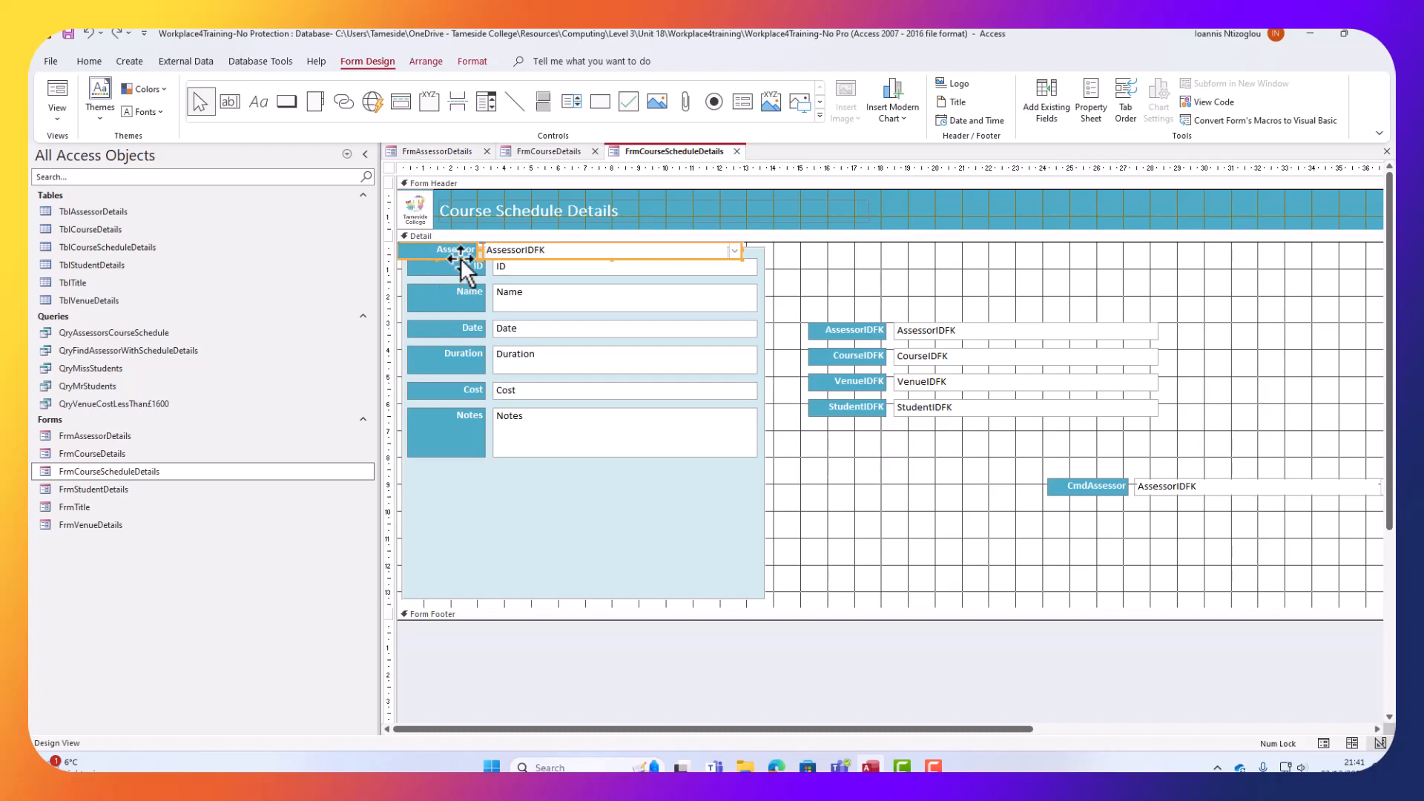
pyautogui.moveTo(460, 257); pyautogui.dragTo(471, 474)
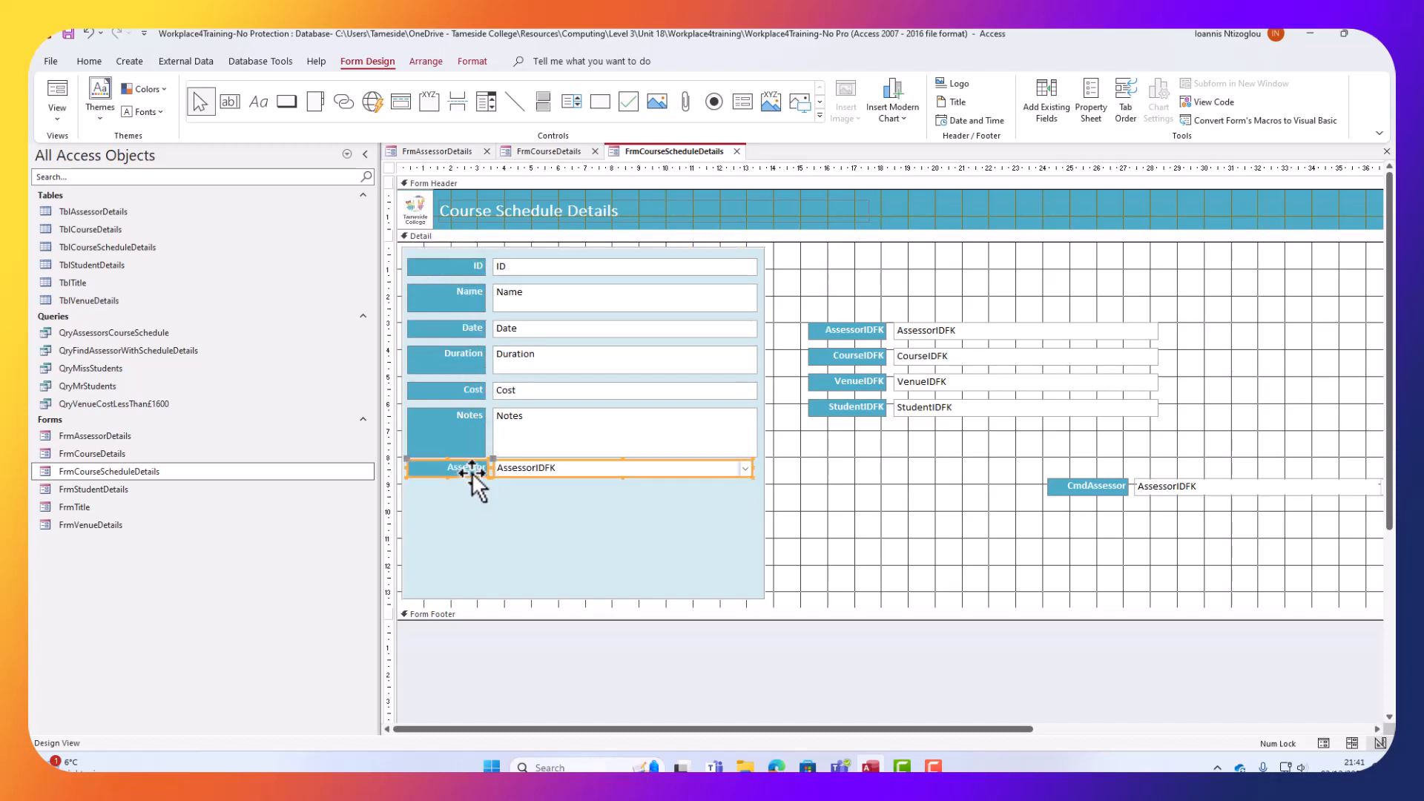
pyautogui.click(803, 491)
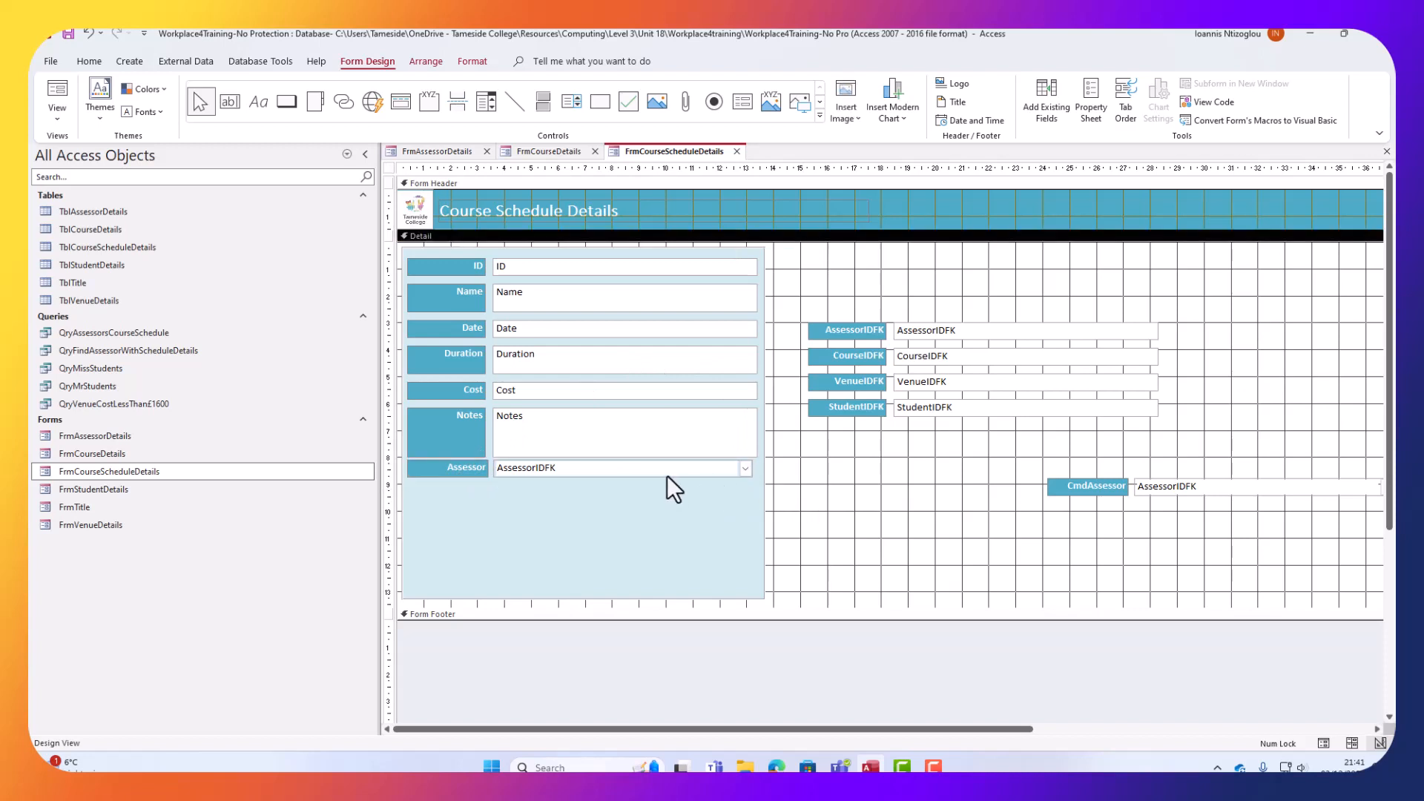
pyautogui.click(64, 118)
# In Form View, try Alex and Vicky in the Assessor combo, then set it to John.
pyautogui.click(102, 147)
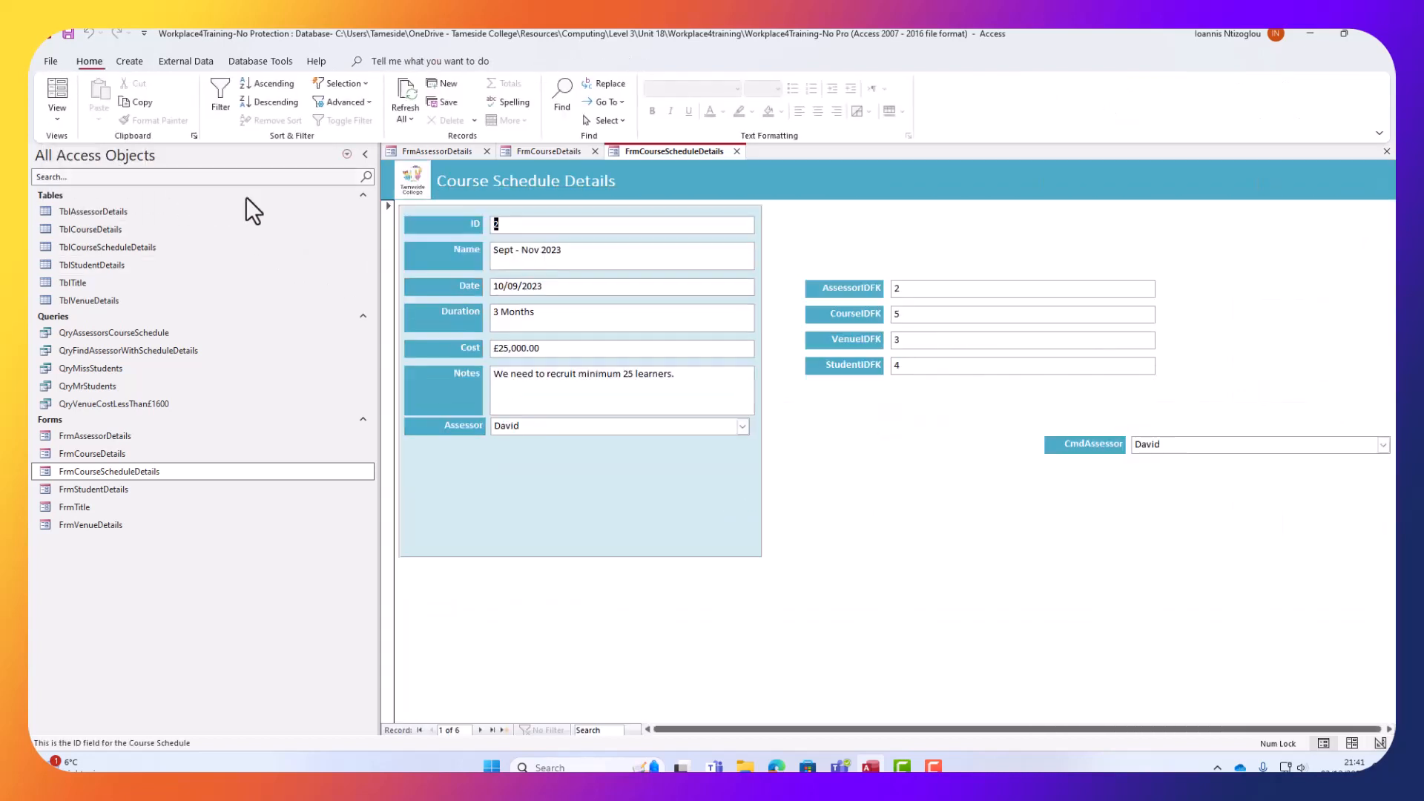
pyautogui.click(743, 427)
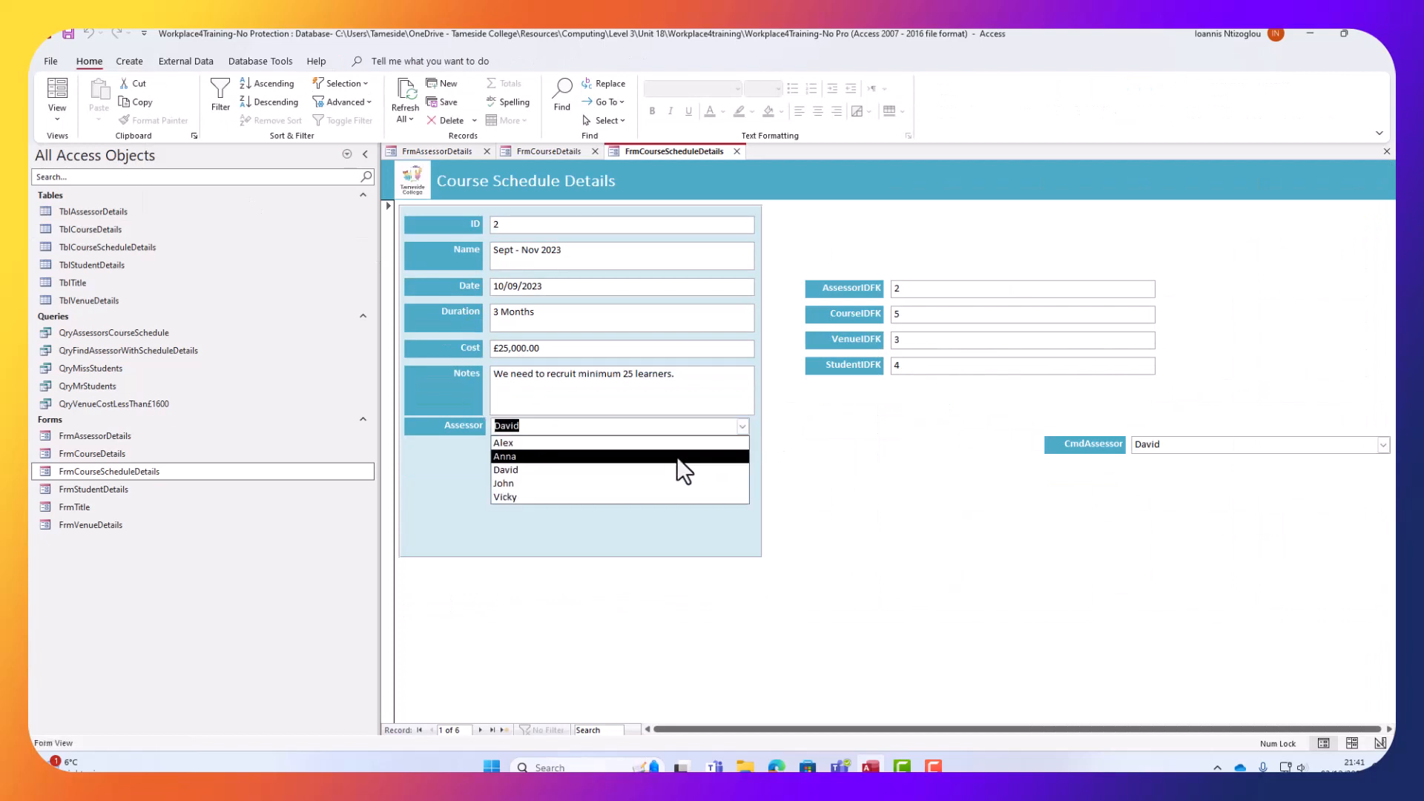
pyautogui.click(663, 445)
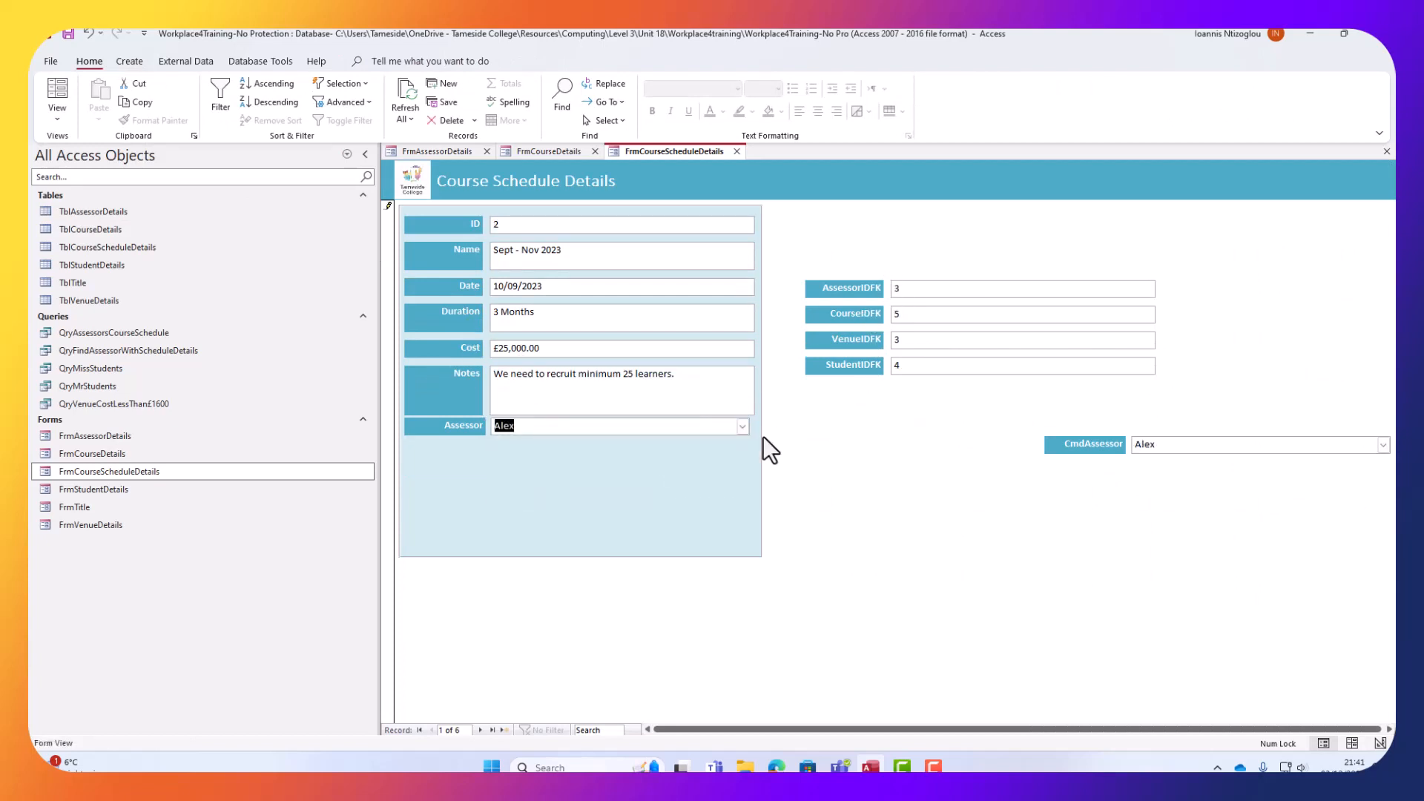
pyautogui.click(737, 426)
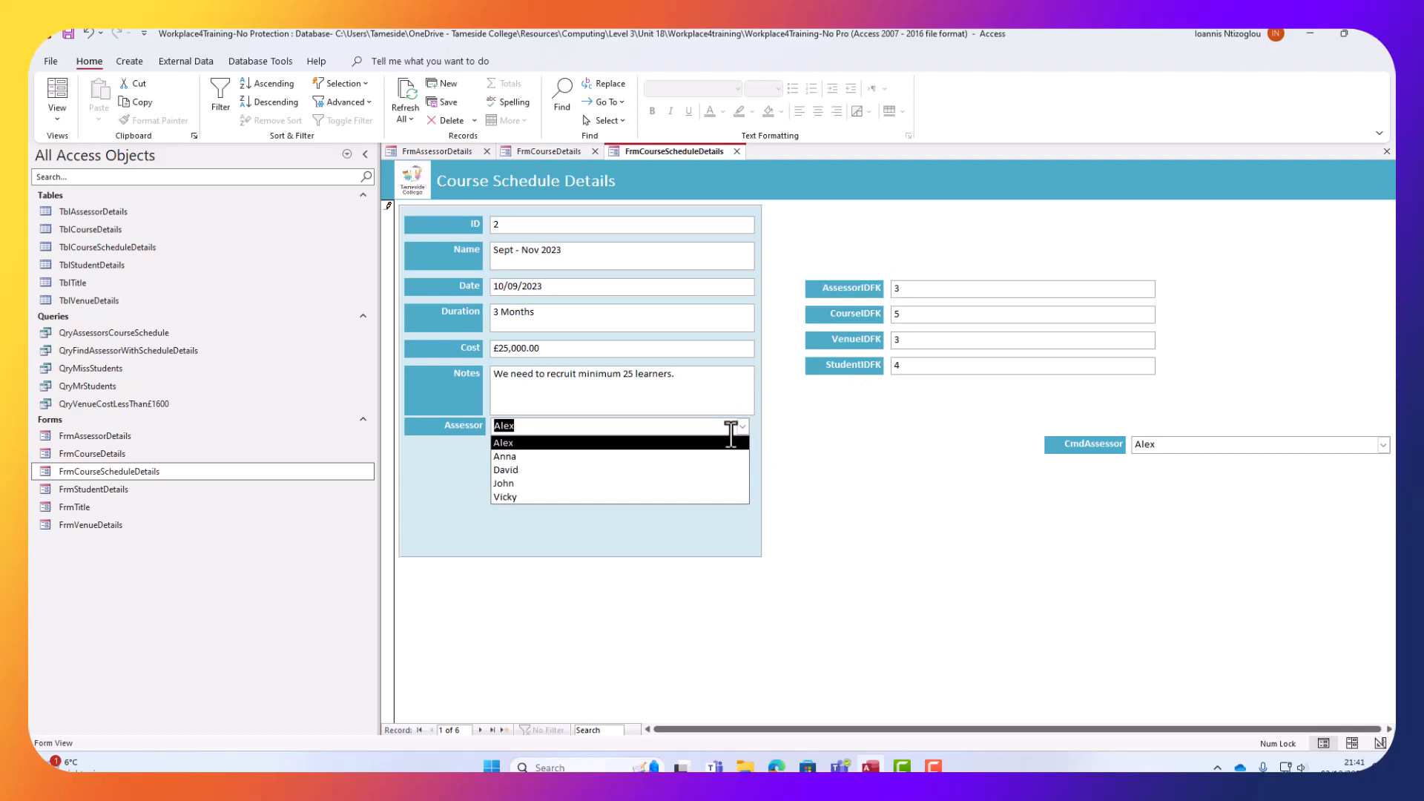
pyautogui.click(674, 493)
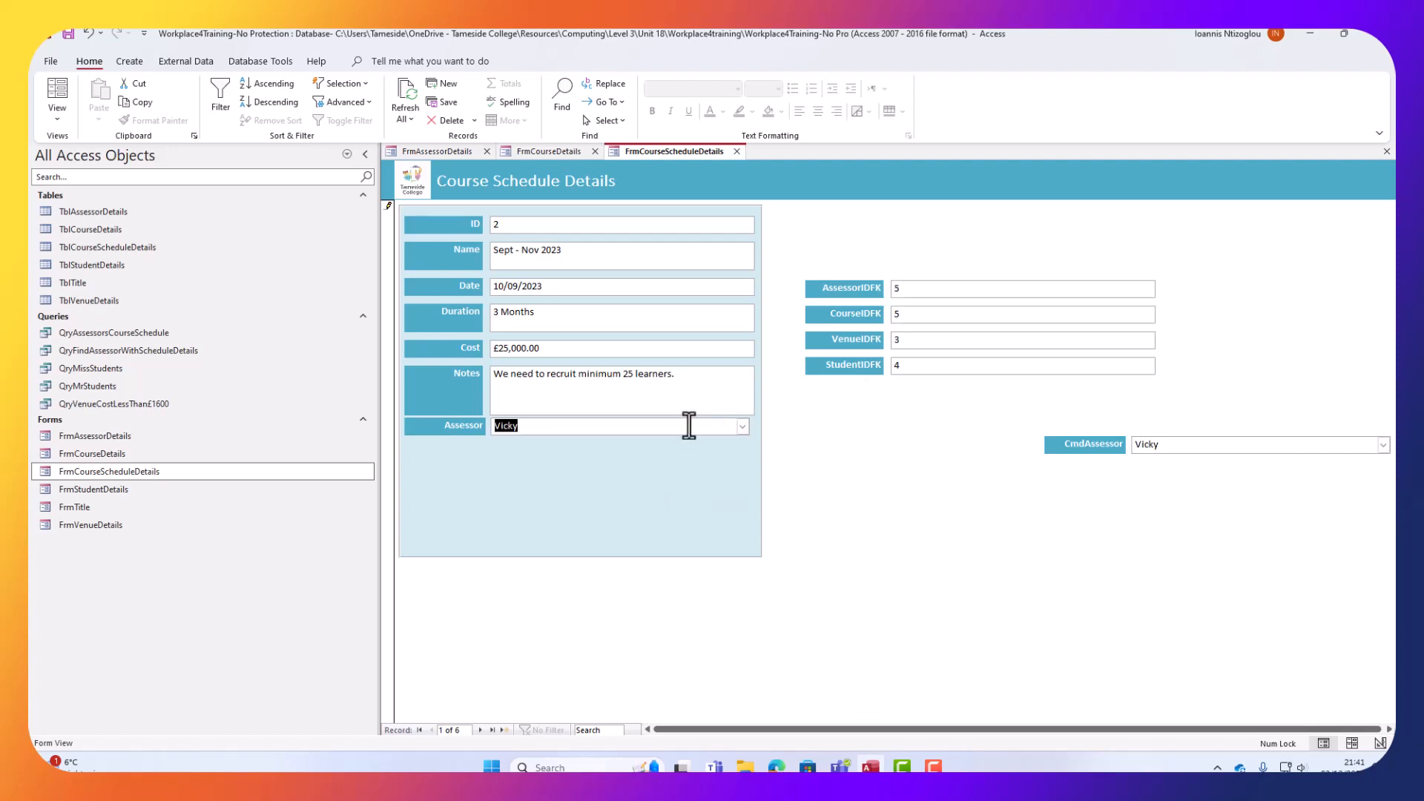
pyautogui.click(742, 427)
pyautogui.click(668, 484)
pyautogui.click(58, 119)
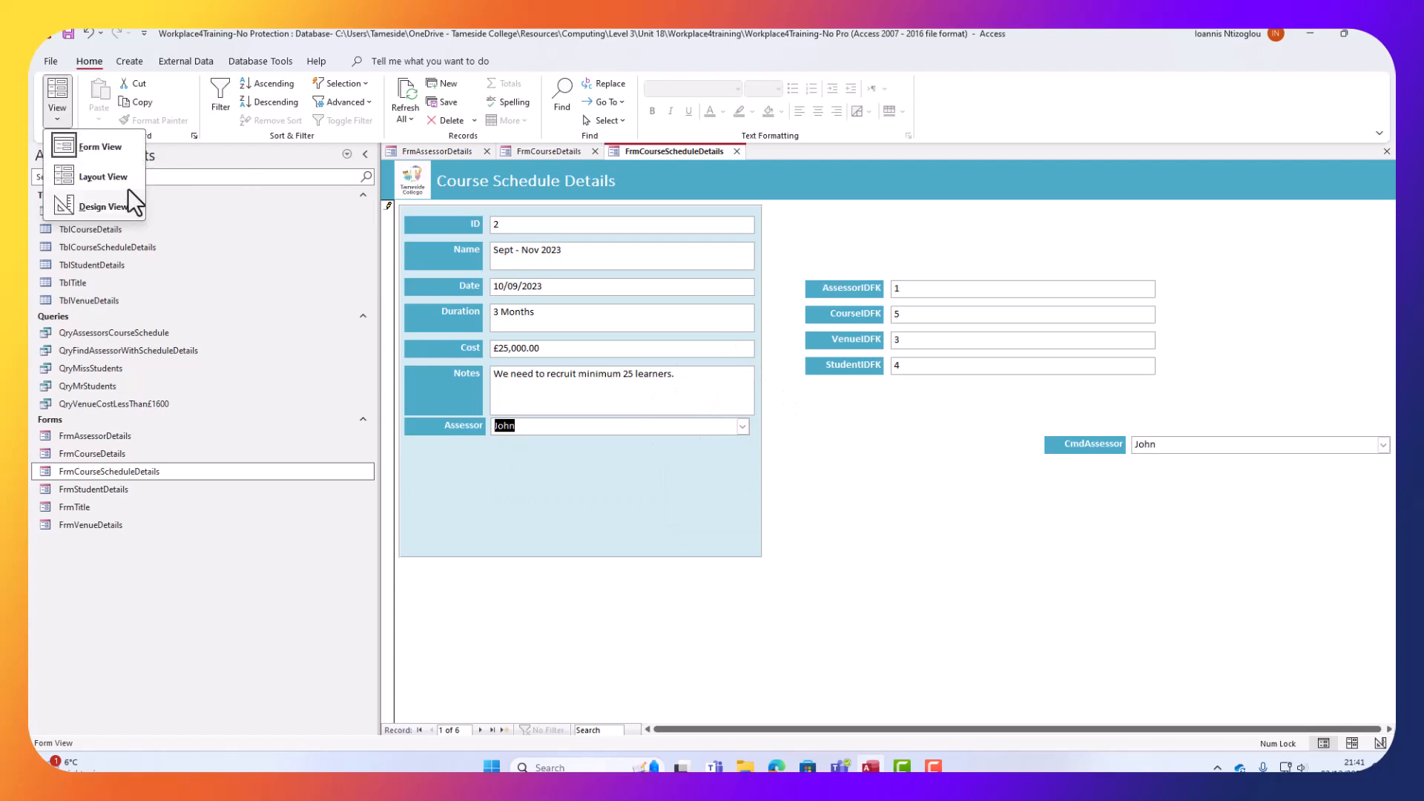
# In Design View, delete the CmdAssessor controls and the standalone AssessorIDFK label and text box.
pyautogui.click(104, 206)
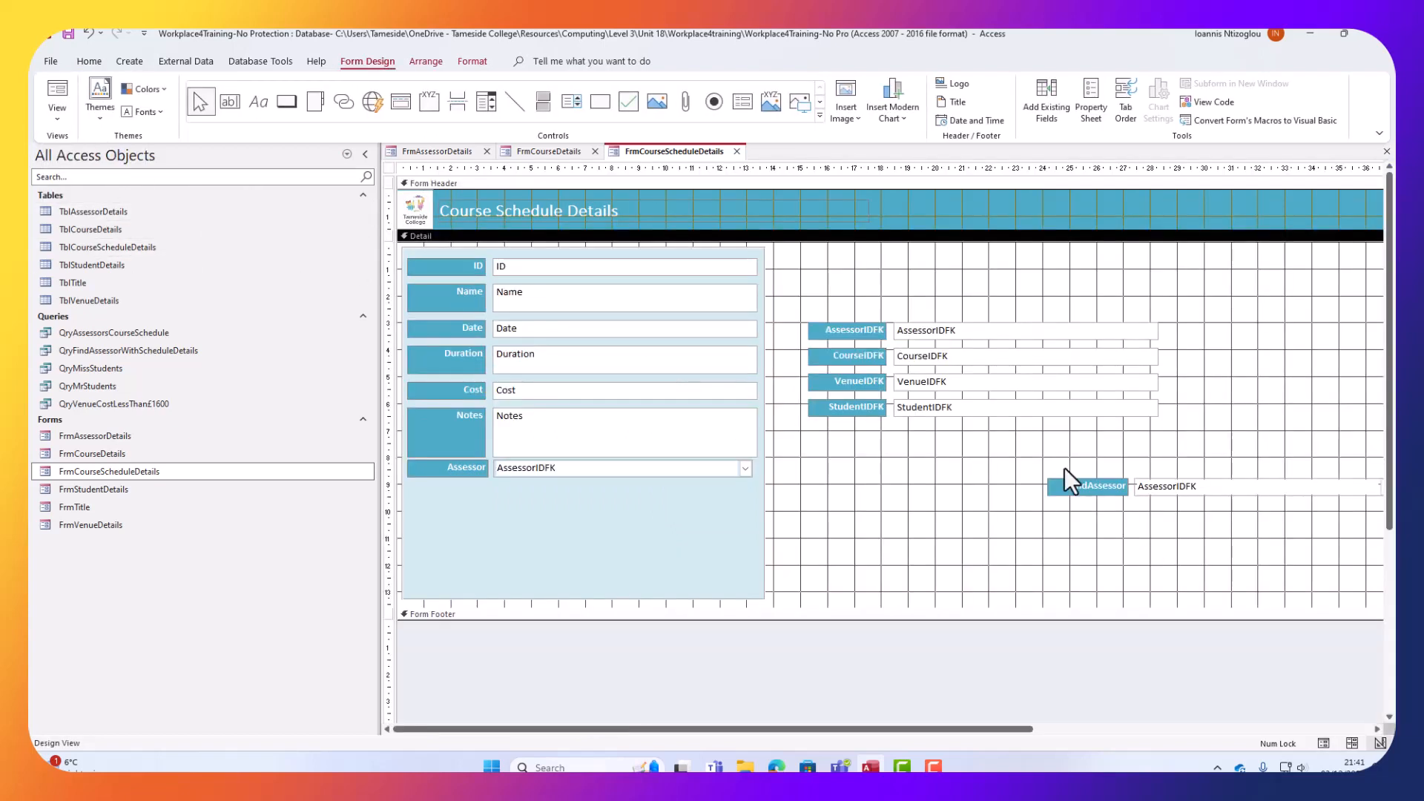
pyautogui.moveTo(1066, 467); pyautogui.dragTo(1209, 523)
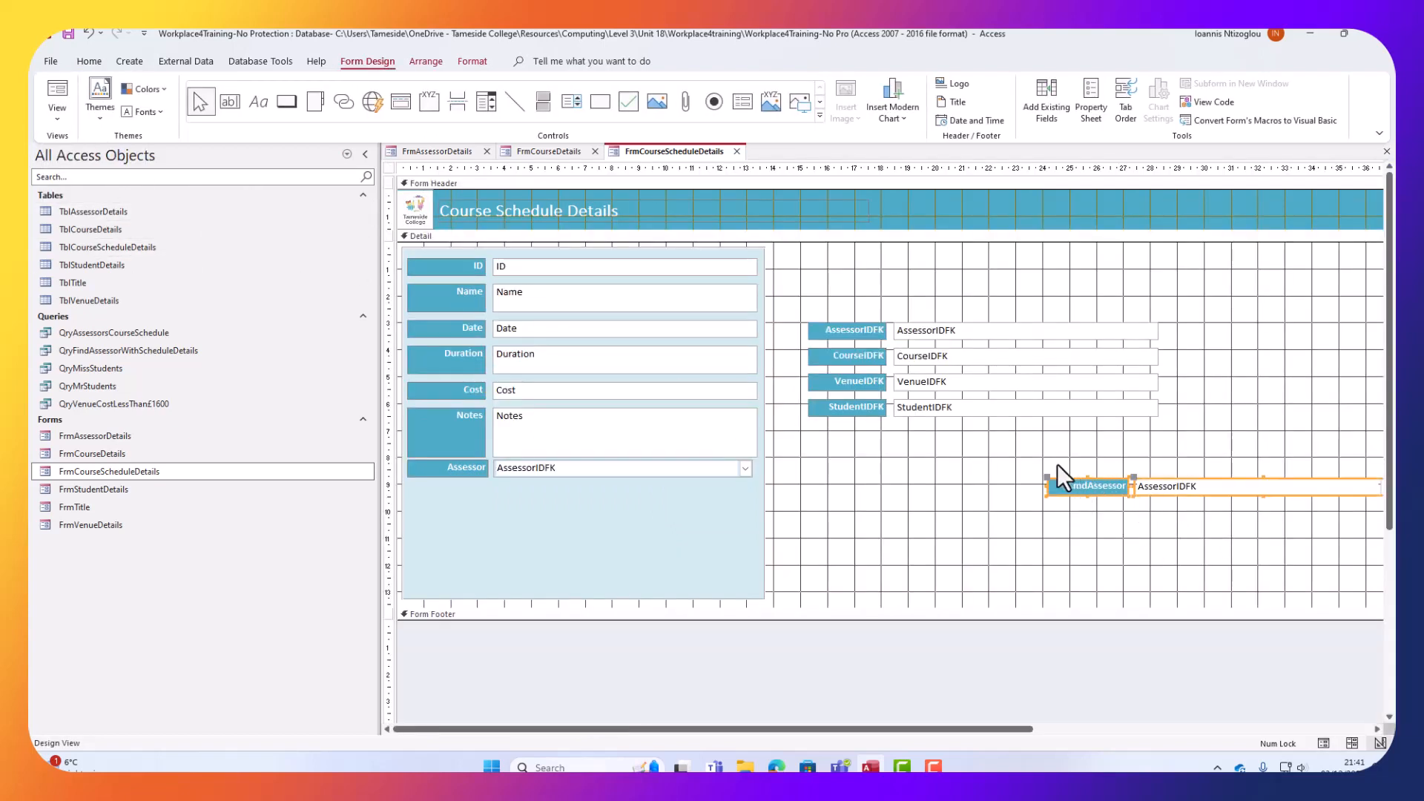
pyautogui.press('Delete')
pyautogui.moveTo(840, 295); pyautogui.dragTo(929, 331)
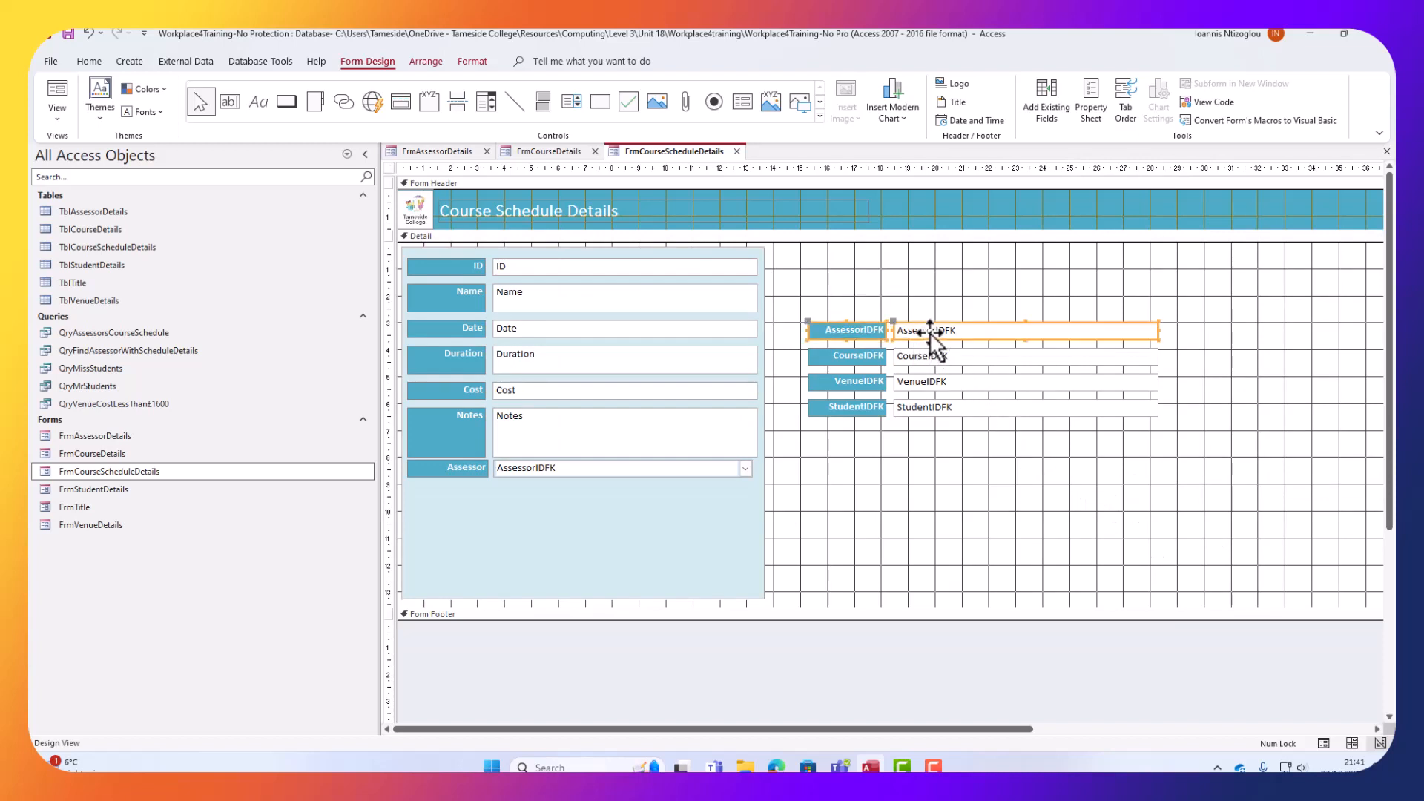
pyautogui.press('Delete')
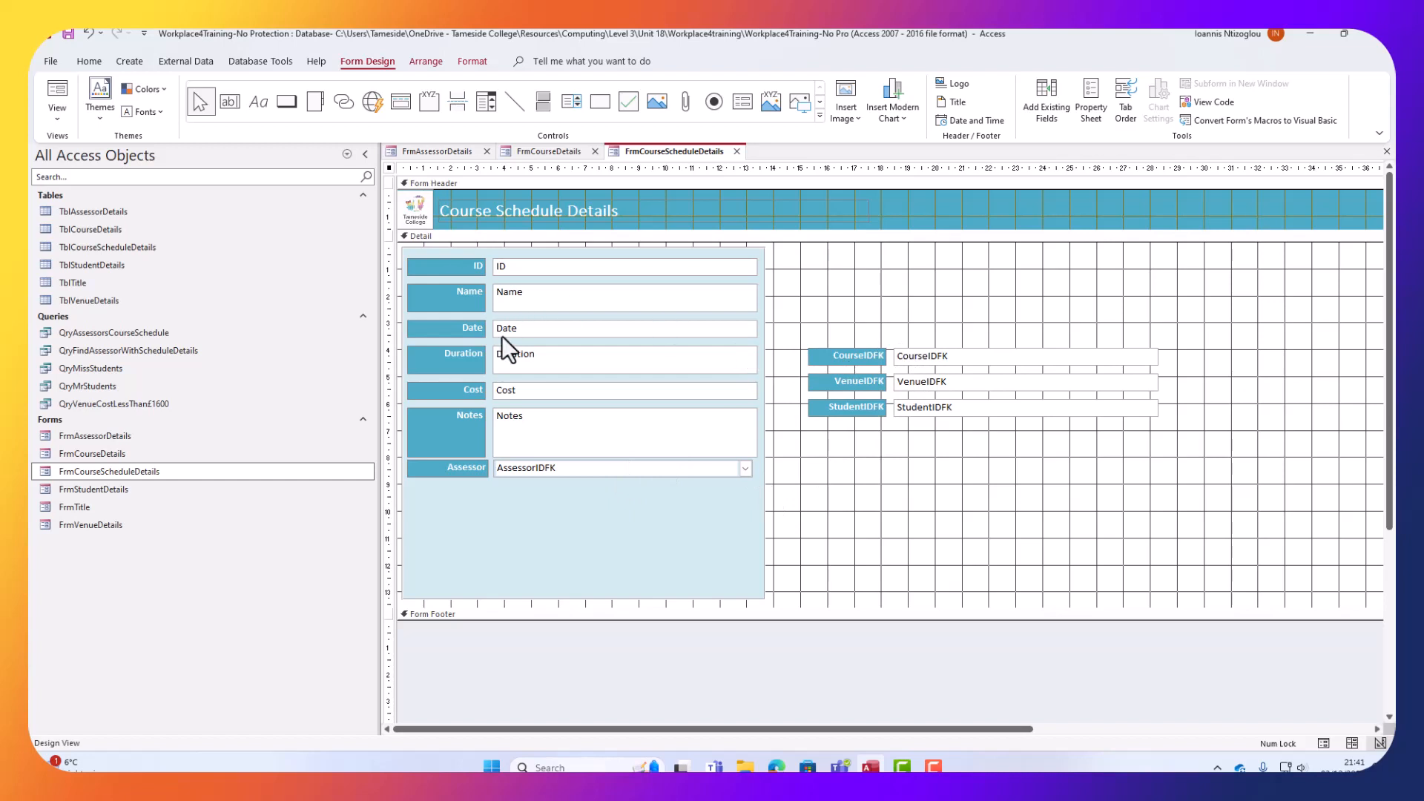
pyautogui.click(487, 106)
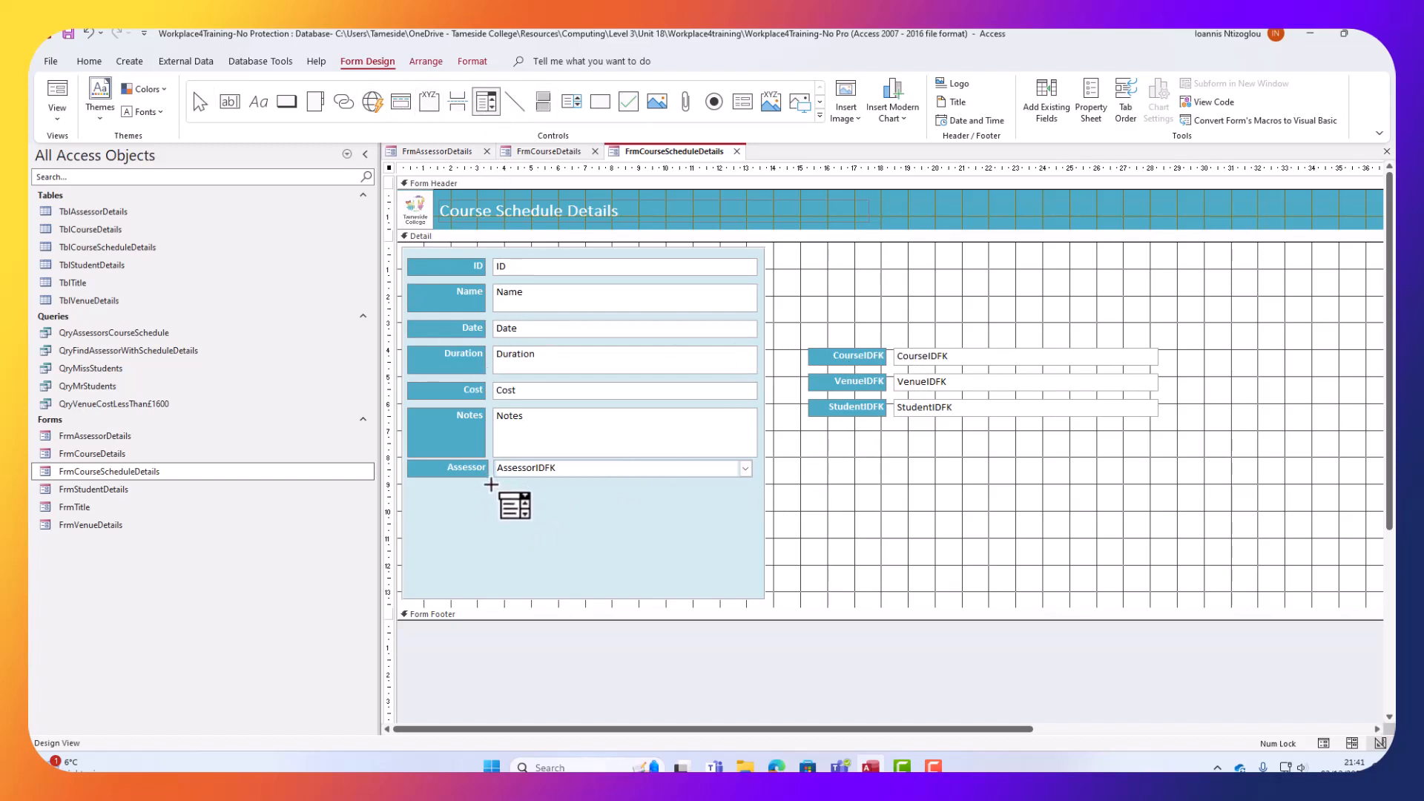
# Draw a combo box below Assessor listing TblCourseDetails Name values, sorted by Name ascending.
pyautogui.moveTo(556, 507)
pyautogui.mouseDown()
pyautogui.moveTo(735, 536)
pyautogui.moveTo(752, 504)
pyautogui.mouseUp()
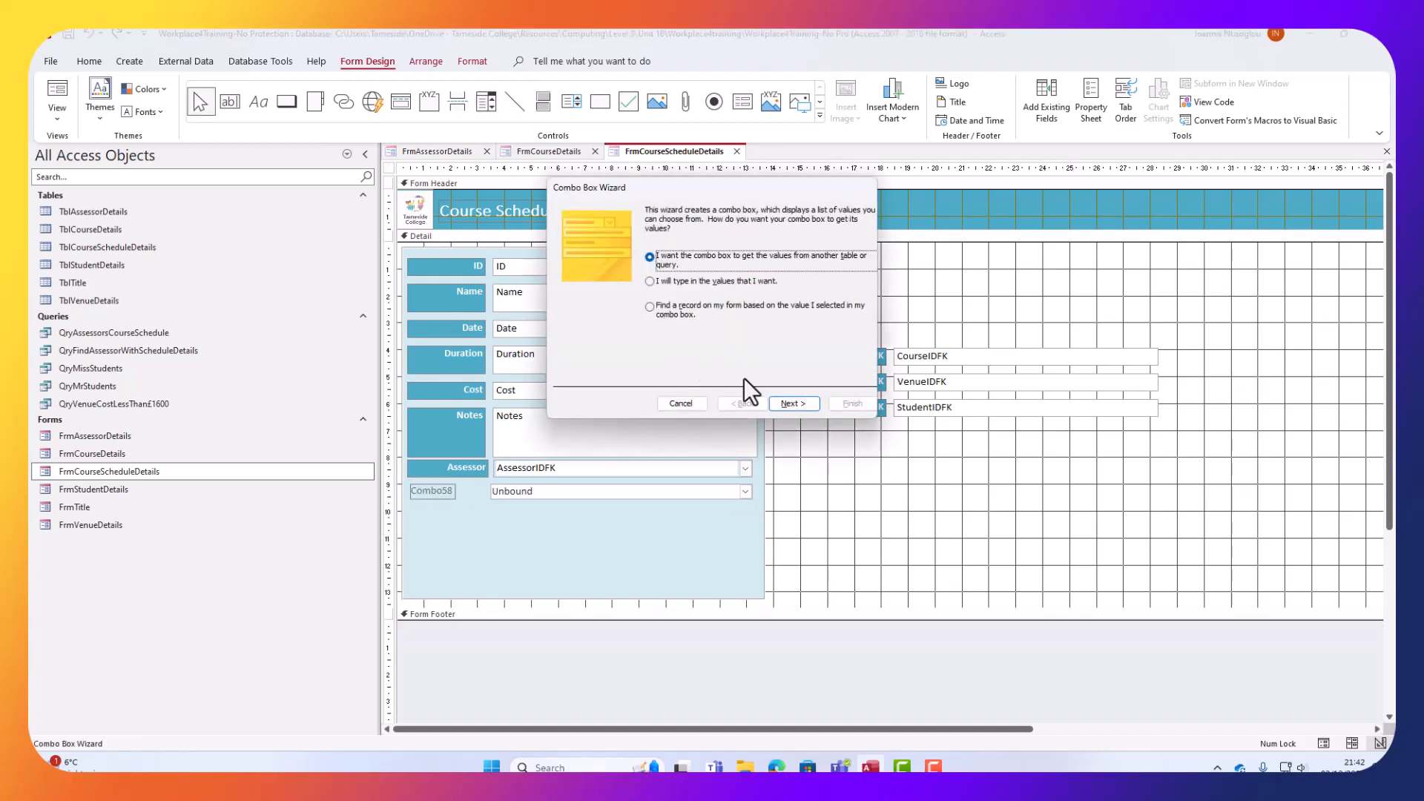
pyautogui.click(793, 403)
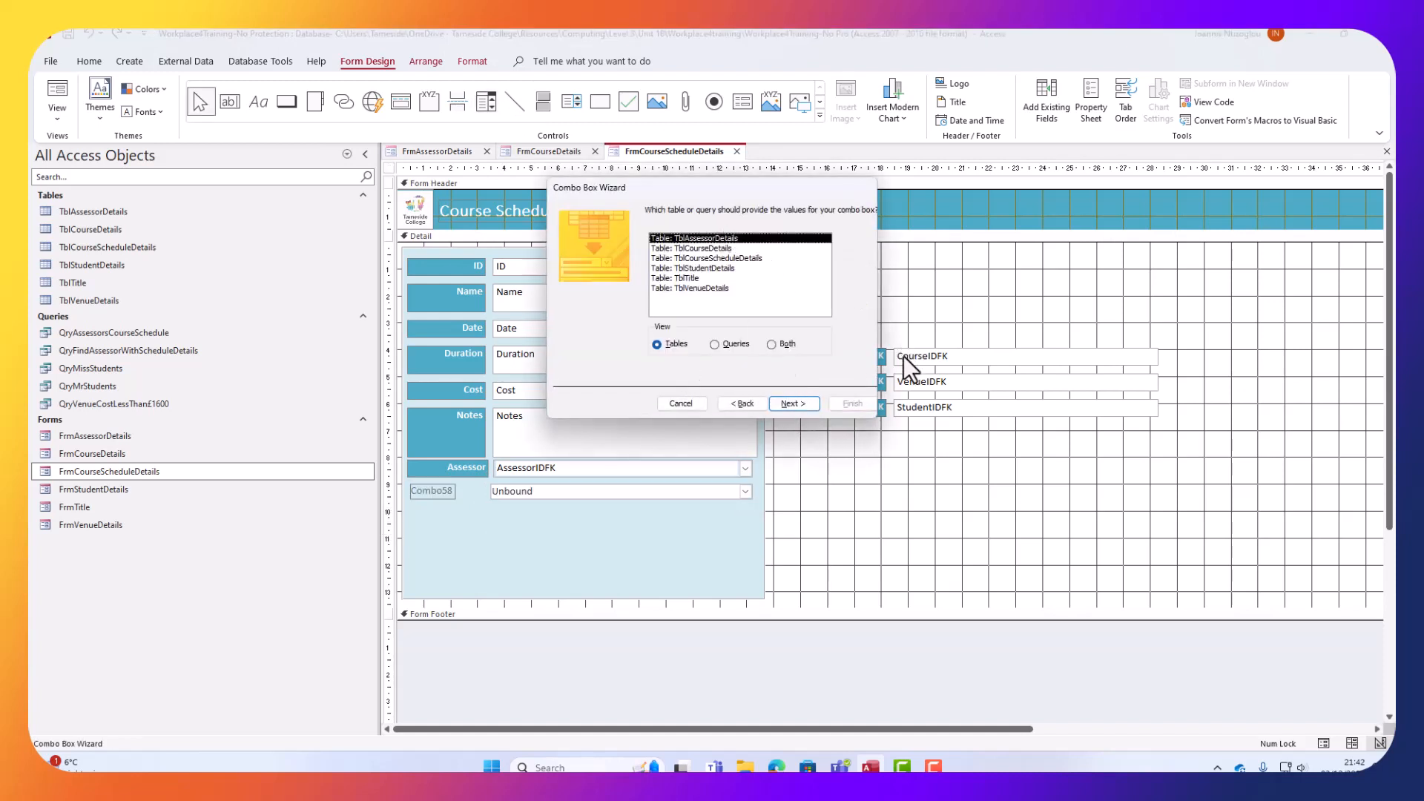
pyautogui.click(710, 250)
pyautogui.click(794, 404)
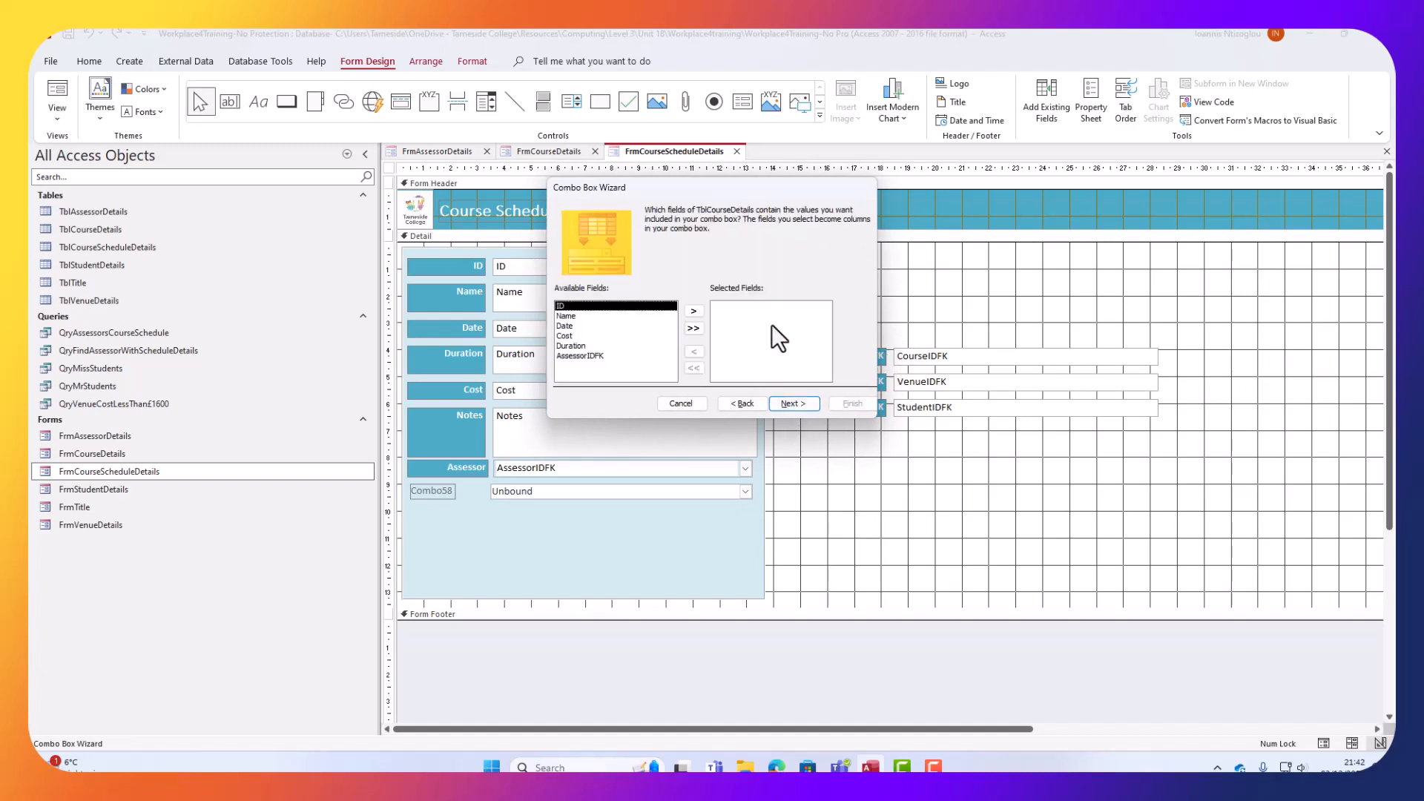
pyautogui.click(587, 317)
pyautogui.click(693, 312)
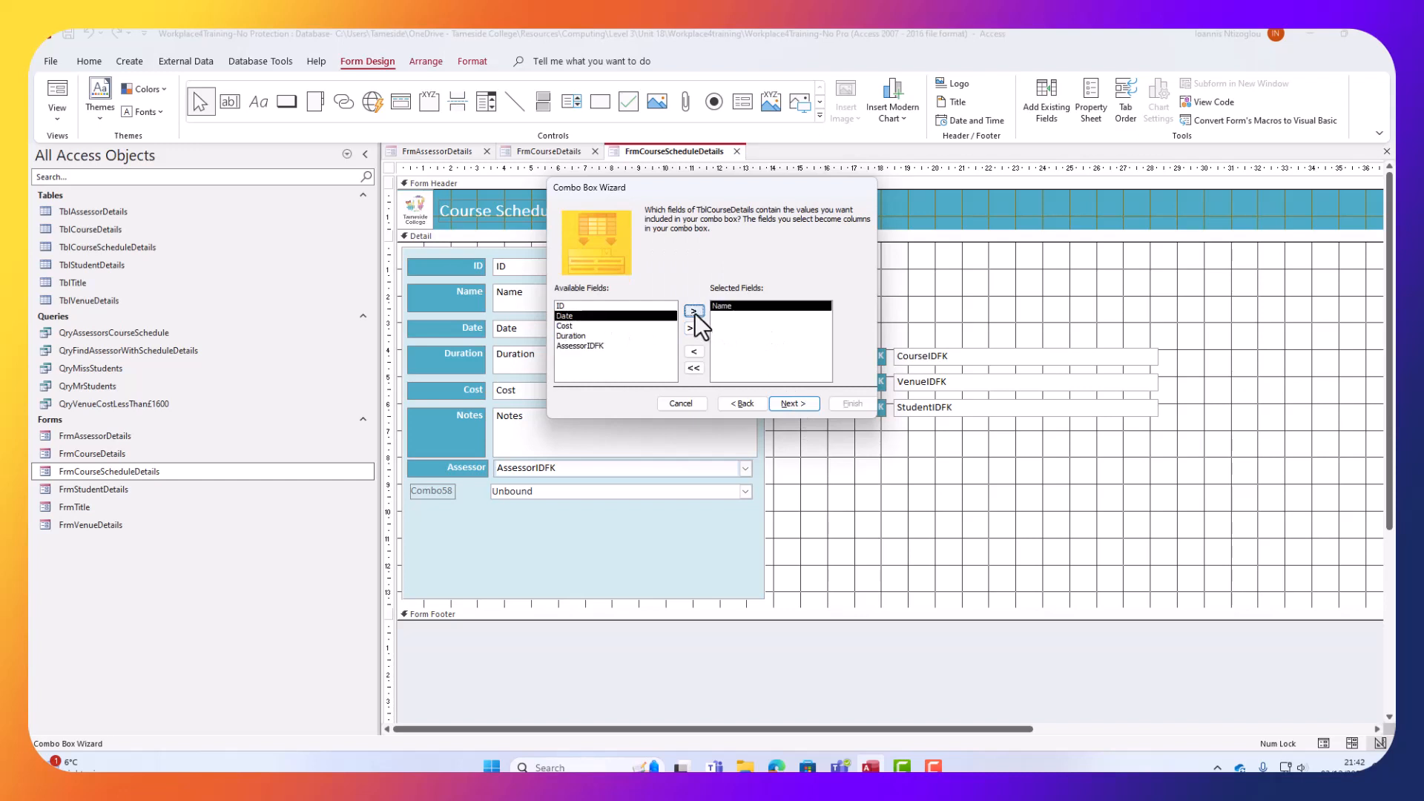
pyautogui.click(776, 401)
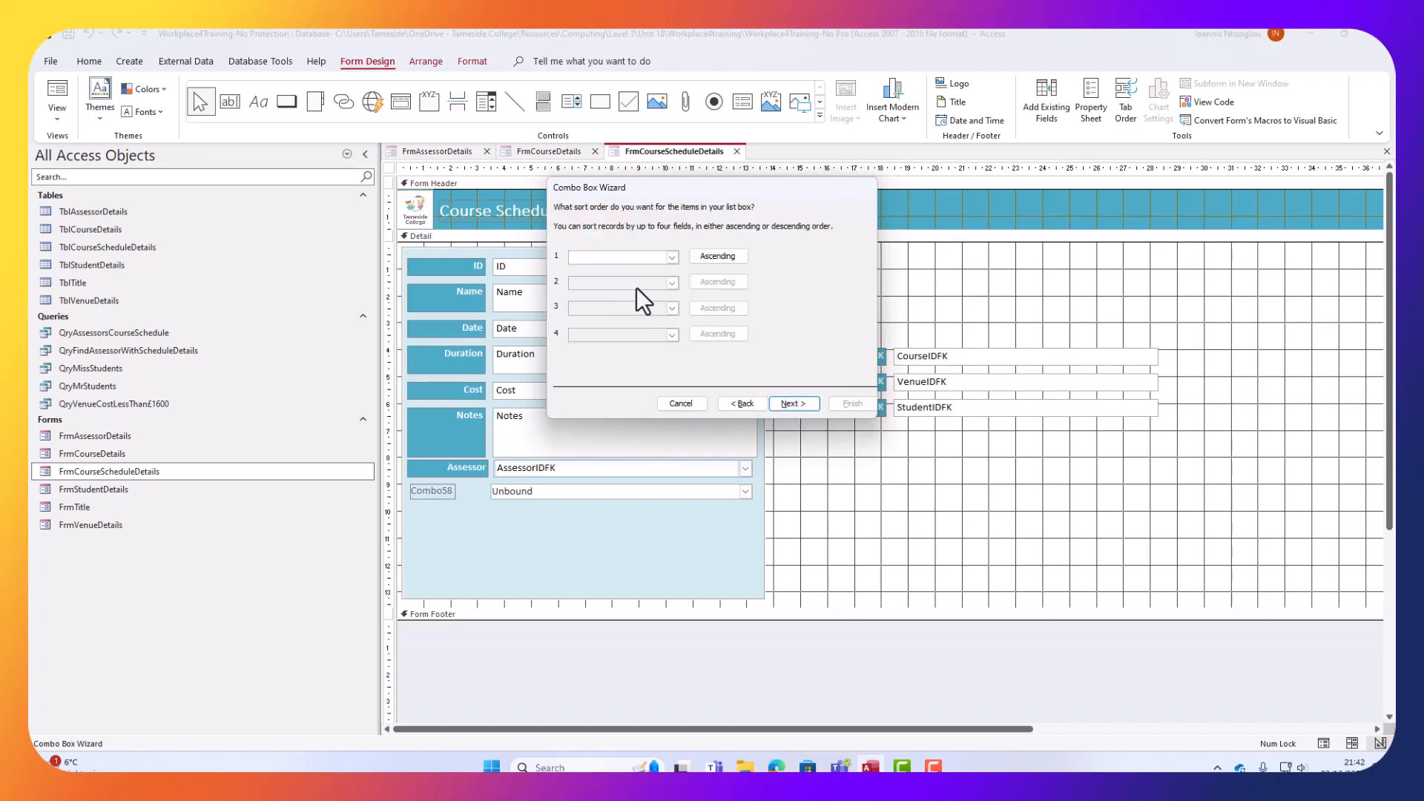
pyautogui.click(670, 252)
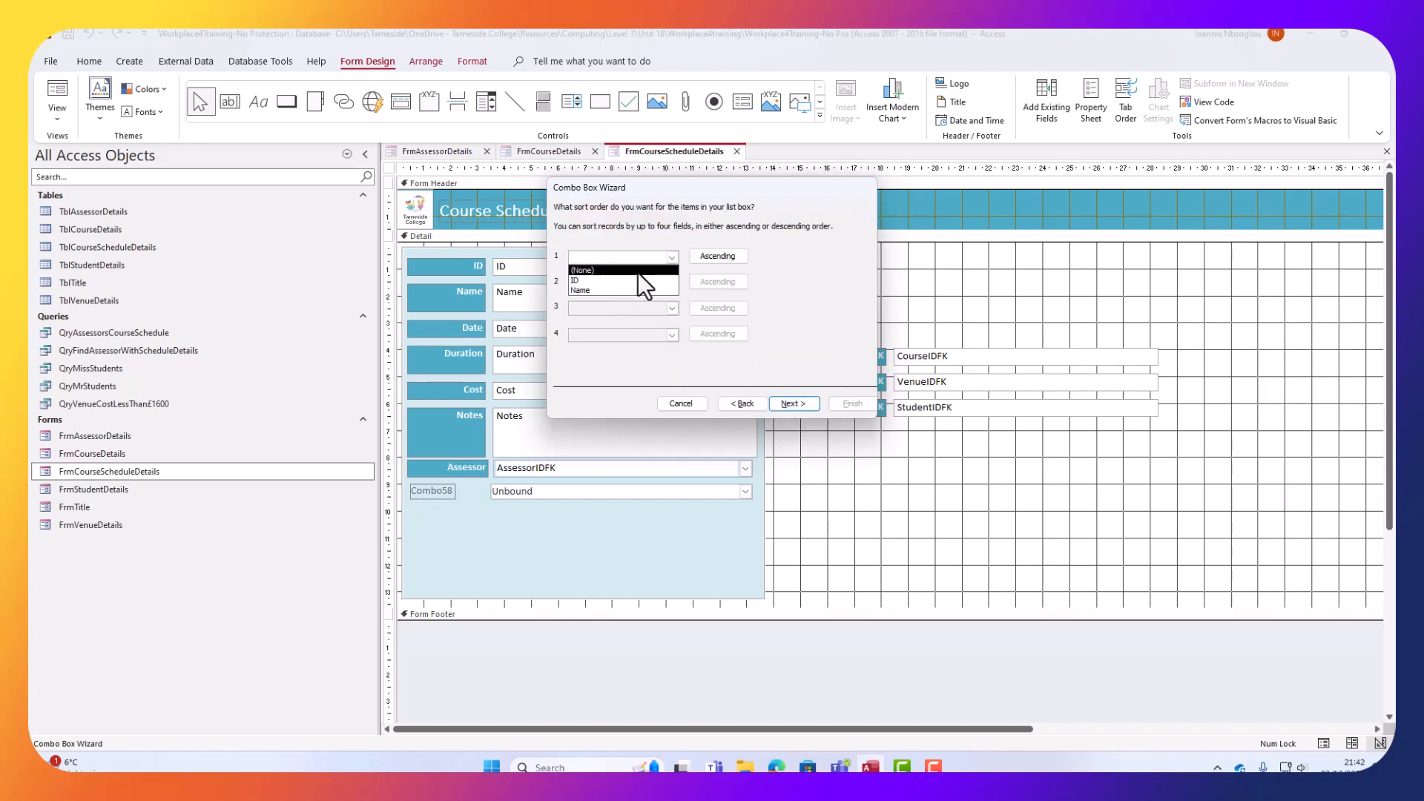
pyautogui.click(603, 291)
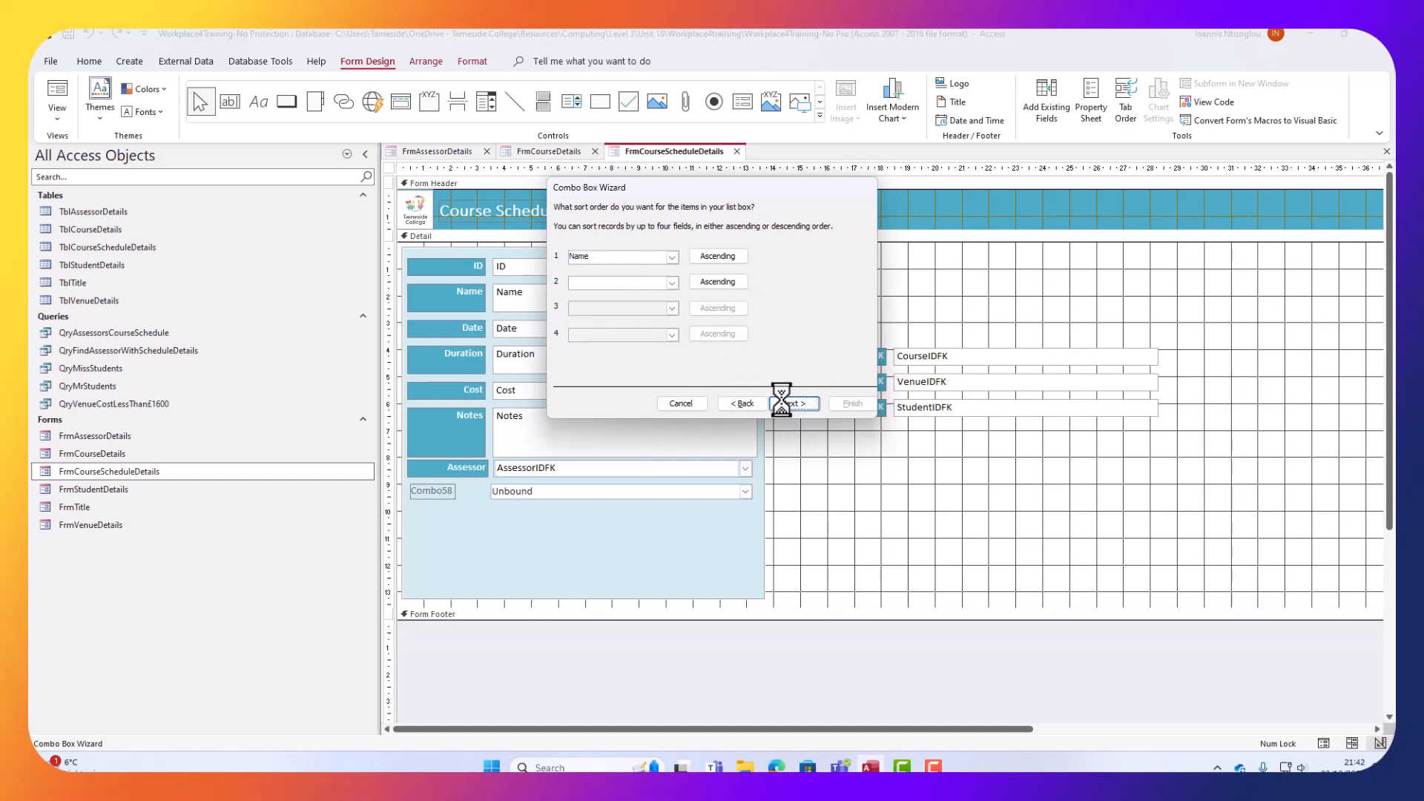
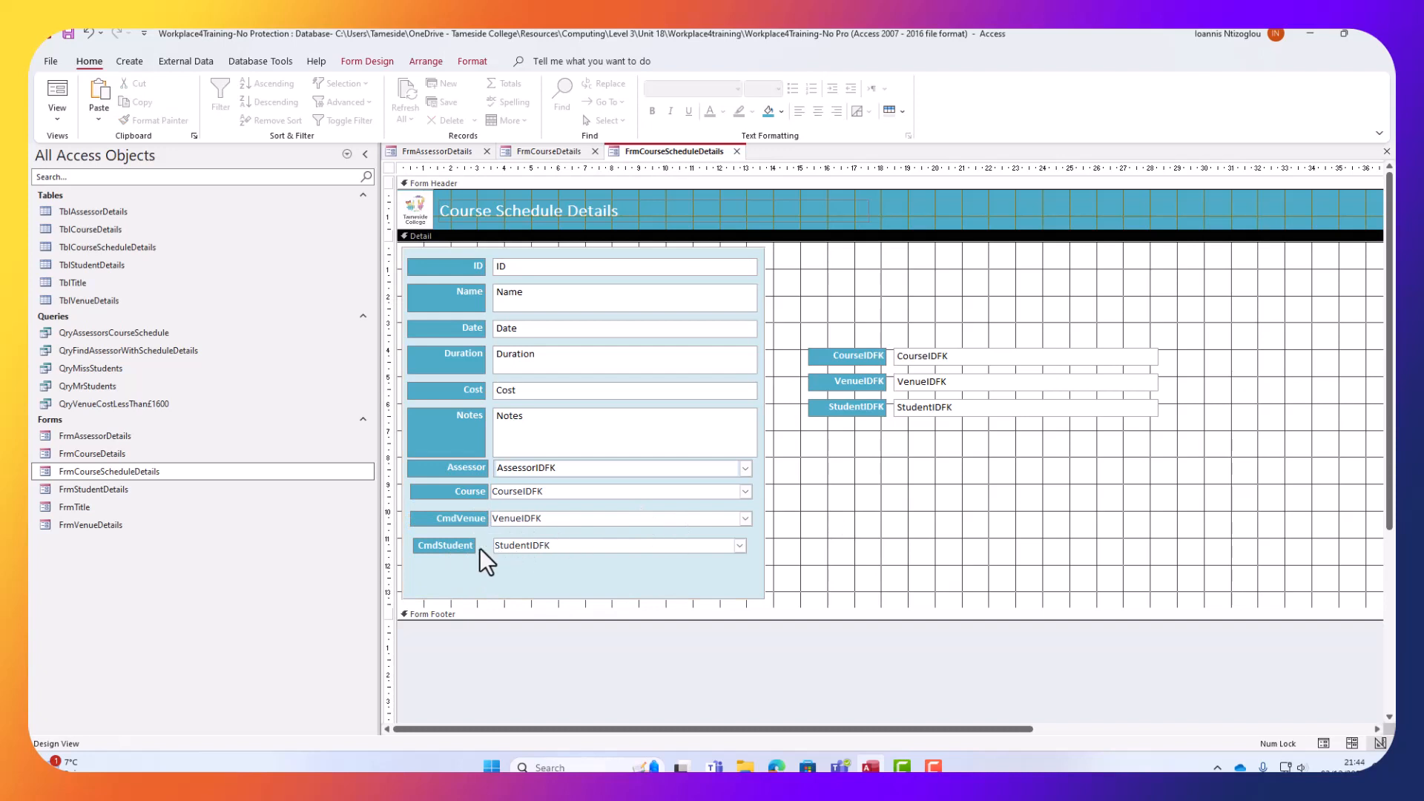
# Widen the CmdStudent label to fit its text, and check the Assessor label's 0.635cm height.
pyautogui.click(451, 544)
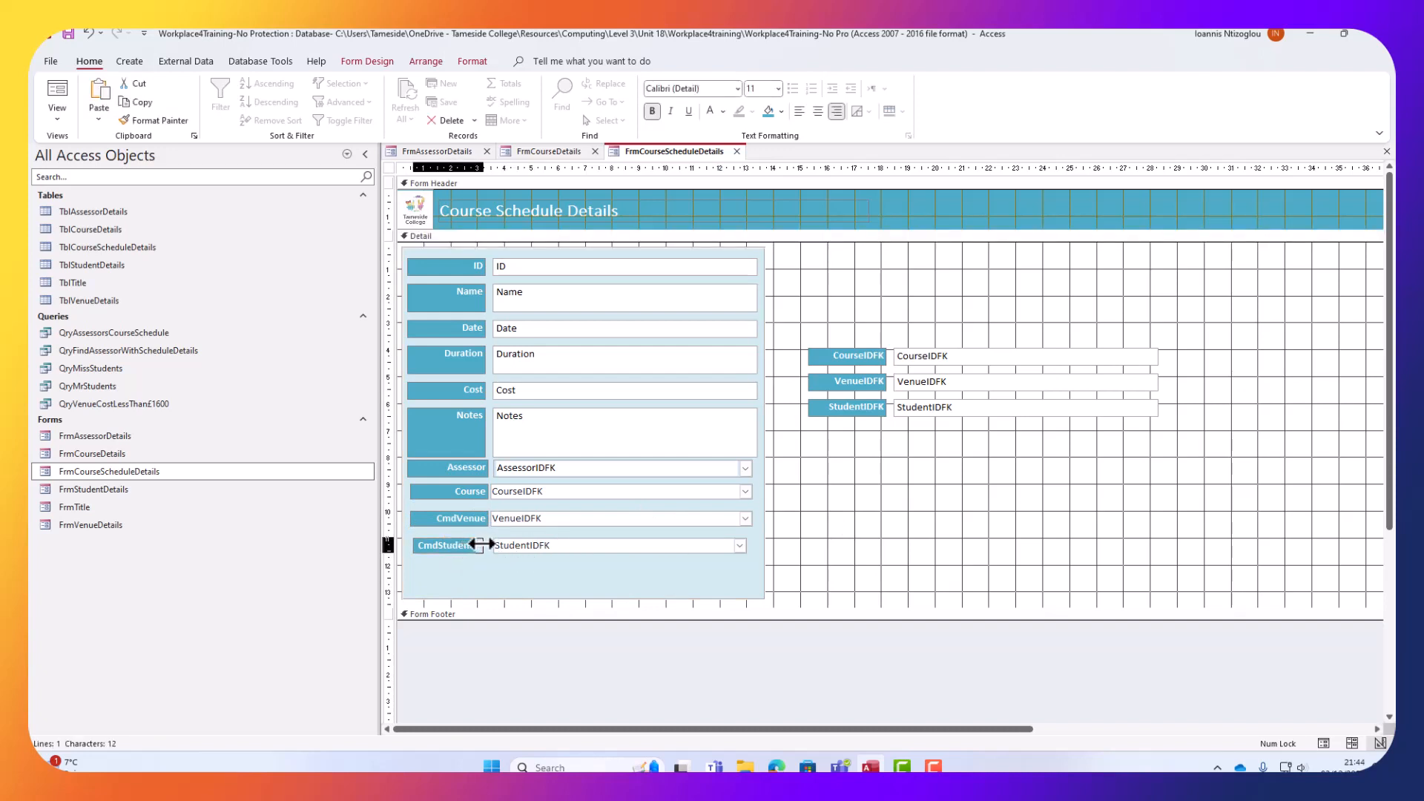
pyautogui.moveTo(481, 545); pyautogui.dragTo(489, 544)
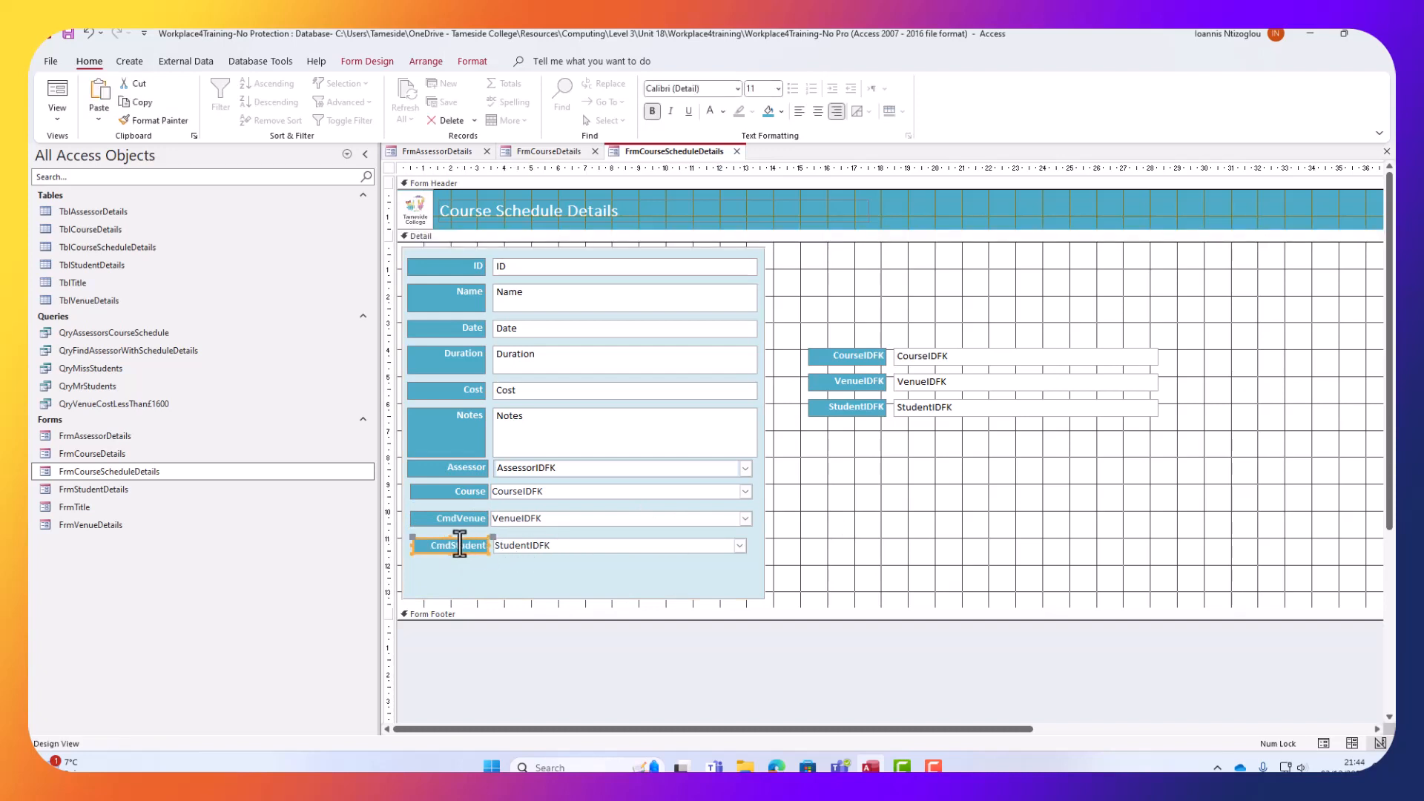
pyautogui.click(513, 467)
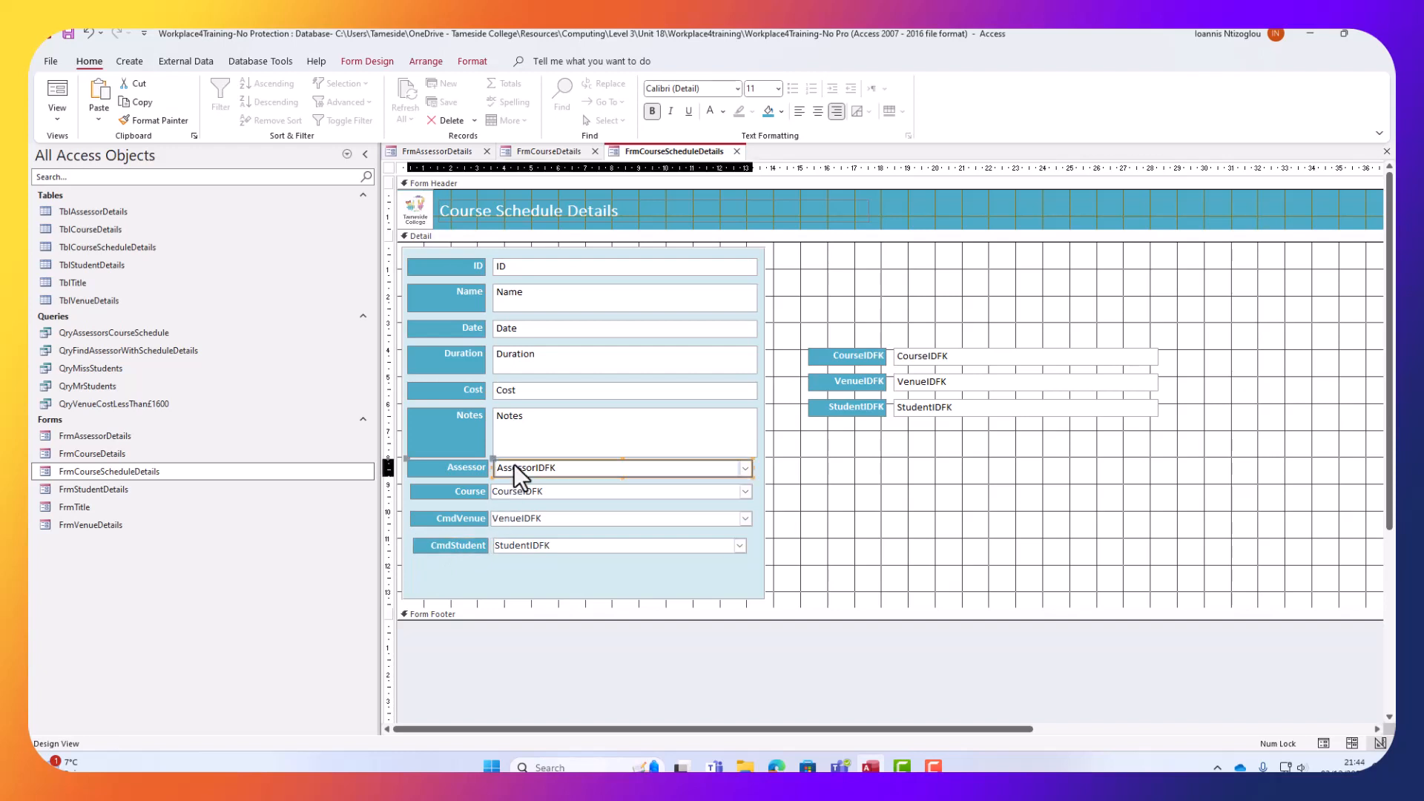
pyautogui.click(357, 61)
pyautogui.click(1091, 101)
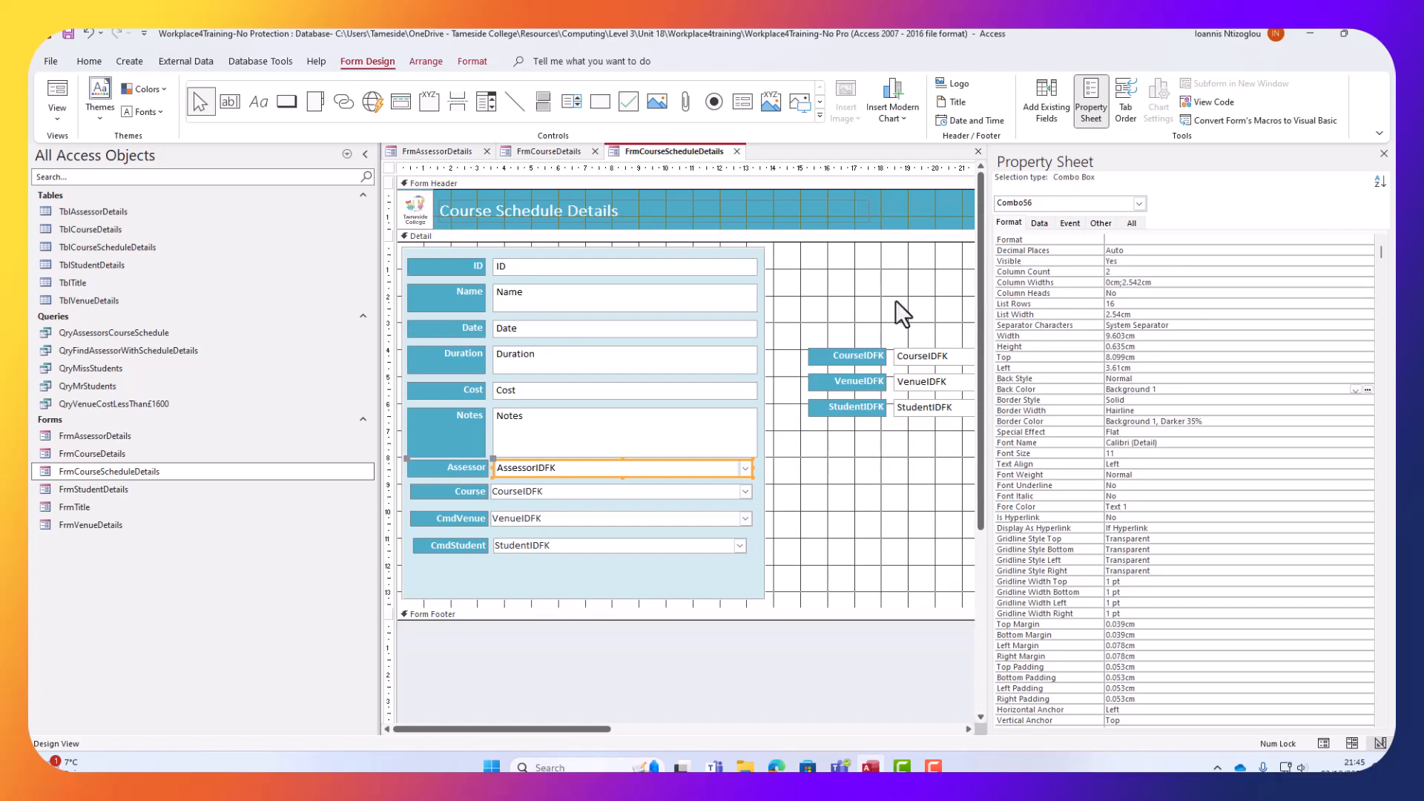
pyautogui.click(465, 469)
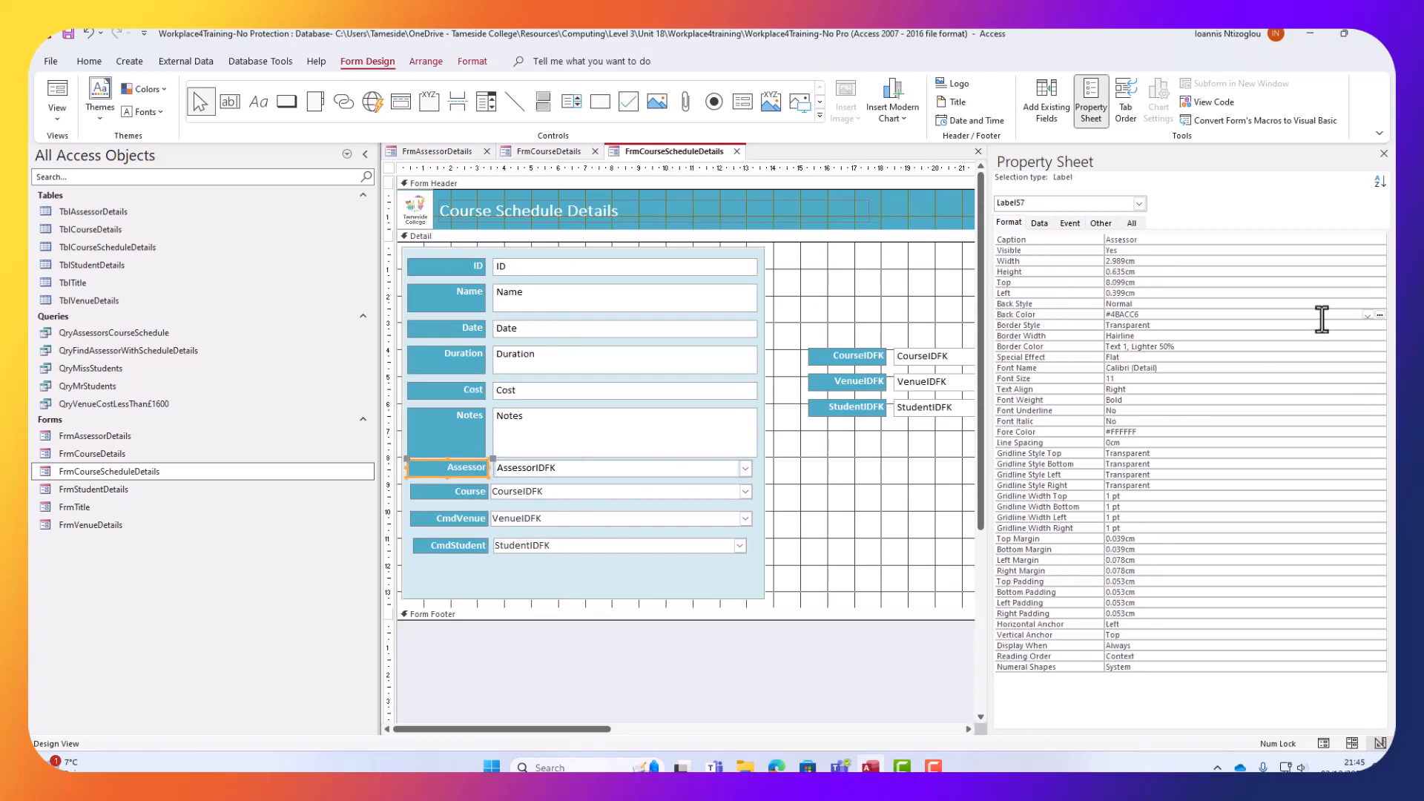
pyautogui.click(1118, 272)
pyautogui.hotkey('ctrl', 'c')
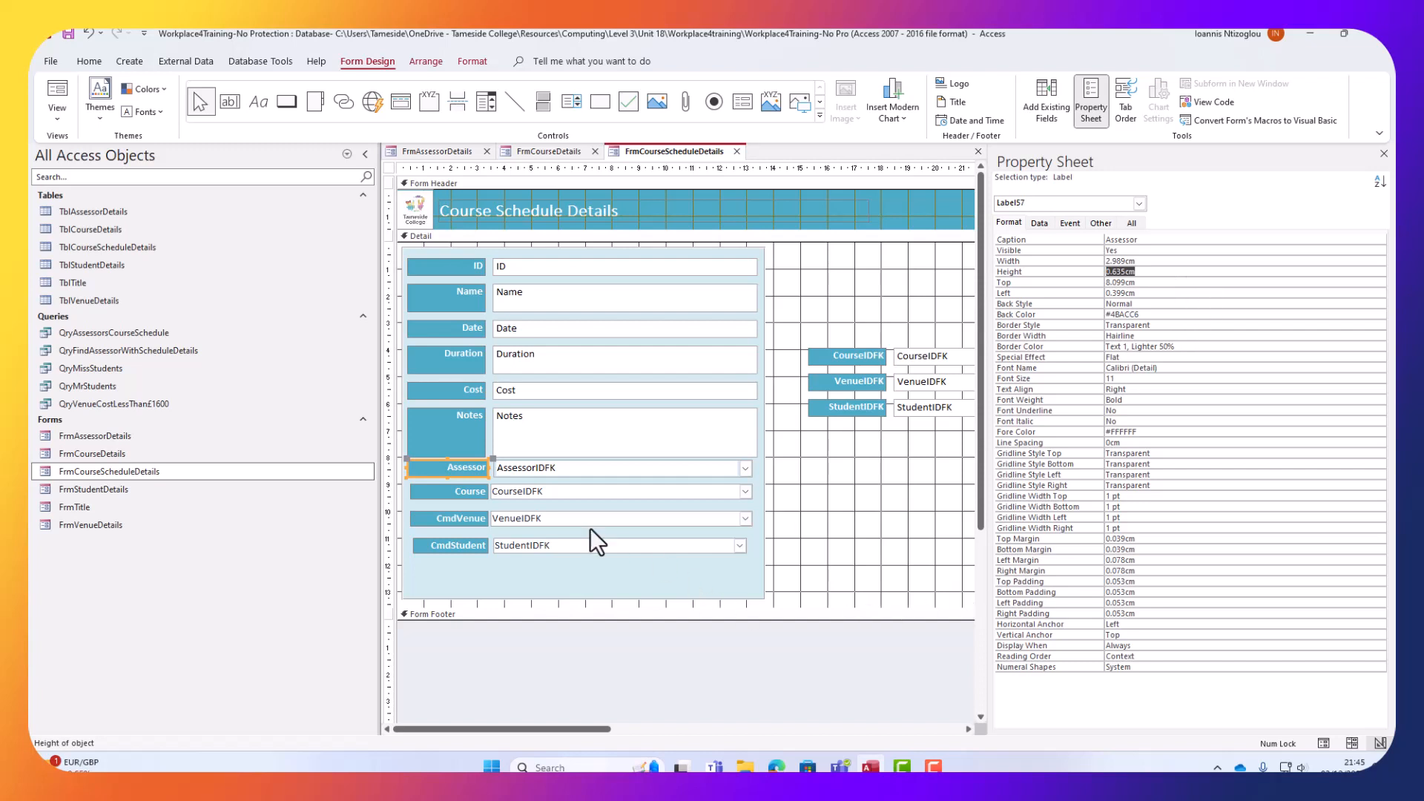
# Set the Course, CmdVenue and CmdStudent labels and their combo boxes to 0.635cm height.
pyautogui.click(464, 492)
pyautogui.keyDown('shift'); pyautogui.click(469, 517); pyautogui.keyUp('shift')
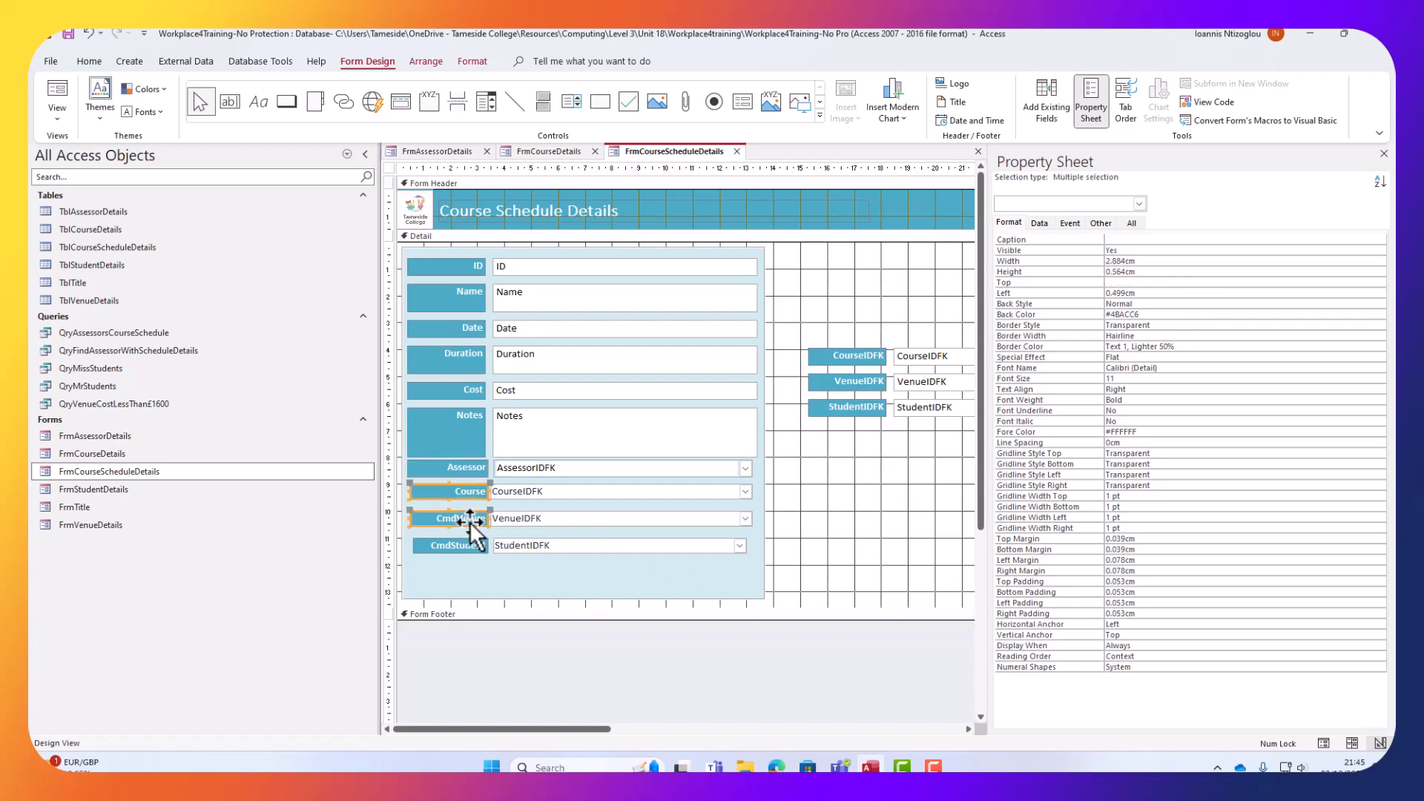
pyautogui.keyDown('shift'); pyautogui.click(470, 549); pyautogui.keyUp('shift')
pyautogui.keyDown('shift'); pyautogui.click(536, 492); pyautogui.keyUp('shift')
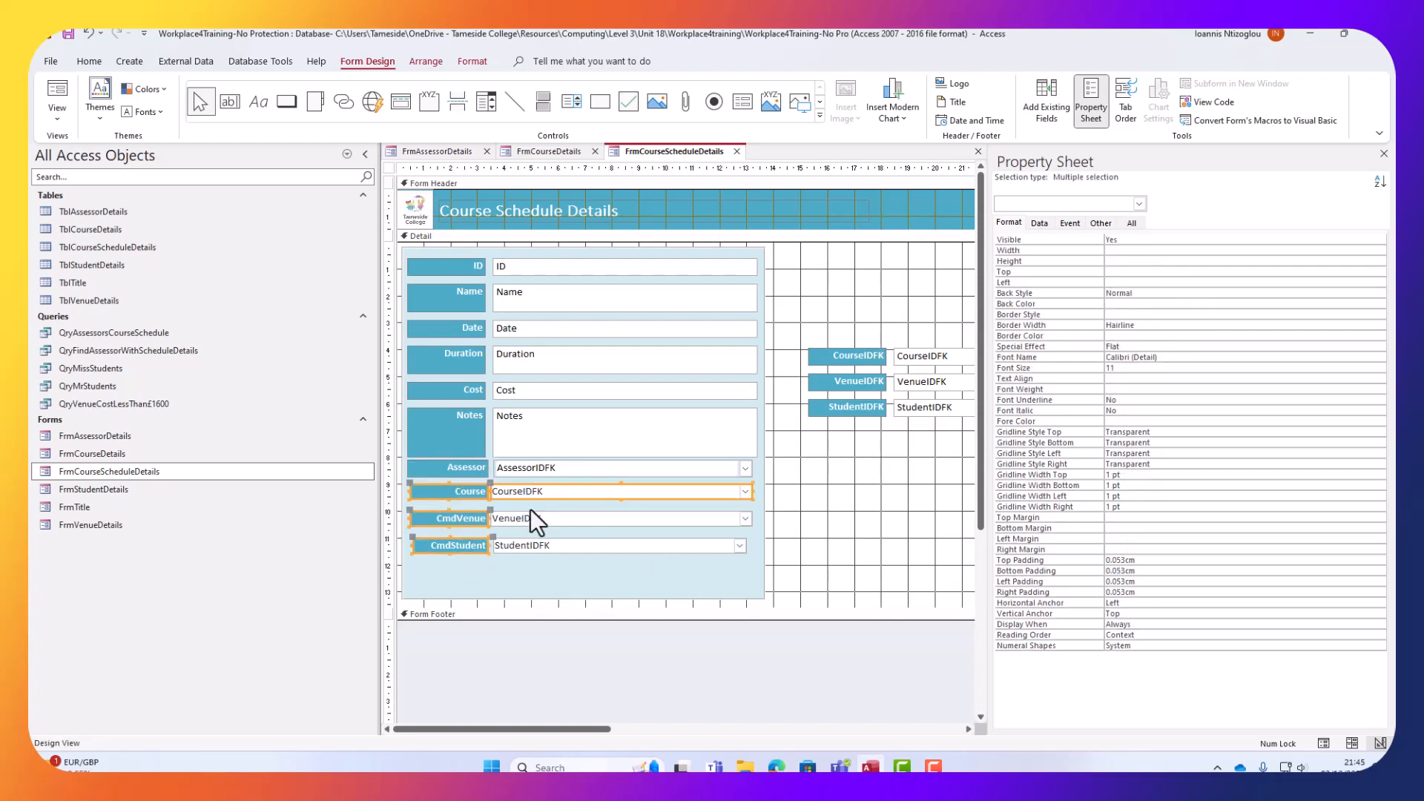
pyautogui.keyDown('shift'); pyautogui.click(531, 519); pyautogui.keyUp('shift')
pyautogui.keyDown('shift'); pyautogui.click(533, 547); pyautogui.keyUp('shift')
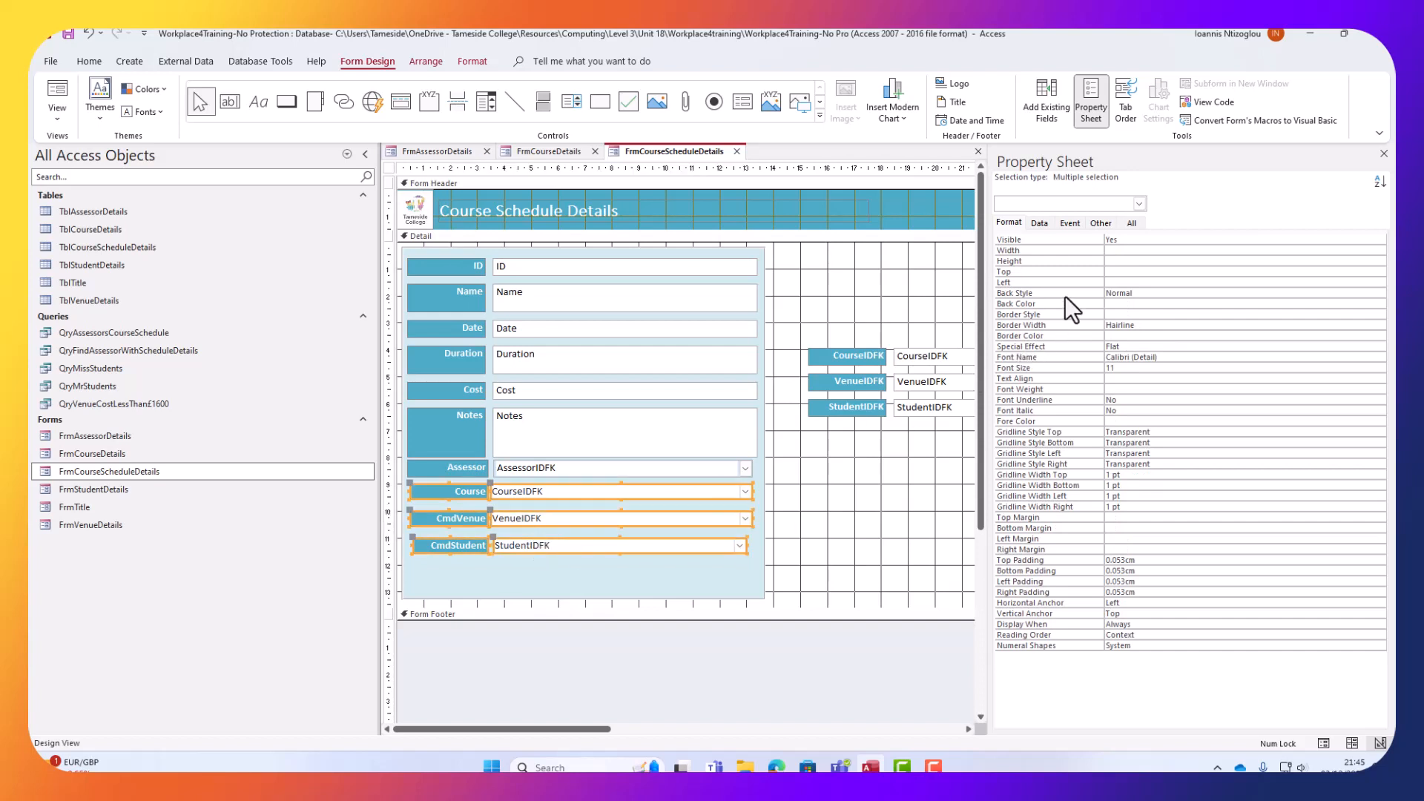
pyautogui.click(1110, 260)
pyautogui.hotkey('ctrl', 'v')
pyautogui.press('Return')
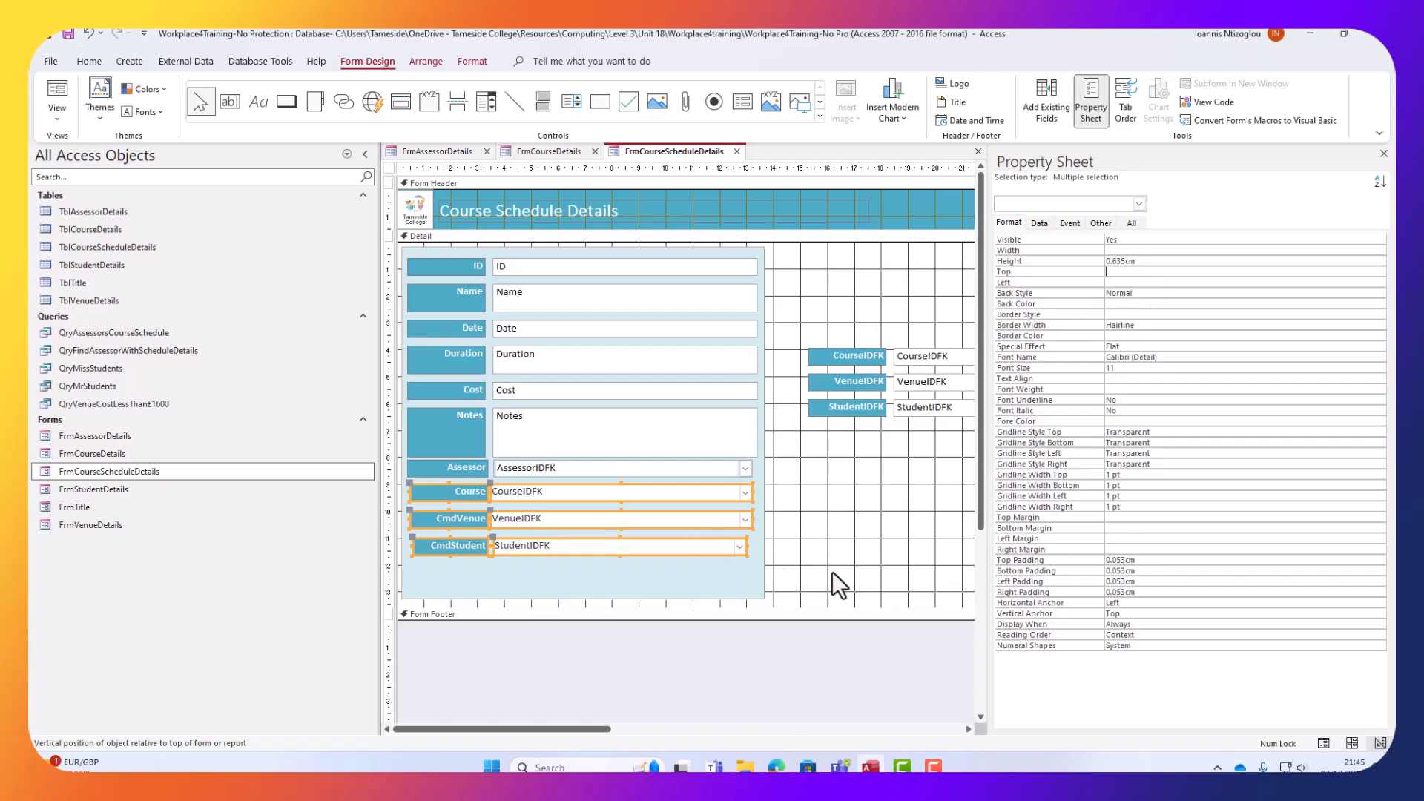
# Widen the StudentIDFK combo box slightly to 9.586cm.
pyautogui.click(791, 576)
pyautogui.click(737, 550)
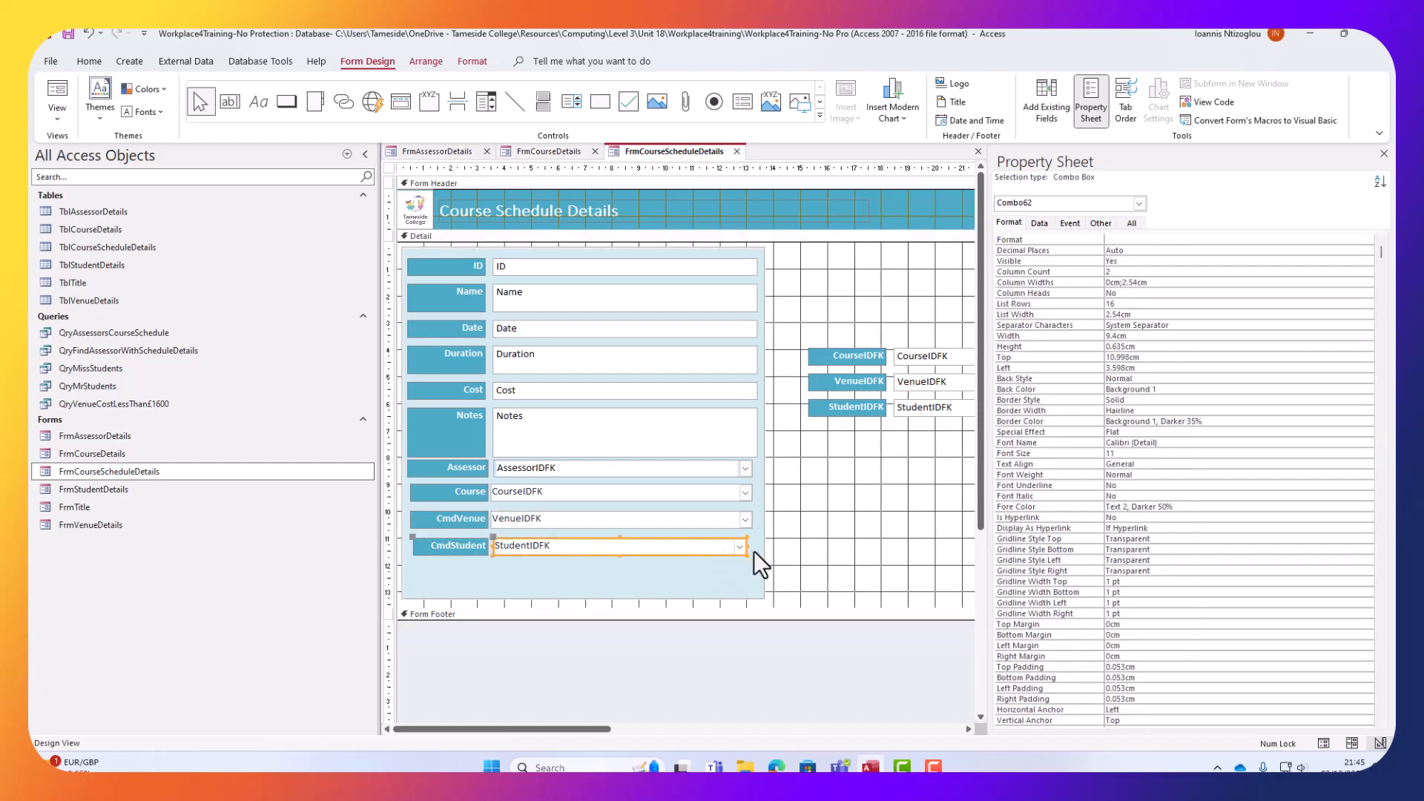
pyautogui.click(744, 548)
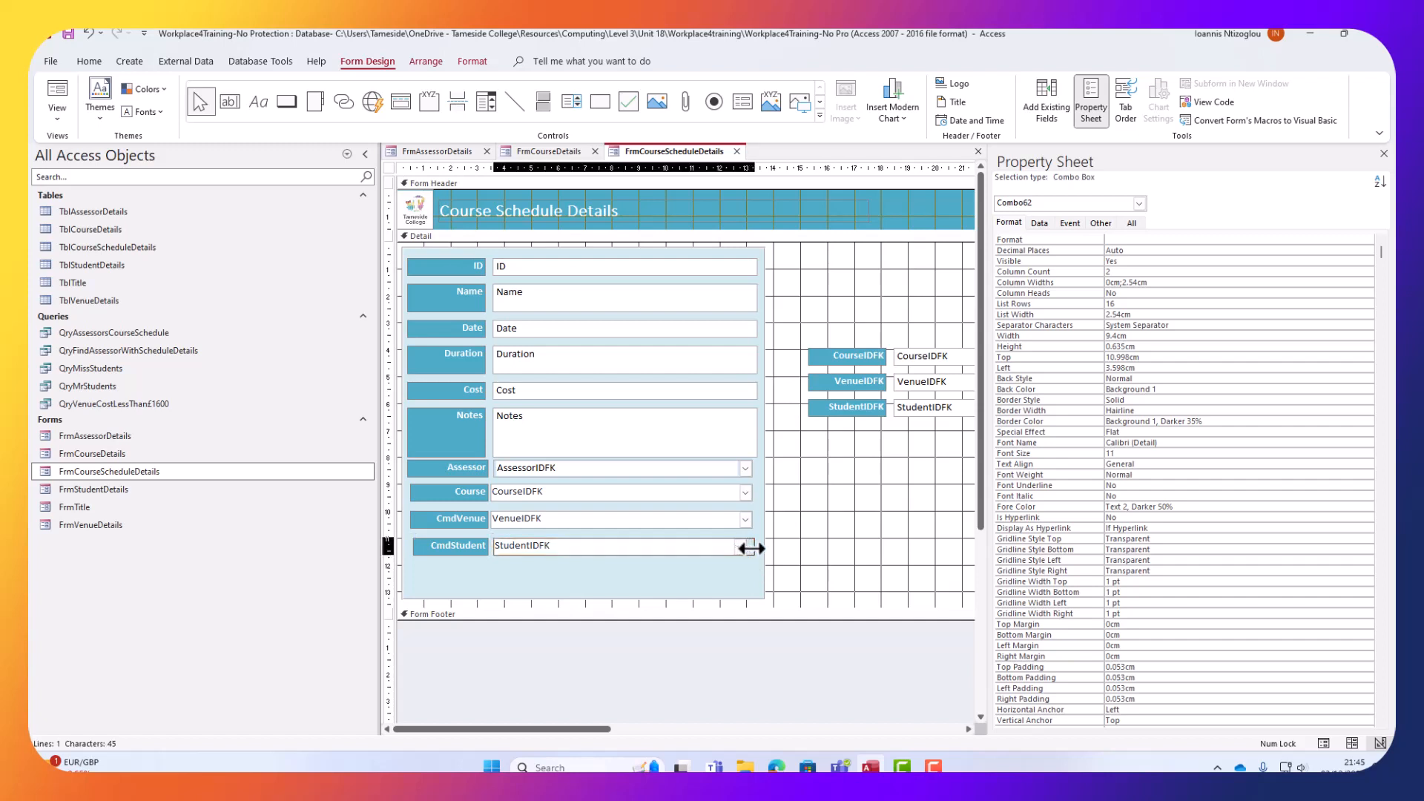
pyautogui.moveTo(744, 548); pyautogui.dragTo(749, 549)
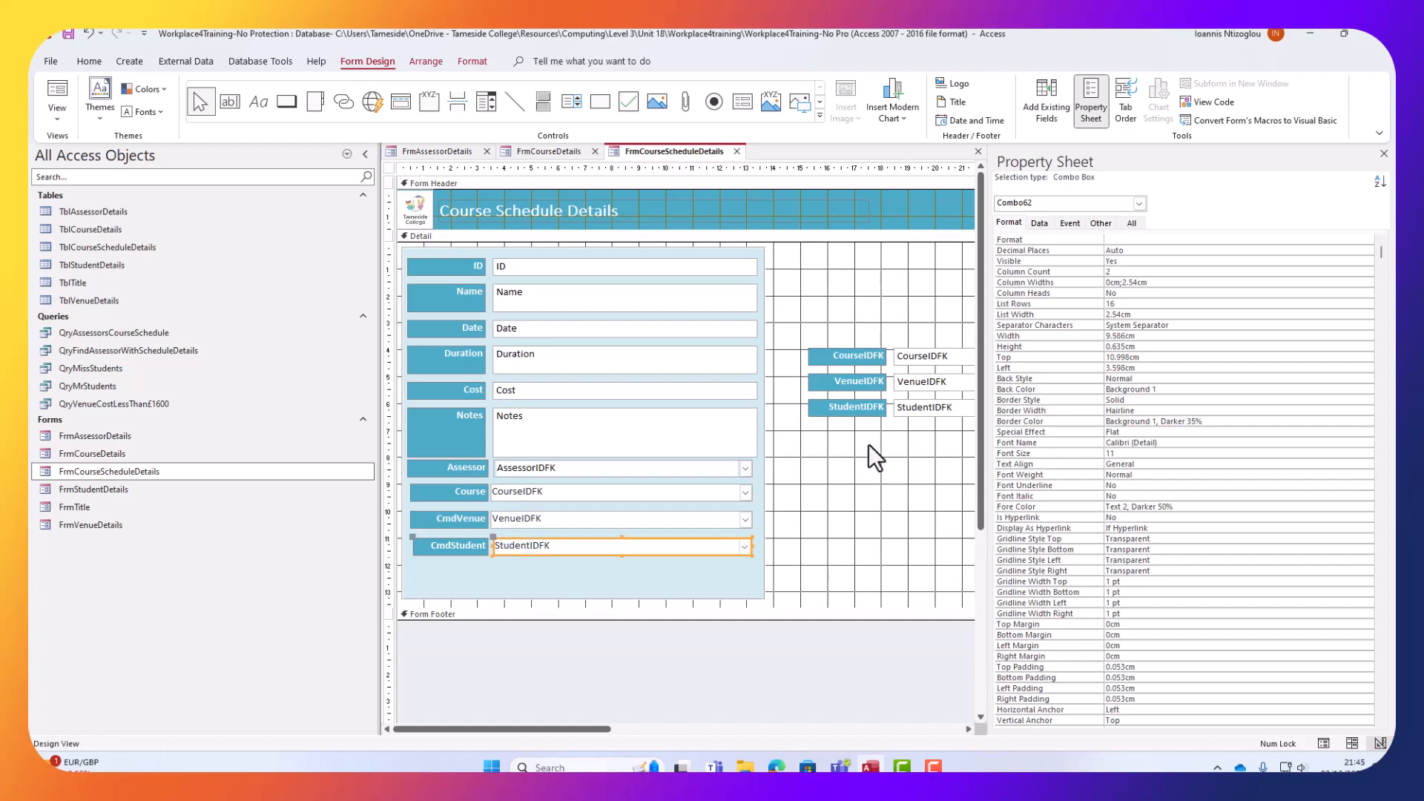
# Switch to Form View and set the course to Health and Safety.
pyautogui.click(61, 127)
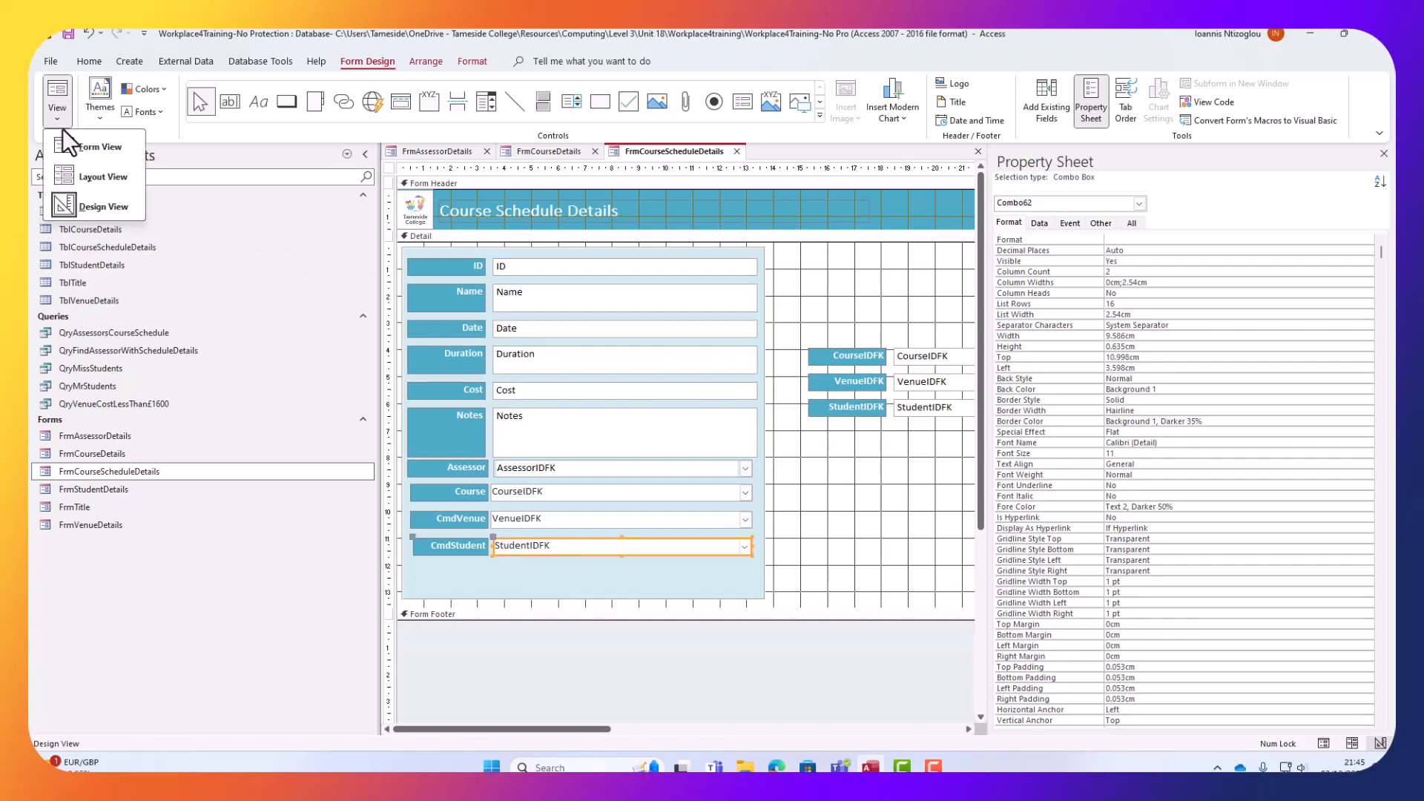
pyautogui.click(108, 148)
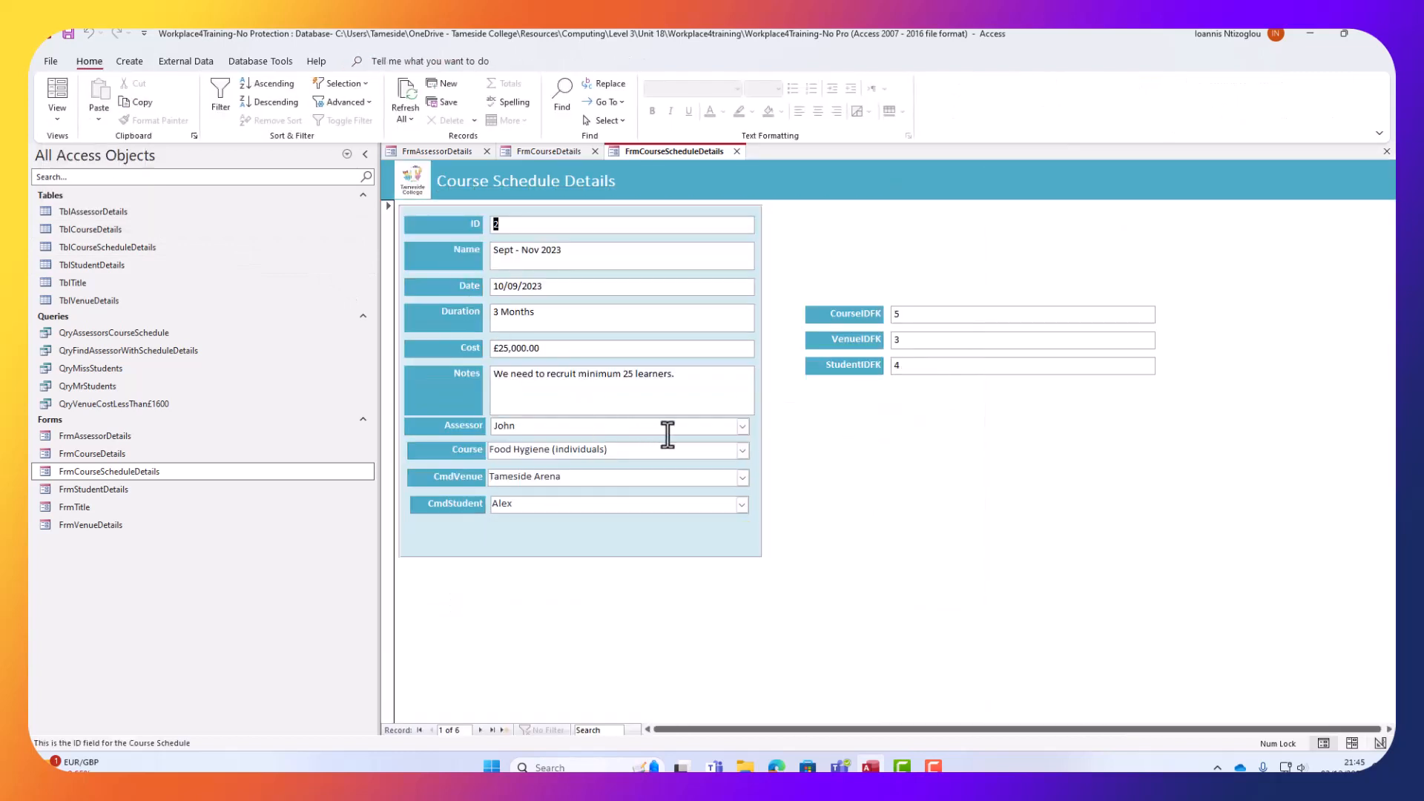
pyautogui.click(742, 451)
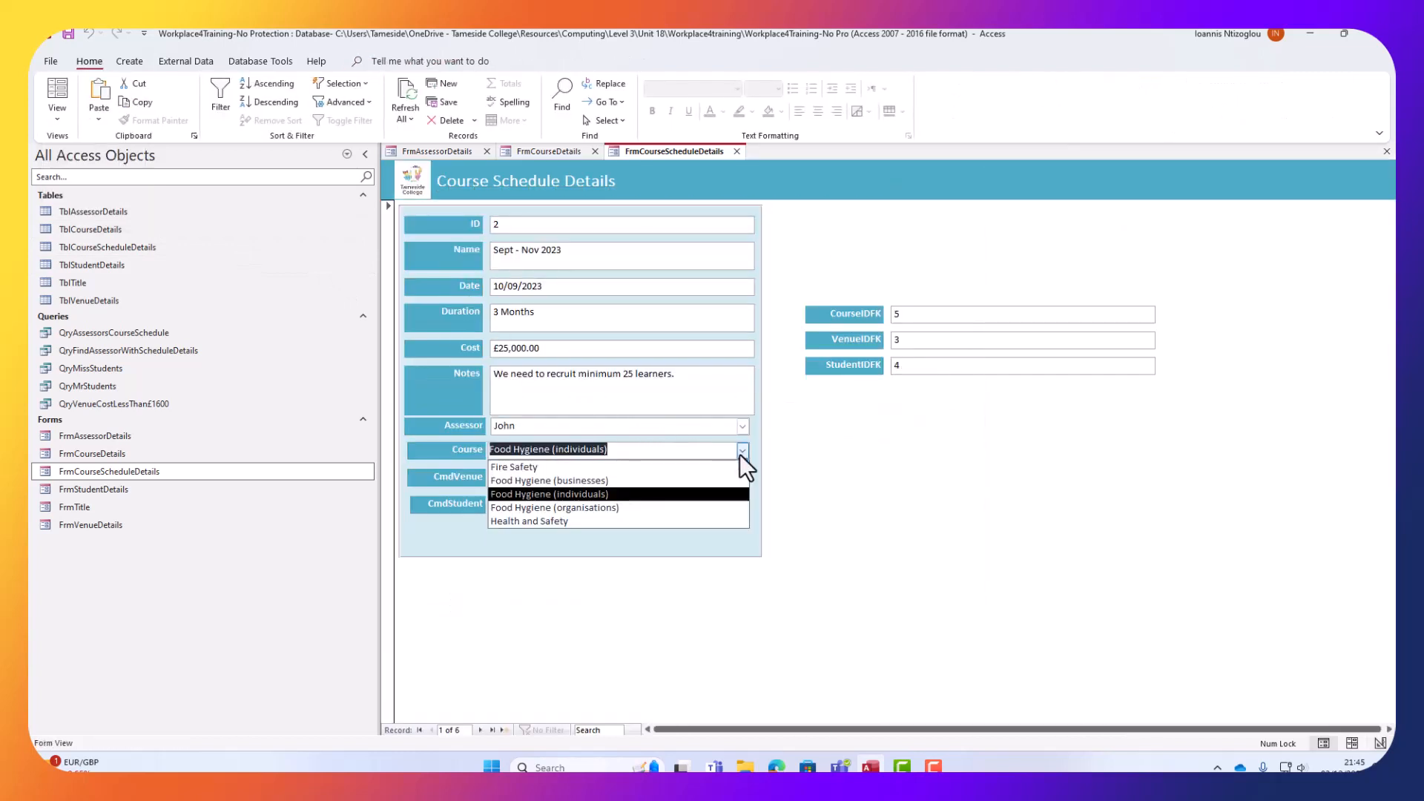
pyautogui.click(679, 481)
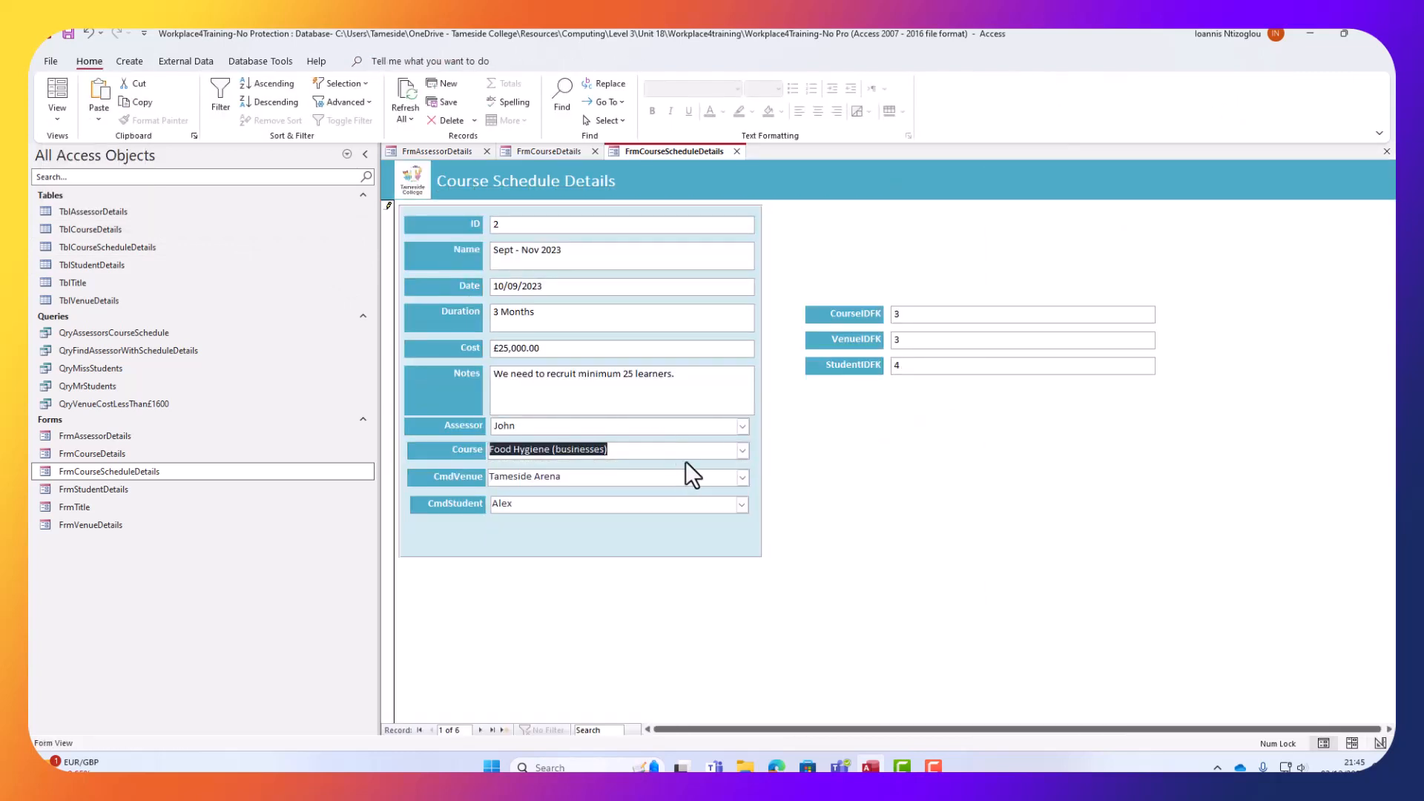
pyautogui.click(744, 450)
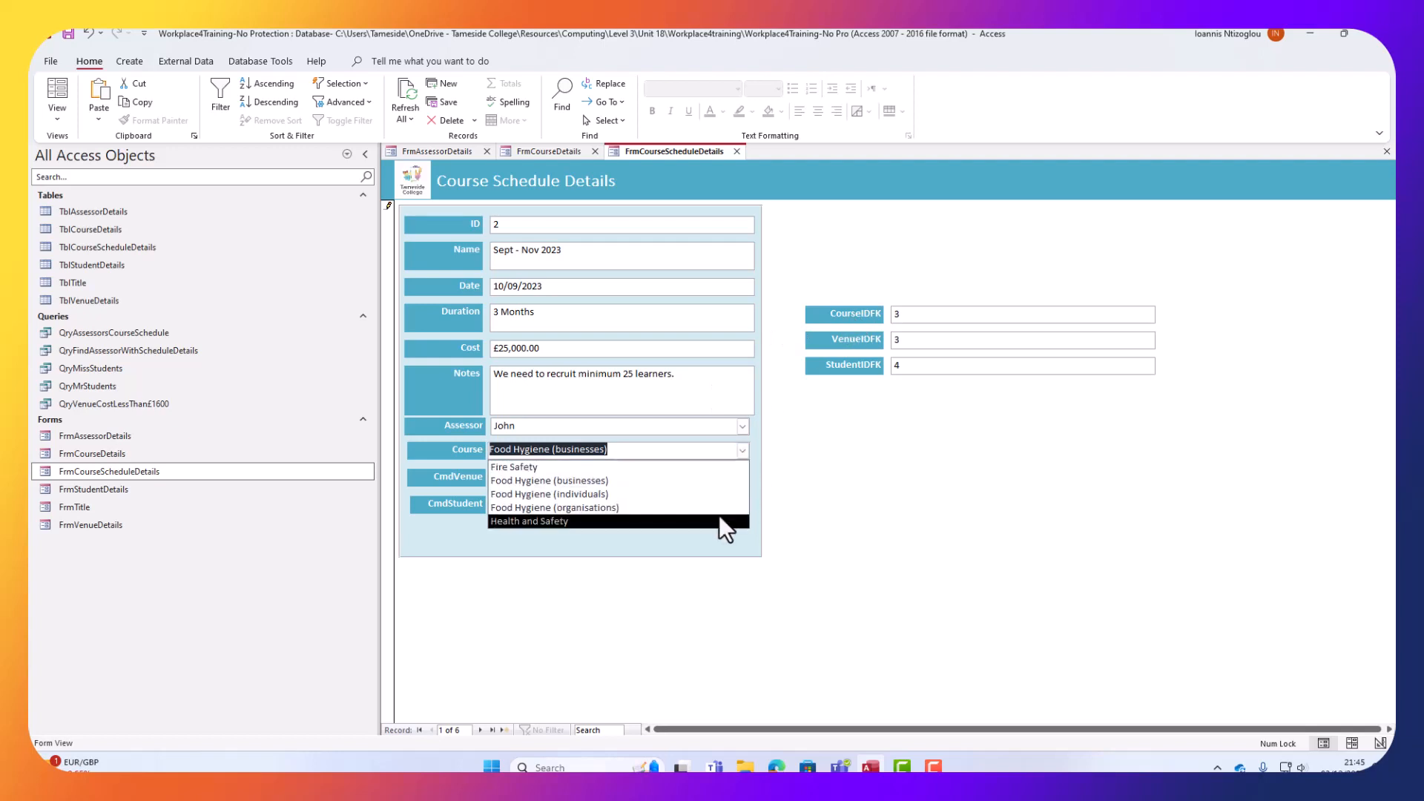
pyautogui.click(719, 515)
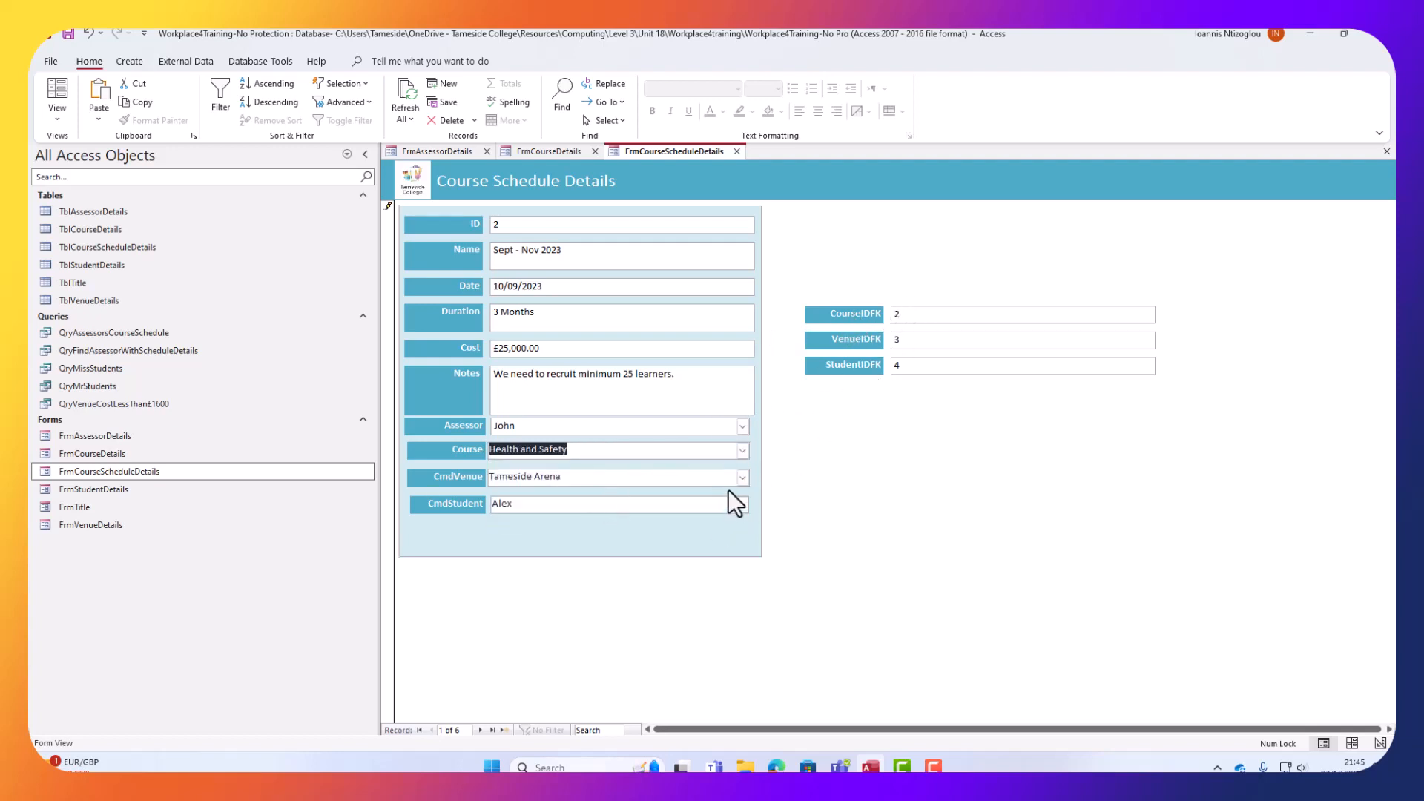
# Set the record's venue to Liverpool Arena.
pyautogui.click(743, 478)
pyautogui.click(549, 532)
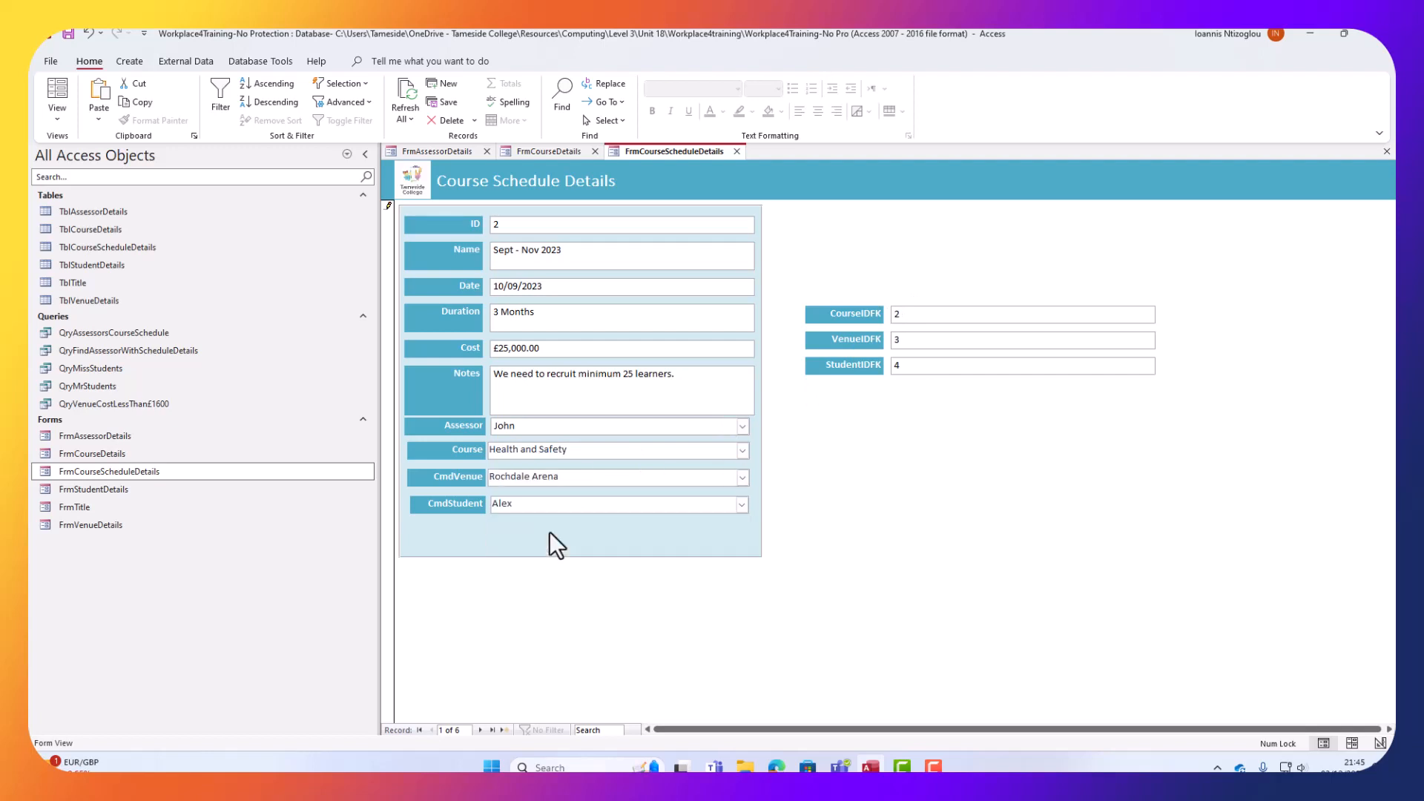
pyautogui.click(742, 478)
pyautogui.click(673, 496)
# Choose a different student for the record.
pyautogui.click(741, 505)
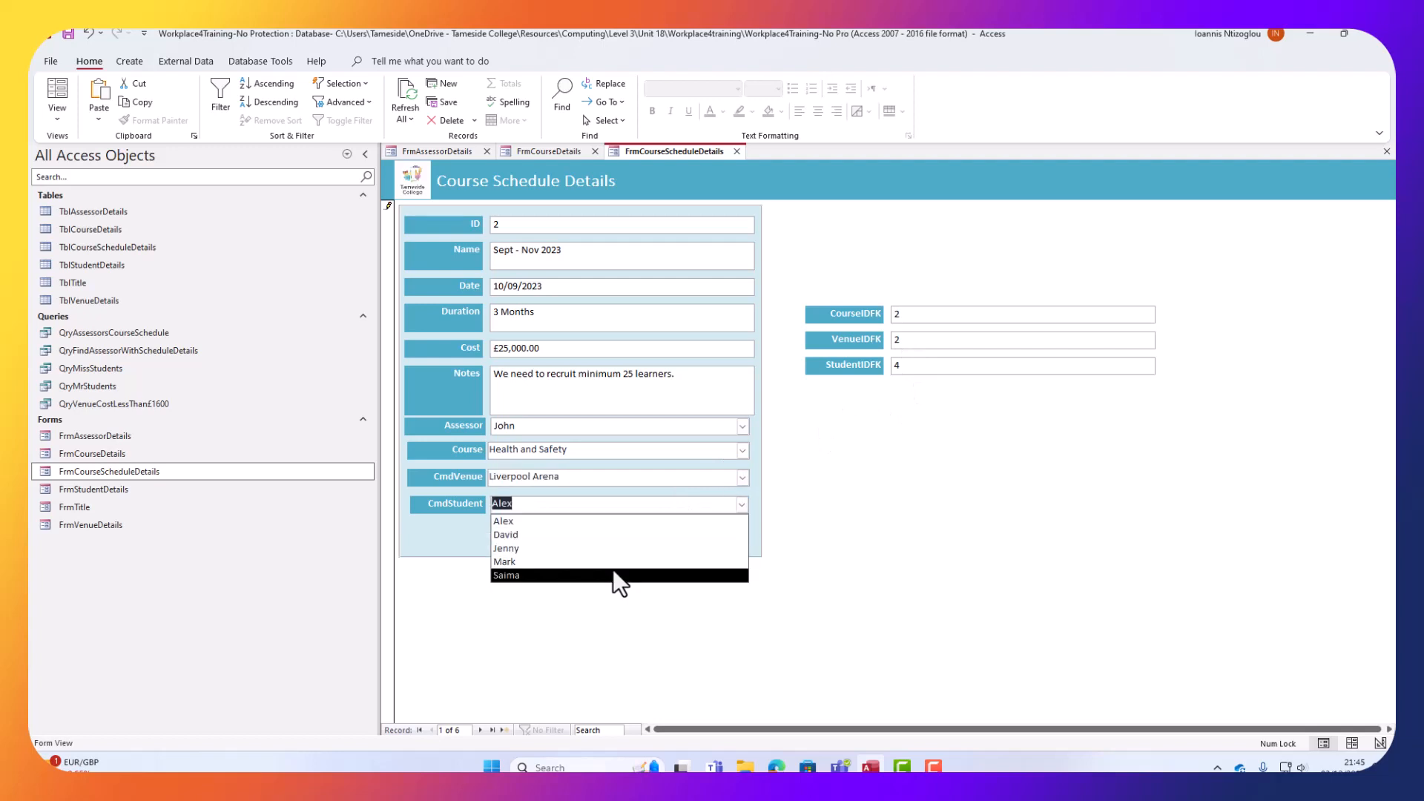
pyautogui.click(615, 572)
pyautogui.click(741, 505)
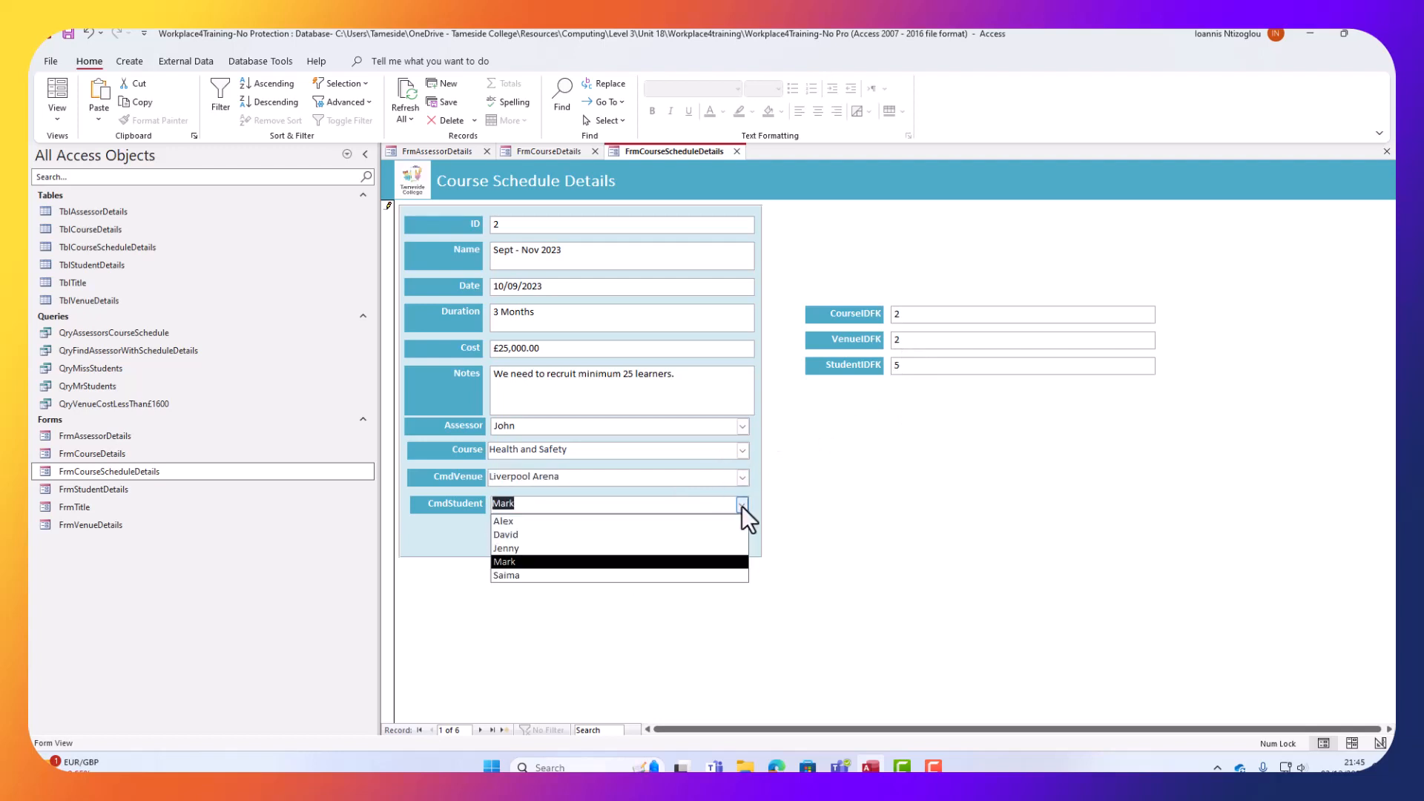
pyautogui.click(646, 563)
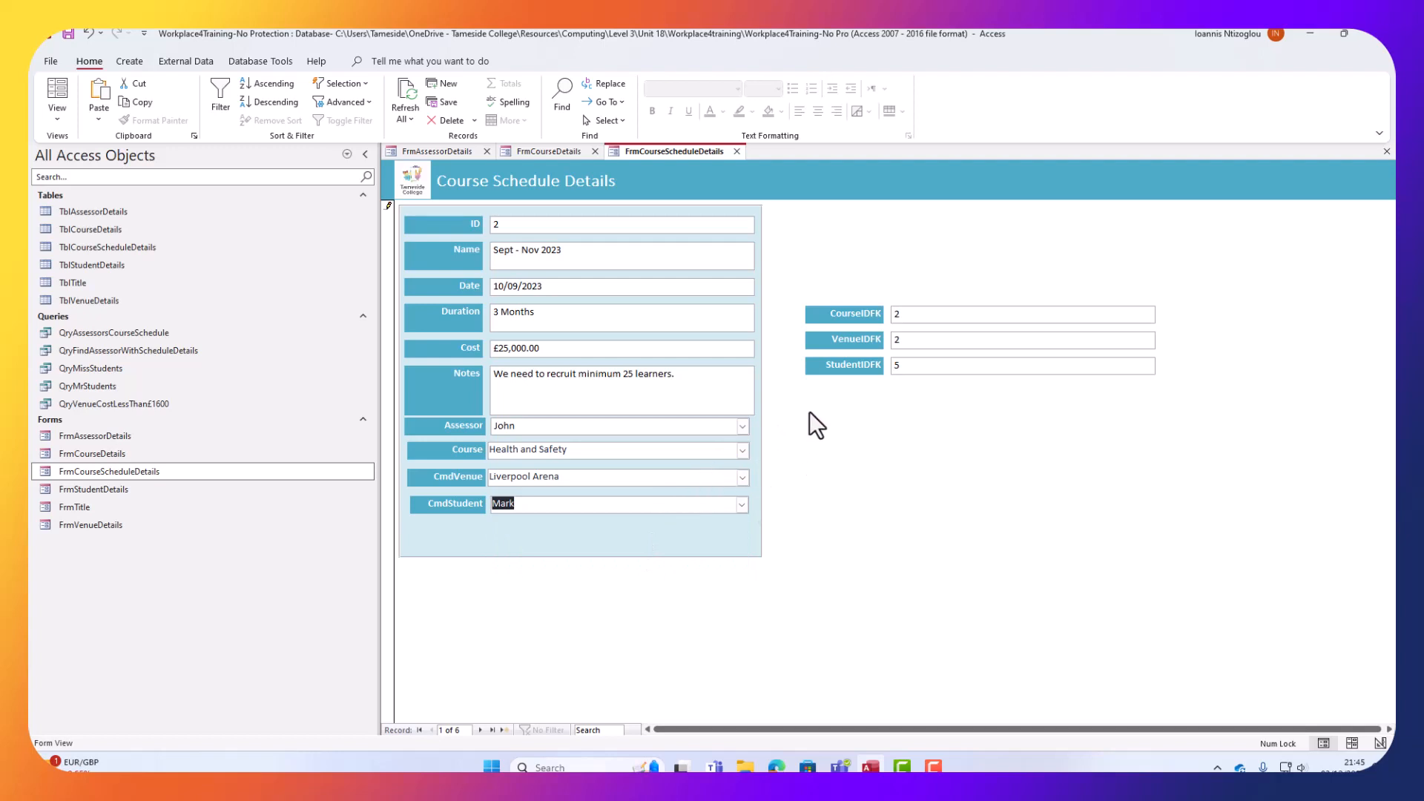
pyautogui.click(741, 506)
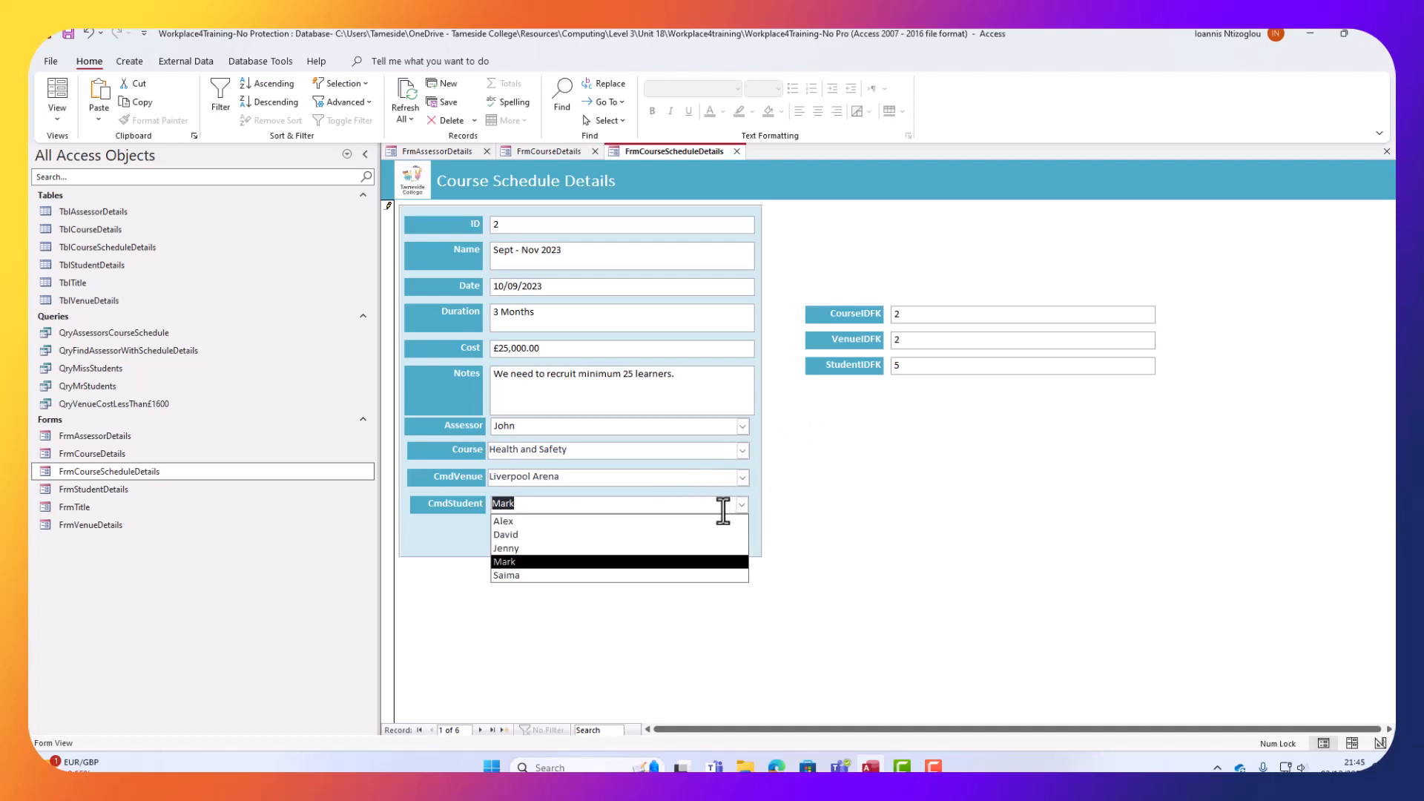
pyautogui.click(647, 539)
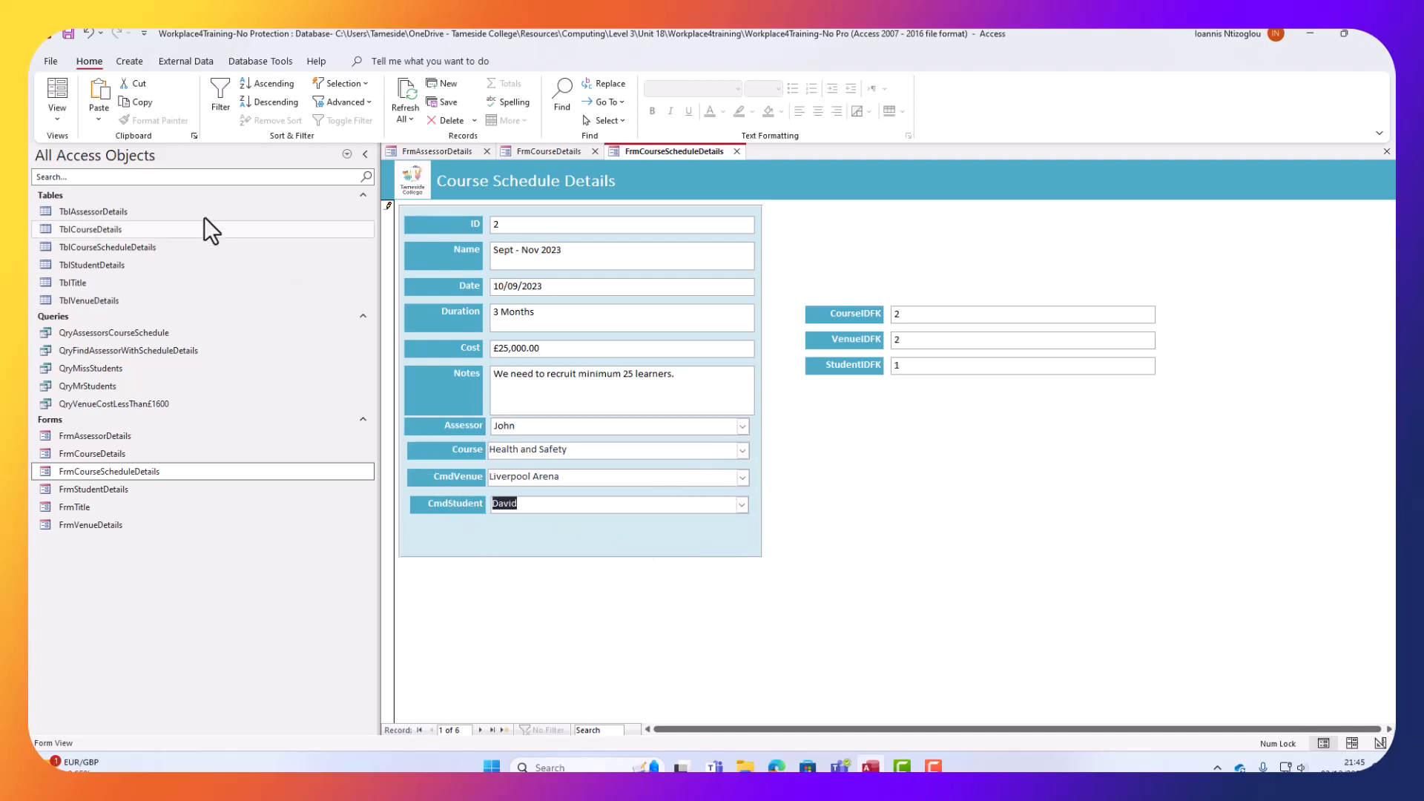
pyautogui.click(53, 111)
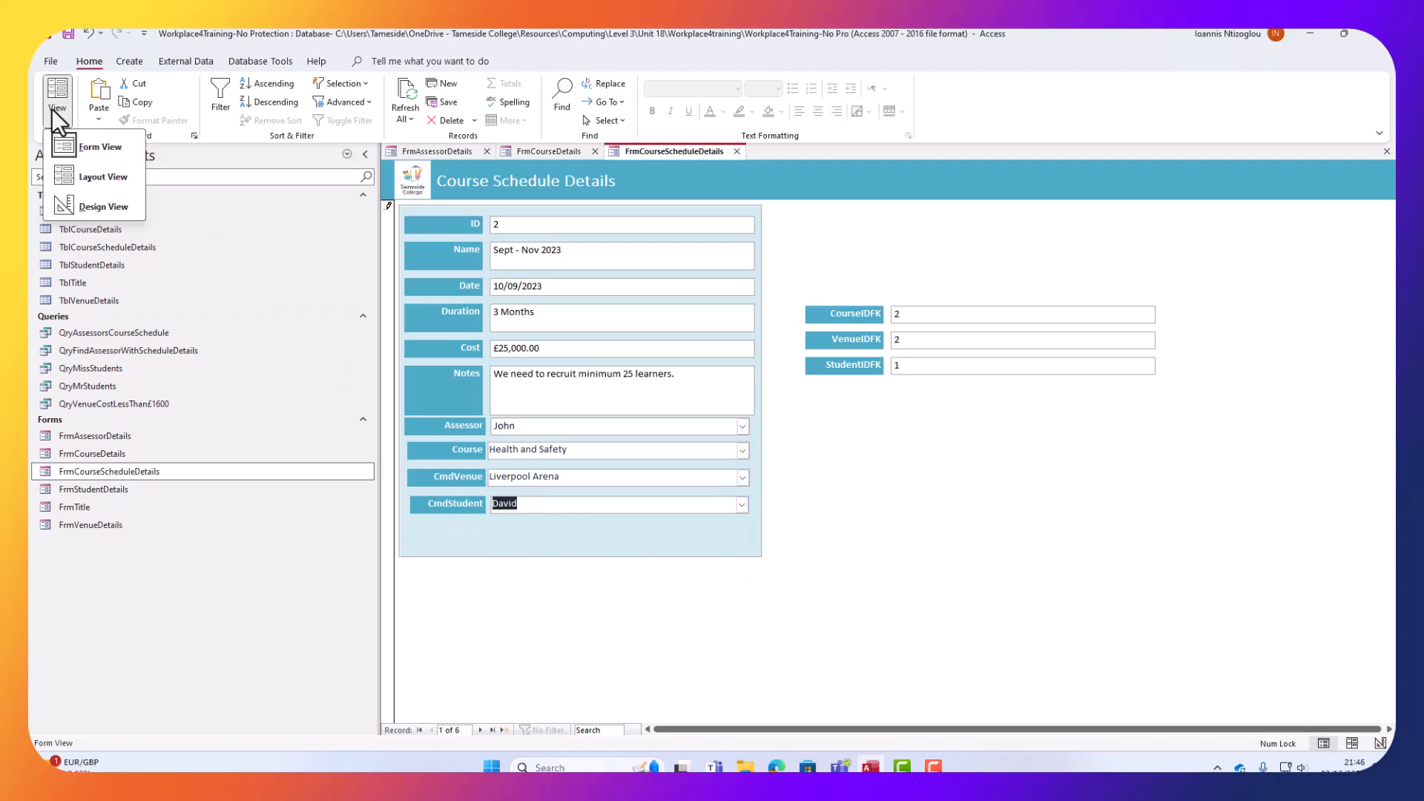
# In Design View, rename the labels to Student and Venue and delete the three IDFK labels.
pyautogui.click(103, 203)
pyautogui.click(451, 545)
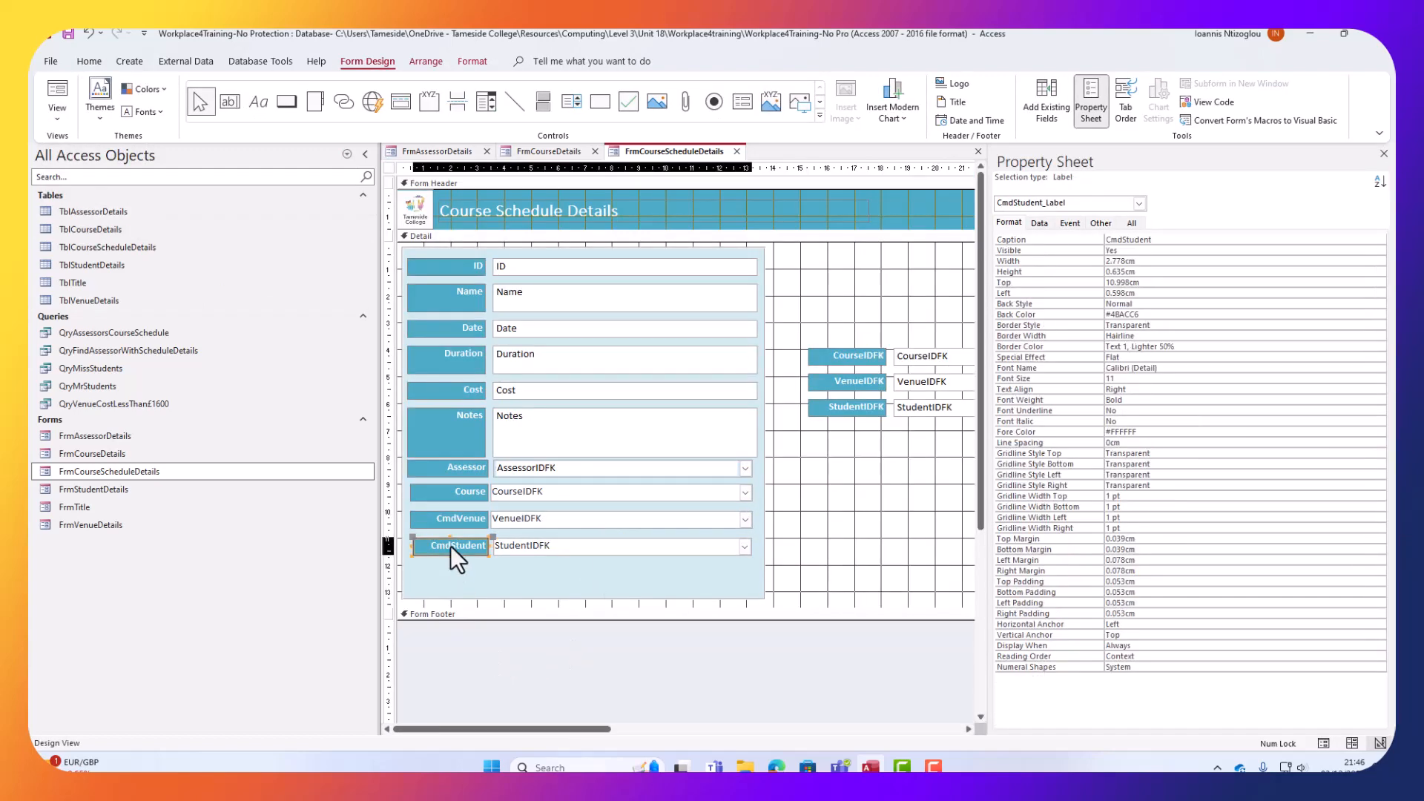
pyautogui.moveTo(451, 545); pyautogui.dragTo(388, 542)
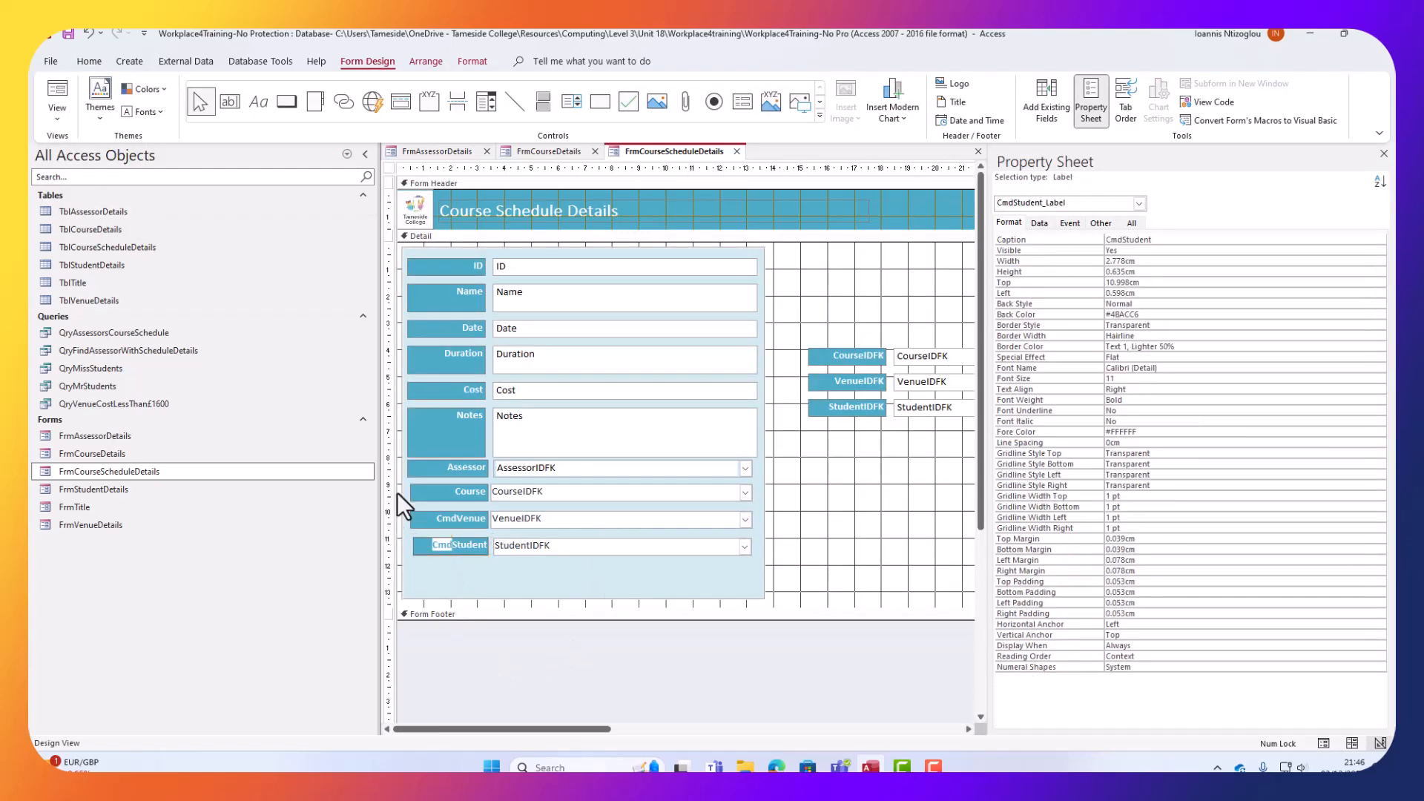
pyautogui.press('Delete')
pyautogui.click(458, 527)
pyautogui.moveTo(450, 518); pyautogui.dragTo(313, 512)
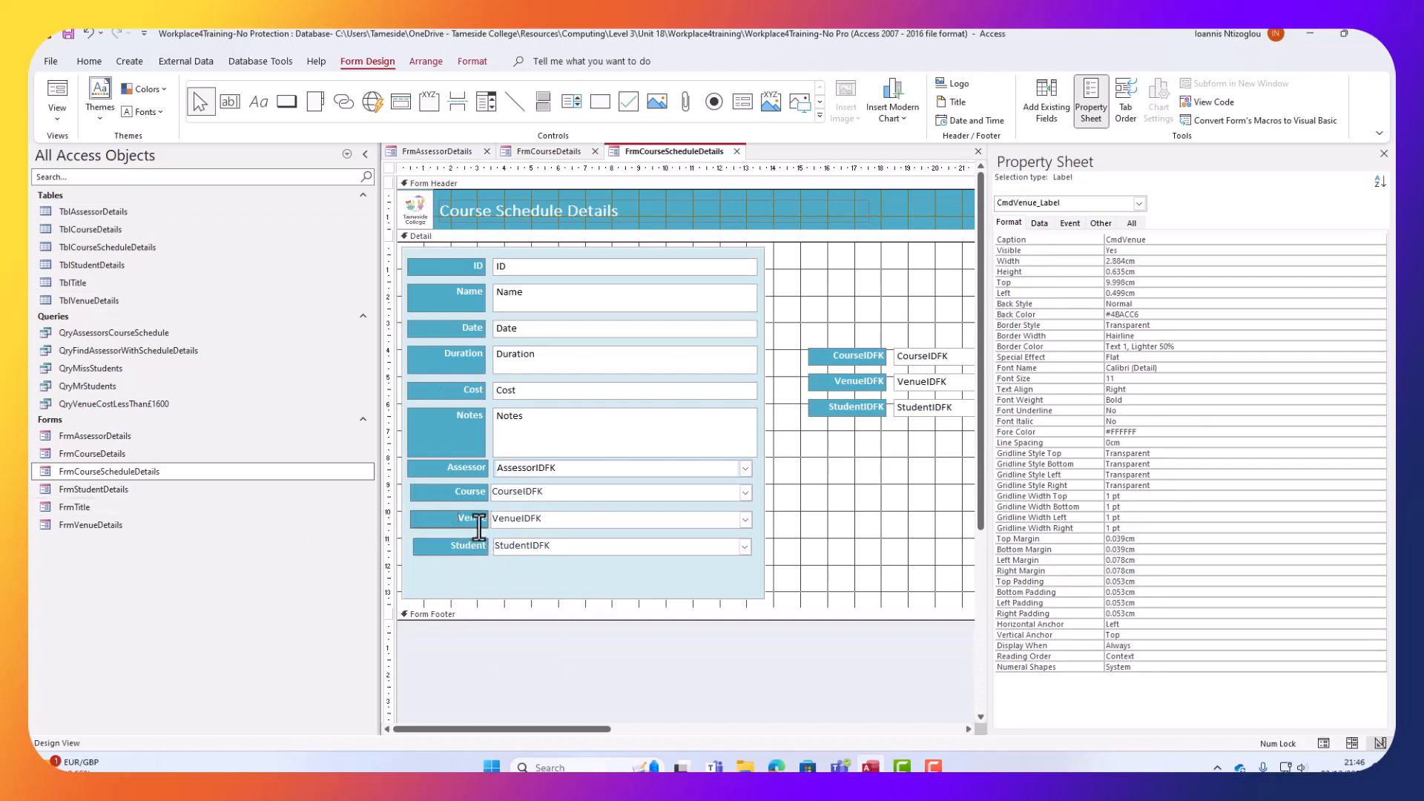
pyautogui.press('Delete')
pyautogui.moveTo(842, 472); pyautogui.dragTo(851, 286)
pyautogui.press('Delete')
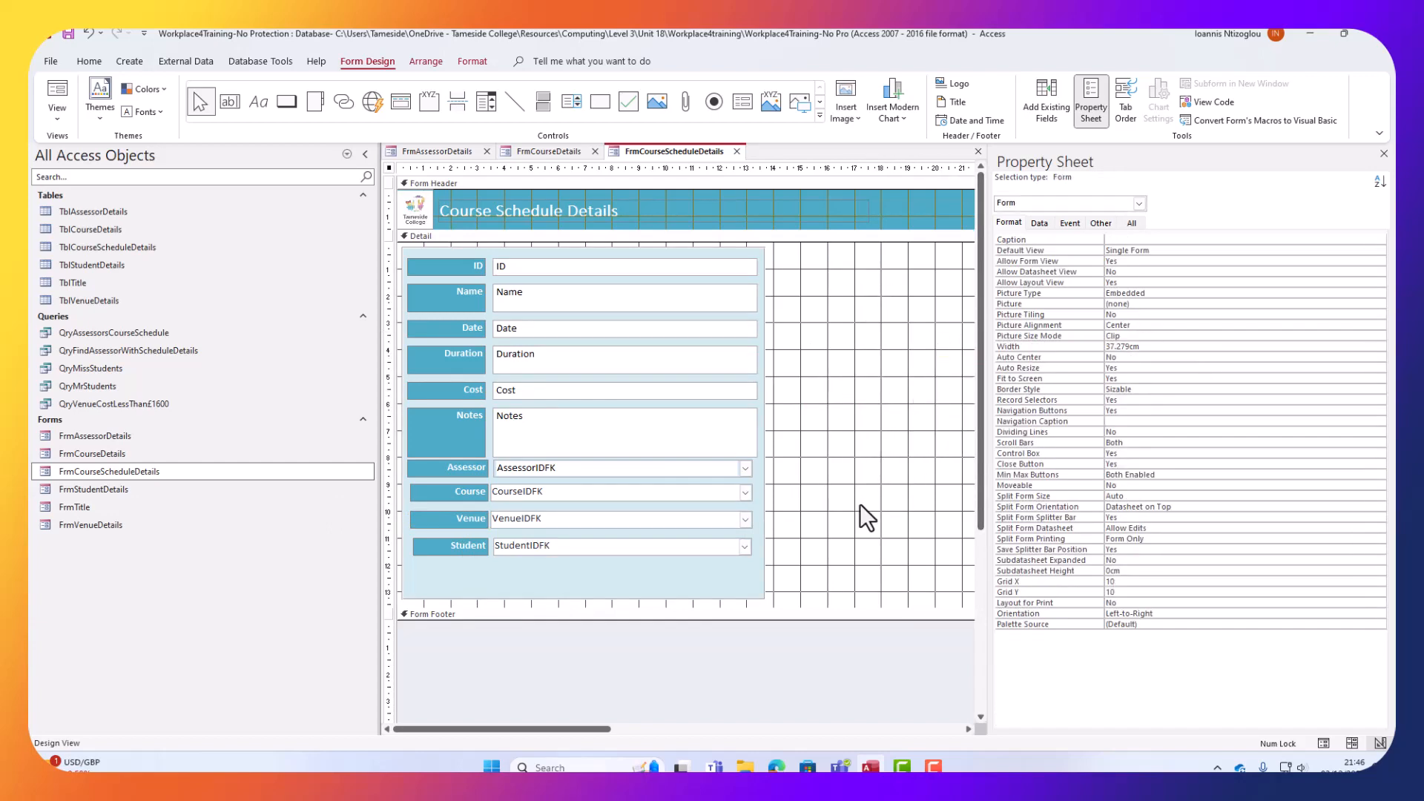
# Stretch the light-blue Box44 panel down to a 14.205cm height.
pyautogui.scroll(-2, 598, 524)
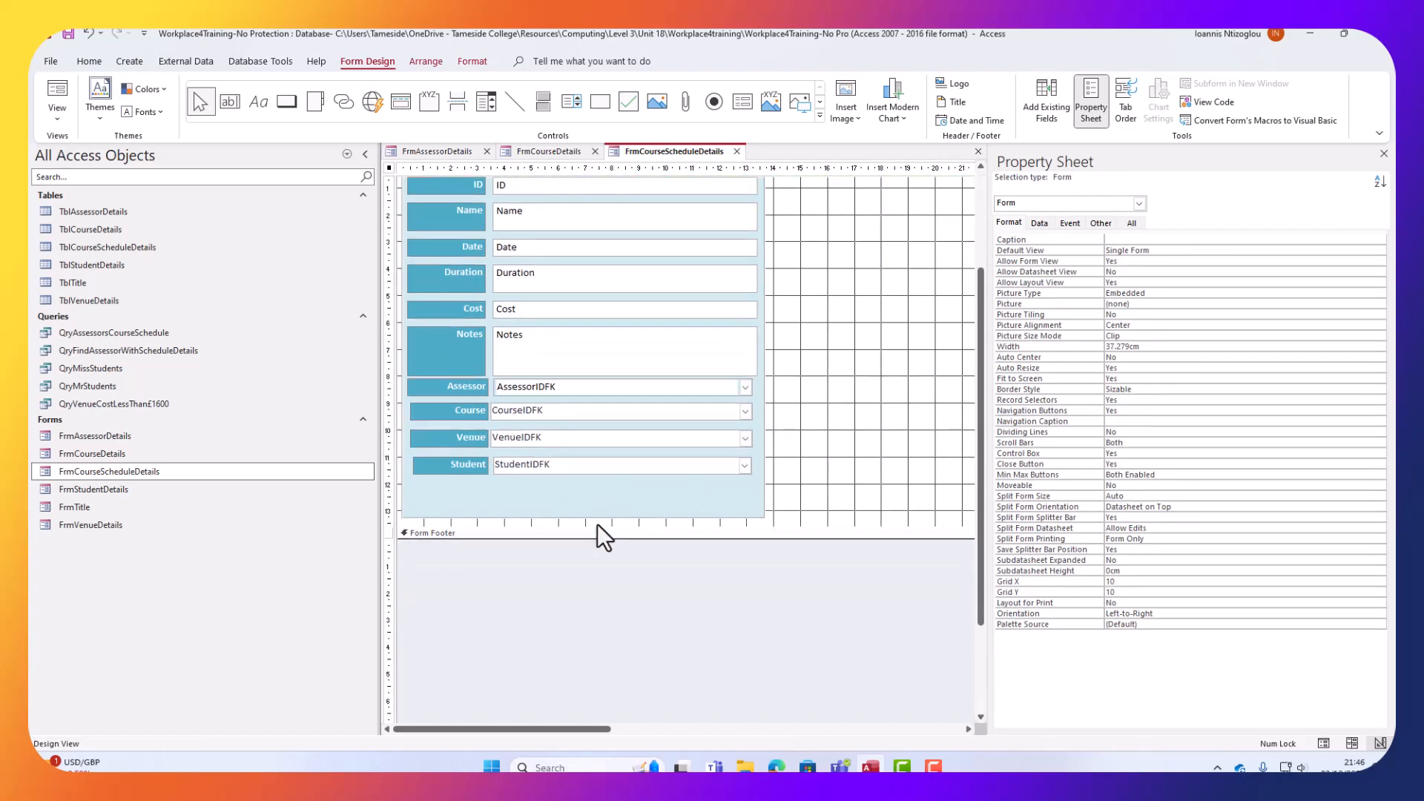
pyautogui.click(589, 508)
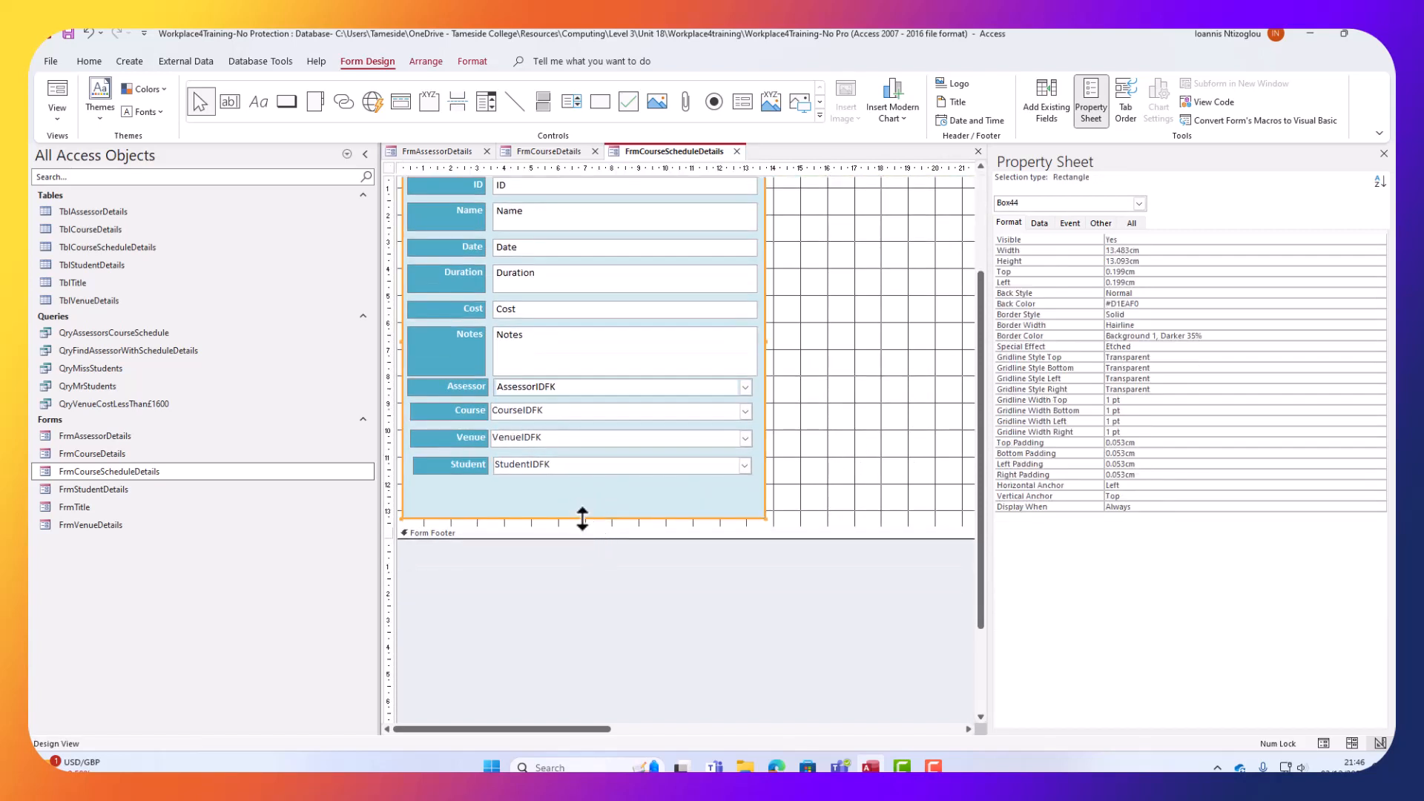
pyautogui.moveTo(583, 518); pyautogui.dragTo(586, 546)
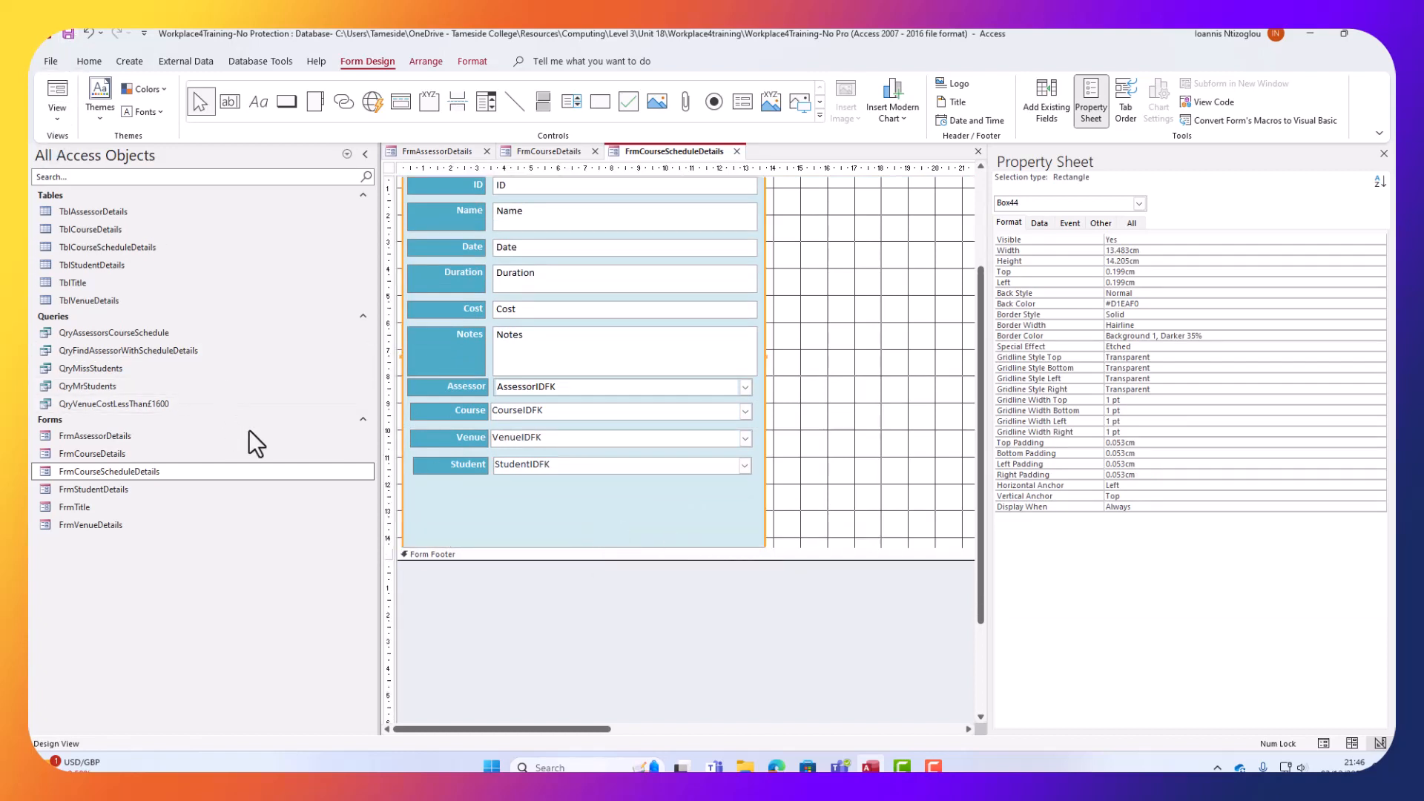
pyautogui.moveTo(860, 466); pyautogui.dragTo(395, 436)
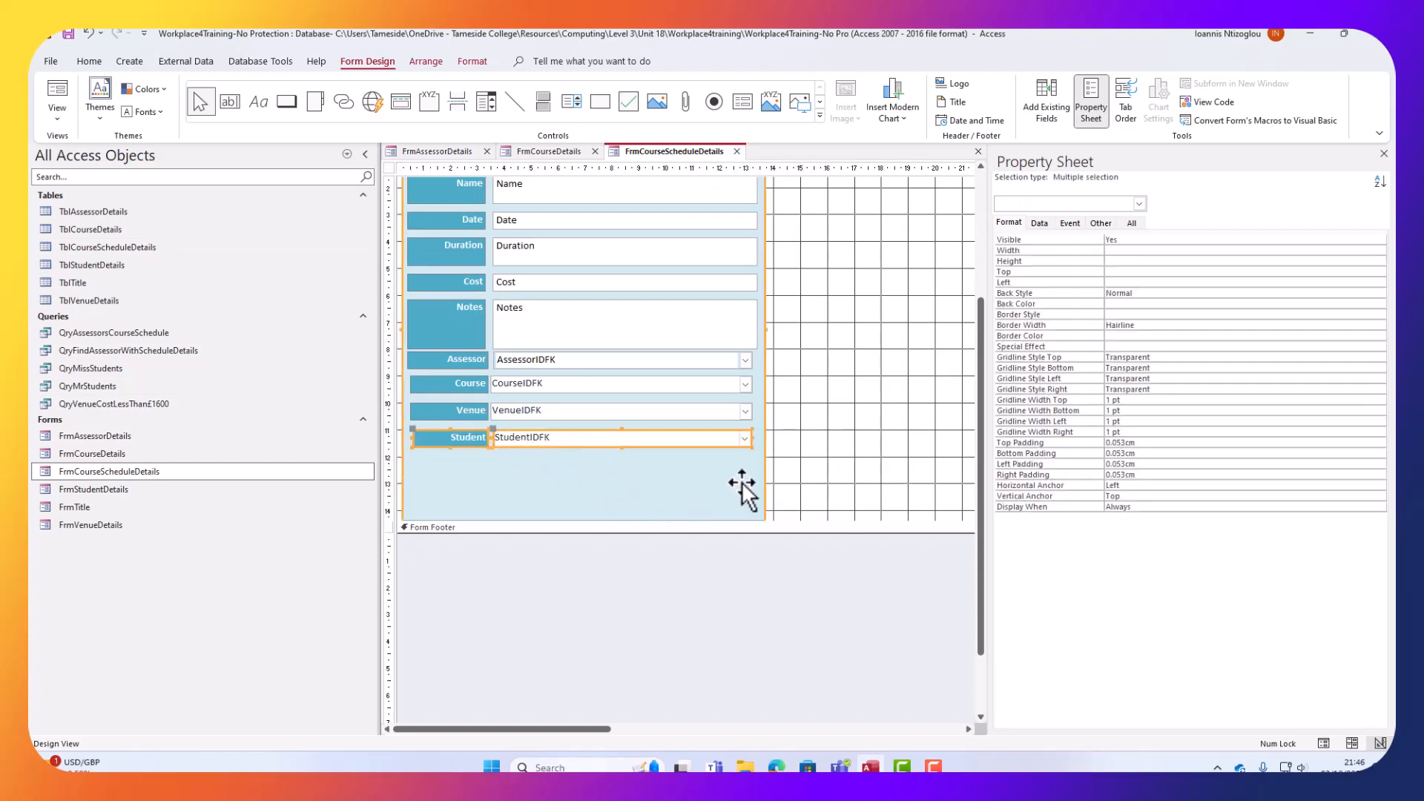
# Copy the Student row and panel into FrmStudentDetails' Design View, placed at the right side.
pyautogui.rightClick(670, 482)
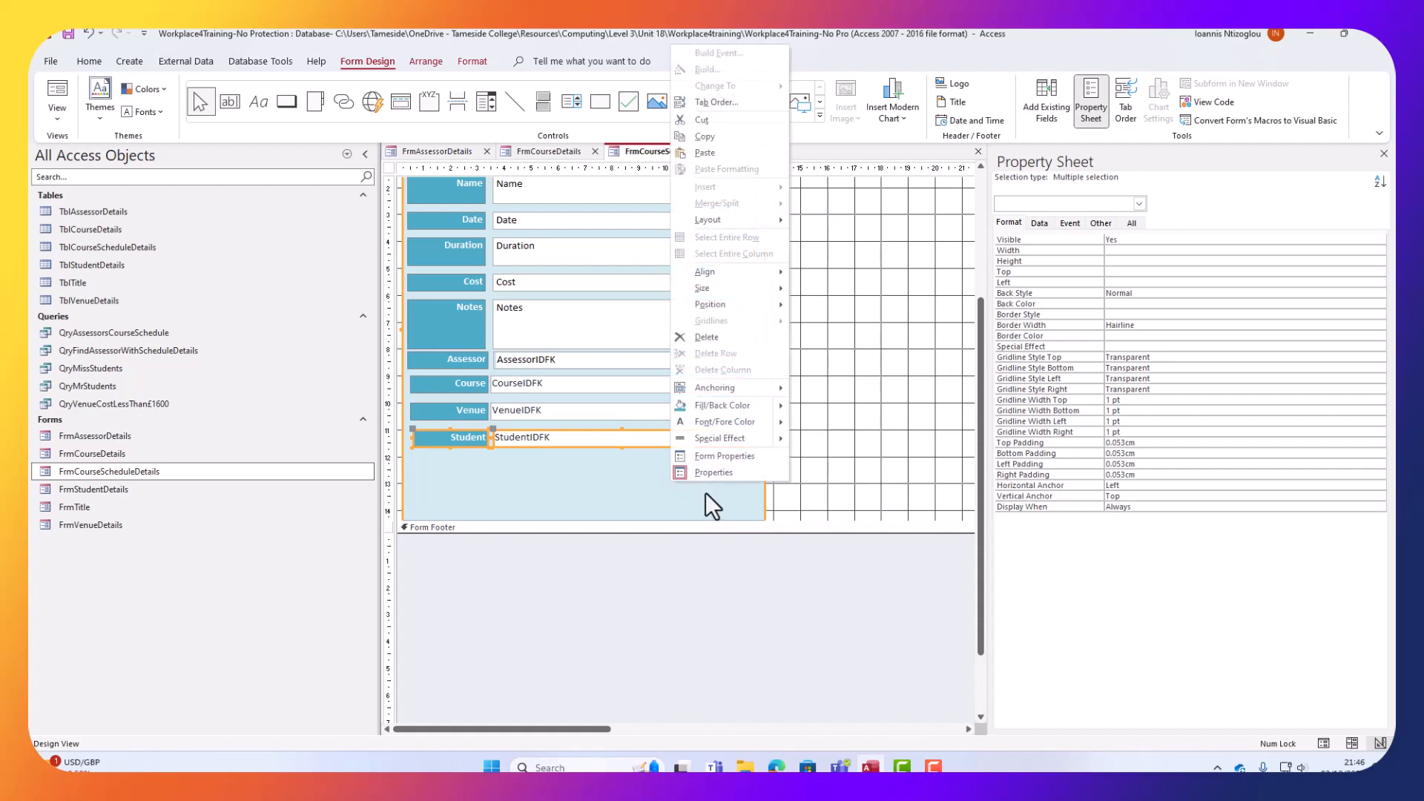
pyautogui.click(721, 133)
pyautogui.rightClick(110, 486)
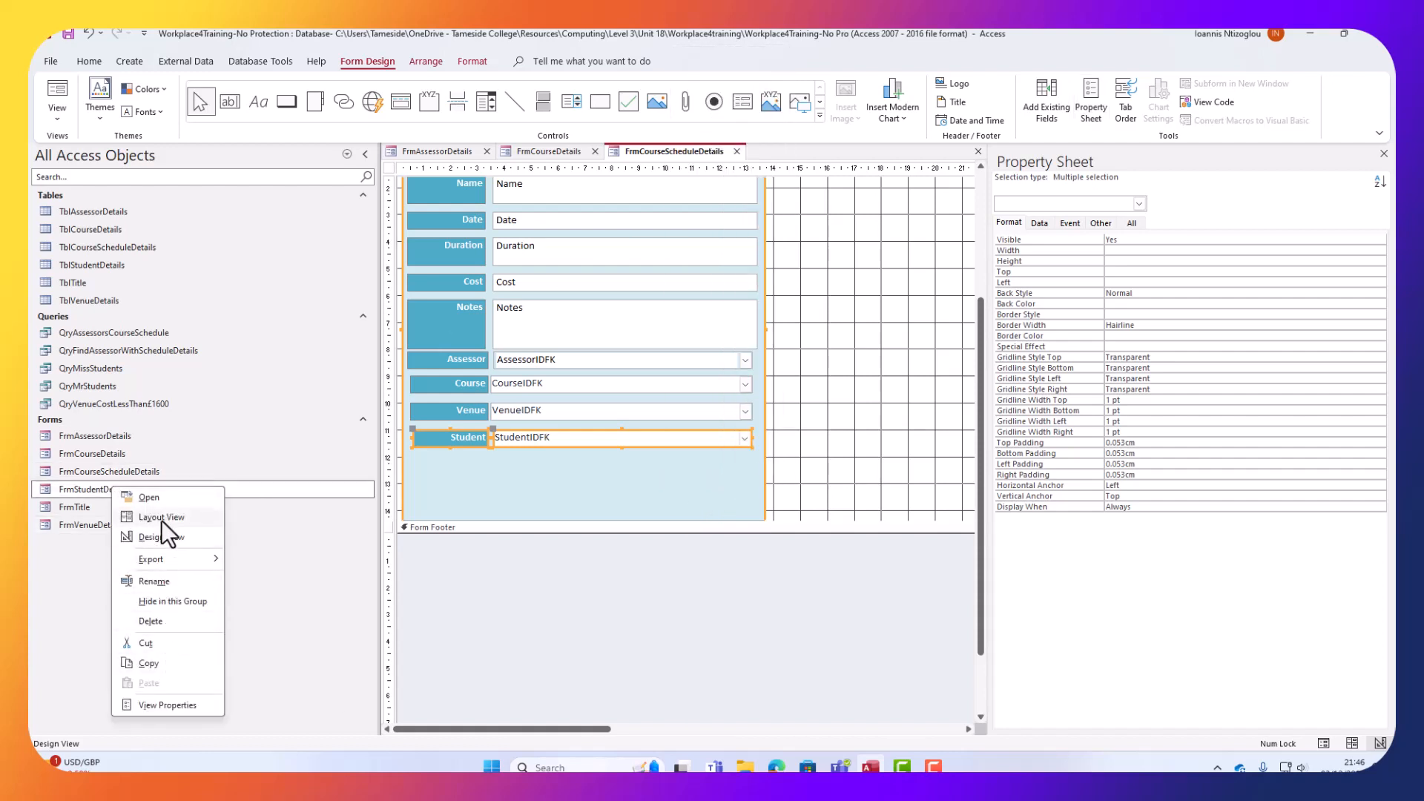
pyautogui.click(163, 539)
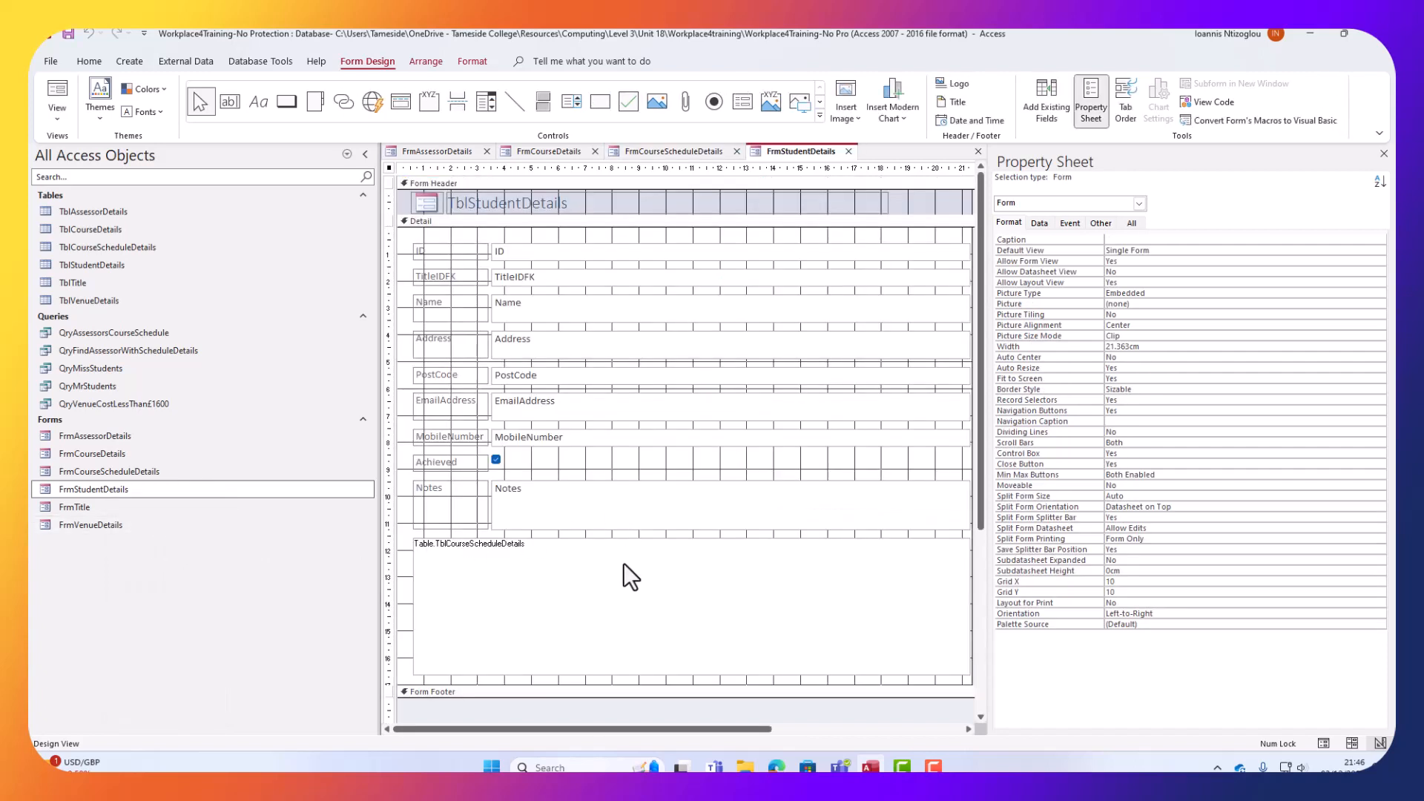
pyautogui.click(1384, 153)
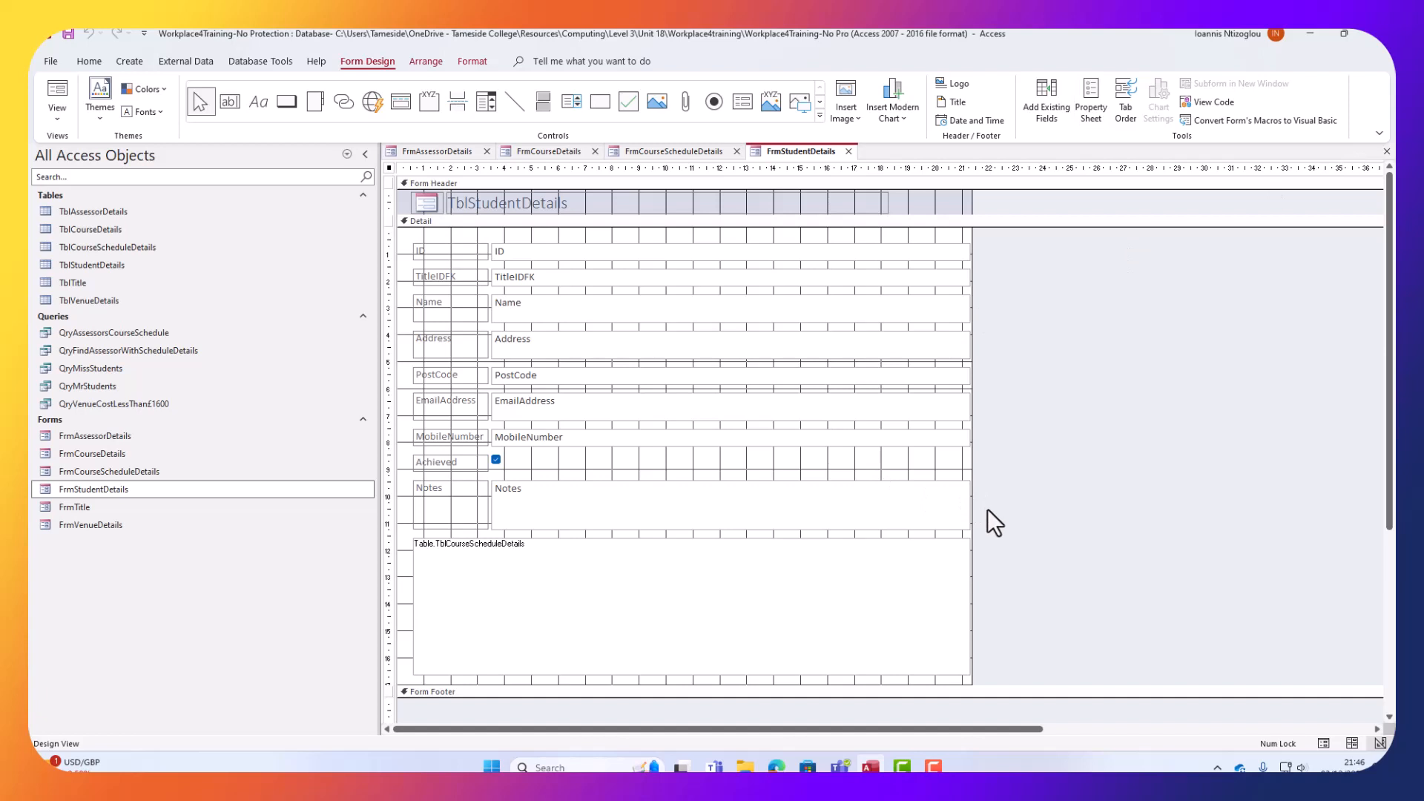
pyautogui.hotkey('ctrl', 'v')
pyautogui.moveTo(590, 402); pyautogui.dragTo(1210, 410)
# Delete the TblCourseScheduleDetails subform and remove the stacked layout from the controls.
pyautogui.click(639, 598)
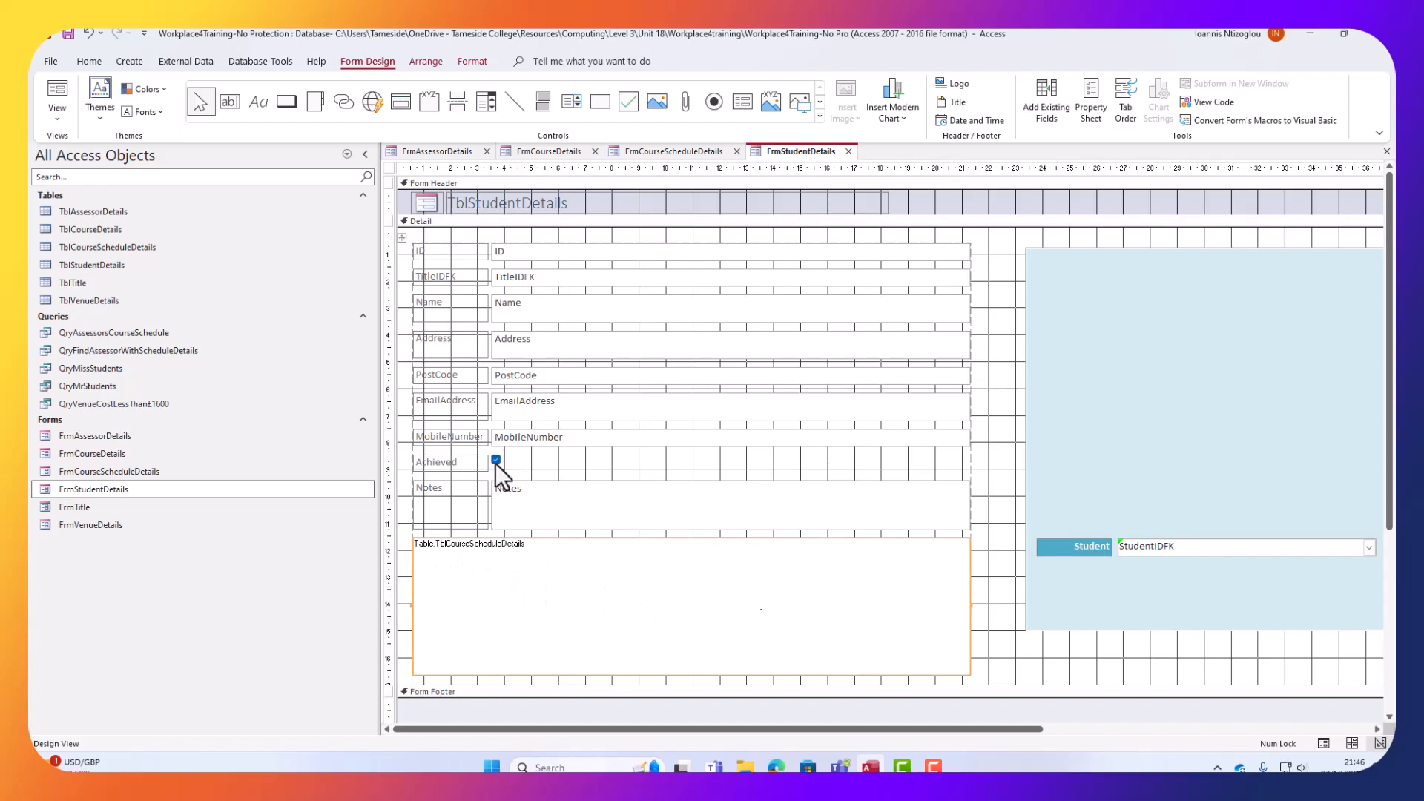
pyautogui.press('Delete')
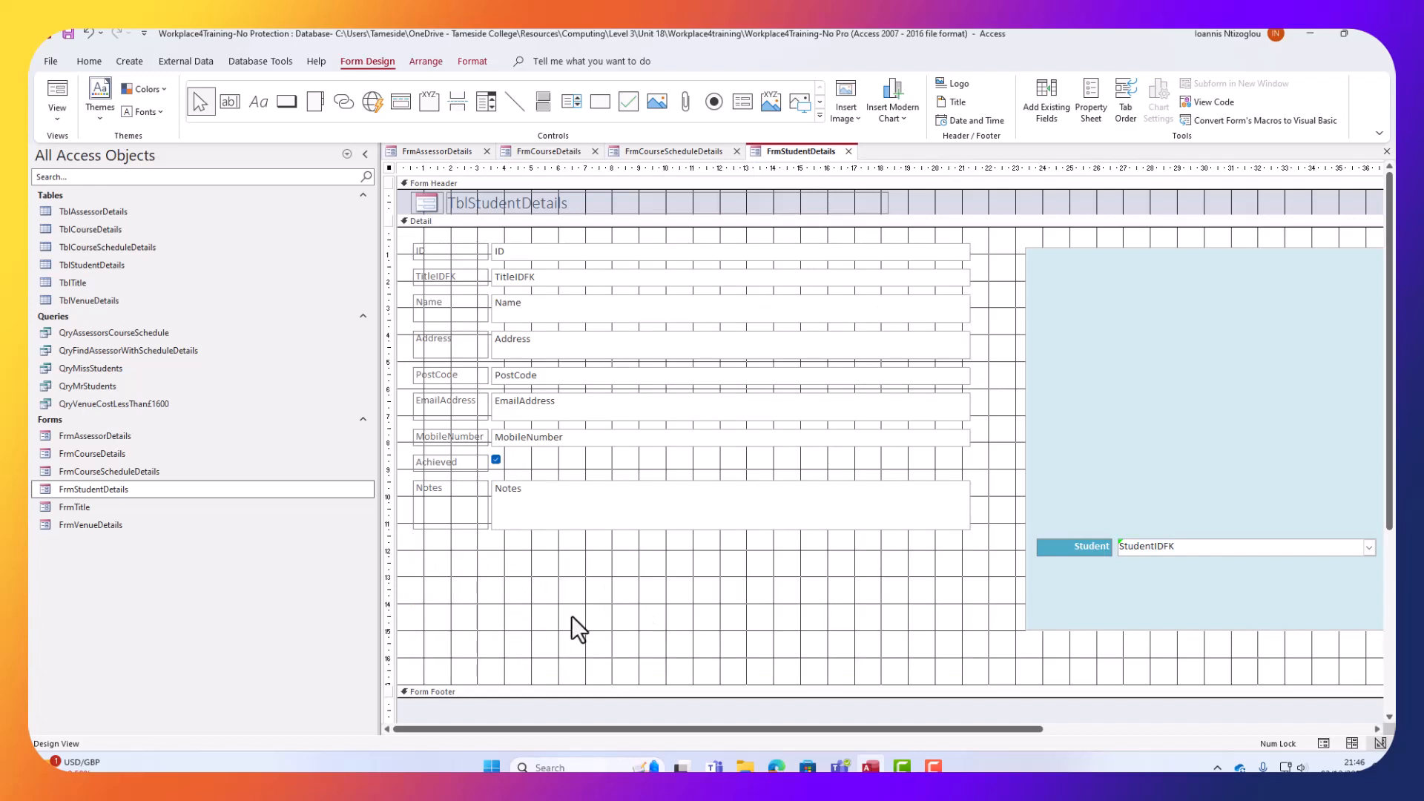
pyautogui.click(554, 401)
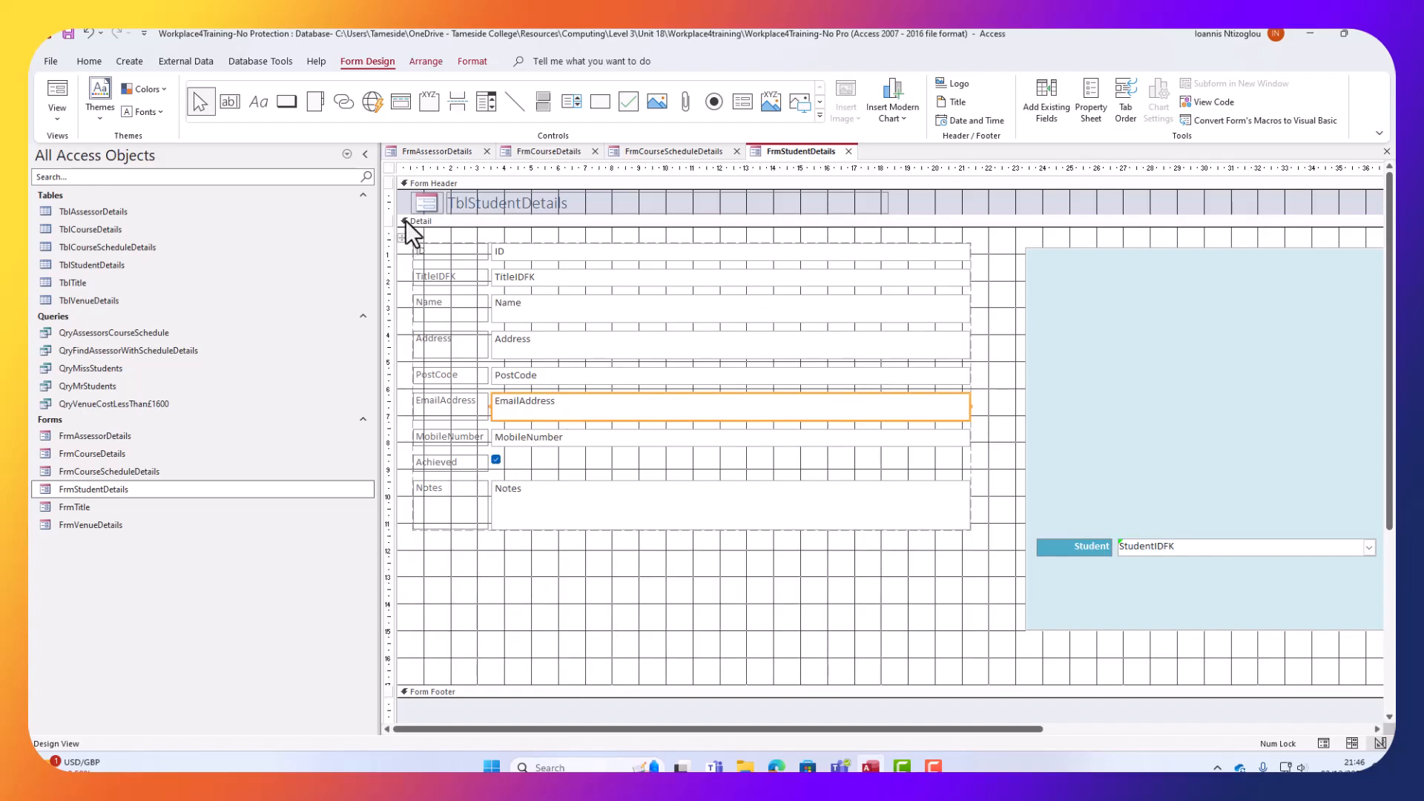
pyautogui.click(401, 239)
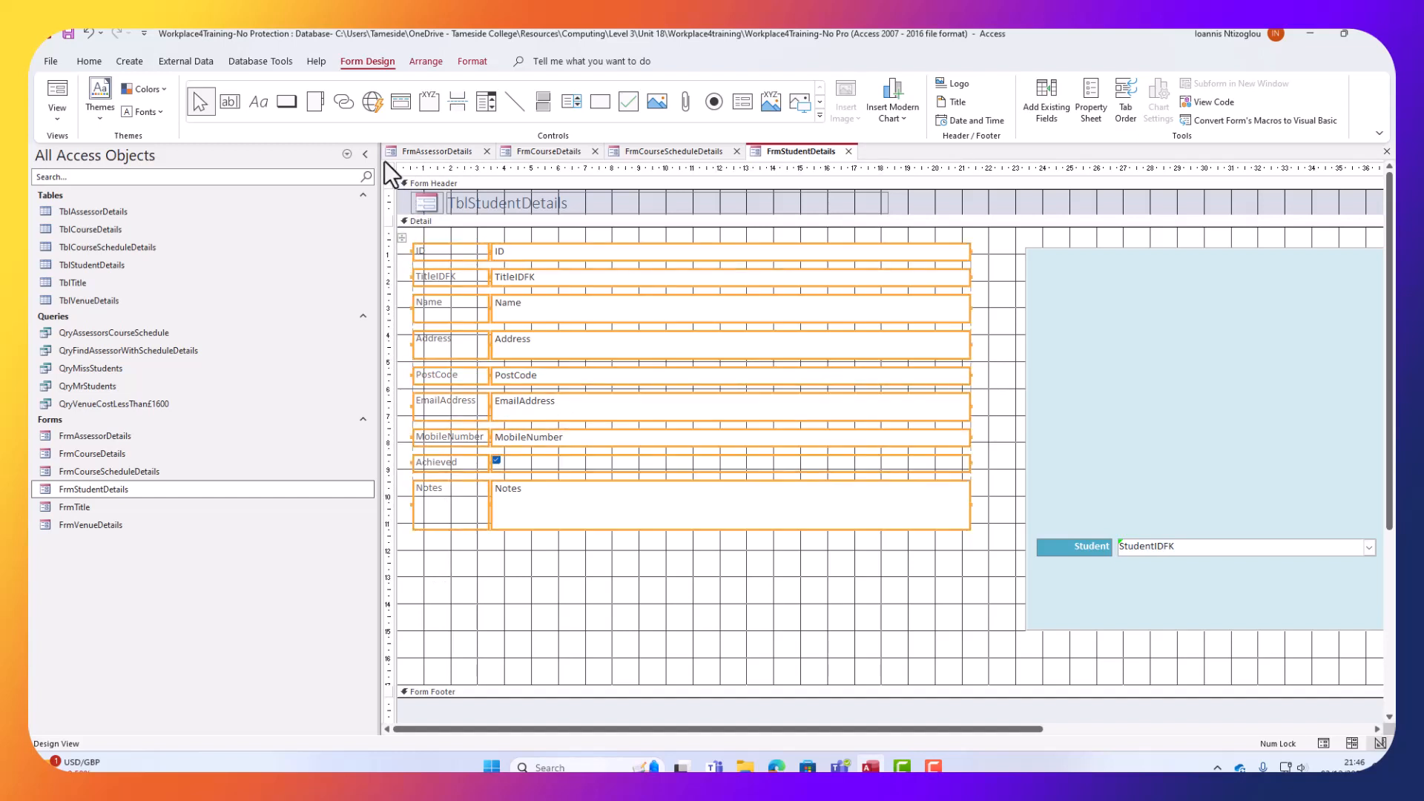
pyautogui.rightClick(581, 277)
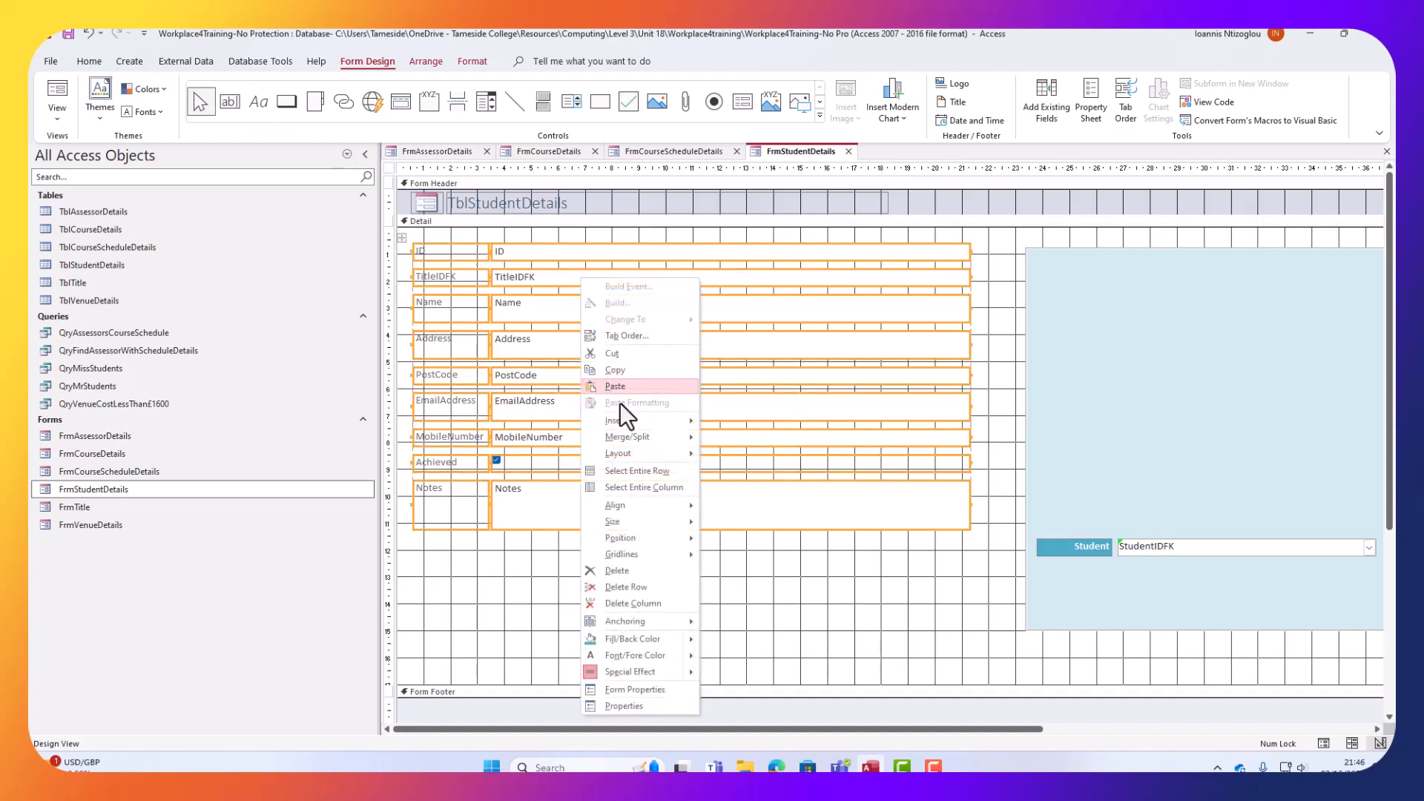
pyautogui.moveTo(656, 453)
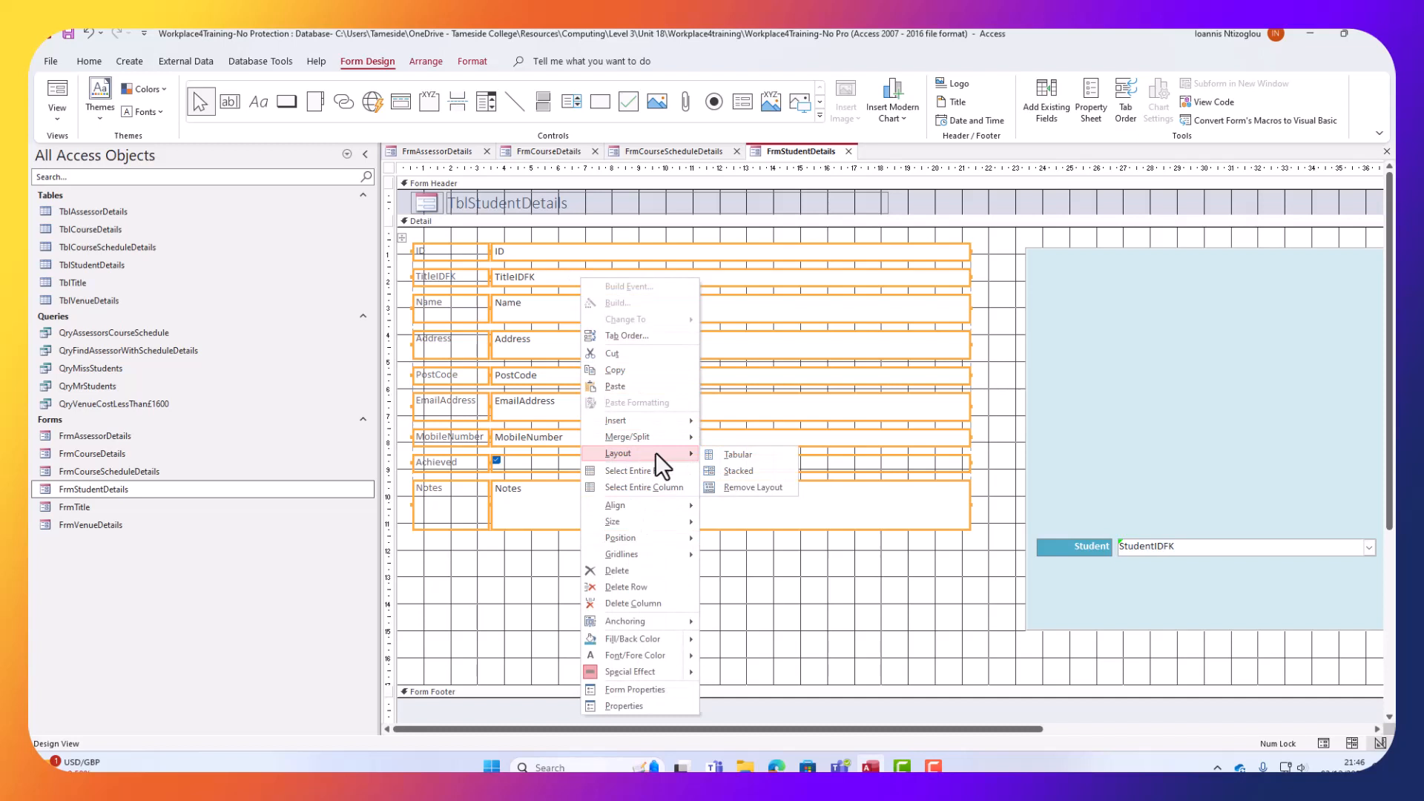
pyautogui.click(738, 487)
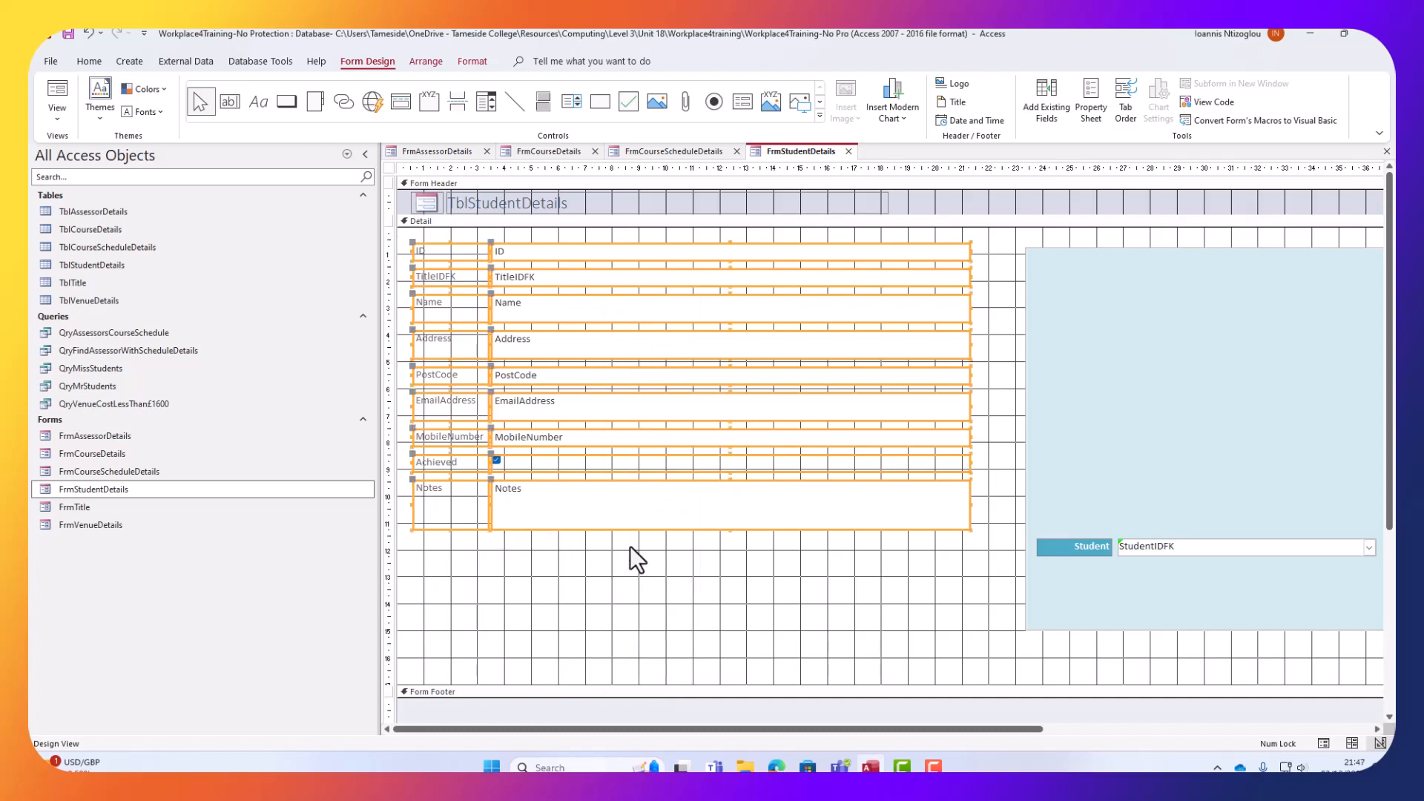
# Apply the Student label's blue style to the ID label using Format Painter.
pyautogui.click(1079, 552)
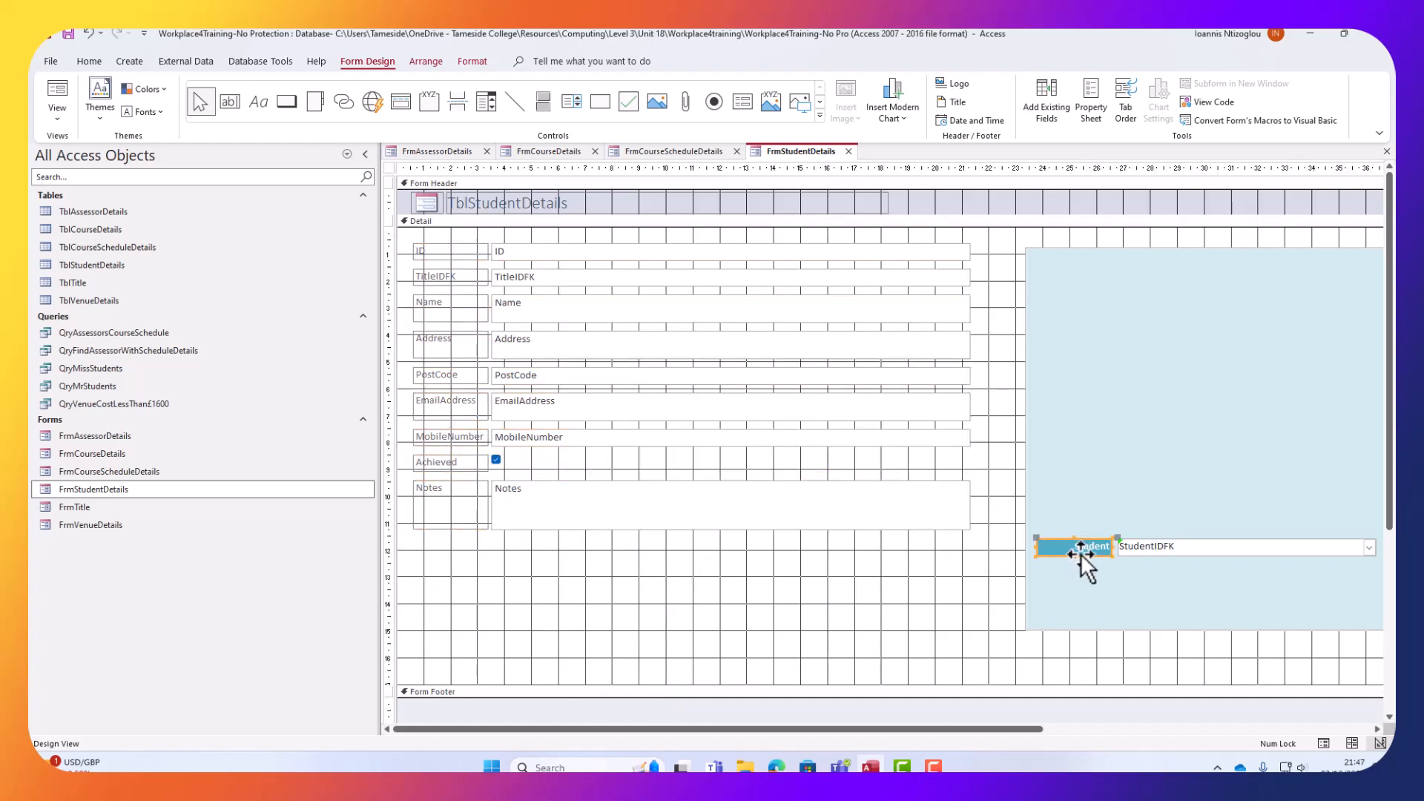
pyautogui.click(87, 63)
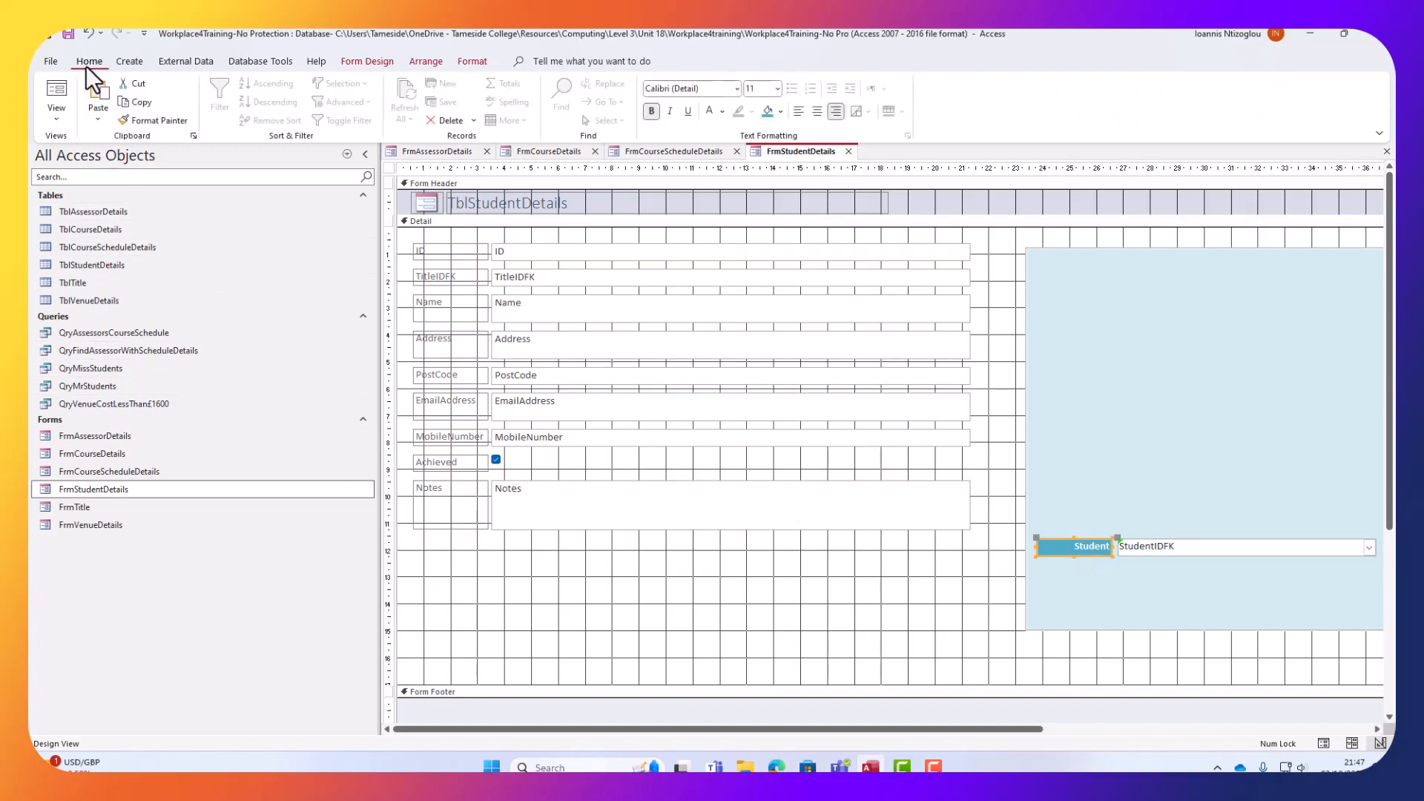
pyautogui.doubleClick(131, 124)
pyautogui.click(434, 252)
# Paint the blue label style onto TitleIDFK, Name, Address, PostCode, EmailAddress and MobileNumber.
pyautogui.click(438, 276)
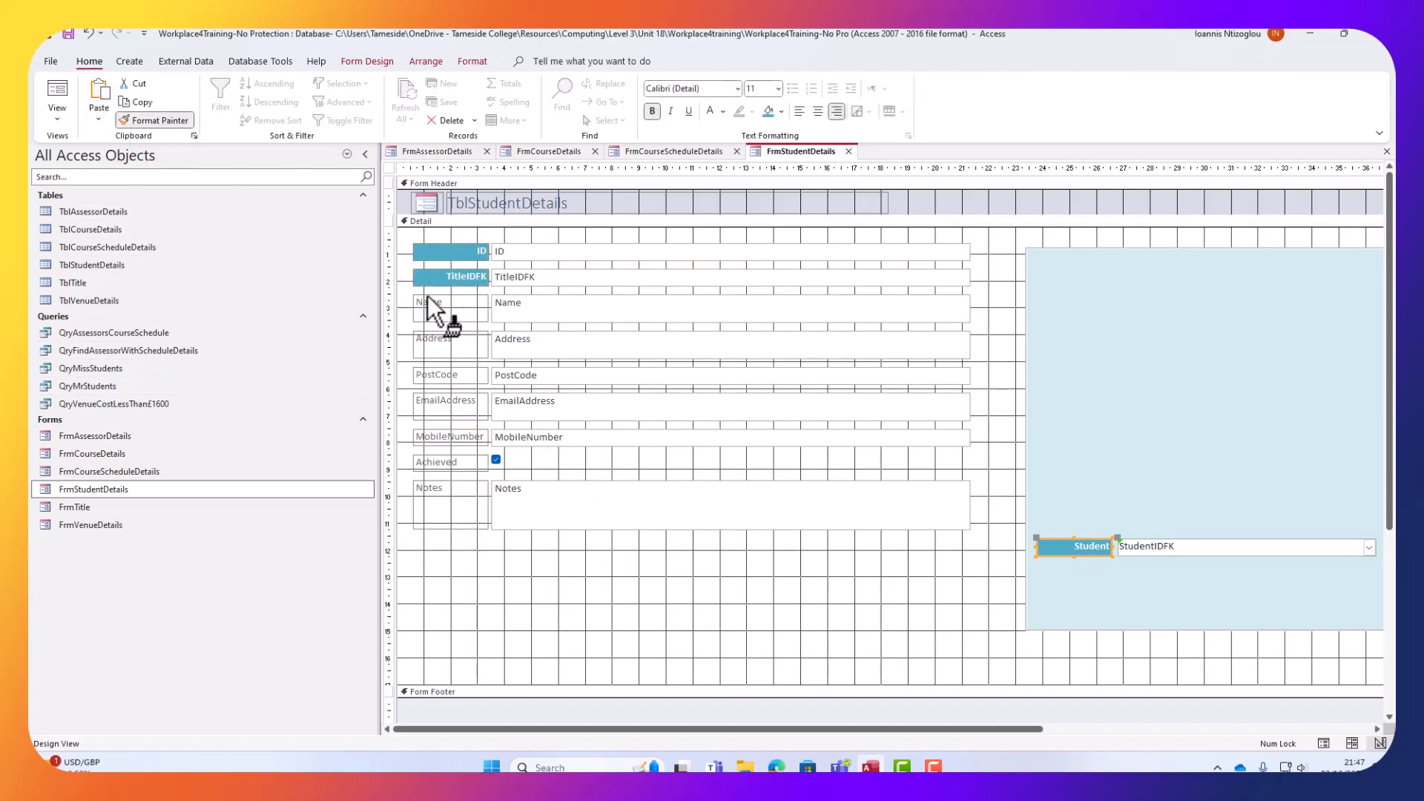
pyautogui.click(431, 304)
pyautogui.click(431, 342)
pyautogui.click(443, 381)
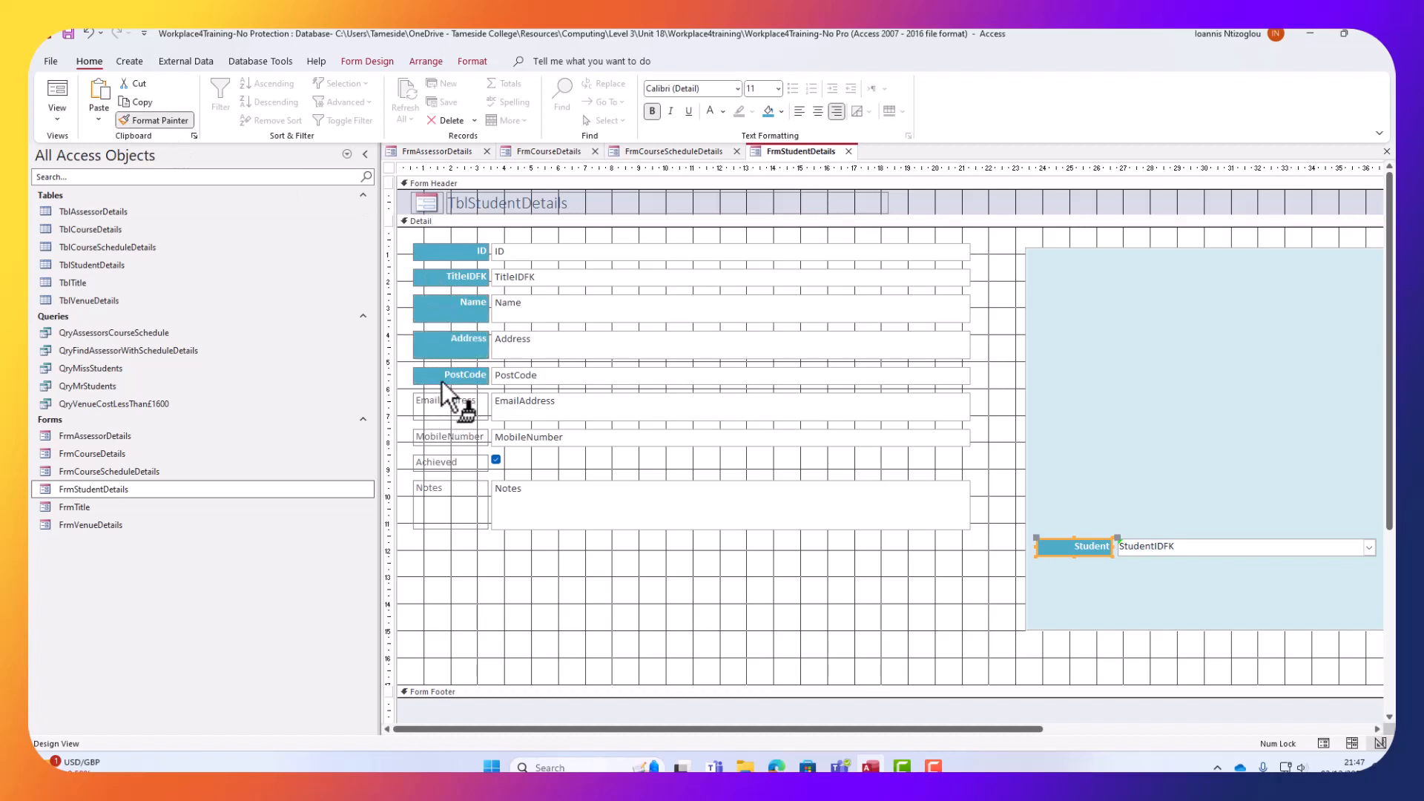
pyautogui.click(443, 406)
pyautogui.click(443, 438)
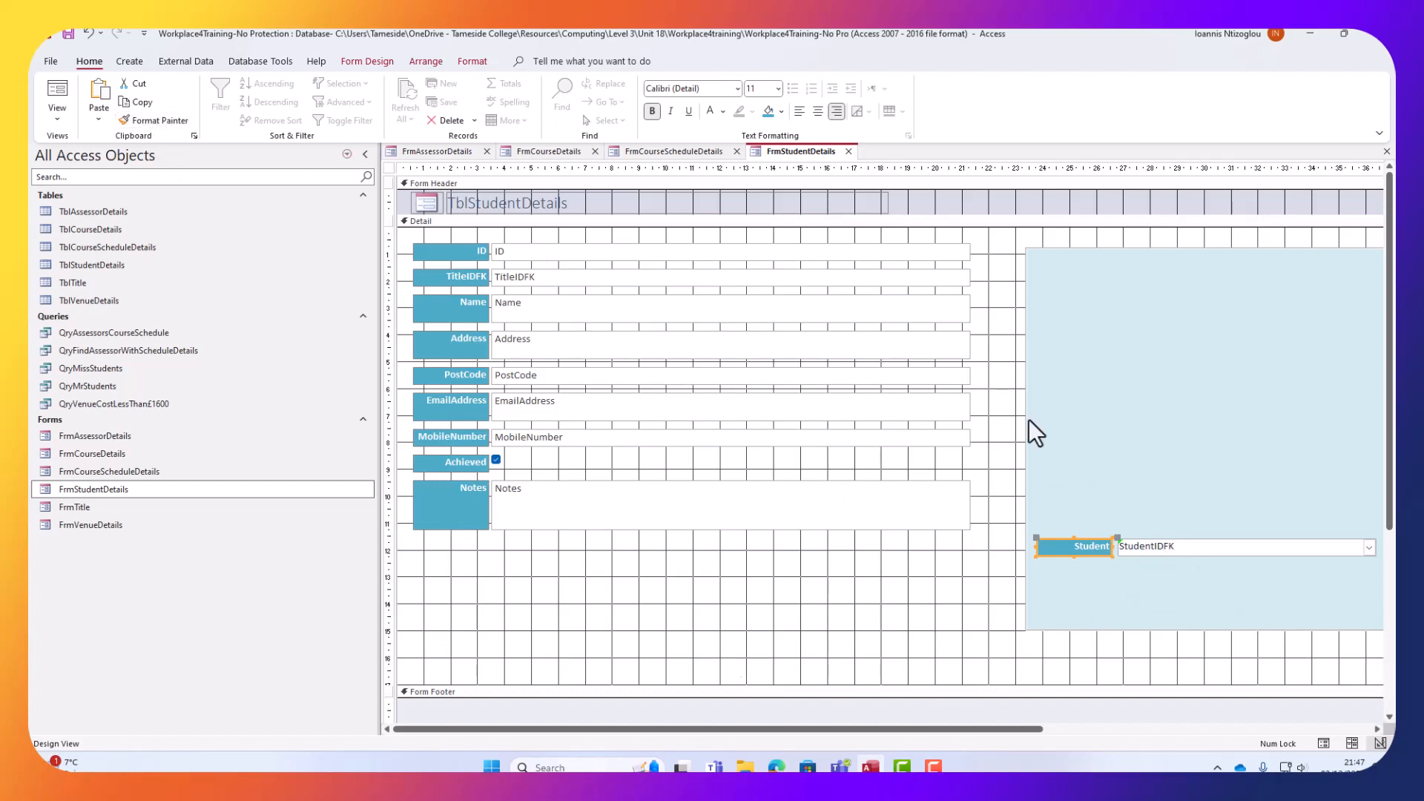
# Make the text in all the field boxes black.
pyautogui.click(1163, 546)
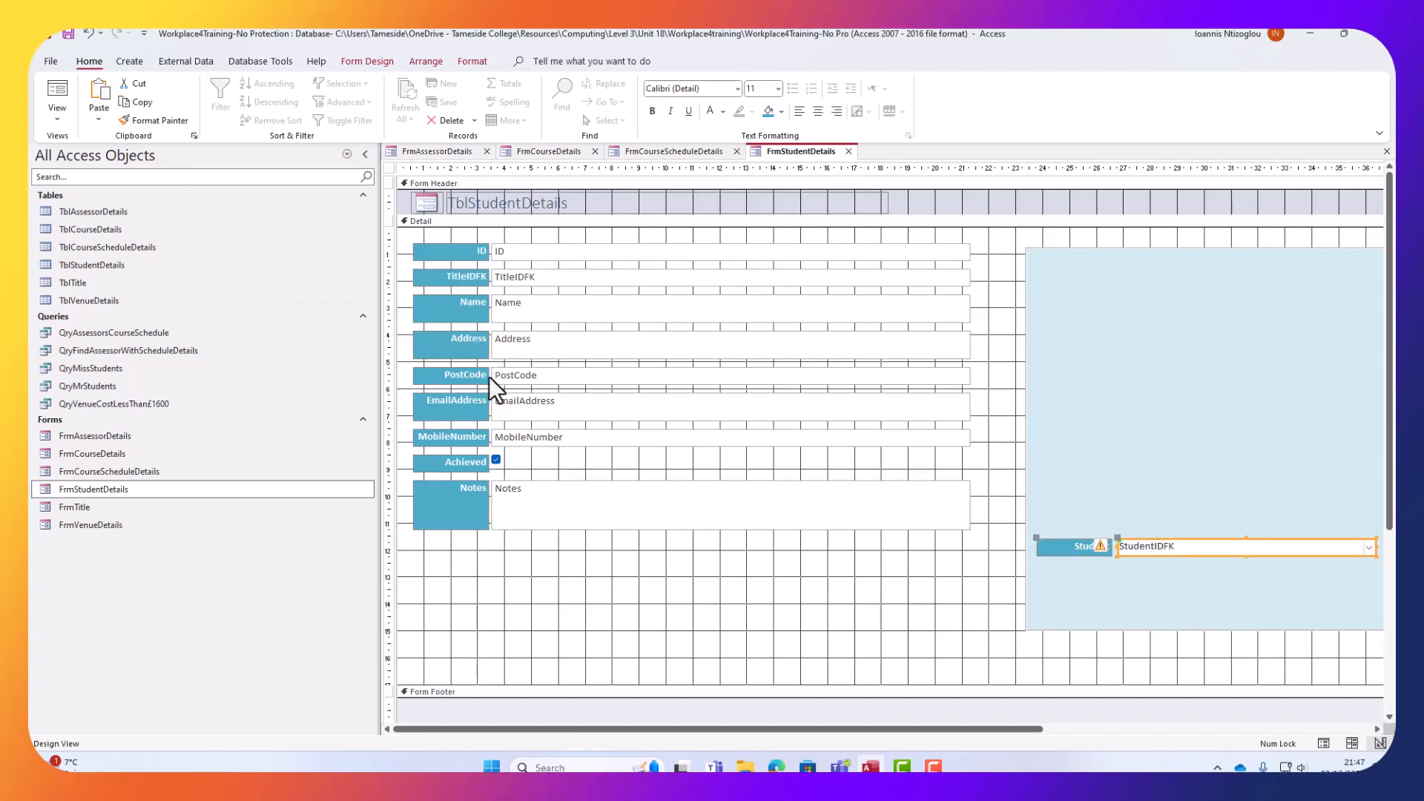
pyautogui.moveTo(624, 586); pyautogui.dragTo(599, 233)
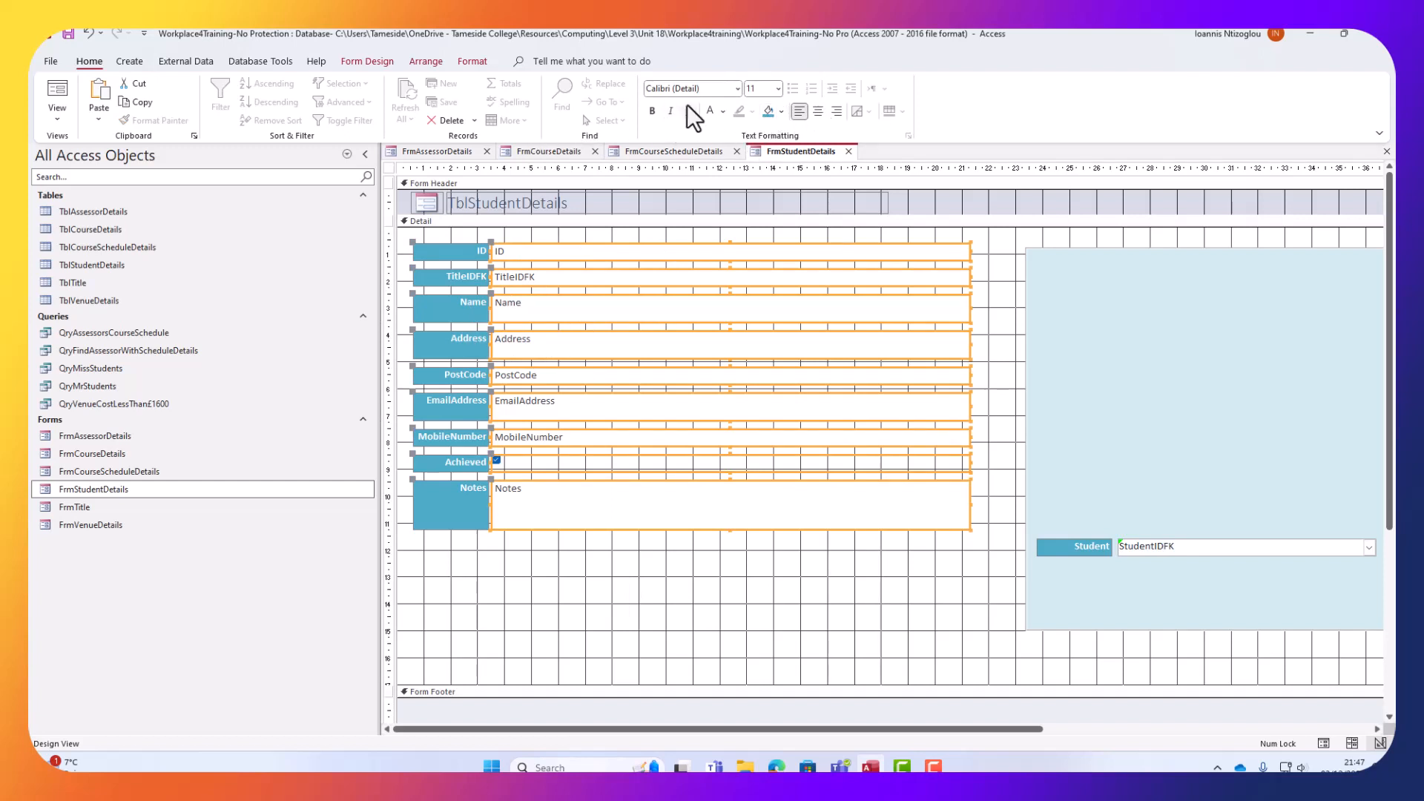
pyautogui.click(721, 112)
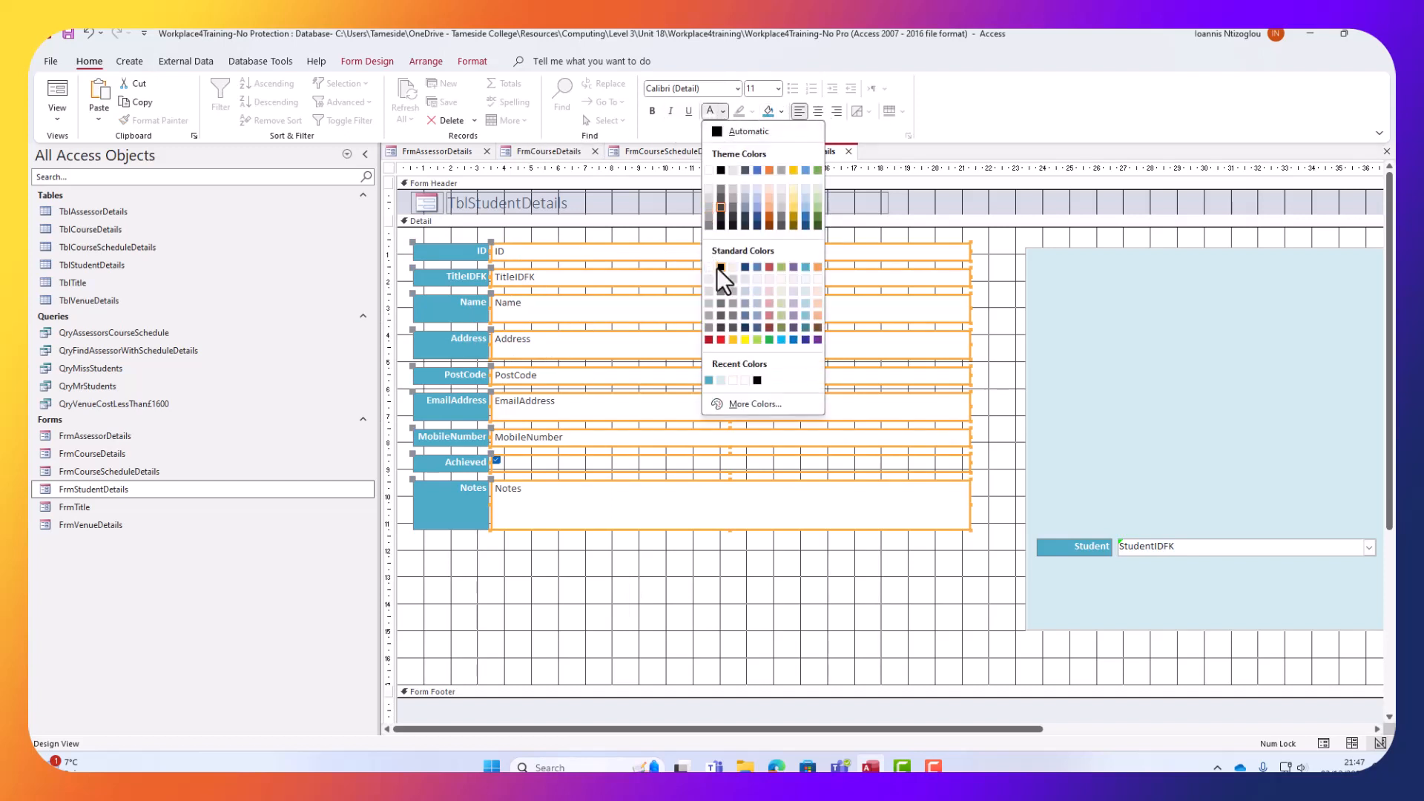
pyautogui.click(723, 171)
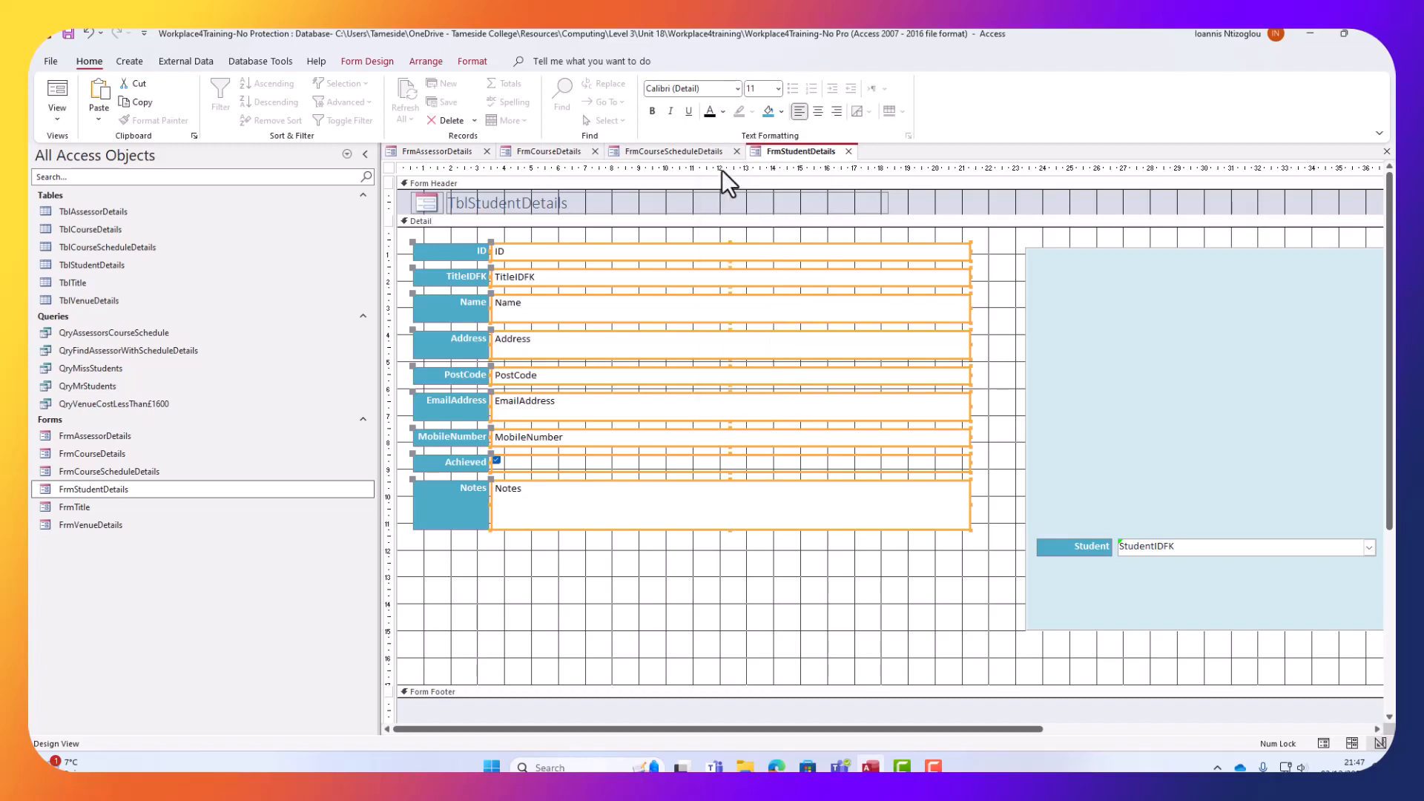
pyautogui.click(561, 591)
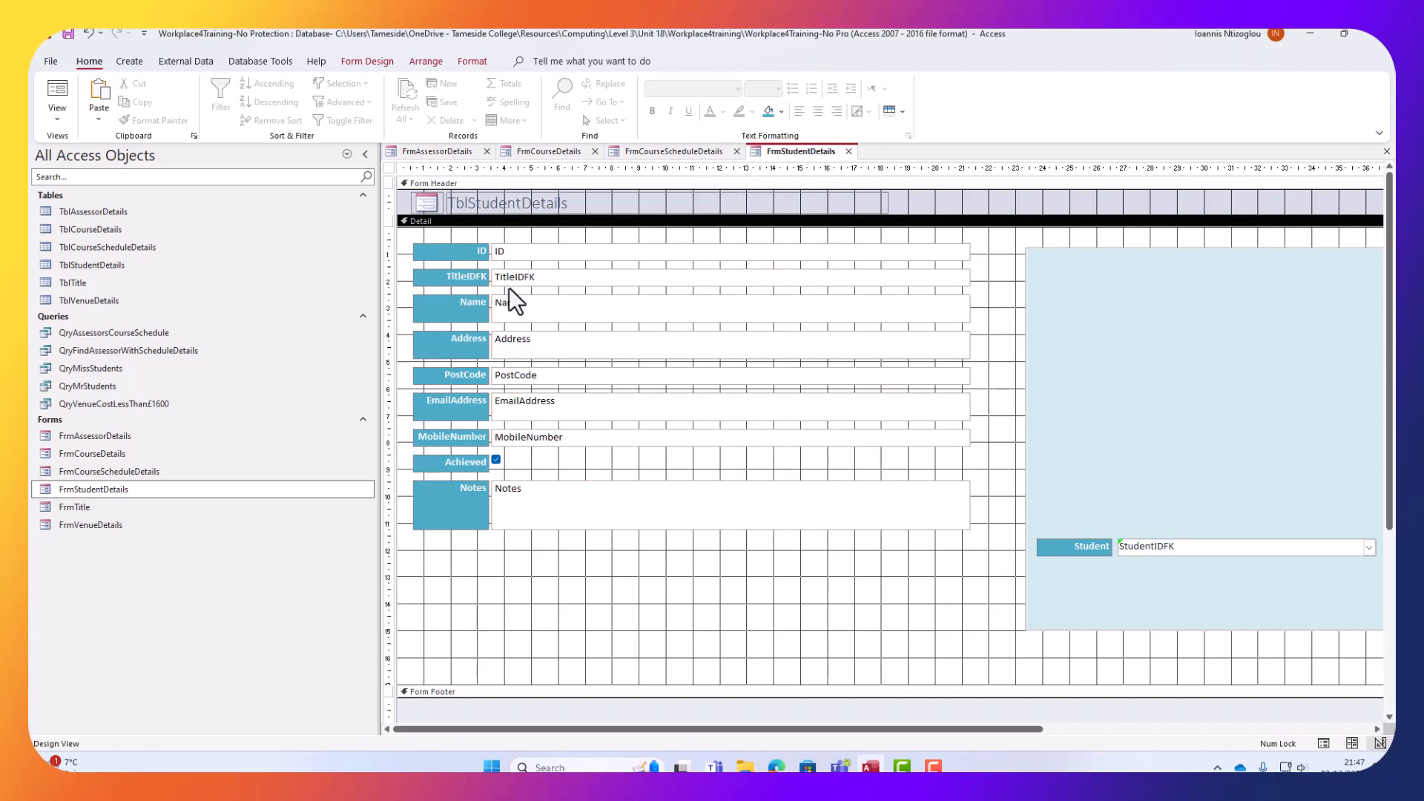
# Replace the old TblStudentDetails header title with the logo and Course Schedule Details title.
pyautogui.click(661, 152)
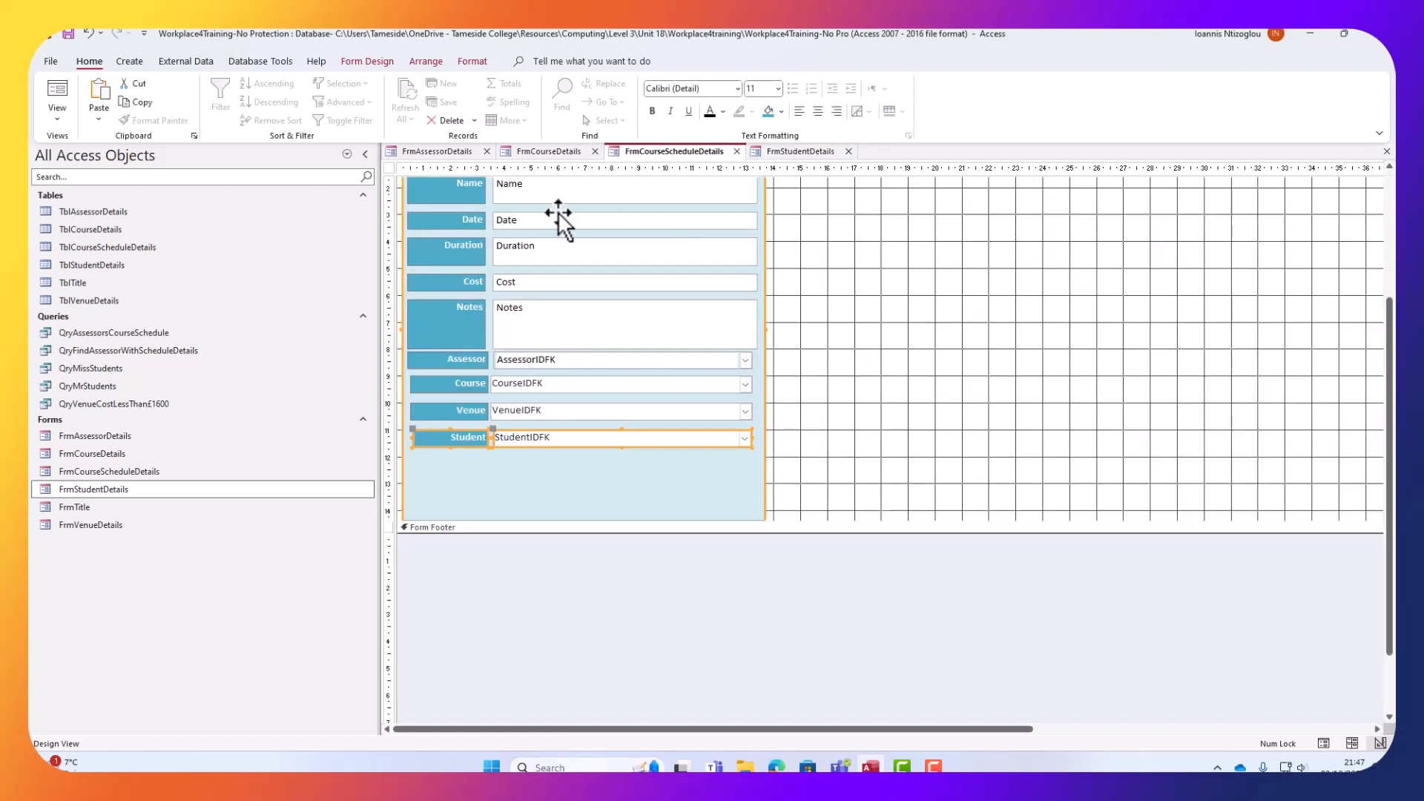
pyautogui.scroll(3, 808, 391)
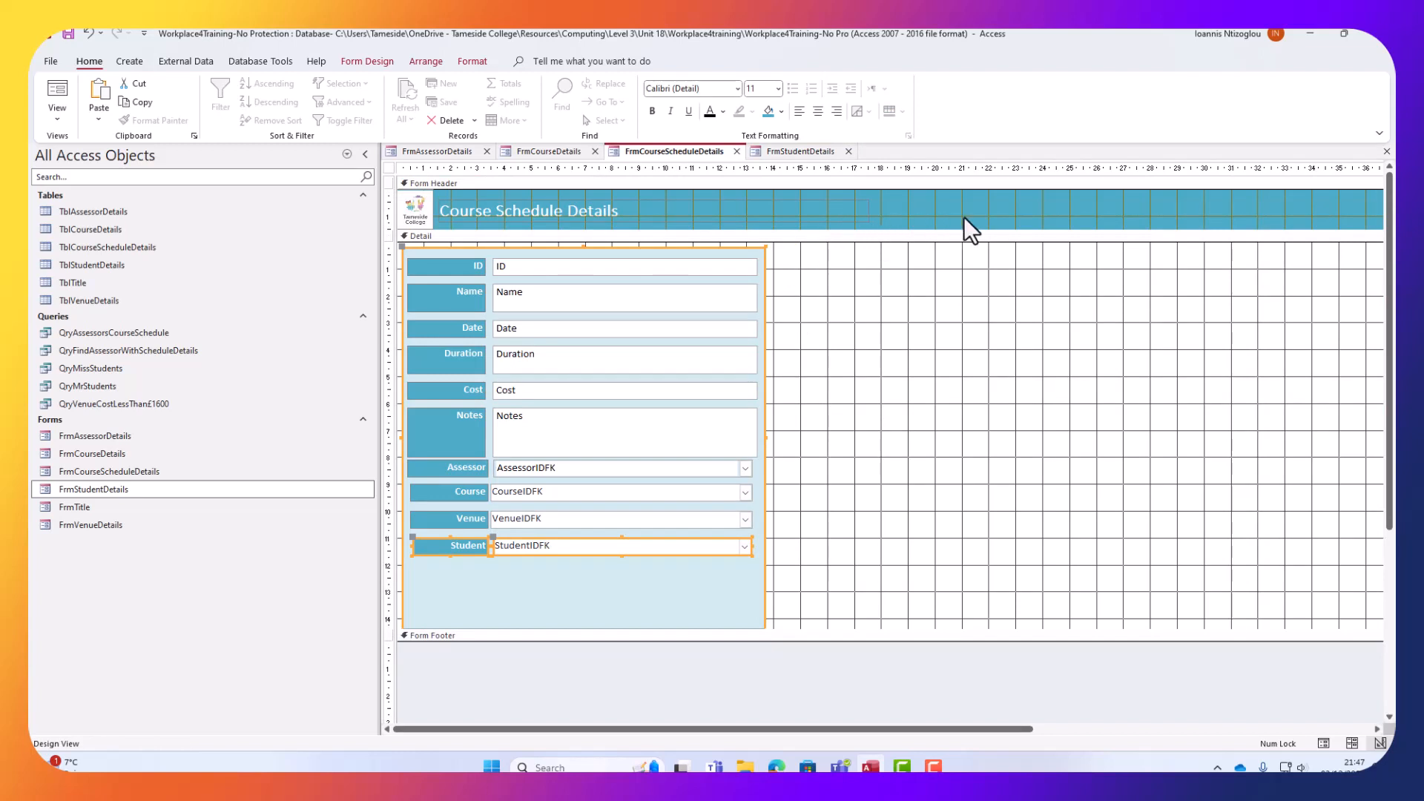
pyautogui.moveTo(999, 216); pyautogui.dragTo(513, 182)
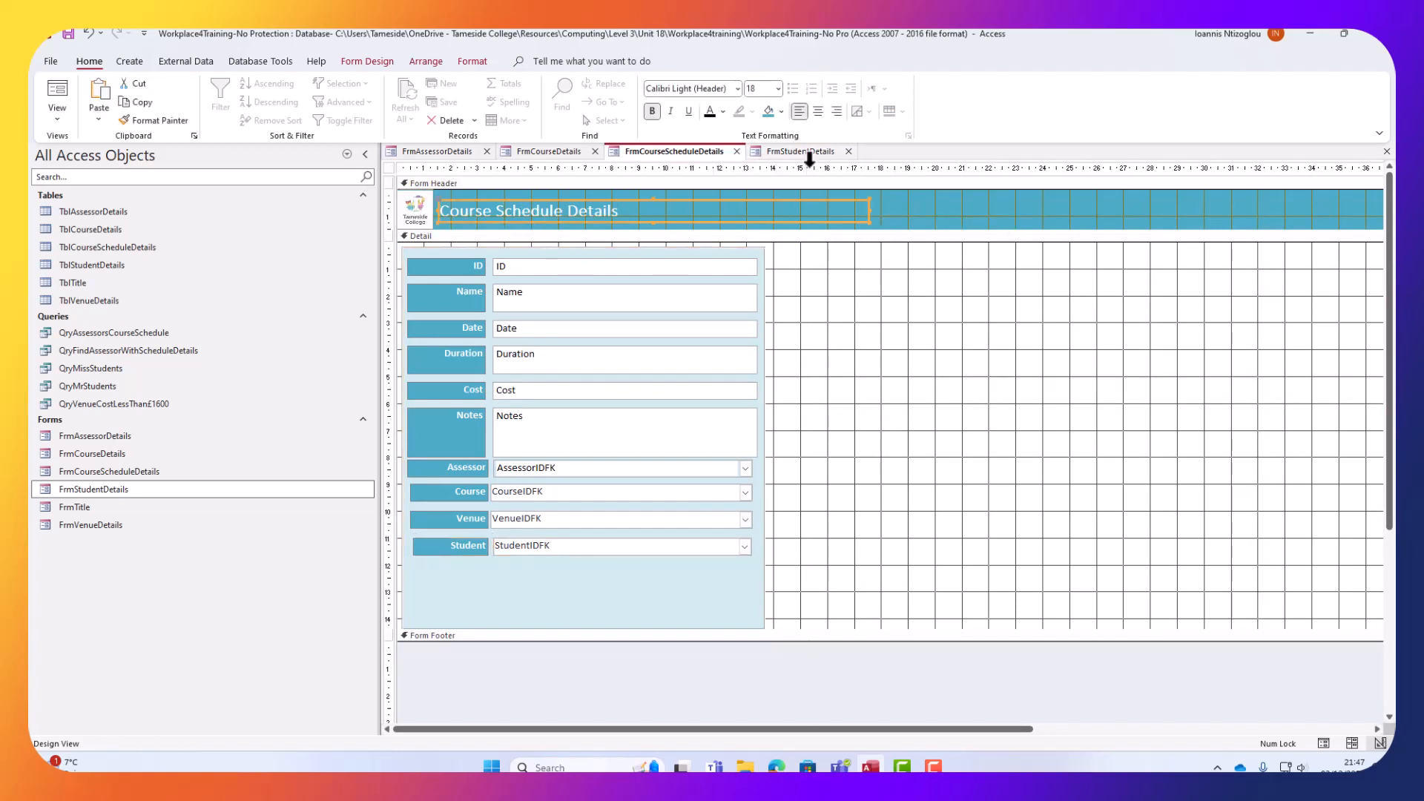
pyautogui.click(773, 150)
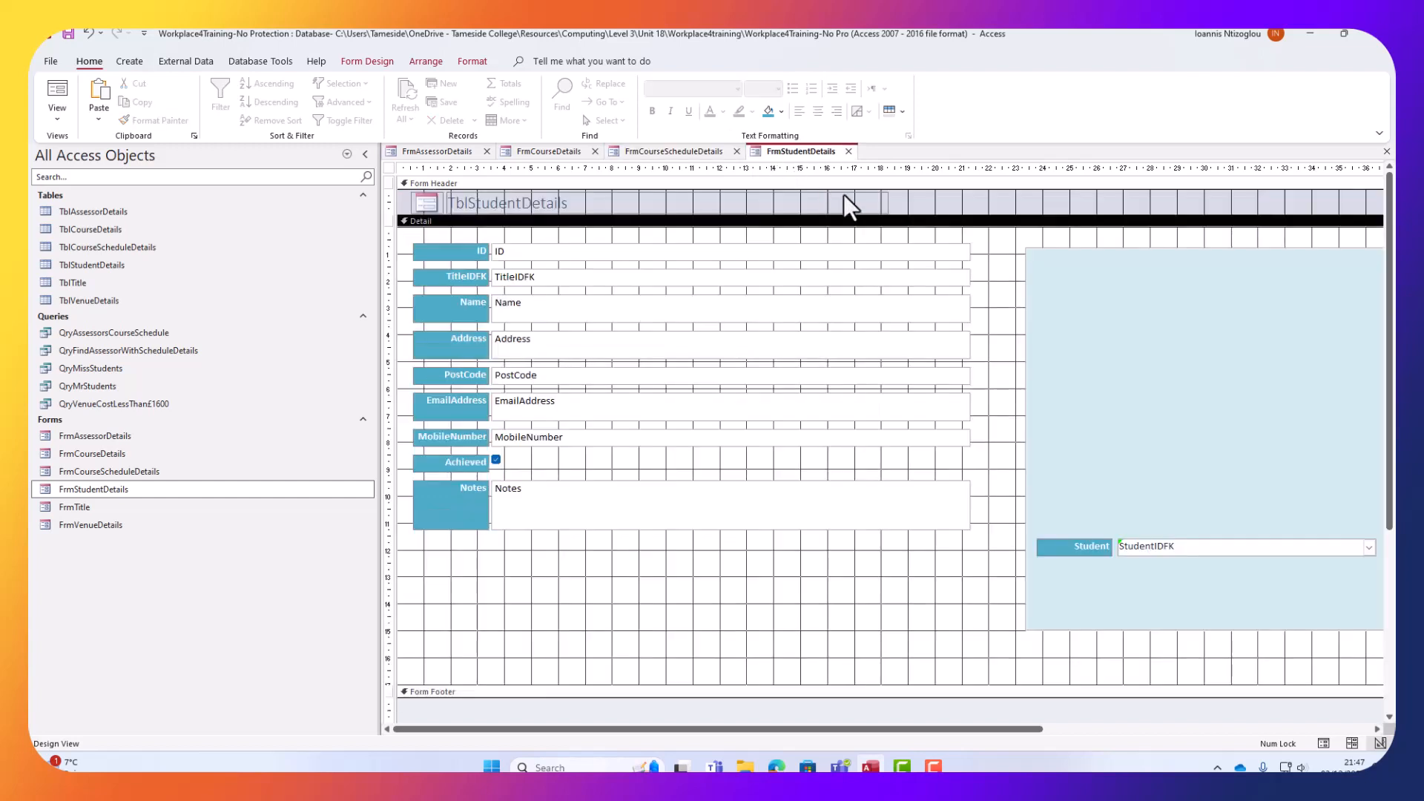
pyautogui.click(439, 202)
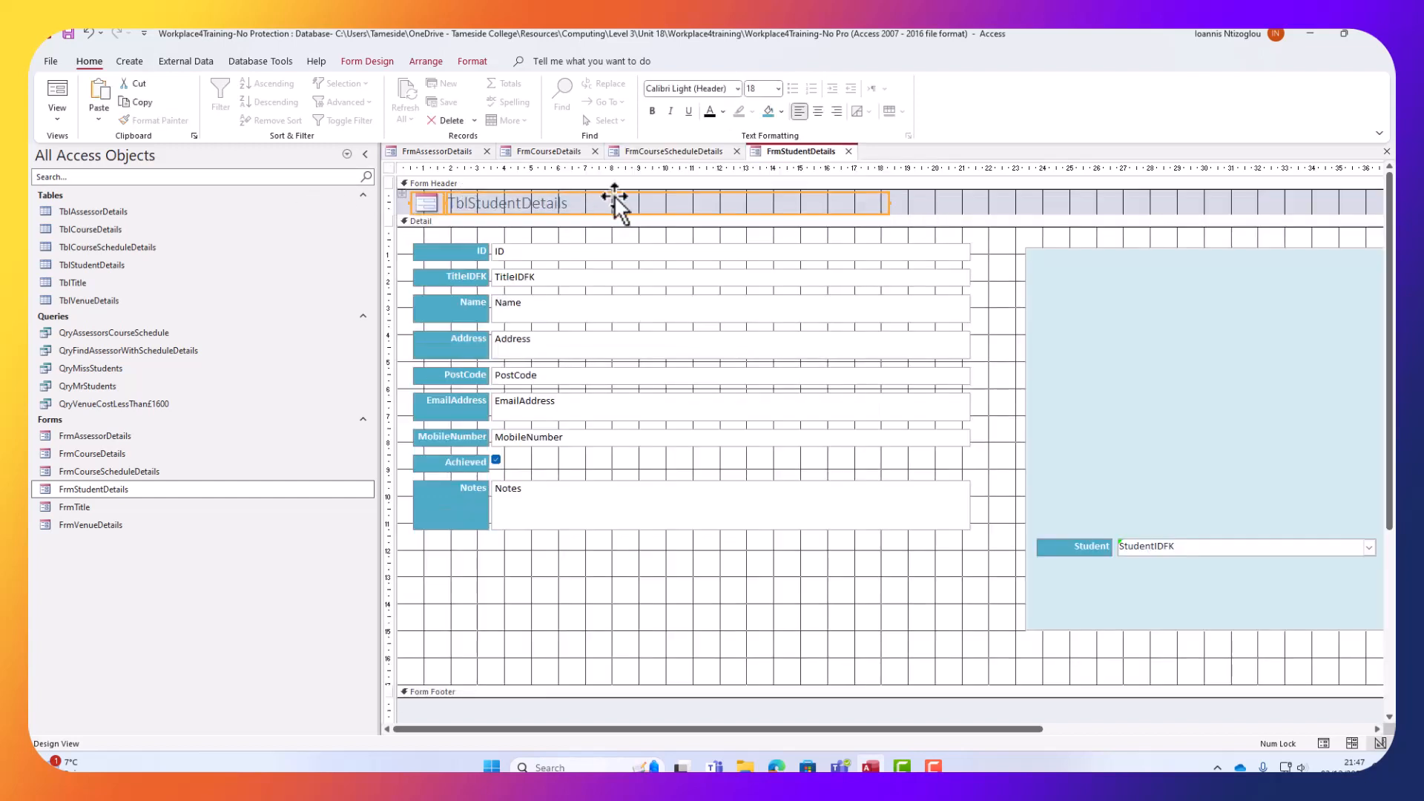
pyautogui.press('Delete')
pyautogui.hotkey('ctrl', 'v')
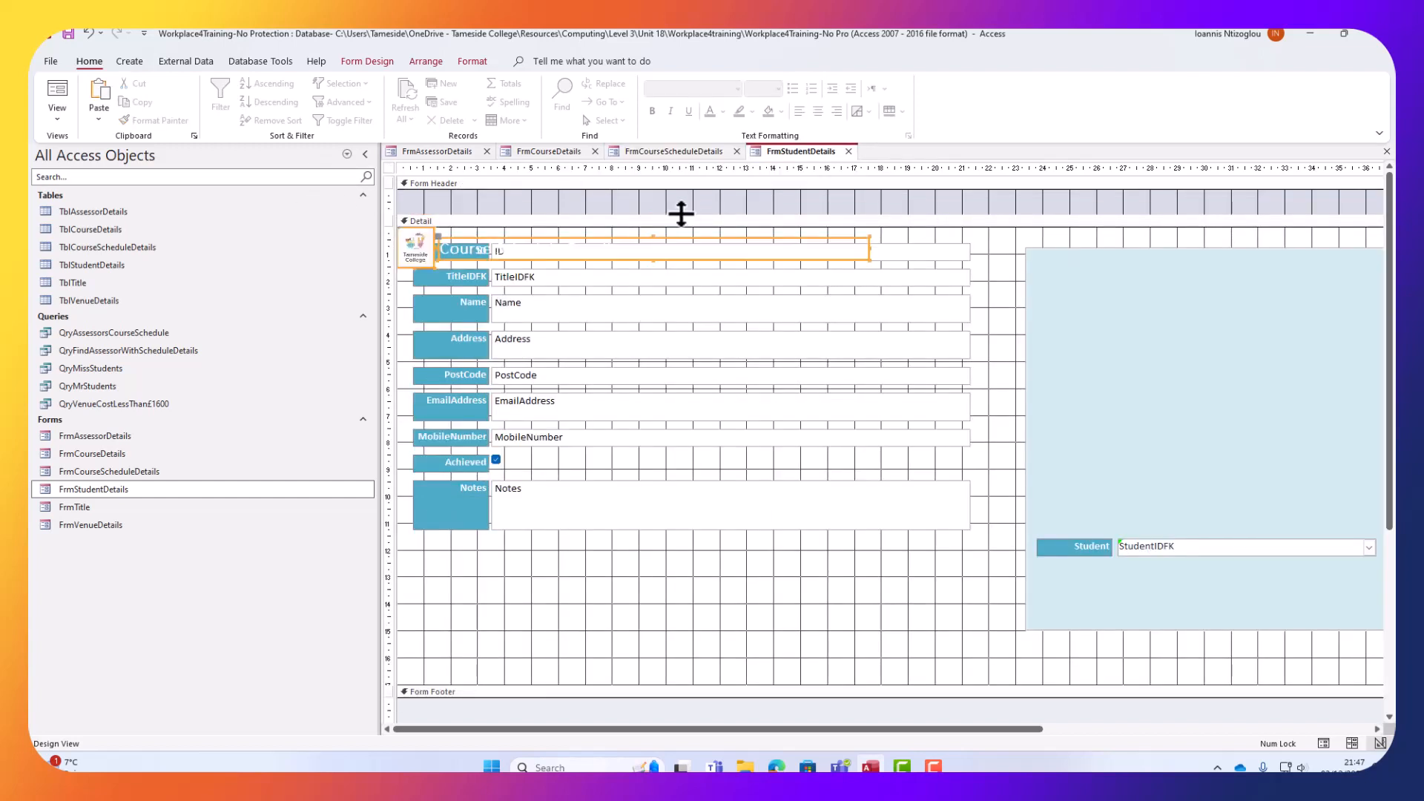
pyautogui.moveTo(573, 234); pyautogui.dragTo(582, 194)
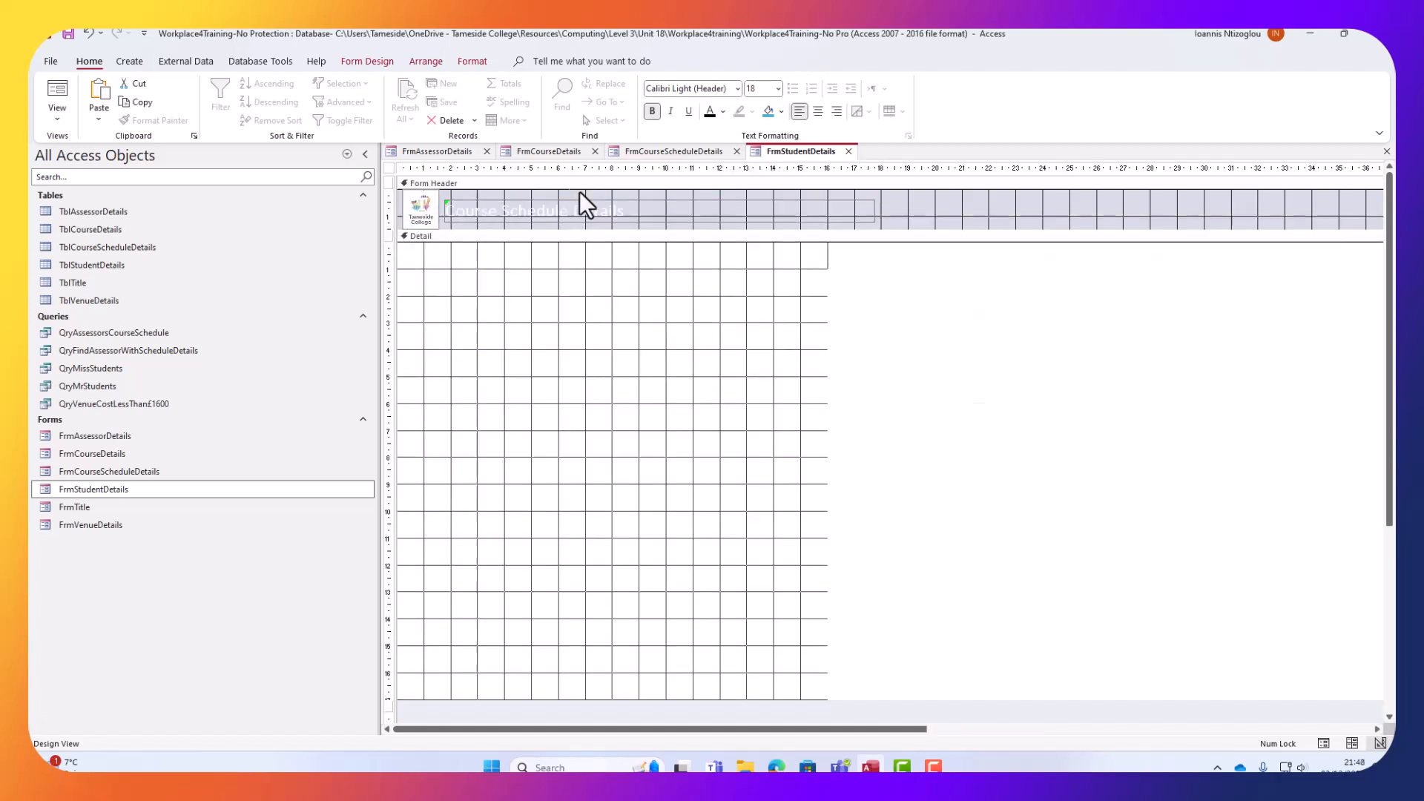
pyautogui.moveTo(580, 191); pyautogui.dragTo(586, 190)
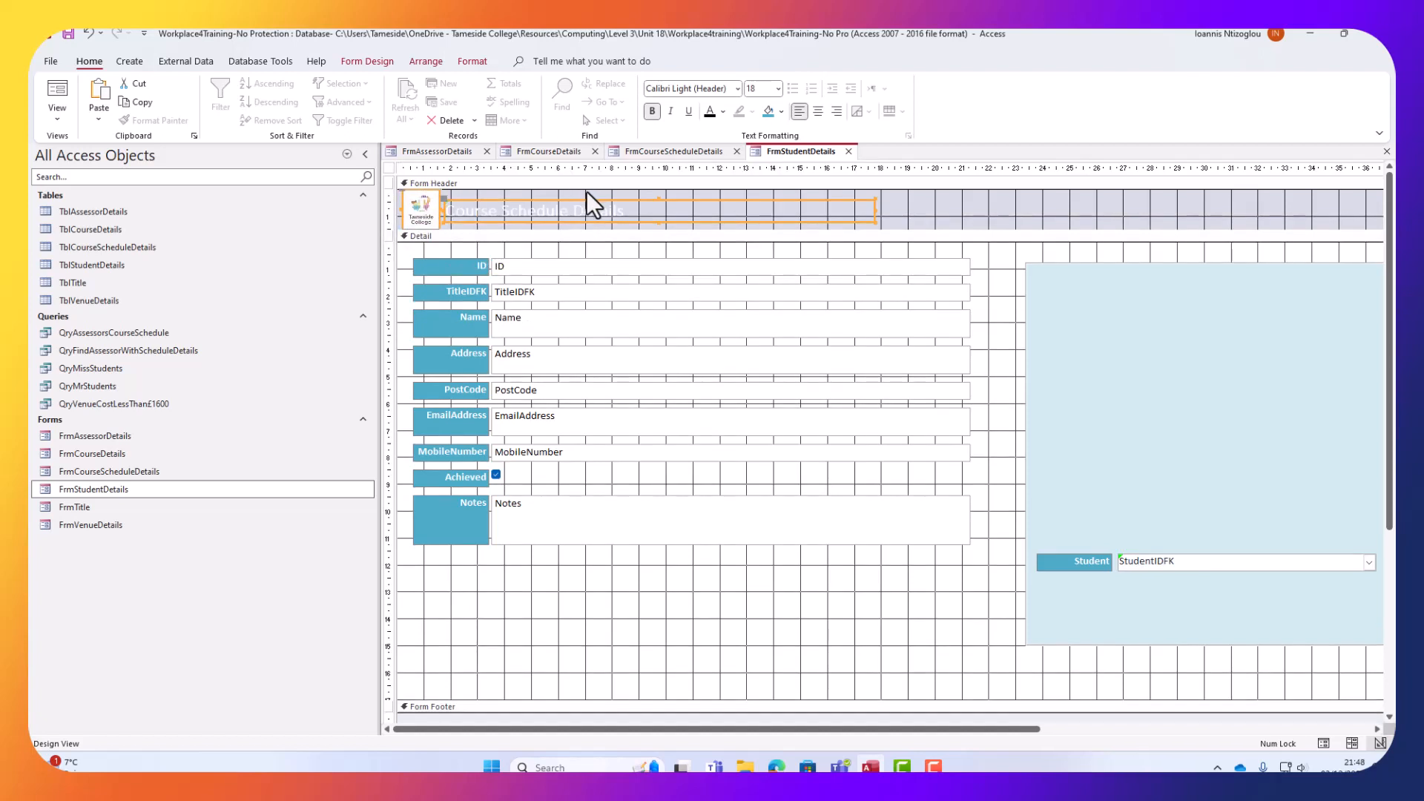
# Set the form header background colour to teal #4BACC6.
pyautogui.click(1007, 195)
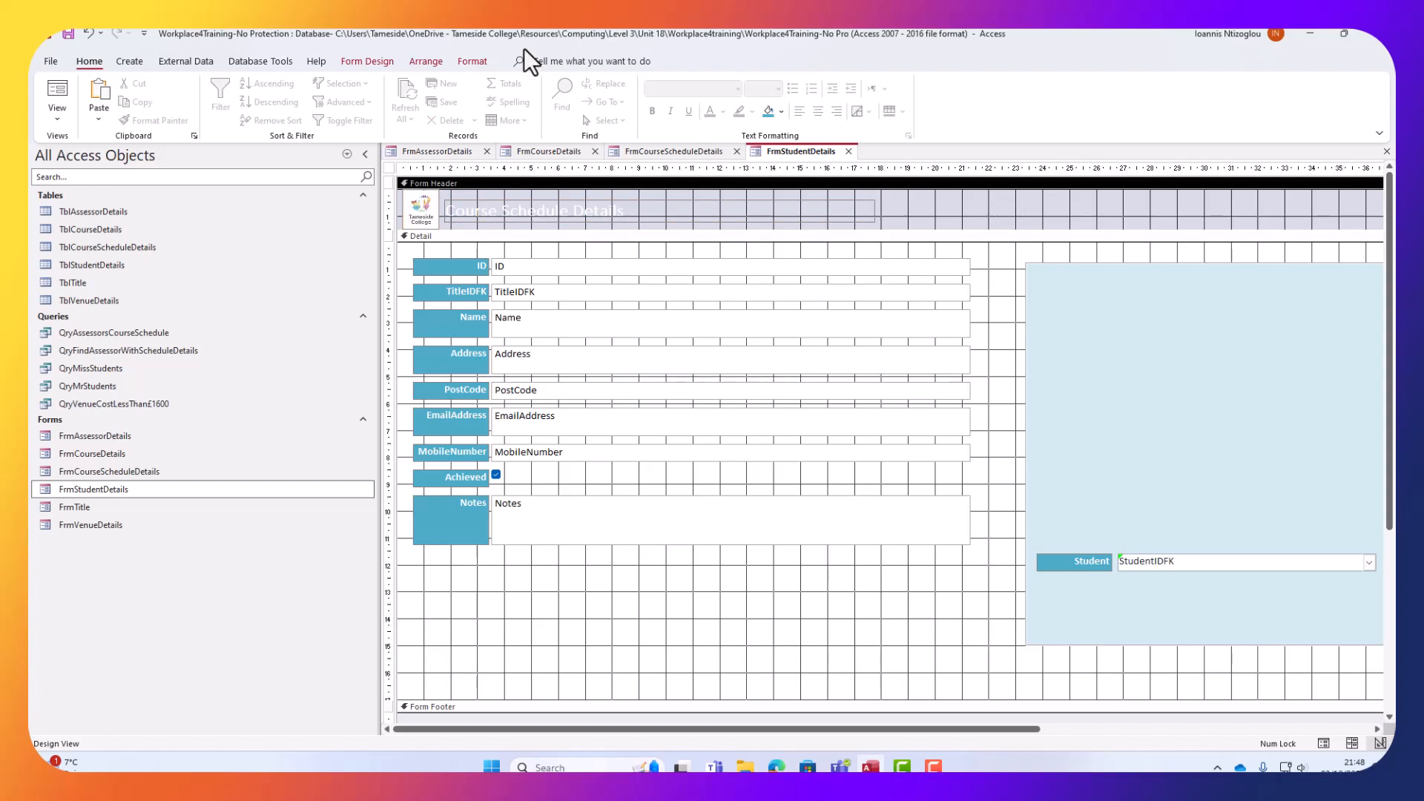
pyautogui.click(365, 60)
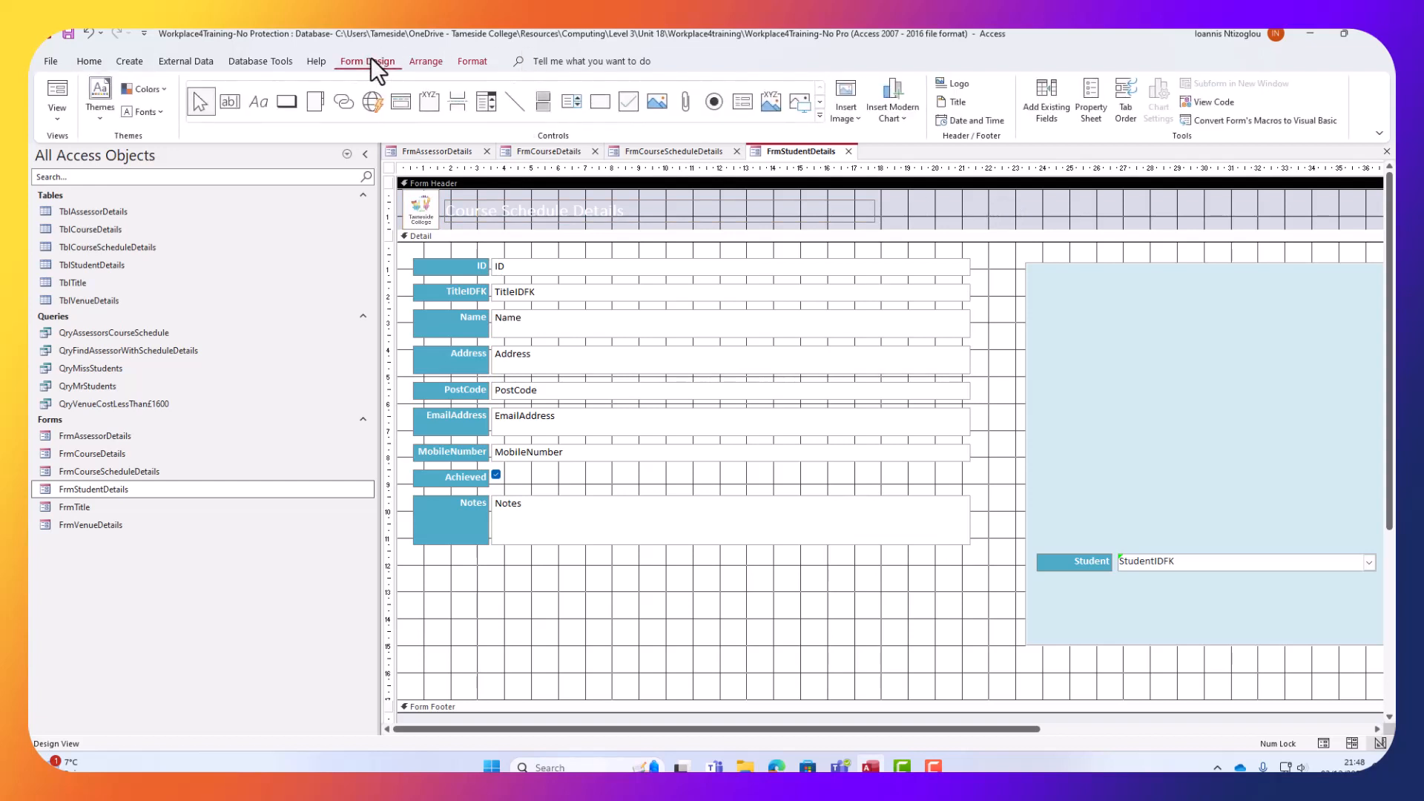
pyautogui.click(1100, 100)
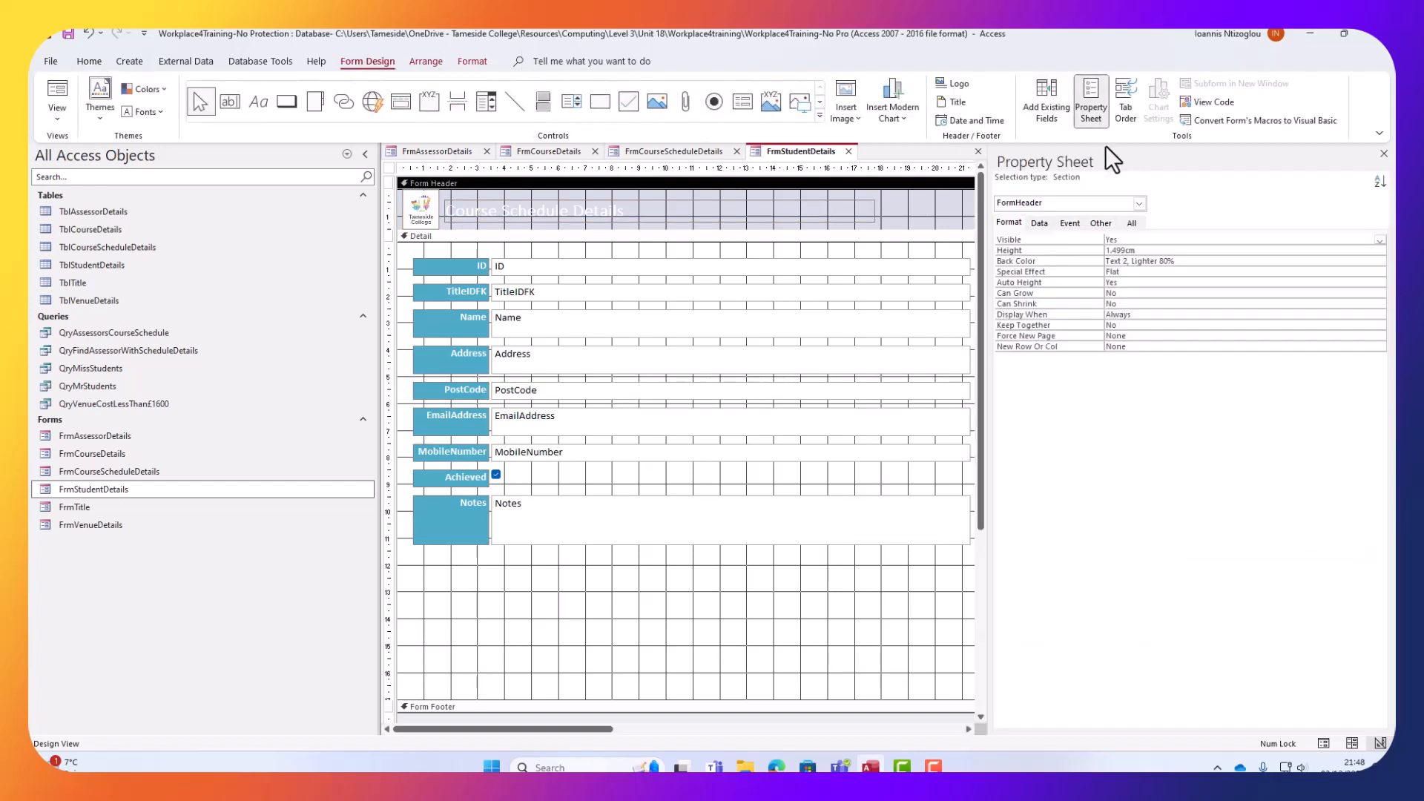
pyautogui.click(1214, 264)
pyautogui.click(1379, 262)
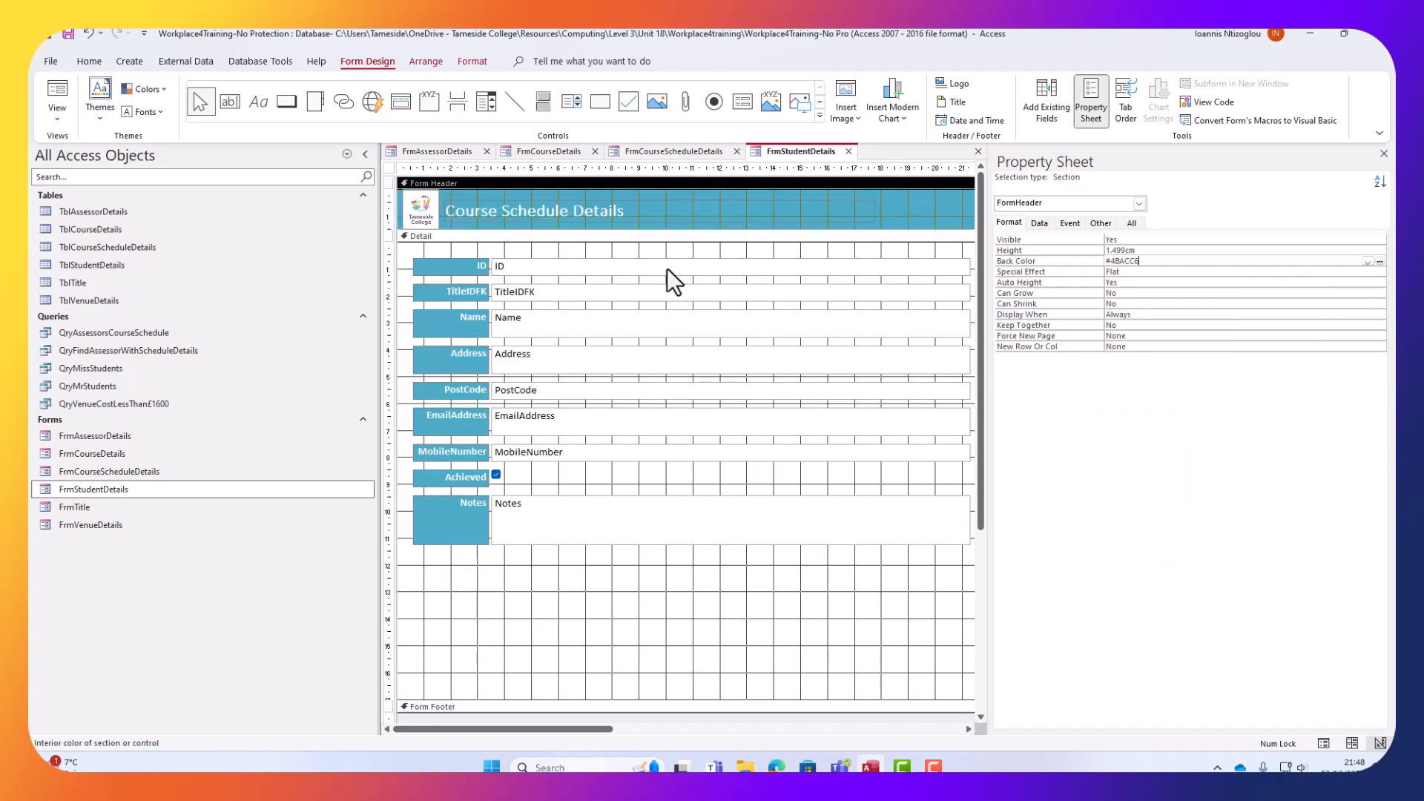
# Delete the TitleIDFK label and text box.
pyautogui.click(464, 290)
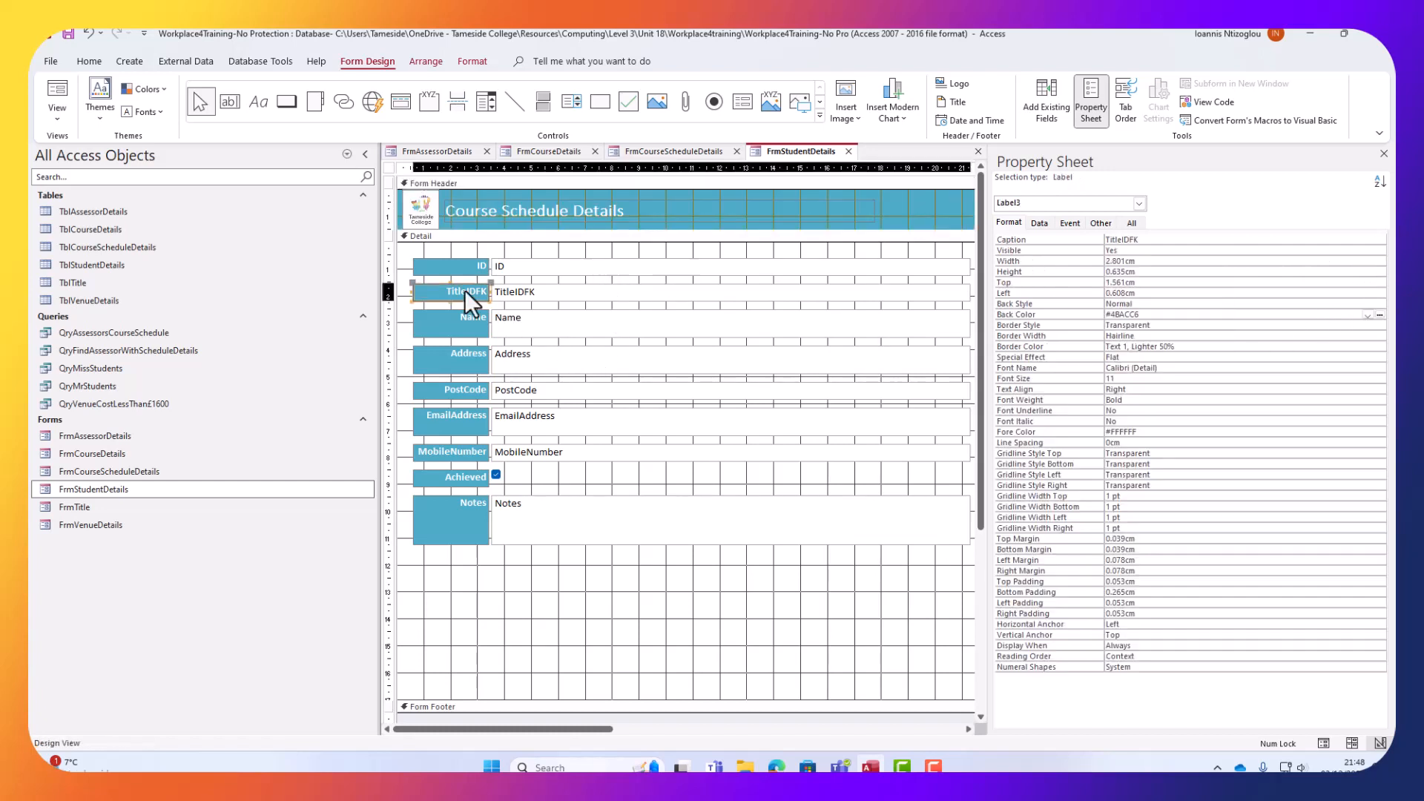
pyautogui.keyDown('shift'); pyautogui.click(533, 297); pyautogui.keyUp('shift')
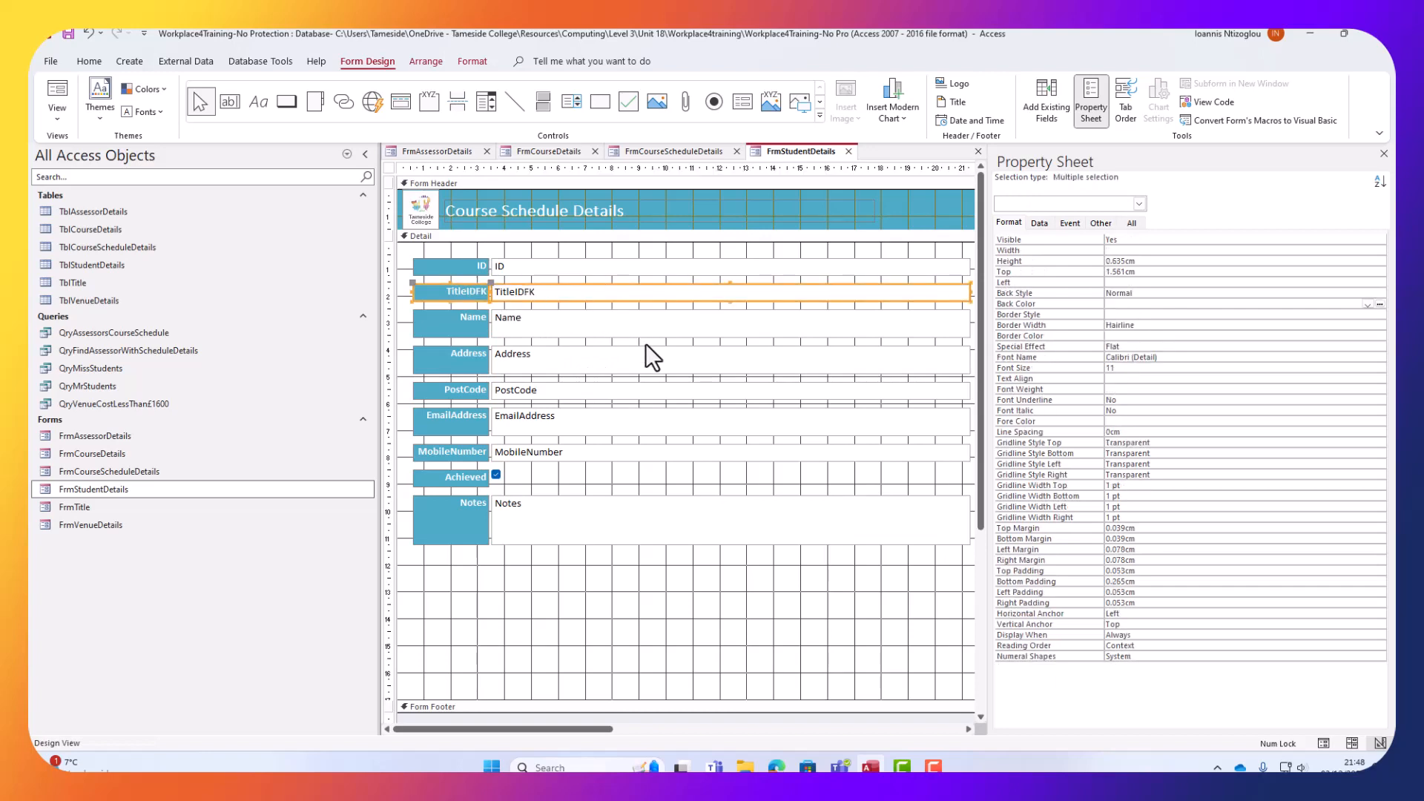
pyautogui.press('Delete')
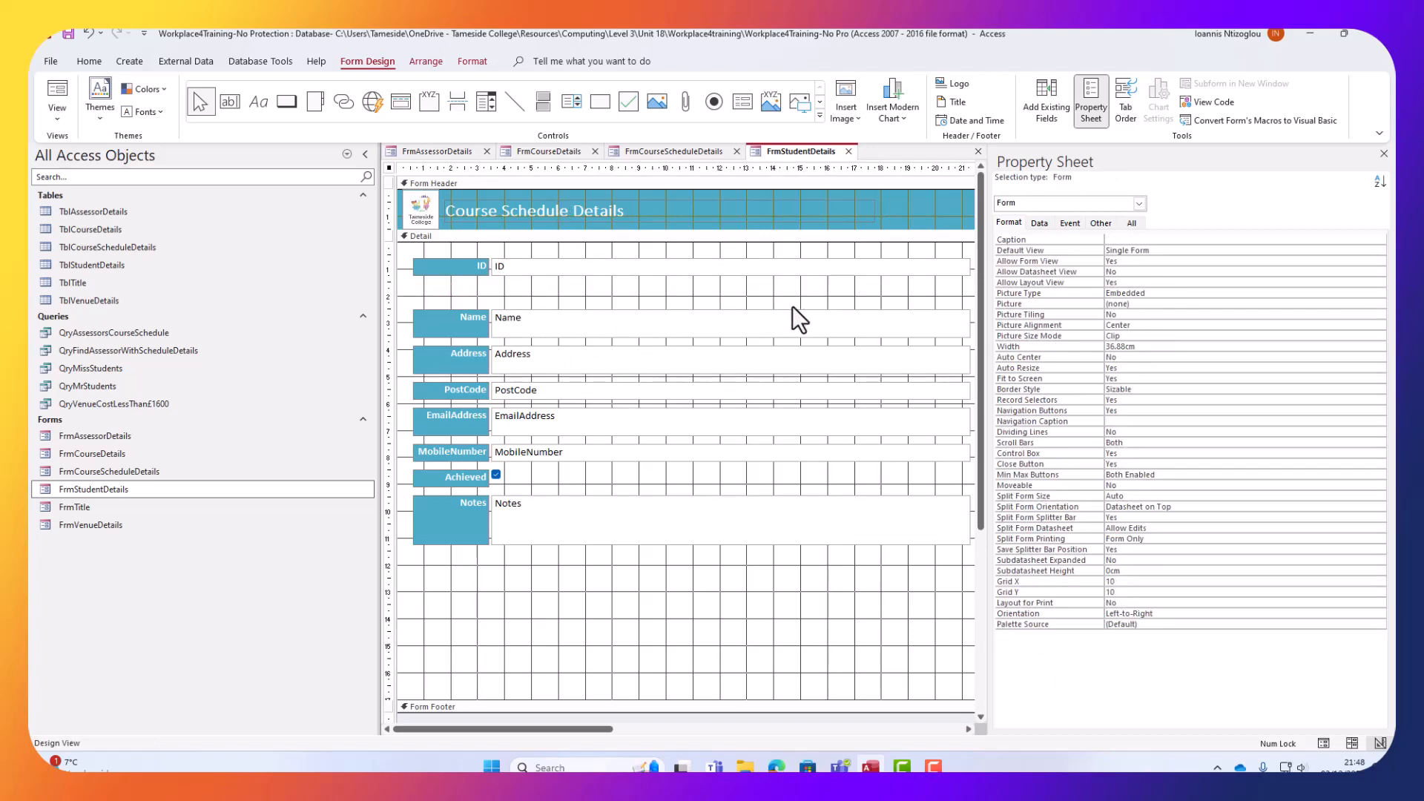
pyautogui.click(1384, 154)
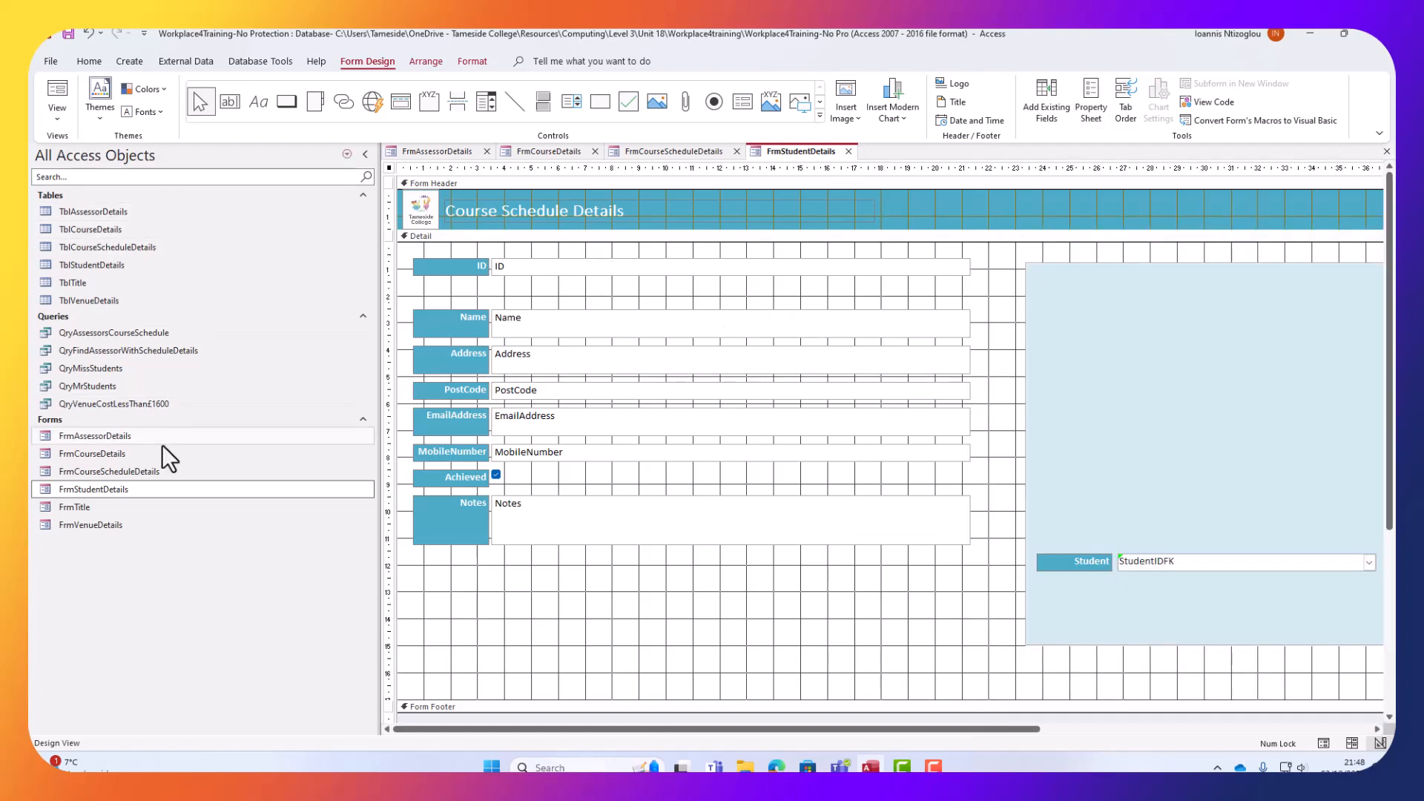
# Copy the Title label and TitleIDFK combo from FrmAssessorDetails and place them beneath ID.
pyautogui.click(451, 150)
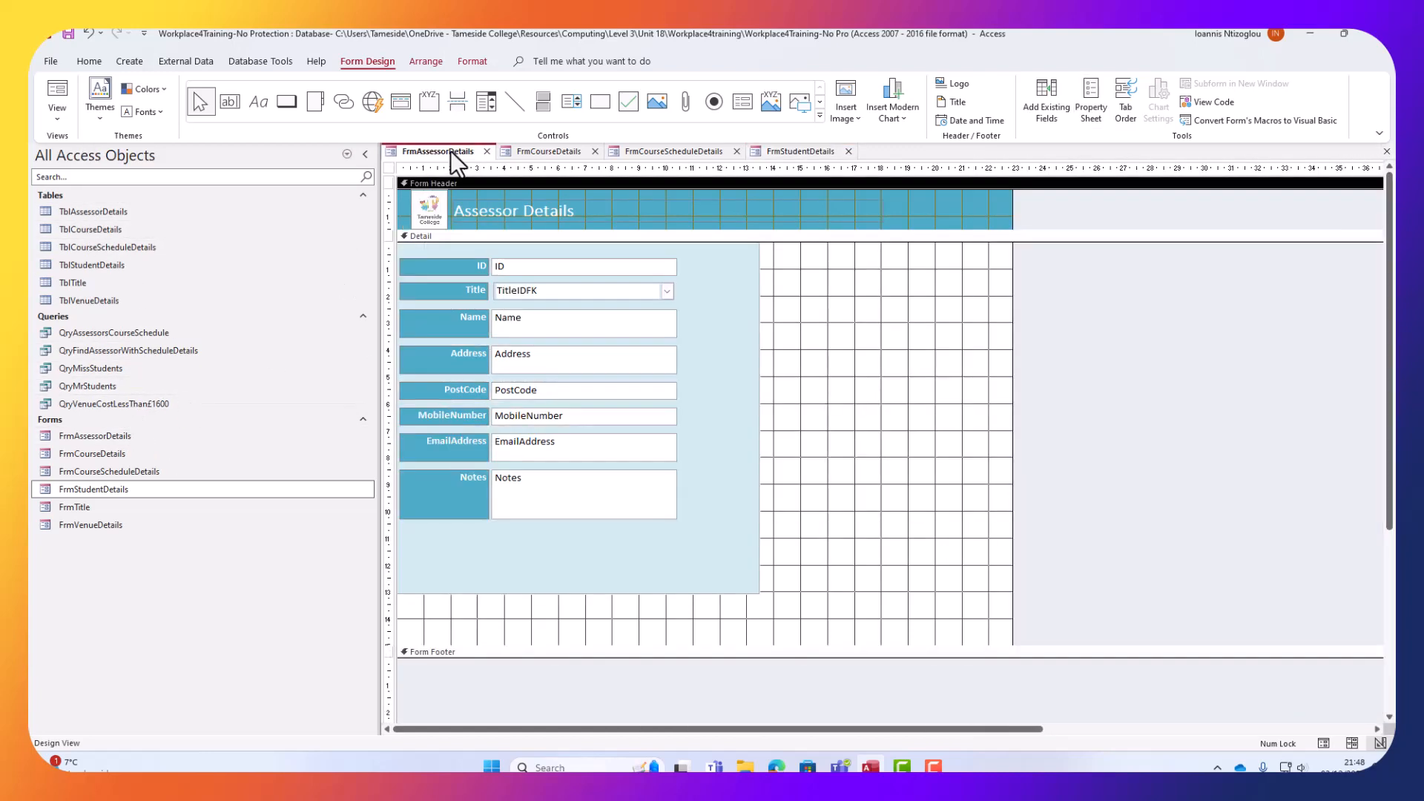
pyautogui.click(544, 293)
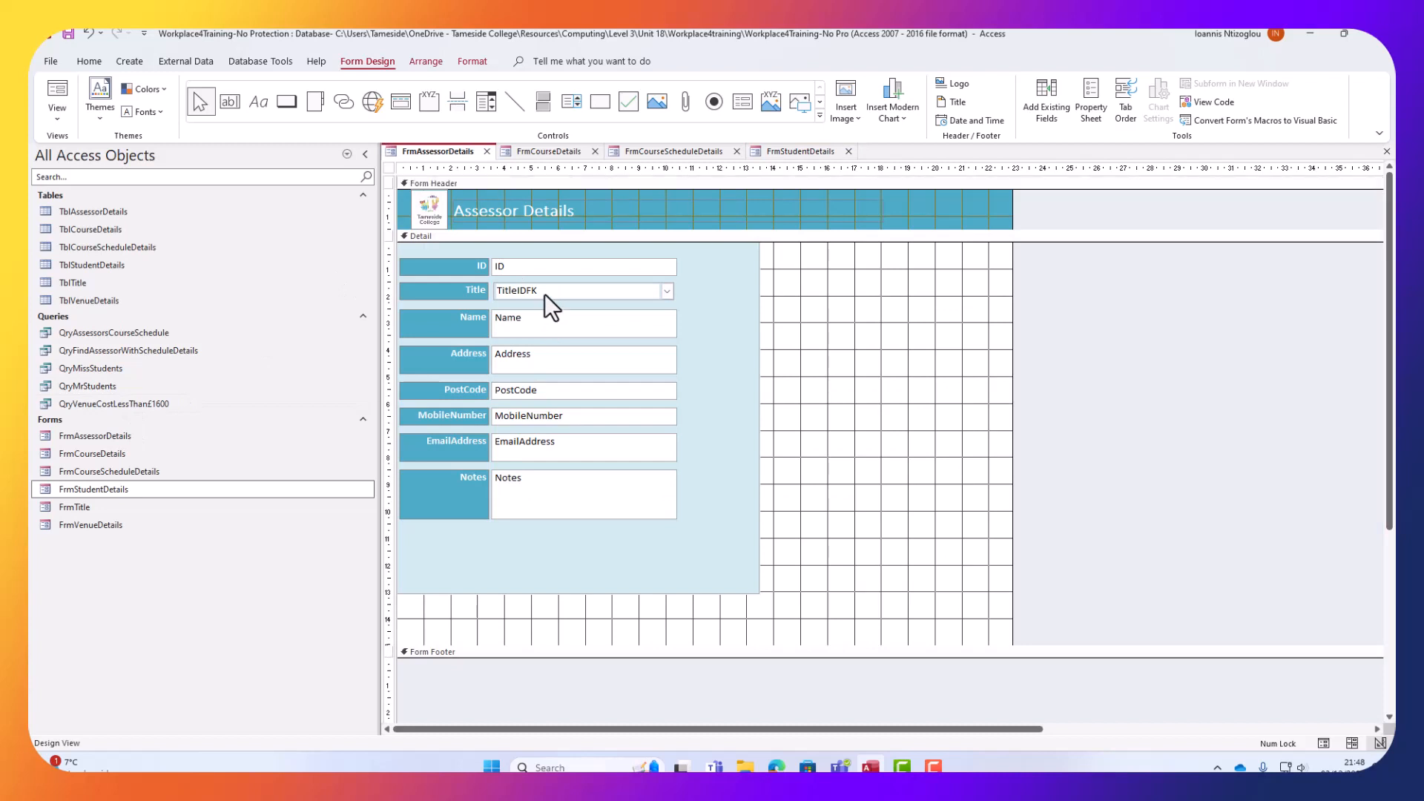
pyautogui.keyDown('shift'); pyautogui.click(474, 289); pyautogui.keyUp('shift')
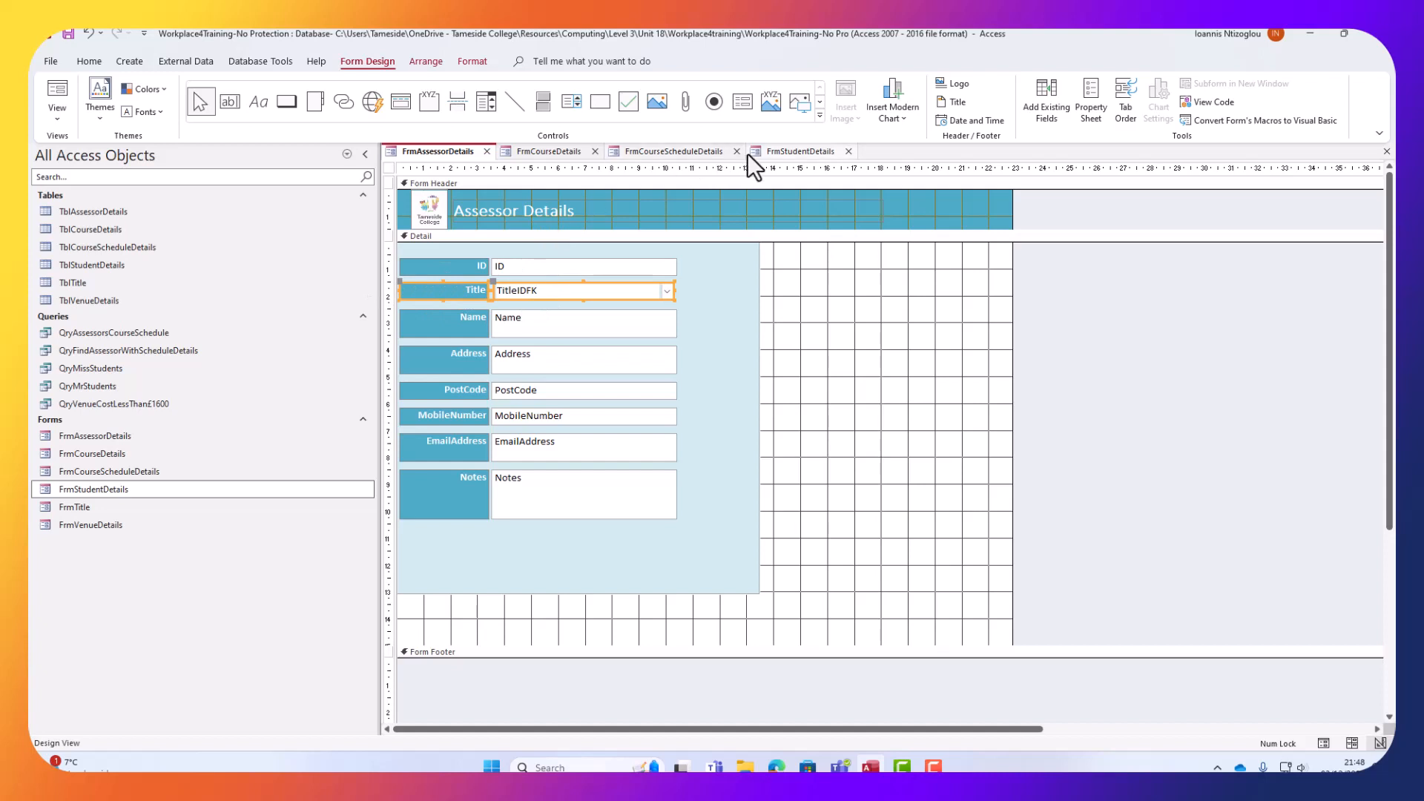
pyautogui.click(791, 156)
pyautogui.hotkey('ctrl', 'v')
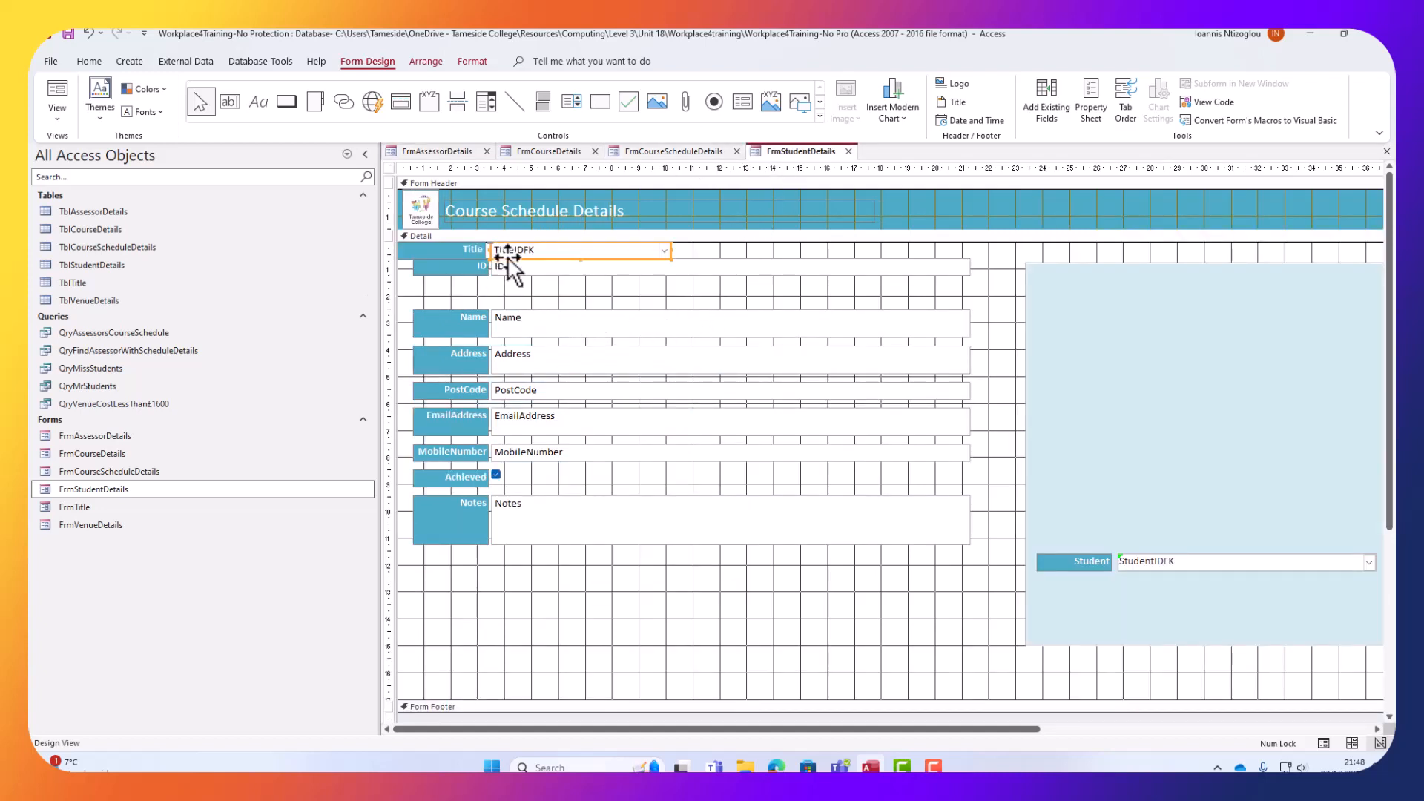
pyautogui.moveTo(507, 256); pyautogui.dragTo(523, 294)
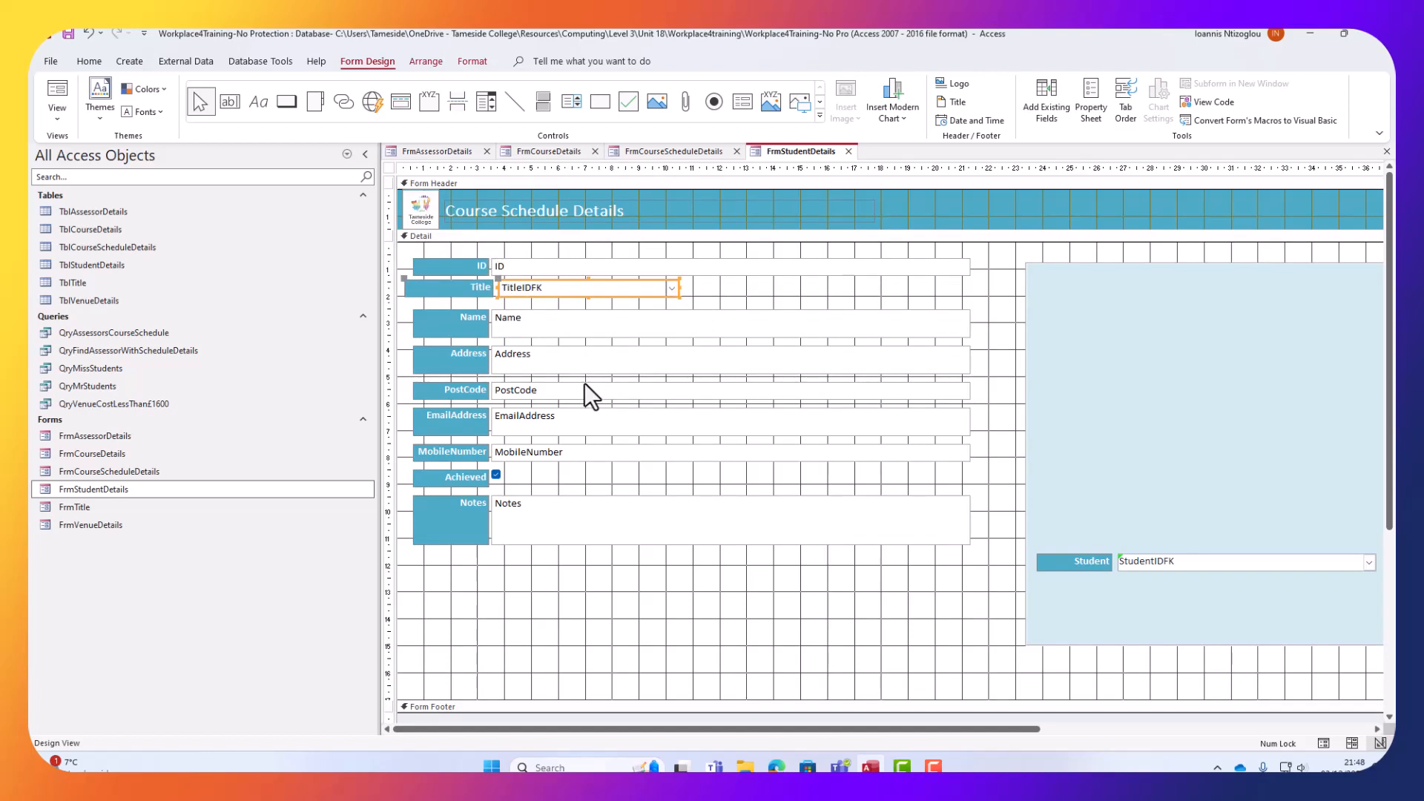
pyautogui.press('Left')
pyautogui.press('Left')
pyautogui.press('Right')
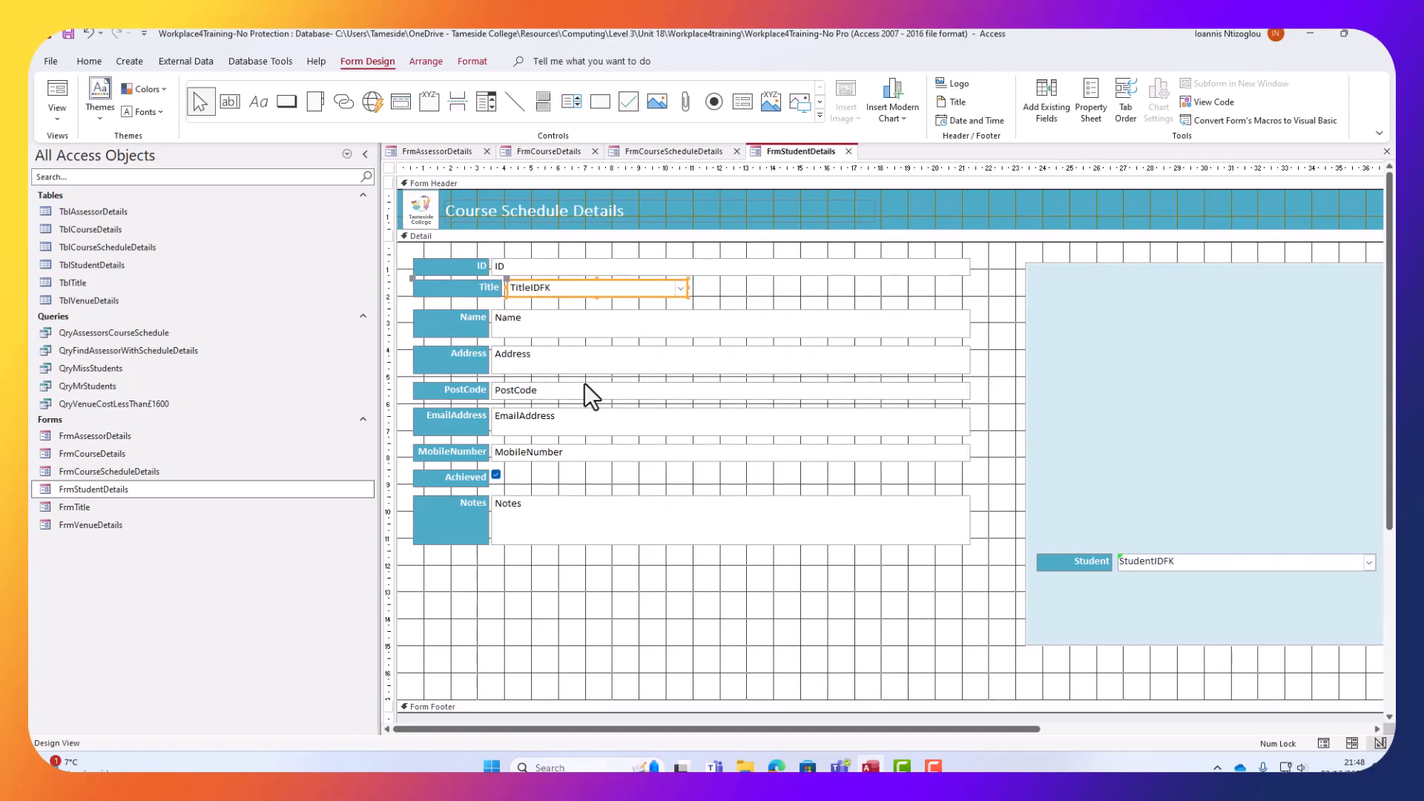
pyautogui.click(735, 316)
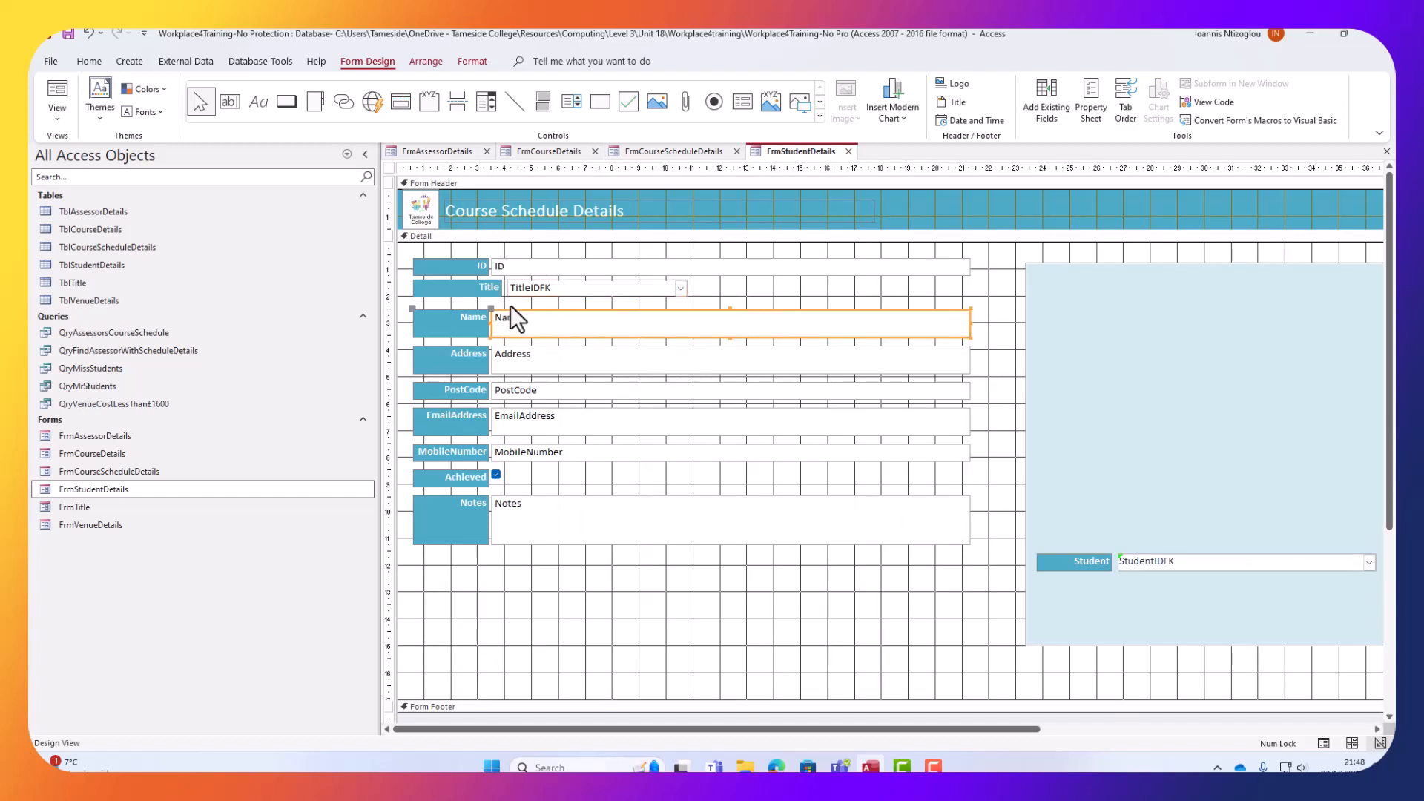
# Align the Title combo and narrow the ID through Notes fields to about half width.
pyautogui.click(469, 294)
pyautogui.click(489, 289)
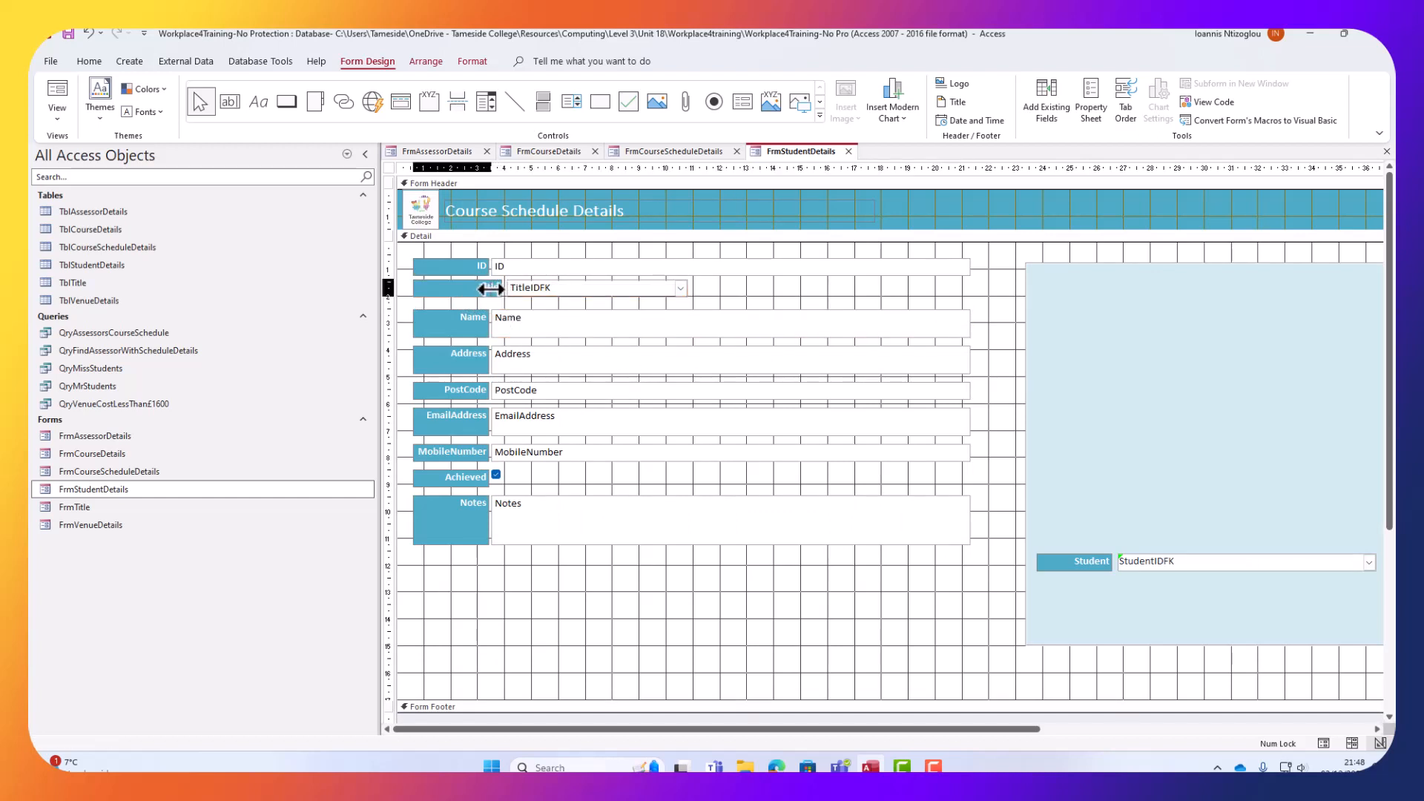
pyautogui.click(508, 288)
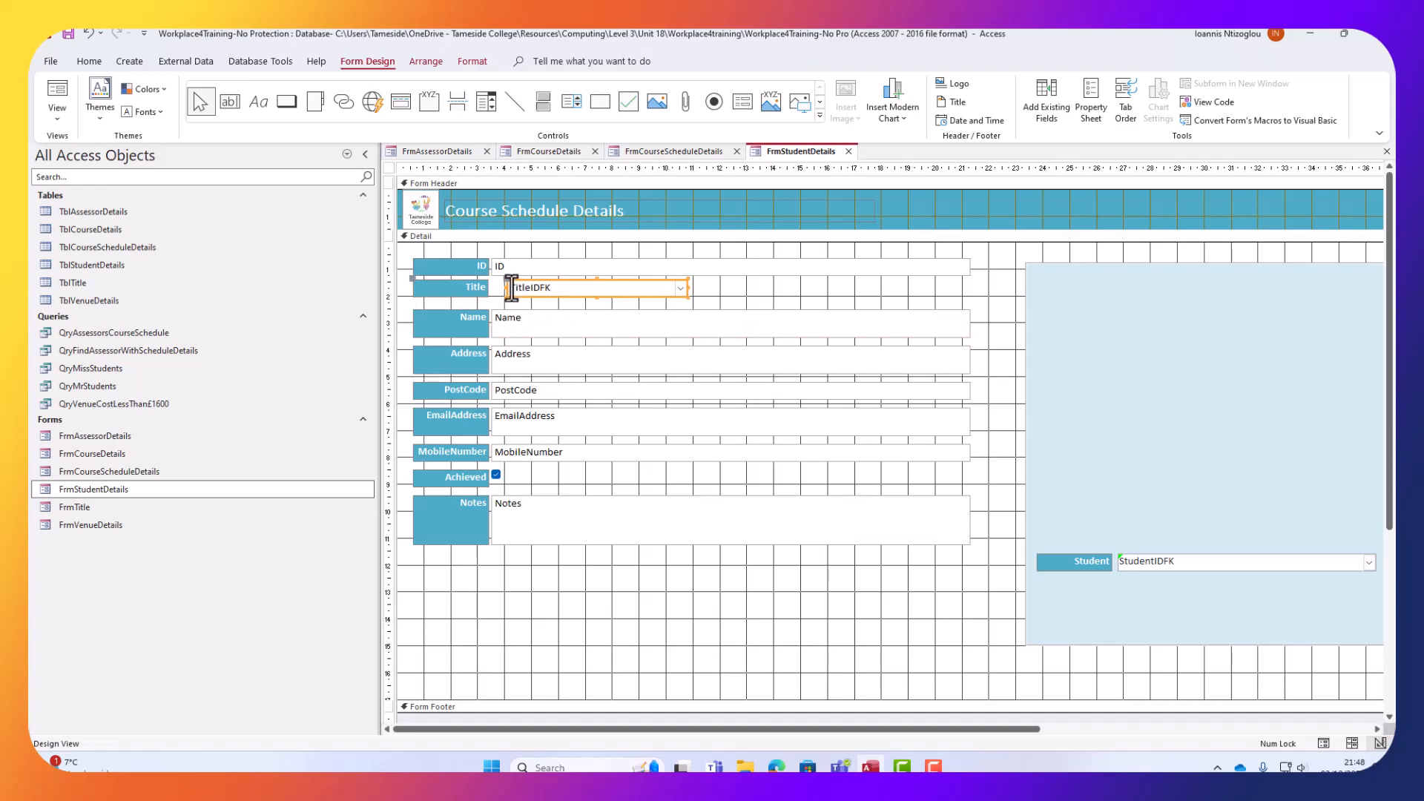
pyautogui.moveTo(507, 287); pyautogui.dragTo(491, 293)
pyautogui.moveTo(952, 609); pyautogui.dragTo(920, 255)
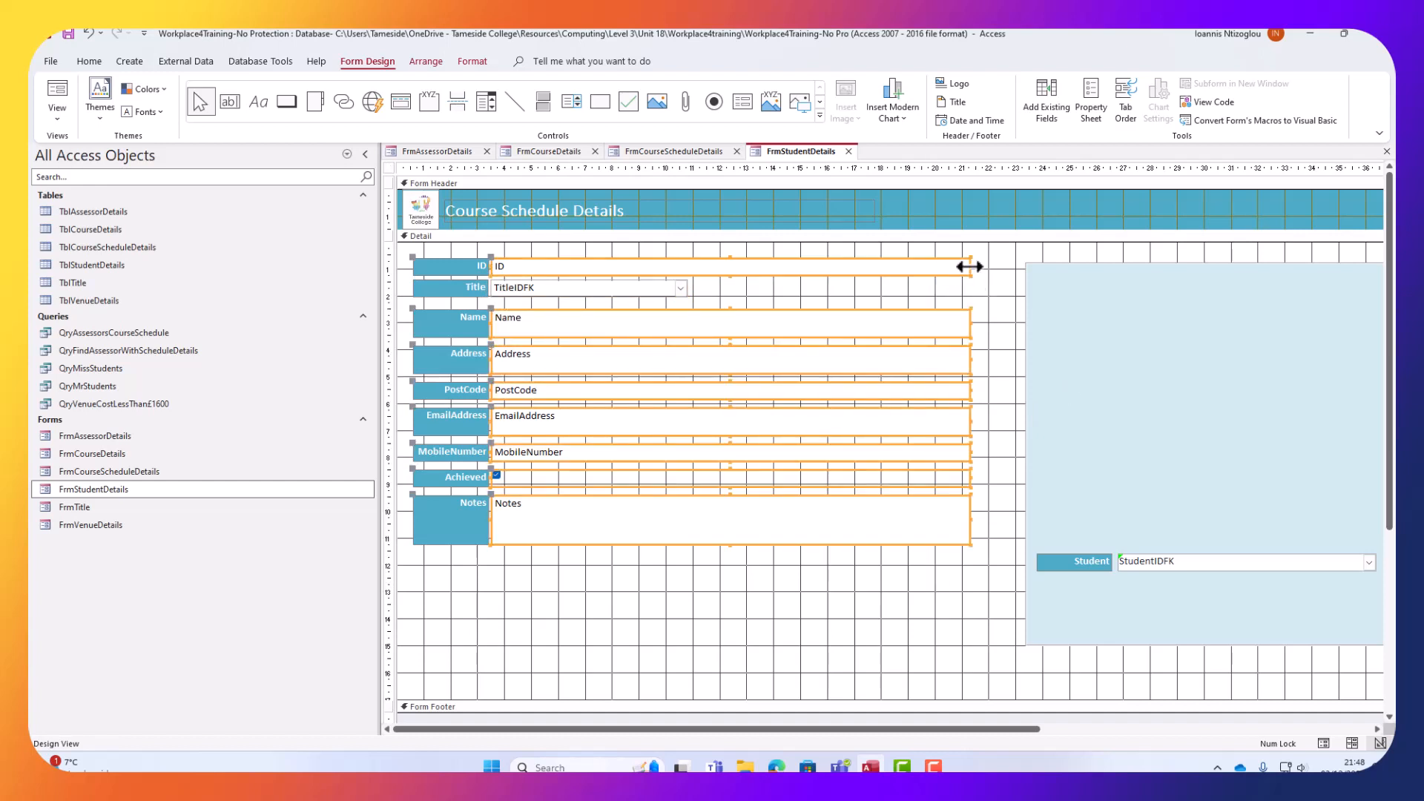
pyautogui.moveTo(970, 265); pyautogui.dragTo(688, 282)
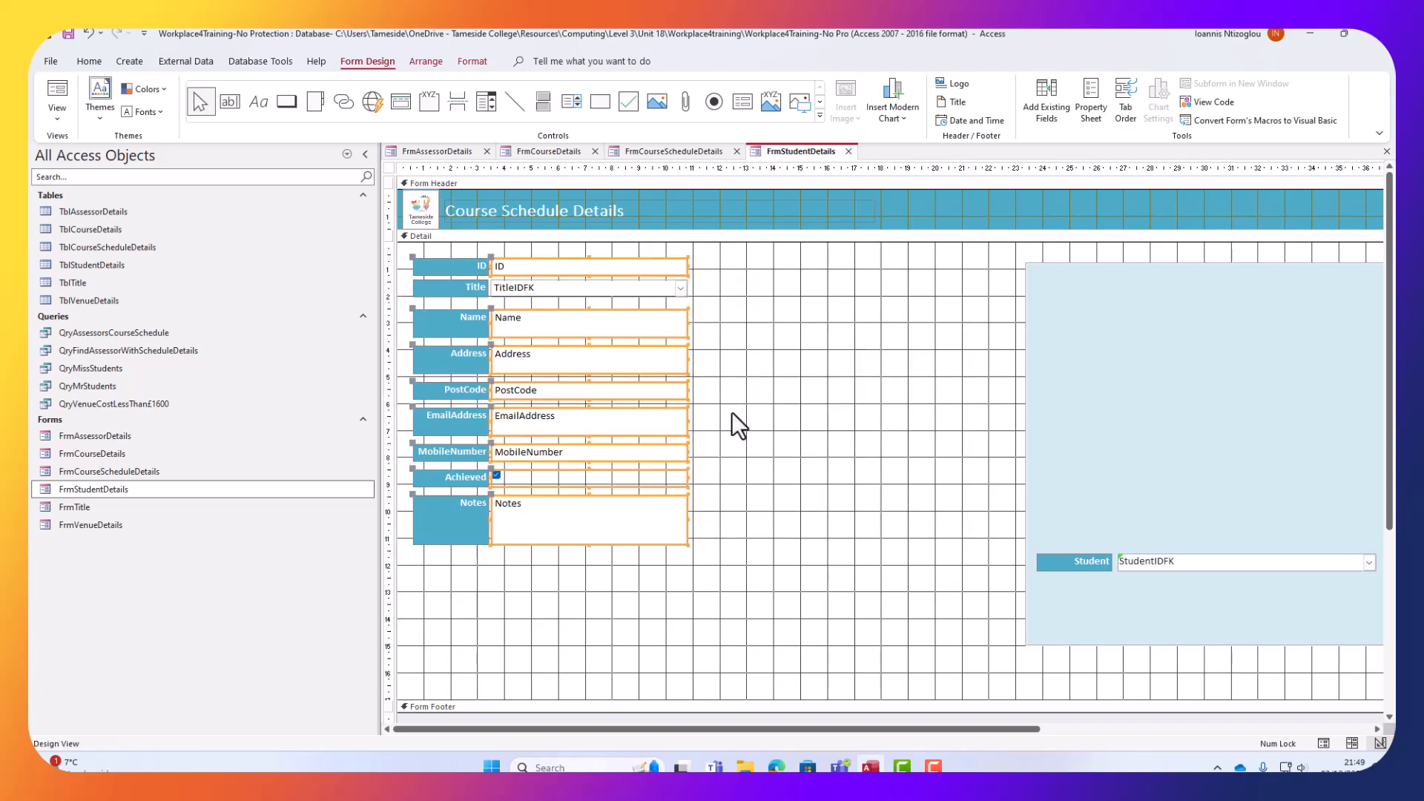
# Move the light-blue panel behind the fields and delete the Student label and combo.
pyautogui.click(1158, 438)
pyautogui.moveTo(1232, 391); pyautogui.dragTo(602, 378)
pyautogui.rightClick(691, 393)
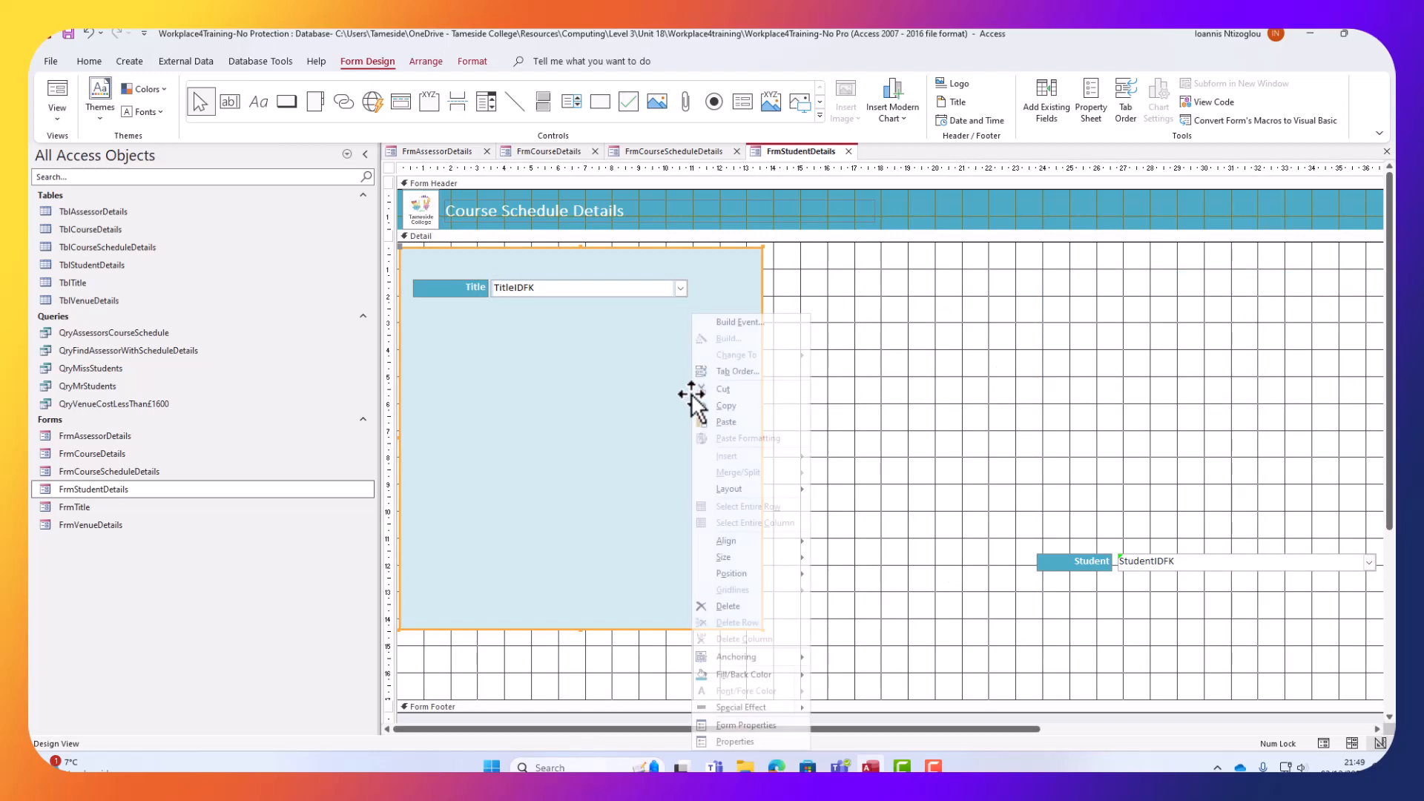
pyautogui.moveTo(808, 576)
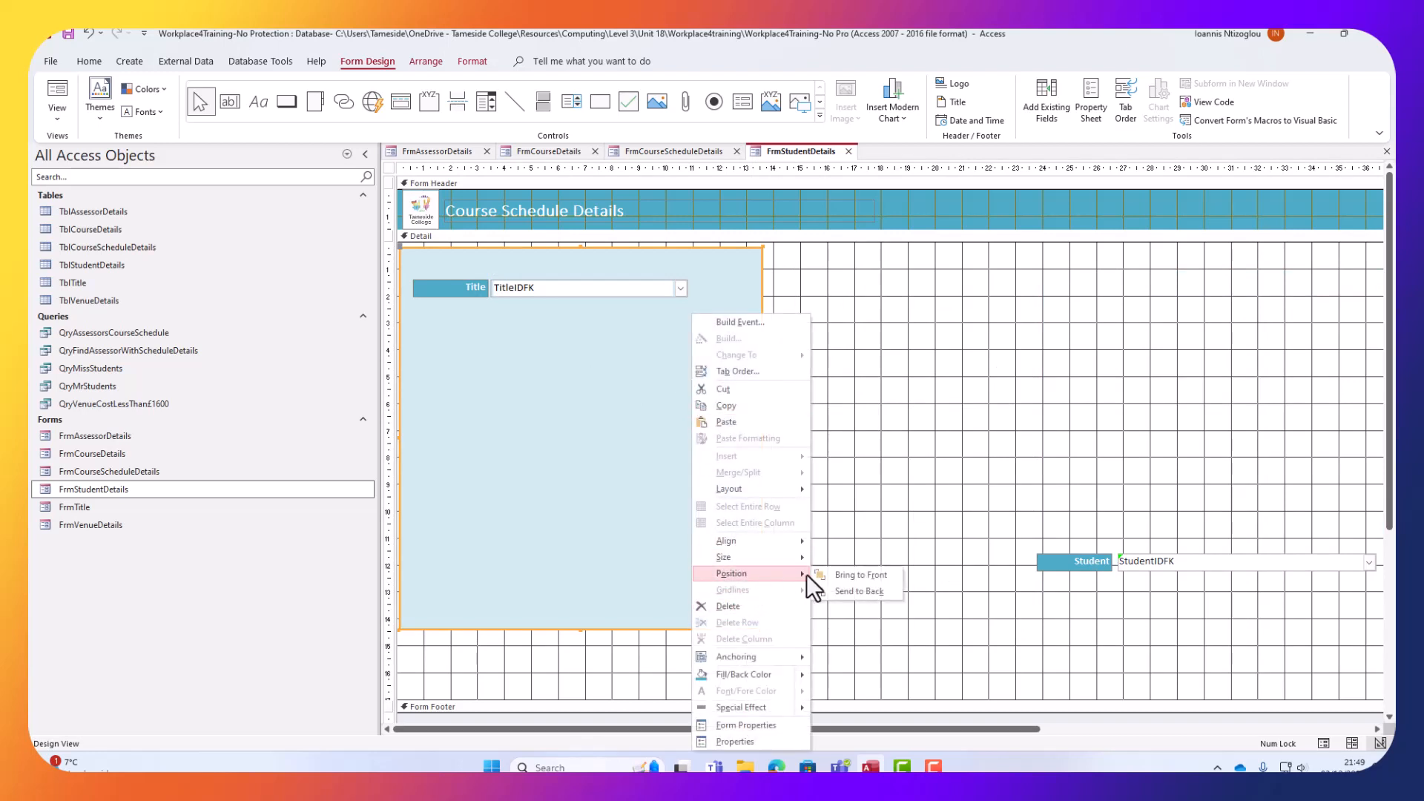
pyautogui.click(848, 591)
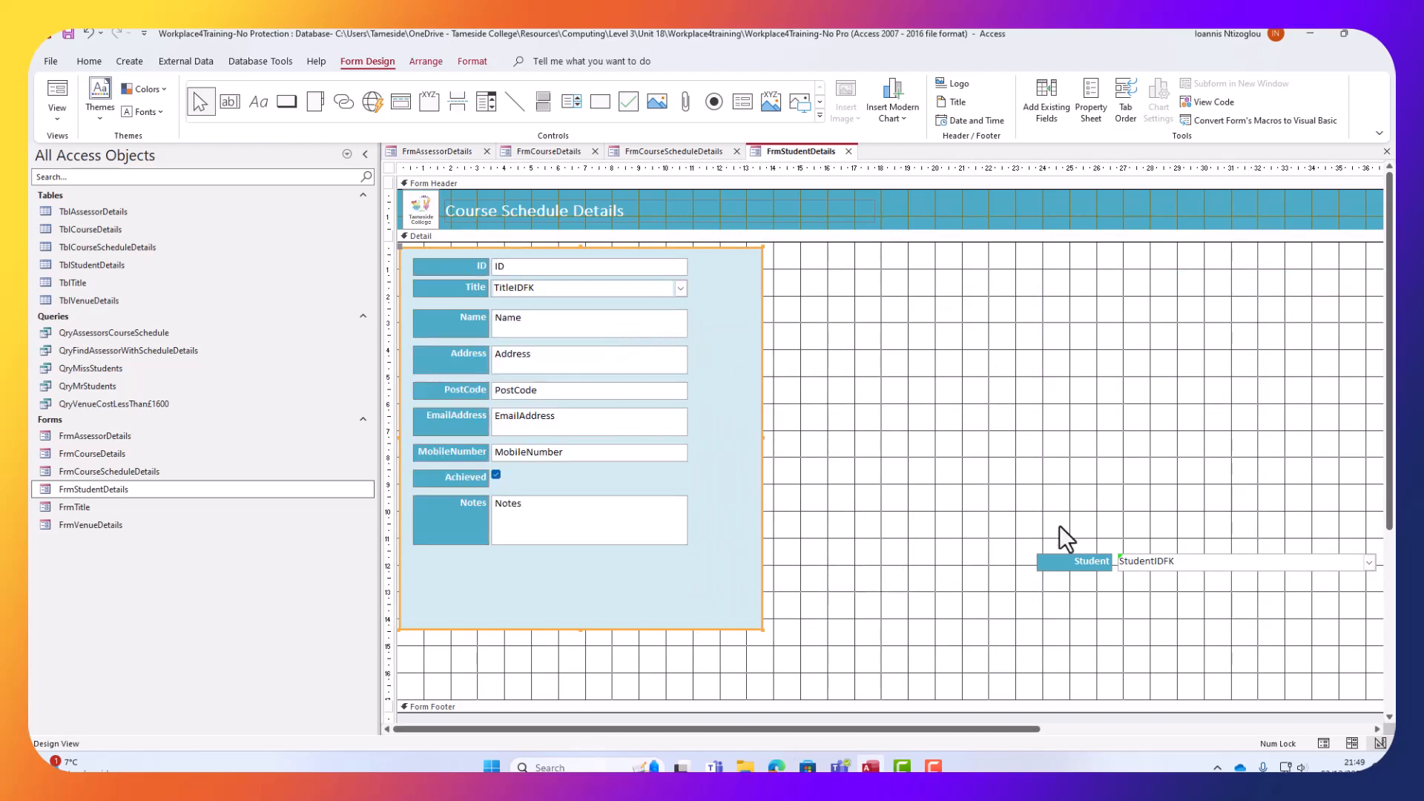
pyautogui.moveTo(1086, 532); pyautogui.dragTo(1010, 370)
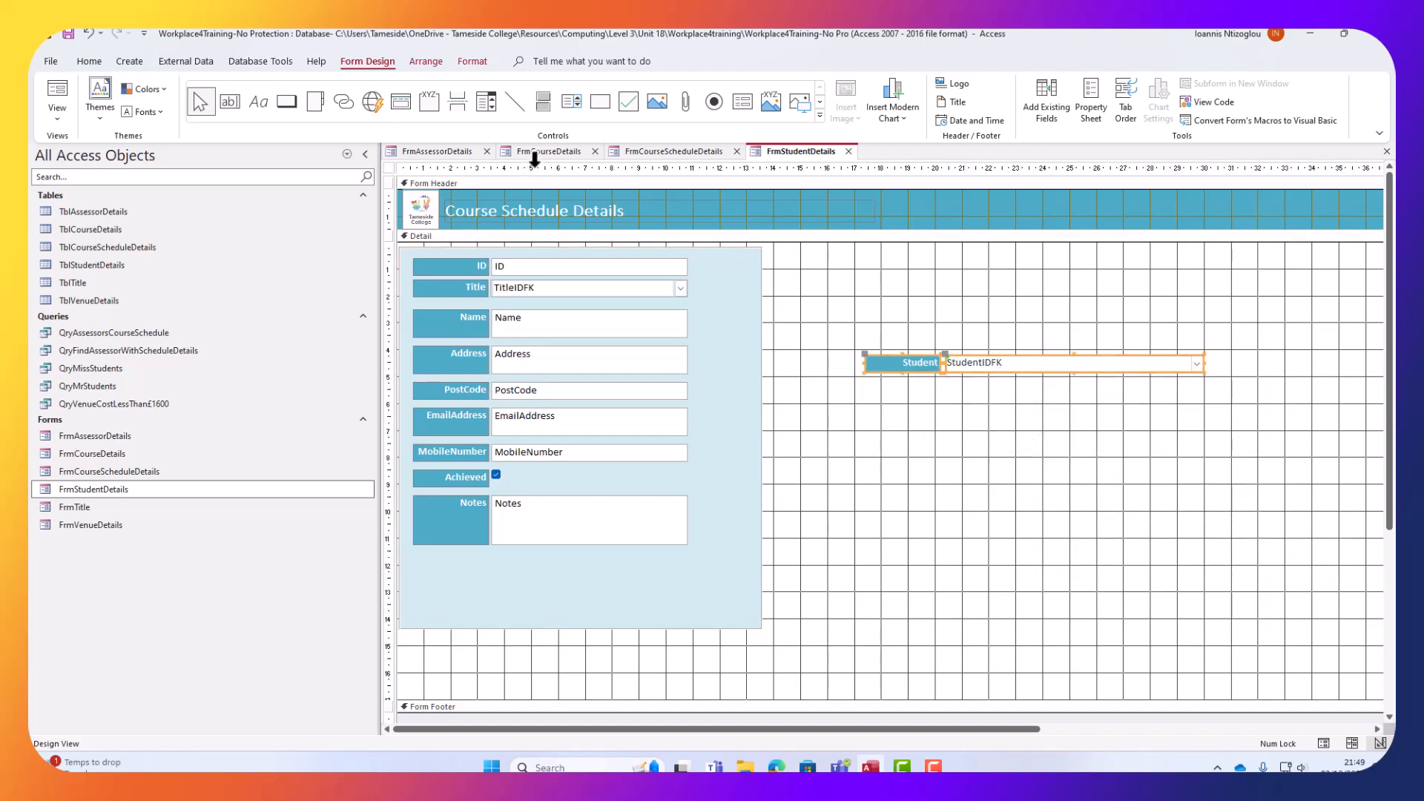
pyautogui.press('Delete')
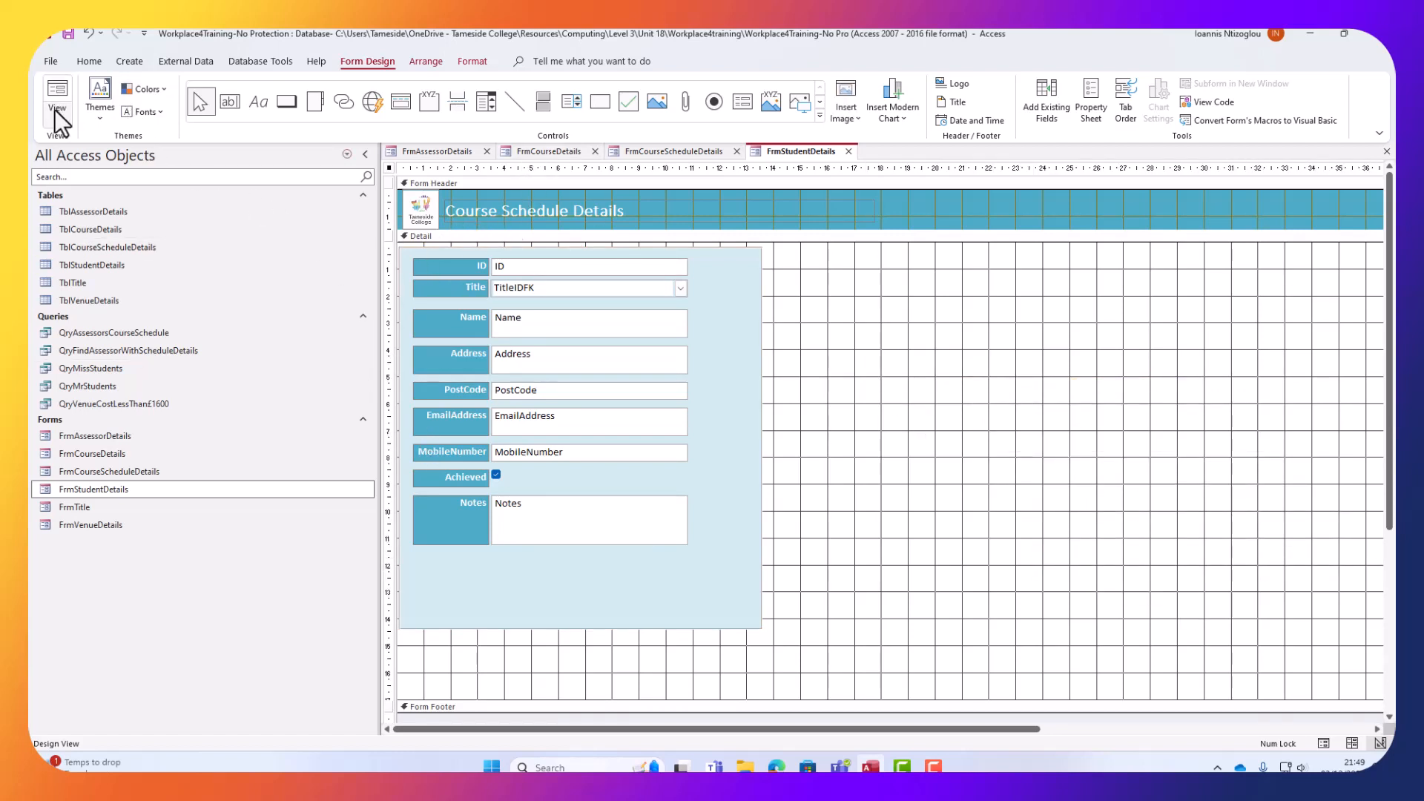
# In Form View, test the Title list by choosing Miss, then set it back to Mr.
pyautogui.click(56, 111)
pyautogui.click(72, 144)
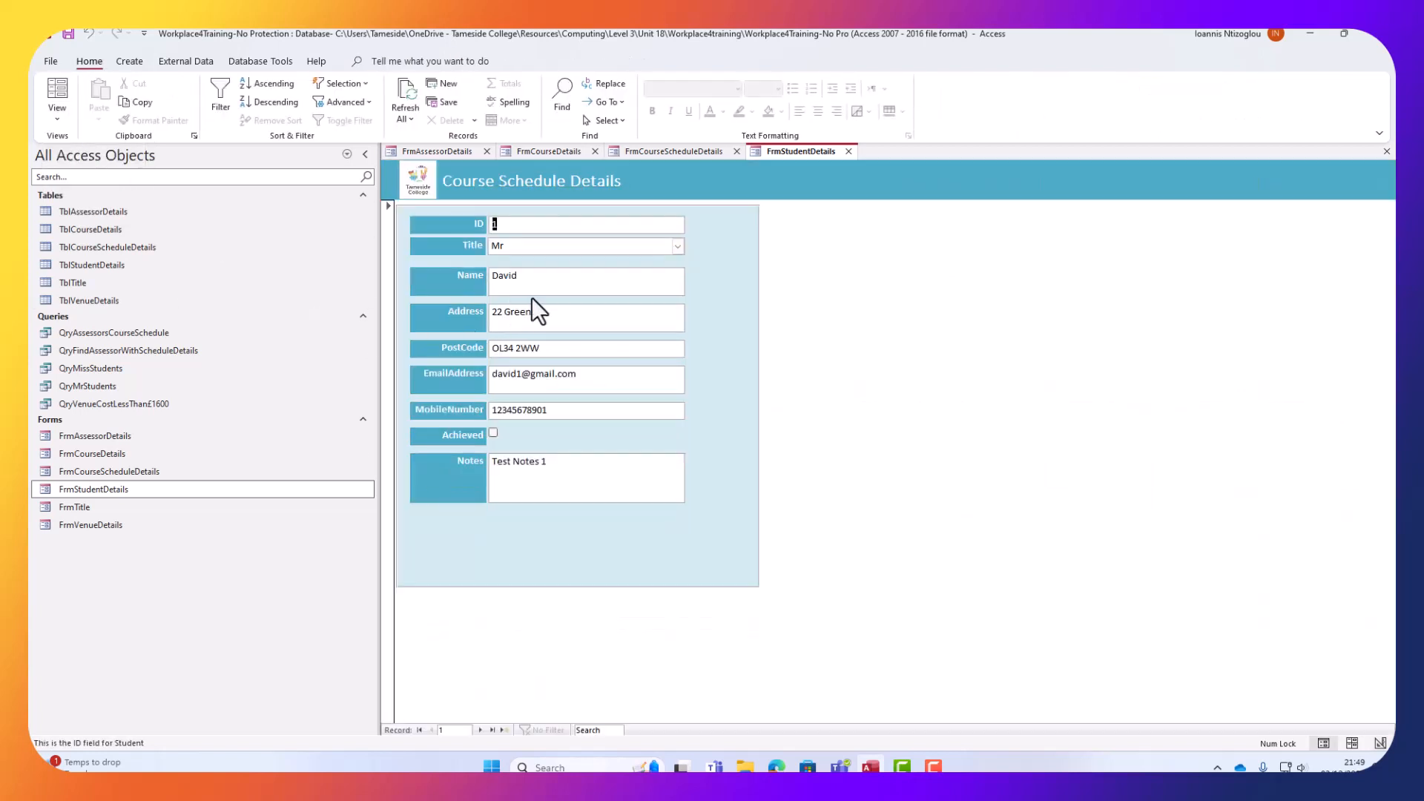
pyautogui.click(678, 247)
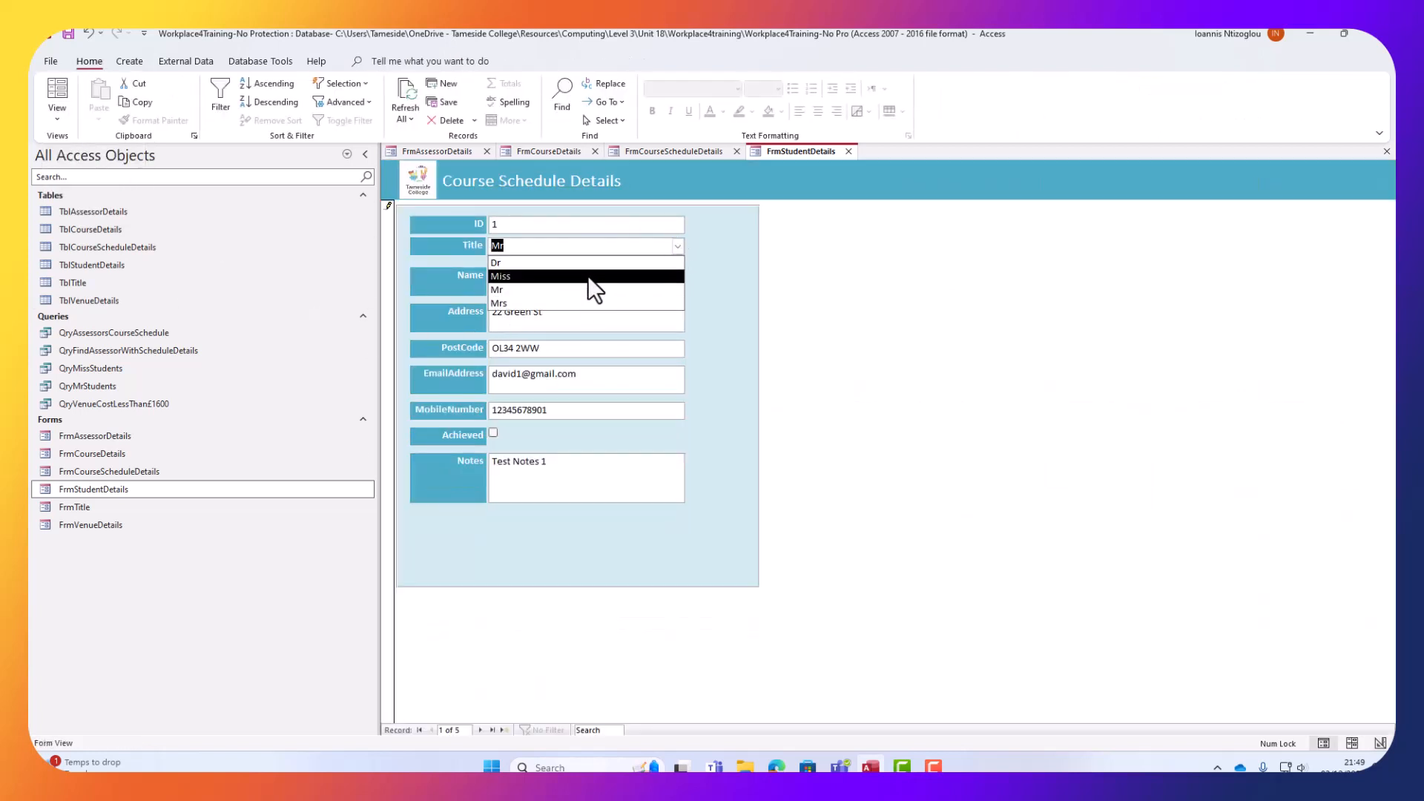
pyautogui.click(587, 274)
pyautogui.click(676, 246)
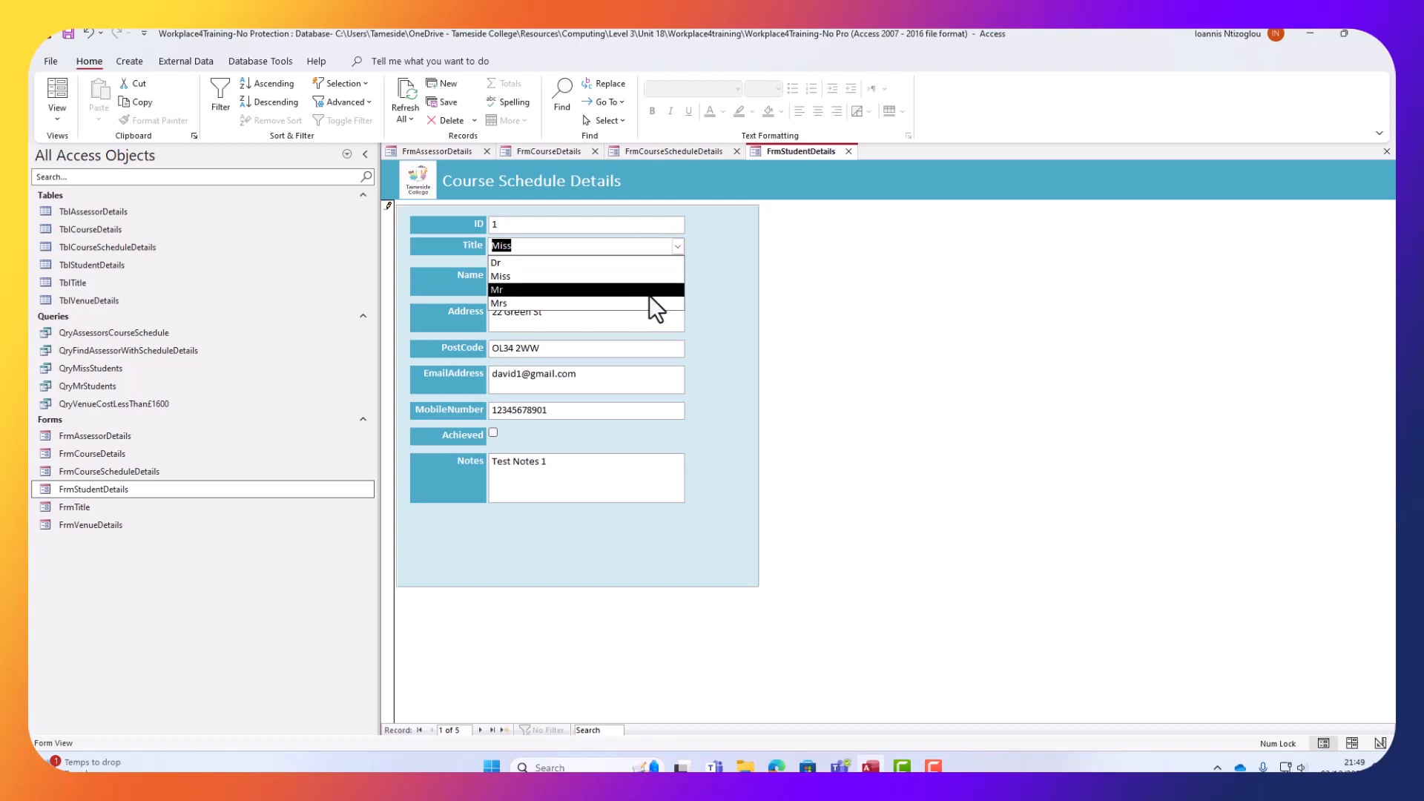
pyautogui.click(656, 304)
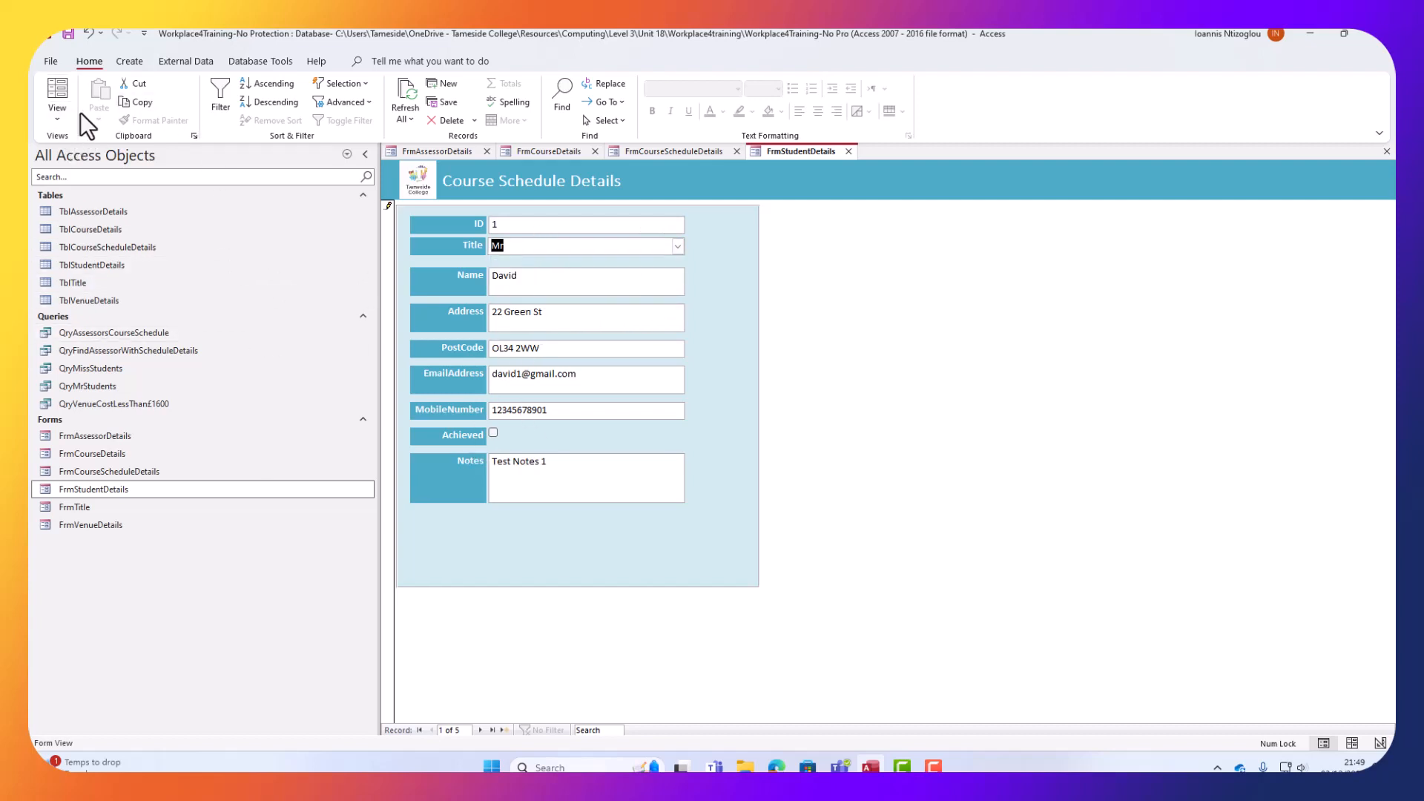
# Select FrmTitle in the navigation pane and bring up the view options.
pyautogui.click(70, 33)
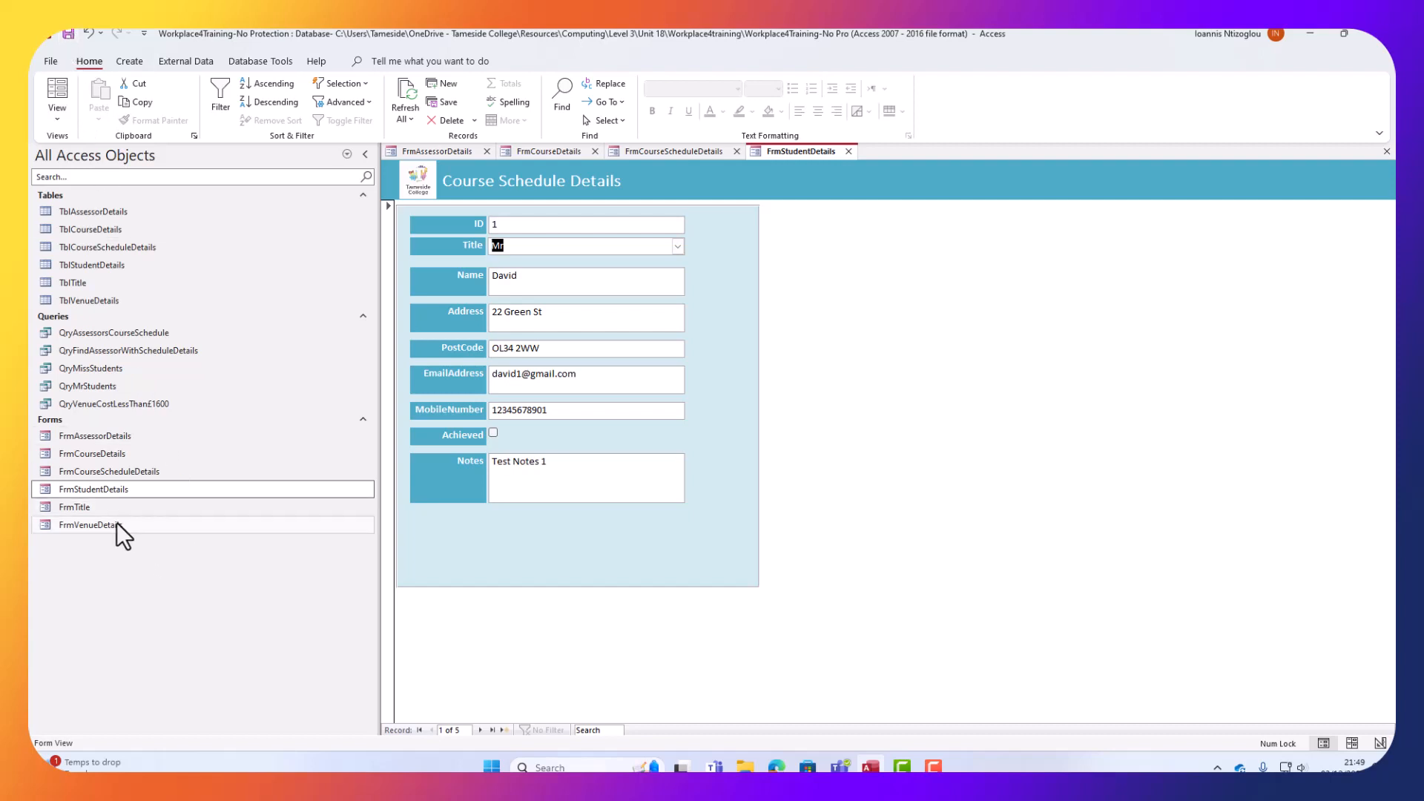
pyautogui.click(96, 509)
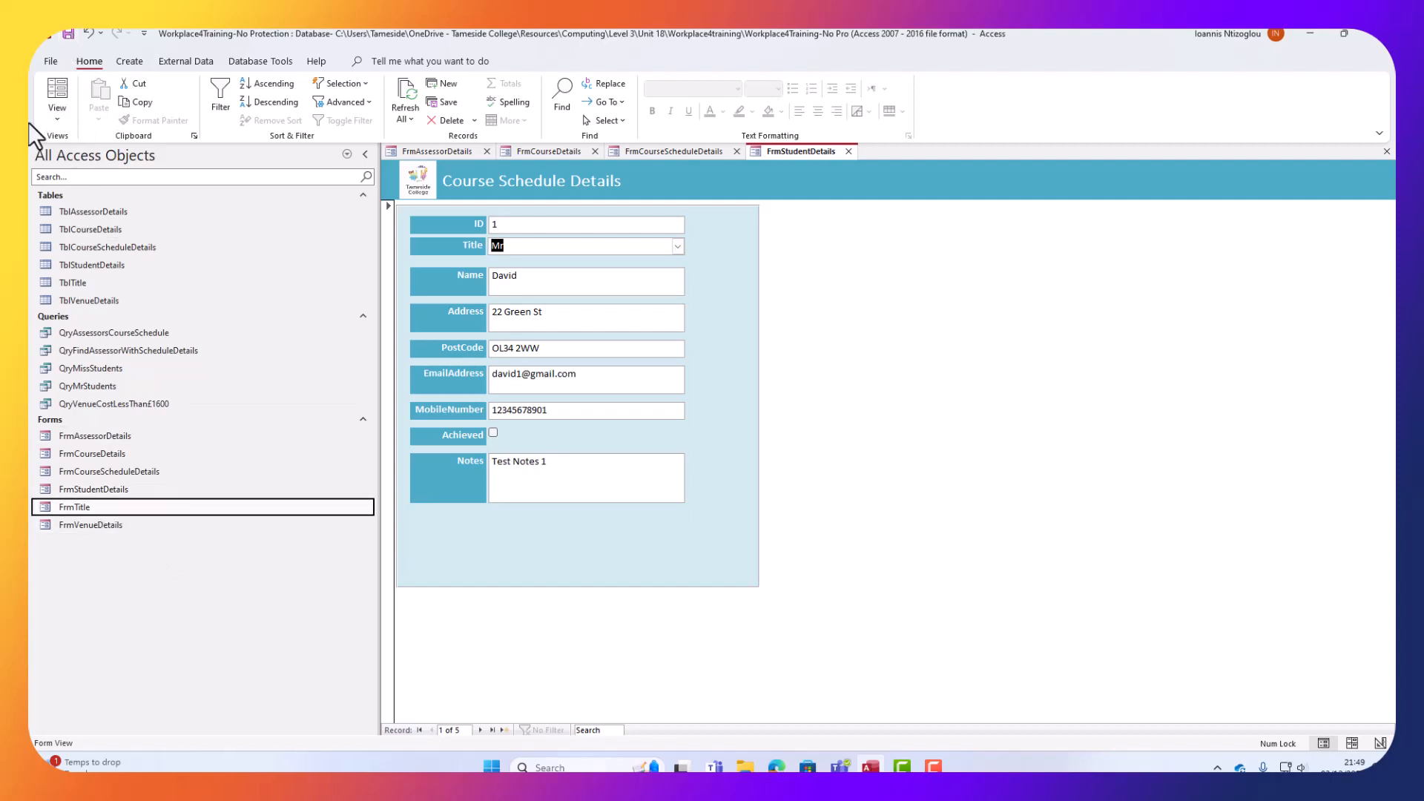
pyautogui.click(67, 123)
# Back in Design View, copy the Notes label and text box from FrmStudentDetails.
pyautogui.click(92, 214)
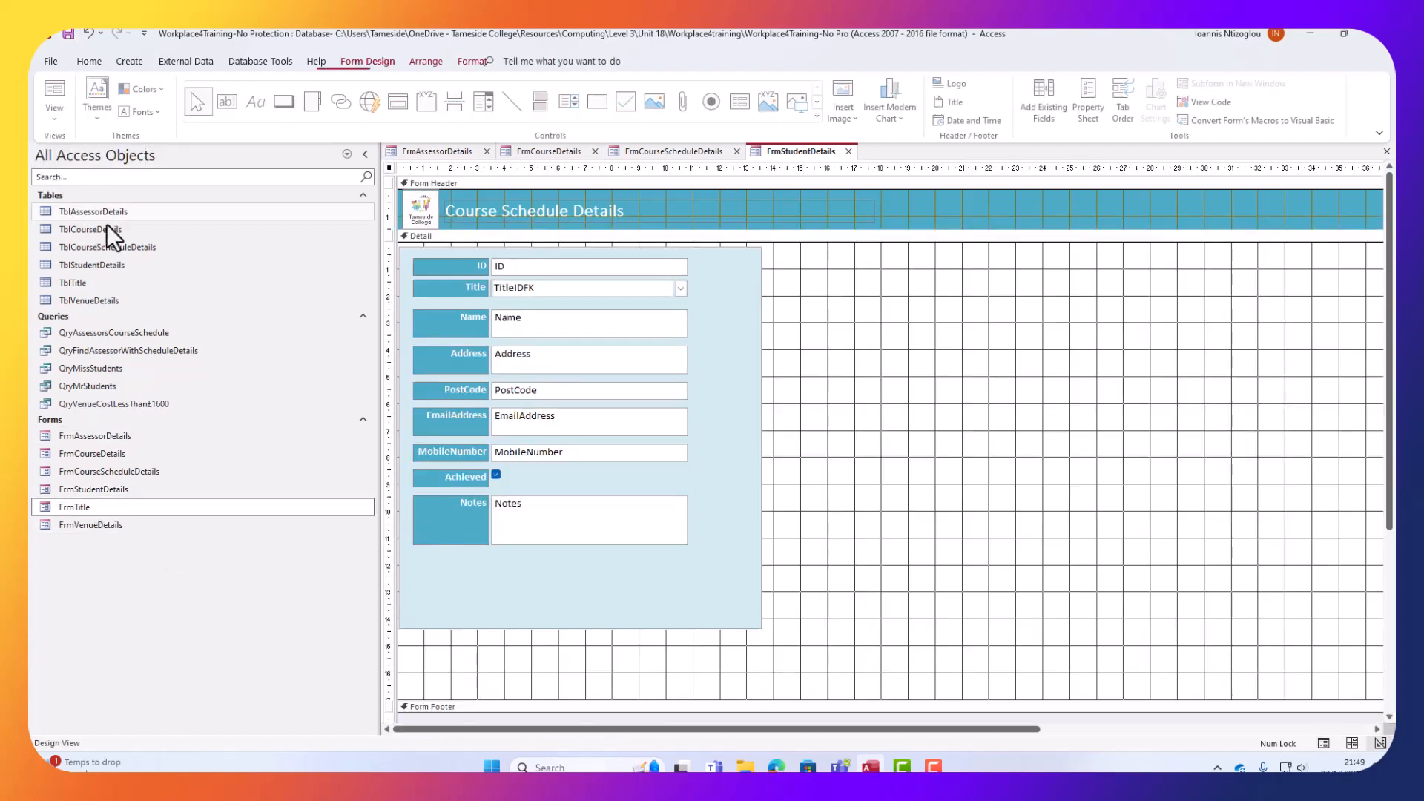
pyautogui.moveTo(997, 634); pyautogui.dragTo(436, 510)
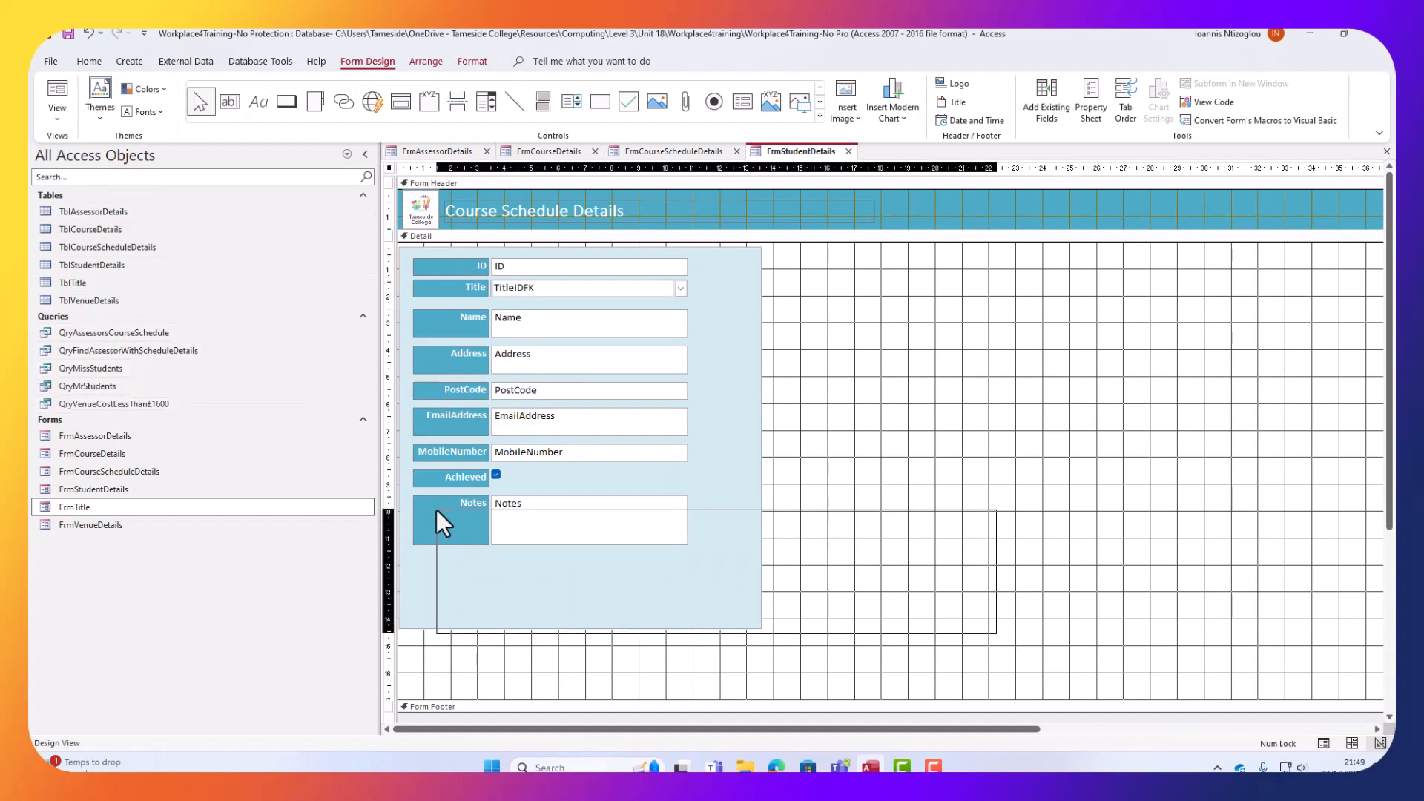
pyautogui.rightClick(524, 516)
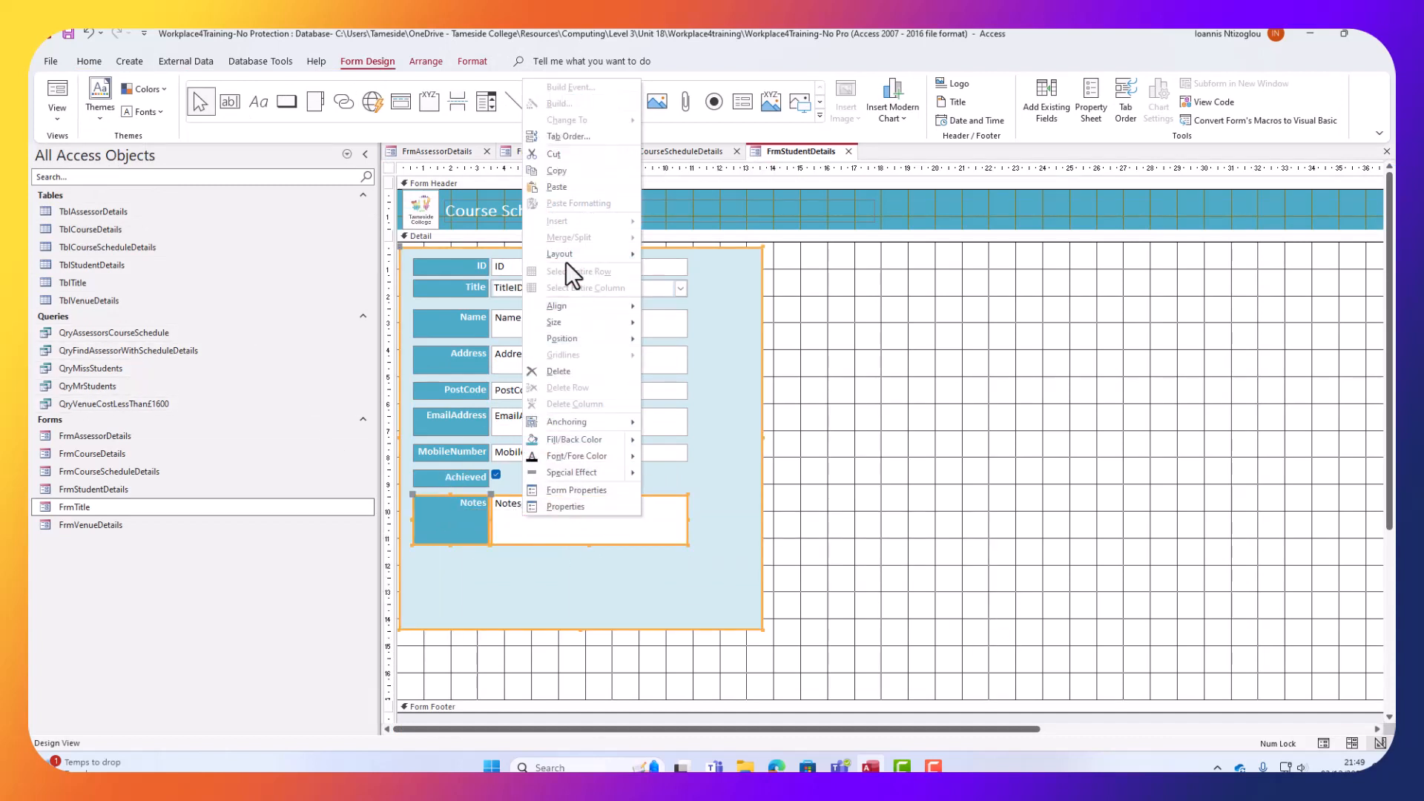
pyautogui.click(564, 172)
pyautogui.rightClick(98, 514)
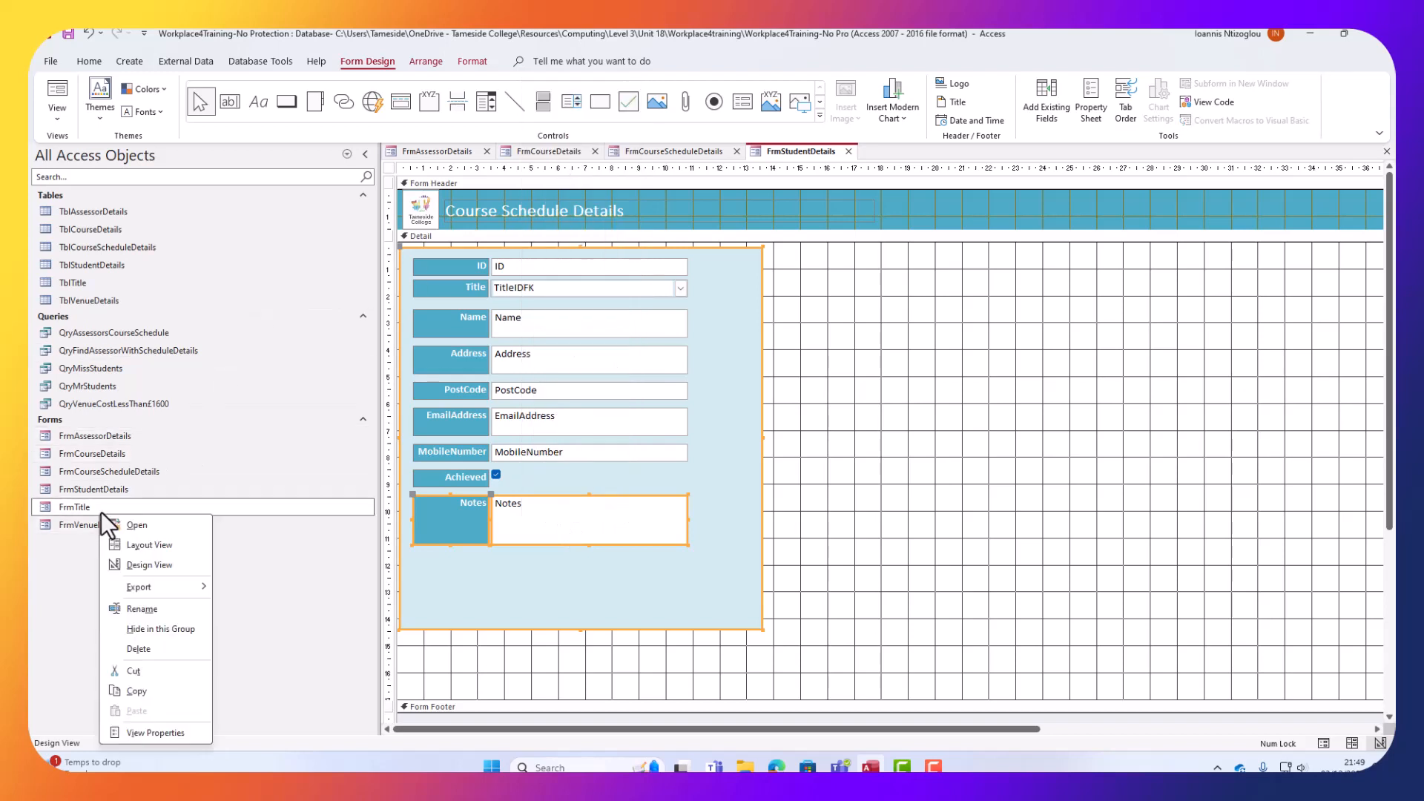
# Paste the light-blue panel with the Notes controls into FrmTitle and move it to the right side.
pyautogui.click(144, 565)
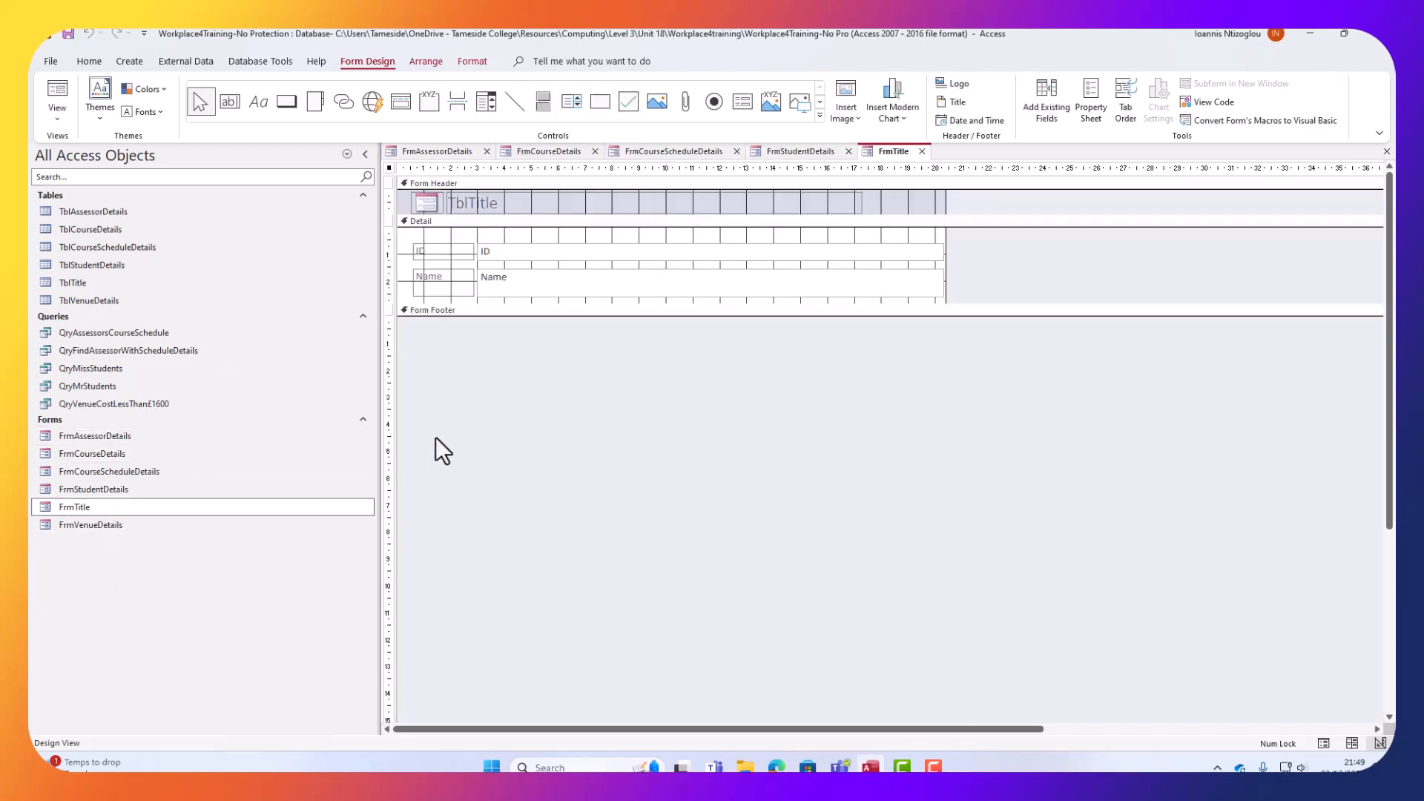
pyautogui.hotkey('ctrl', 'v')
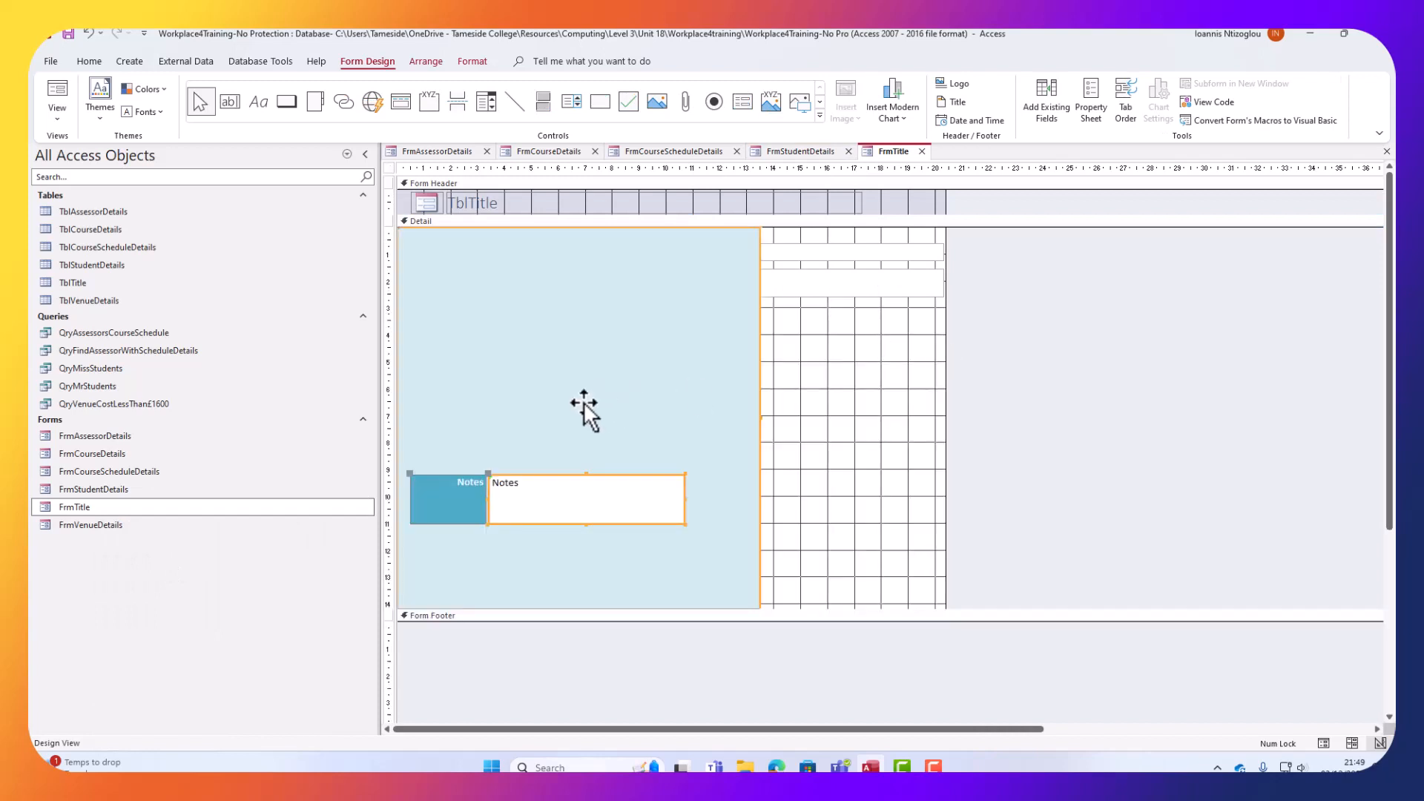
pyautogui.moveTo(584, 402); pyautogui.dragTo(1135, 395)
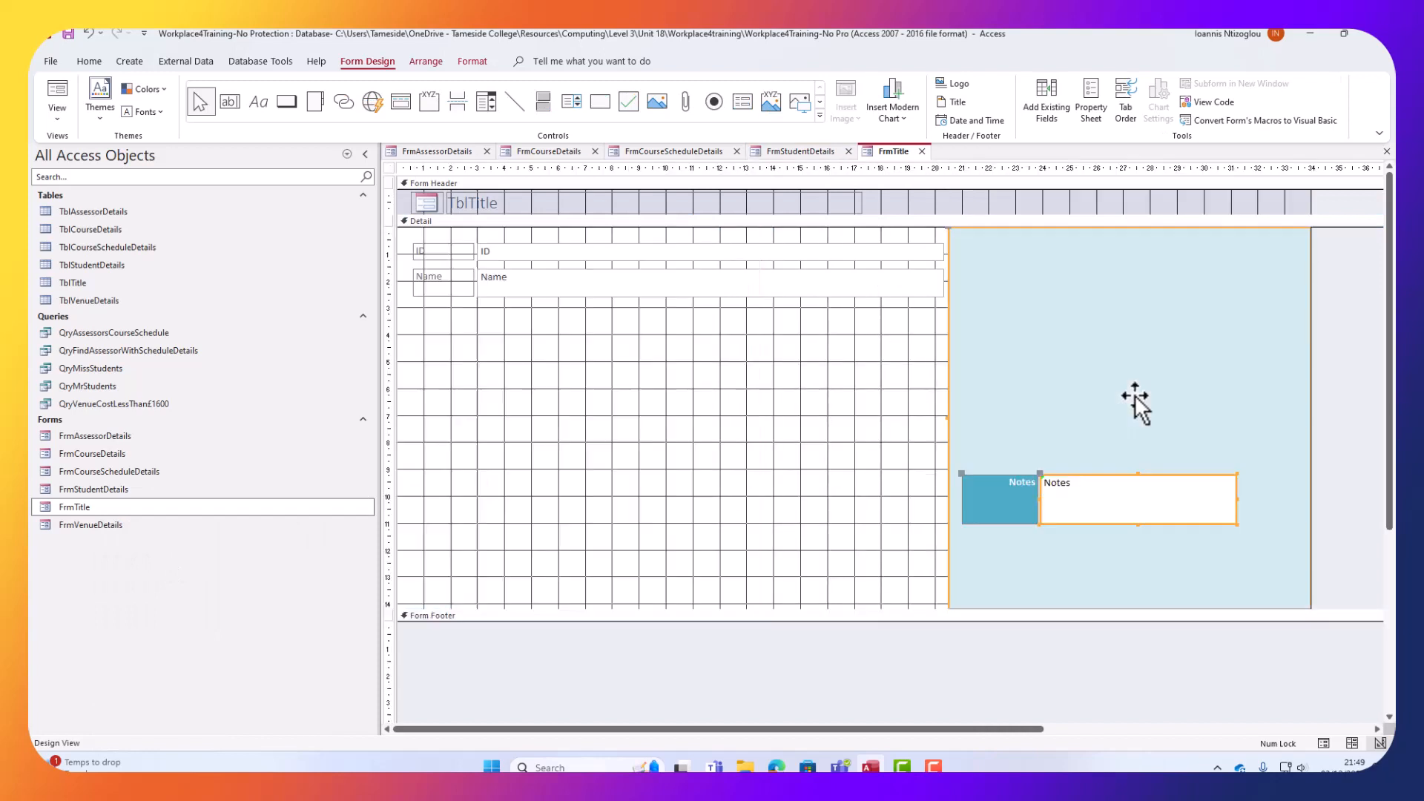
# Remove the layout from the ID and Name controls and narrow their text boxes.
pyautogui.click(528, 287)
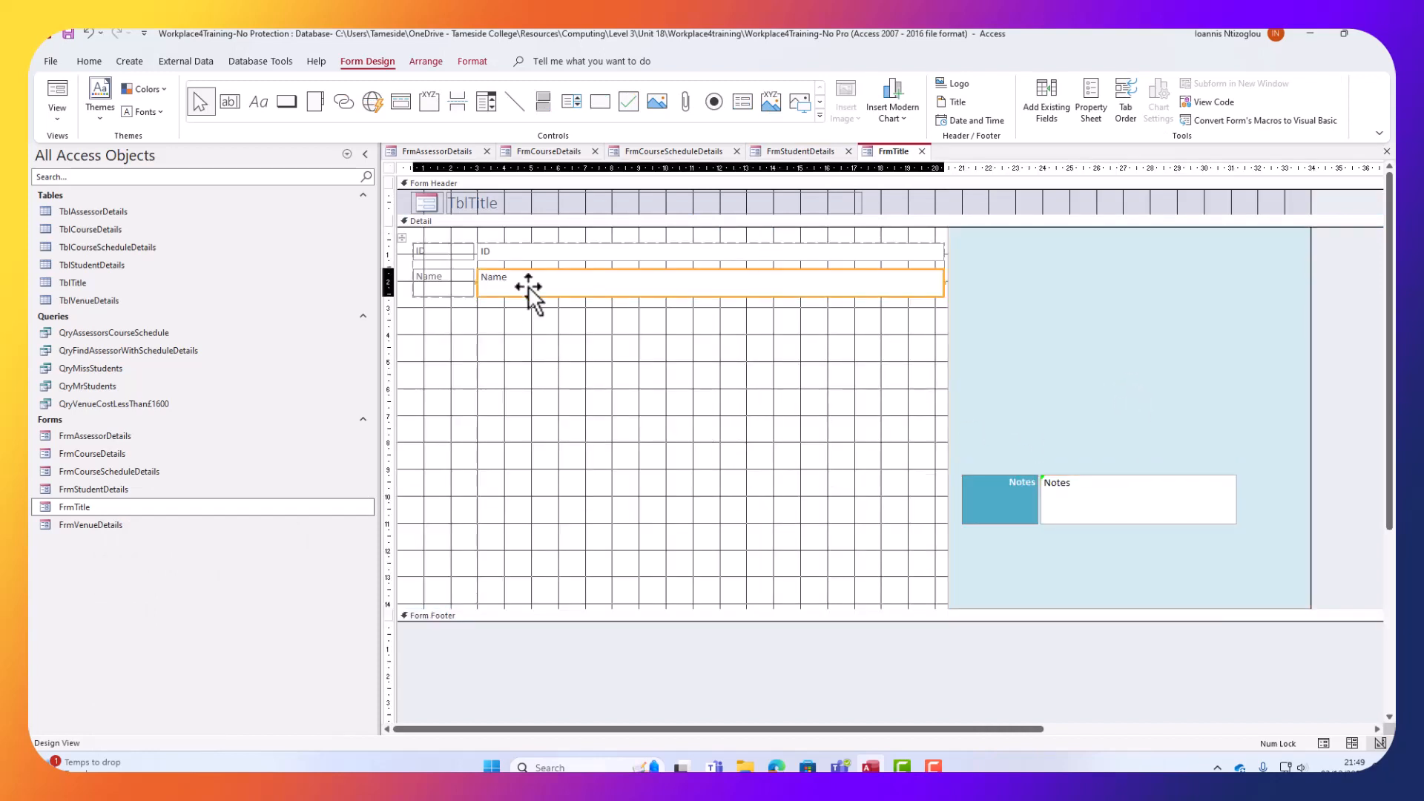
pyautogui.click(401, 236)
pyautogui.rightClick(433, 248)
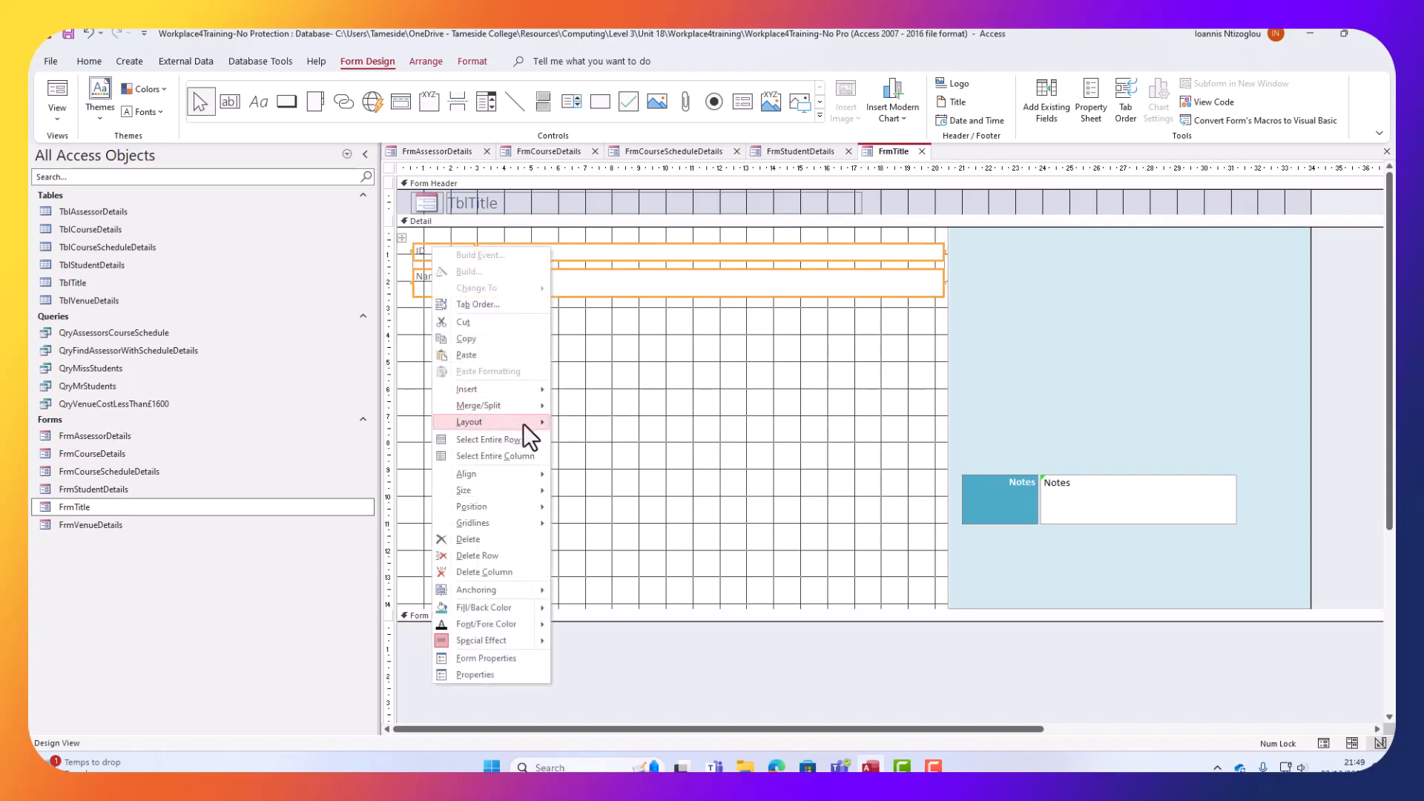
pyautogui.moveTo(523, 424)
pyautogui.click(592, 452)
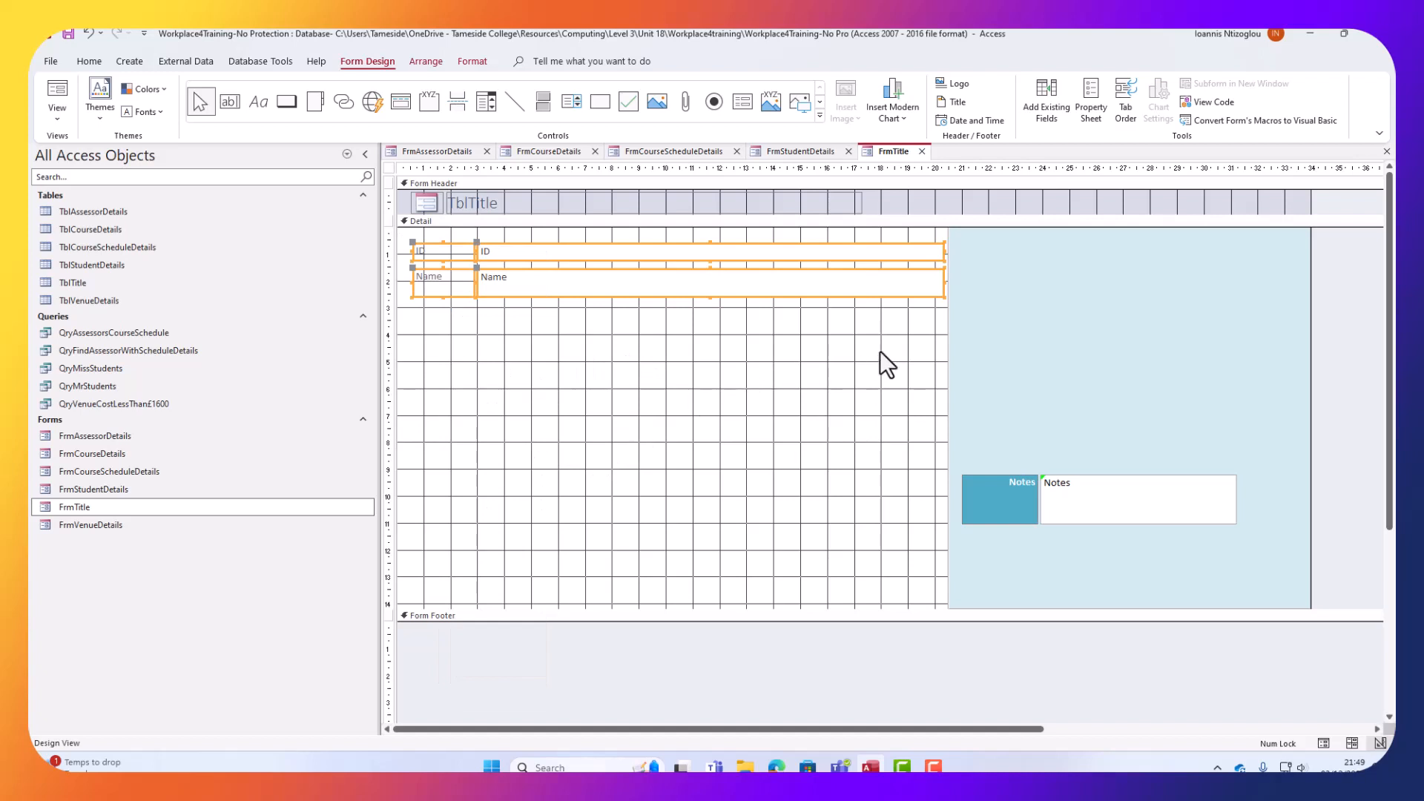
pyautogui.moveTo(880, 351); pyautogui.dragTo(861, 236)
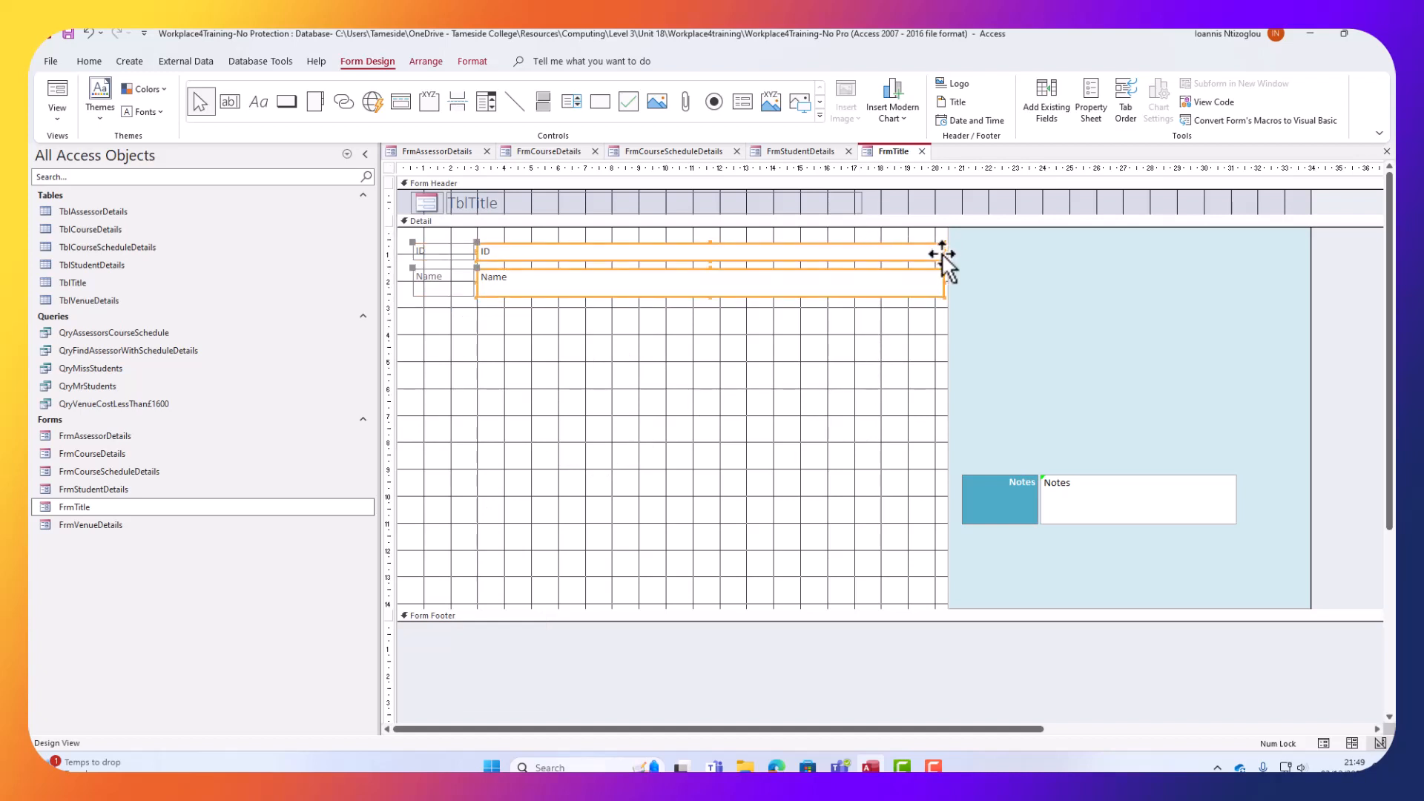
pyautogui.moveTo(943, 254); pyautogui.dragTo(632, 253)
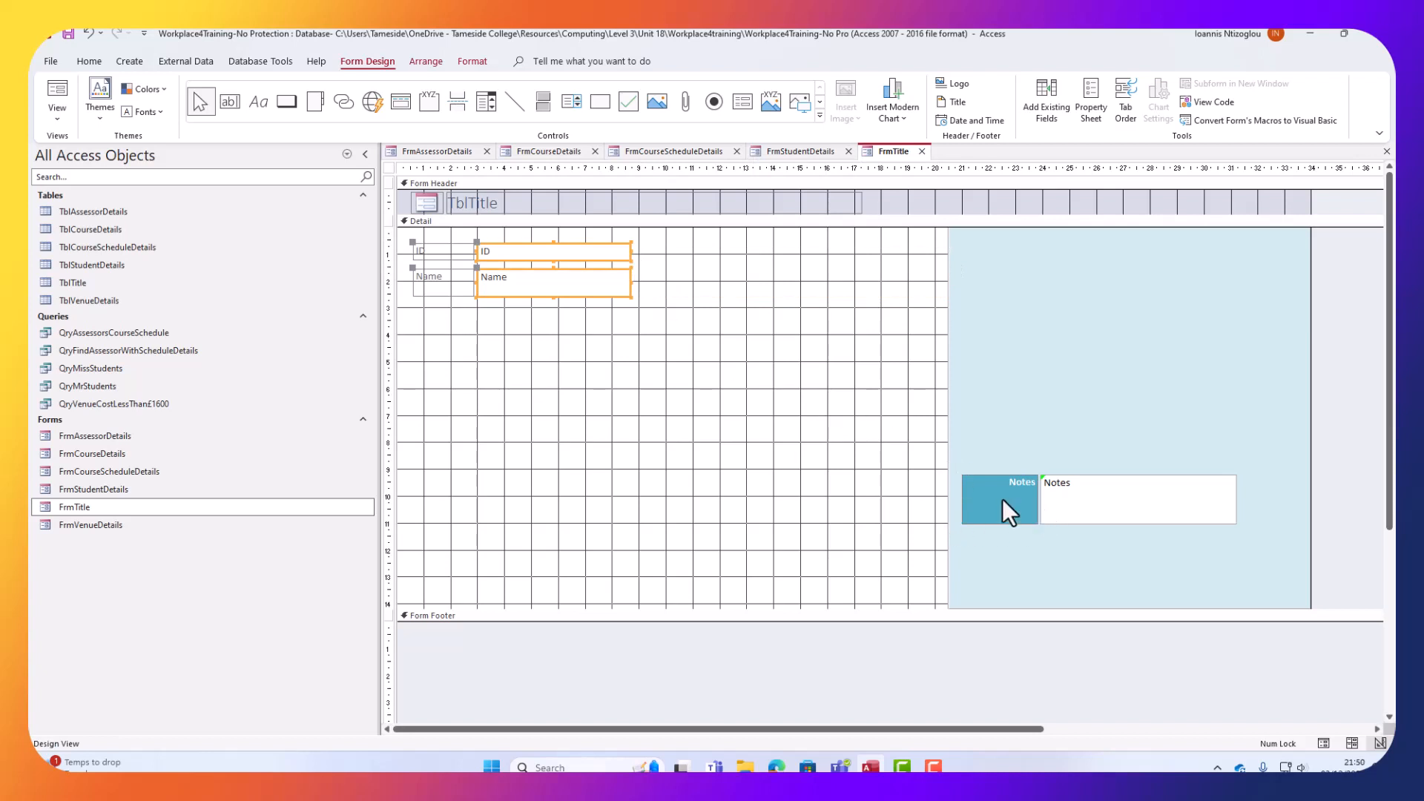
pyautogui.click(969, 501)
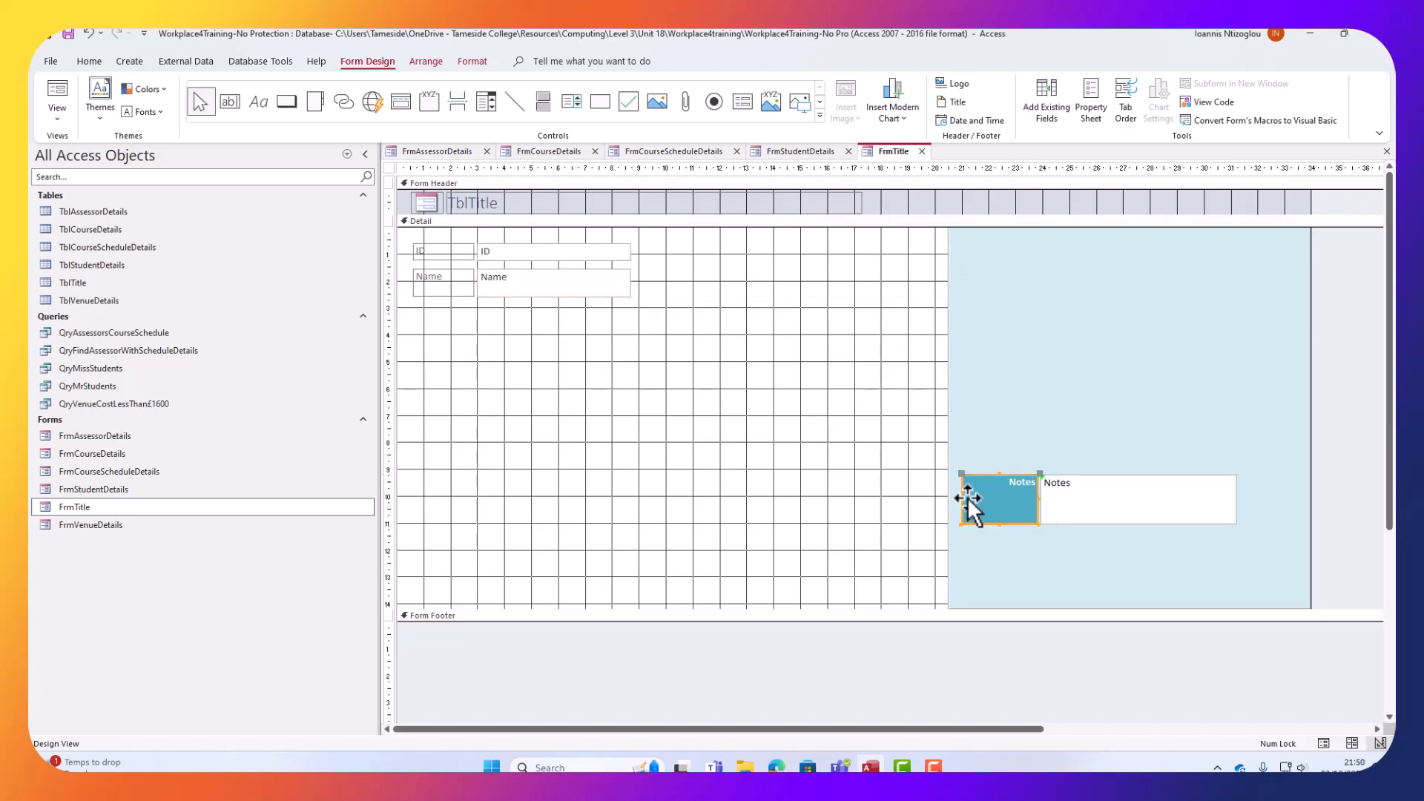
# Apply the blue Notes label format to the ID and Name labels with Format Painter.
pyautogui.click(87, 60)
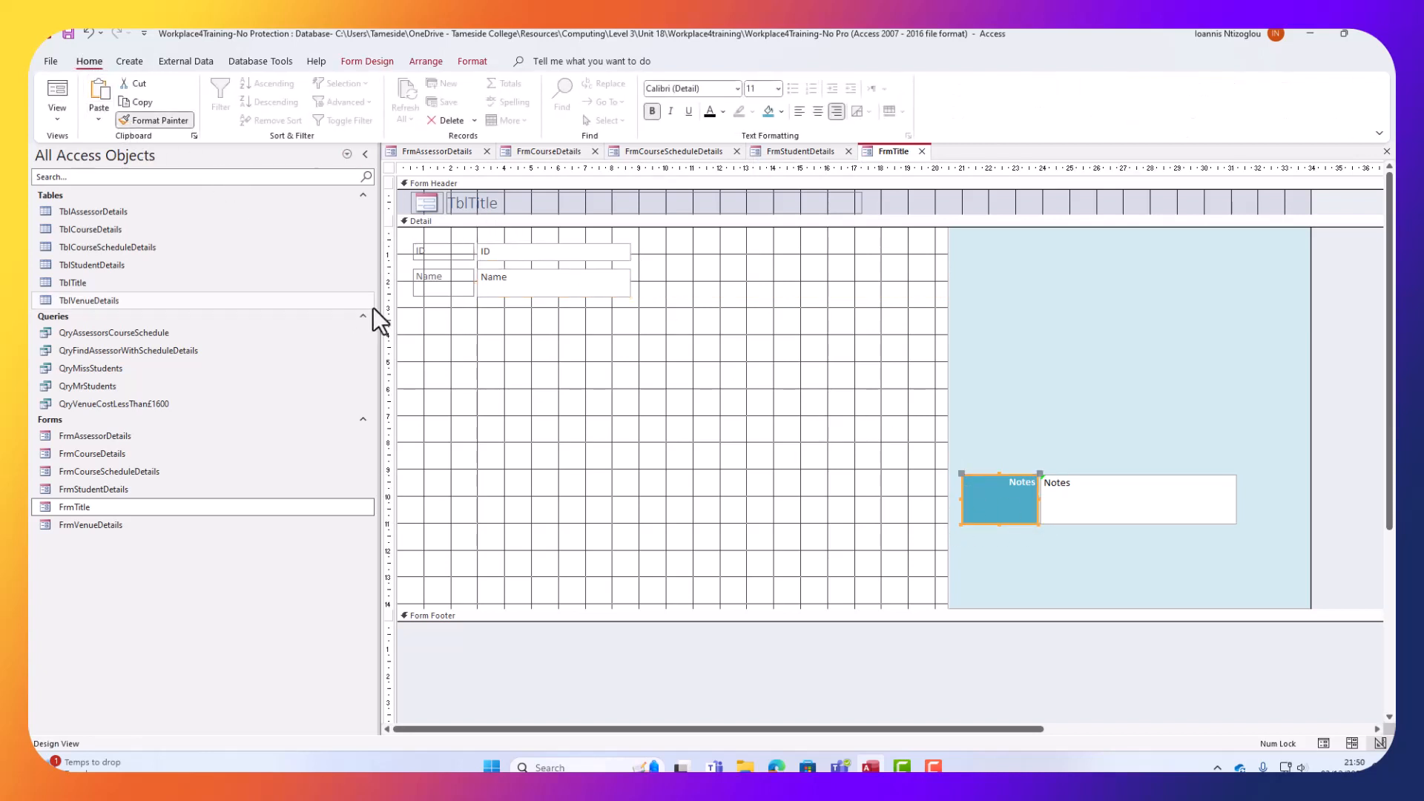
pyautogui.click(417, 253)
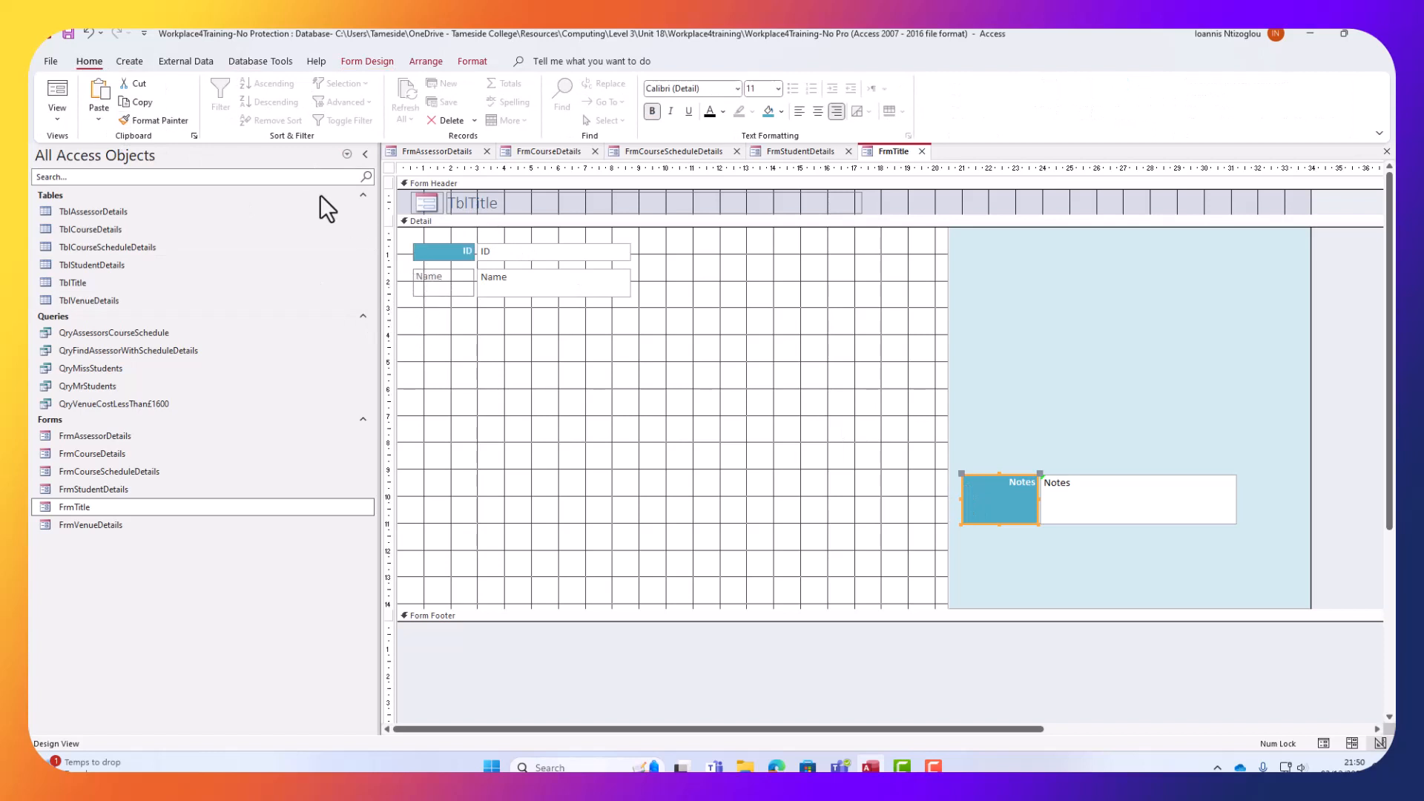
pyautogui.click(175, 123)
pyautogui.click(462, 285)
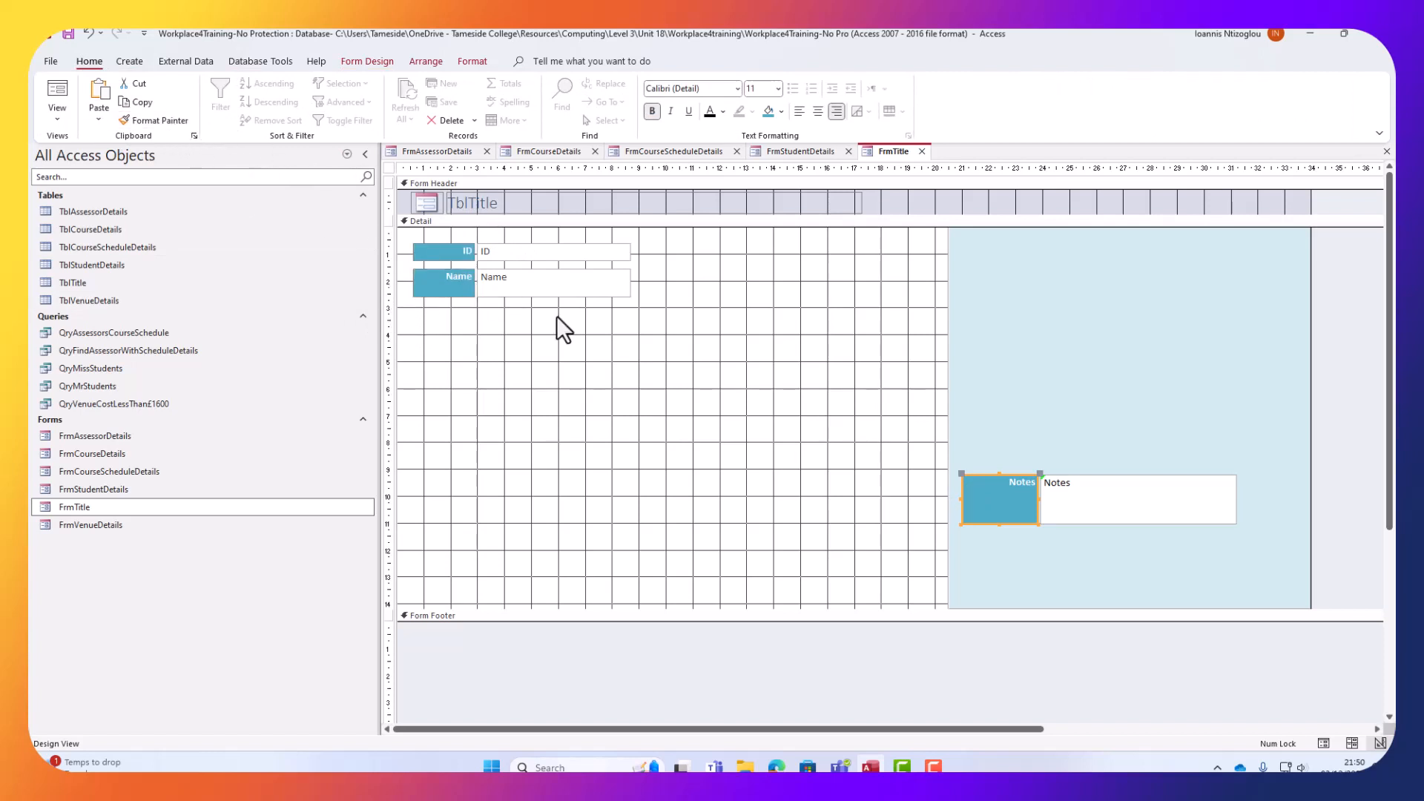
# Delete the TblTitle caption from FrmTitle's header.
pyautogui.moveTo(576, 321); pyautogui.dragTo(528, 244)
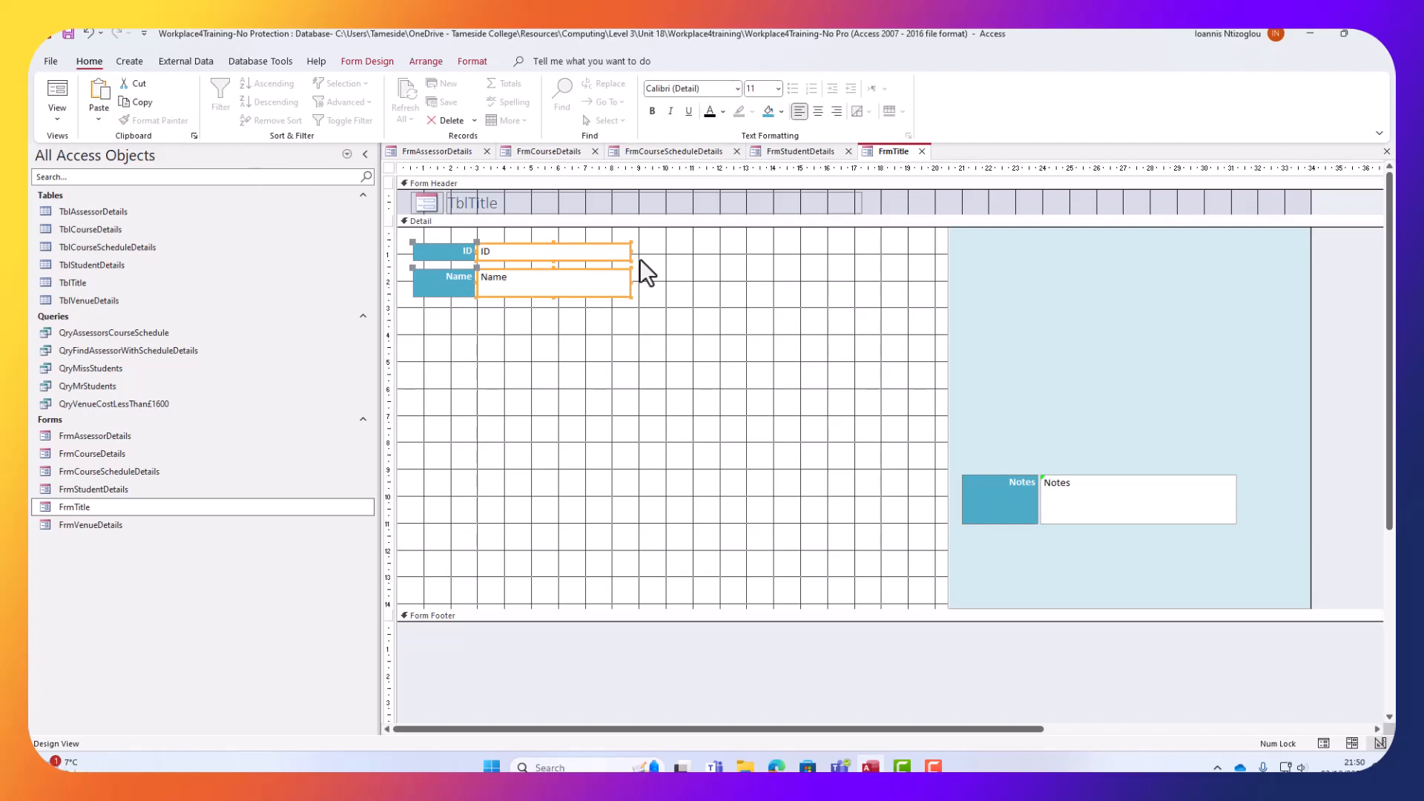
pyautogui.moveTo(902, 199); pyautogui.dragTo(388, 192)
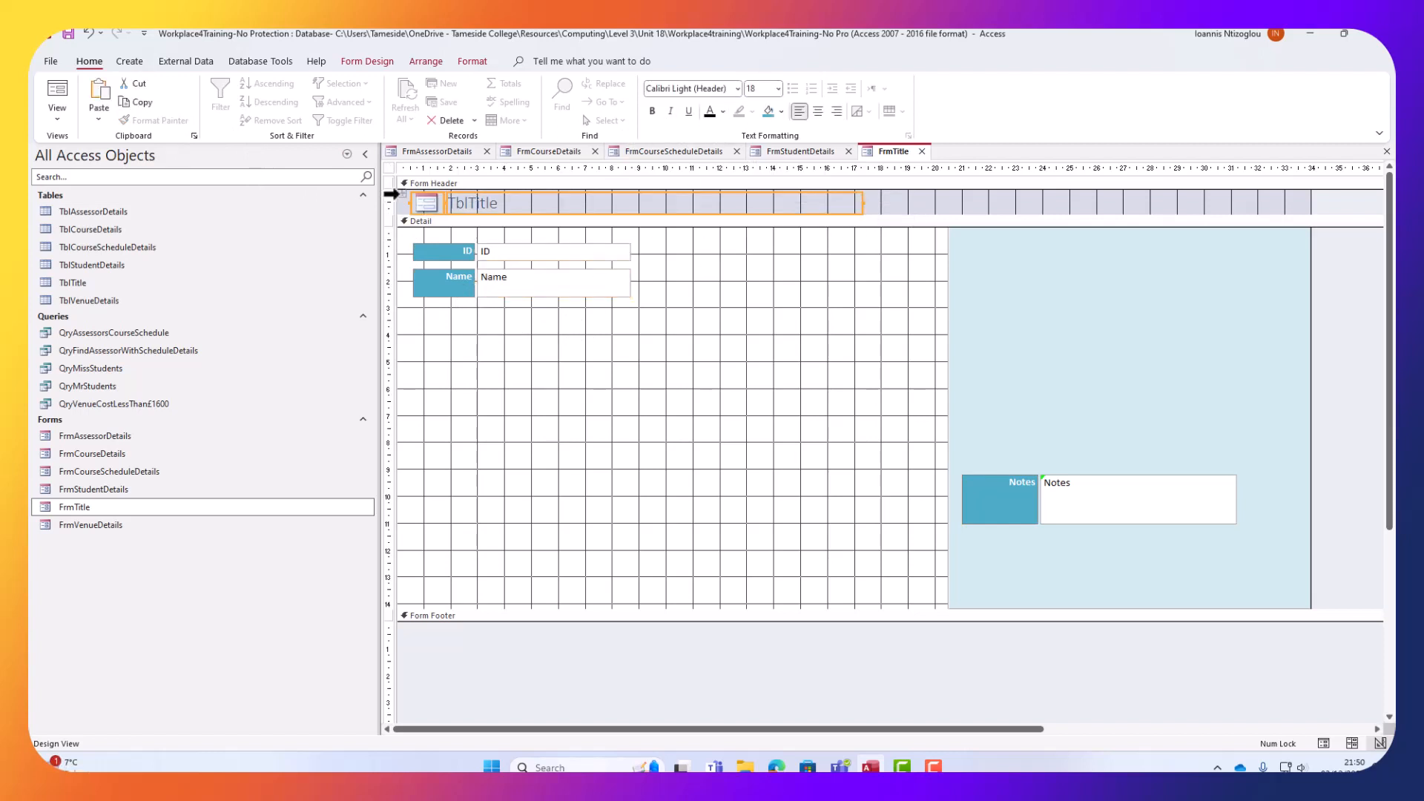
pyautogui.press('Delete')
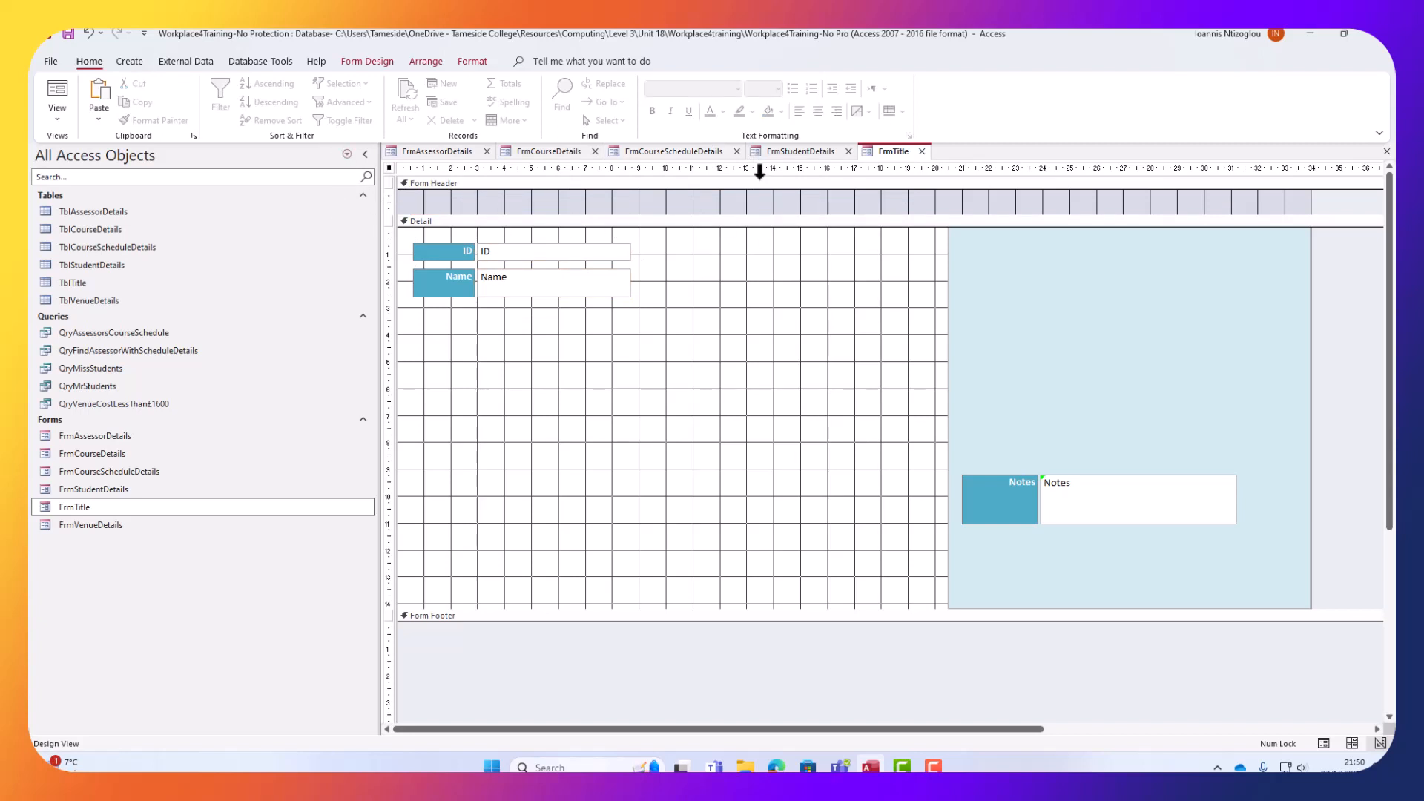
# Bring the logo and Course Schedule Details title from FrmStudentDetails and shorten FrmTitle's header.
pyautogui.click(792, 151)
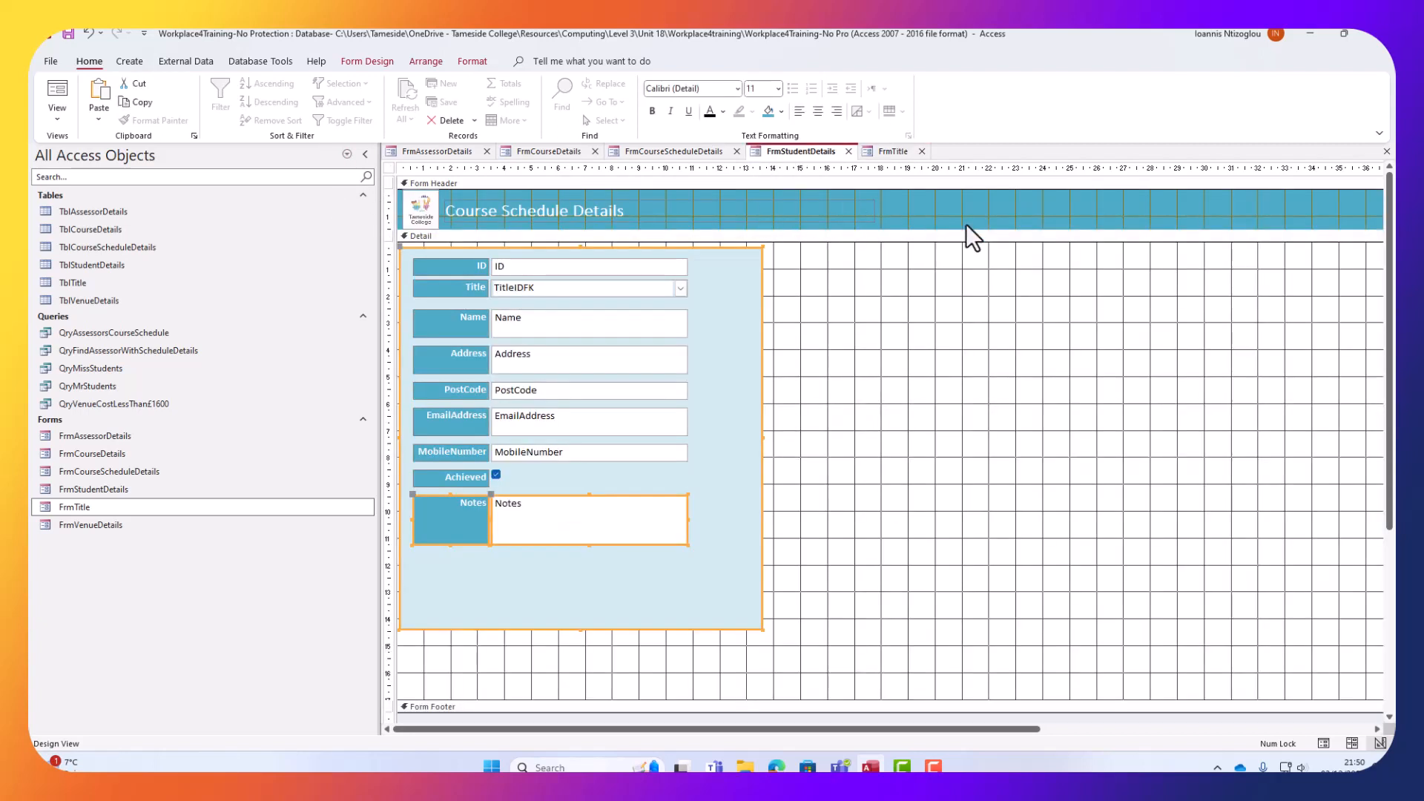
pyautogui.moveTo(952, 212); pyautogui.dragTo(367, 207)
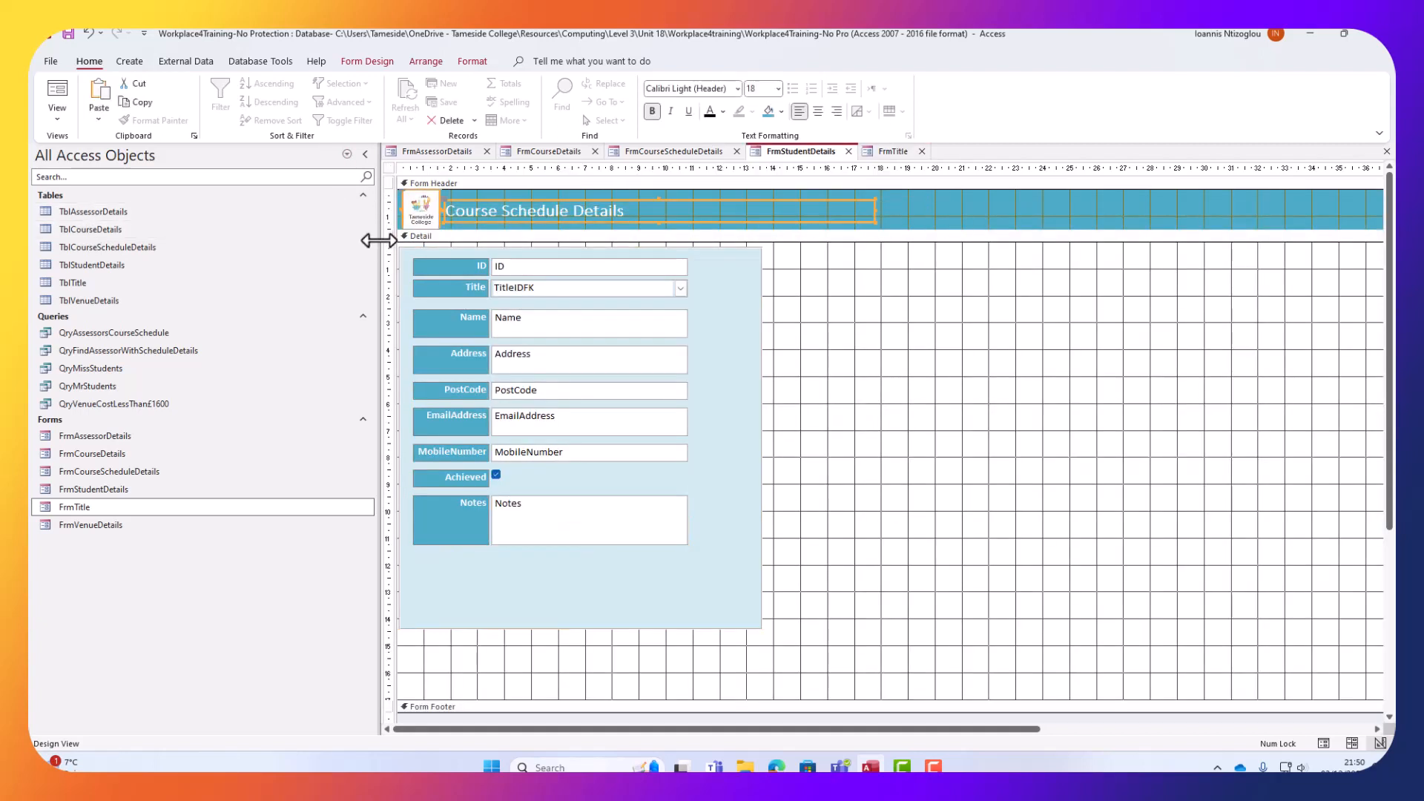
pyautogui.click(888, 152)
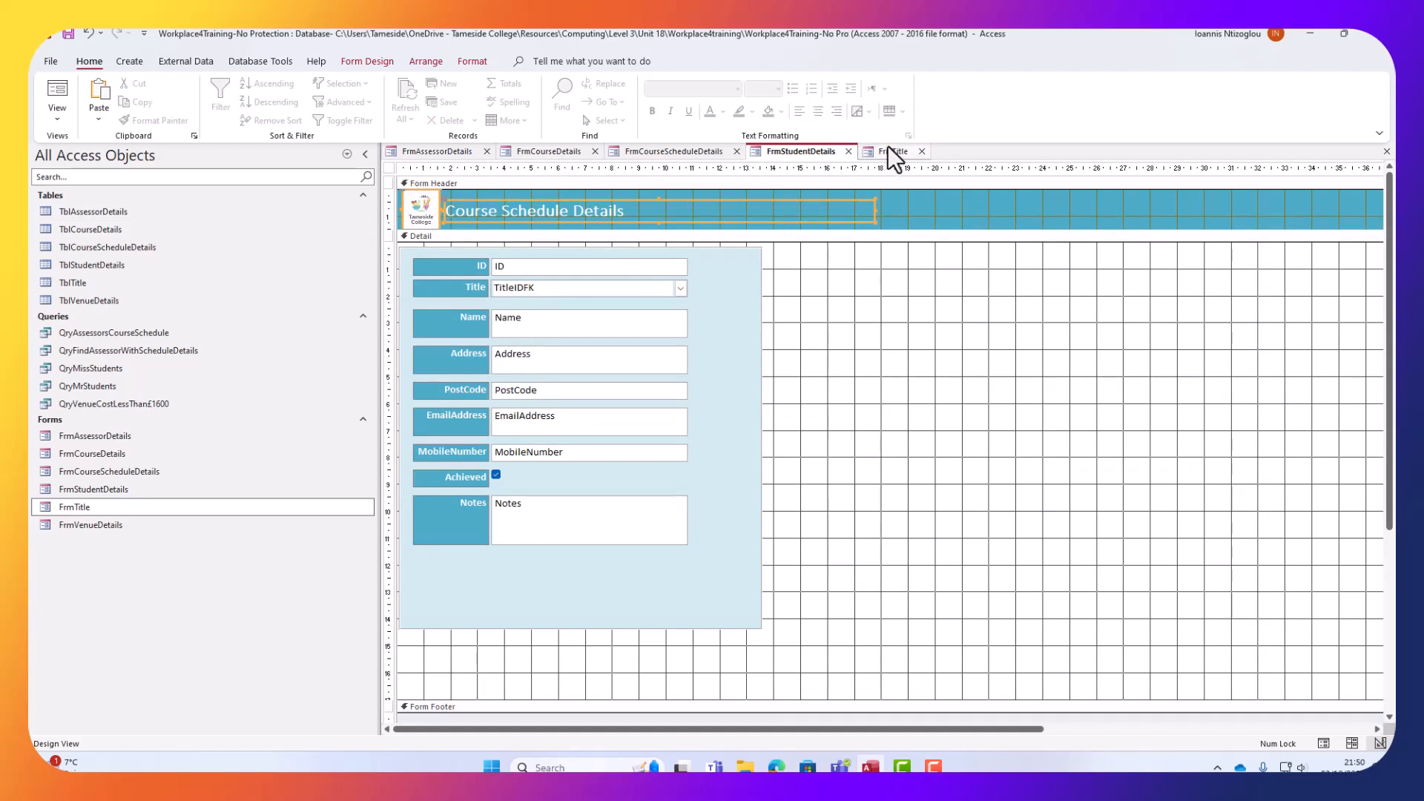
pyautogui.click(866, 201)
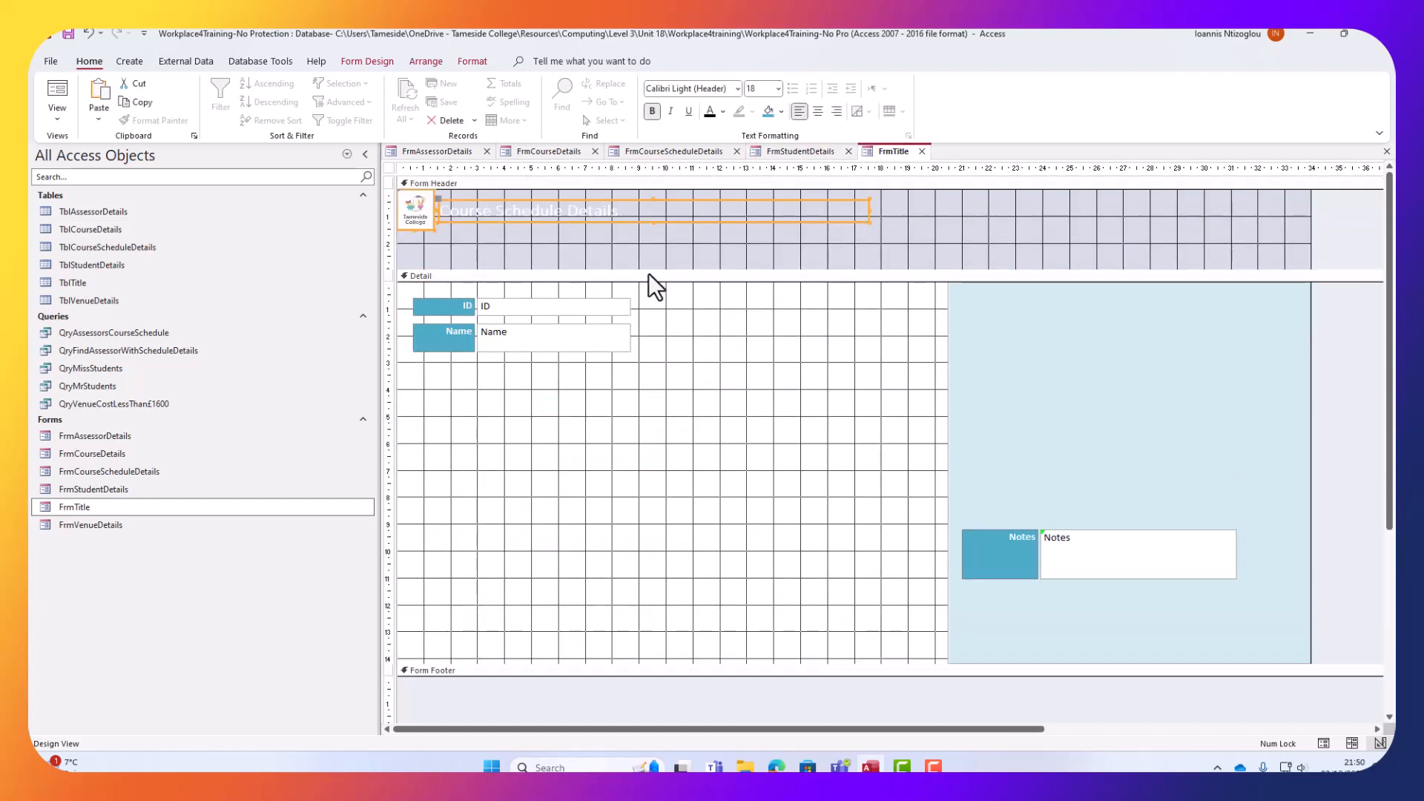
pyautogui.moveTo(603, 267); pyautogui.dragTo(603, 234)
# Set the FrmTitle form header's Back Color to teal #4BACC6.
pyautogui.click(897, 210)
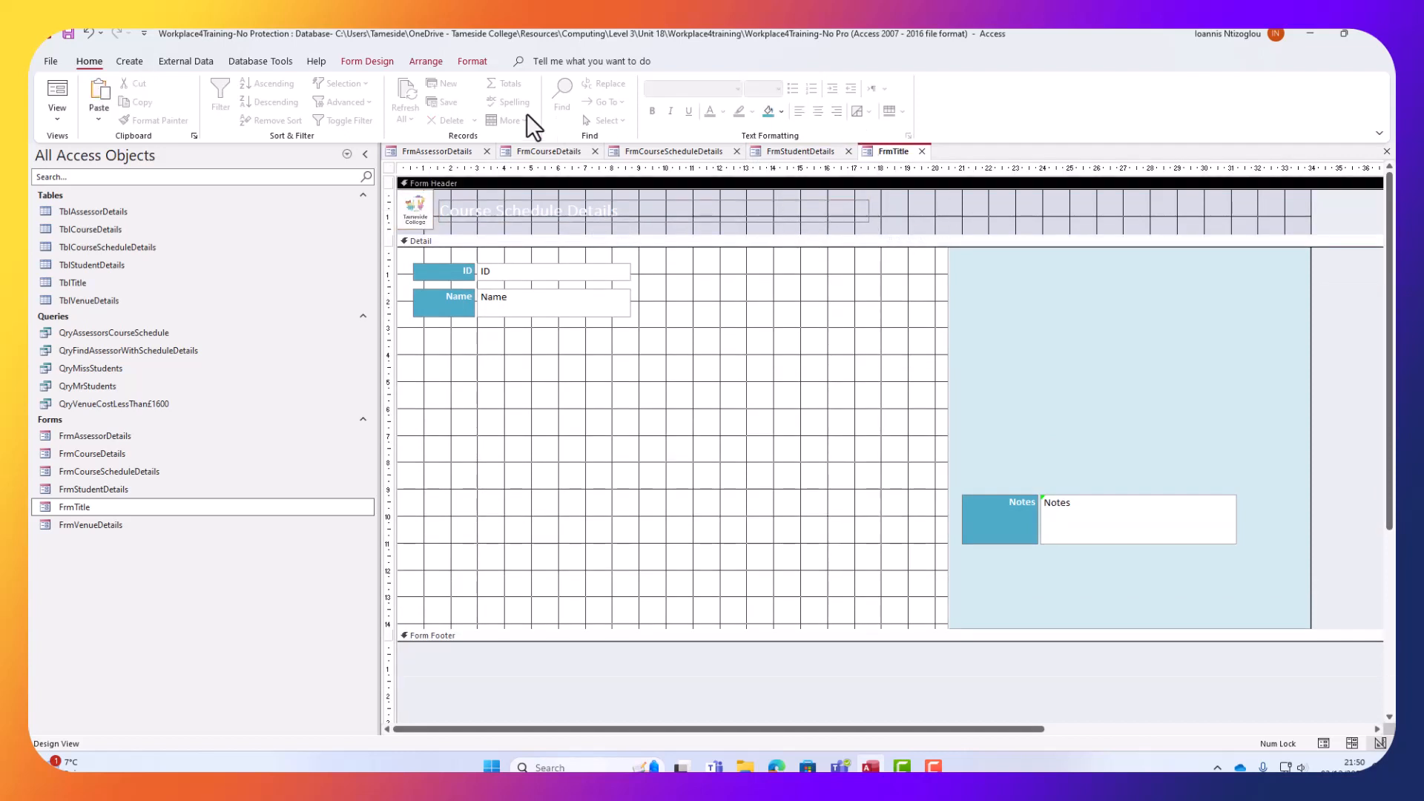
pyautogui.click(371, 61)
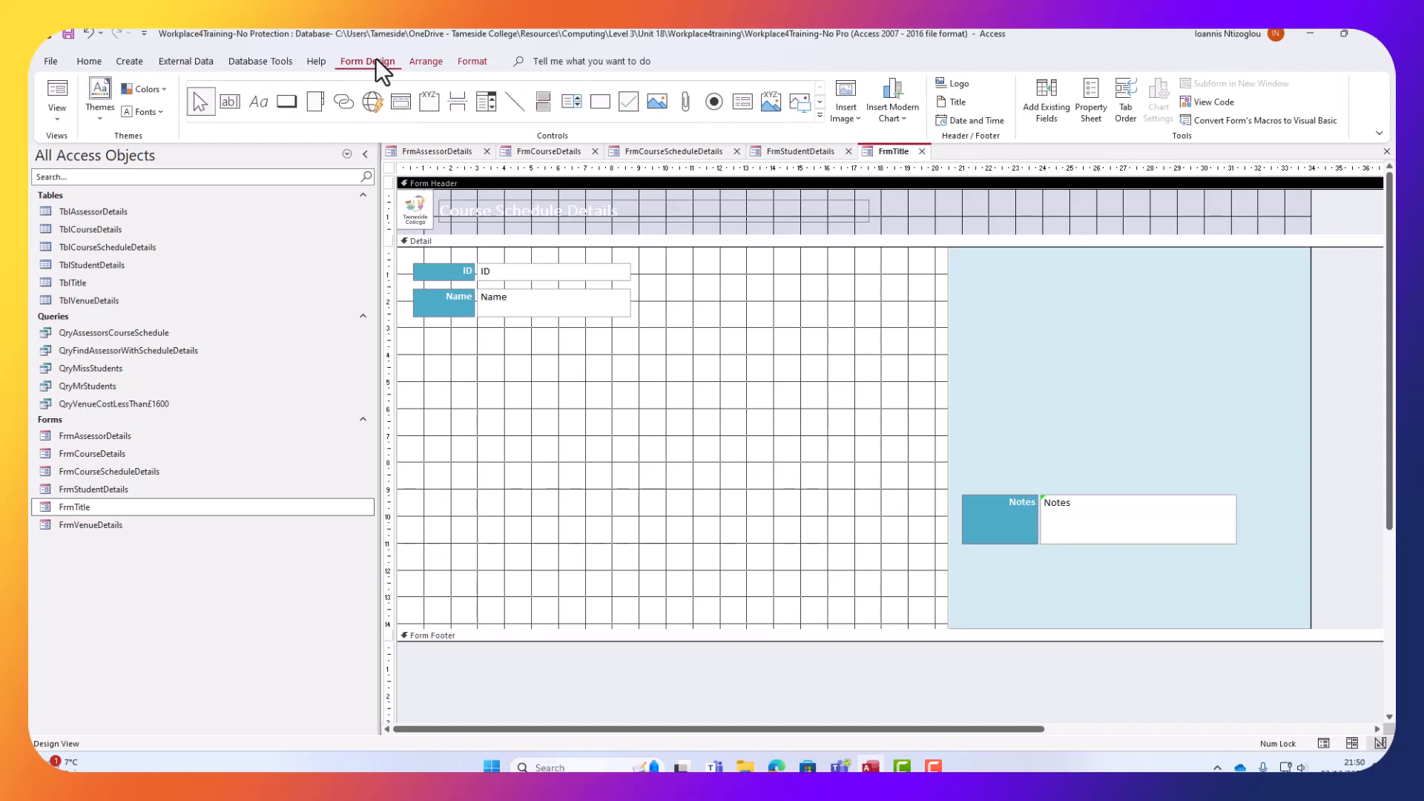
pyautogui.click(1097, 109)
pyautogui.click(1184, 263)
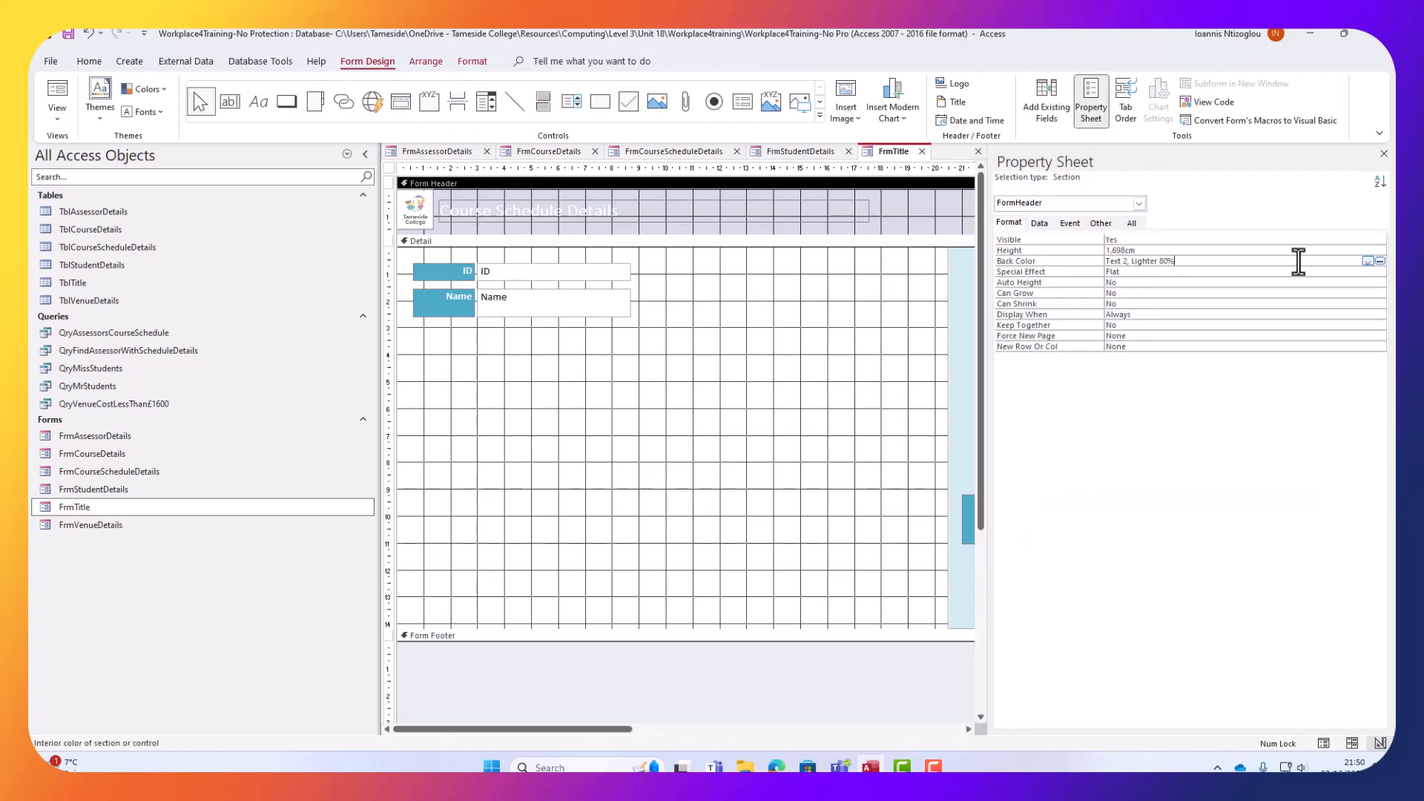
pyautogui.click(1380, 261)
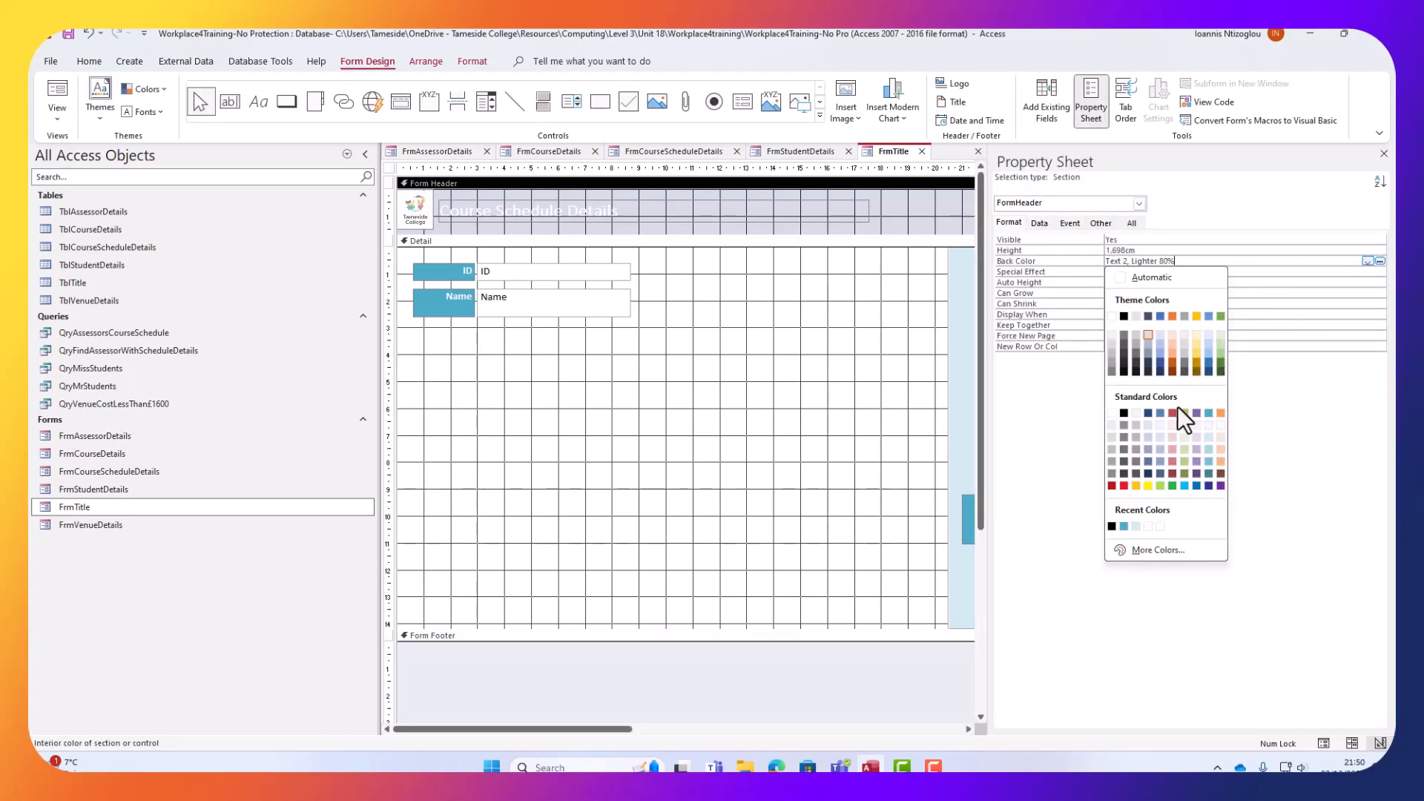
pyautogui.click(1208, 412)
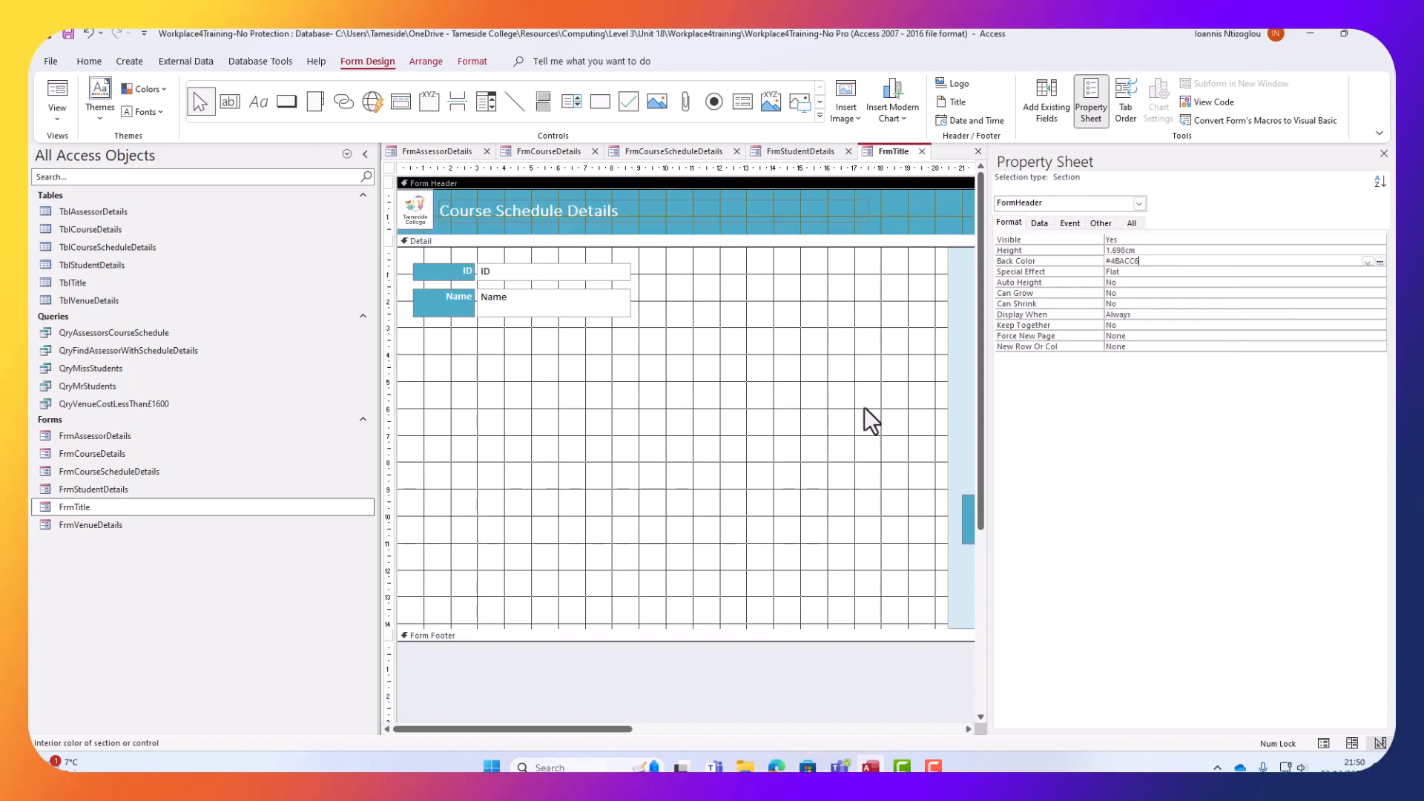
pyautogui.click(1383, 154)
# Move the light-blue panel over the ID and Name fields and send it to back.
pyautogui.click(765, 403)
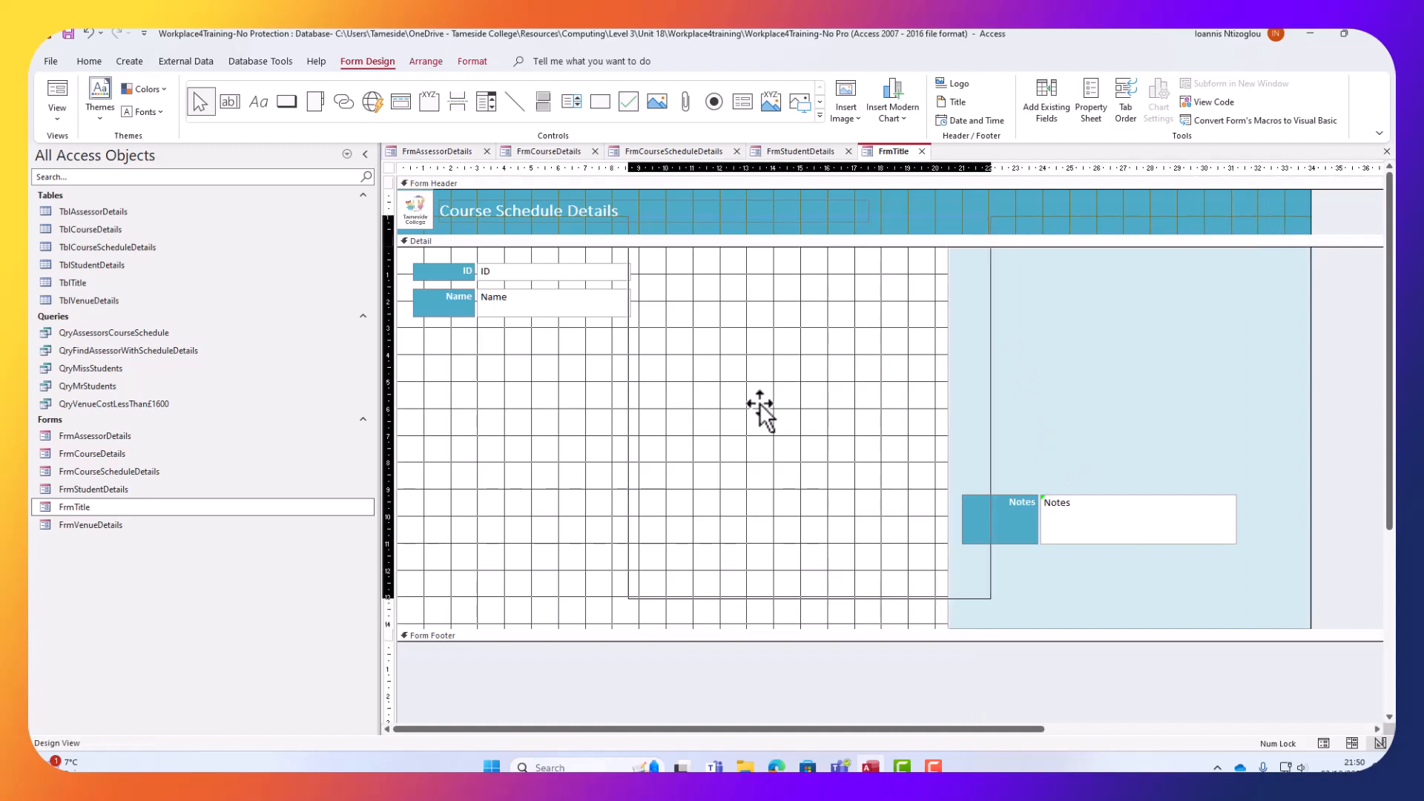
pyautogui.moveTo(541, 449); pyautogui.dragTo(537, 445)
pyautogui.rightClick(601, 436)
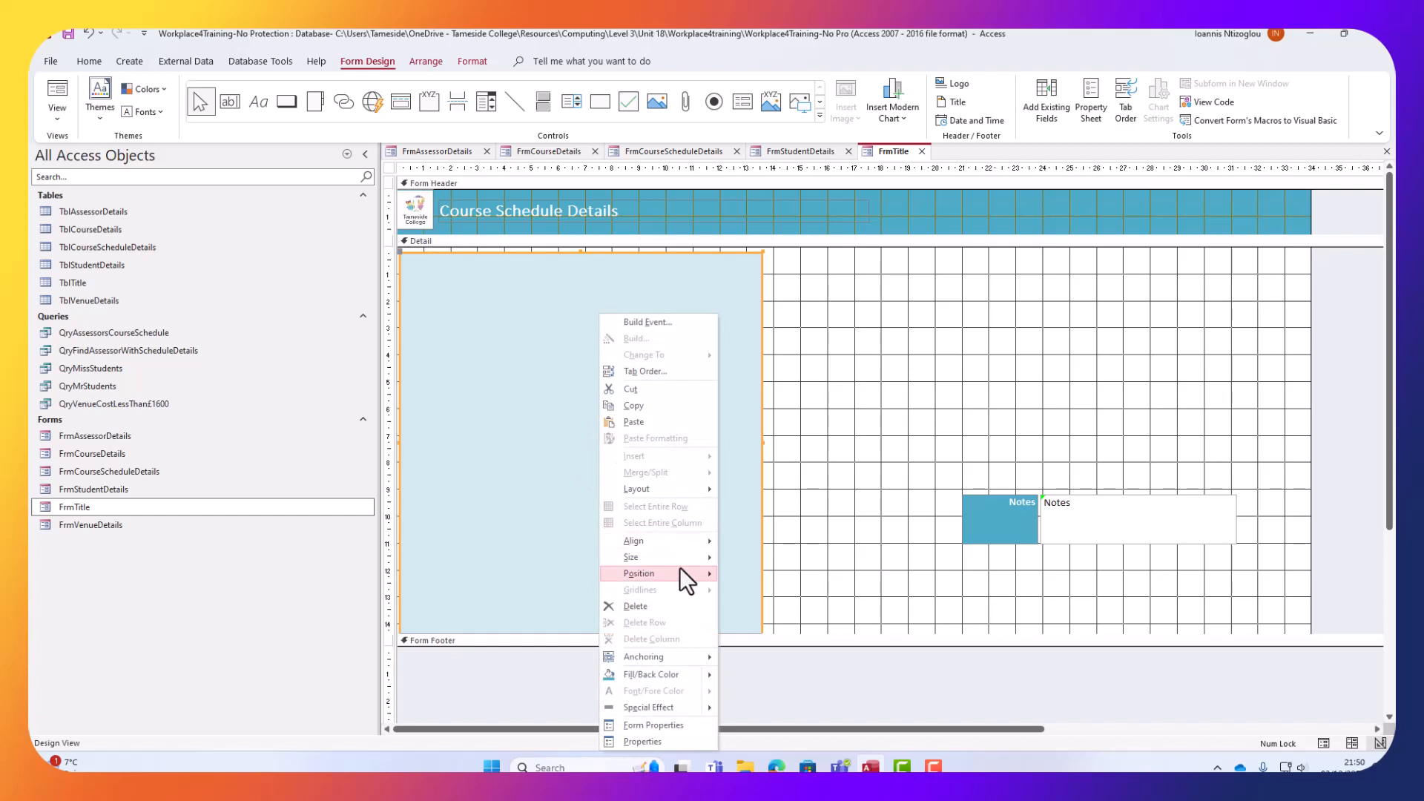
pyautogui.moveTo(680, 573)
pyautogui.click(772, 594)
# Delete the Notes label and box, then shorten the light-blue panel and the Detail section.
pyautogui.moveTo(980, 425); pyautogui.dragTo(1133, 568)
pyautogui.press('Delete')
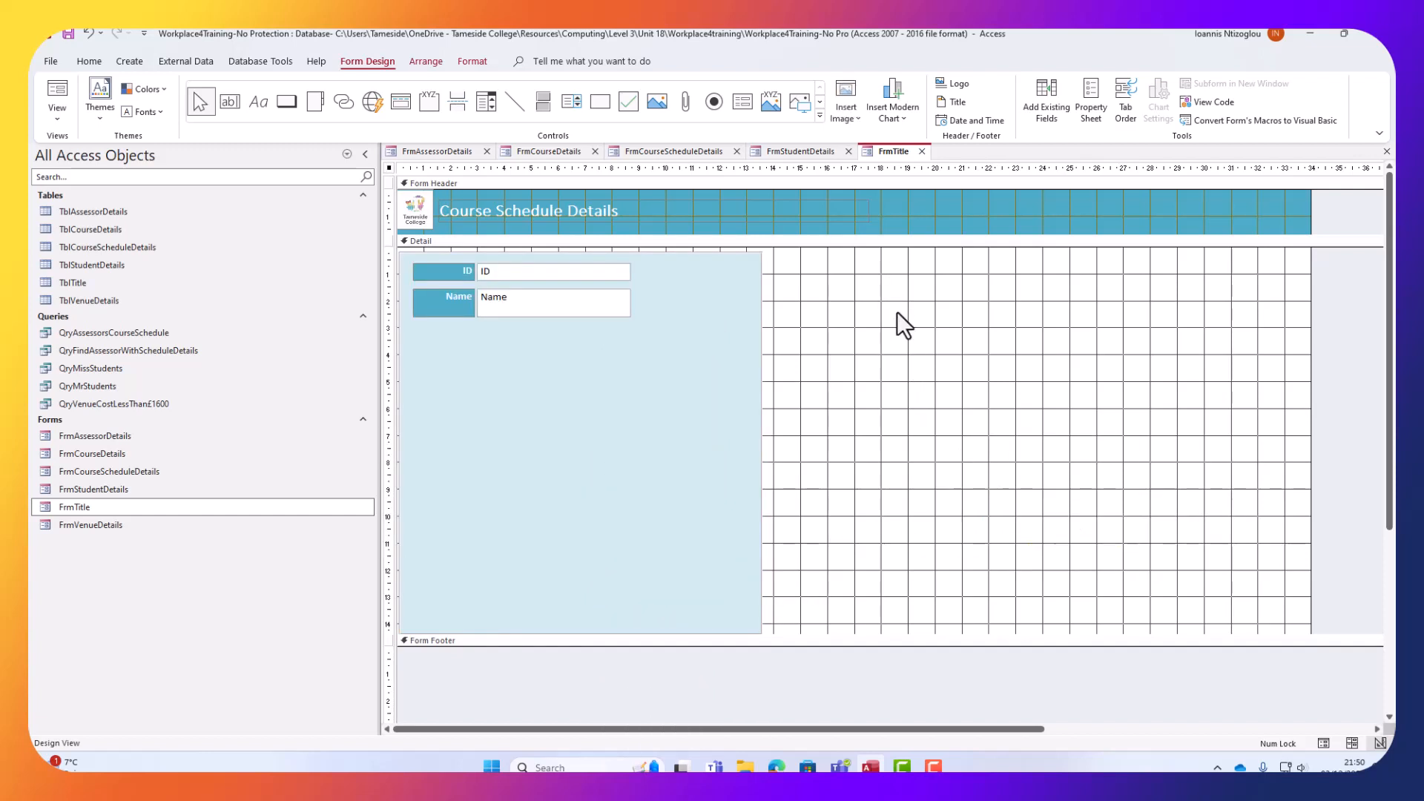
pyautogui.scroll(-1, 734, 485)
pyautogui.scroll(-2, 648, 557)
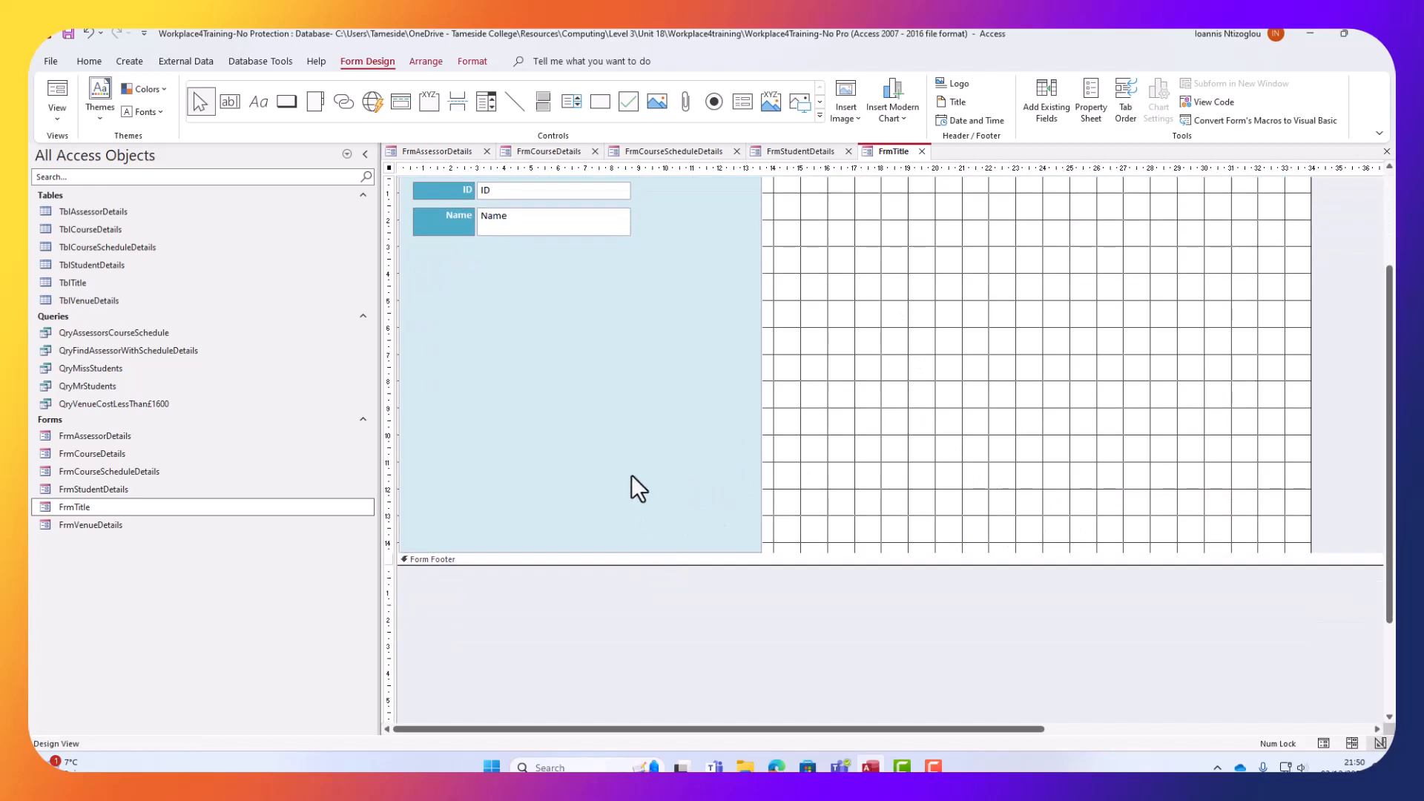
pyautogui.click(637, 525)
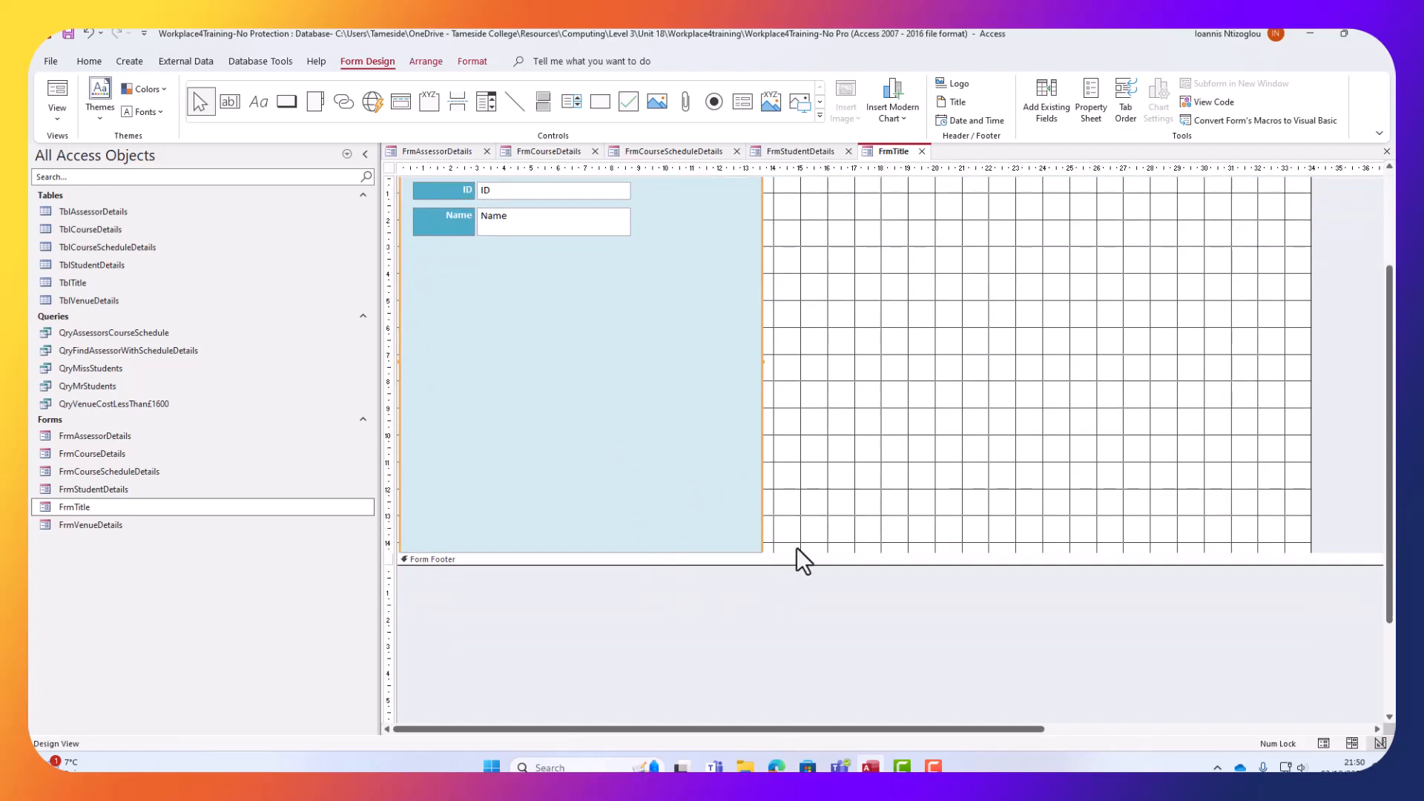
pyautogui.moveTo(802, 553); pyautogui.dragTo(802, 612)
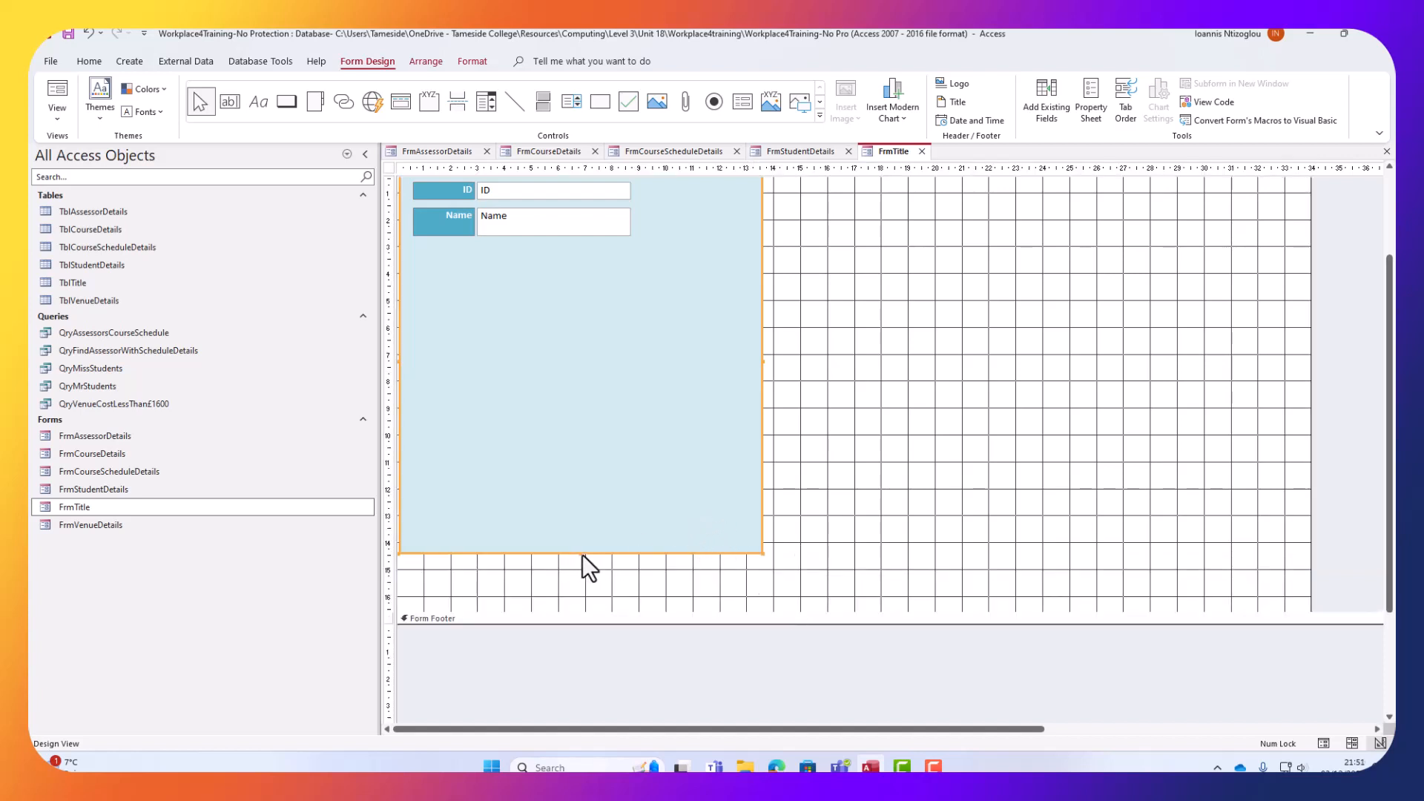
pyautogui.moveTo(579, 554); pyautogui.dragTo(575, 326)
pyautogui.moveTo(715, 610); pyautogui.dragTo(706, 390)
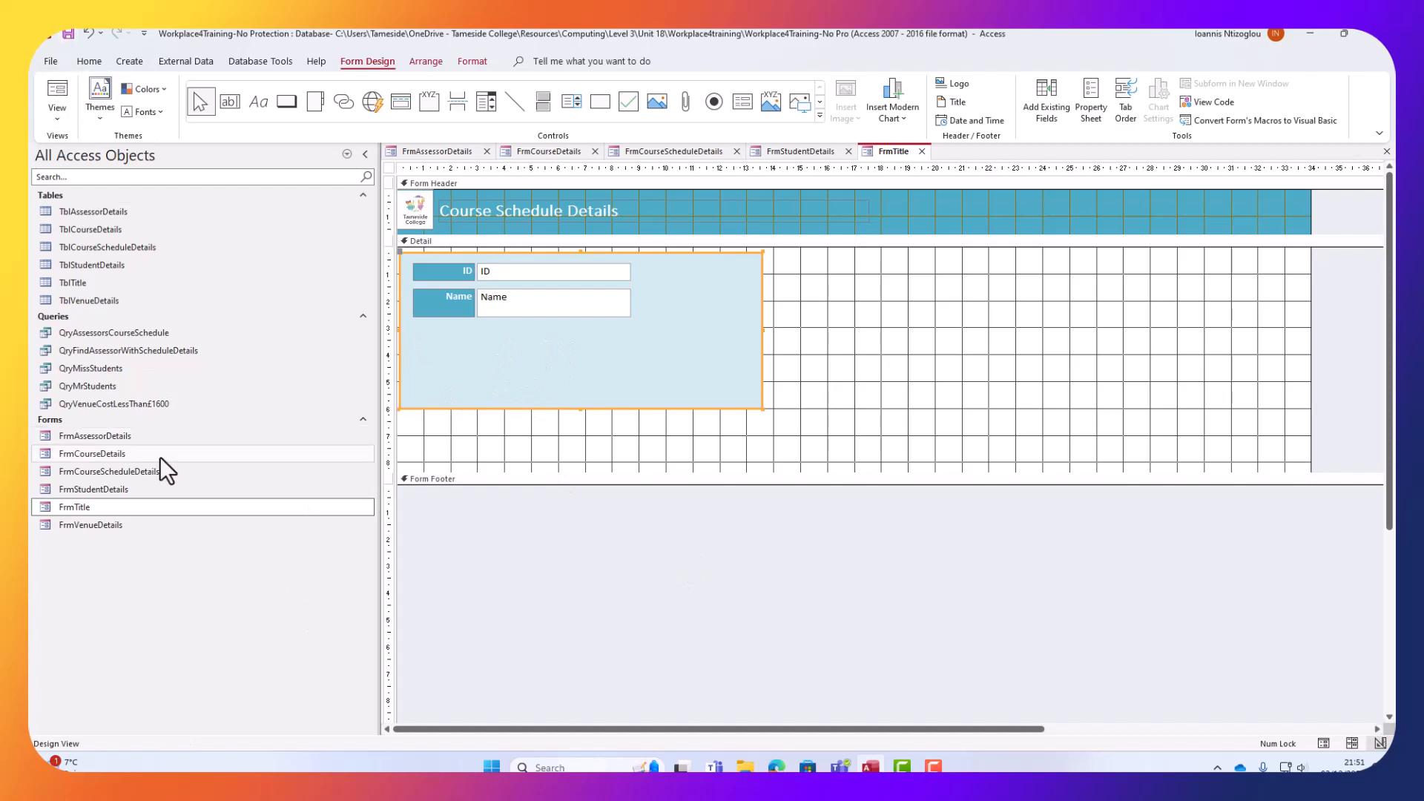
# Copy the blue panel and Notes controls from FrmStudentDetails.
pyautogui.moveTo(840, 365); pyautogui.dragTo(527, 291)
pyautogui.click(791, 149)
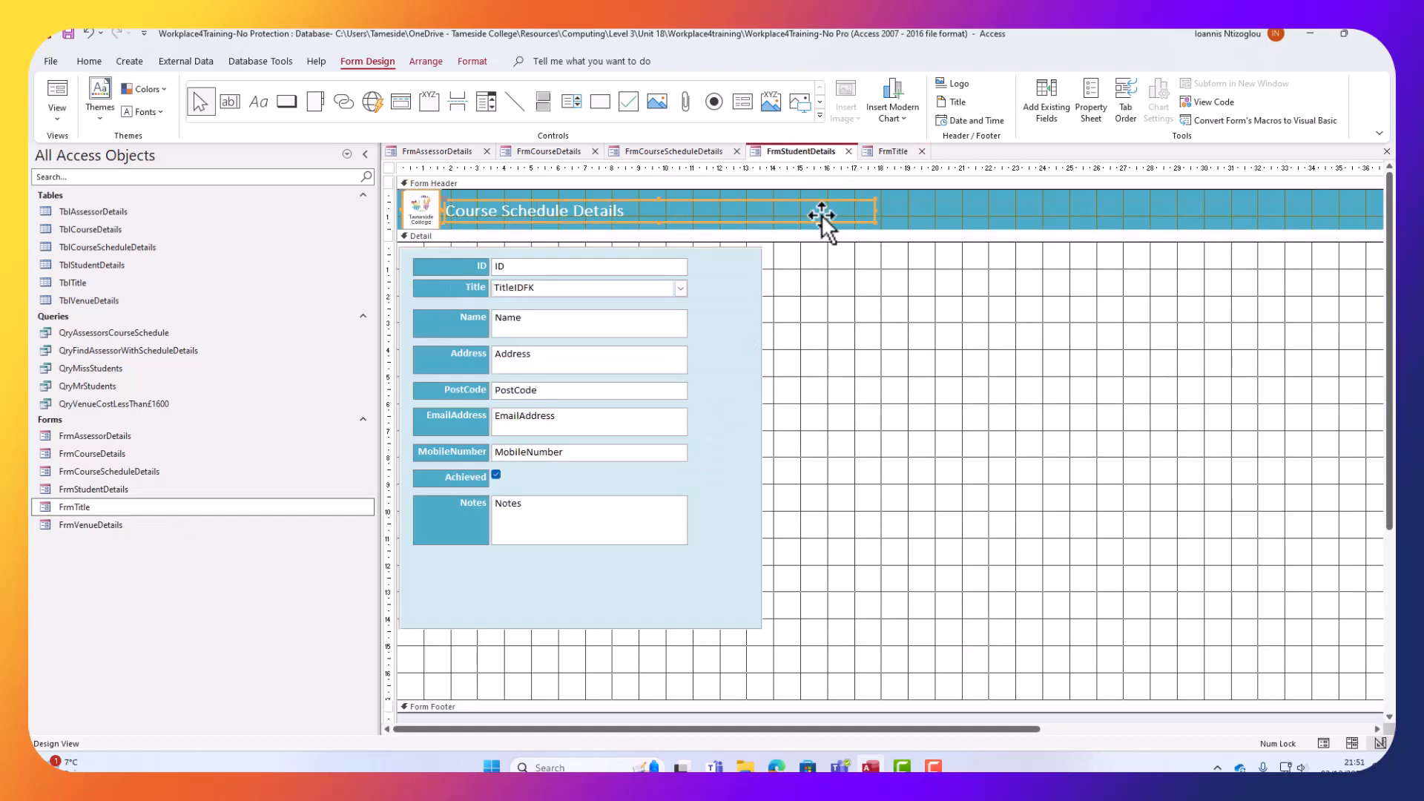
pyautogui.moveTo(842, 577); pyautogui.dragTo(449, 509)
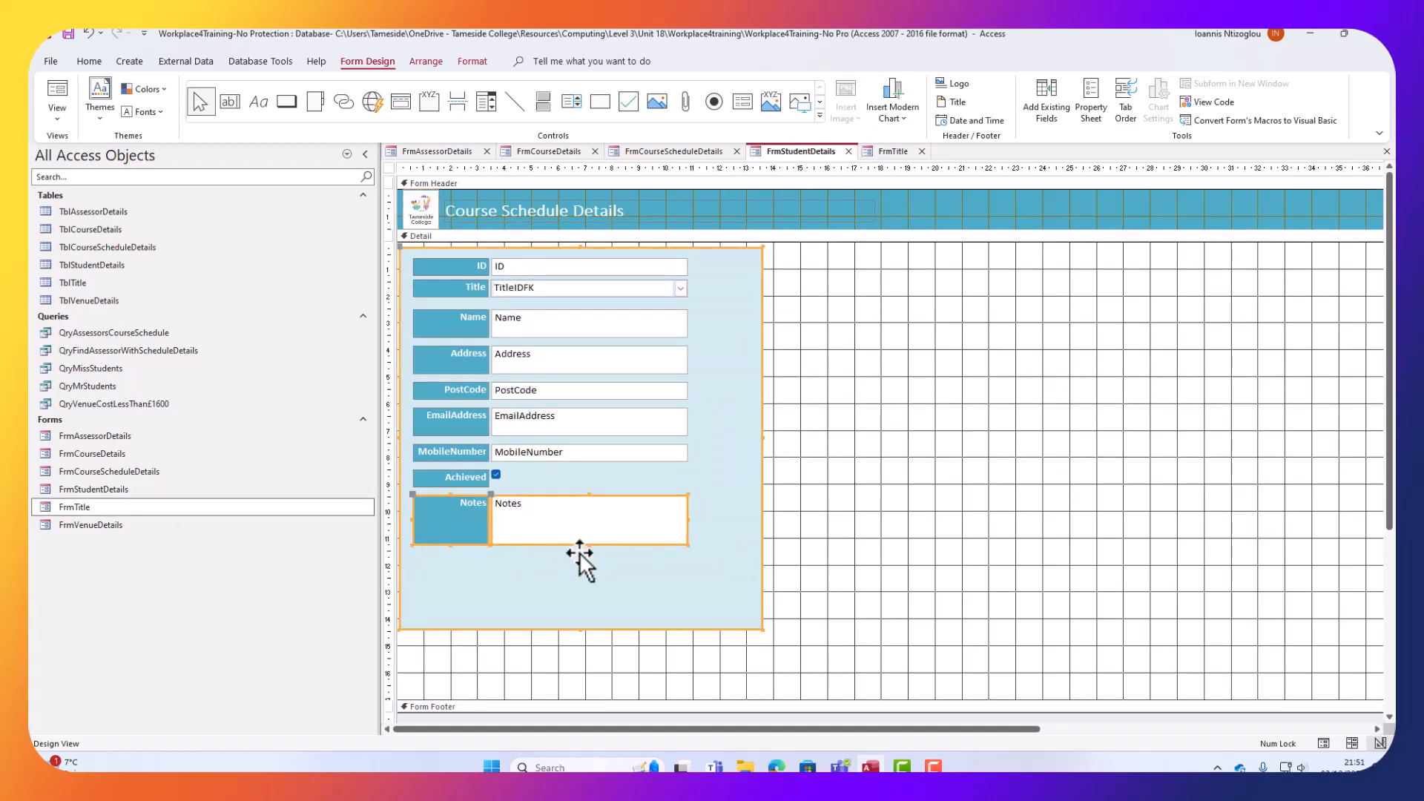
pyautogui.rightClick(622, 523)
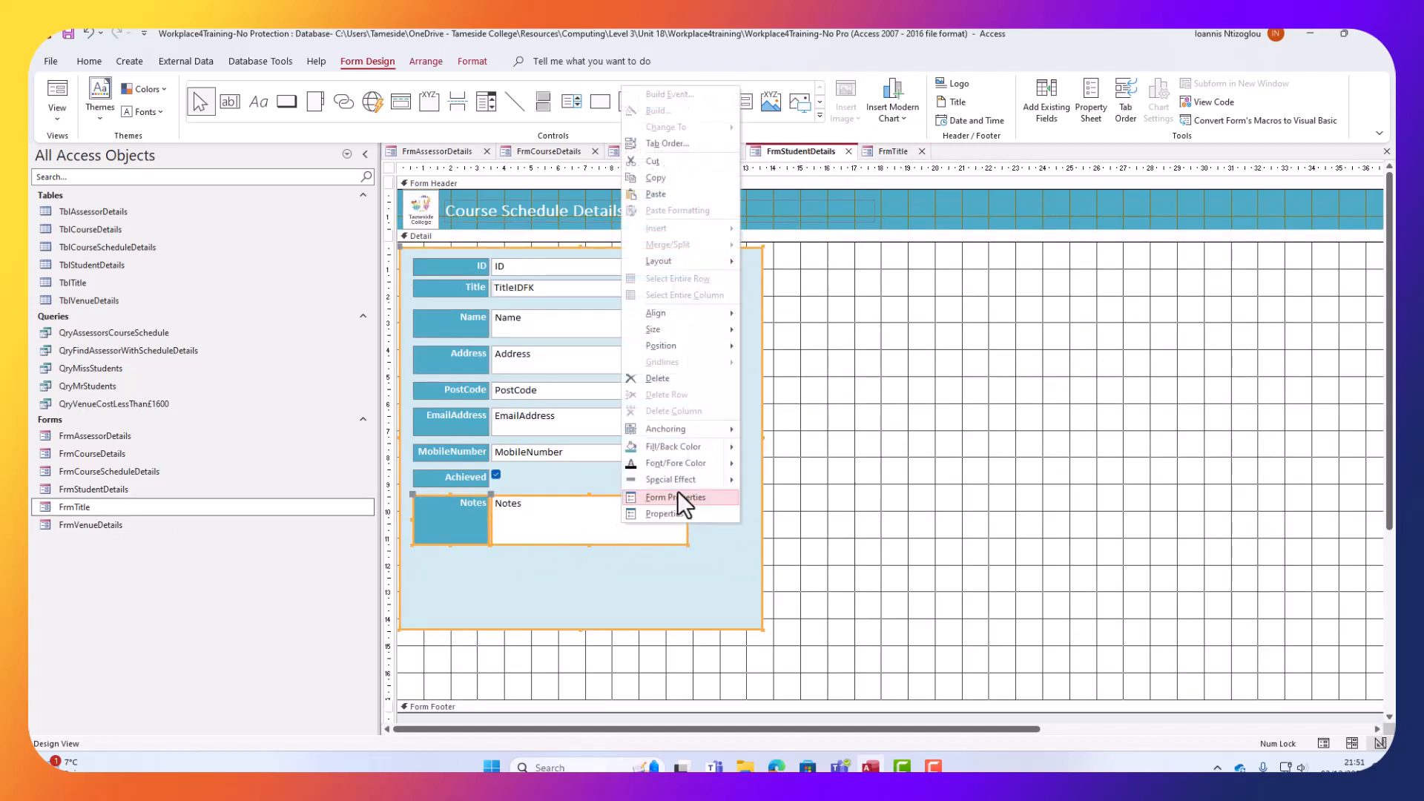
pyautogui.click(666, 181)
# Open FrmVenueDetails in Design View and place the pasted panel right of its fields.
pyautogui.click(86, 521)
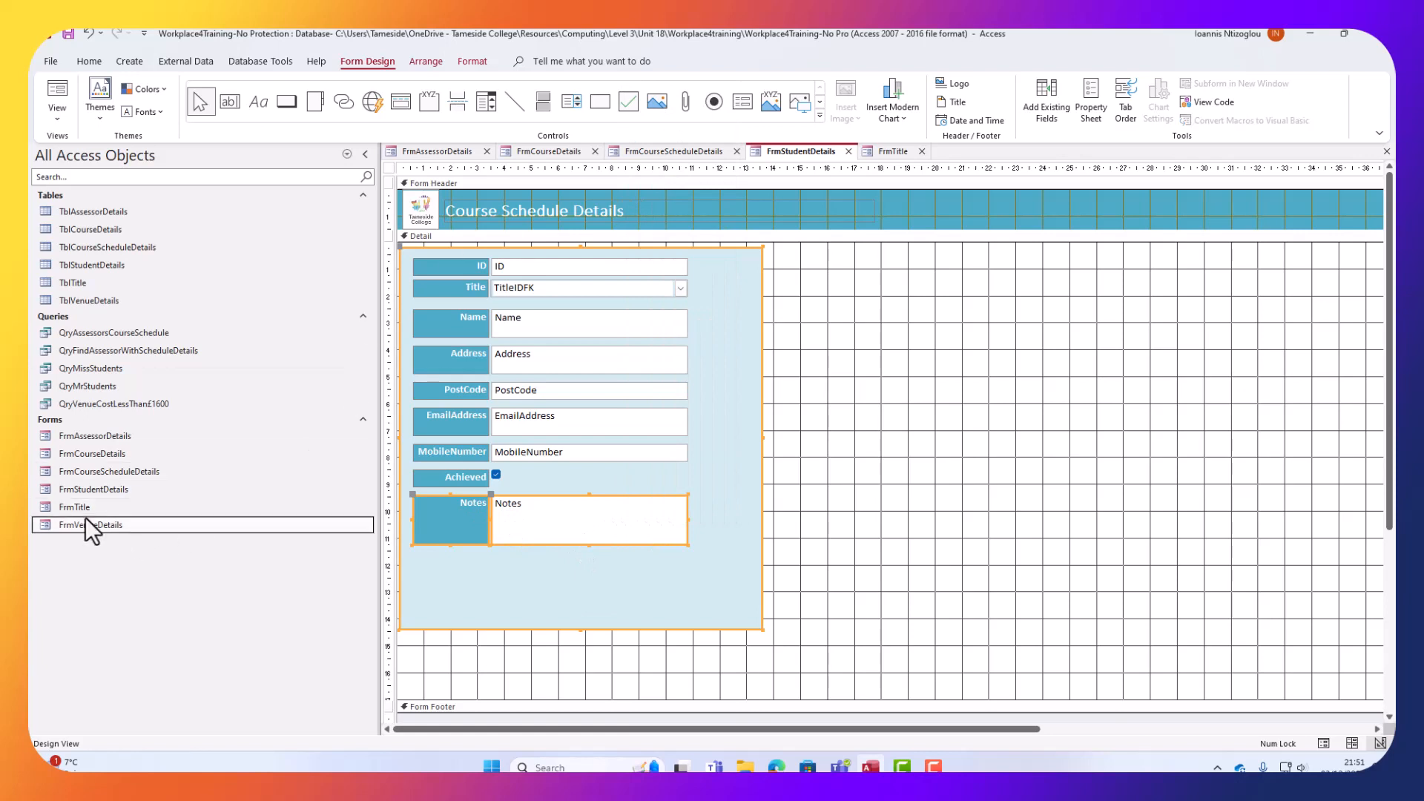
pyautogui.rightClick(87, 528)
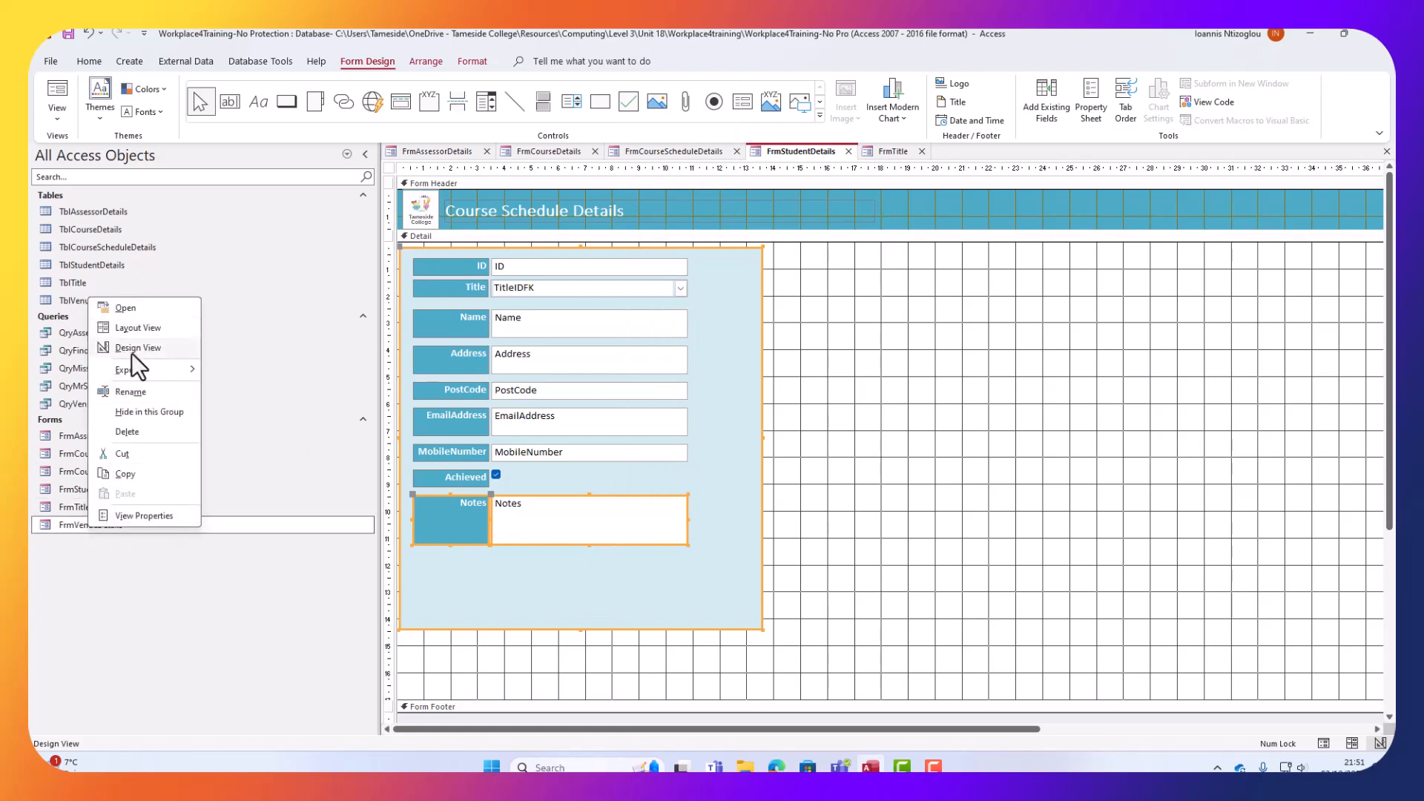
pyautogui.click(161, 349)
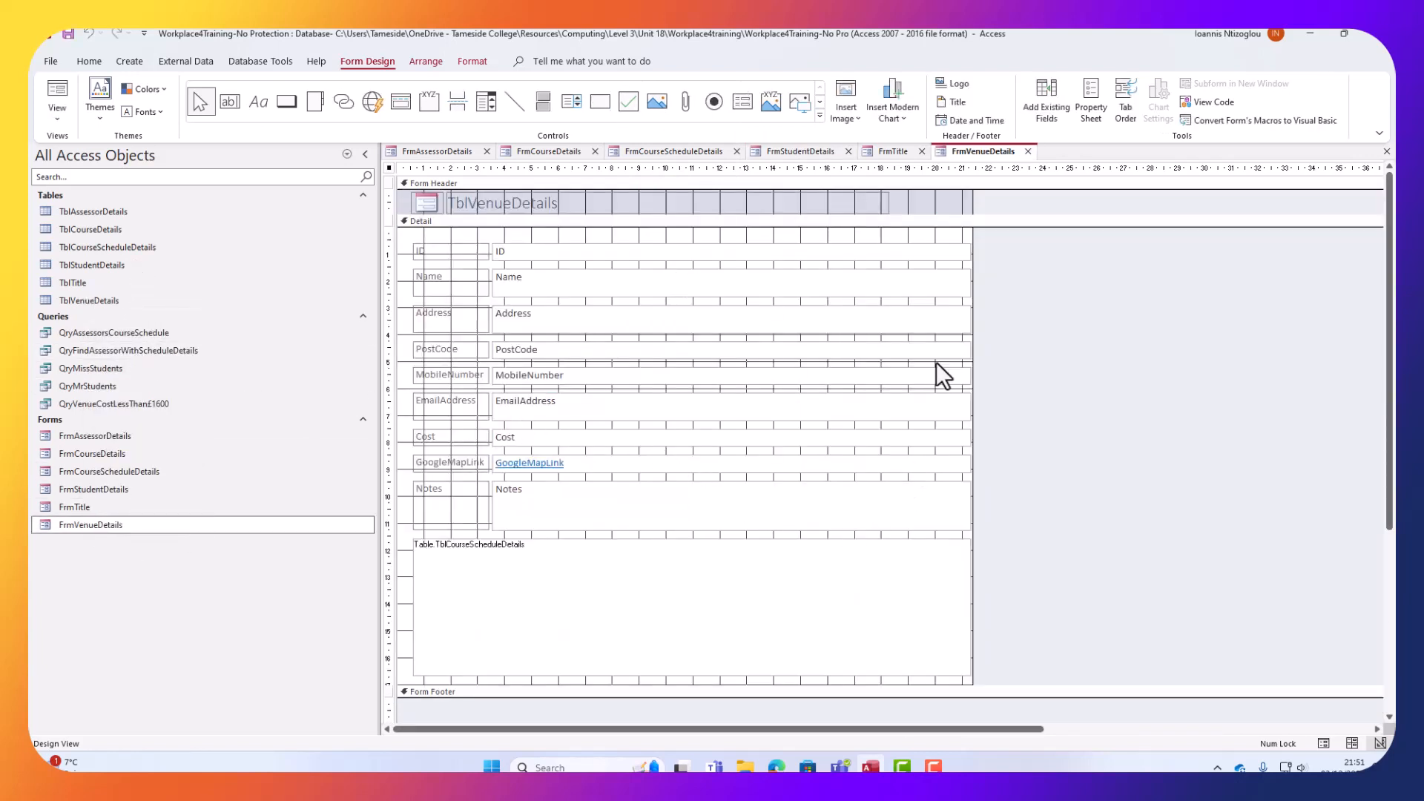
pyautogui.moveTo(932, 375); pyautogui.dragTo(1126, 338)
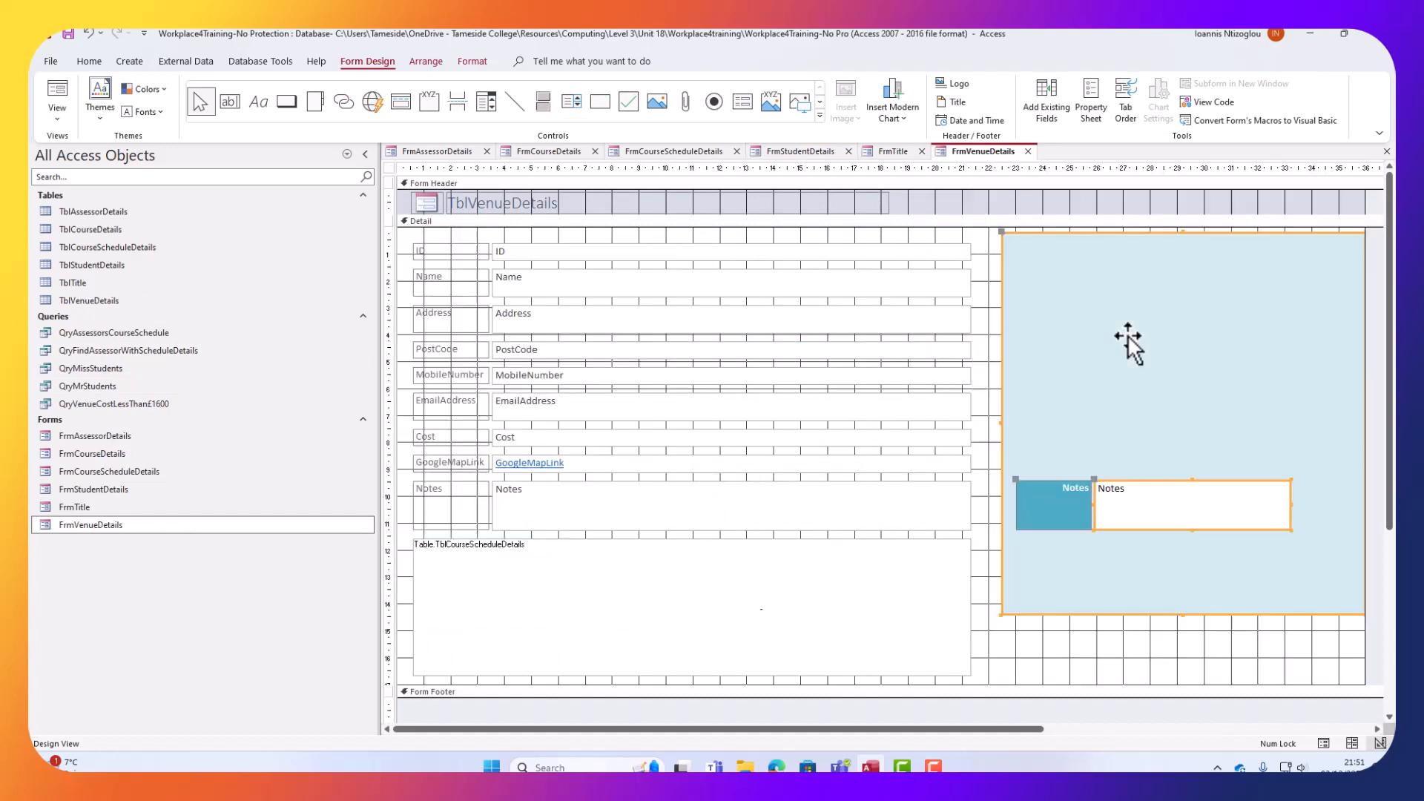
# Remove the stacked layout from FrmVenueDetails' labels and text boxes.
pyautogui.click(749, 379)
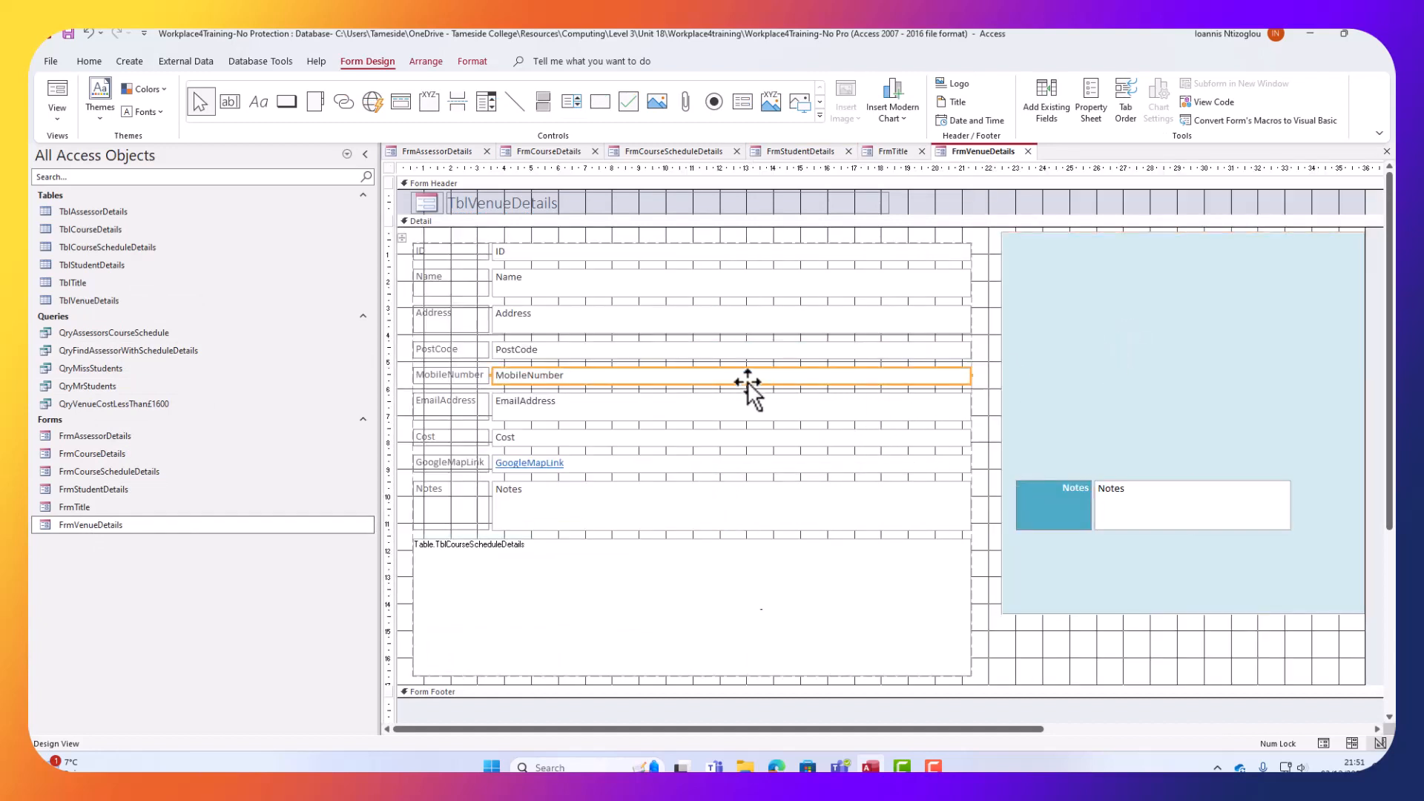
pyautogui.click(402, 238)
pyautogui.rightClick(418, 251)
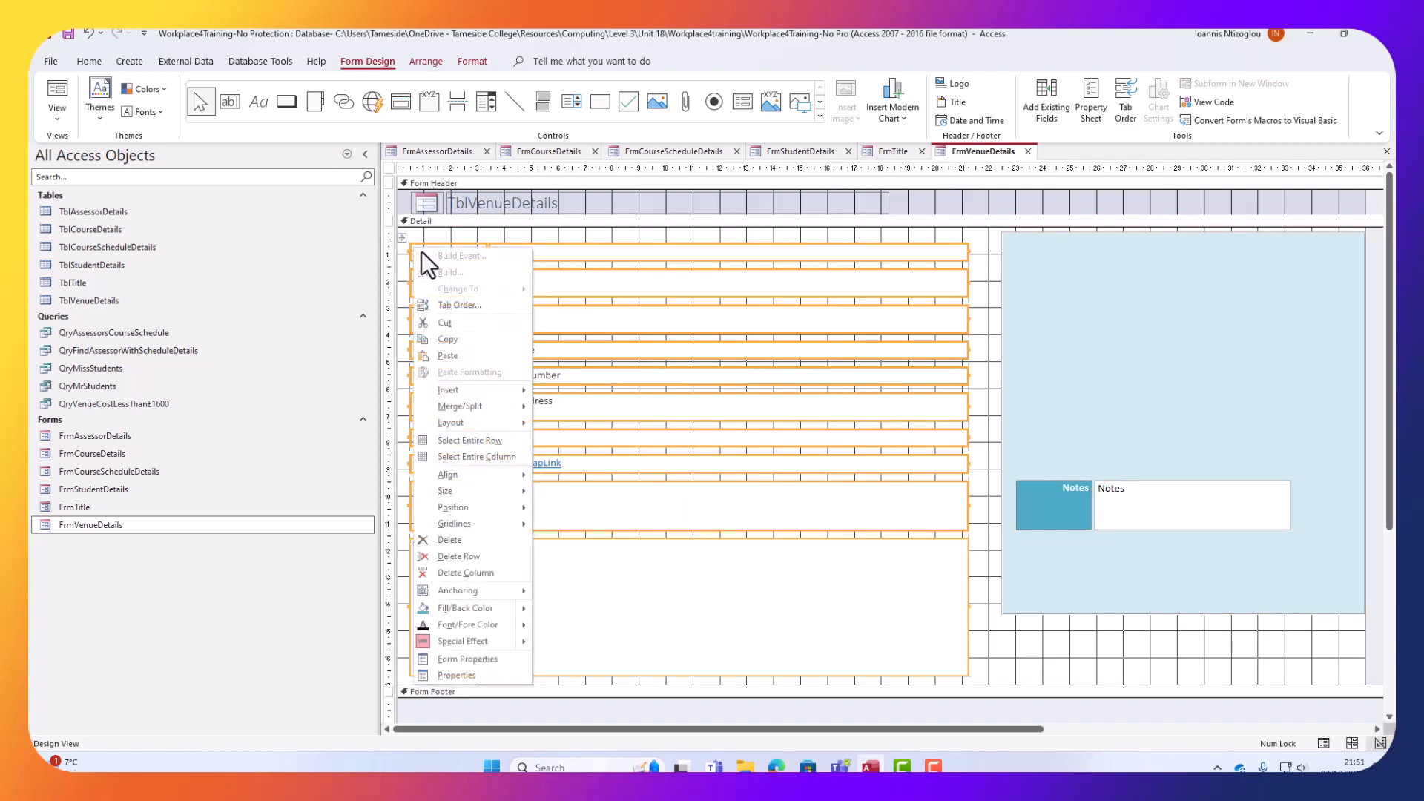
pyautogui.moveTo(470, 424)
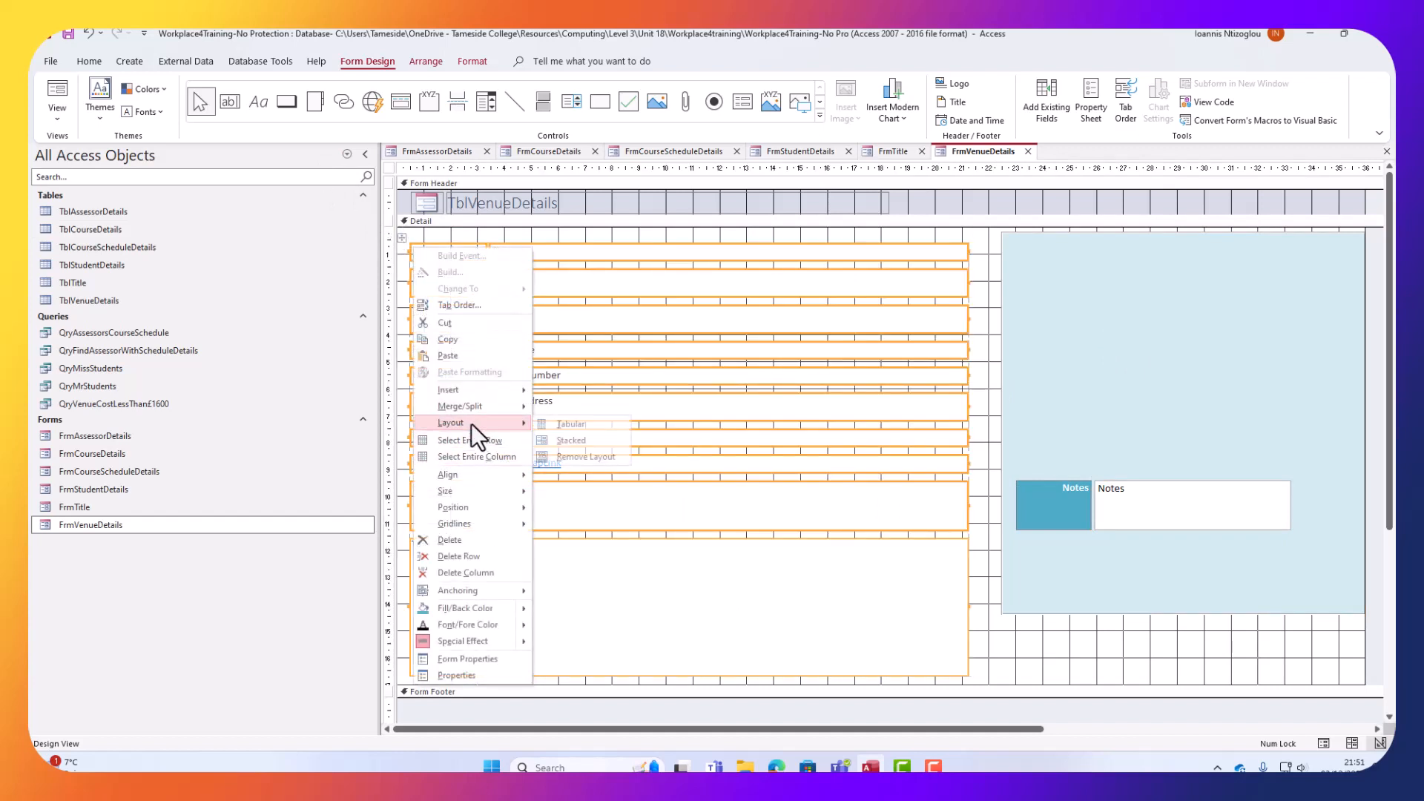
pyautogui.click(596, 457)
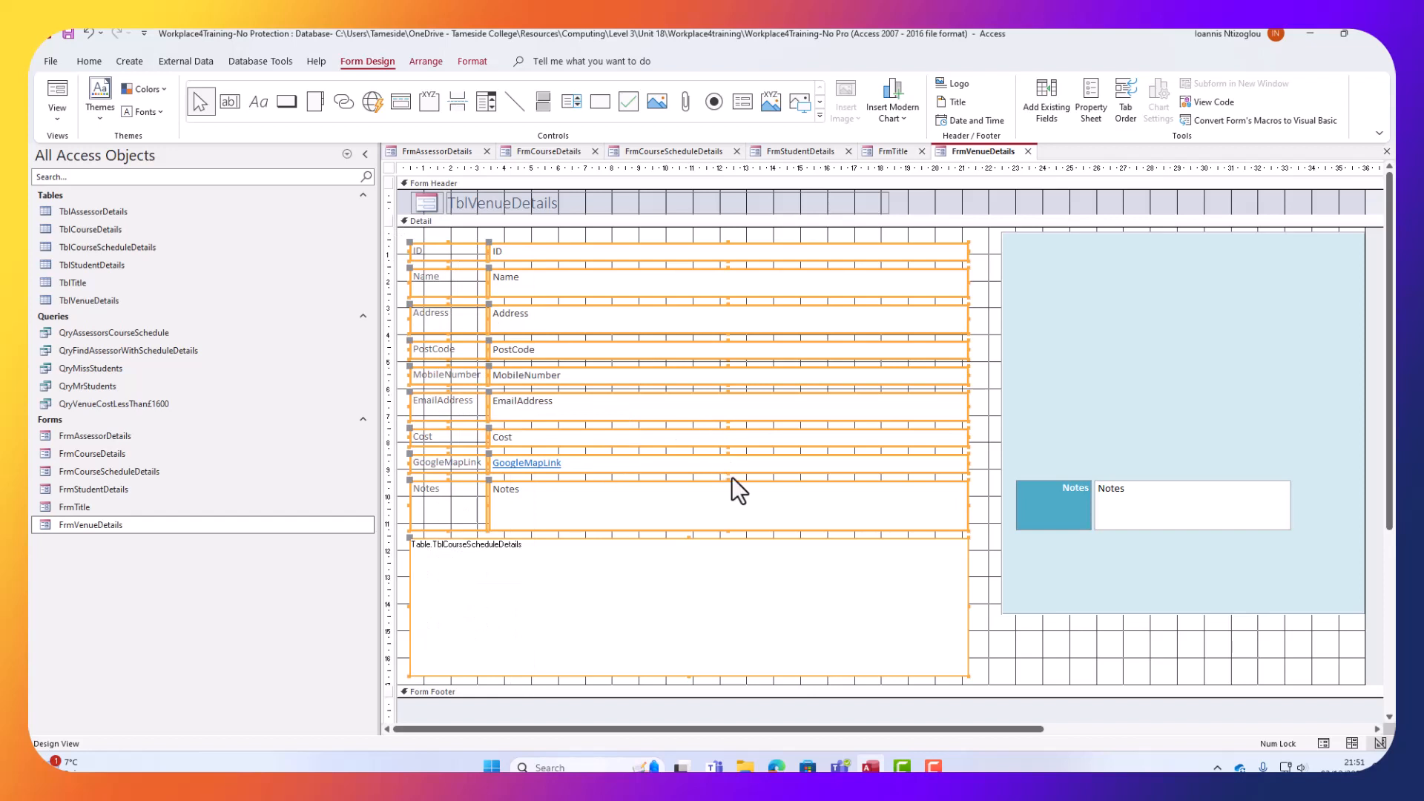
pyautogui.click(977, 593)
# Delete the TblCourseScheduleDetails subform.
pyautogui.click(809, 581)
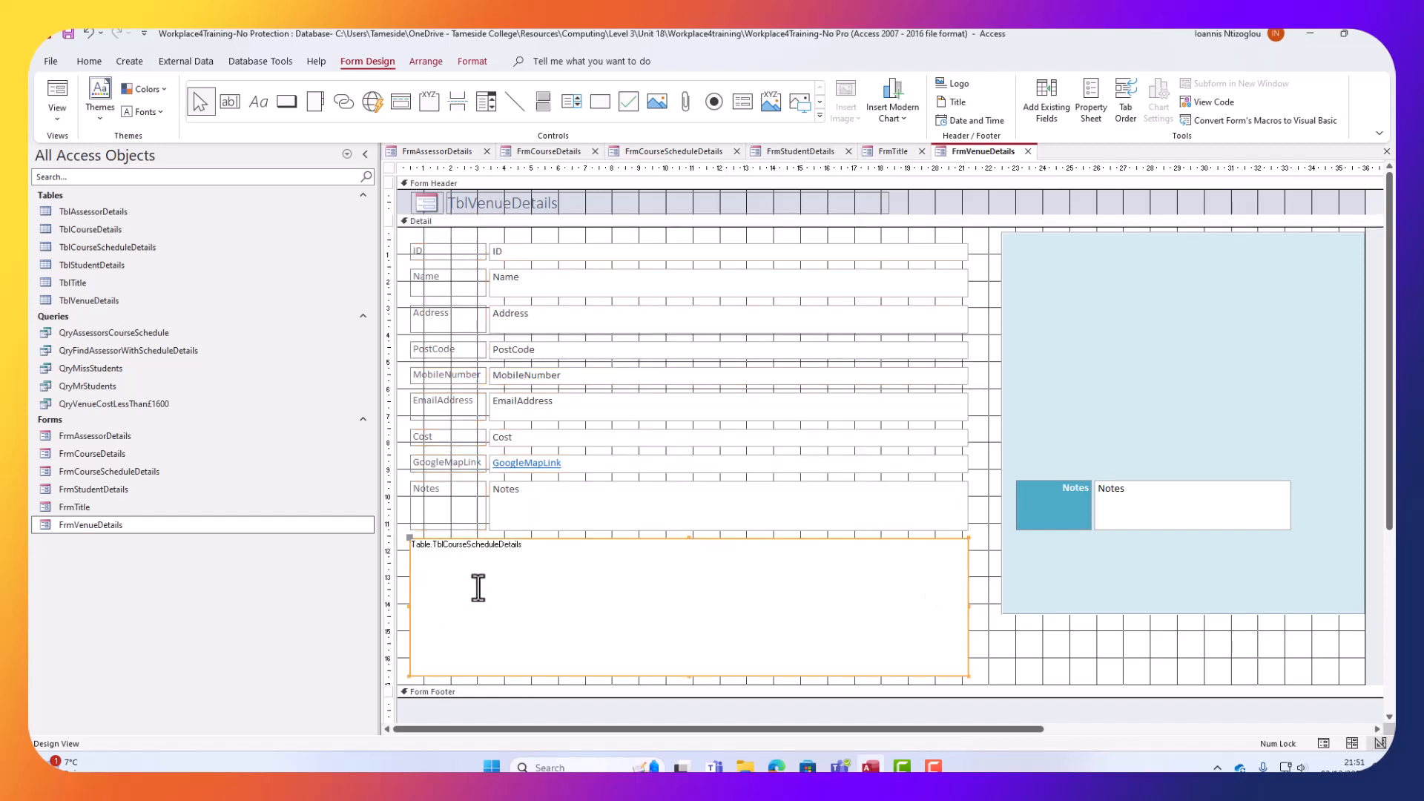
pyautogui.press('Delete')
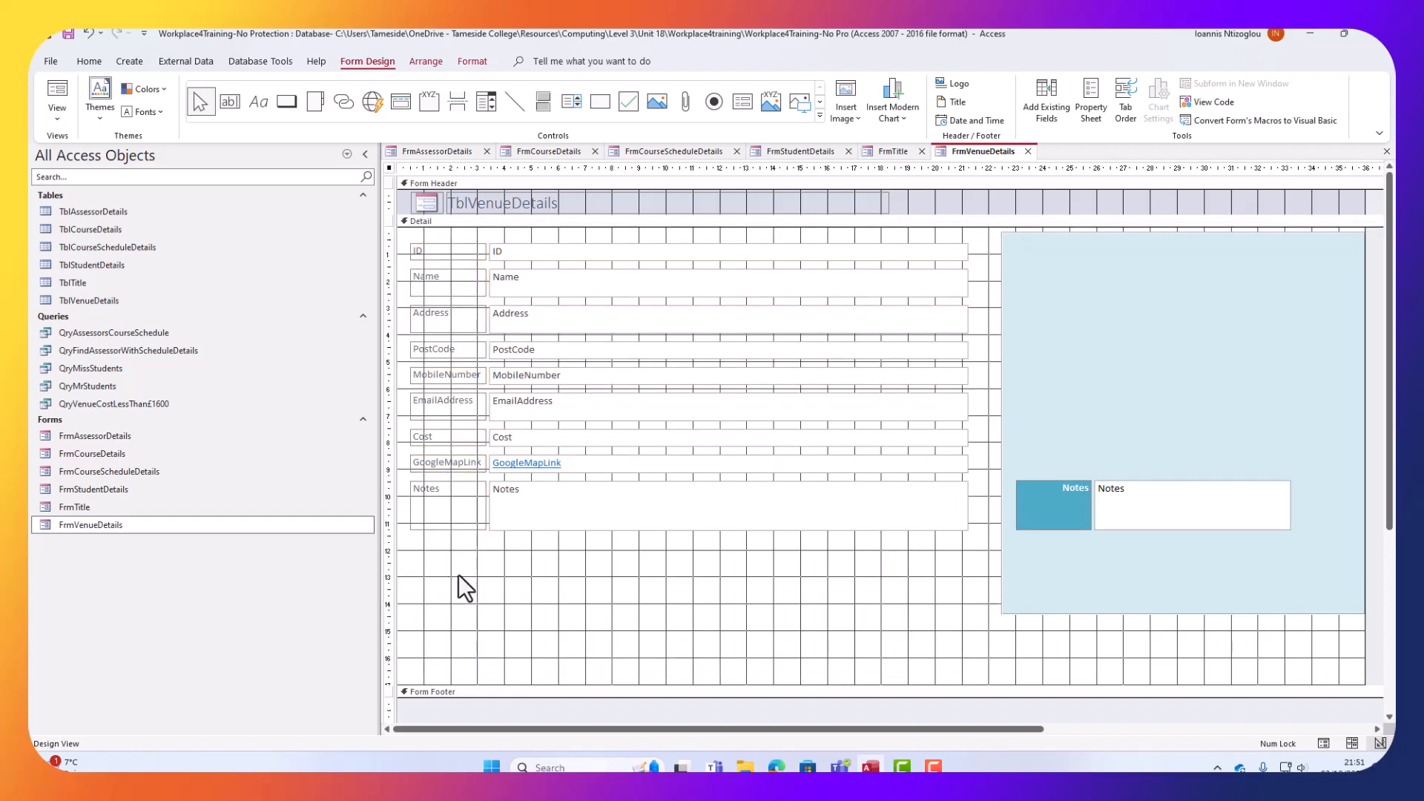
pyautogui.click(1045, 506)
# Paint the Notes label style onto the ID, Name, Address, PostCode, MobileNumber, EmailAddress, Cost and GoogleMapLink labels.
pyautogui.click(88, 61)
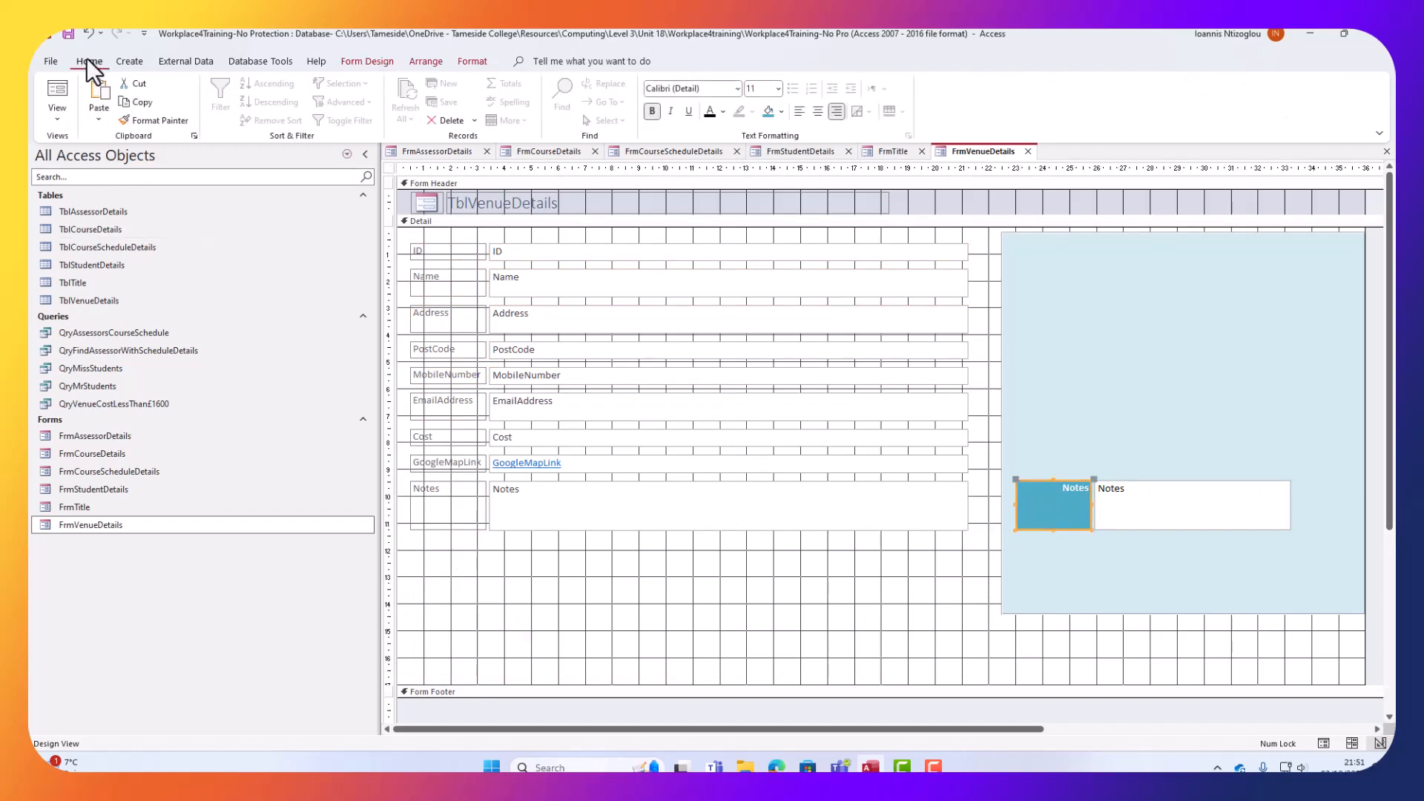
pyautogui.click(140, 119)
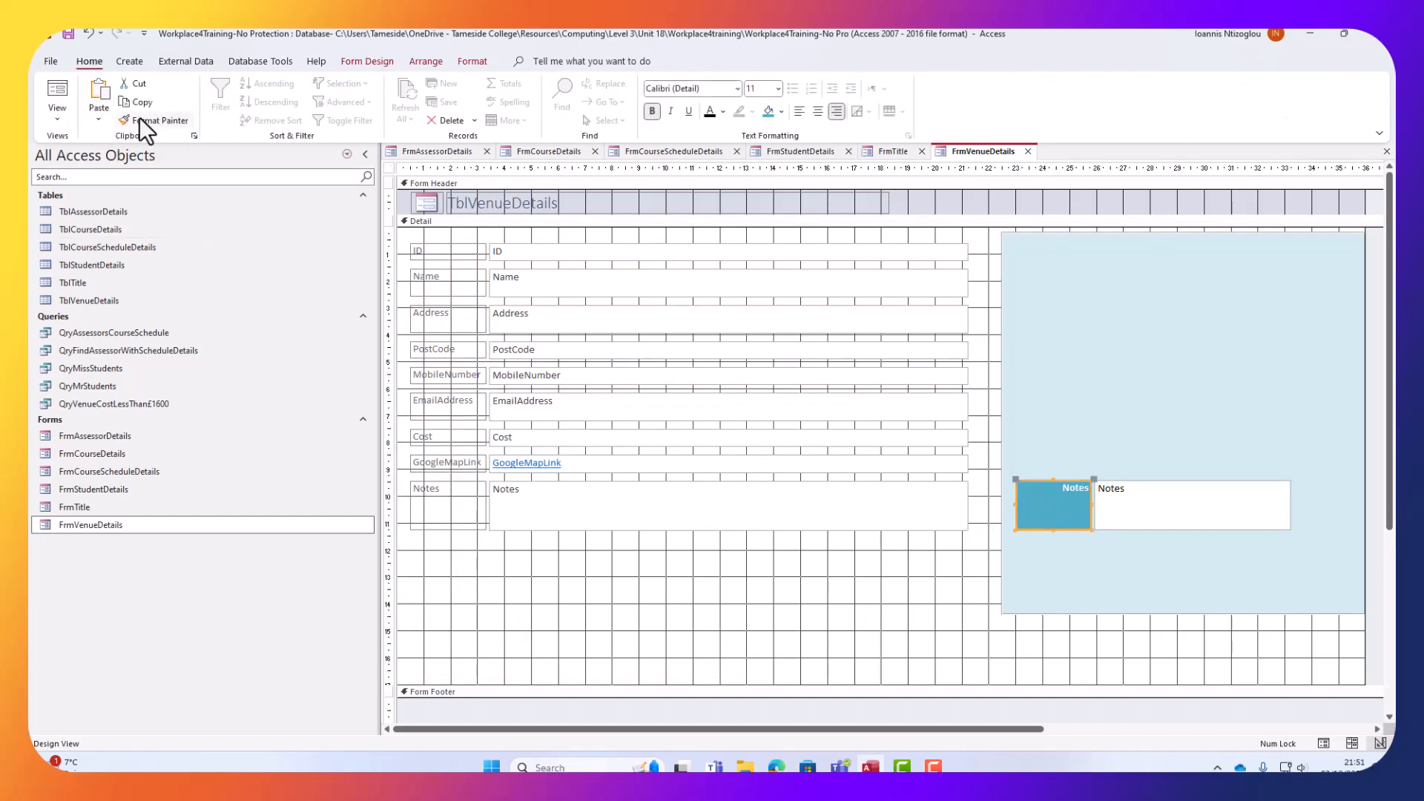
pyautogui.click(426, 252)
pyautogui.click(433, 276)
pyautogui.click(442, 322)
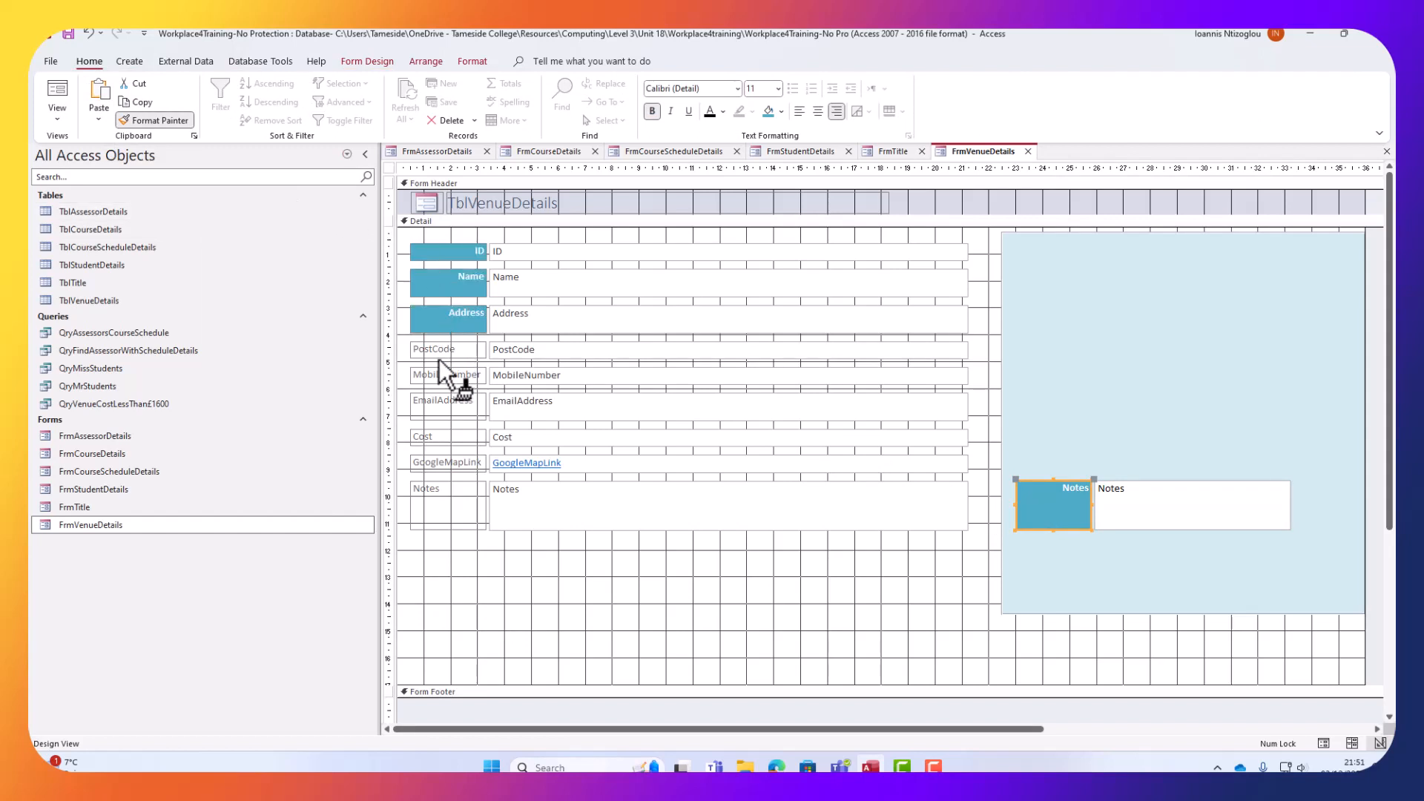
pyautogui.click(439, 352)
pyautogui.click(439, 375)
pyautogui.click(438, 407)
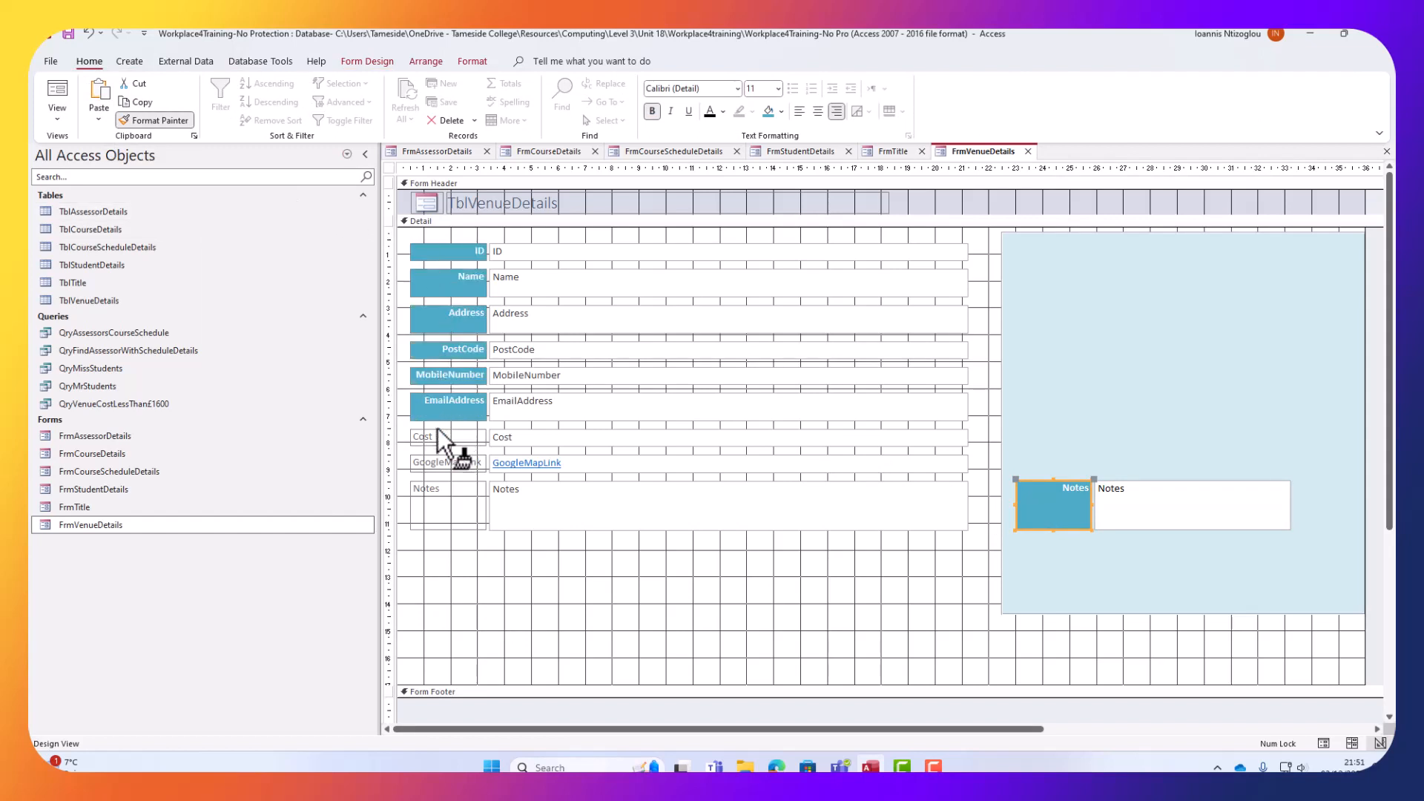
pyautogui.click(438, 436)
pyautogui.click(438, 463)
# Style the left Notes label, then give all nine field text boxes dark text and narrow them.
pyautogui.click(434, 492)
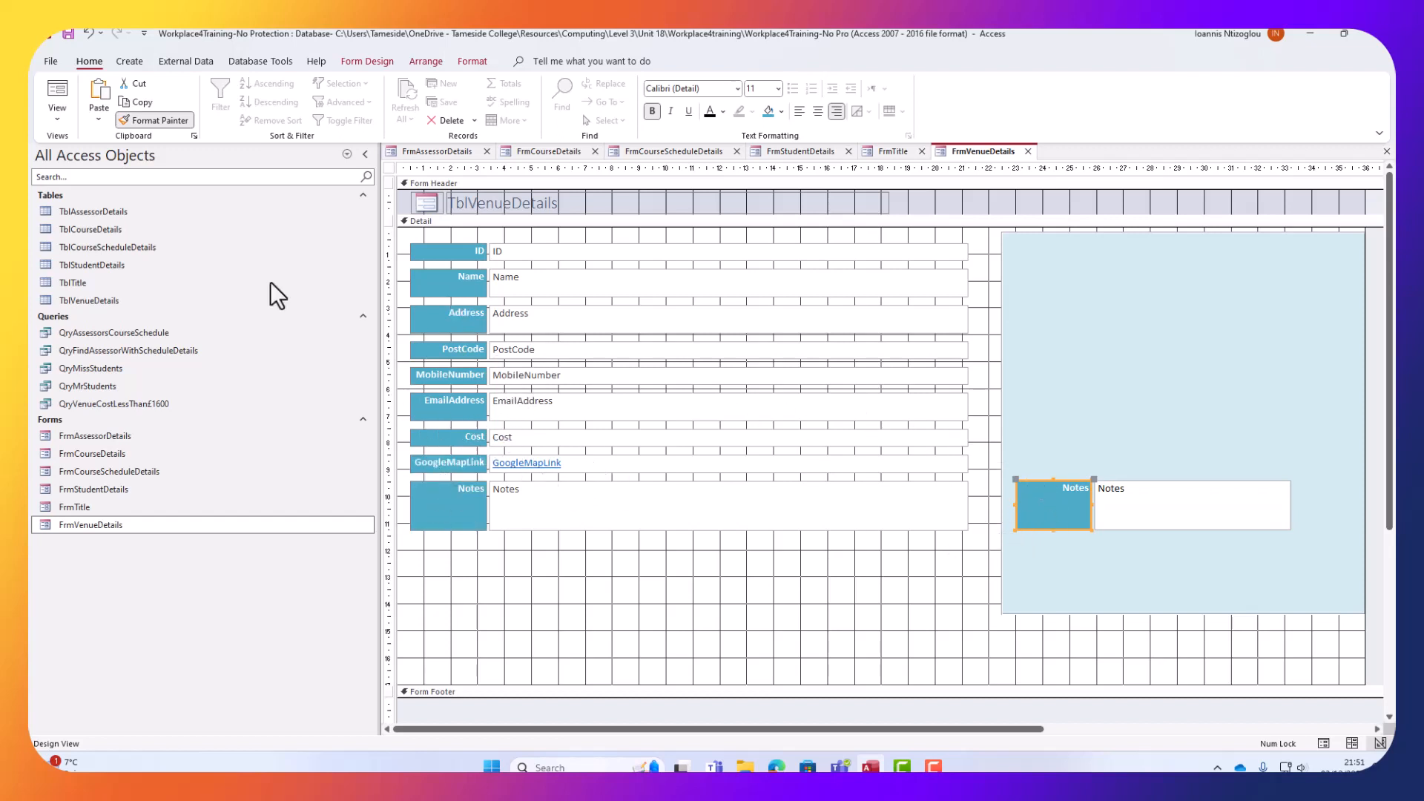
pyautogui.click(164, 122)
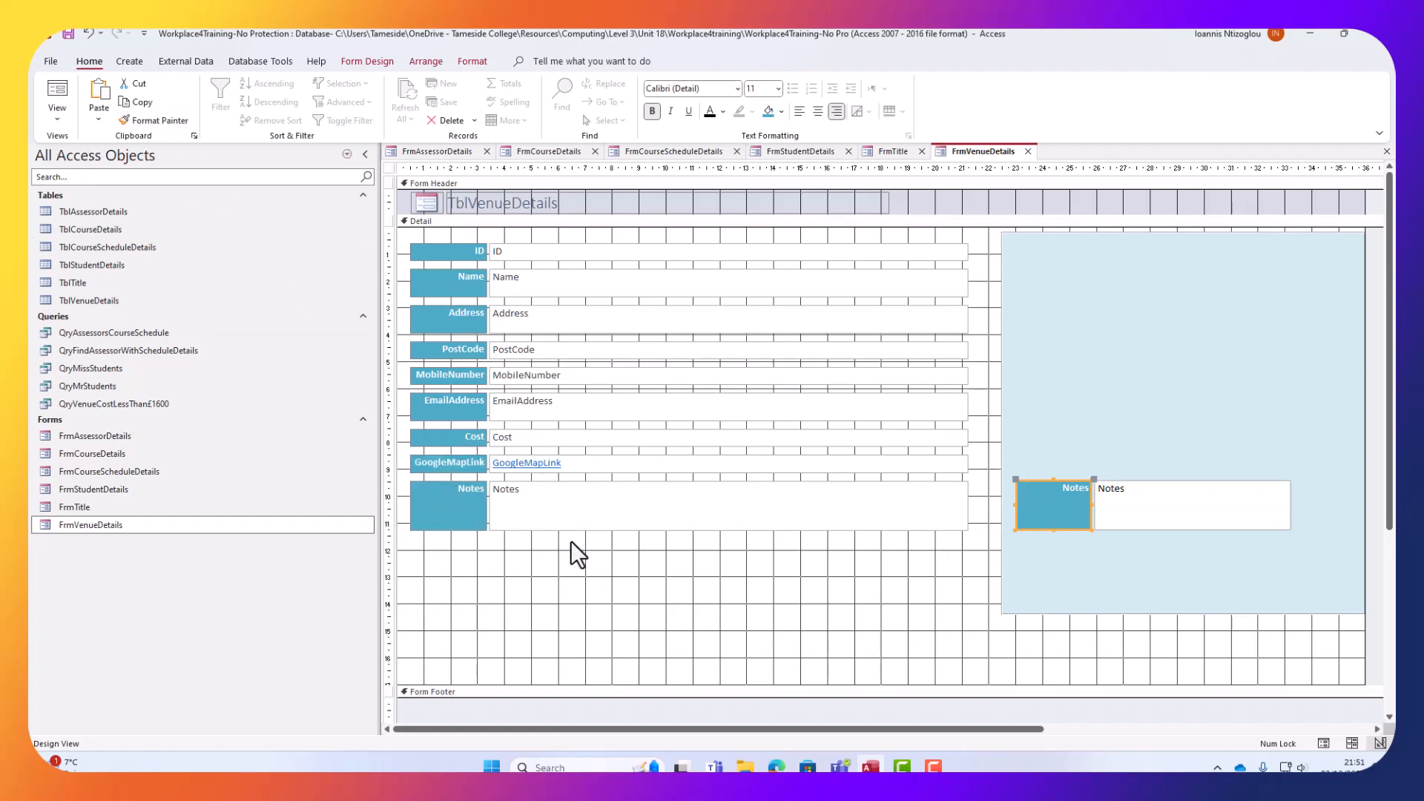
pyautogui.moveTo(571, 549); pyautogui.dragTo(568, 240)
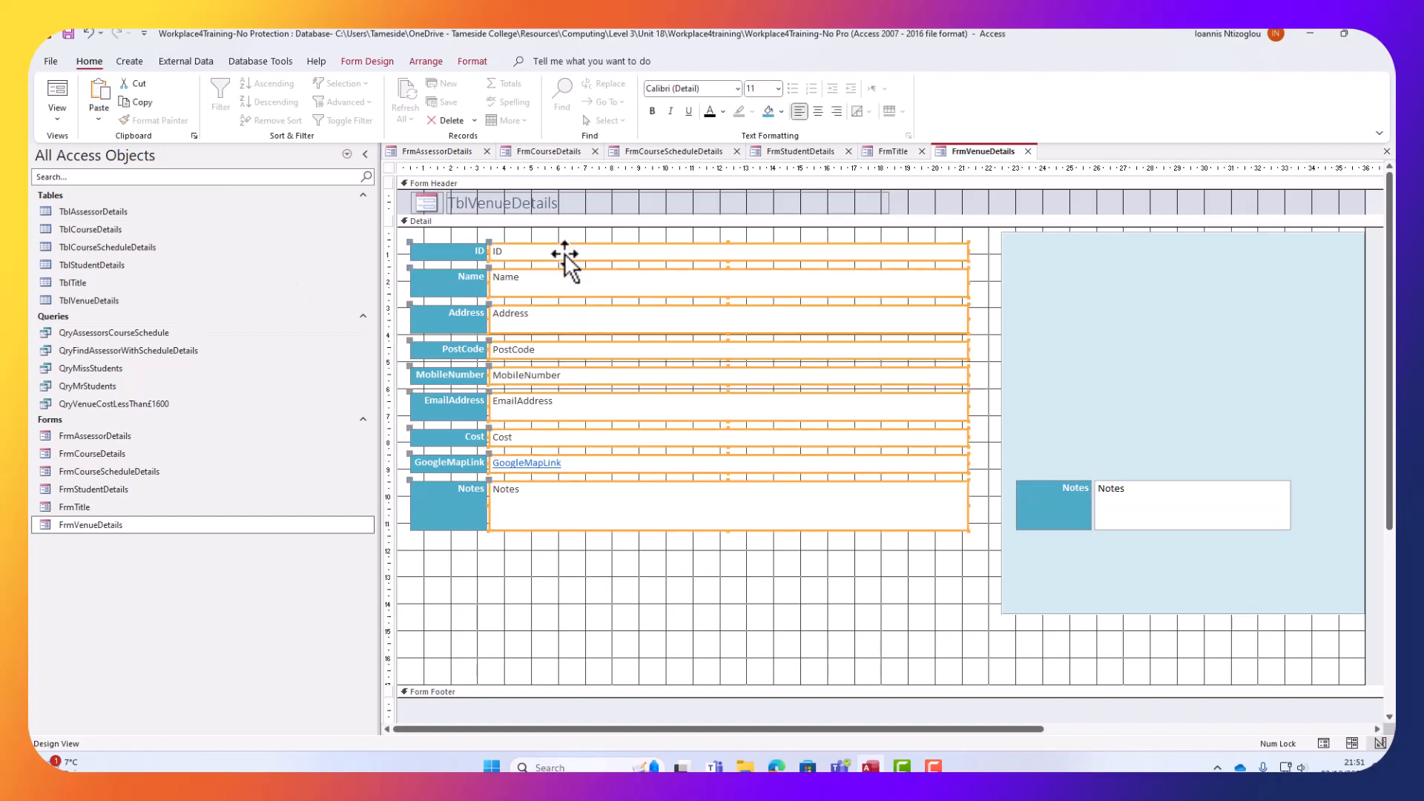
pyautogui.click(709, 112)
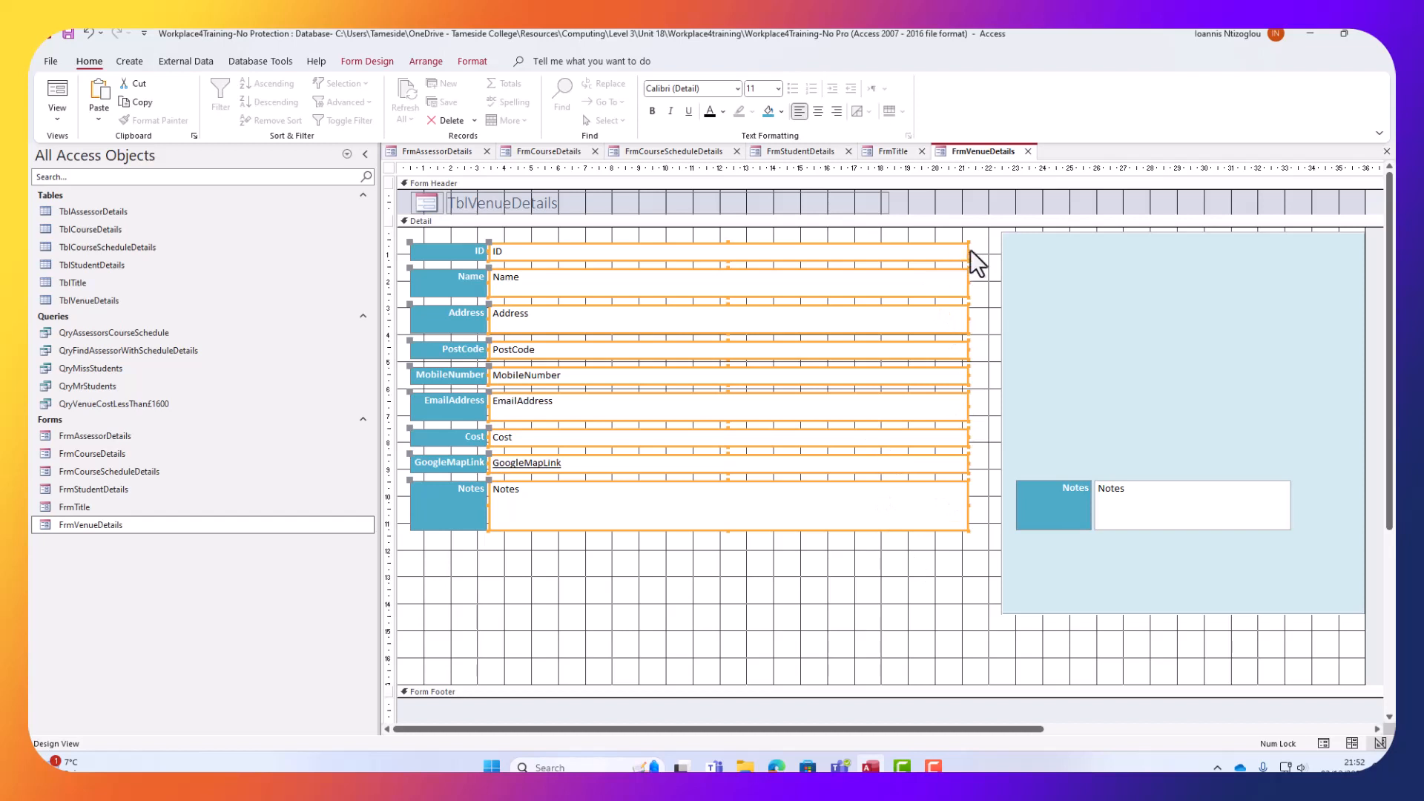
pyautogui.moveTo(969, 250); pyautogui.dragTo(709, 251)
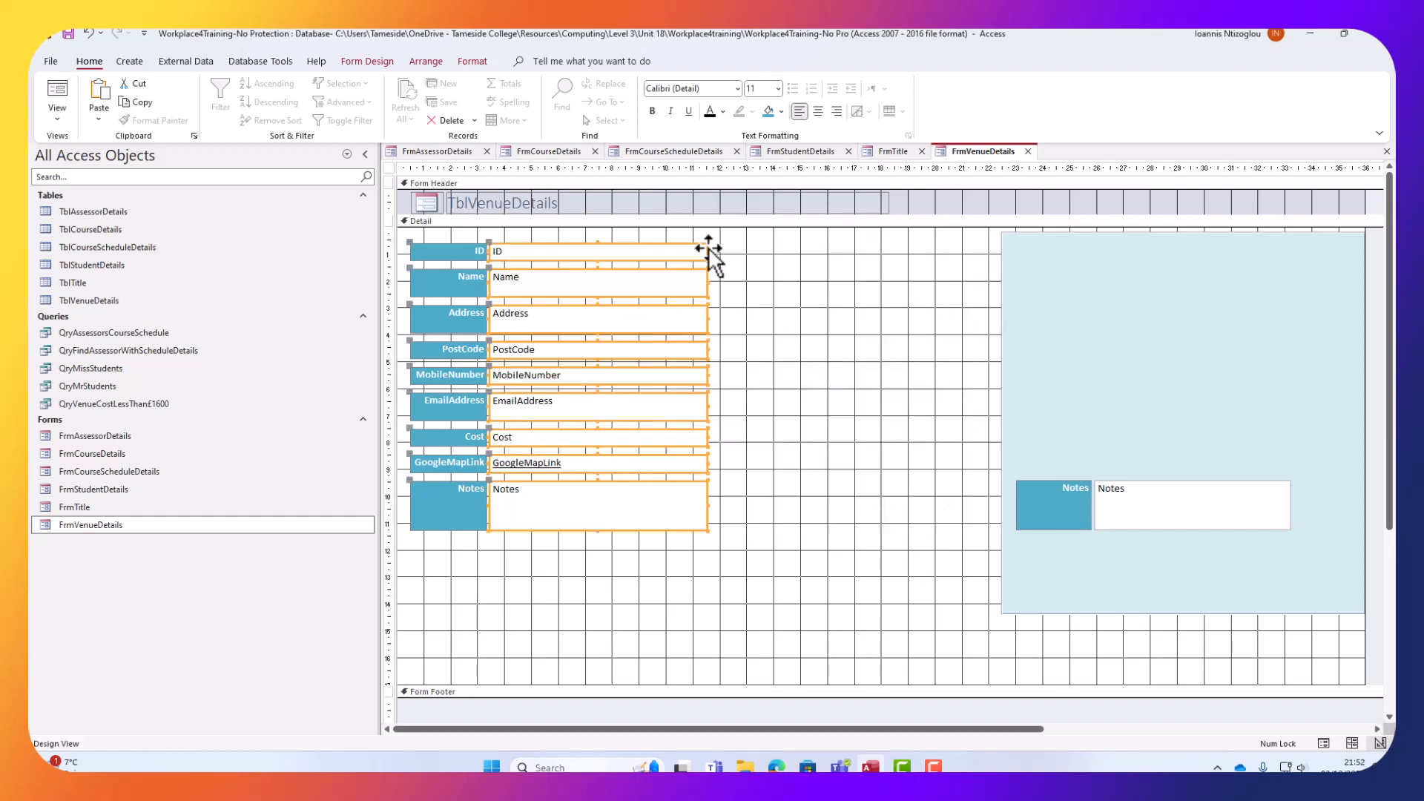
# Move the light-blue panel left behind the venue fields and delete the duplicate Notes field.
pyautogui.moveTo(1106, 289); pyautogui.dragTo(522, 285)
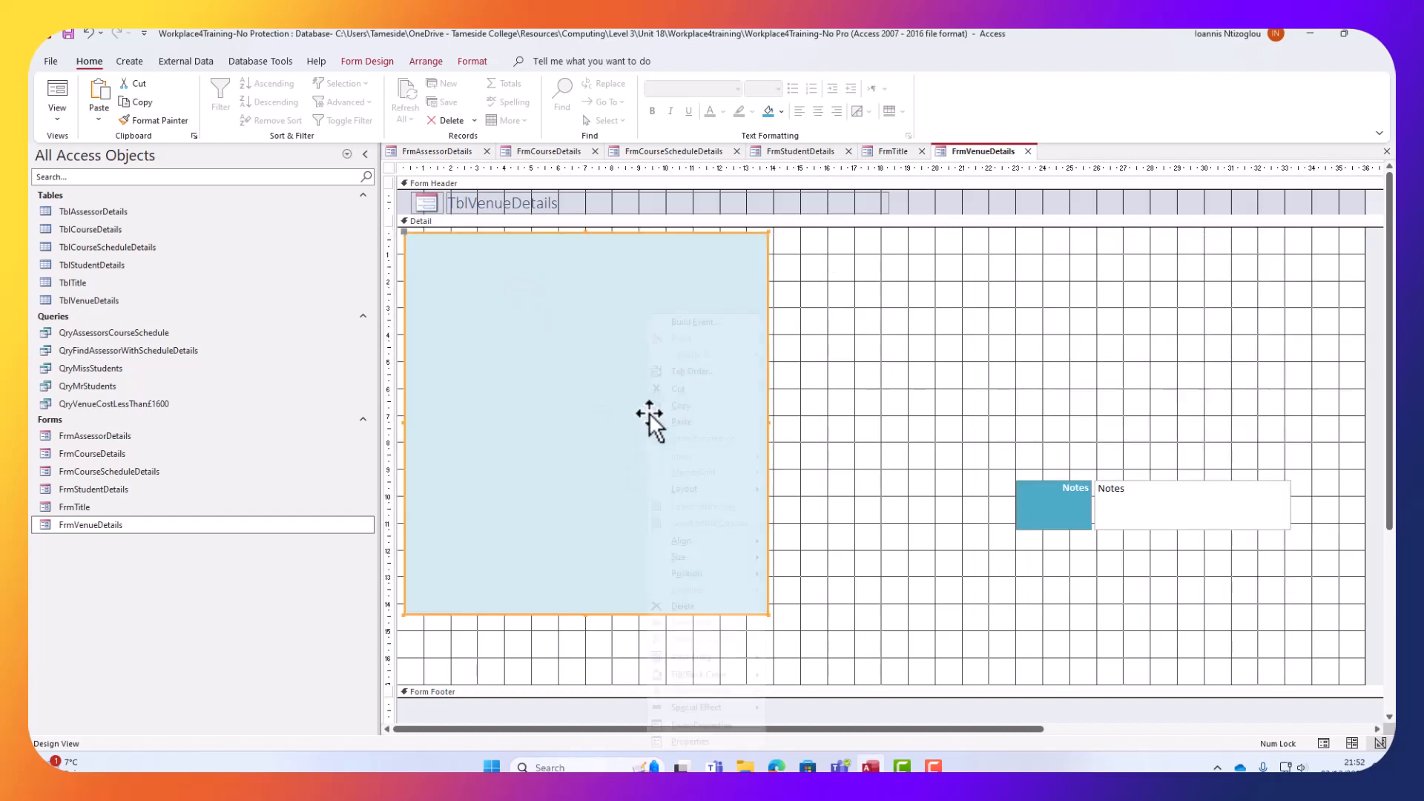
pyautogui.rightClick(648, 412)
pyautogui.moveTo(708, 566)
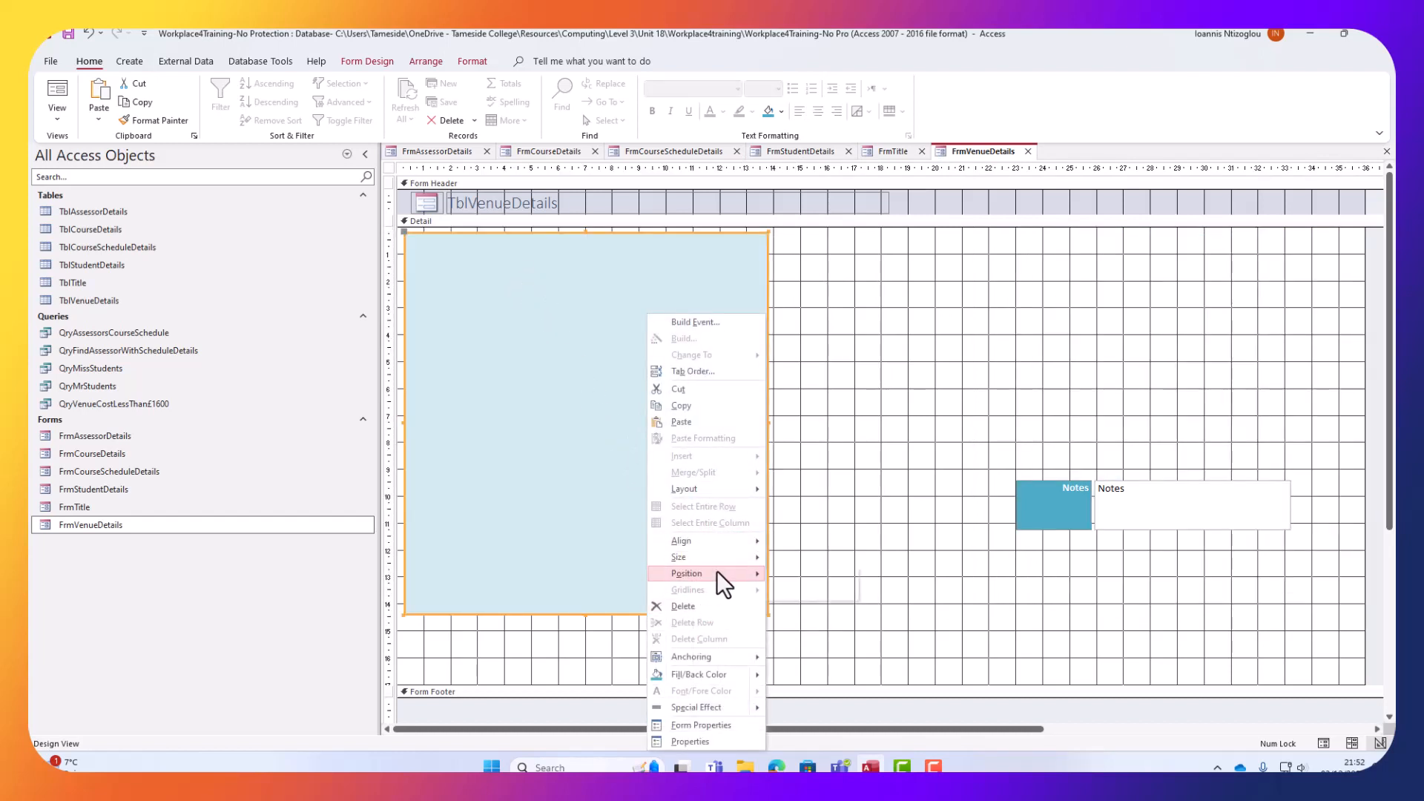
pyautogui.click(804, 593)
pyautogui.moveTo(985, 412); pyautogui.dragTo(1254, 581)
pyautogui.press('Delete')
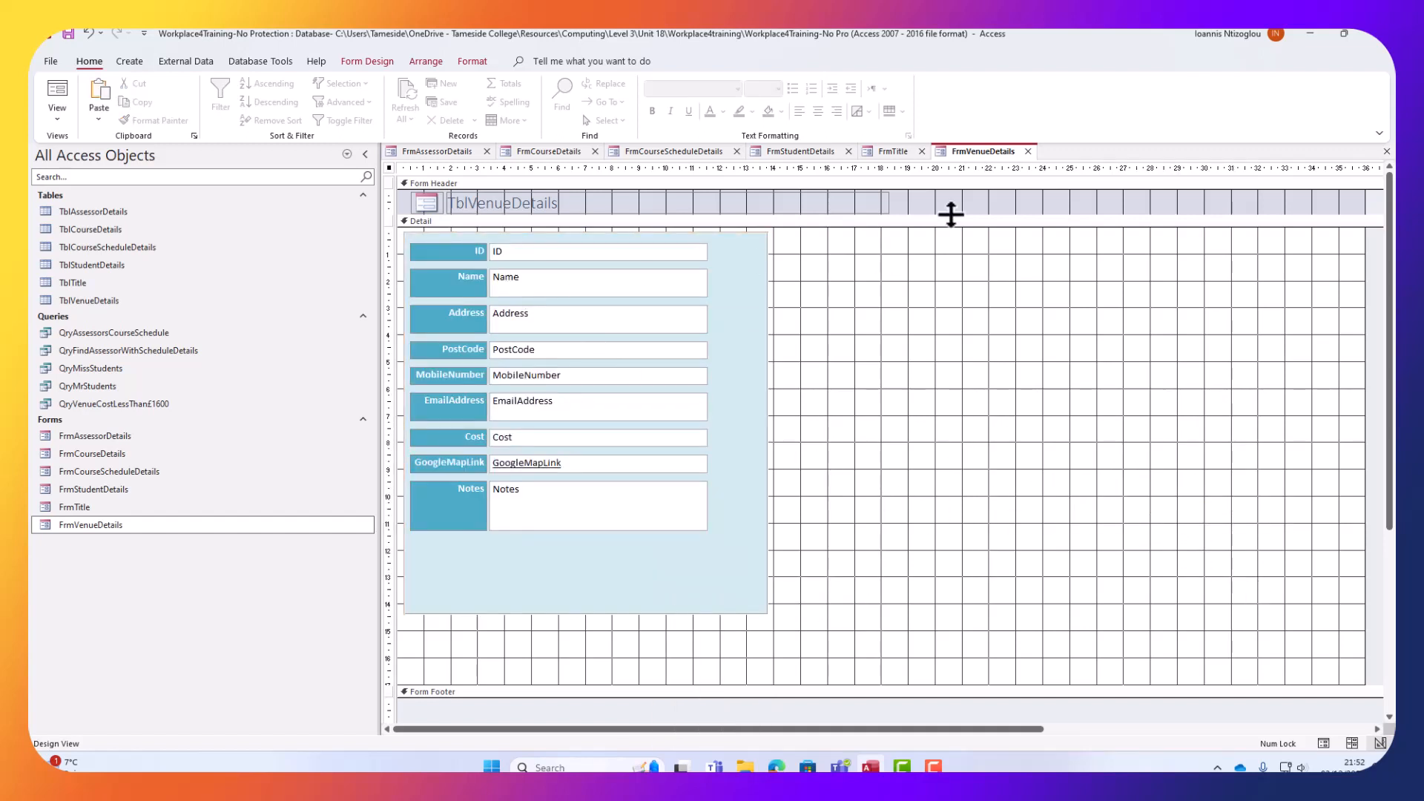
# Remove the TblVenueDetails header label and rename FrmTitle's header caption to 'Title'.
pyautogui.moveTo(939, 201); pyautogui.dragTo(386, 203)
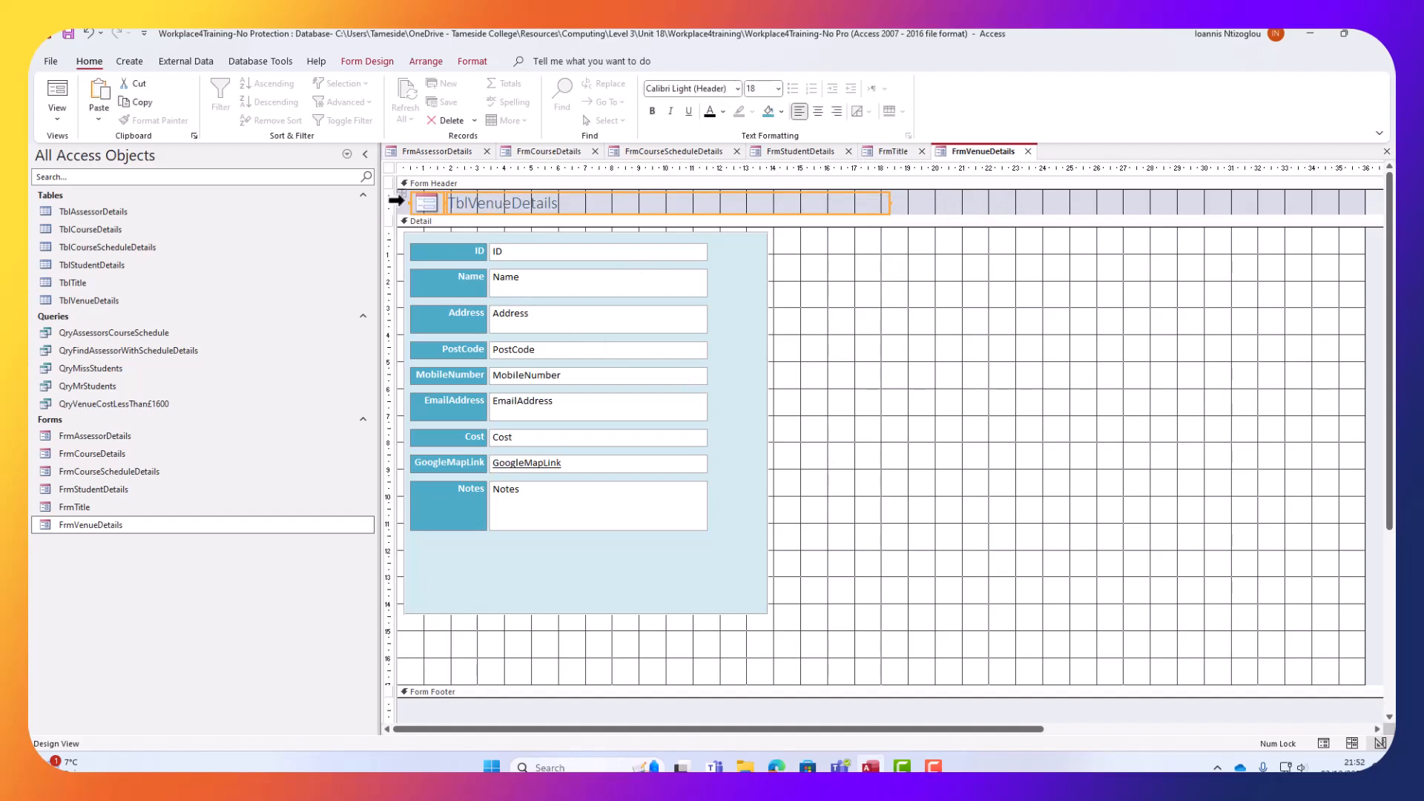
pyautogui.hotkey('ctrl', 'x')
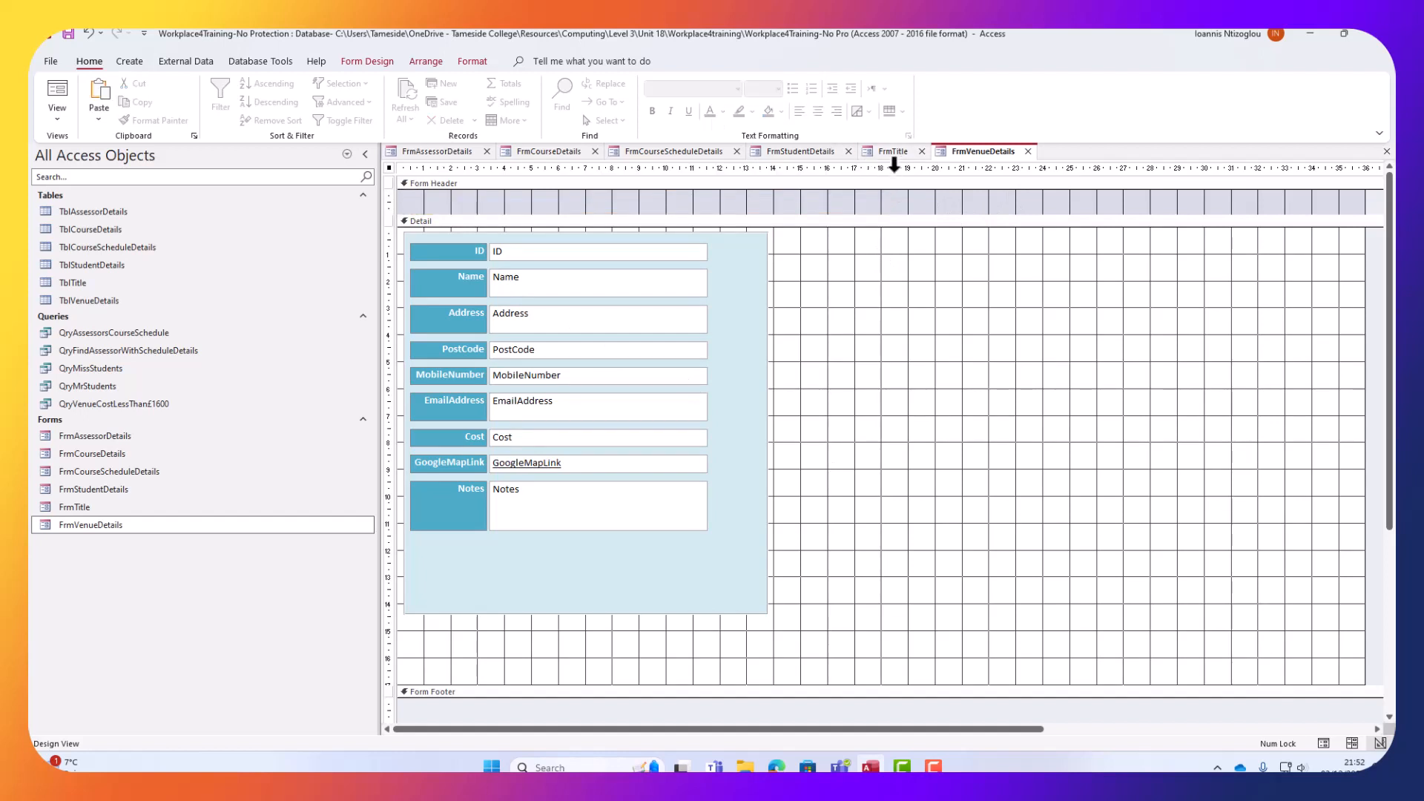
pyautogui.click(893, 152)
pyautogui.click(541, 202)
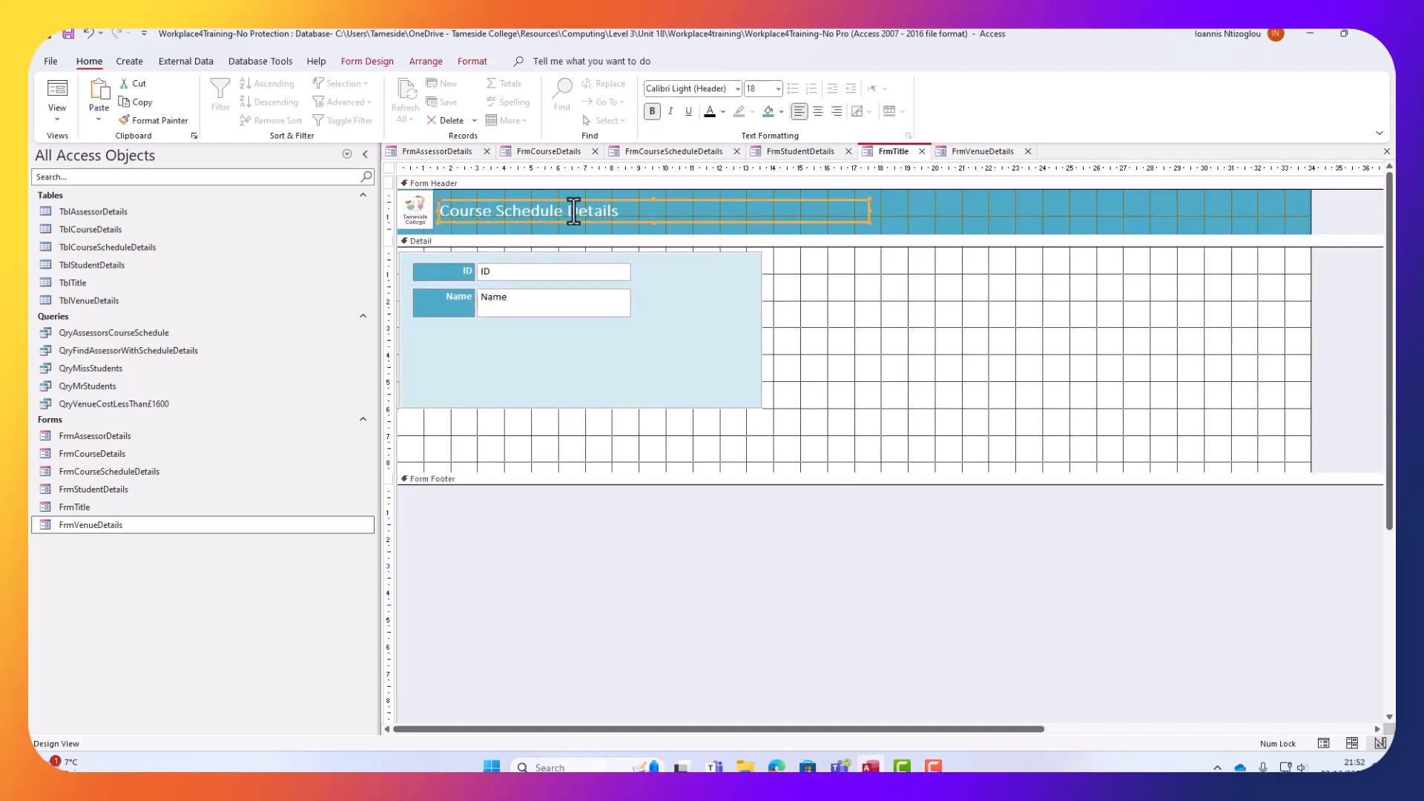
pyautogui.moveTo(630, 213); pyautogui.dragTo(294, 193)
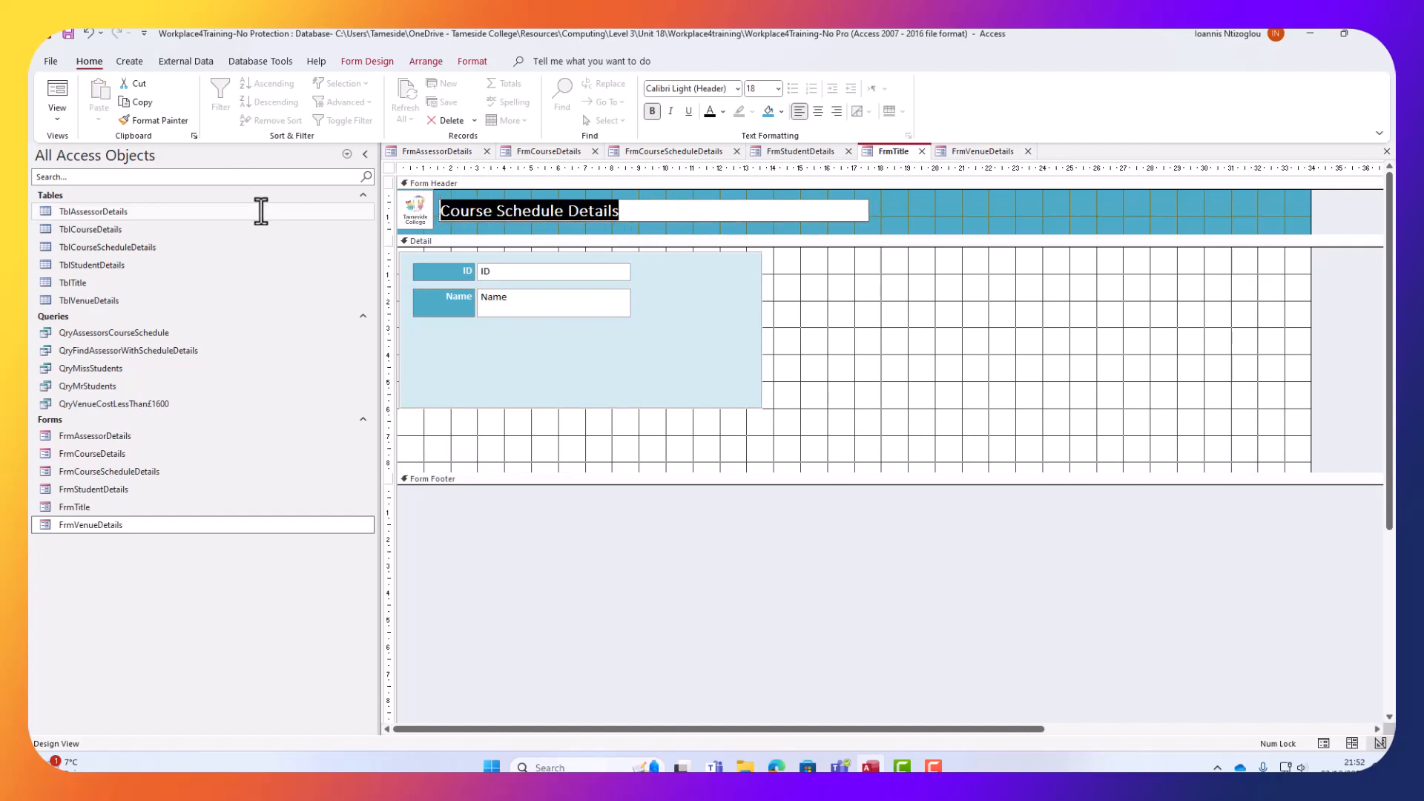
pyautogui.write('Title')
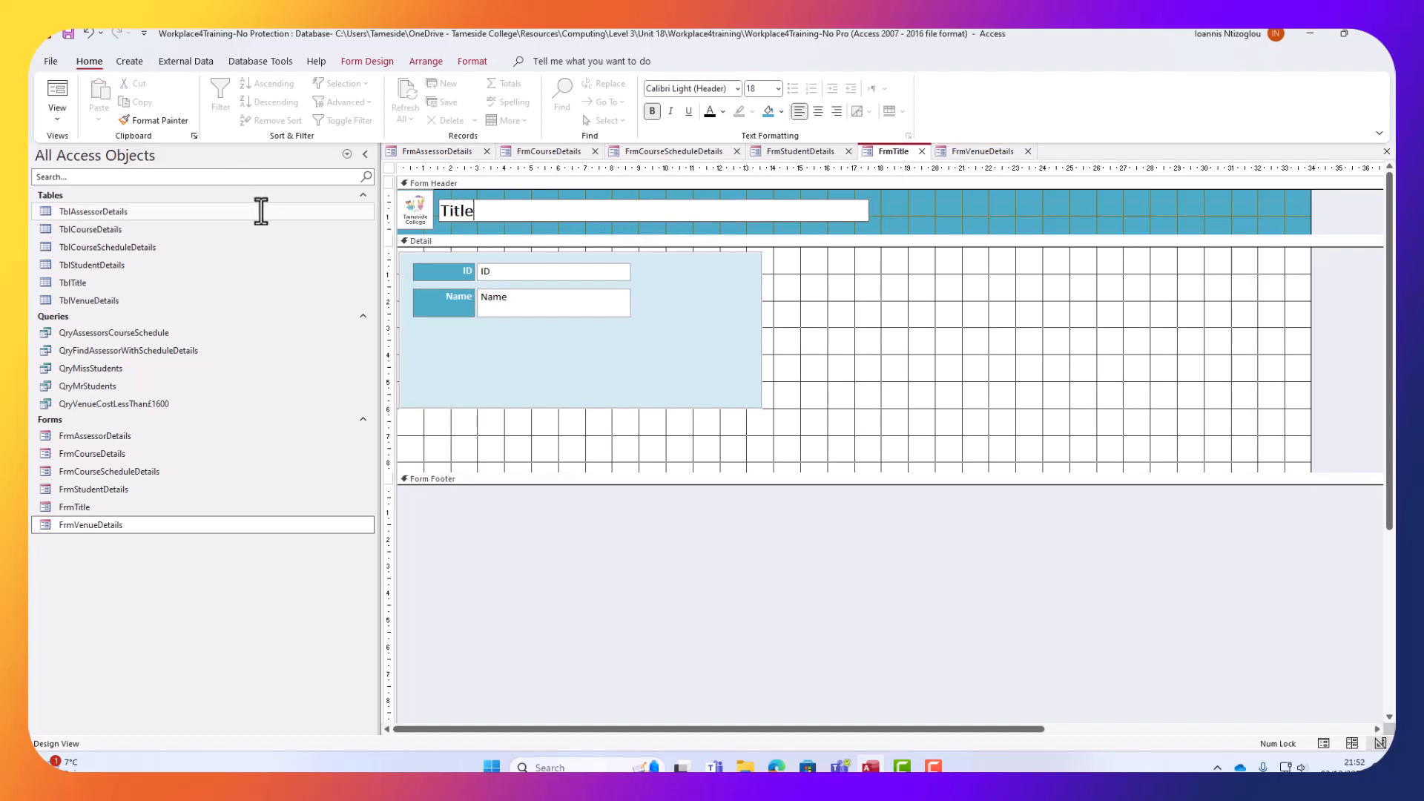
pyautogui.click(907, 216)
# Paste FrmTitle's logo and Title label into FrmVenueDetails' Form Header and shorten the header.
pyautogui.click(426, 222)
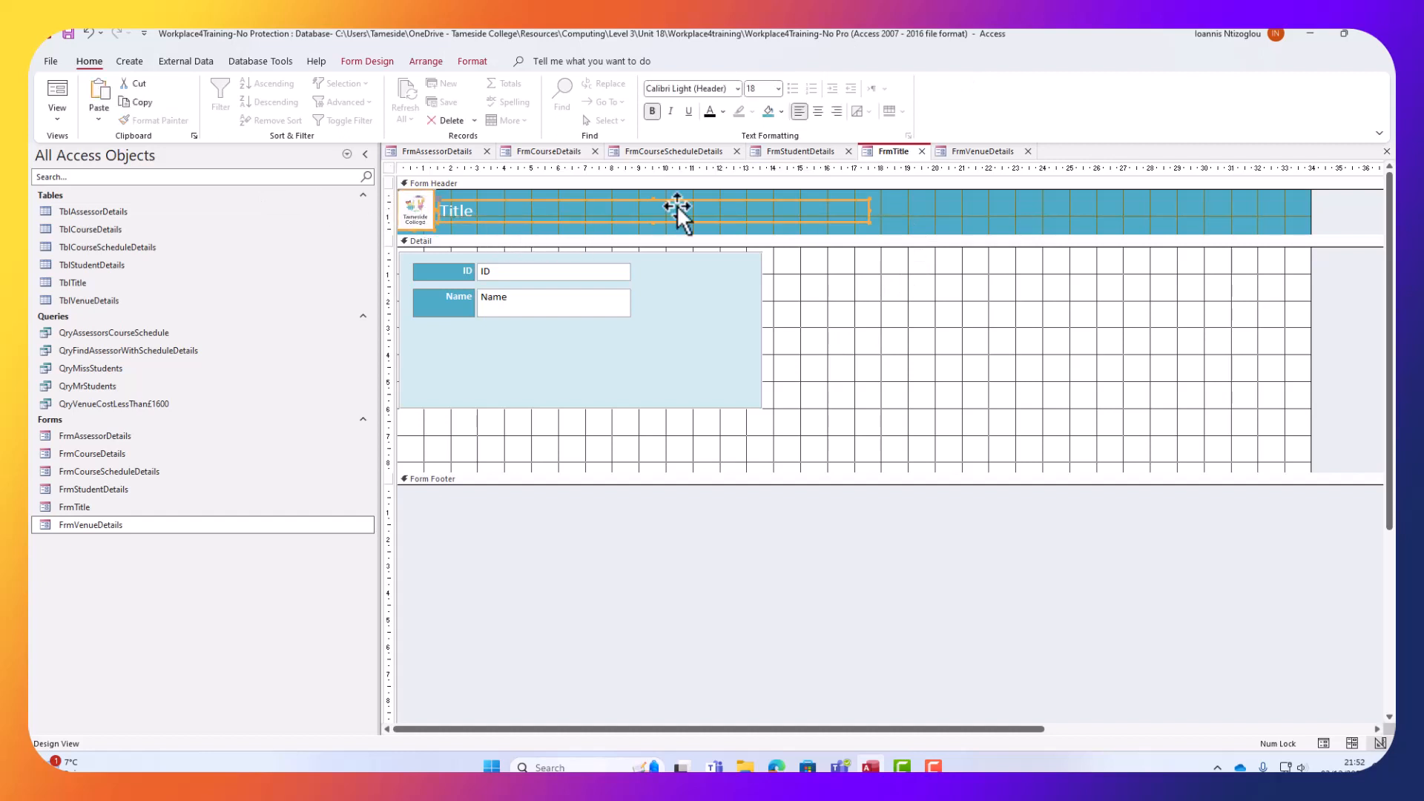
pyautogui.click(978, 151)
pyautogui.click(938, 198)
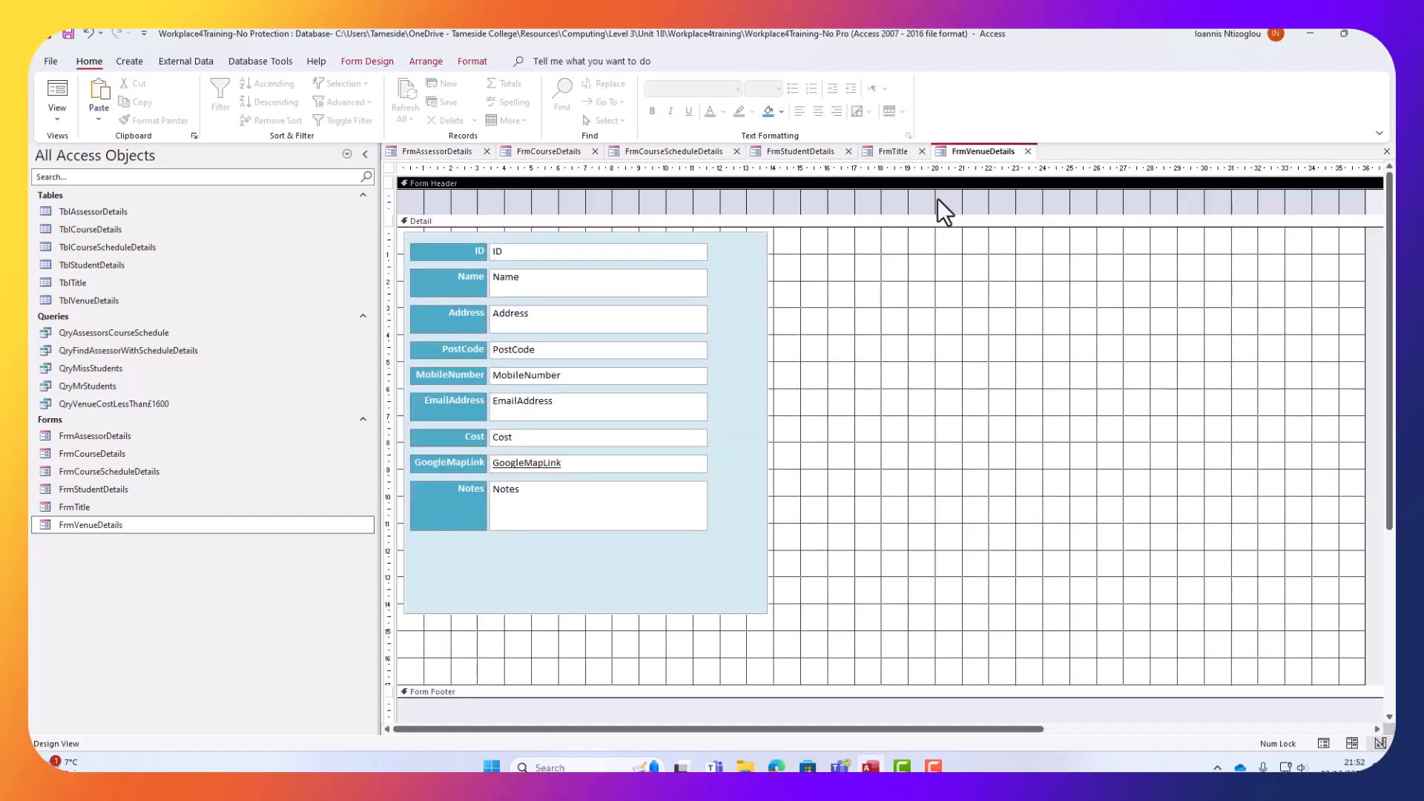
pyautogui.hotkey('ctrl', 'v')
pyautogui.moveTo(788, 271); pyautogui.dragTo(766, 229)
# Set the FrmVenueDetails Form Header's Back Color to teal.
pyautogui.click(1048, 216)
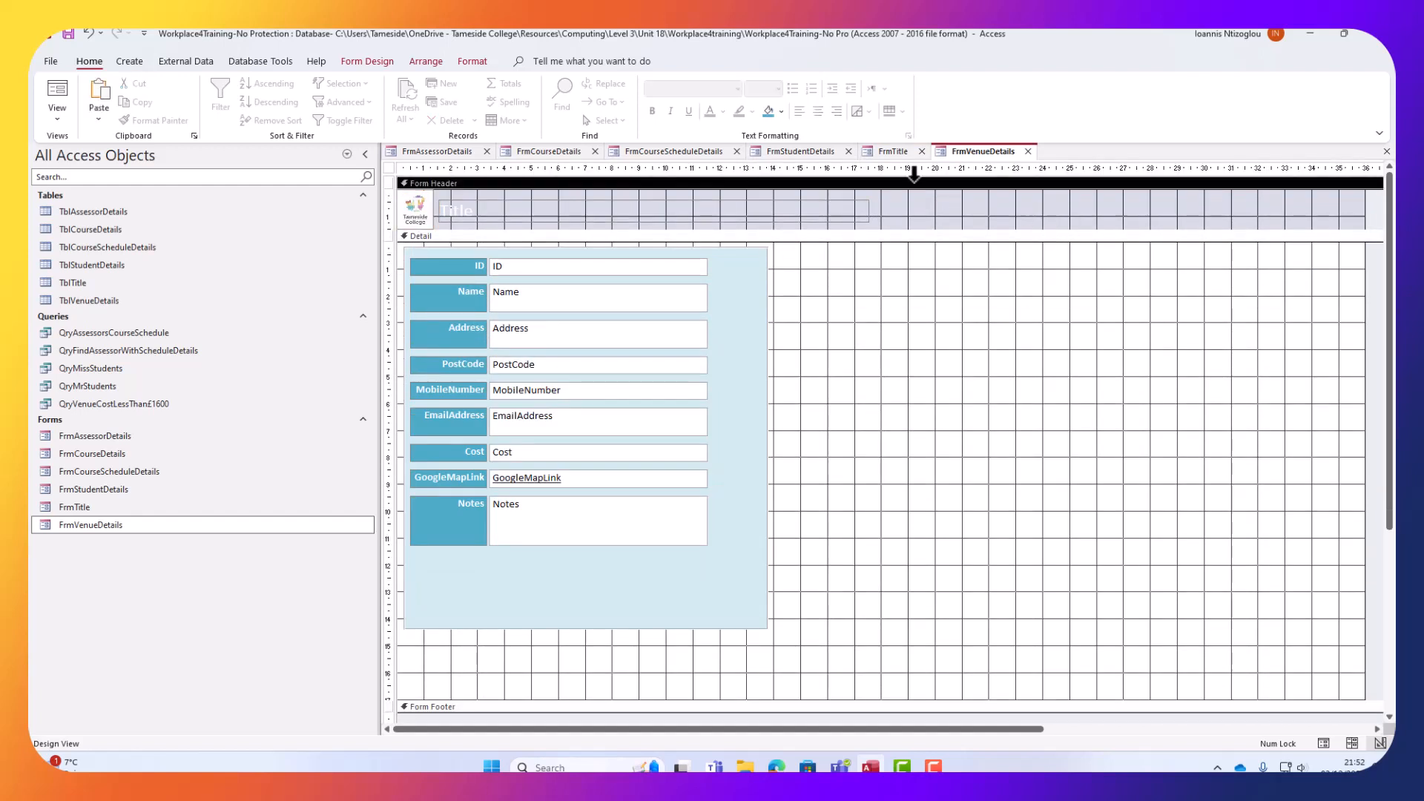
pyautogui.click(379, 64)
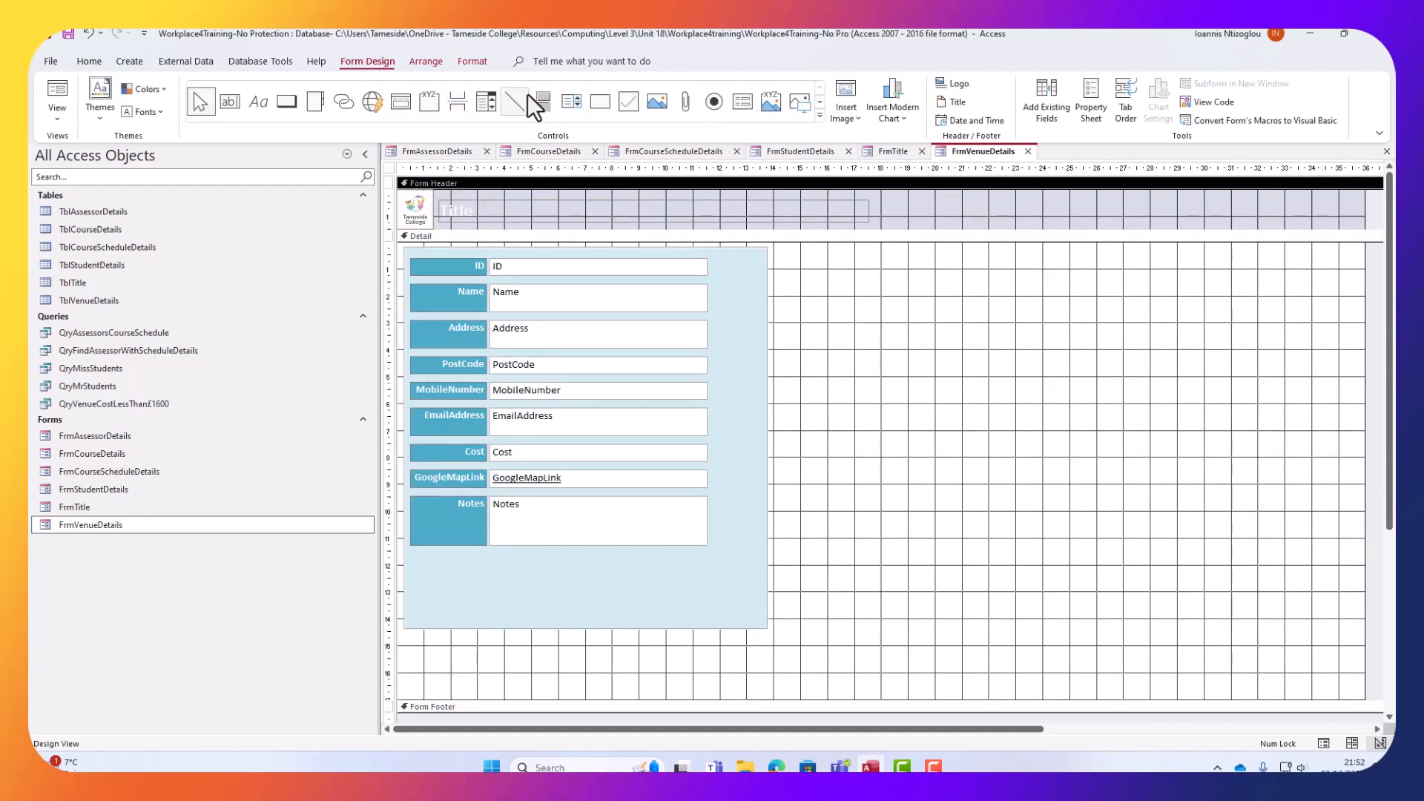
pyautogui.click(1082, 103)
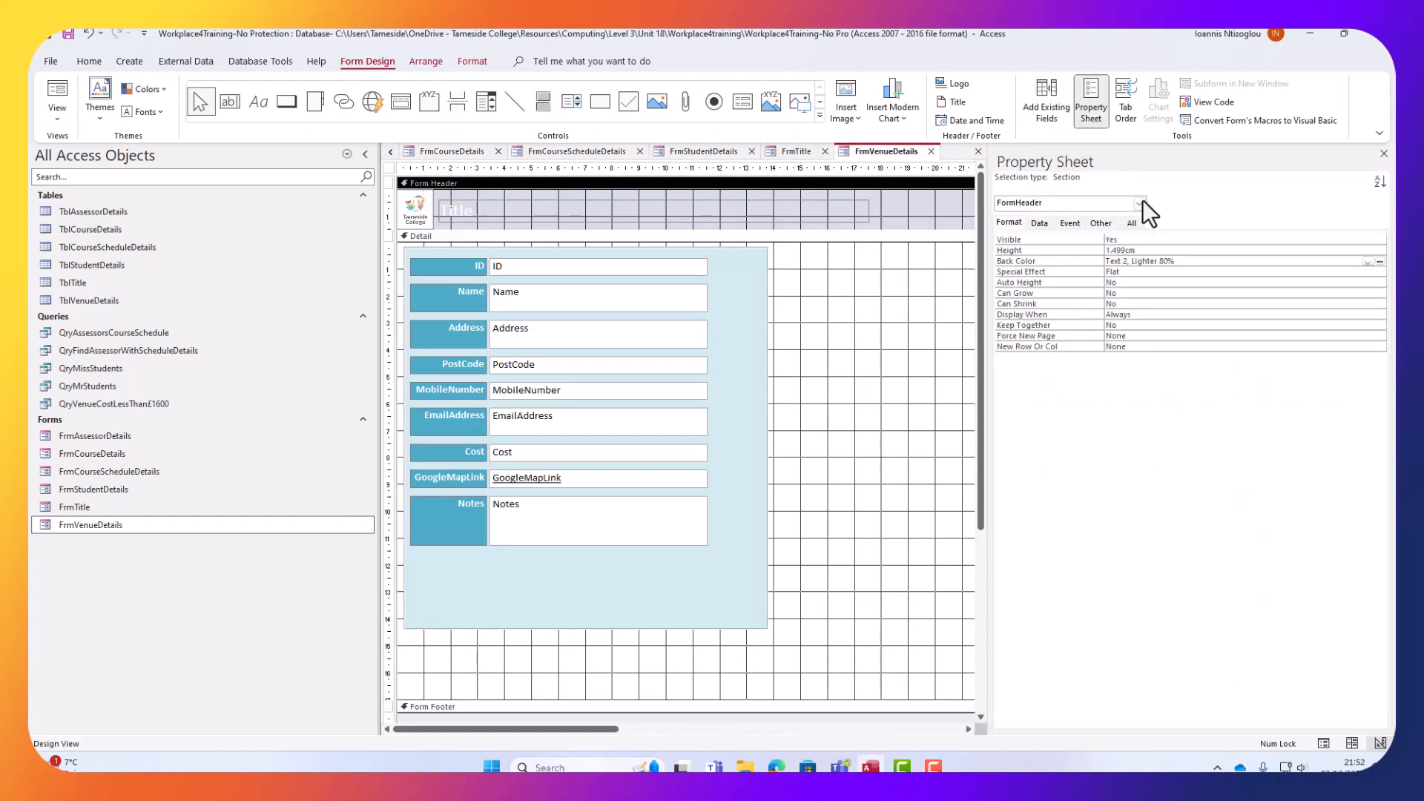
pyautogui.click(1195, 260)
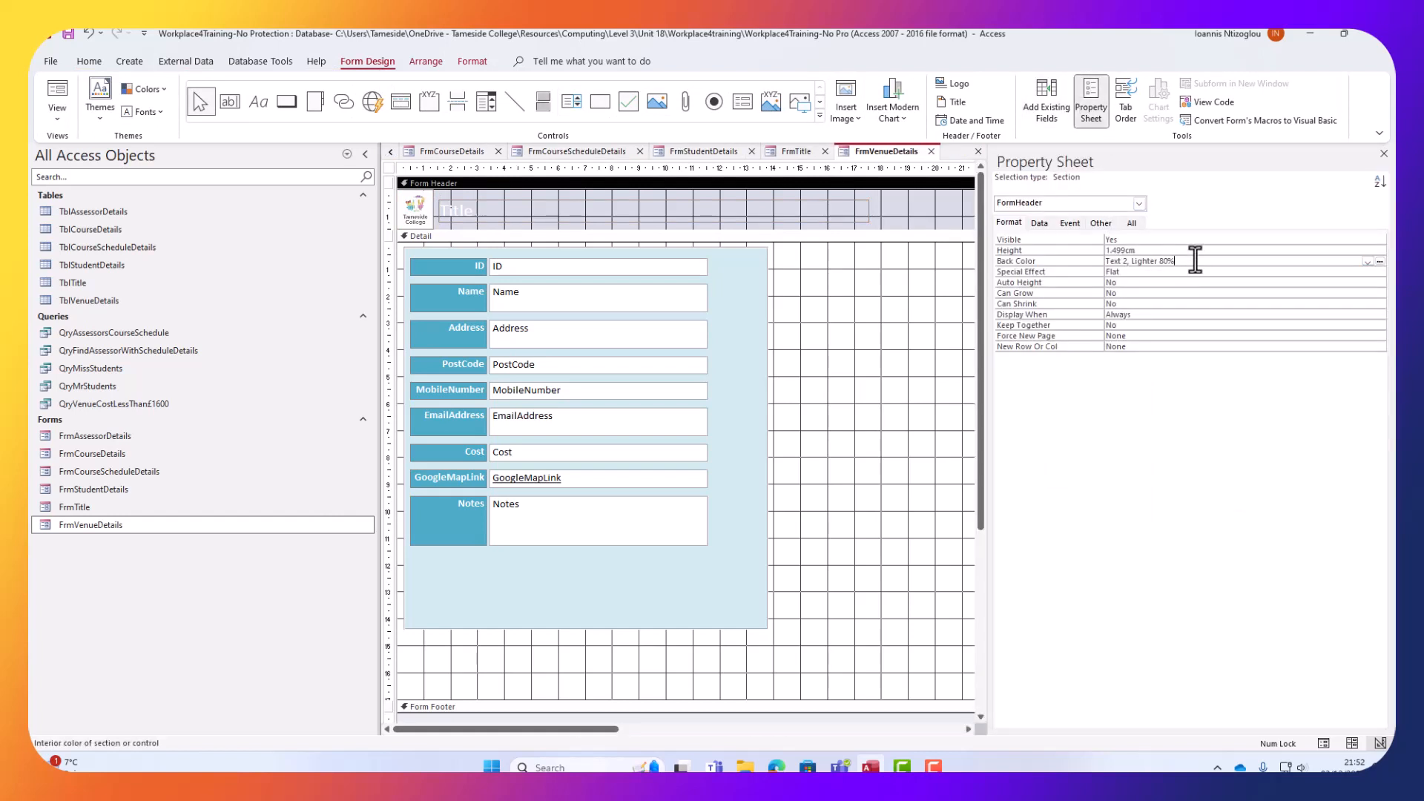
pyautogui.click(1369, 261)
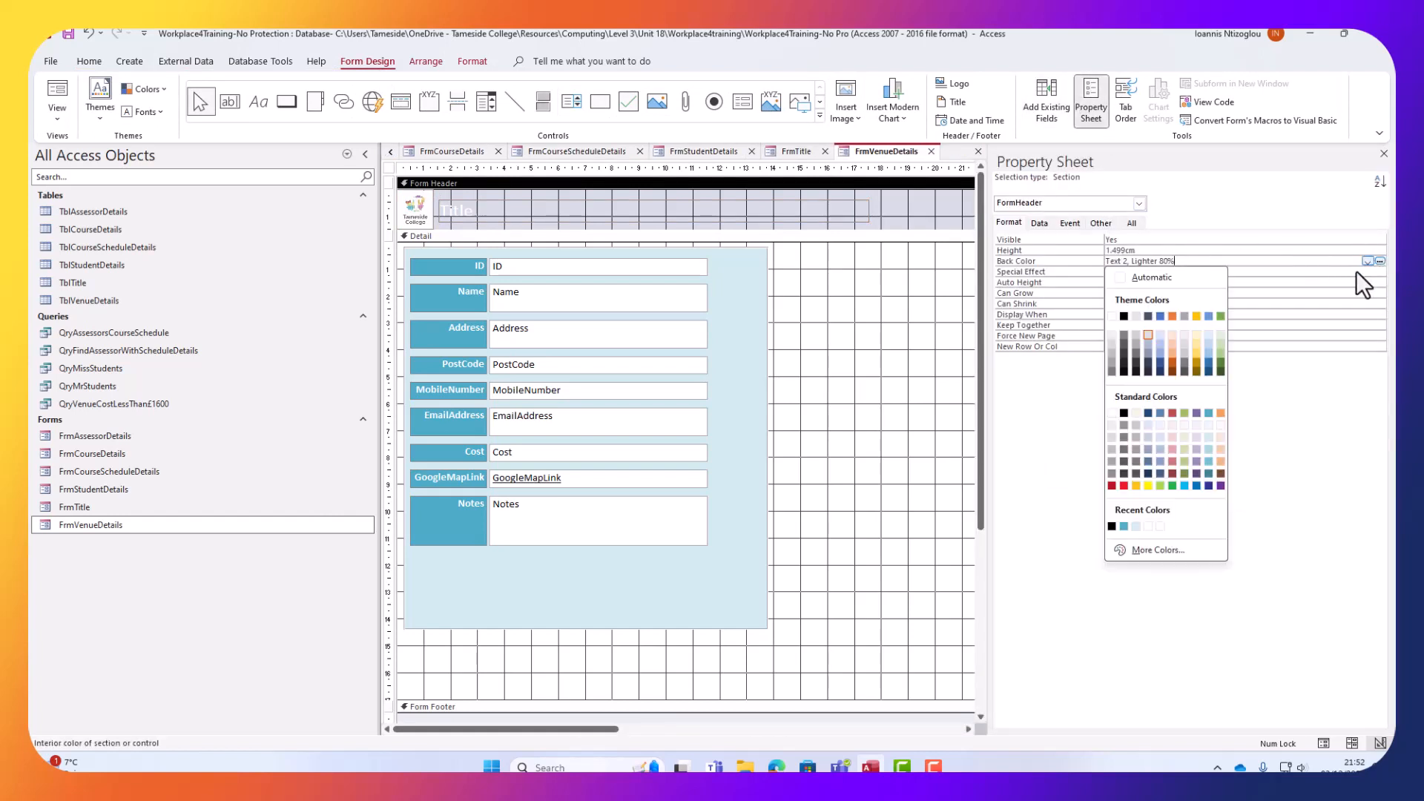
pyautogui.click(1208, 413)
pyautogui.click(865, 319)
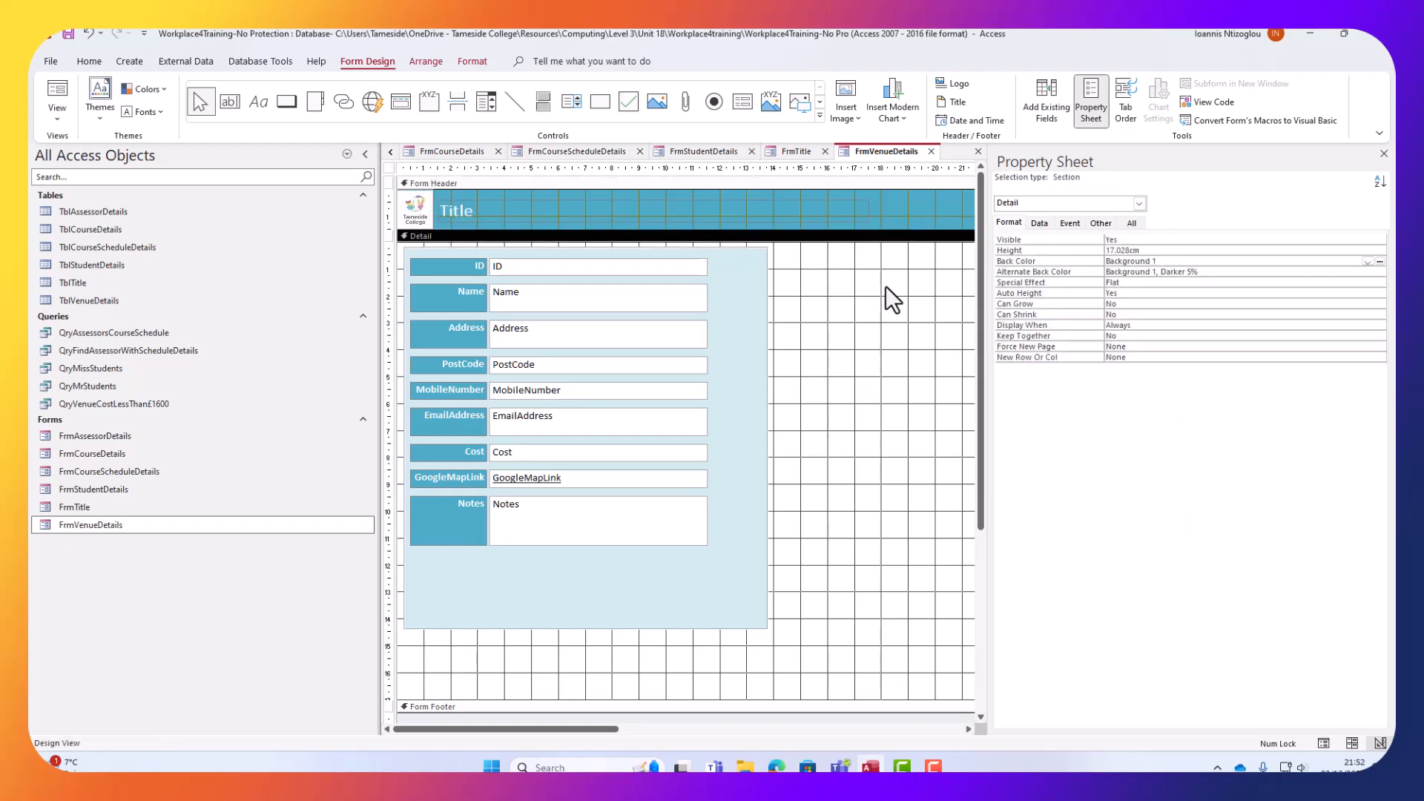
pyautogui.click(1382, 154)
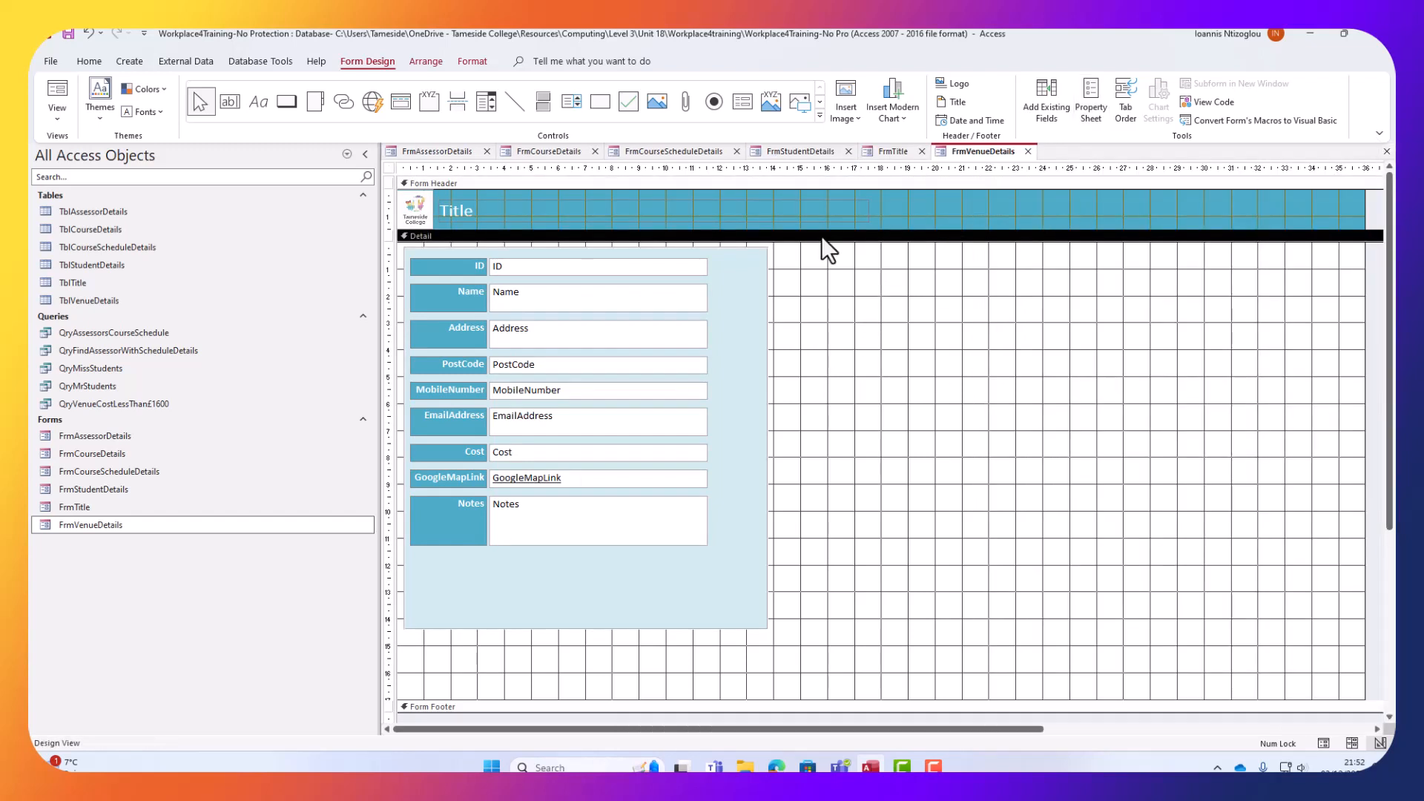
# Retype the header title as 'Venue Details'.
pyautogui.click(444, 208)
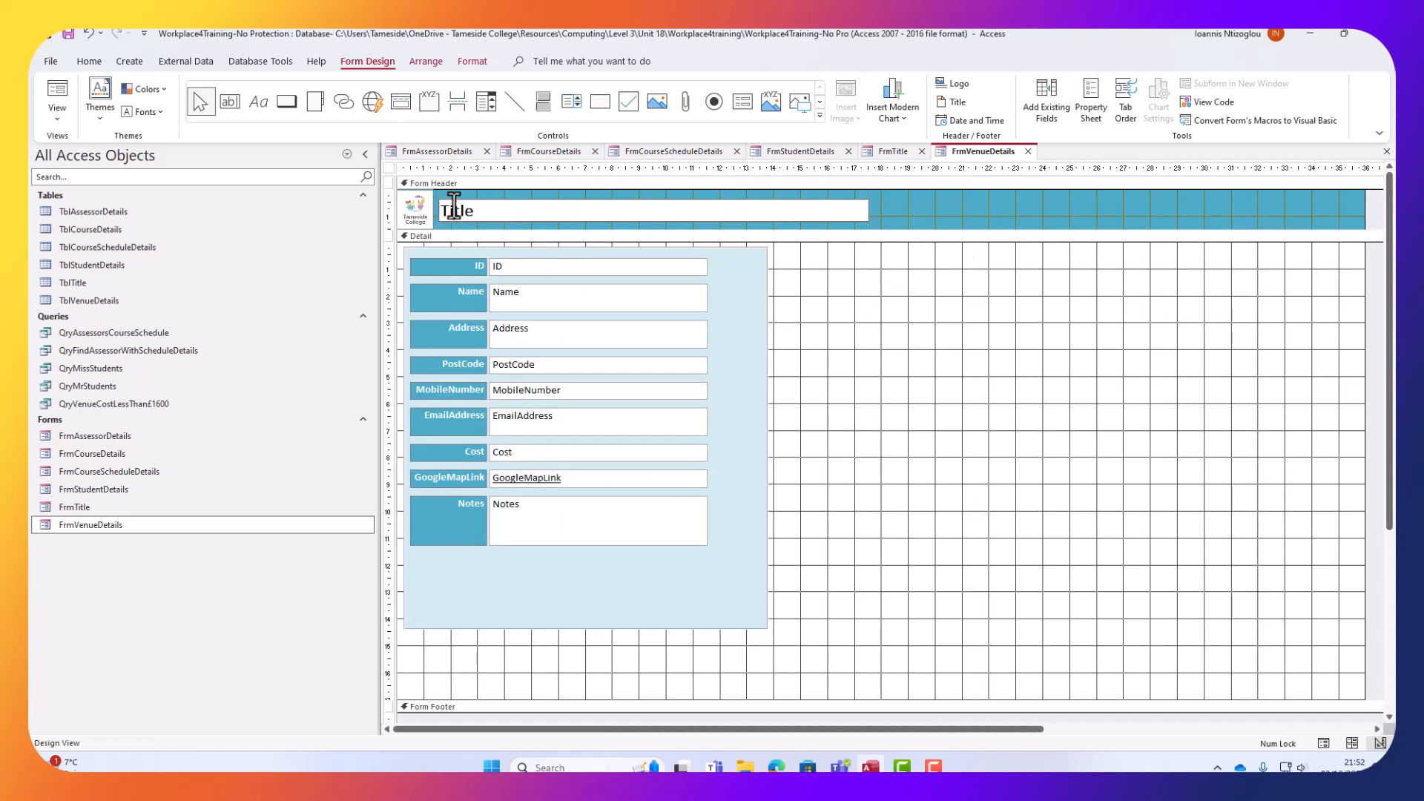
pyautogui.doubleClick(445, 209)
pyautogui.write('Venue Details')
pyautogui.click(71, 33)
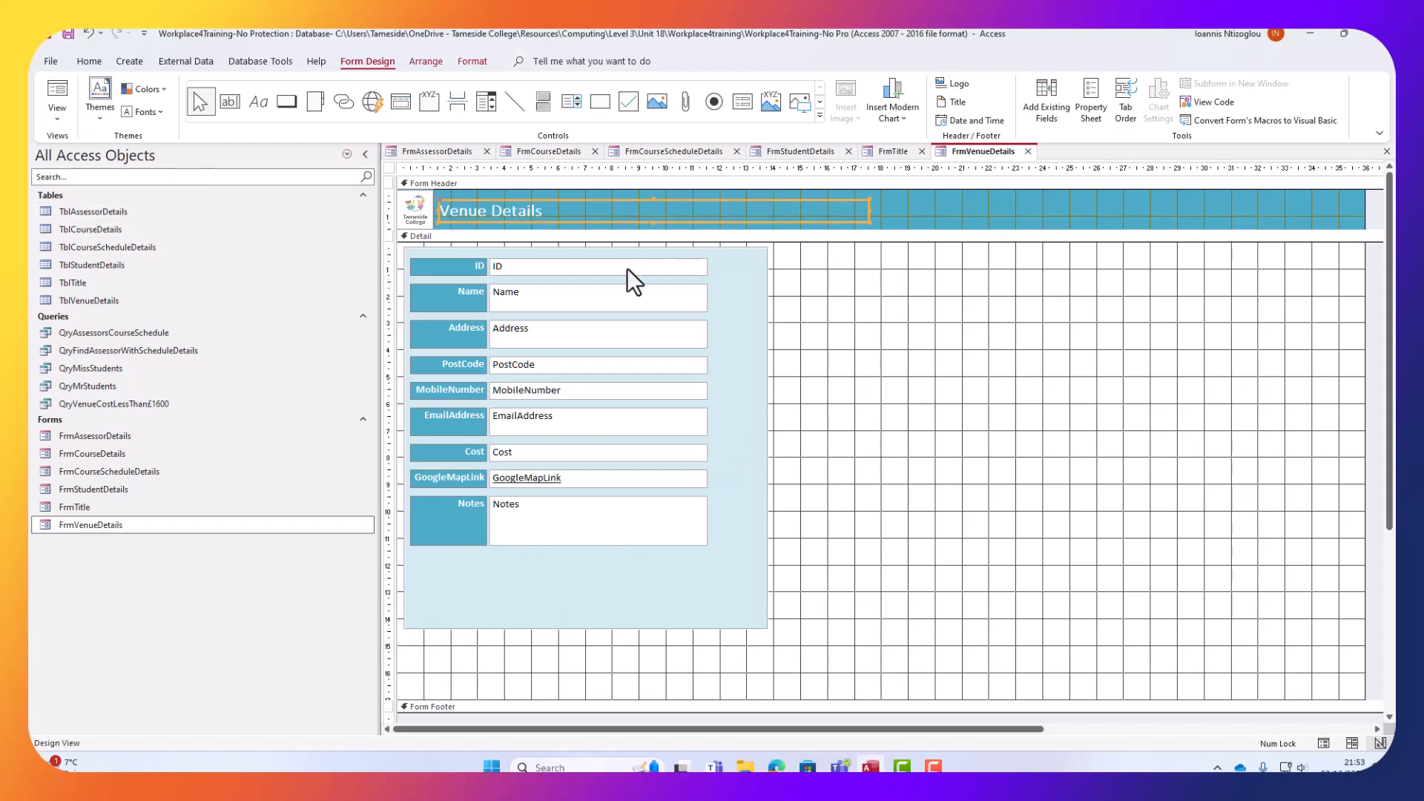
# Run FrmVenueDetails and FrmTitle in Form View, step through title records, then return to FrmStudentDetails design.
pyautogui.click(52, 95)
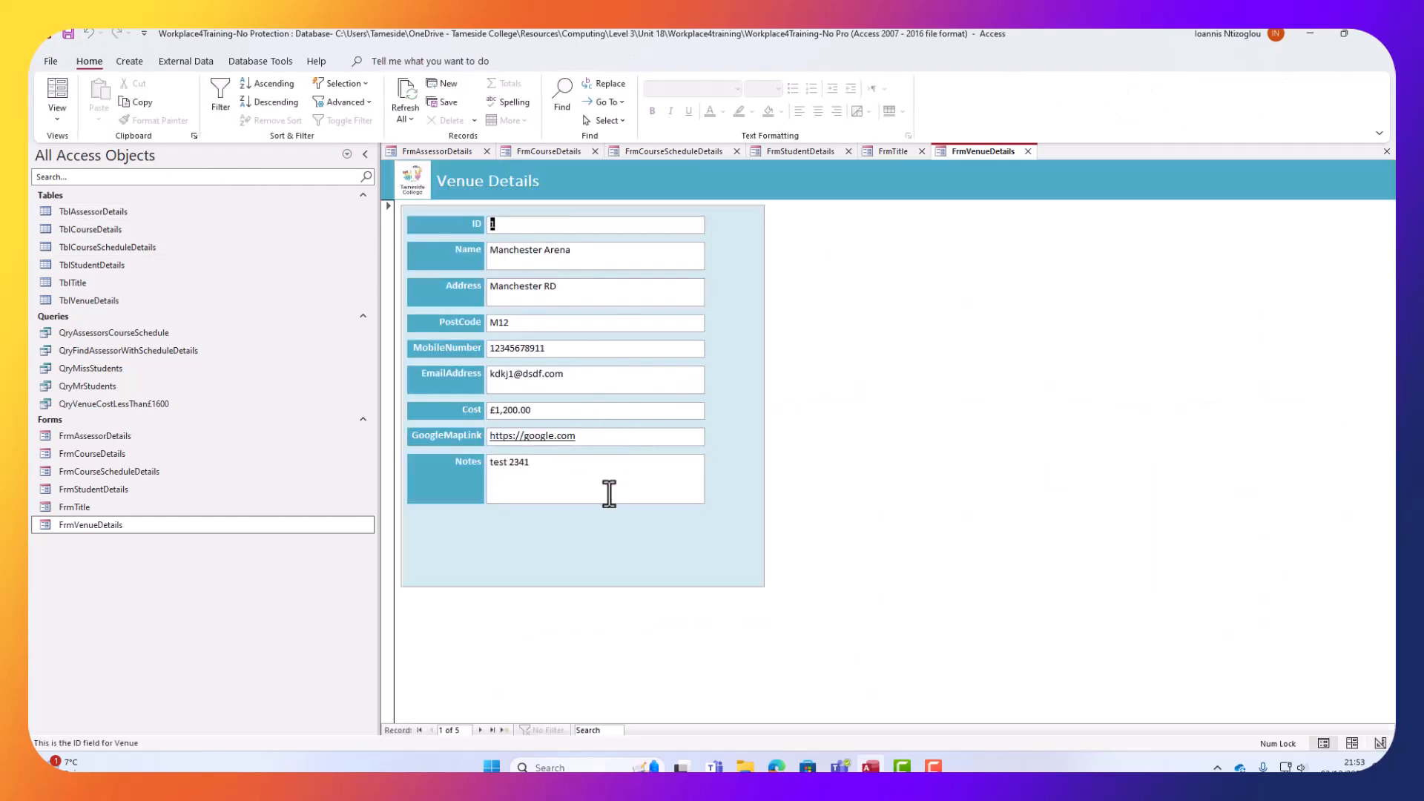
pyautogui.click(60, 124)
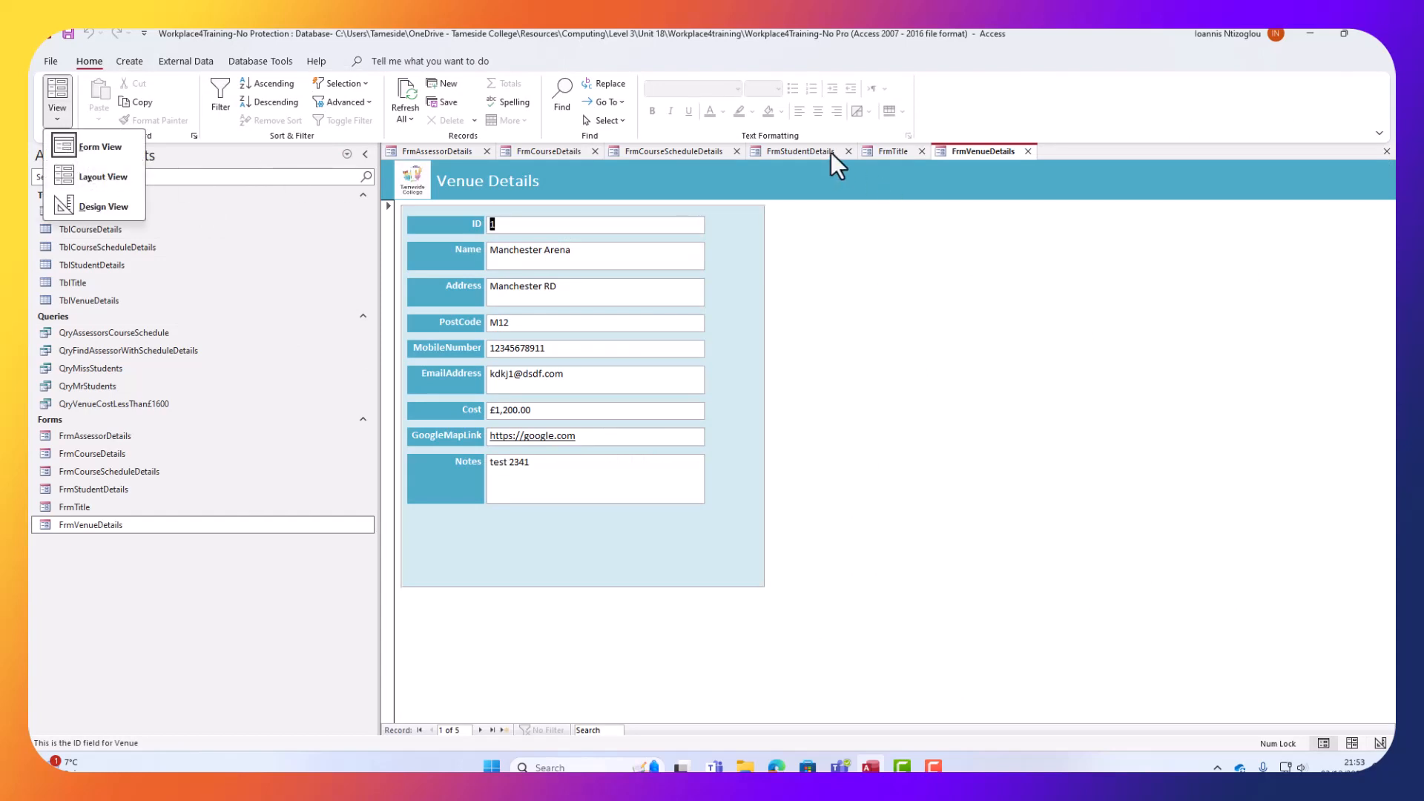
pyautogui.click(893, 151)
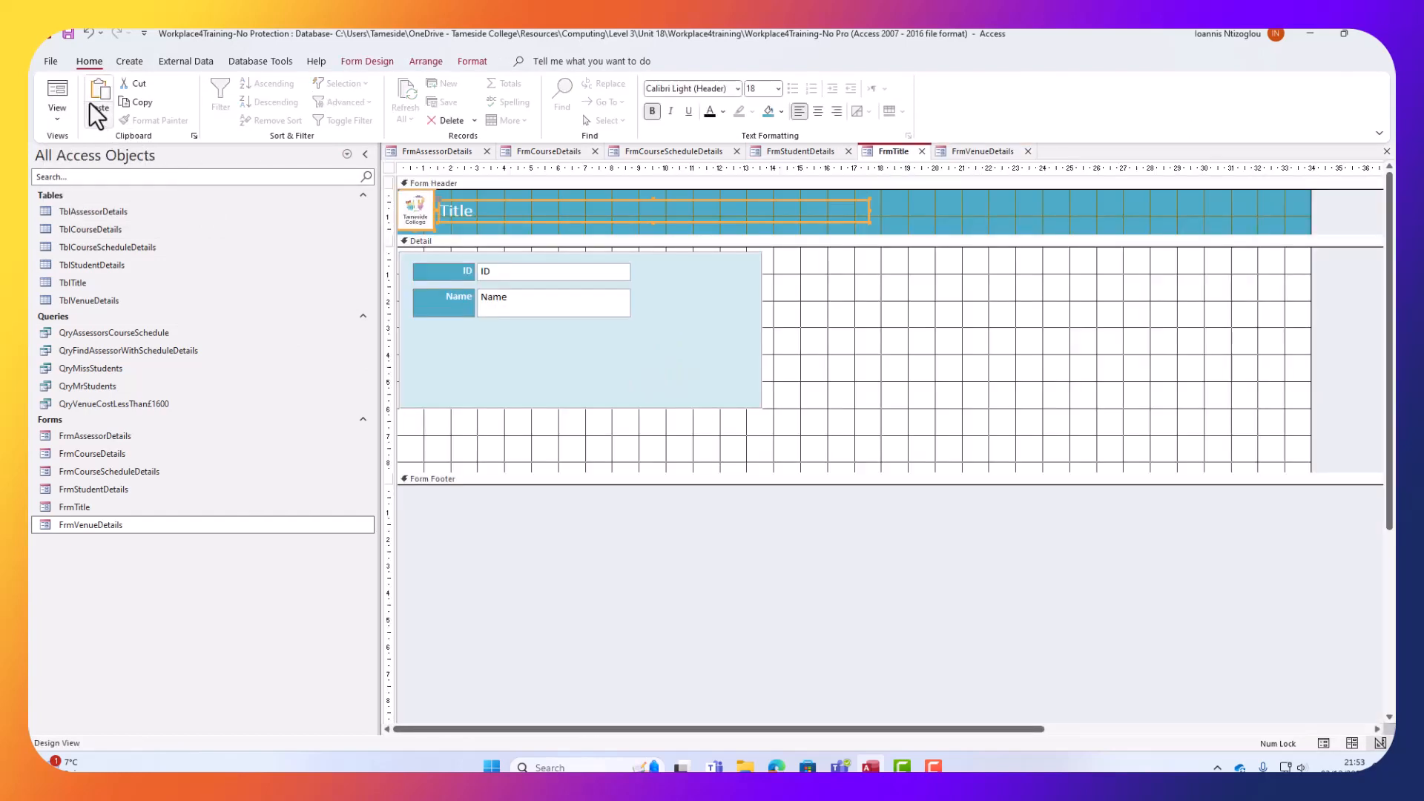
pyautogui.click(68, 95)
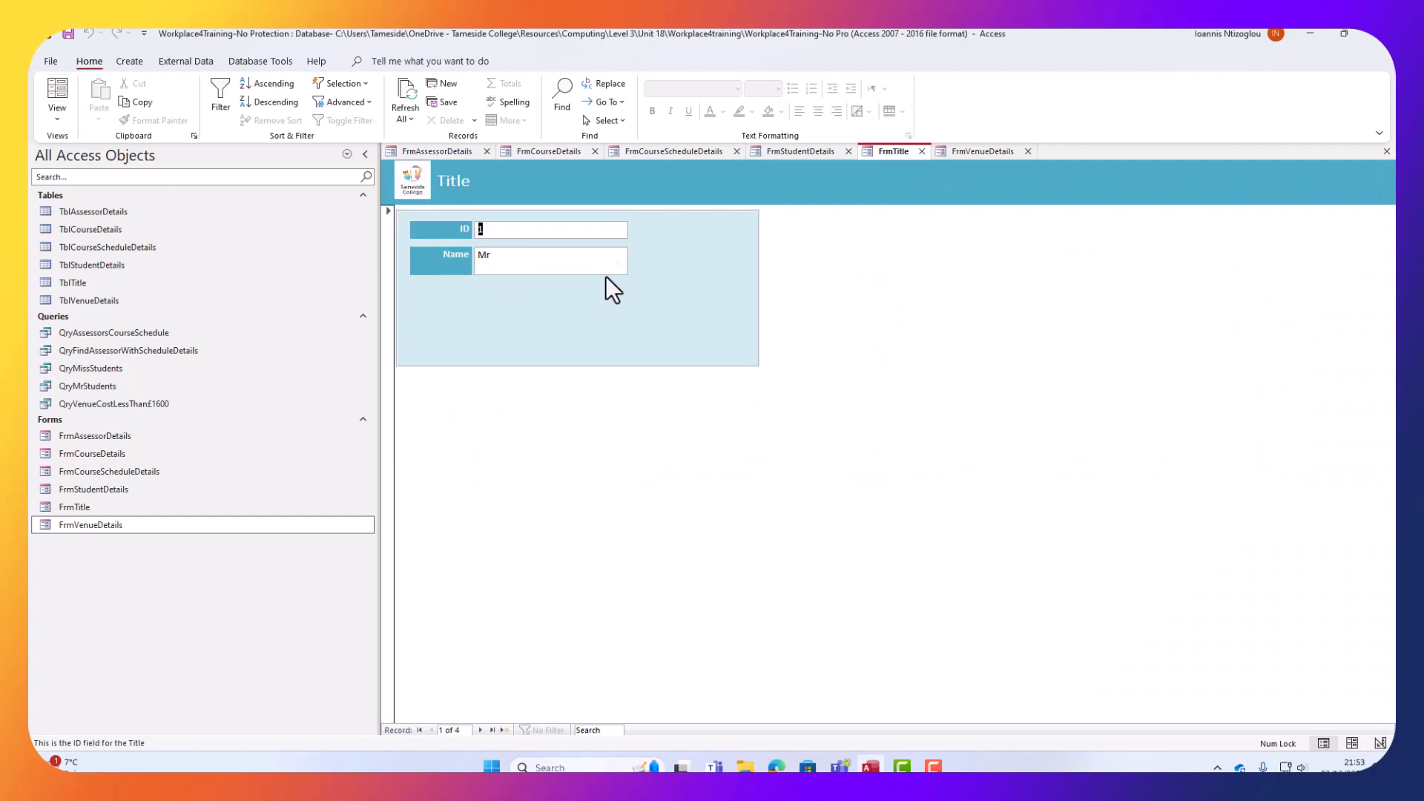
pyautogui.click(541, 260)
pyautogui.click(479, 731)
pyautogui.click(479, 731)
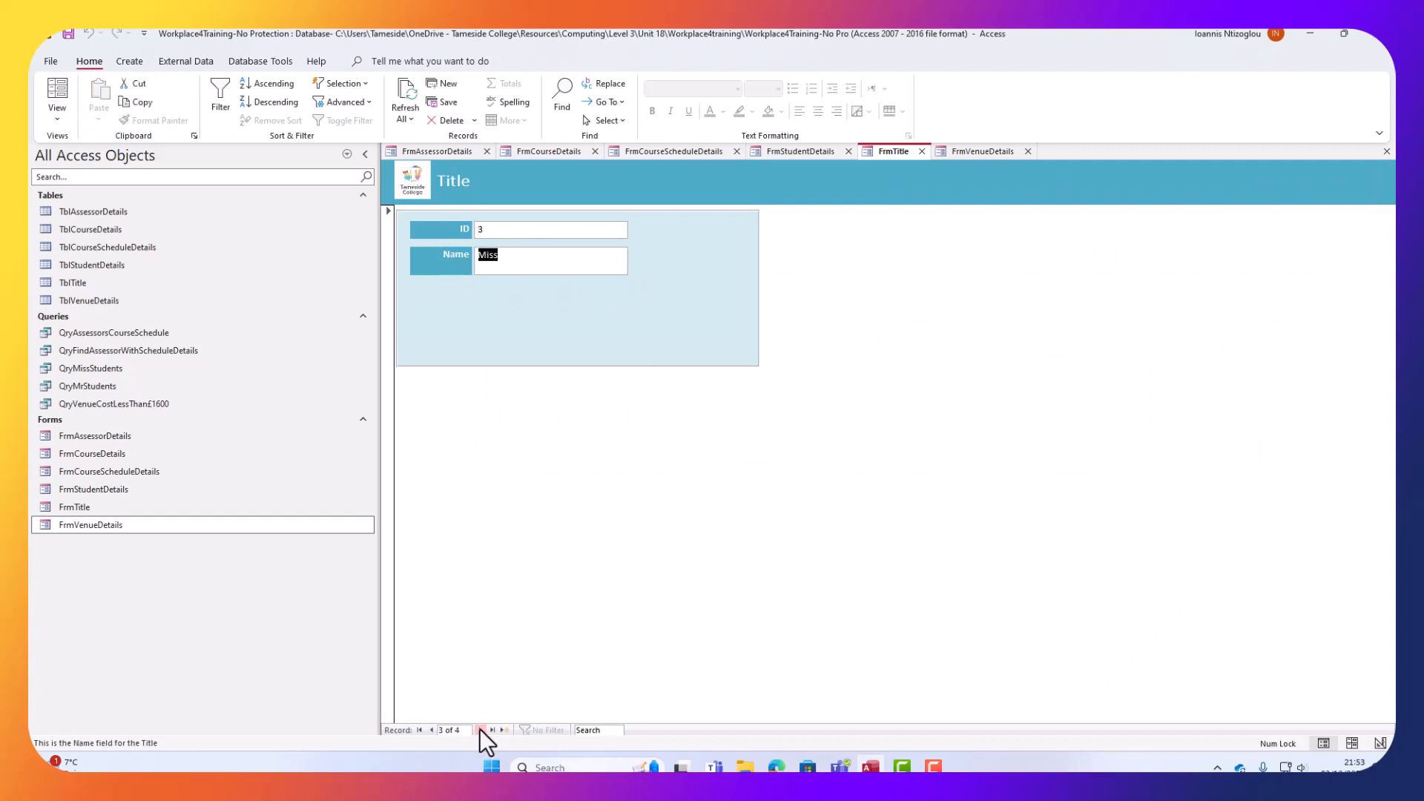
pyautogui.click(810, 150)
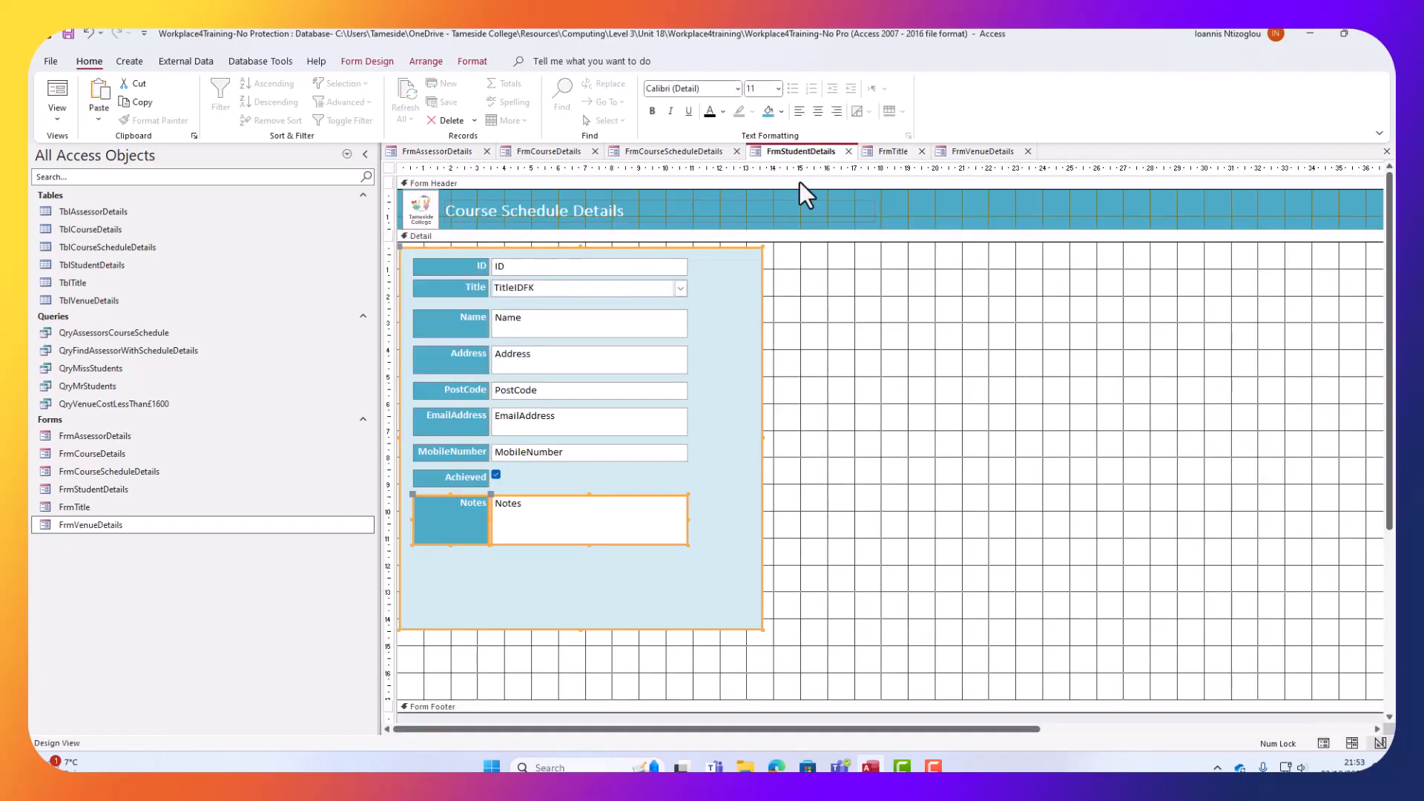
# Change the FrmStudentDetails header title from 'Course Schedule Details' to 'Student Details'.
pyautogui.click(528, 216)
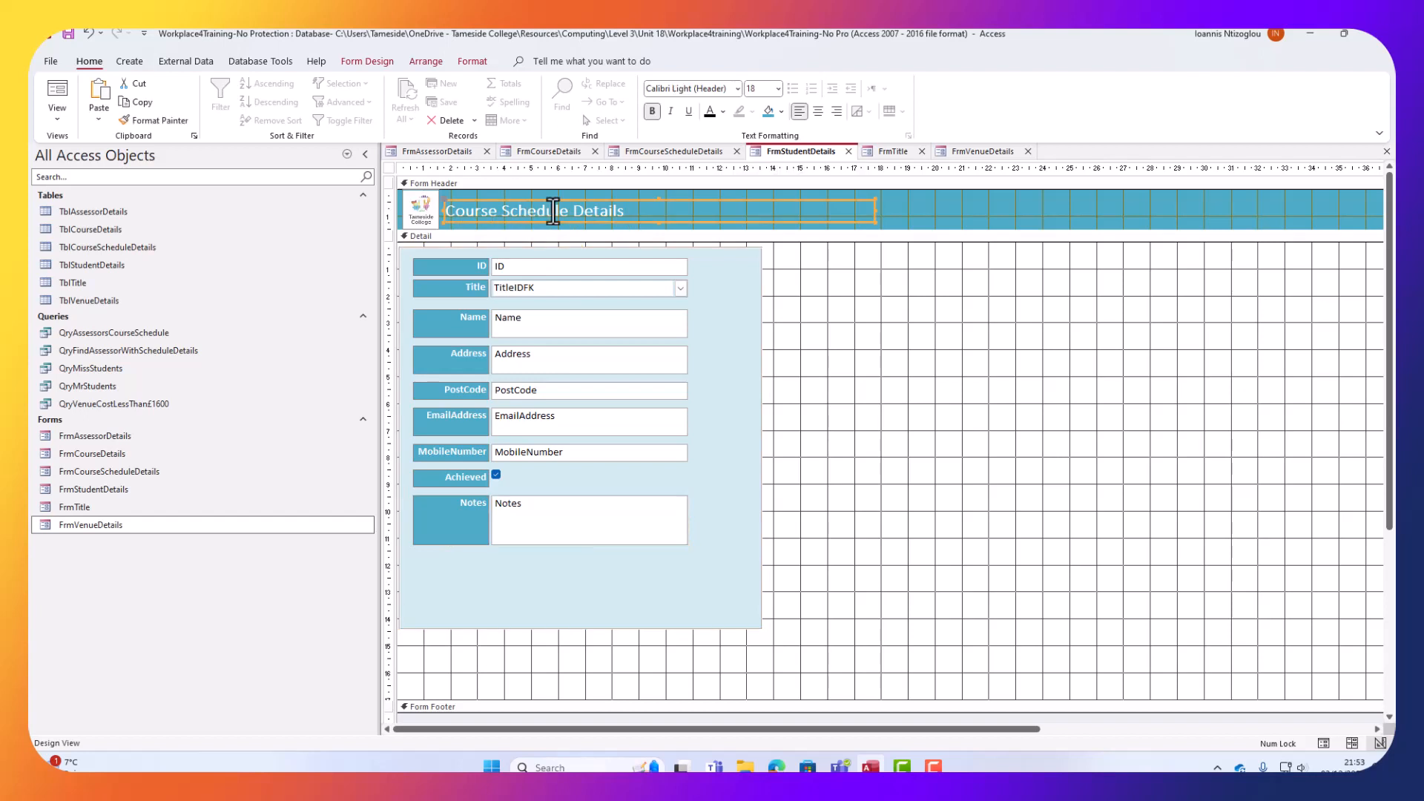
pyautogui.click(553, 213)
pyautogui.moveTo(569, 211); pyautogui.dragTo(400, 222)
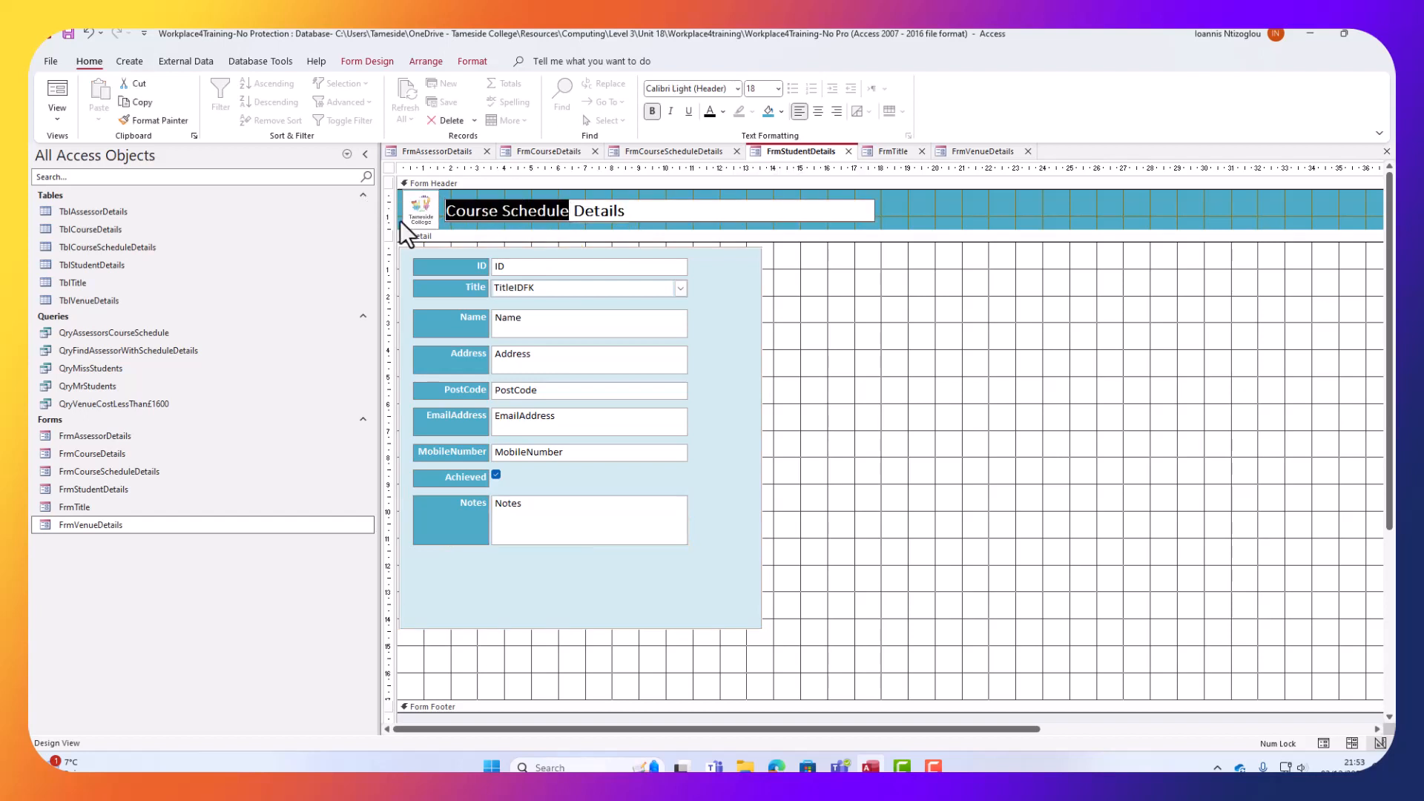
pyautogui.write('Student')
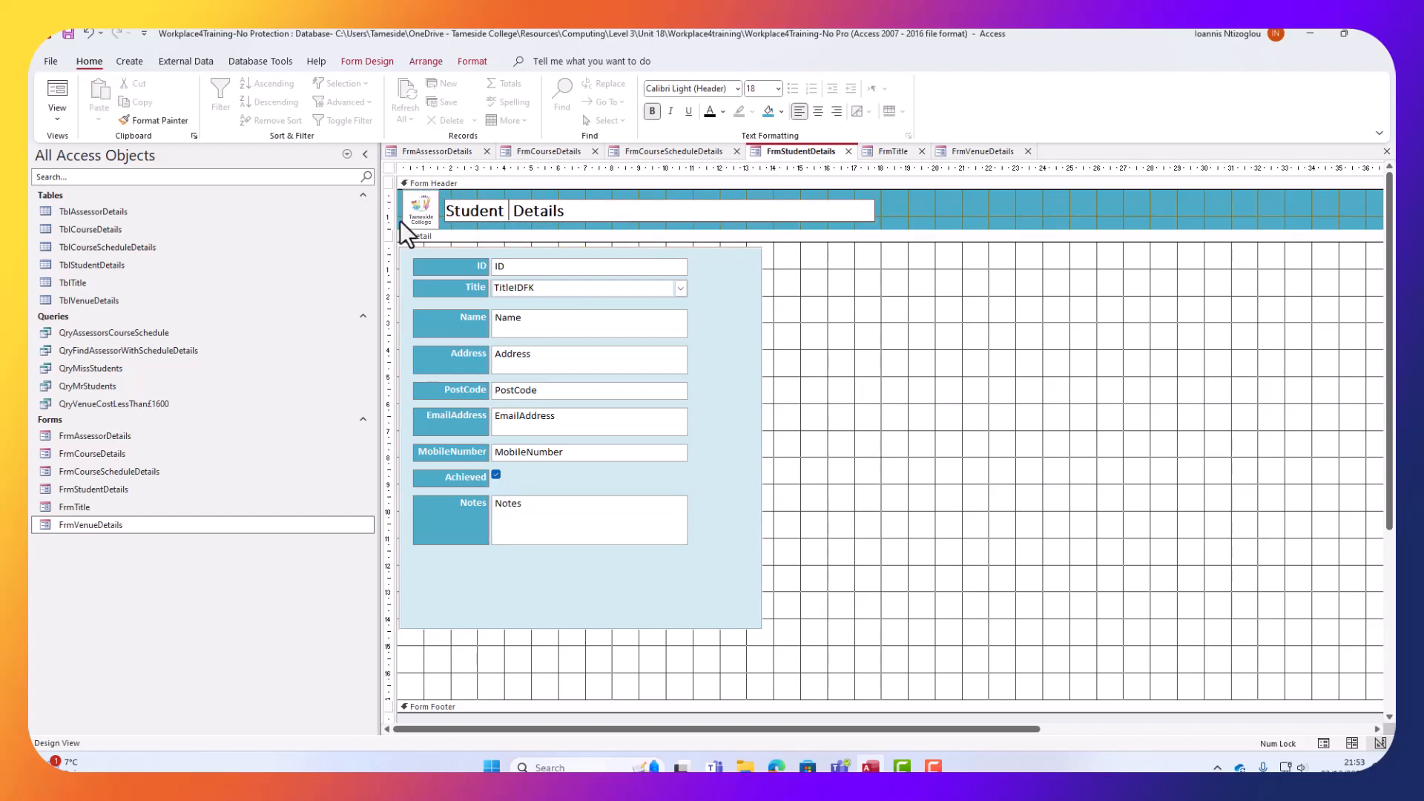
pyautogui.press('BackSpace')
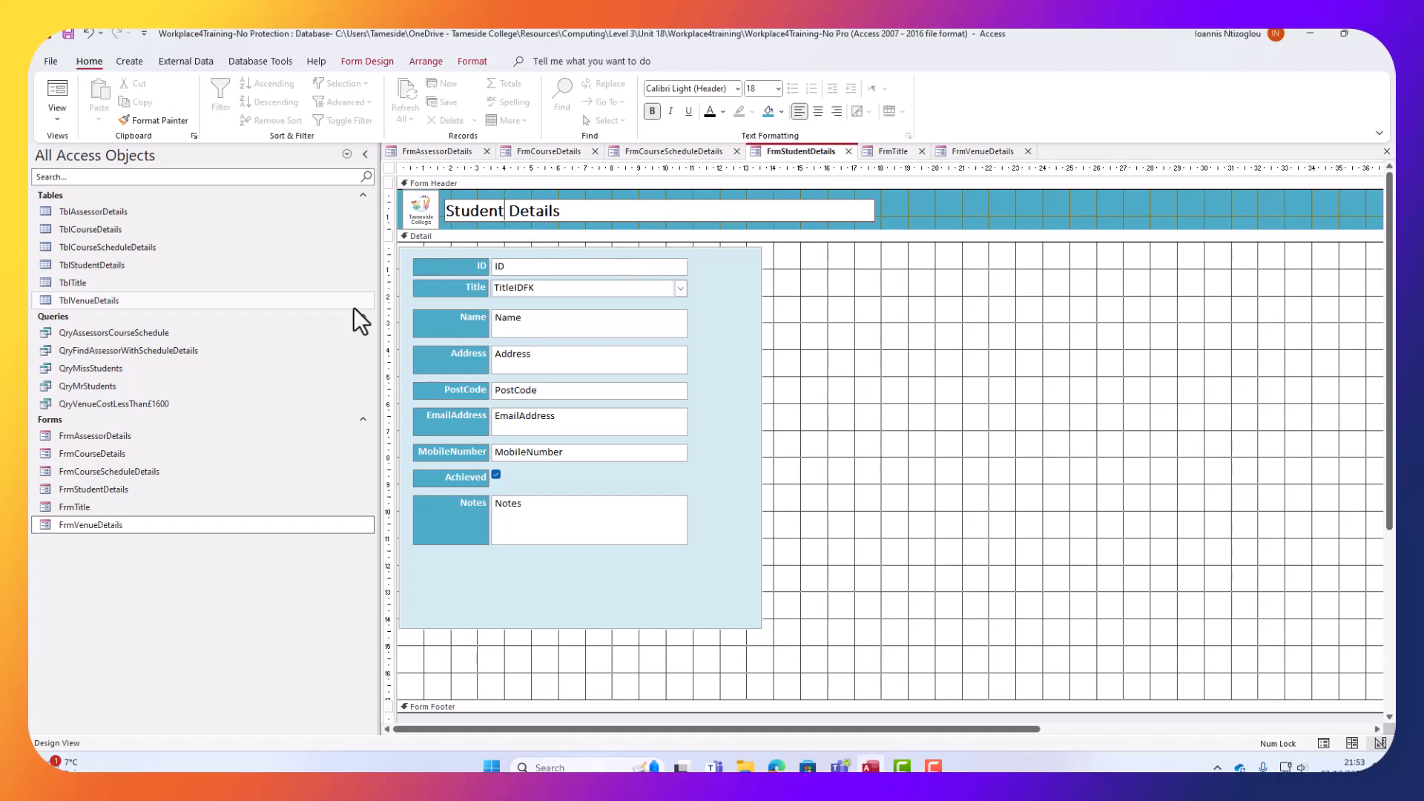
# Run the Student Details form, change the first student's Title to Mrs, then back to Mr.
pyautogui.click(58, 89)
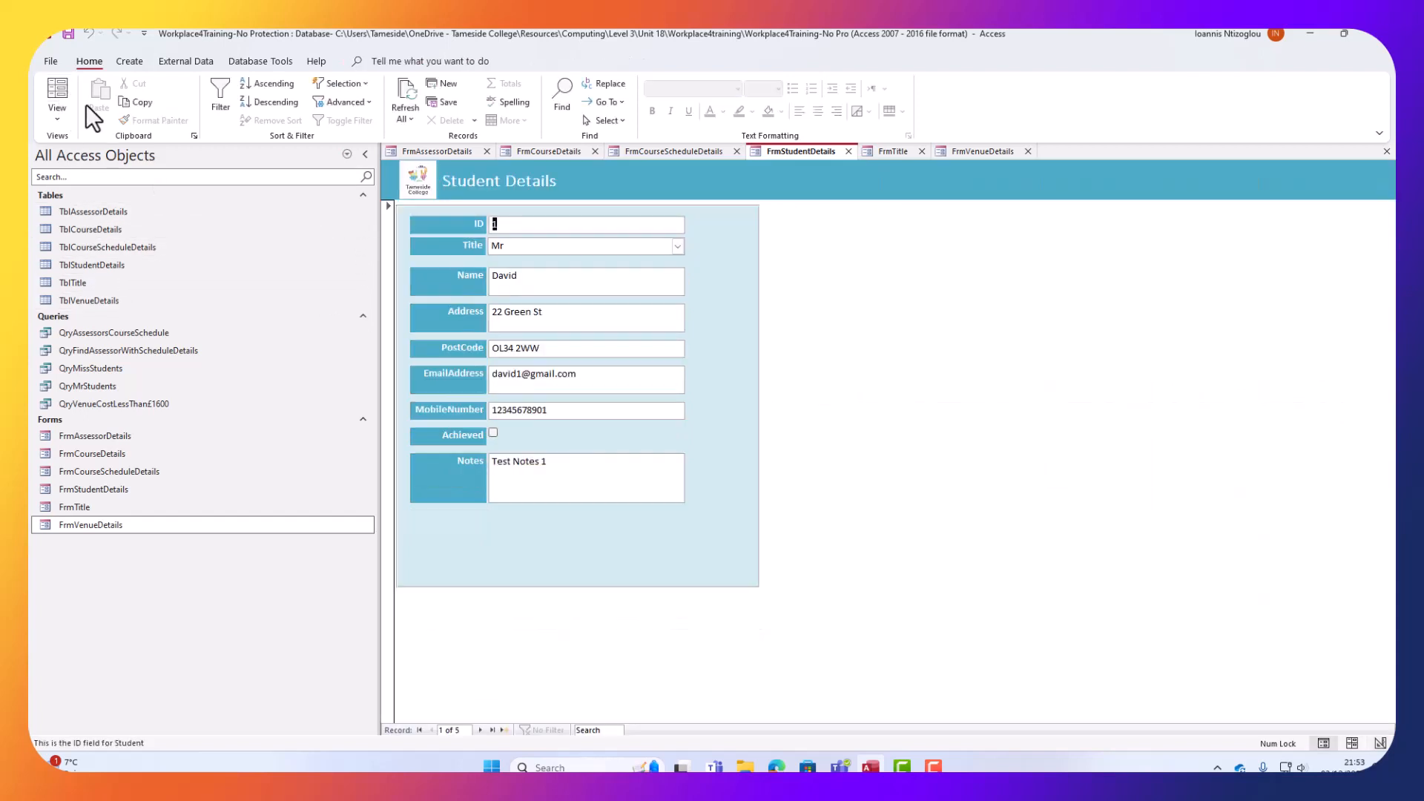
pyautogui.click(677, 247)
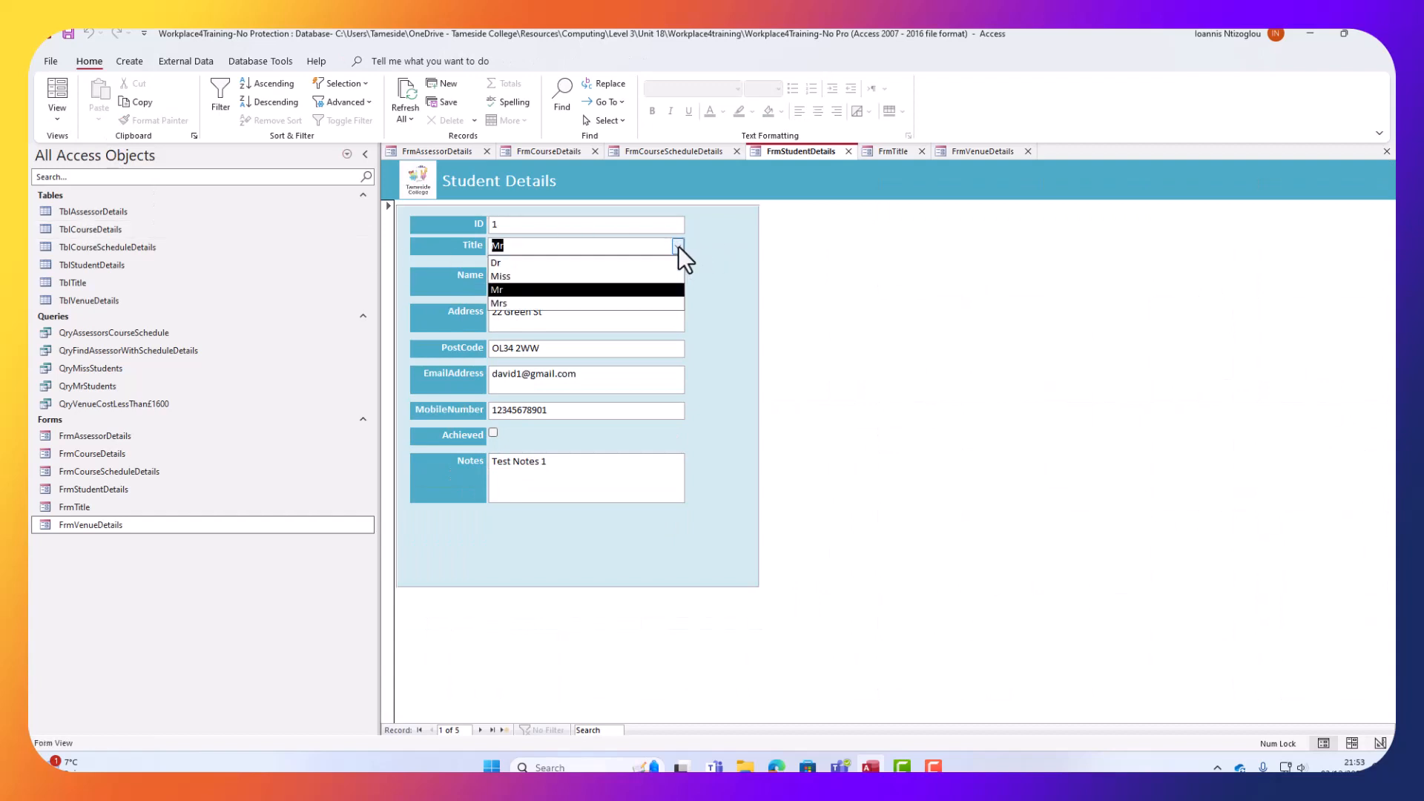
pyautogui.click(605, 303)
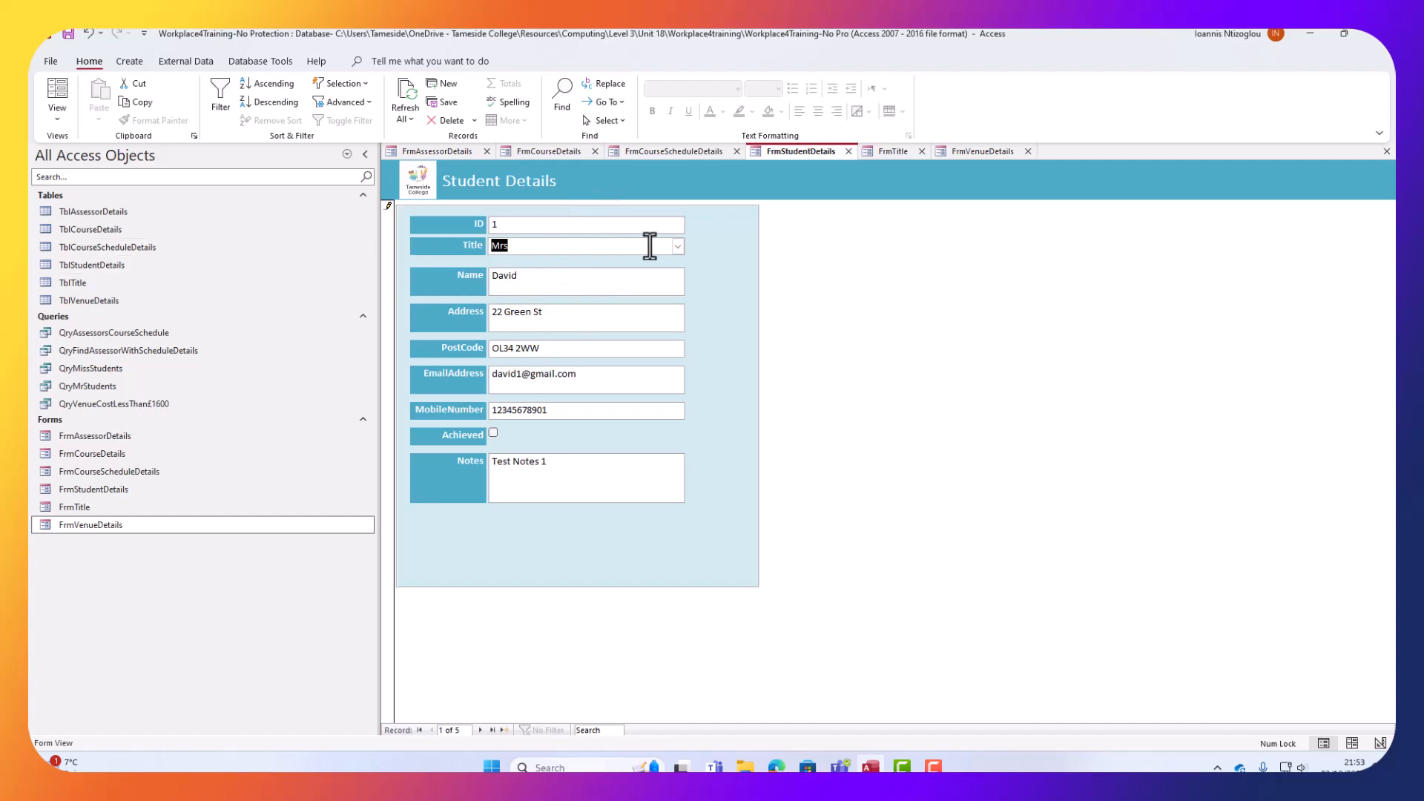
pyautogui.click(677, 247)
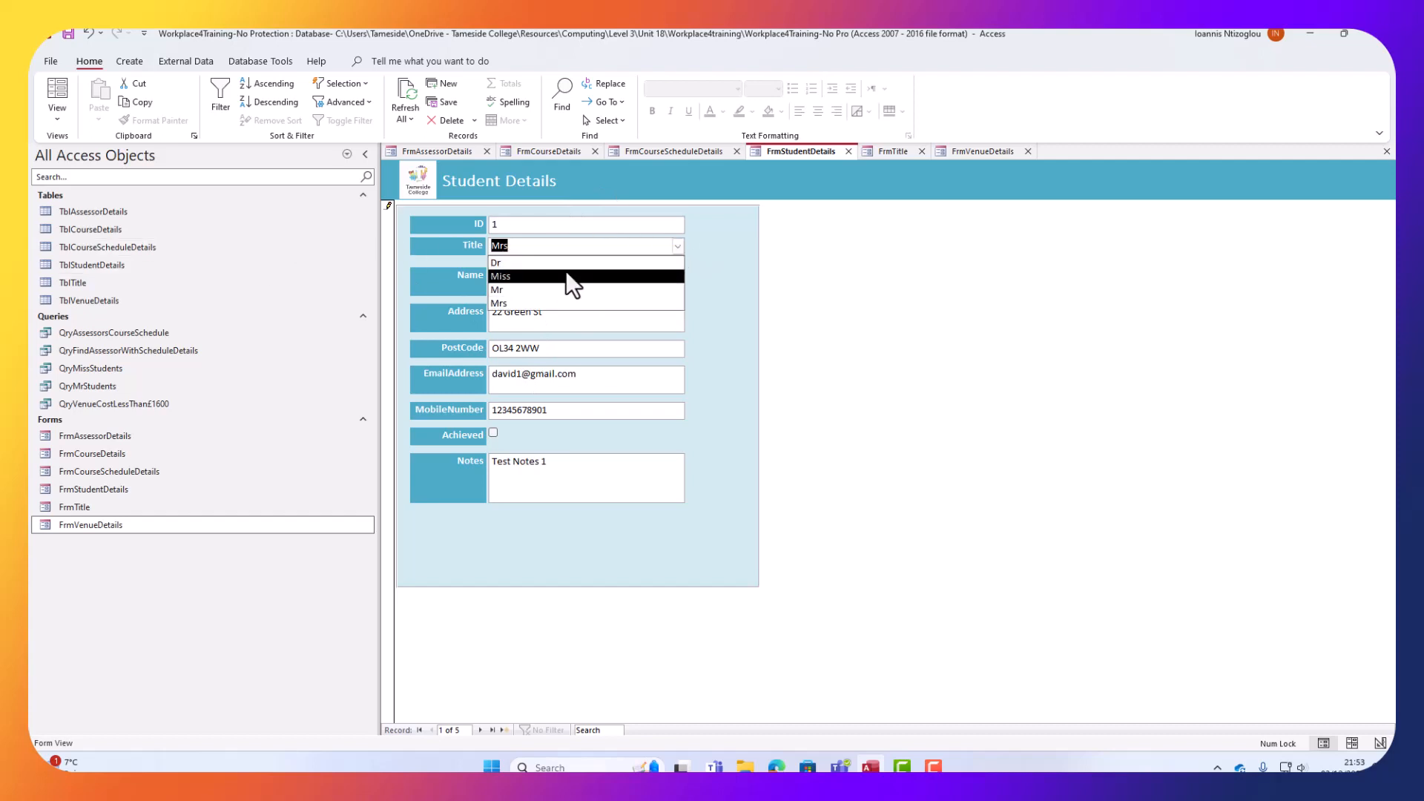
pyautogui.click(571, 290)
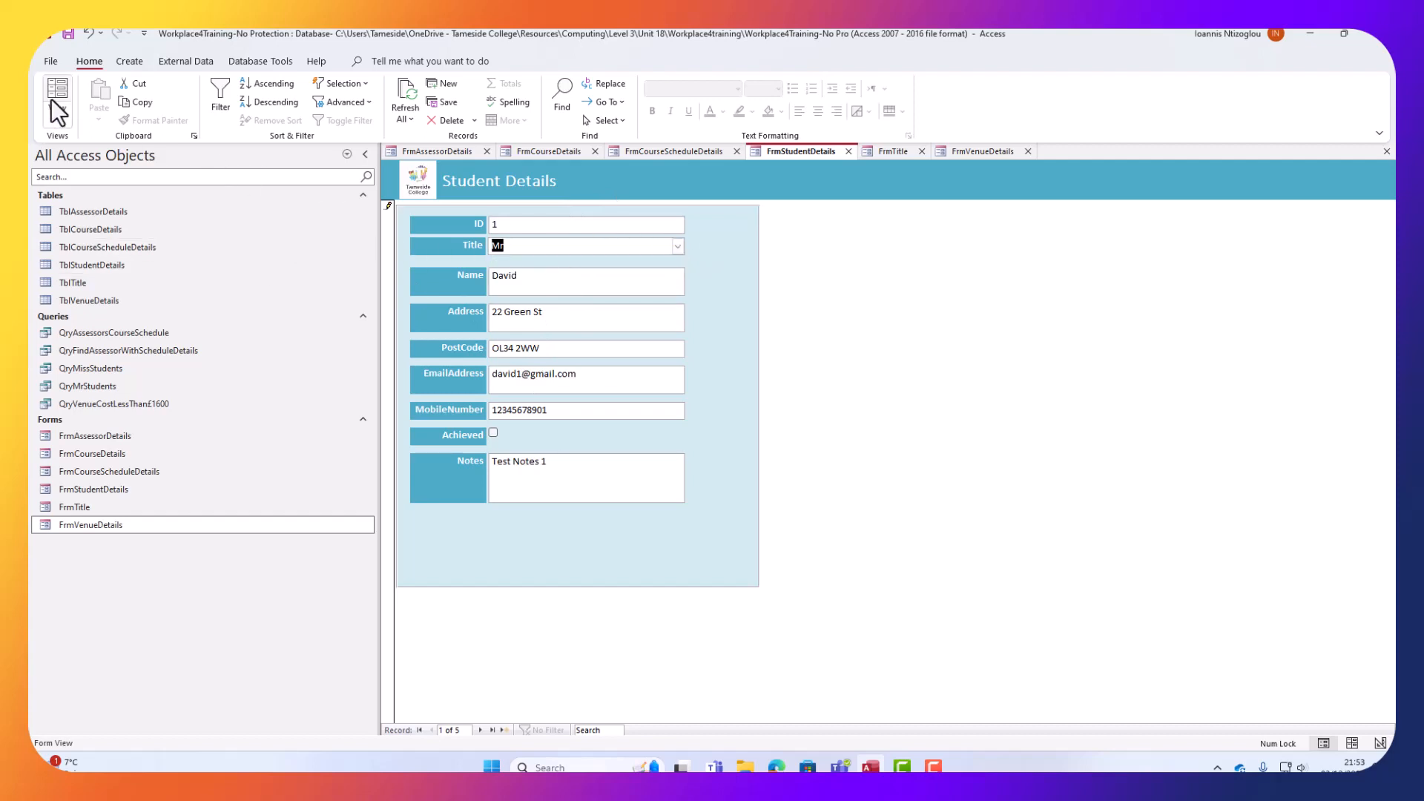
pyautogui.click(709, 151)
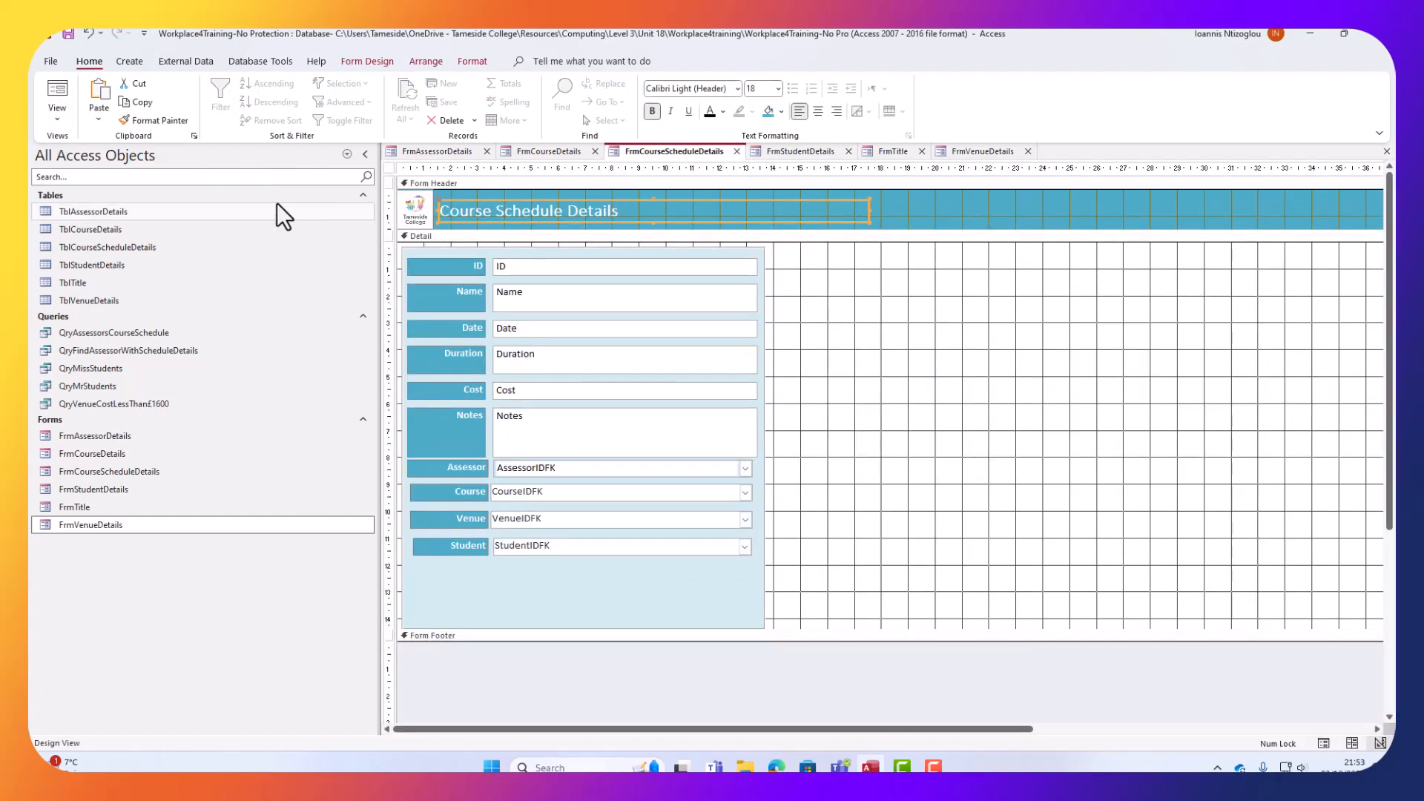
# Run the Course Schedule, Course Details and Assessor Details forms in Form View.
pyautogui.click(57, 95)
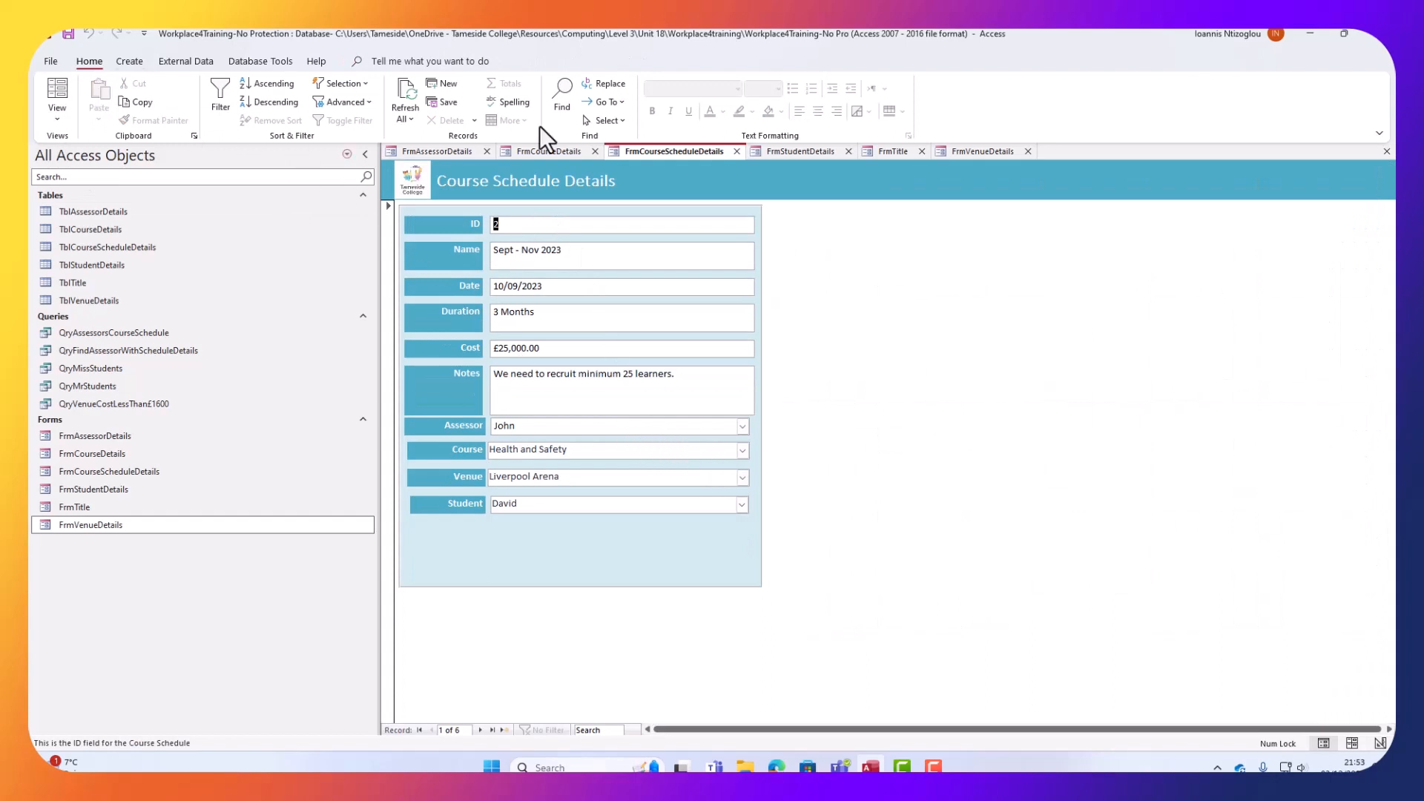
pyautogui.click(533, 152)
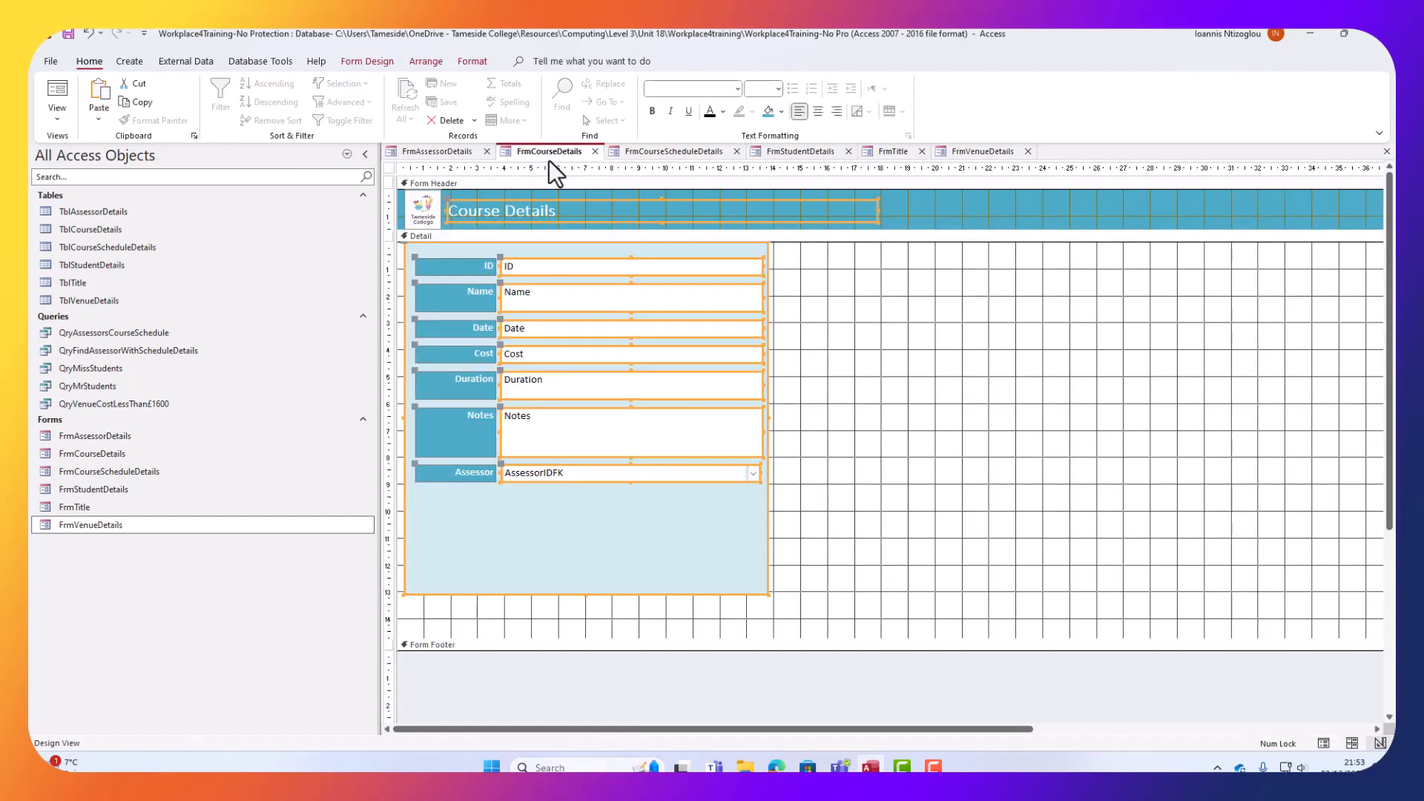
pyautogui.click(61, 95)
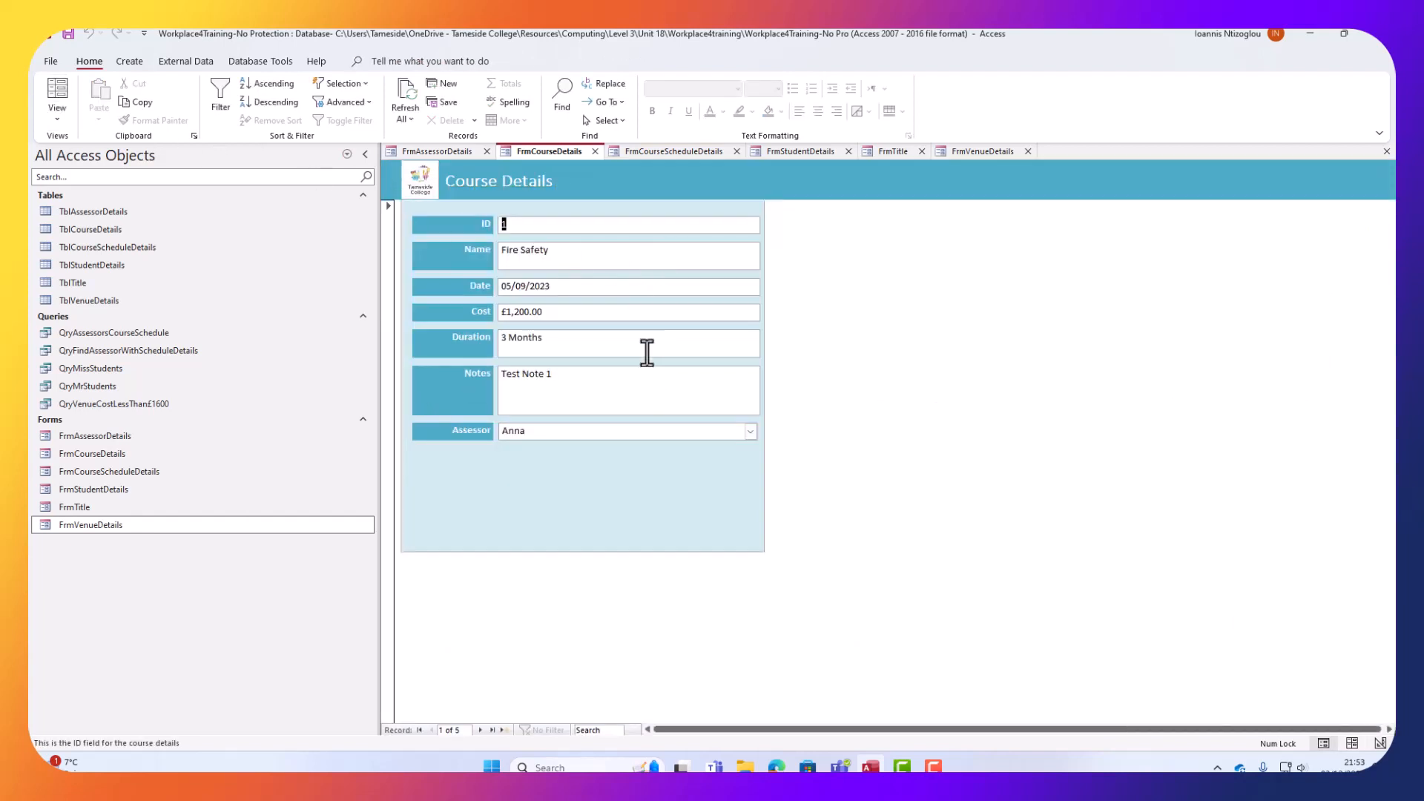
pyautogui.click(453, 153)
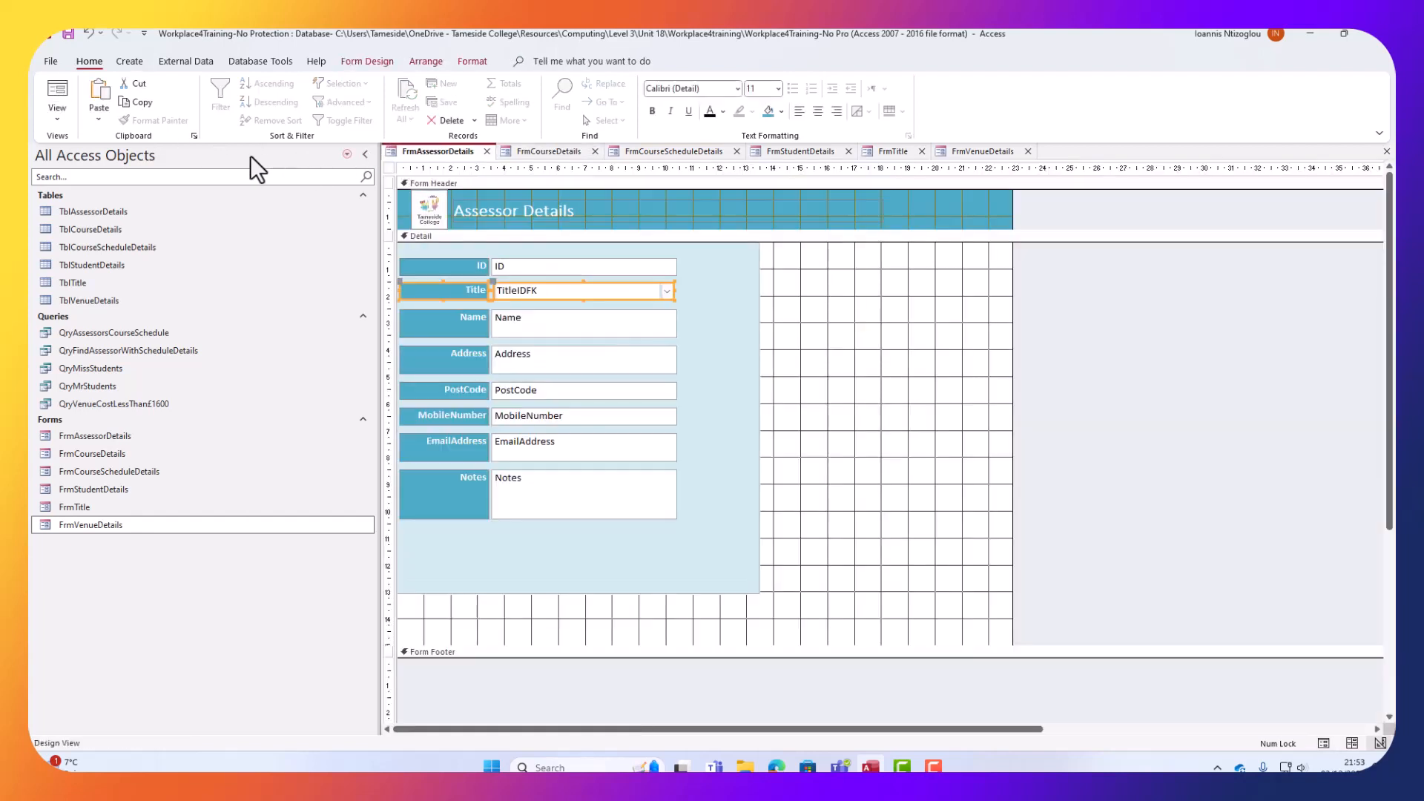
pyautogui.click(57, 95)
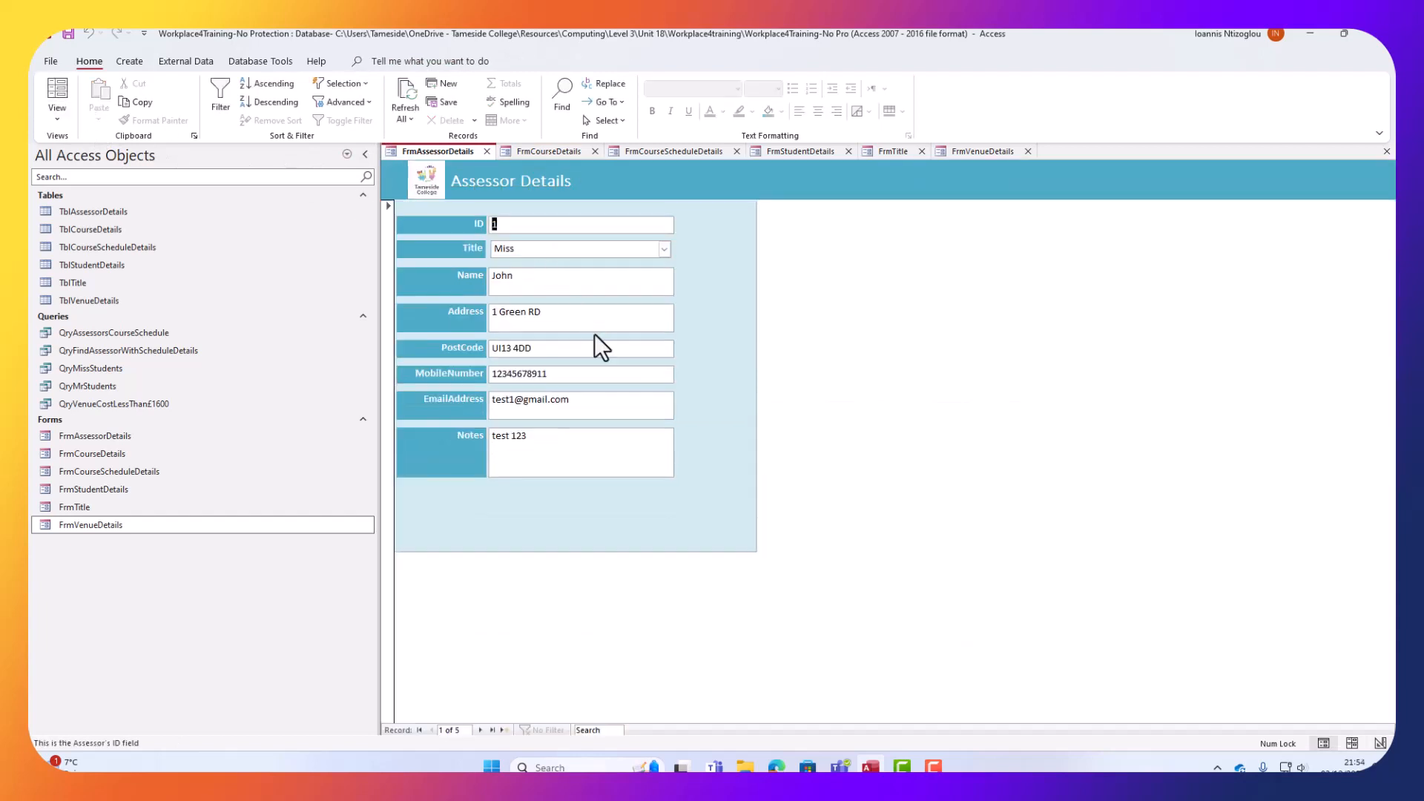
# Cycle through all the form tabs and return to FrmAssessorDetails.
pyautogui.click(542, 152)
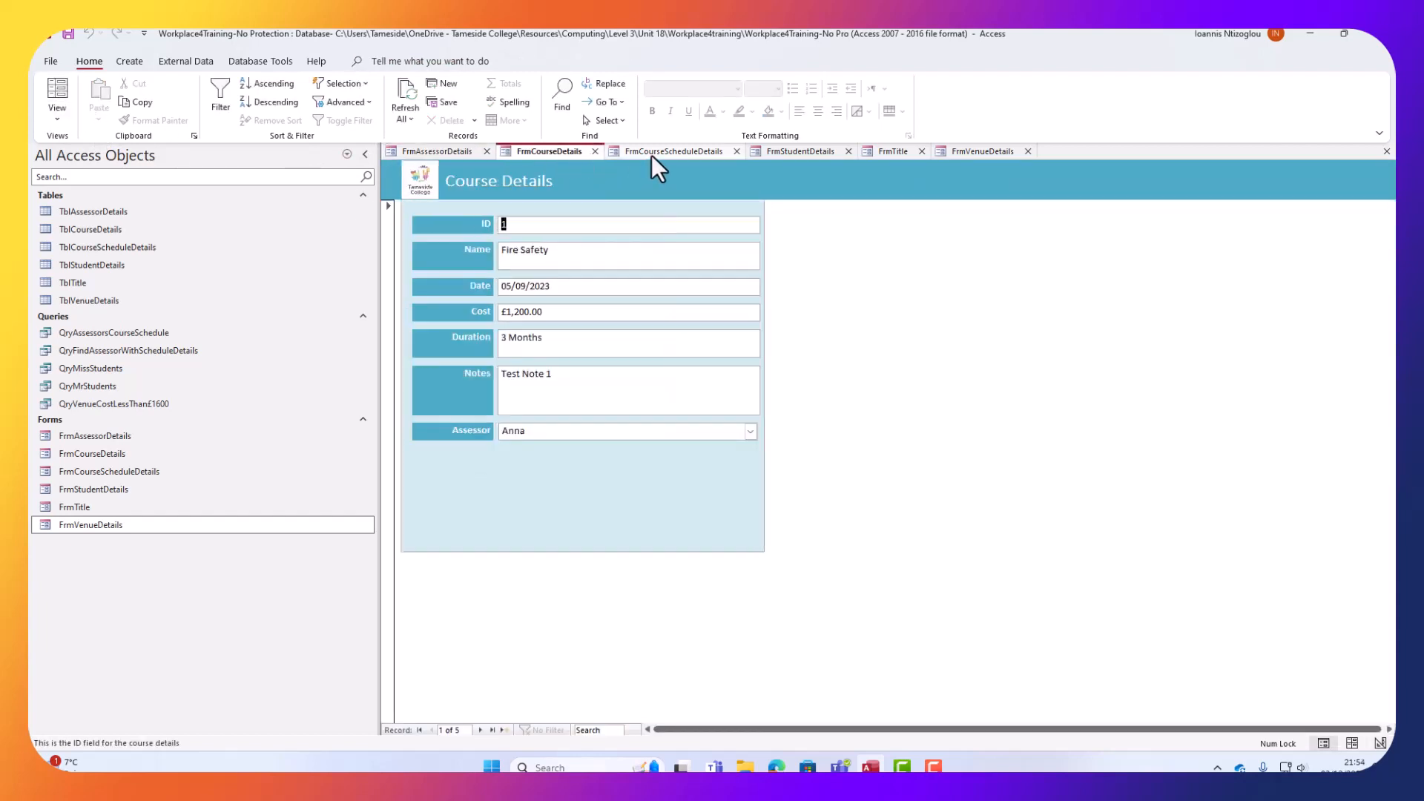
pyautogui.click(671, 152)
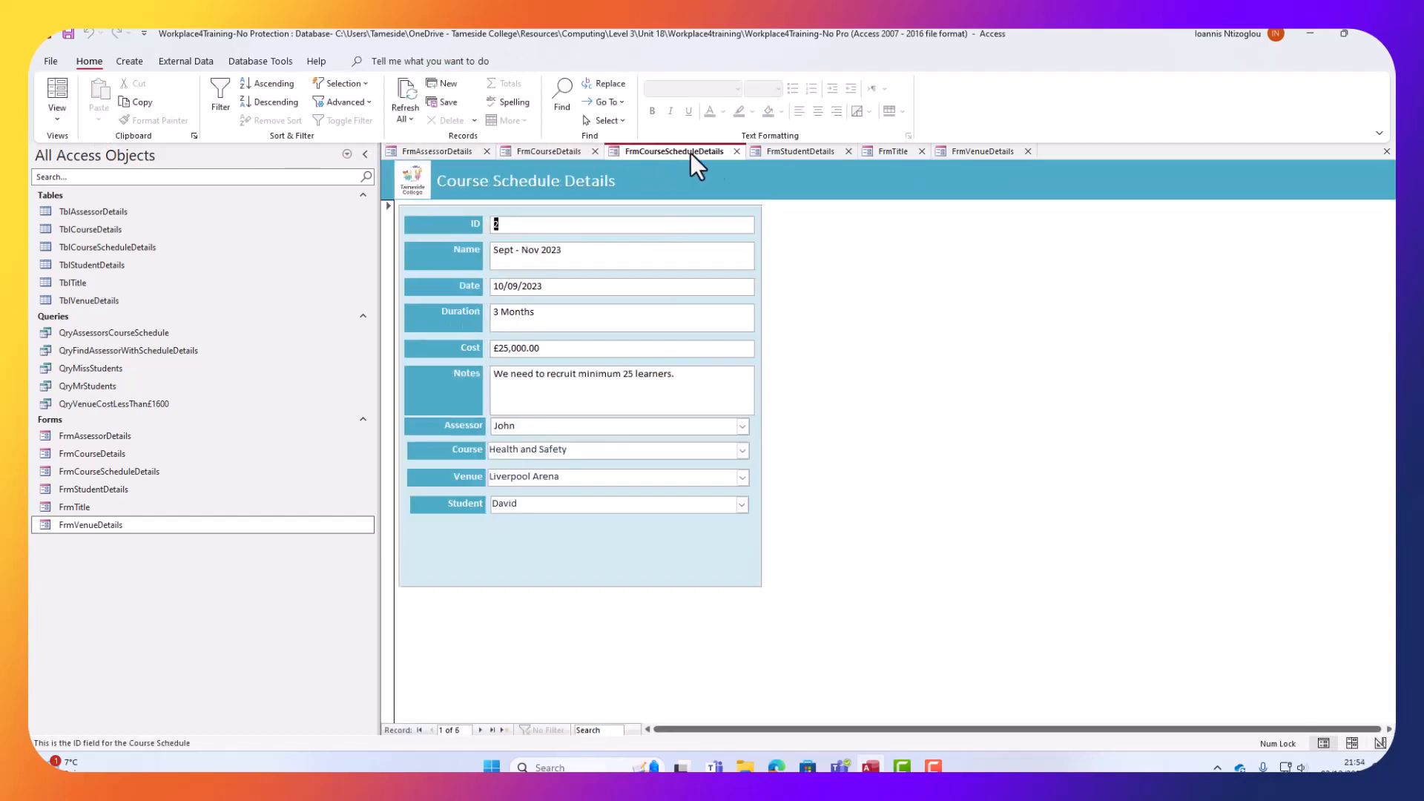
pyautogui.click(818, 149)
pyautogui.click(899, 150)
pyautogui.click(966, 154)
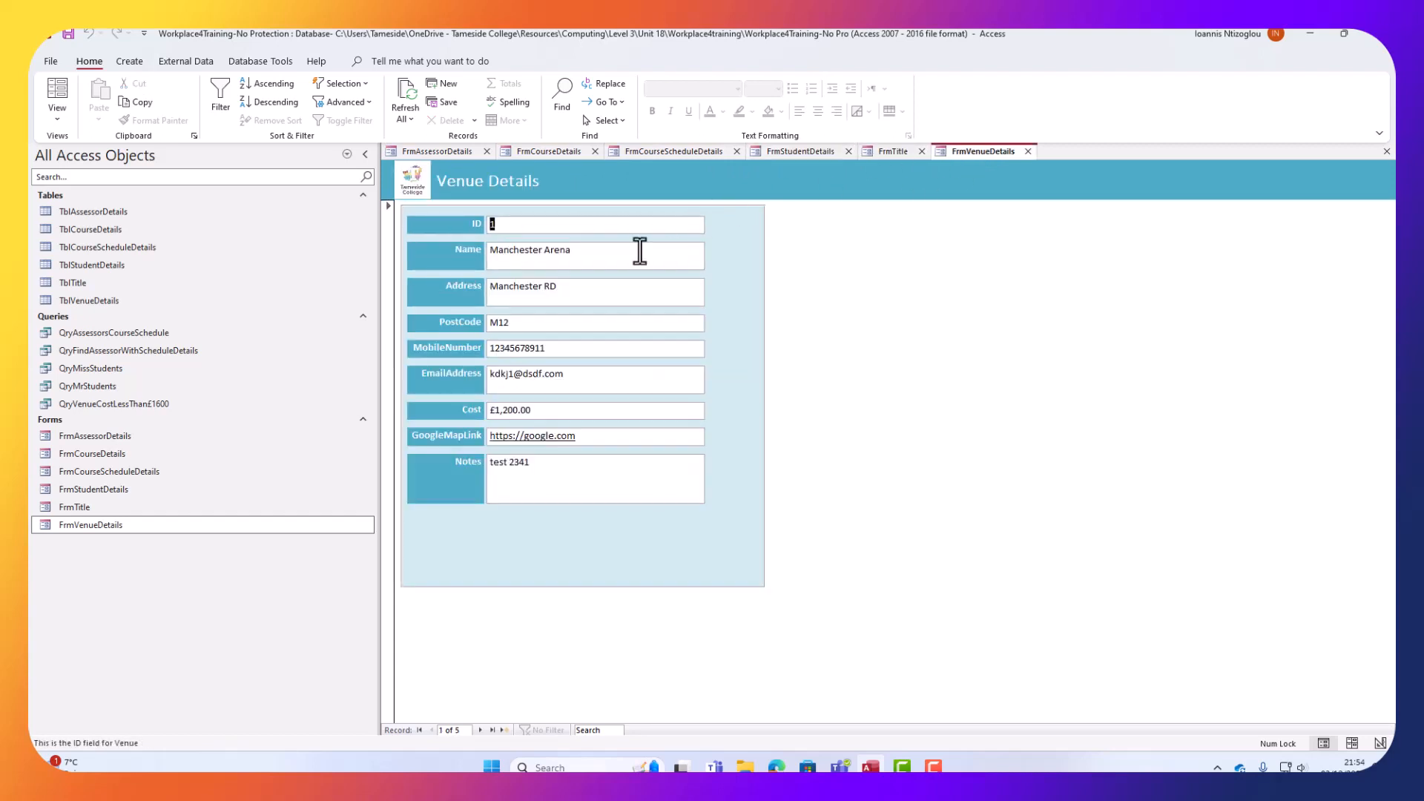
pyautogui.click(426, 149)
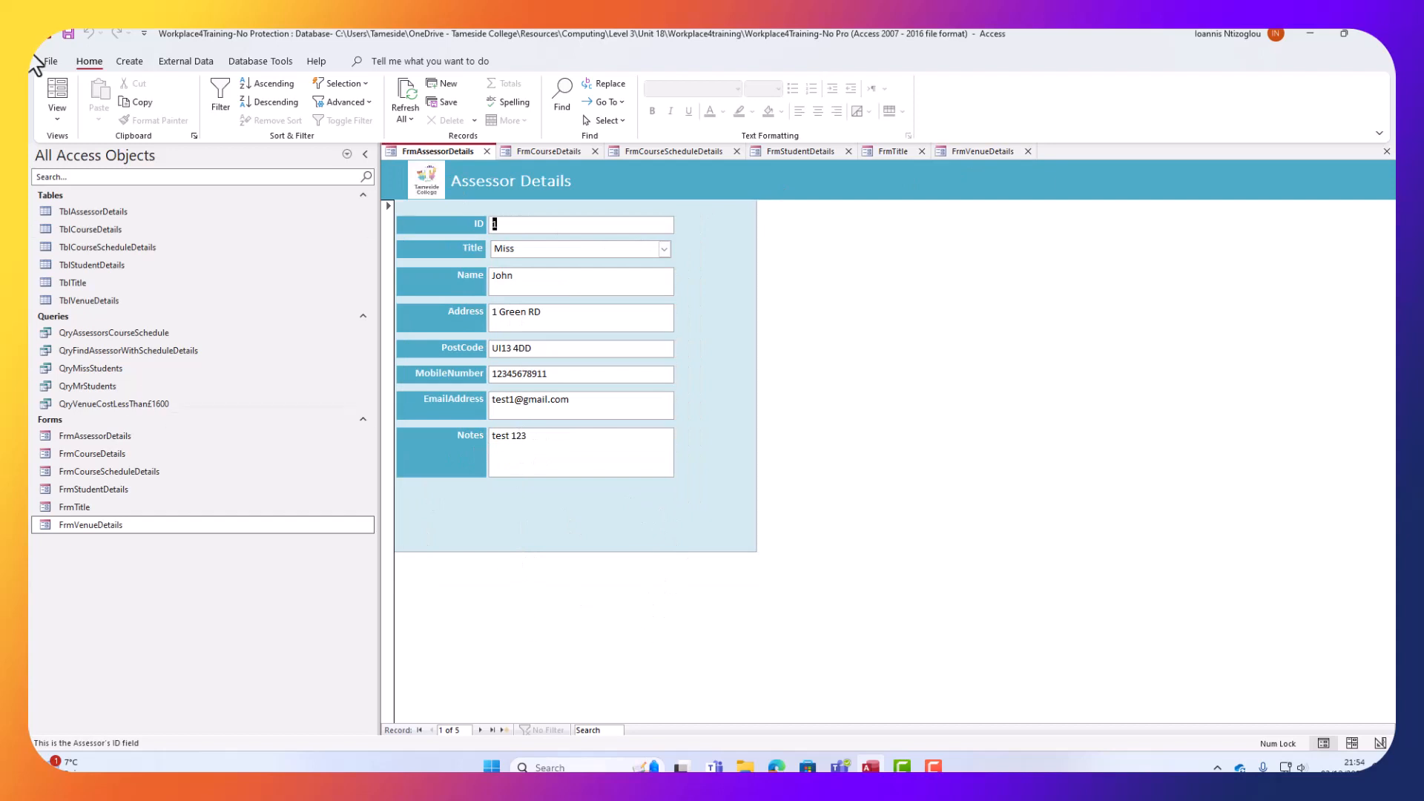
pyautogui.click(58, 118)
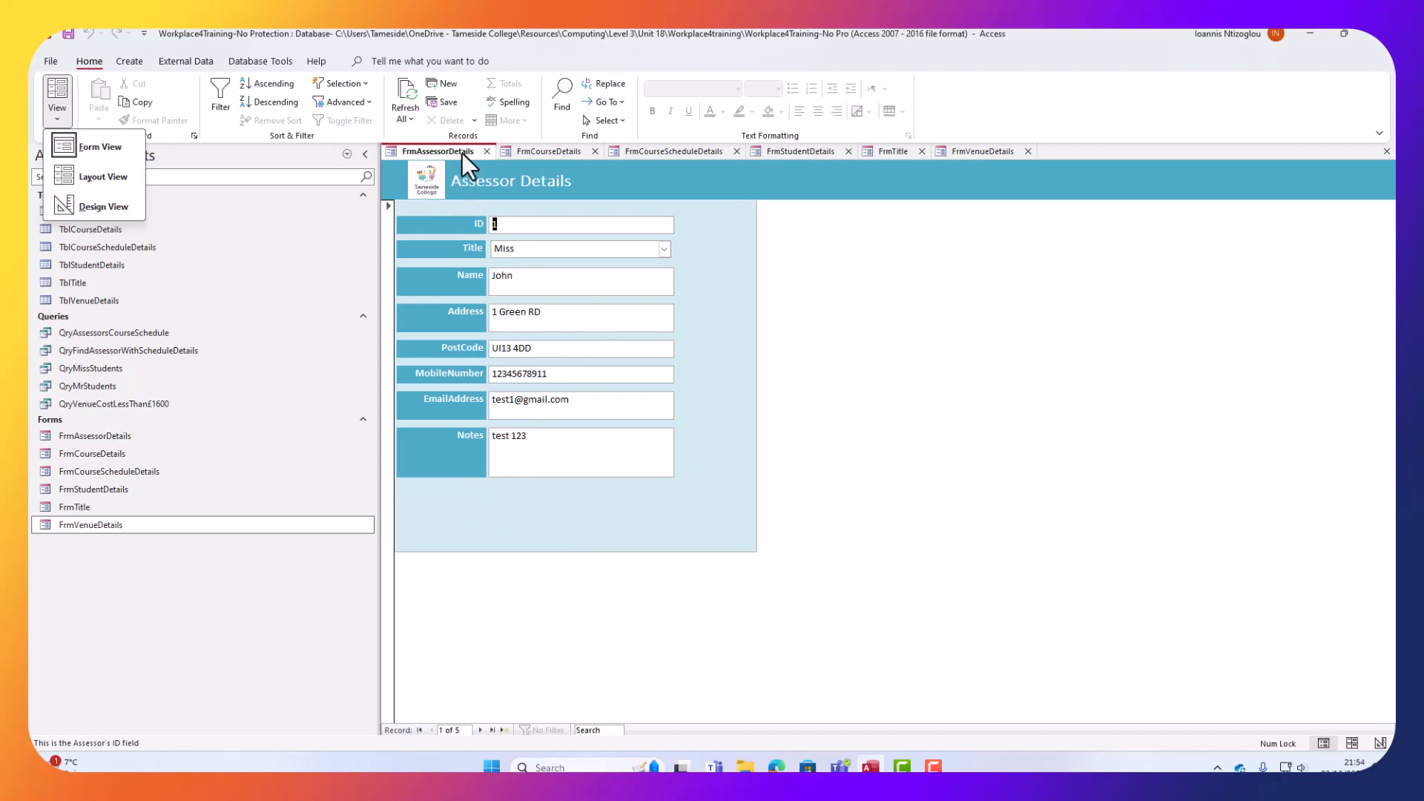
# In Design View, add a Record Navigation 'Go To First Record' button under Notes and enlarge it.
pyautogui.click(96, 208)
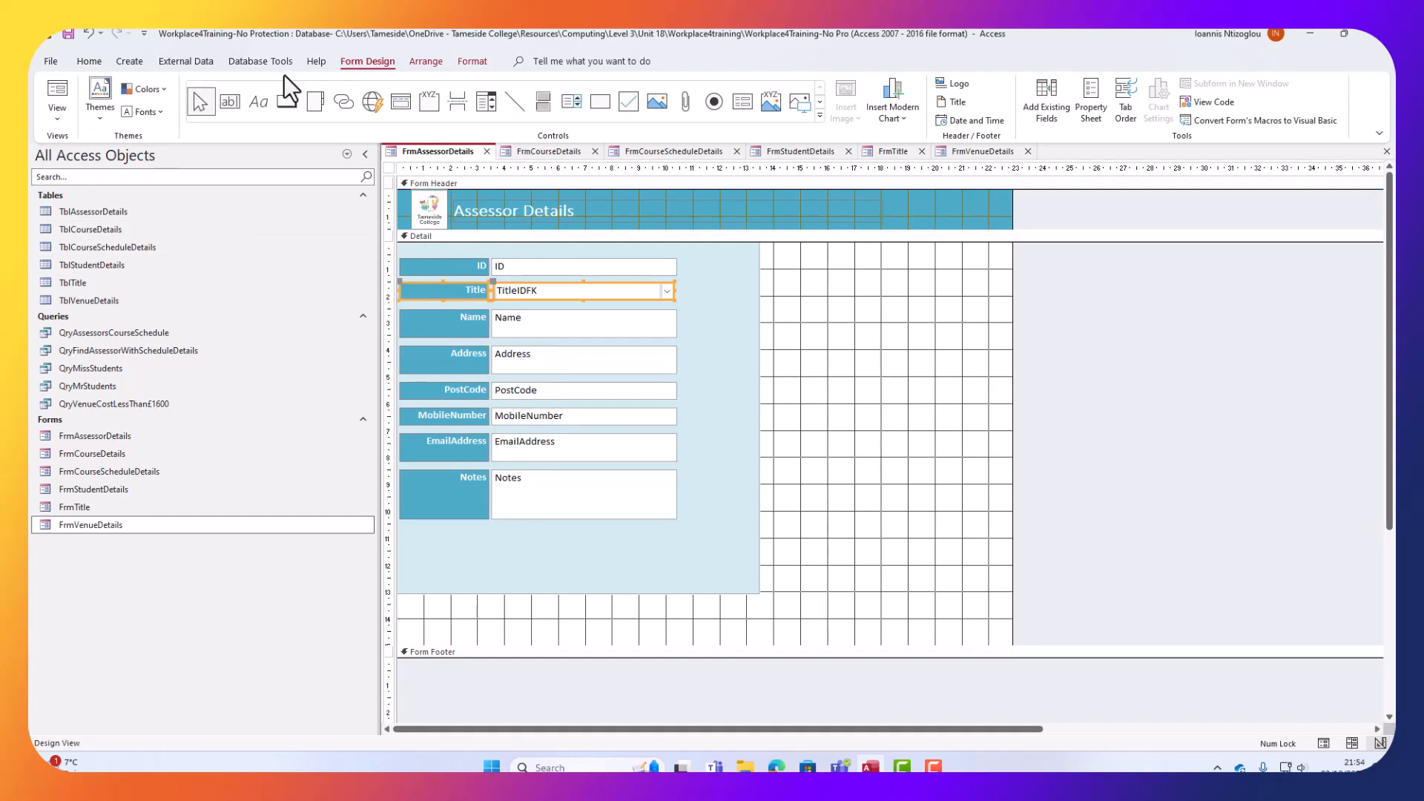
pyautogui.click(292, 107)
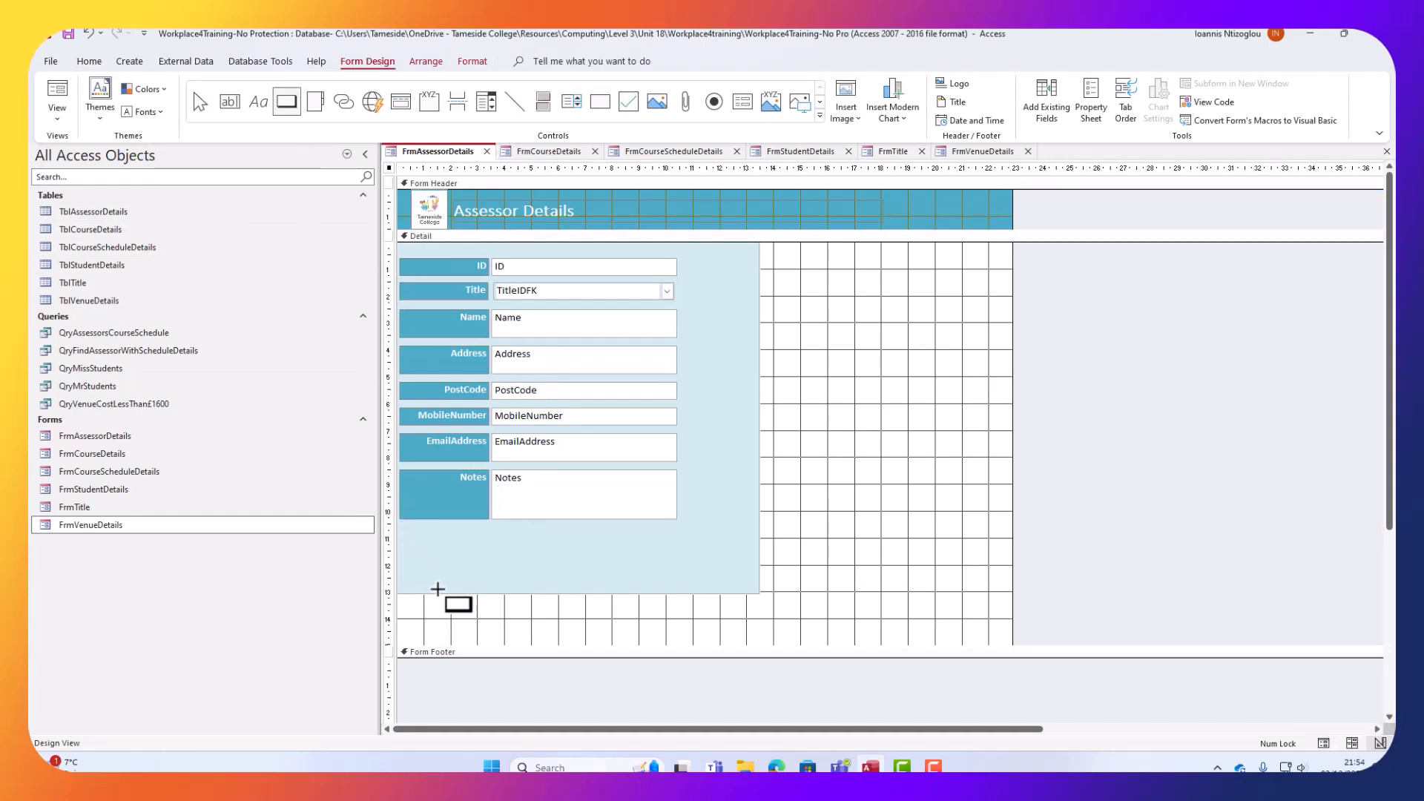
pyautogui.click(487, 527)
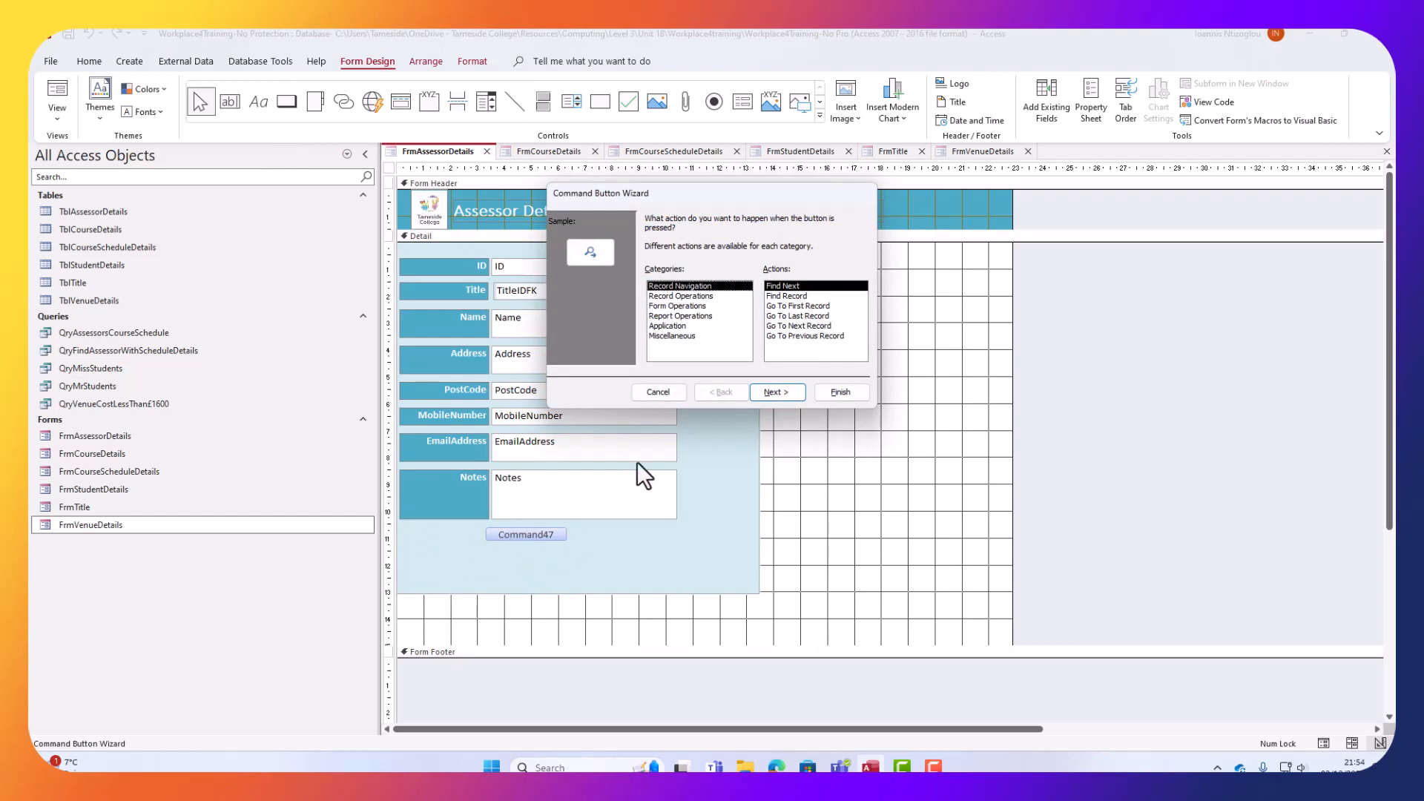
pyautogui.click(796, 307)
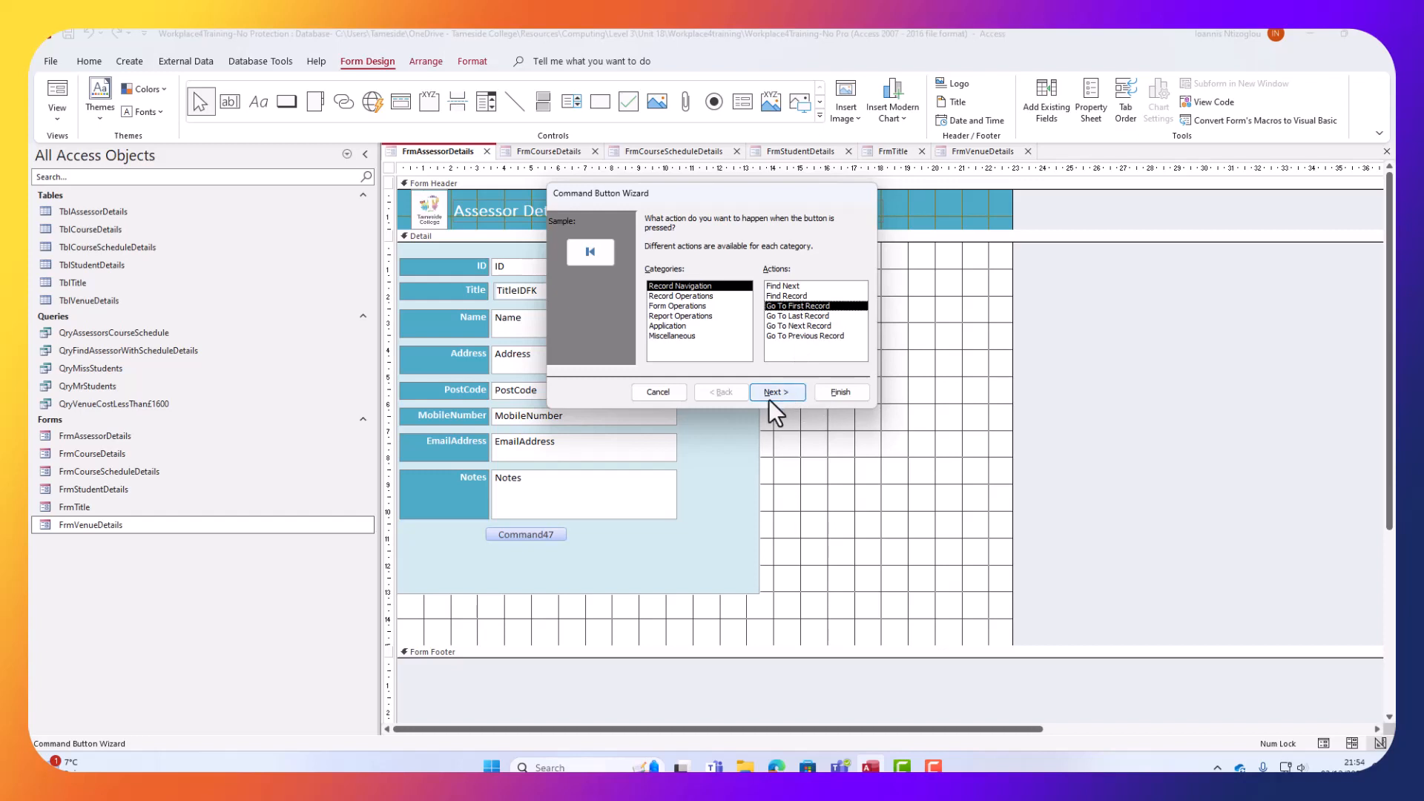
pyautogui.click(852, 394)
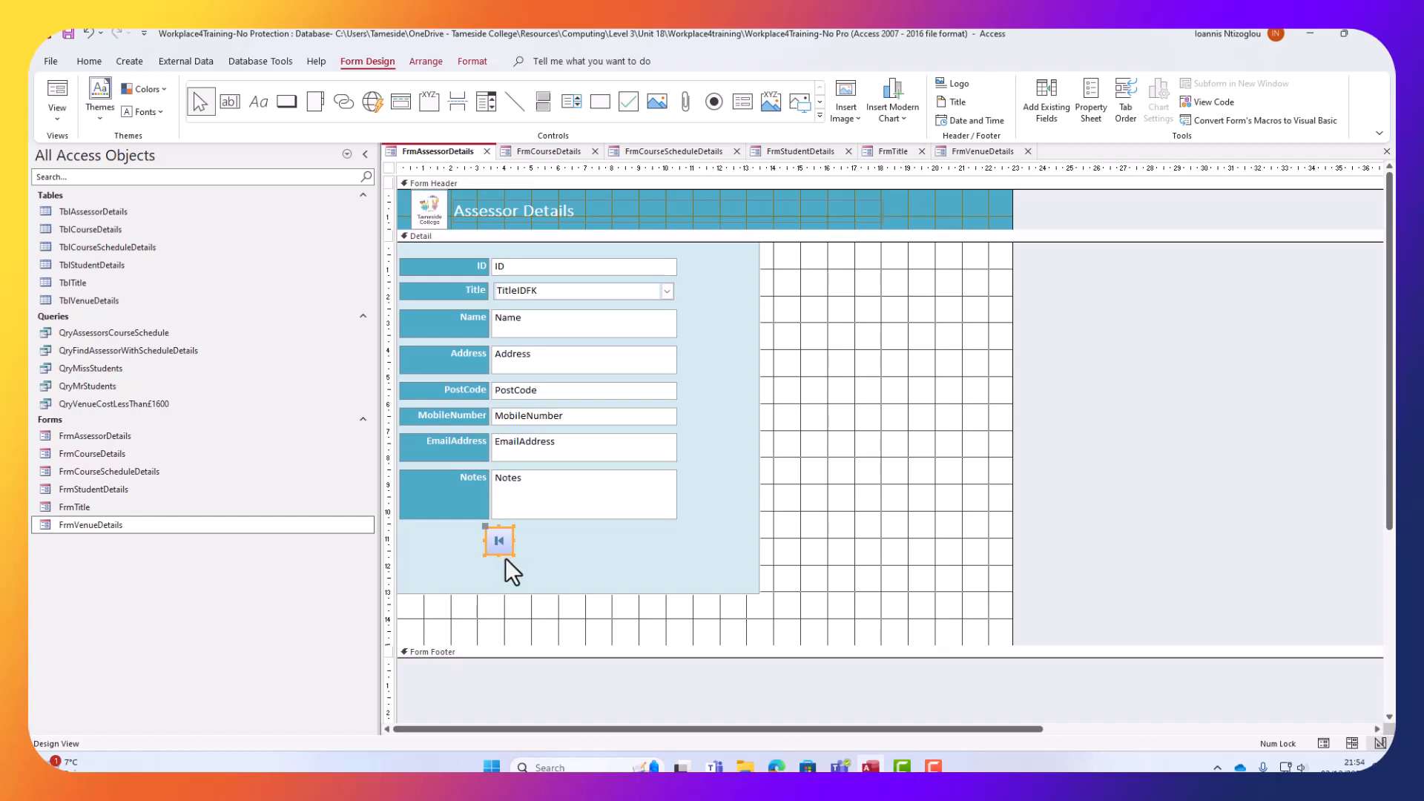
pyautogui.moveTo(512, 553); pyautogui.dragTo(530, 570)
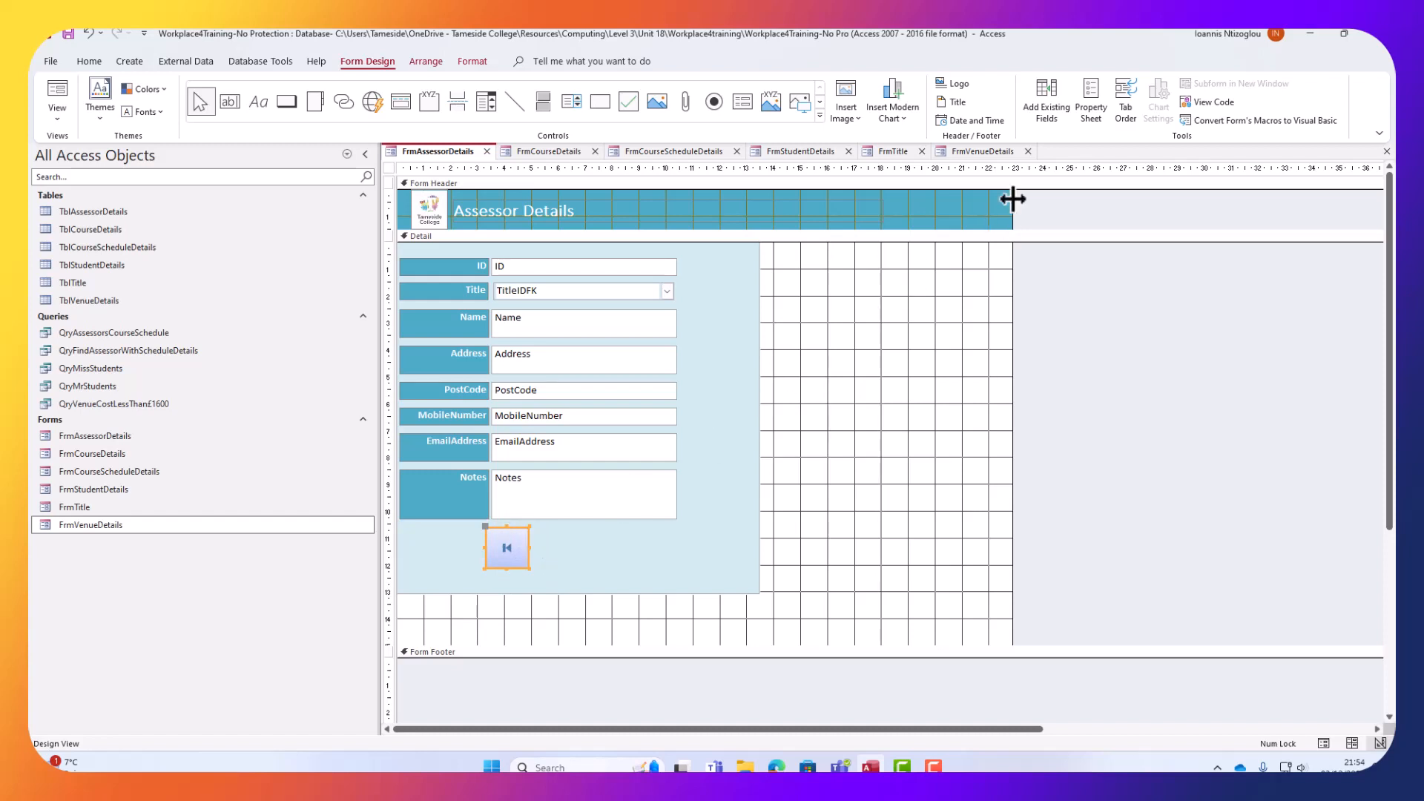
# Set the first-record button's Width and Height to 2cm in its properties.
pyautogui.click(1097, 88)
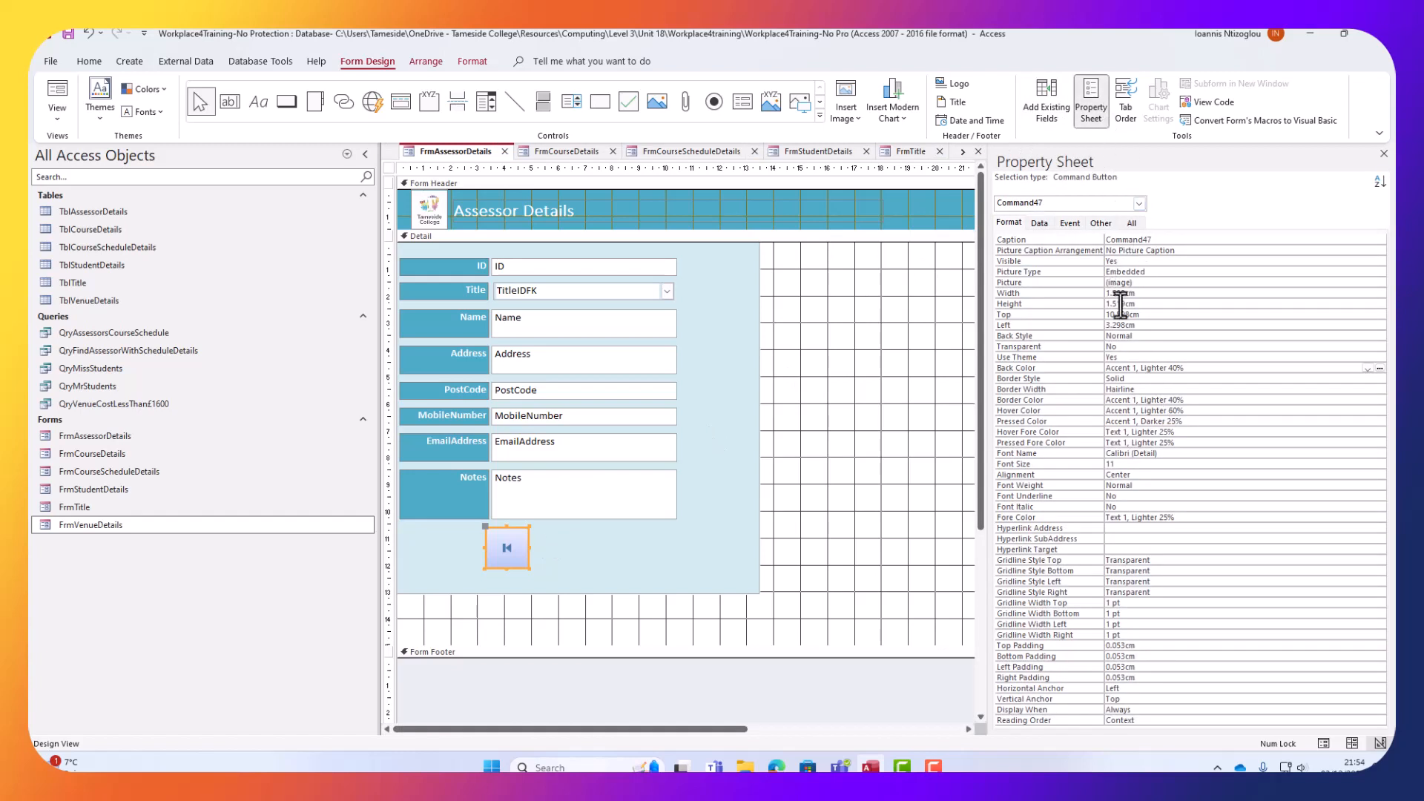
pyautogui.click(1158, 293)
pyautogui.moveTo(1158, 293); pyautogui.dragTo(953, 294)
pyautogui.write('2')
pyautogui.click(1149, 305)
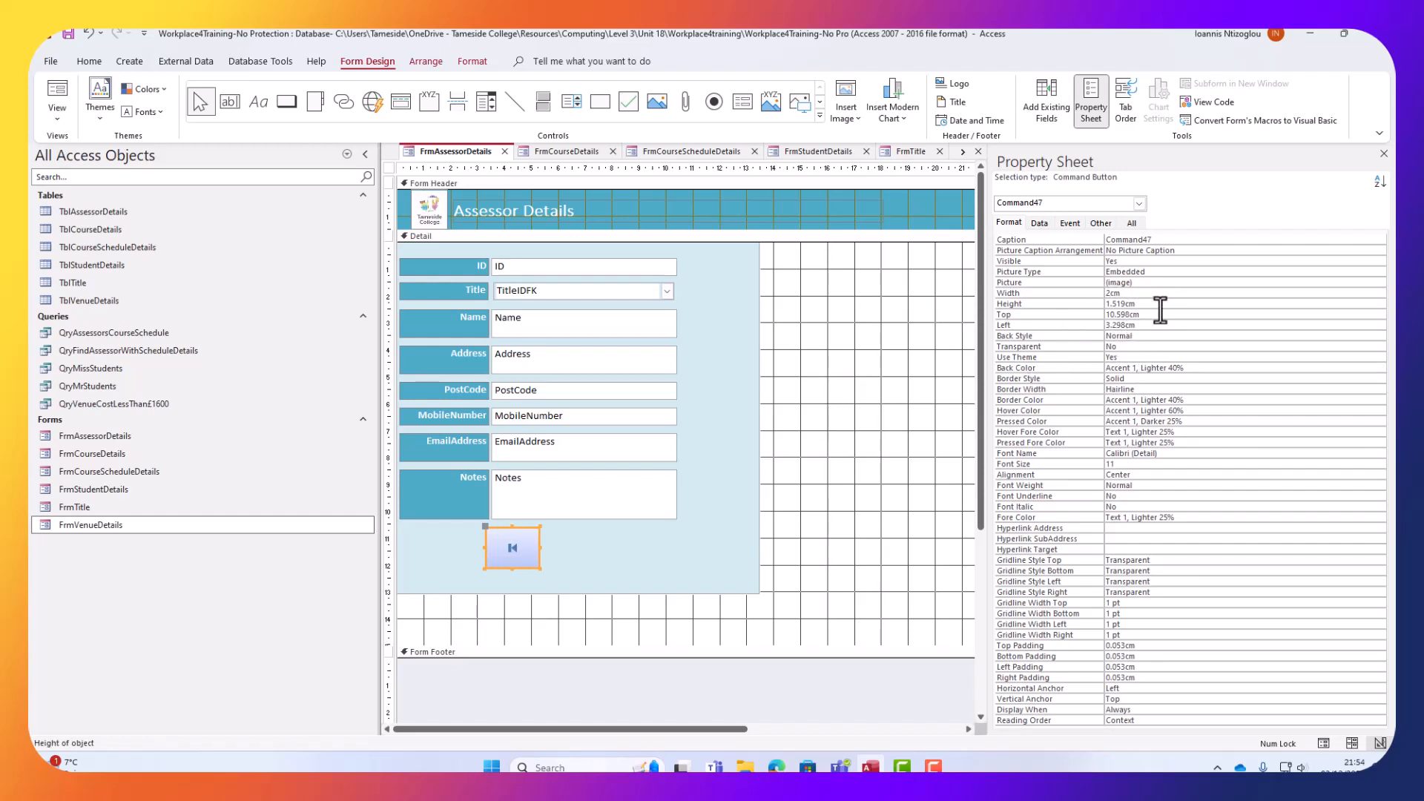
pyautogui.moveTo(1158, 304); pyautogui.dragTo(1067, 306)
pyautogui.write('2')
pyautogui.click(635, 544)
# Give the first-record button a new shape, a theme style and a teal blue fill.
pyautogui.click(500, 553)
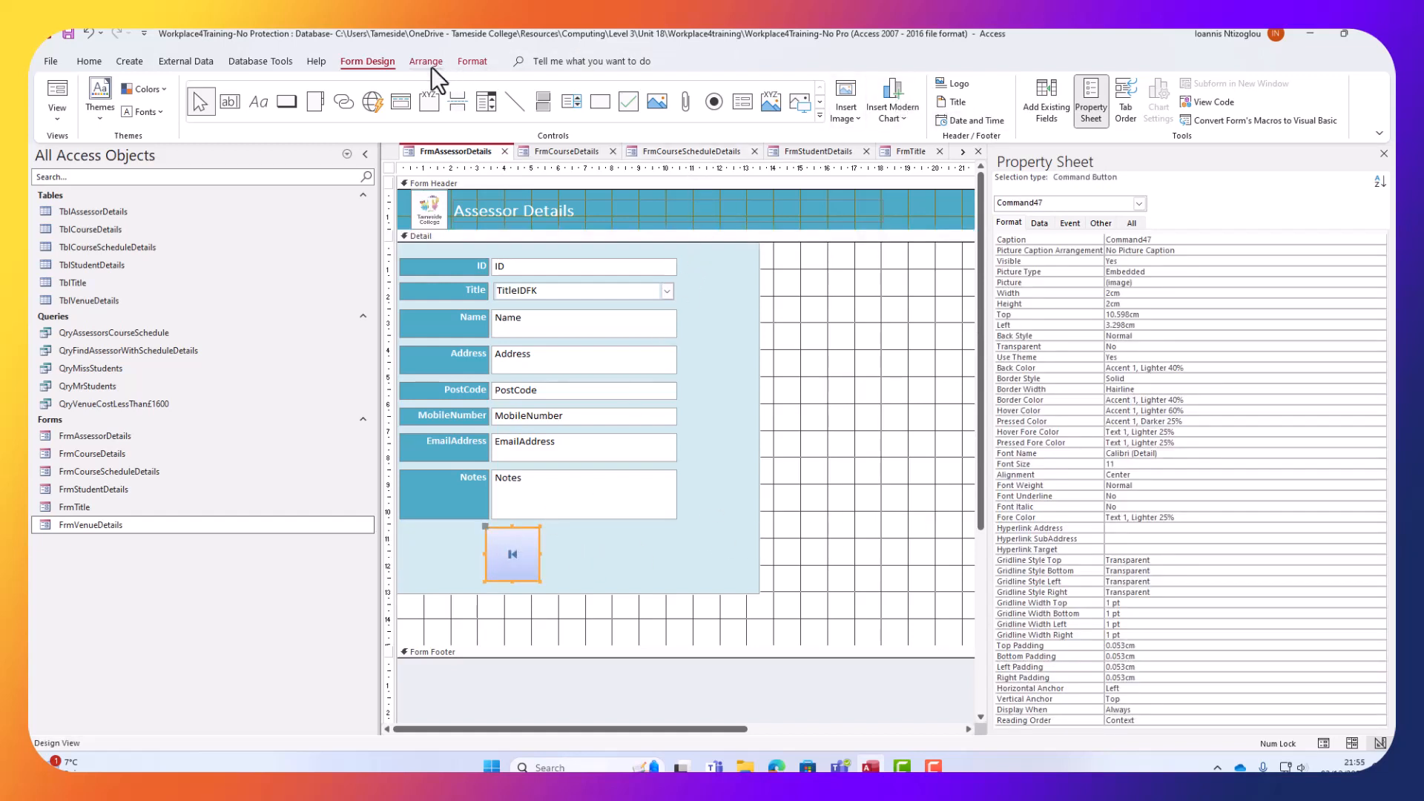
pyautogui.click(475, 60)
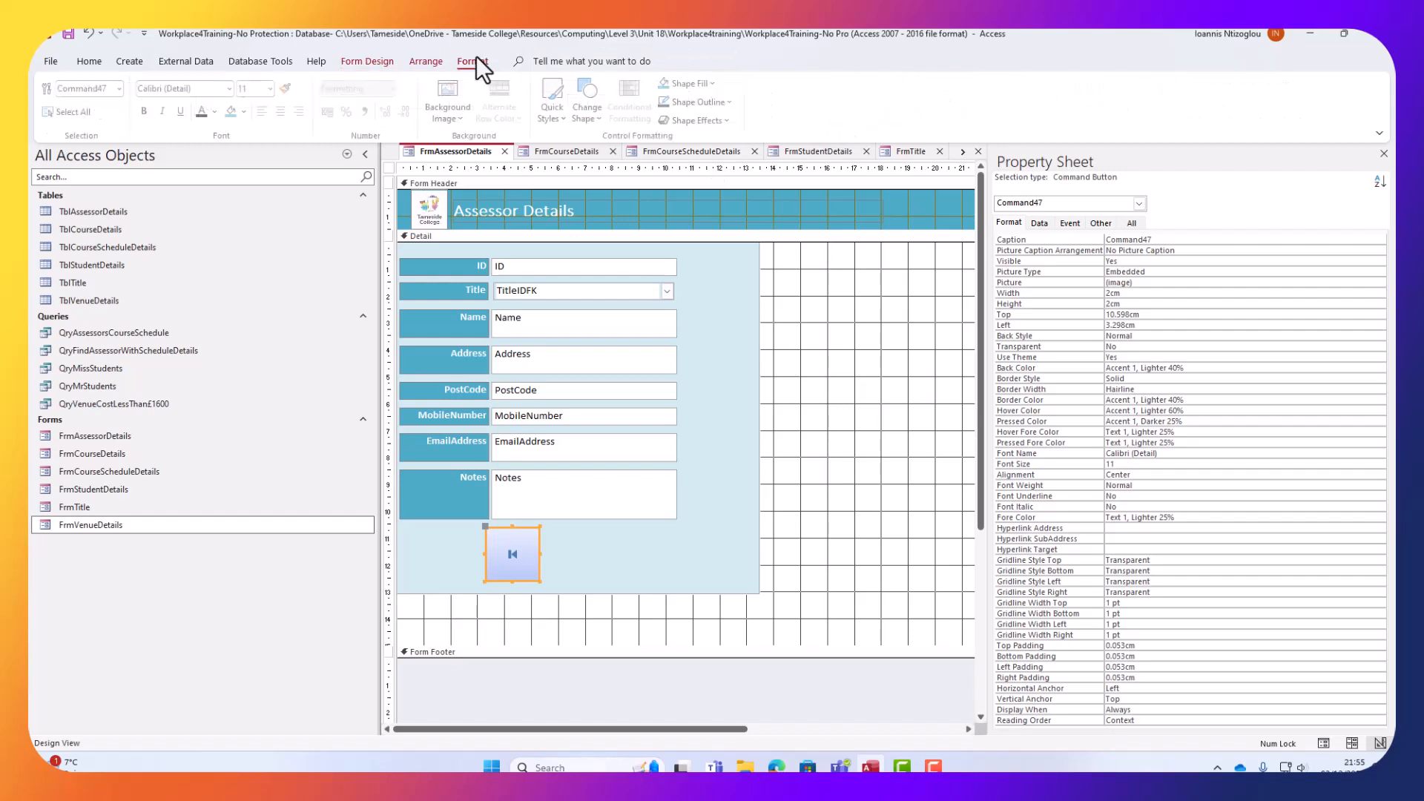
pyautogui.click(592, 118)
pyautogui.click(648, 173)
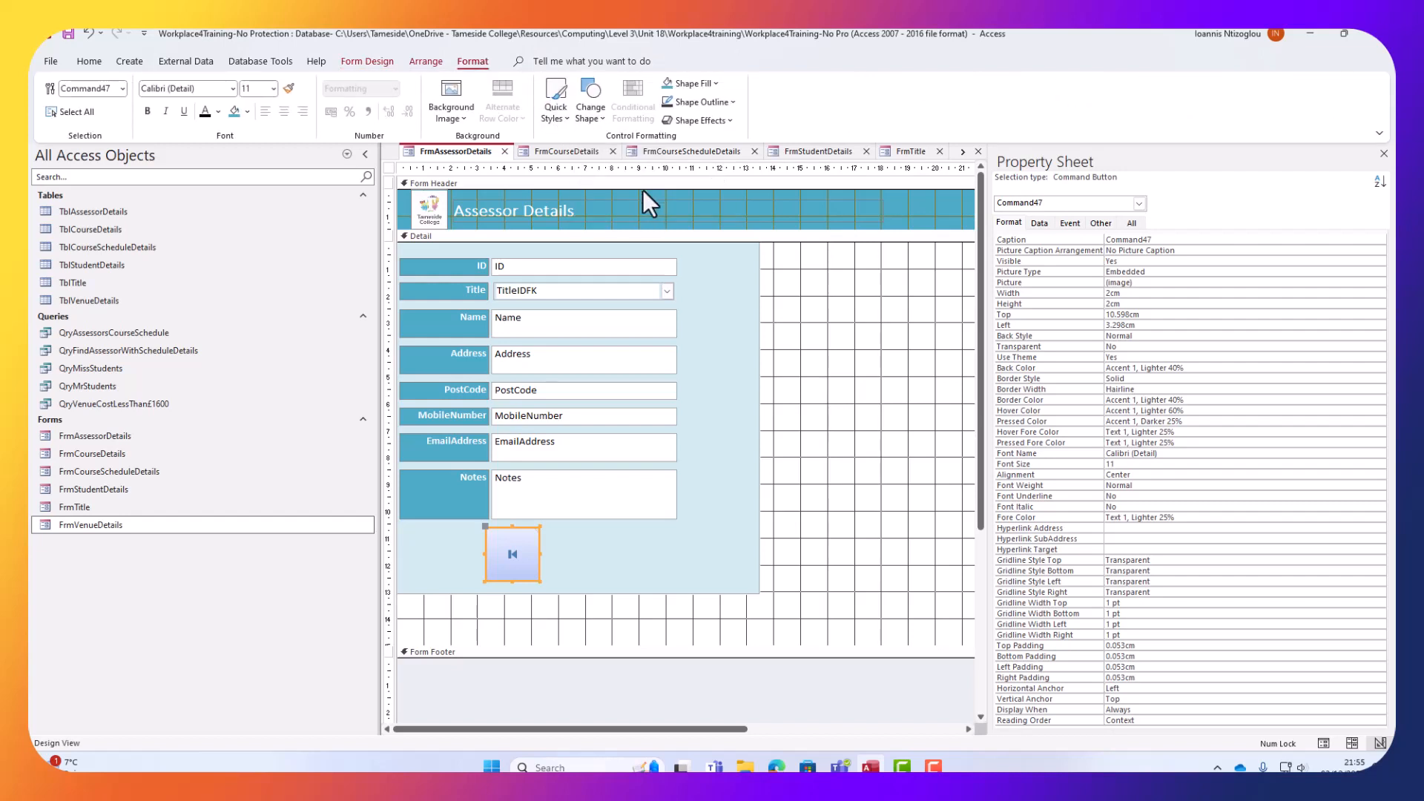
pyautogui.click(688, 547)
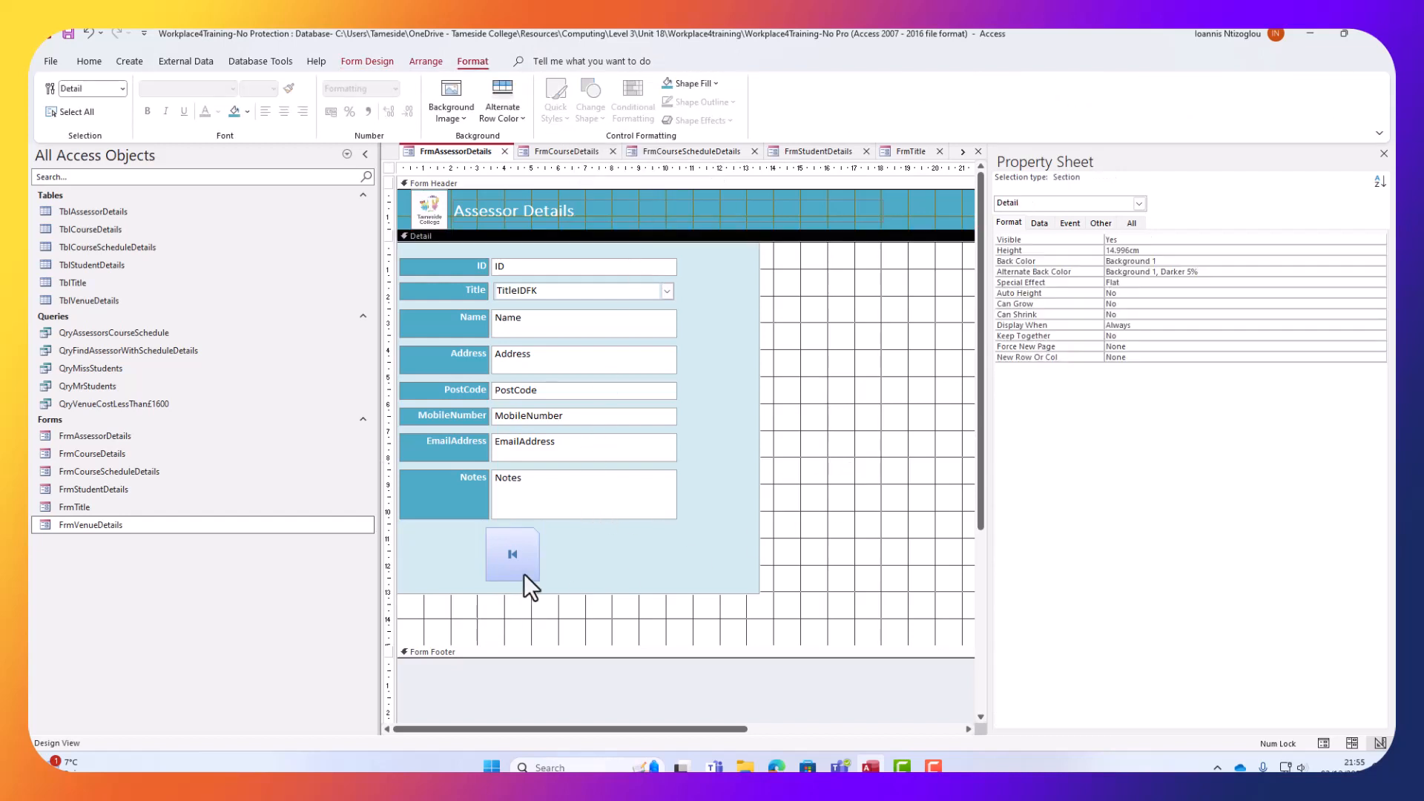
pyautogui.click(496, 547)
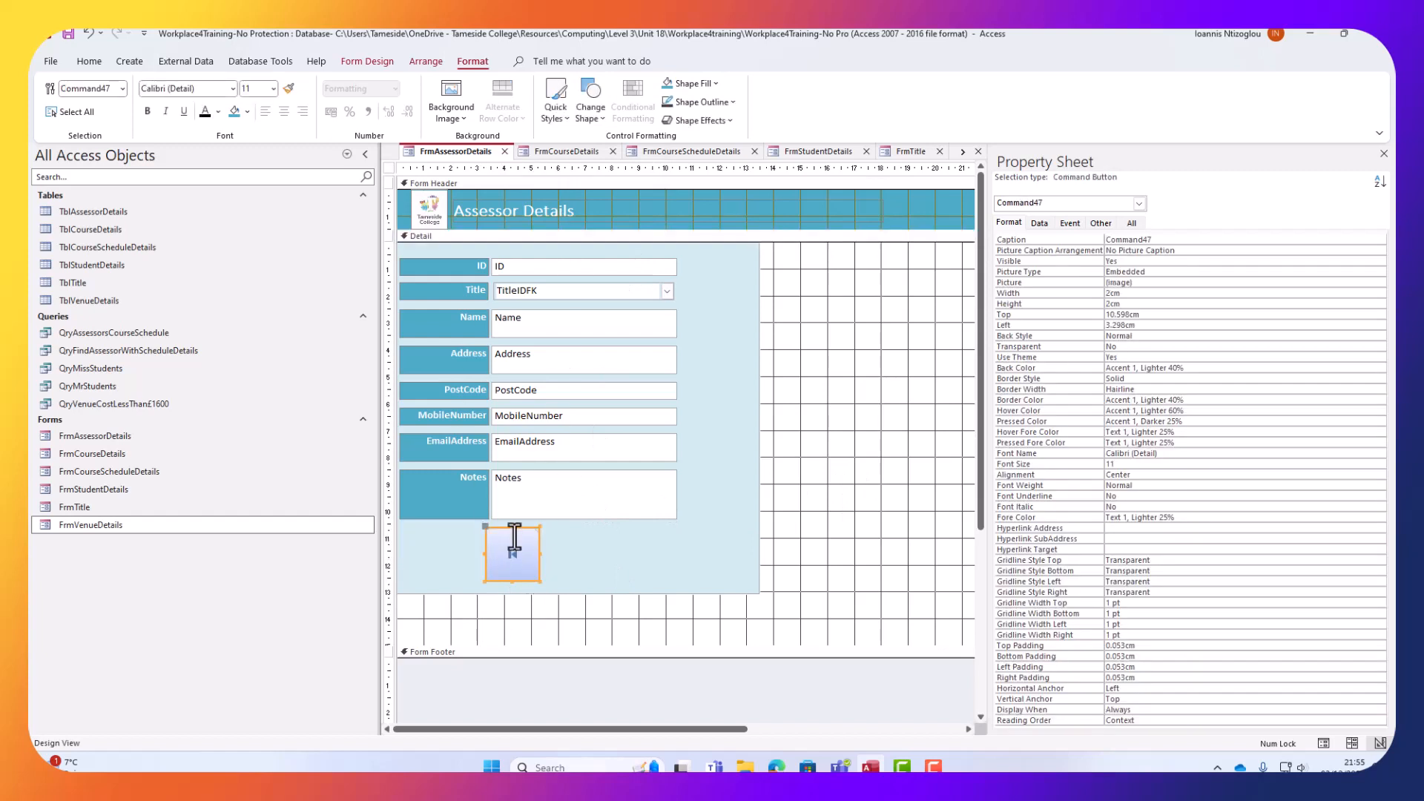
pyautogui.click(555, 119)
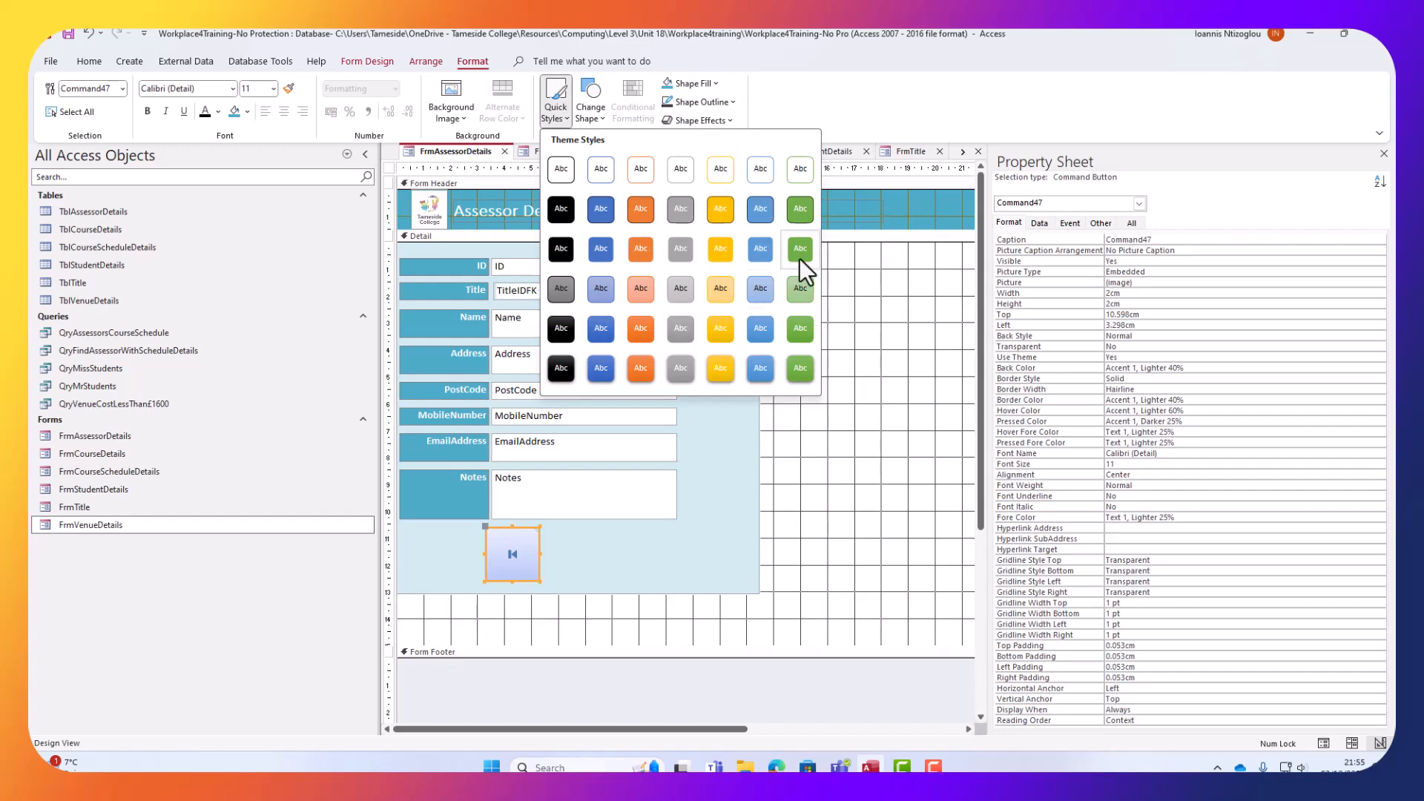
pyautogui.click(761, 169)
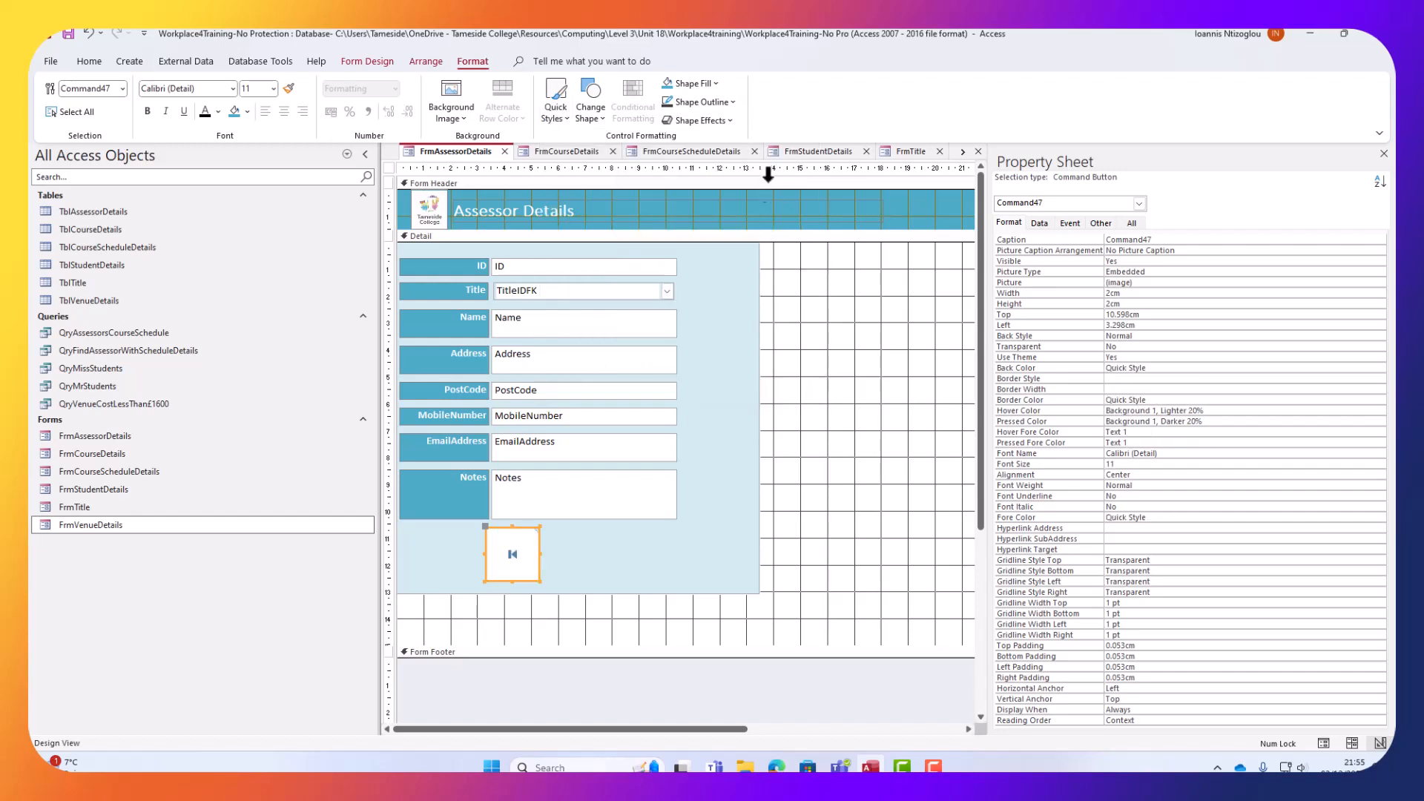
pyautogui.click(687, 83)
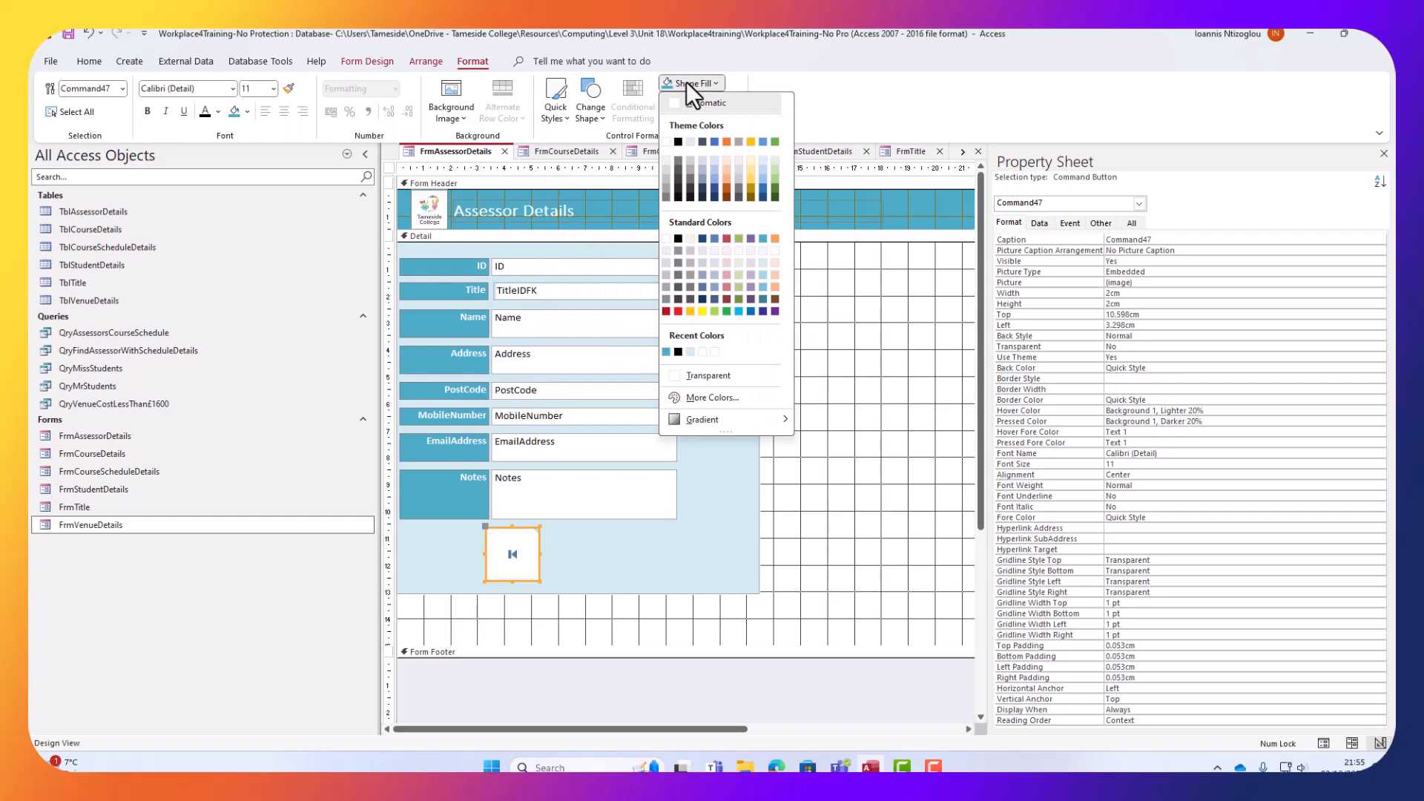
pyautogui.click(765, 241)
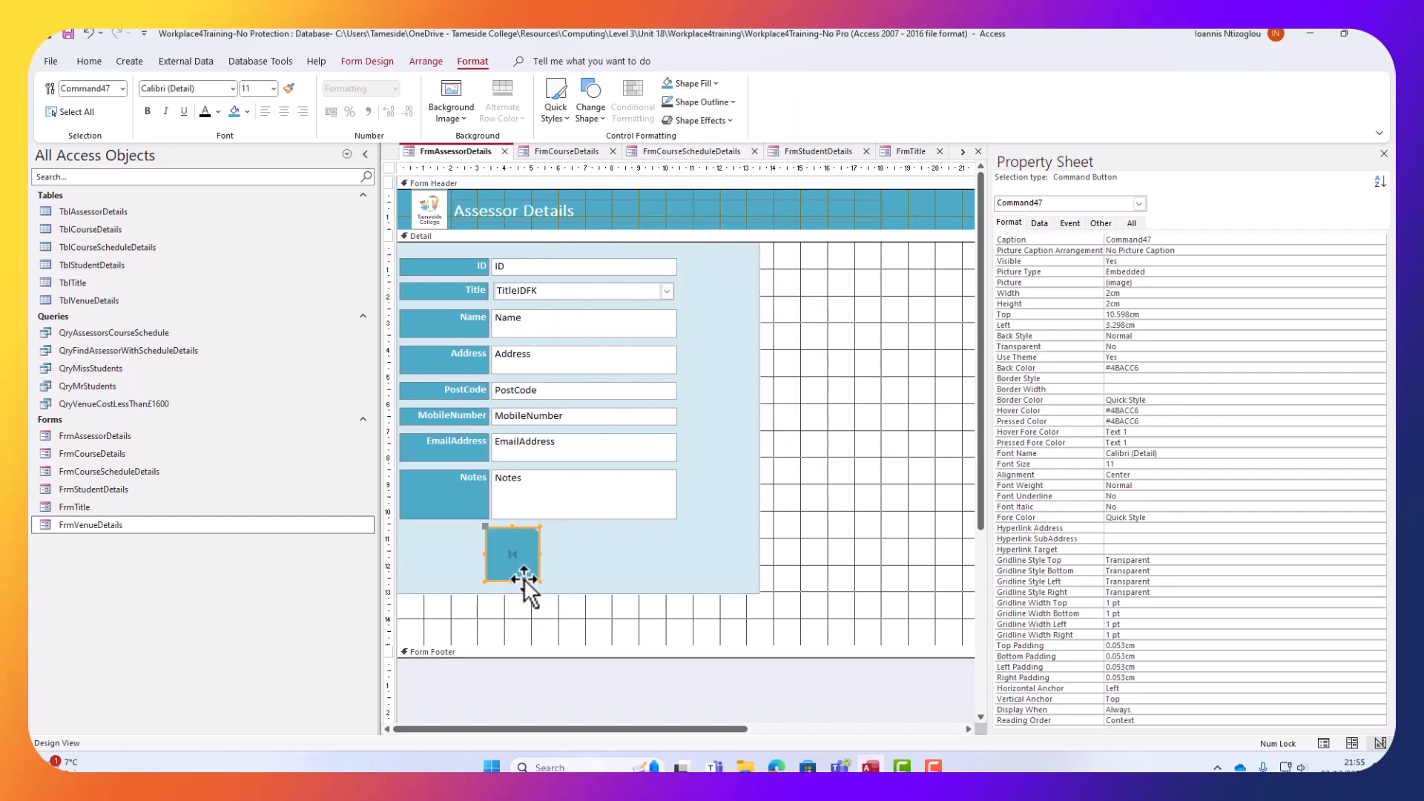
# Move the button to the panel's left edge and change its shape to an oval.
pyautogui.moveTo(524, 578); pyautogui.dragTo(439, 578)
pyautogui.click(583, 117)
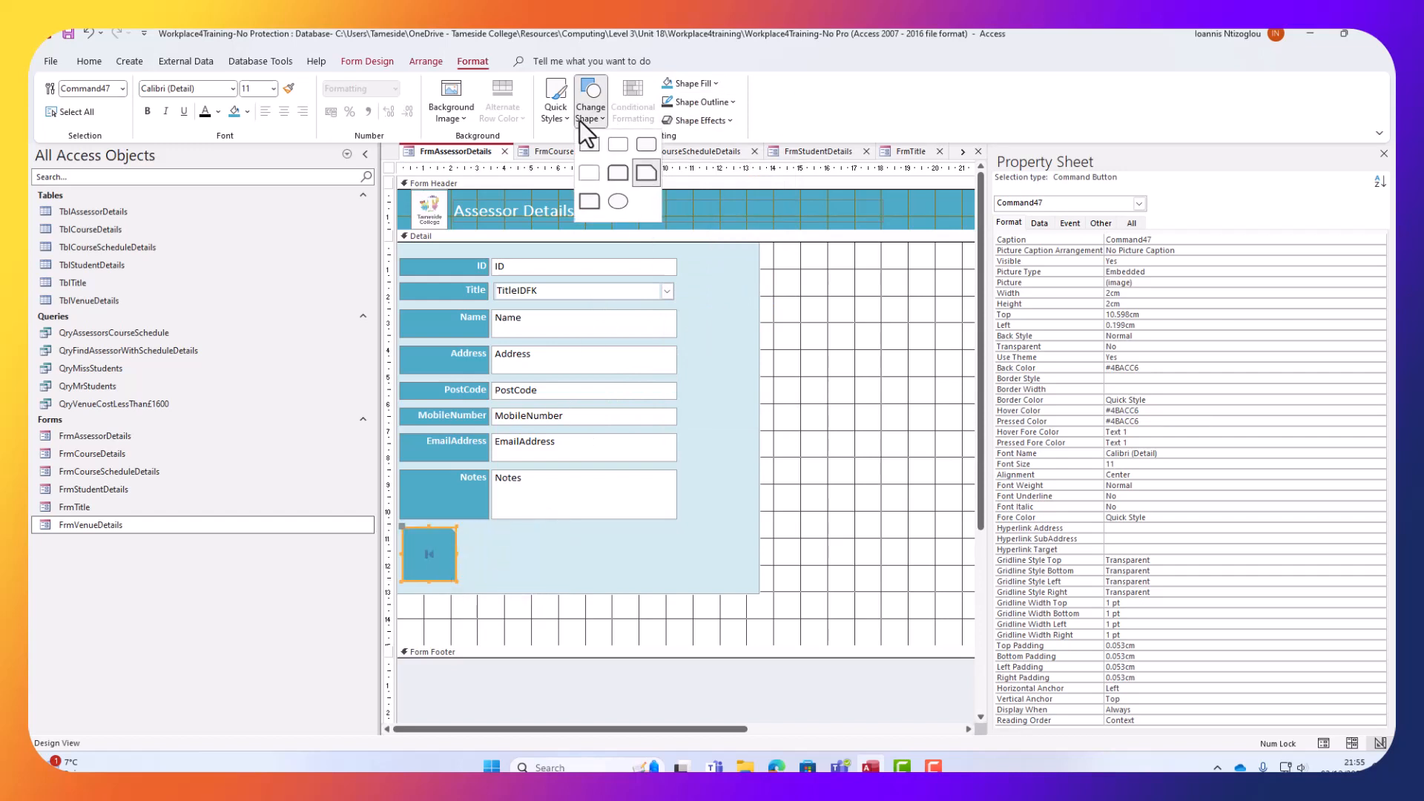
pyautogui.click(618, 200)
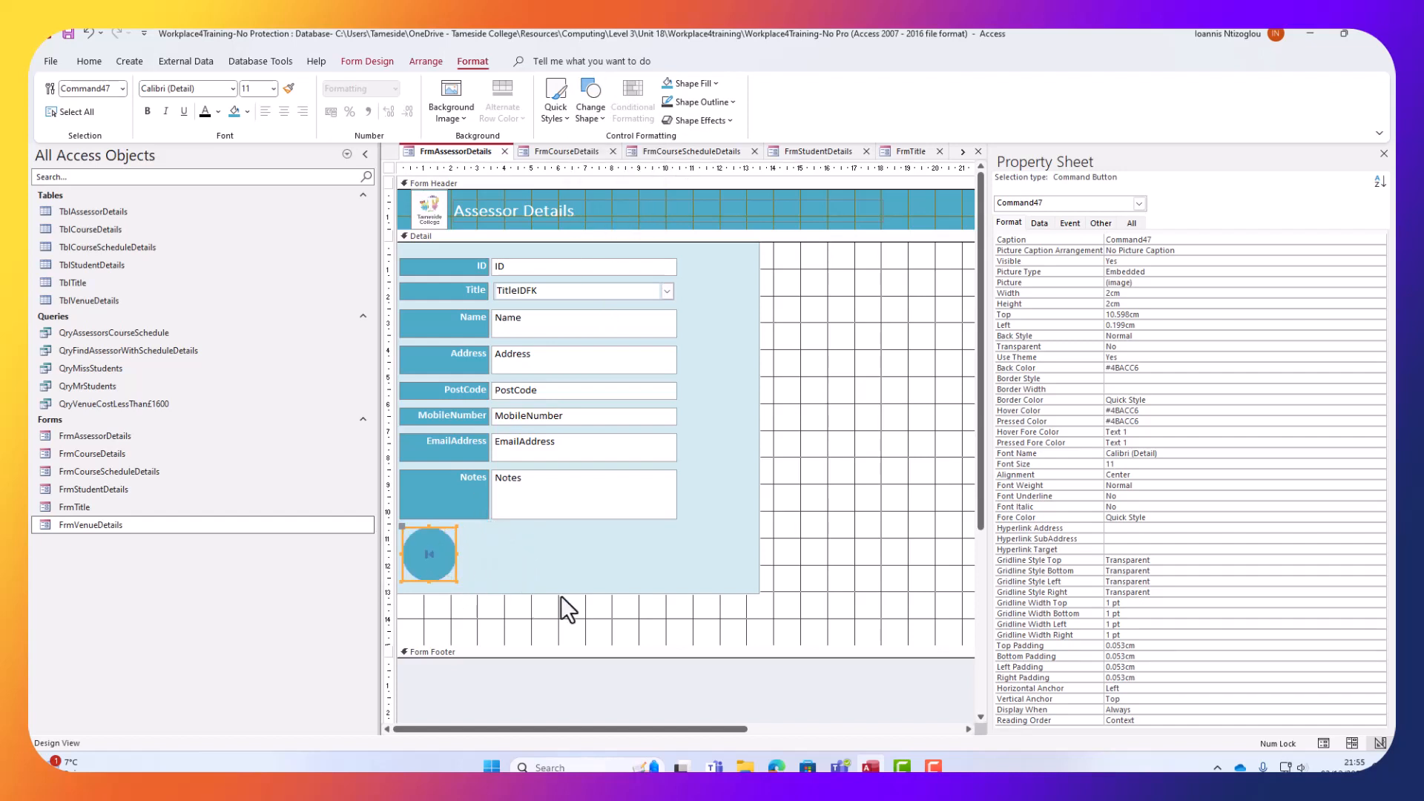
pyautogui.click(586, 114)
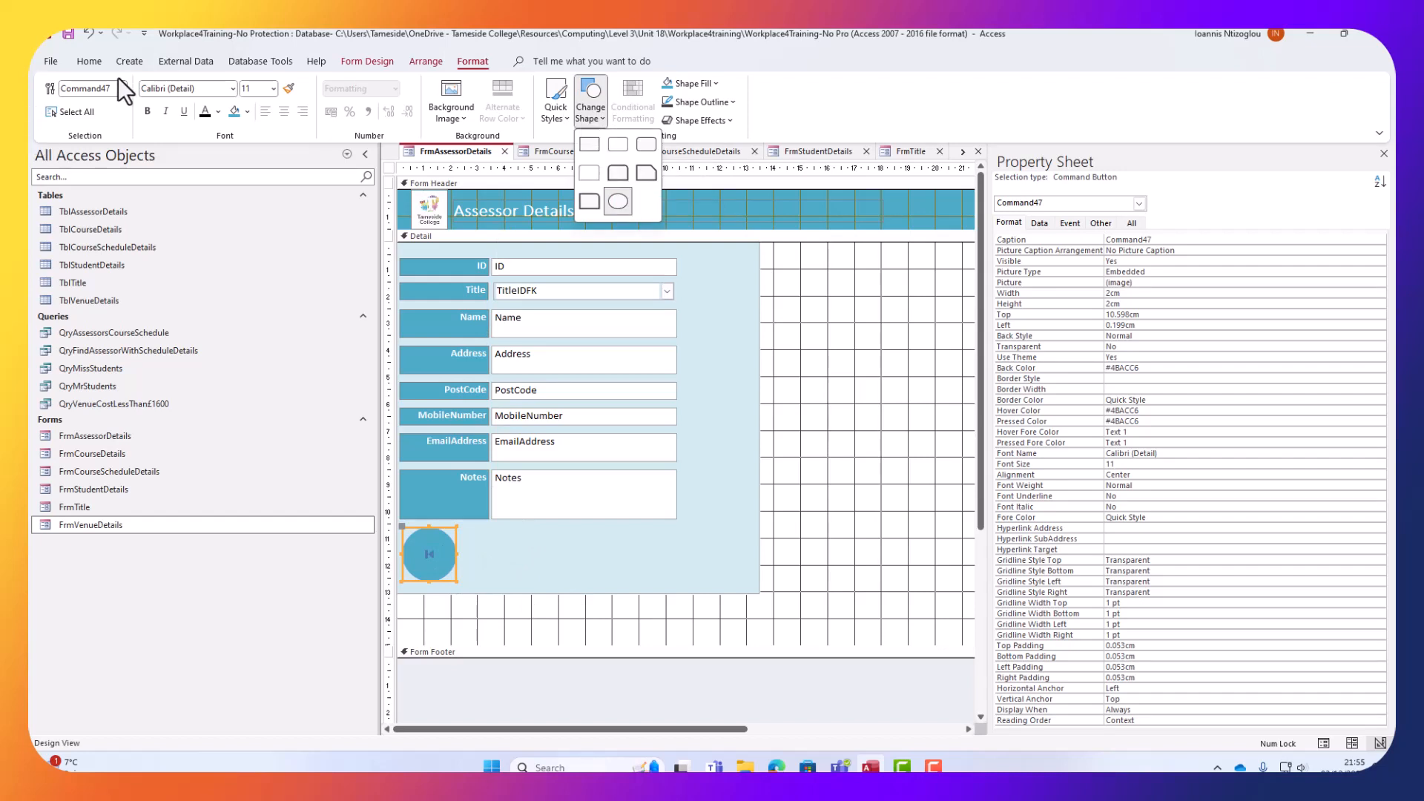
# Add a Record Navigation 'Go To Next Record' button near the bottom of the panel.
pyautogui.click(356, 61)
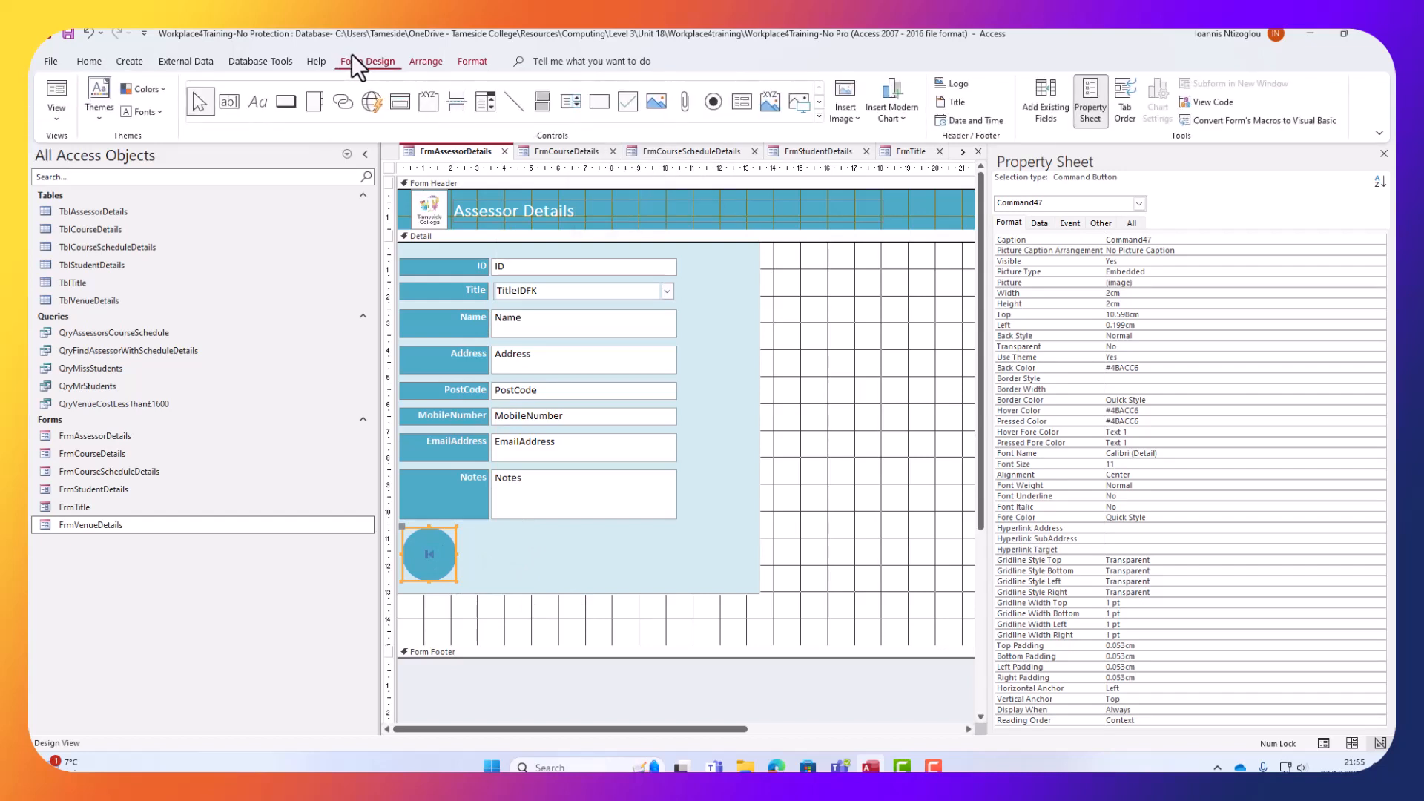
pyautogui.click(286, 104)
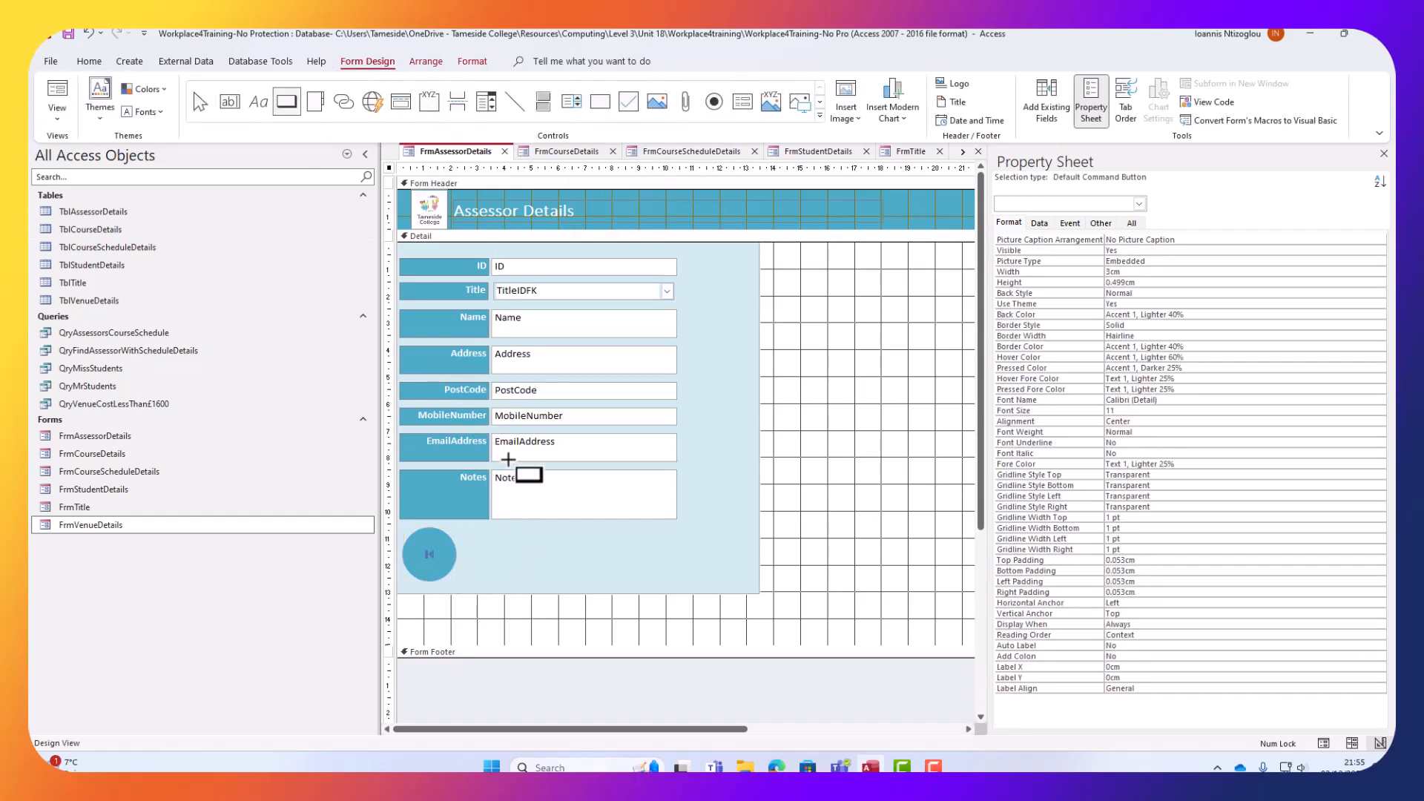
pyautogui.click(586, 562)
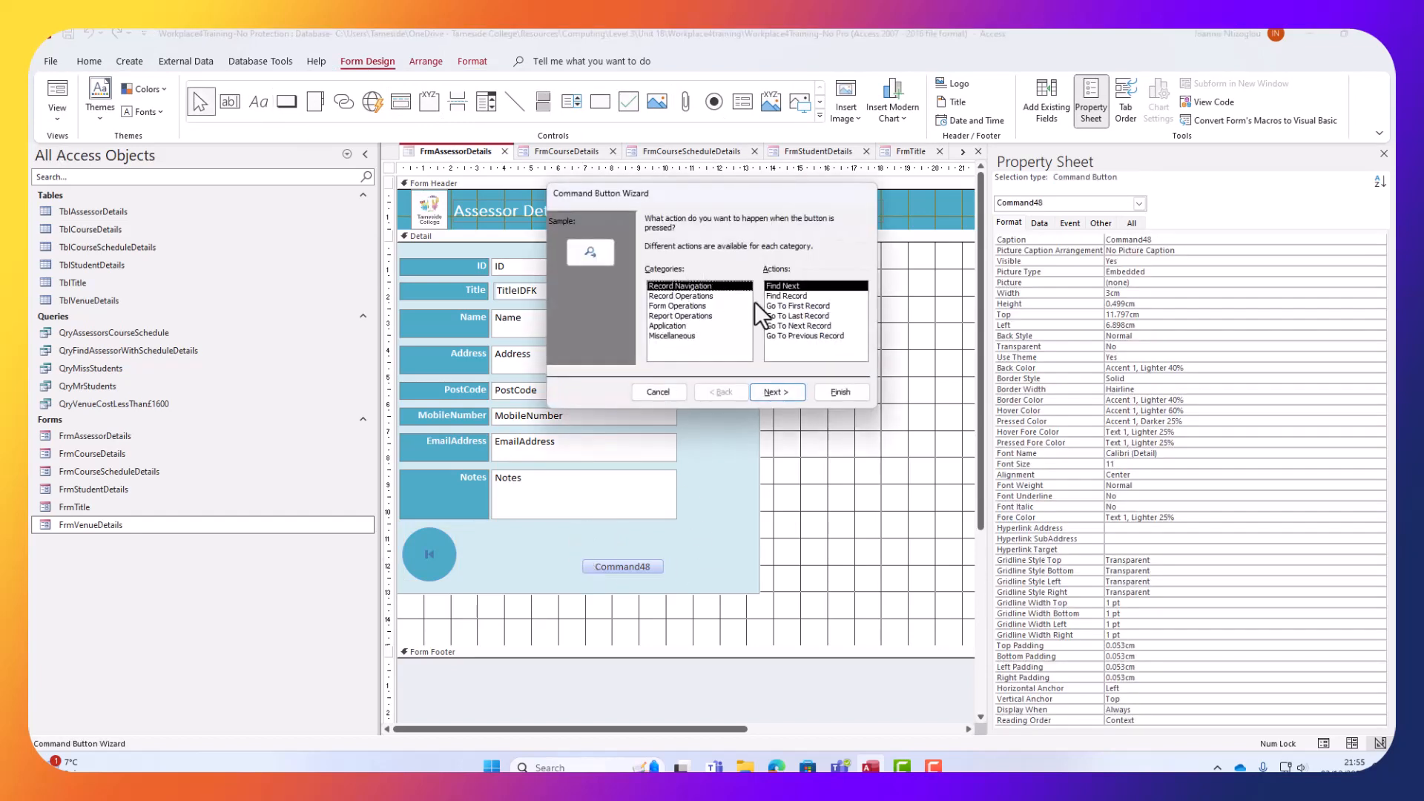
pyautogui.click(810, 316)
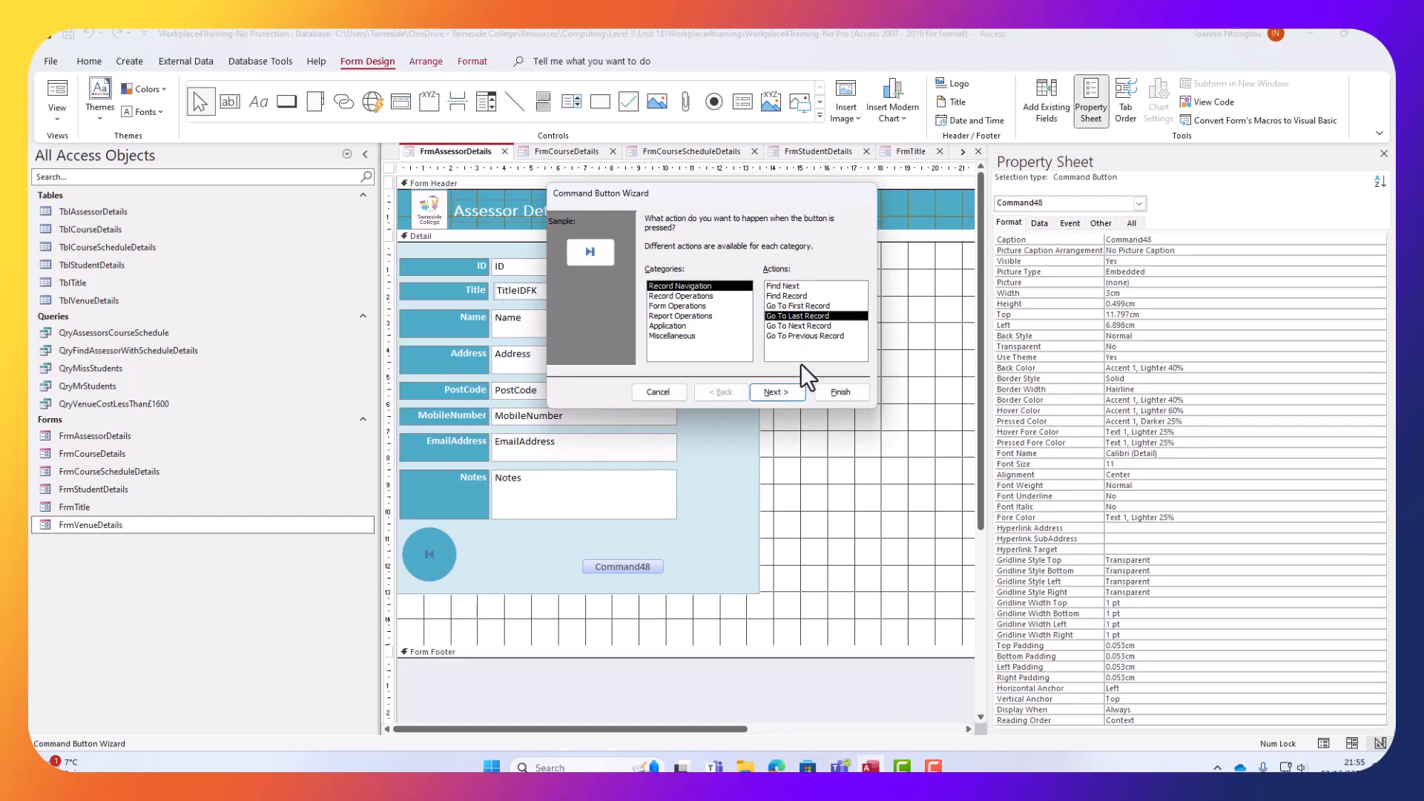
pyautogui.click(808, 327)
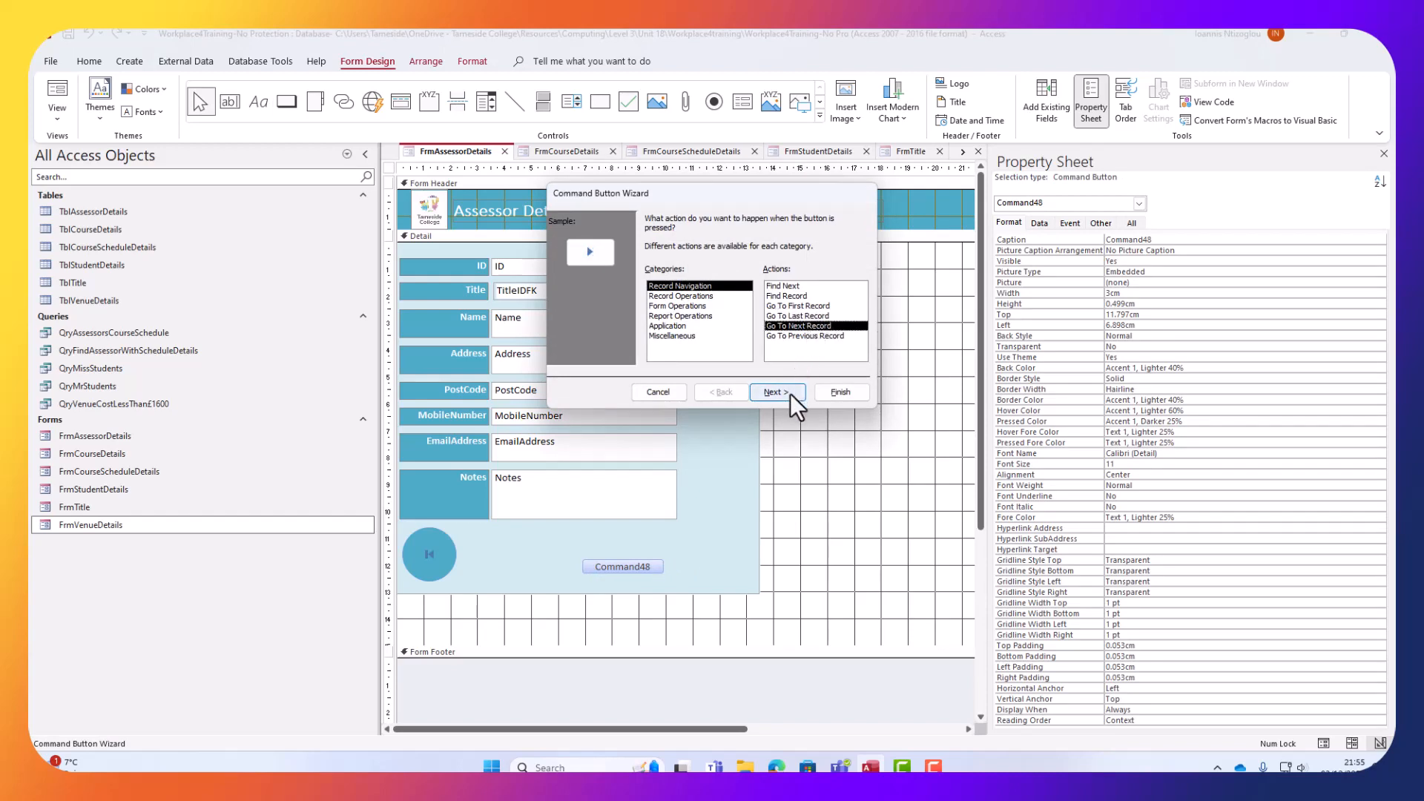
pyautogui.click(832, 391)
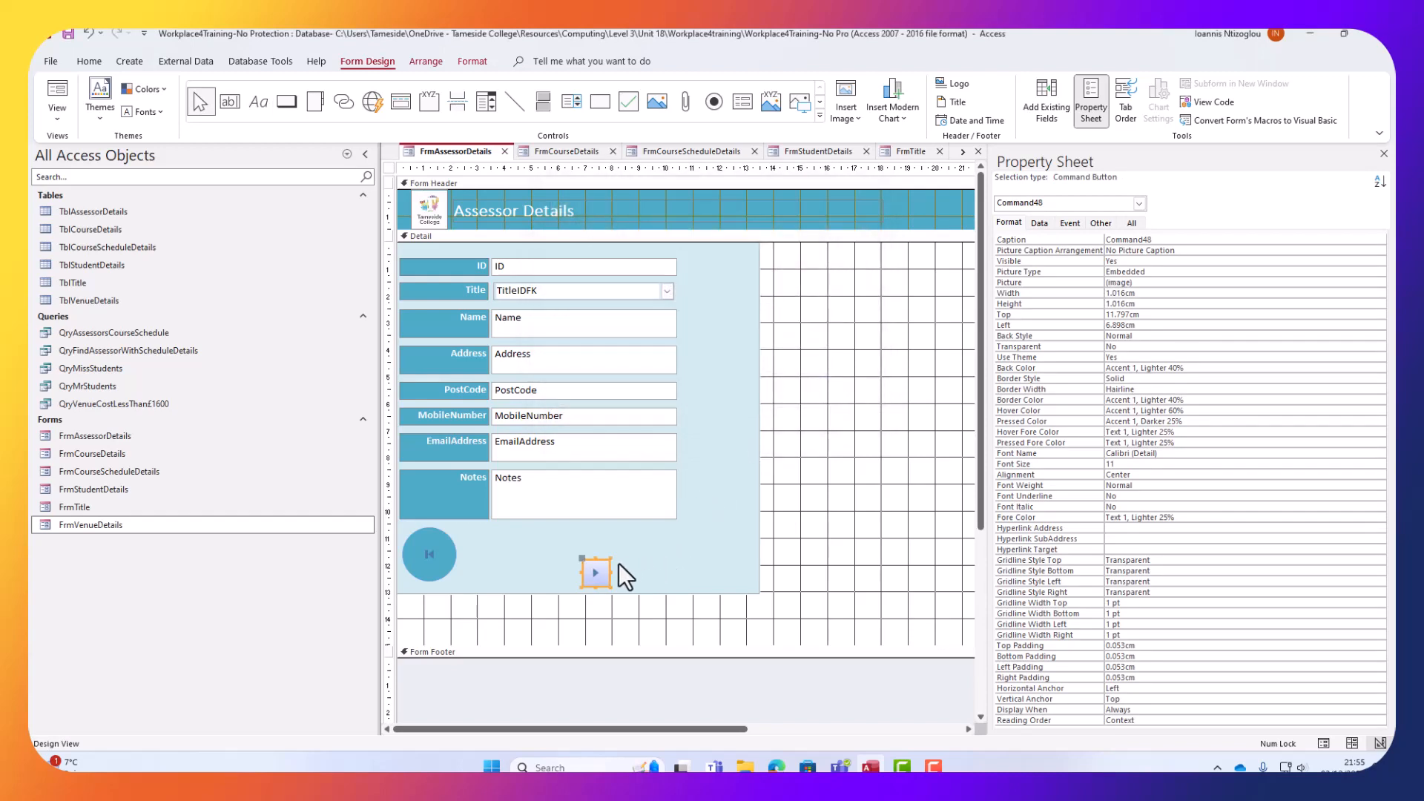
# Copy the round teal style from the first-record button onto the new button with Format Painter.
pyautogui.click(433, 555)
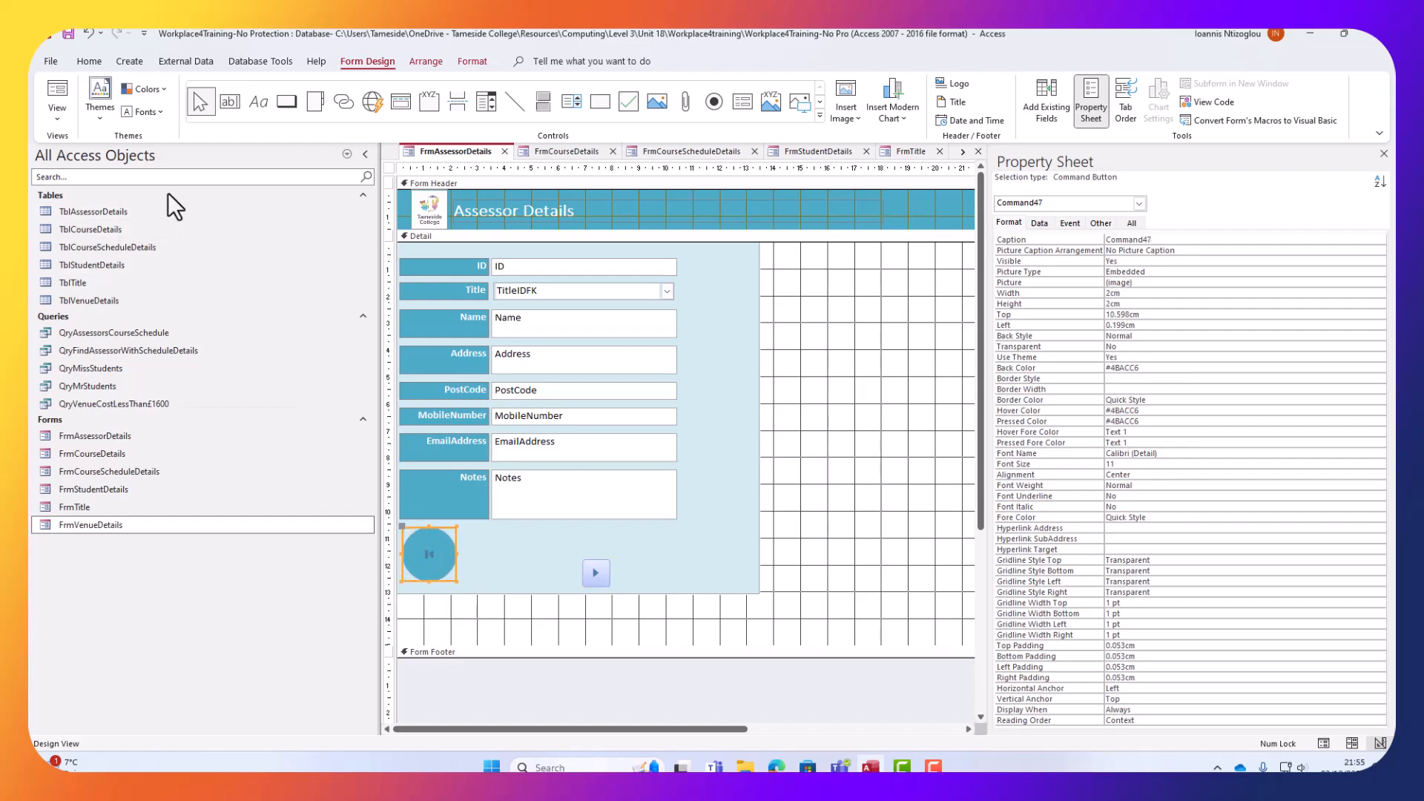
pyautogui.click(84, 60)
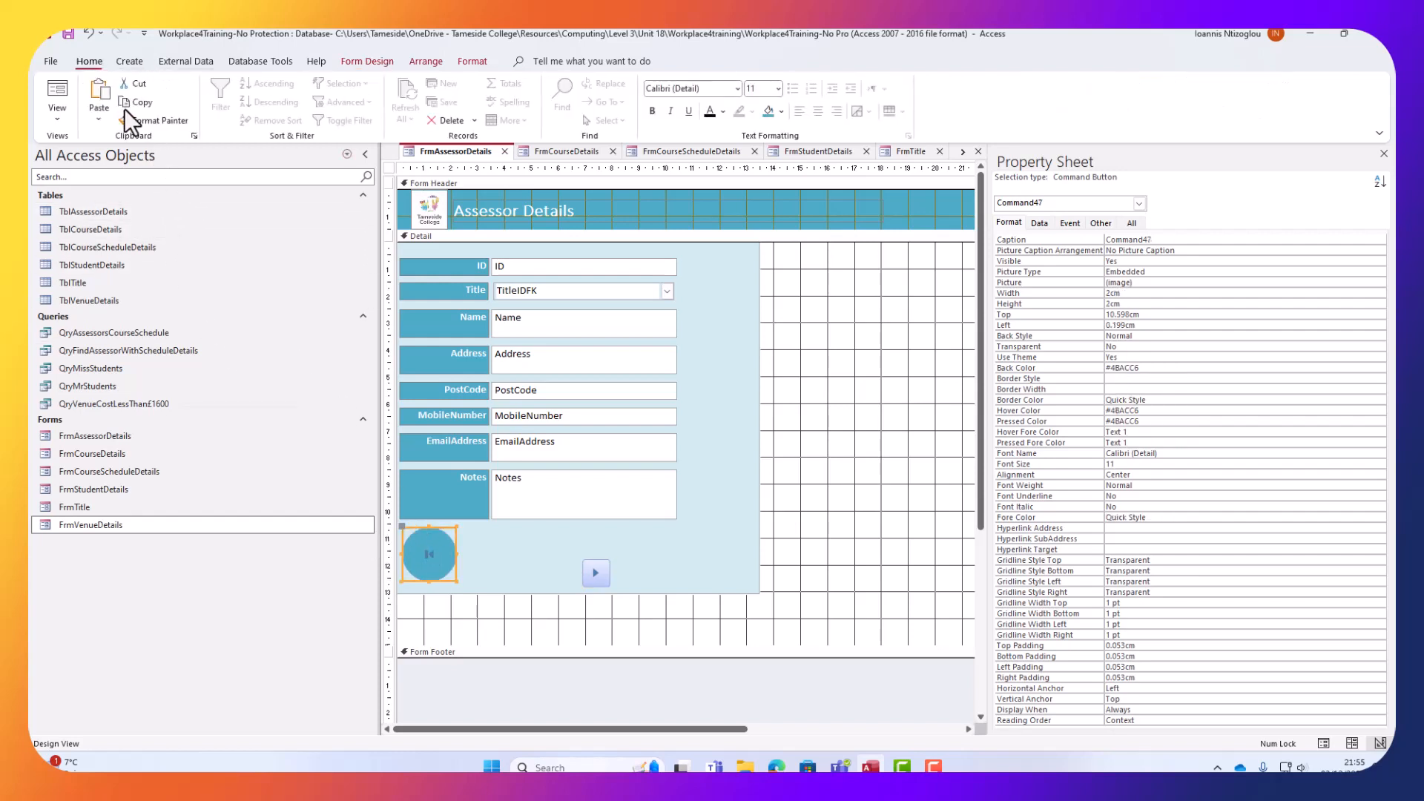
pyautogui.click(133, 122)
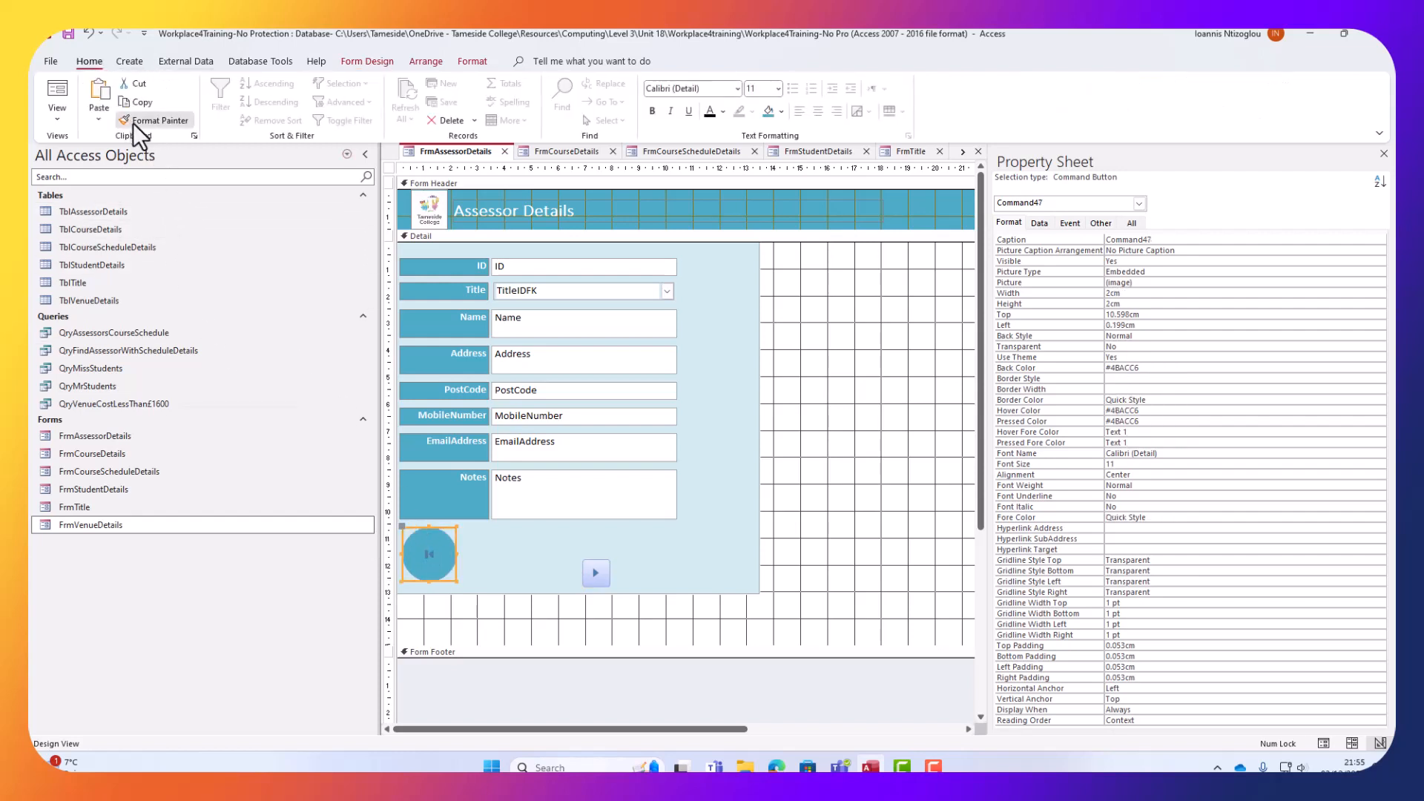
pyautogui.click(595, 567)
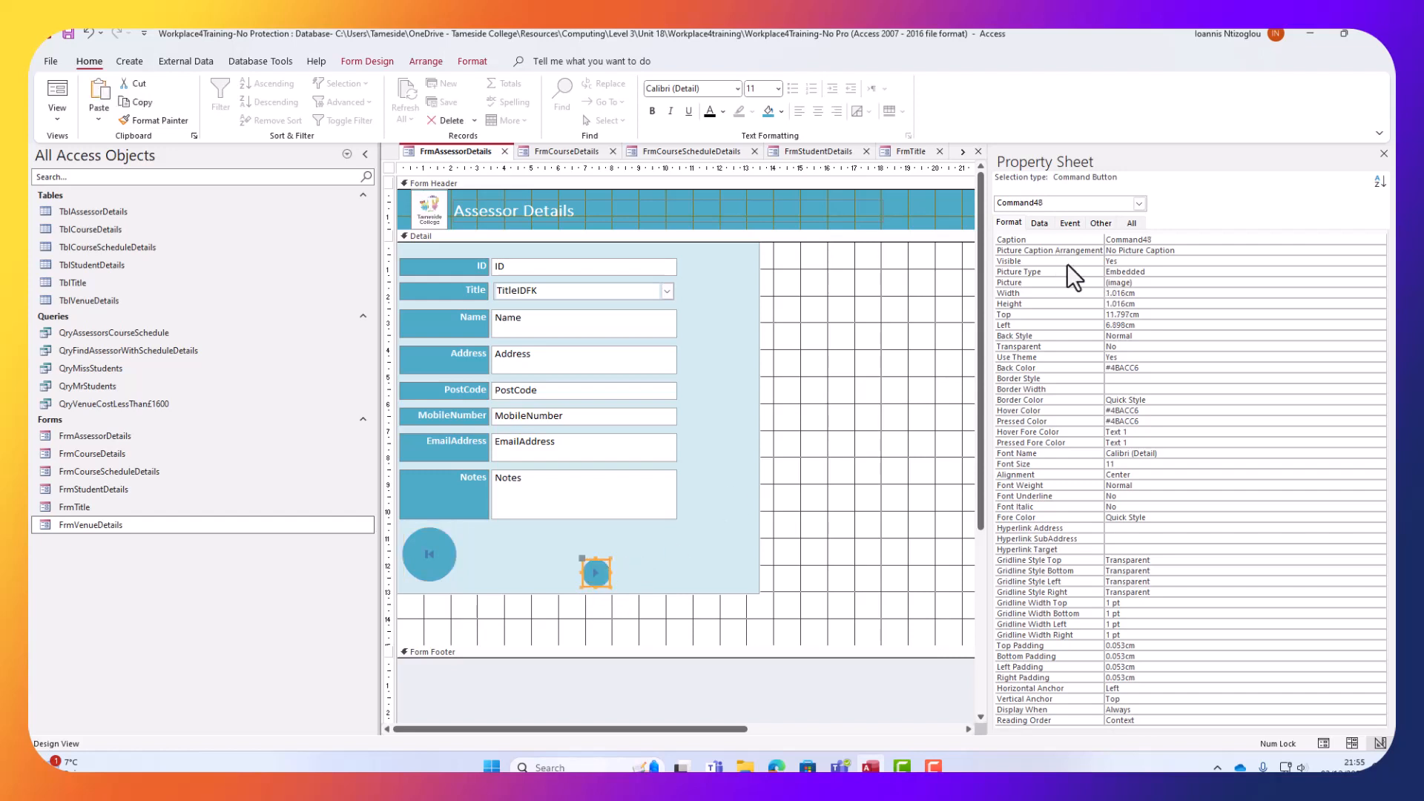
# Size the next-record button to 2cm by 2cm and move it to the panel's right side.
pyautogui.moveTo(1139, 294); pyautogui.dragTo(1105, 294)
pyautogui.write('2')
pyautogui.press('Return')
pyautogui.write('2')
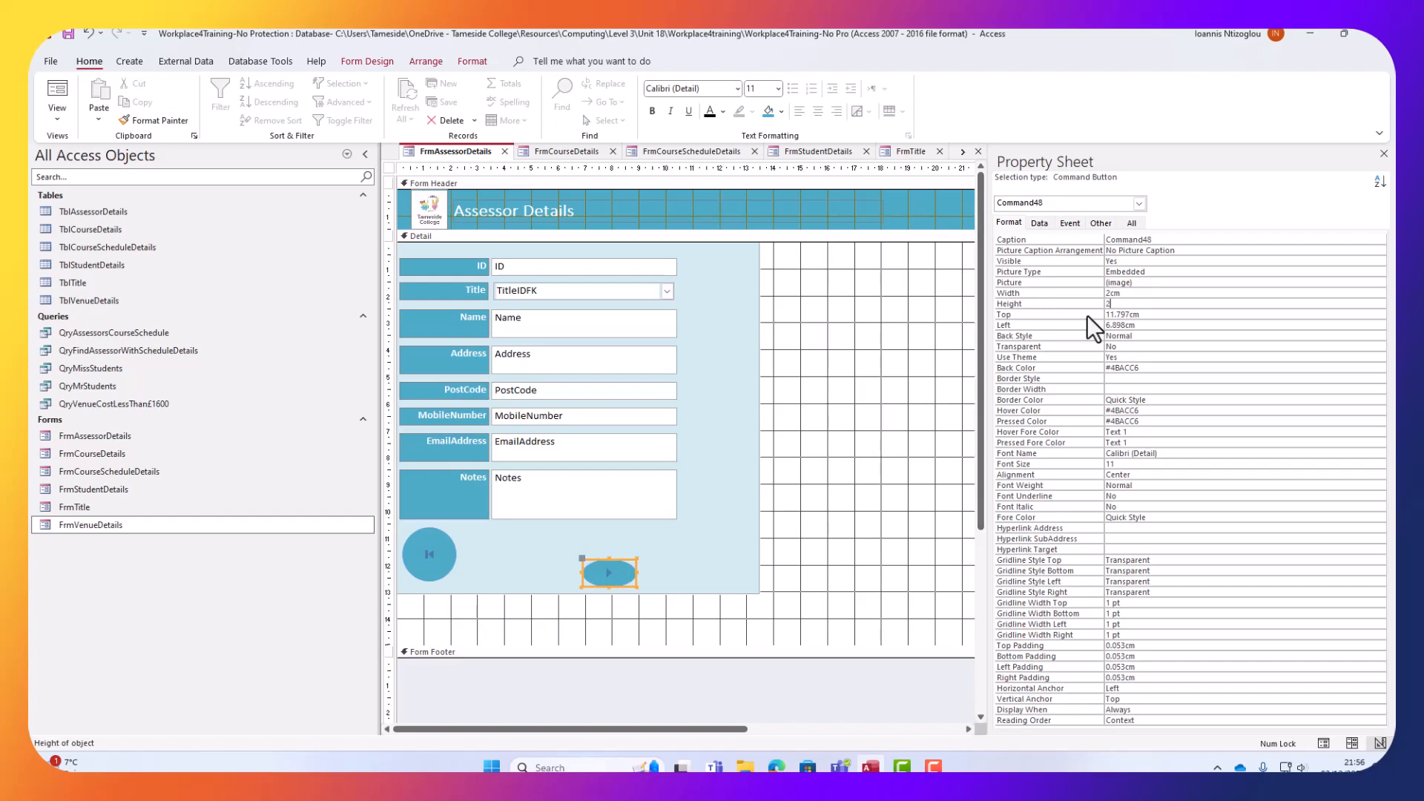
pyautogui.click(811, 568)
pyautogui.click(603, 576)
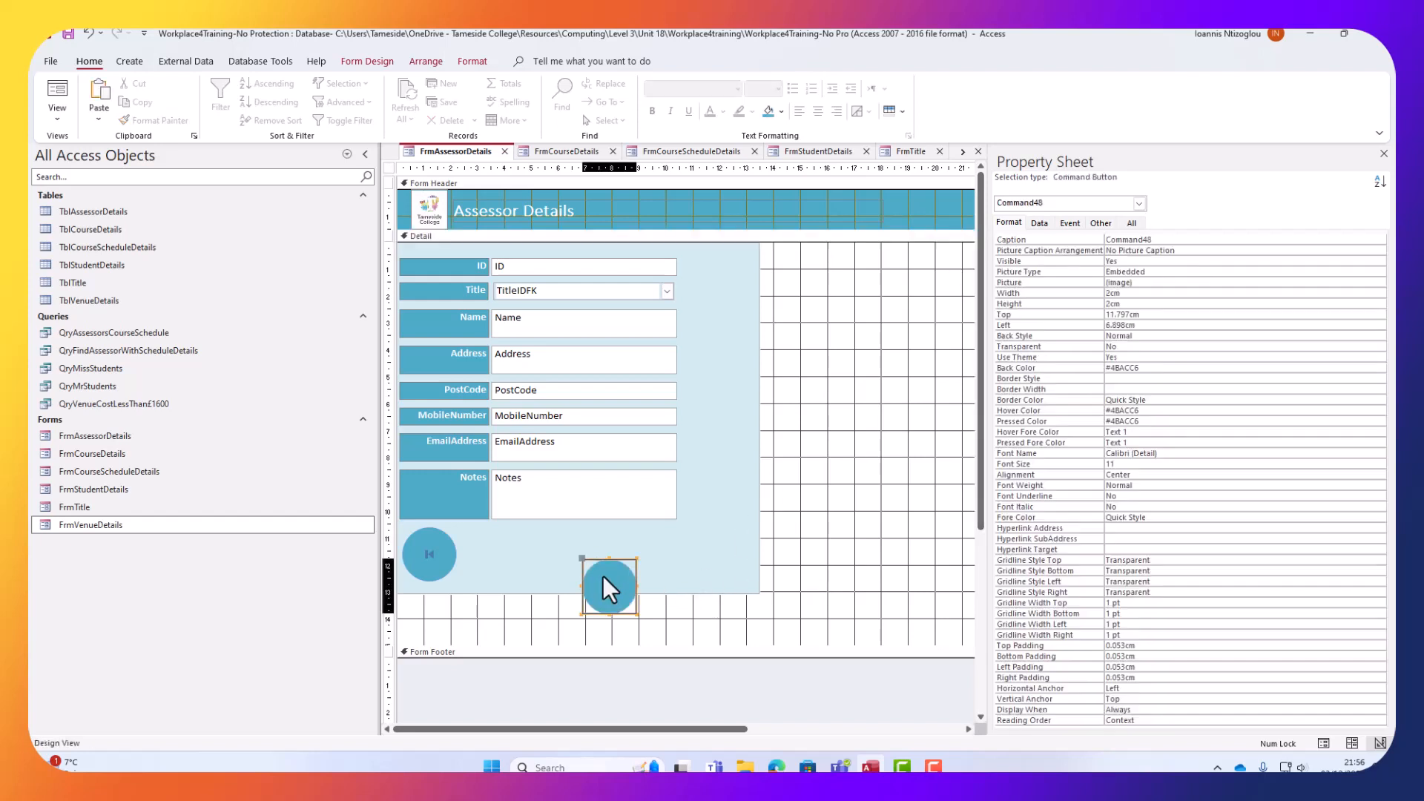
pyautogui.moveTo(603, 576); pyautogui.dragTo(690, 543)
pyautogui.click(561, 579)
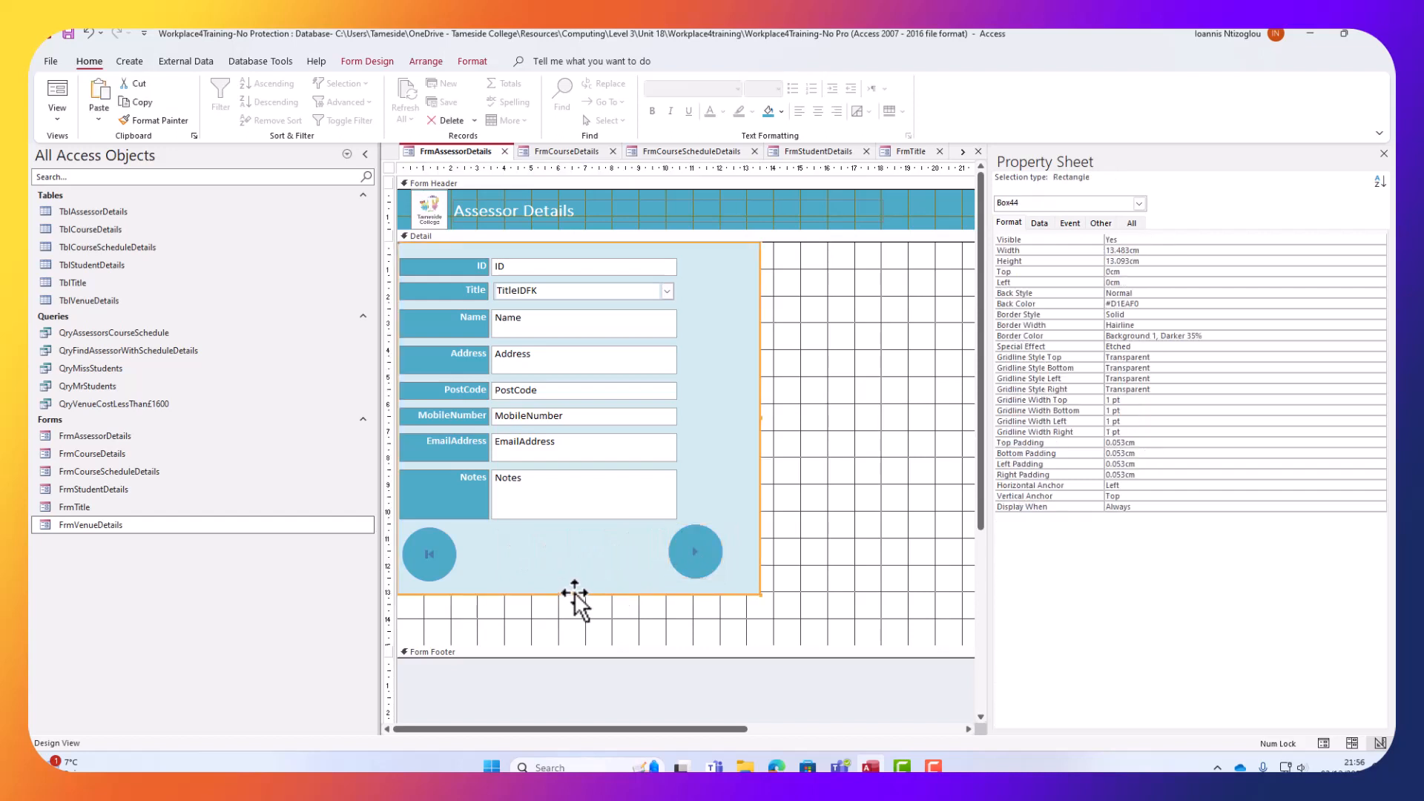
# Extend the Detail section and nudge the two navigation buttons horizontally into place.
pyautogui.moveTo(580, 595); pyautogui.dragTo(578, 636)
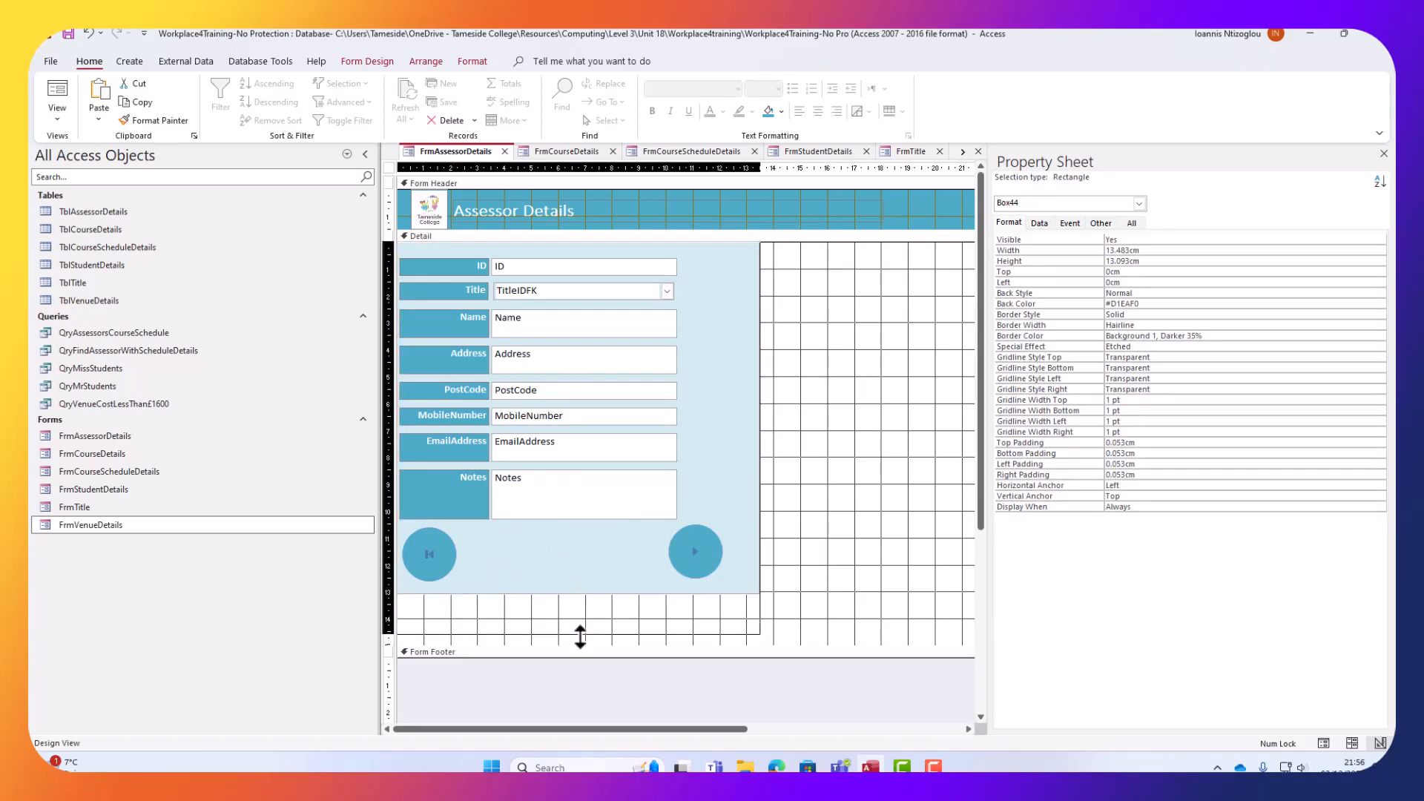
pyautogui.scroll(-2, 725, 475)
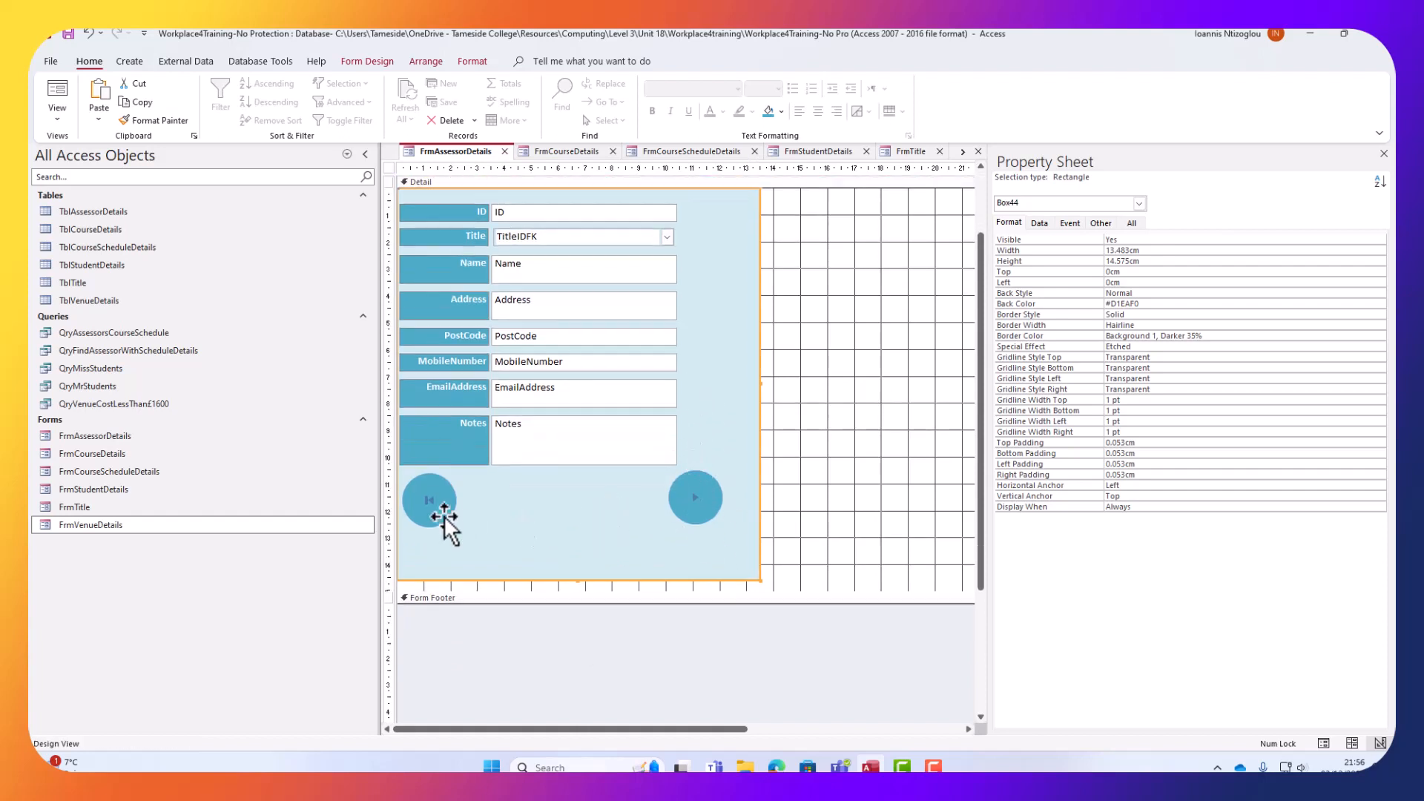
pyautogui.moveTo(439, 515); pyautogui.dragTo(465, 515)
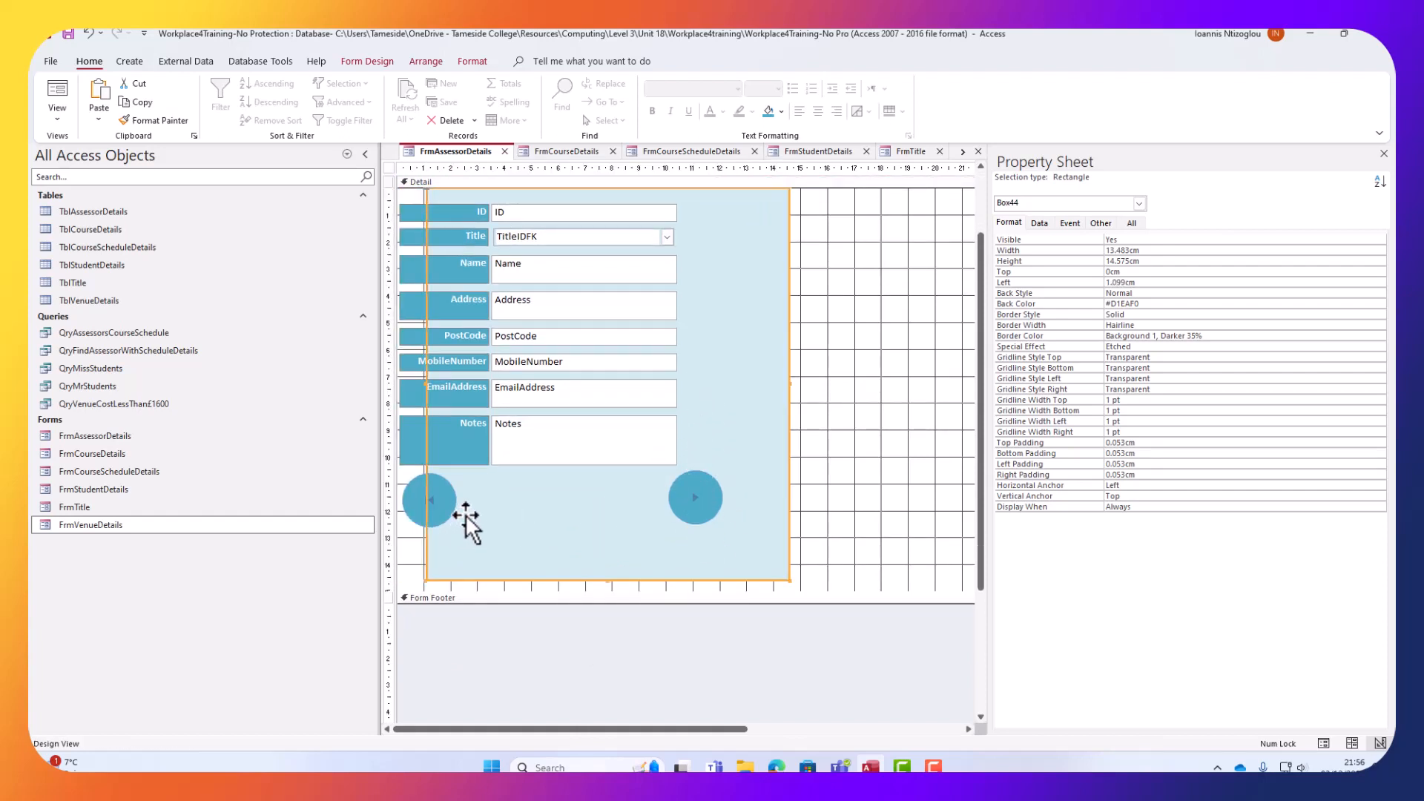
pyautogui.hotkey('ctrl', 'z')
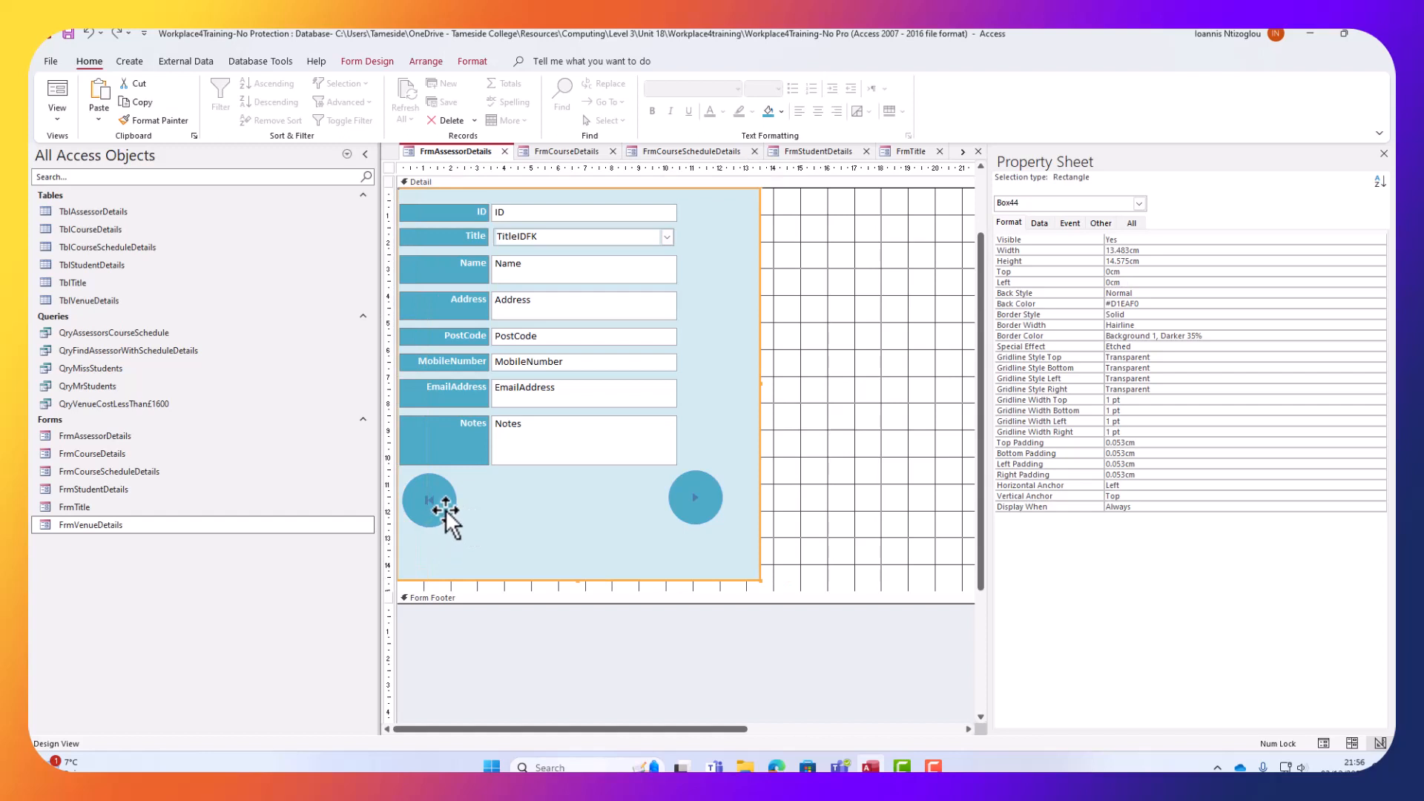
pyautogui.moveTo(438, 508); pyautogui.dragTo(483, 506)
pyautogui.click(708, 500)
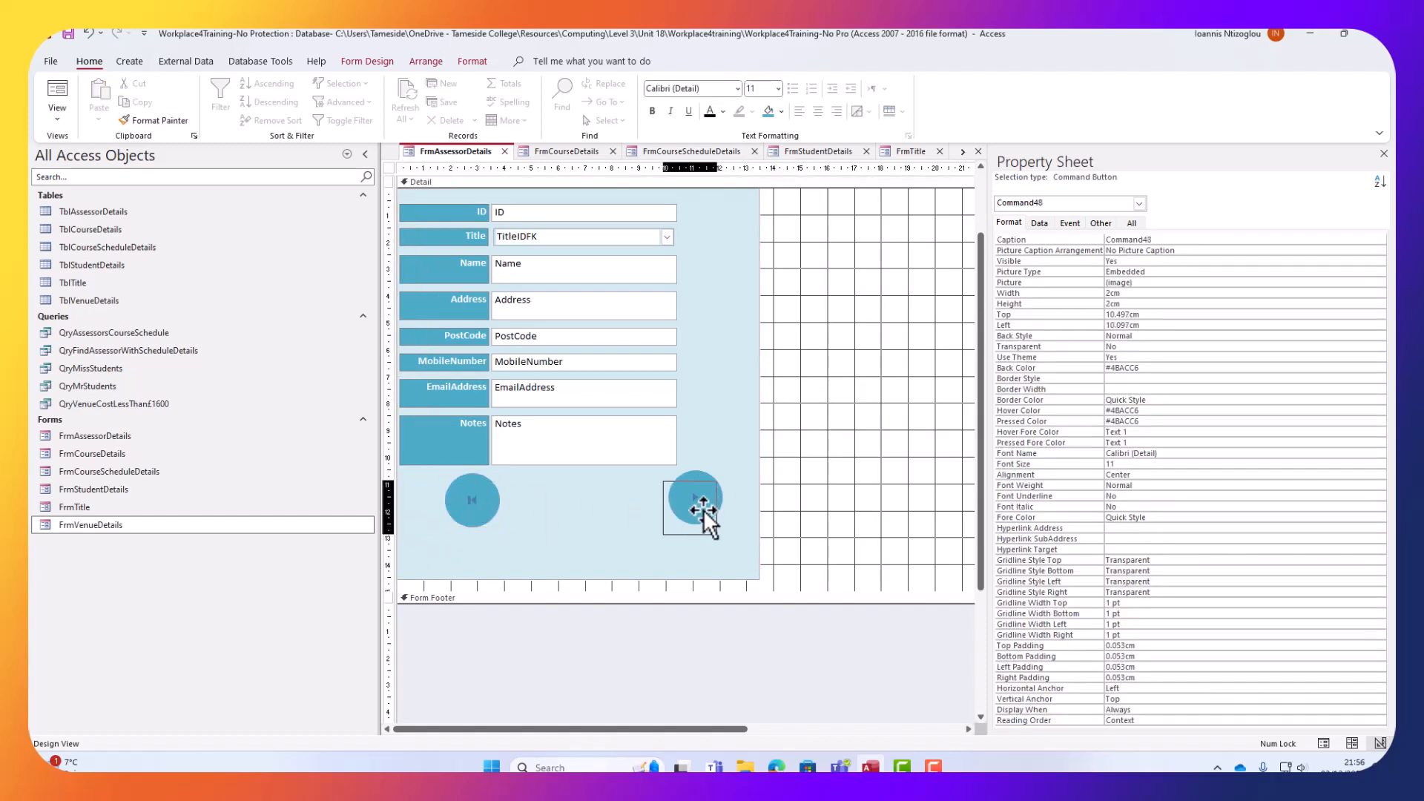
pyautogui.moveTo(702, 499); pyautogui.dragTo(696, 497)
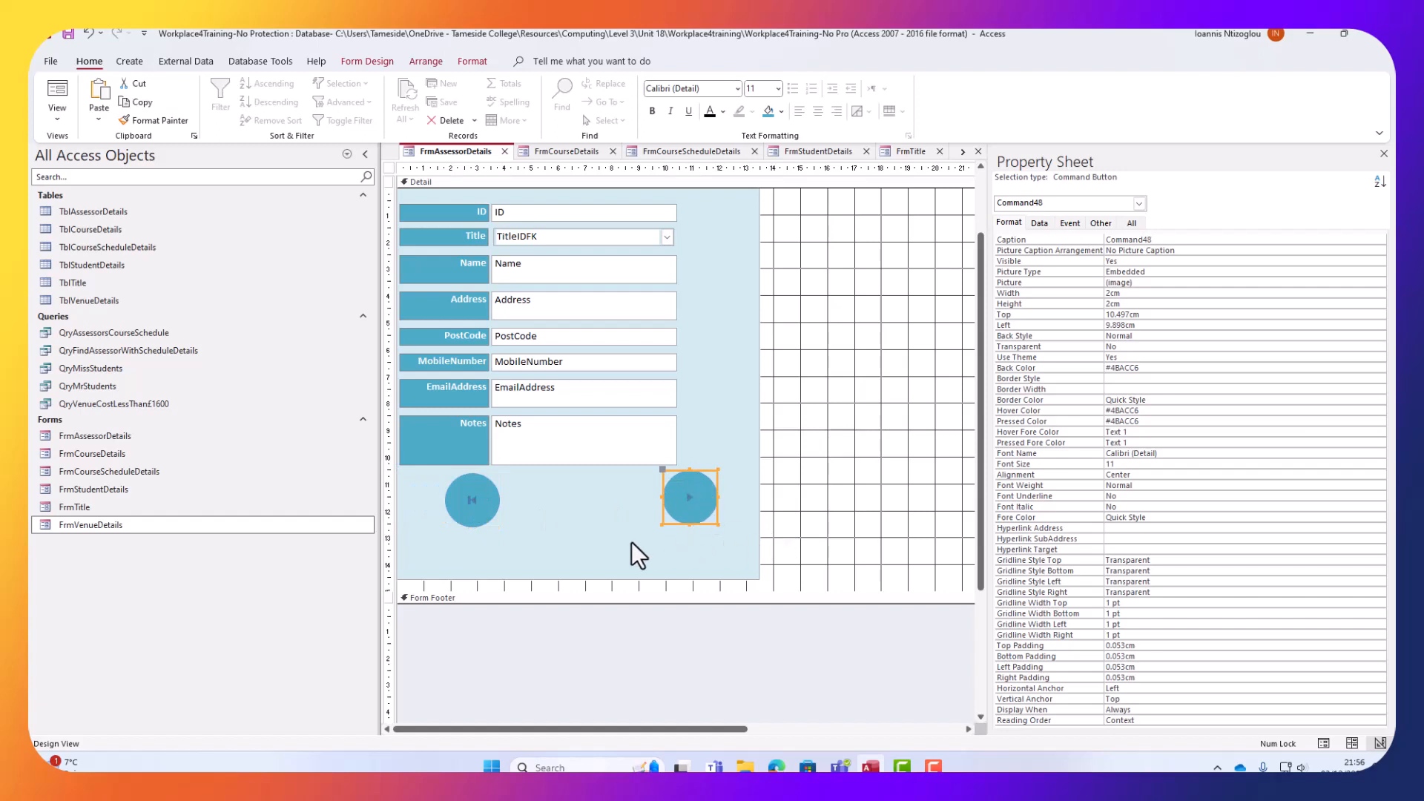
# Shorten the light-blue panel to 10.792cm and lower both buttons level at Top 10.998cm.
pyautogui.click(611, 575)
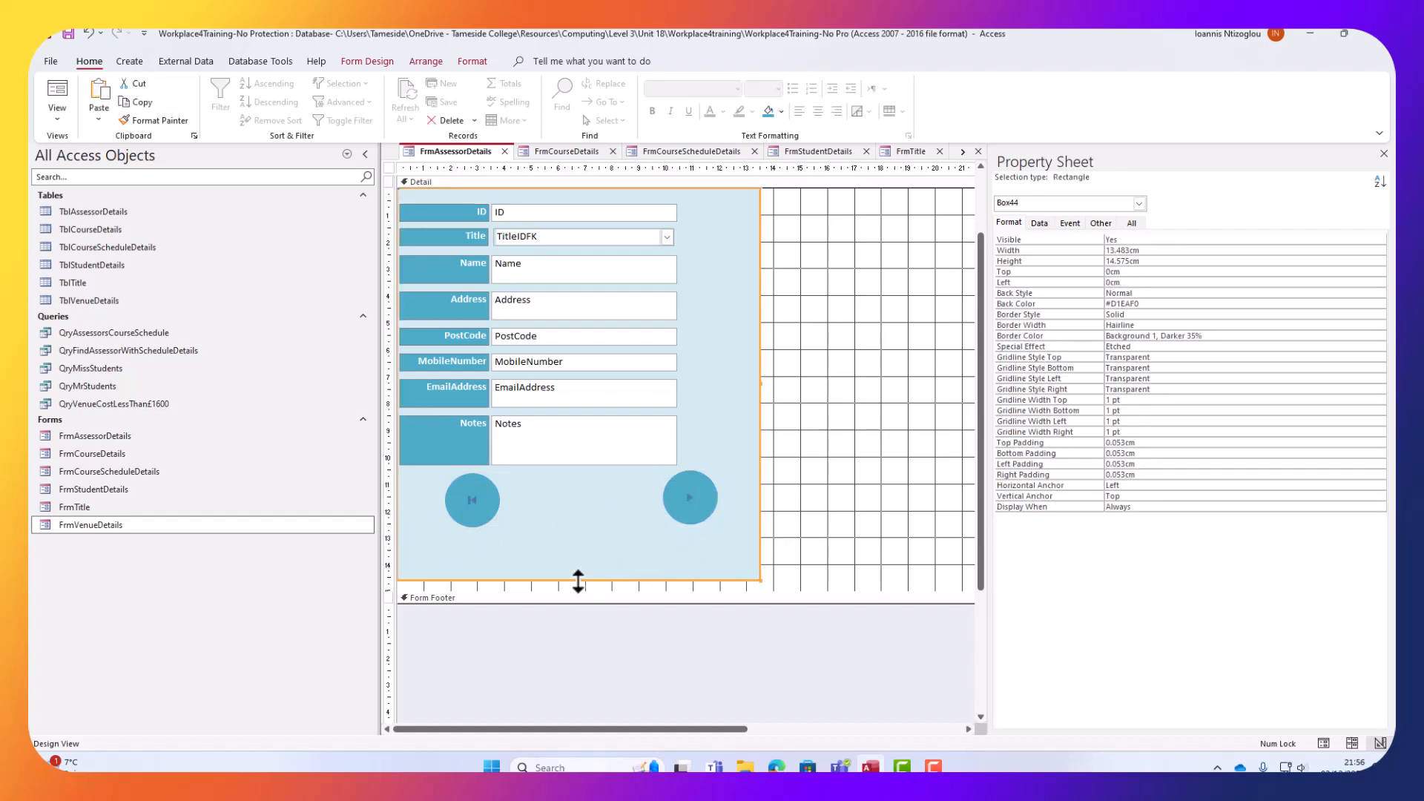
pyautogui.moveTo(578, 581); pyautogui.dragTo(580, 478)
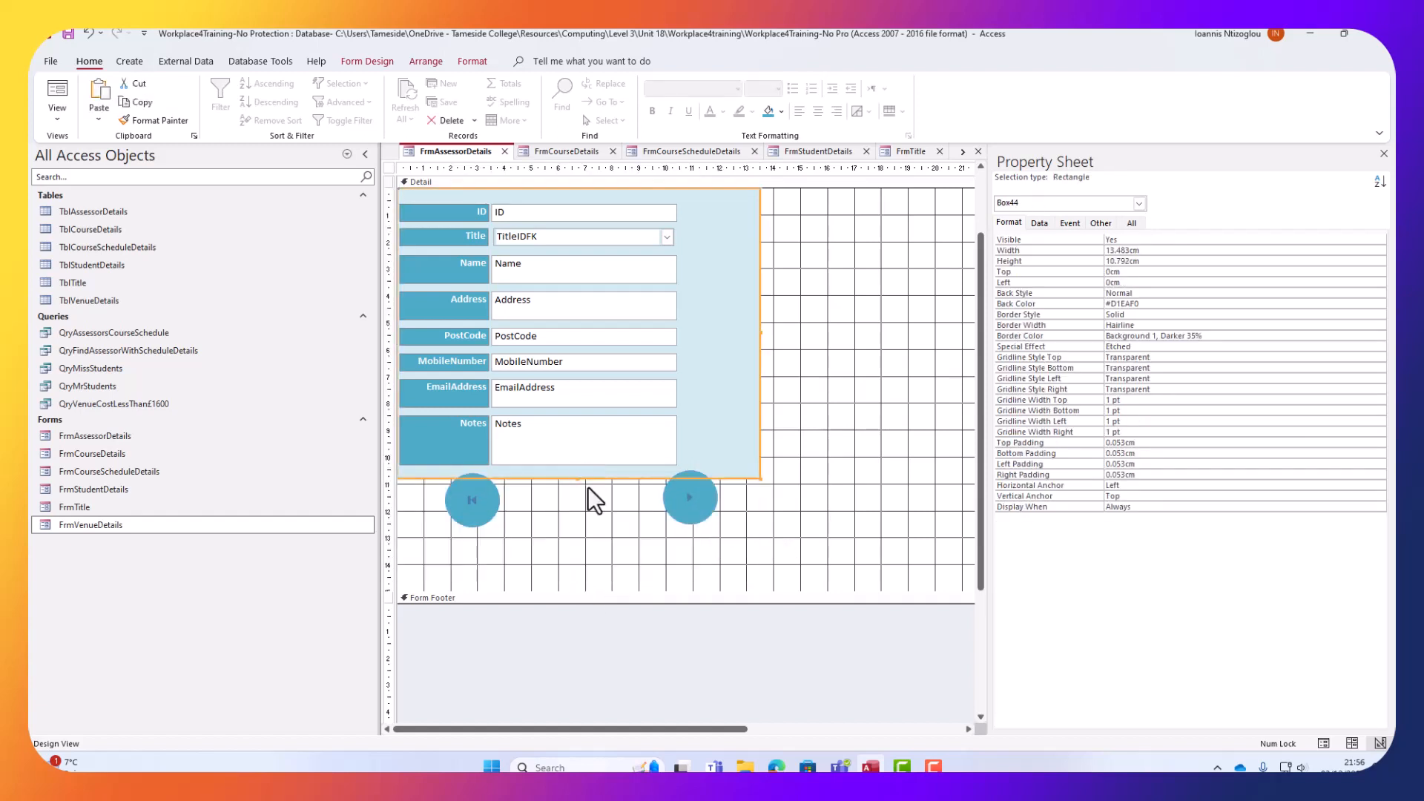
pyautogui.click(481, 502)
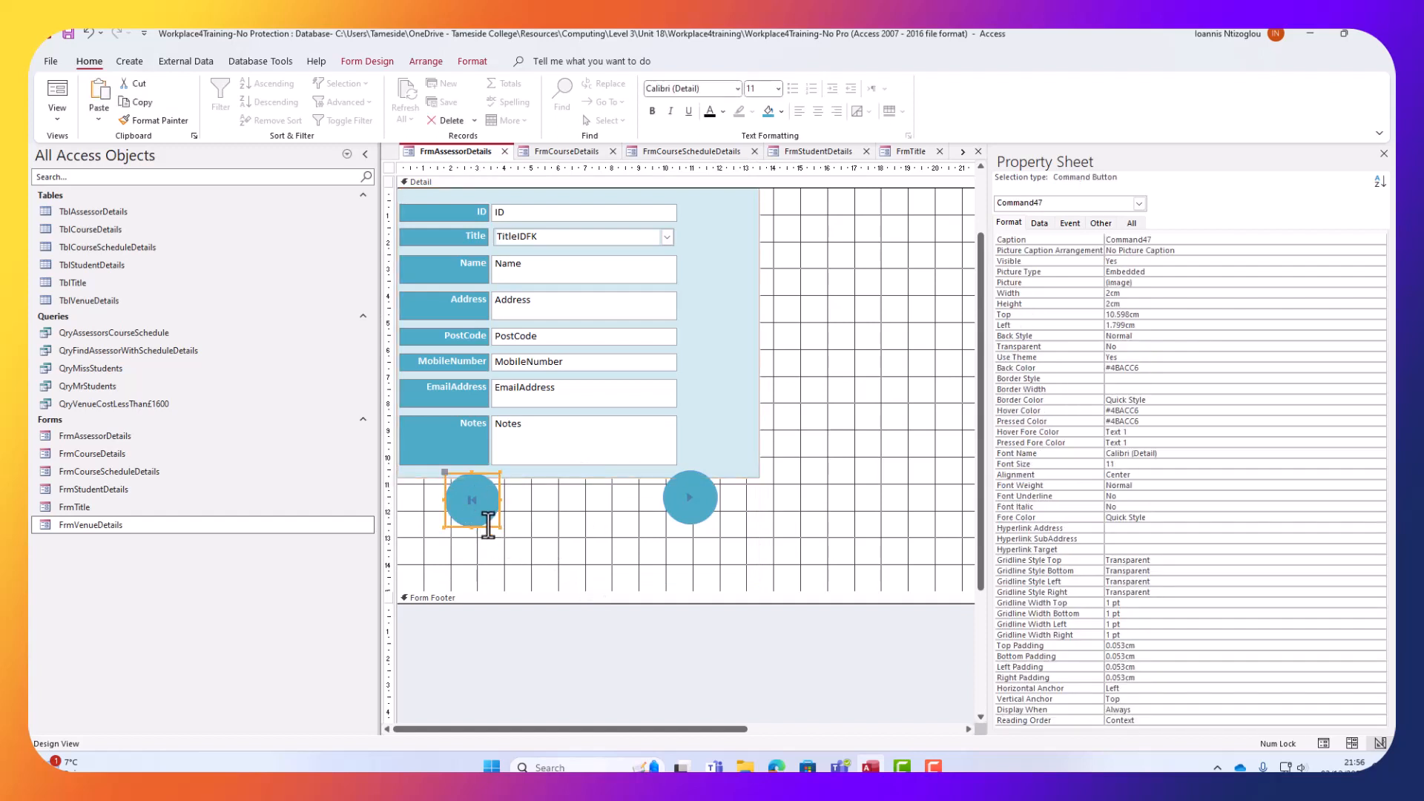
pyautogui.moveTo(490, 527); pyautogui.dragTo(483, 537)
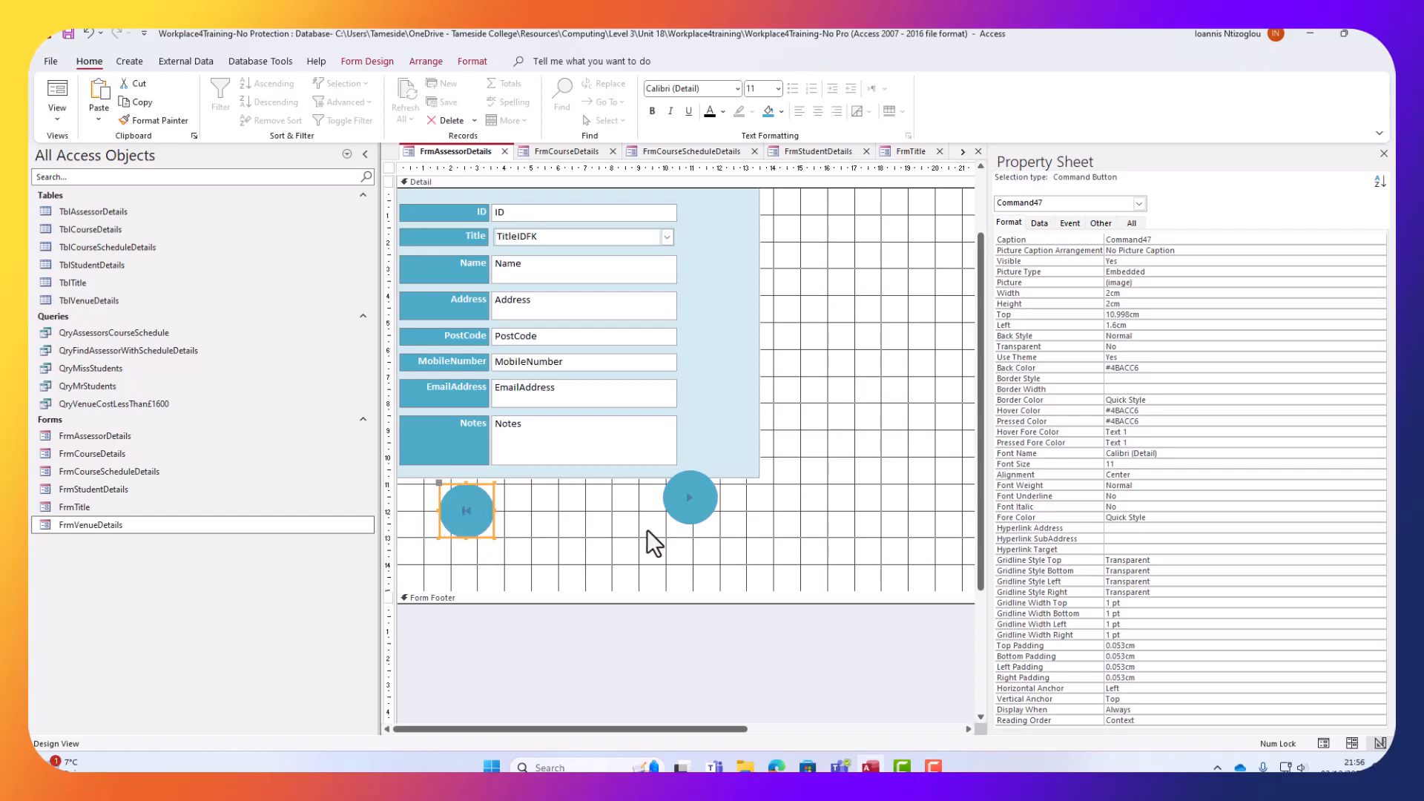
pyautogui.click(669, 513)
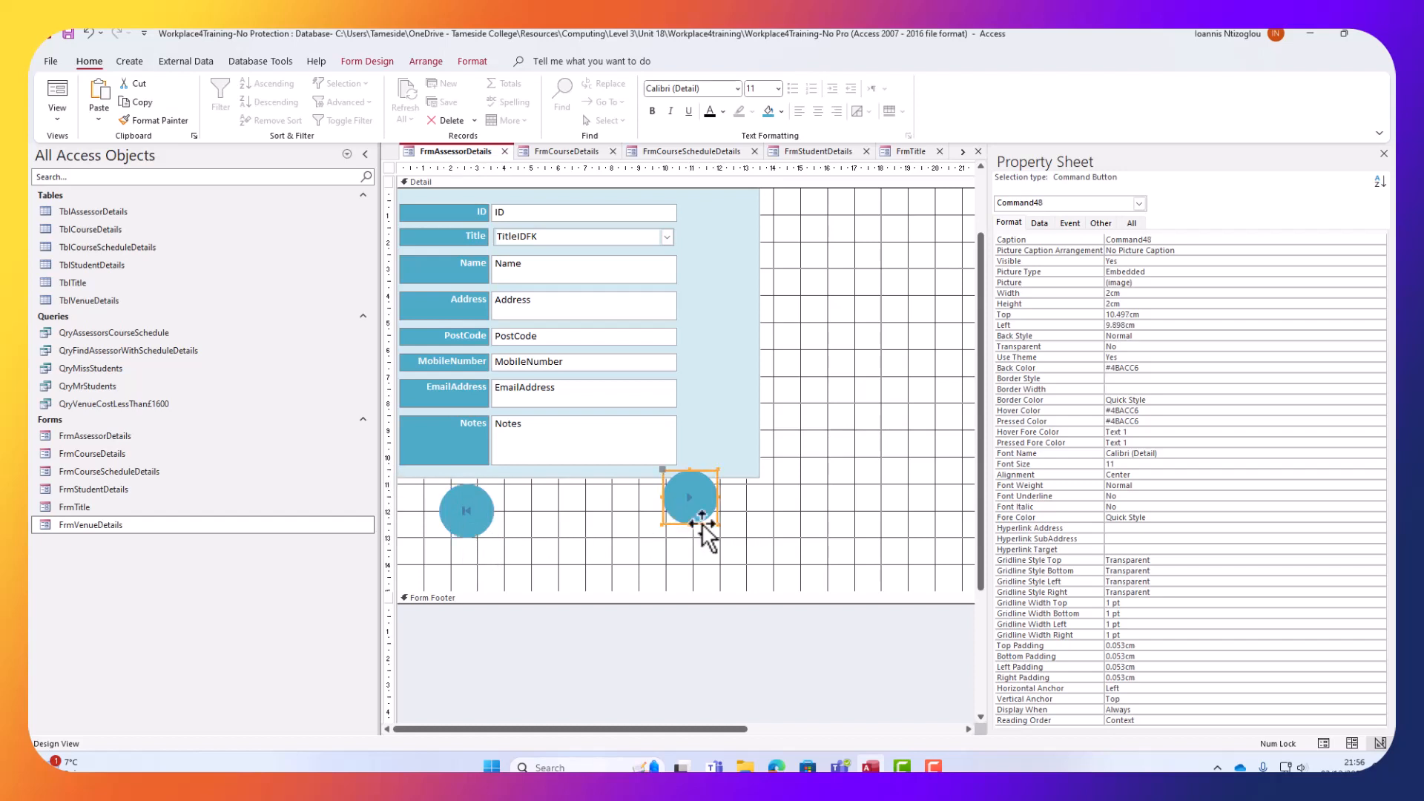
pyautogui.moveTo(702, 523); pyautogui.dragTo(705, 537)
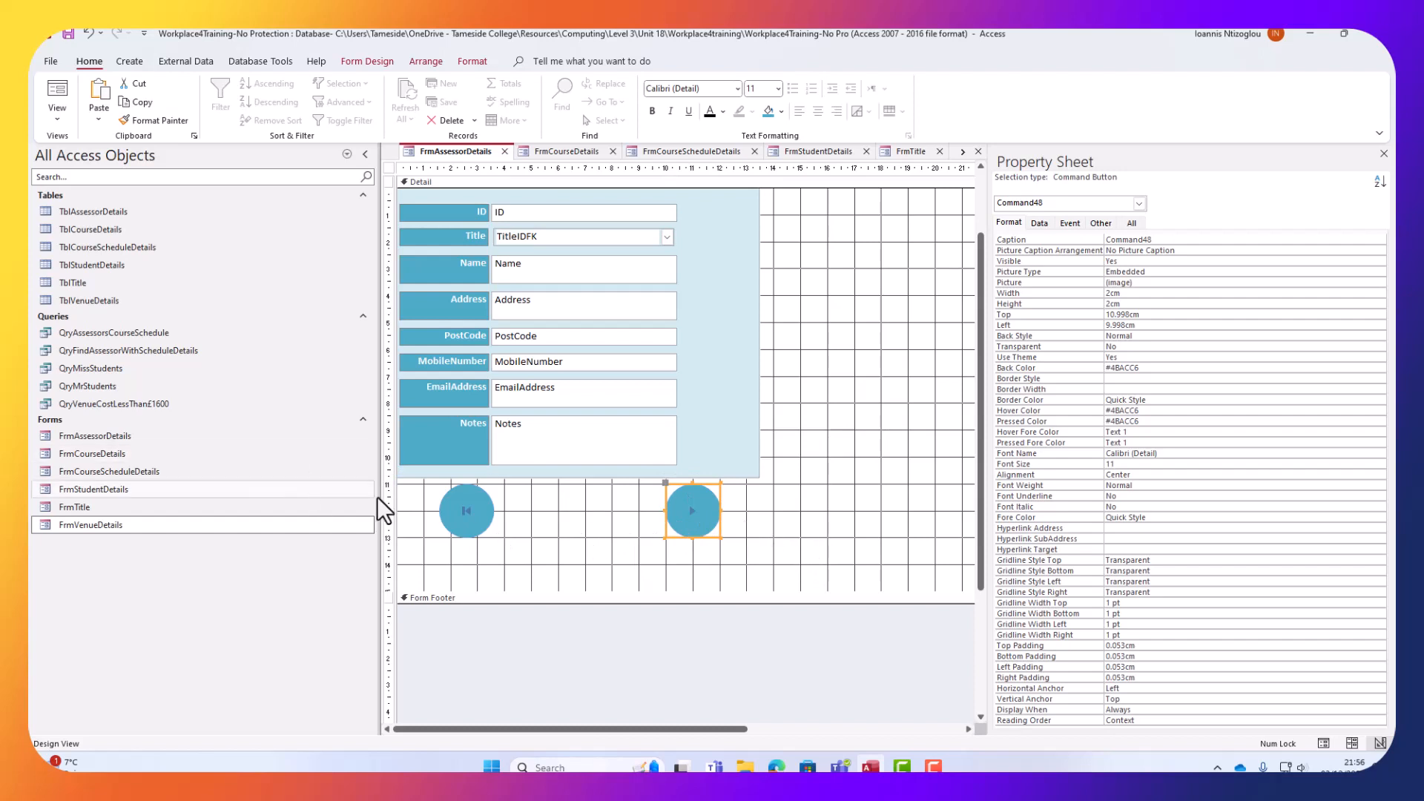
pyautogui.click(567, 523)
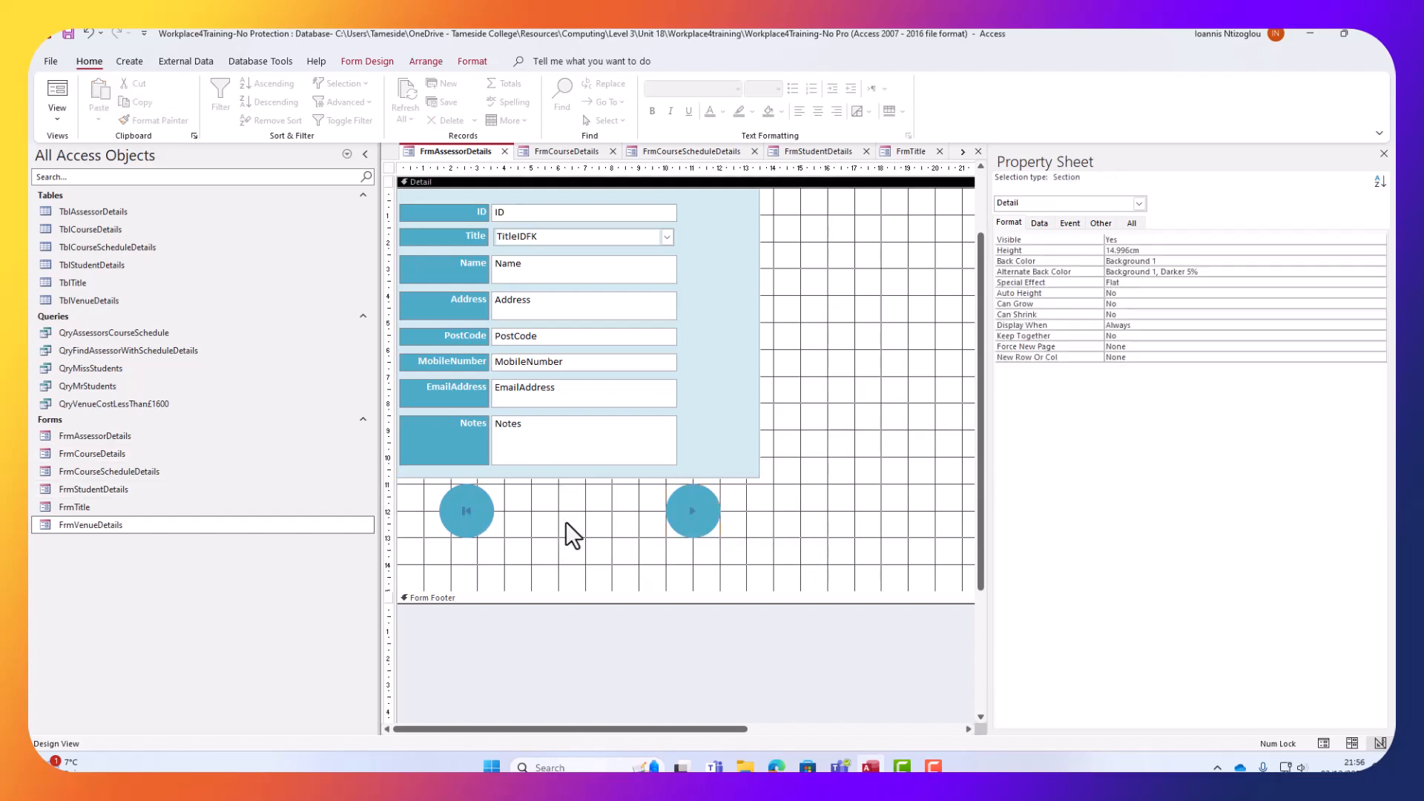
pyautogui.click(374, 61)
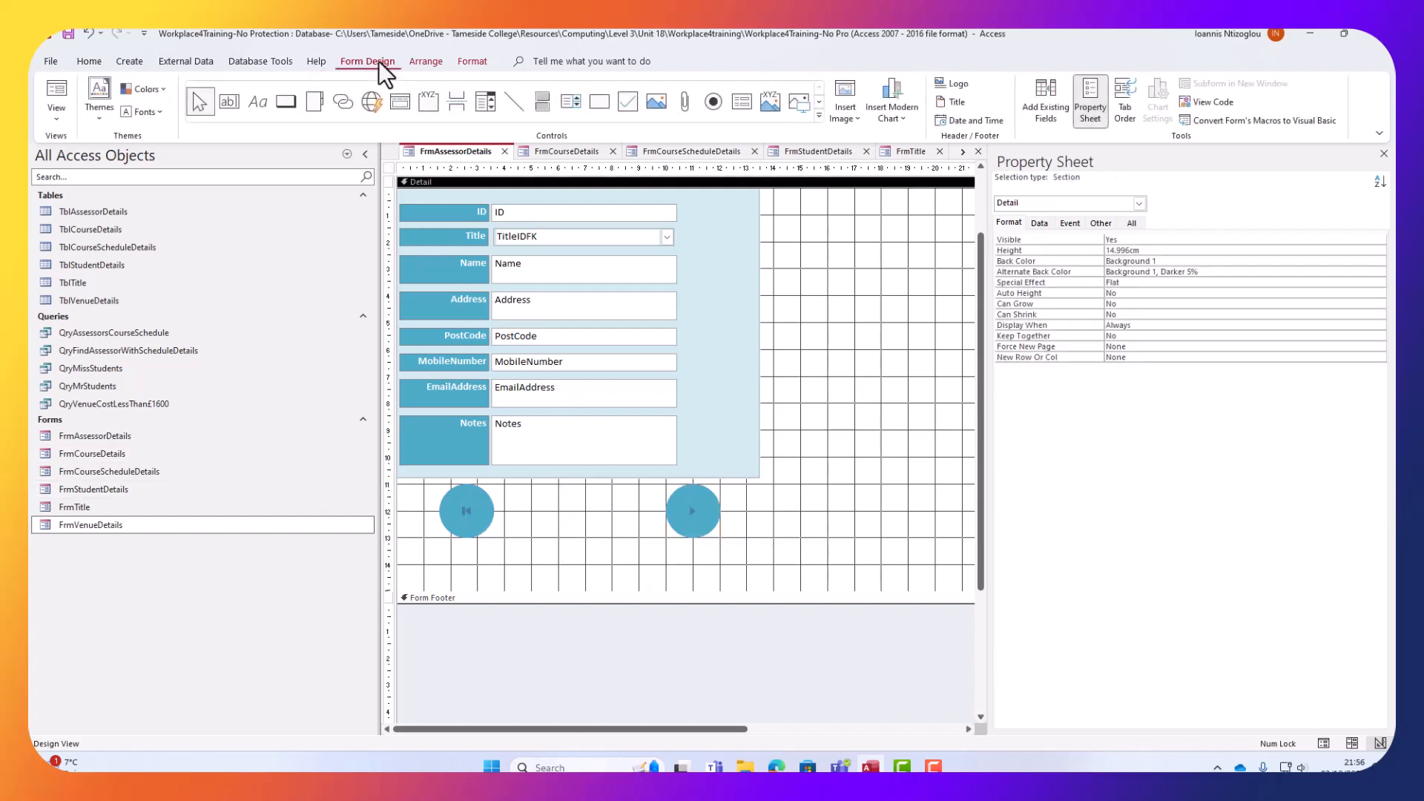
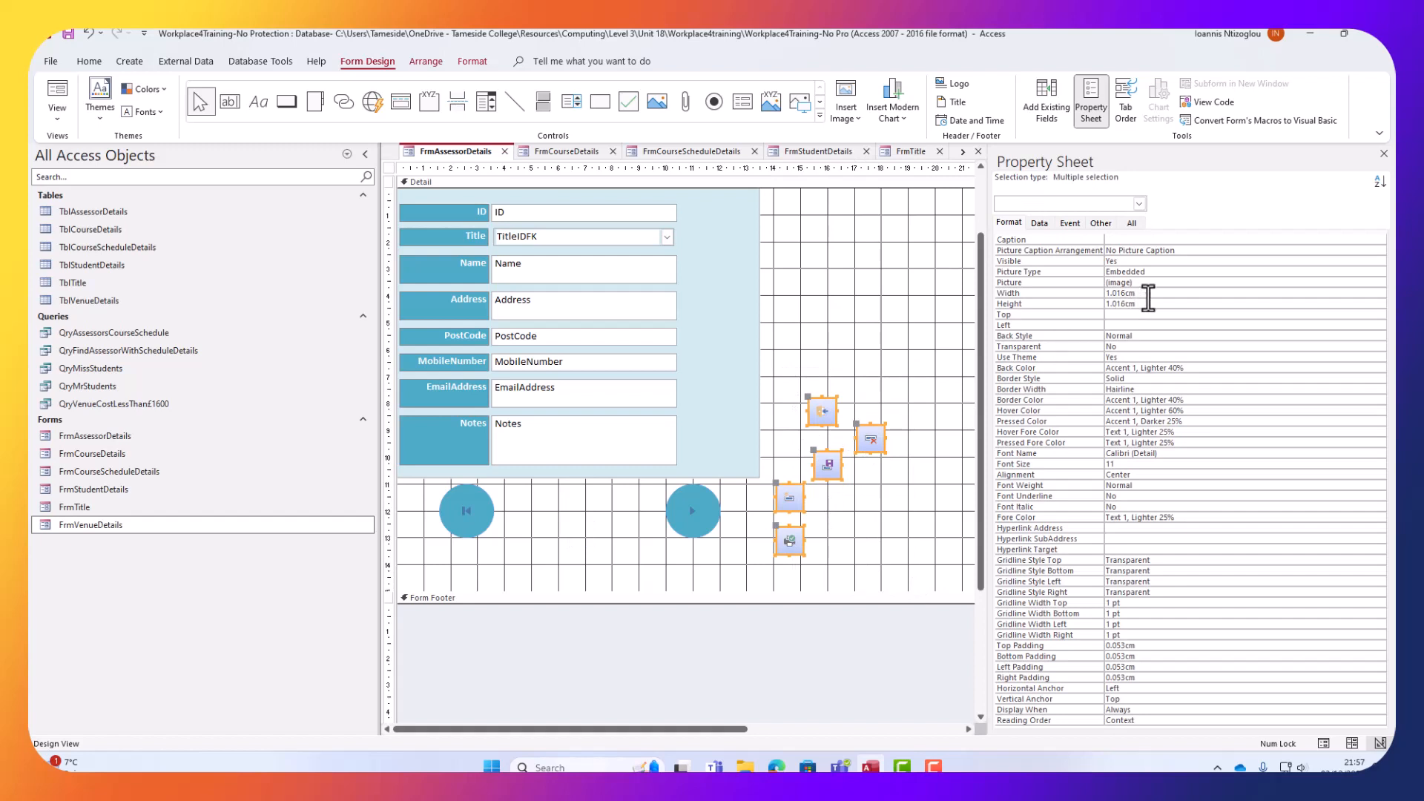
# Resize the five selected assessor command buttons to 2cm wide by 2cm tall.
pyautogui.click(1008, 293)
pyautogui.write('2cm')
pyautogui.press('Return')
pyautogui.write('2')
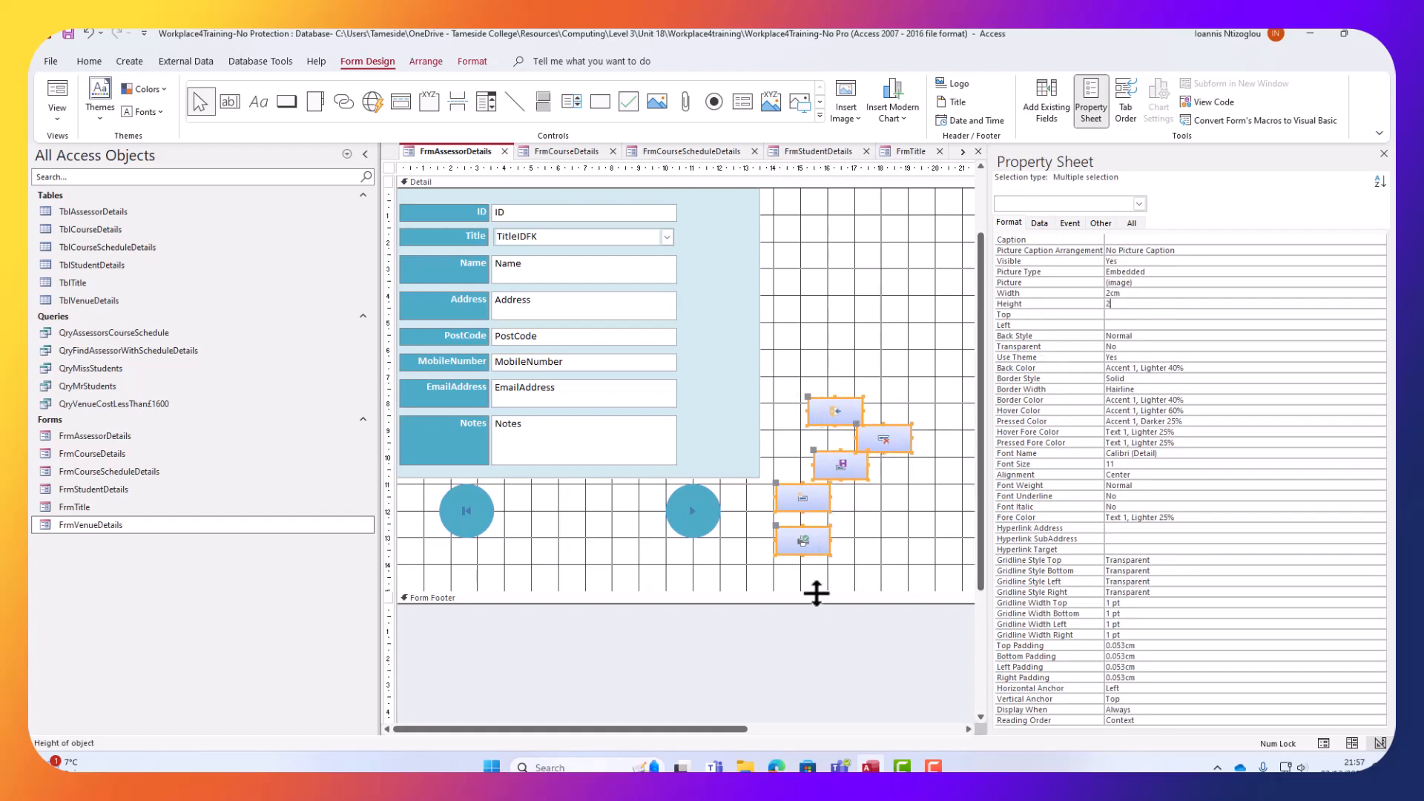
pyautogui.click(817, 589)
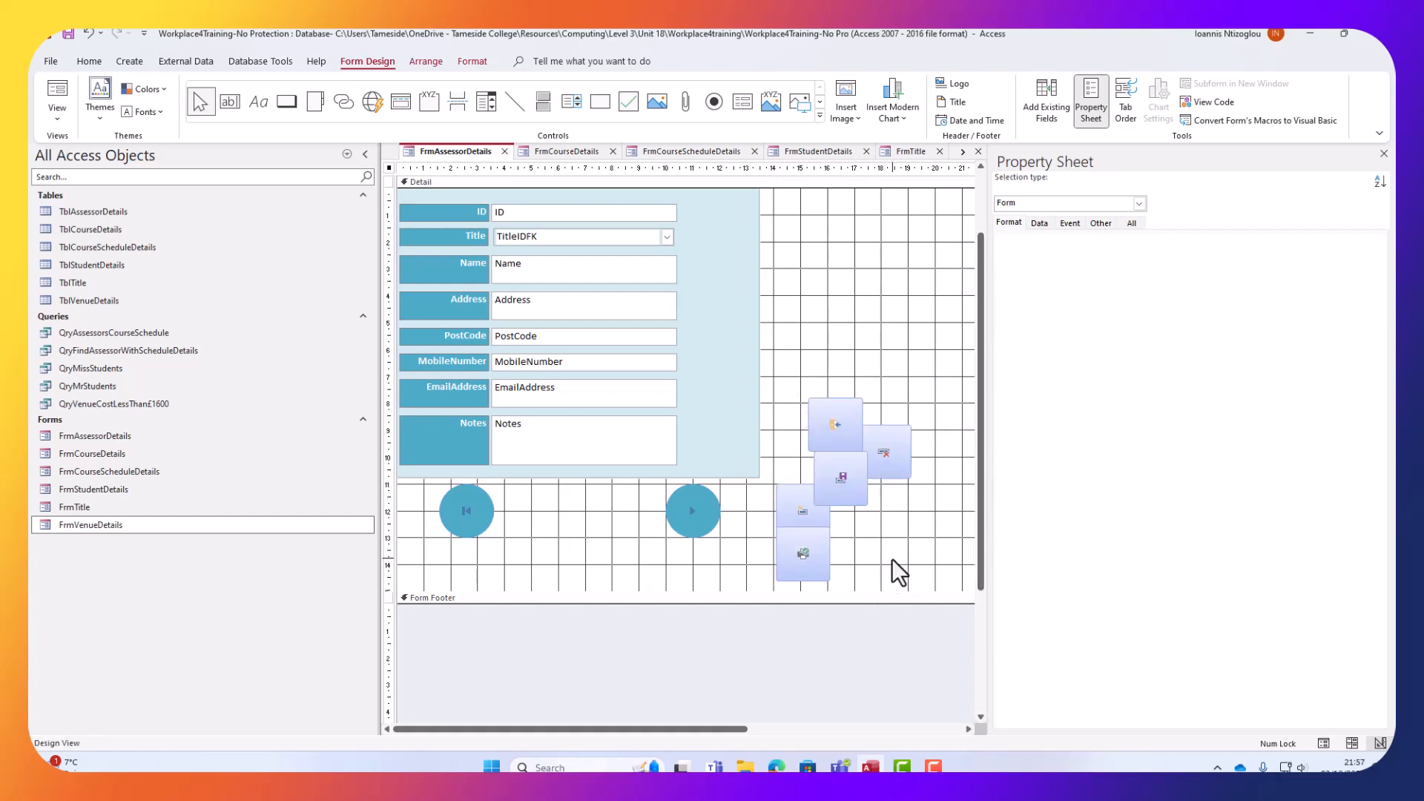
pyautogui.click(682, 519)
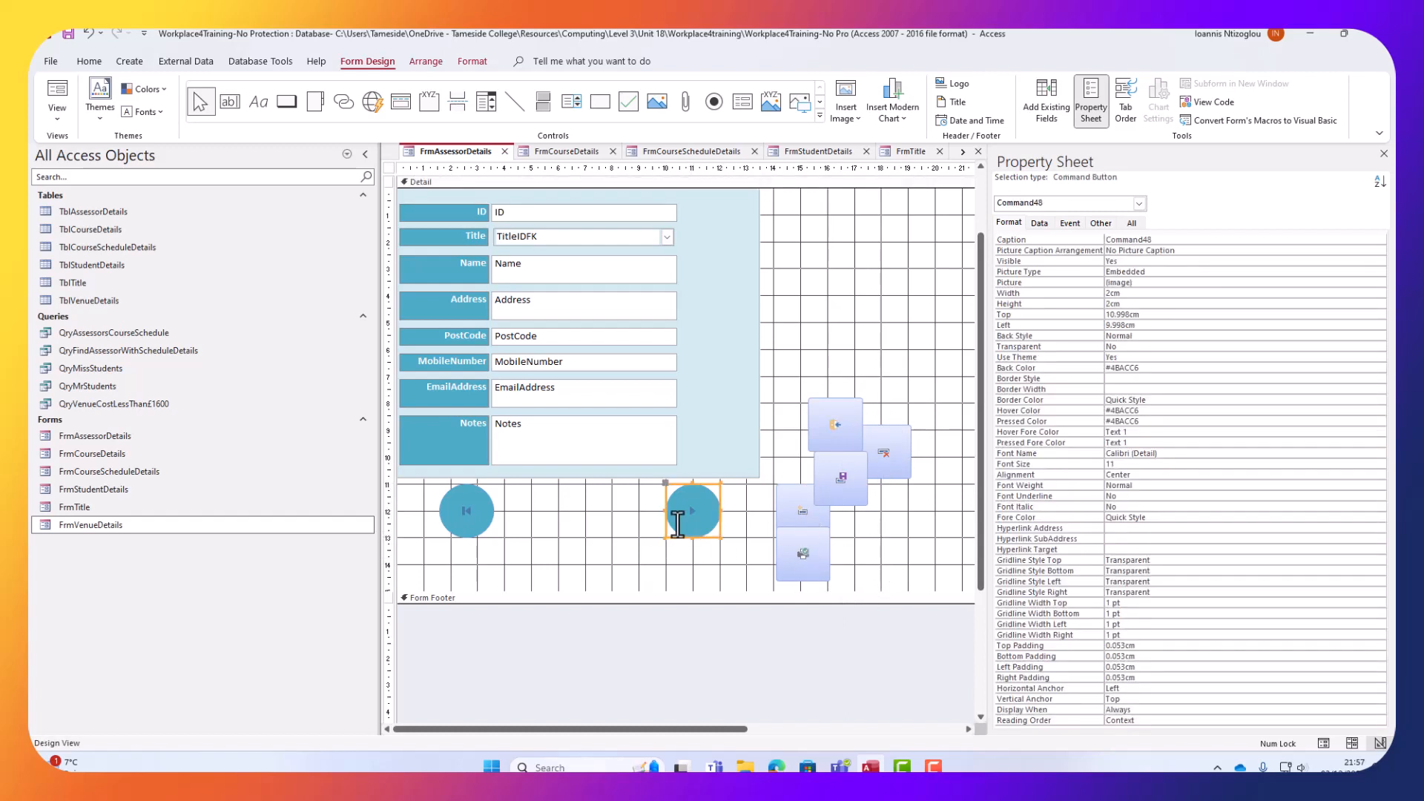
# Format-paint the round teal arrow style onto the square buttons and extend the Detail section downward.
pyautogui.click(89, 62)
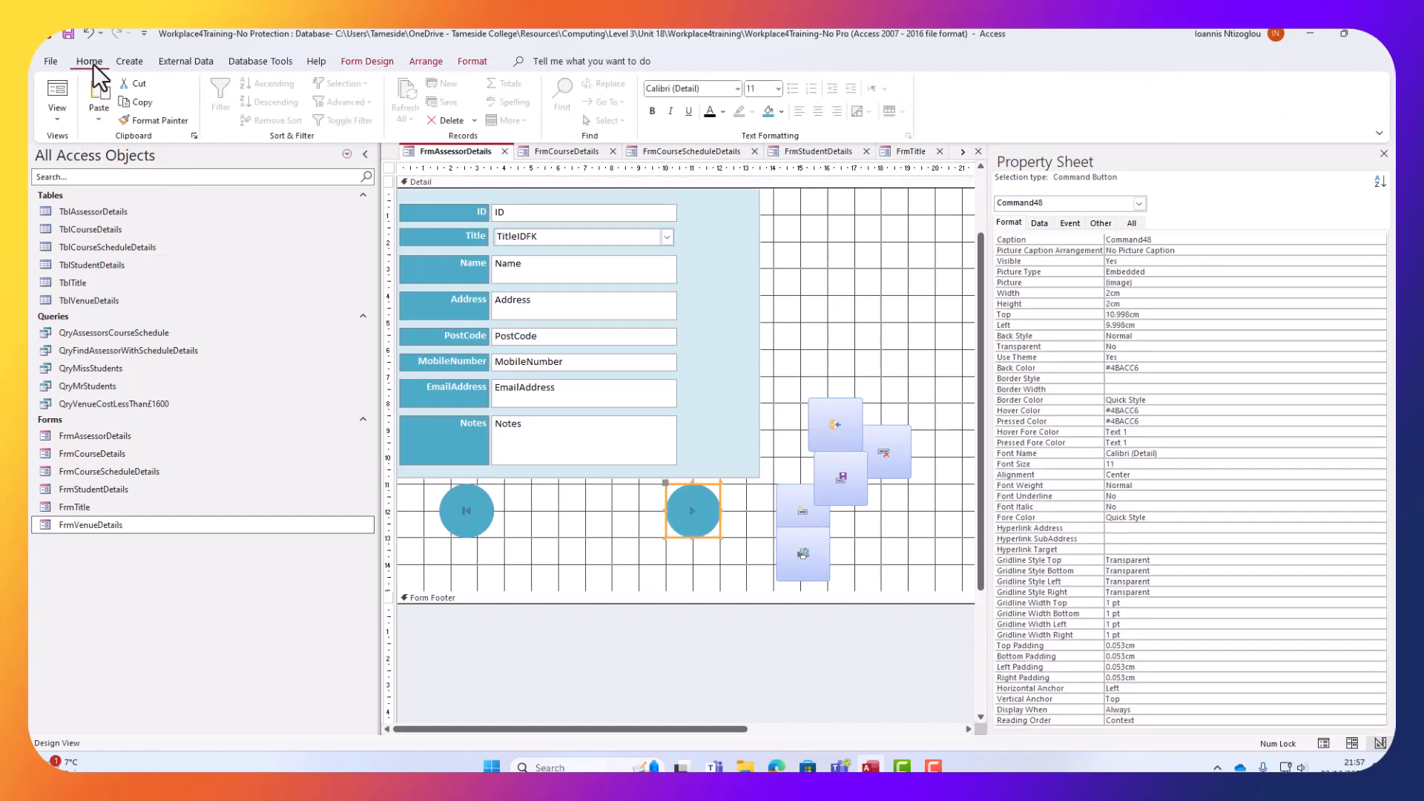
pyautogui.click(160, 120)
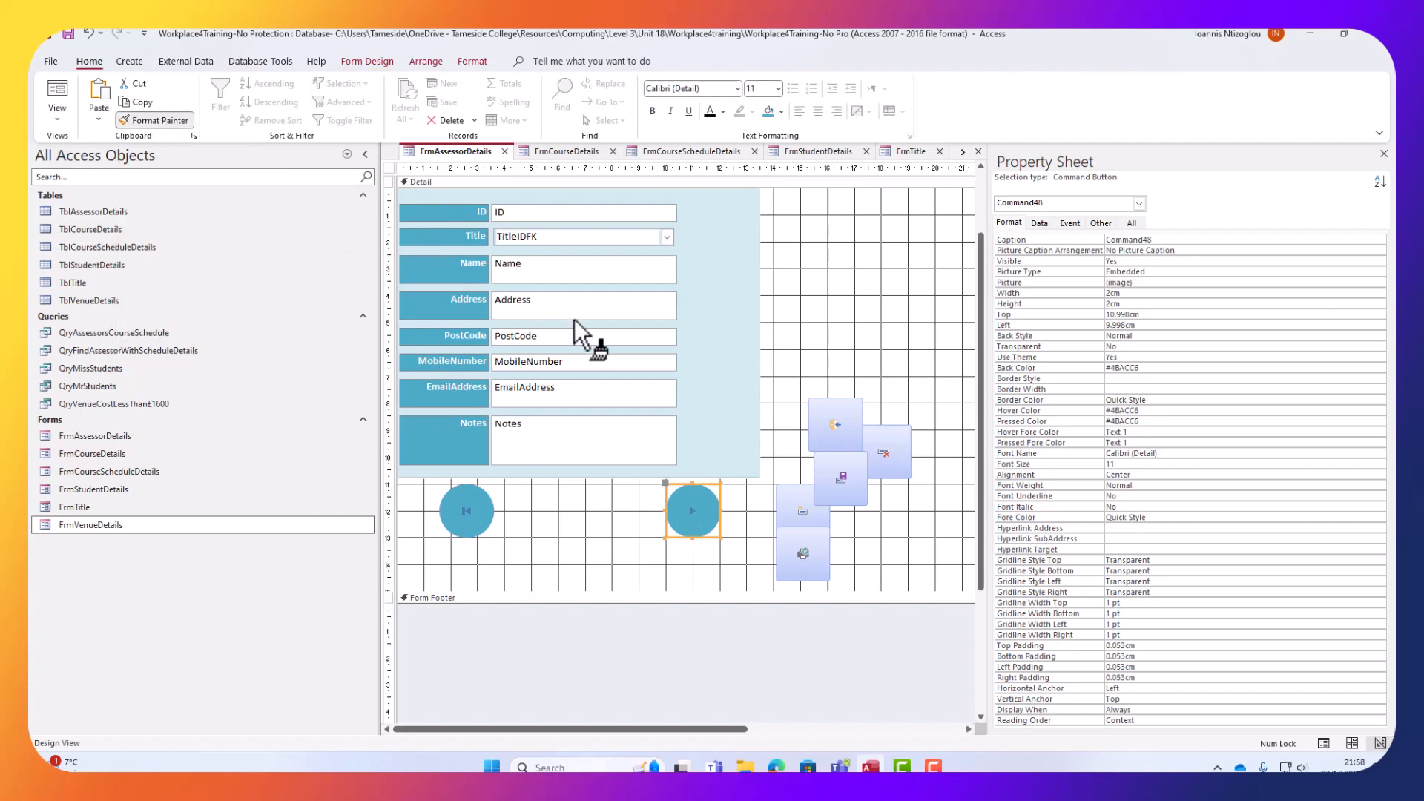
pyautogui.click(835, 424)
pyautogui.click(884, 452)
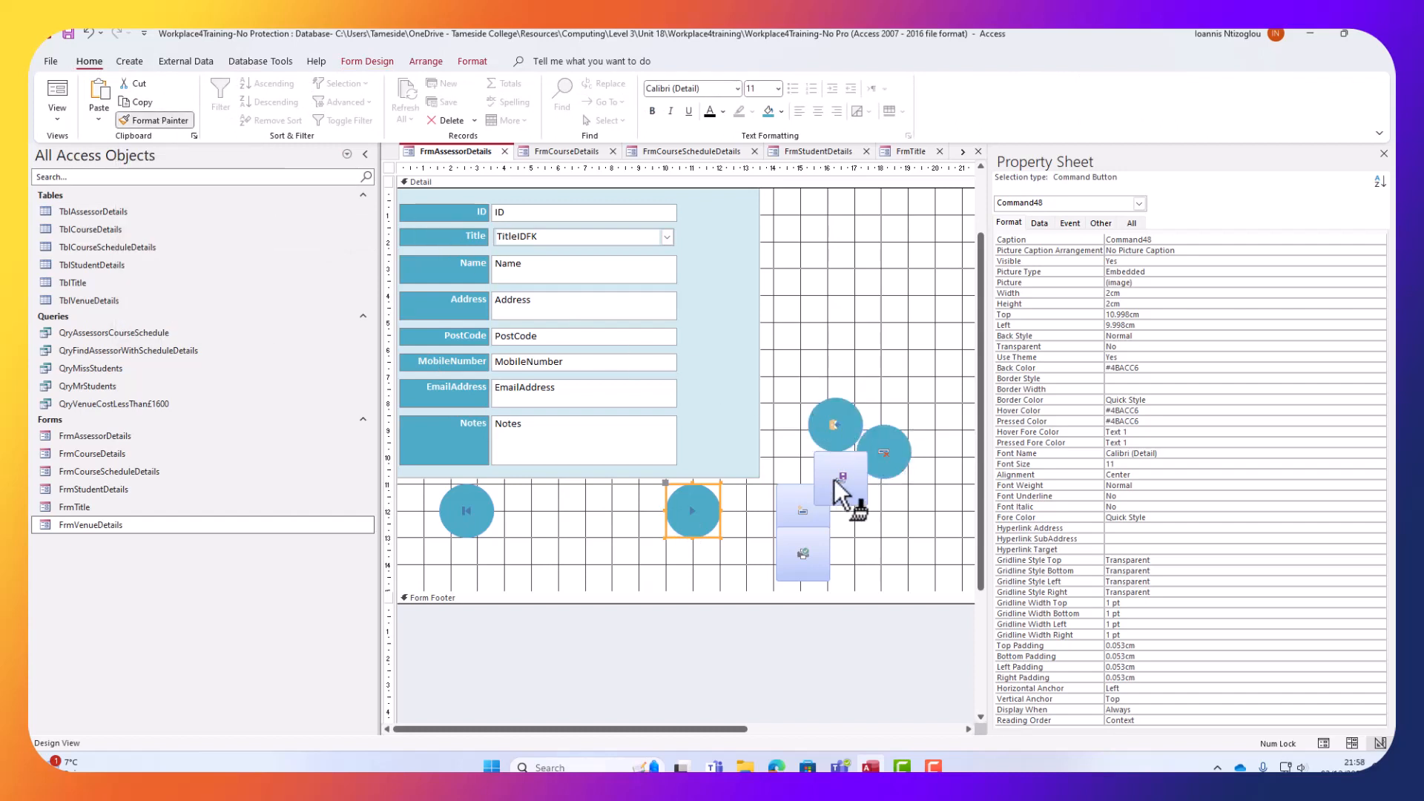
pyautogui.click(788, 514)
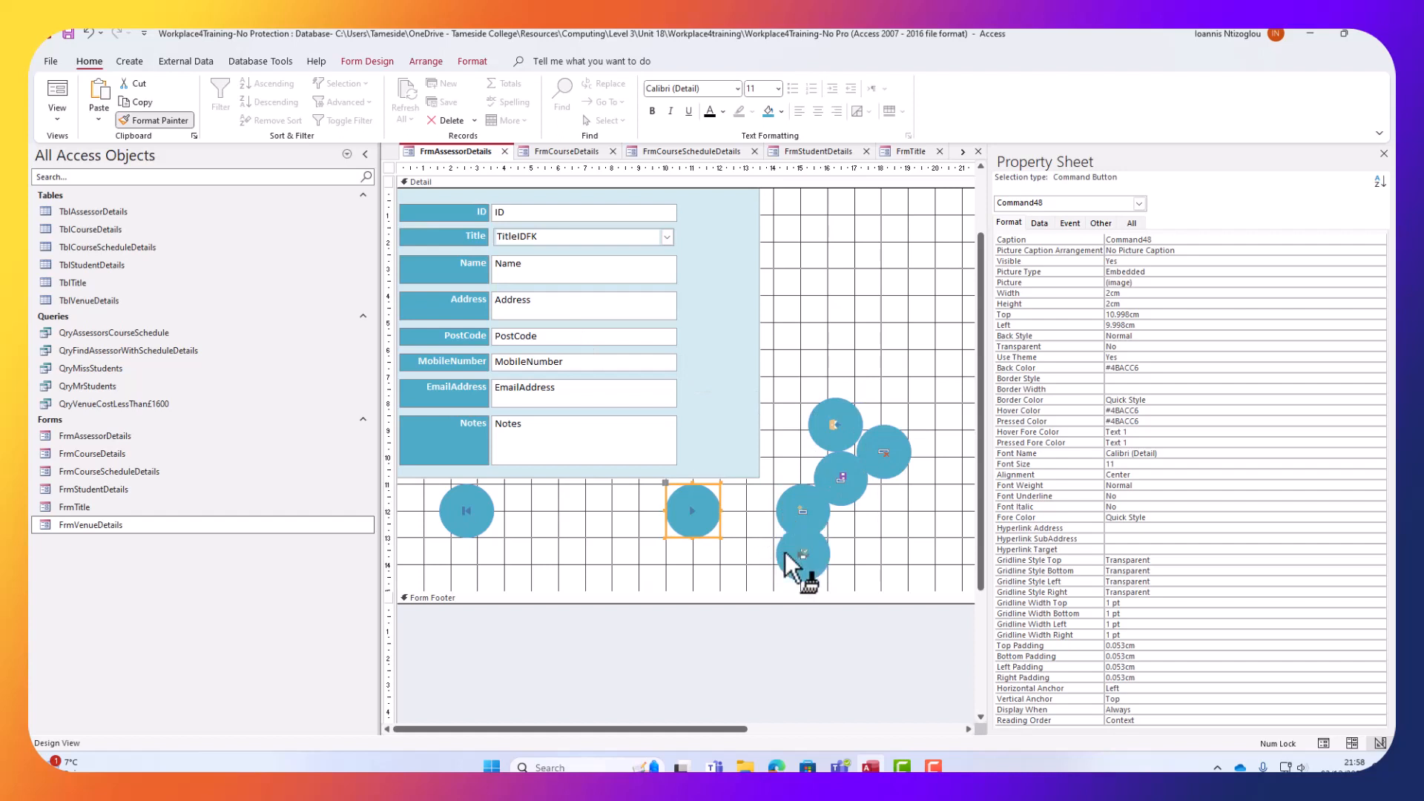
pyautogui.click(789, 554)
pyautogui.scroll(-3, 831, 380)
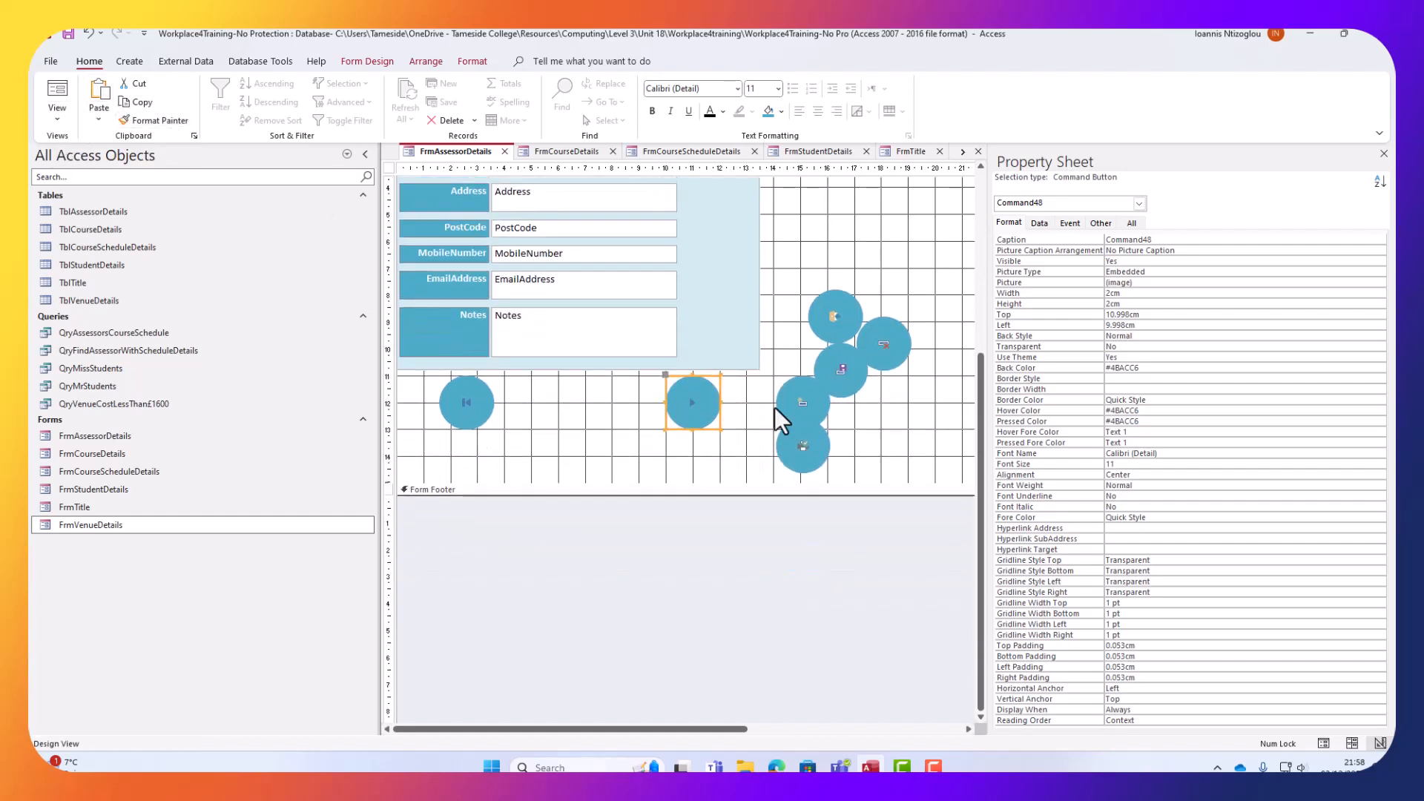
pyautogui.moveTo(680, 490); pyautogui.dragTo(683, 555)
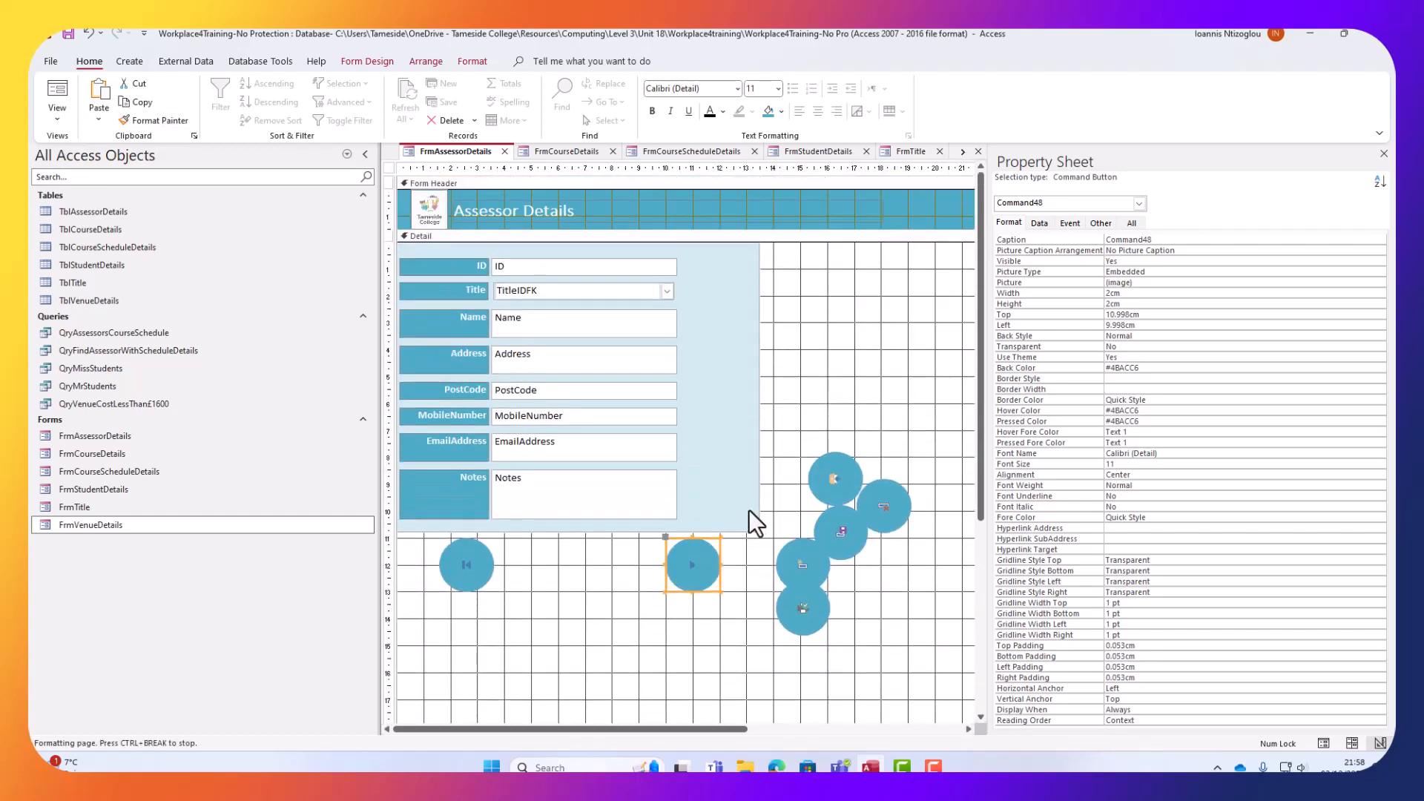
# Drag the first three round buttons into a column beside the ID field and nudge them into alignment.
pyautogui.click(837, 401)
pyautogui.moveTo(837, 401); pyautogui.dragTo(803, 272)
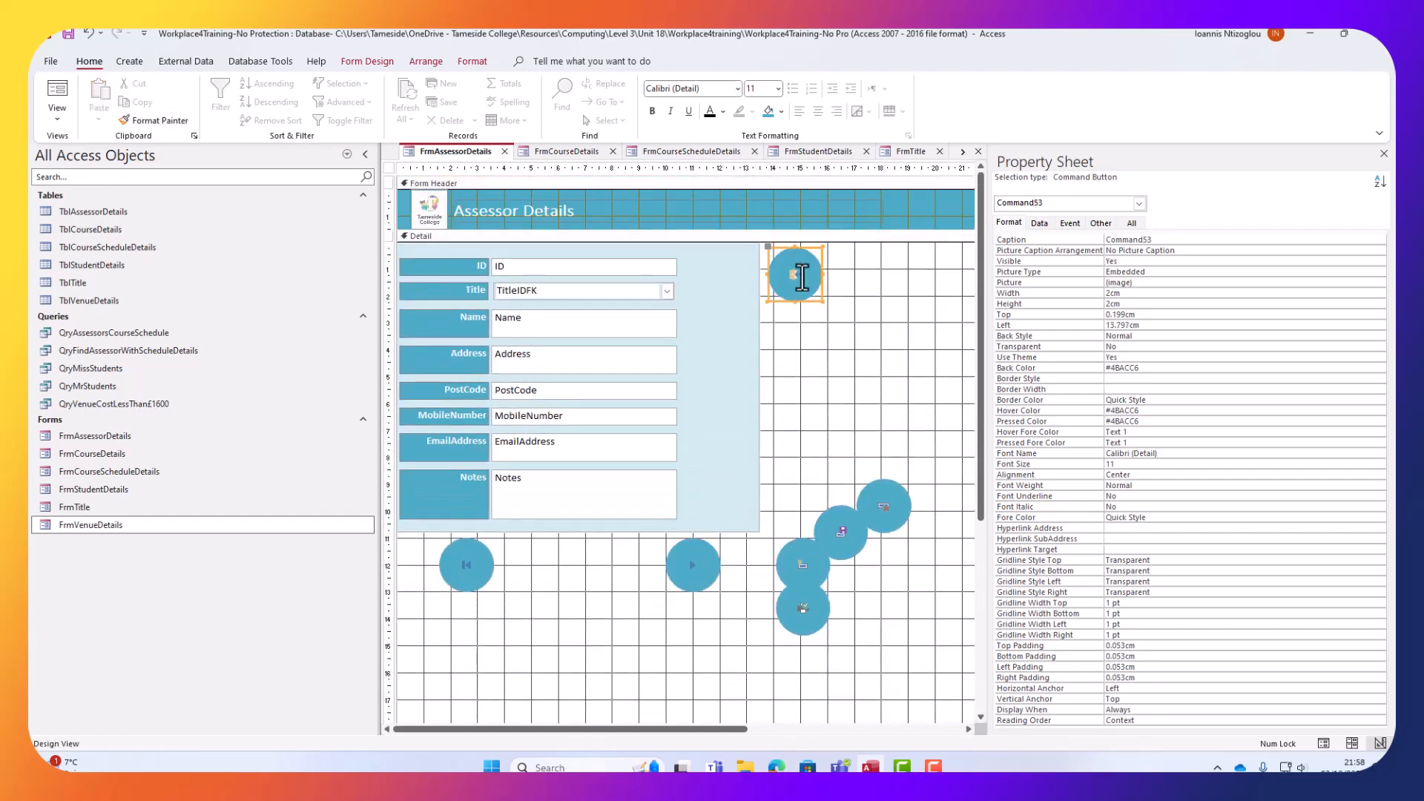
pyautogui.moveTo(870, 497); pyautogui.dragTo(797, 333)
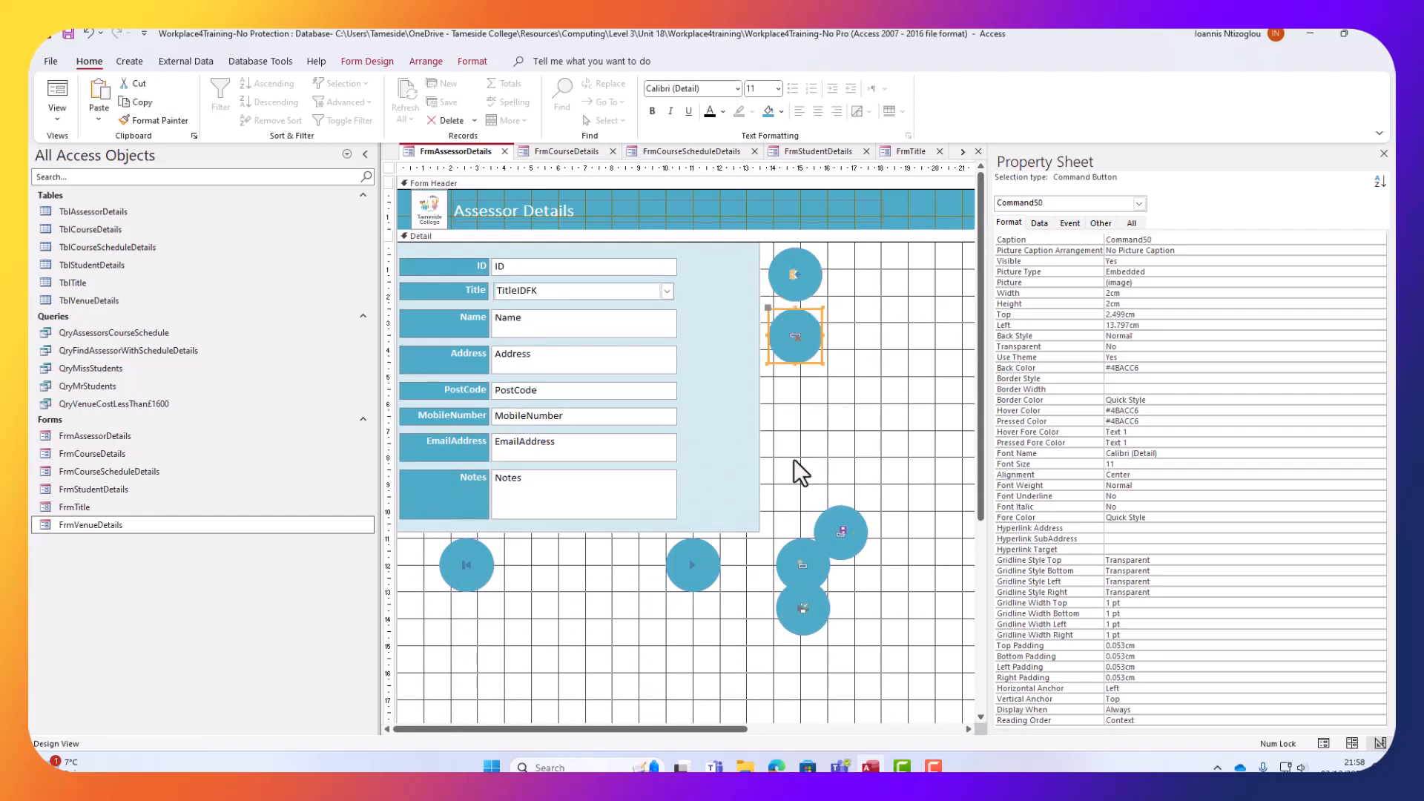
pyautogui.press('Right')
pyautogui.press('Right')
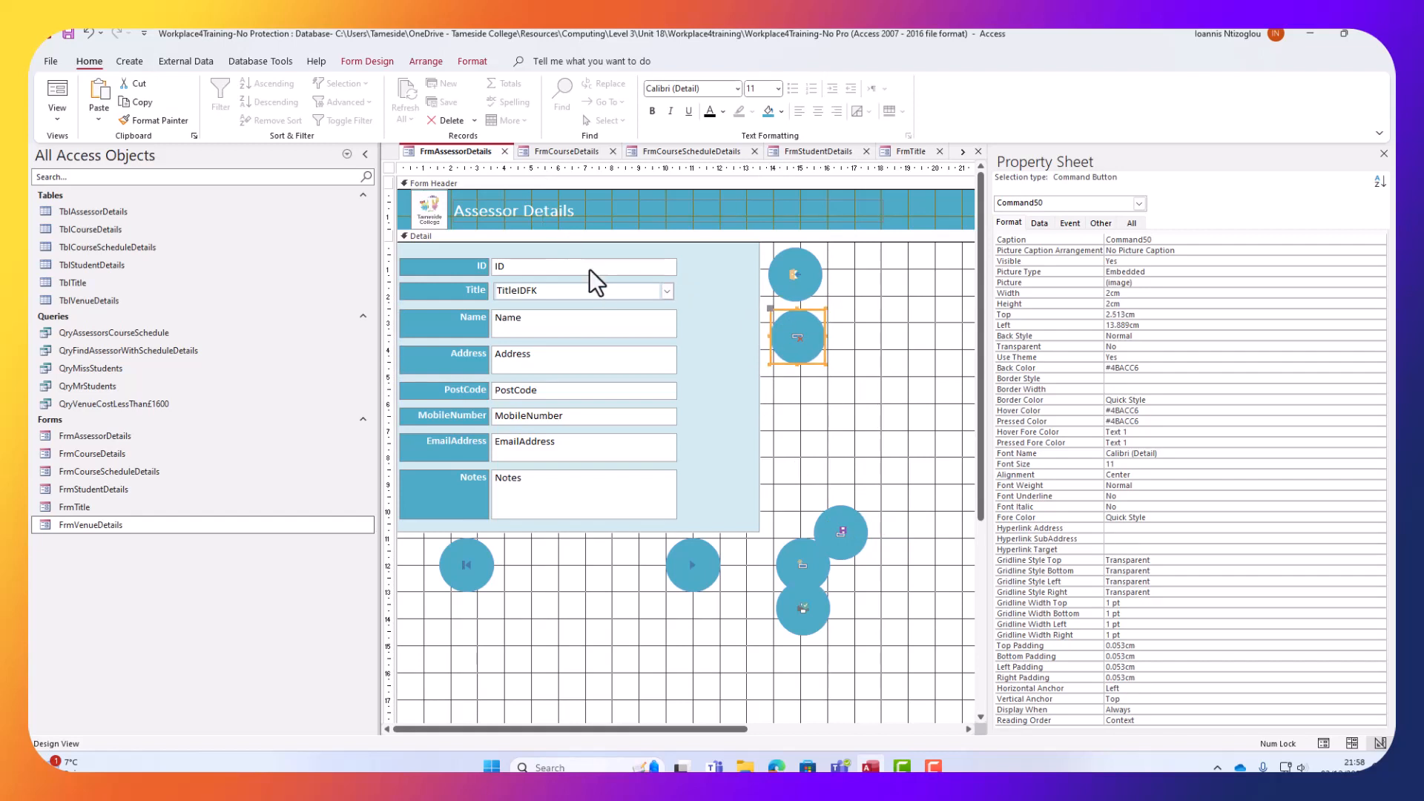
pyautogui.click(808, 273)
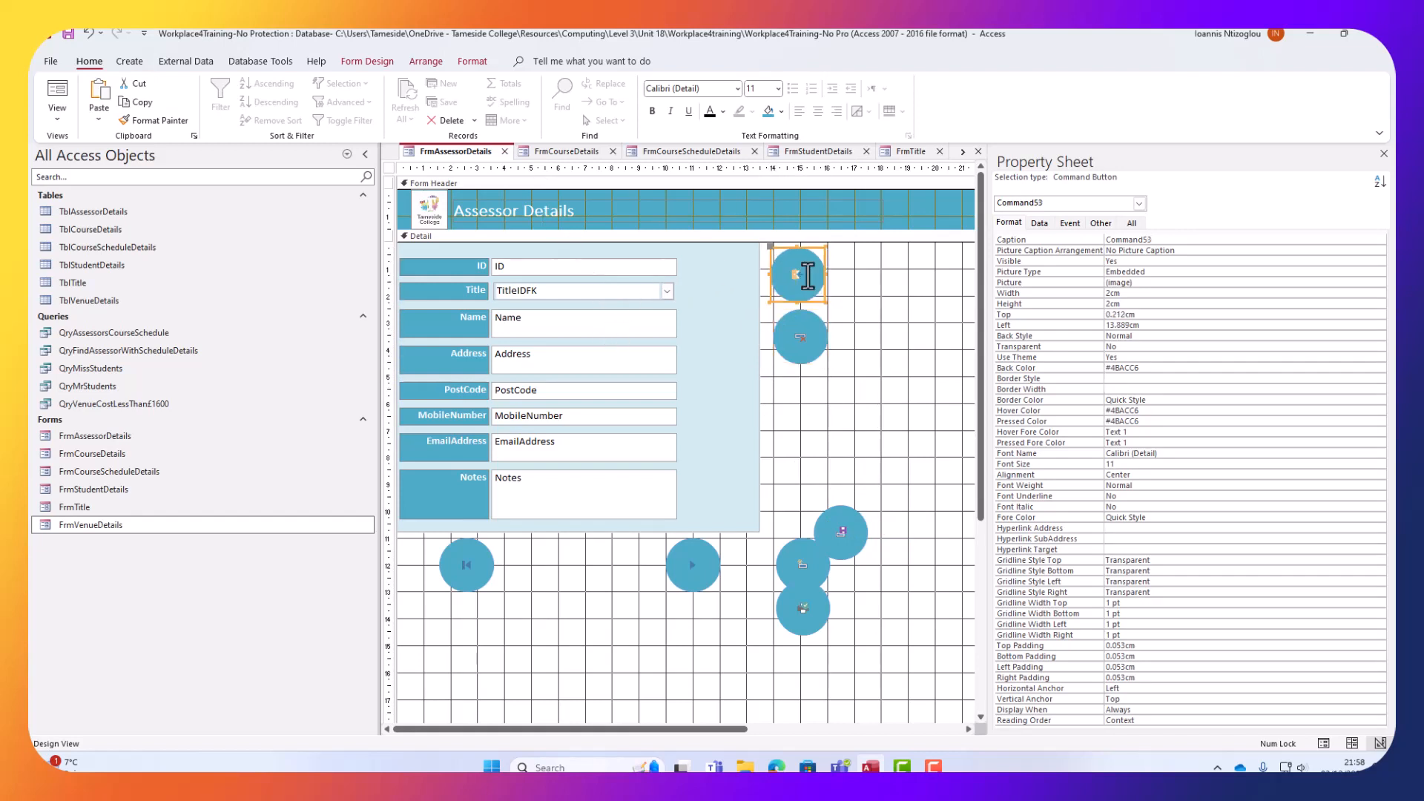
pyautogui.press('Right')
pyautogui.press('Right')
pyautogui.moveTo(849, 528); pyautogui.dragTo(811, 500)
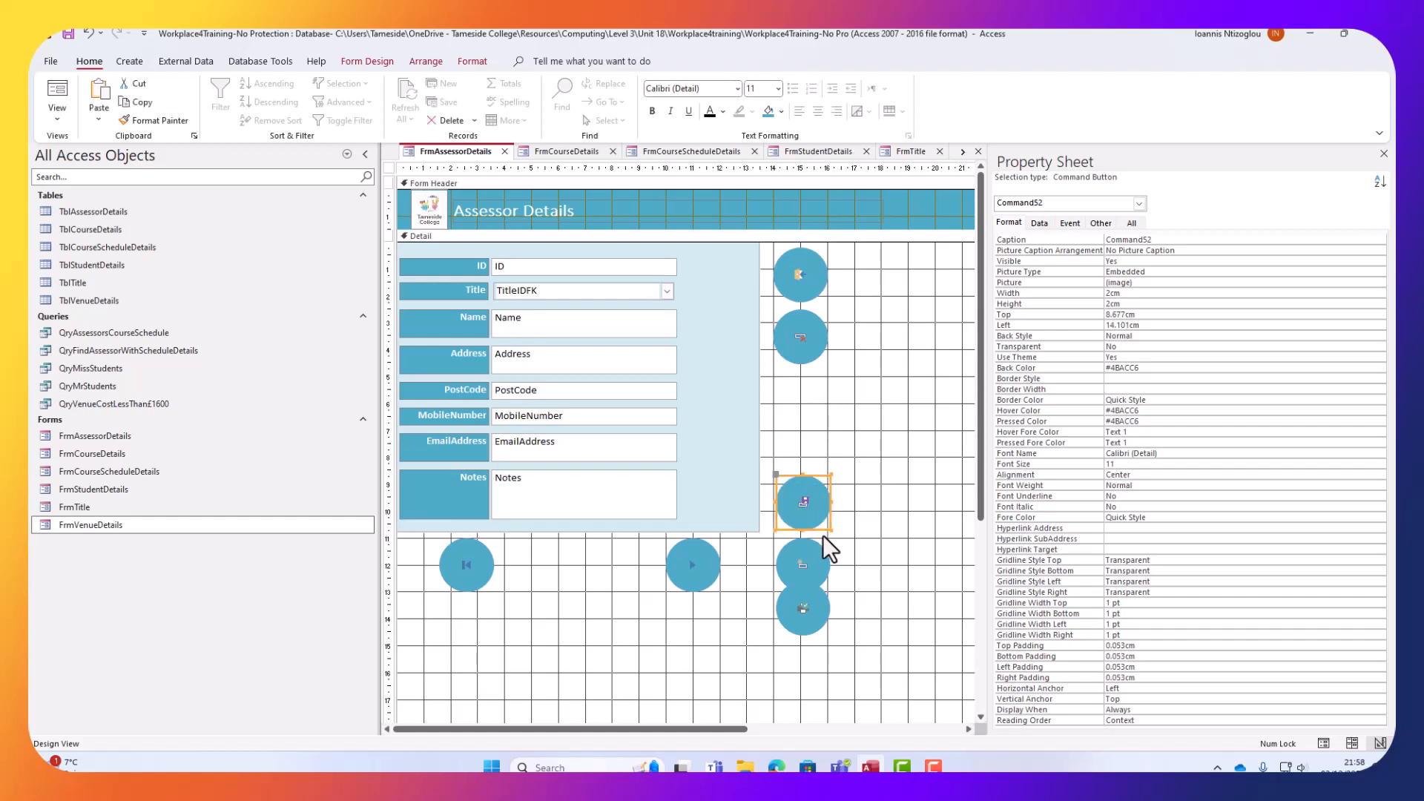
pyautogui.press('Down')
pyautogui.press('Left')
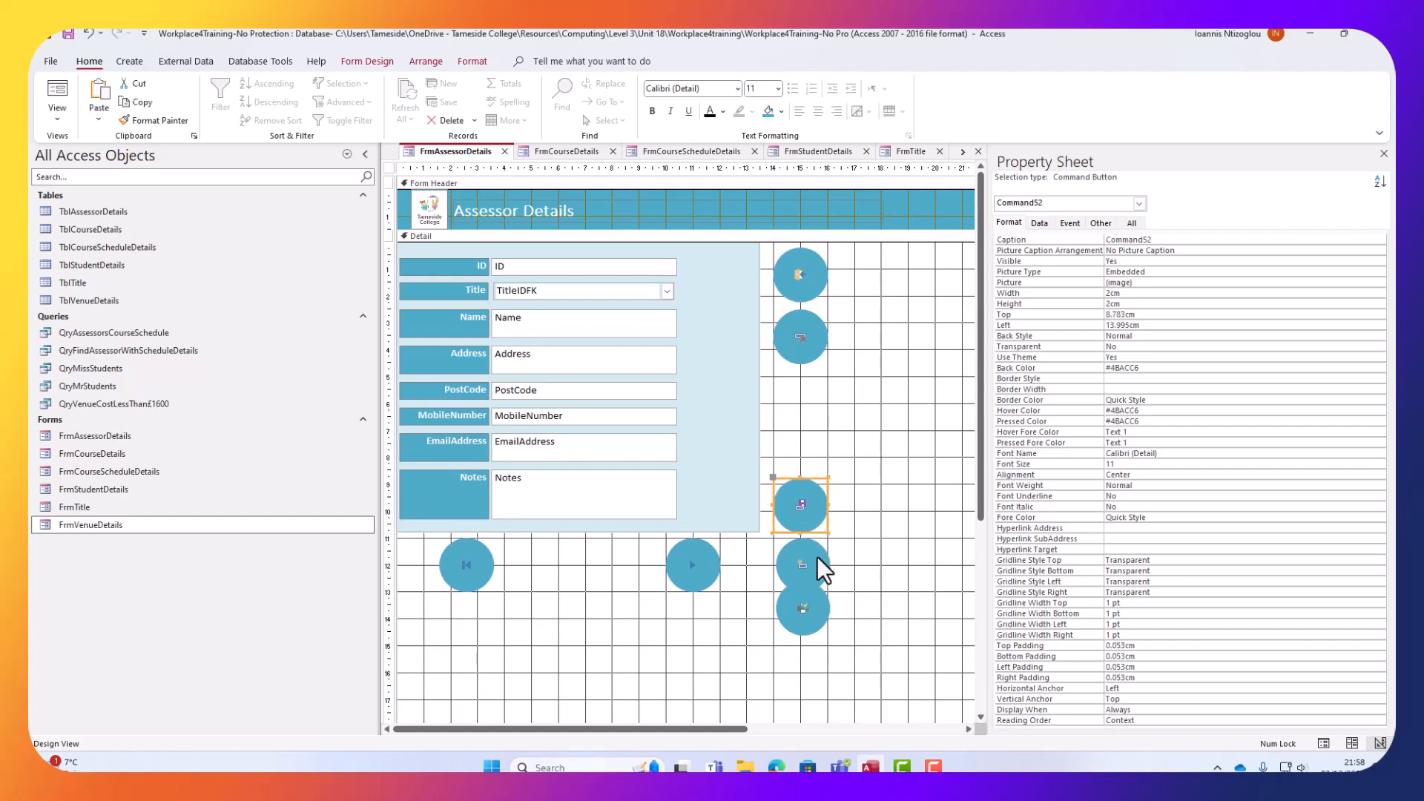
# Move the last two round buttons into the column and even out the vertical spacing.
pyautogui.moveTo(817, 558); pyautogui.dragTo(818, 440)
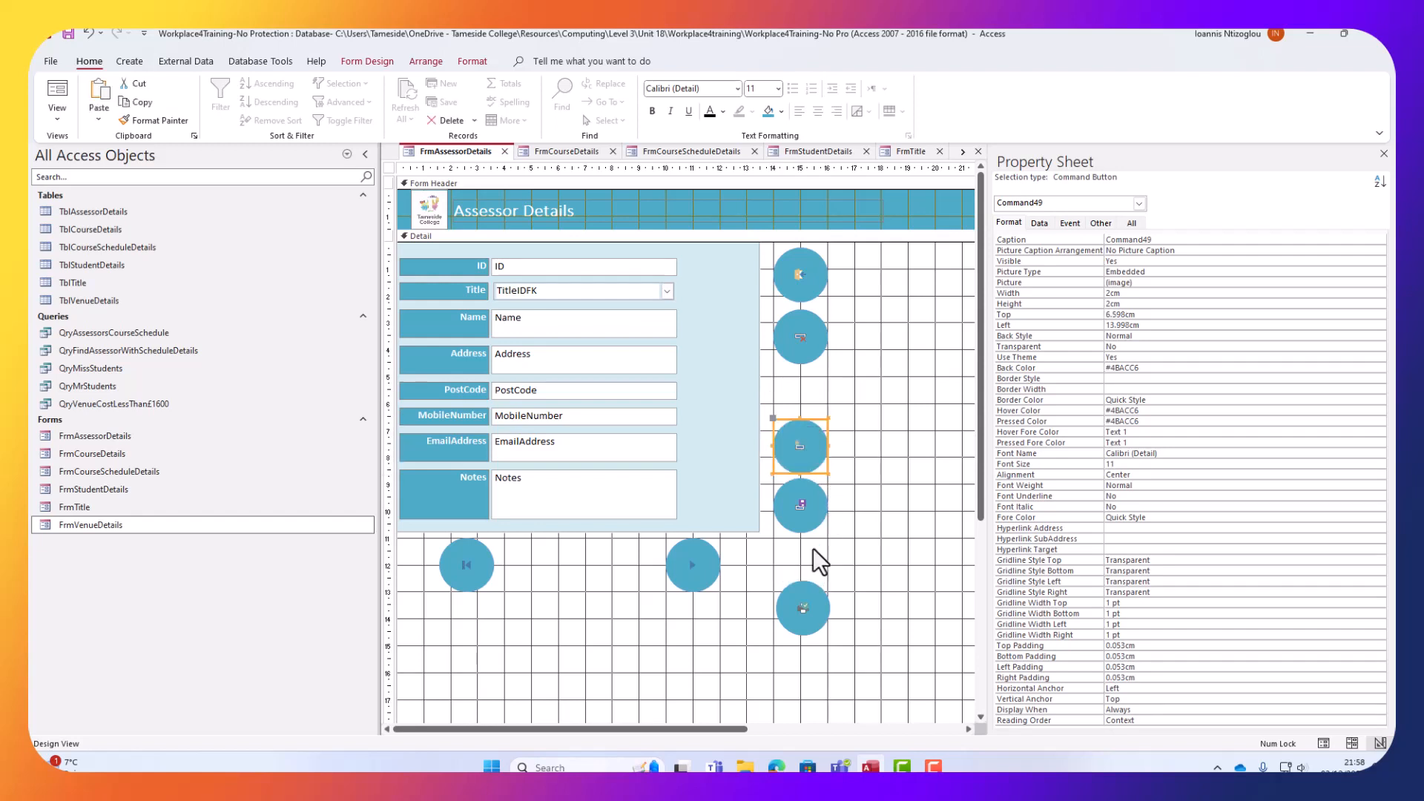
pyautogui.moveTo(809, 587); pyautogui.dragTo(810, 371)
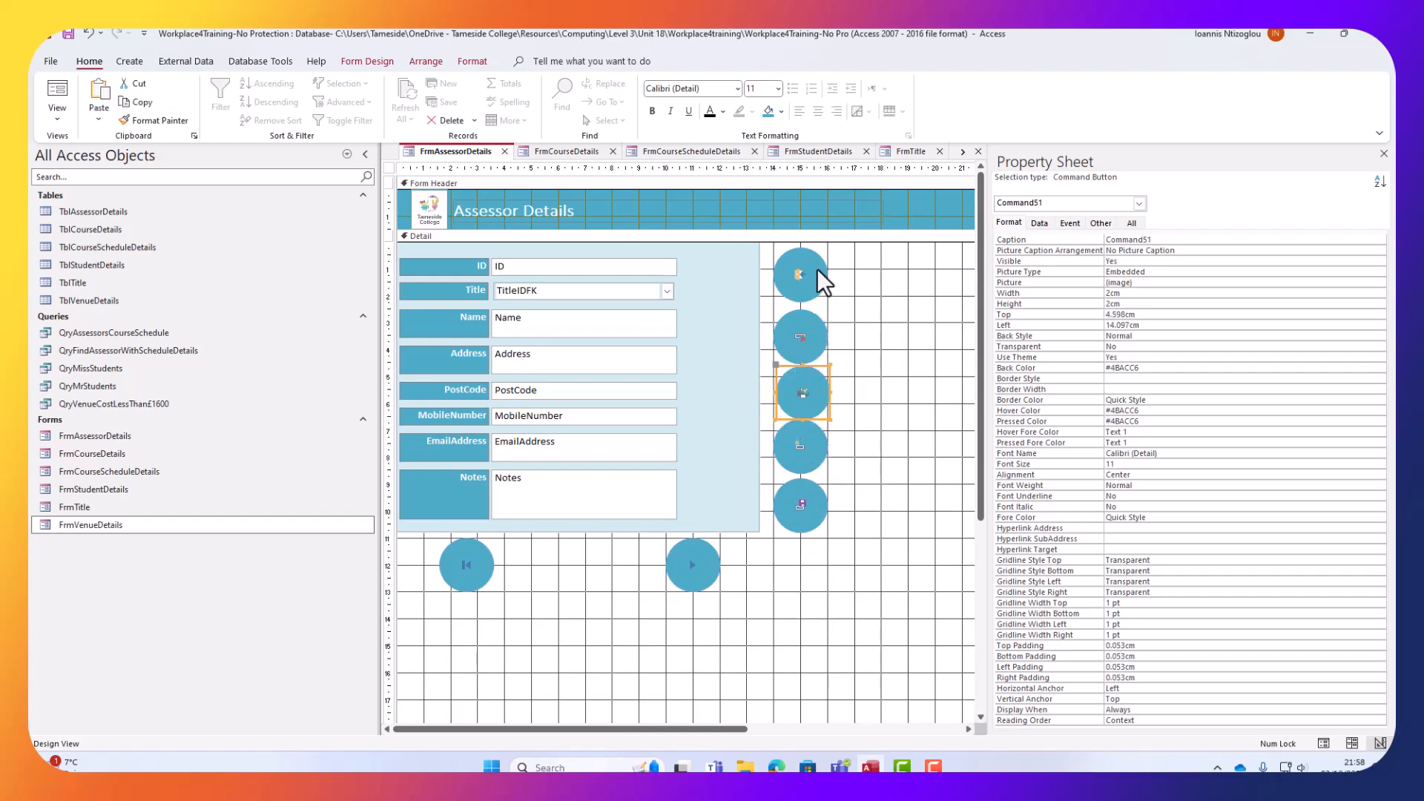
pyautogui.moveTo(816, 268); pyautogui.dragTo(817, 265)
pyautogui.click(803, 337)
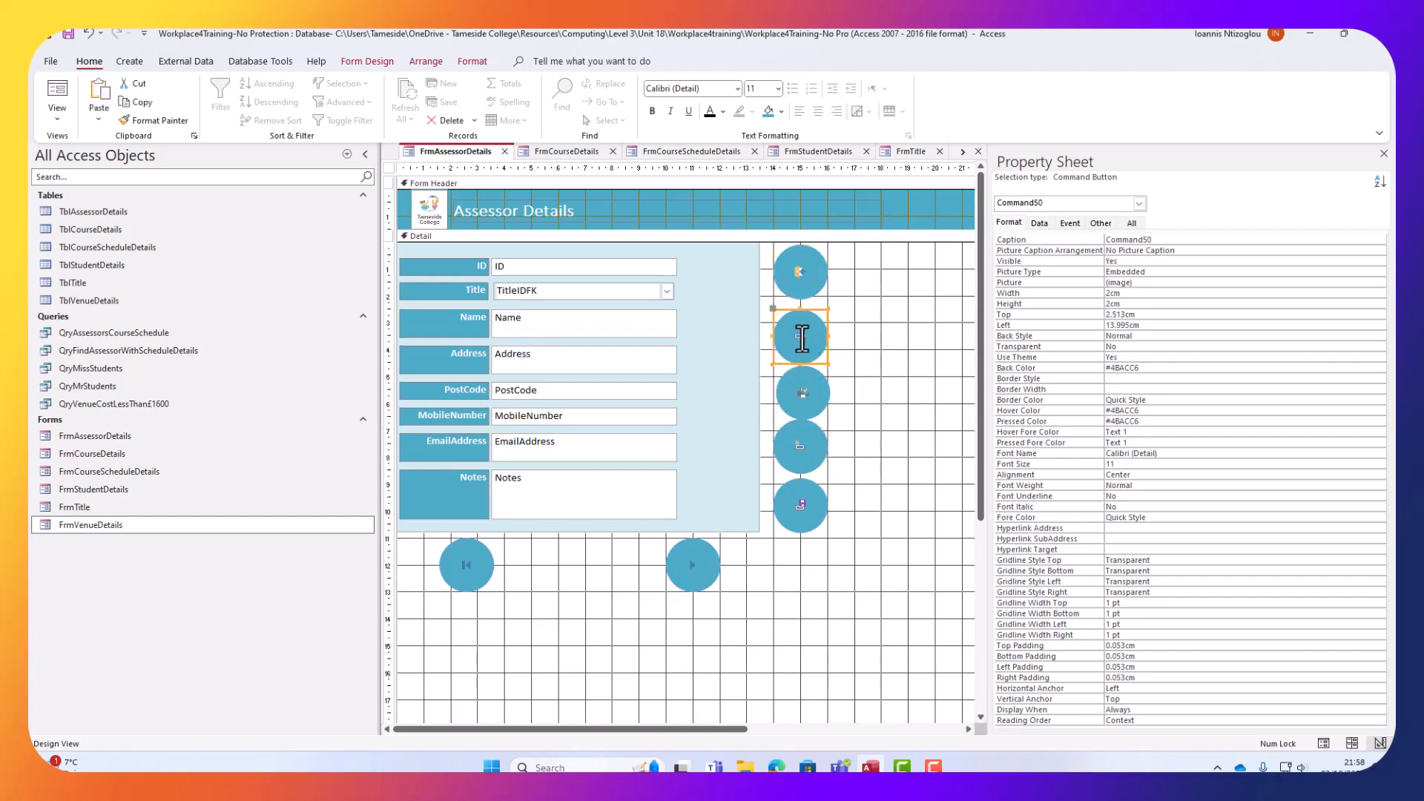
pyautogui.moveTo(803, 338); pyautogui.dragTo(803, 332)
pyautogui.click(815, 384)
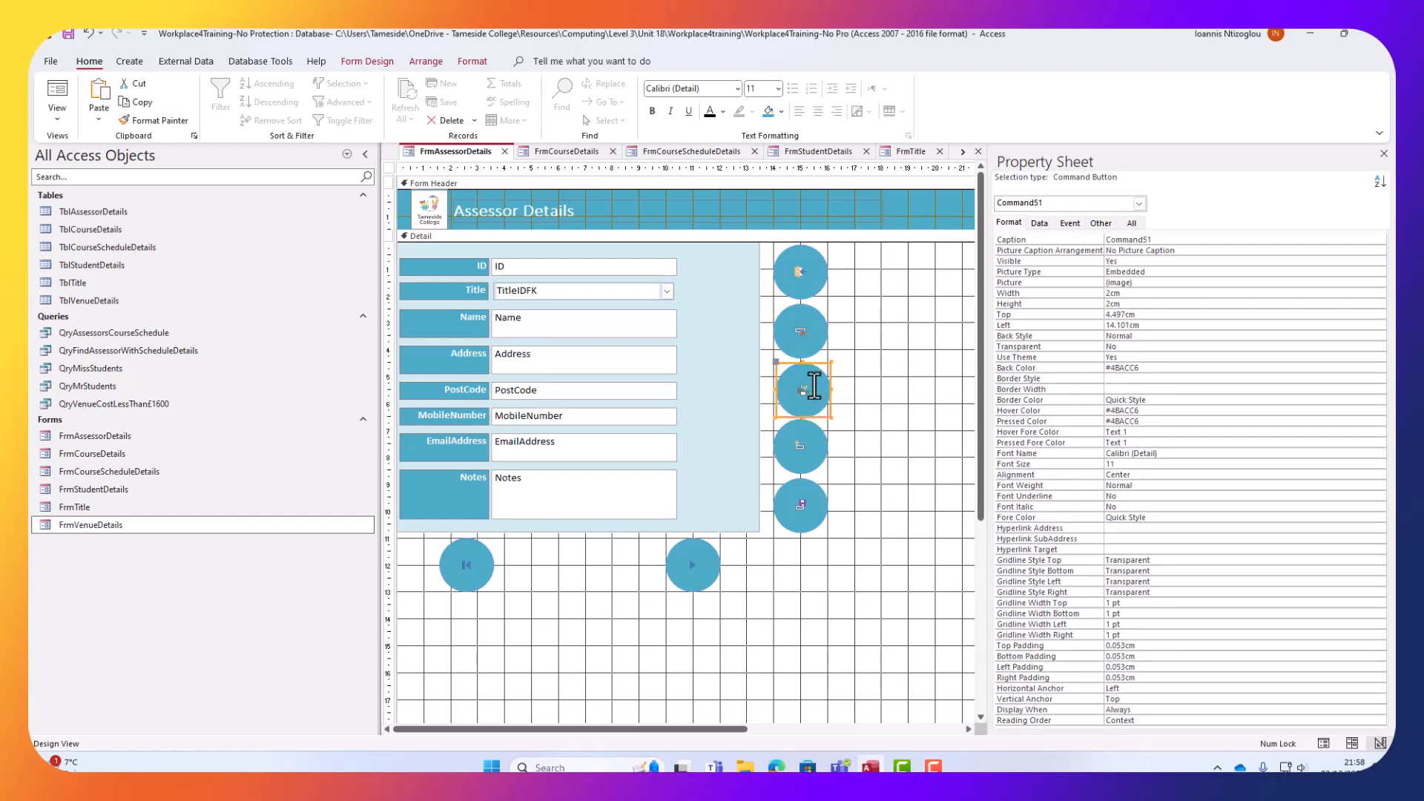
pyautogui.click(807, 438)
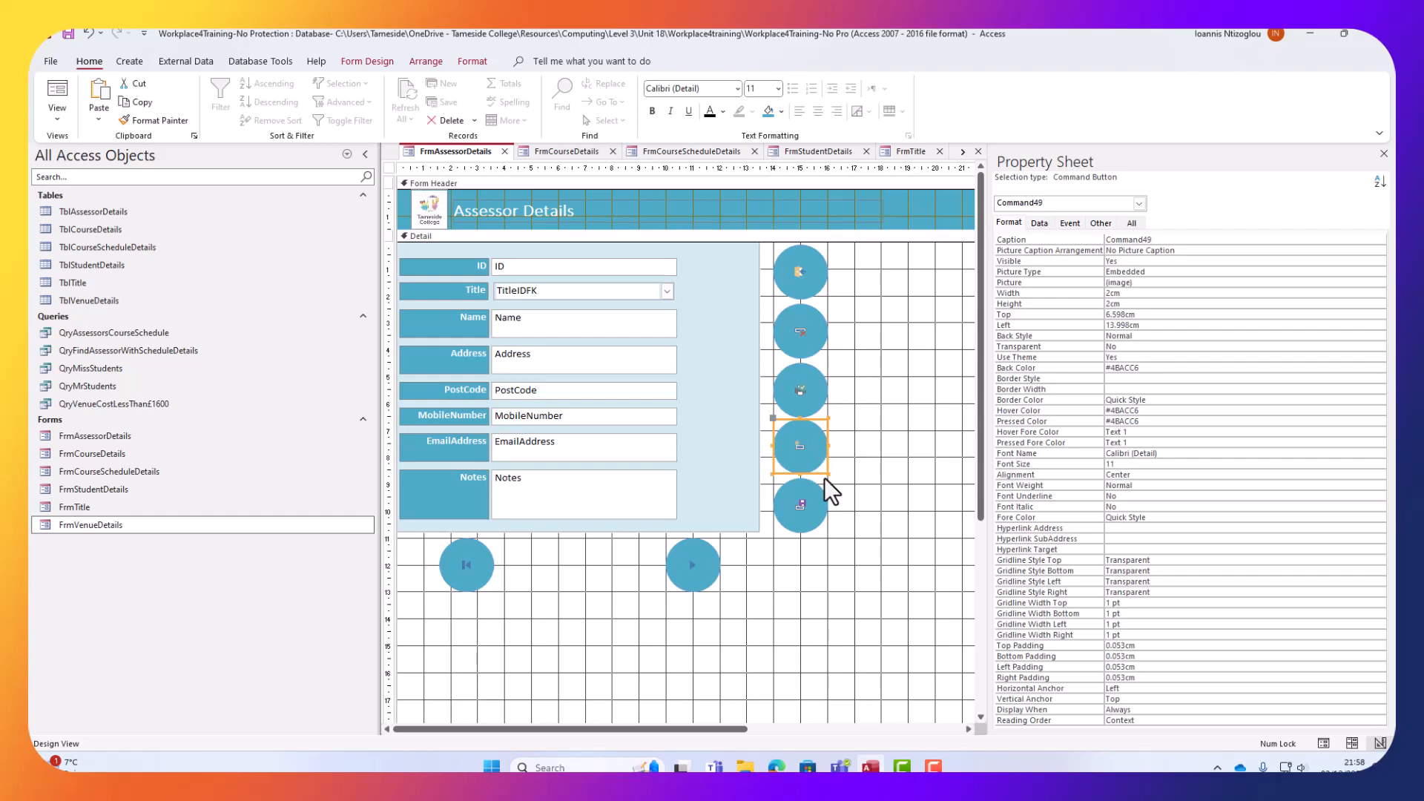
pyautogui.moveTo(825, 480); pyautogui.dragTo(819, 489)
pyautogui.click(818, 568)
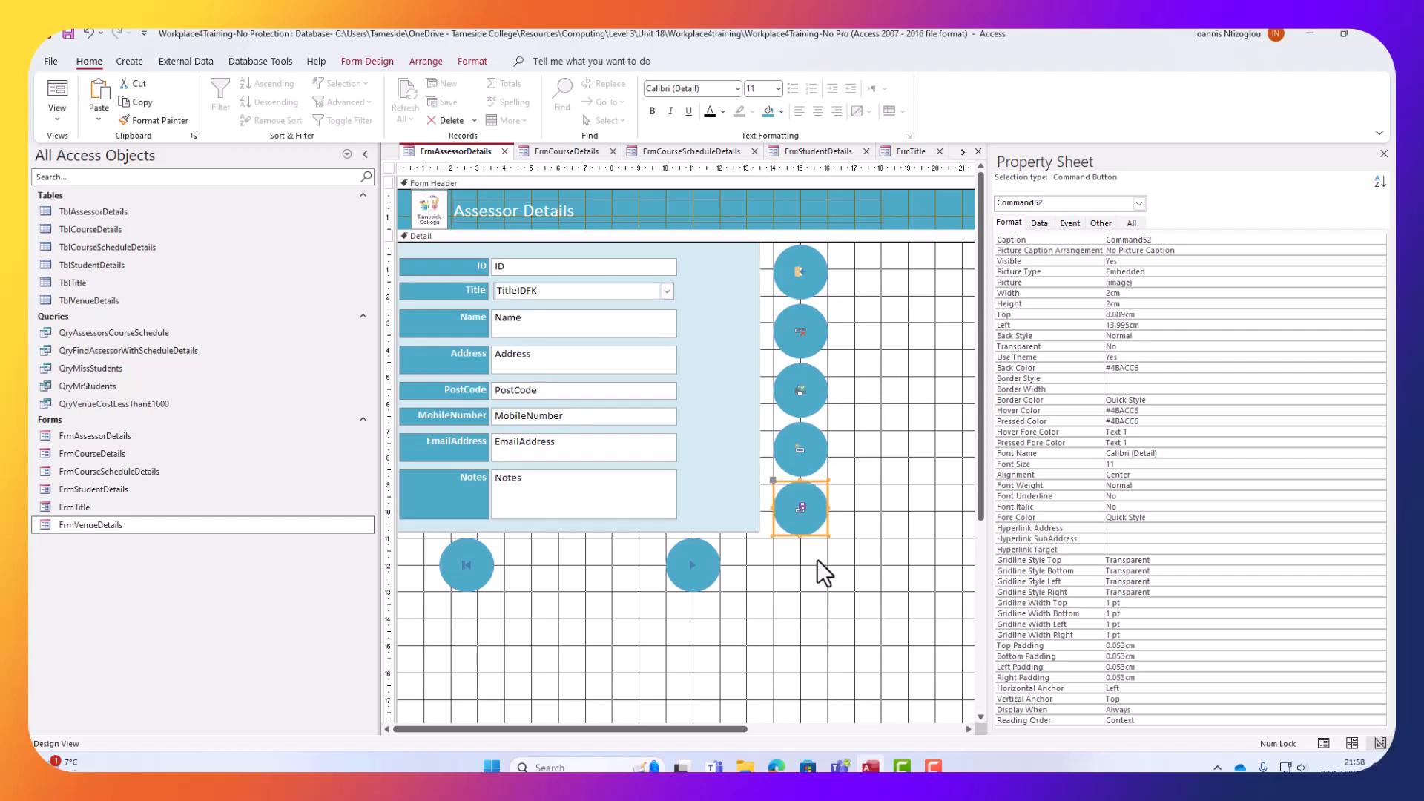
pyautogui.click(714, 562)
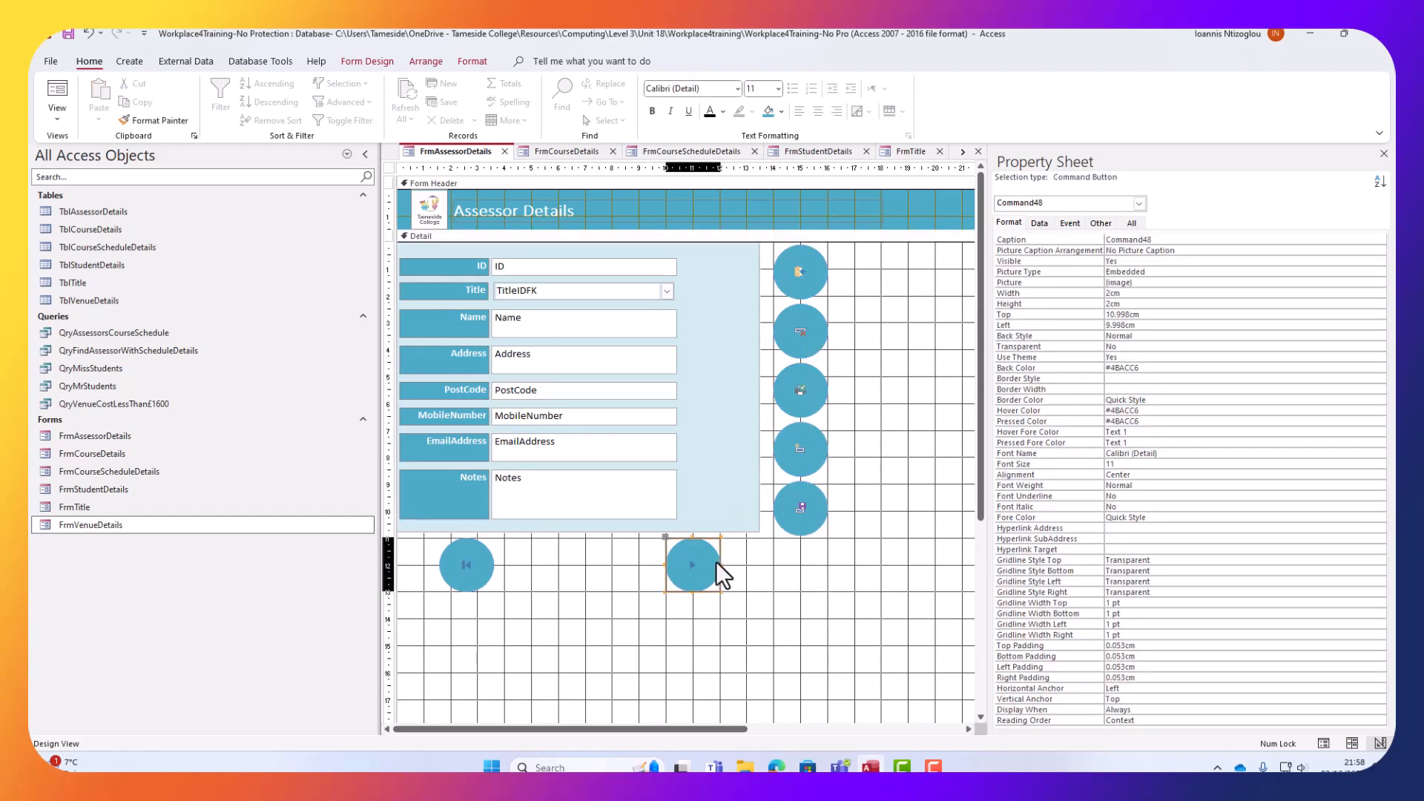
# Nudge the right and left navigation arrow buttons horizontally into position.
pyautogui.press('Right')
pyautogui.press('Right')
pyautogui.press('Right')
pyautogui.press('Right')
pyautogui.press('Right')
pyautogui.press('Right')
pyautogui.press('Right')
pyautogui.press('Right')
pyautogui.press('Right')
pyautogui.press('Right')
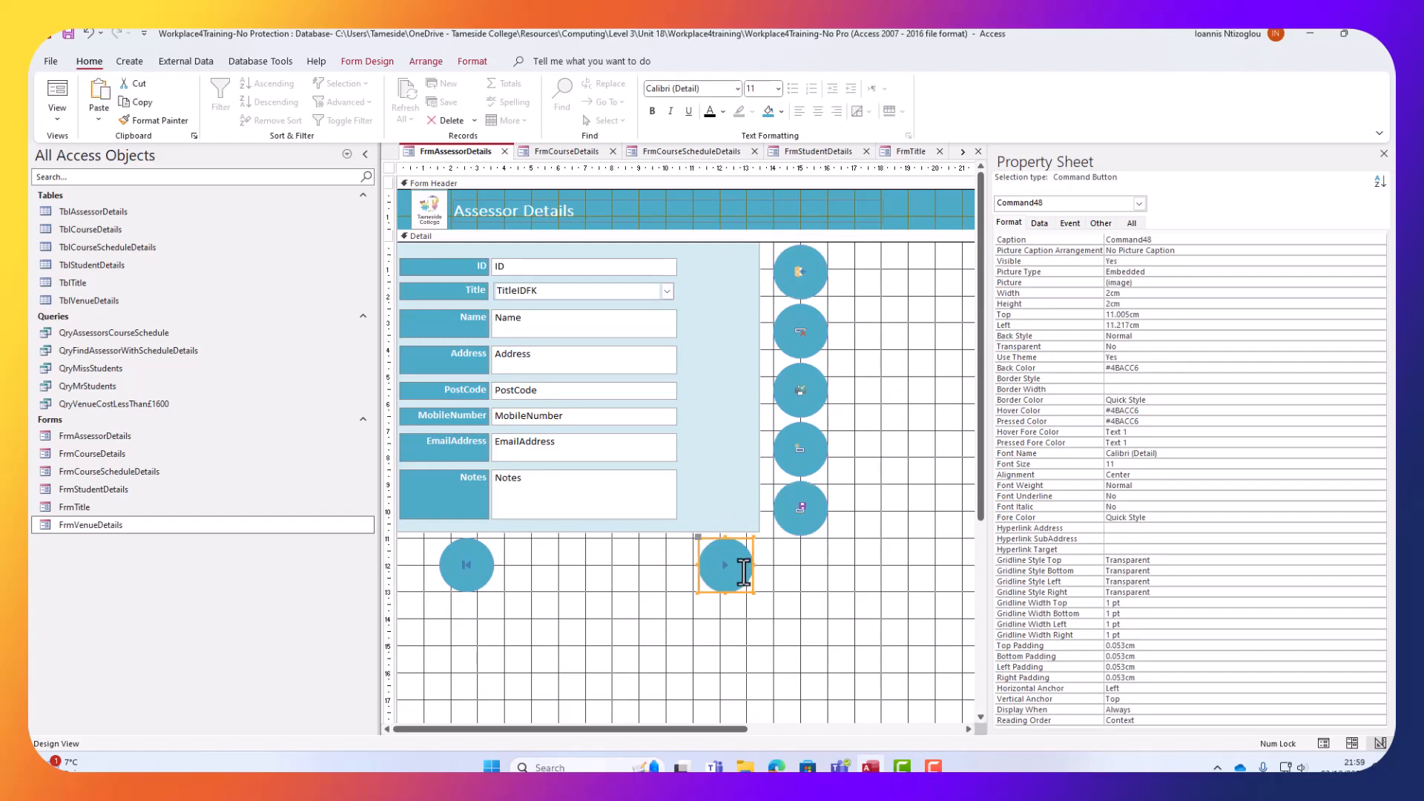
pyautogui.press('Left')
pyautogui.press('Left')
pyautogui.press('Left')
pyautogui.press('Left')
pyautogui.press('Left')
pyautogui.press('Left')
pyautogui.press('Left')
pyautogui.press('Left')
pyautogui.press('Left')
pyautogui.press('Left')
pyautogui.press('Left')
pyautogui.press('Left')
pyautogui.press('Left')
pyautogui.press('Left')
pyautogui.press('Left')
pyautogui.press('Left')
pyautogui.press('Left')
pyautogui.press('Left')
pyautogui.press('Left')
pyautogui.press('Left')
pyautogui.press('Left')
pyautogui.press('Left')
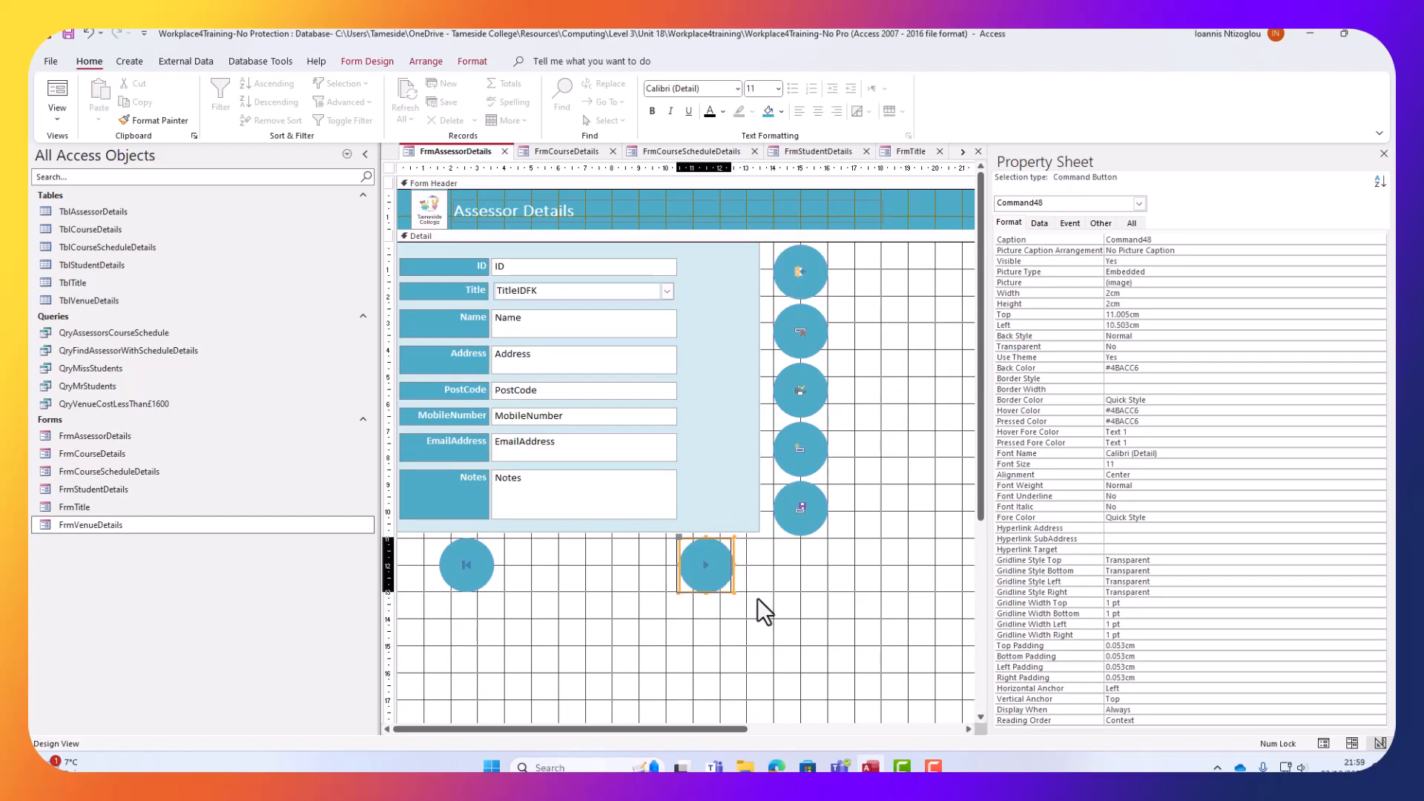
pyautogui.press('Right')
pyautogui.press('Right')
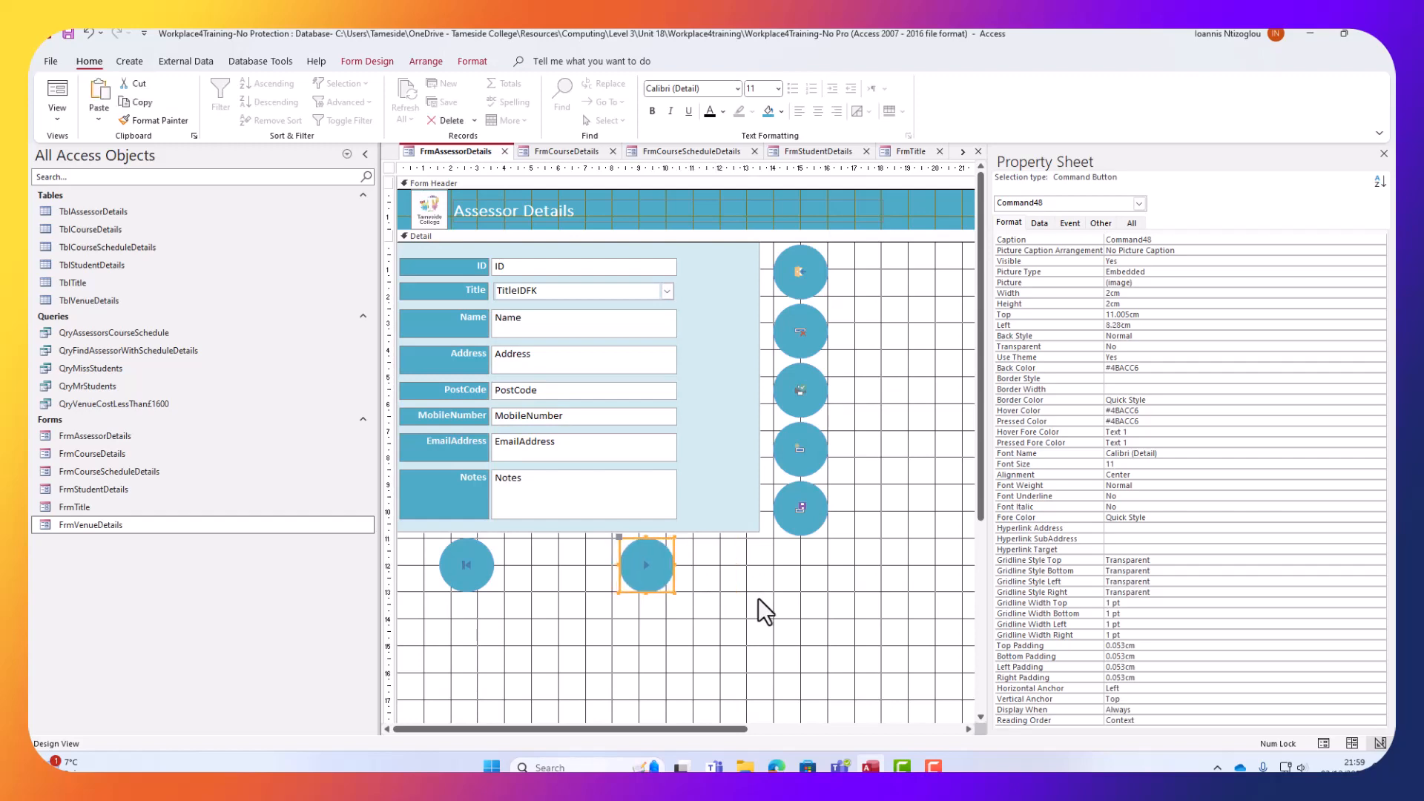
pyautogui.click(465, 565)
pyautogui.press('Left')
pyautogui.press('Left')
pyautogui.press('Left')
pyautogui.press('Left')
pyautogui.press('Left')
pyautogui.press('Left')
pyautogui.press('Left')
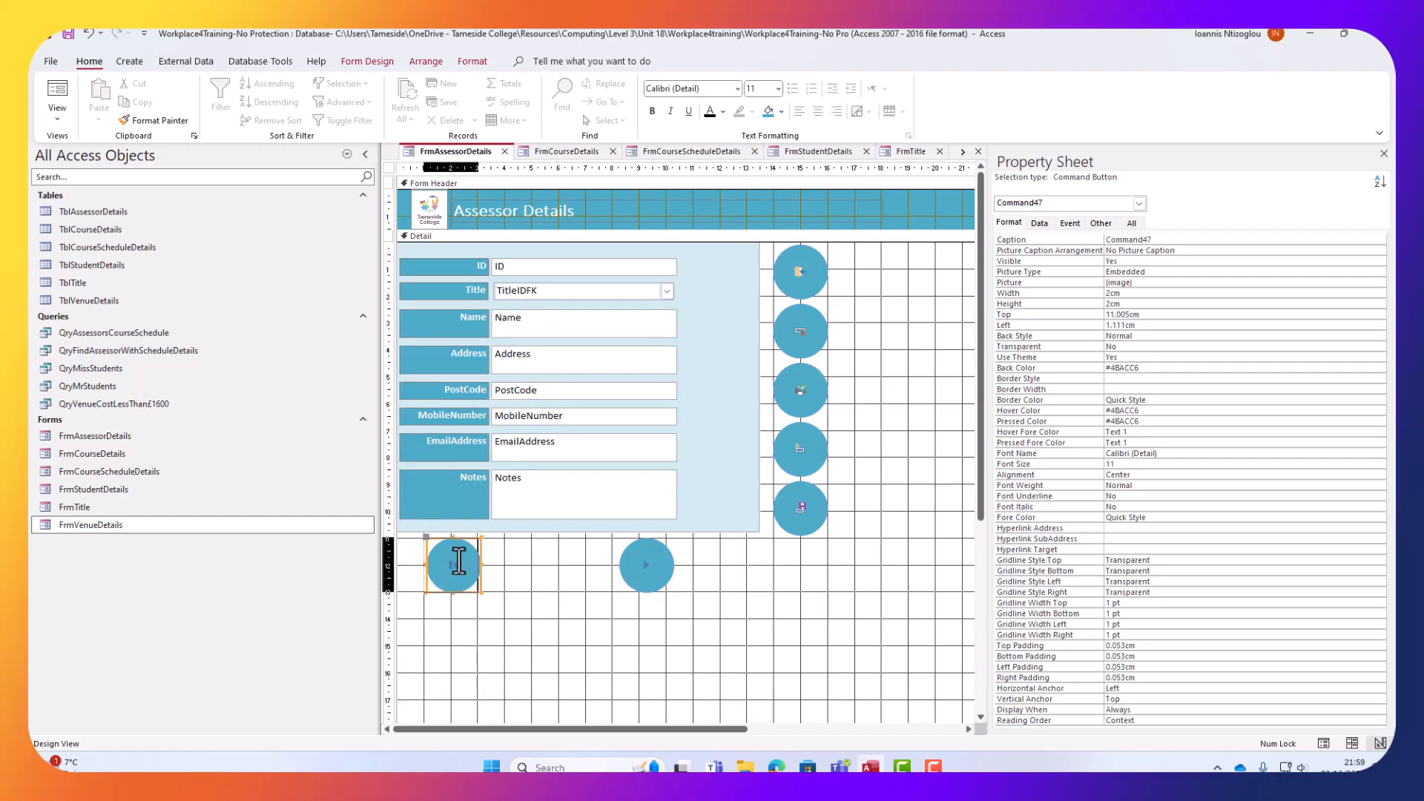
pyautogui.press('Left')
pyautogui.press('Left')
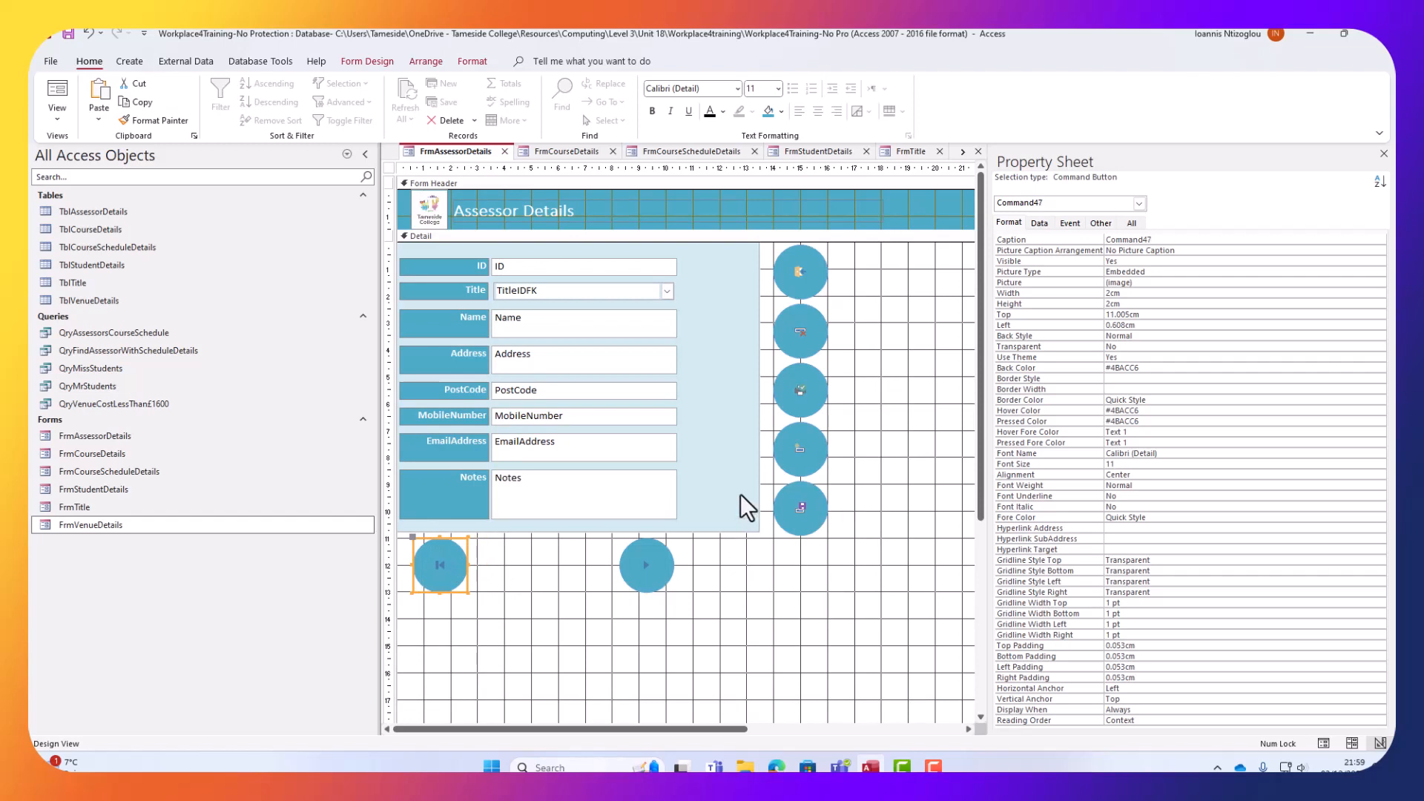
# Narrow the light-blue panel and shift the five-button column left beside it.
pyautogui.click(740, 495)
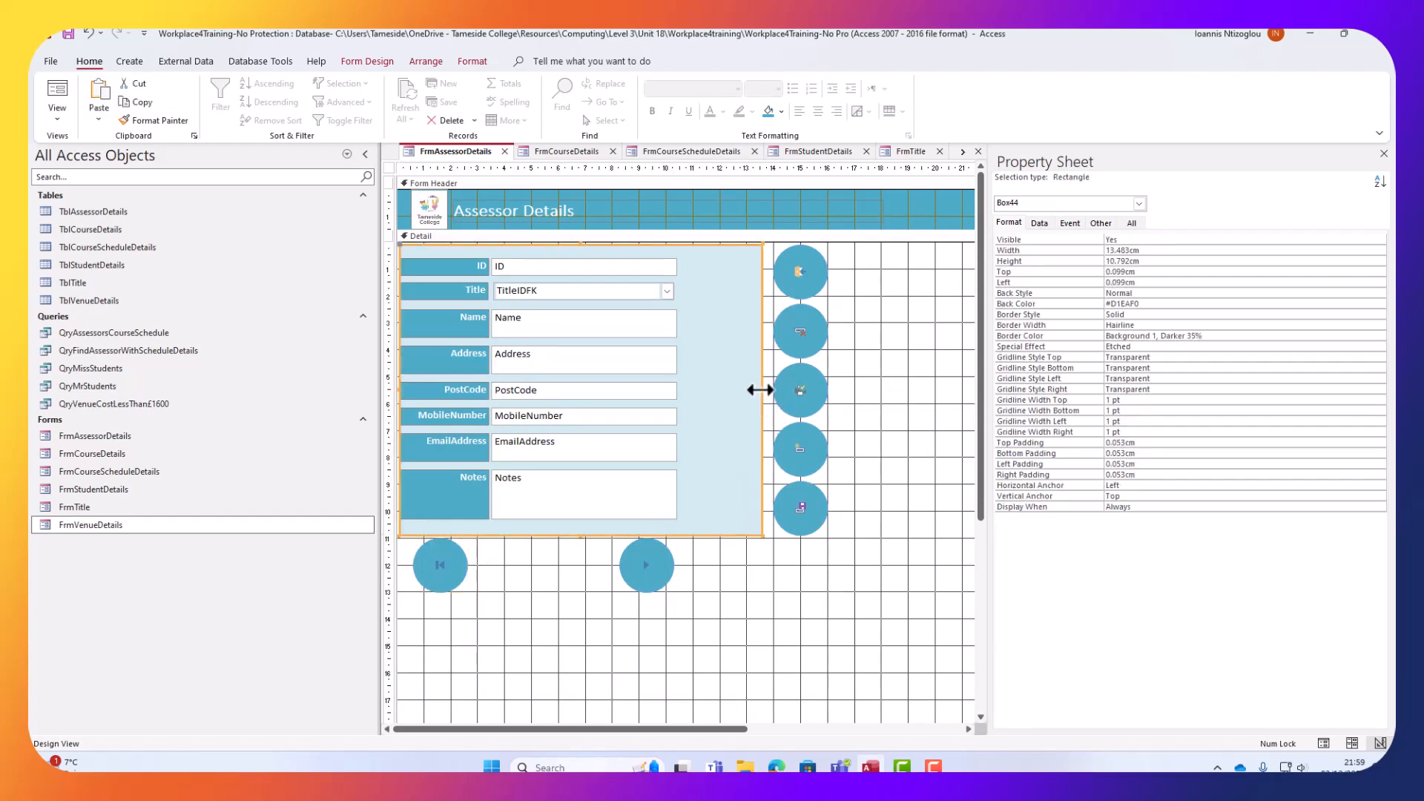
pyautogui.moveTo(758, 388); pyautogui.dragTo(693, 387)
pyautogui.moveTo(846, 587); pyautogui.dragTo(763, 251)
pyautogui.press('Left')
pyautogui.press('Left')
pyautogui.press('Left')
pyautogui.press('Left')
pyautogui.press('Left')
pyautogui.press('Left')
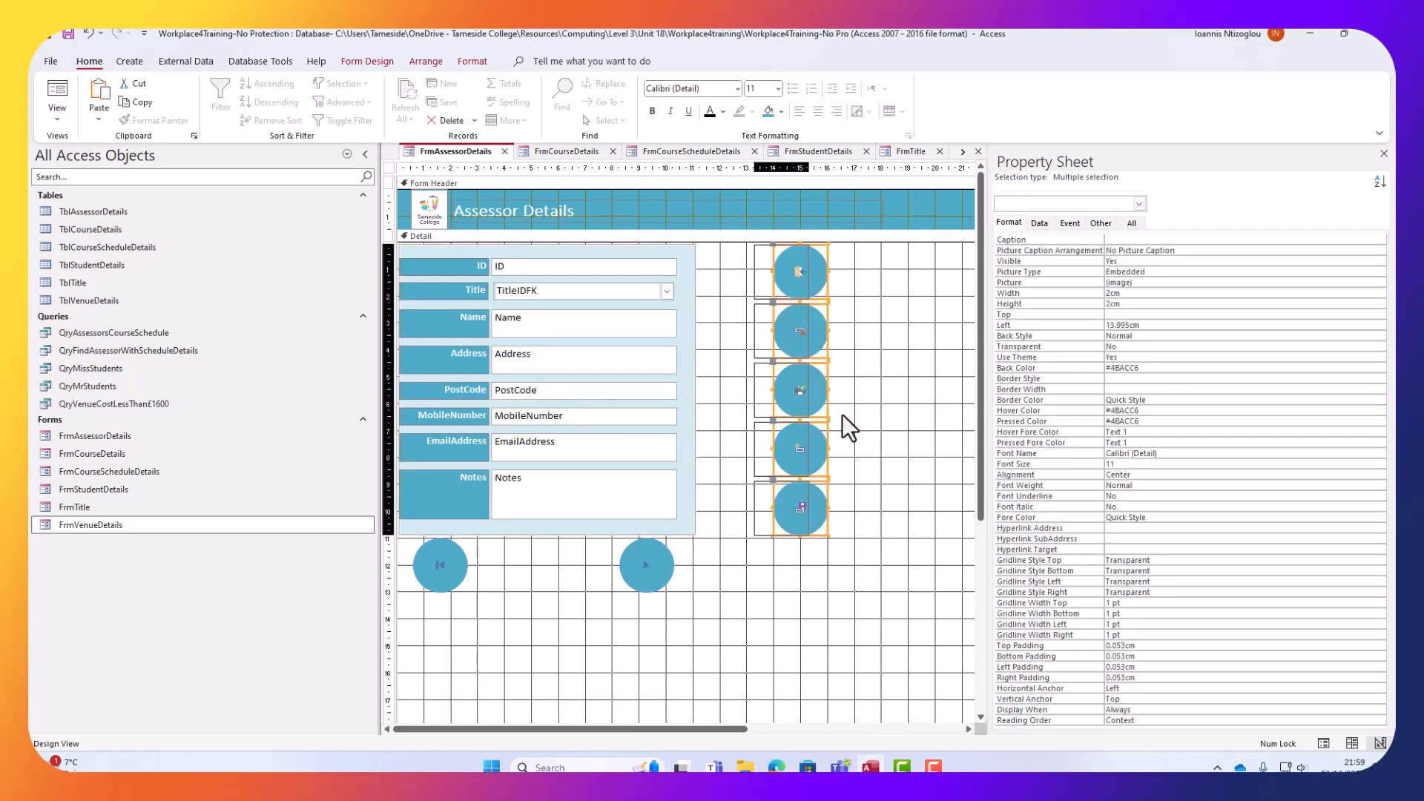
pyautogui.press('Left')
pyautogui.press('Left')
pyautogui.press('Left')
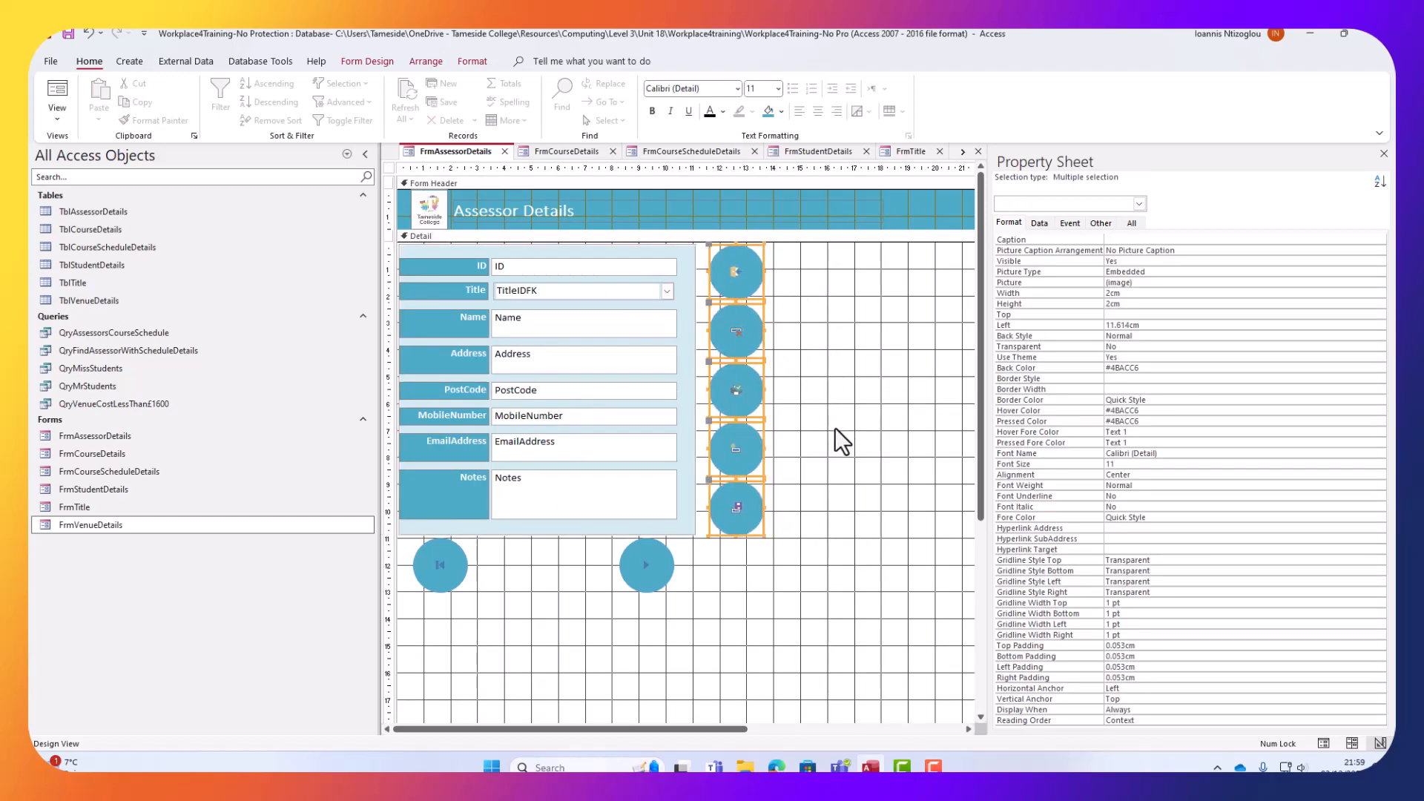
pyautogui.click(688, 619)
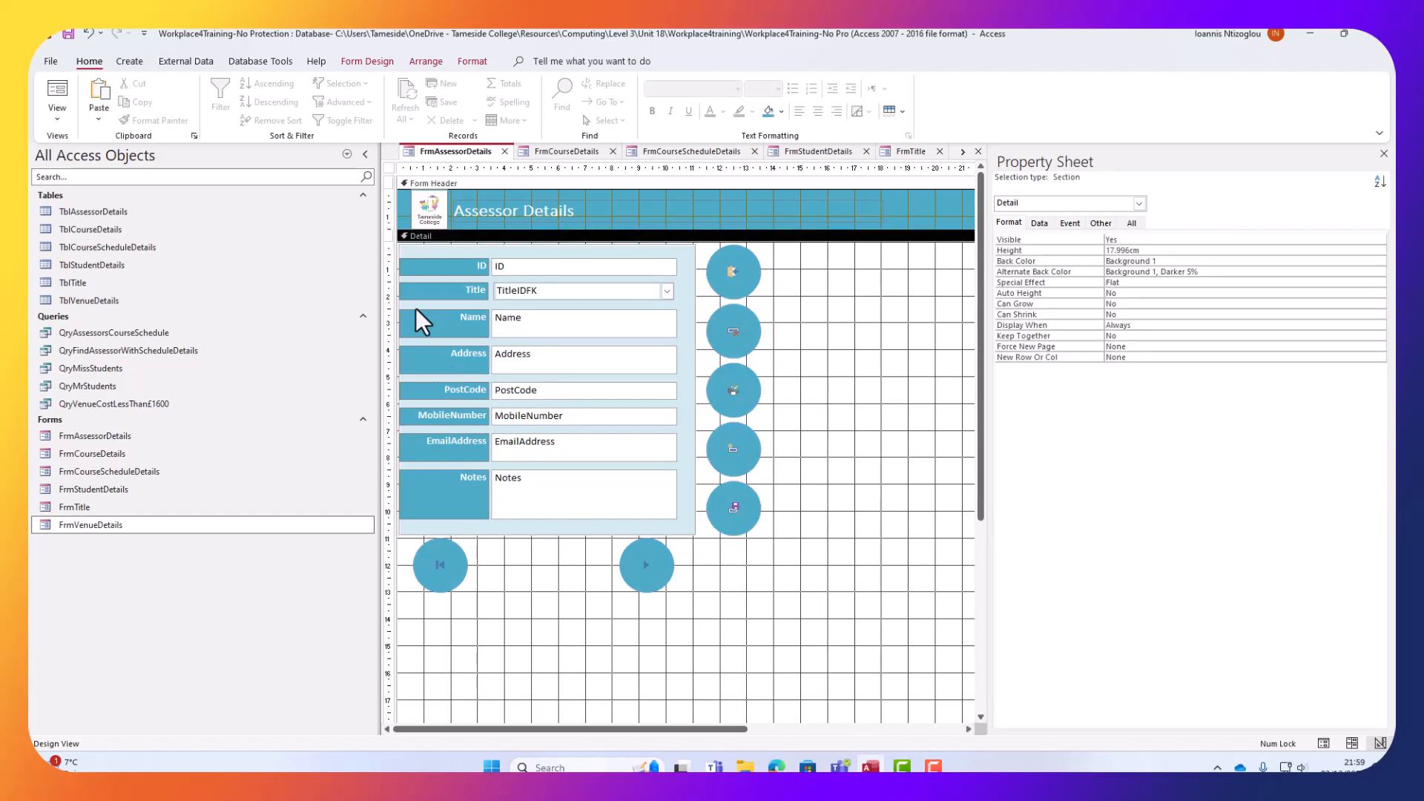
# In Form View, repeatedly step to the next record and back to the first to test the arrows.
pyautogui.click(56, 89)
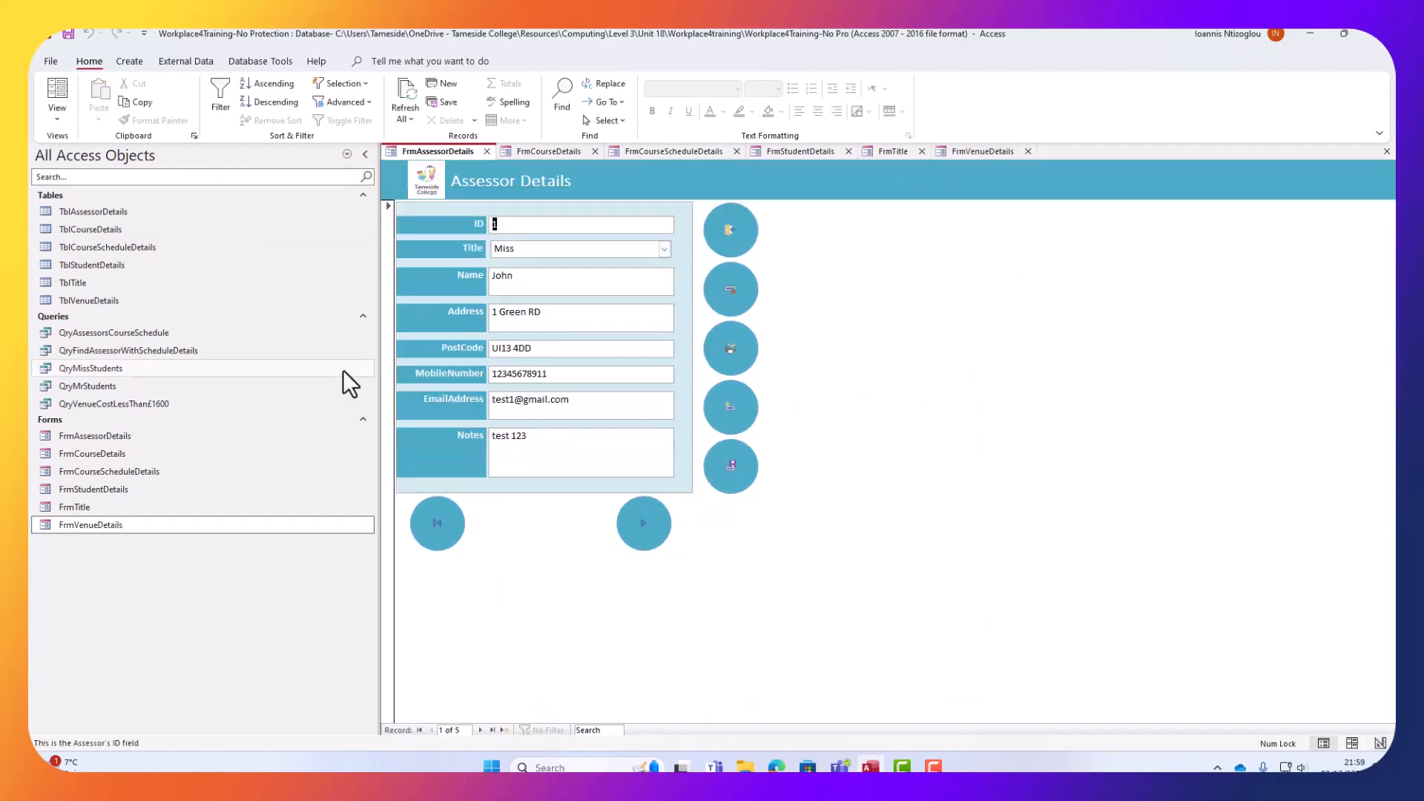
pyautogui.click(644, 521)
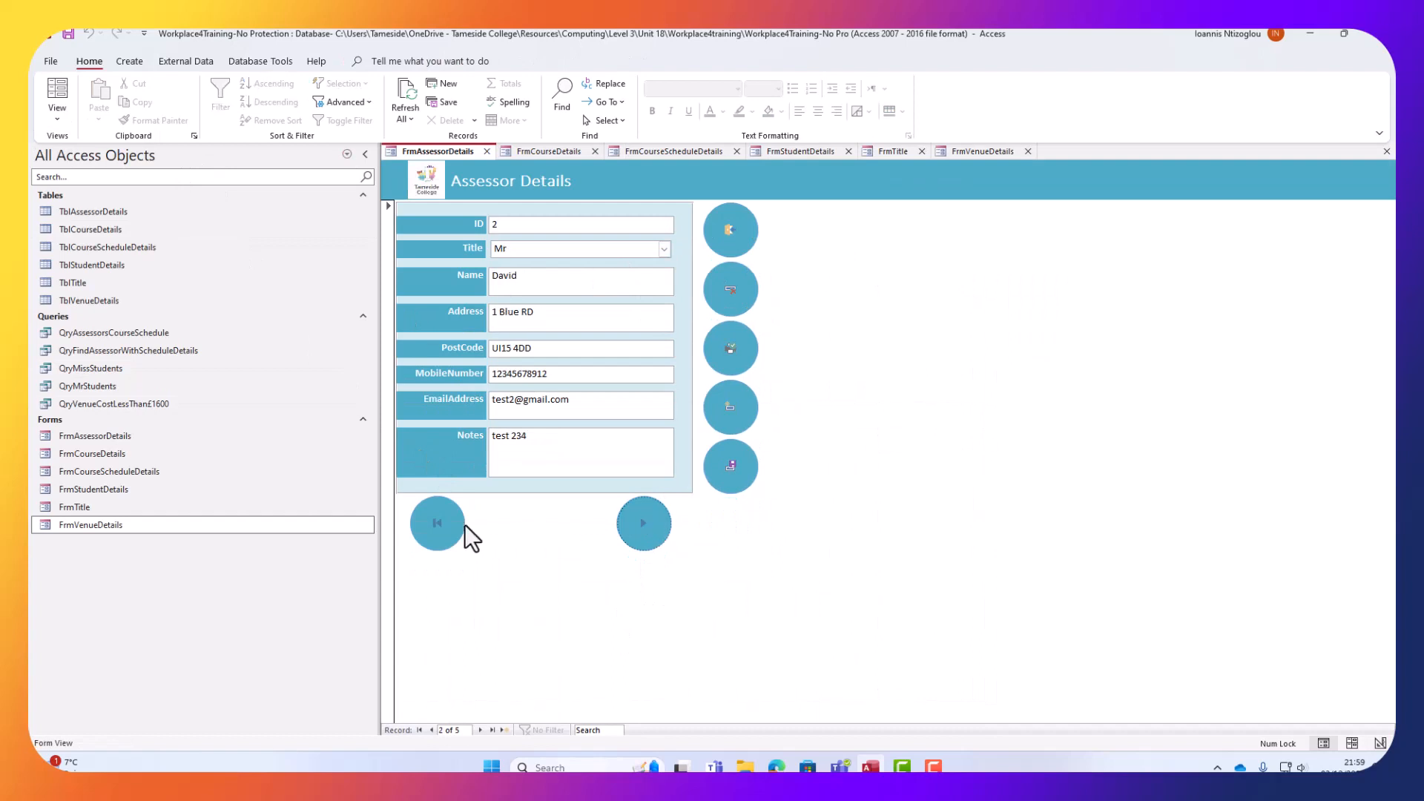
pyautogui.click(442, 525)
pyautogui.click(640, 540)
pyautogui.click(644, 532)
pyautogui.click(438, 531)
pyautogui.click(643, 533)
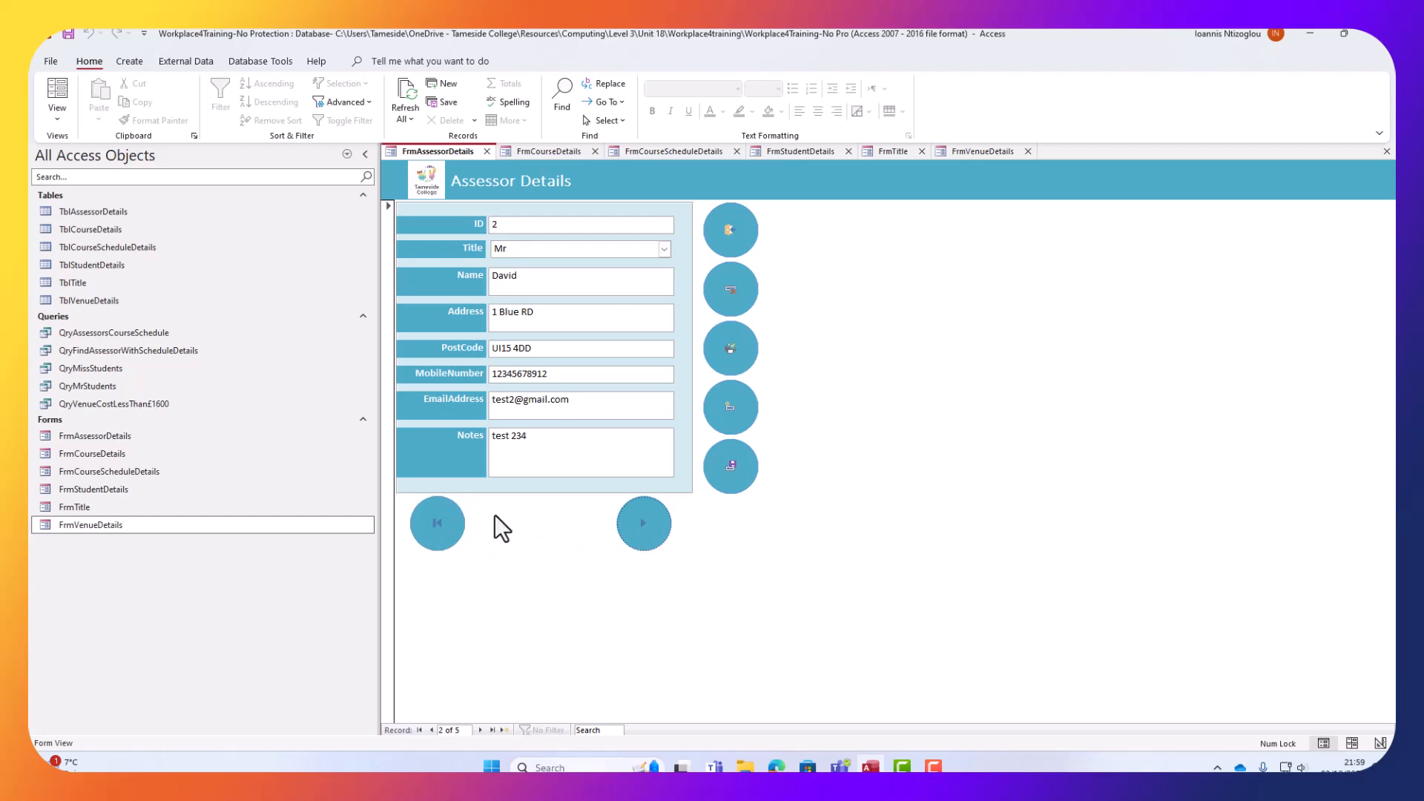
pyautogui.click(441, 518)
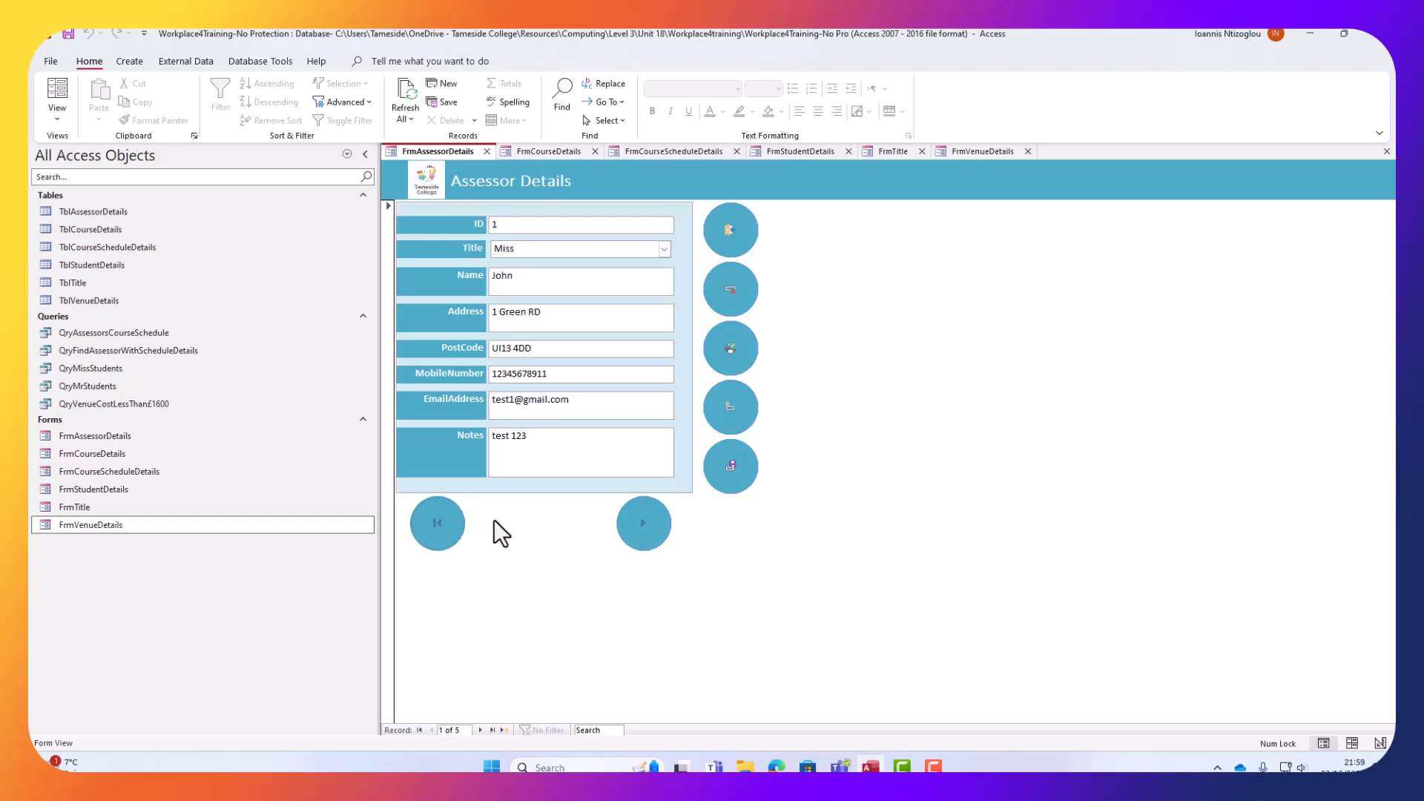
pyautogui.click(653, 527)
pyautogui.click(653, 526)
pyautogui.click(653, 527)
pyautogui.click(447, 532)
pyautogui.click(51, 120)
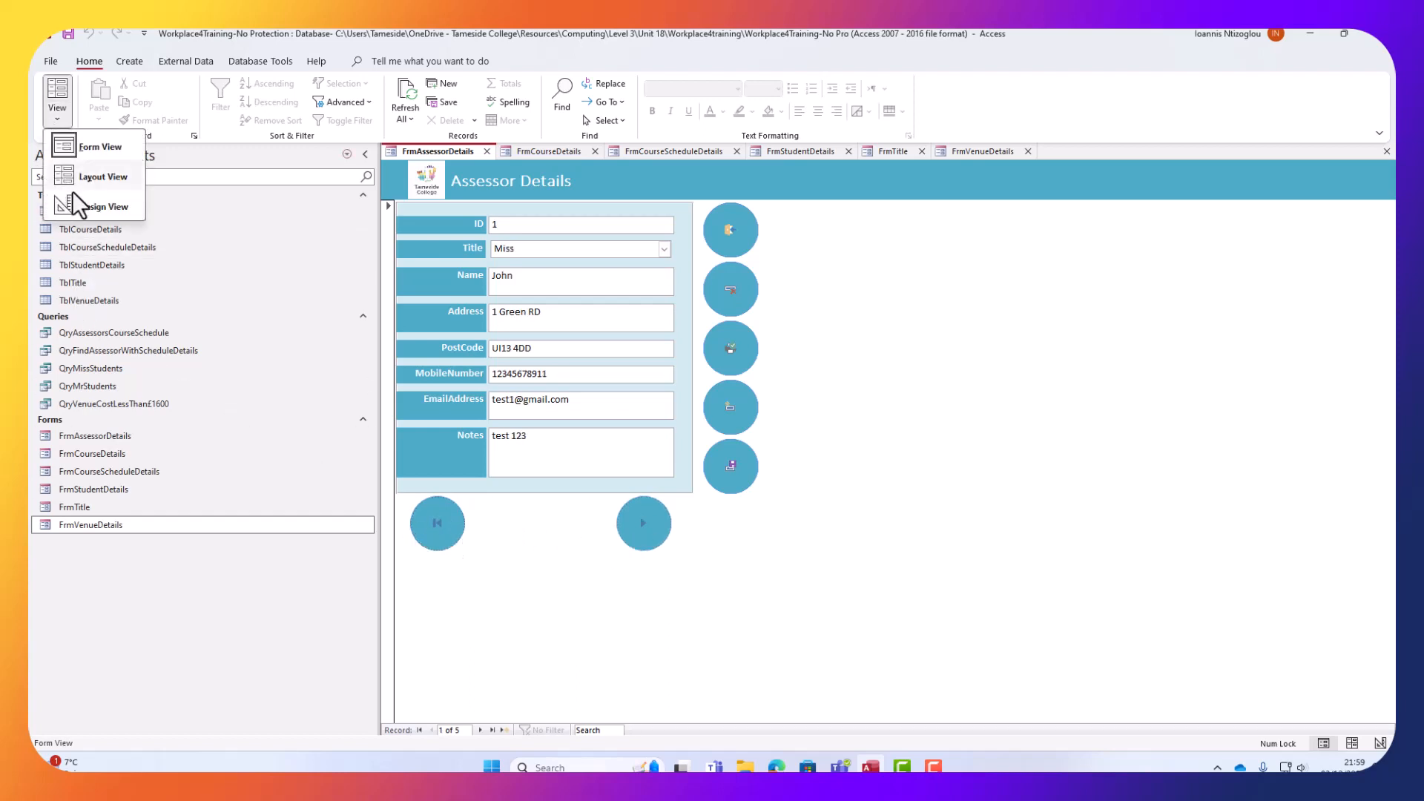
# In Design View, replace the First Record button with a new Go To Previous Record wizard button.
pyautogui.click(81, 206)
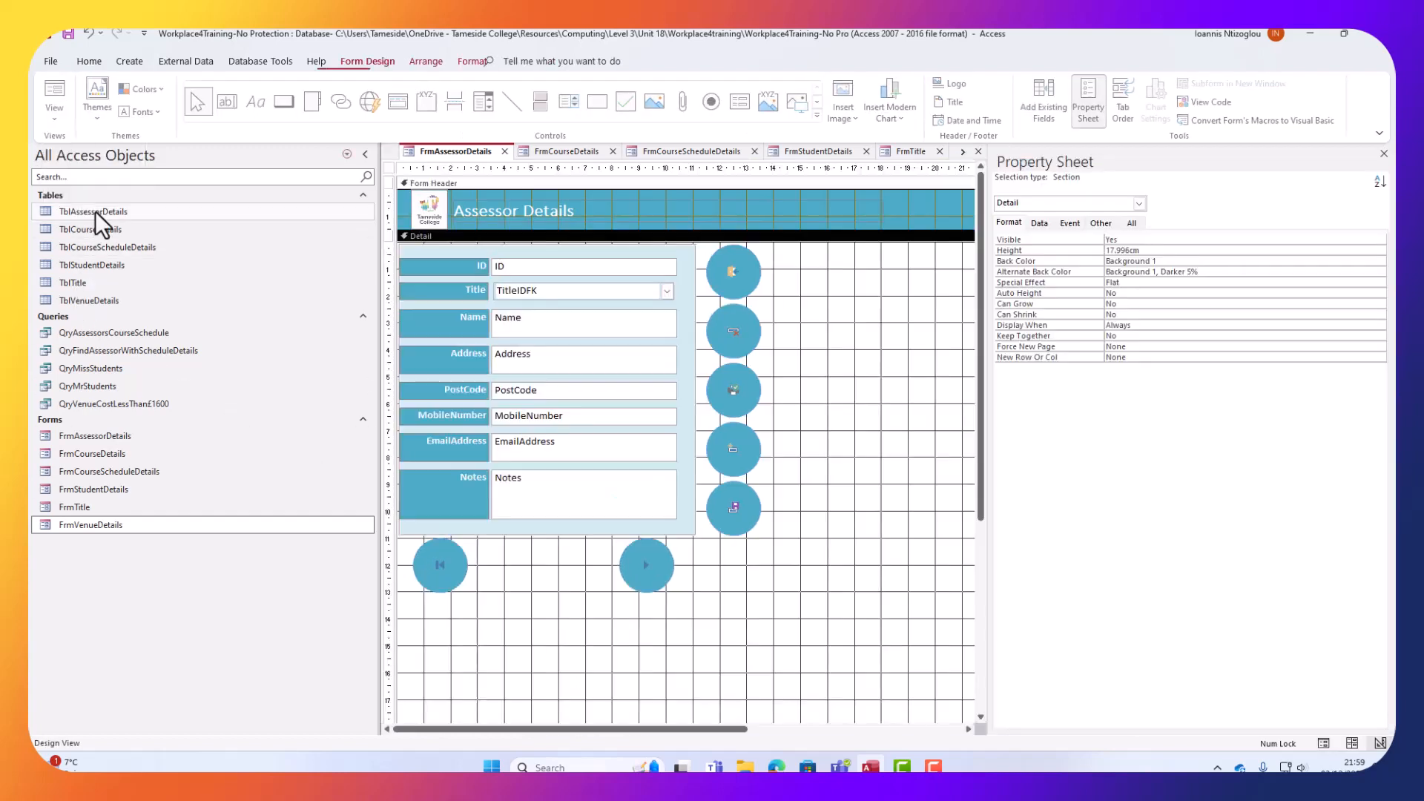
pyautogui.click(459, 580)
pyautogui.press('Delete')
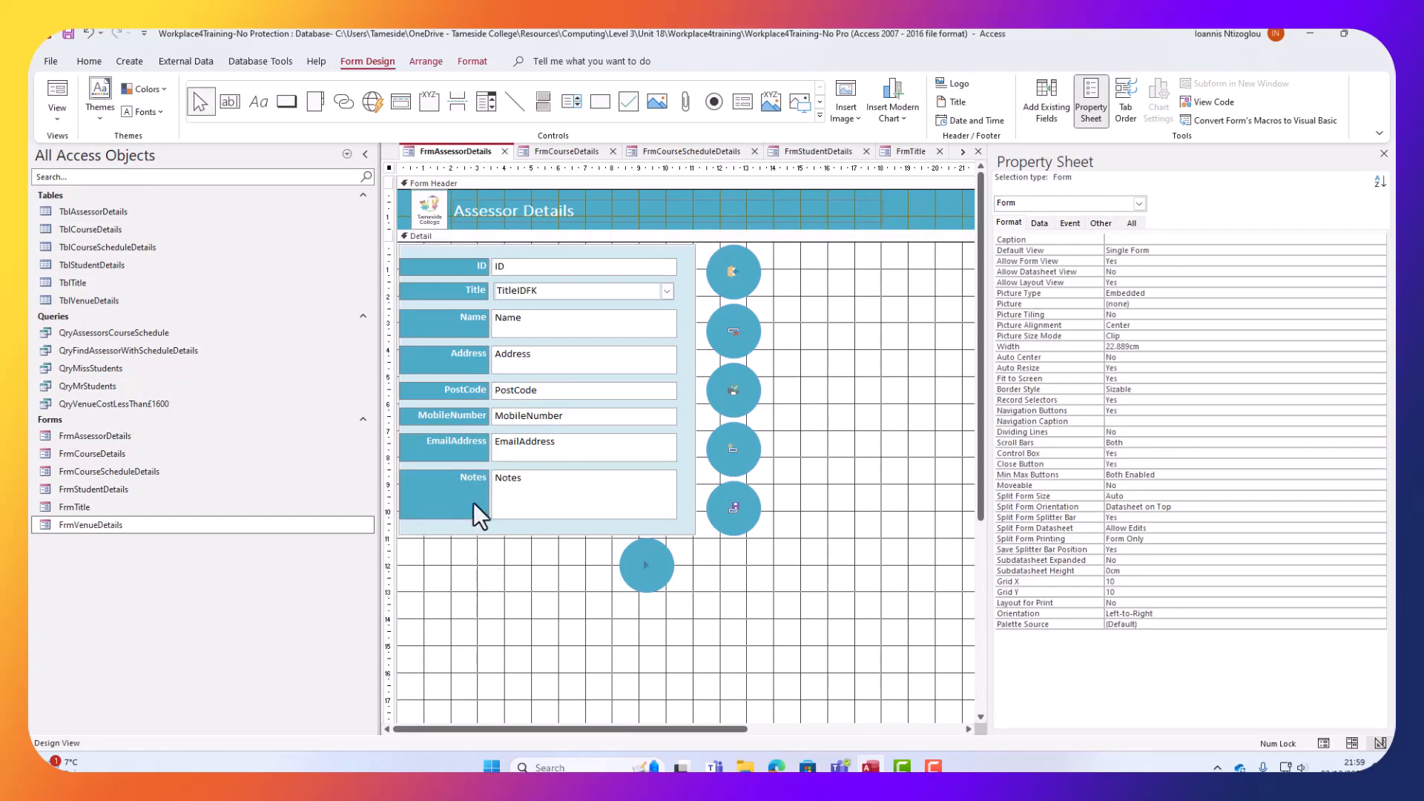
pyautogui.click(286, 102)
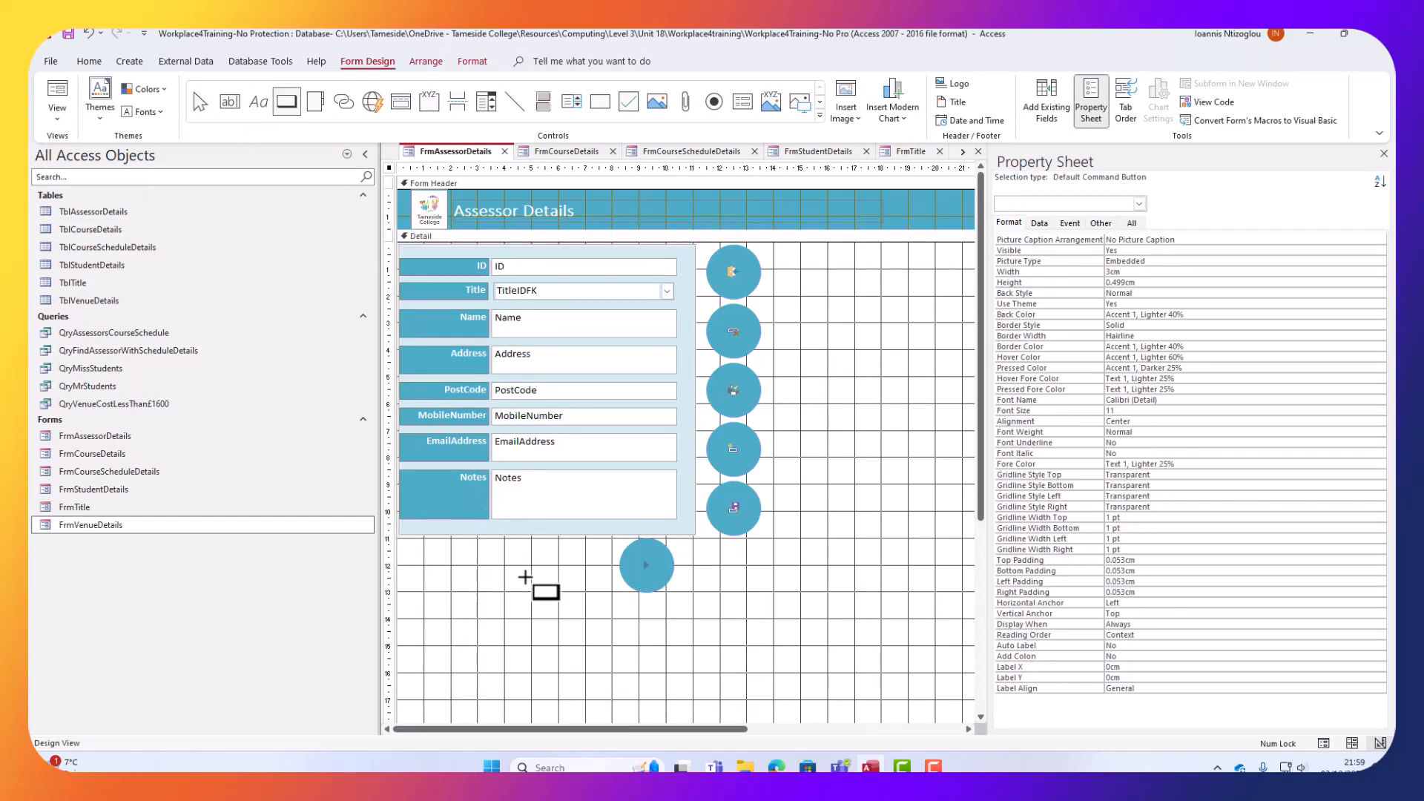
pyautogui.moveTo(527, 579); pyautogui.dragTo(607, 591)
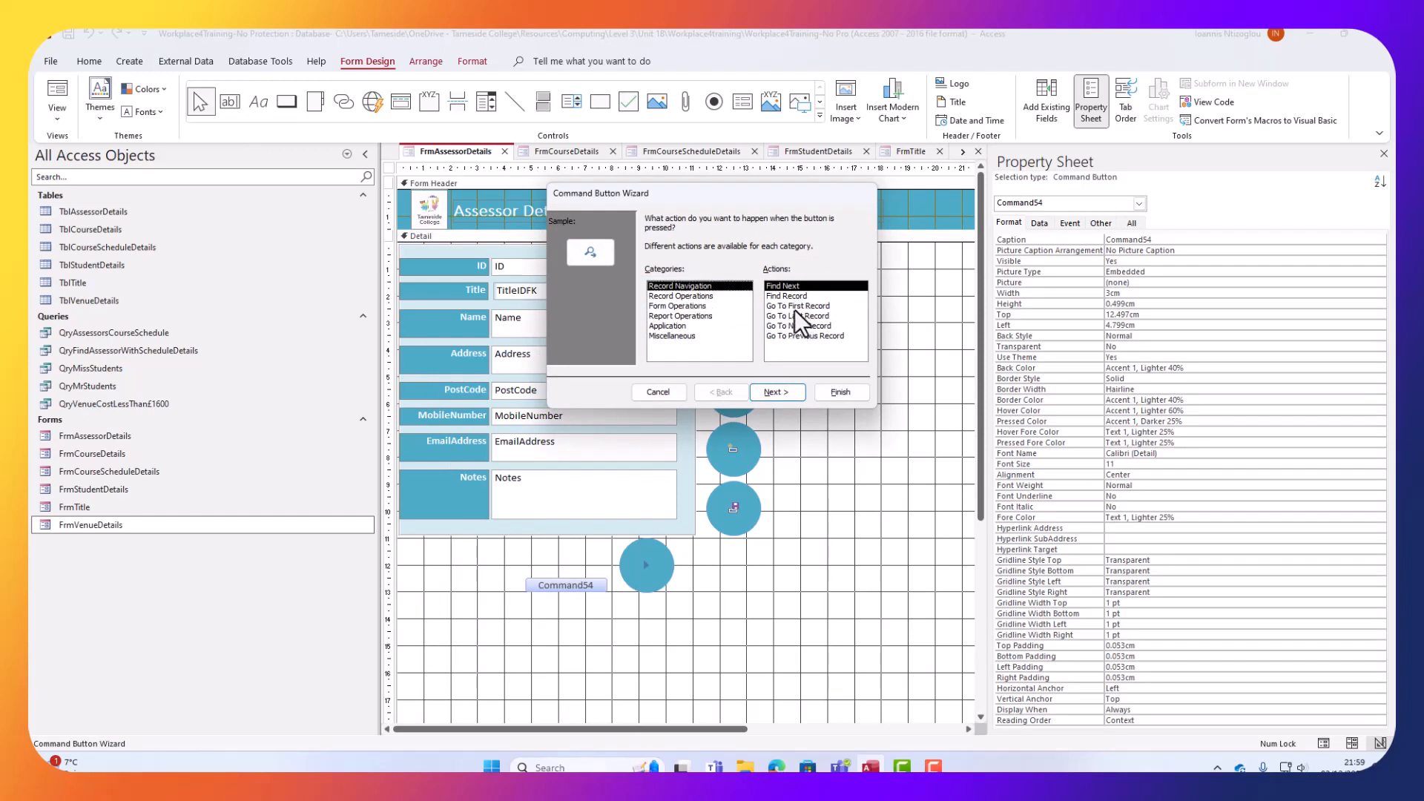
pyautogui.click(797, 337)
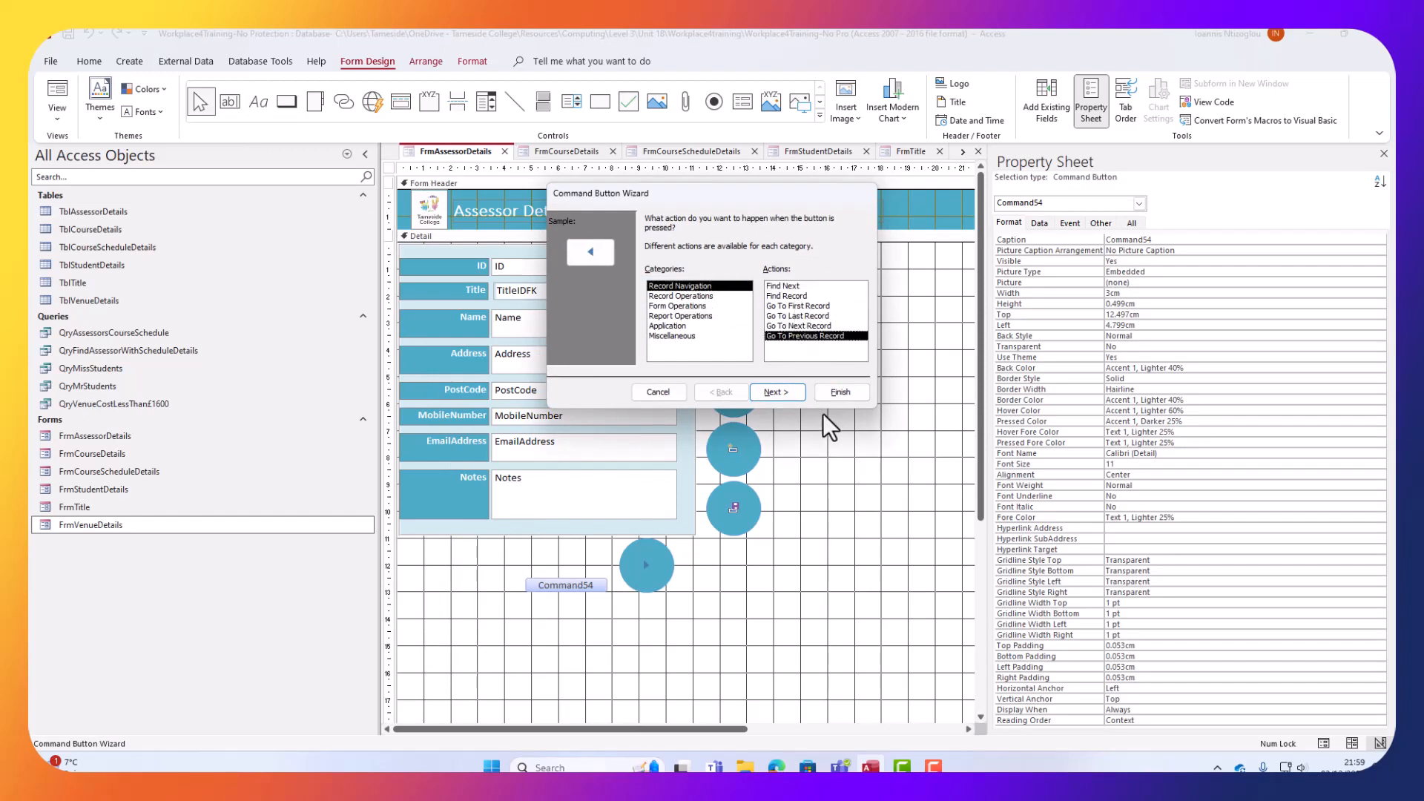
pyautogui.click(831, 391)
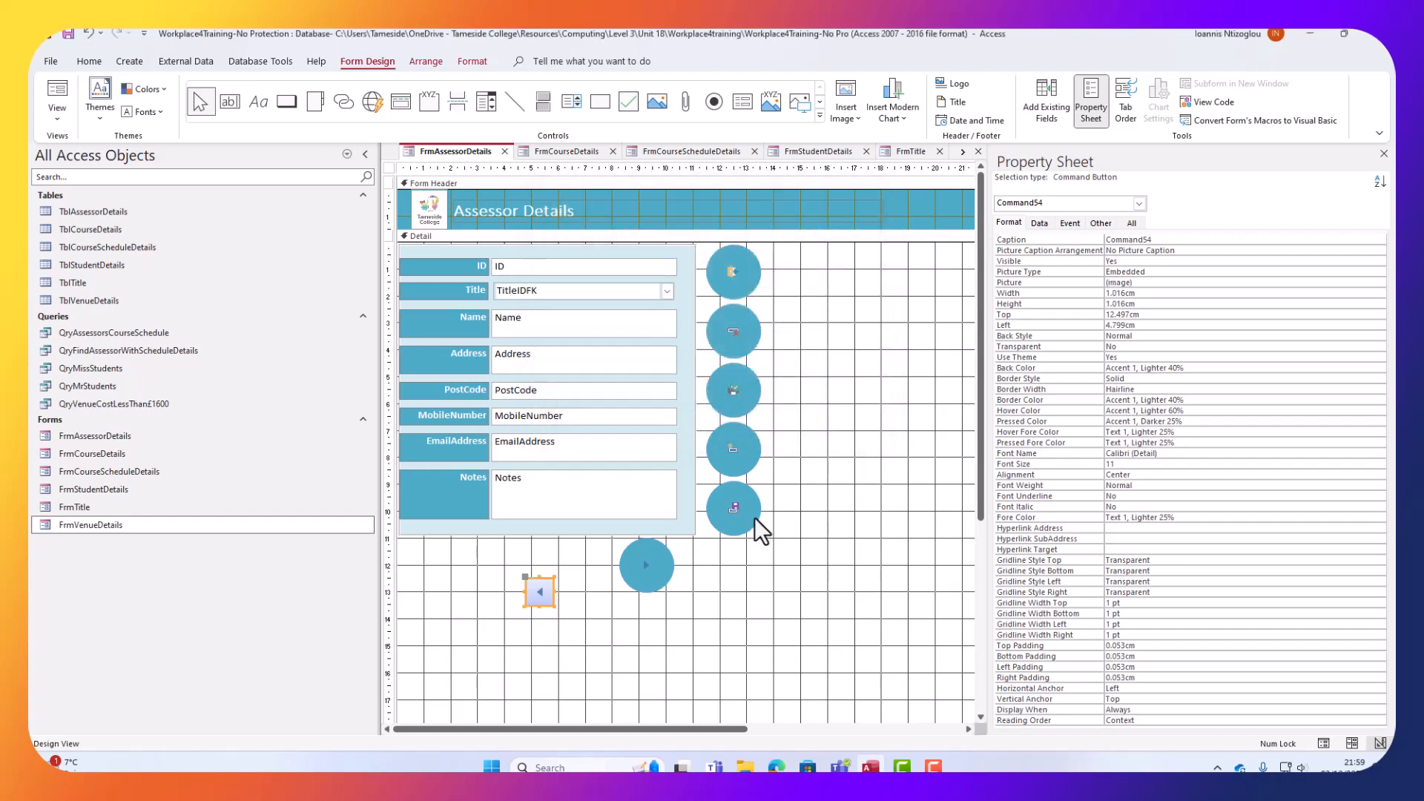
# Size the new button 2cm by 2cm, give it the round teal style, and move it bottom-left.
pyautogui.click(1164, 292)
pyautogui.write('2')
pyautogui.press('Return')
pyautogui.write('2')
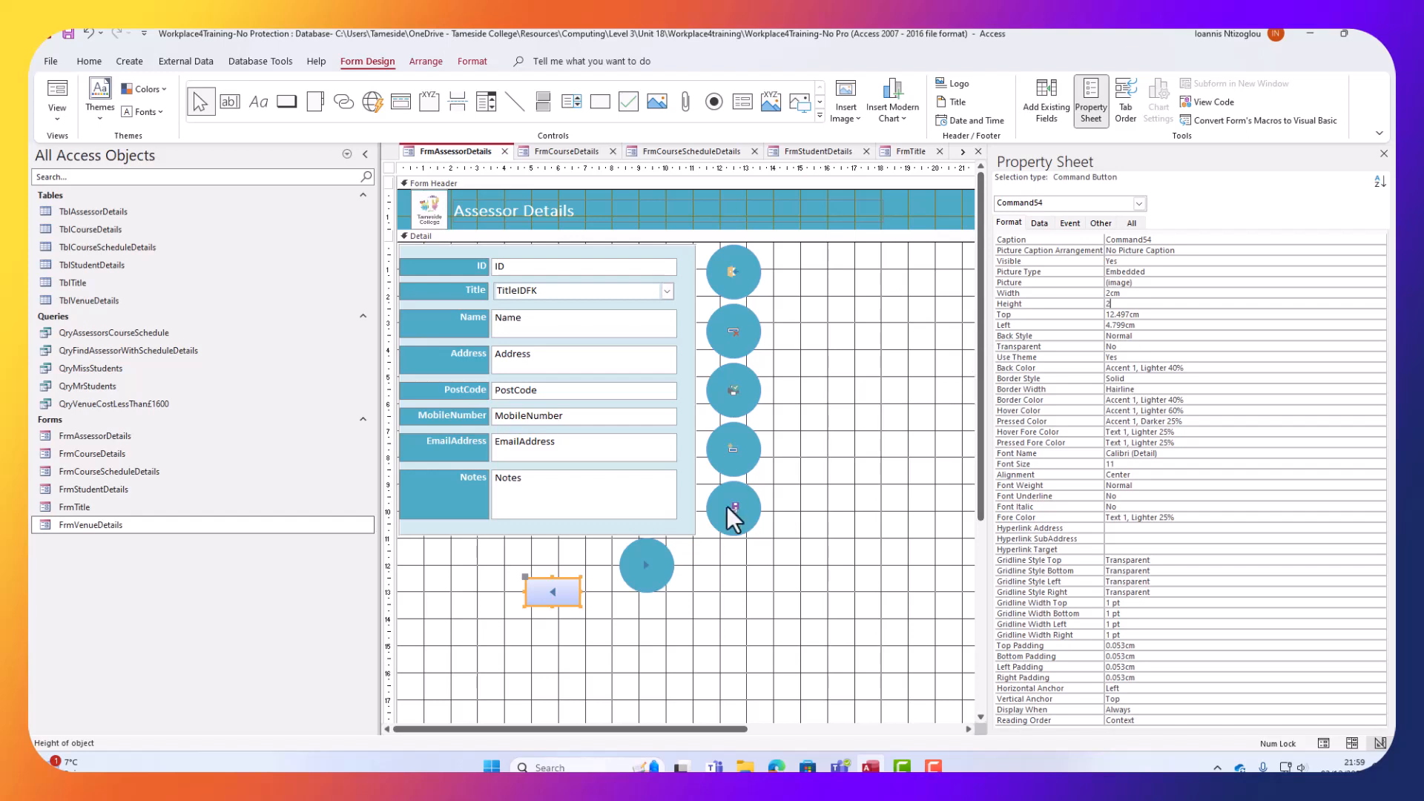
pyautogui.click(669, 555)
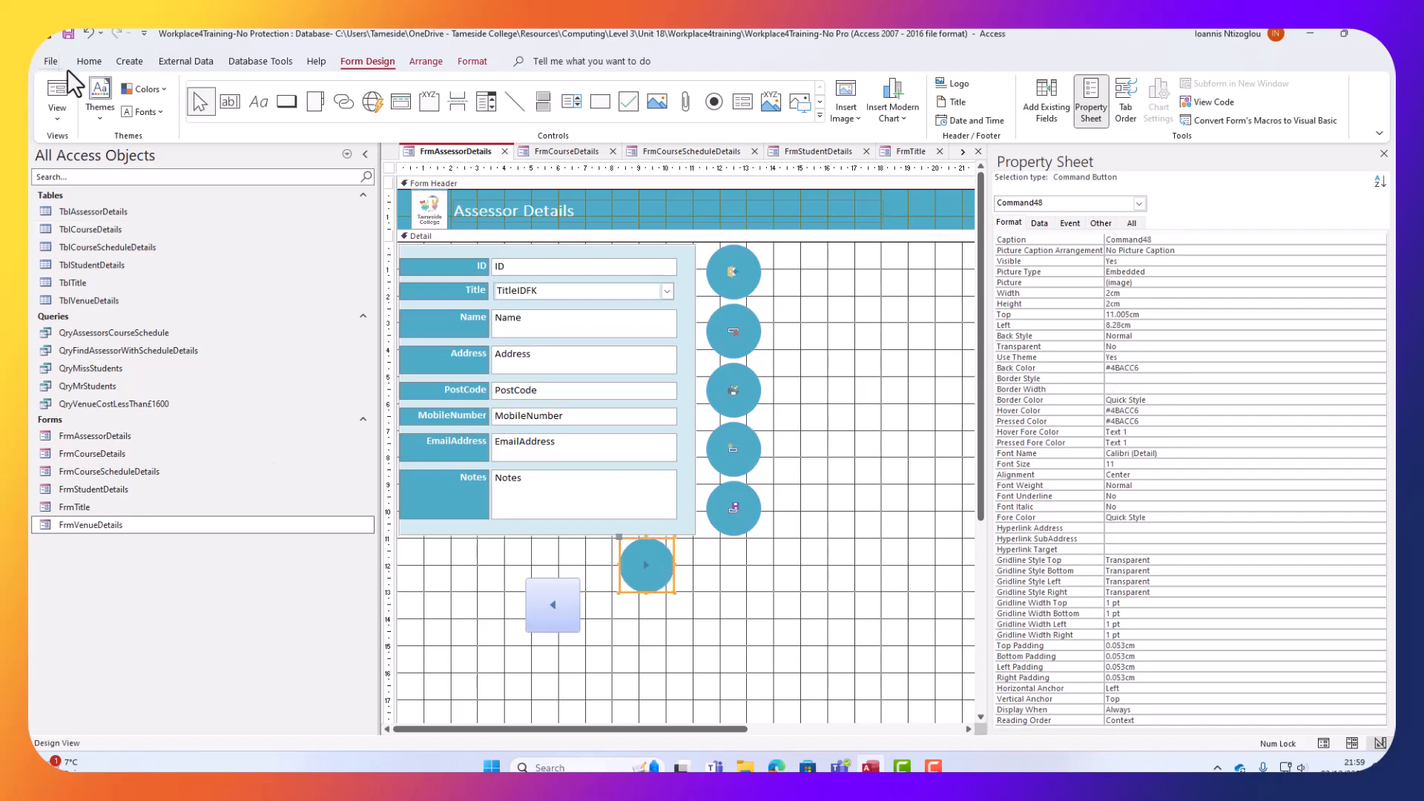
pyautogui.click(89, 62)
pyautogui.click(154, 120)
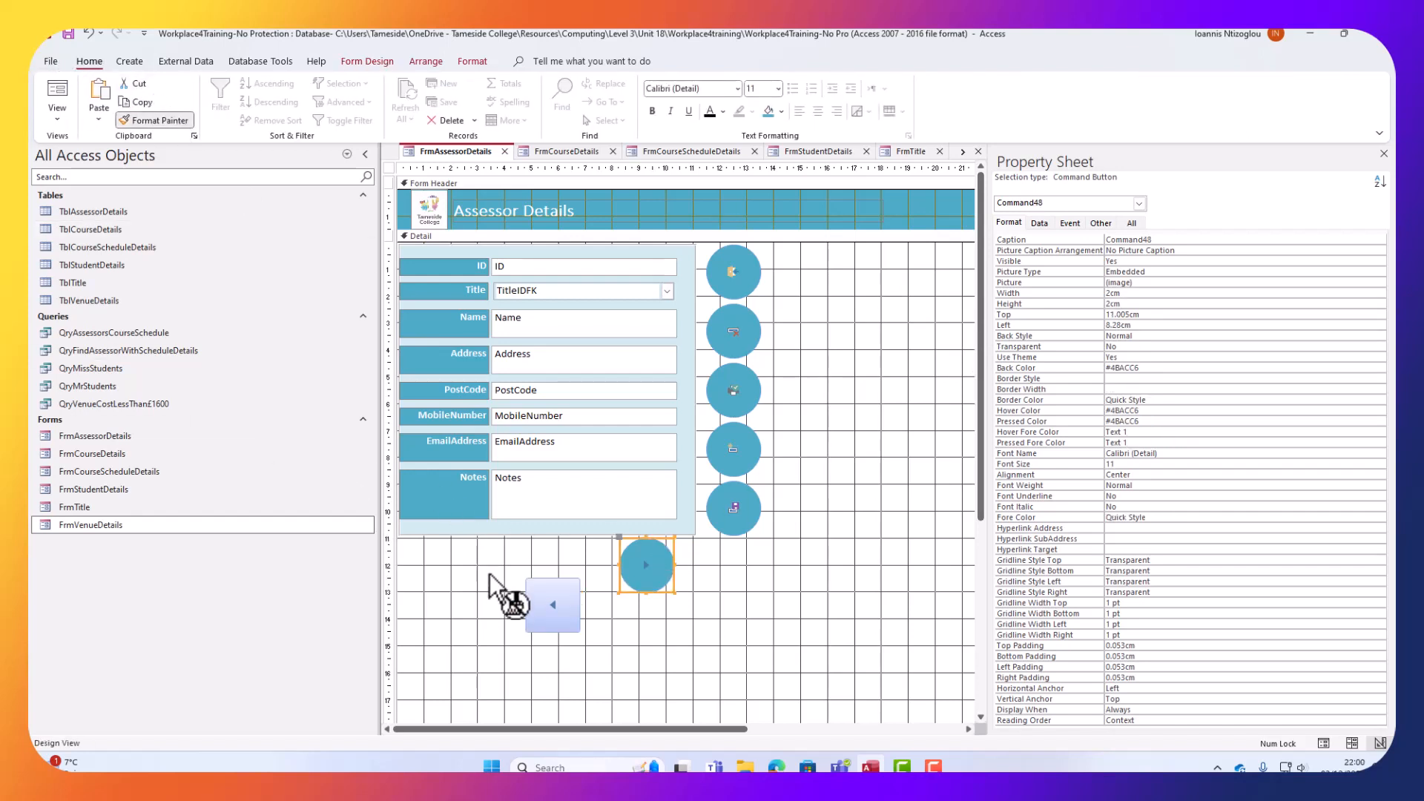
pyautogui.click(553, 594)
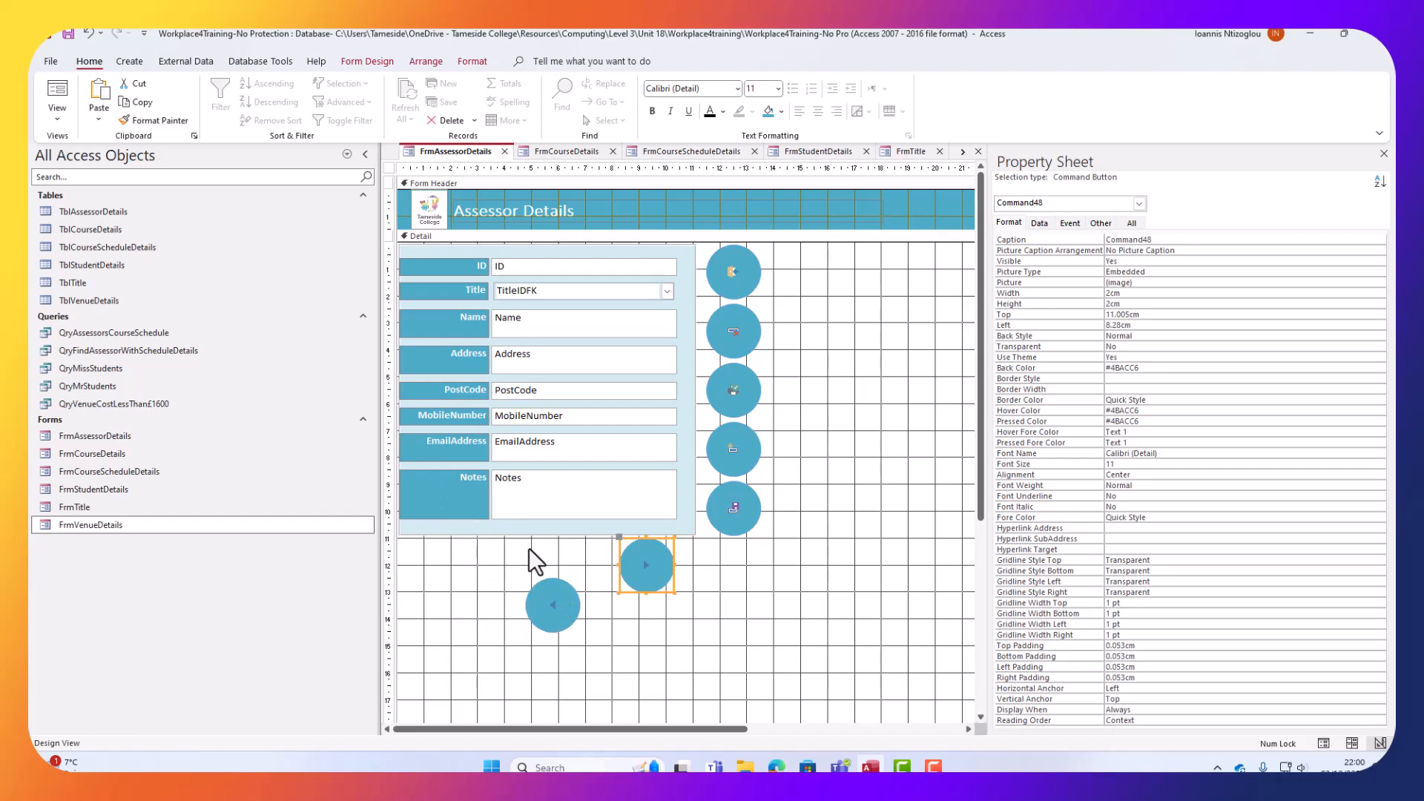
pyautogui.click(537, 589)
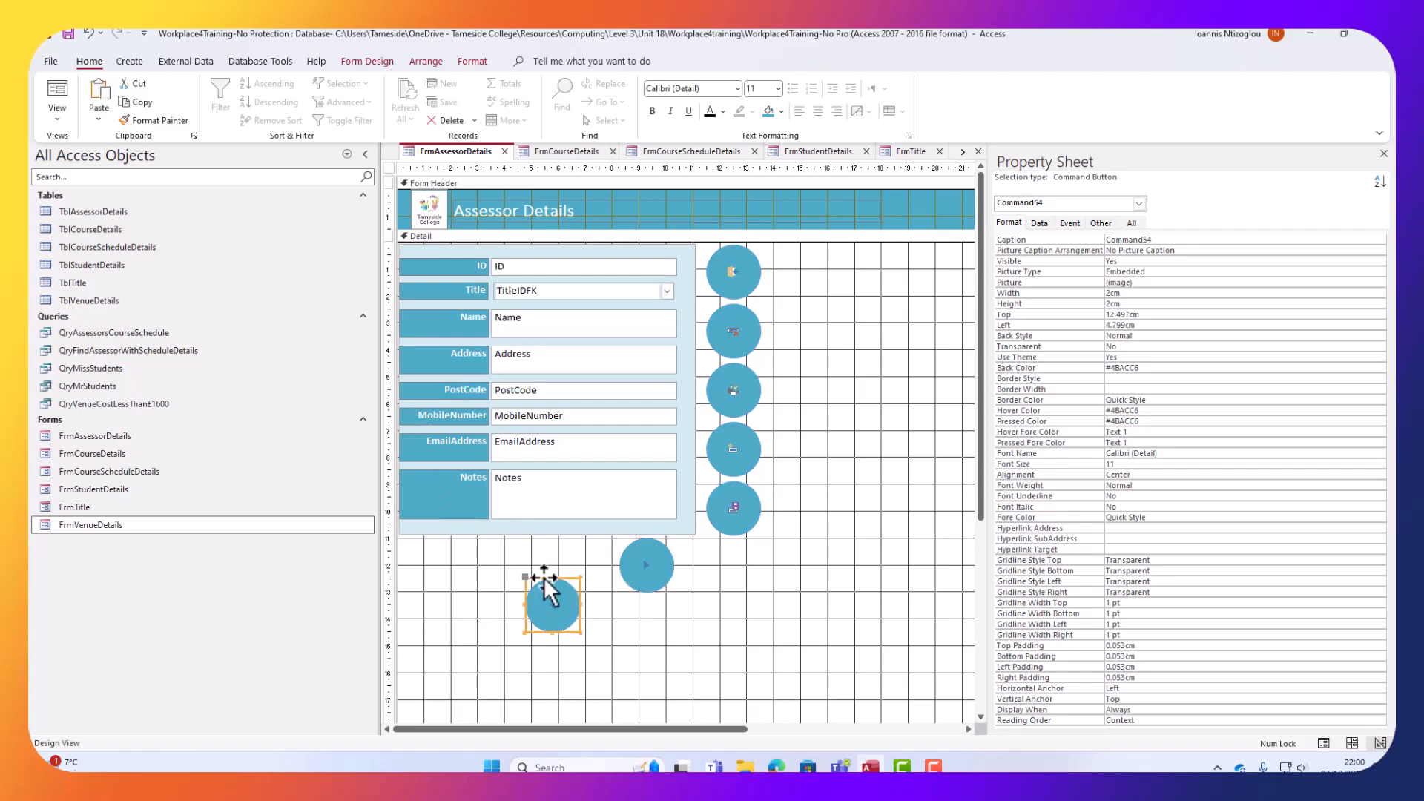
pyautogui.moveTo(545, 578); pyautogui.dragTo(438, 546)
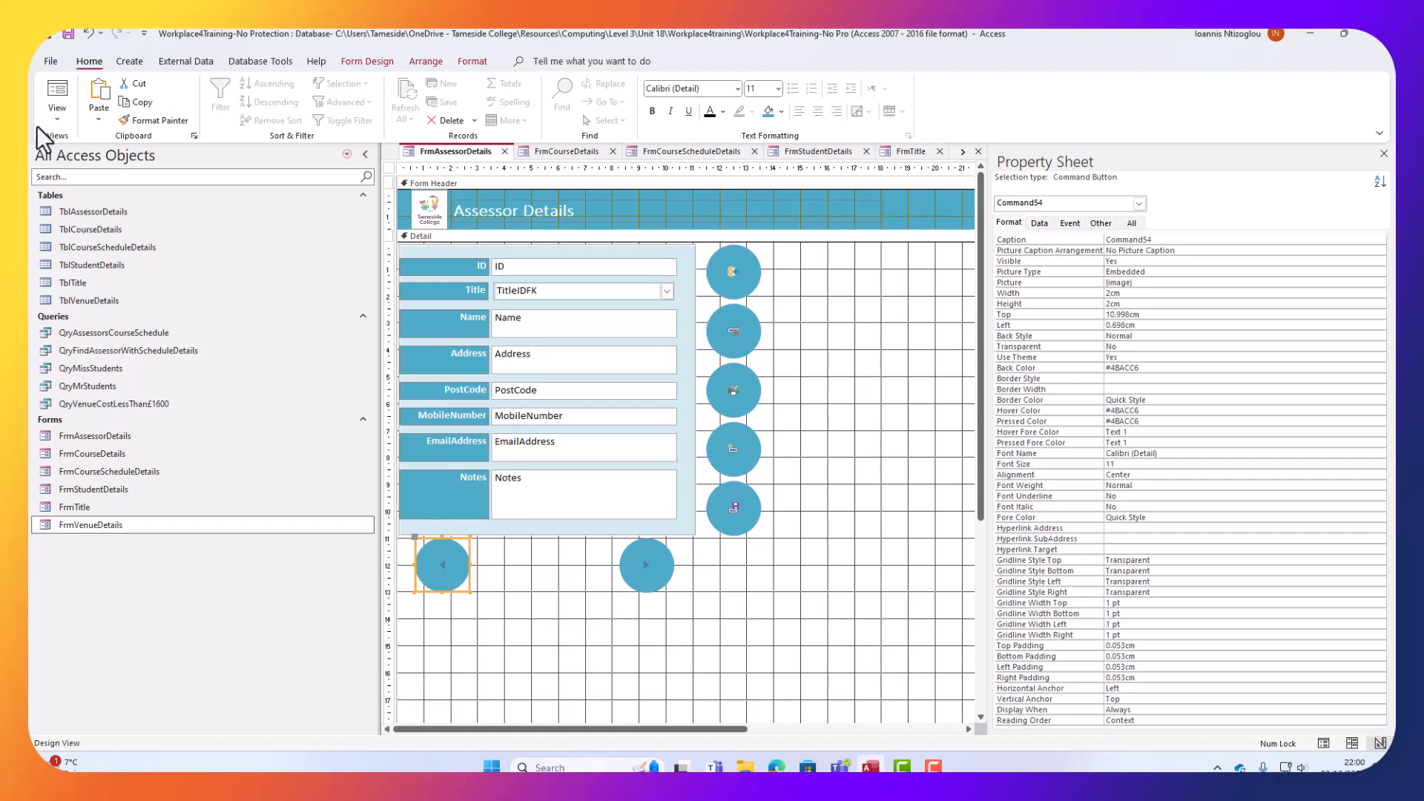
# In Form View, page forward four records and back four with the arrow buttons.
pyautogui.click(57, 90)
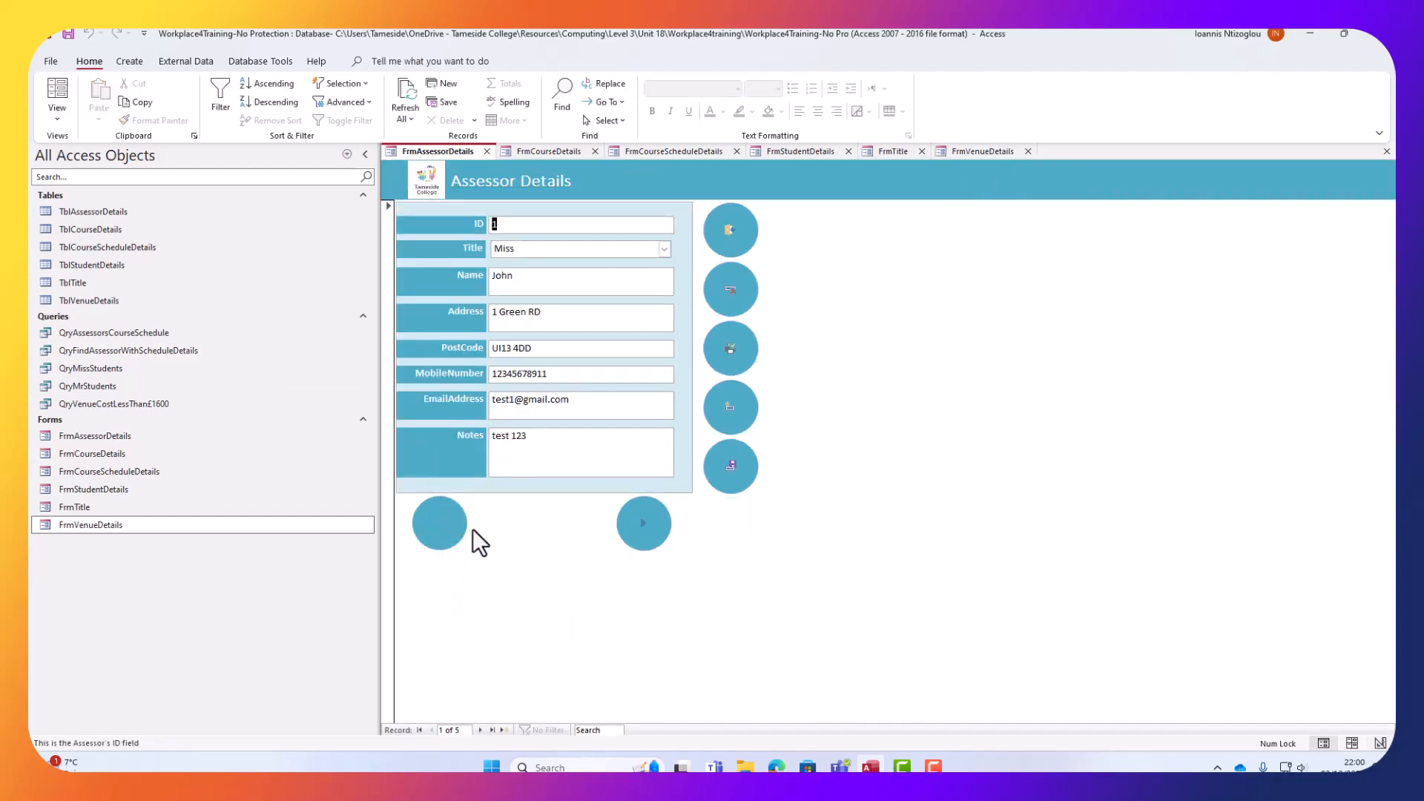
pyautogui.click(653, 525)
pyautogui.click(664, 524)
pyautogui.click(661, 527)
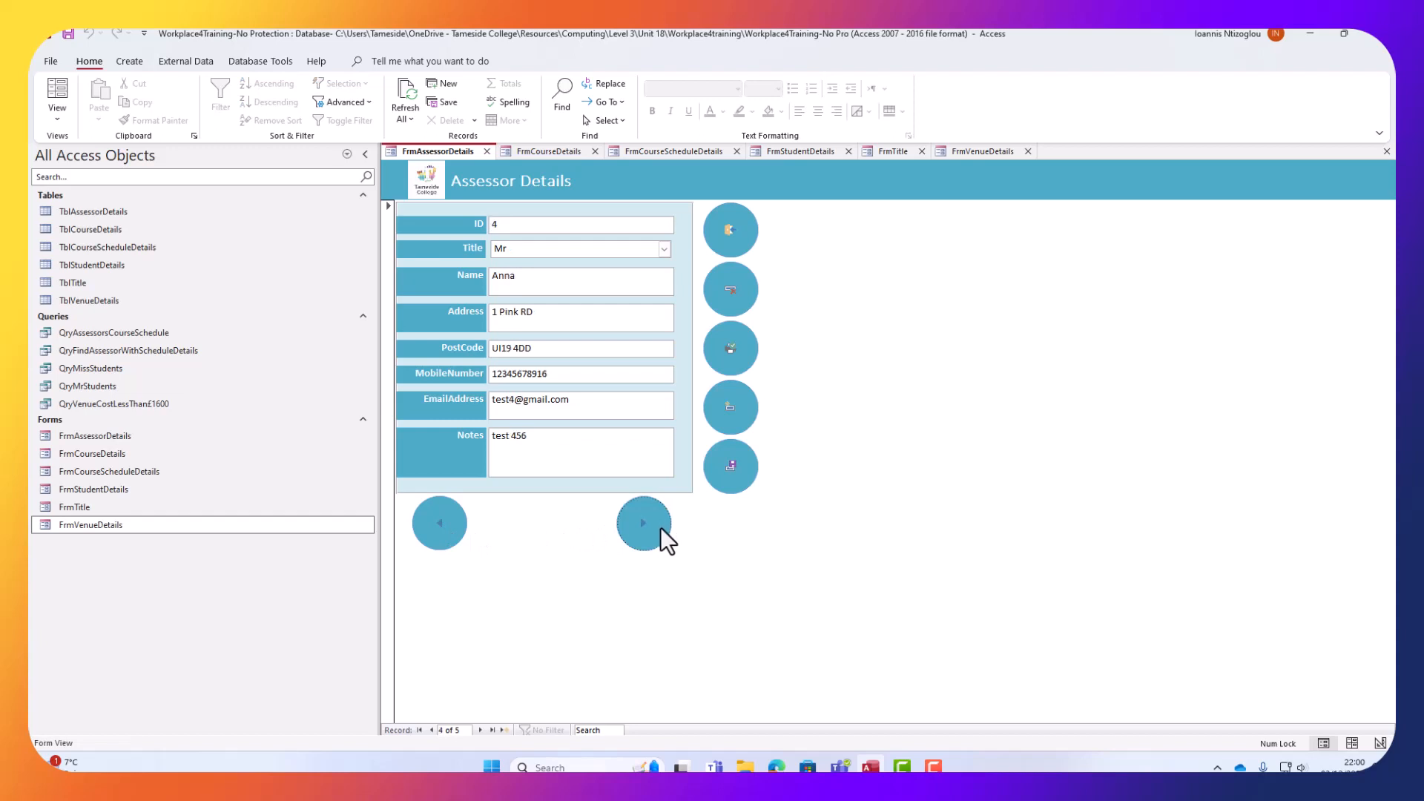
pyautogui.click(660, 526)
pyautogui.click(442, 533)
pyautogui.click(442, 533)
pyautogui.click(442, 533)
pyautogui.click(443, 533)
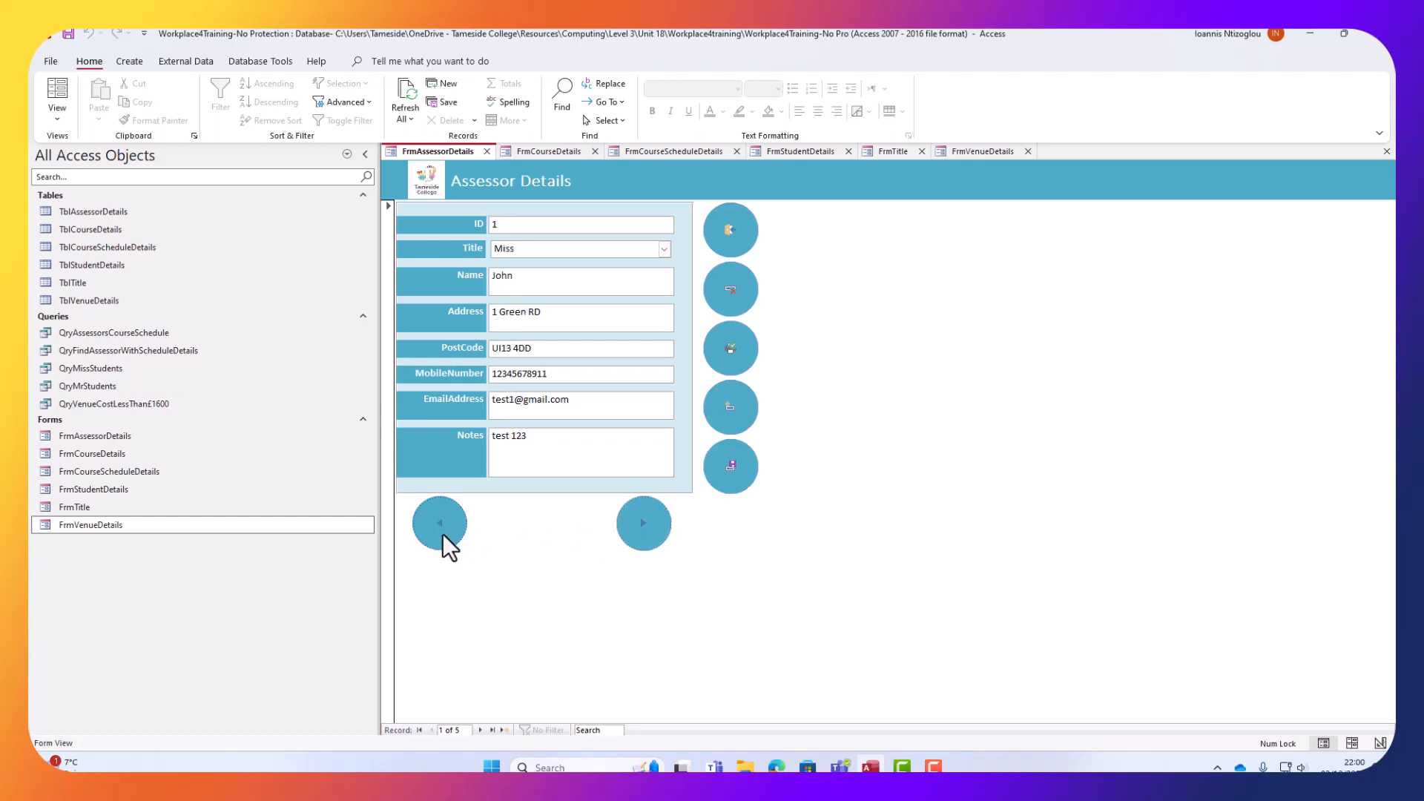
pyautogui.click(656, 538)
pyautogui.click(656, 539)
# Test the Print button, cancel printing, and start a new blank assessor record.
pyautogui.click(733, 349)
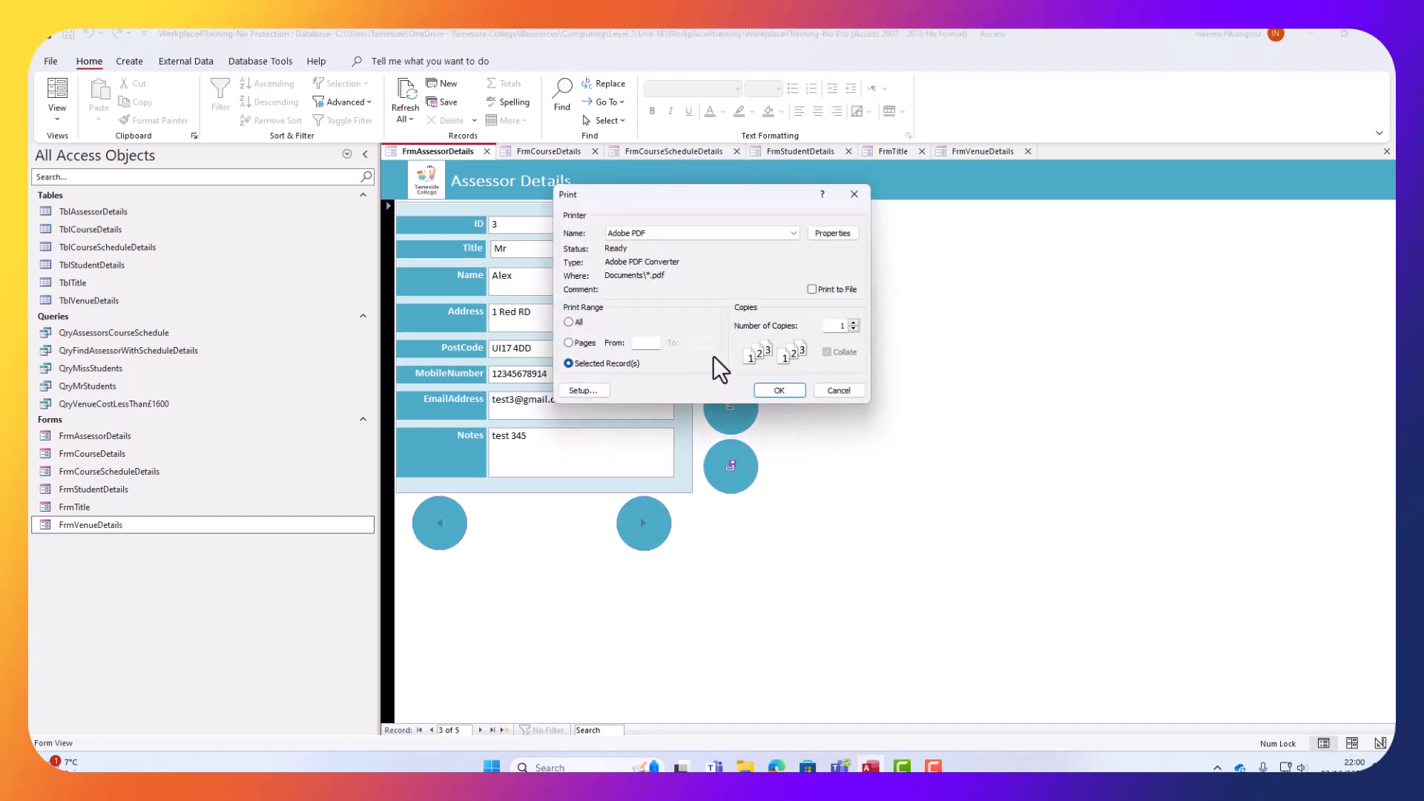
pyautogui.click(838, 390)
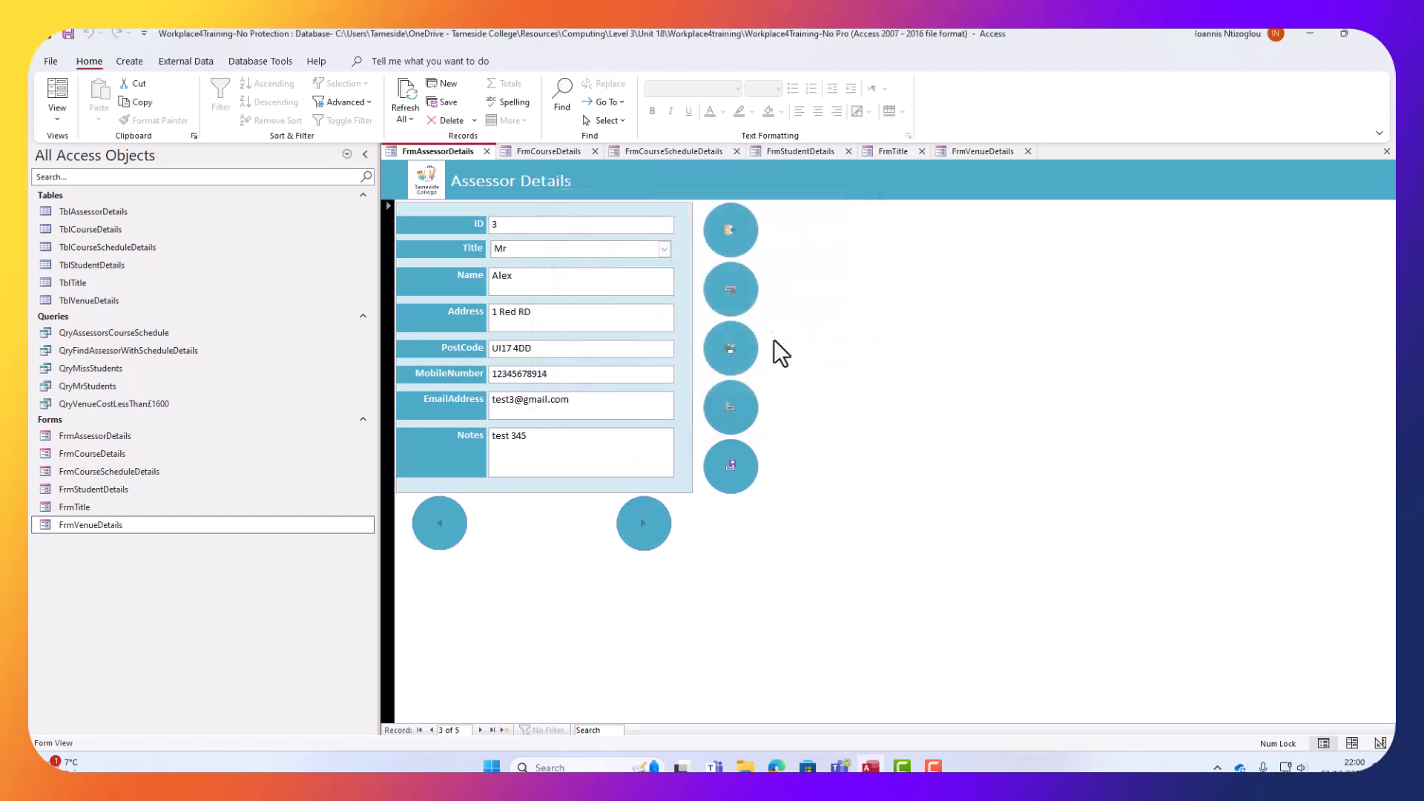
pyautogui.click(727, 405)
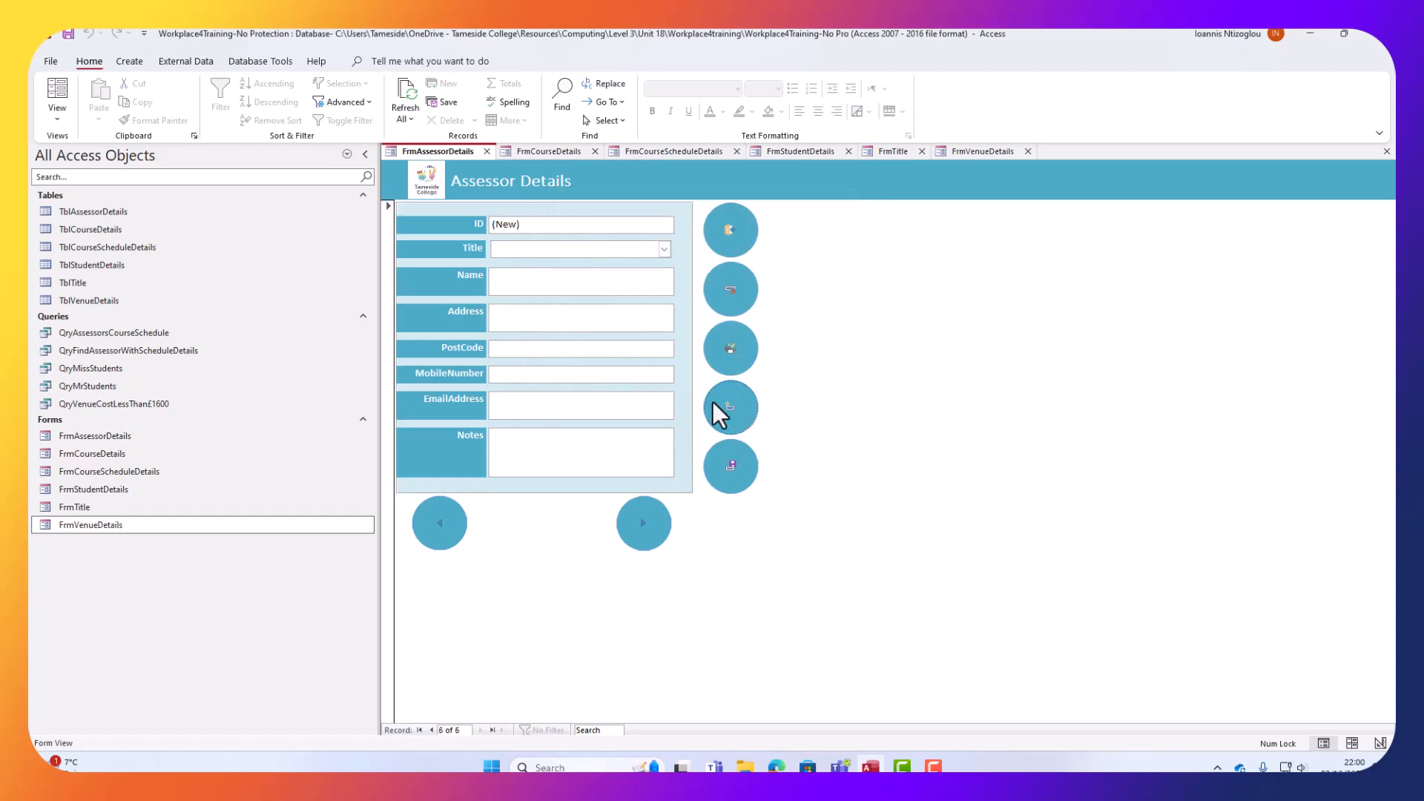
pyautogui.click(664, 249)
# Set the new record's Title to Miss and enter the assessor's name, street address and post code.
pyautogui.click(628, 279)
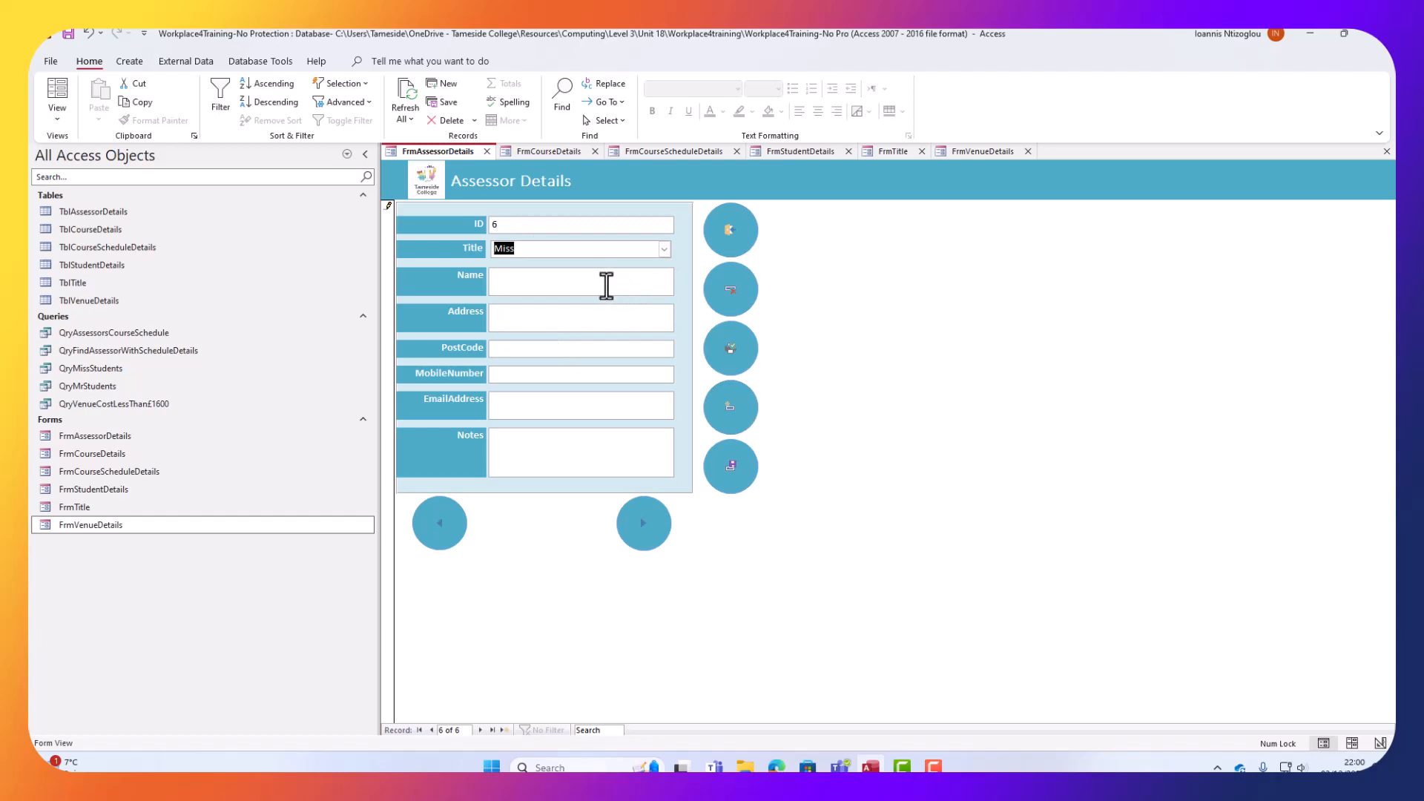
pyautogui.click(606, 284)
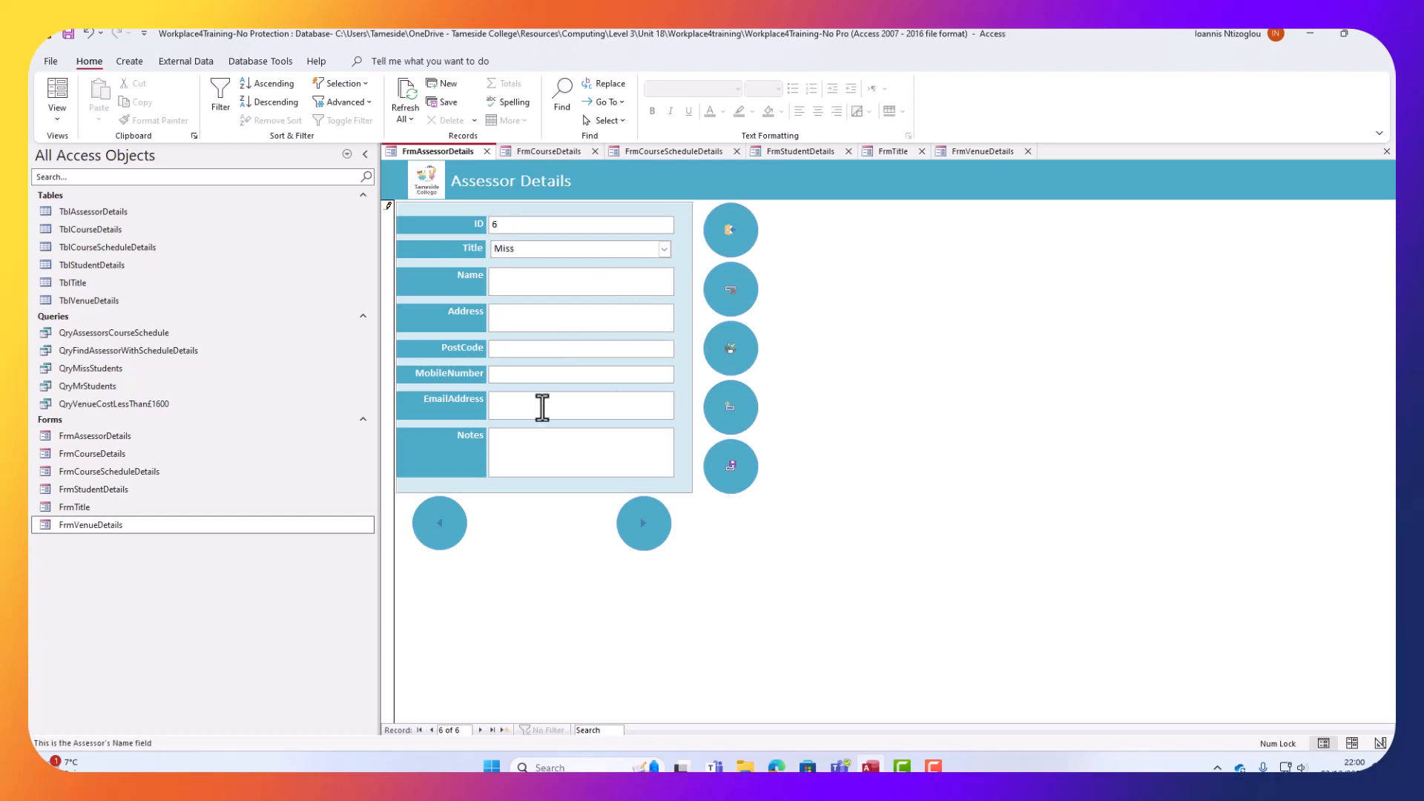
pyautogui.write('Alex')
pyautogui.press('Tab')
pyautogui.write('Str')
pyautogui.press('BackSpace')
pyautogui.press('BackSpace')
pyautogui.press('BackSpace')
pyautogui.write('Alex Re')
pyautogui.press('BackSpace')
pyautogui.write('D')
pyautogui.press('BackSpace')
pyautogui.write('d')
pyautogui.press('Tab')
pyautogui.write('AL2X')
# Enter the mobile number, then trim it to 11 digits after the validation error.
pyautogui.click(571, 374)
pyautogui.write('565656')
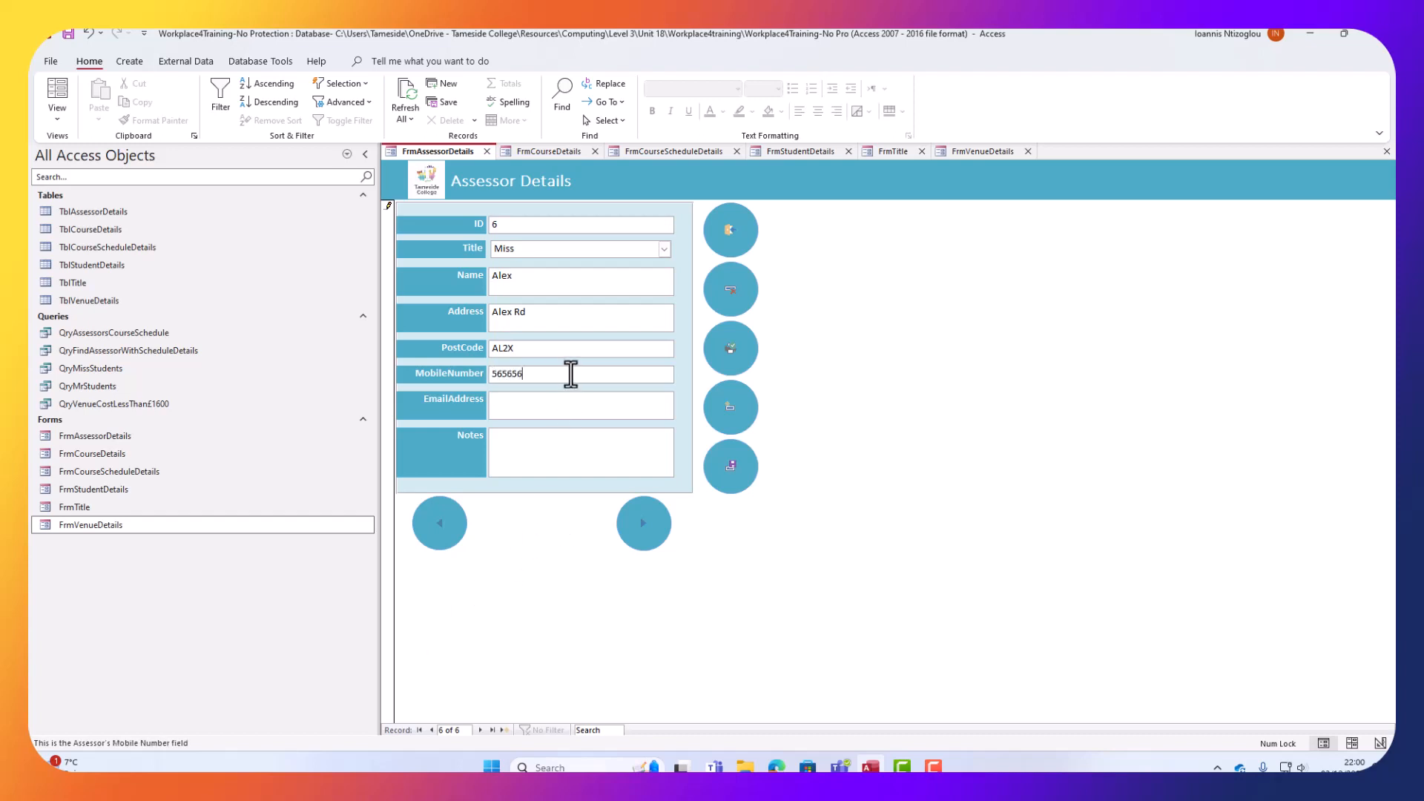
pyautogui.write('565656')
pyautogui.click(613, 411)
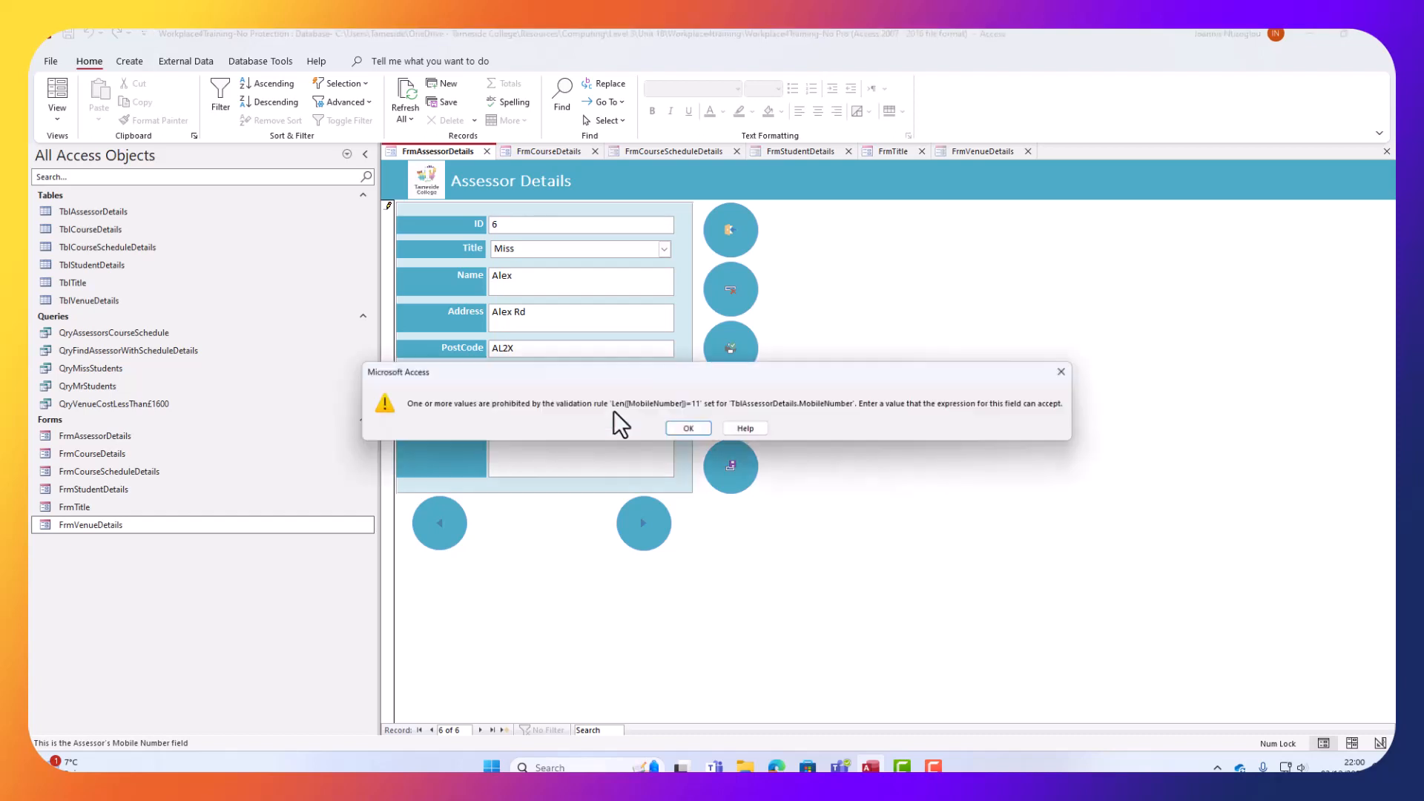
pyautogui.click(689, 429)
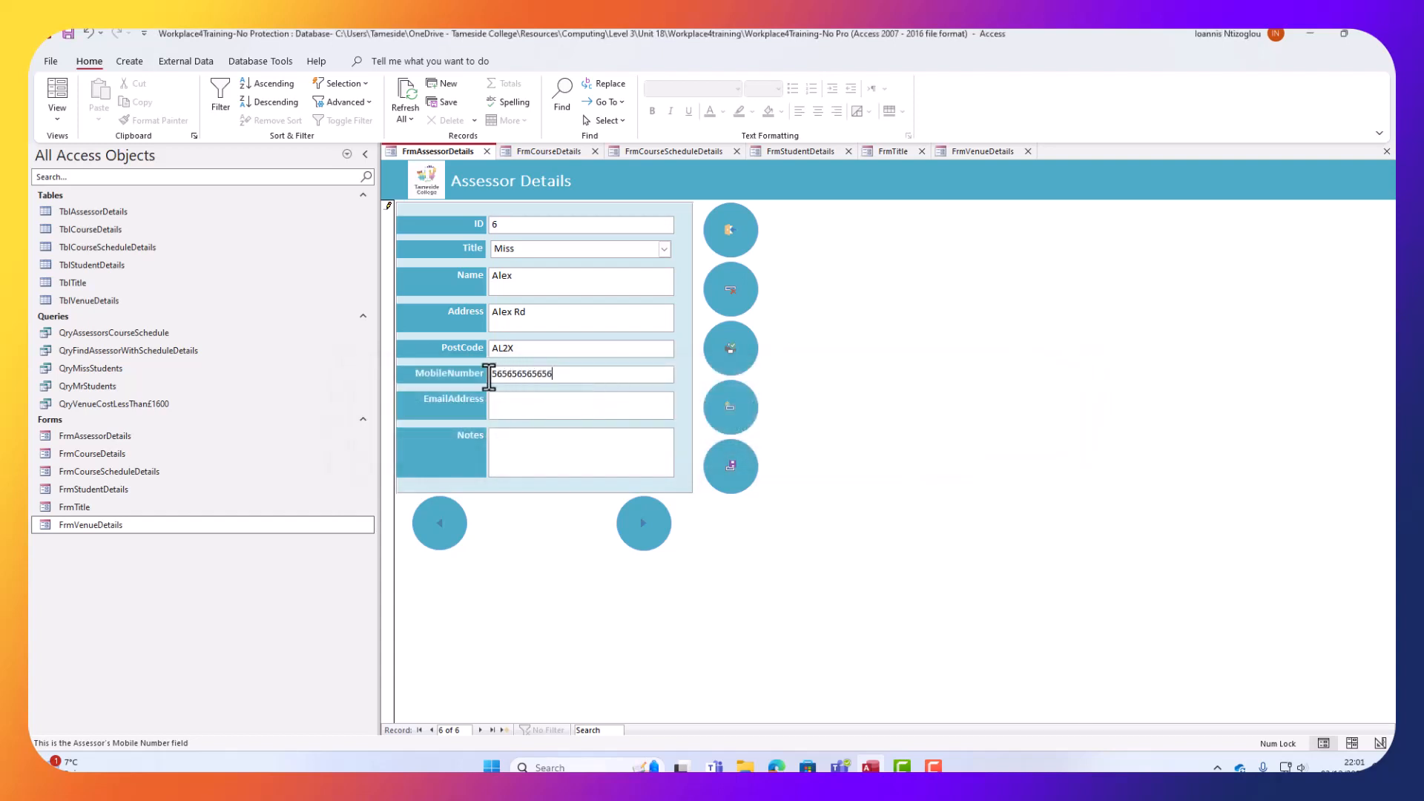
pyautogui.moveTo(490, 374); pyautogui.dragTo(512, 369)
pyautogui.moveTo(514, 369); pyautogui.dragTo(559, 369)
pyautogui.click(563, 377)
pyautogui.press('BackSpace')
# Fill in the assessor's e-mail address and a short test note, then save the record.
pyautogui.click(534, 404)
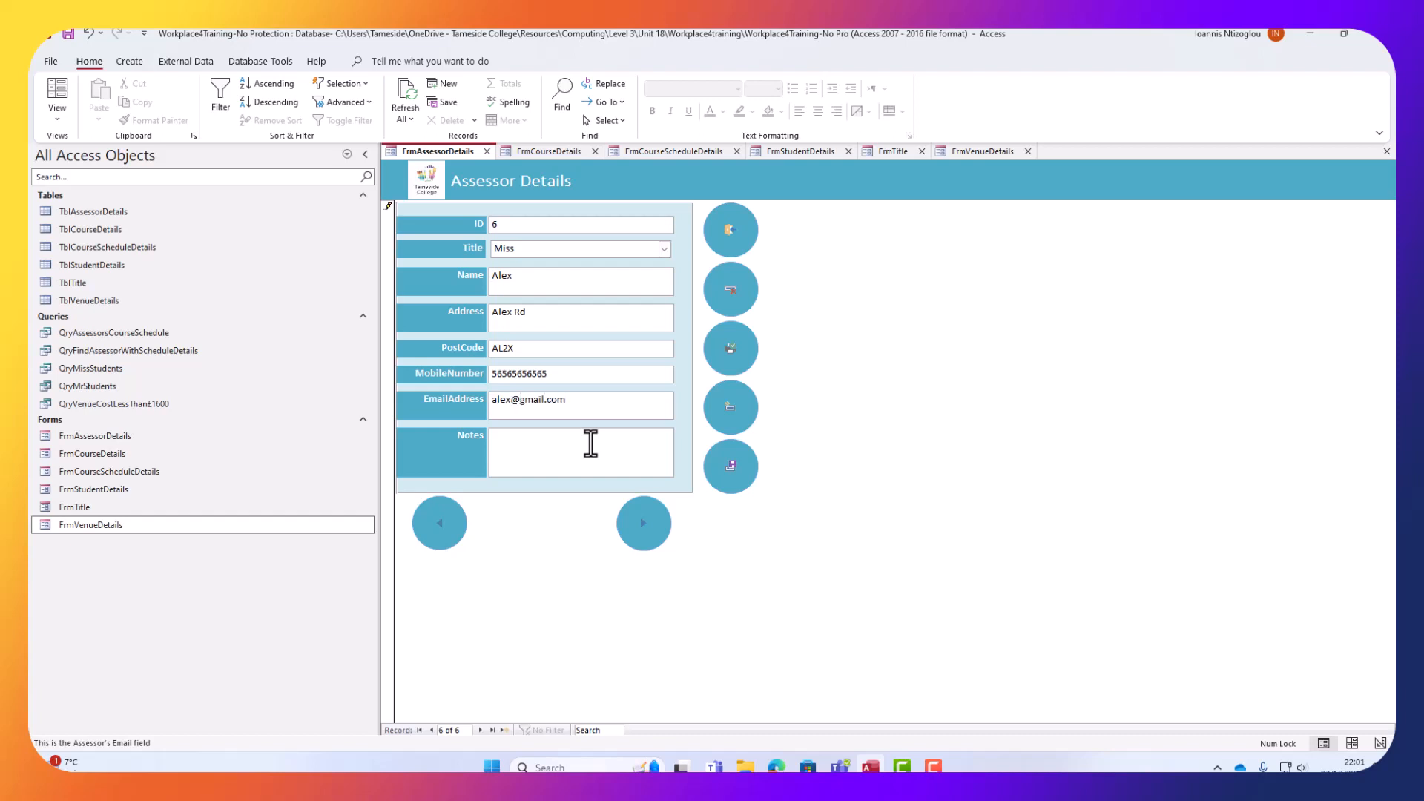
pyautogui.click(591, 443)
pyautogui.write('test')
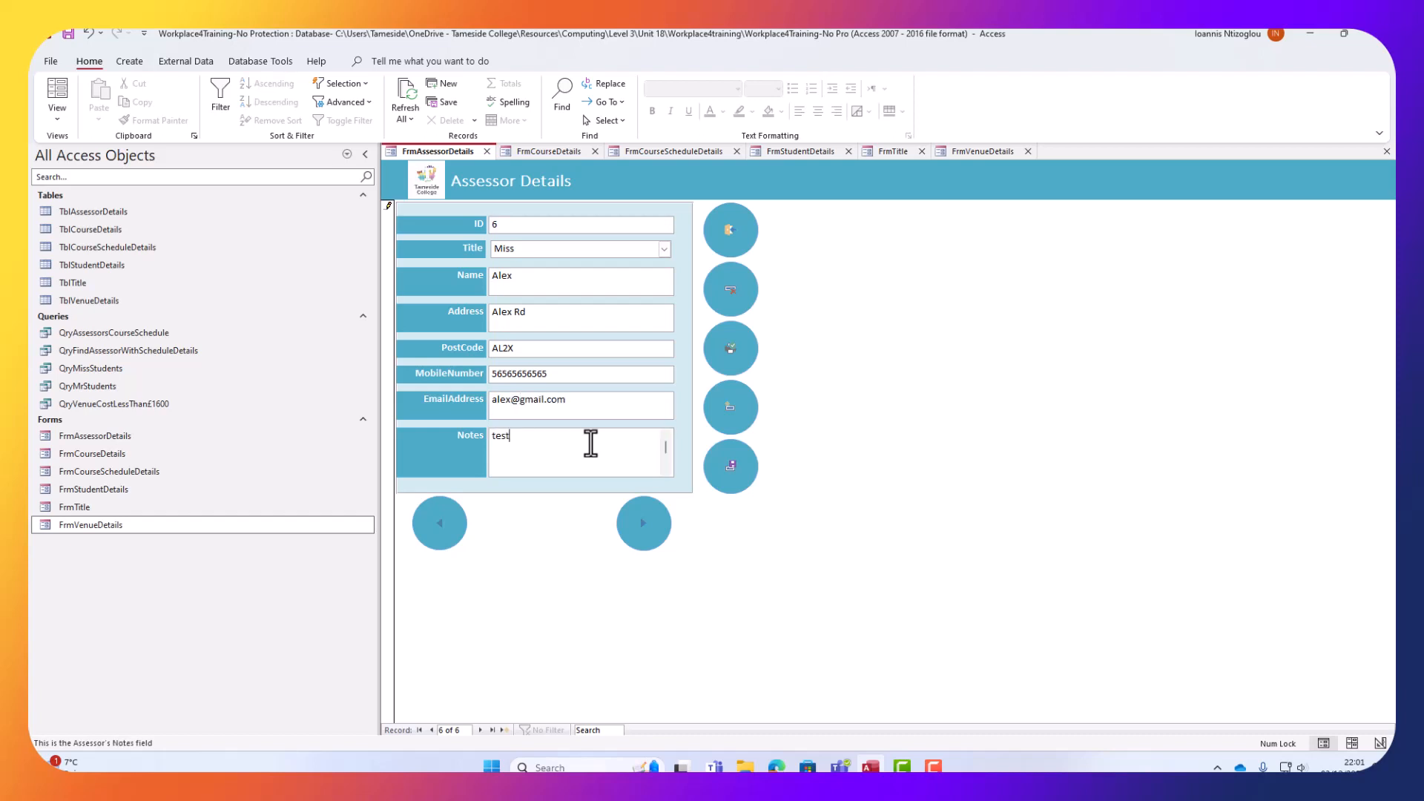
pyautogui.write(' alex')
pyautogui.click(747, 466)
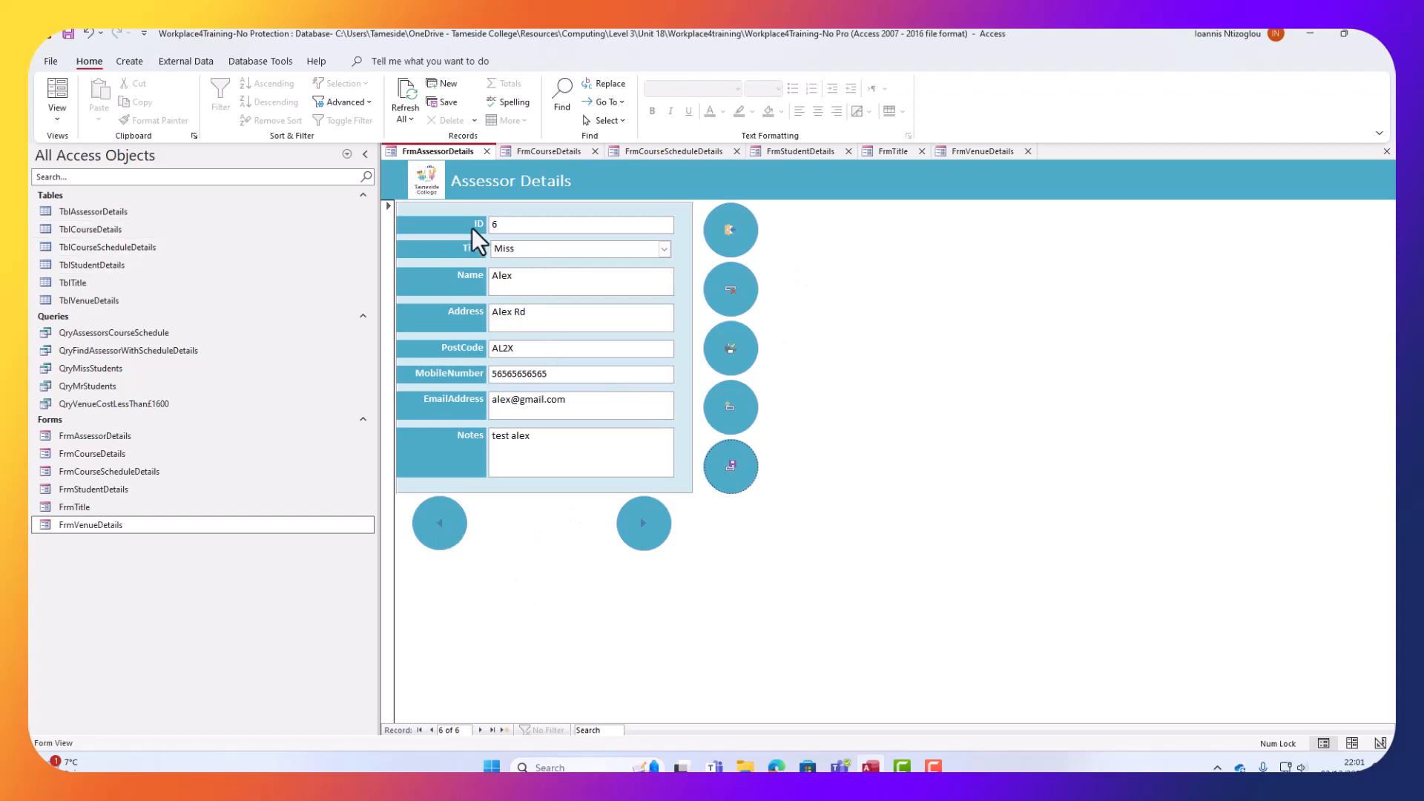
# Open TblAssessorDetails, return to record 6 on the form, change its Title to Dr and save.
pyautogui.click(79, 211)
pyautogui.doubleClick(78, 211)
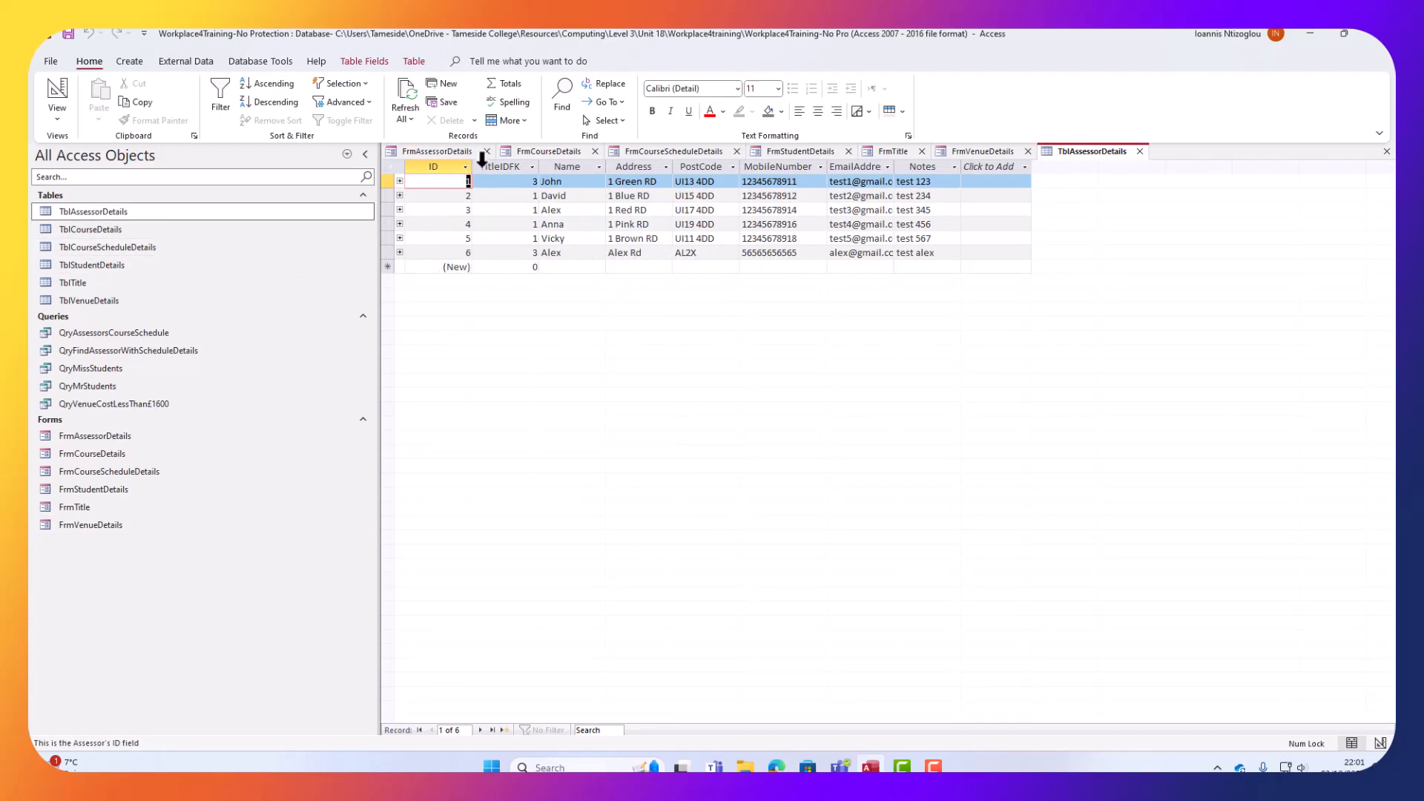
pyautogui.click(518, 253)
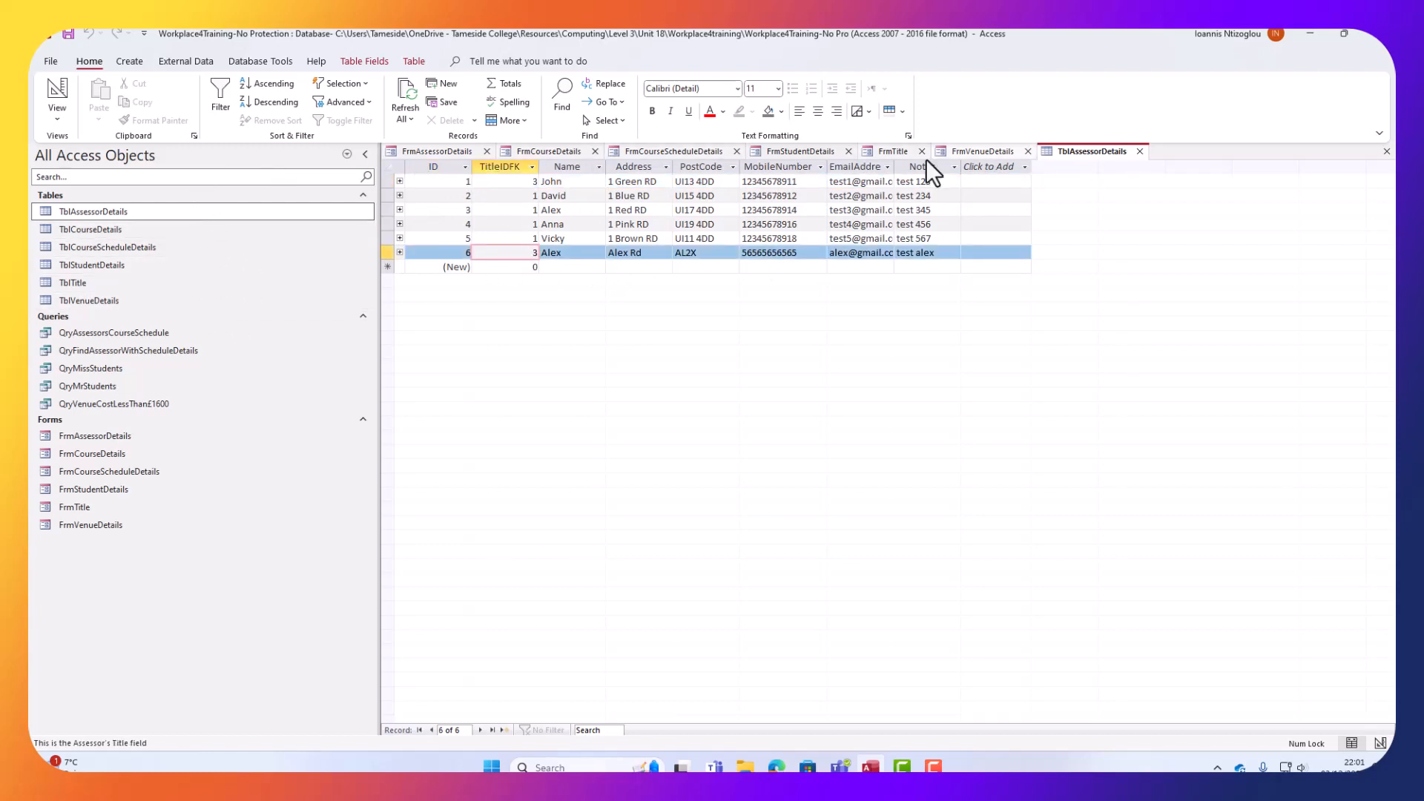
pyautogui.click(424, 151)
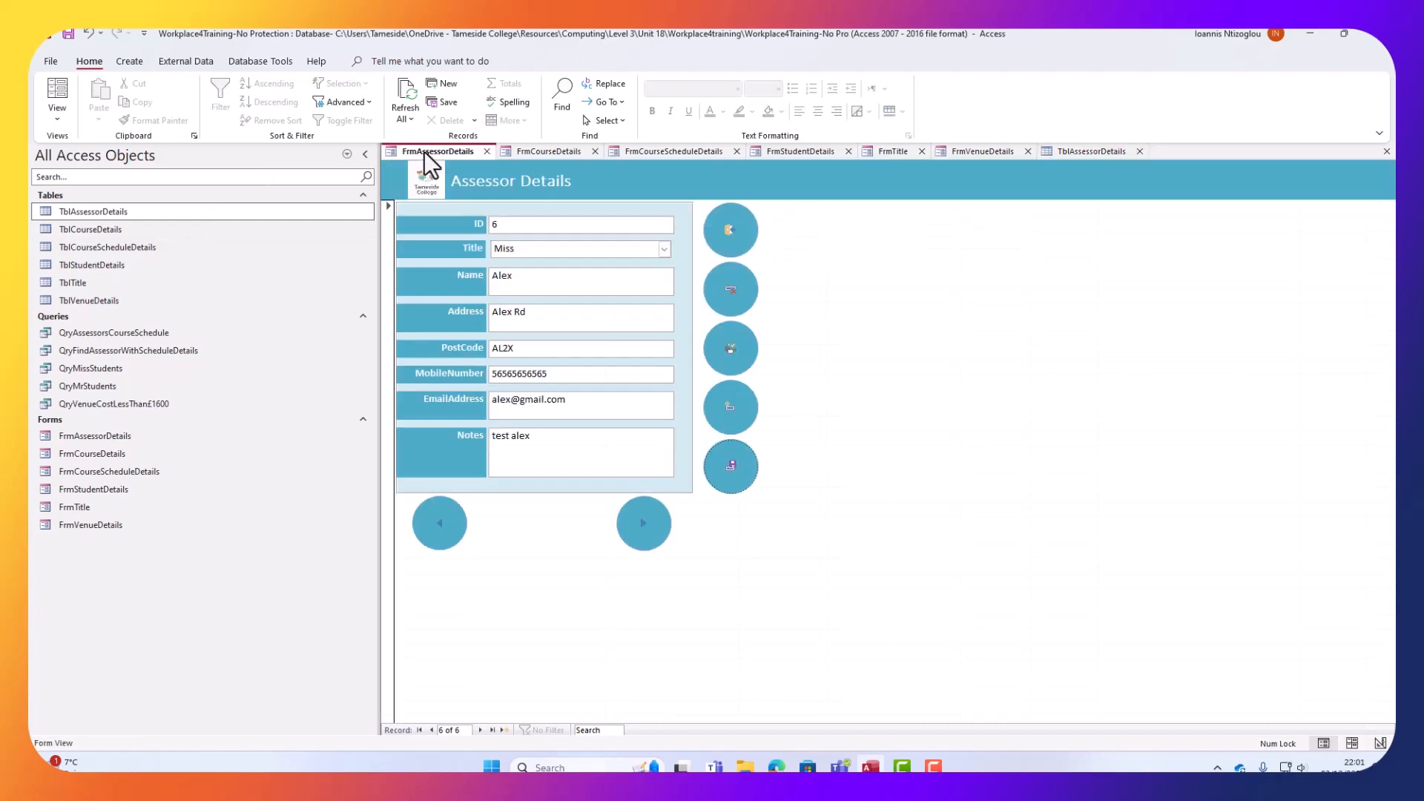
pyautogui.click(662, 250)
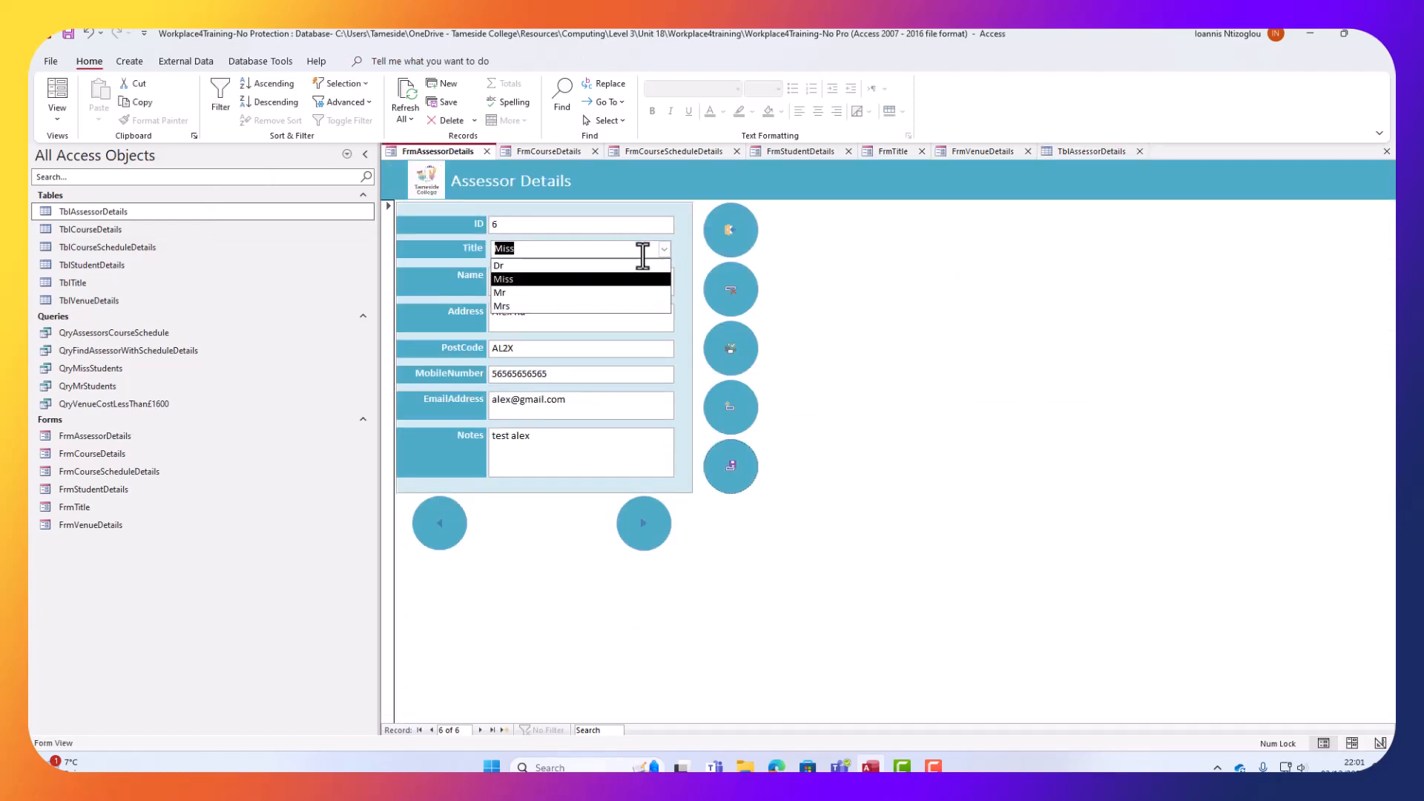
pyautogui.click(529, 268)
pyautogui.click(744, 464)
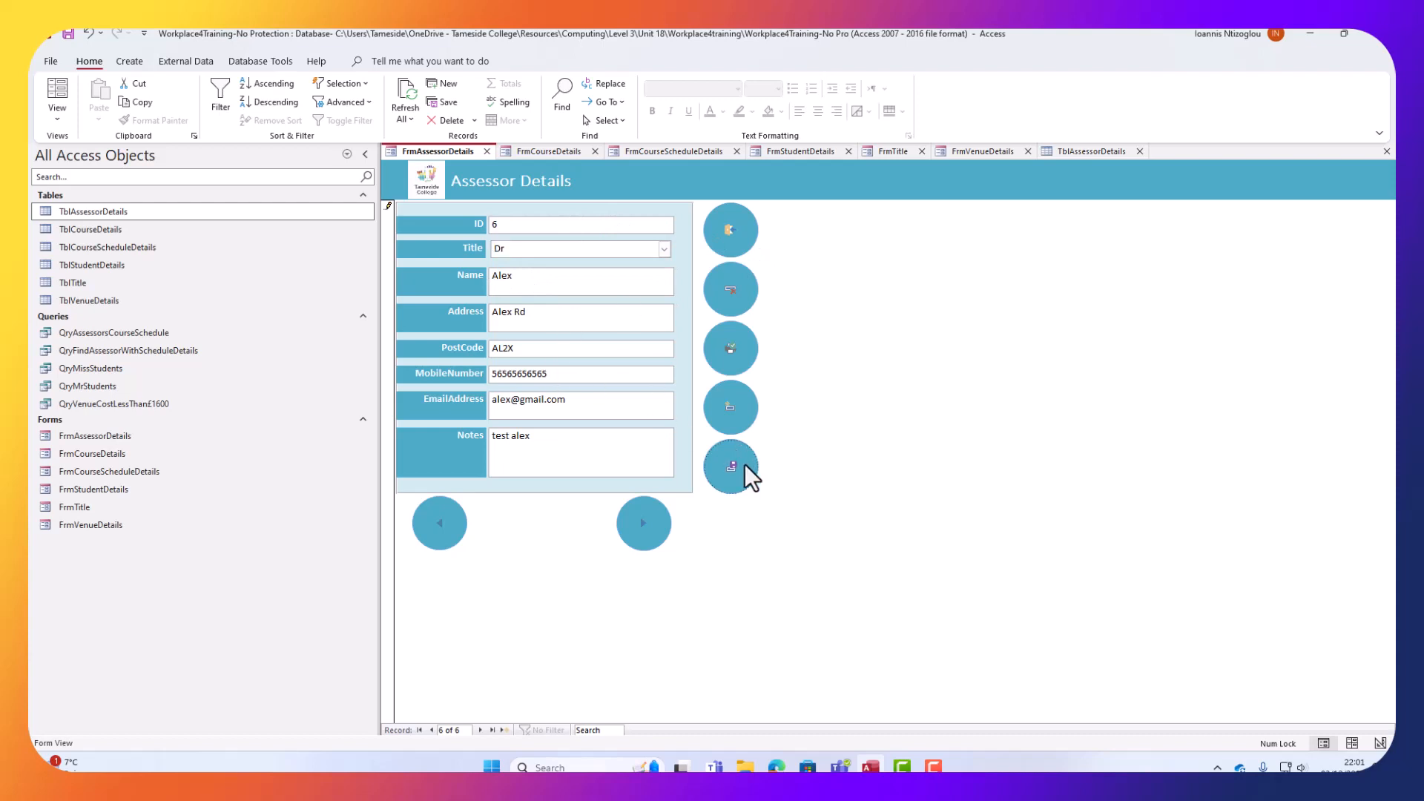
# Check the Dr entry in TblTitle, then close TblTitle and TblAssessorDetails.
pyautogui.click(1070, 152)
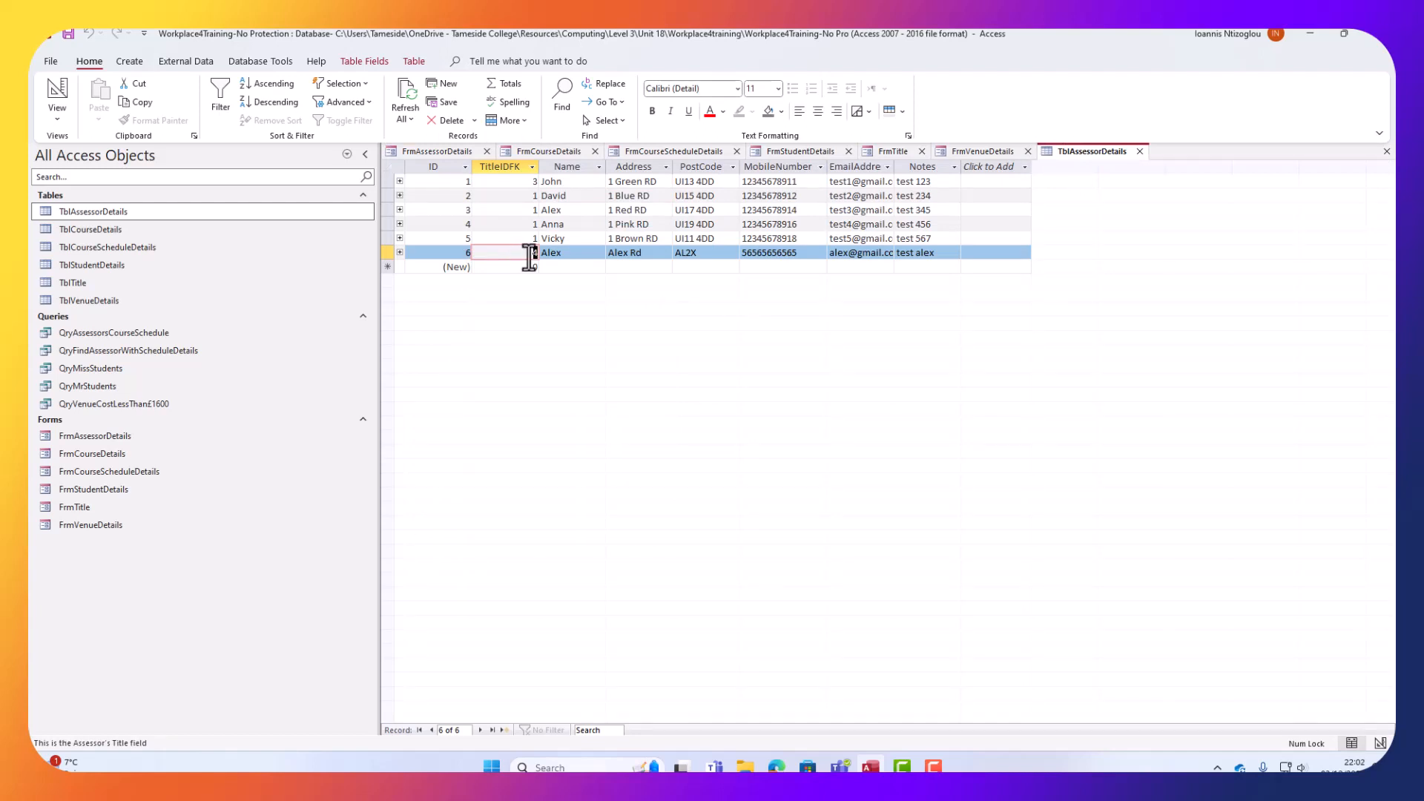
pyautogui.doubleClick(83, 278)
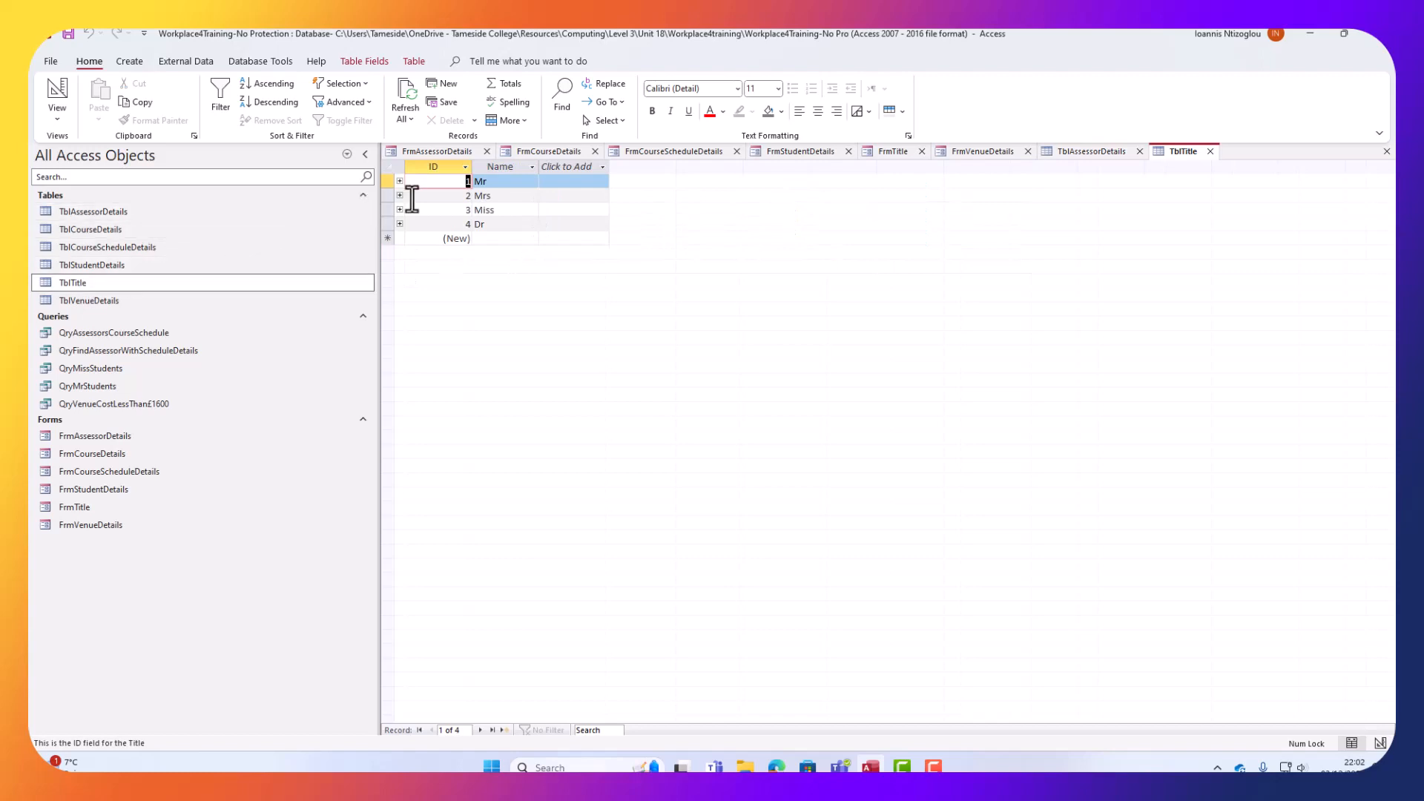
pyautogui.moveTo(490, 225); pyautogui.dragTo(460, 228)
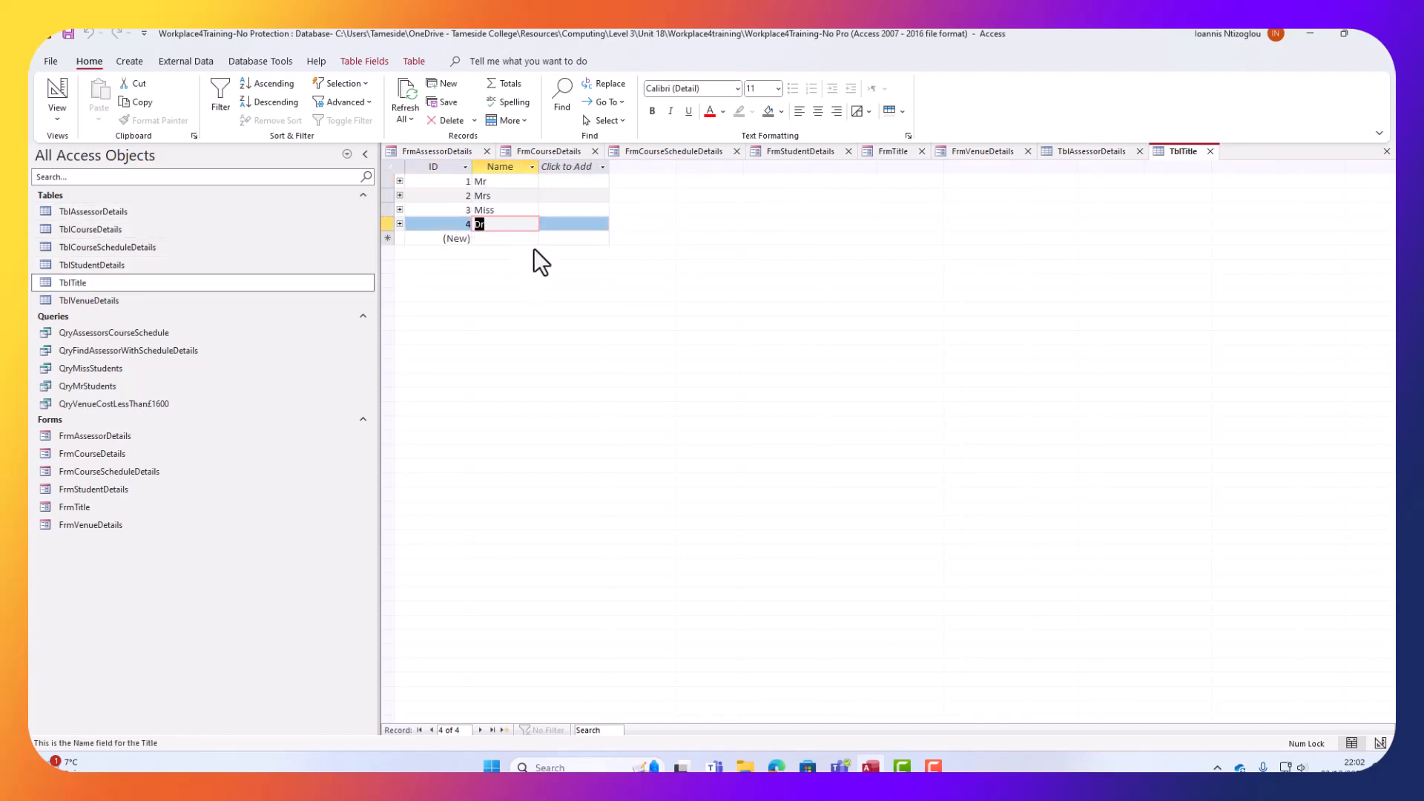
pyautogui.click(1209, 151)
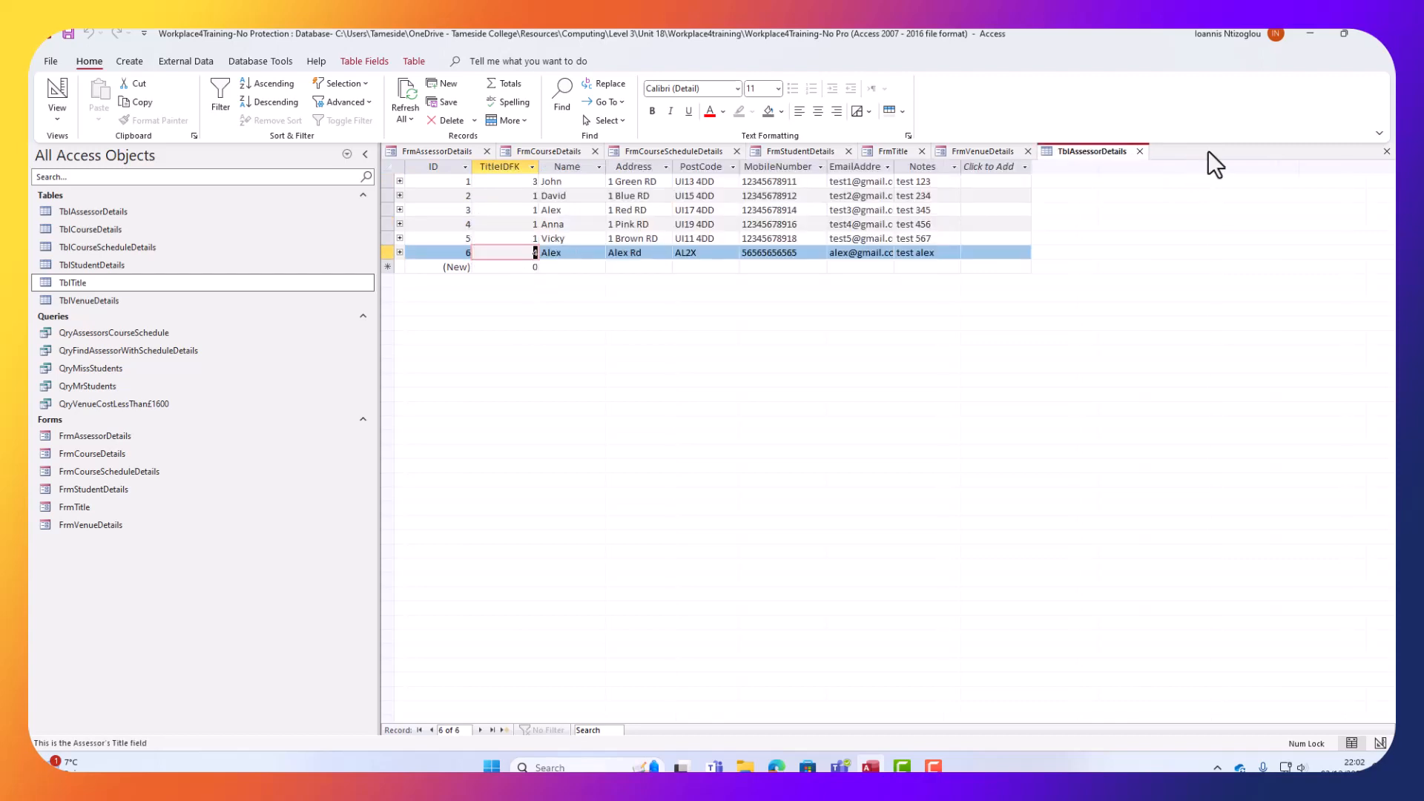
pyautogui.click(1143, 150)
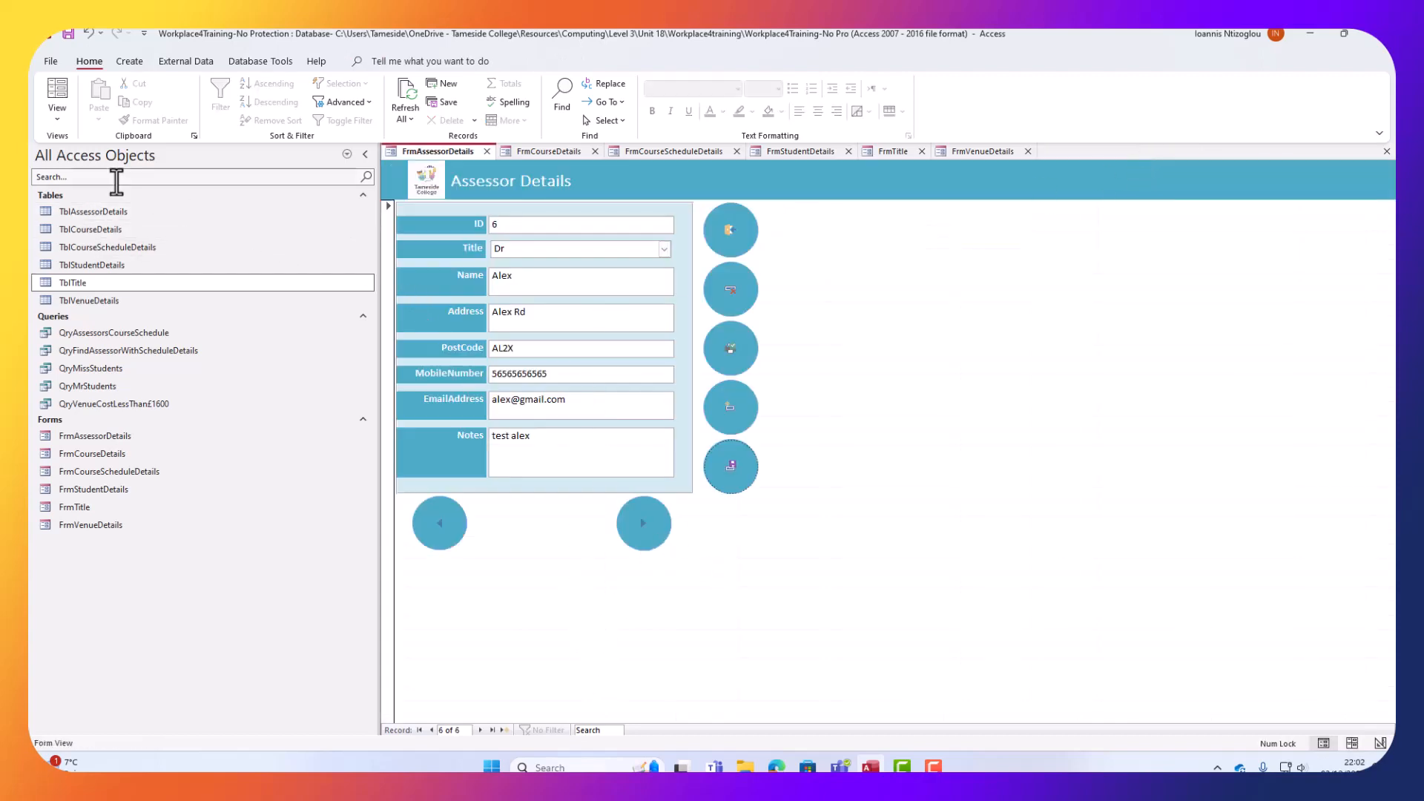
# In Design View, select the five round buttons plus both arrow buttons and copy them.
pyautogui.click(51, 110)
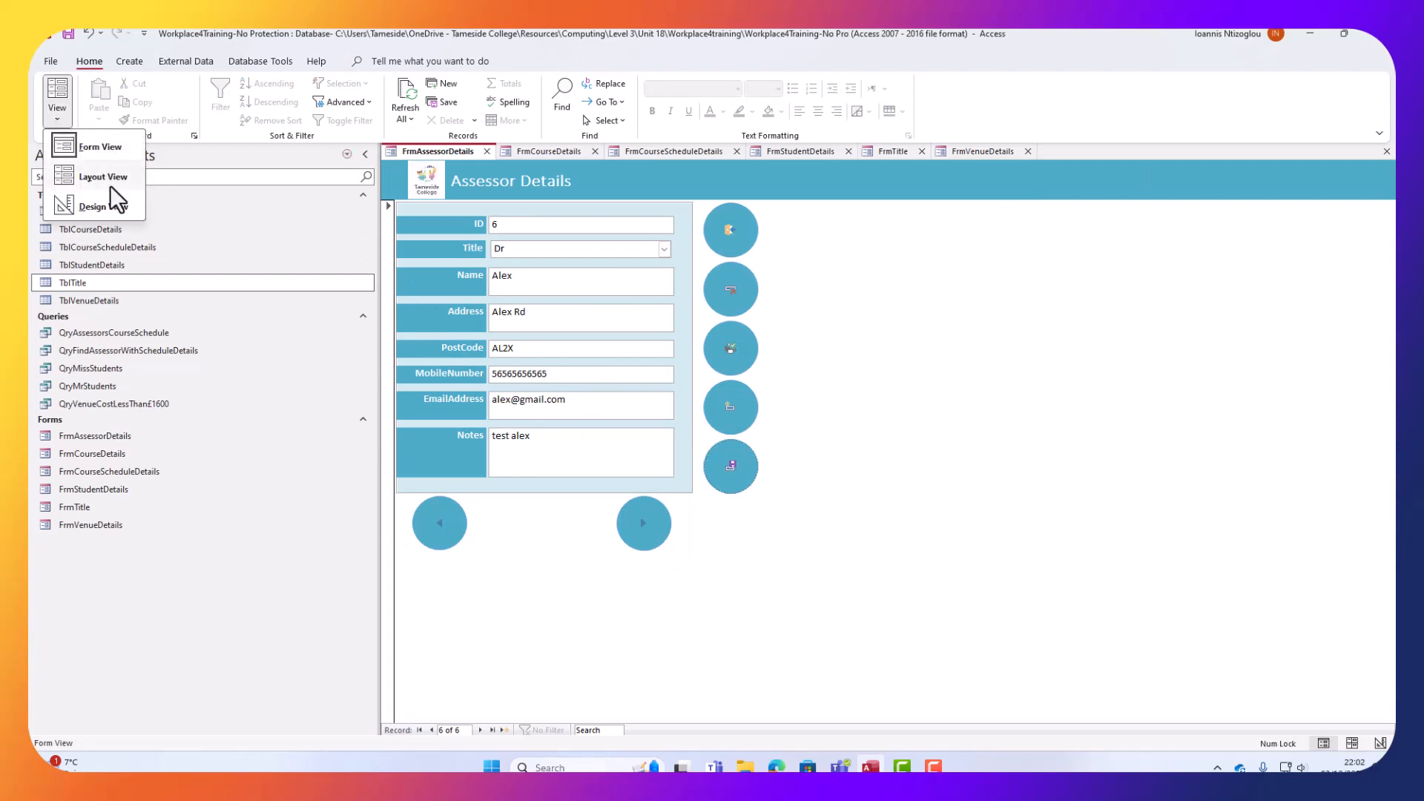
pyautogui.click(109, 211)
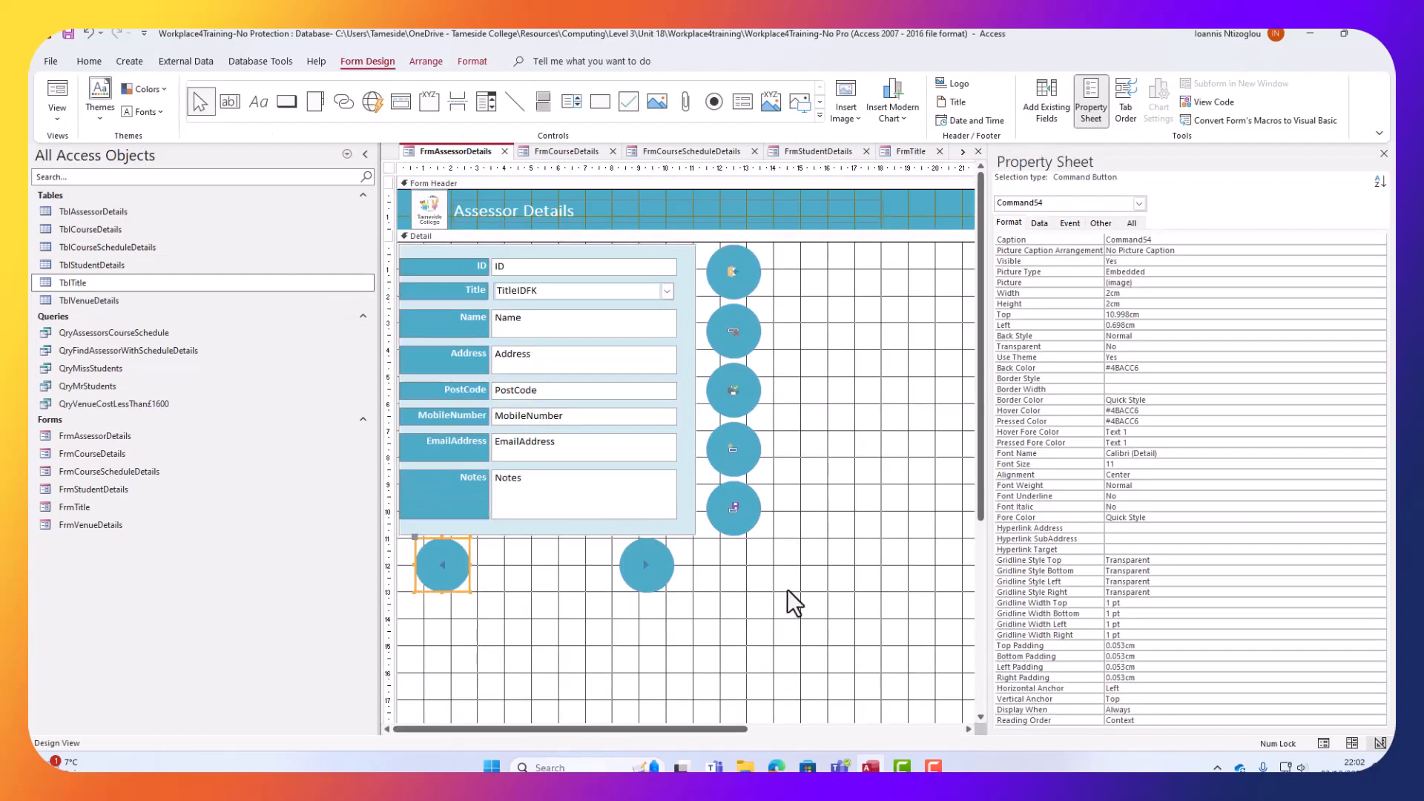
pyautogui.moveTo(786, 589); pyautogui.dragTo(728, 262)
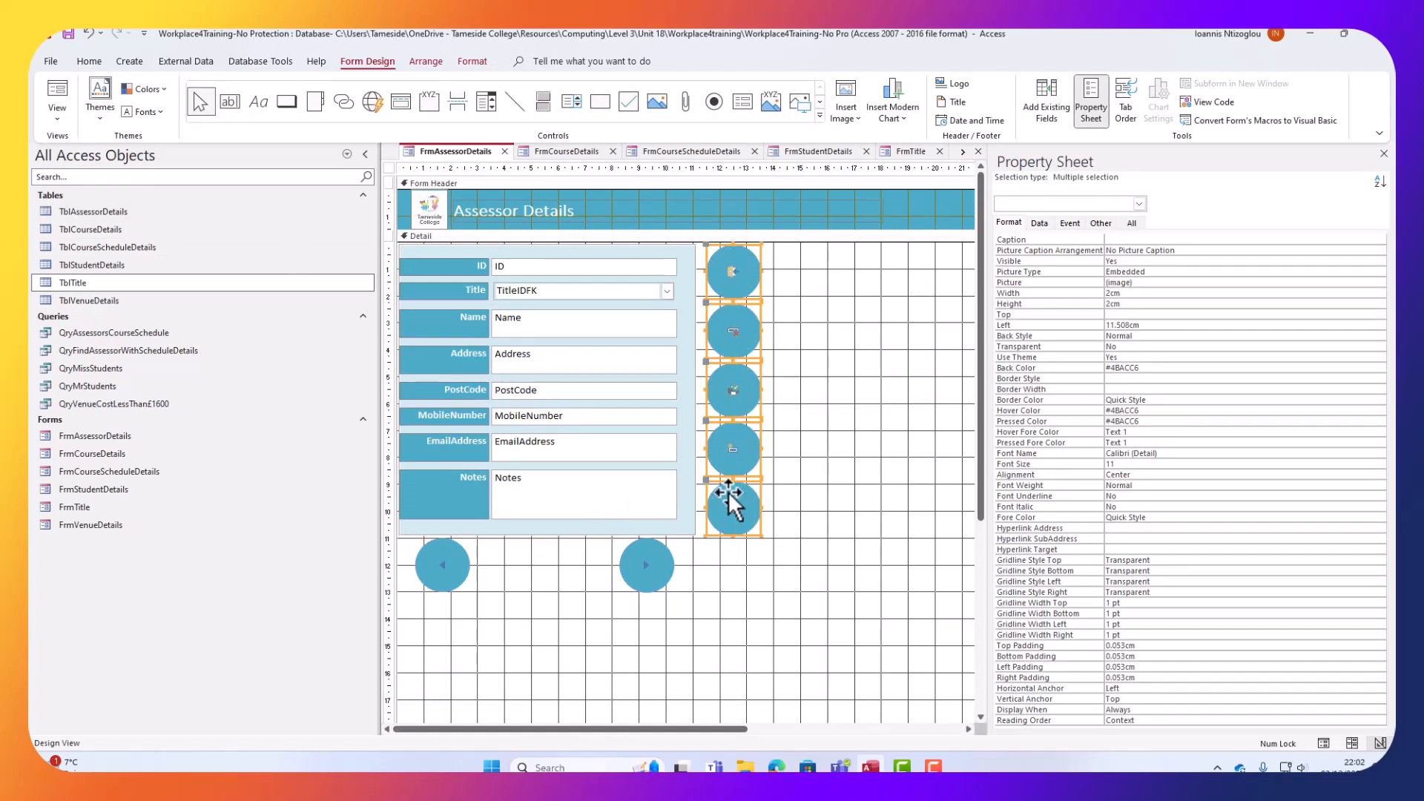
pyautogui.keyDown('shift'); pyautogui.click(638, 572); pyautogui.keyUp('shift')
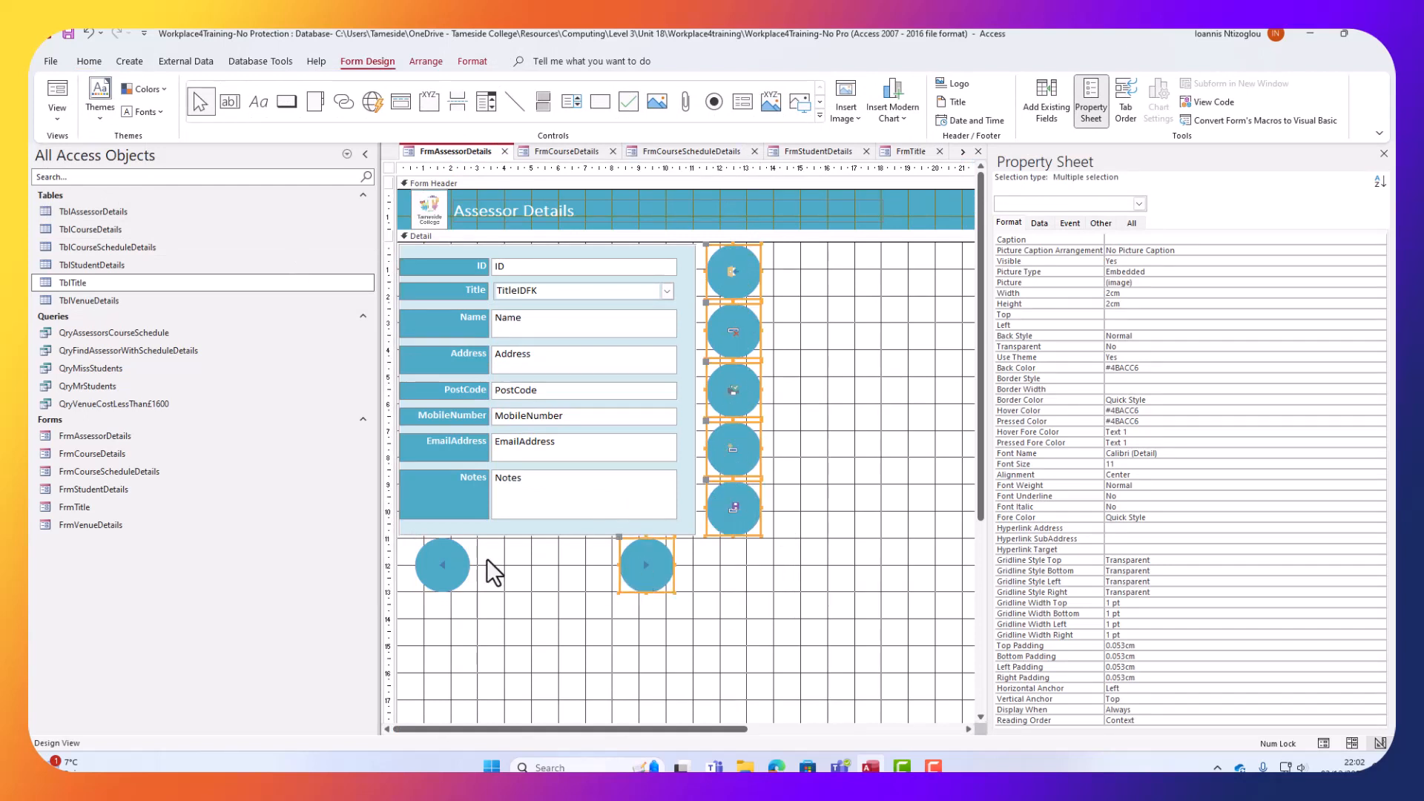
pyautogui.keyDown('shift'); pyautogui.click(441, 561); pyautogui.keyUp('shift')
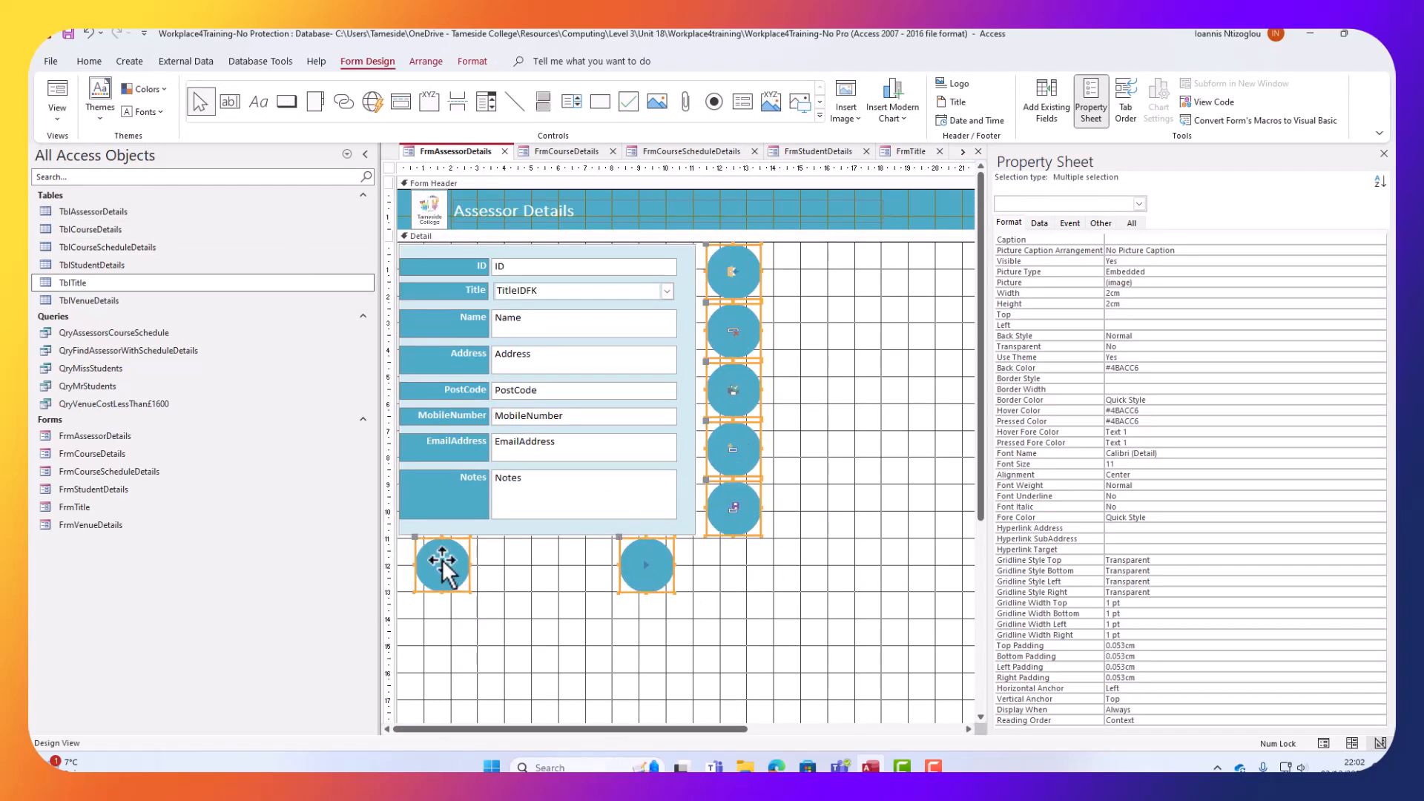
pyautogui.rightClick(734, 410)
pyautogui.press('Escape')
# Close the Assessor Details design, then shorten the Venue Details field box and narrow it to 11.711cm.
pyautogui.click(504, 152)
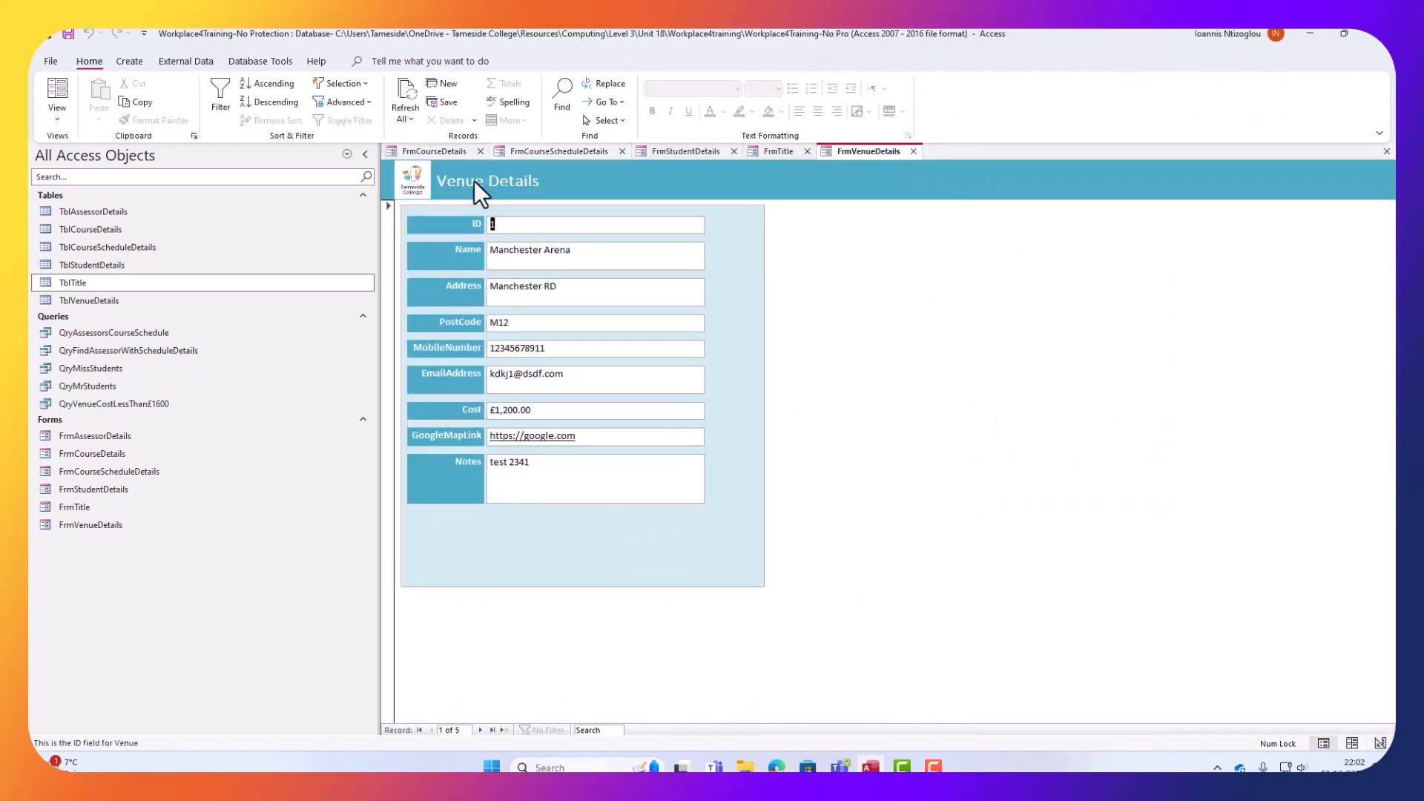
pyautogui.click(58, 121)
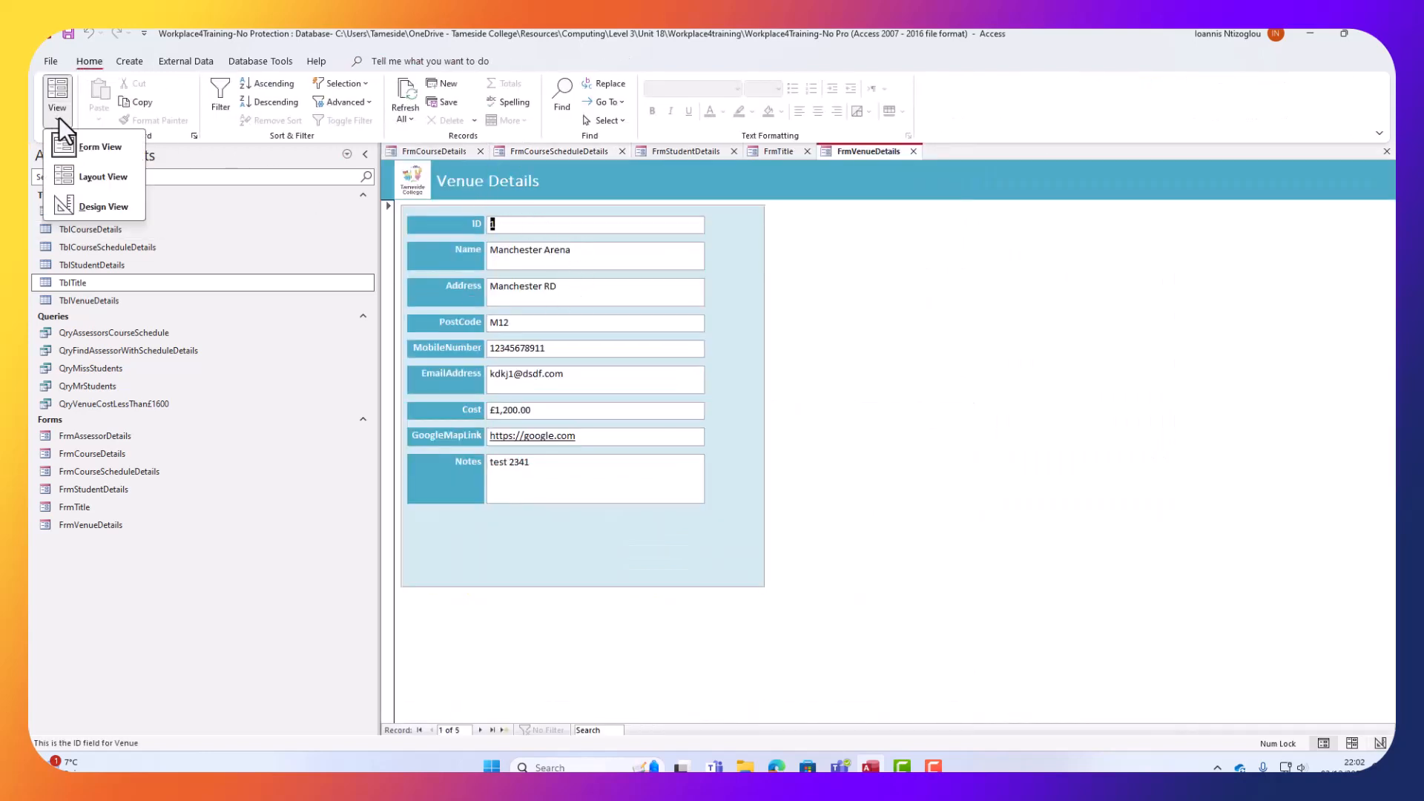
pyautogui.click(111, 204)
pyautogui.click(603, 616)
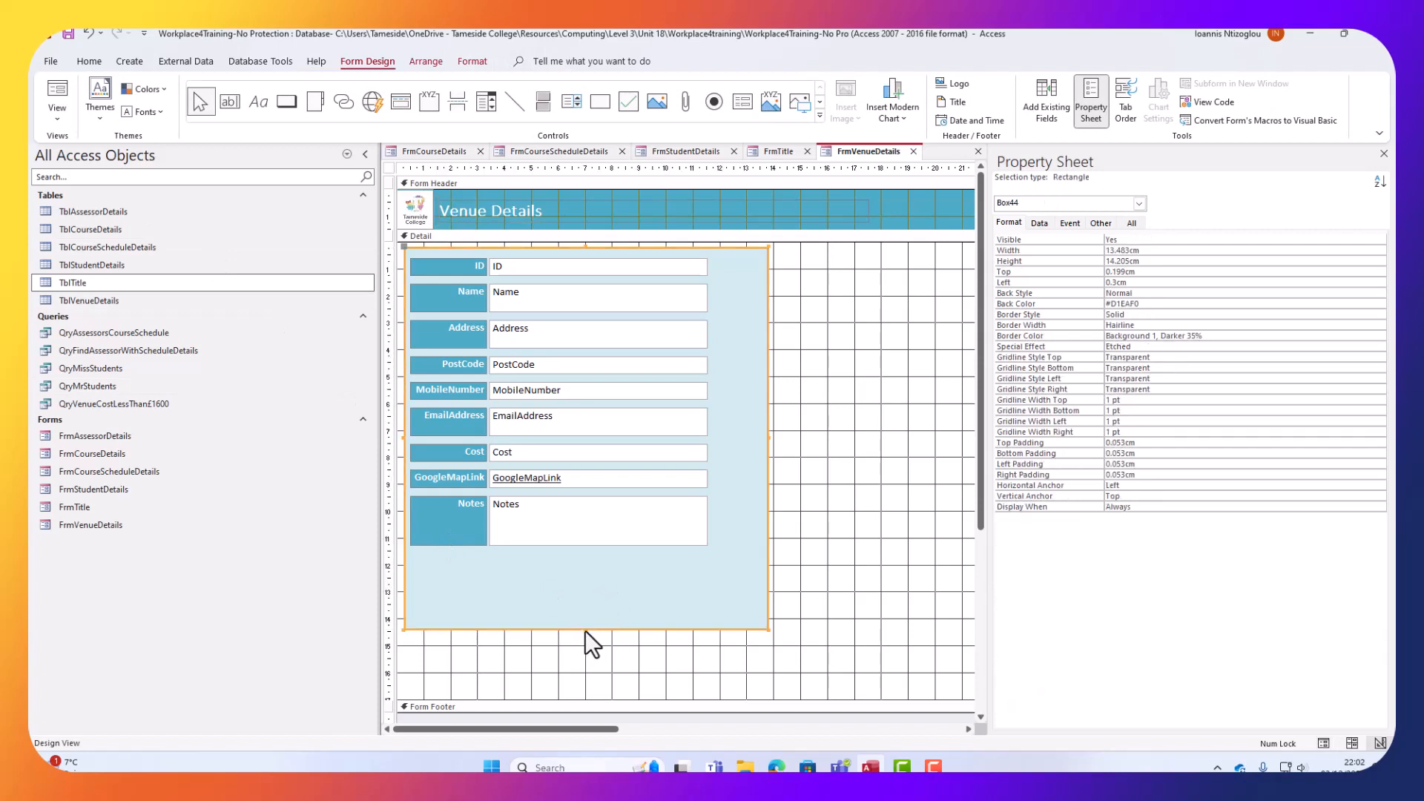
pyautogui.moveTo(586, 630); pyautogui.dragTo(575, 564)
pyautogui.moveTo(768, 406); pyautogui.dragTo(721, 404)
pyautogui.click(762, 457)
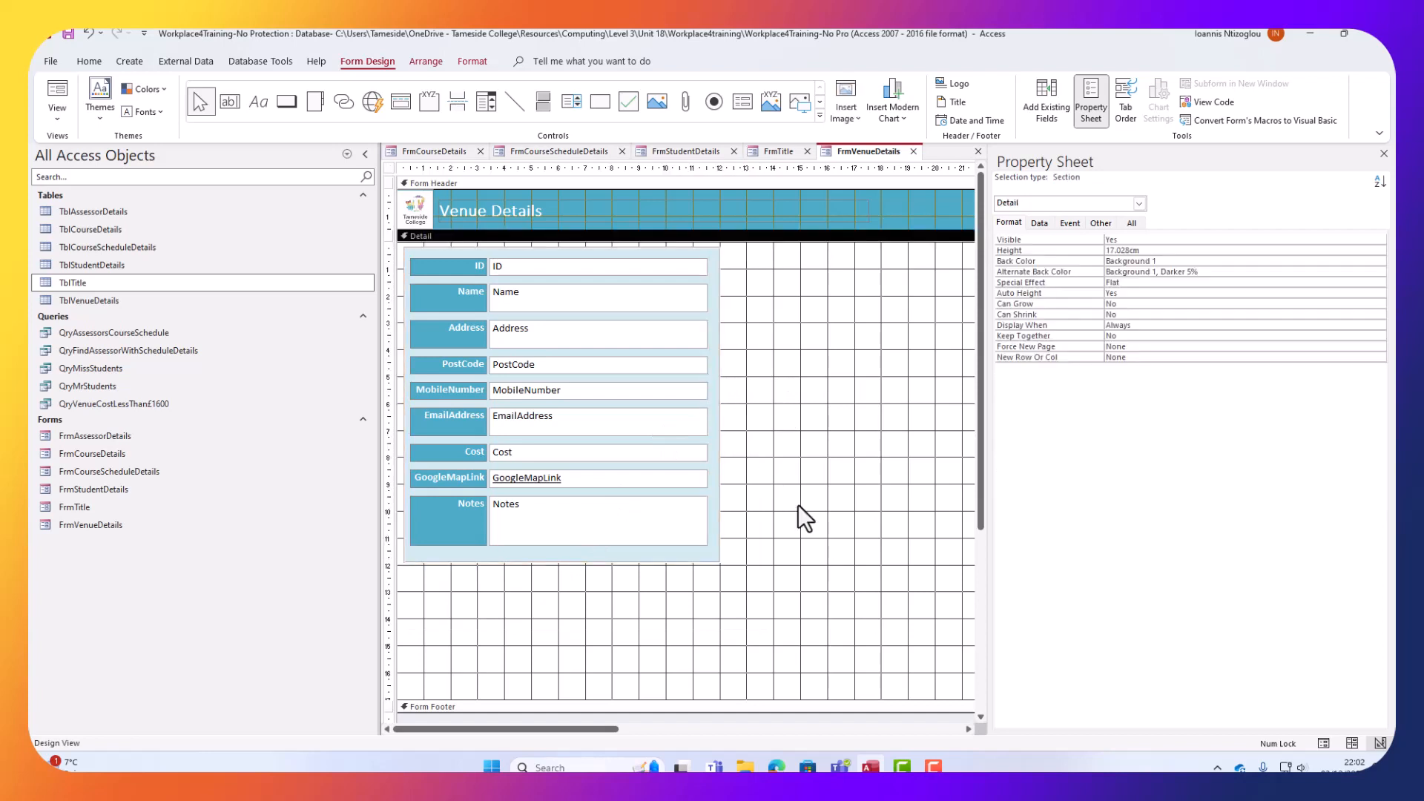
# Paste the round teal buttons and nudge them into place beside and below the venue fields.
pyautogui.hotkey('ctrl', 'v')
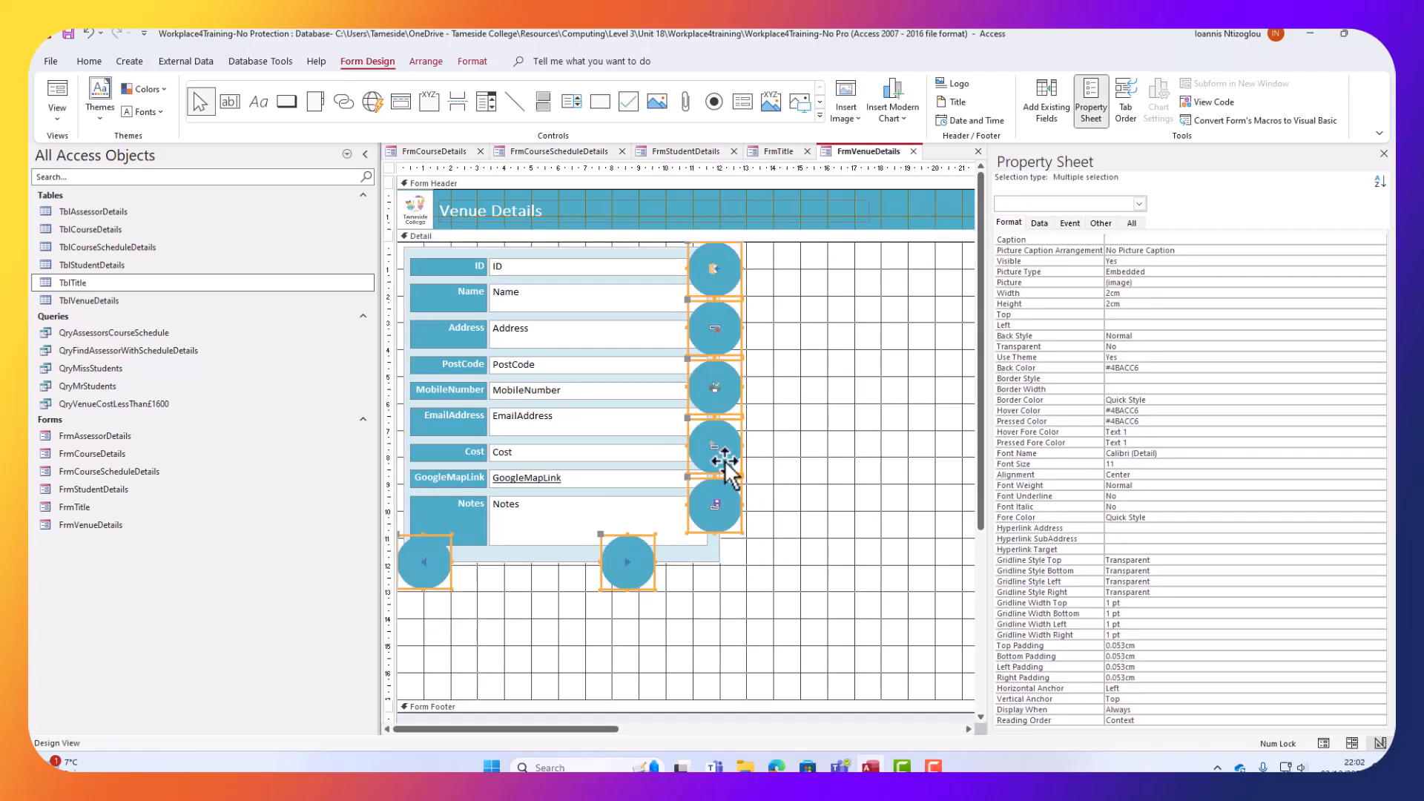
pyautogui.press('Down')
pyautogui.press('Down')
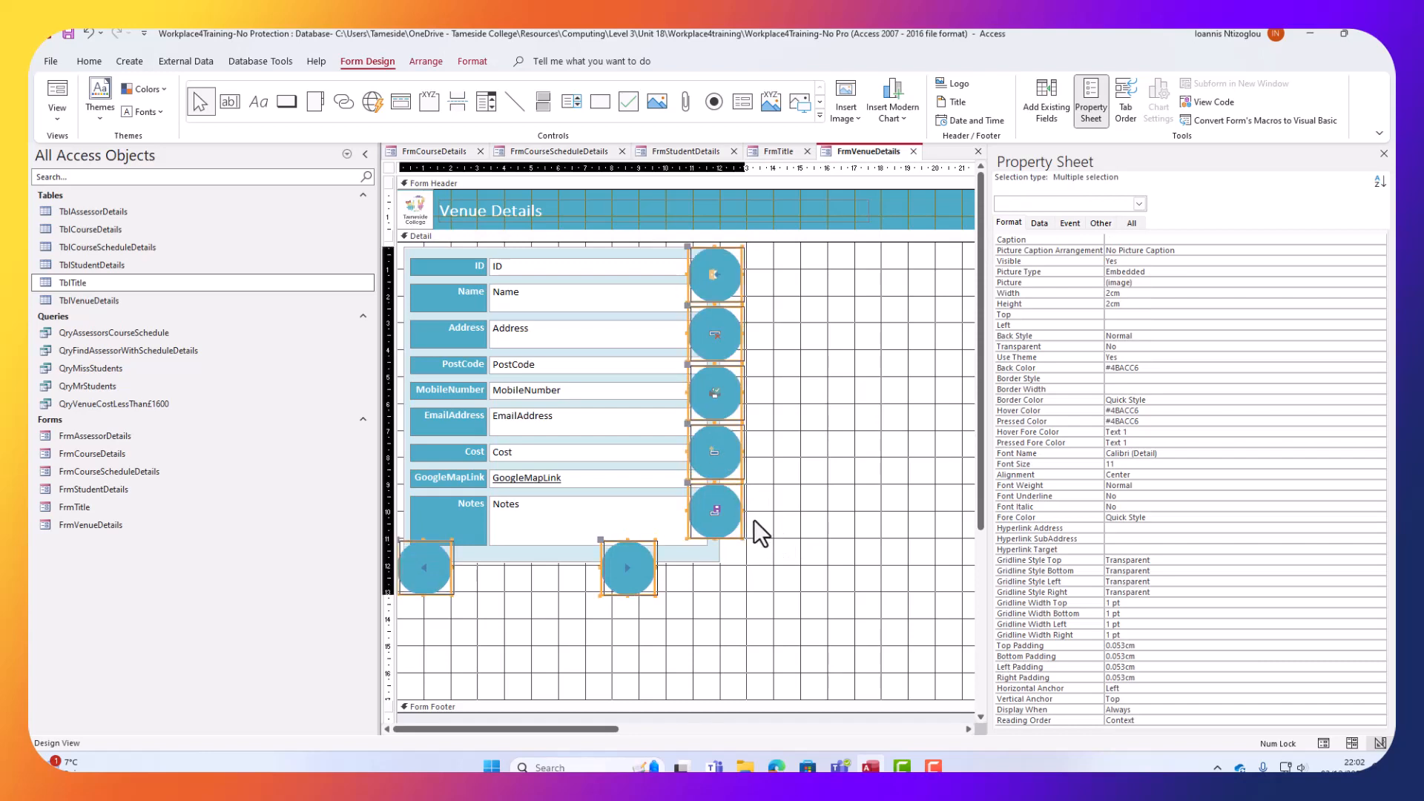
pyautogui.press('Right')
pyautogui.press('Right')
pyautogui.press('Right')
pyautogui.press('Right')
pyautogui.press('Right')
pyautogui.press('Right')
pyautogui.press('Right')
pyautogui.press('Right')
pyautogui.press('Right')
pyautogui.press('Right')
pyautogui.press('Right')
pyautogui.press('Right')
pyautogui.press('Right')
pyautogui.press('Right')
pyautogui.press('Right')
pyautogui.press('Right')
pyautogui.press('Right')
pyautogui.press('Right')
pyautogui.press('Right')
pyautogui.press('Right')
pyautogui.press('Down')
pyautogui.press('Down')
pyautogui.press('Down')
pyautogui.press('Down')
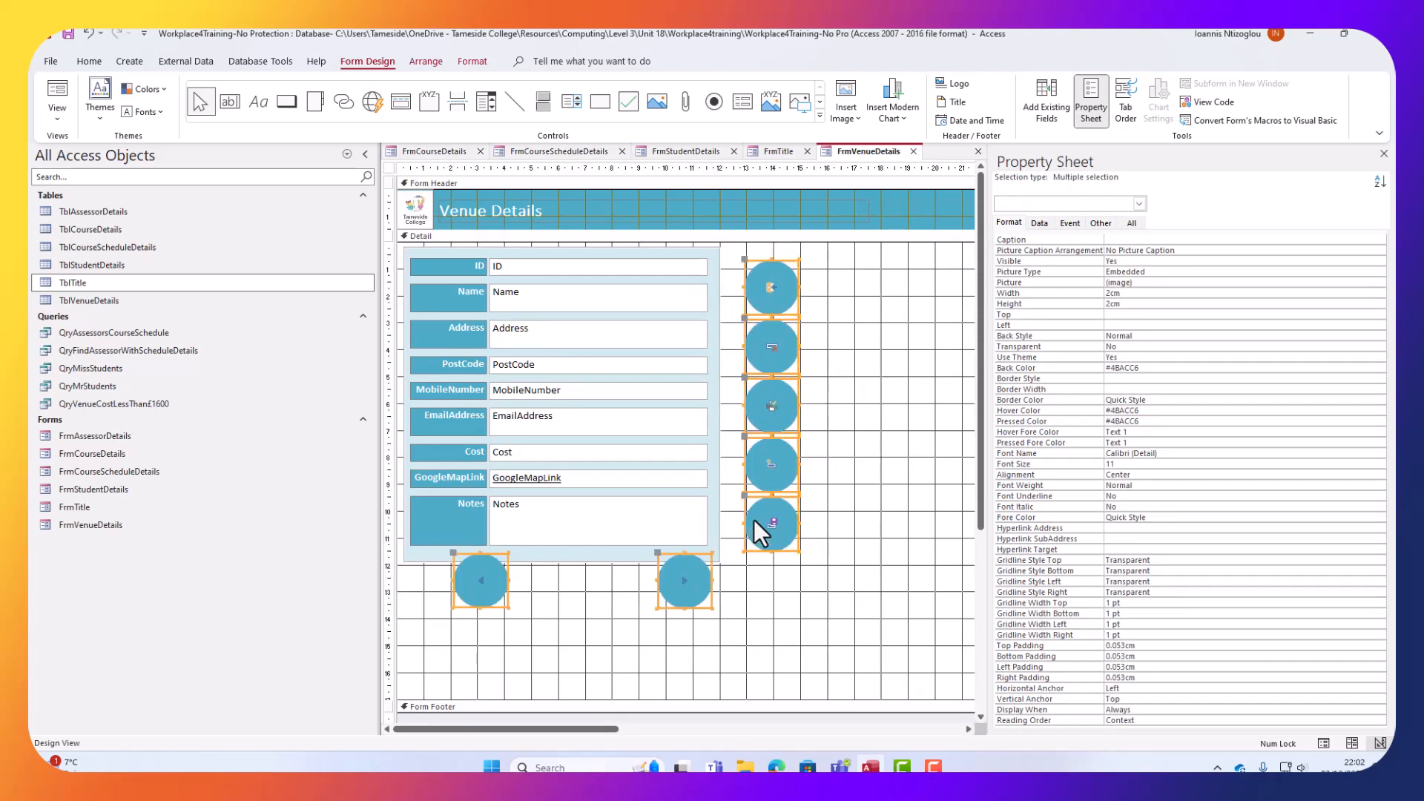
pyautogui.press('Left')
pyautogui.press('Left')
pyautogui.press('Left')
pyautogui.press('Down')
pyautogui.press('Down')
pyautogui.press('Down')
pyautogui.press('Left')
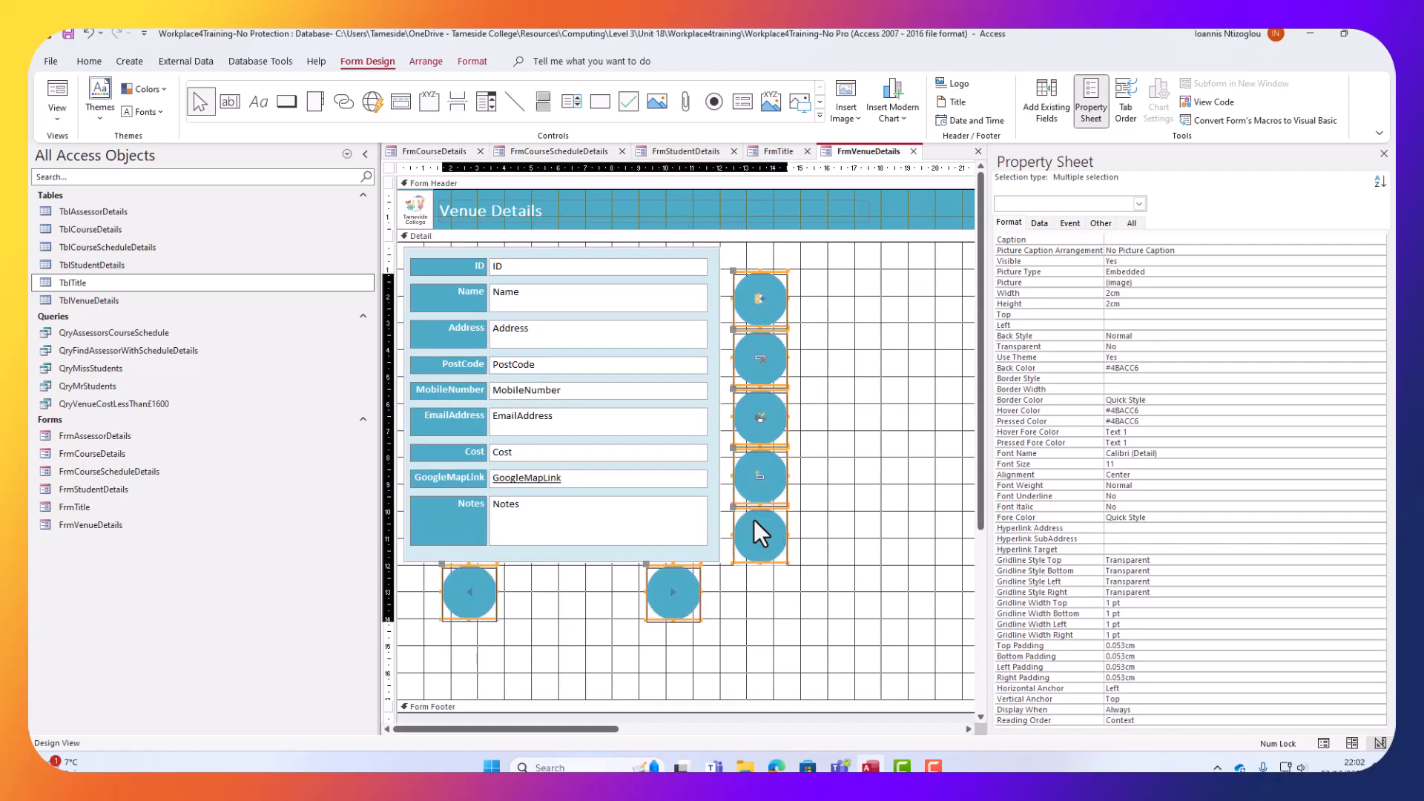
pyautogui.press('Down')
pyautogui.press('Down')
pyautogui.press('Down')
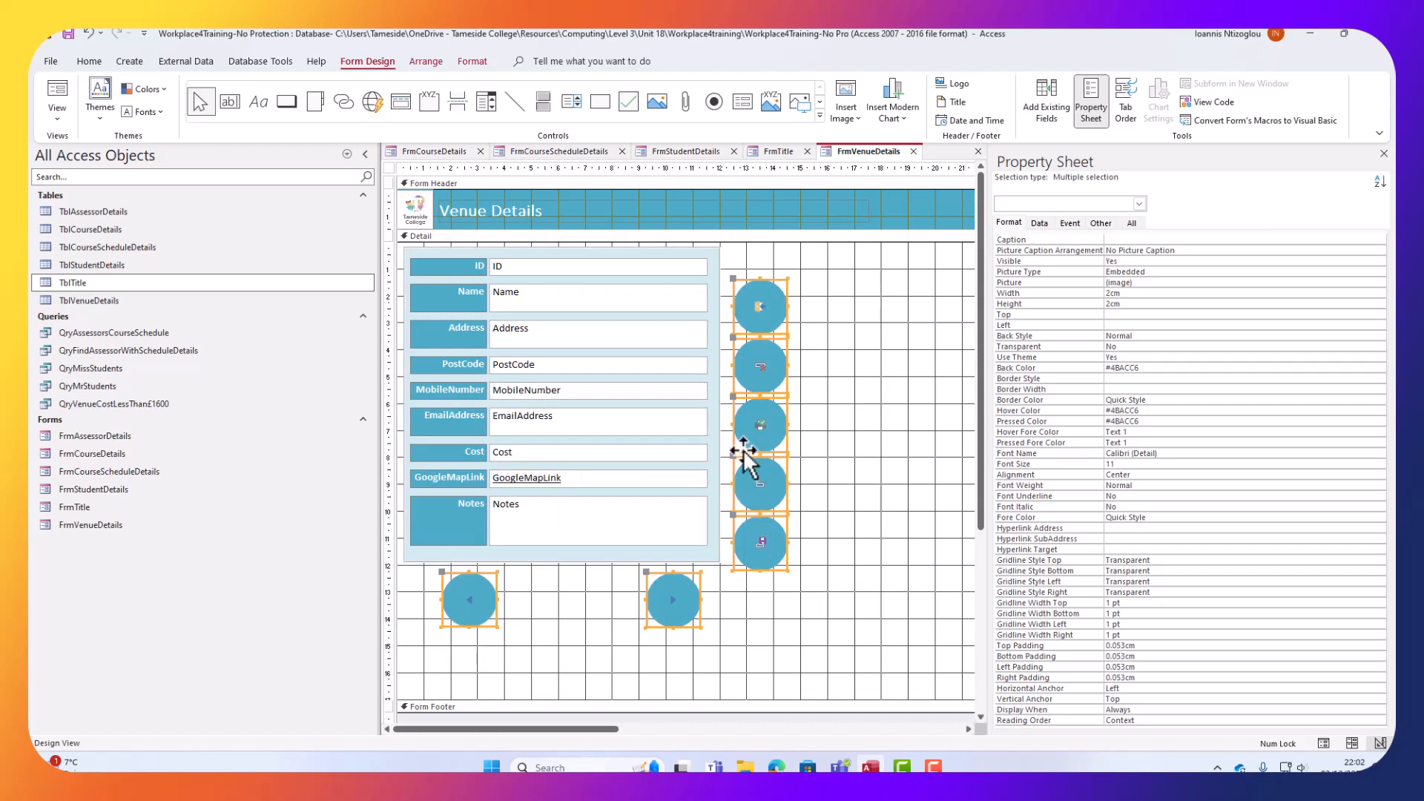
pyautogui.click(831, 452)
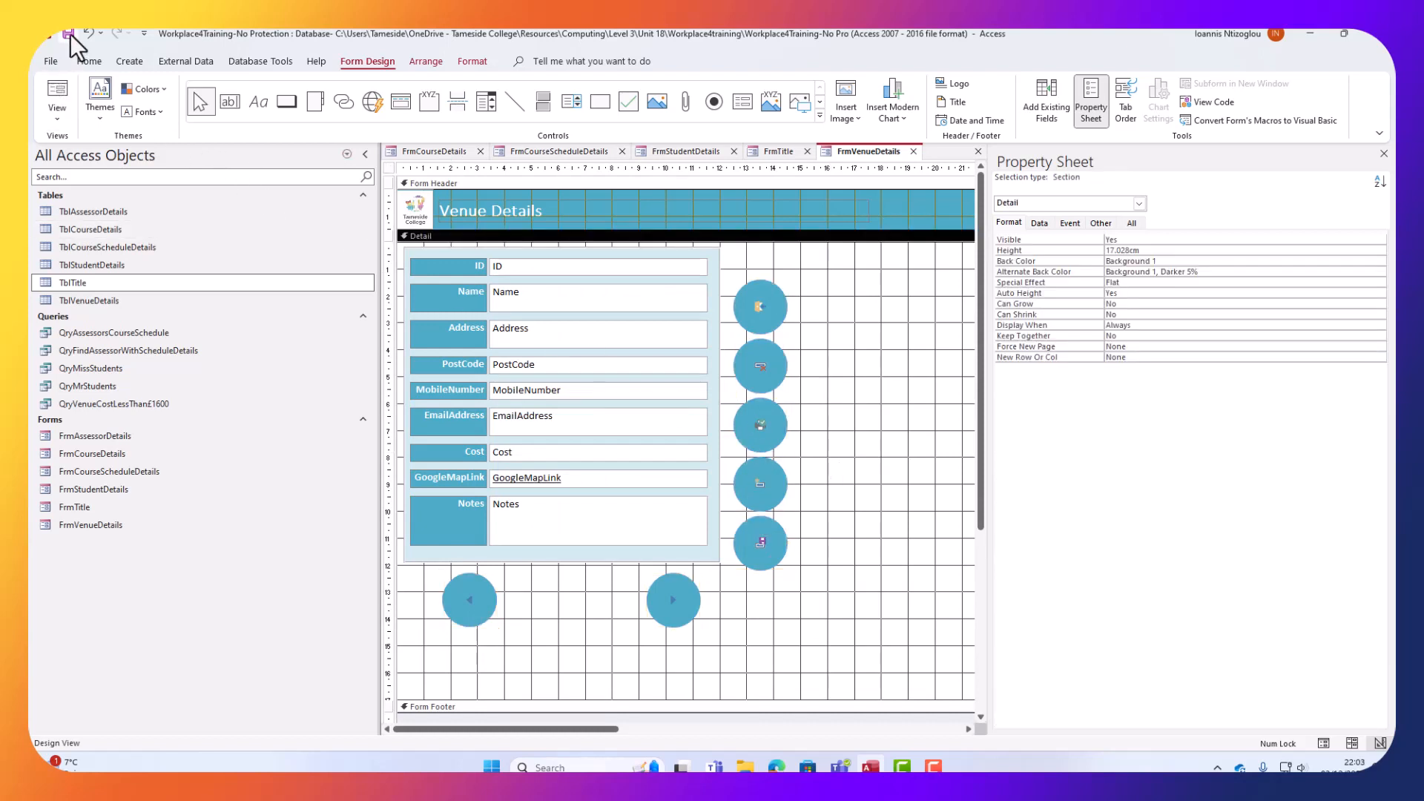
# In Form View, step forward to record 3, Tameside Arena, then back to earlier venues.
pyautogui.click(59, 86)
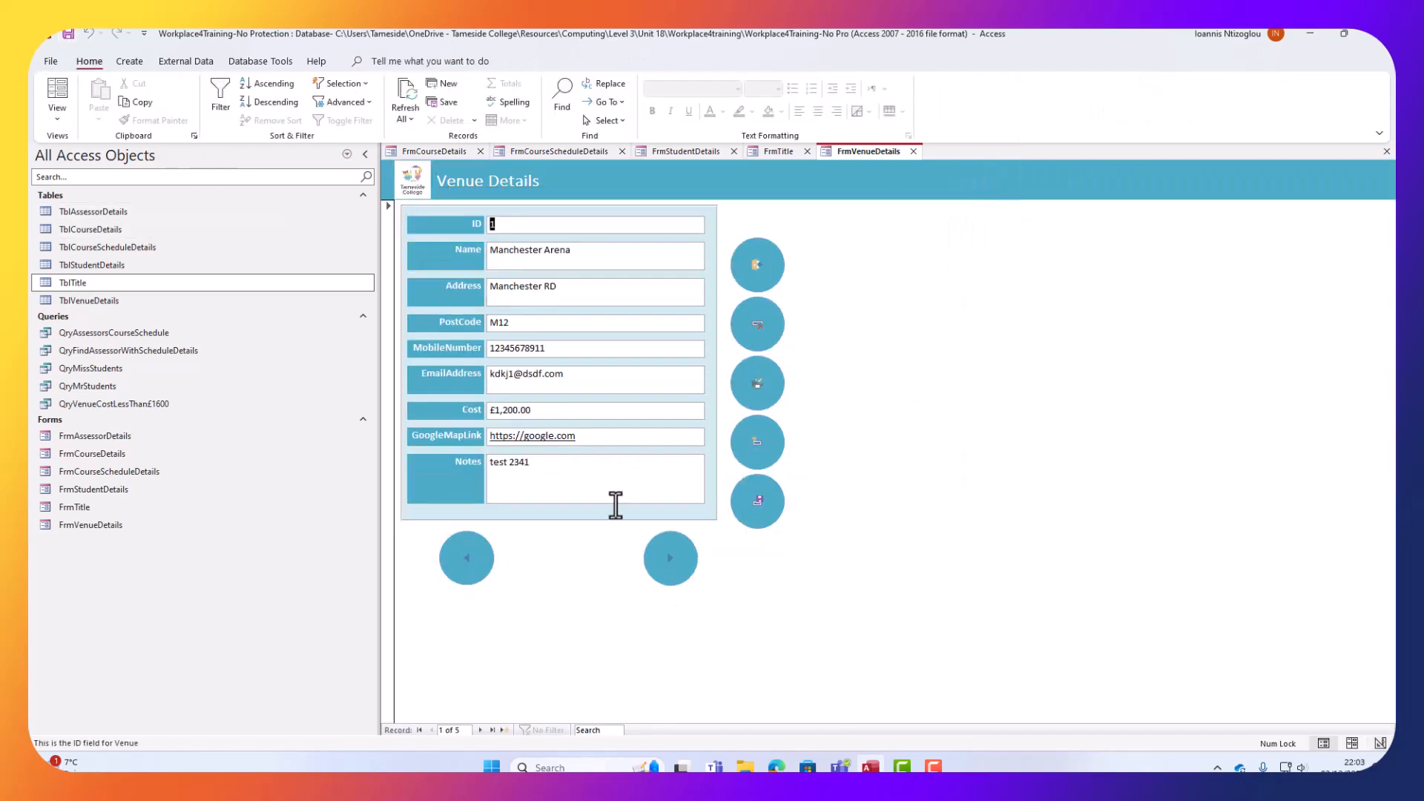
pyautogui.click(673, 558)
pyautogui.click(664, 557)
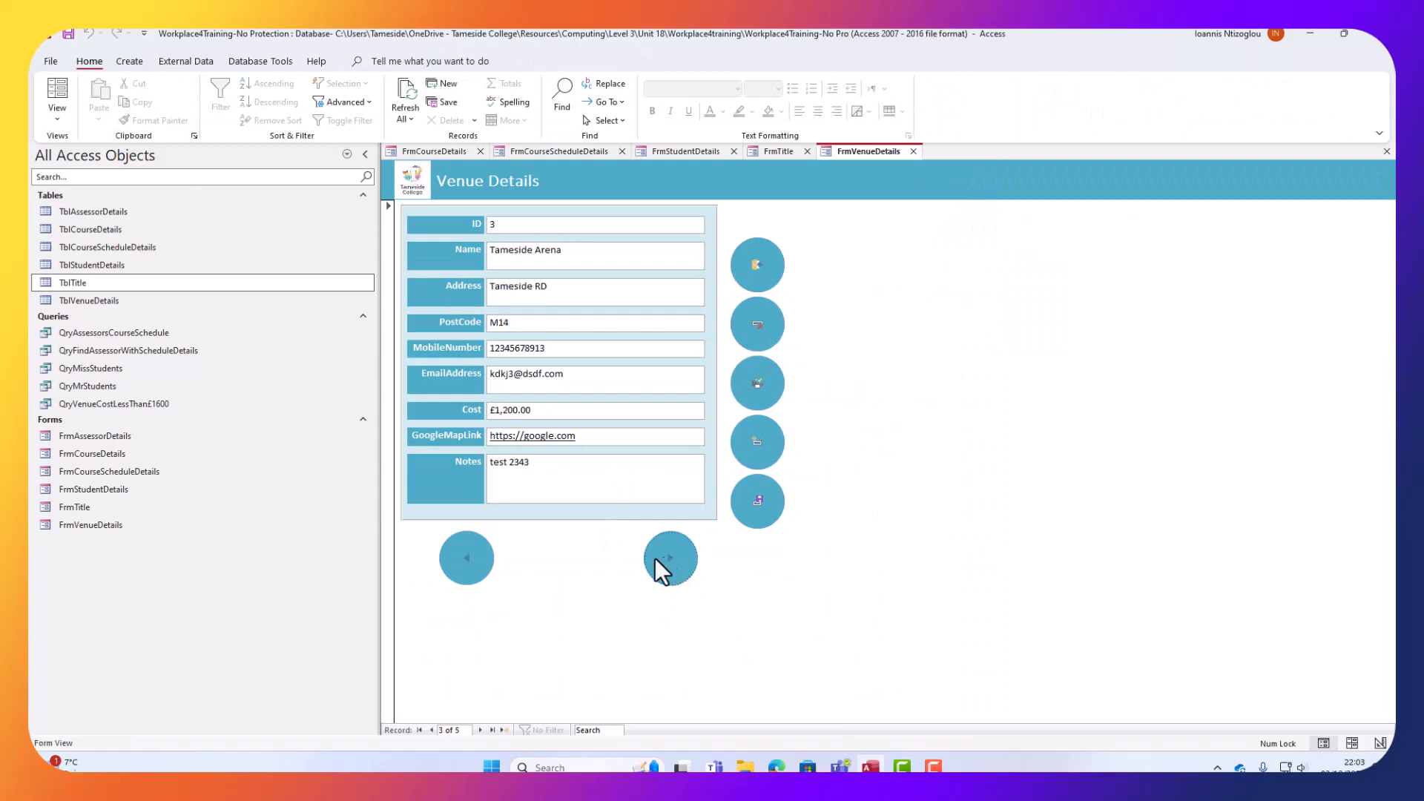
pyautogui.doubleClick(483, 563)
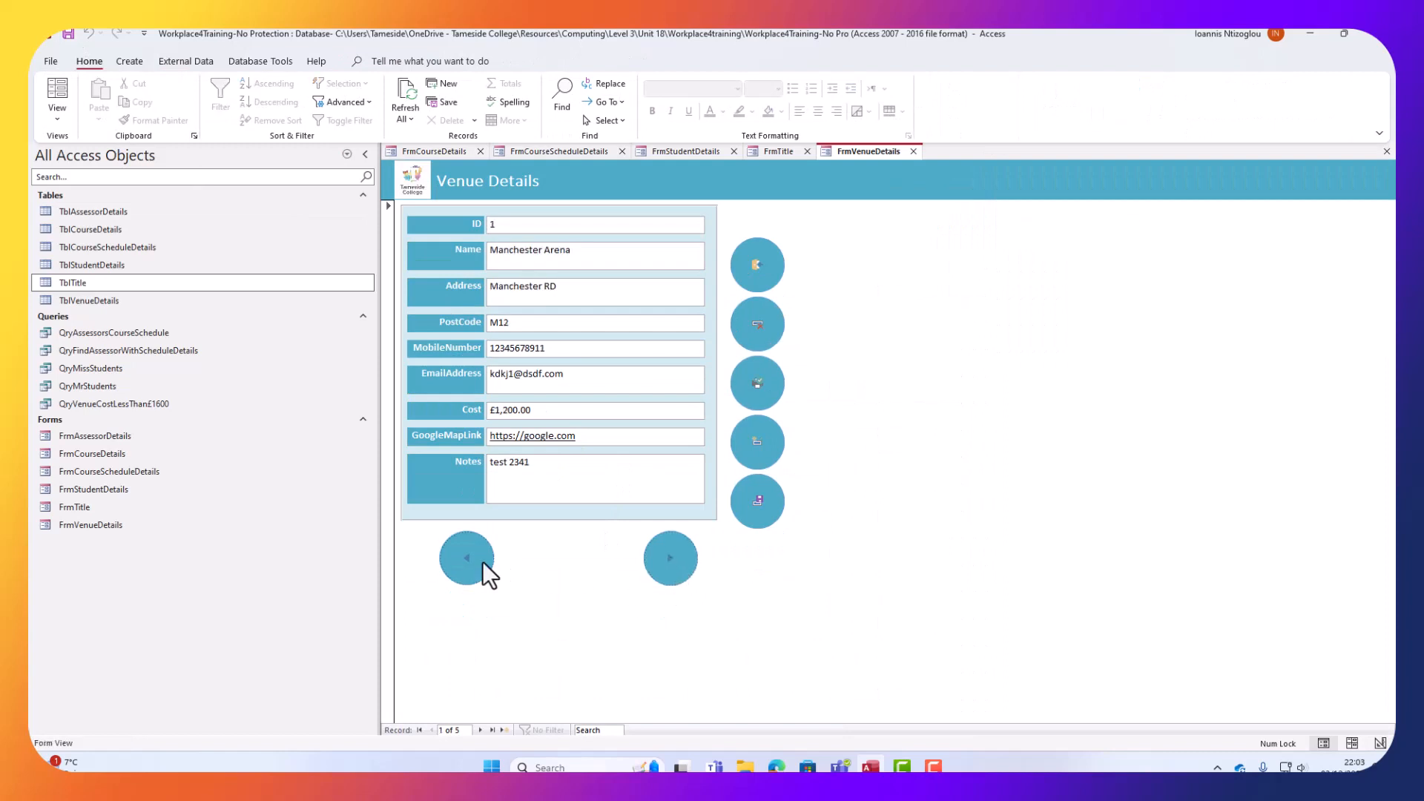
# Try the New Record and Print buttons, cancel printing, then close Venue Details.
pyautogui.click(756, 440)
pyautogui.click(763, 377)
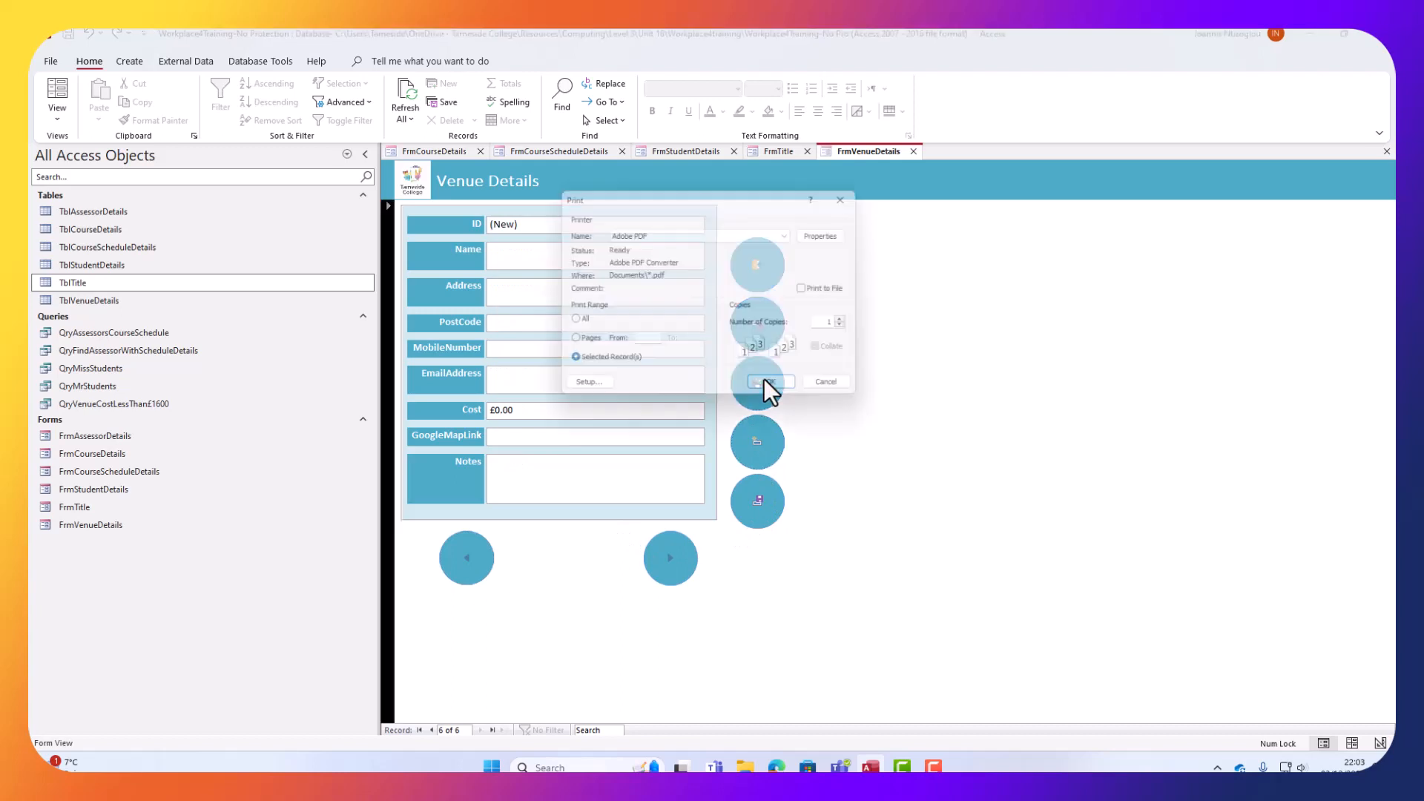
pyautogui.click(836, 394)
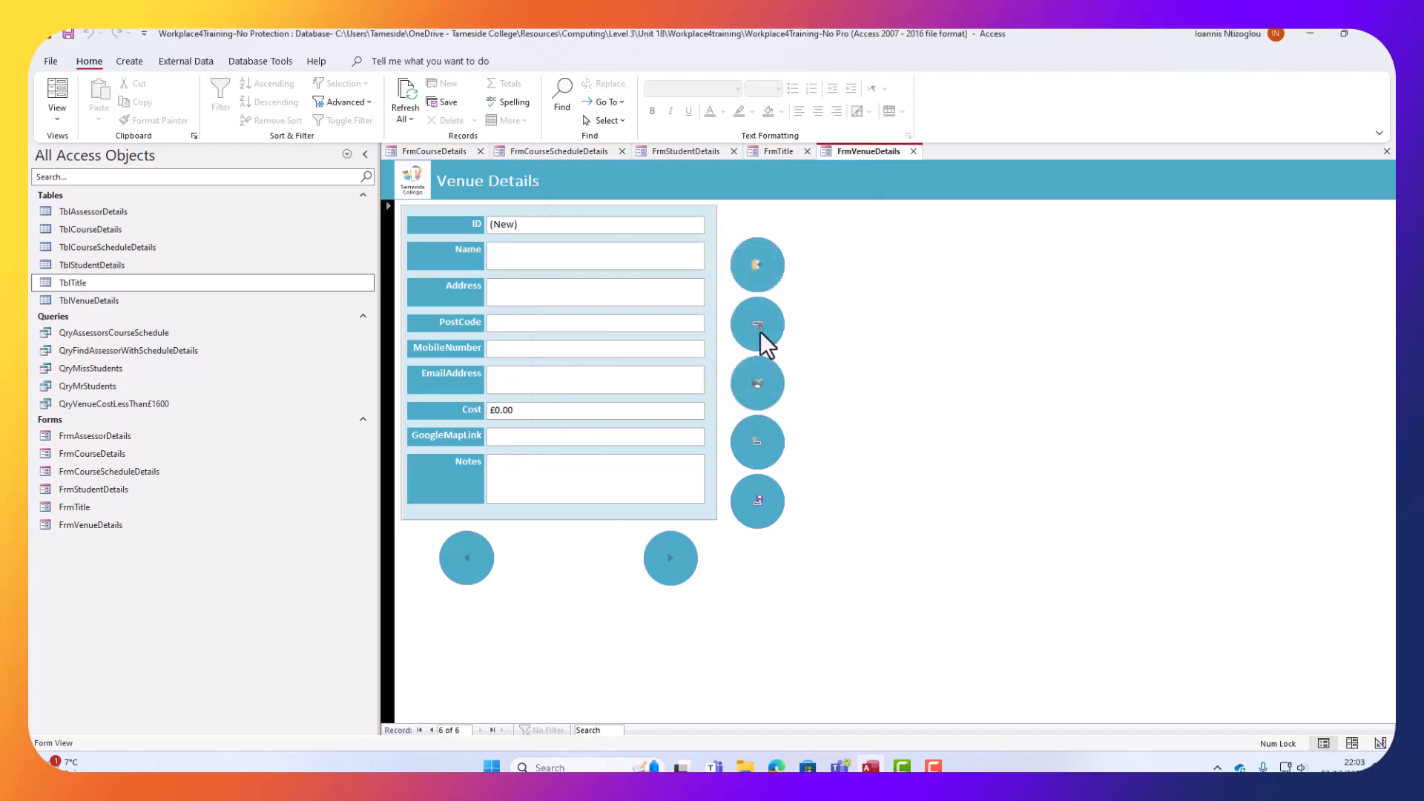
pyautogui.click(758, 276)
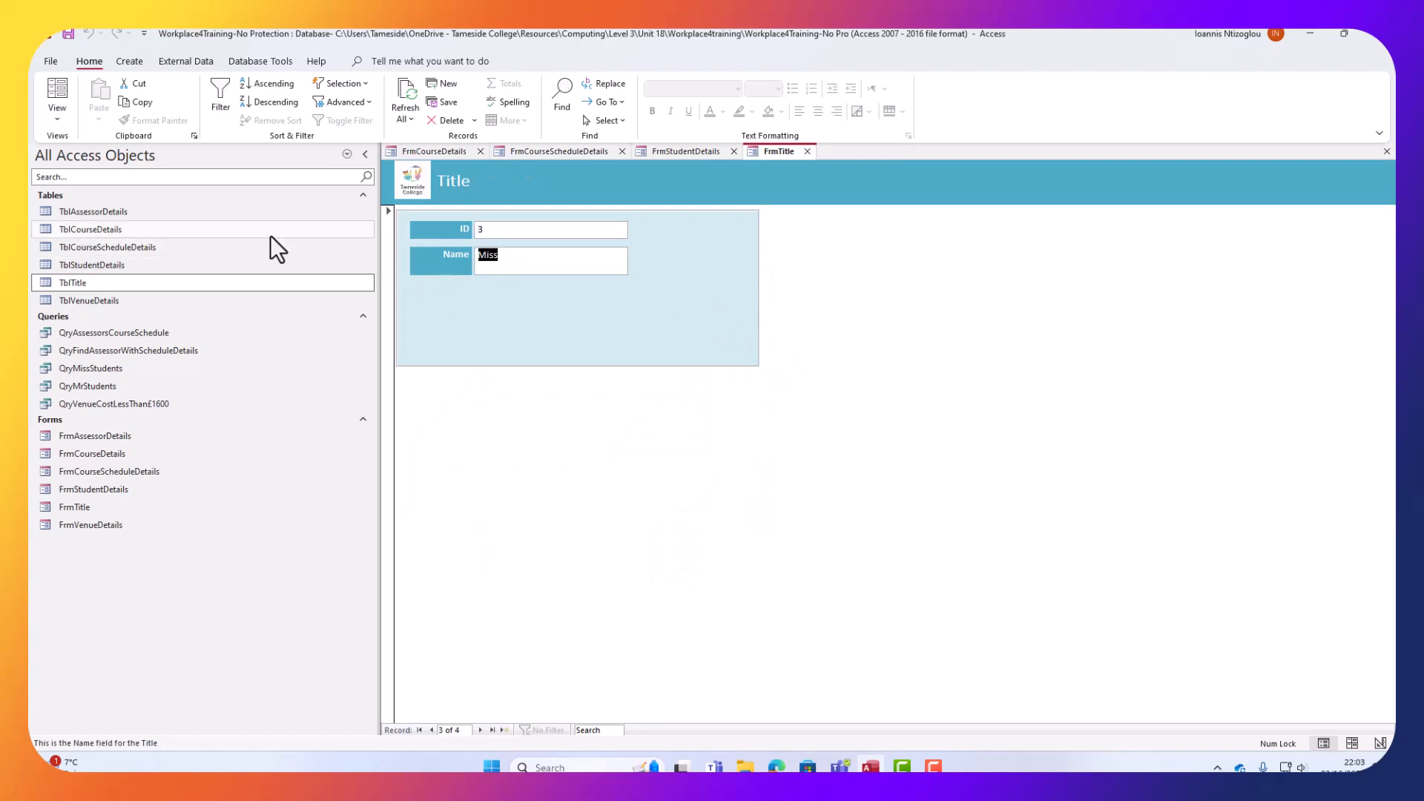
# In the Title form's Design View, make the Detail section taller and shrink the field rectangle.
pyautogui.click(60, 121)
pyautogui.click(100, 215)
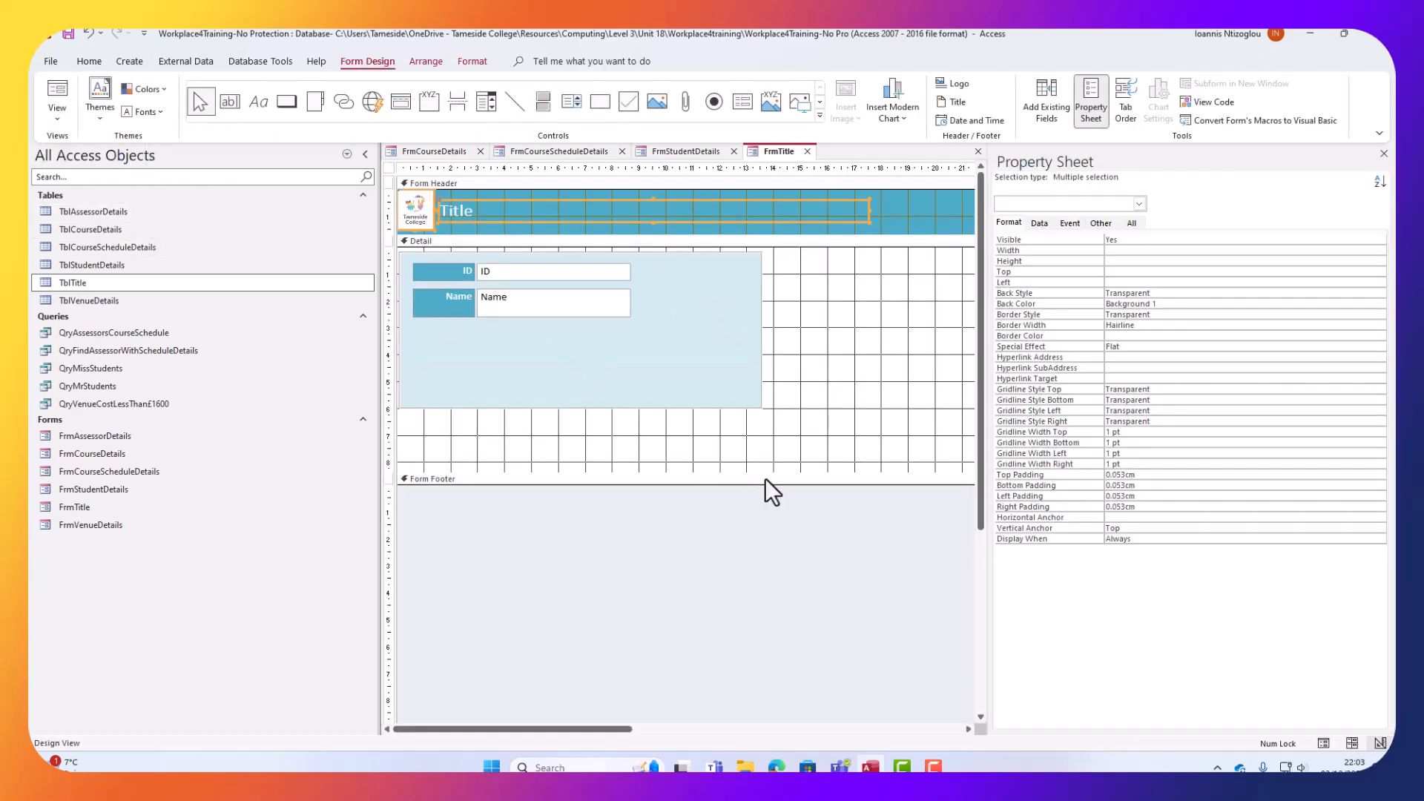
pyautogui.moveTo(671, 484); pyautogui.dragTo(650, 638)
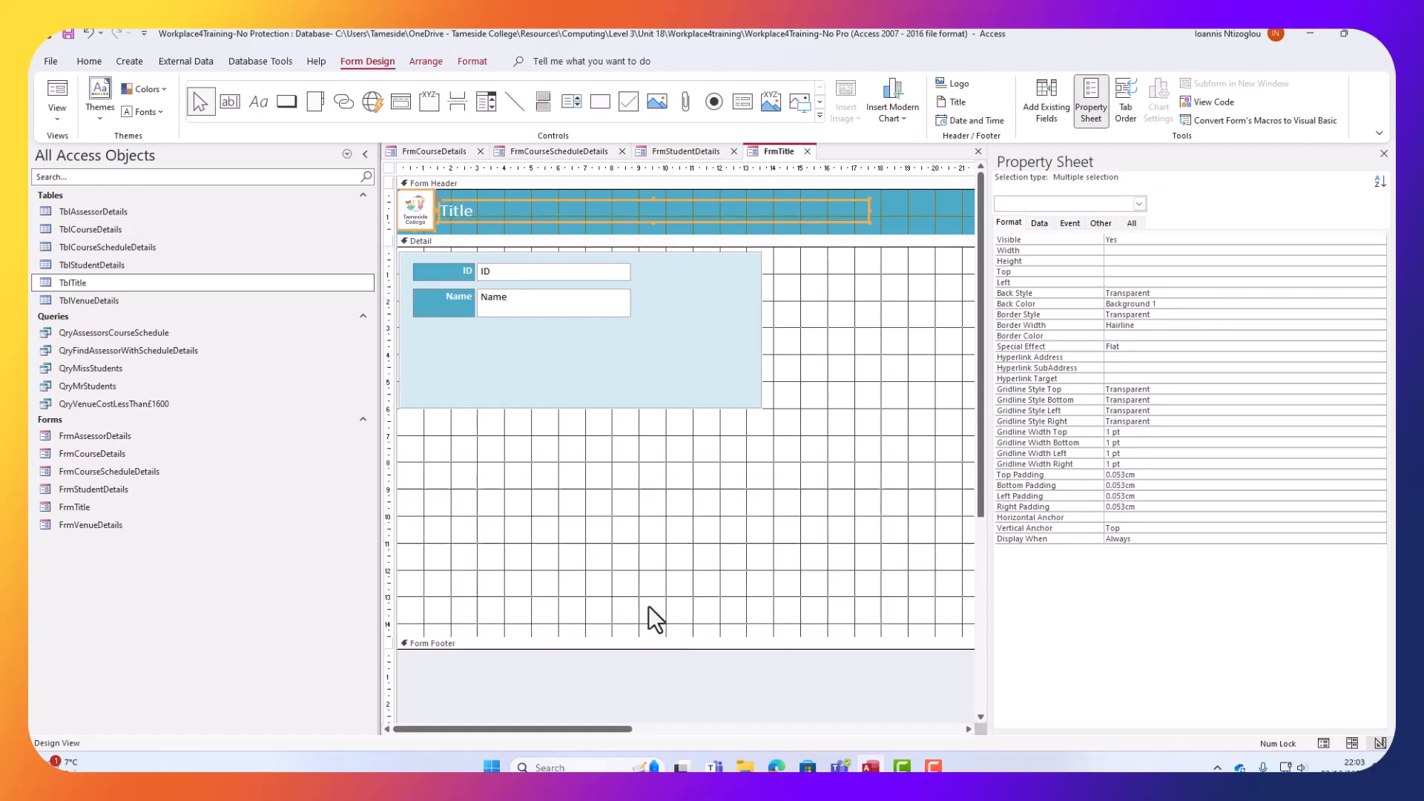
pyautogui.click(594, 407)
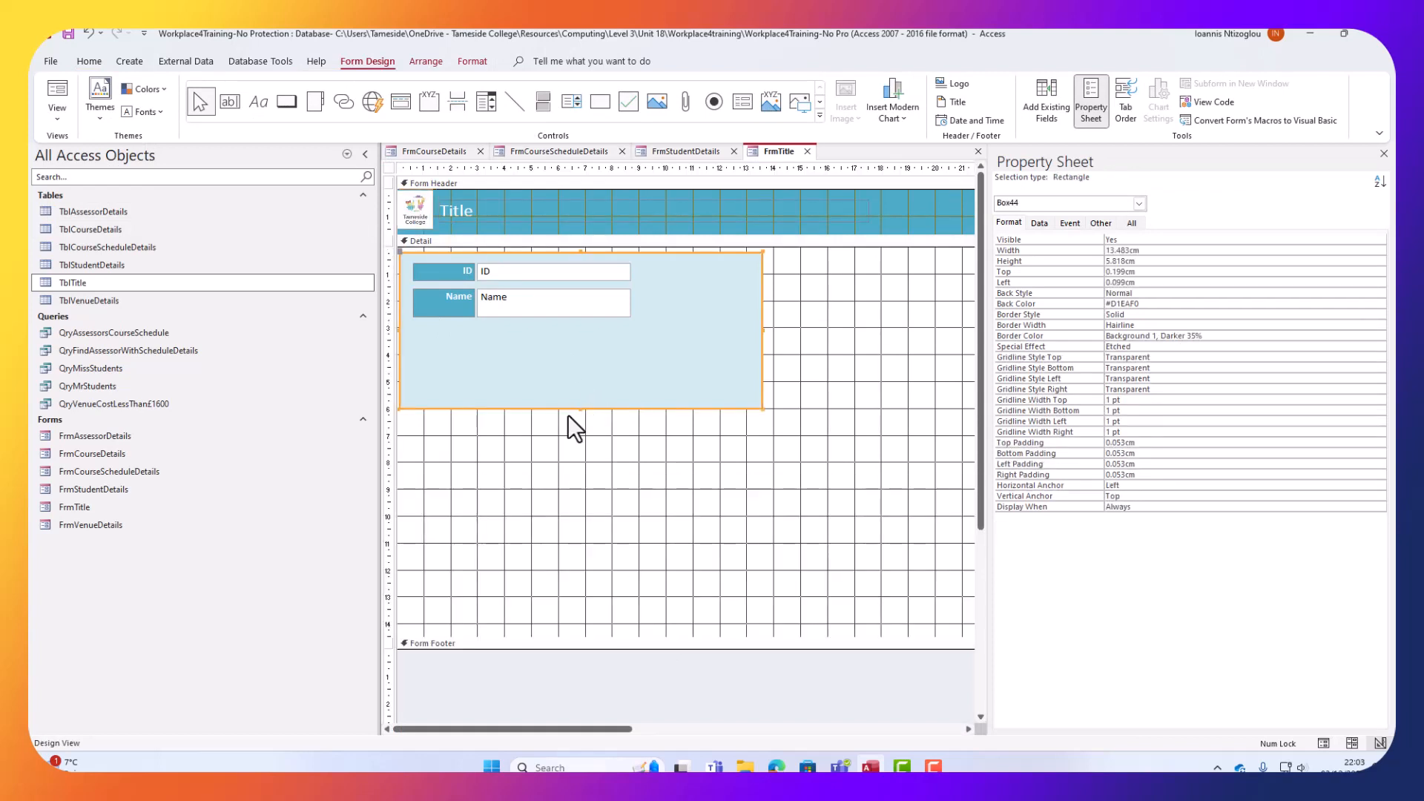
pyautogui.moveTo(579, 407); pyautogui.dragTo(573, 335)
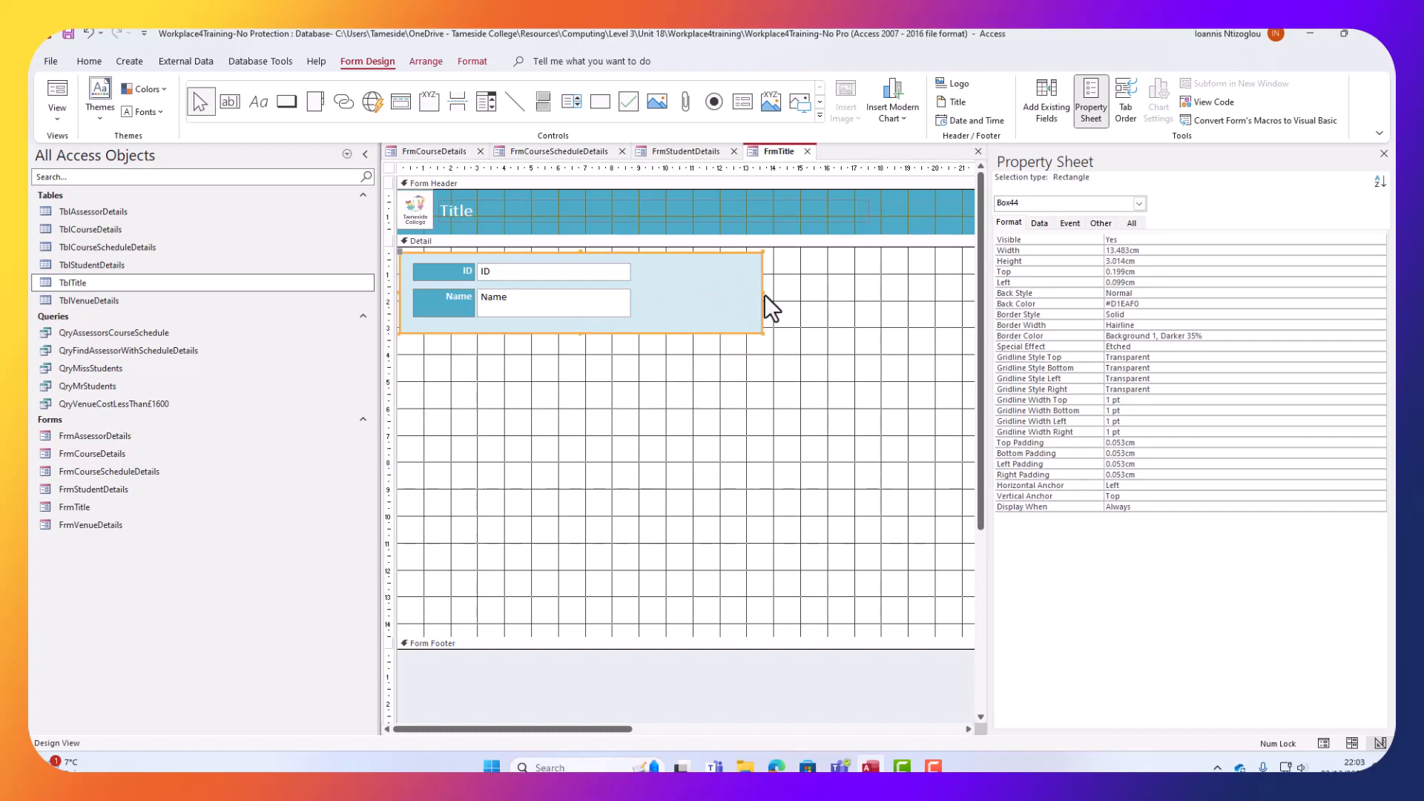
pyautogui.moveTo(763, 293); pyautogui.dragTo(647, 292)
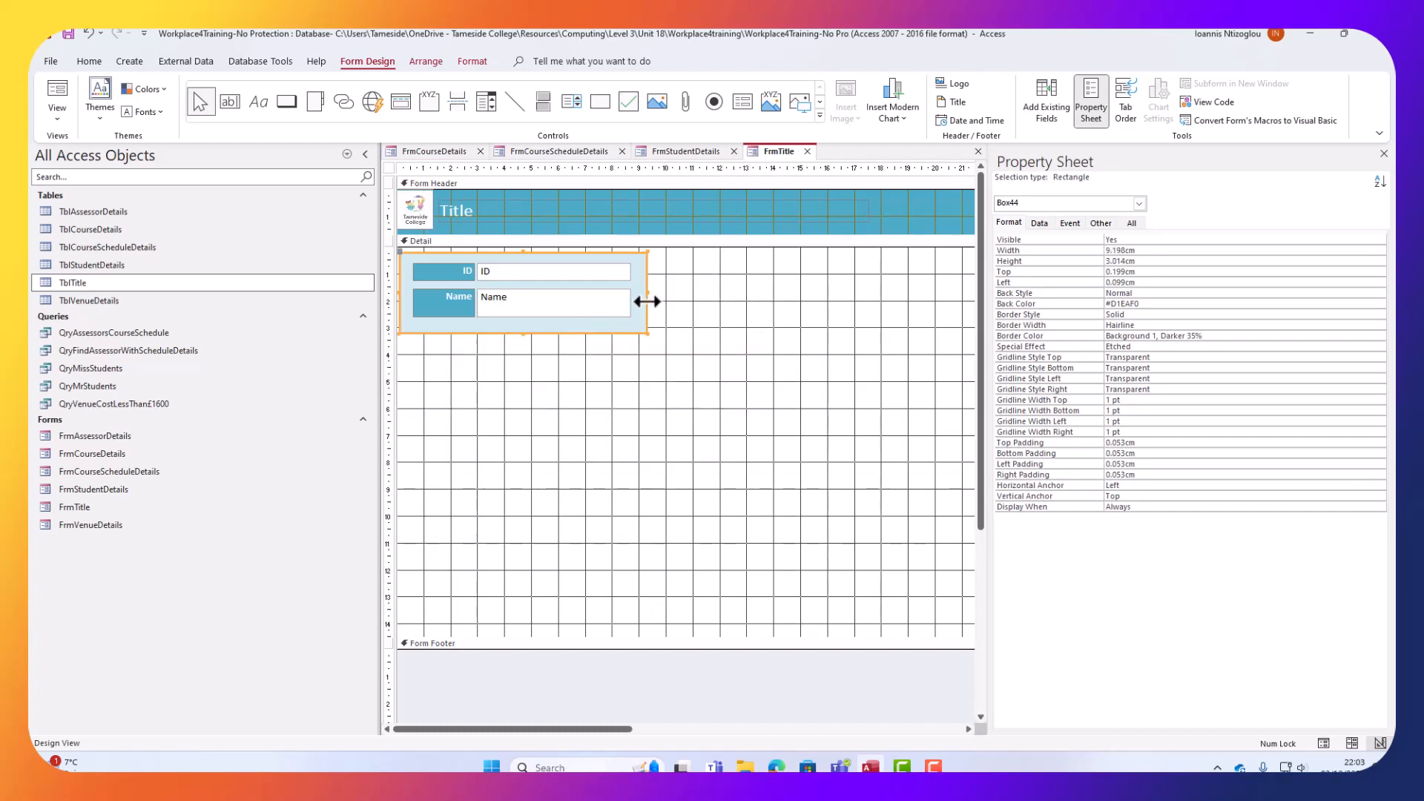
# Paste the round buttons and move them up beside the fields, with the two arrows below.
pyautogui.hotkey('ctrl', 'v')
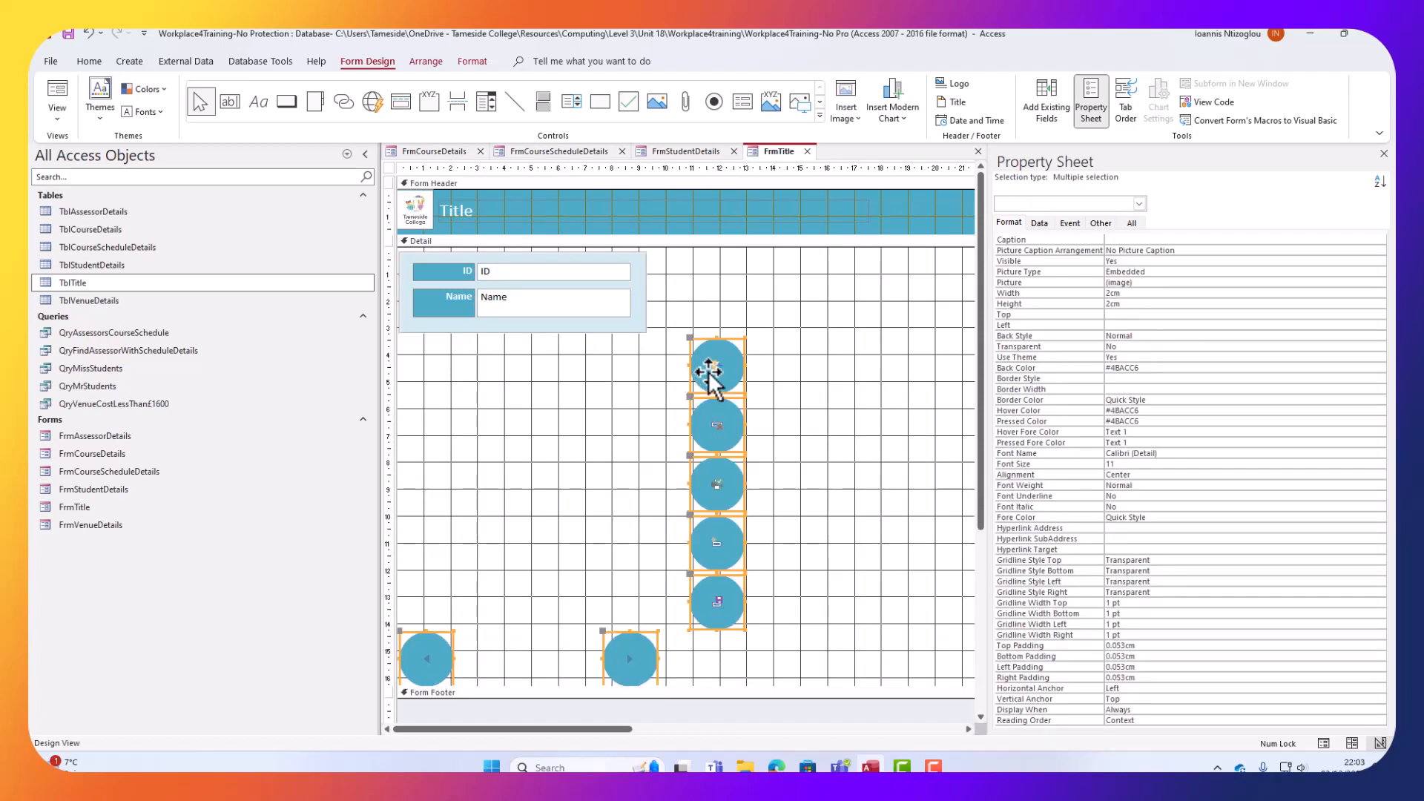
pyautogui.moveTo(712, 365); pyautogui.dragTo(707, 278)
pyautogui.click(719, 608)
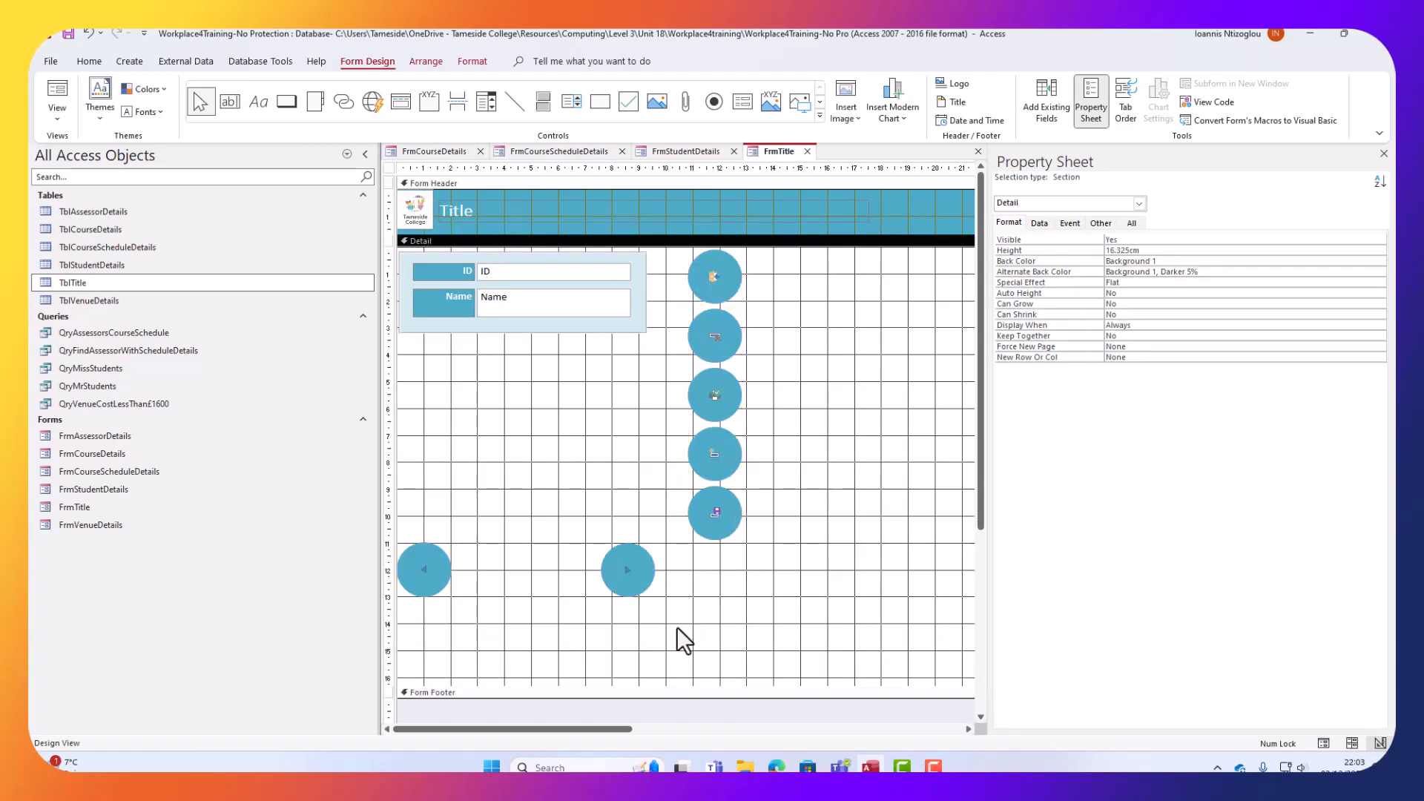
pyautogui.moveTo(677, 626); pyautogui.dragTo(437, 345)
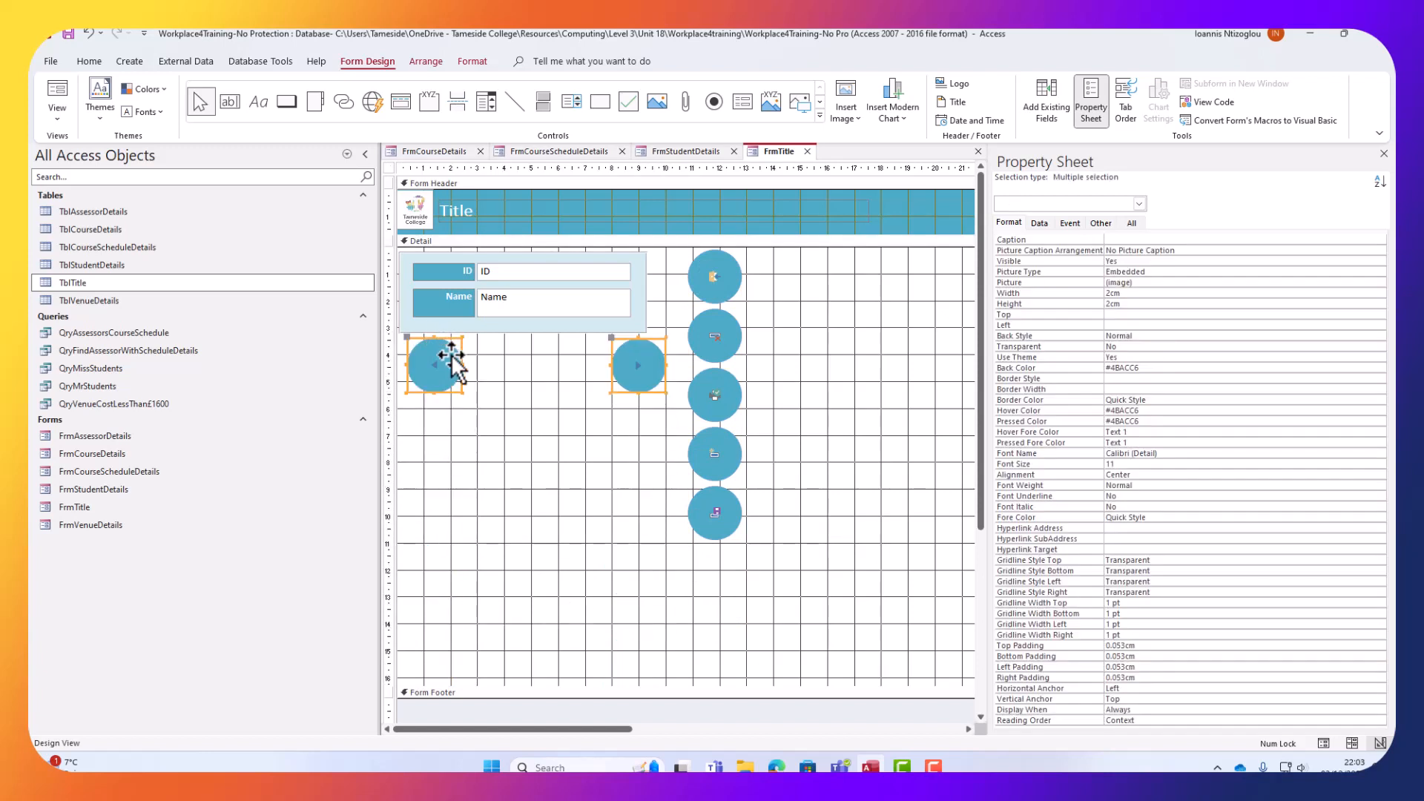
pyautogui.click(589, 523)
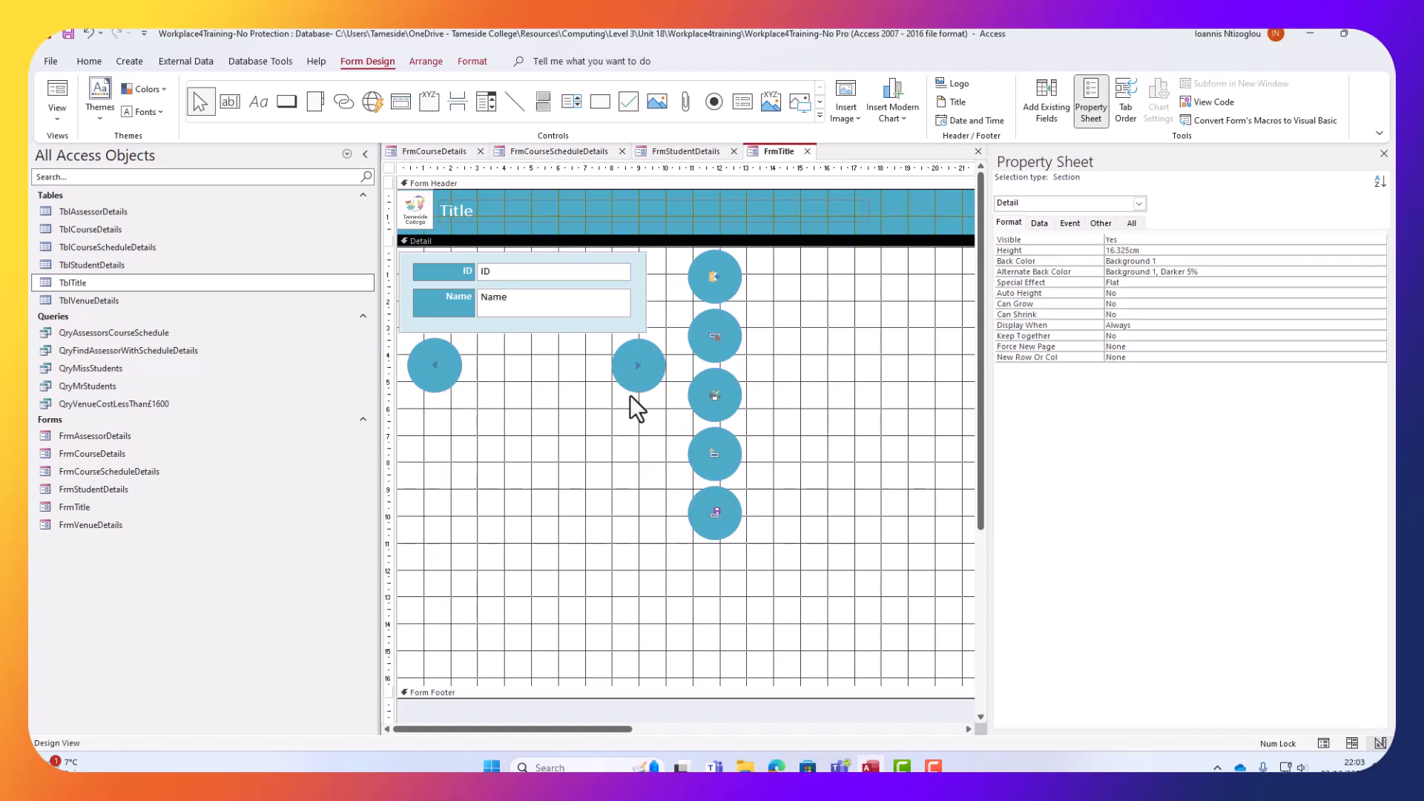
# Widen the field rectangle, and widen the ID and Name text boxes to 7.011cm.
pyautogui.click(644, 301)
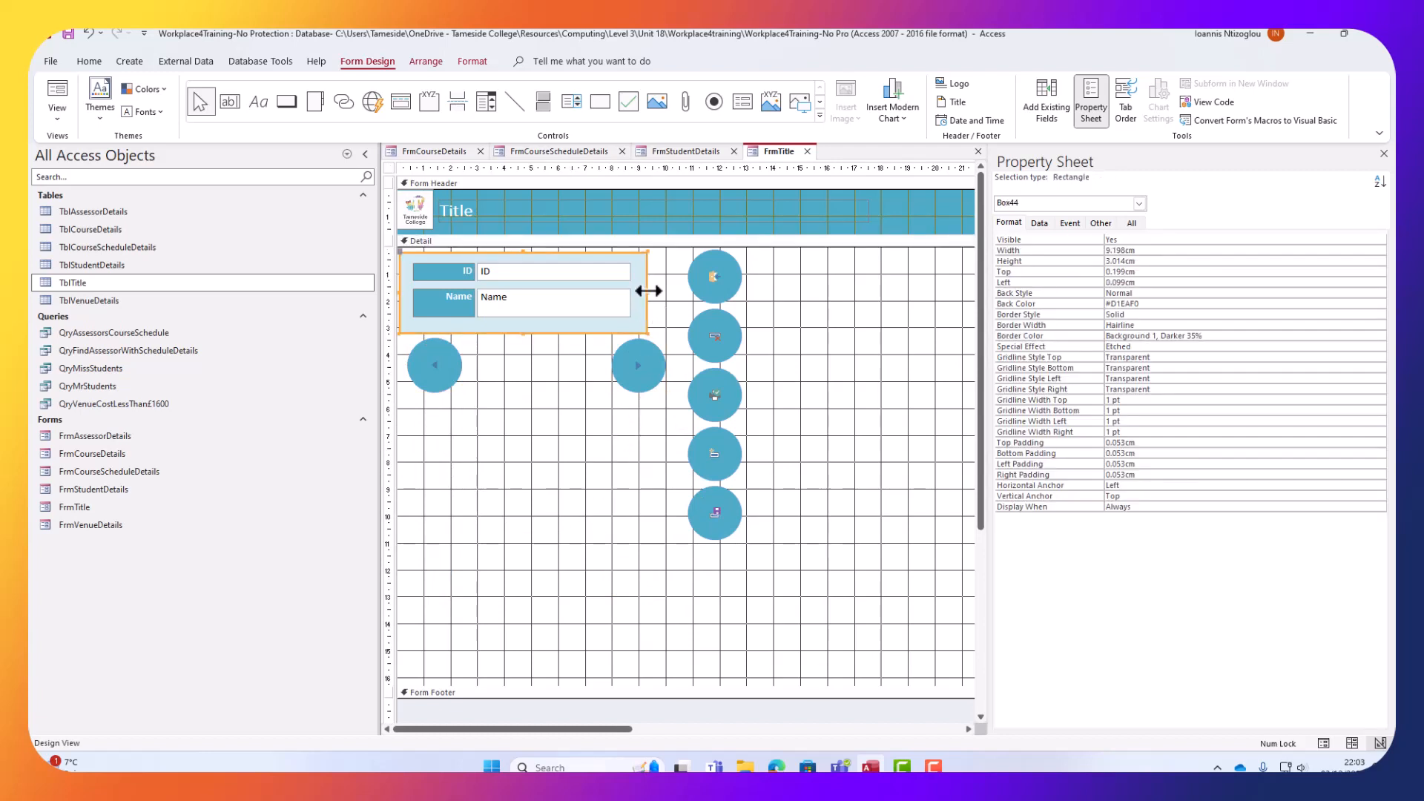
pyautogui.moveTo(647, 285); pyautogui.dragTo(683, 285)
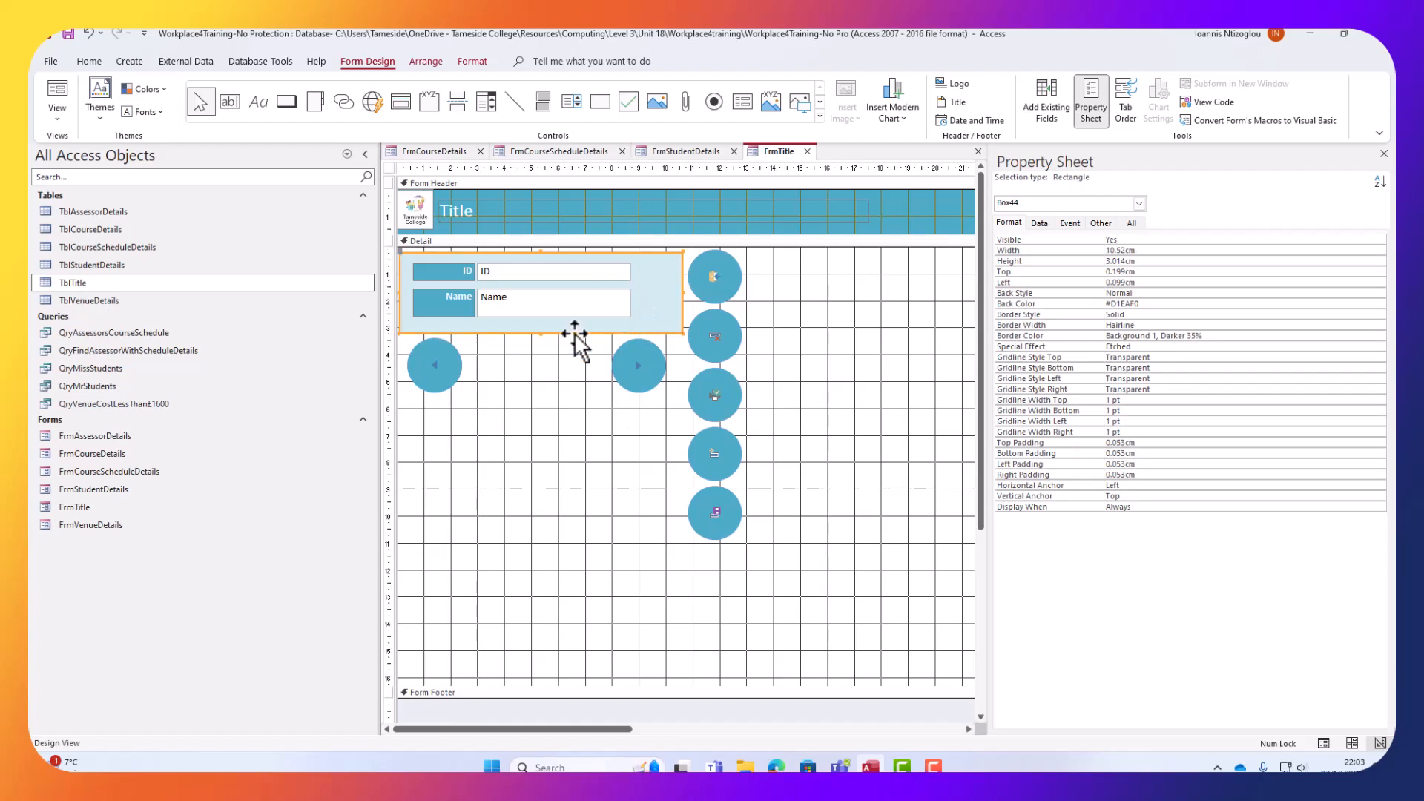
pyautogui.click(568, 306)
pyautogui.keyDown('shift'); pyautogui.click(572, 273); pyautogui.keyUp('shift')
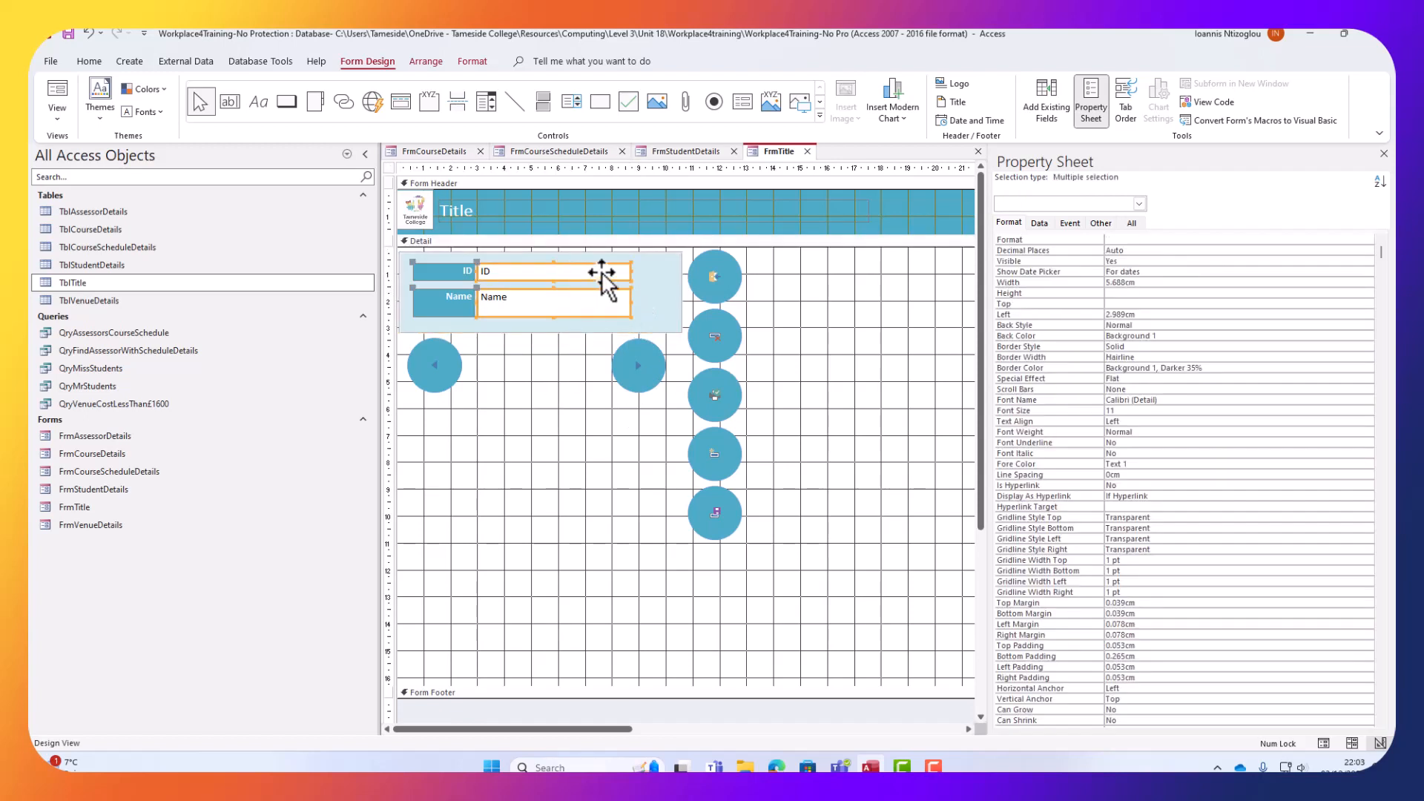
pyautogui.moveTo(632, 273); pyautogui.dragTo(666, 273)
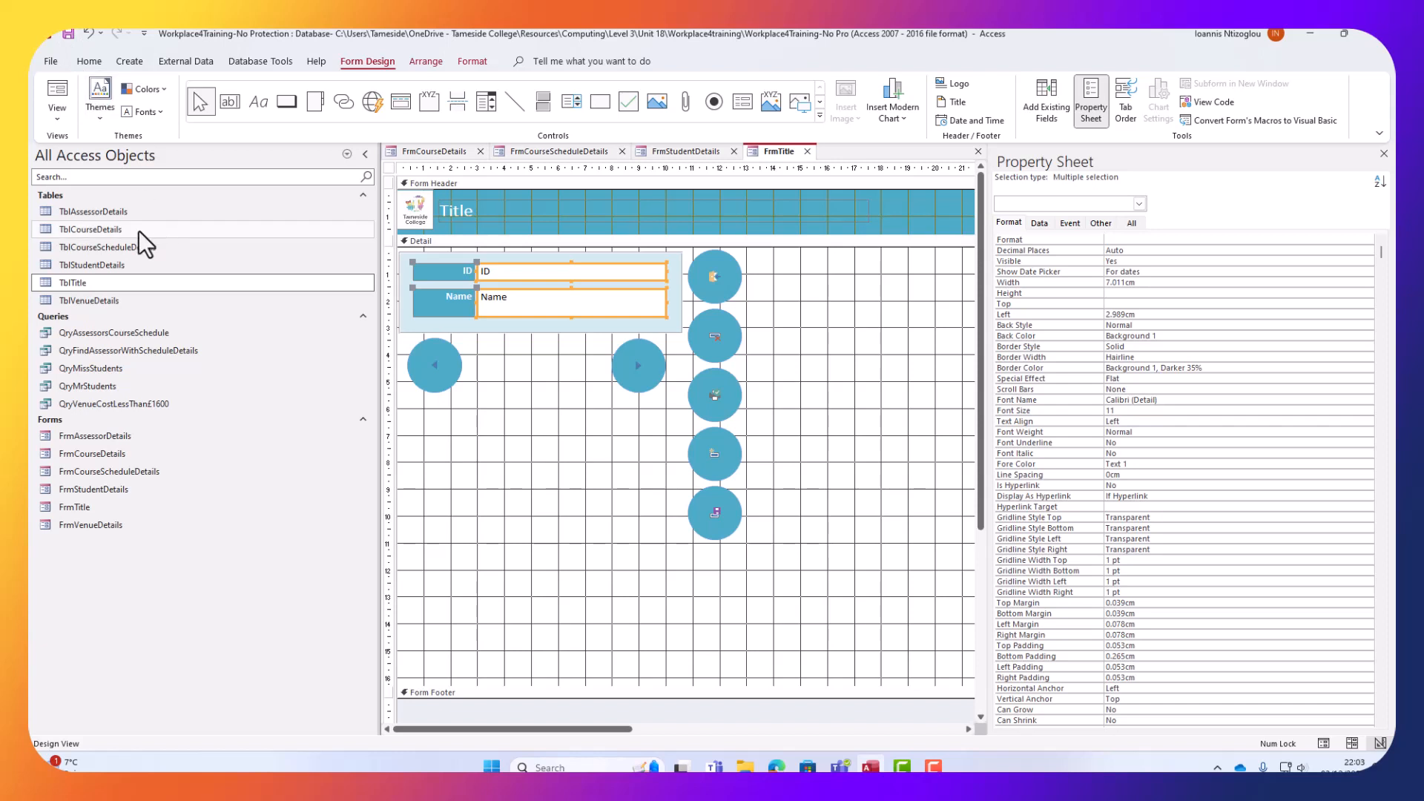
# In Form View, step through the titles, then add and save a new title 'Lord'.
pyautogui.click(53, 92)
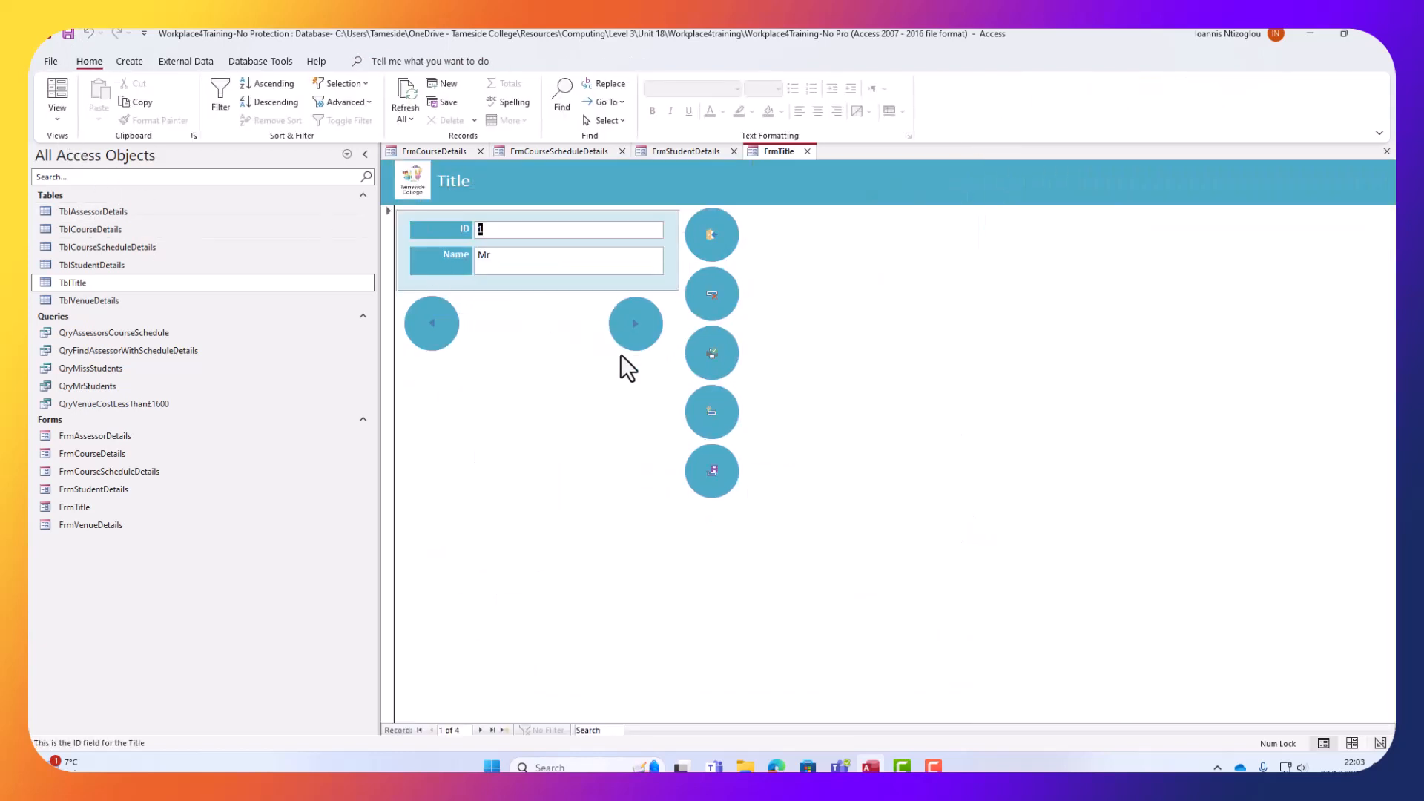
pyautogui.click(635, 323)
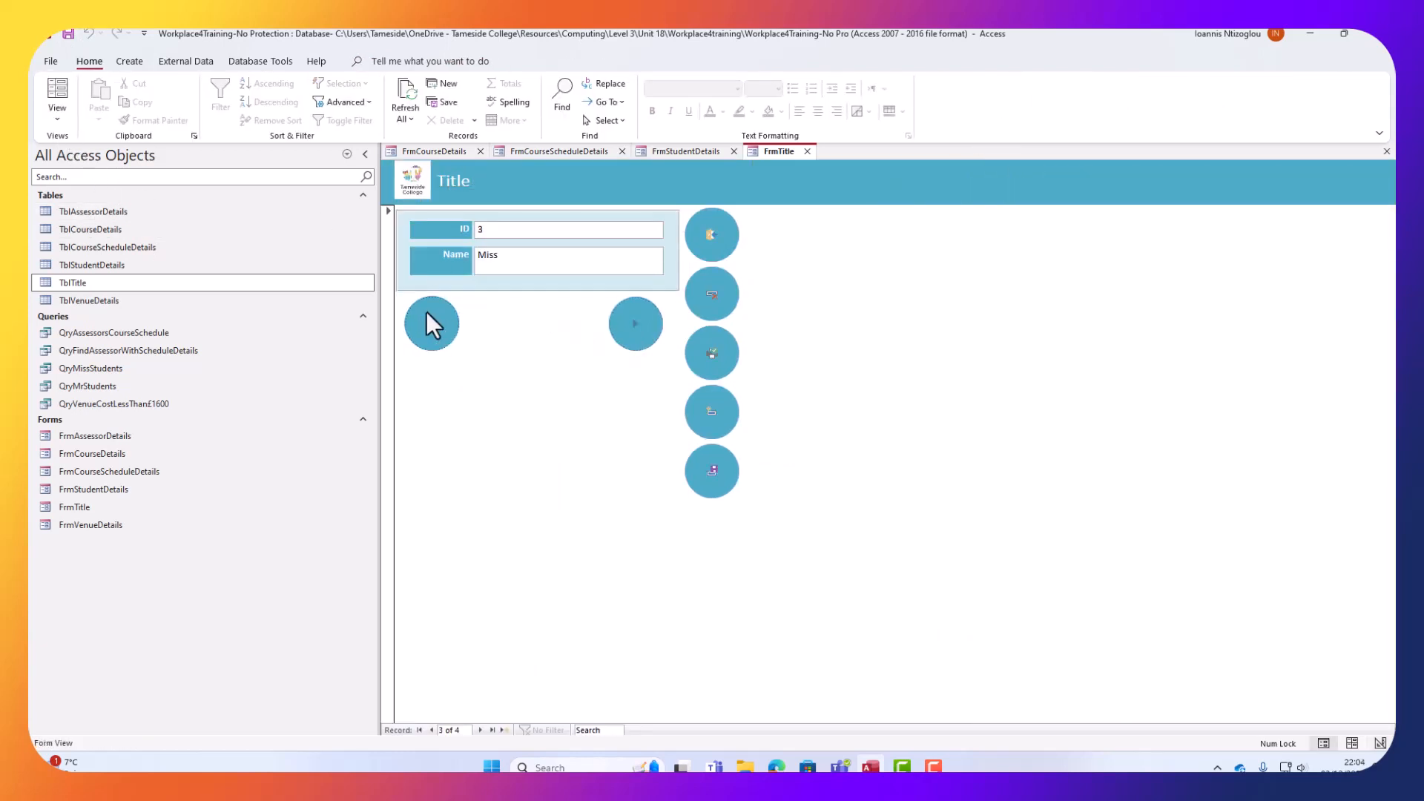
pyautogui.click(635, 327)
pyautogui.click(723, 416)
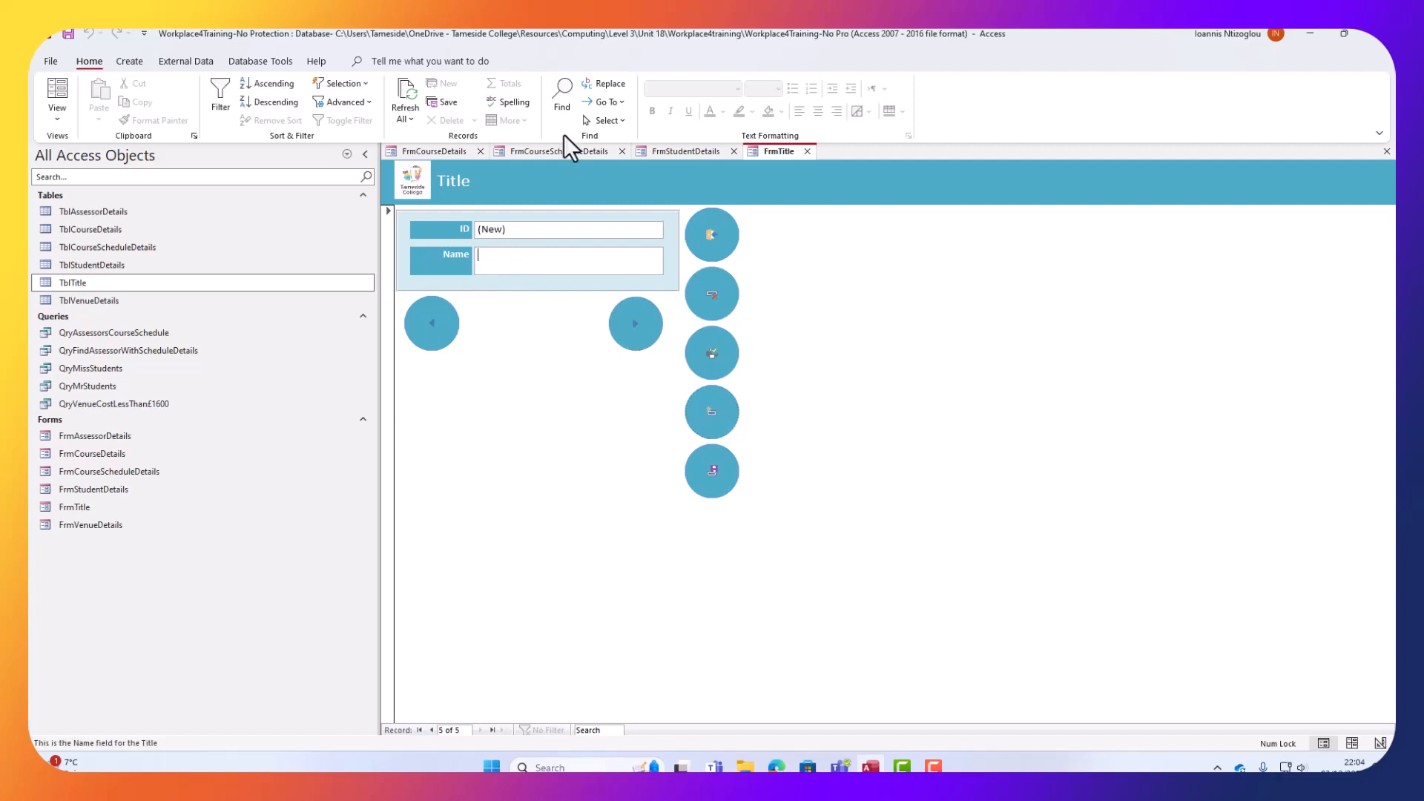
pyautogui.write('Lord')
pyautogui.click(707, 476)
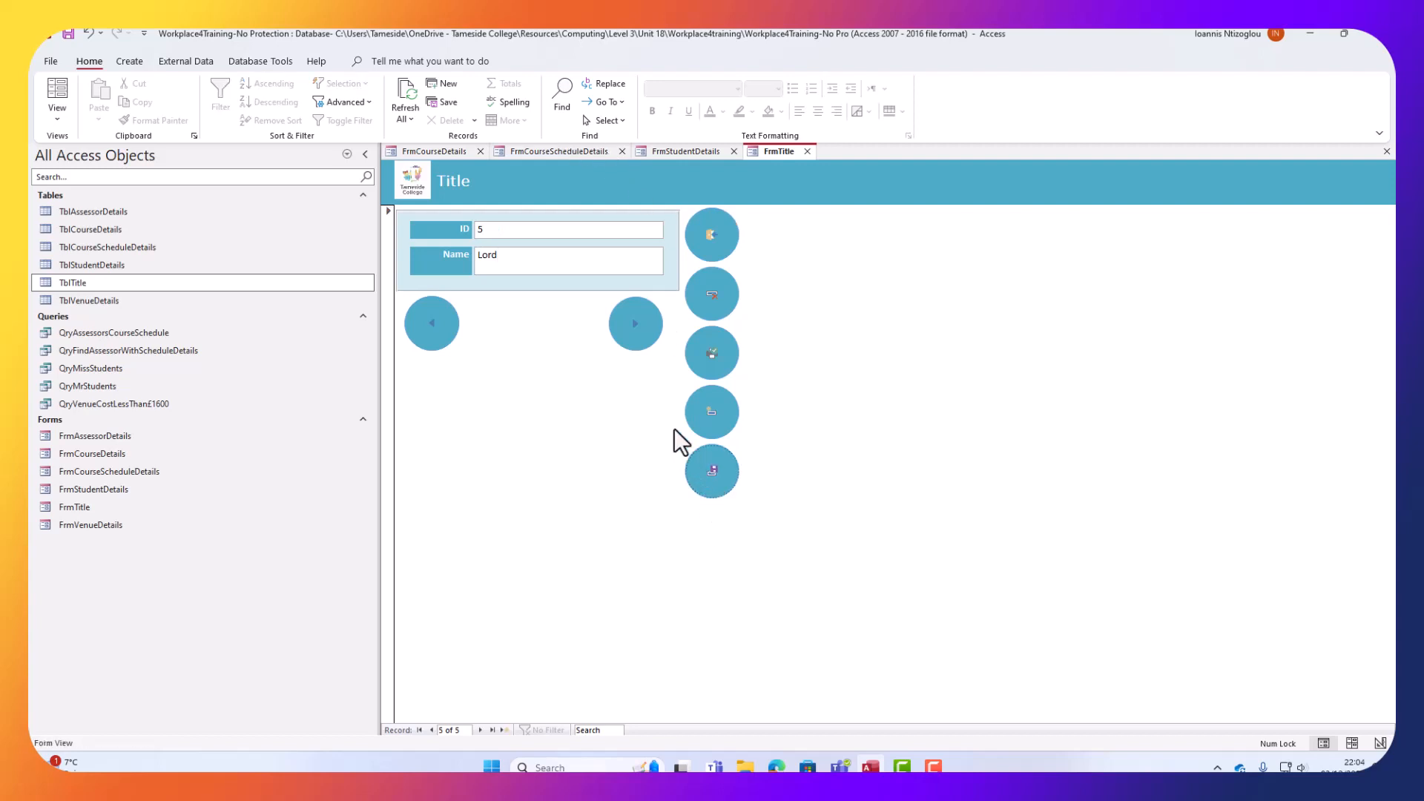
# Check TblTitle for the new Lord record, then close the table and the Title form.
pyautogui.doubleClick(92, 281)
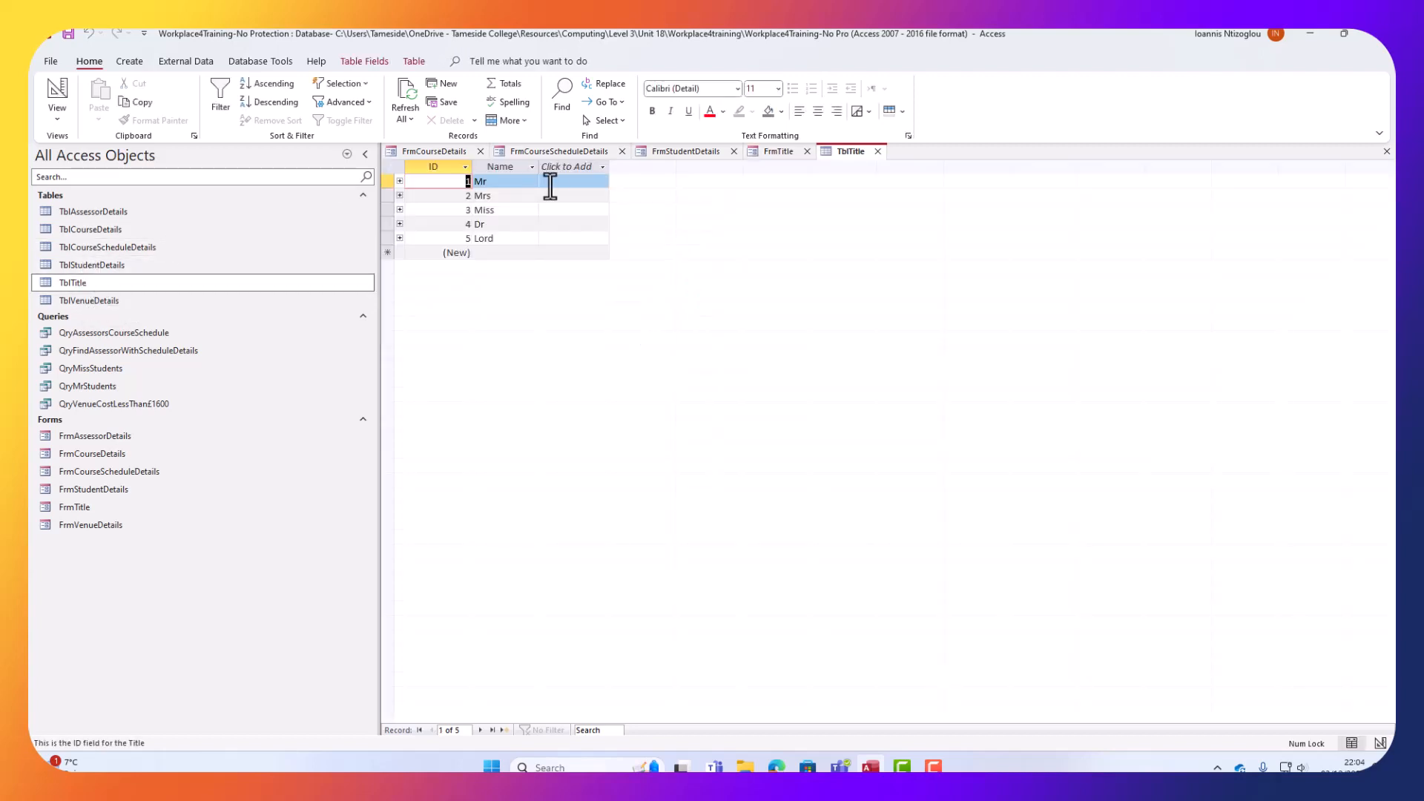
pyautogui.click(879, 152)
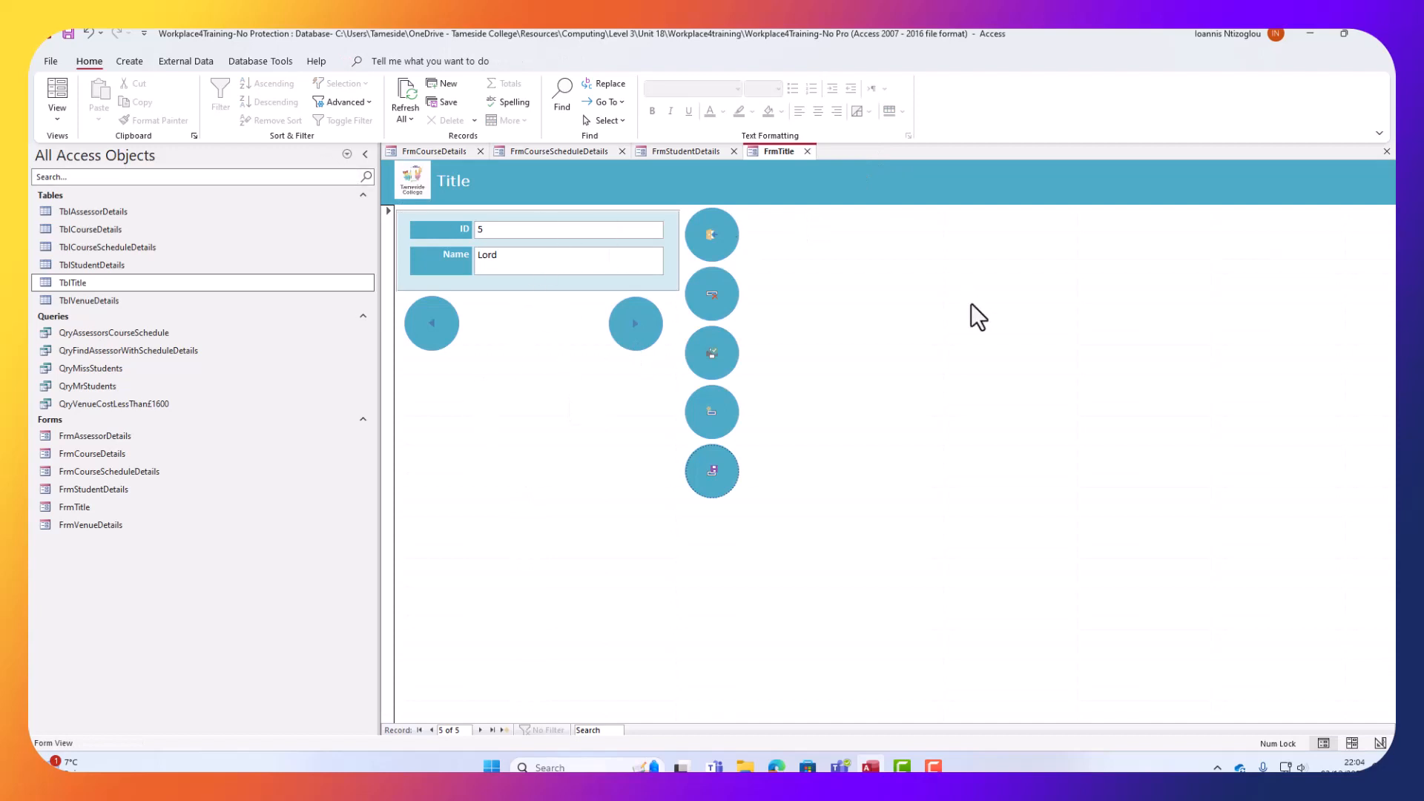
pyautogui.click(807, 153)
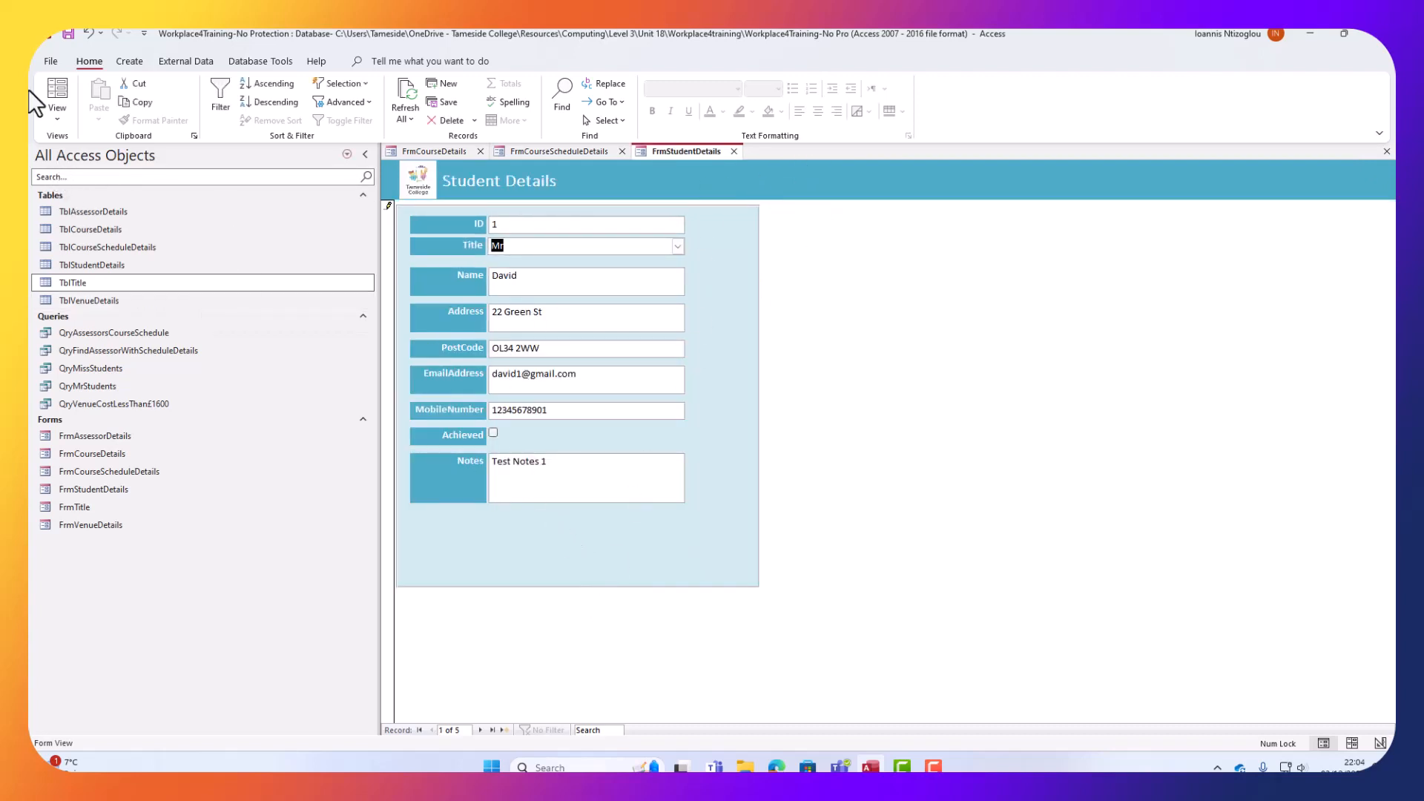
# Put Student Details in Design View and shorten and narrow its field rectangle.
pyautogui.click(57, 111)
pyautogui.click(72, 203)
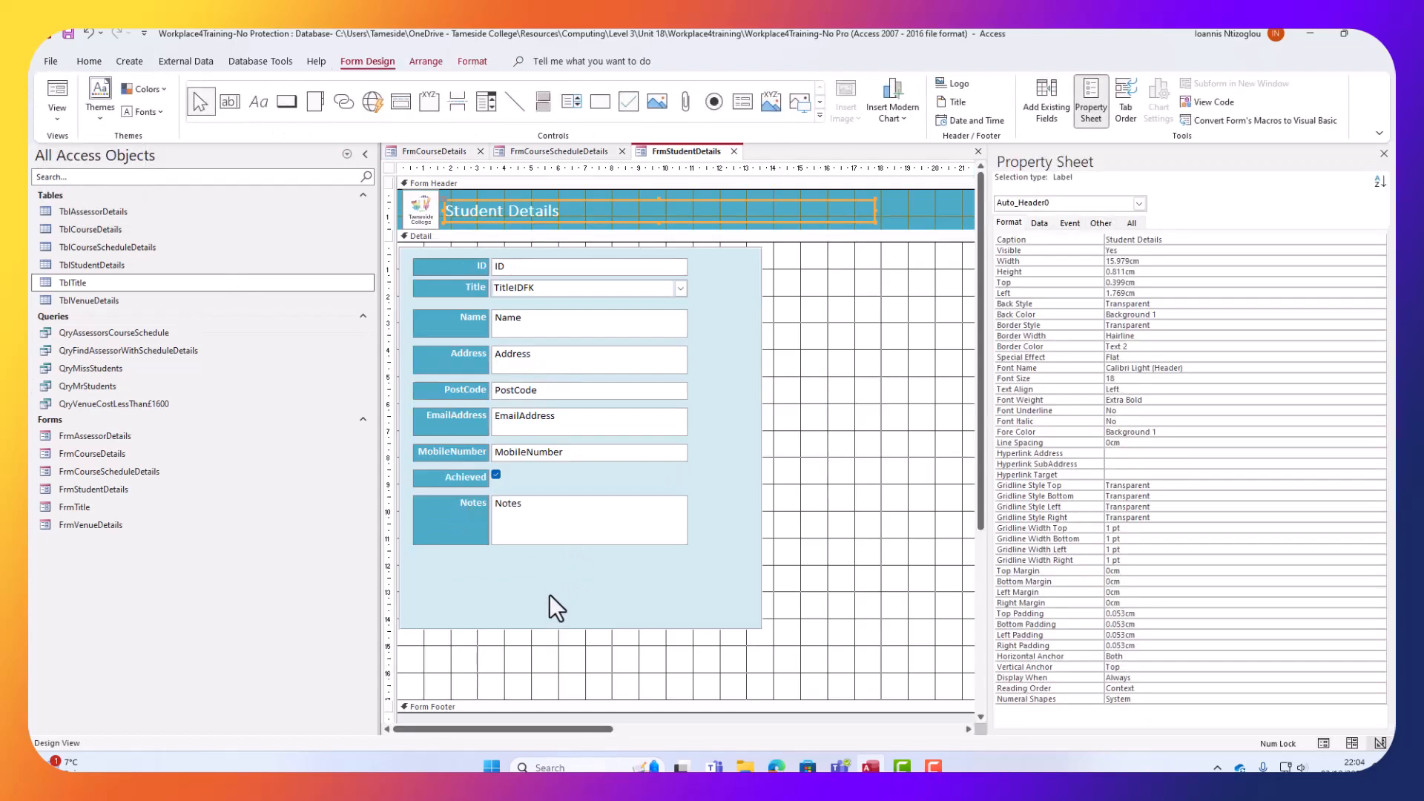
pyautogui.click(564, 628)
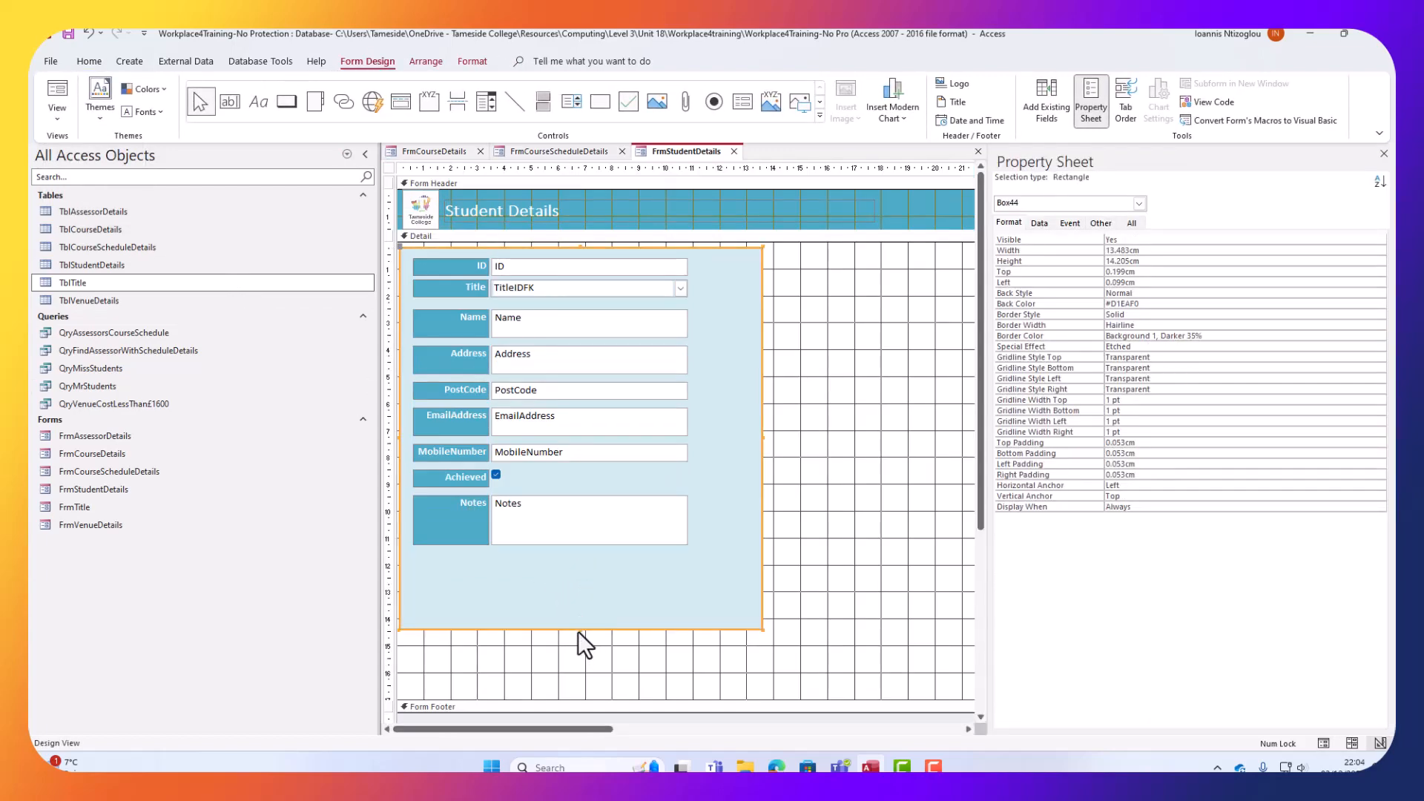
pyautogui.moveTo(579, 628); pyautogui.dragTo(569, 561)
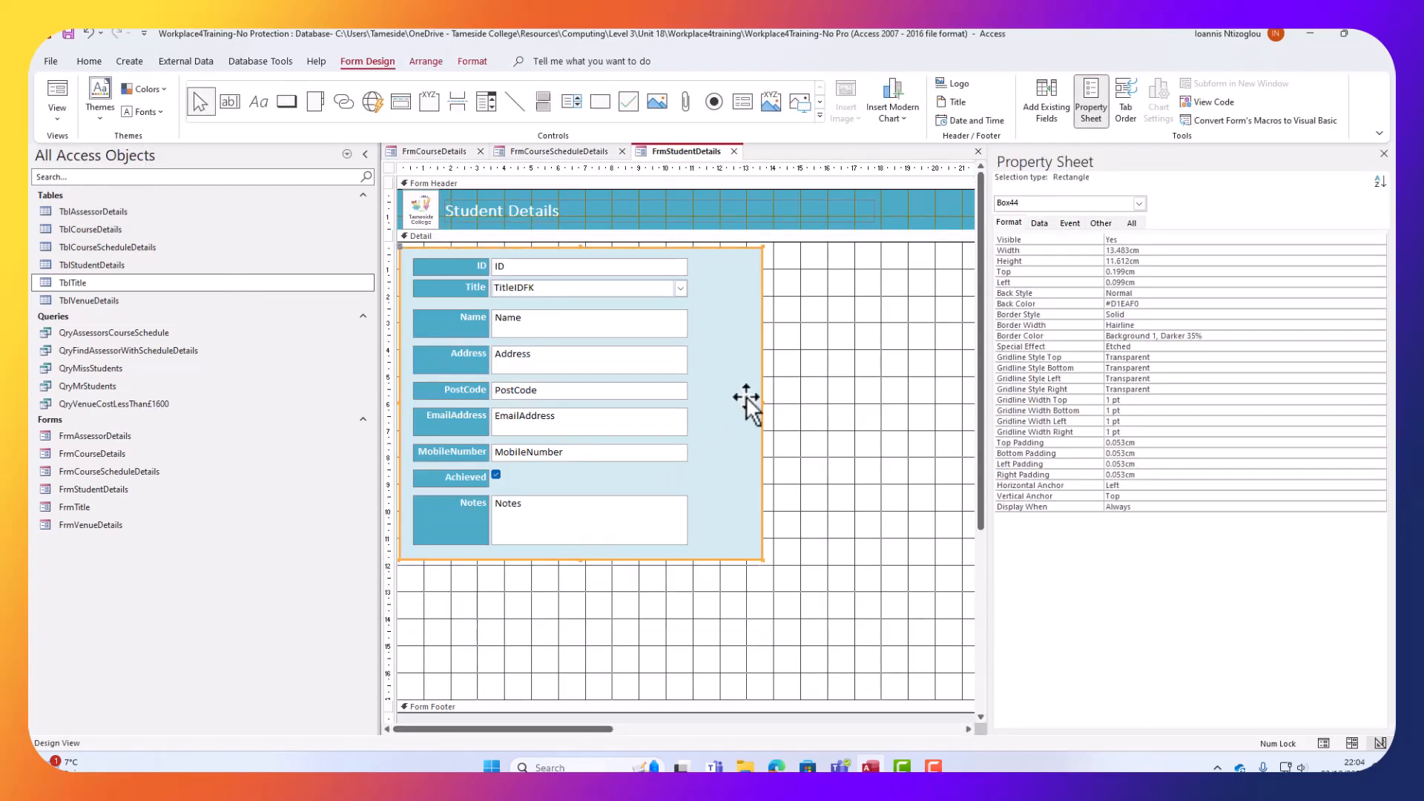
pyautogui.moveTo(762, 404); pyautogui.dragTo(704, 406)
# Paste the round buttons, nudge them into place right of the panel, and switch to Form View.
pyautogui.click(810, 495)
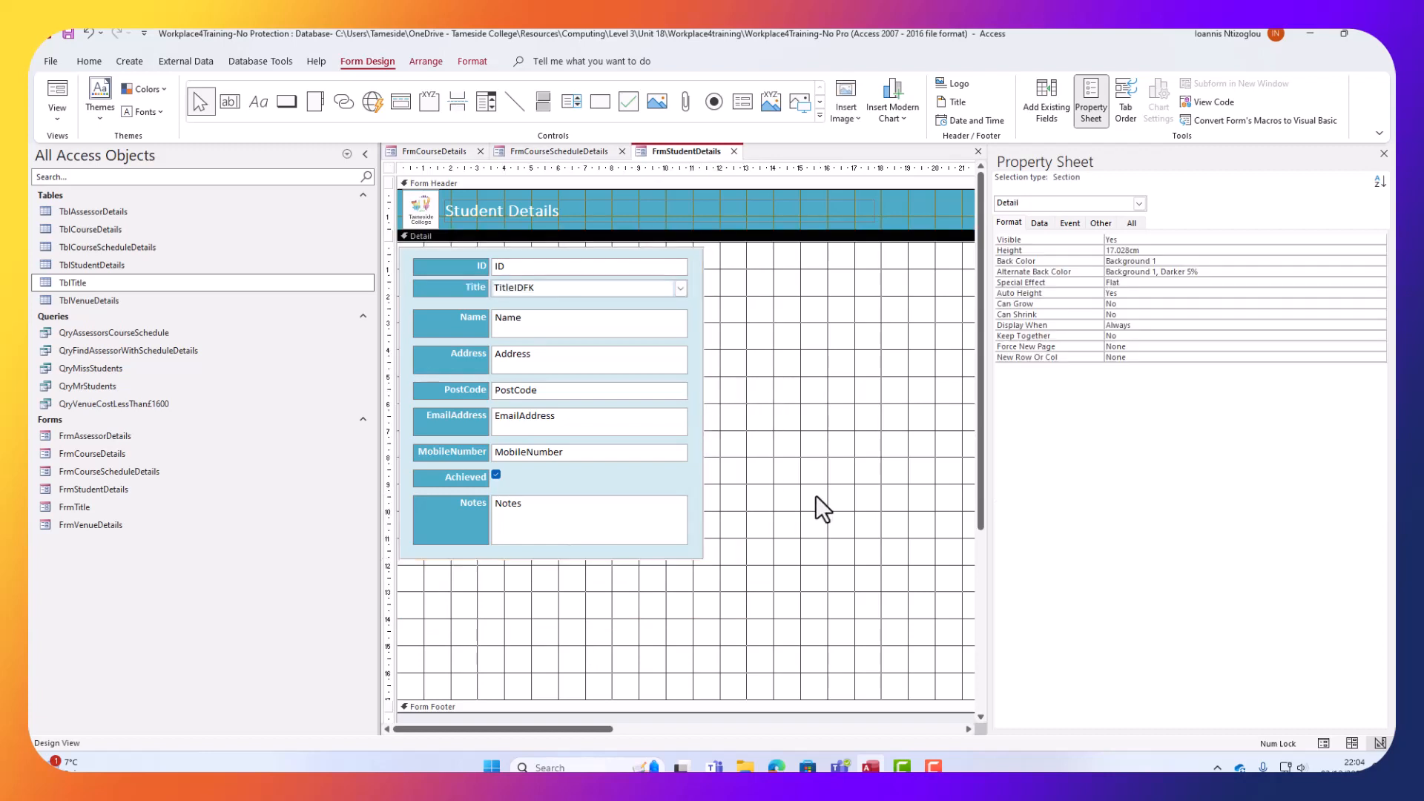
pyautogui.hotkey('ctrl', 'v')
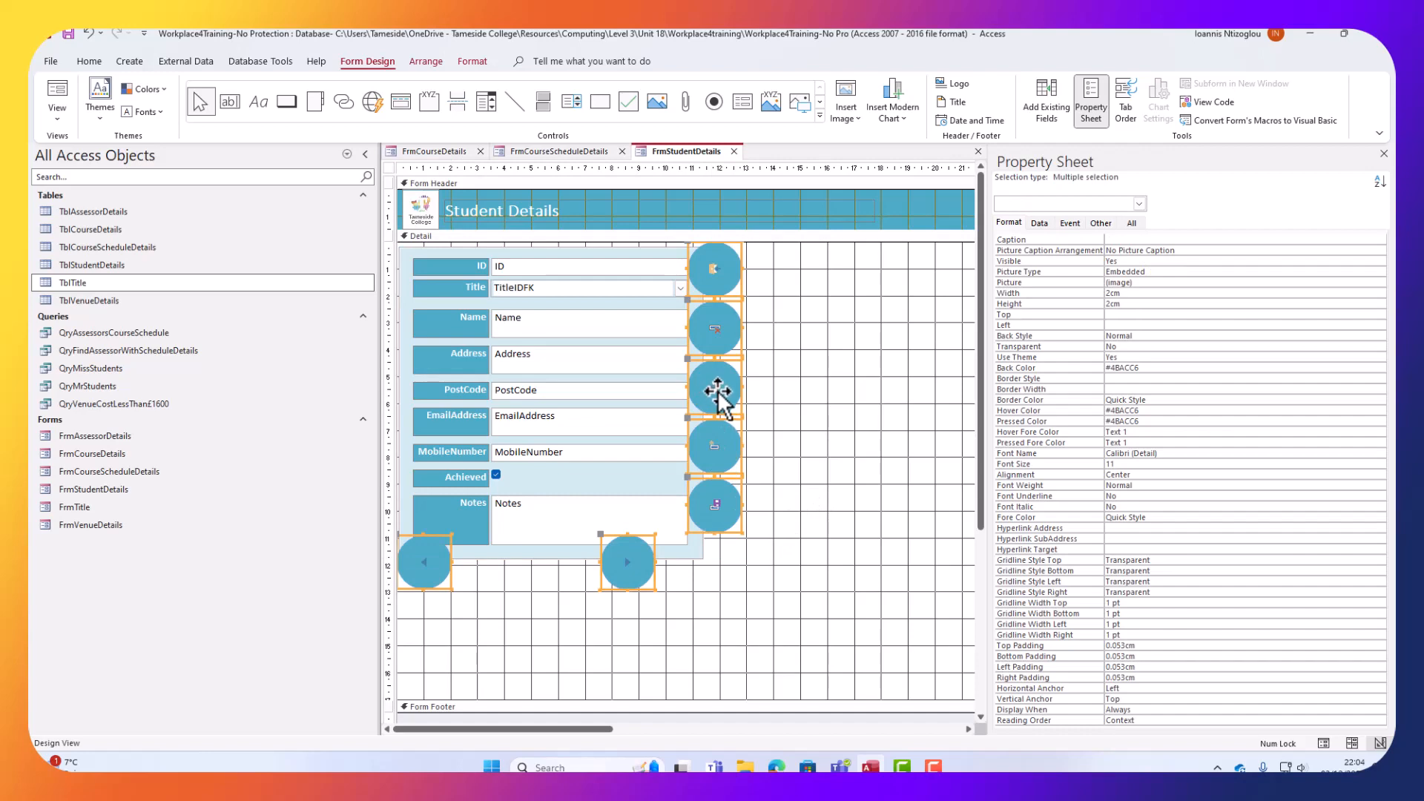
pyautogui.moveTo(711, 391); pyautogui.dragTo(718, 391)
pyautogui.press('Right')
pyautogui.press('Right')
pyautogui.press('Right')
pyautogui.press('Right')
pyautogui.press('Right')
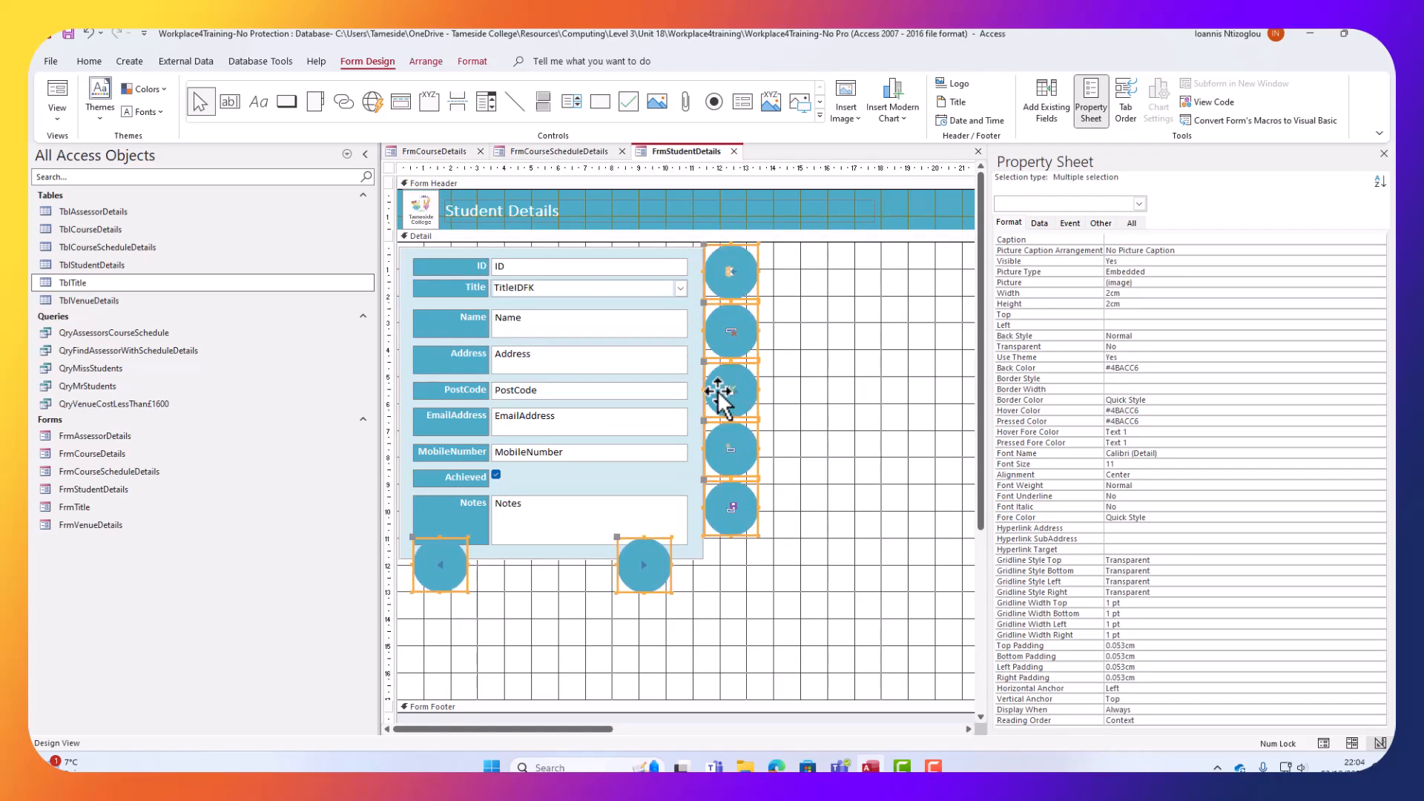
pyautogui.press('Down')
pyautogui.press('Down')
pyautogui.press('Down')
pyautogui.press('Down')
pyautogui.press('Down')
pyautogui.press('Down')
pyautogui.press('Down')
pyautogui.press('Down')
pyautogui.press('Down')
pyautogui.press('Down')
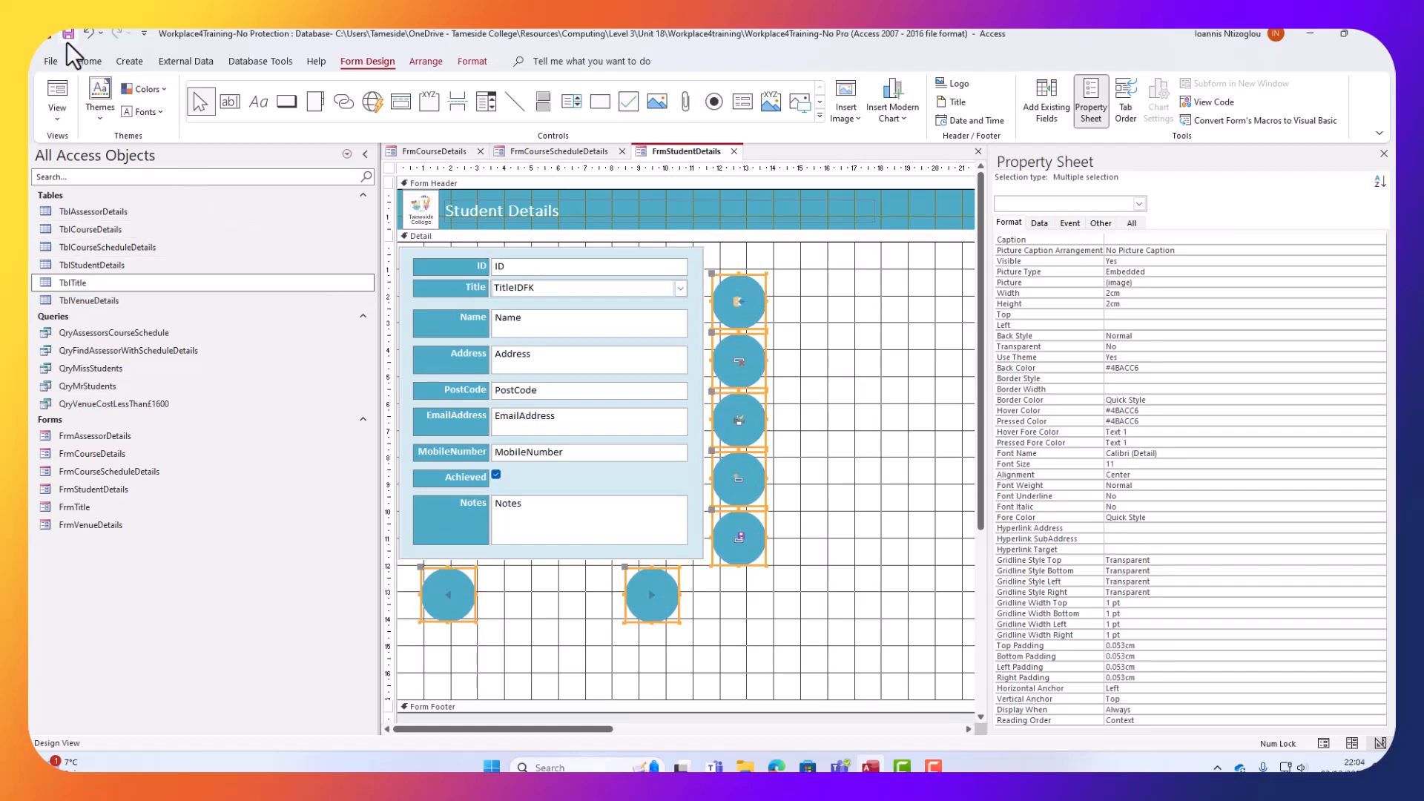
pyautogui.click(52, 89)
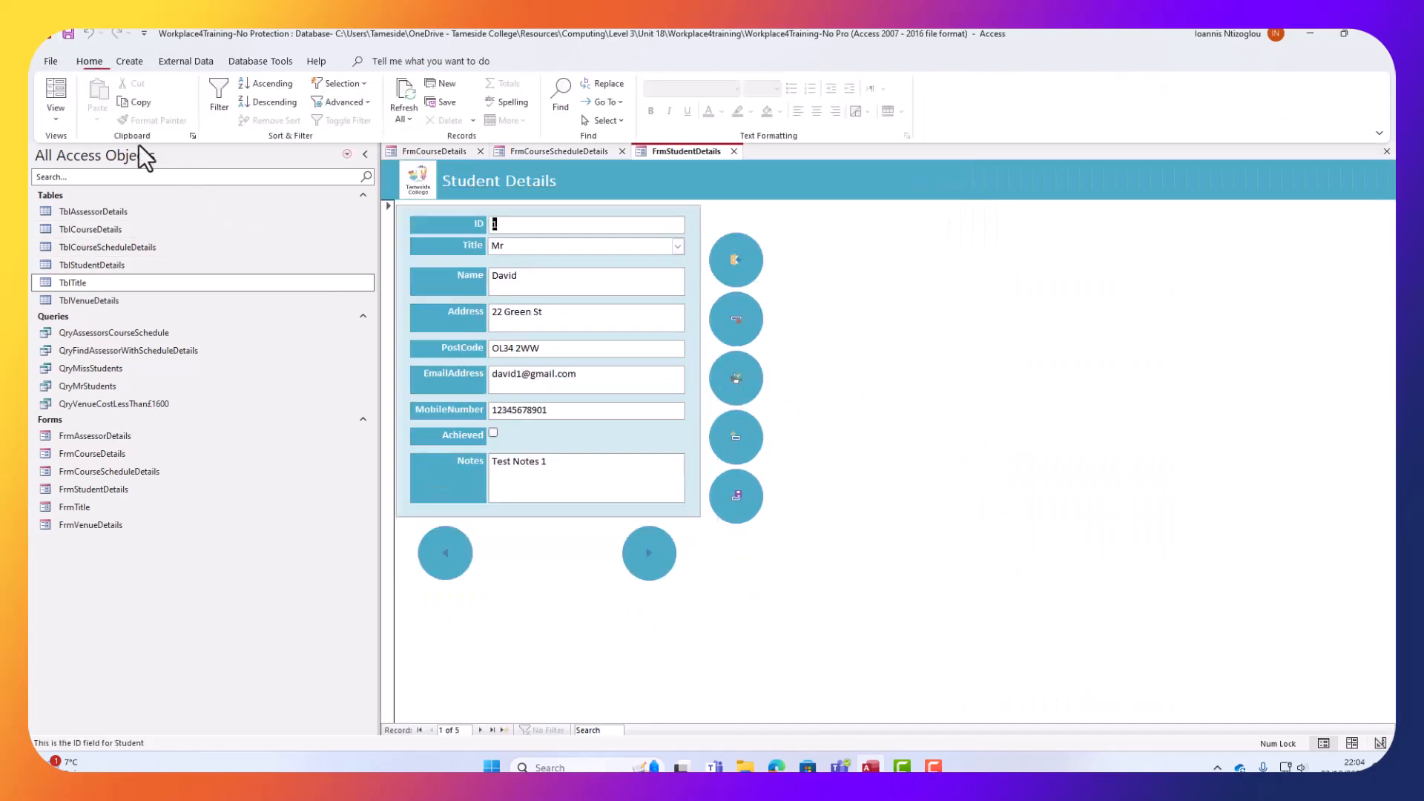
# Use the next and previous arrows to move between student records, then close Student Details.
pyautogui.click(646, 557)
pyautogui.click(644, 558)
pyautogui.click(449, 559)
pyautogui.click(447, 559)
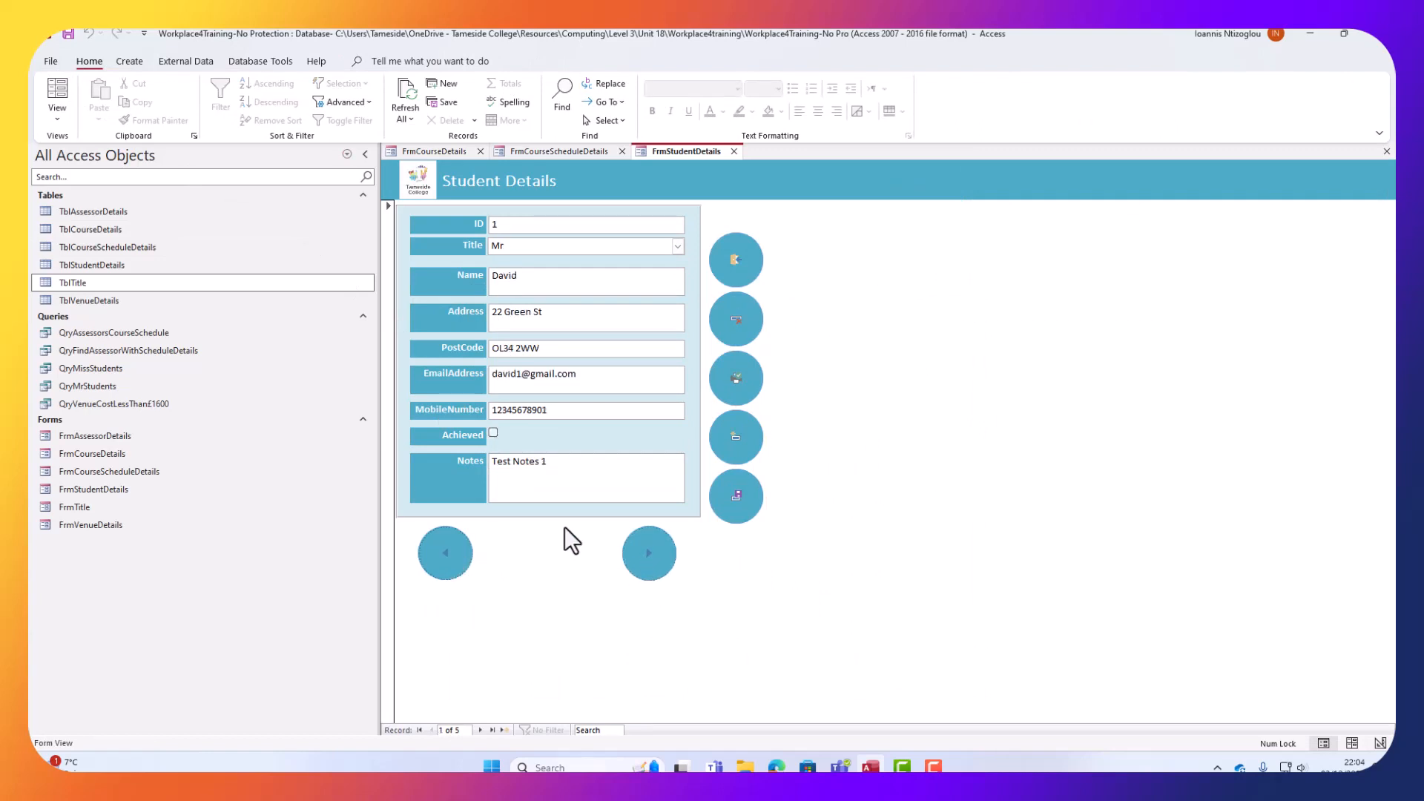
pyautogui.click(670, 549)
pyautogui.click(670, 549)
pyautogui.click(446, 564)
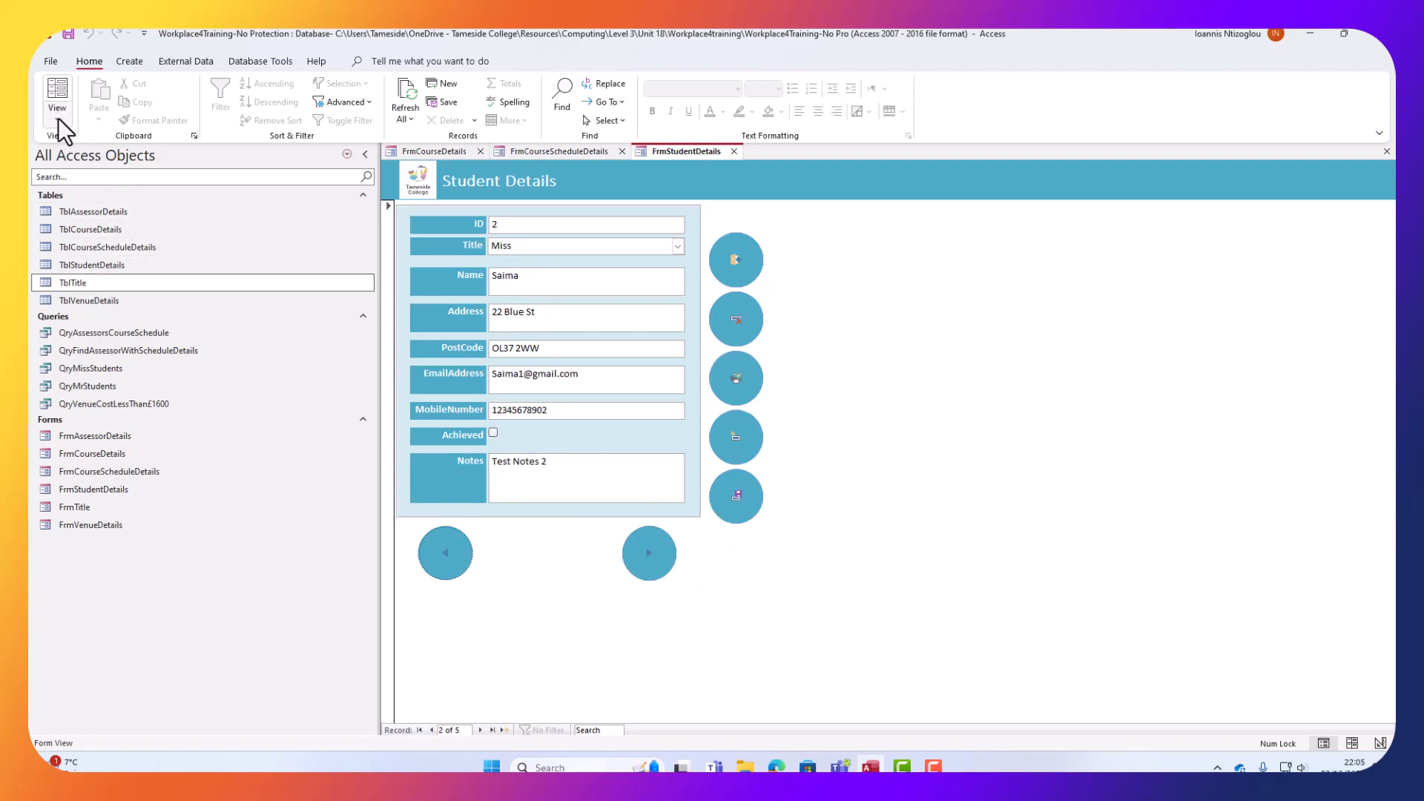
pyautogui.click(734, 152)
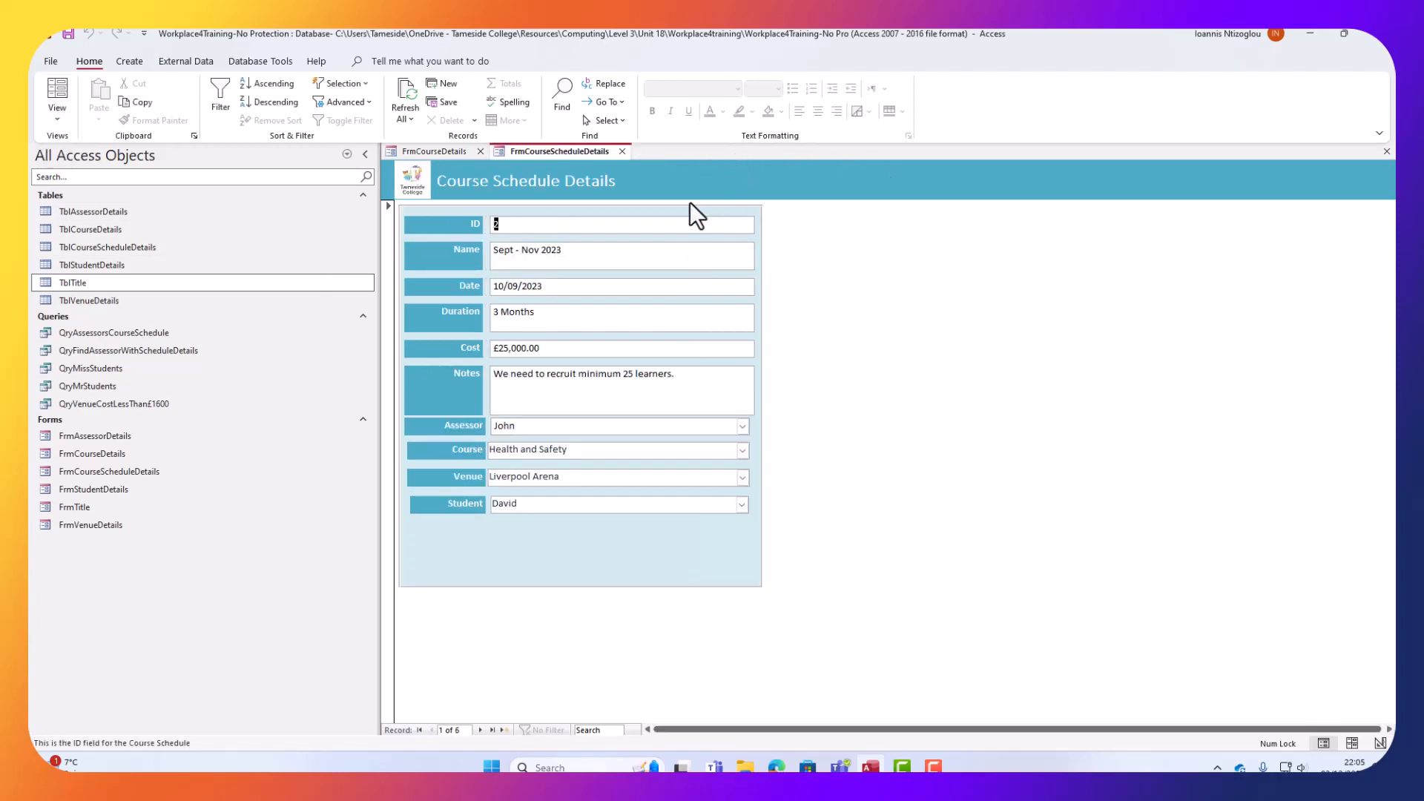
# In Course Schedule Details Design View, enlarge the Detail section and shrink the field rectangle.
pyautogui.click(55, 114)
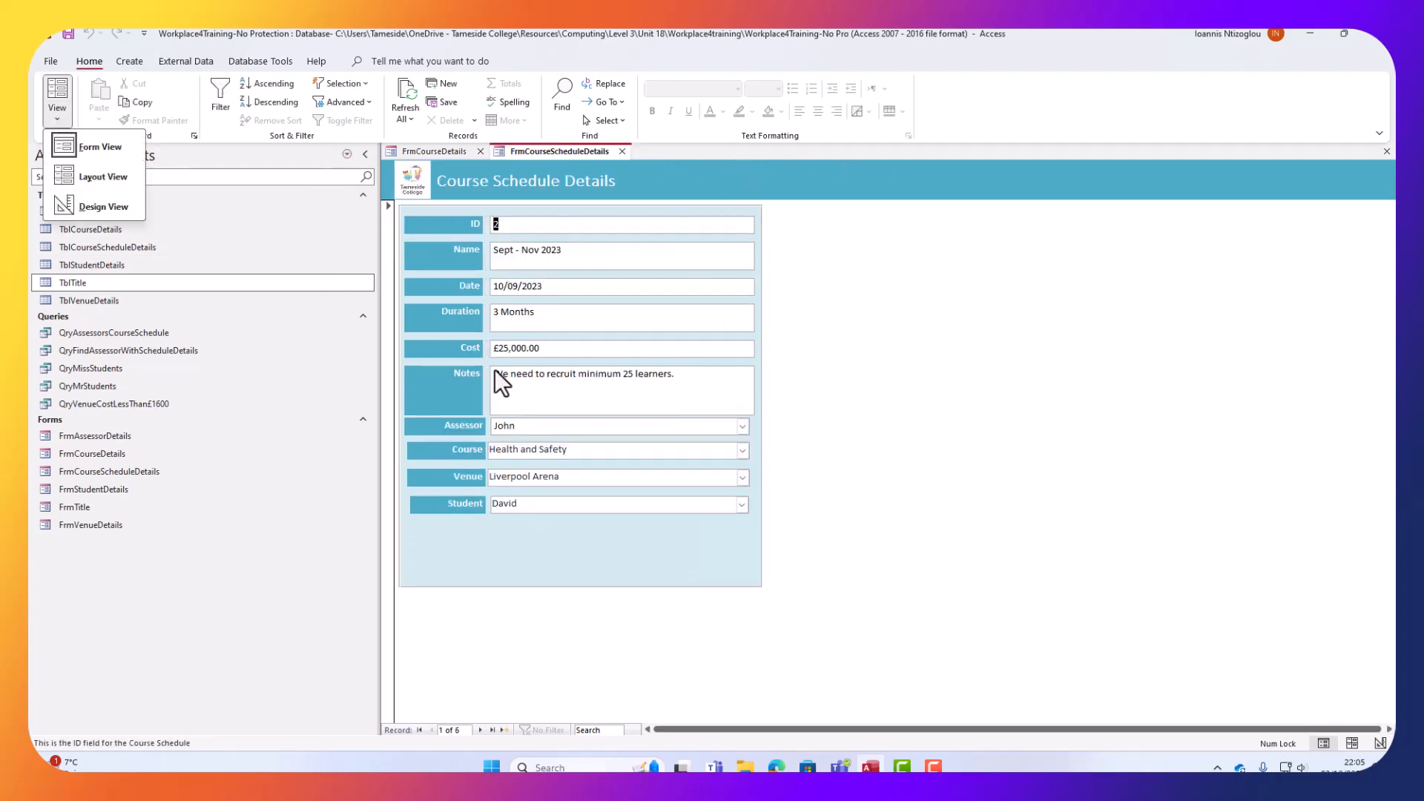
pyautogui.click(94, 208)
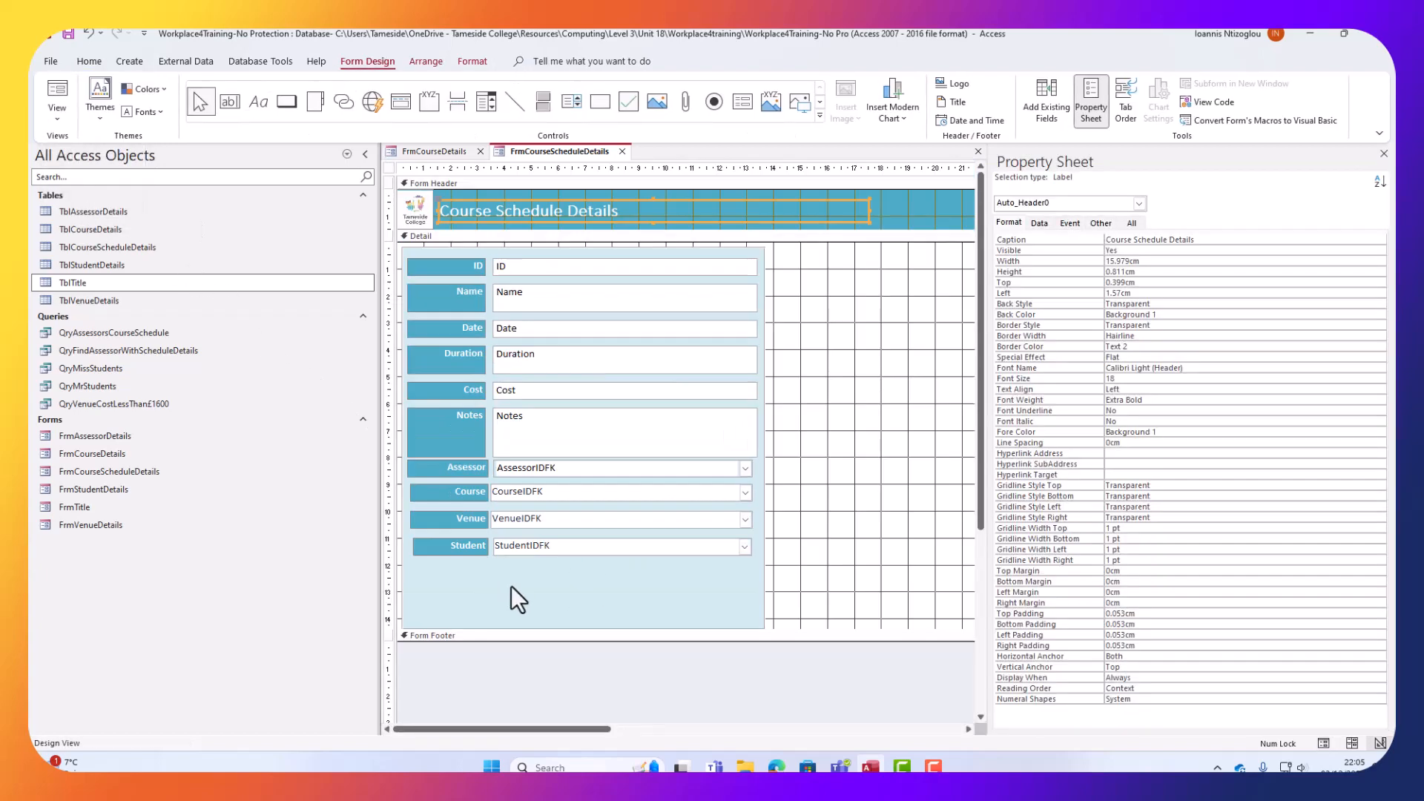
pyautogui.click(629, 608)
pyautogui.moveTo(630, 646); pyautogui.dragTo(629, 689)
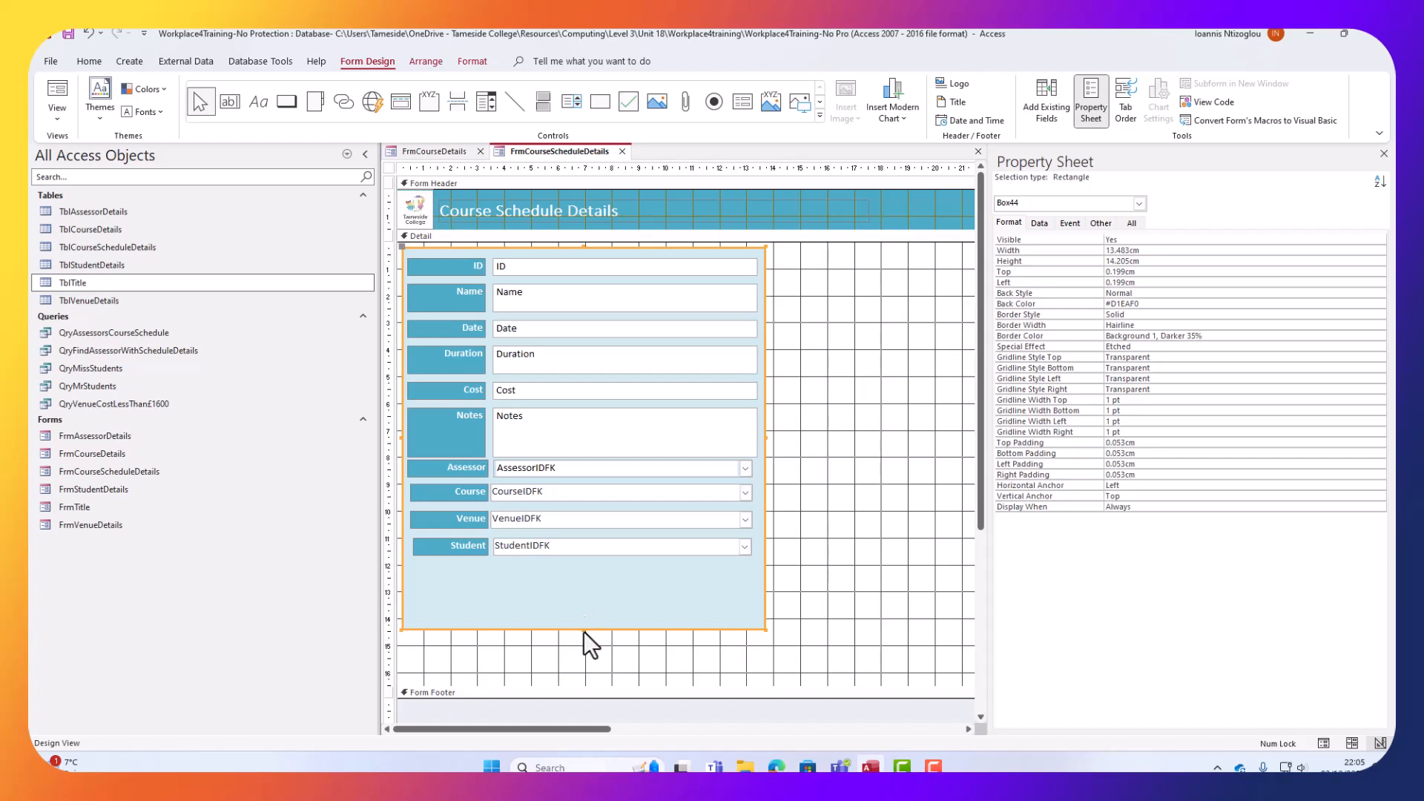
pyautogui.moveTo(584, 628); pyautogui.dragTo(593, 566)
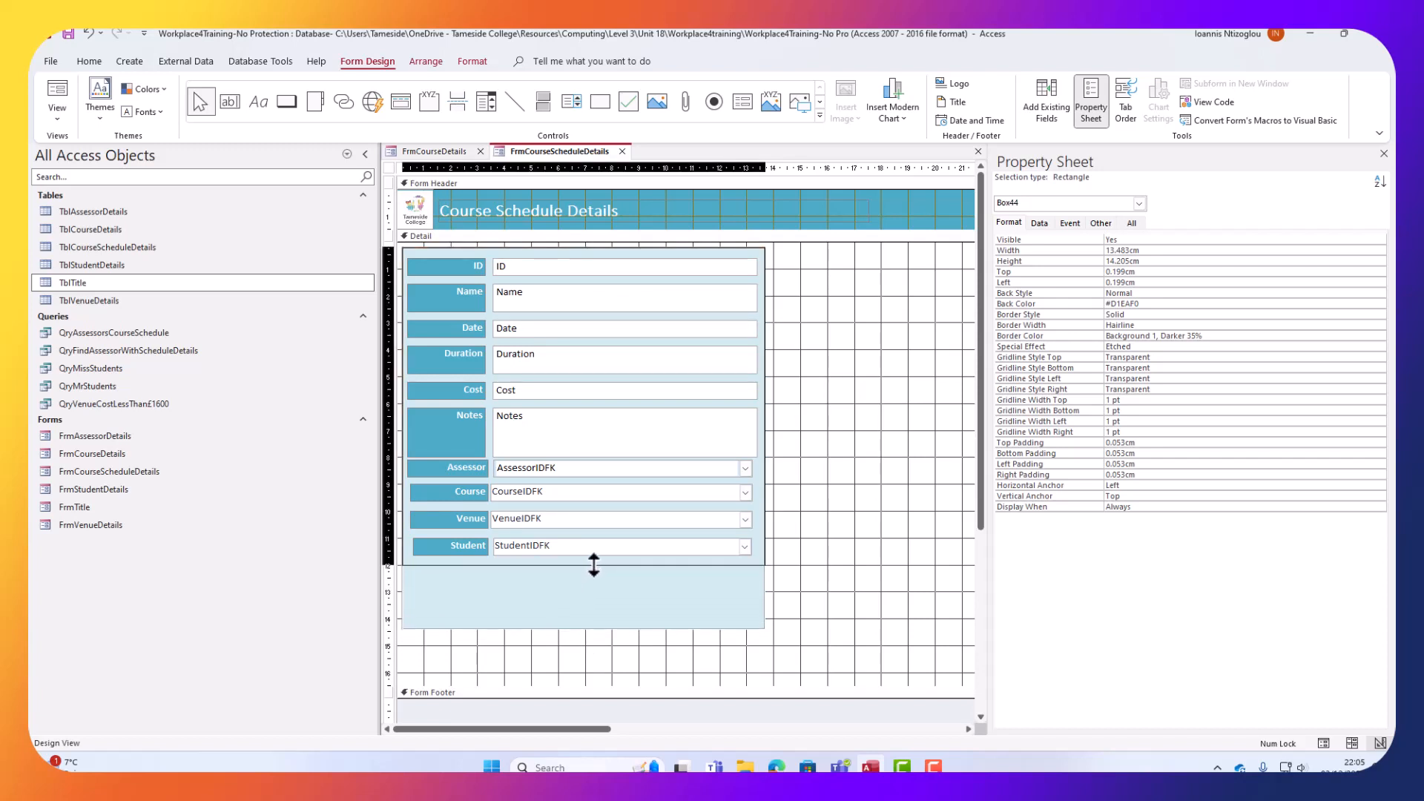
# Paste the round teal buttons, nudge them into place beside the fields, and switch to Form View.
pyautogui.click(905, 613)
pyautogui.hotkey('ctrl', 'v')
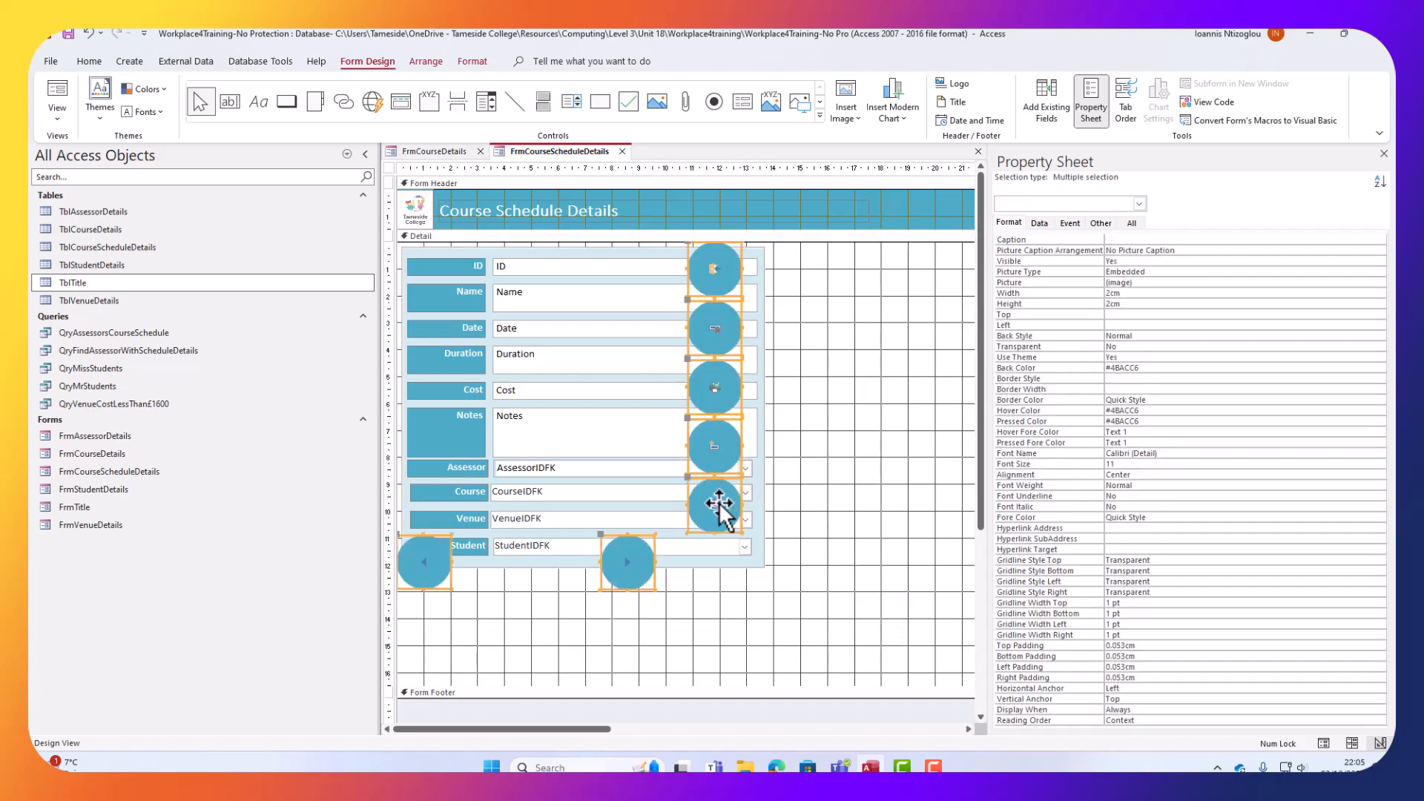
pyautogui.press('Right')
pyautogui.press('Right')
pyautogui.press('Right')
pyautogui.press('Right')
pyautogui.press('Right')
pyautogui.press('Right')
pyautogui.press('Right')
pyautogui.press('Right')
pyautogui.press('Right')
pyautogui.press('Right')
pyautogui.press('Right')
pyautogui.press('Right')
pyautogui.press('Right')
pyautogui.press('Right')
pyautogui.press('Right')
pyautogui.press('Right')
pyautogui.press('Right')
pyautogui.press('Right')
pyautogui.press('Right')
pyautogui.press('Right')
pyautogui.press('Down')
pyautogui.press('Down')
pyautogui.press('Down')
pyautogui.press('Down')
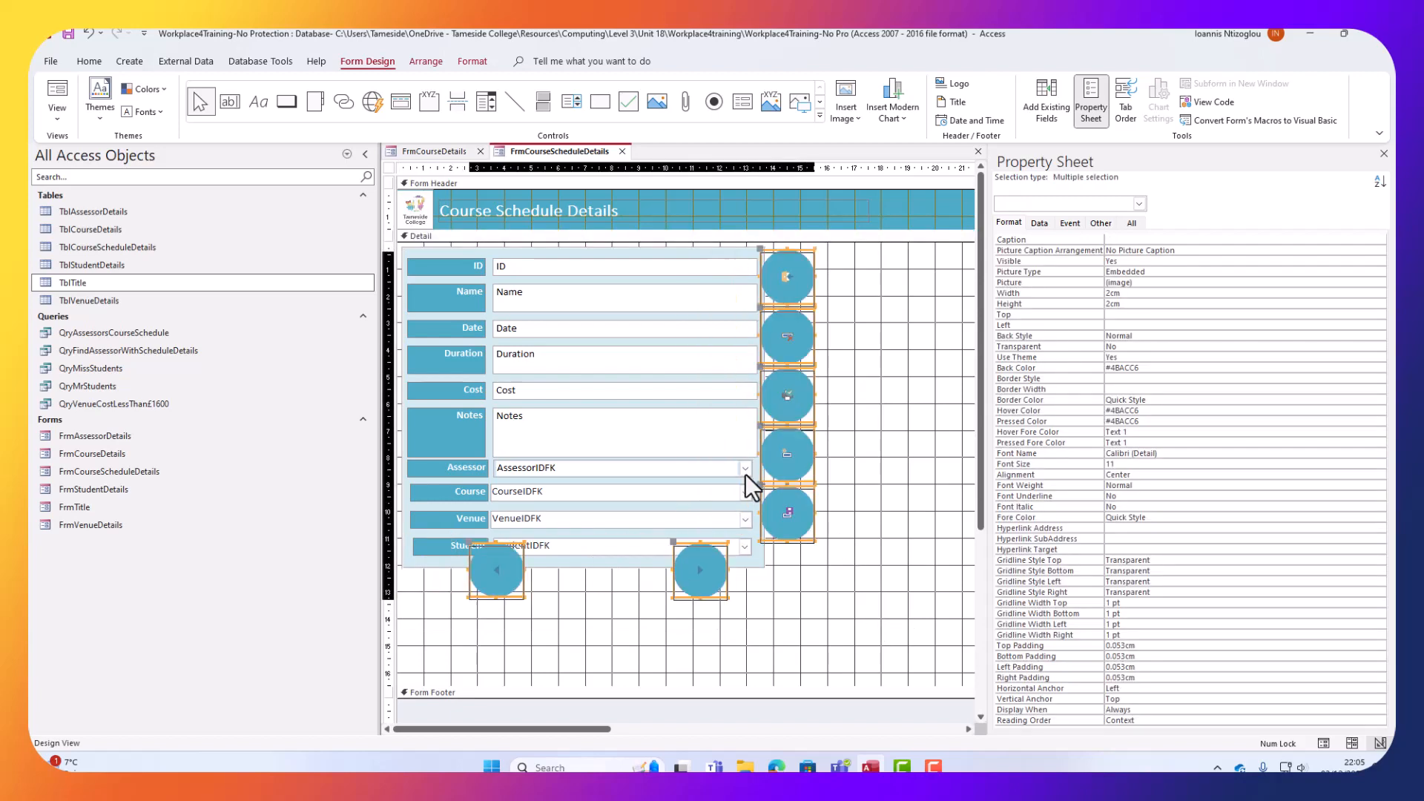
pyautogui.press('Delete')
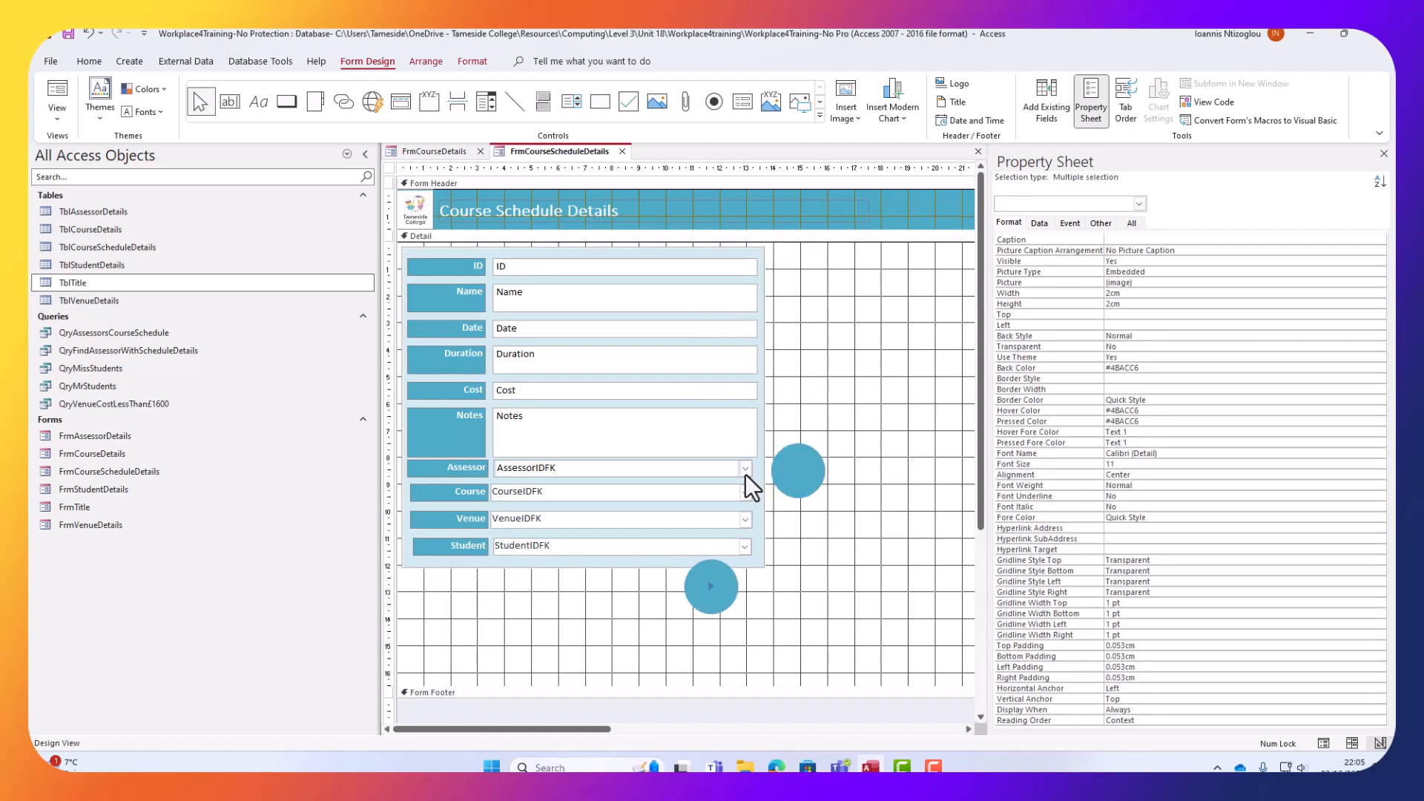
pyautogui.hotkey('ctrl', 'z')
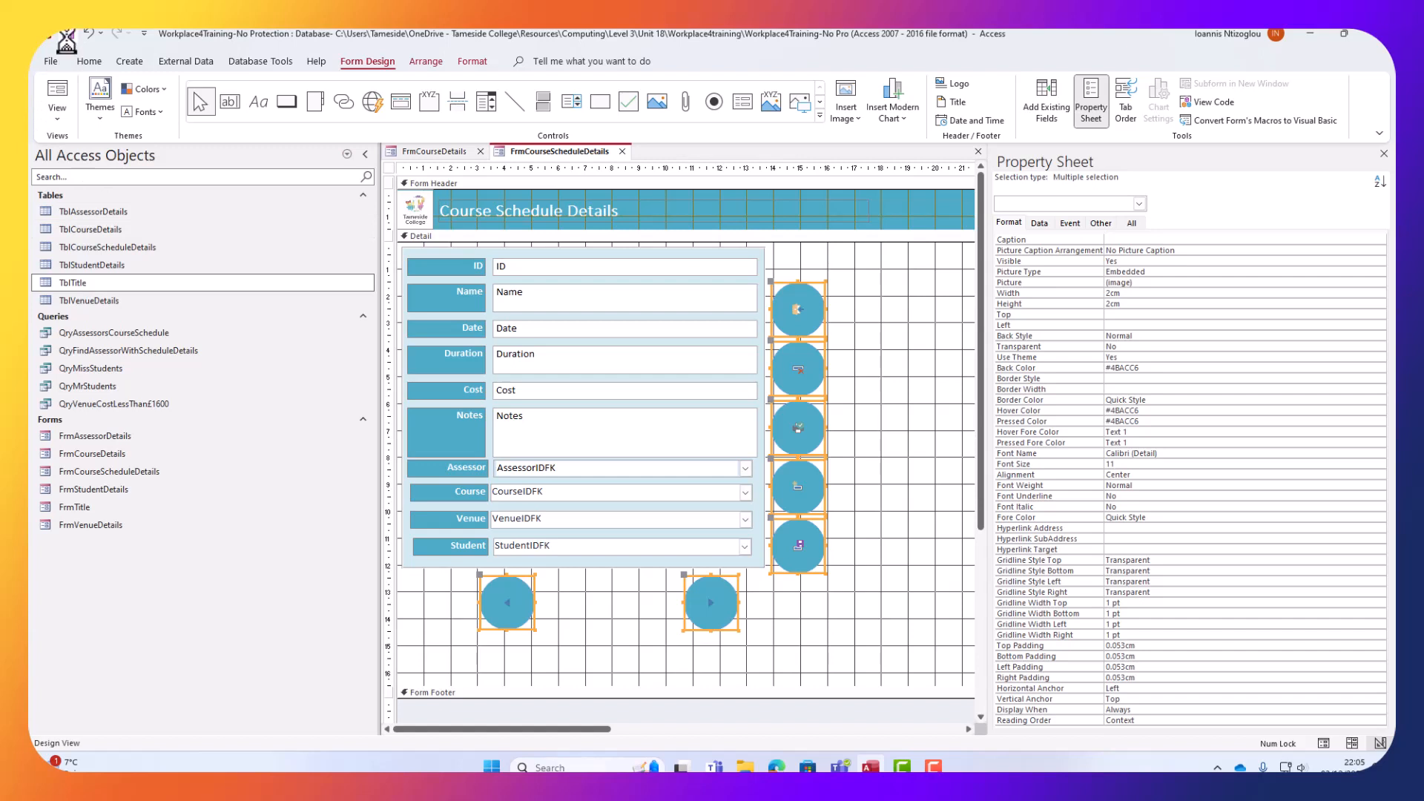
pyautogui.click(56, 94)
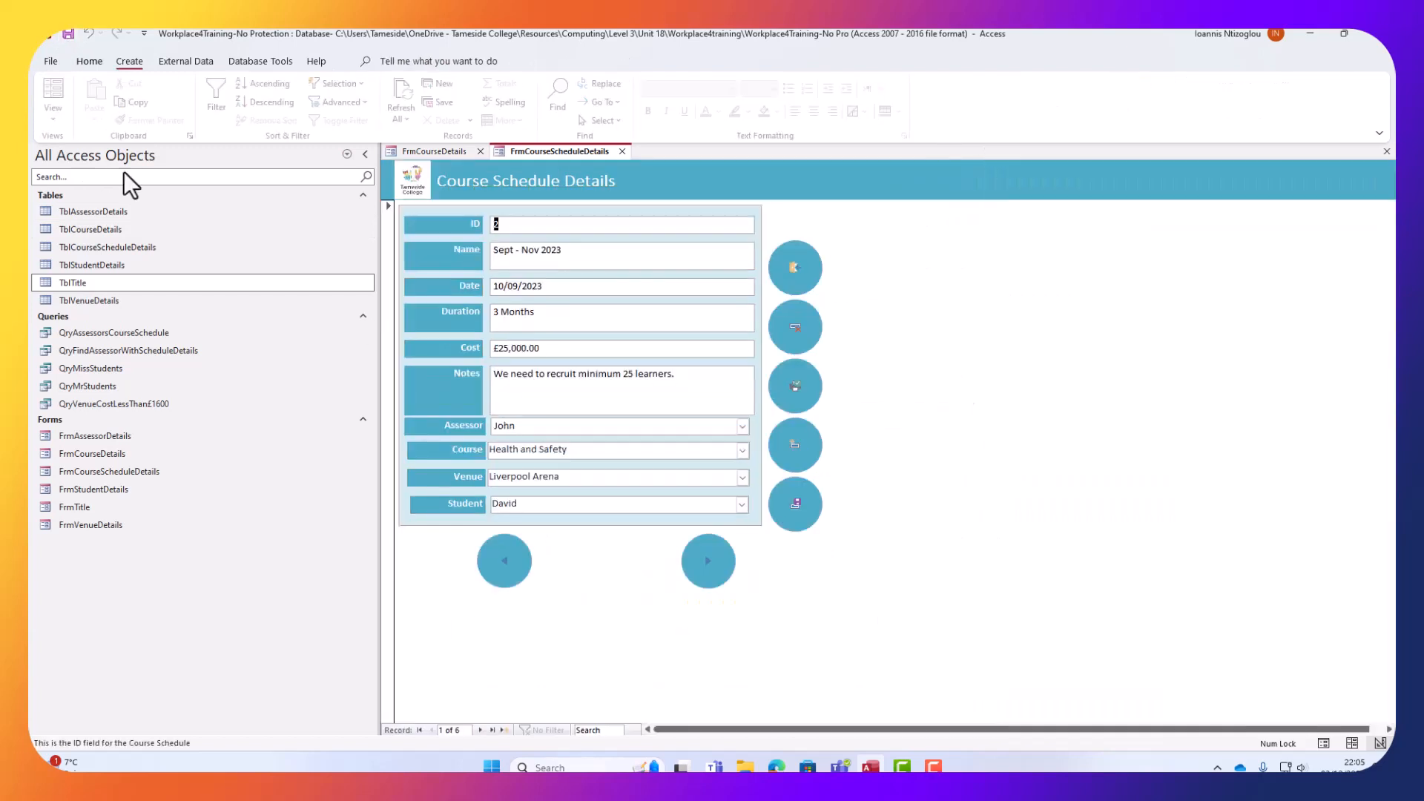
# Step forward and back through schedule records, start a new record, then close the form.
pyautogui.click(709, 561)
pyautogui.click(708, 560)
pyautogui.click(709, 561)
pyautogui.click(496, 565)
pyautogui.click(496, 565)
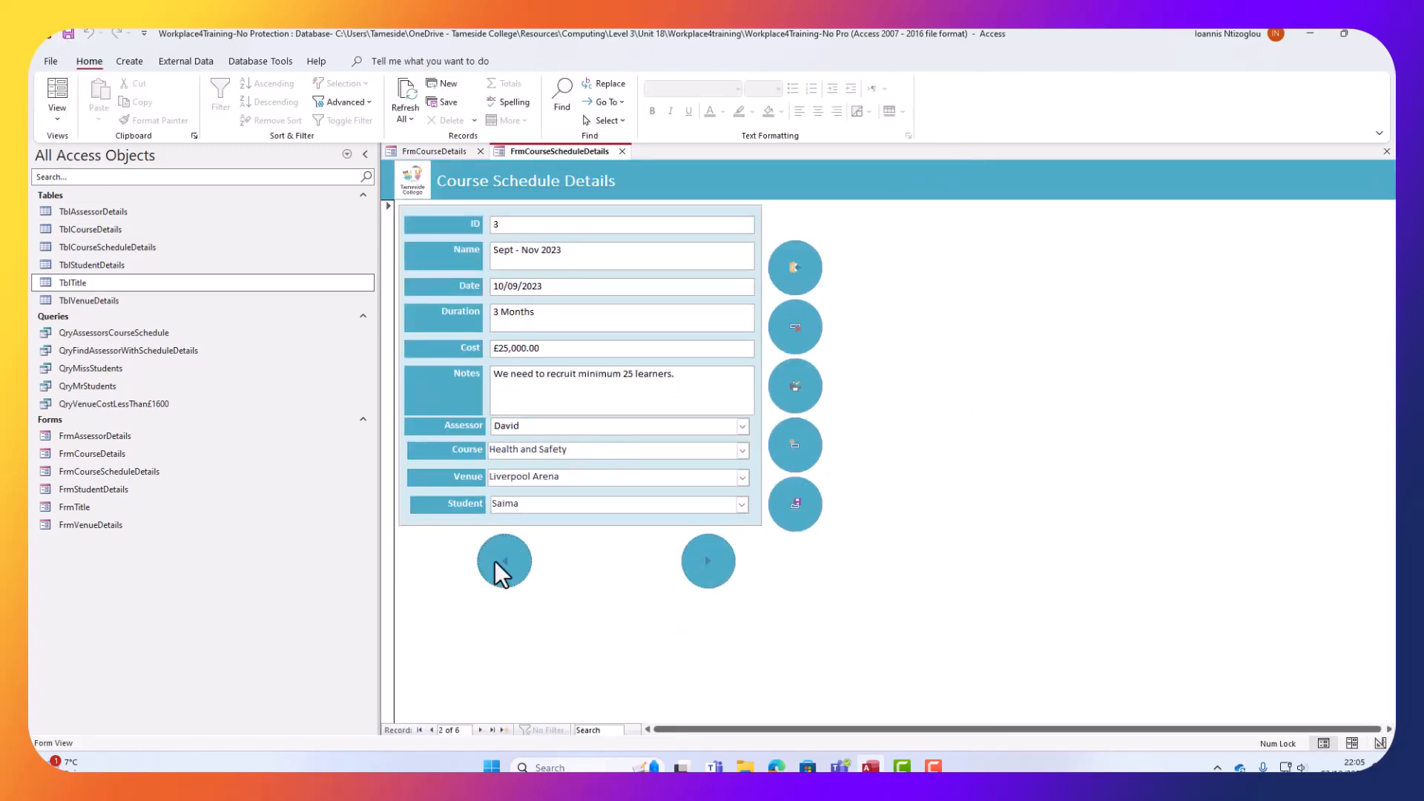
pyautogui.click(496, 562)
pyautogui.click(702, 563)
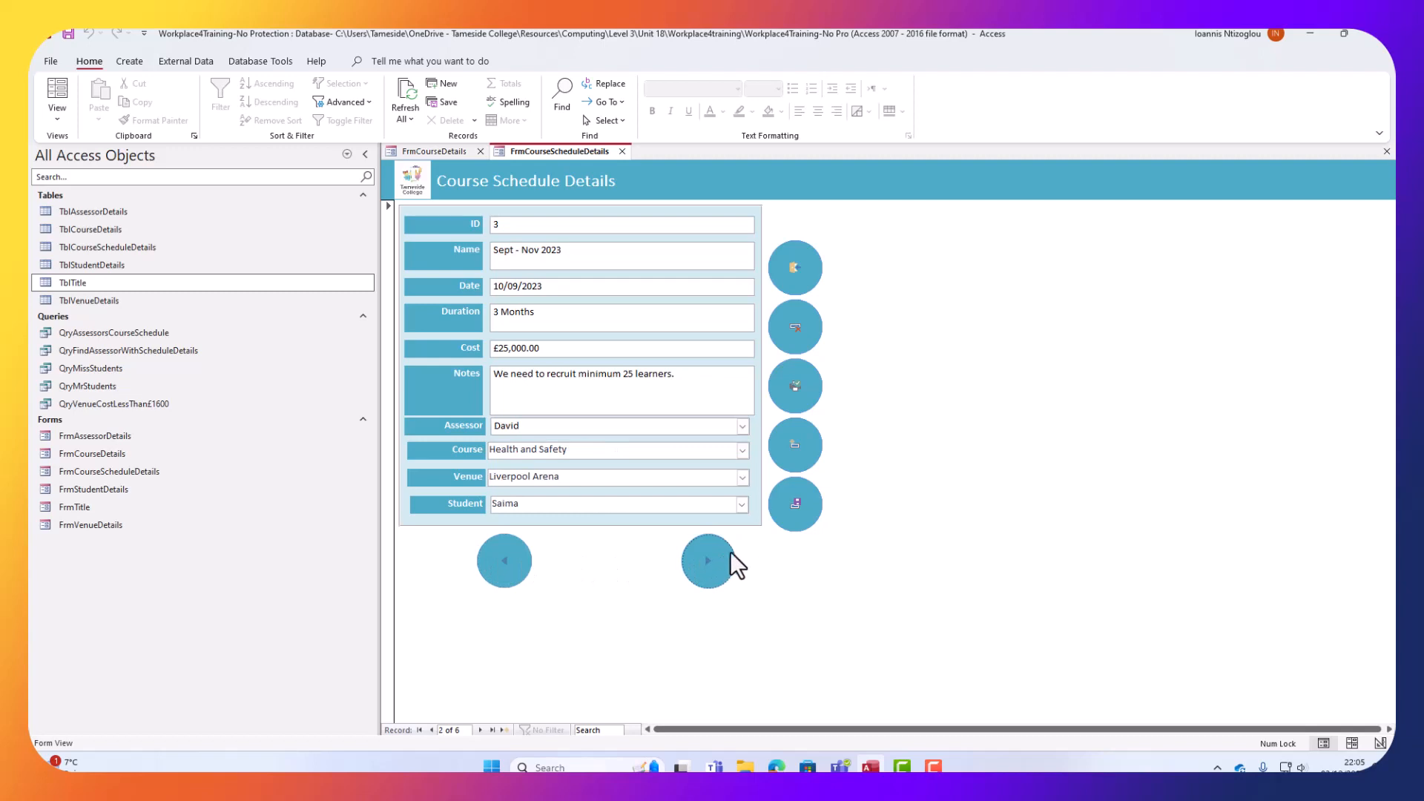
pyautogui.click(812, 452)
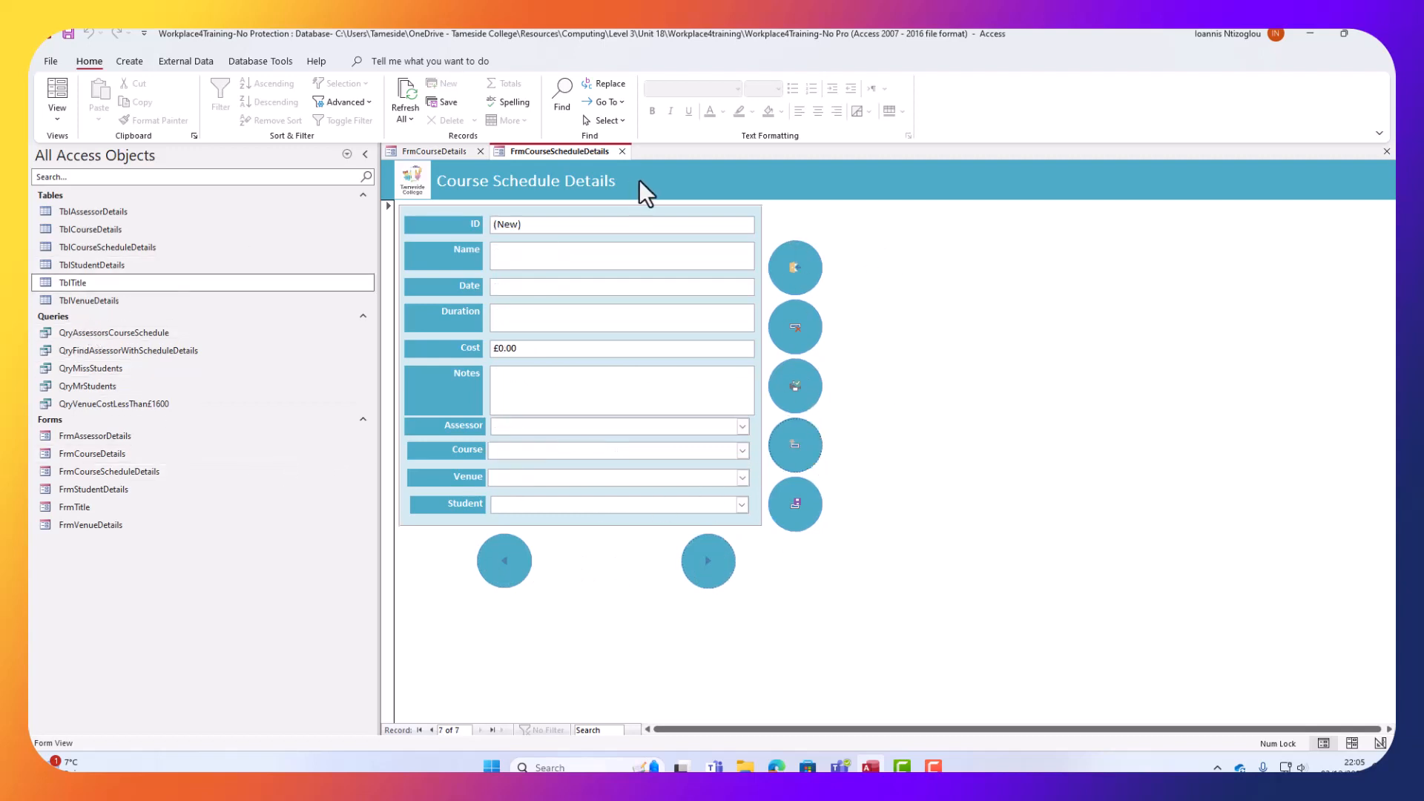
pyautogui.click(622, 151)
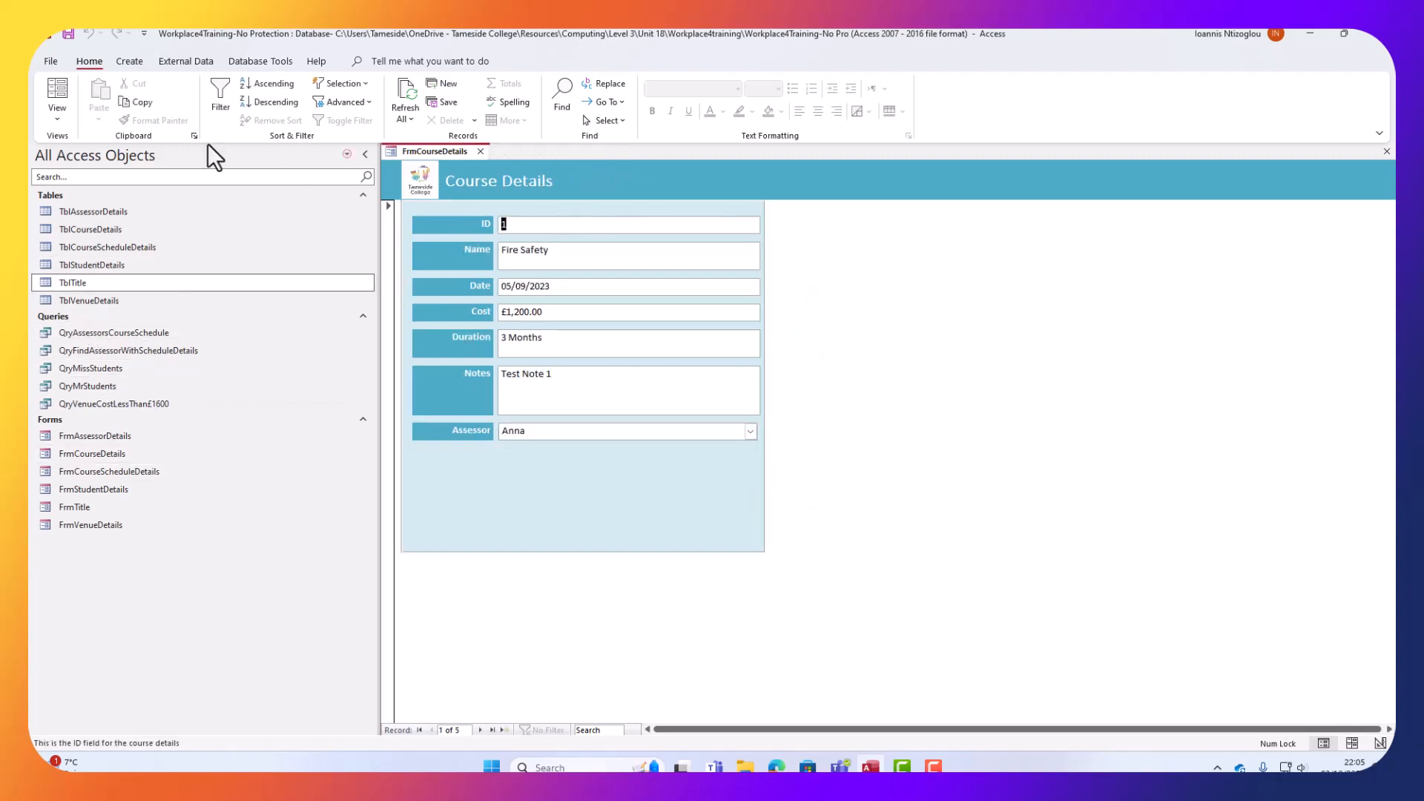
# Put Course Details in Design View and shrink the field rectangle to fit the fields.
pyautogui.click(69, 121)
pyautogui.click(87, 215)
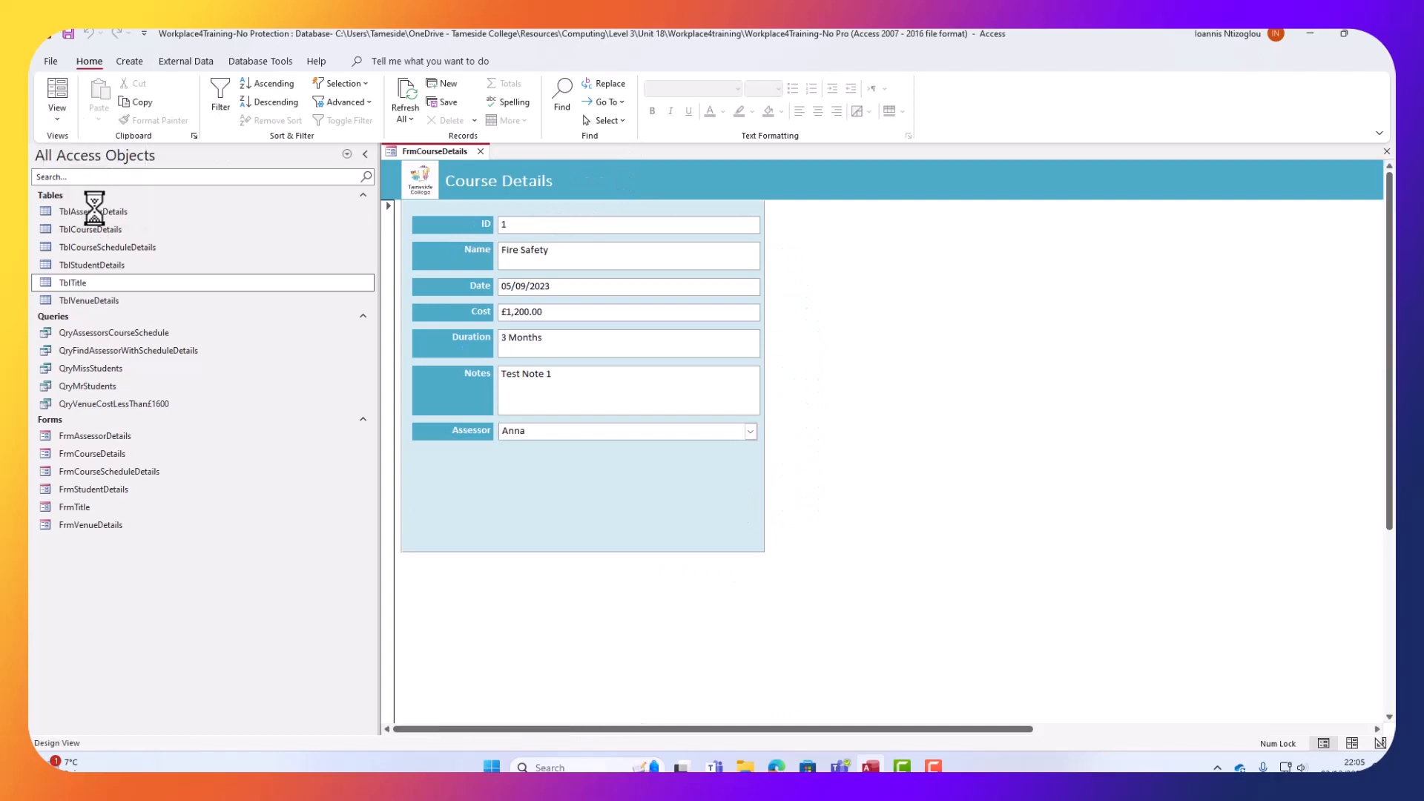
pyautogui.click(661, 626)
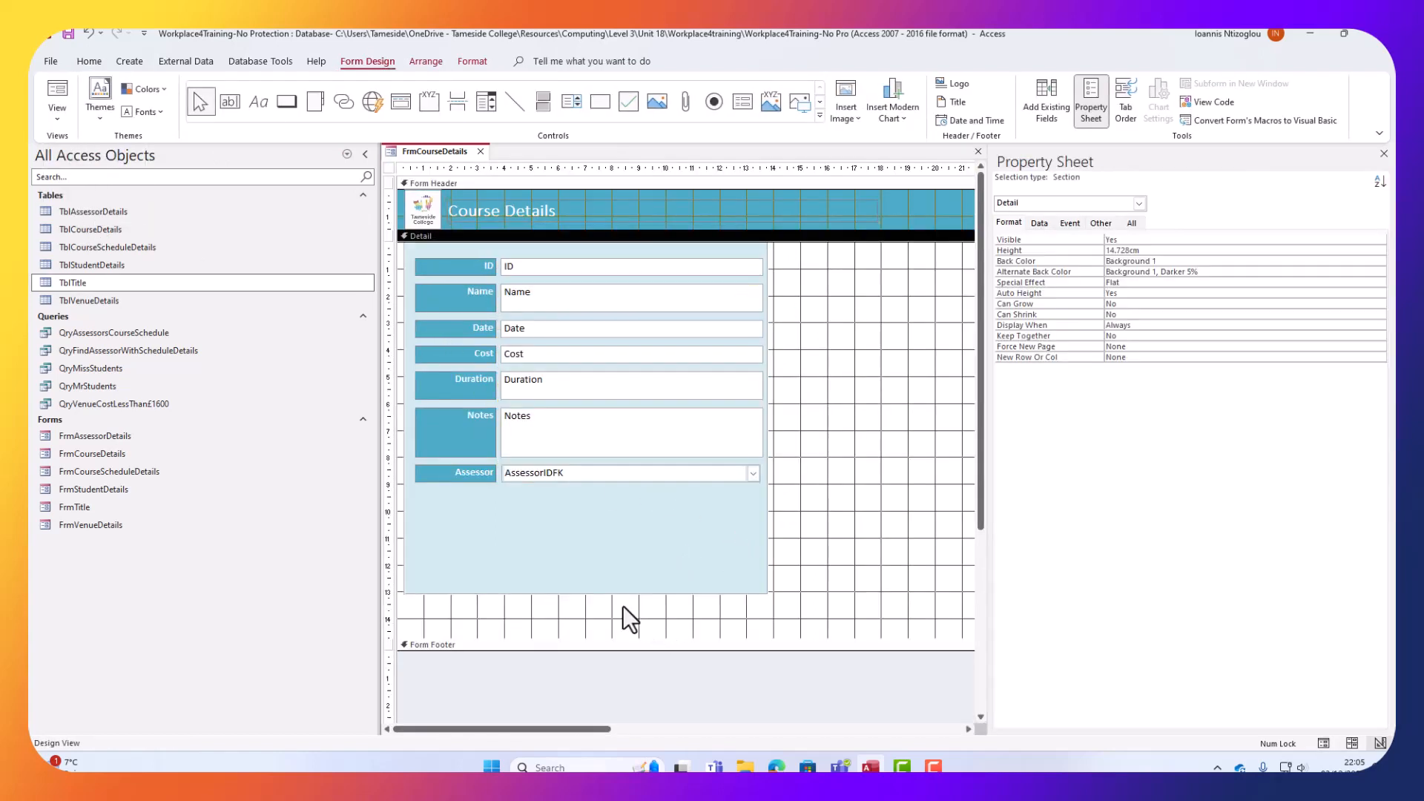
pyautogui.click(595, 586)
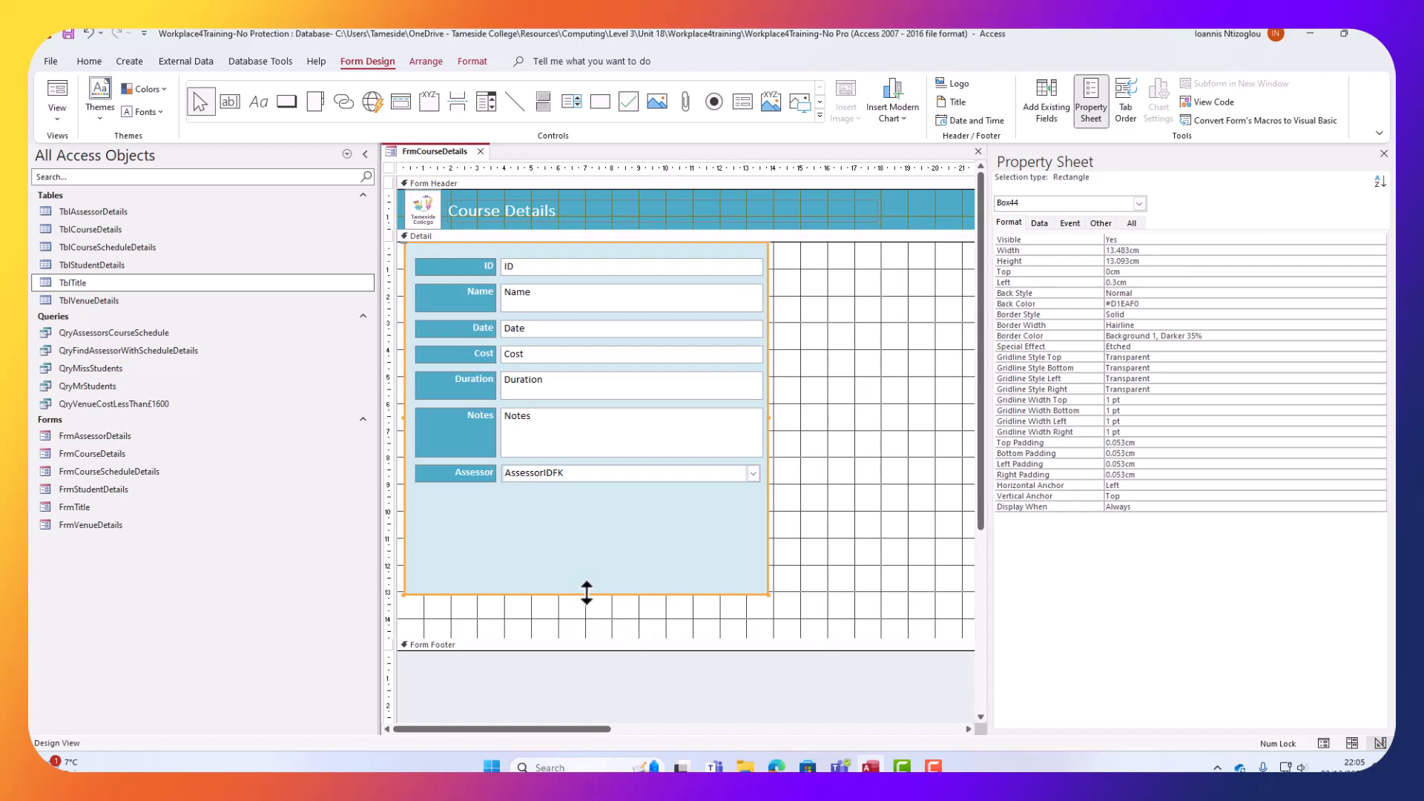
pyautogui.moveTo(585, 594); pyautogui.dragTo(571, 495)
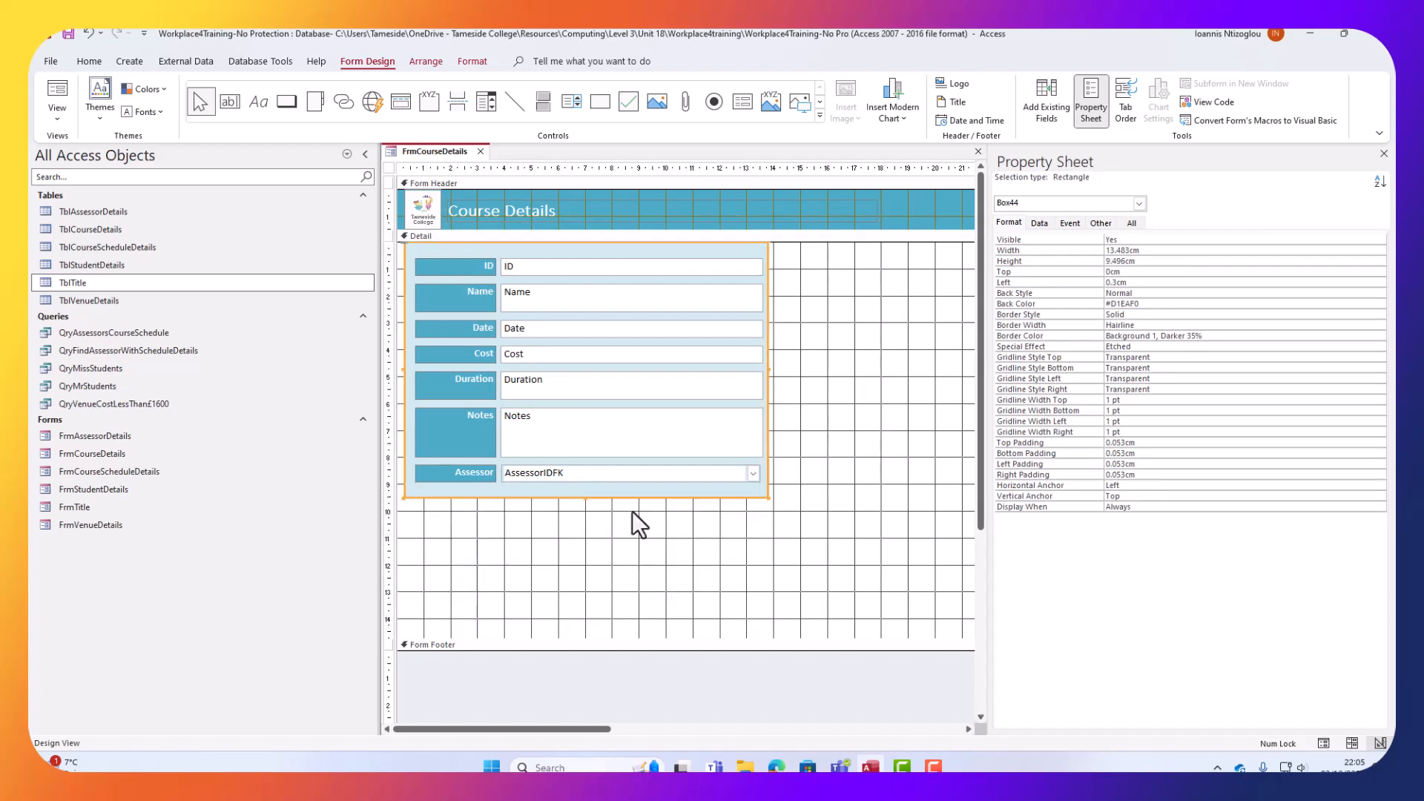
# Paste the round teal buttons into the Detail section and nudge them right of the fields.
pyautogui.click(834, 564)
pyautogui.hotkey('ctrl', 'v')
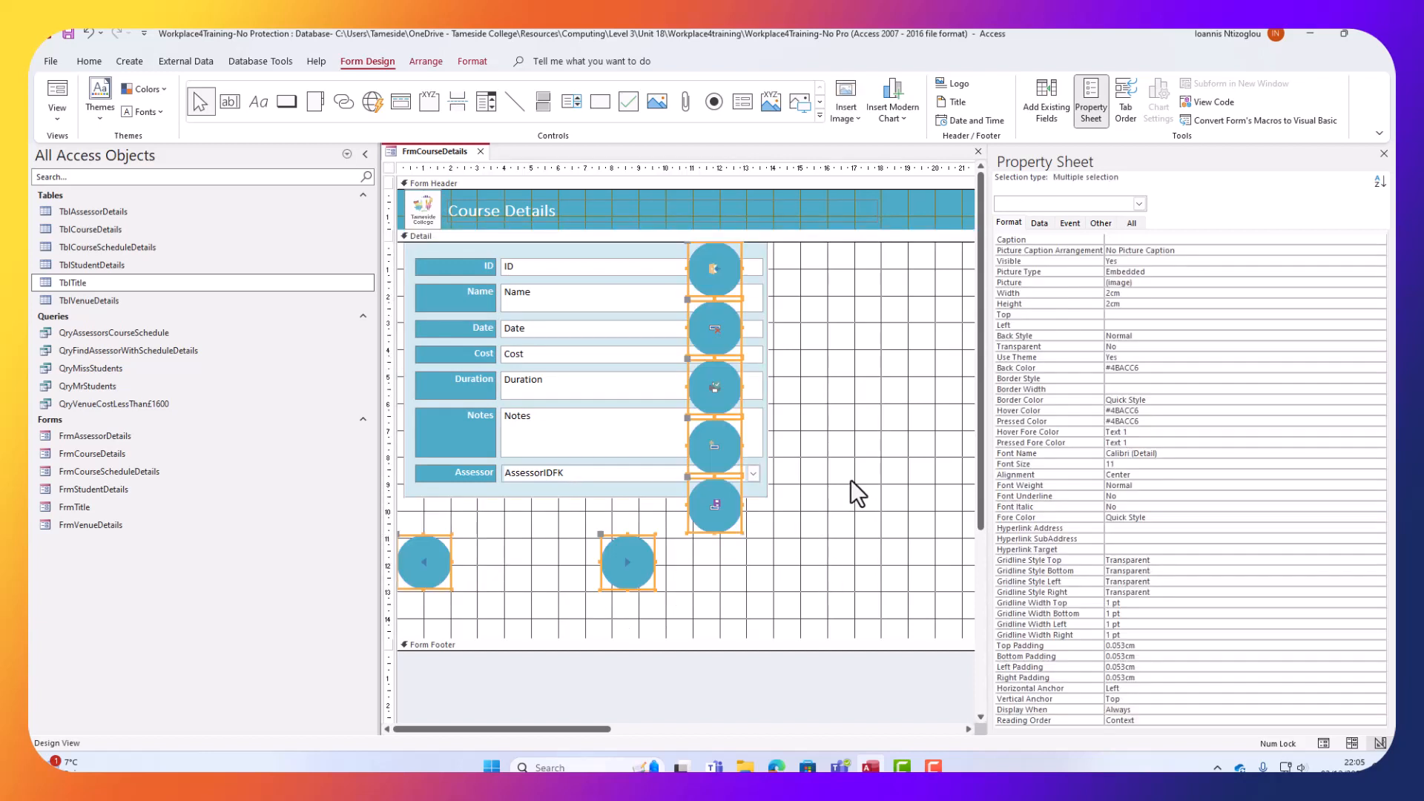
pyautogui.press('Right')
pyautogui.press('Right')
pyautogui.press('Right')
pyautogui.press('Right')
pyautogui.press('Right')
pyautogui.press('Right')
pyautogui.press('Right')
pyautogui.press('Right')
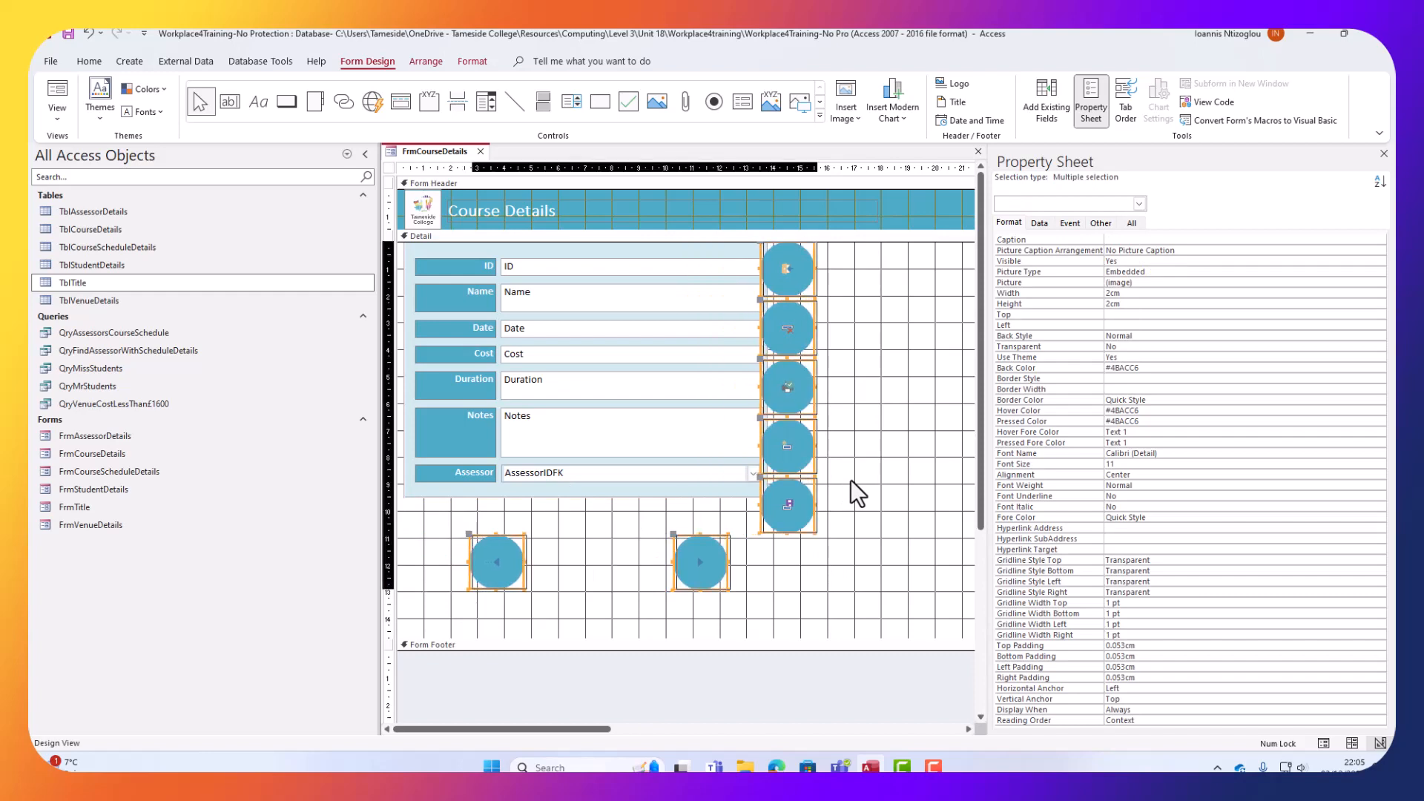
pyautogui.press('Right')
pyautogui.press('Right')
pyautogui.press('Right')
pyautogui.press('Right')
pyautogui.press('Right')
pyautogui.press('Up')
pyautogui.press('Up')
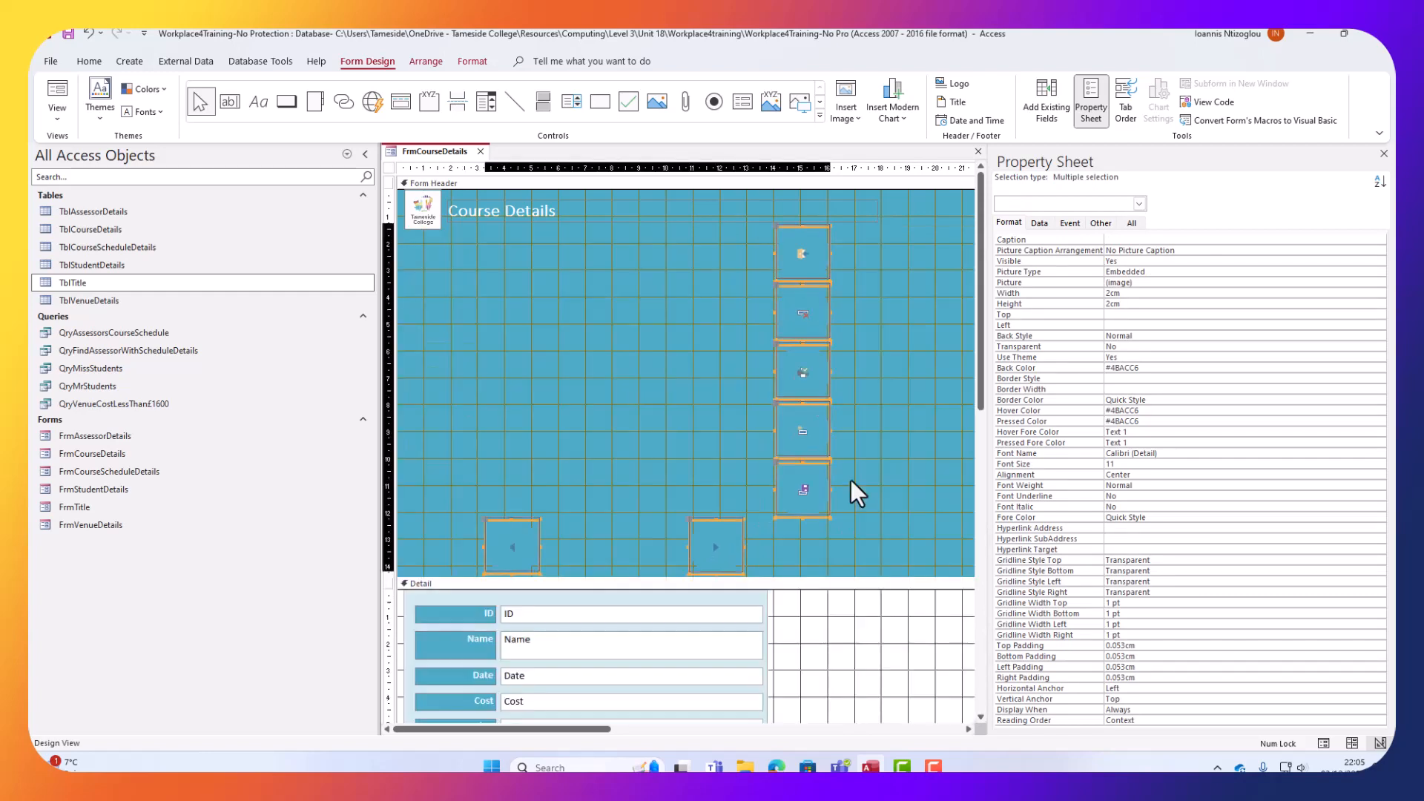
pyautogui.press('Up')
pyautogui.press('Down')
pyautogui.press('Down')
pyautogui.press('Down')
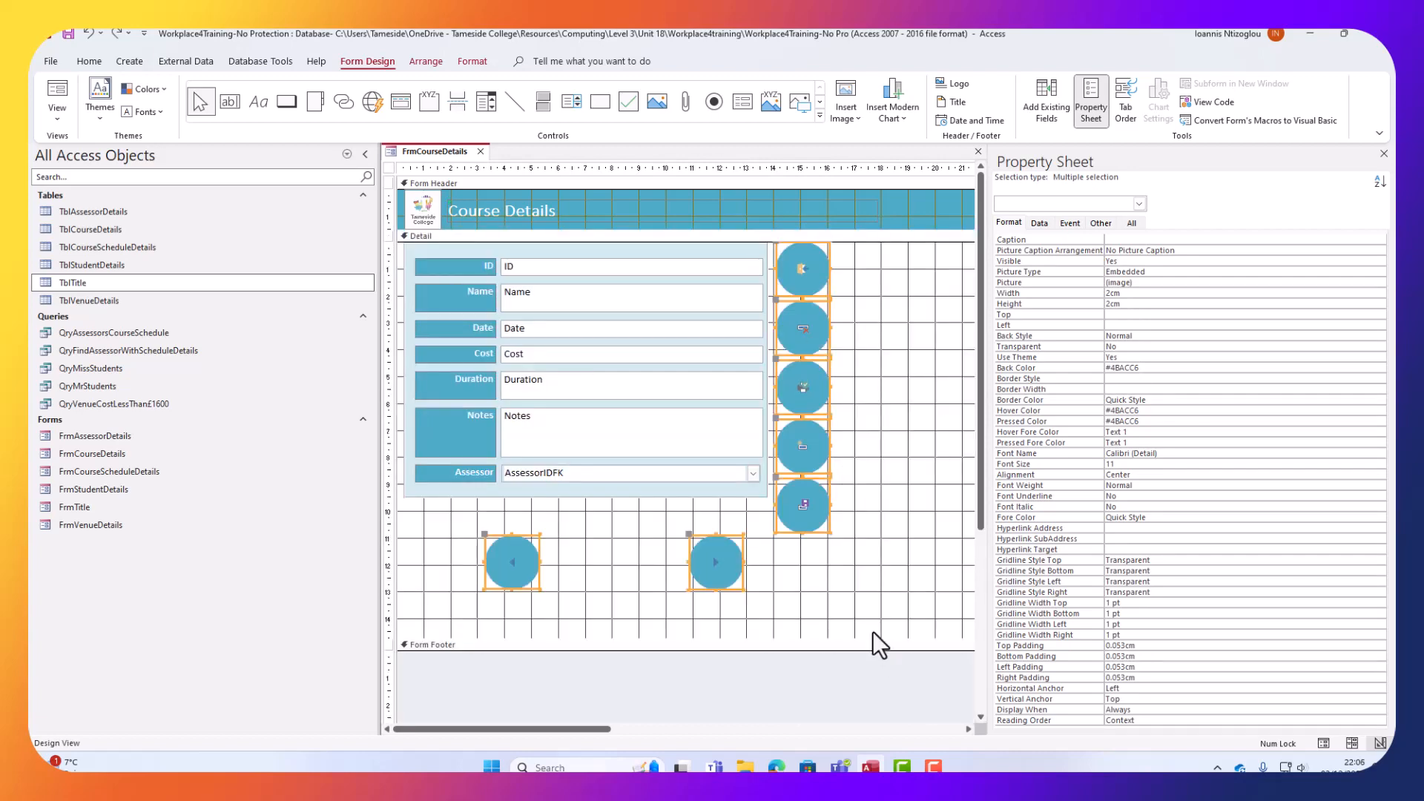
pyautogui.click(848, 577)
# Move the two arrow buttons up closer to the fields.
pyautogui.moveTo(737, 601); pyautogui.dragTo(490, 541)
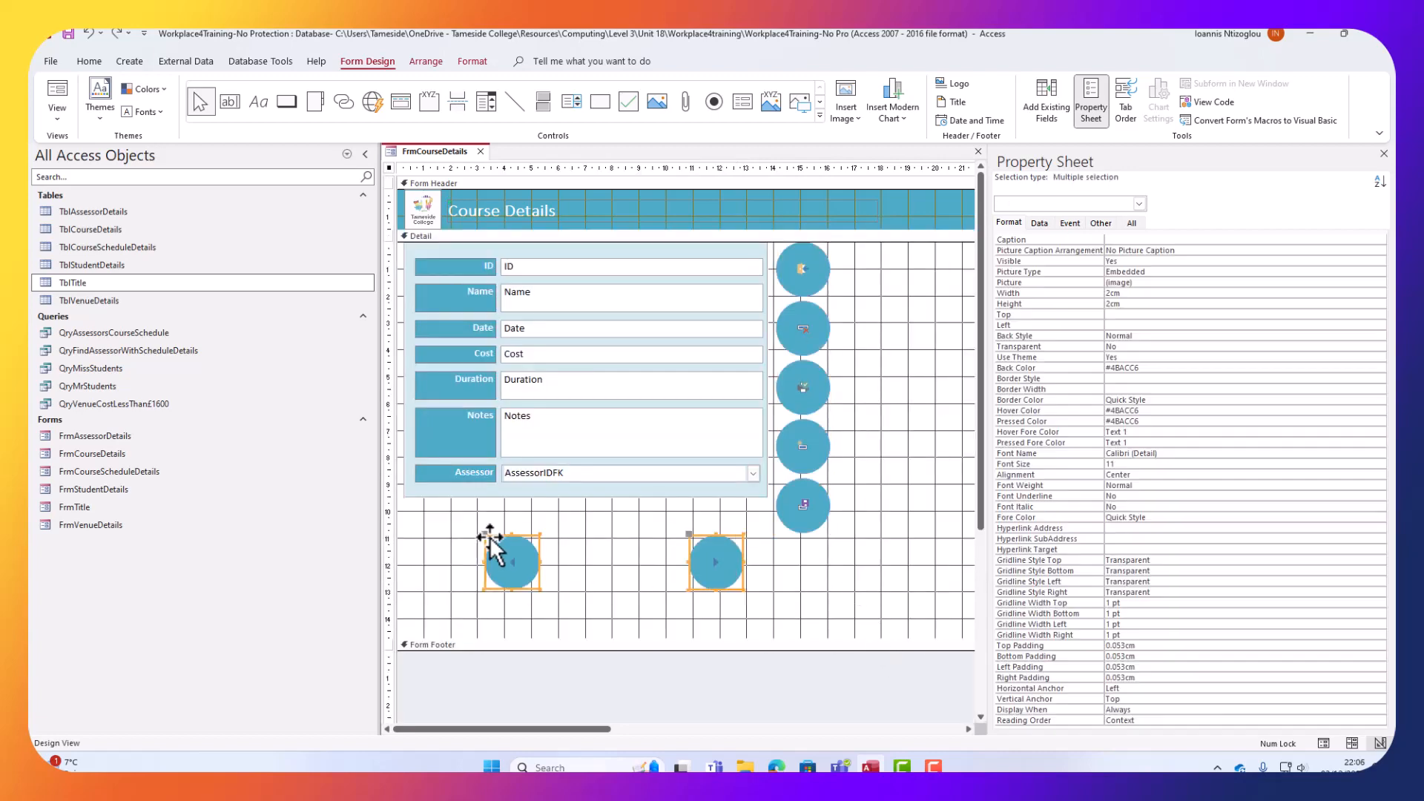
pyautogui.press('Up')
pyautogui.press('Up')
pyautogui.press('Up')
pyautogui.press('Up')
pyautogui.press('Up')
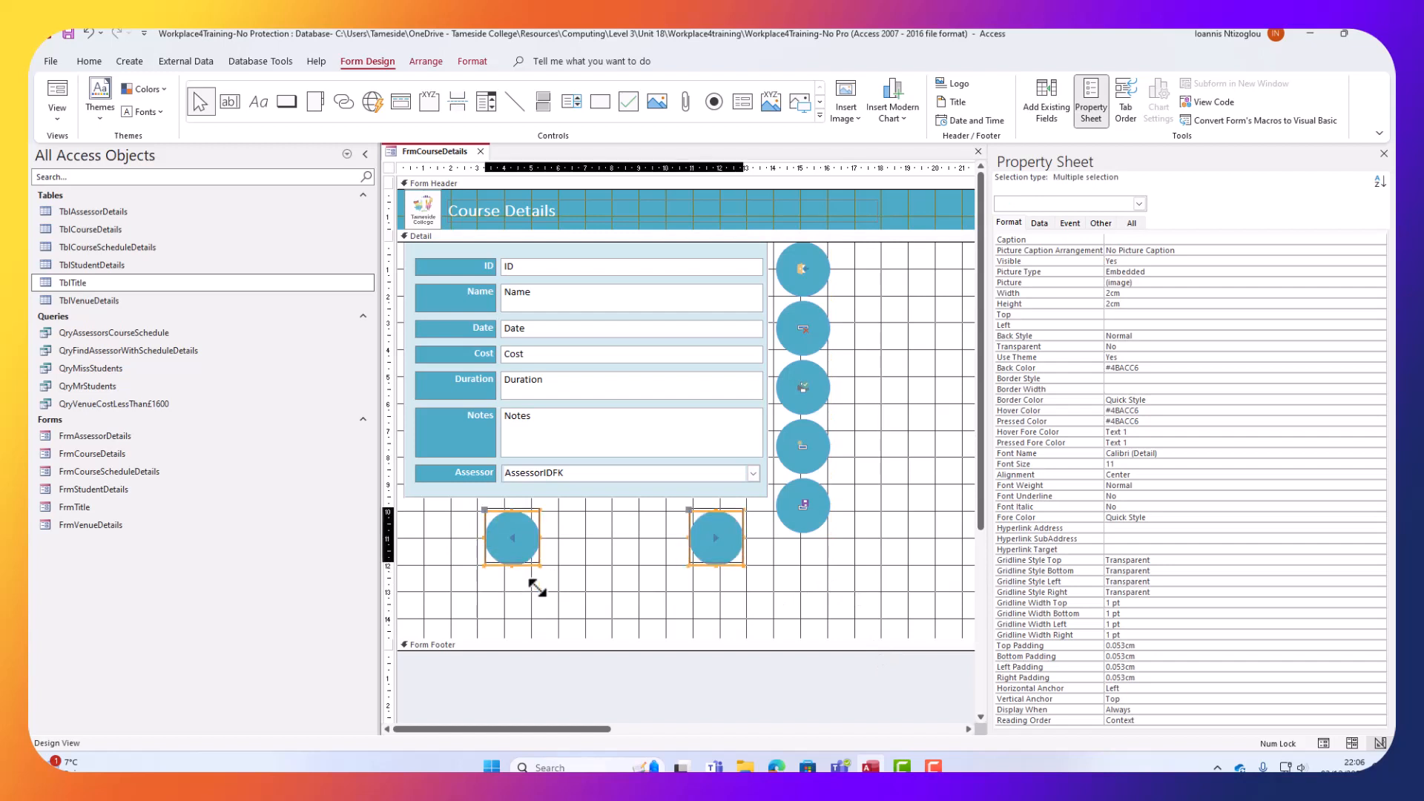
pyautogui.press('Up')
pyautogui.press('Up')
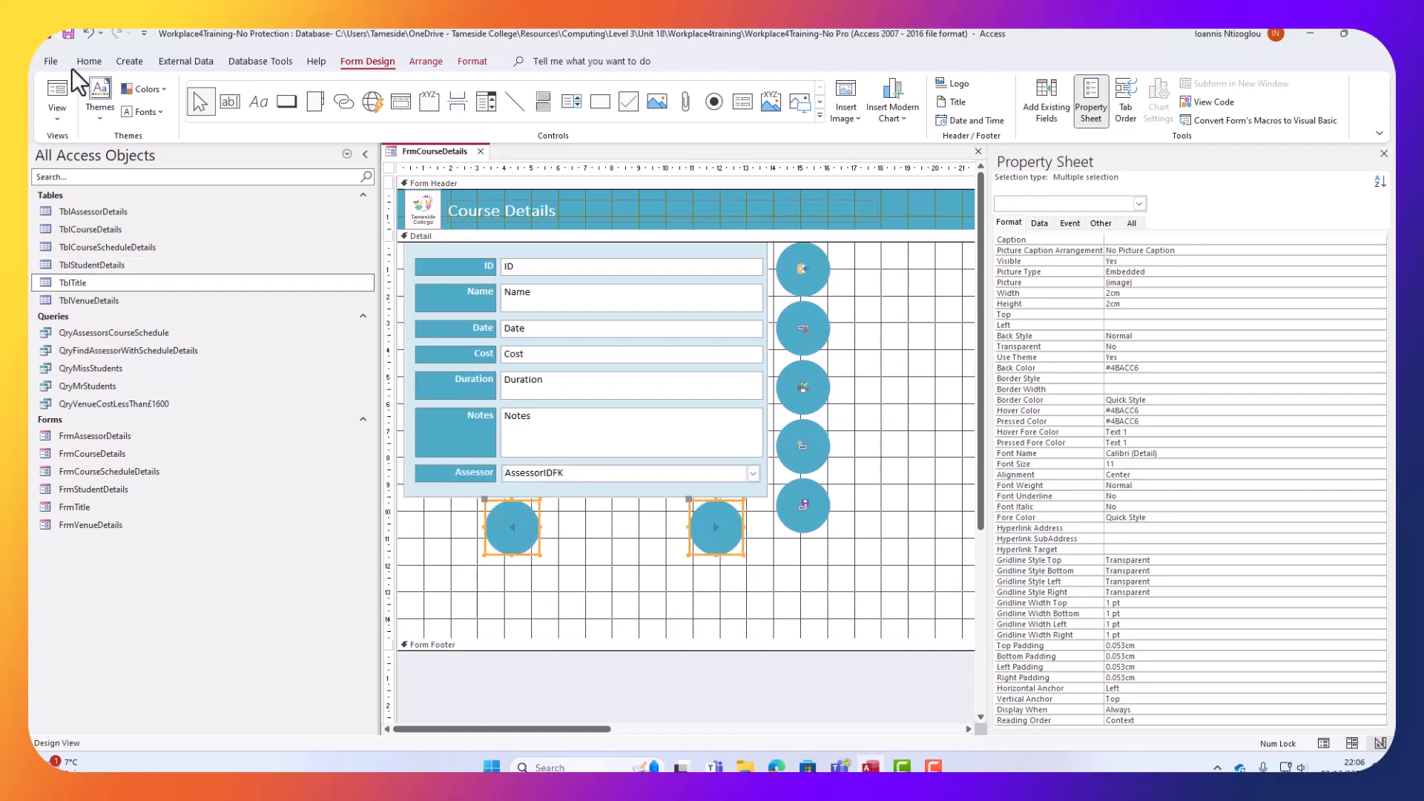
# In Form View, step forward and back through course records to the first, then close Course Details.
pyautogui.click(65, 96)
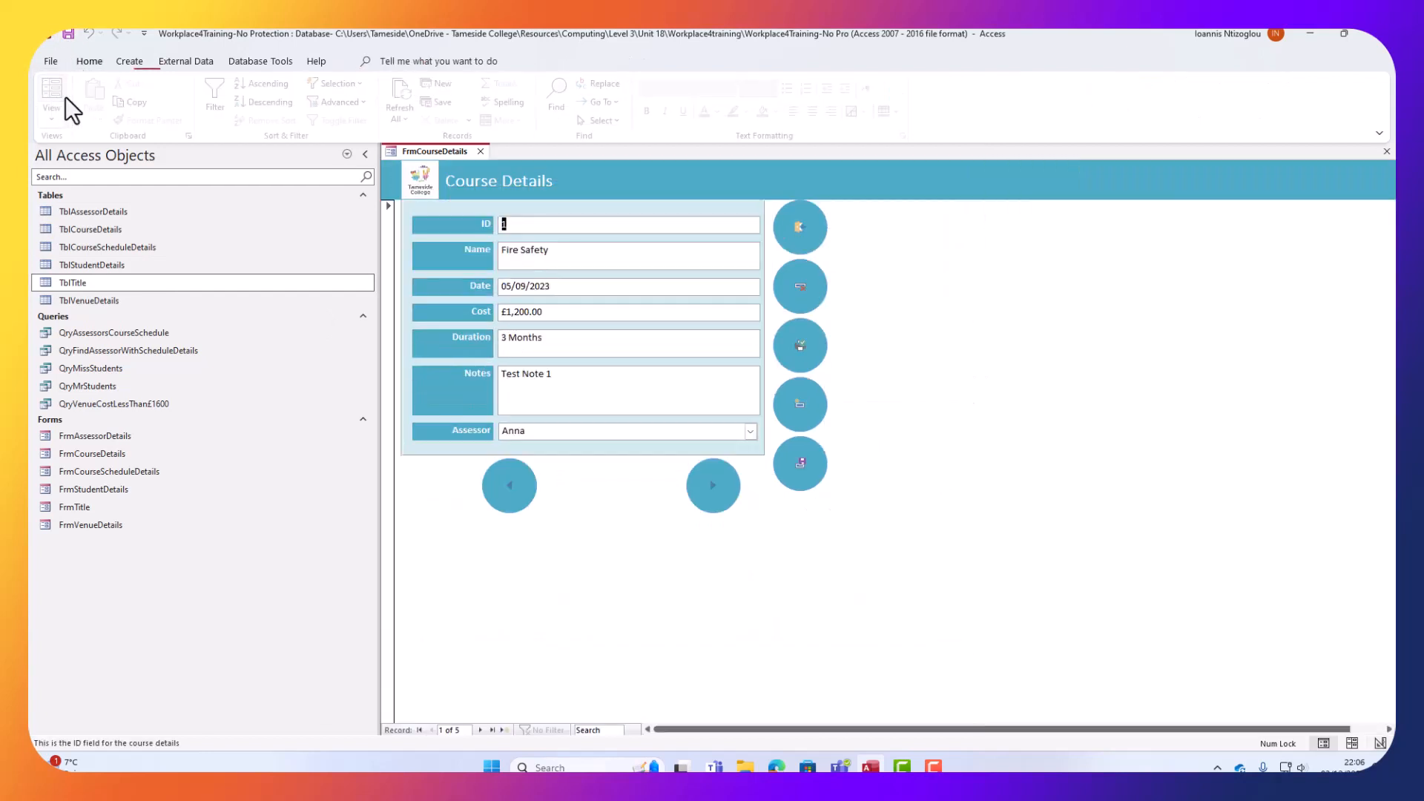
pyautogui.click(714, 487)
pyautogui.click(713, 486)
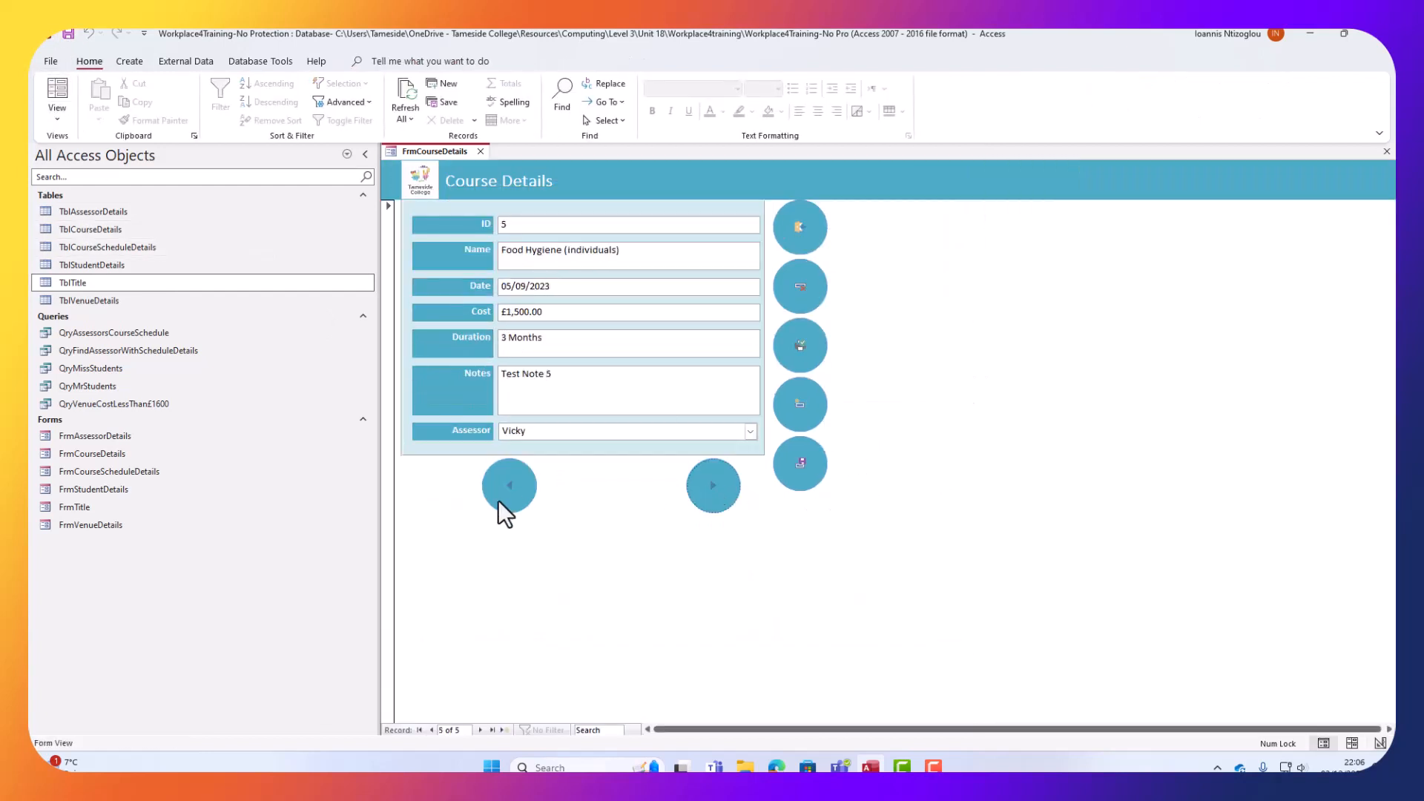
pyautogui.click(509, 489)
pyautogui.click(712, 487)
pyautogui.click(504, 489)
pyautogui.click(505, 488)
pyautogui.click(480, 152)
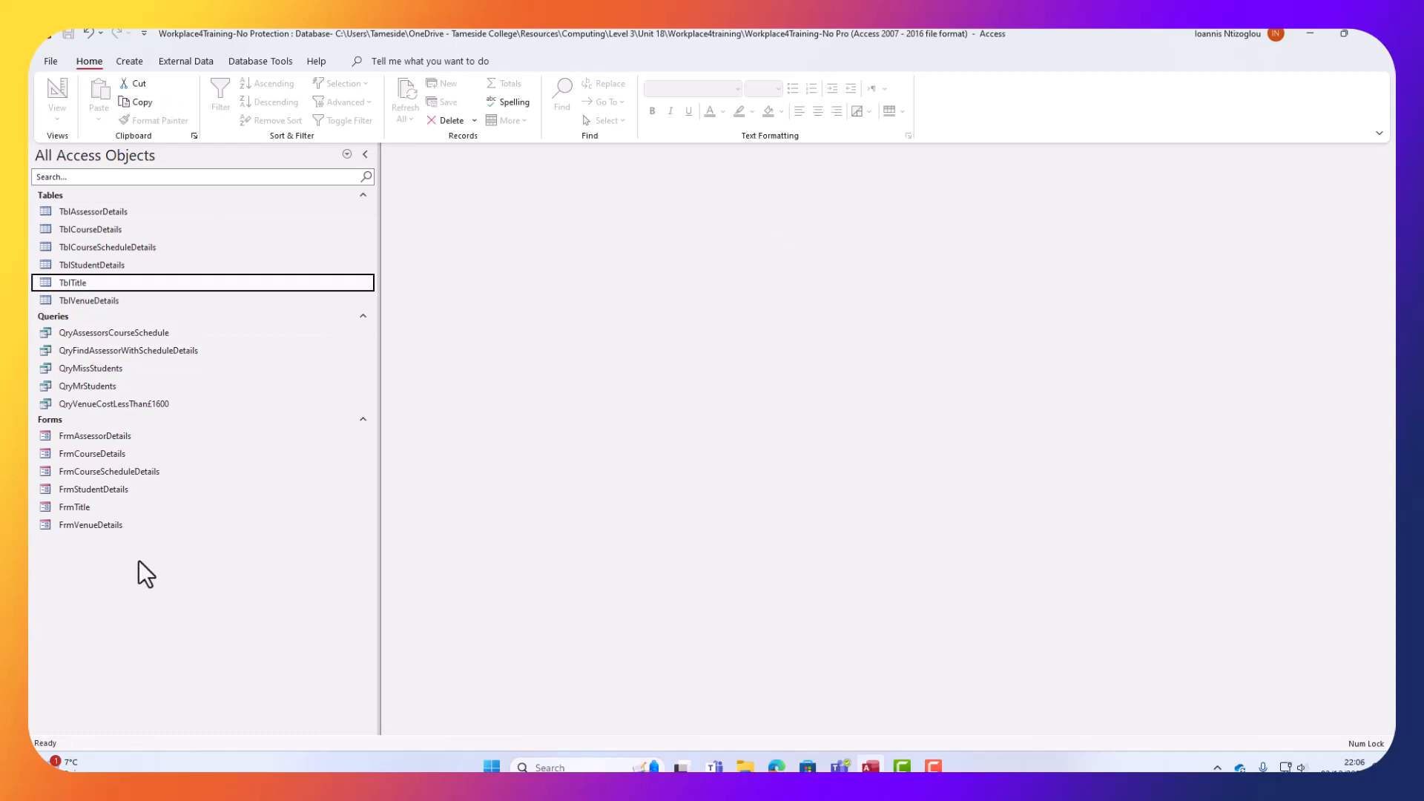